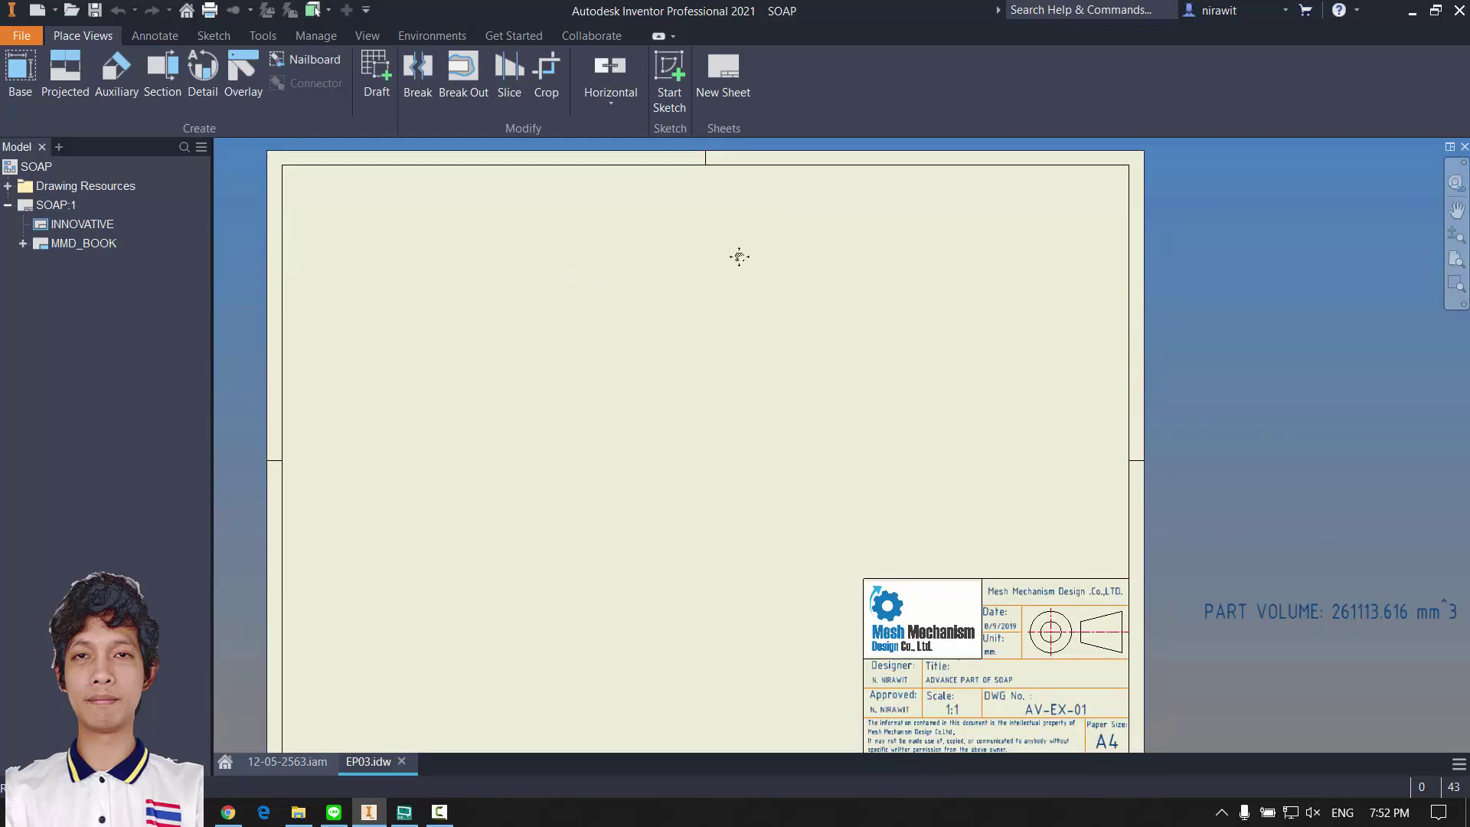
Step: Review the property fields of the sheet's MMD_BOOK title block, including the scale and sheet size
middle_drag(743, 536, 594, 302)
scroll(594, 303, up, 1)
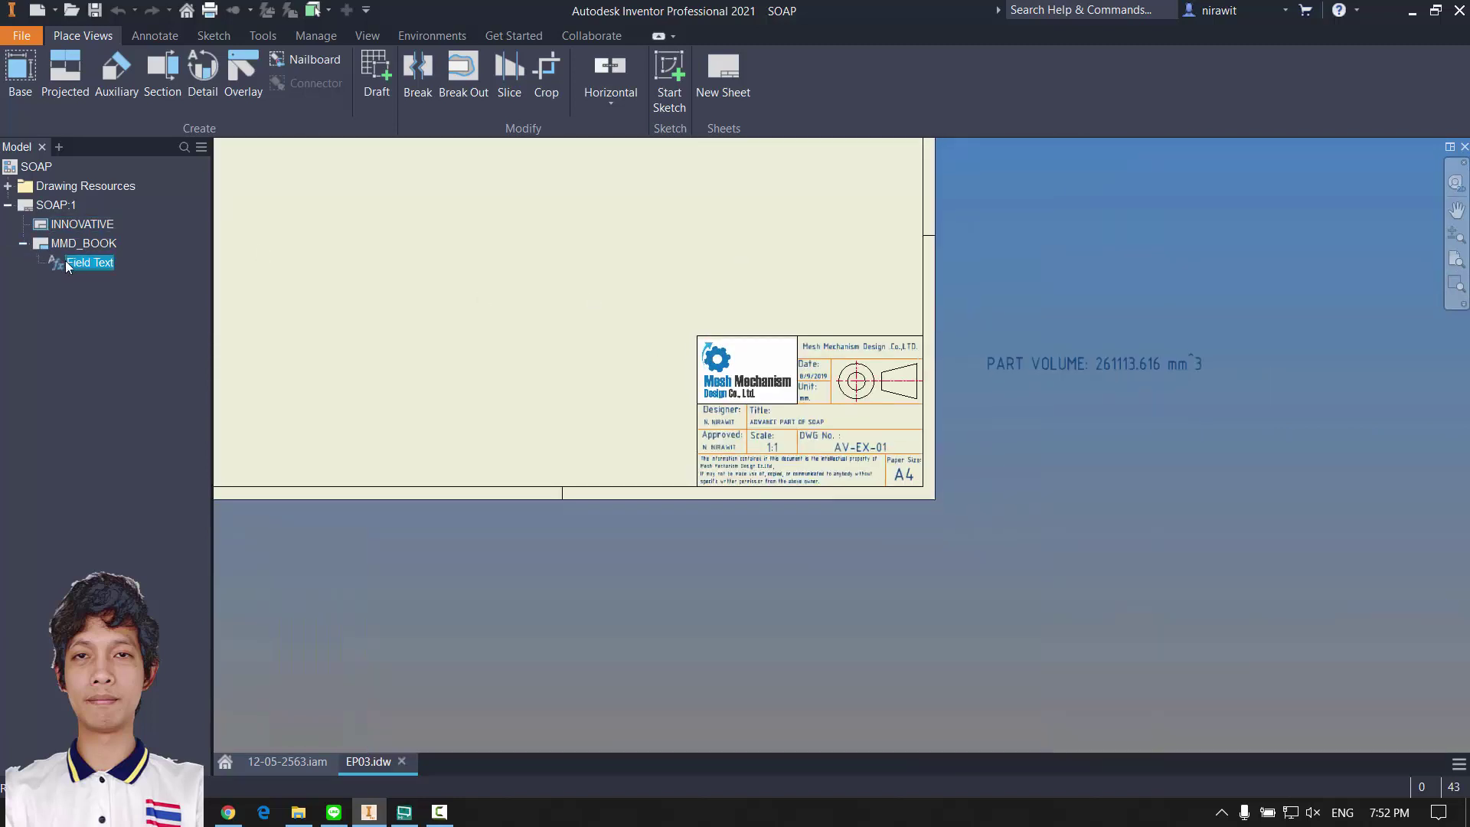
double_click(67, 264)
click(805, 419)
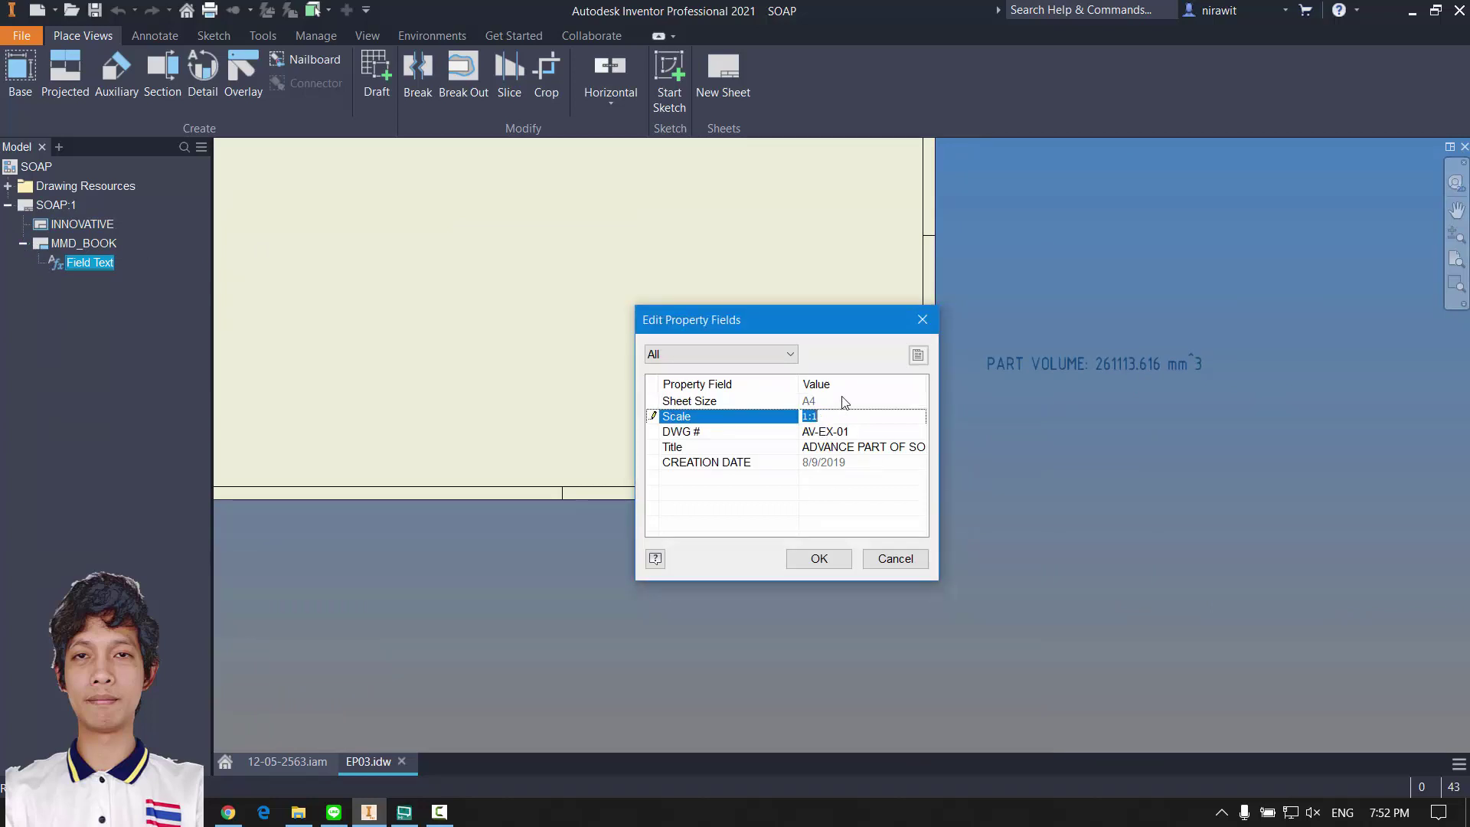
click(843, 400)
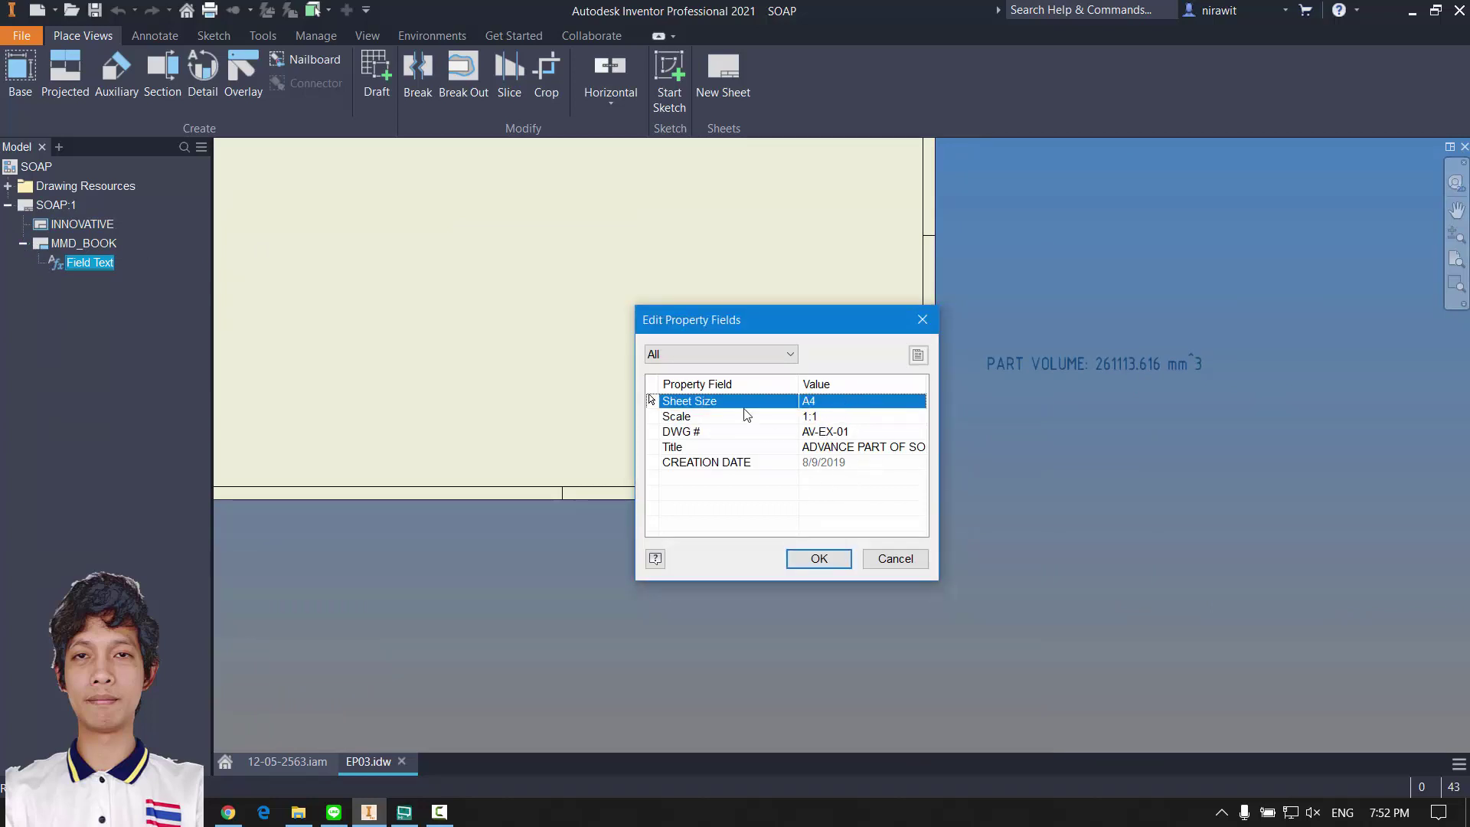
click(842, 564)
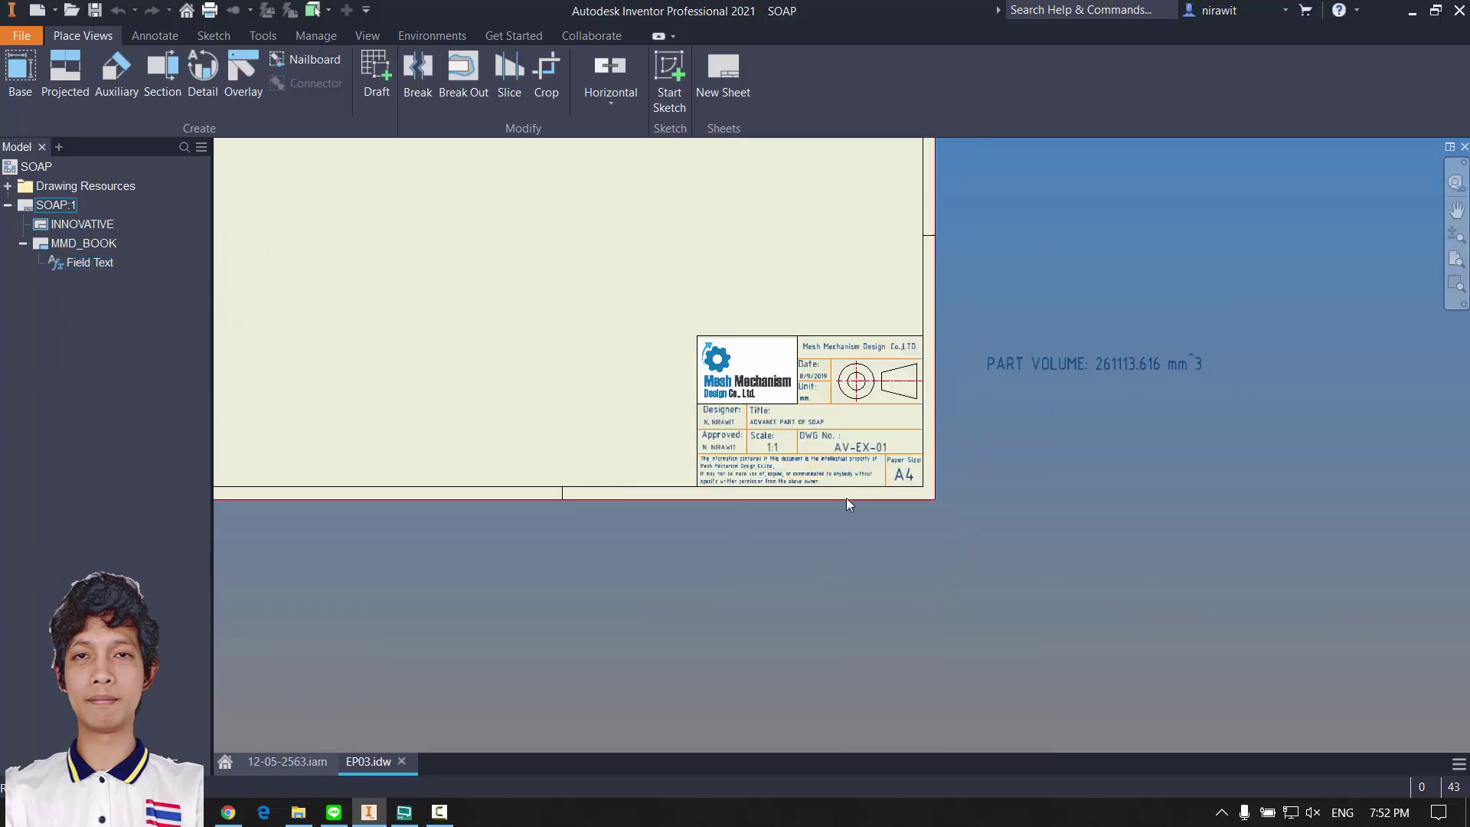
Step: Inspect the paper size text in the MMD_BOOK title block definition and save the title block on exit
scroll(847, 502, down, 4)
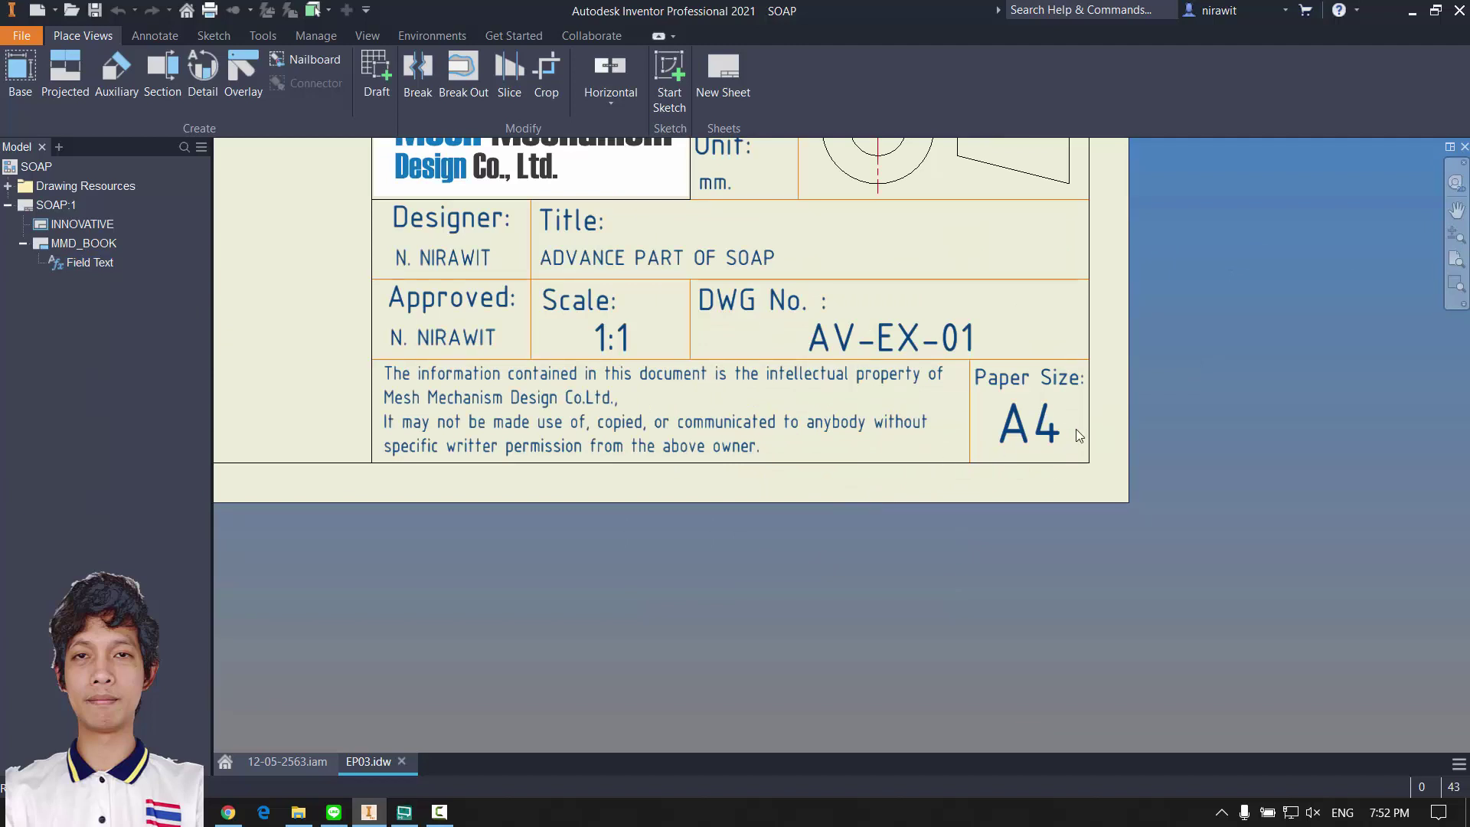
right_click(72, 244)
click(130, 289)
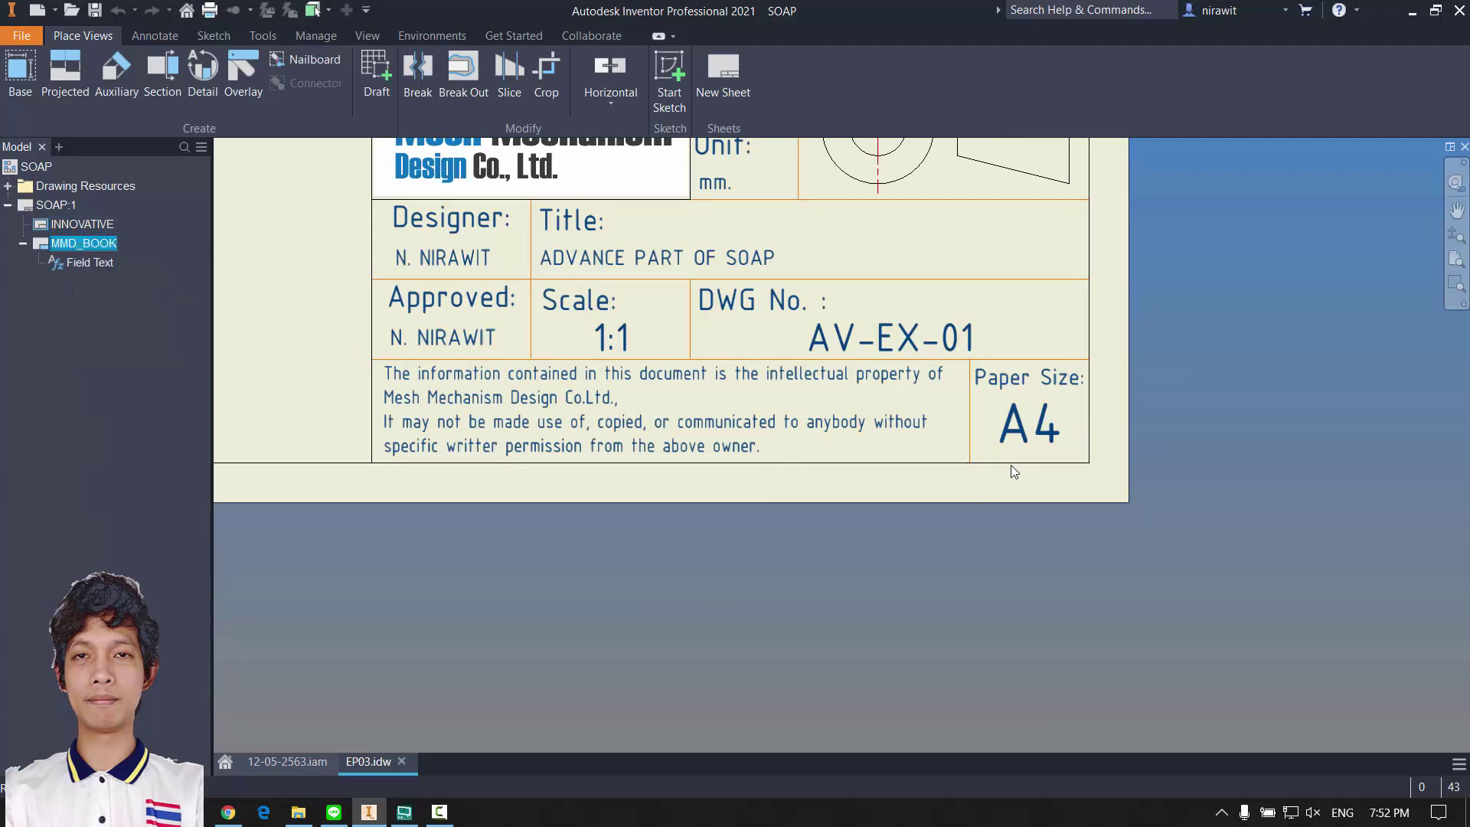
click(1025, 433)
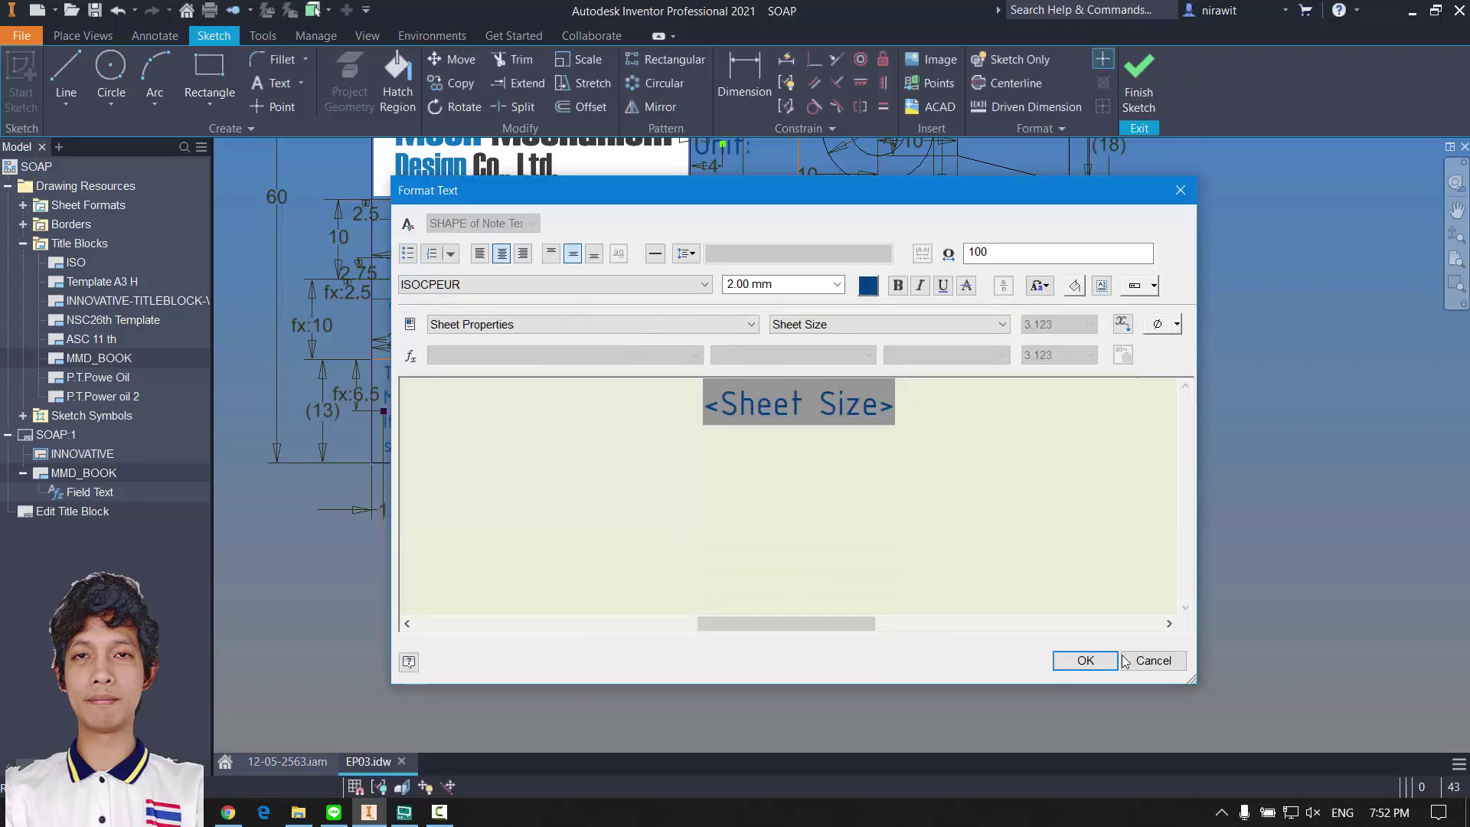
click(1126, 659)
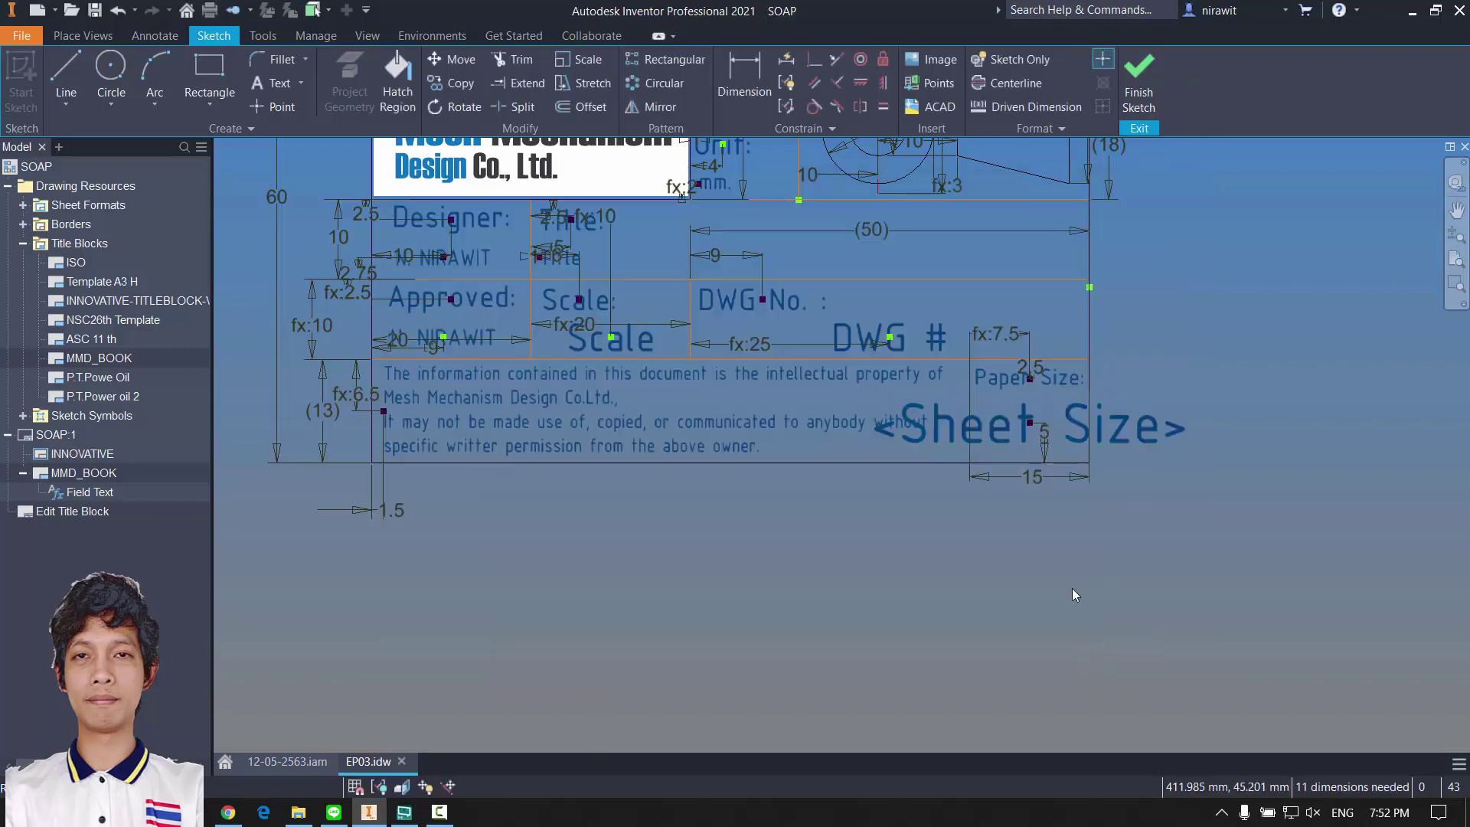
scroll(995, 586, down, 6)
click(1139, 80)
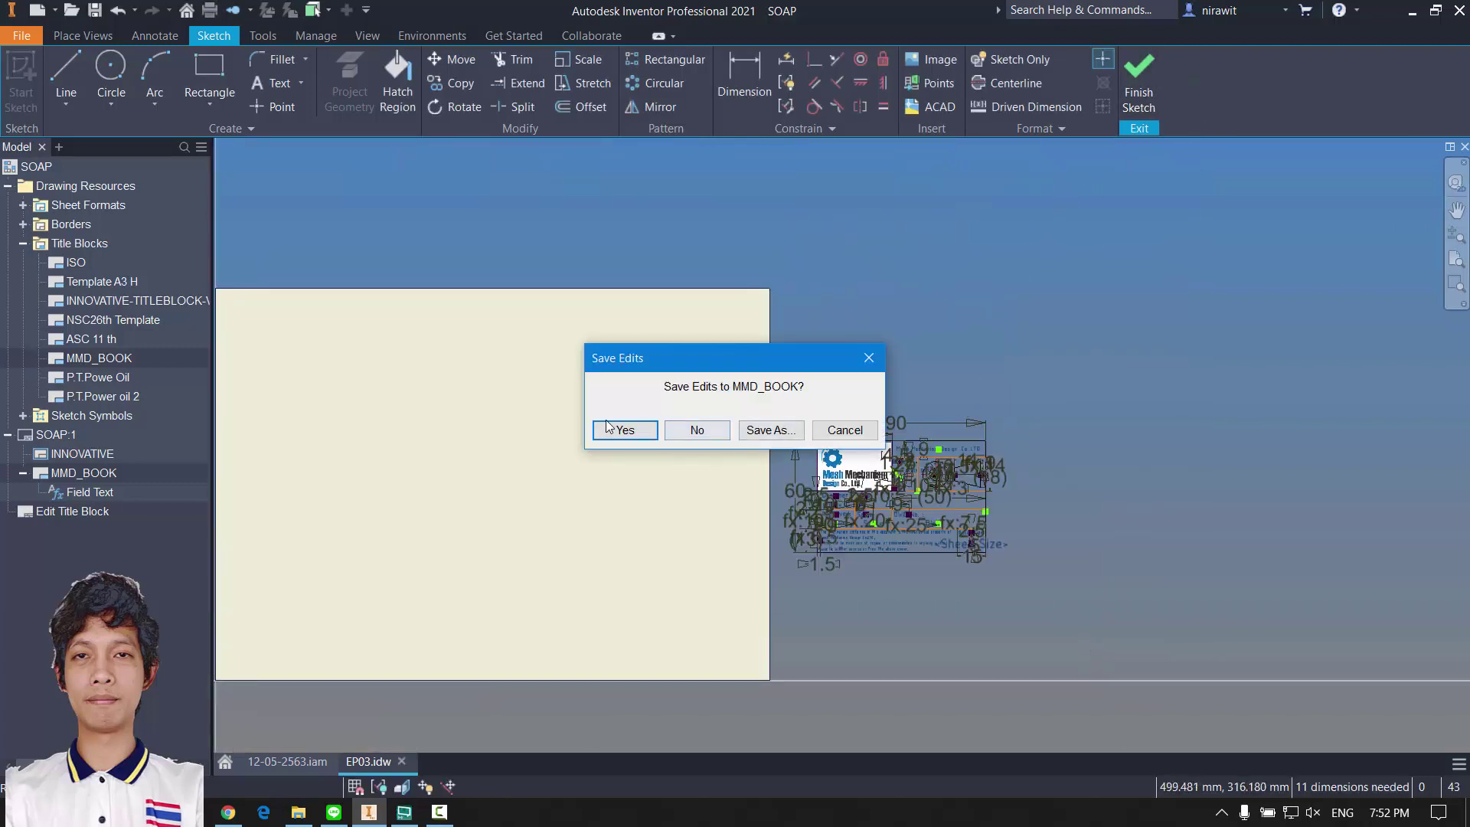
click(609, 426)
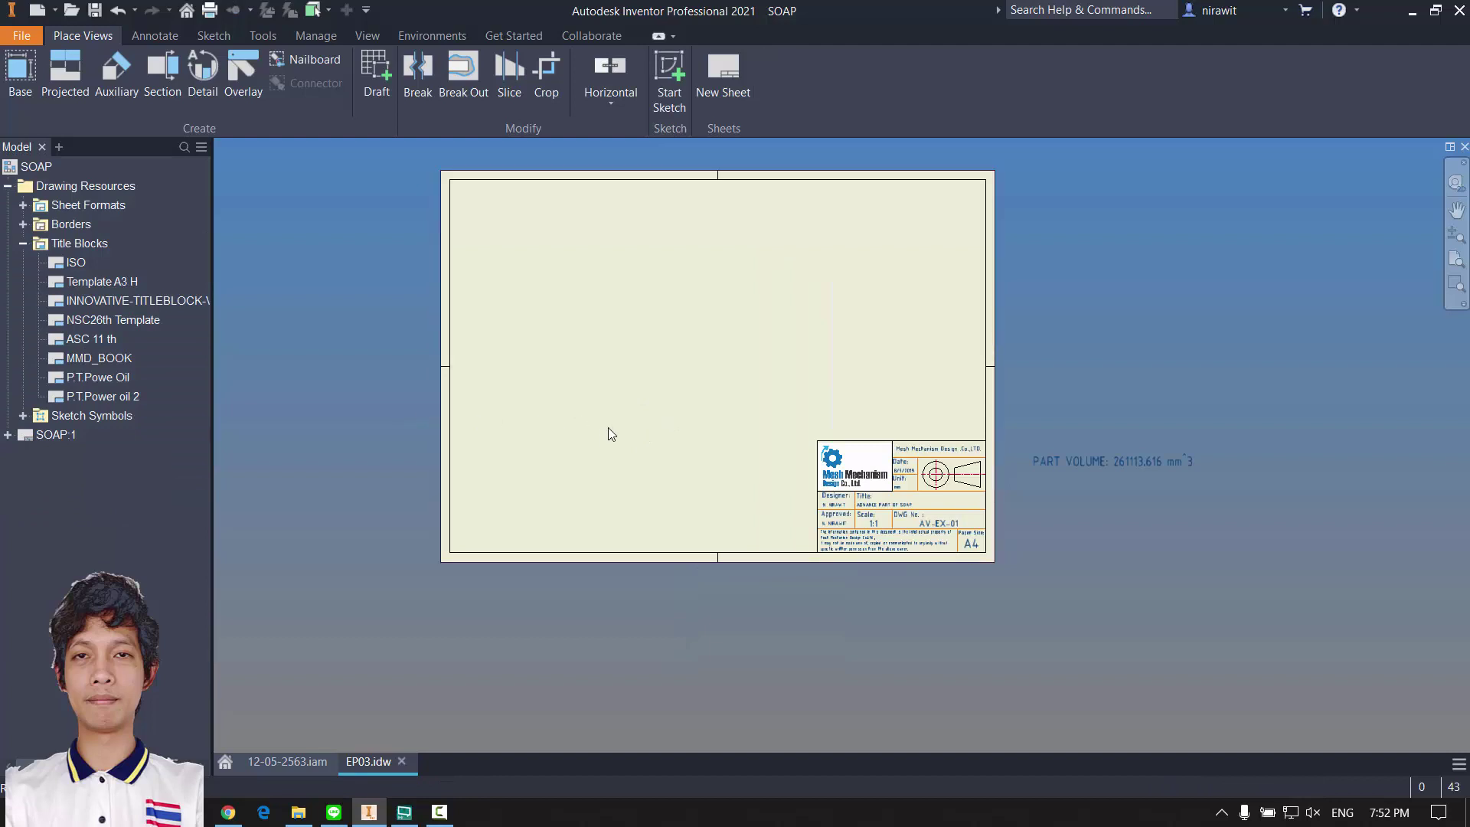
Step: Look over the 12-05-2563.iam assembly and start a base view of it in the EP03.idw drawing
scroll(842, 438, down, 3)
middle_drag(843, 438, 819, 385)
scroll(570, 559, down, 3)
click(310, 761)
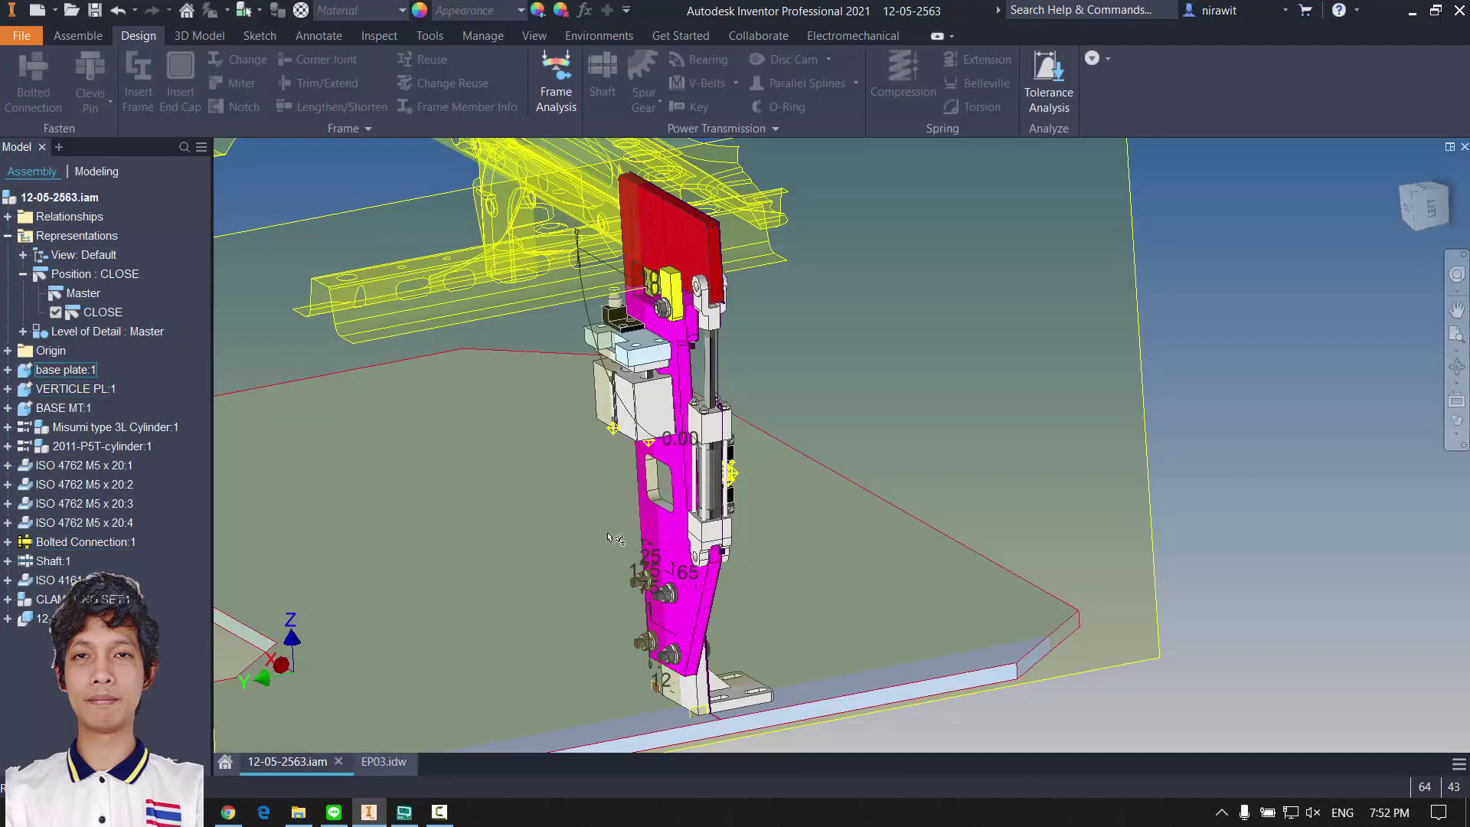
shift+middle_drag(618, 537, 388, 750)
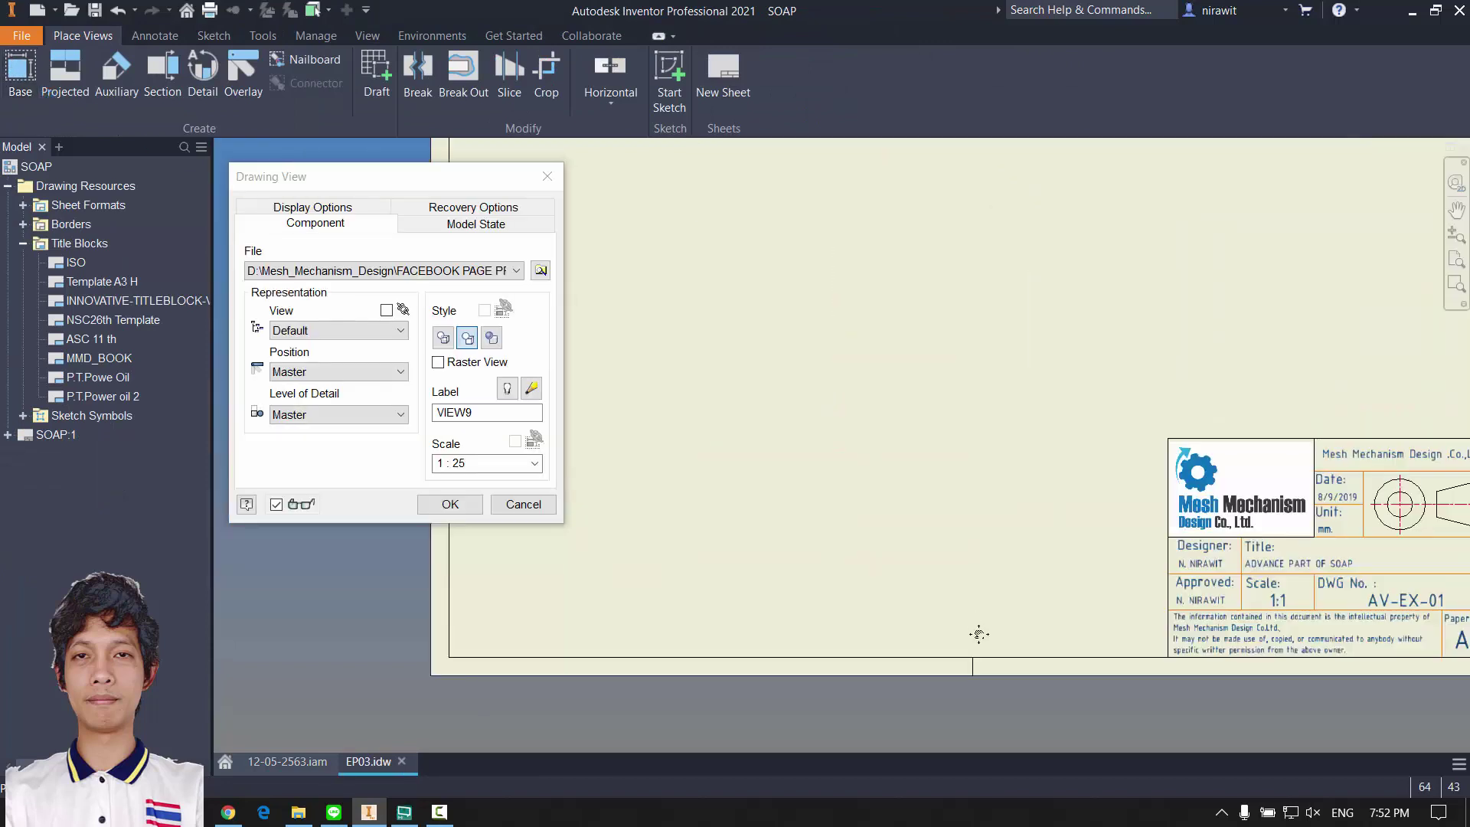
middle_drag(979, 633, 1005, 704)
scroll(888, 507, down, 4)
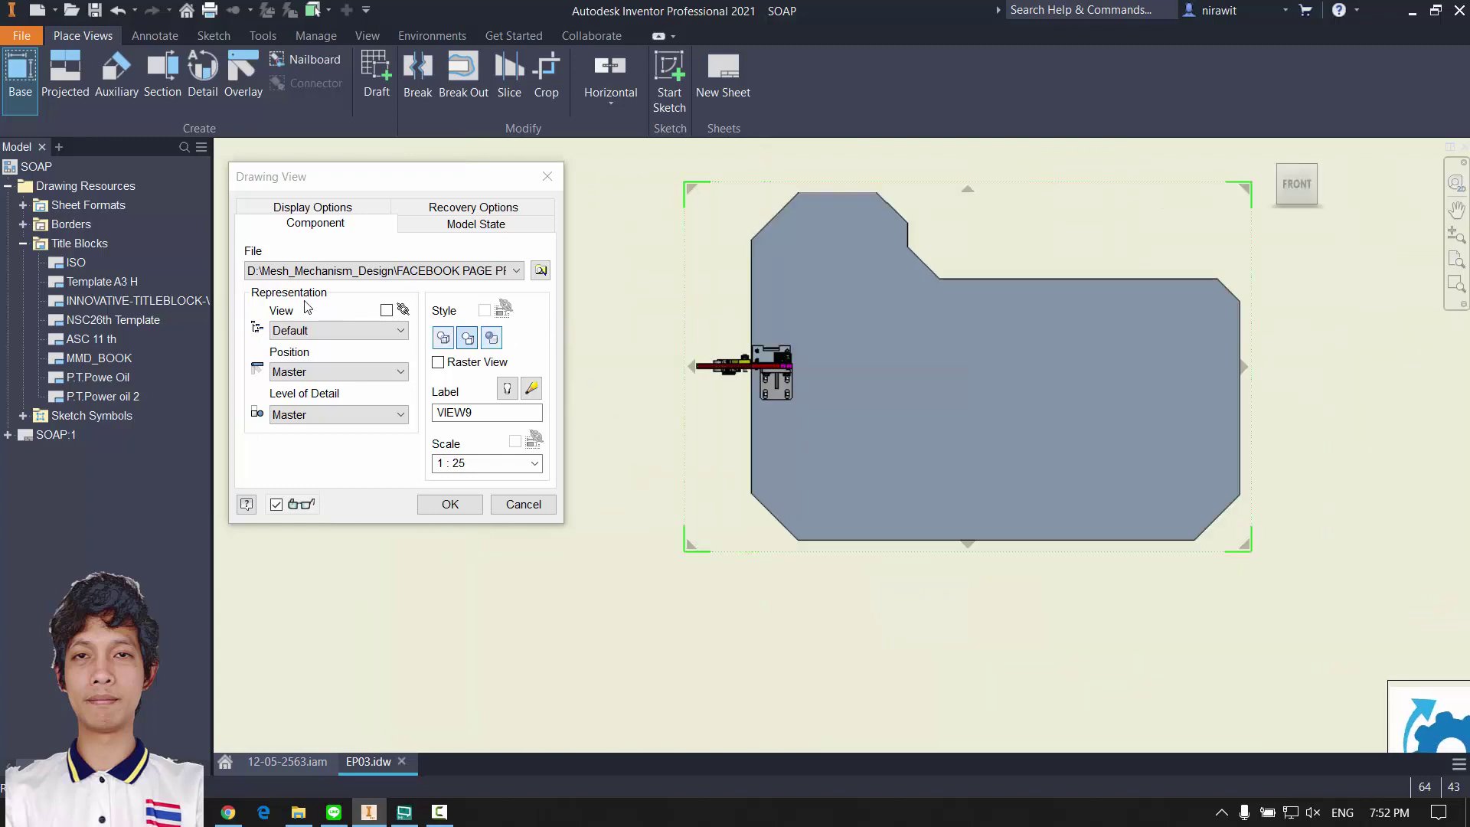
Step: Set the scale of the assembly's base view to 1:20 and compare its size with the A4 sheet
click(486, 464)
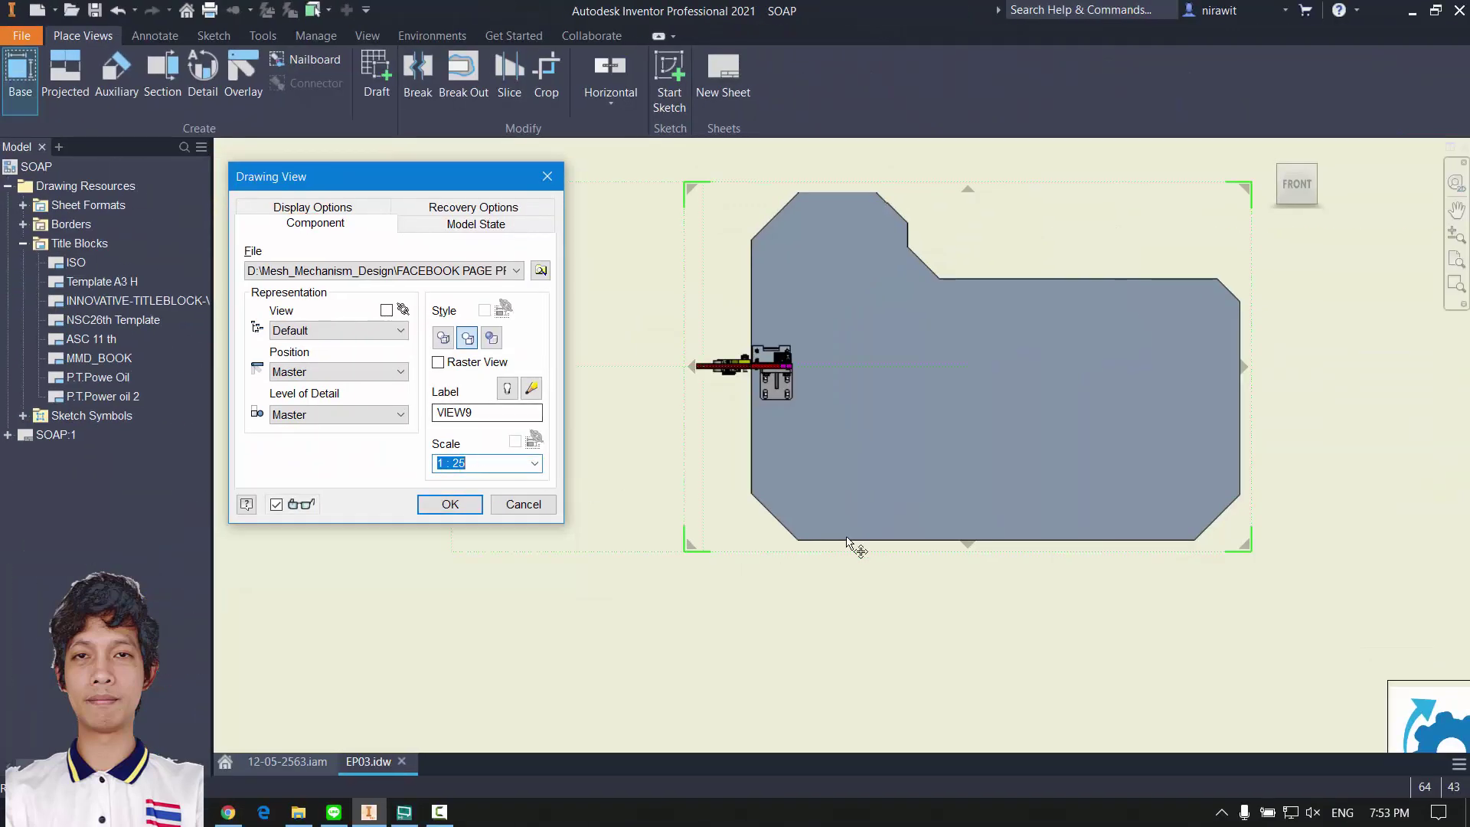
middle_drag(878, 545, 824, 535)
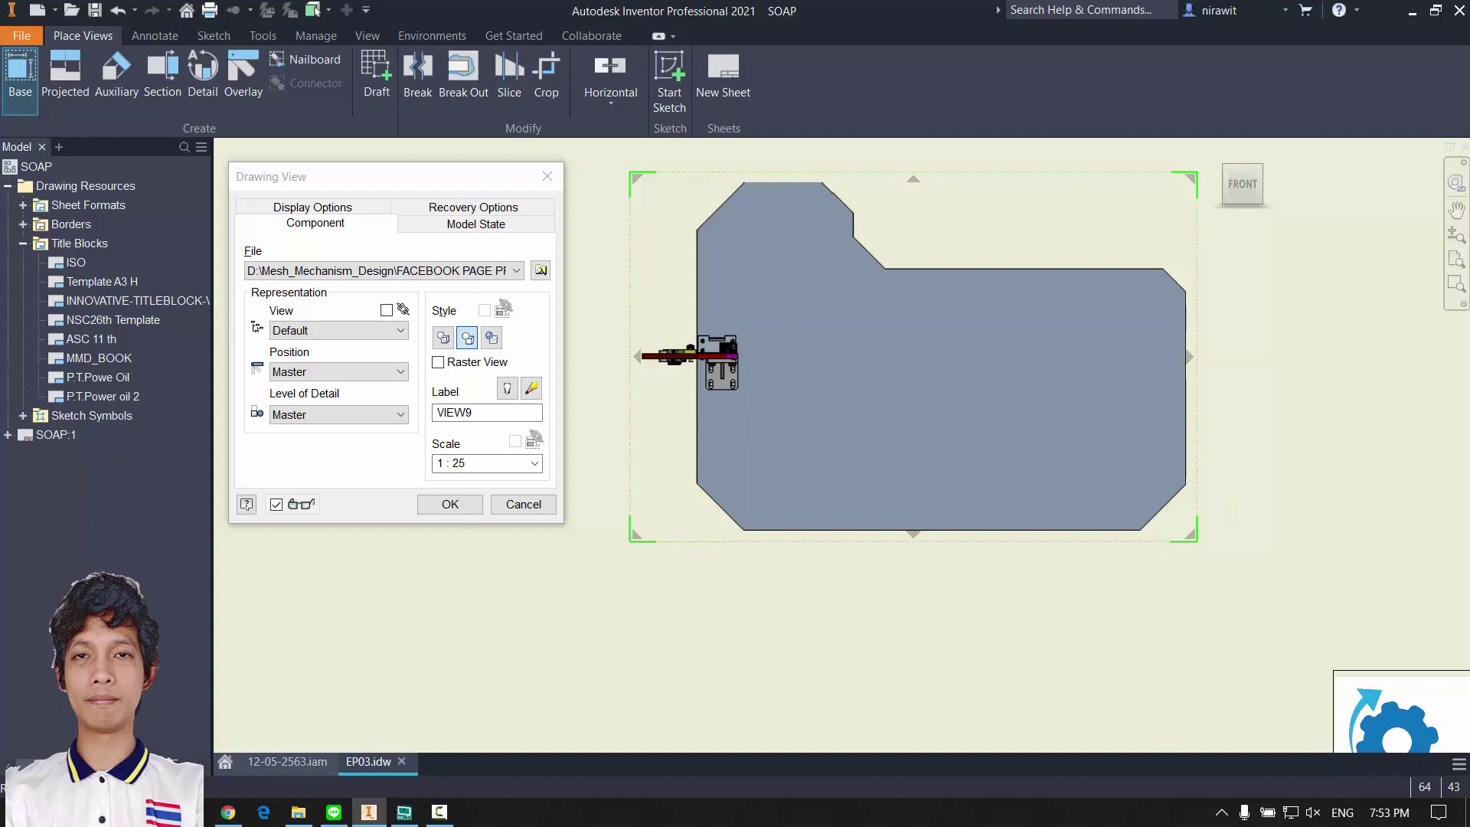
middle_drag(760, 431, 743, 487)
double_click(457, 463)
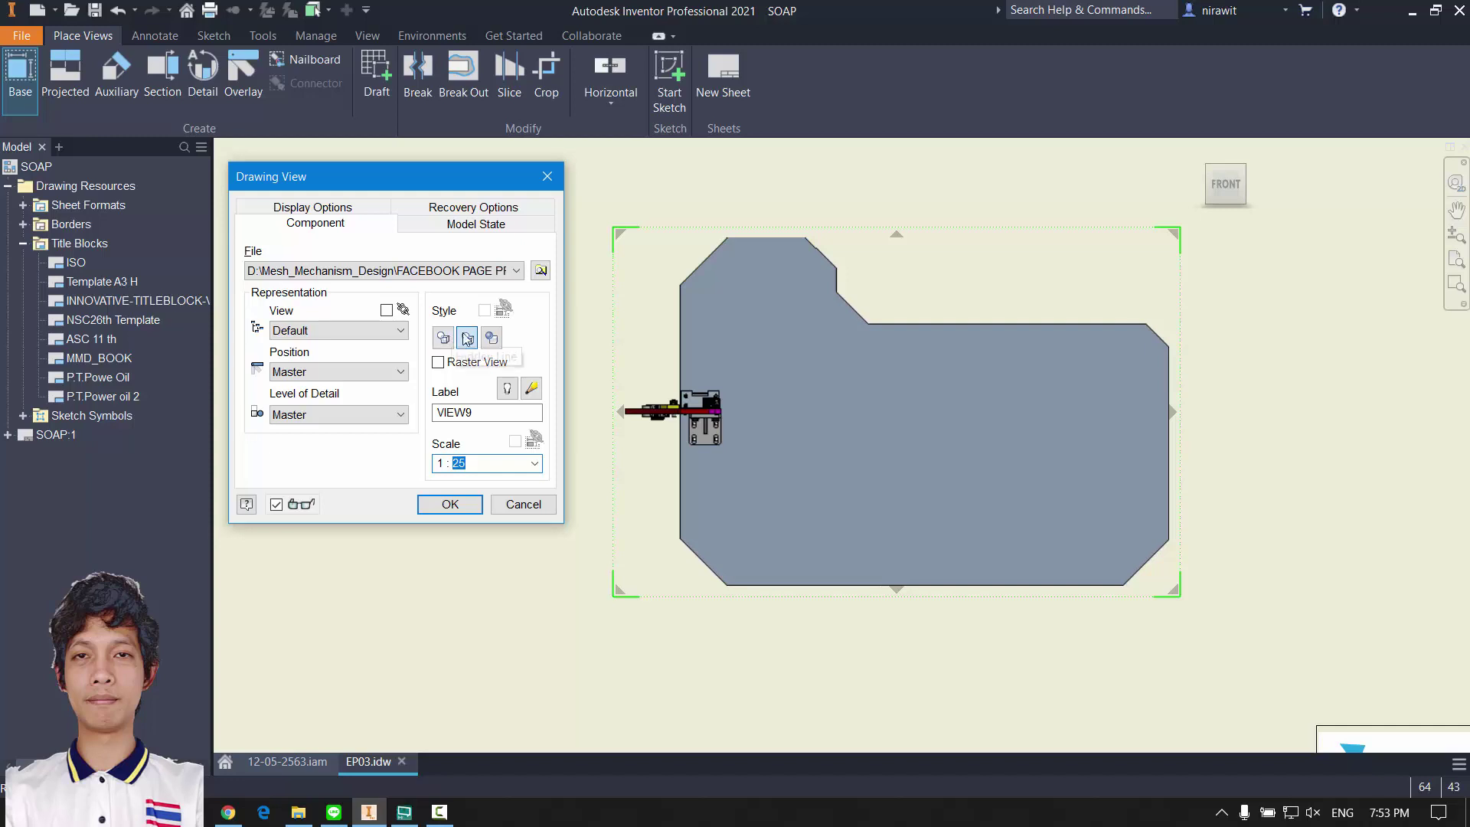
click(480, 462)
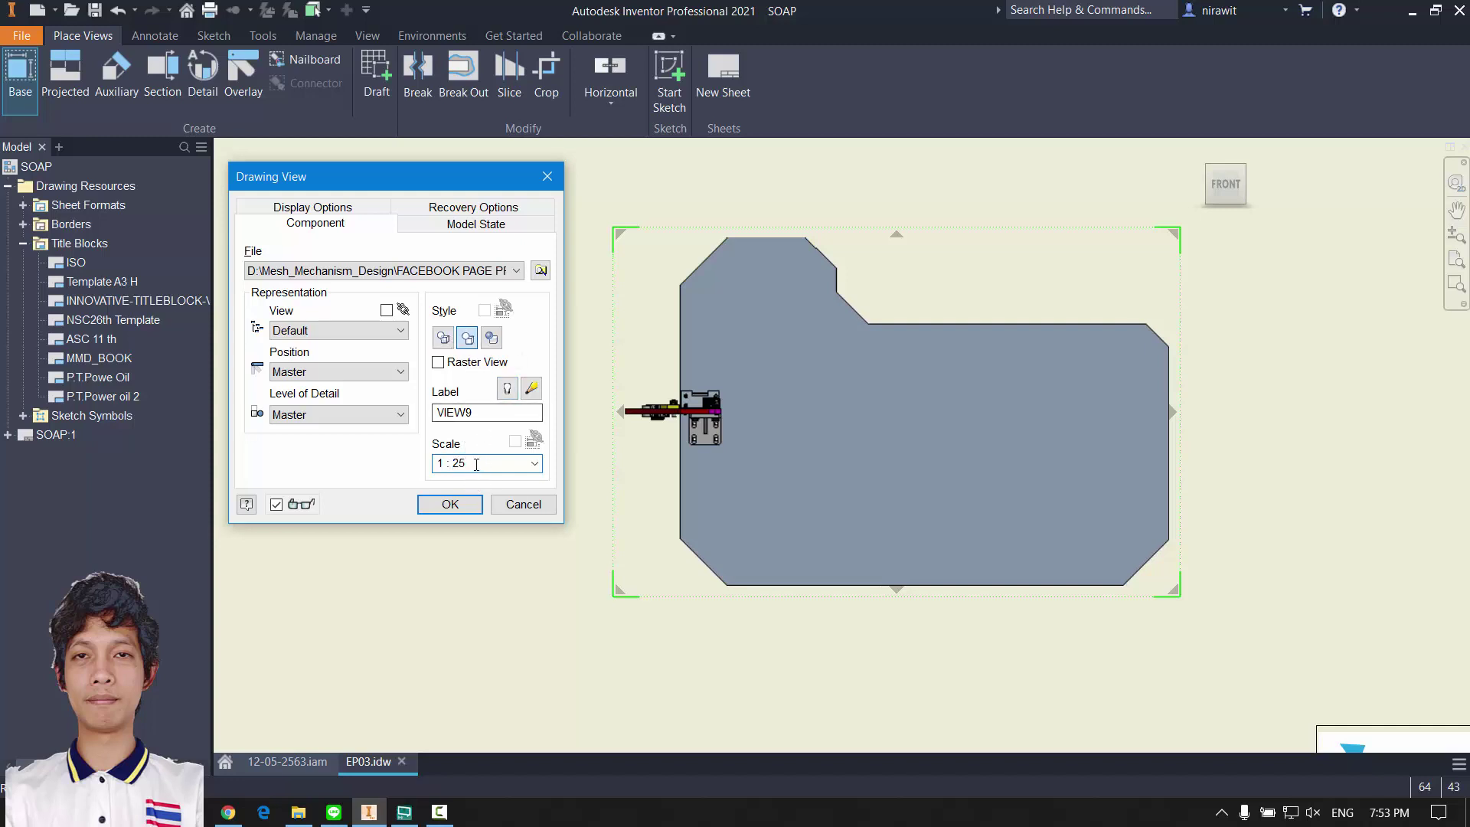
scroll(921, 535, down, 4)
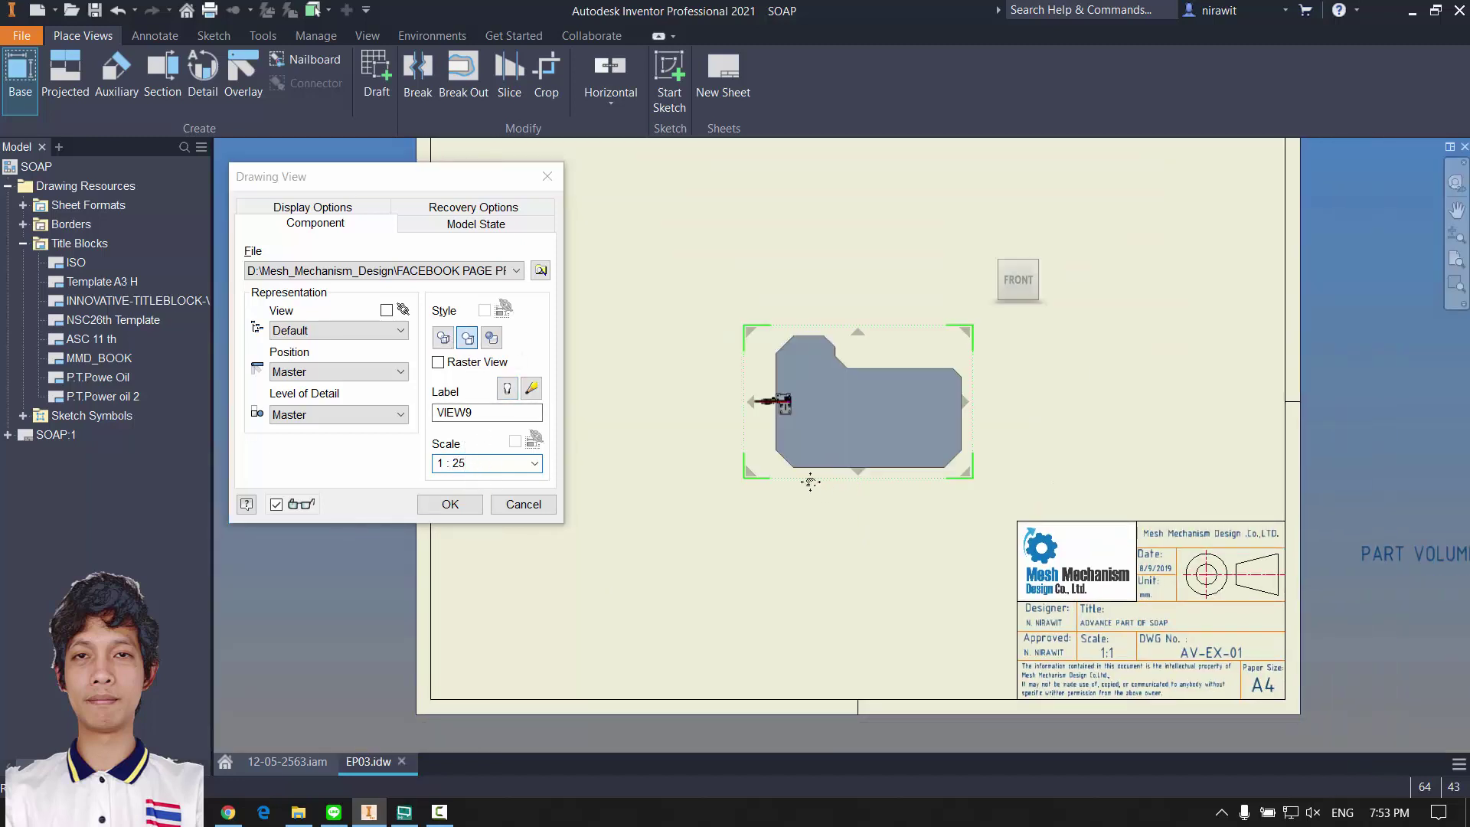
double_click(470, 463)
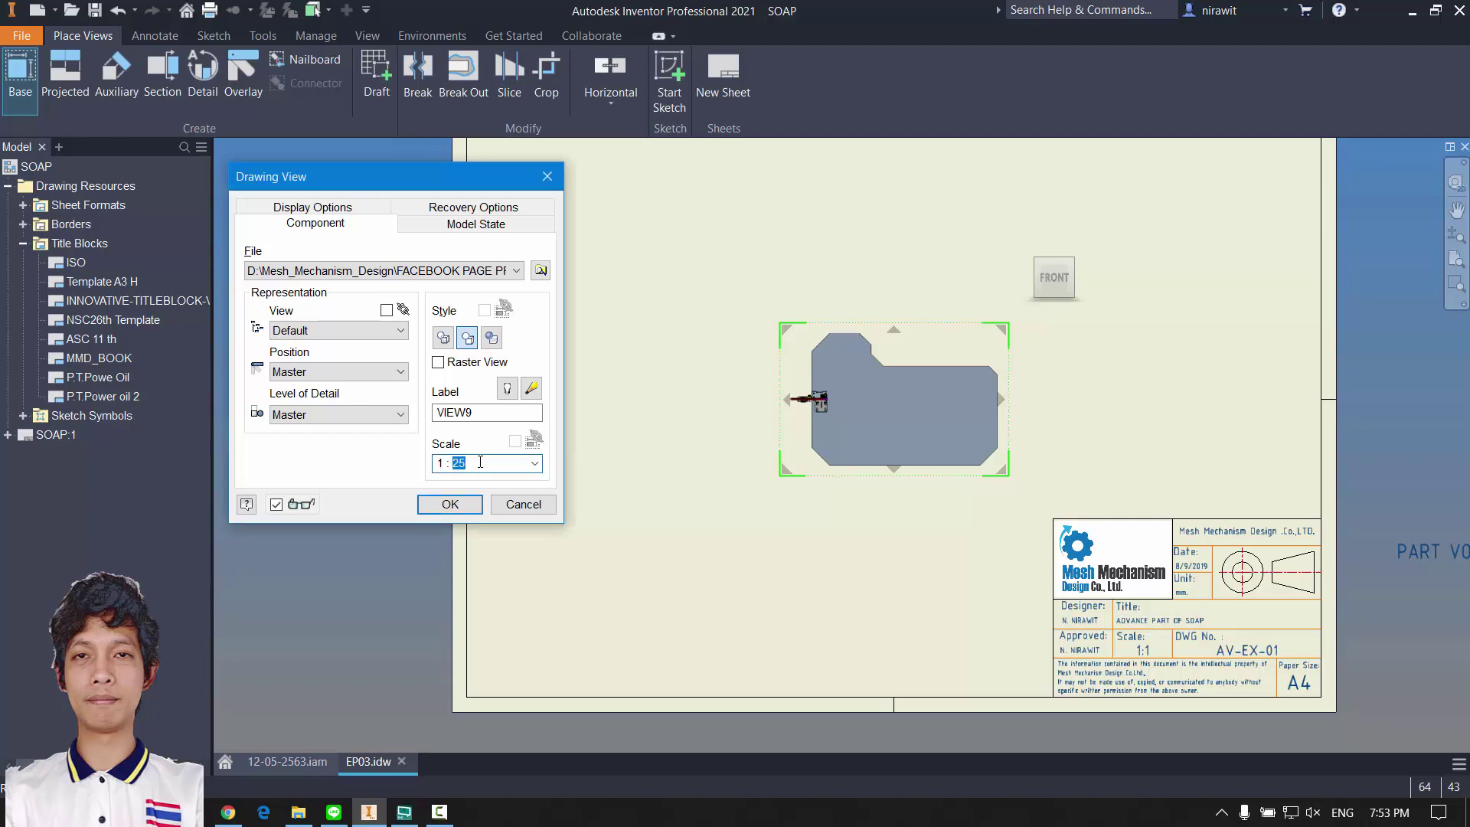
text(20)
scroll(896, 604, up, 5)
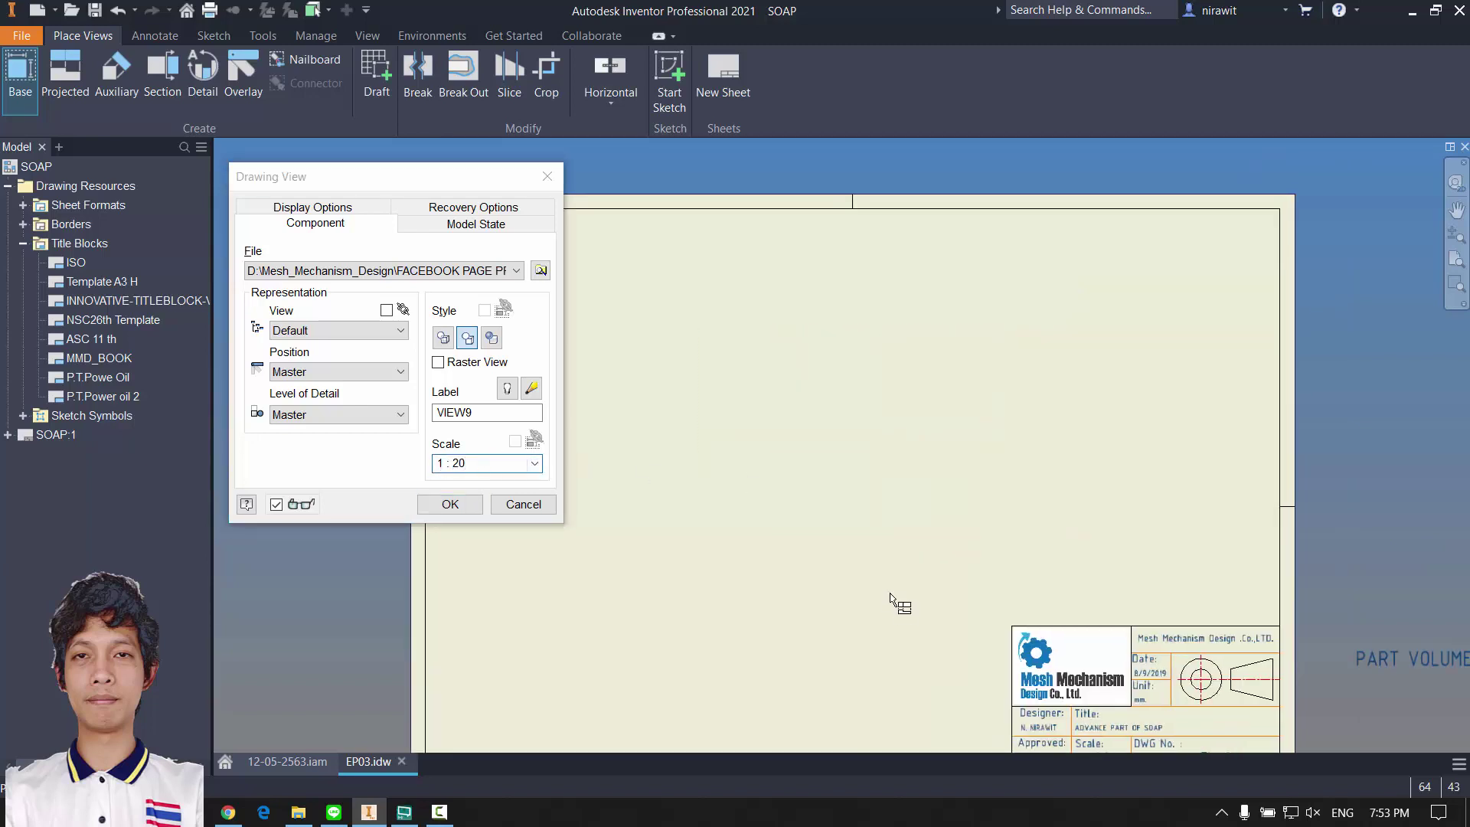
middle_drag(791, 636, 976, 491)
middle_drag(936, 539, 949, 412)
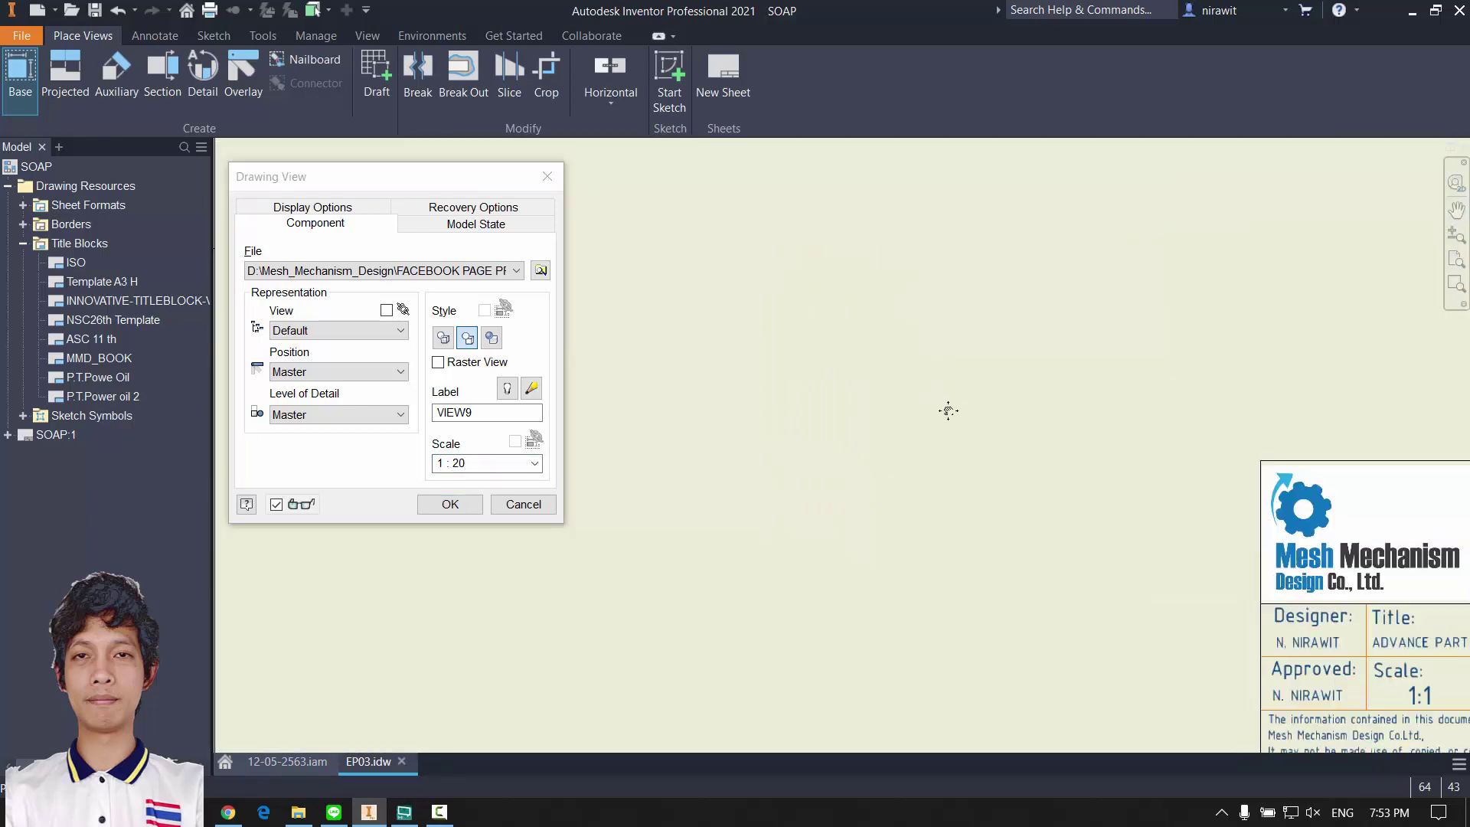
scroll(915, 515, down, 3)
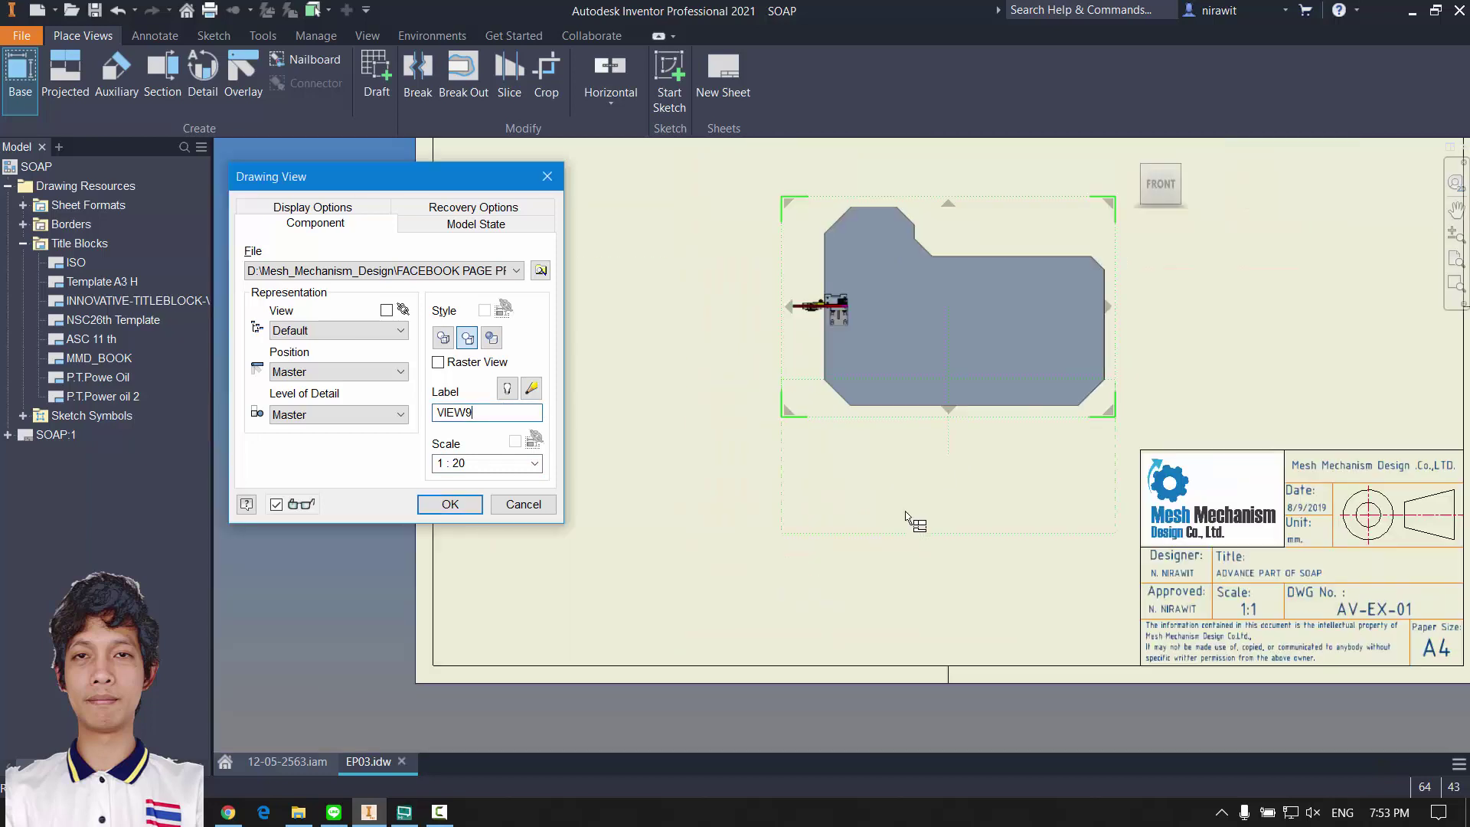
Step: Set the base view's scale to 1:10 and check how it fits on the sheet
double_click(480, 464)
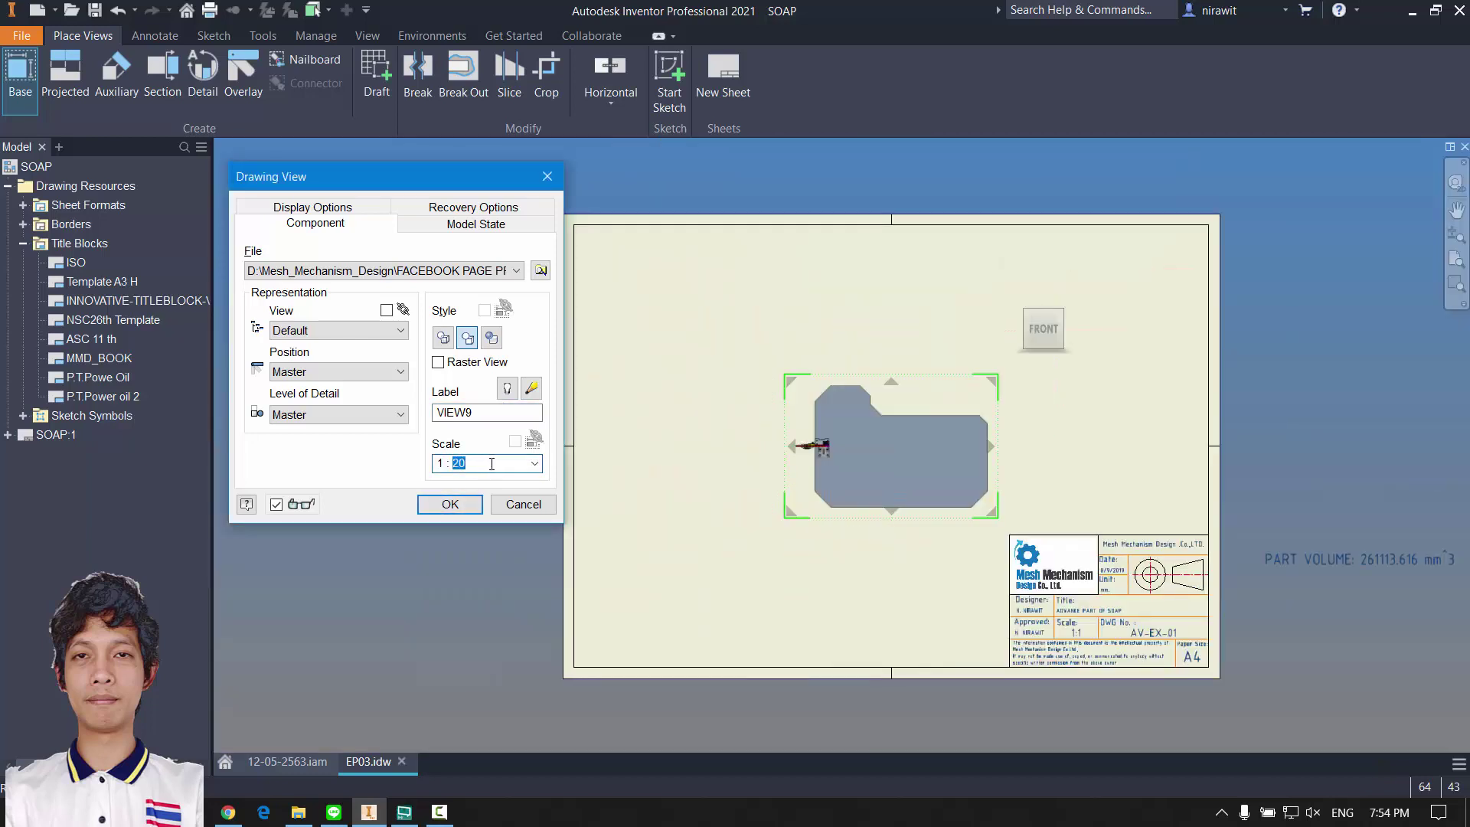
middle_drag(883, 472, 879, 486)
scroll(773, 496, up, 3)
middle_drag(779, 495, 853, 484)
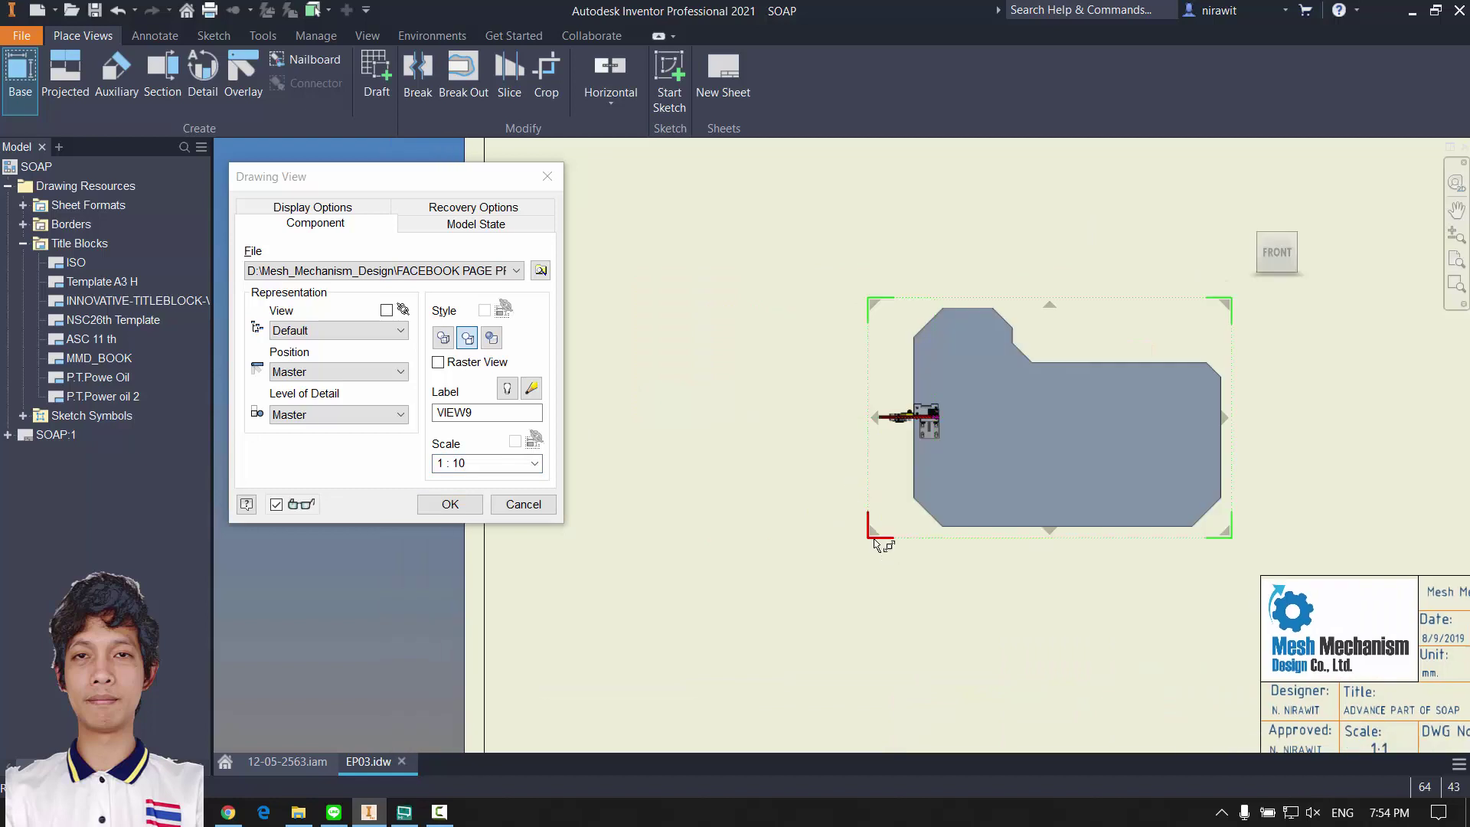
scroll(866, 539, up, 2)
scroll(904, 549, down, 3)
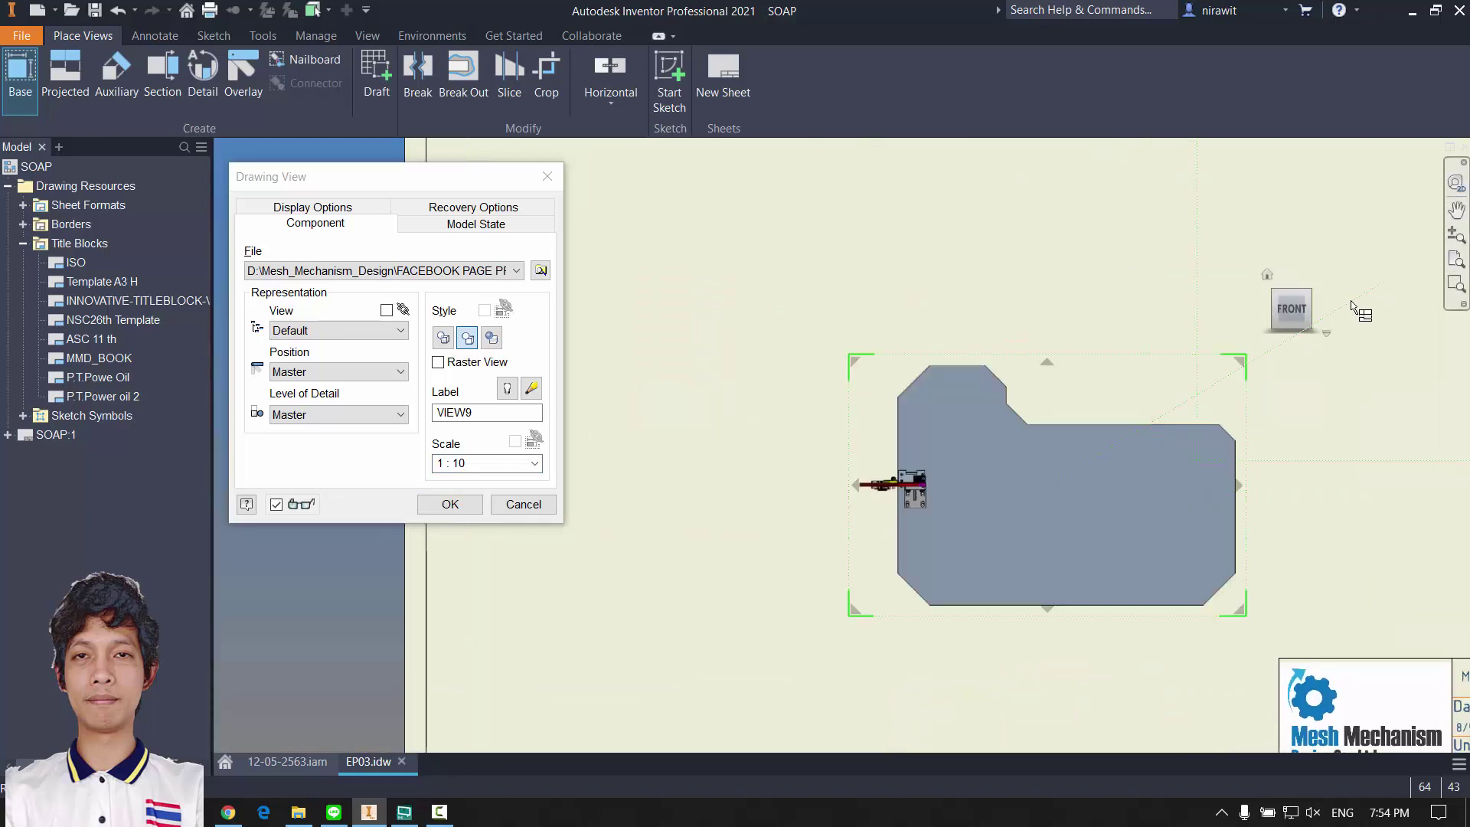
Step: Reorient the base view from Front to Bottom so the upright clamp mechanism is seen in elevation
click(1290, 337)
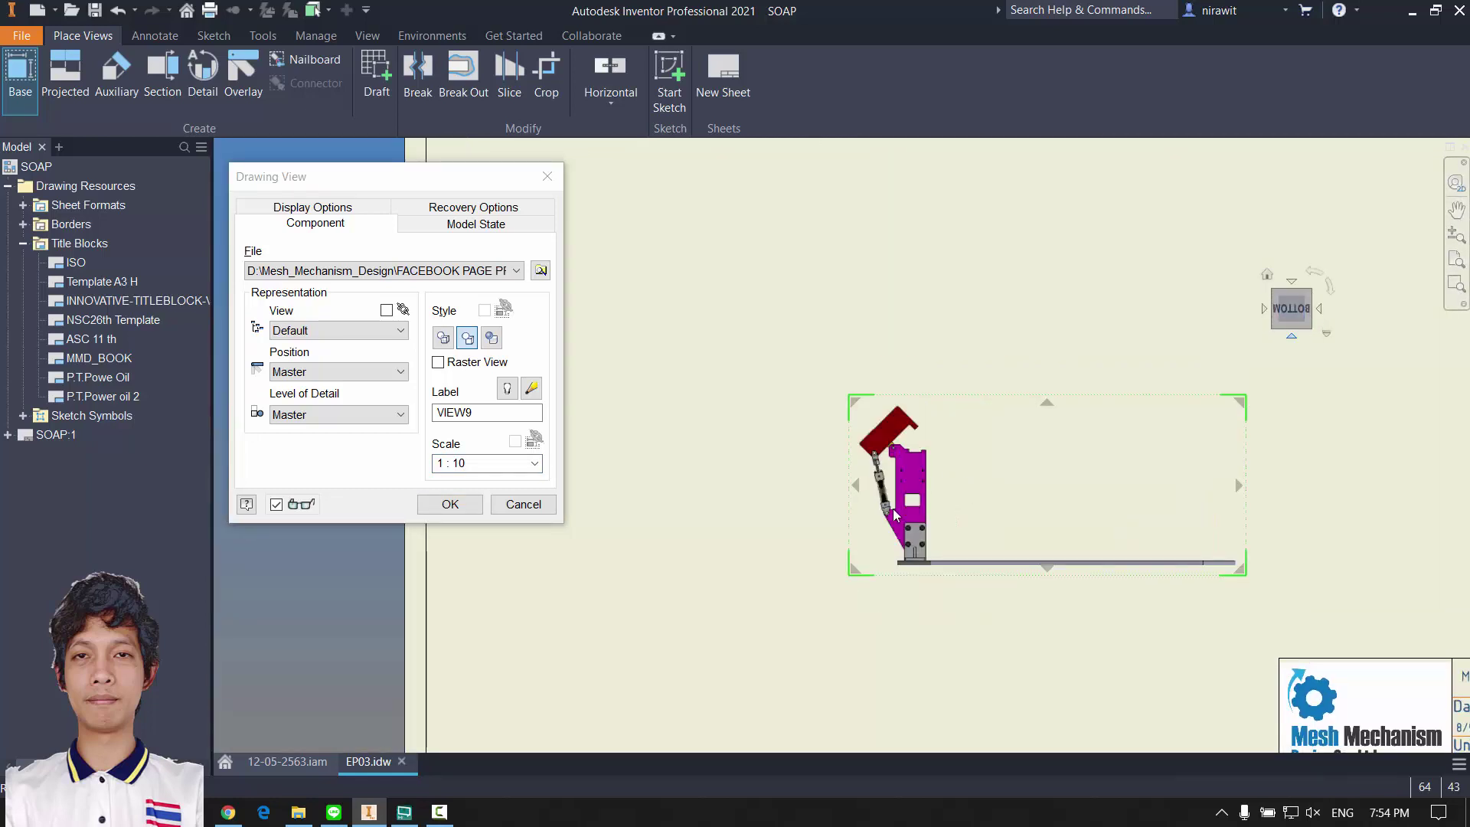
middle_drag(911, 430, 904, 470)
scroll(904, 469, down, 3)
scroll(929, 459, up, 2)
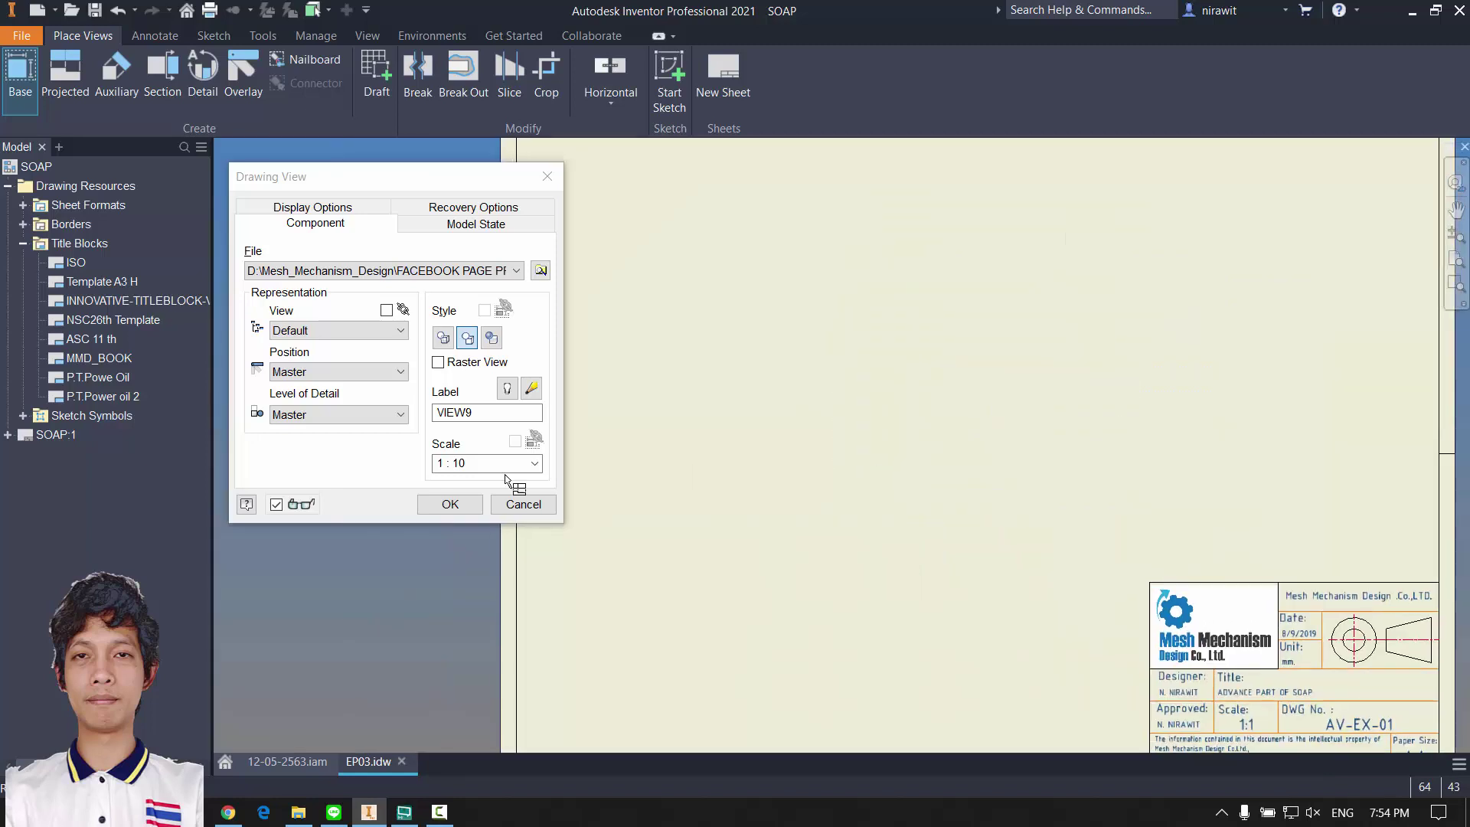
Step: Set the base view's scale to 1:5 and check its extents against the A4 sheet border
double_click(487, 462)
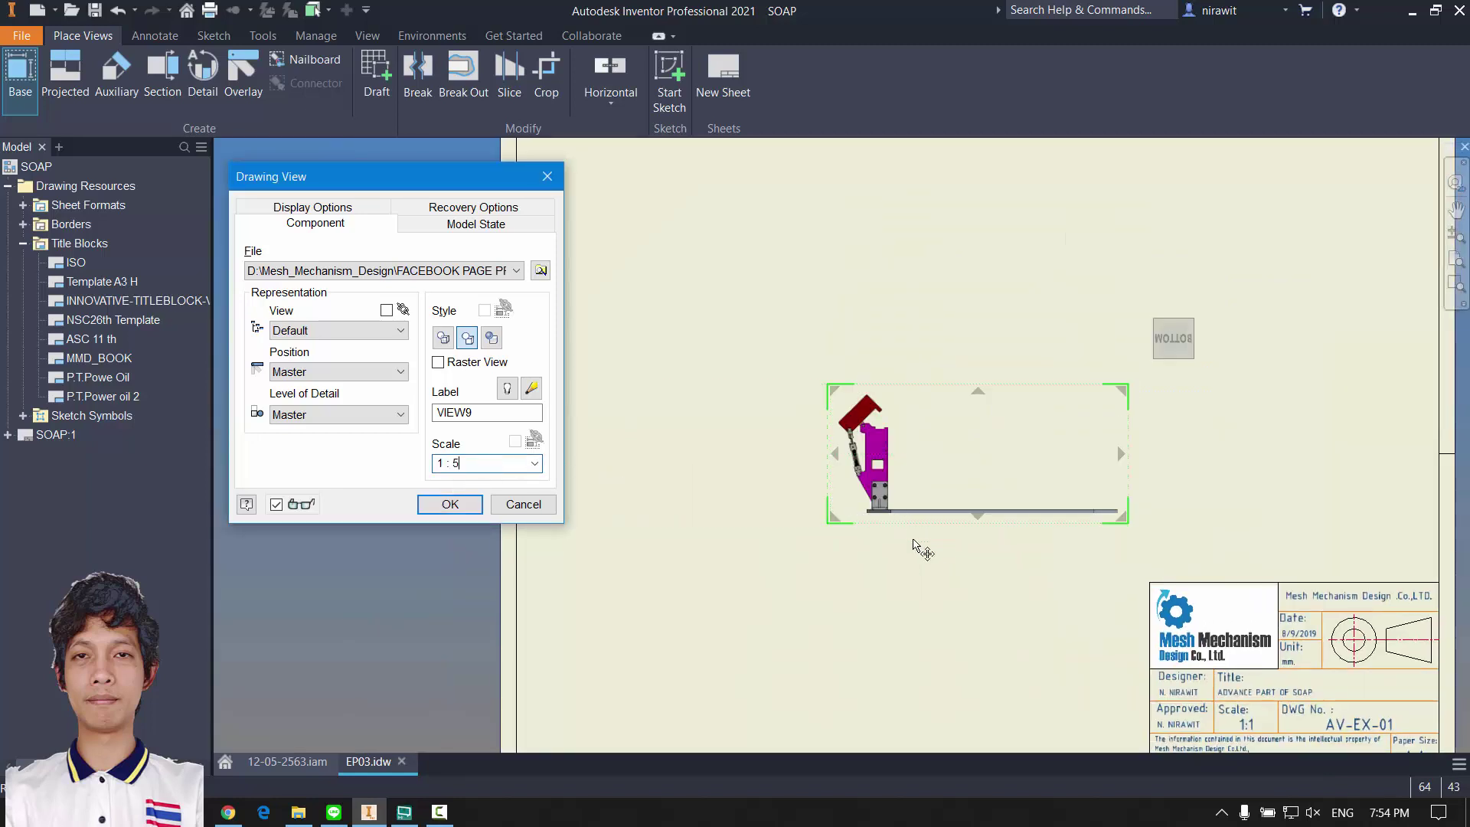
middle_drag(913, 540, 855, 565)
click(515, 409)
scroll(952, 498, down, 5)
scroll(954, 505, up, 5)
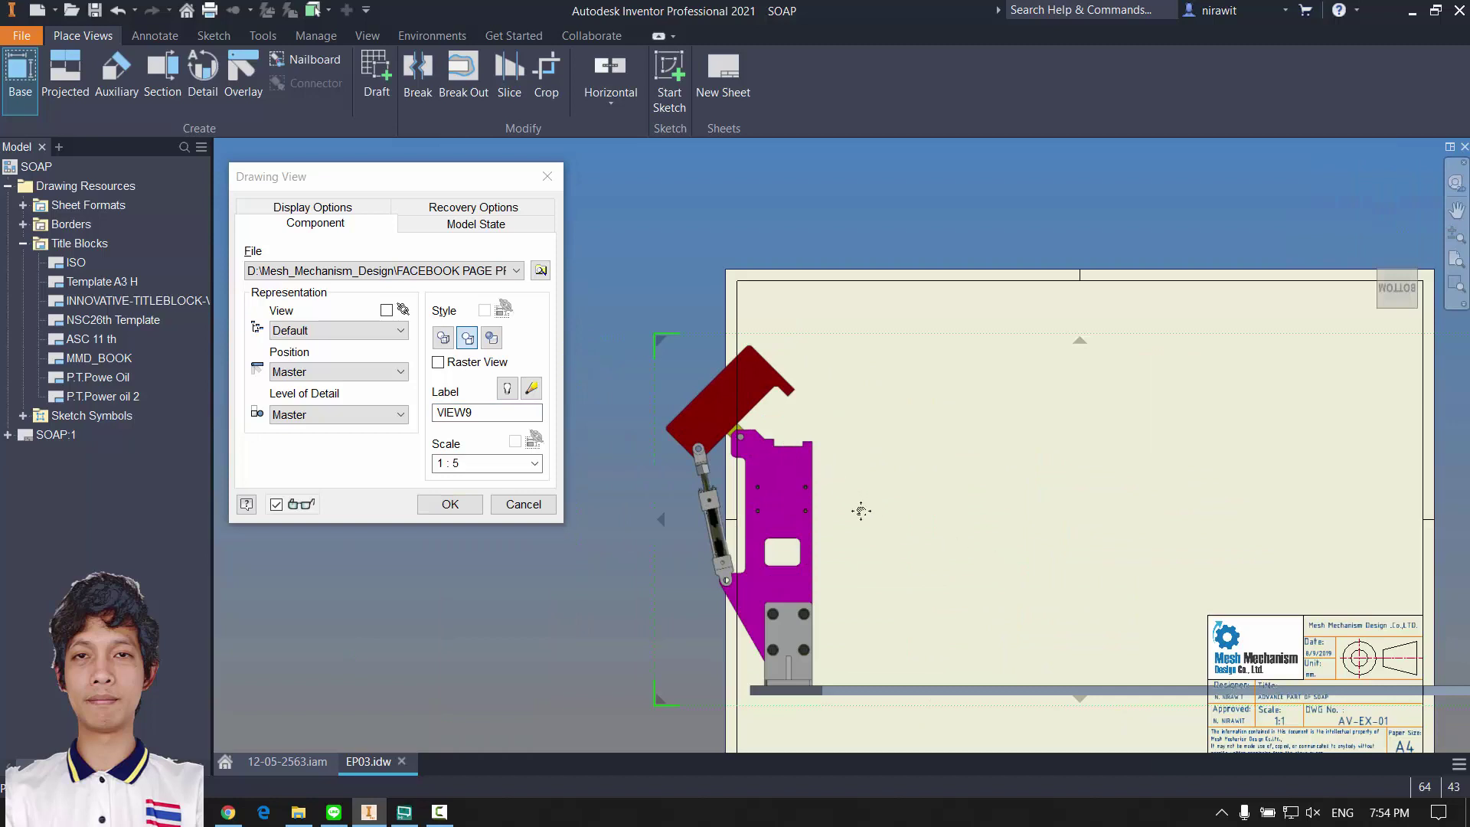
scroll(859, 505, down, 3)
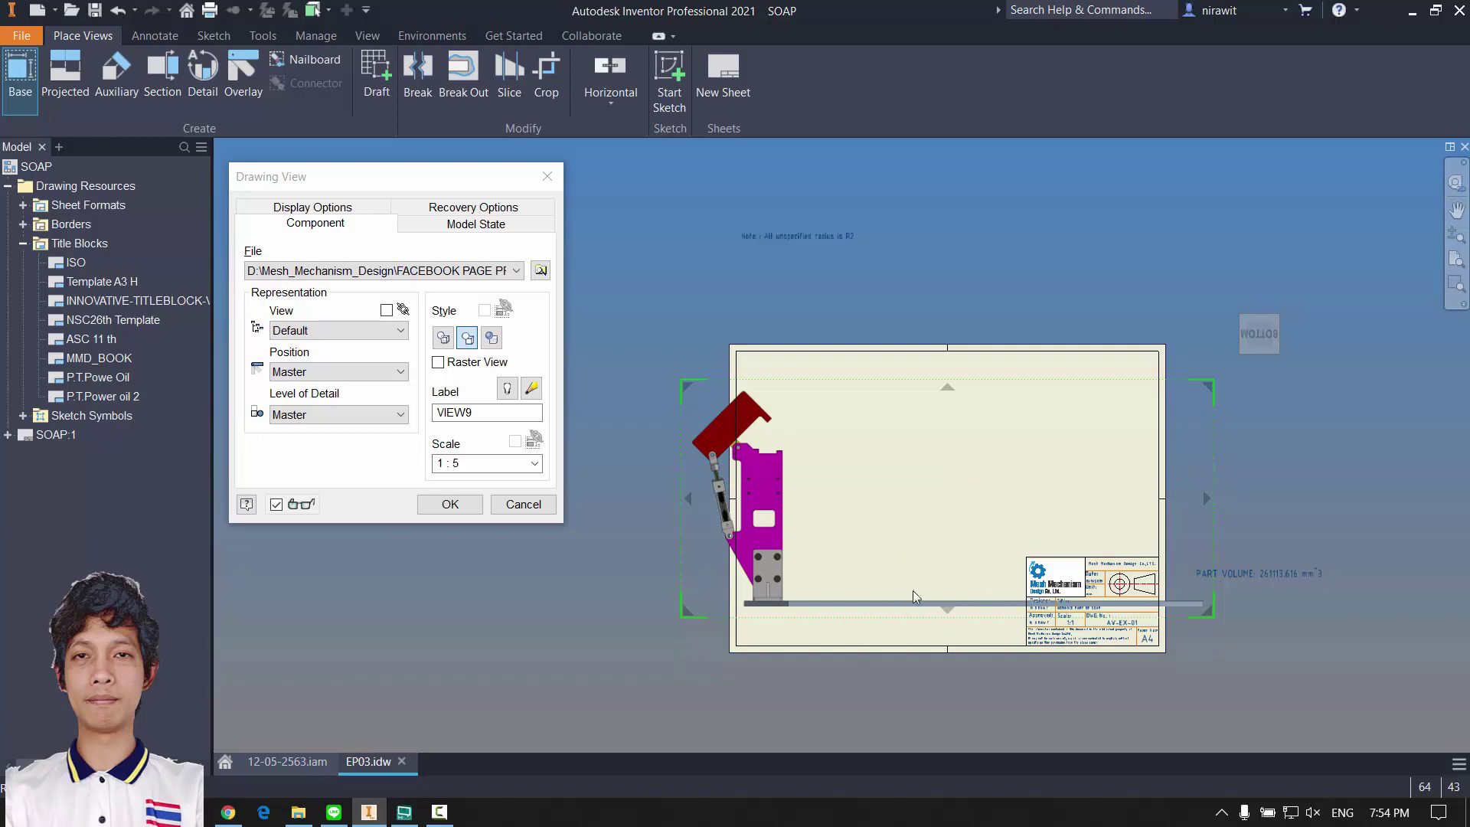
scroll(888, 589, up, 2)
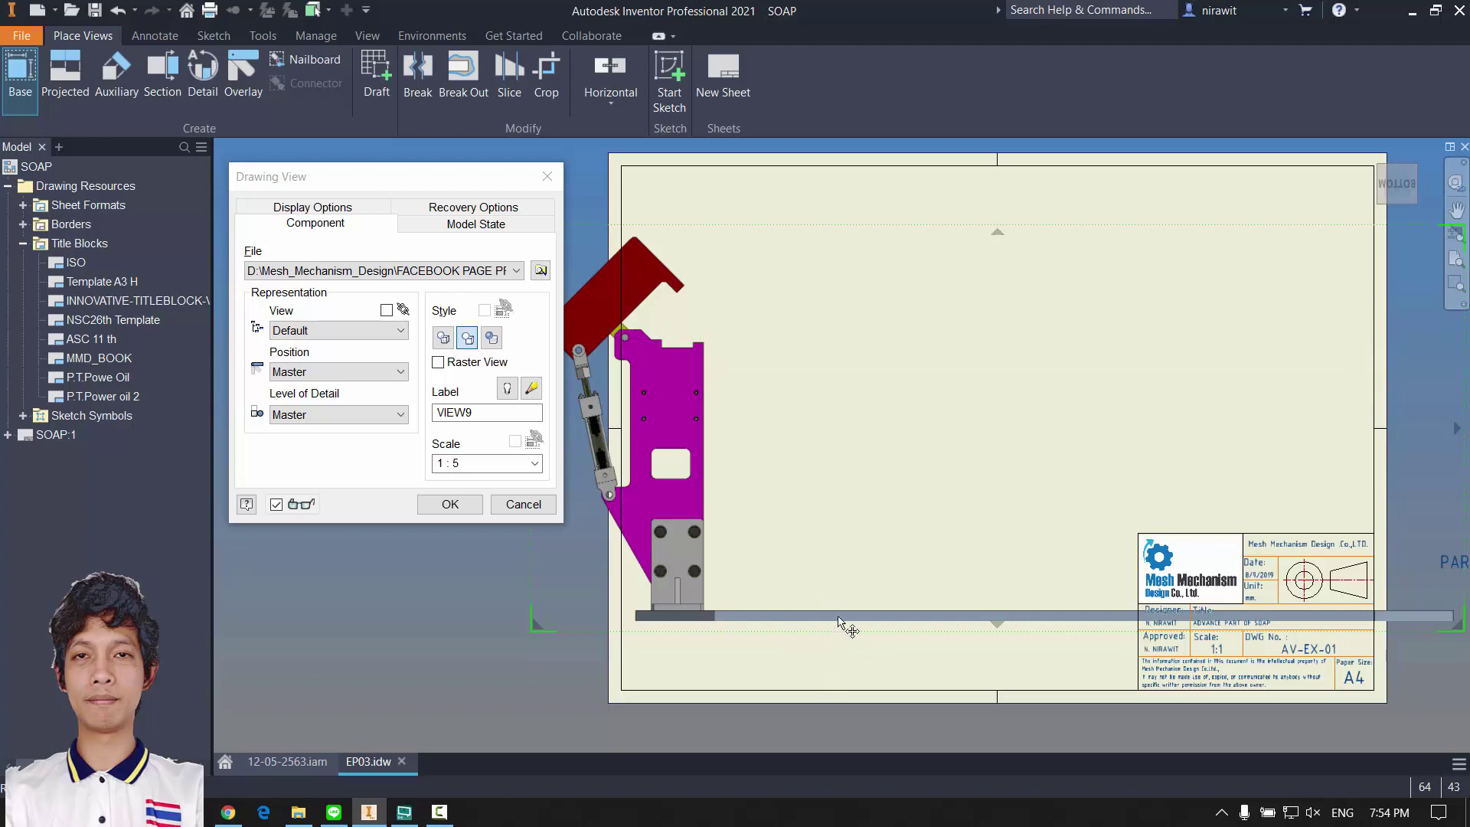
scroll(863, 598, down, 2)
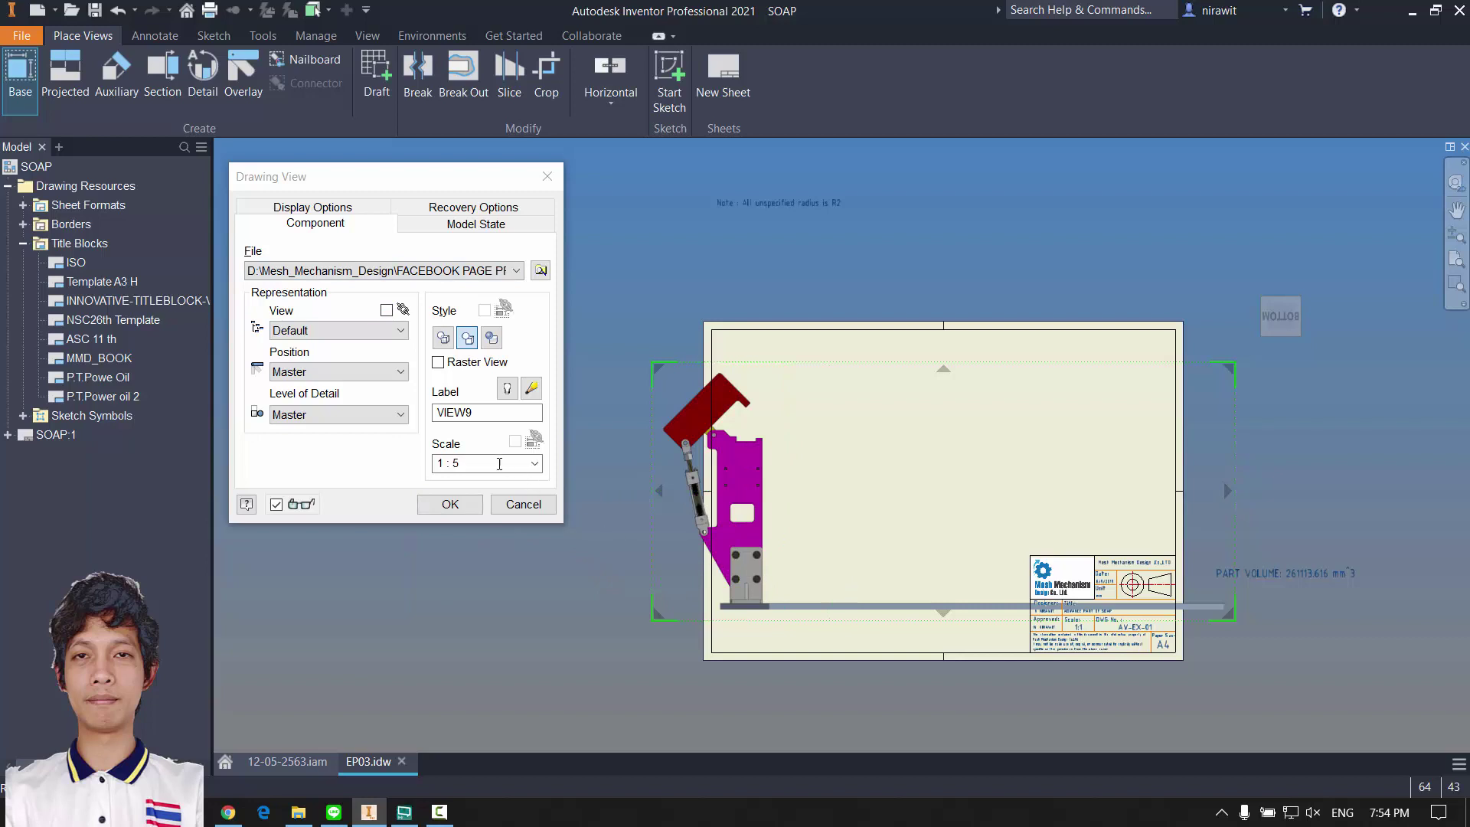
Step: Enable Thread Feature in the base view's display options
double_click(499, 464)
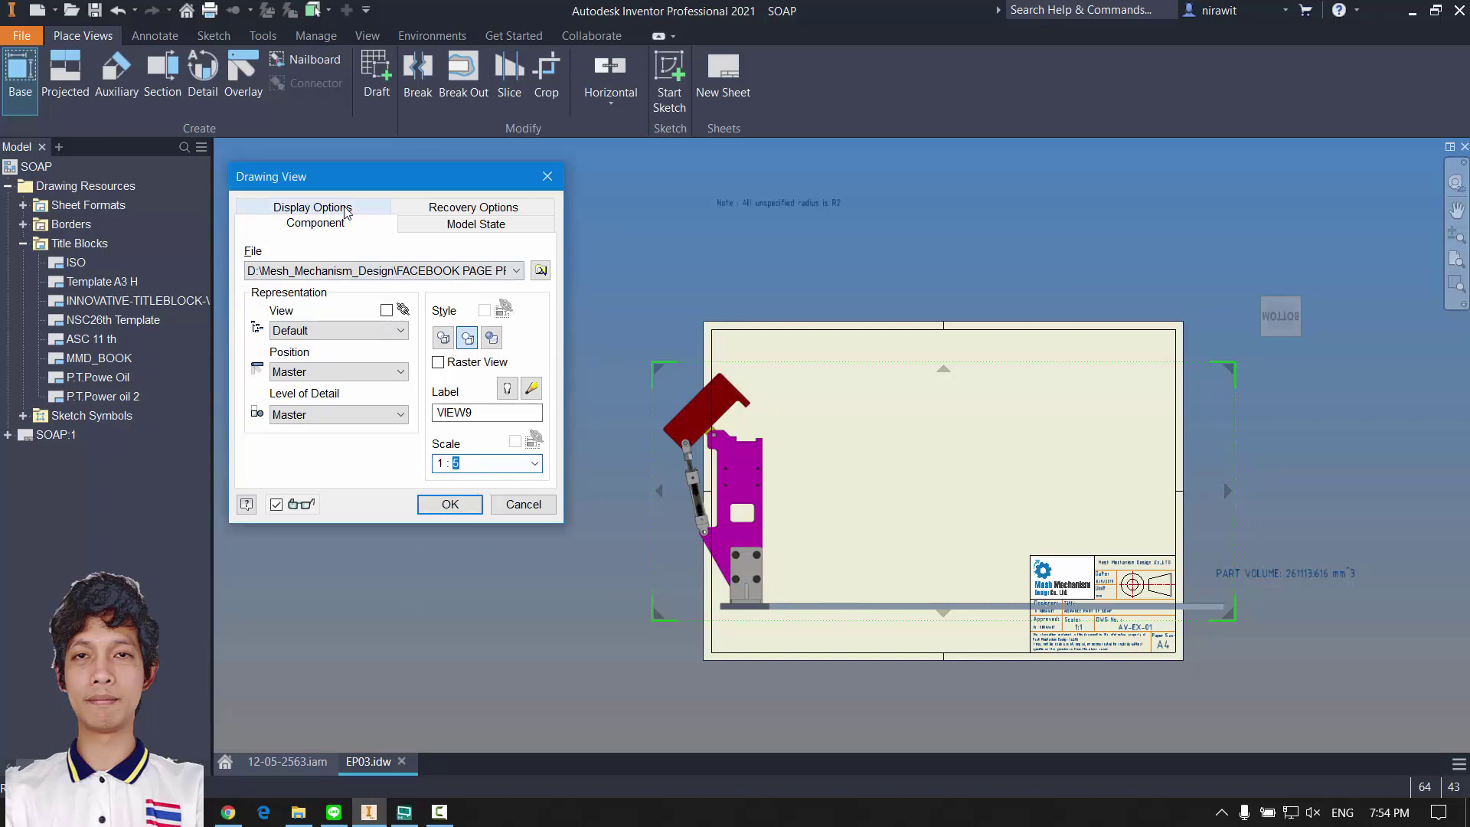
click(318, 209)
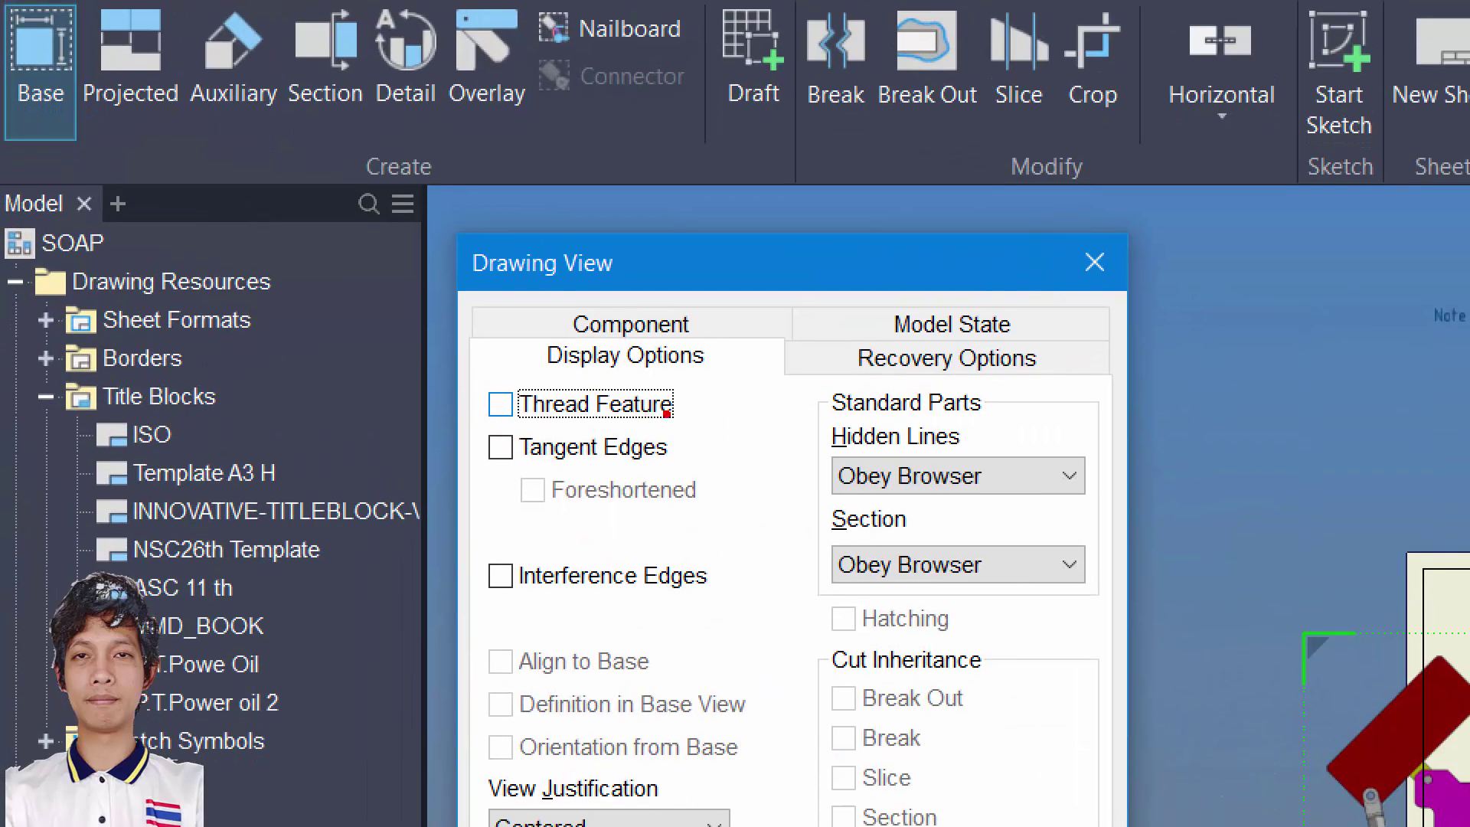
drag(341, 245, 369, 233)
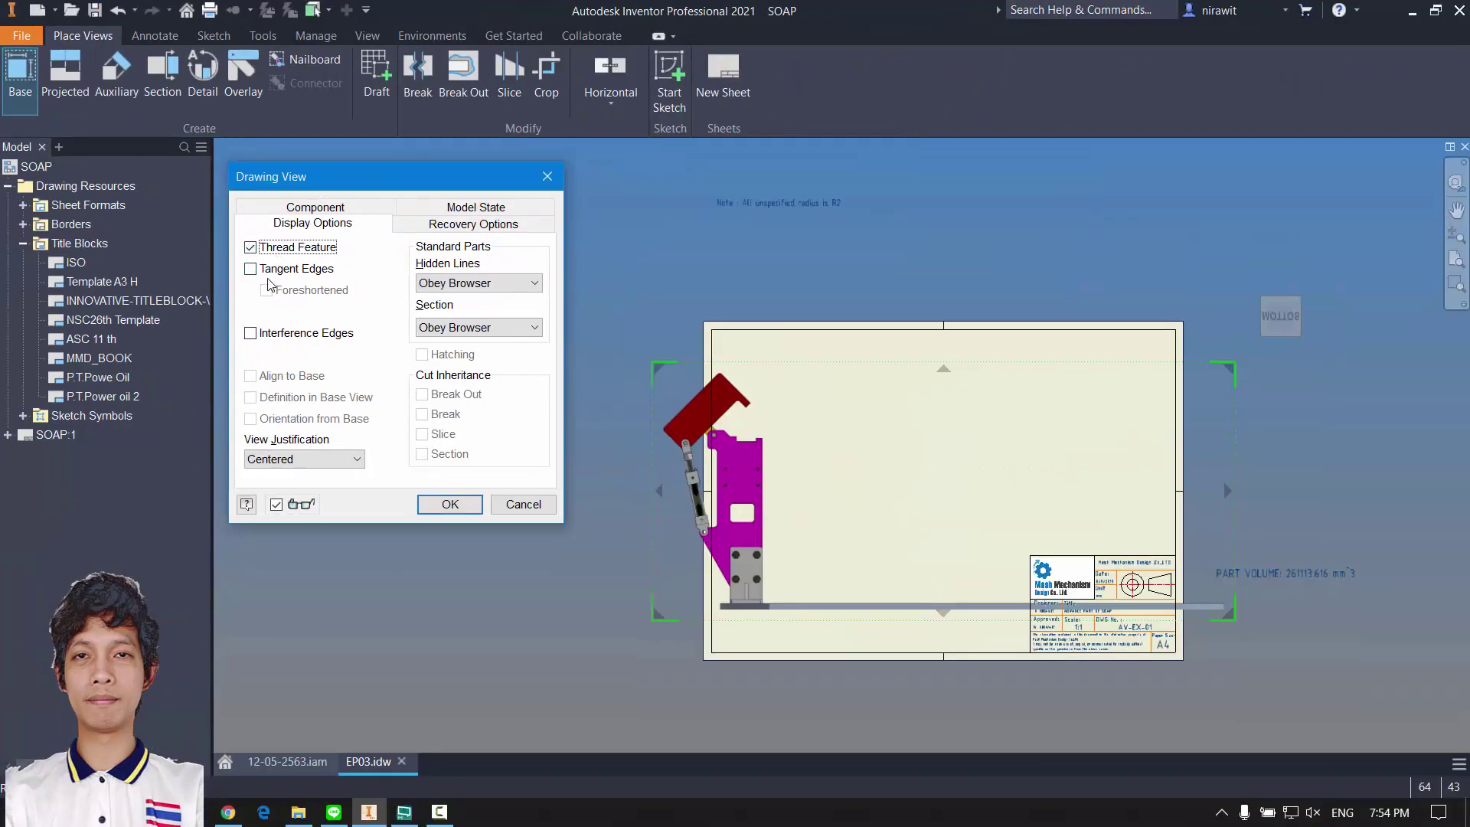
Step: Enable Tangent Edges in the base view's display options and create the view
click(264, 269)
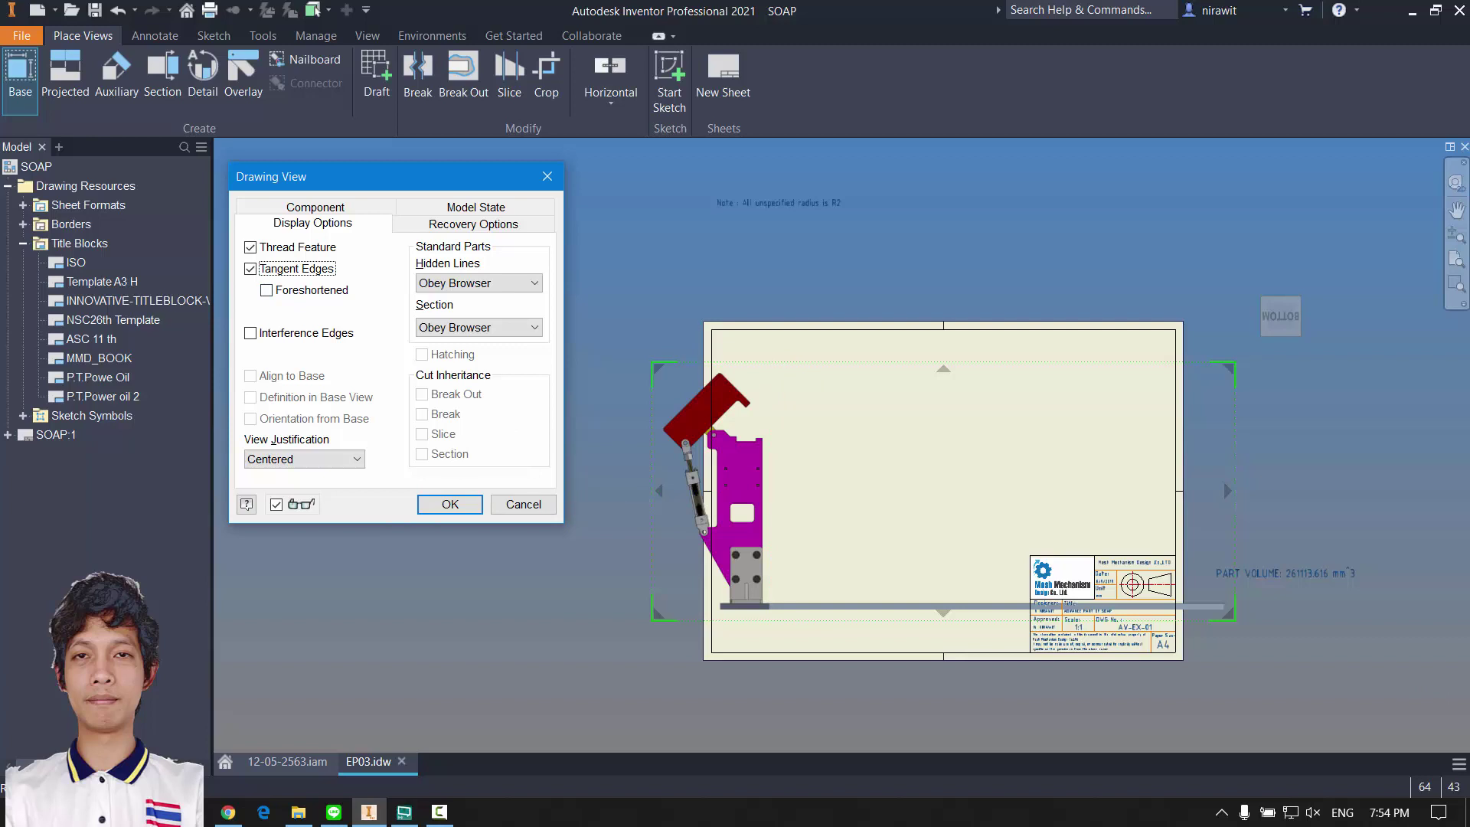
mouse_move(1298, 282)
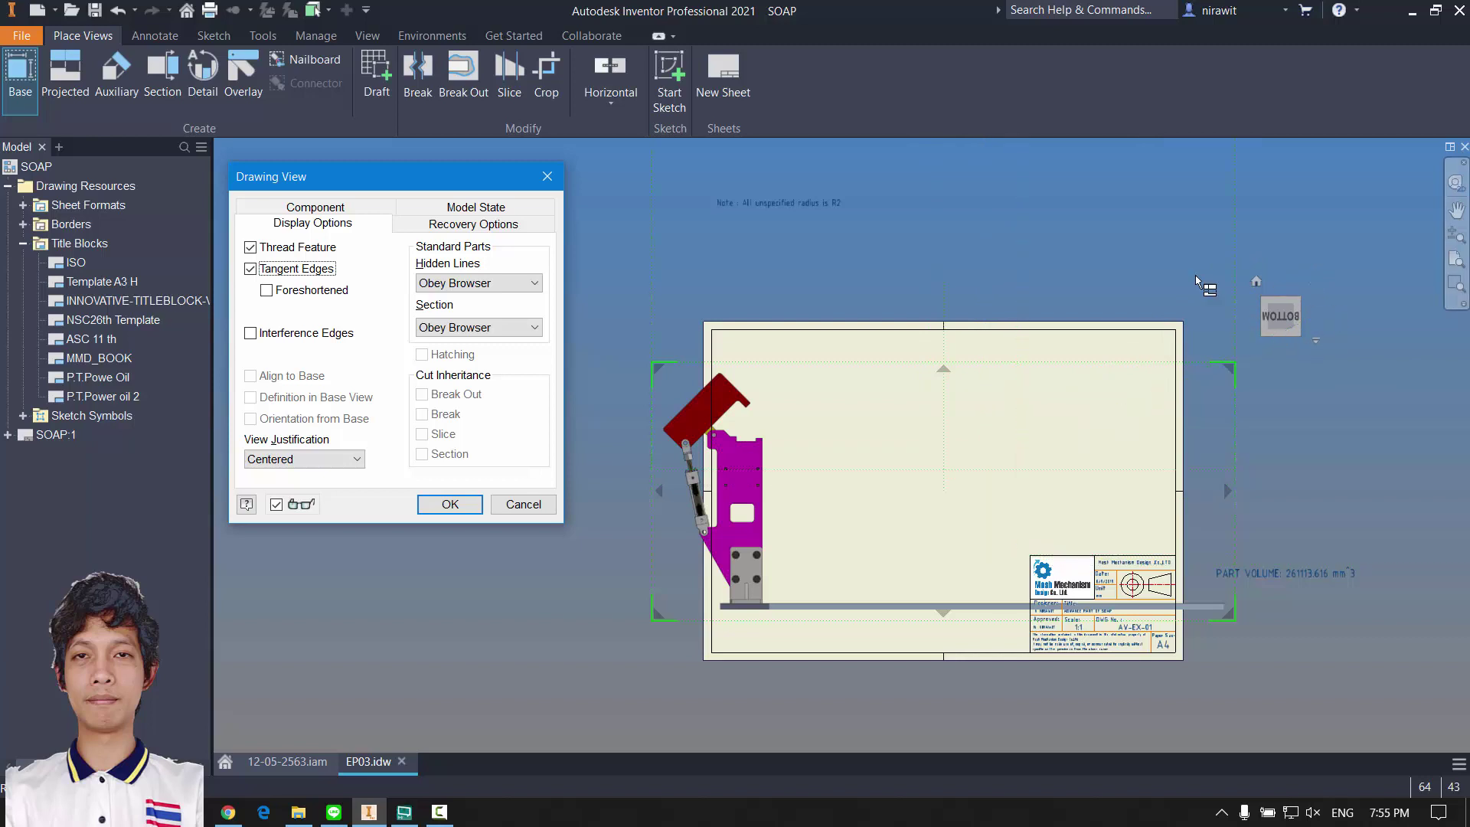
click(450, 504)
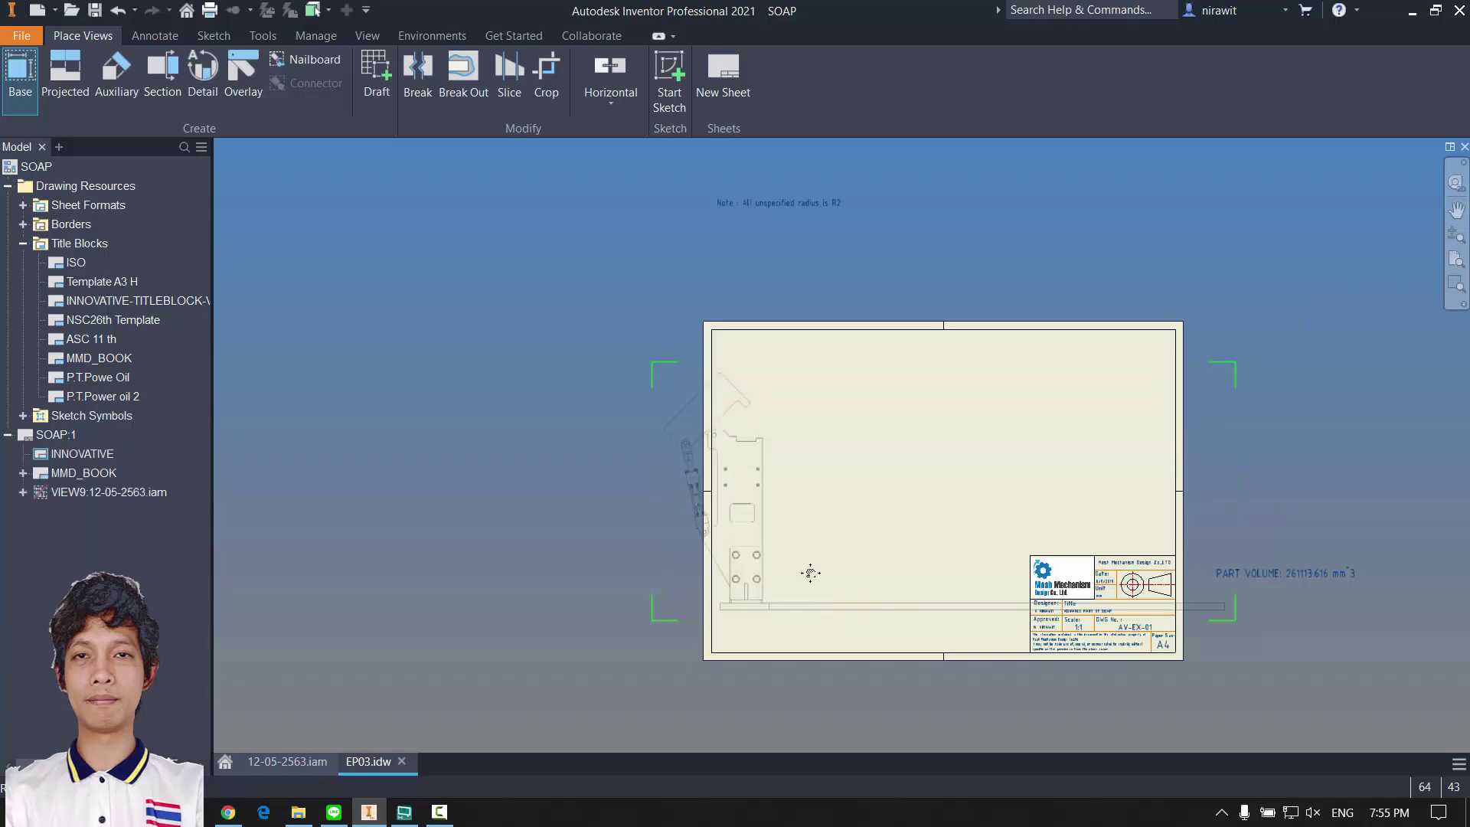
Step: Move the base view across the sheet so the clamp mechanism sits inside the left border
scroll(821, 589, up, 6)
scroll(545, 481, down, 5)
middle_drag(545, 480, 534, 522)
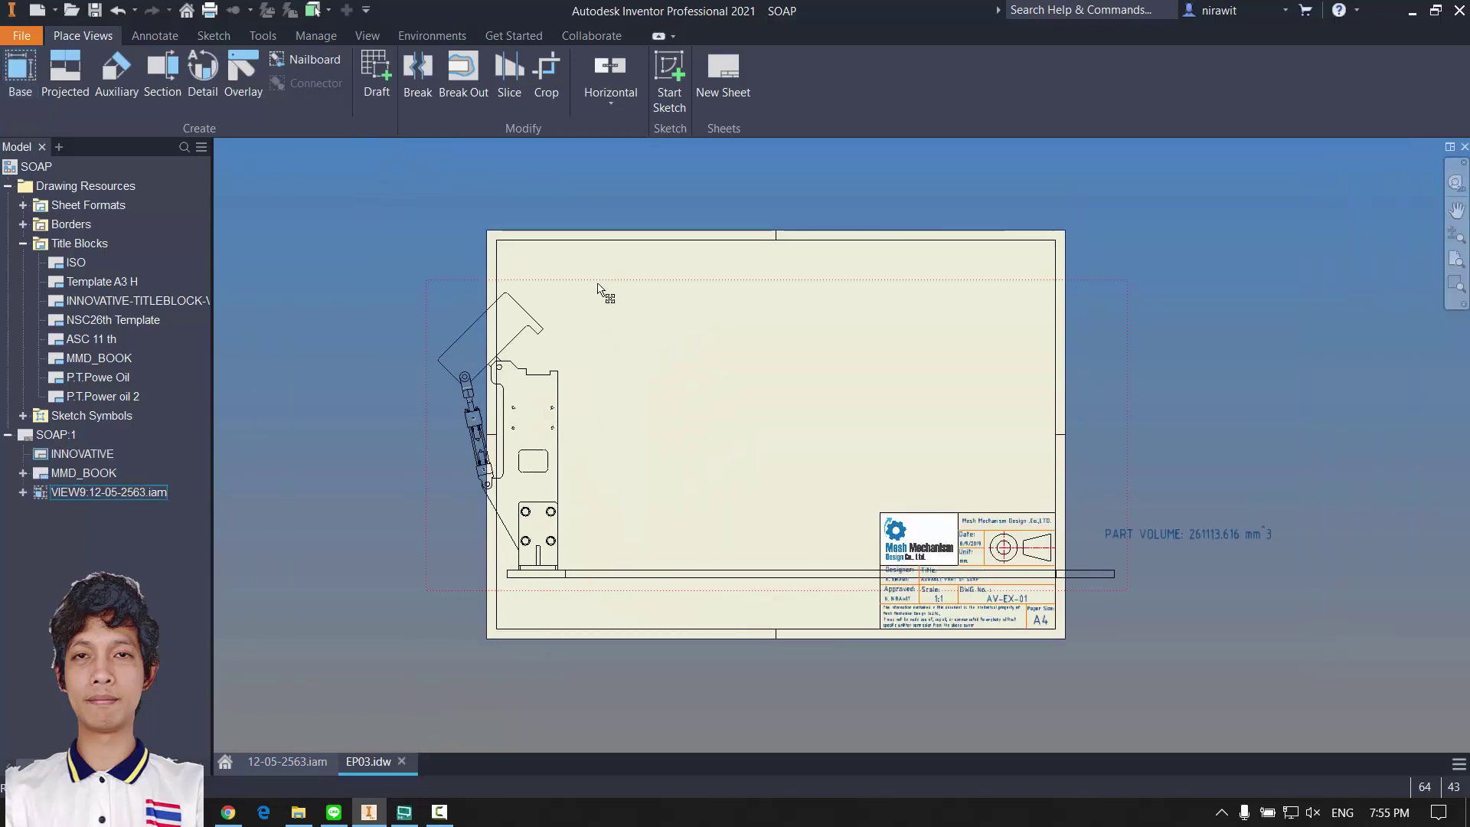
scroll(612, 386, up, 4)
scroll(636, 406, down, 4)
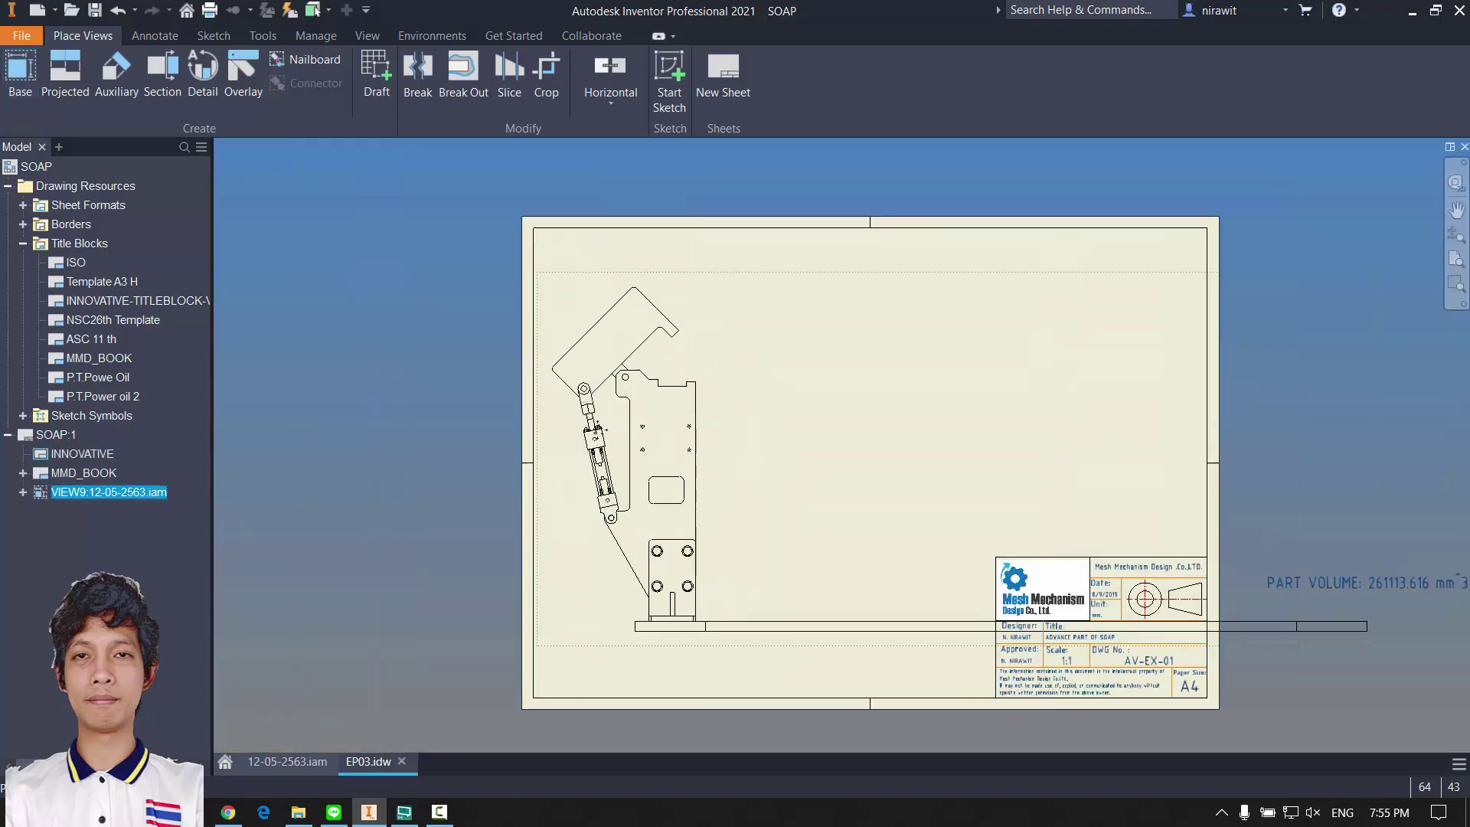
Step: Examine the base view's cylinder, bolt and thread linework and how far the base plate extends across the title block
middle_drag(710, 400, 603, 405)
scroll(628, 583, up, 5)
middle_drag(630, 584, 717, 588)
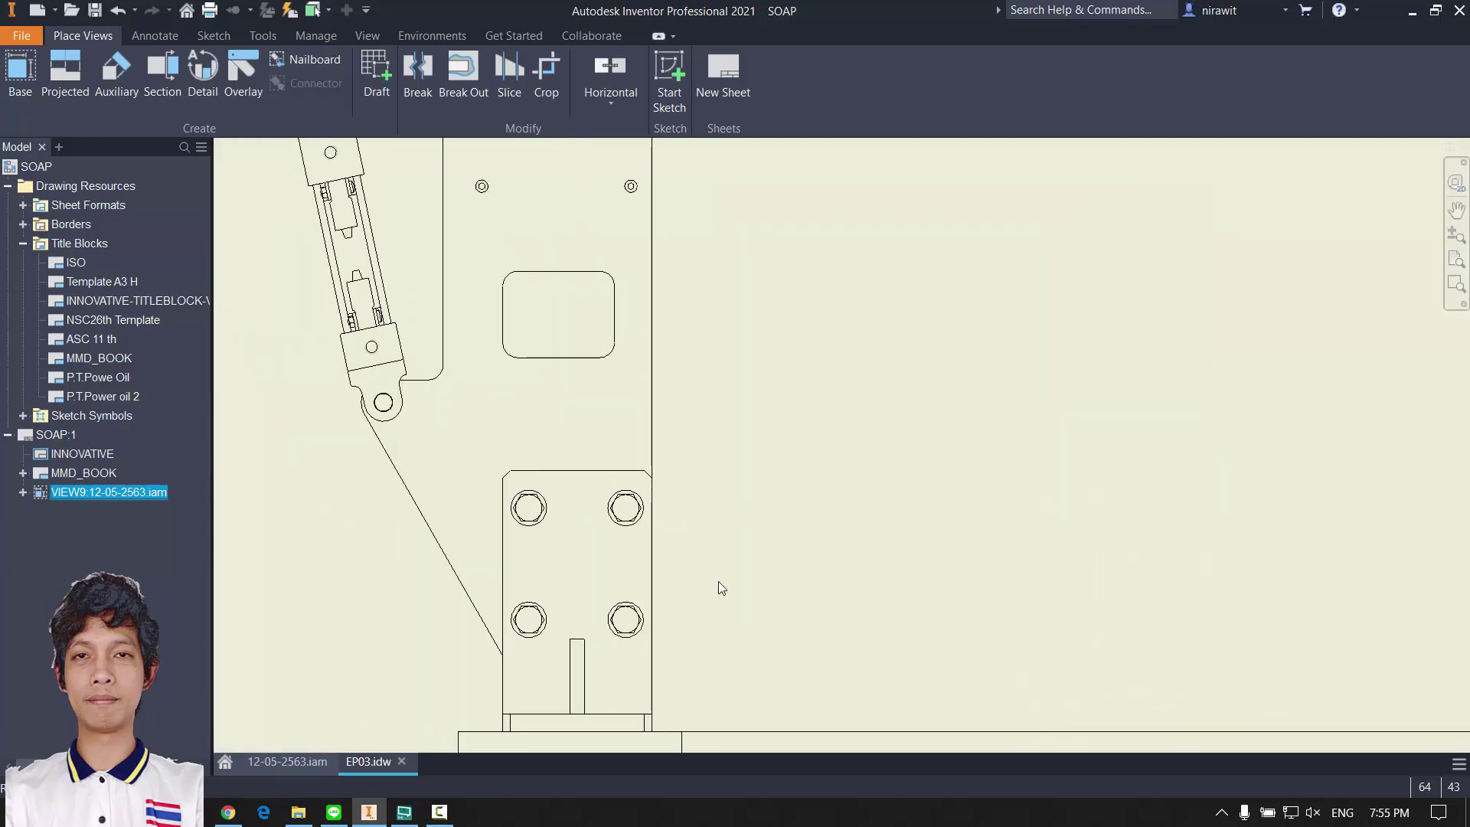
scroll(764, 513, down, 5)
middle_drag(766, 506, 764, 518)
scroll(581, 508, up, 3)
mouse_move(581, 509)
middle_down()
mouse_move(567, 617)
mouse_move(576, 587)
middle_up()
scroll(581, 578, down, 1)
mouse_move(650, 548)
middle_down()
mouse_move(643, 587)
mouse_move(666, 534)
middle_up()
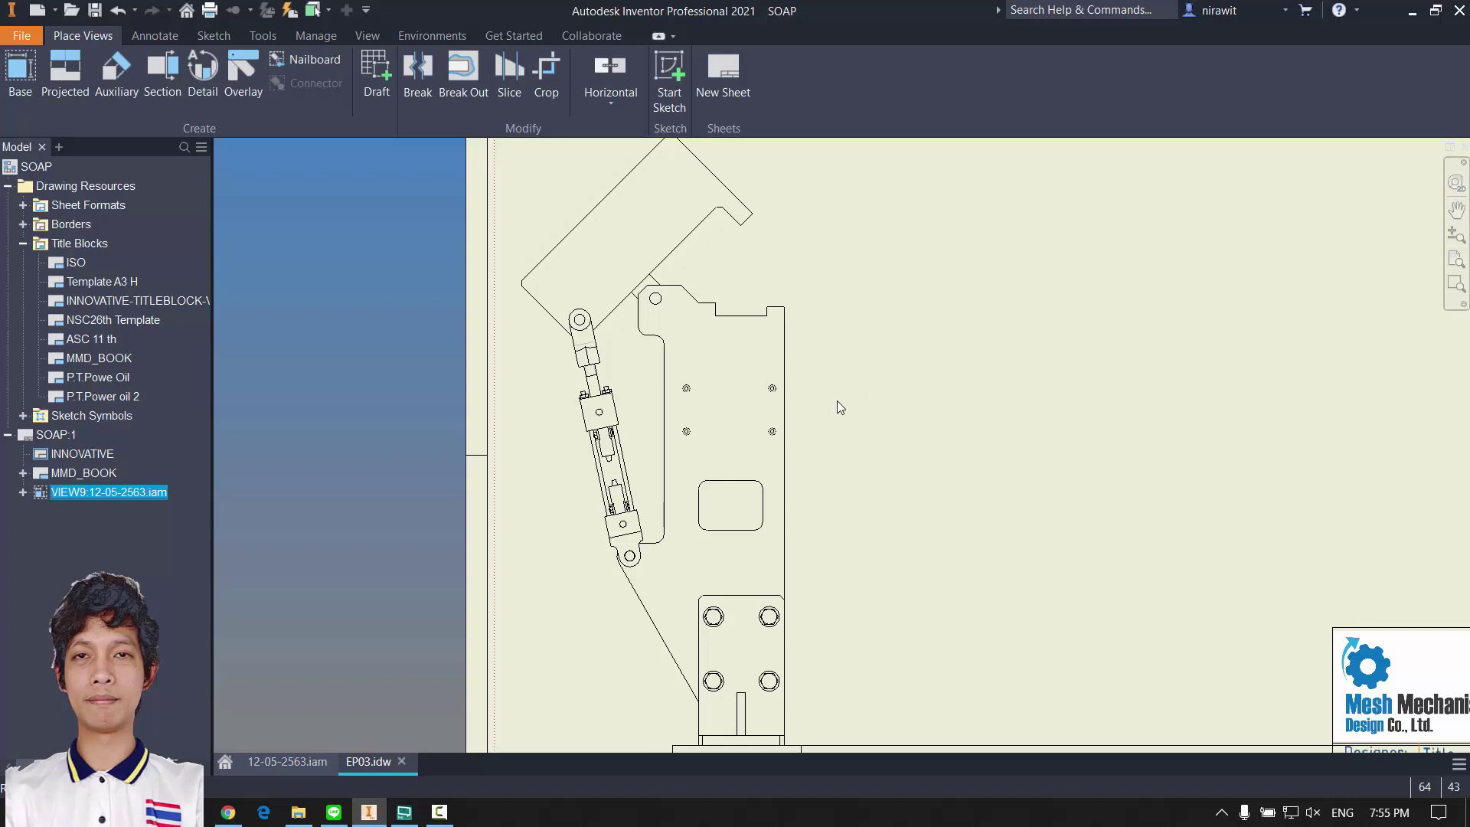
scroll(862, 334, down, 3)
mouse_move(862, 334)
middle_down()
mouse_move(912, 394)
mouse_move(765, 268)
mouse_move(707, 376)
middle_up()
scroll(693, 460, down, 2)
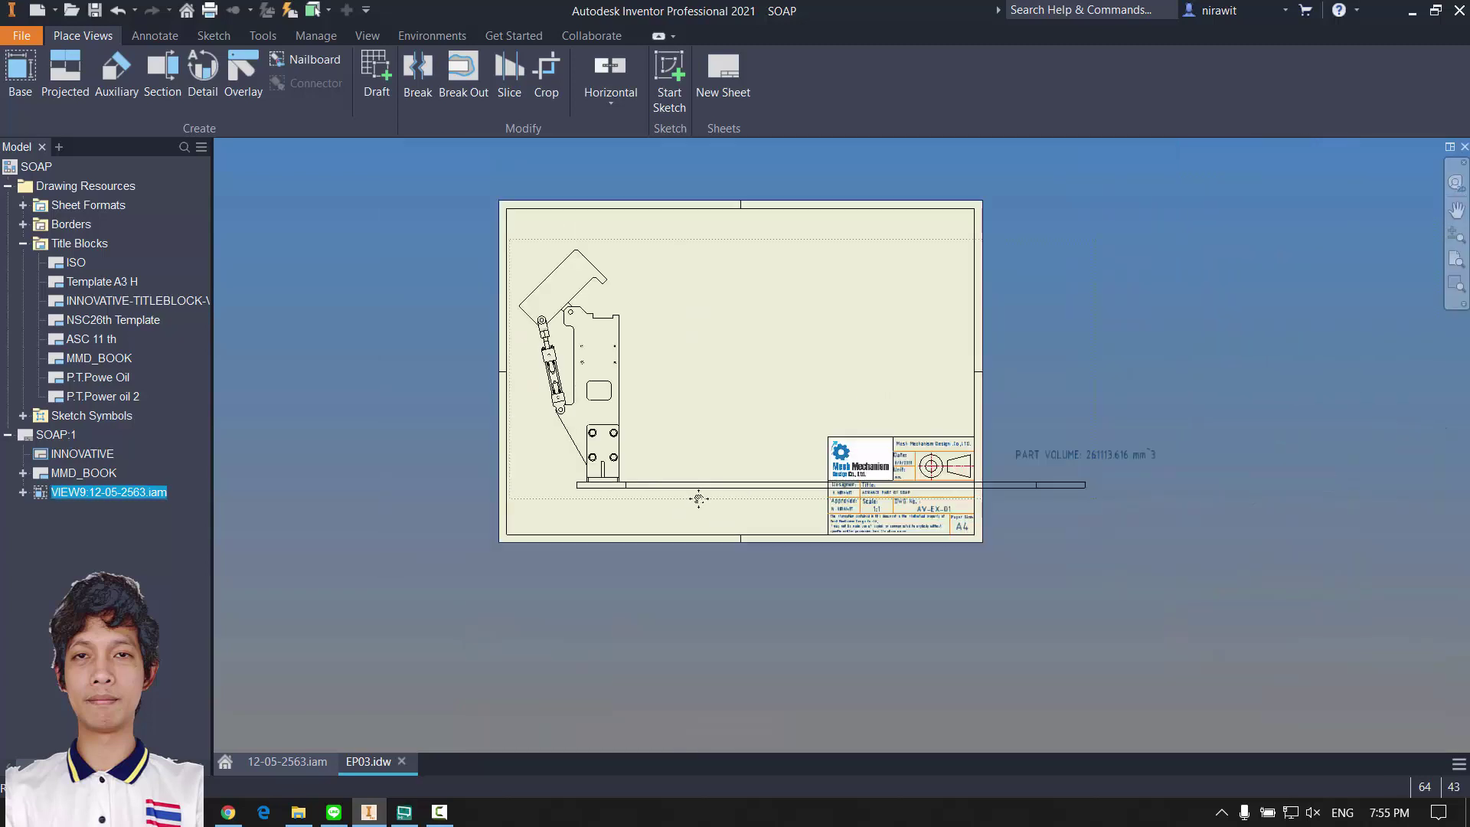
scroll(635, 545, up, 3)
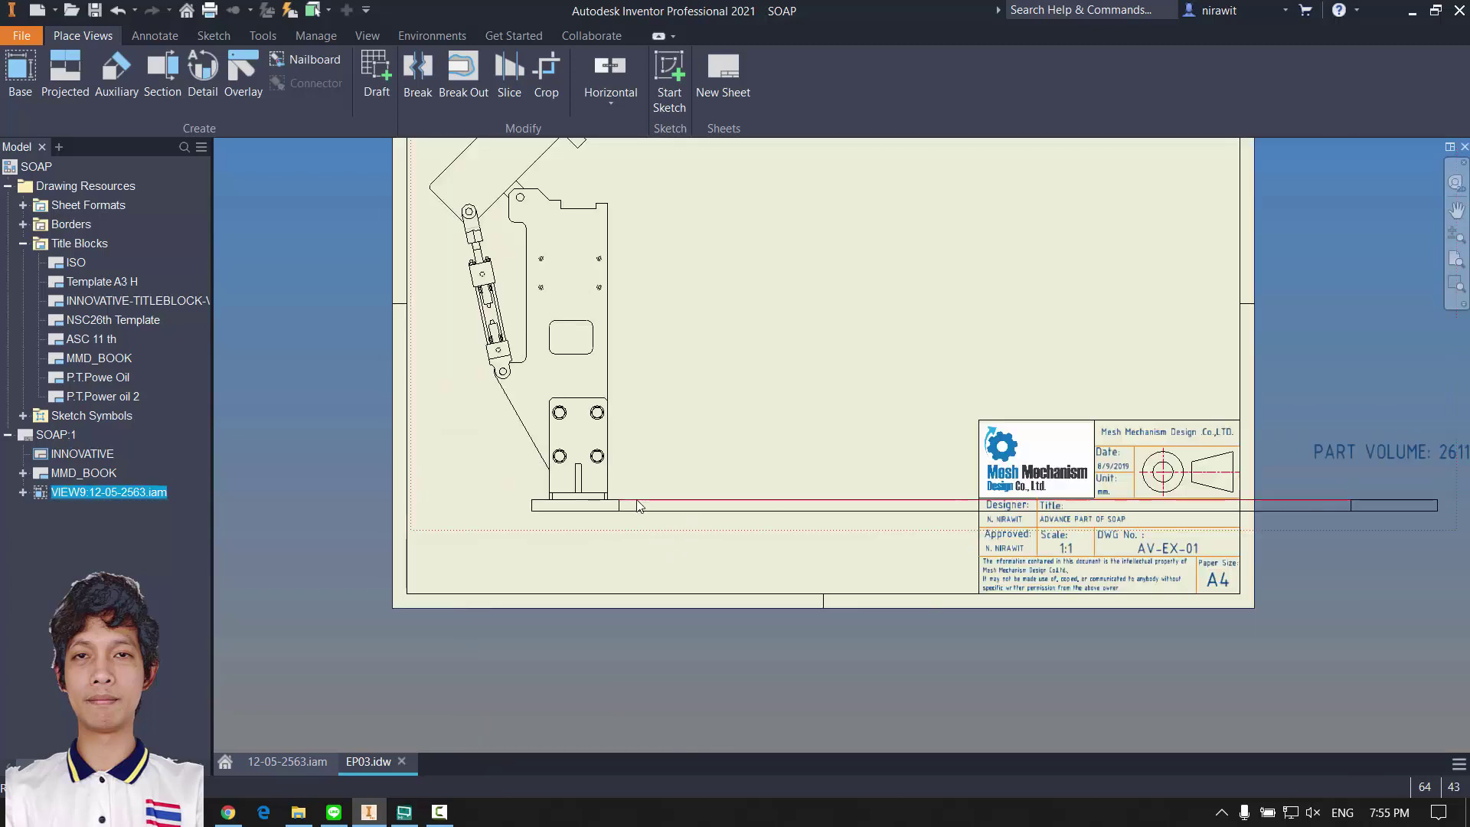
scroll(665, 517, down, 2)
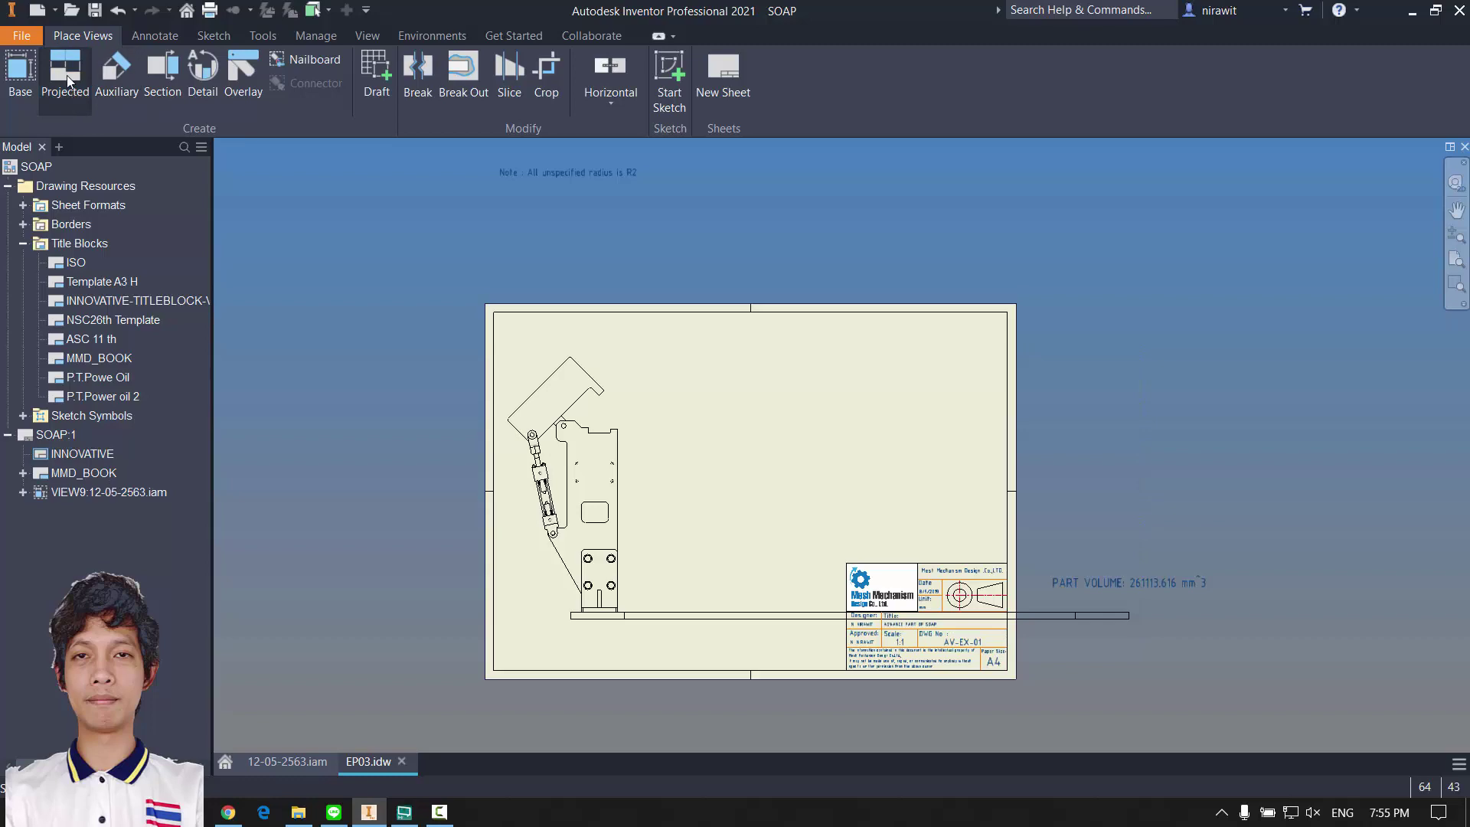
Step: Create two projected views from the base view, one above it and one side view to its right beyond the sheet
key(alt)
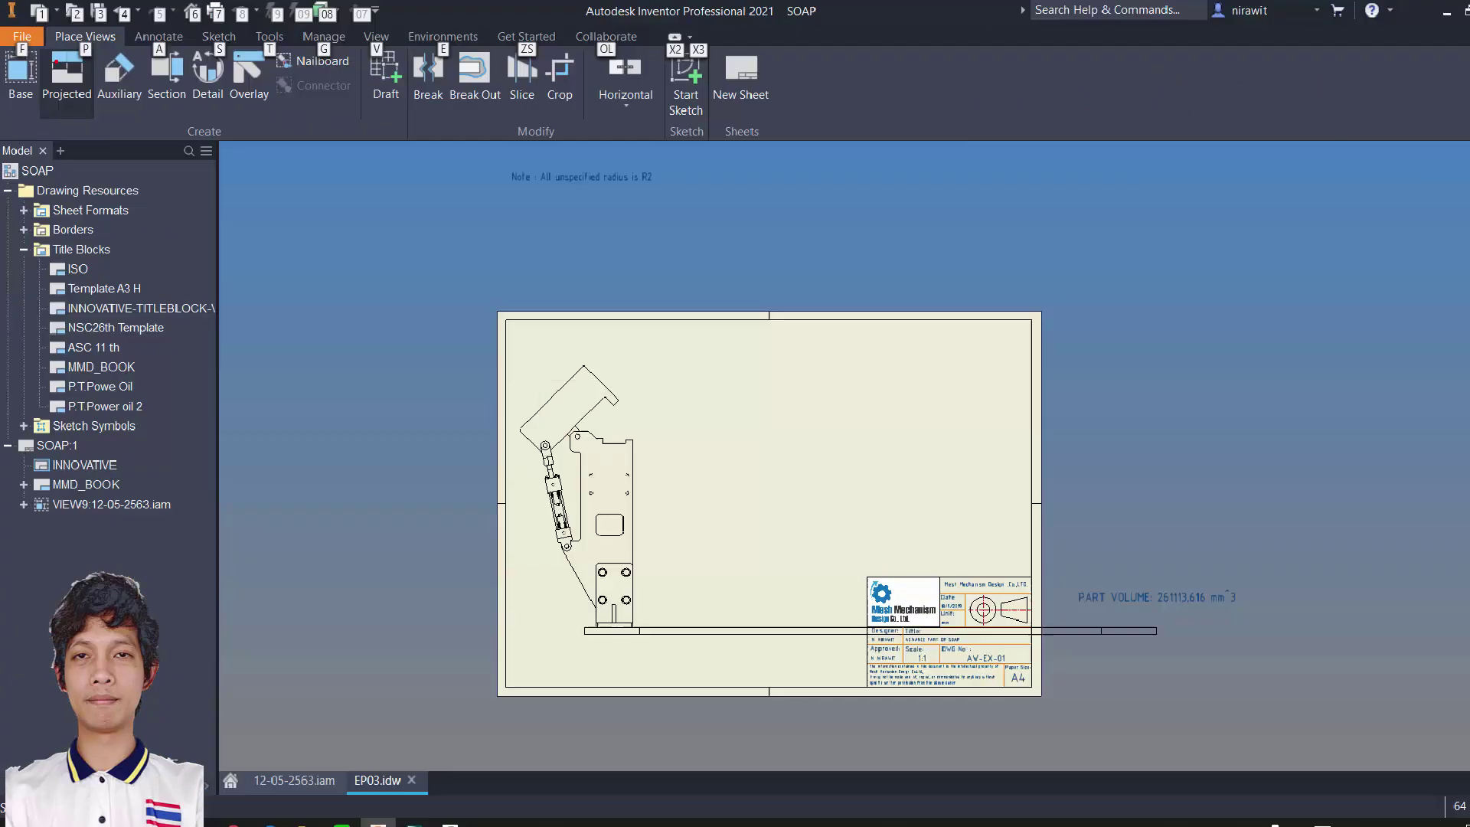
click(130, 157)
key(alt)
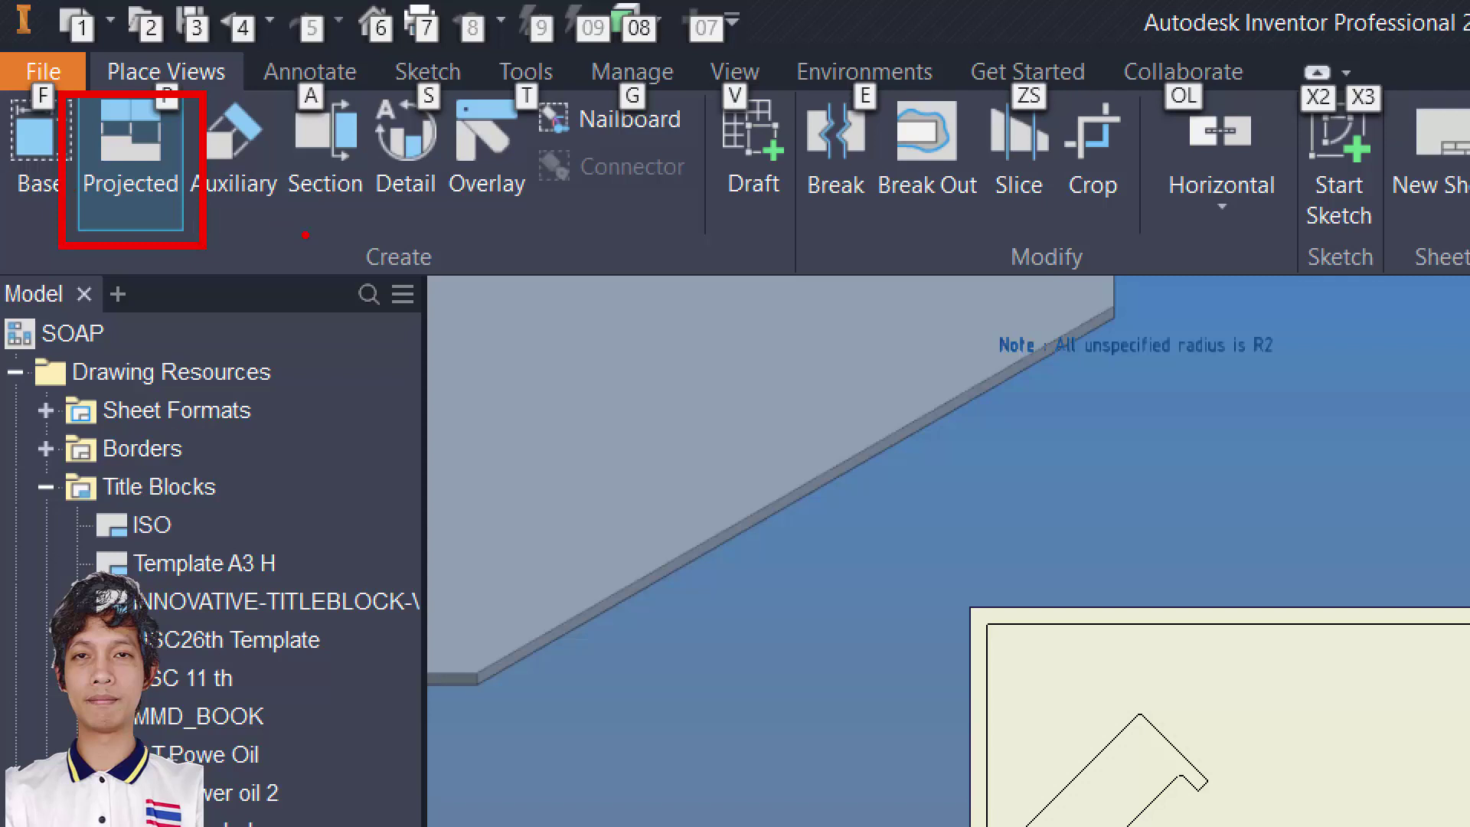
key(Escape)
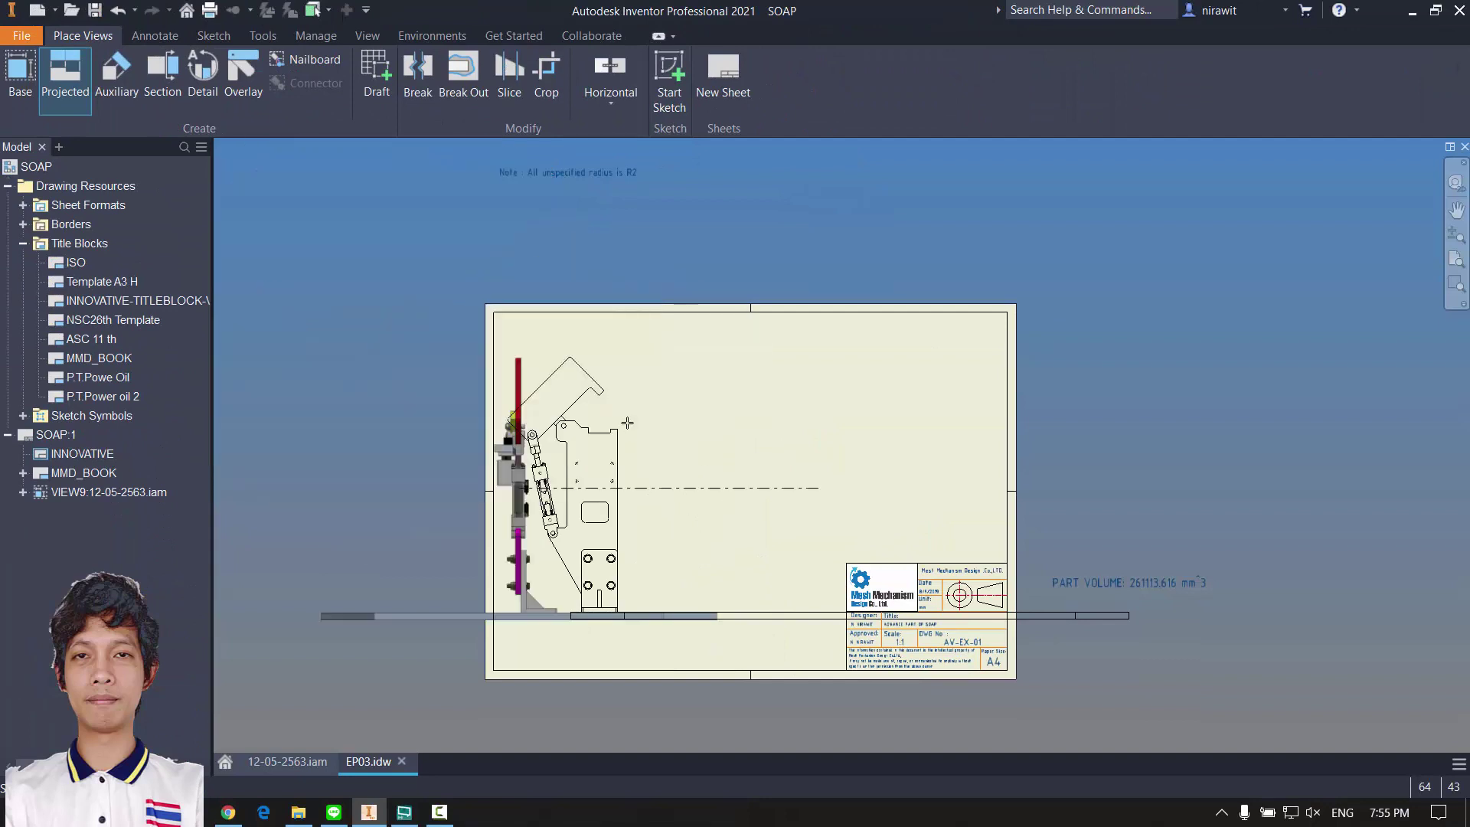
middle_drag(712, 328, 695, 451)
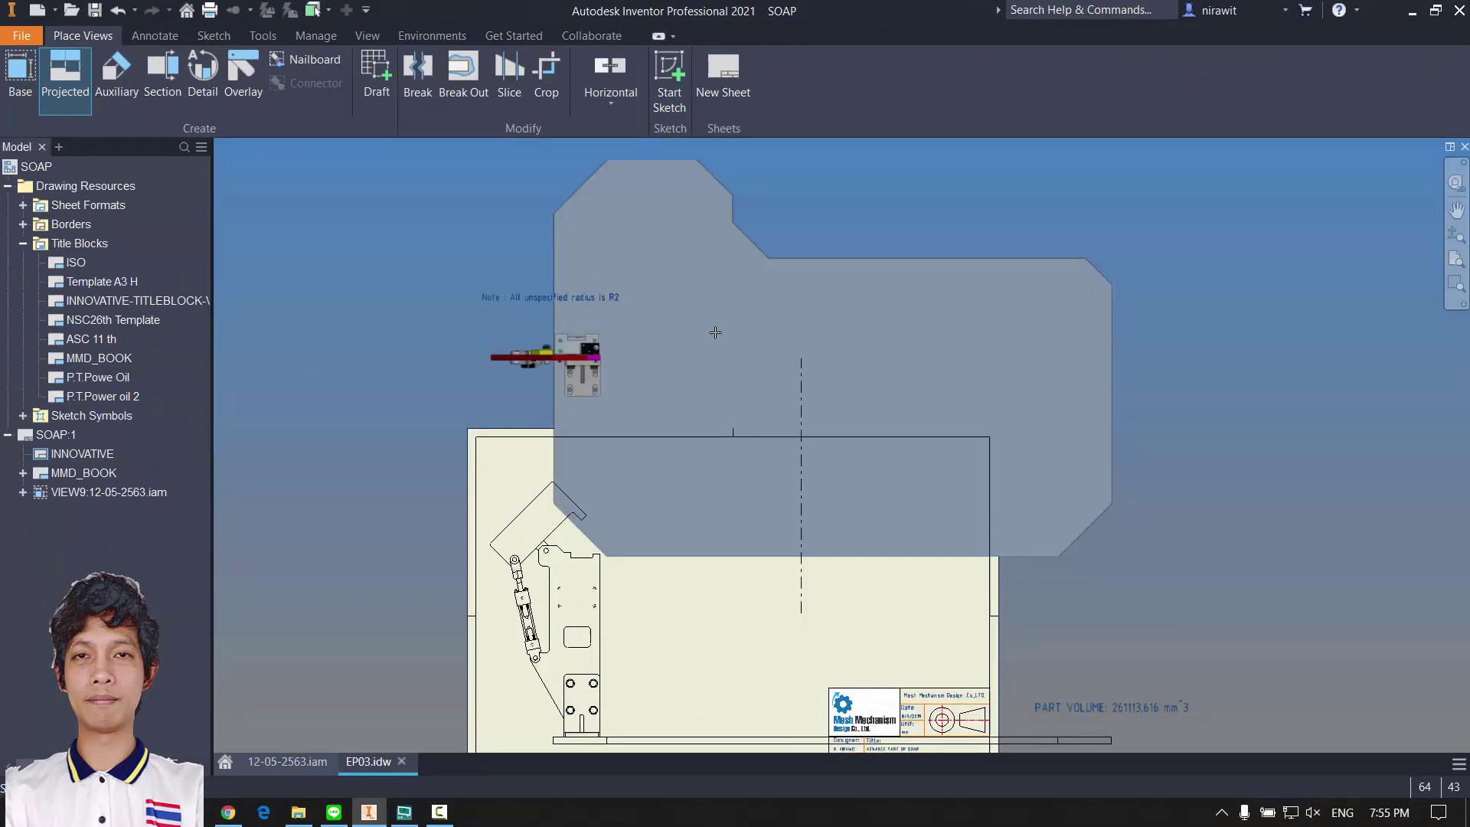
click(739, 238)
scroll(749, 620, down, 3)
middle_drag(749, 621, 587, 424)
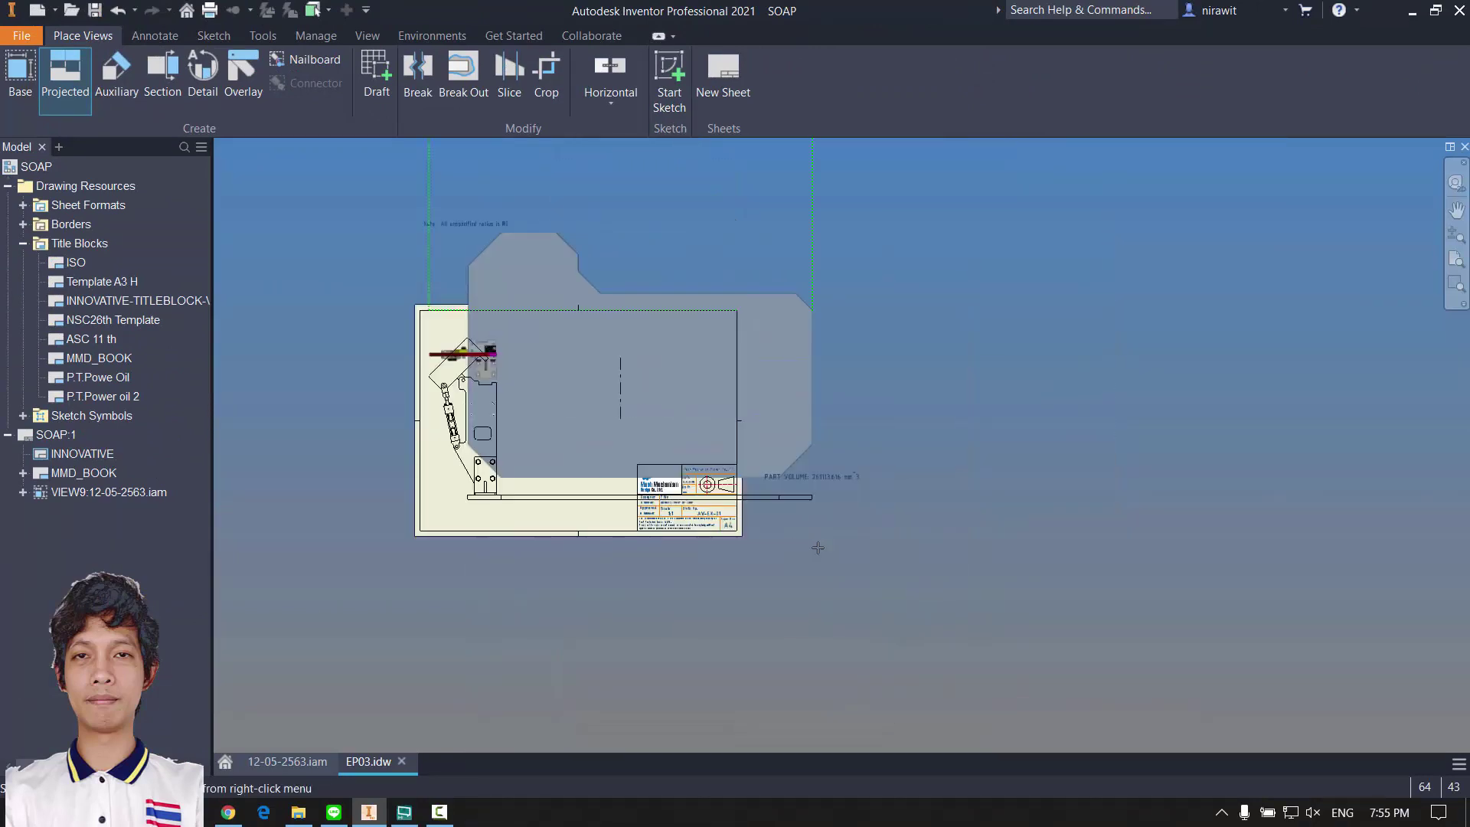
scroll(772, 422, up, 5)
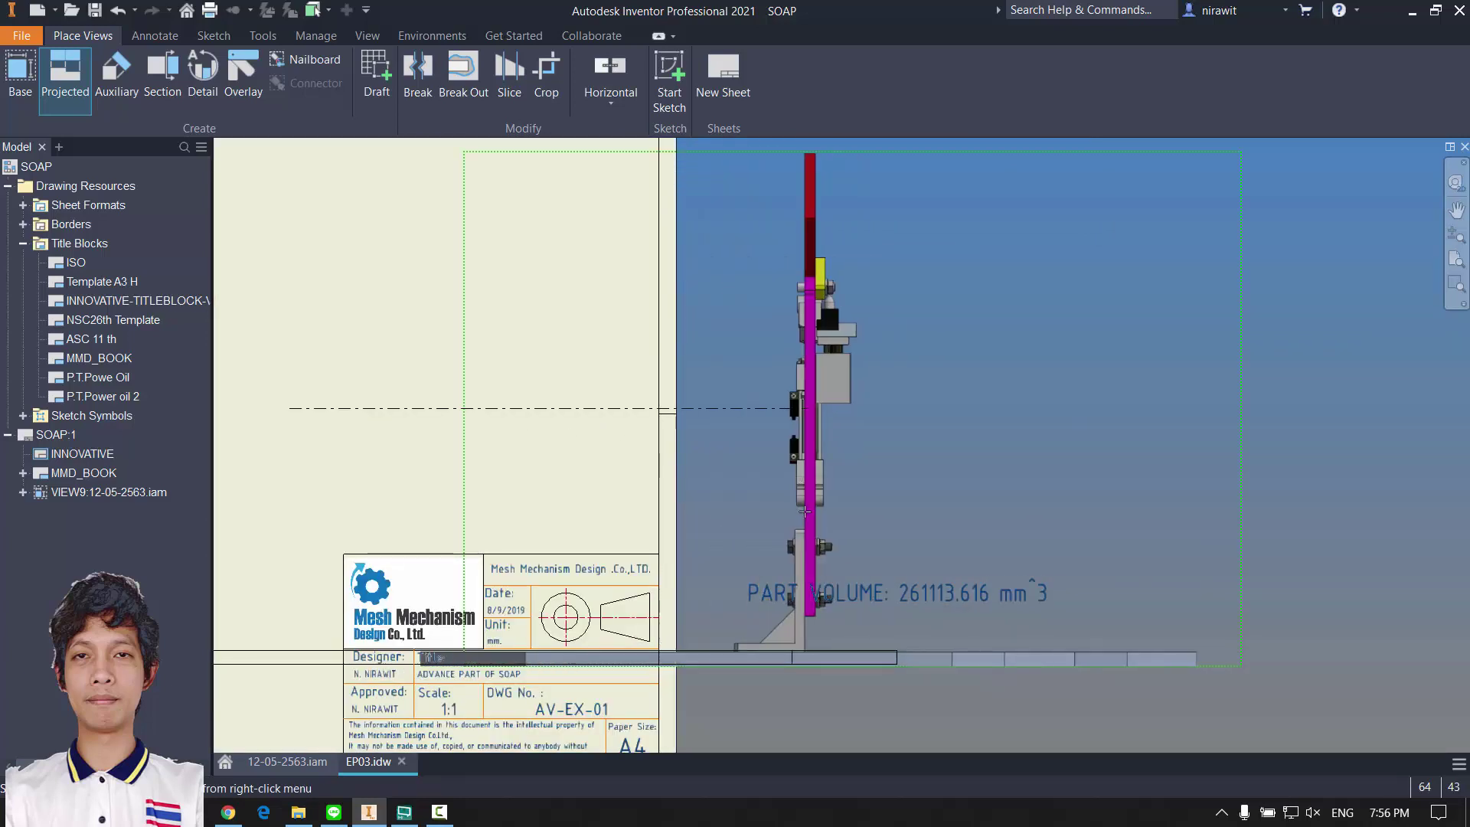
scroll(965, 456, down, 3)
right_click(1225, 364)
click(1267, 367)
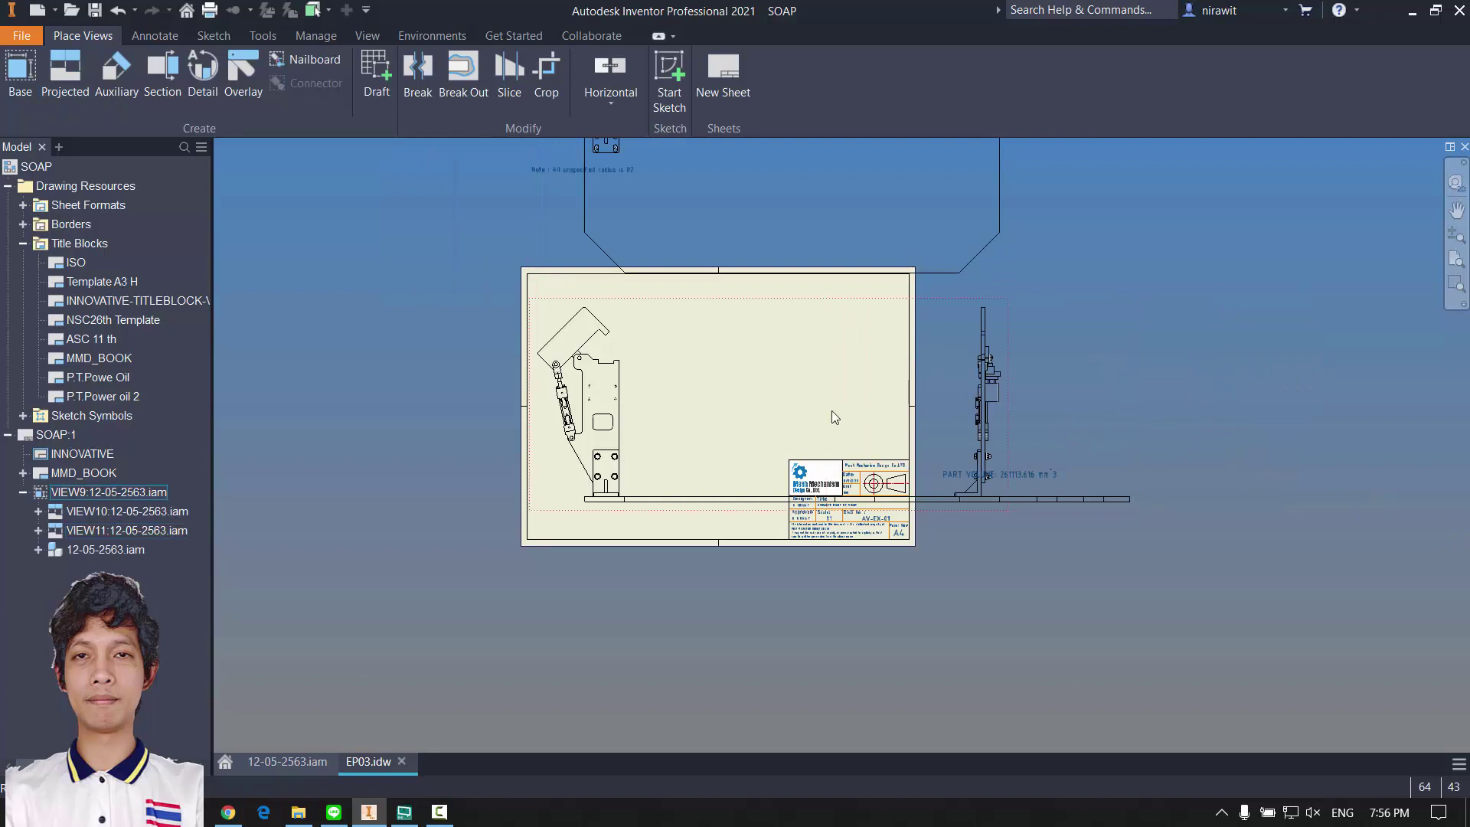
Step: Set the selection priority to parts, open the base plate from the base view and inspect its model
scroll(829, 414, up, 3)
scroll(578, 474, up, 5)
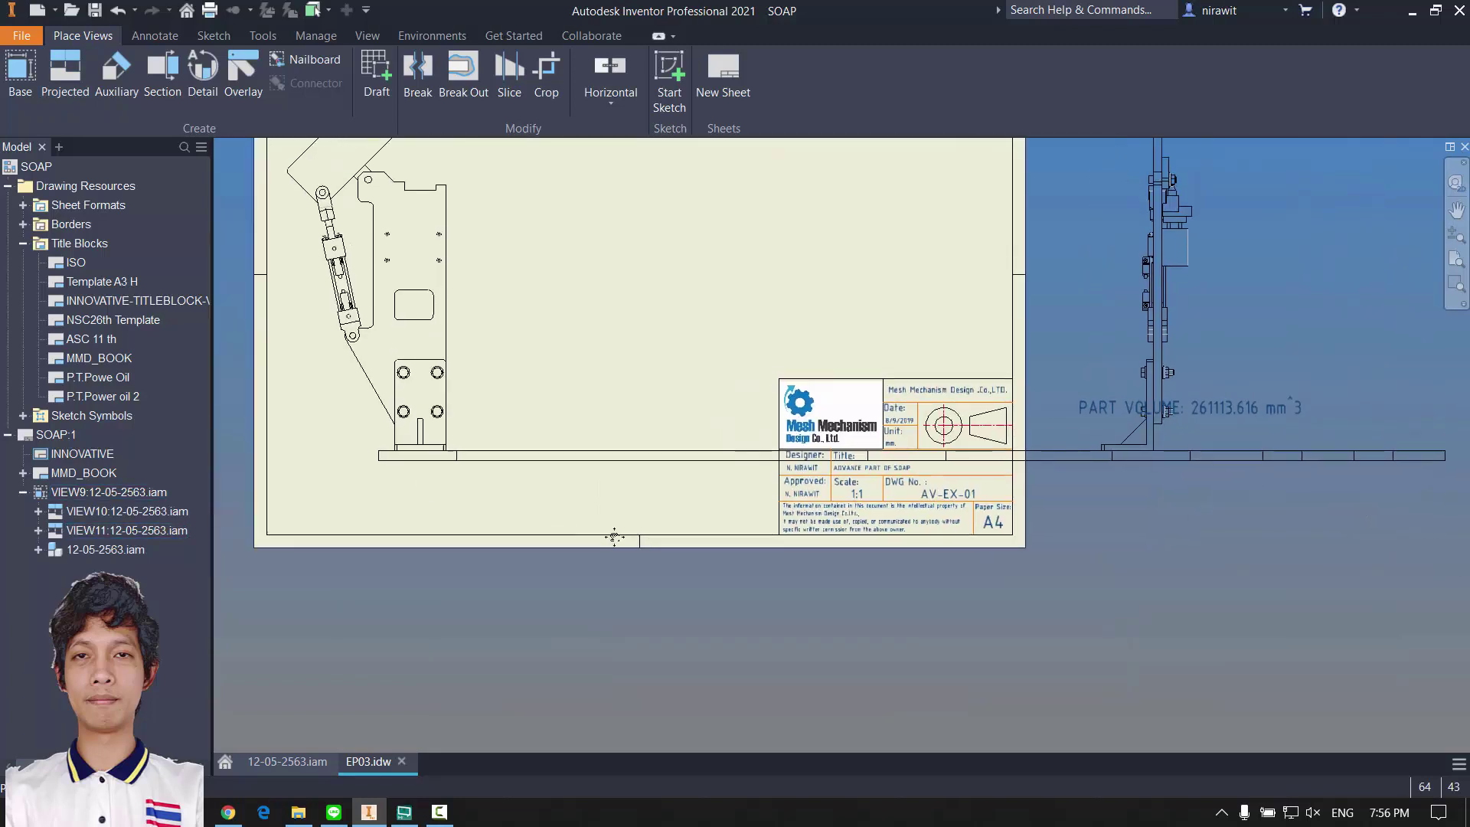
scroll(635, 421, down, 2)
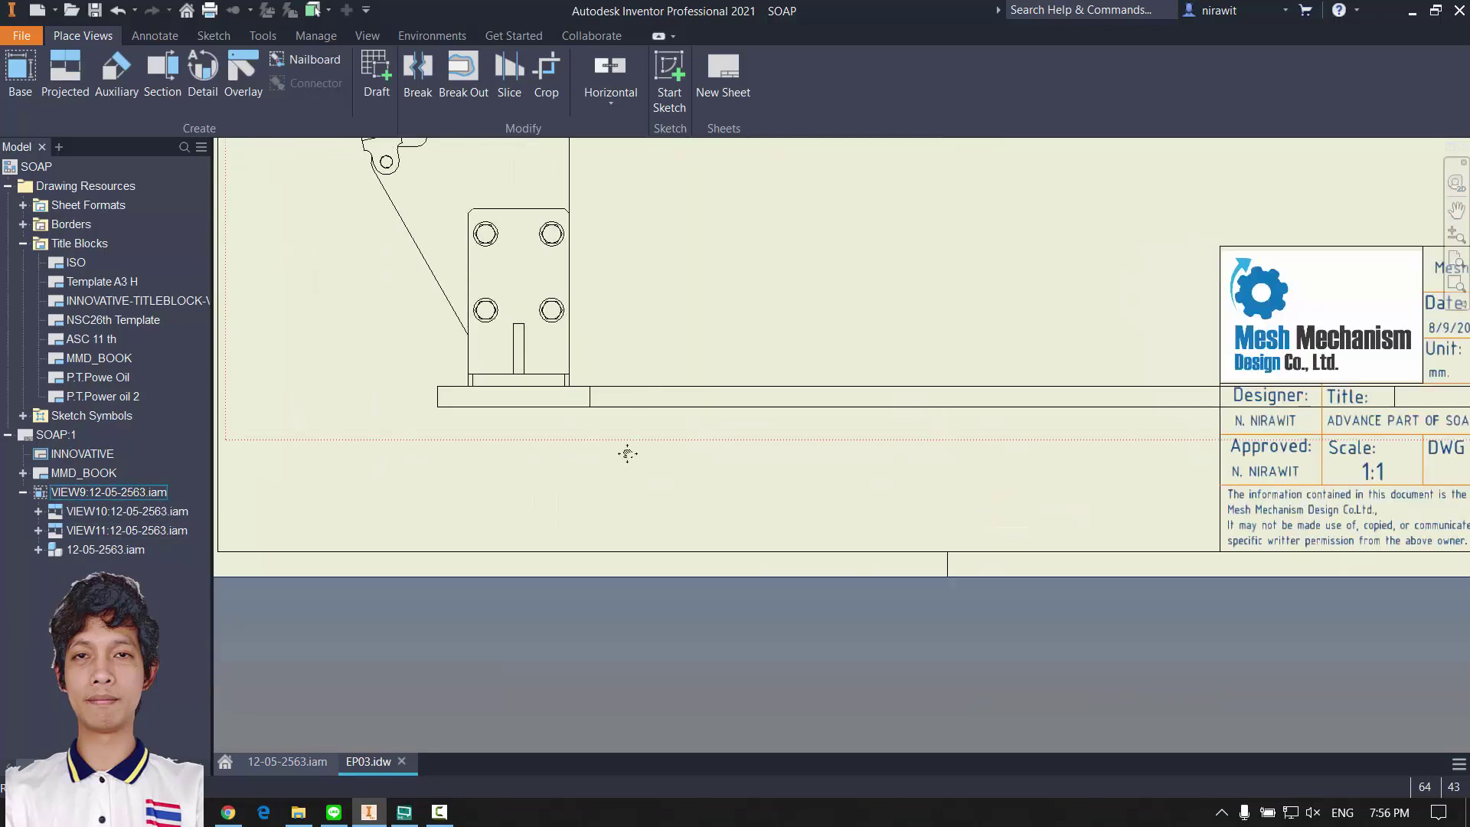
click(314, 10)
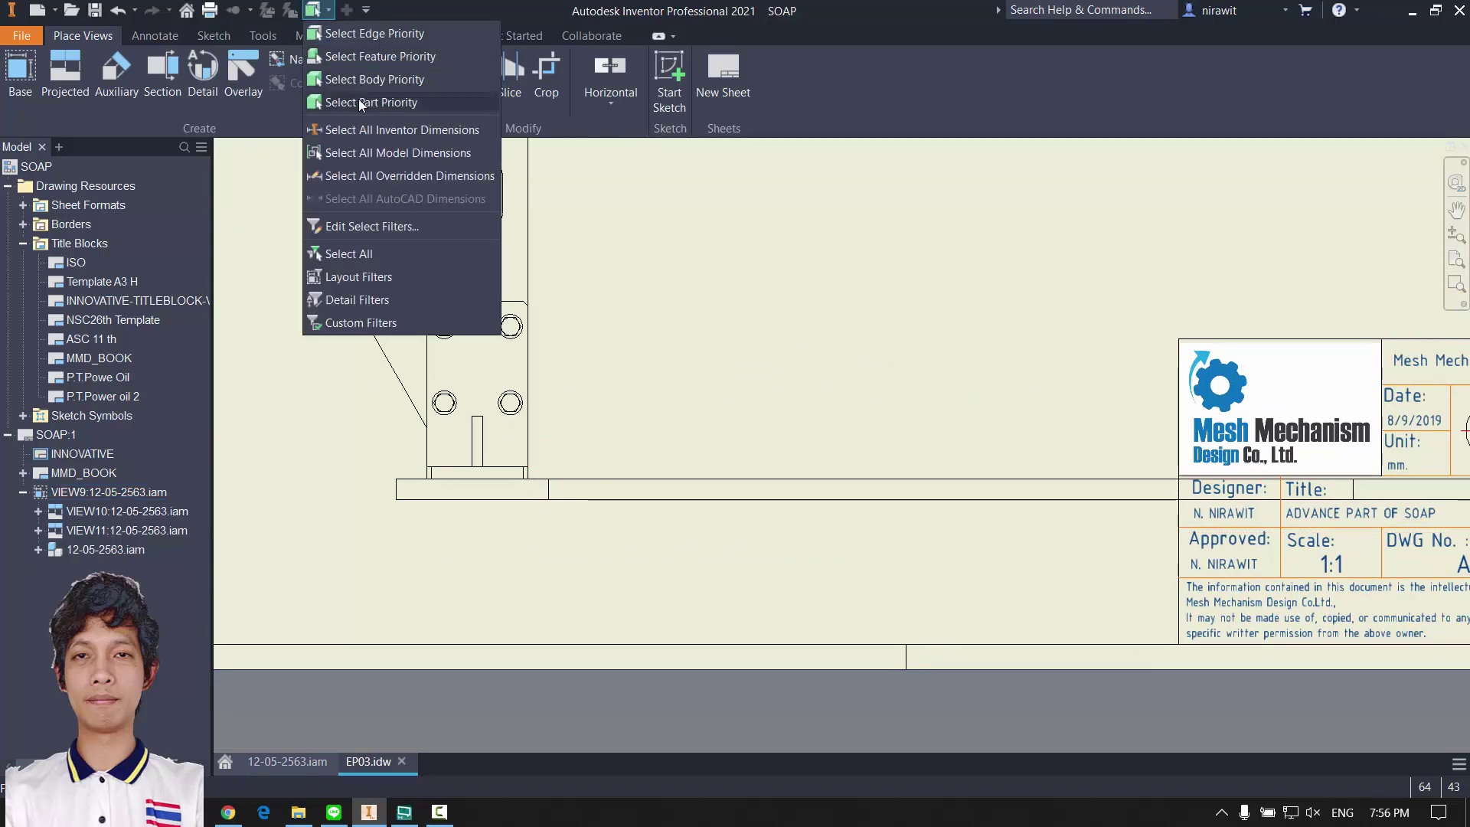
click(346, 103)
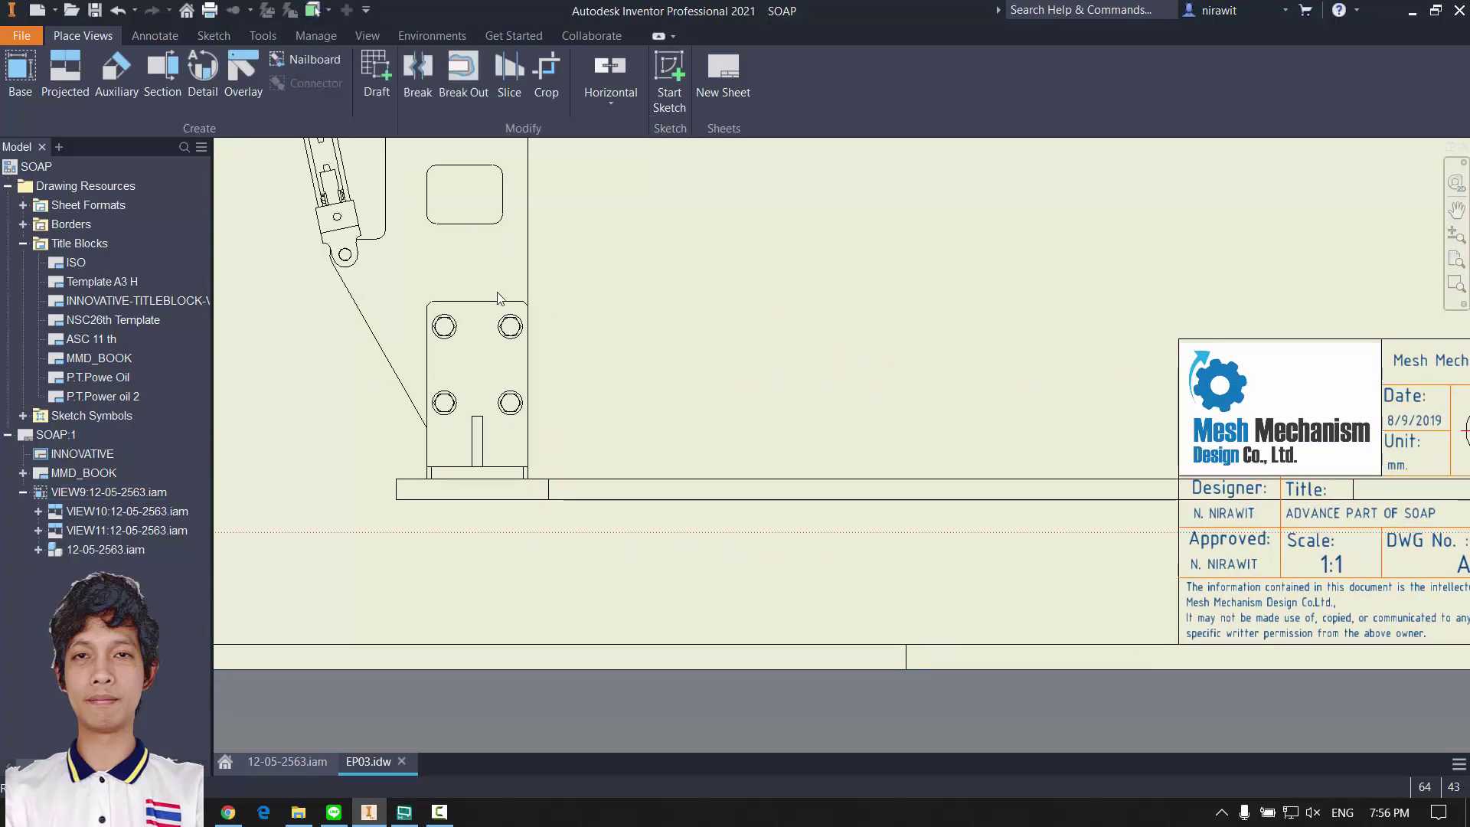
right_click(580, 478)
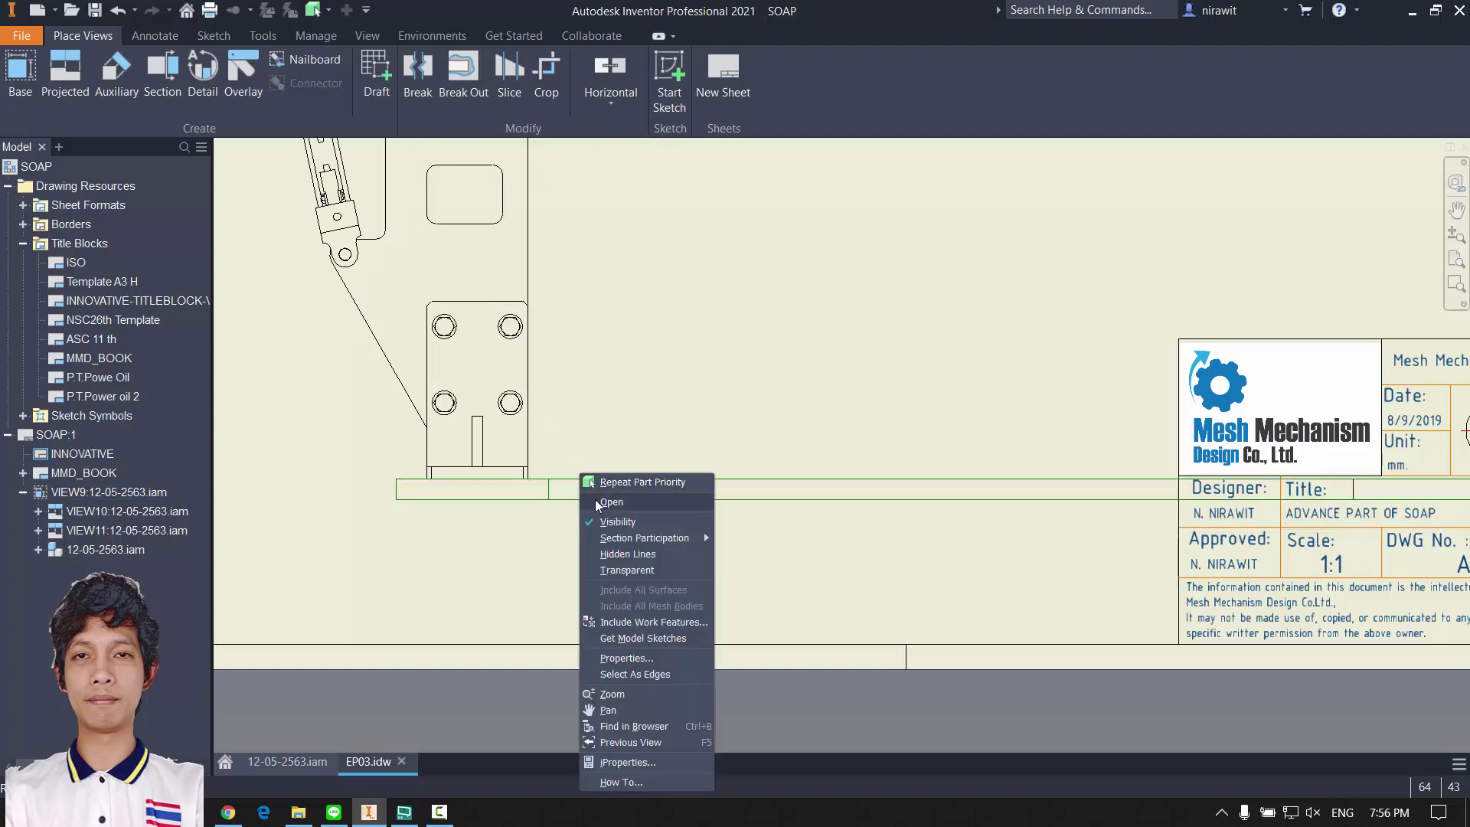
click(595, 500)
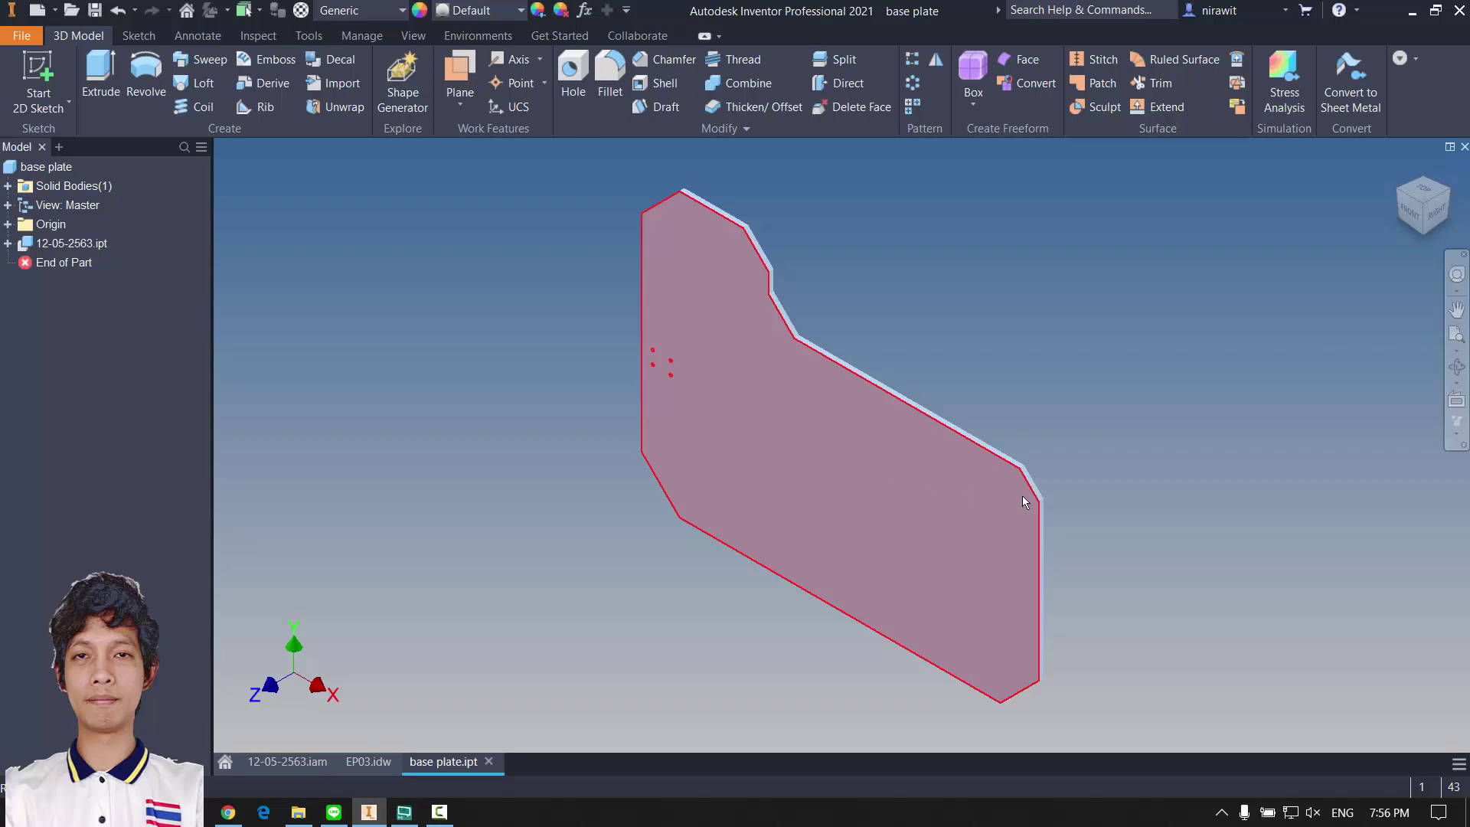
shift+middle_drag(856, 459, 413, 490)
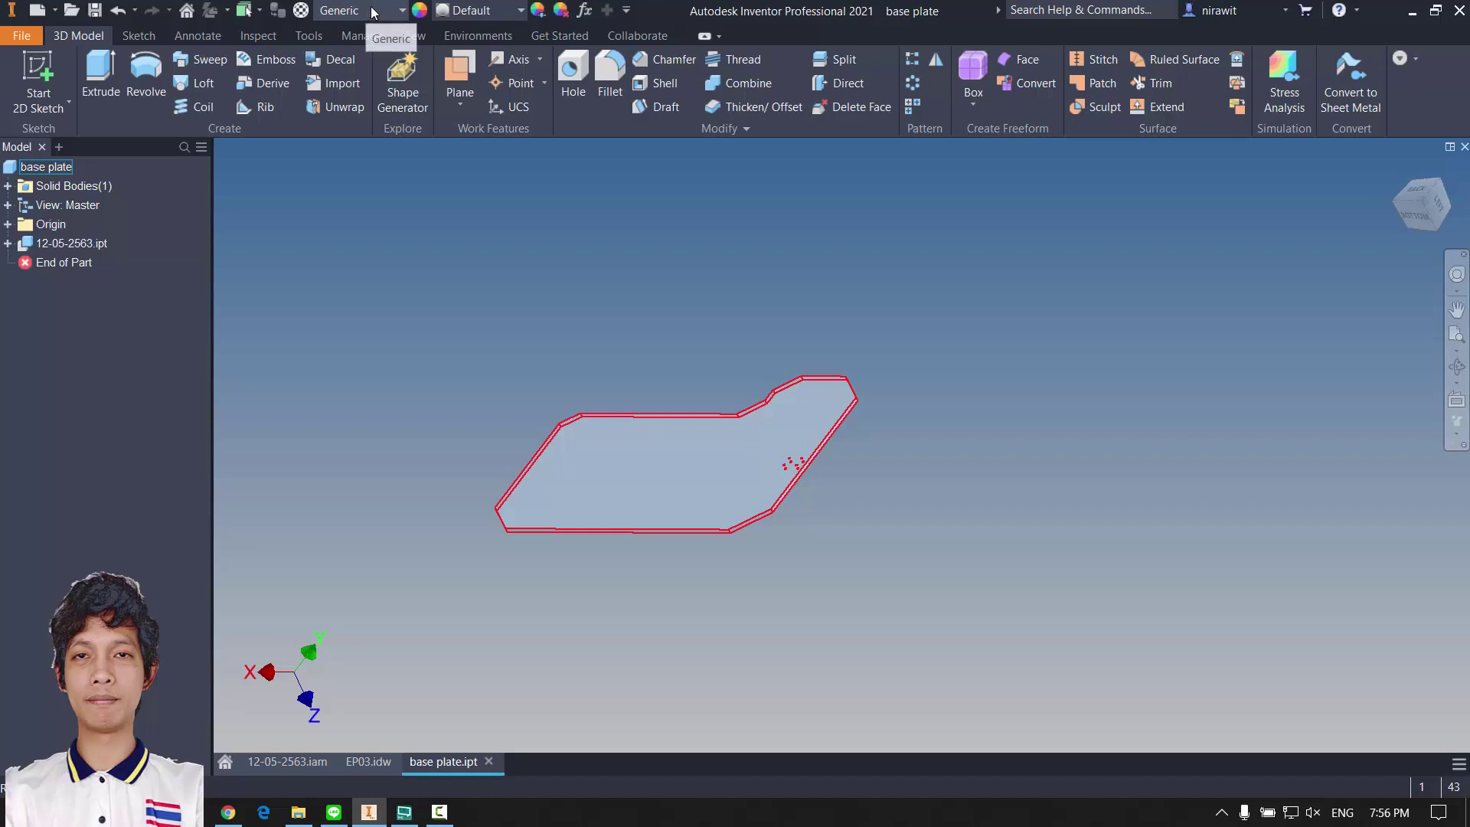
scroll(747, 462, up, 3)
middle_drag(746, 461, 802, 461)
scroll(613, 460, up, 3)
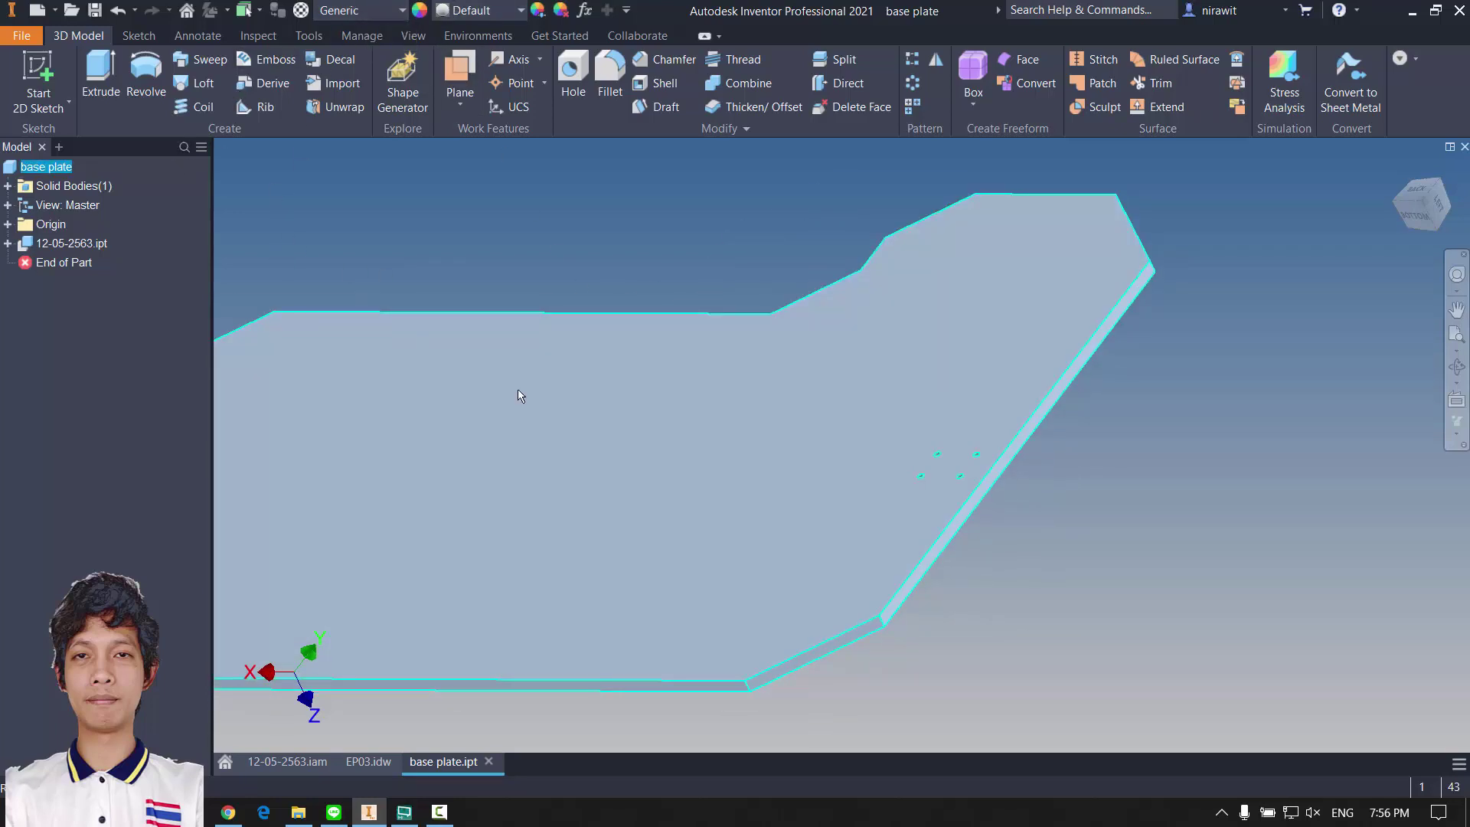
Step: Switch to the 12-05-2563 assembly, open its bill of materials and review the components' BOM structures
click(295, 763)
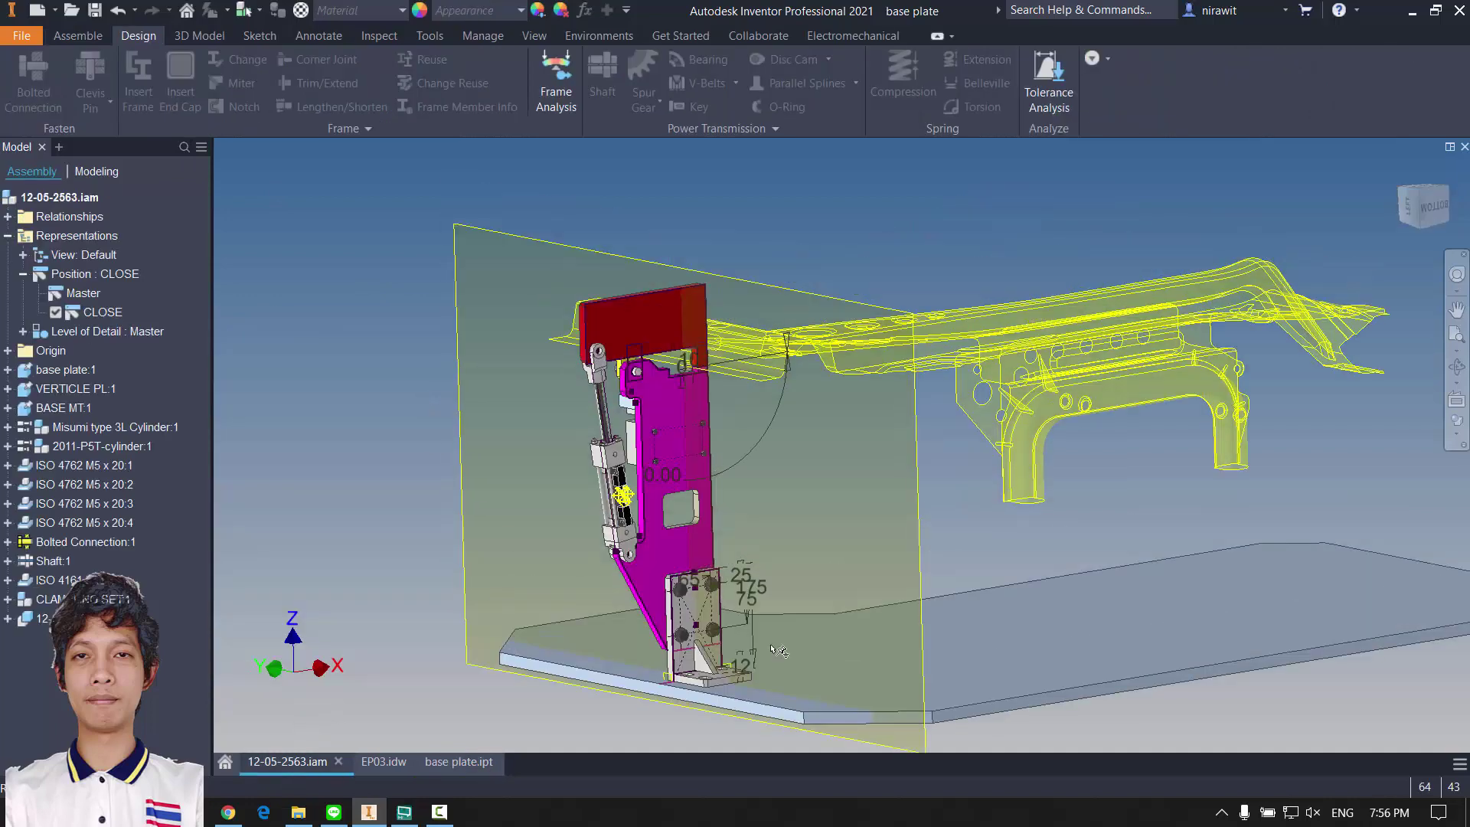
middle_drag(771, 649, 758, 674)
shift+middle_drag(817, 587, 731, 614)
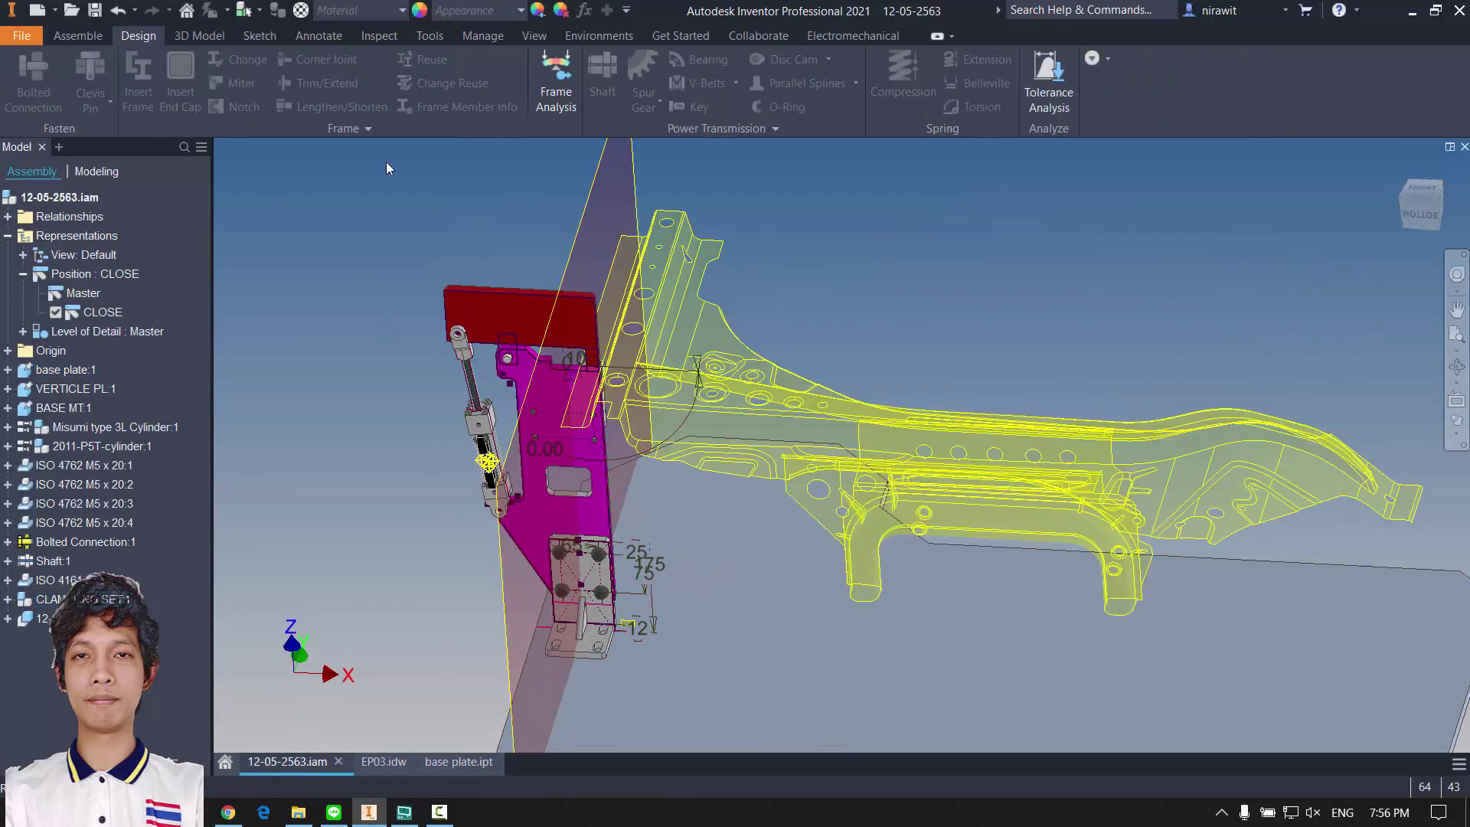
click(78, 36)
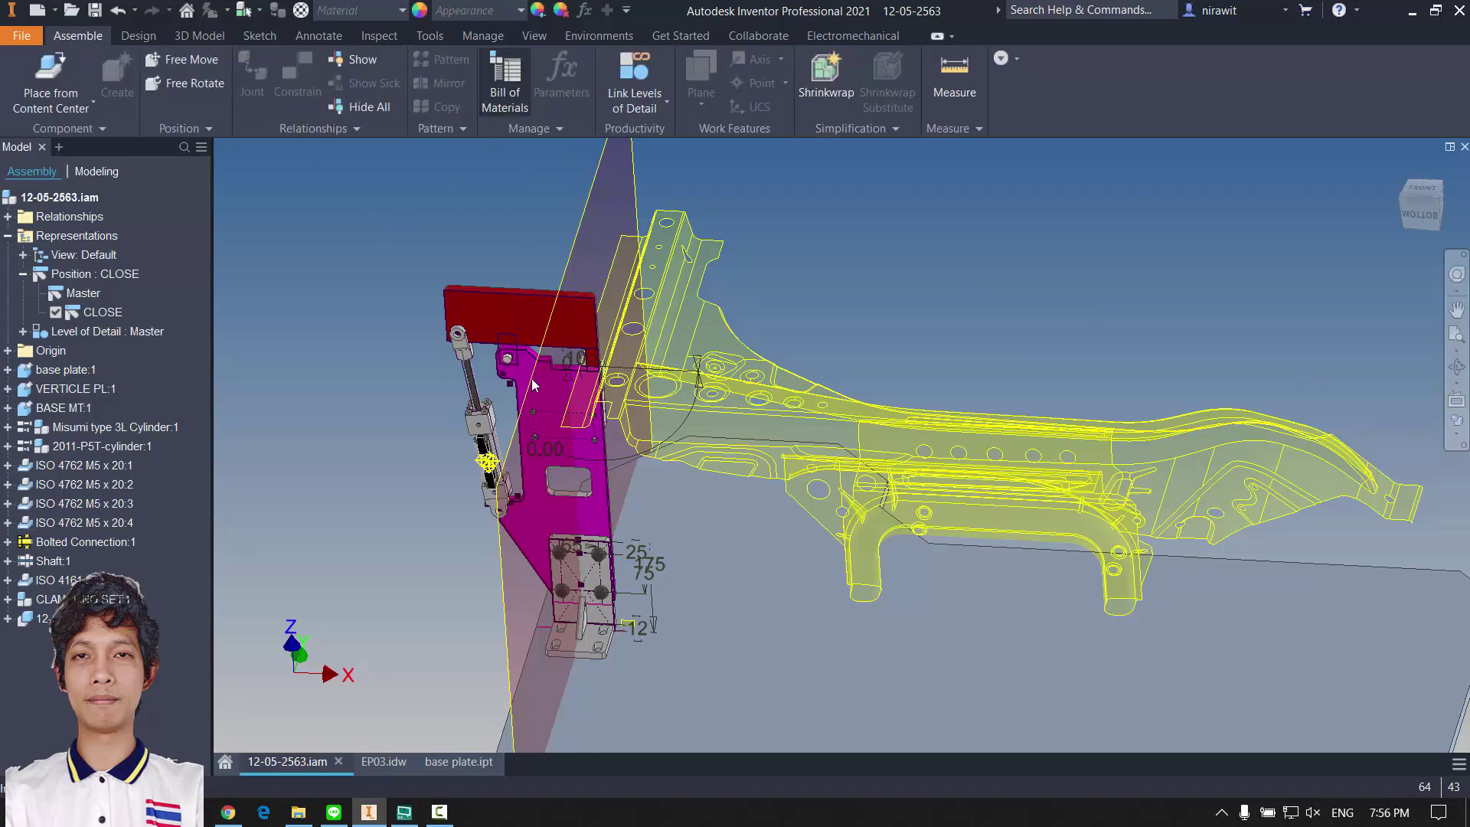
click(504, 84)
drag(596, 79, 598, 215)
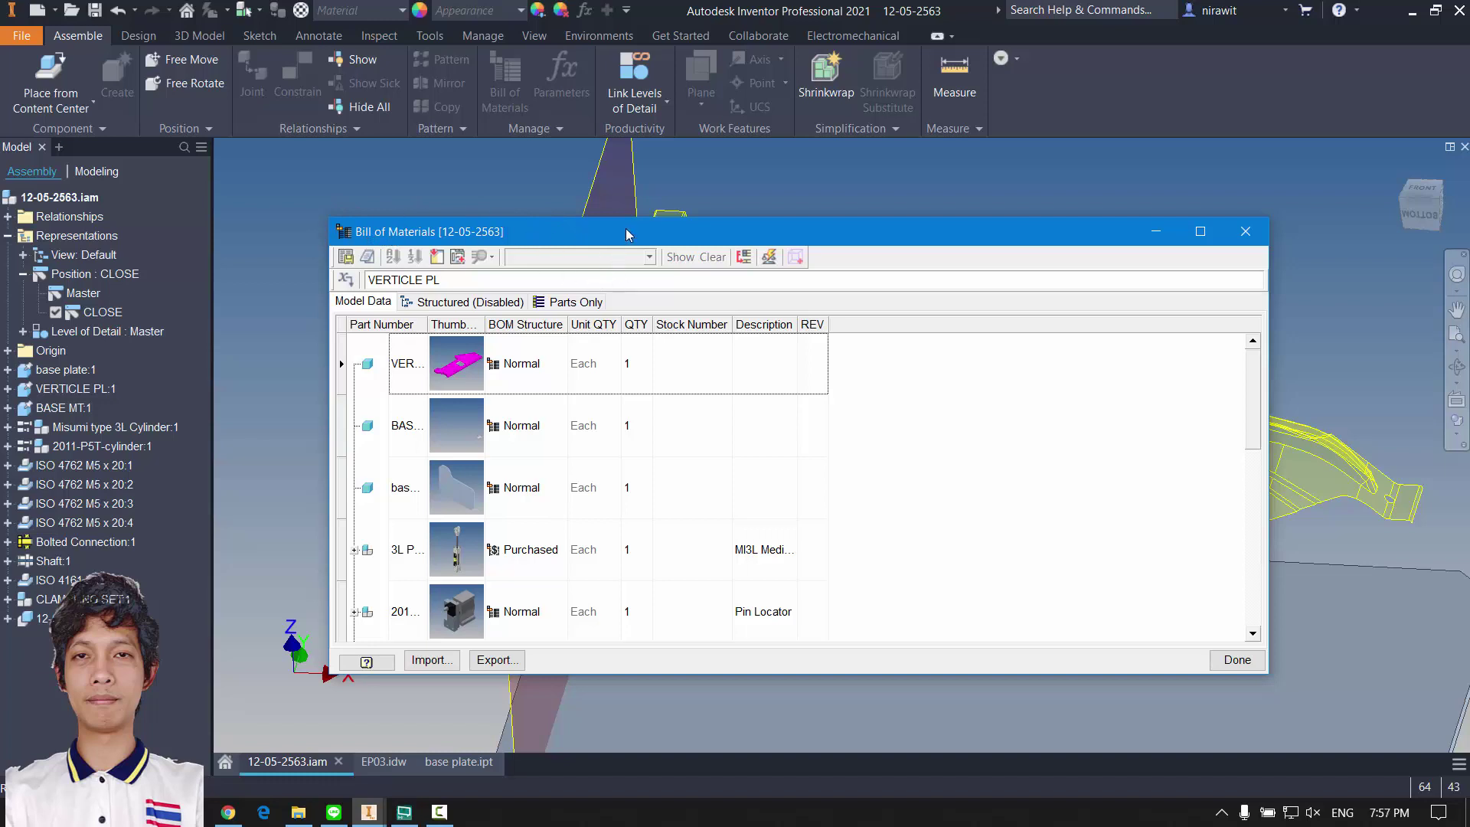
drag(626, 234, 641, 229)
scroll(558, 429, down, 4)
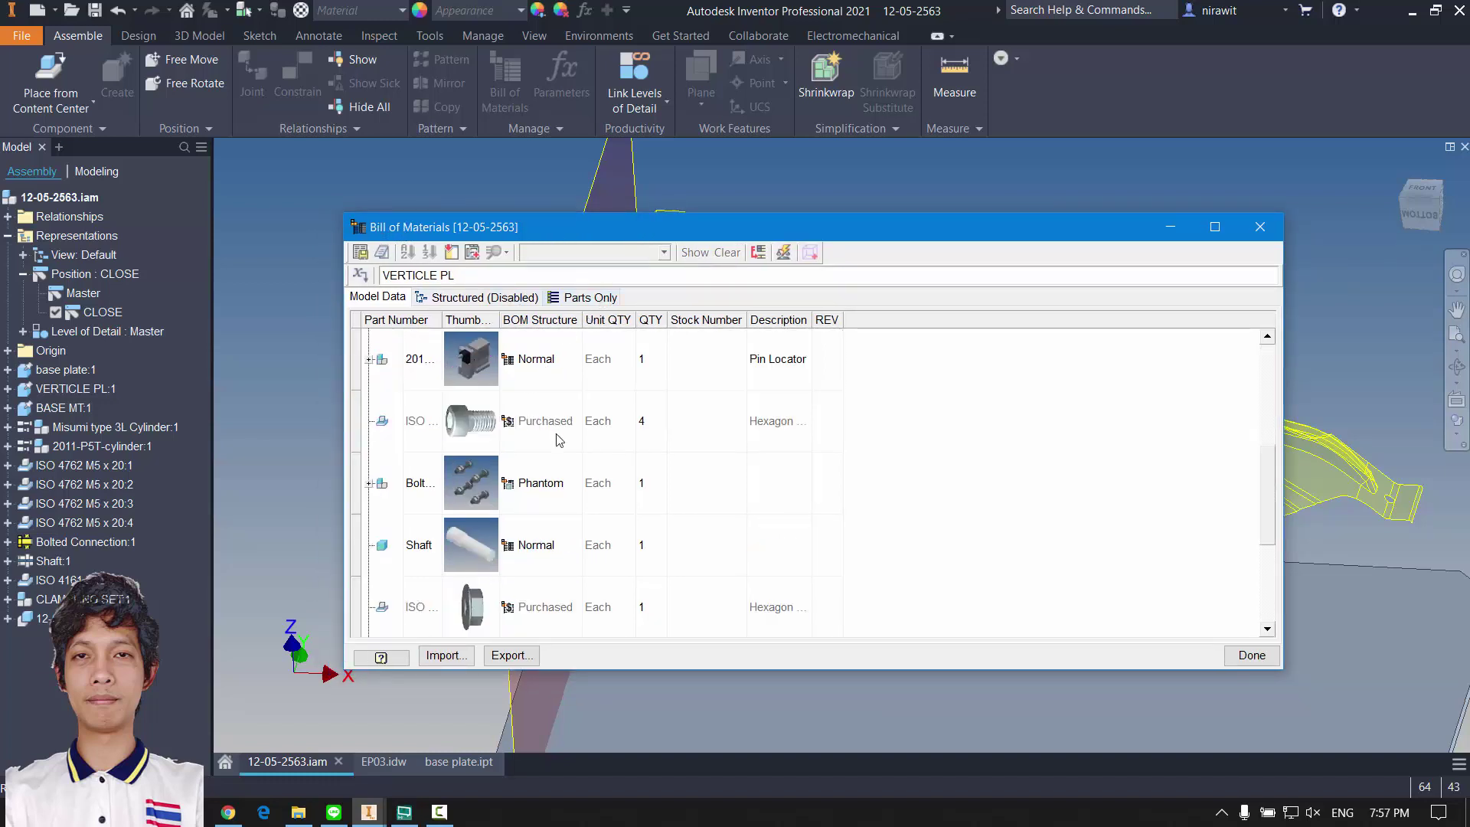
scroll(543, 521, up, 6)
drag(580, 227, 492, 206)
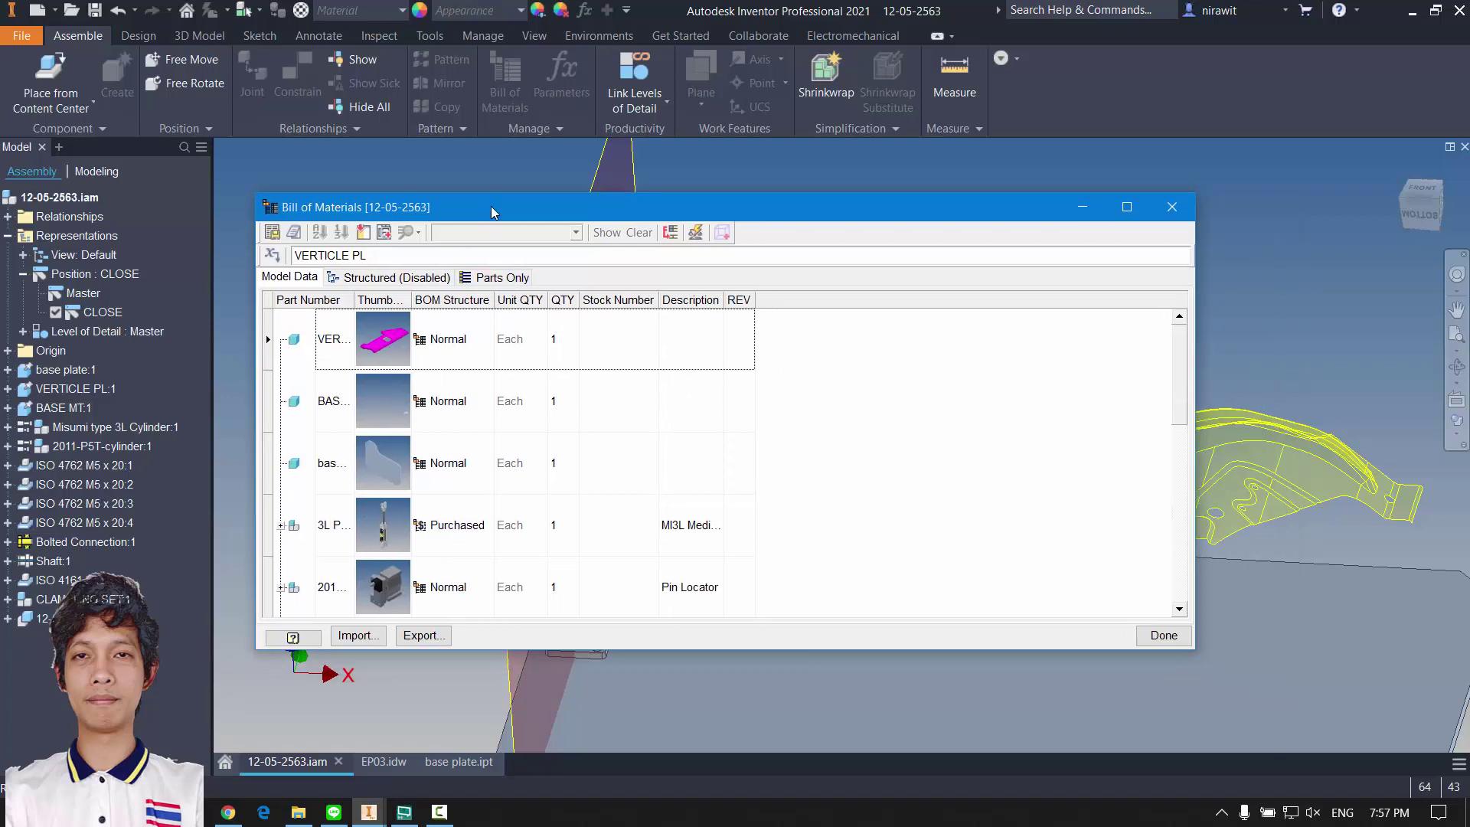
Step: Set the base plate's BOM structure to Reference in the bill of materials and finish the edit
click(451, 367)
click(448, 467)
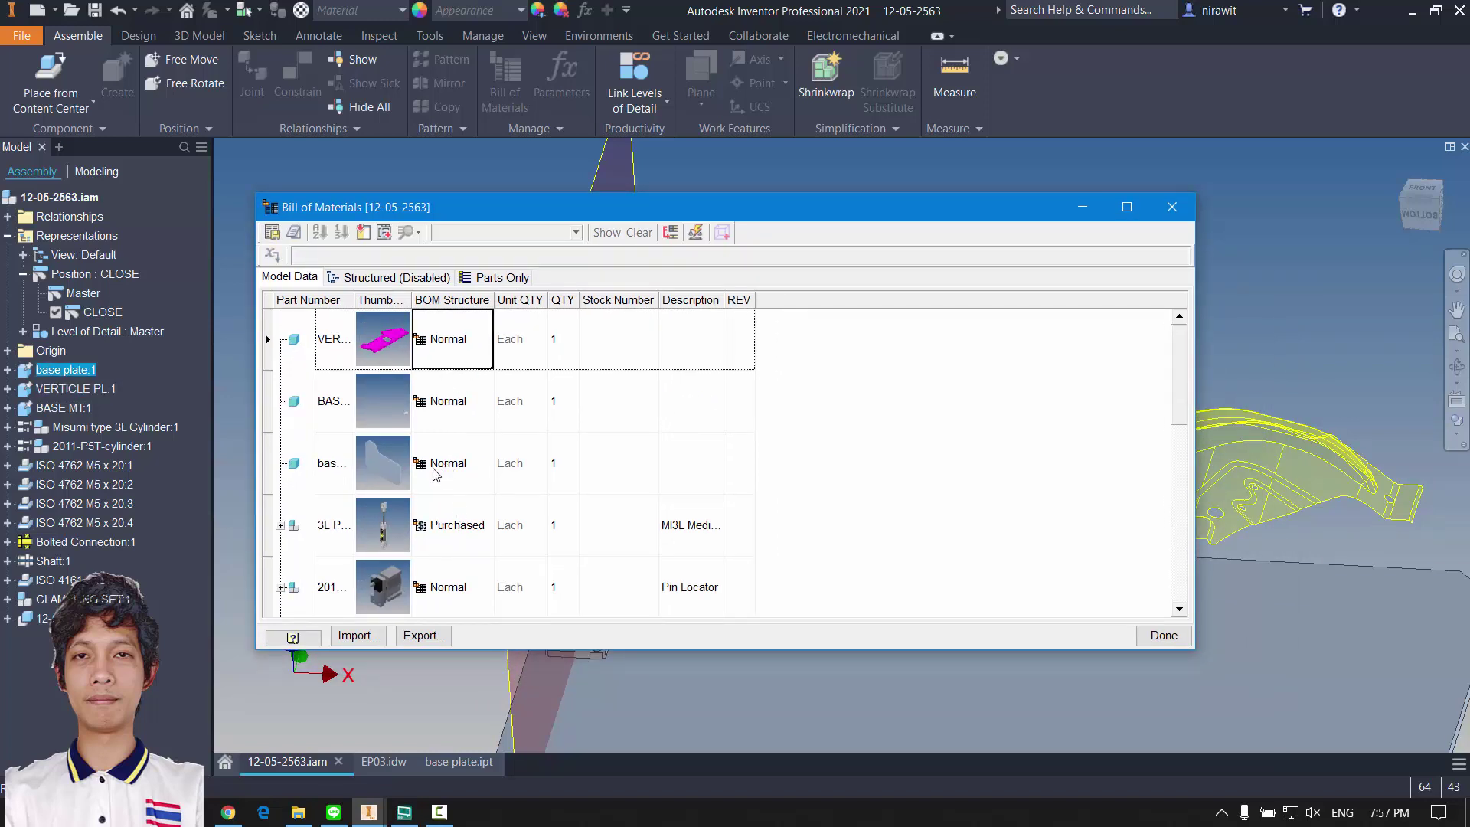
click(468, 483)
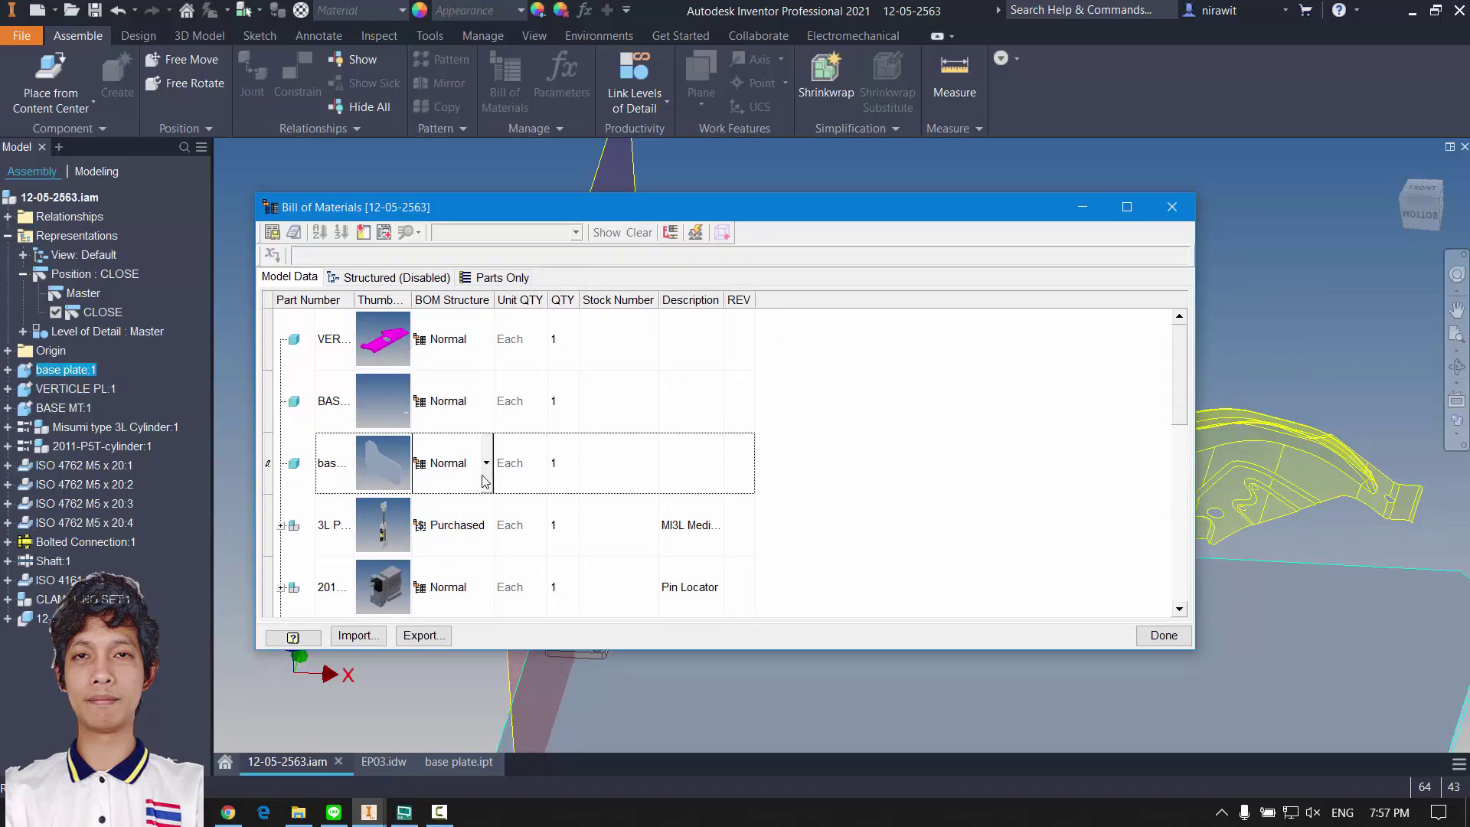
click(486, 475)
click(452, 557)
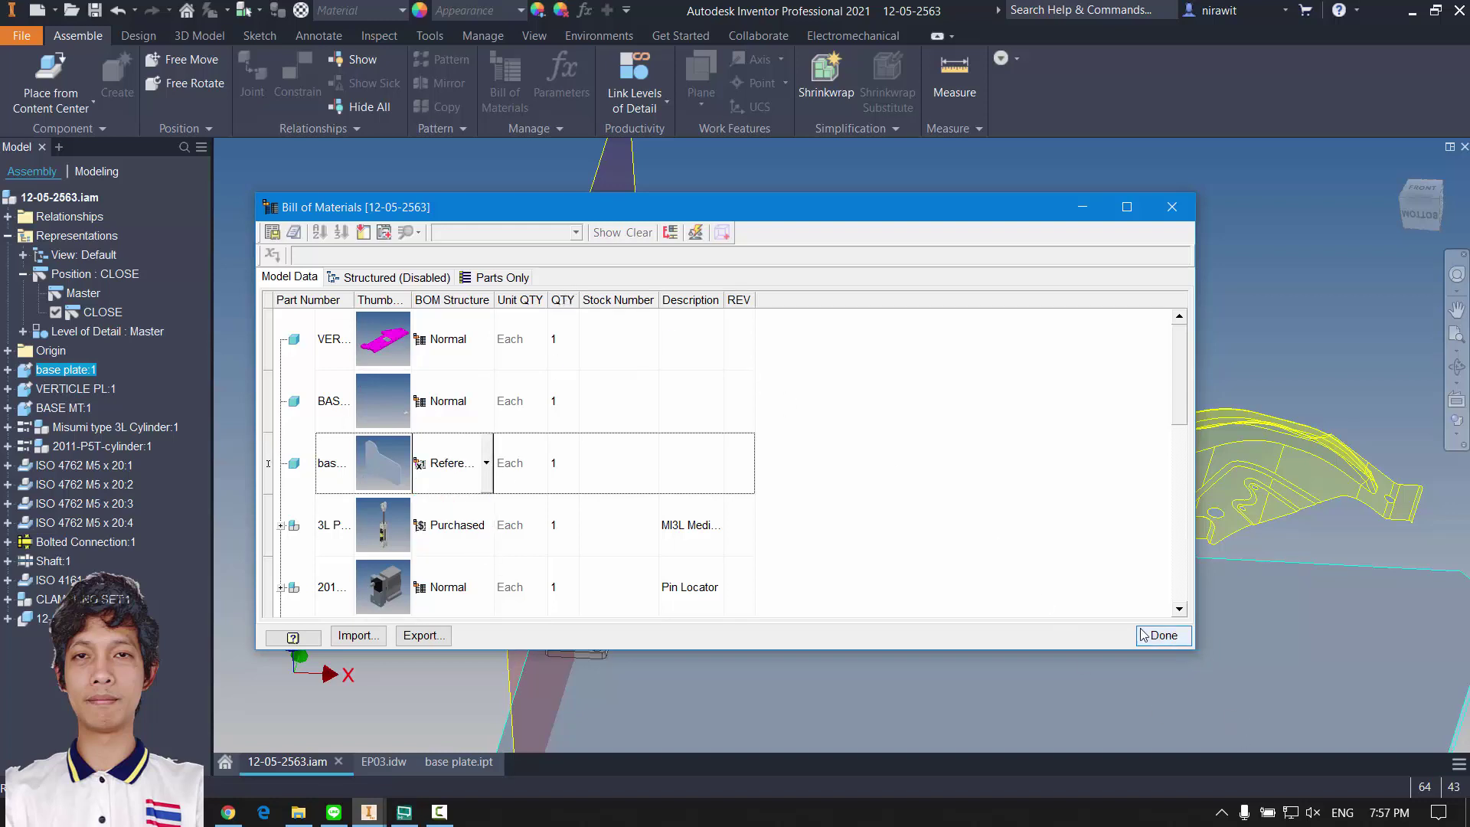
click(1163, 636)
Step: Save the Master assembly 12-05-2563 together with the changed base plate file
click(95, 11)
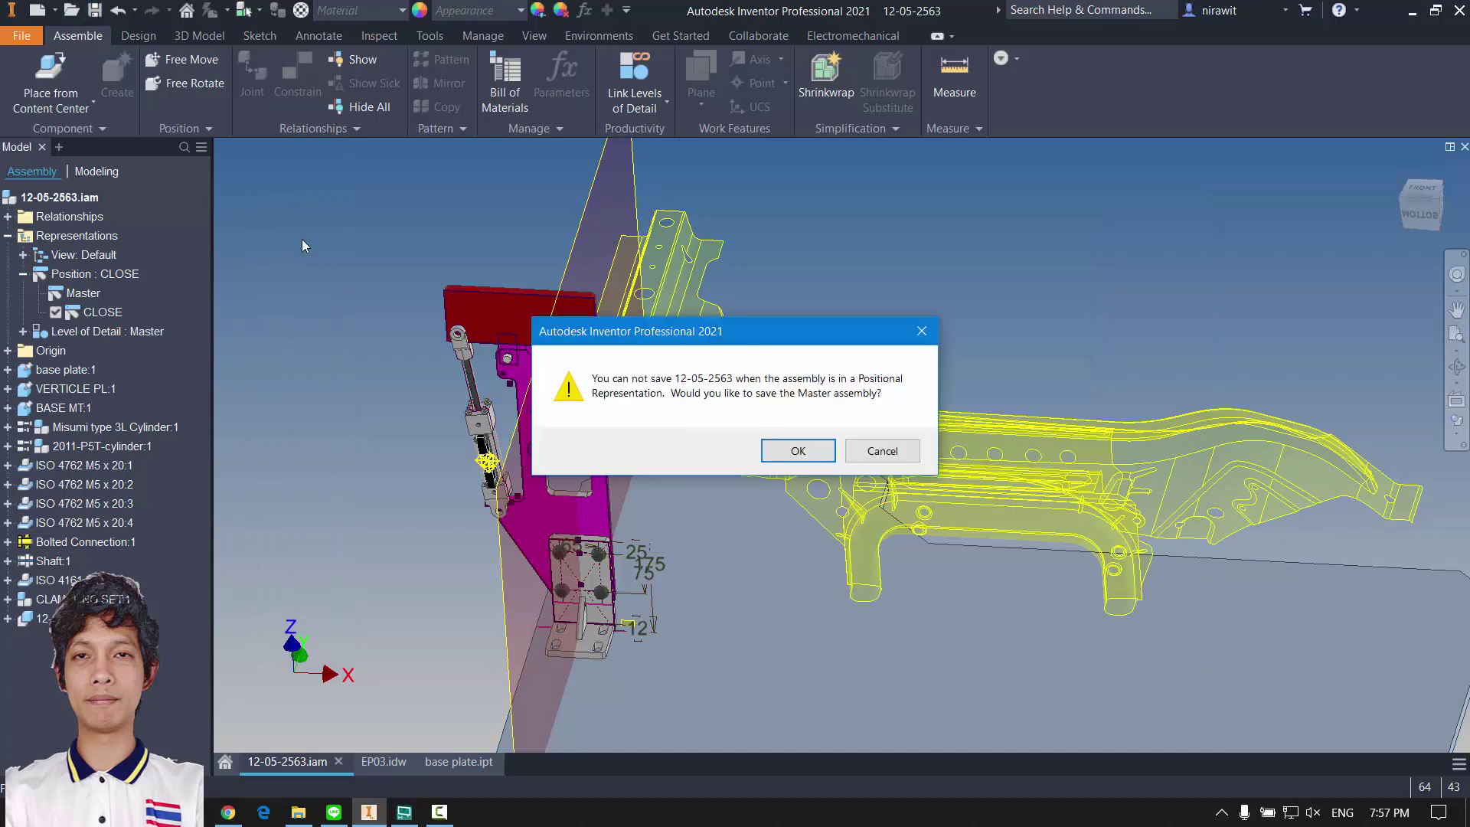
click(797, 451)
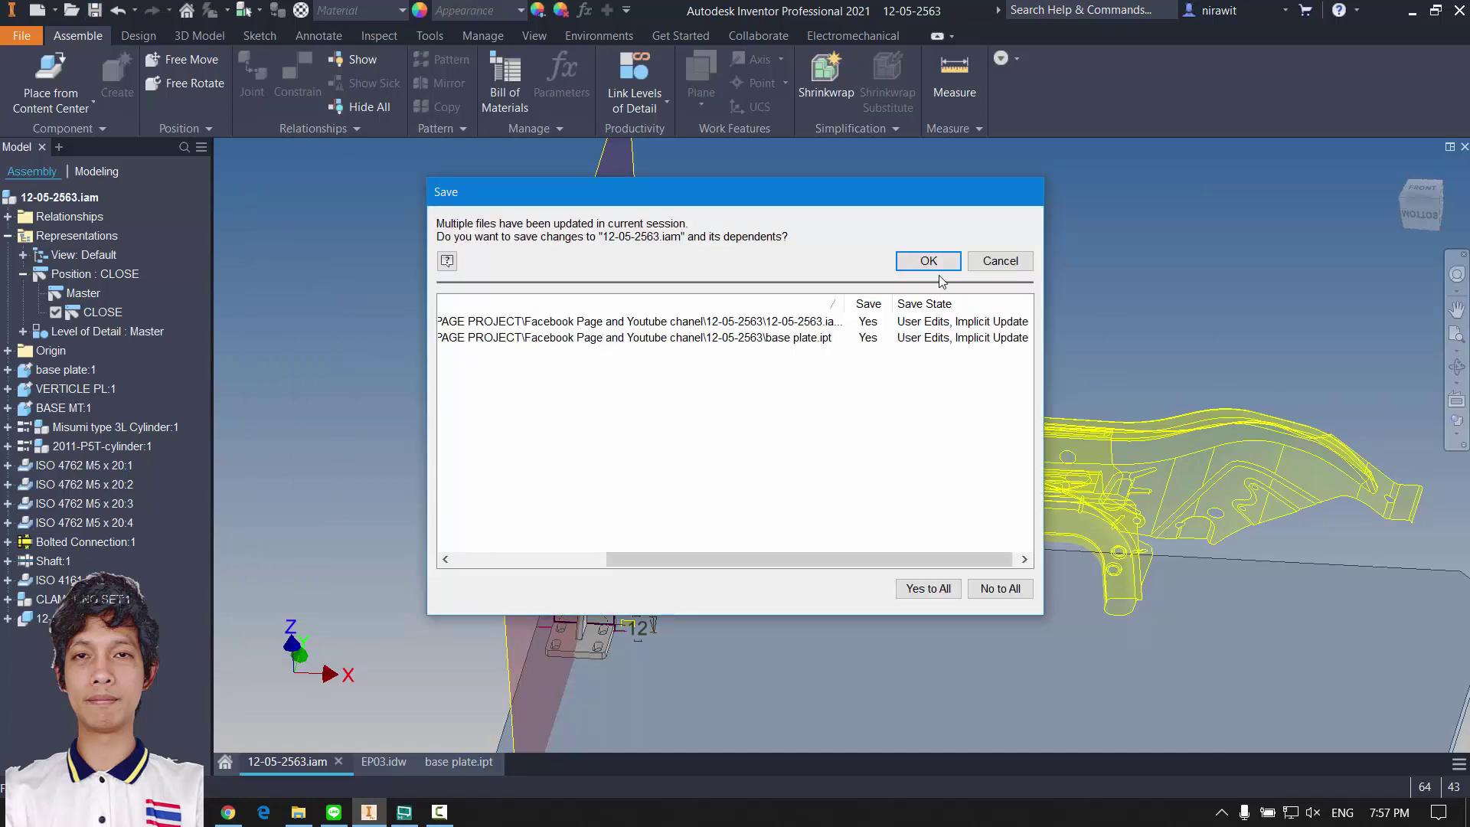
click(928, 260)
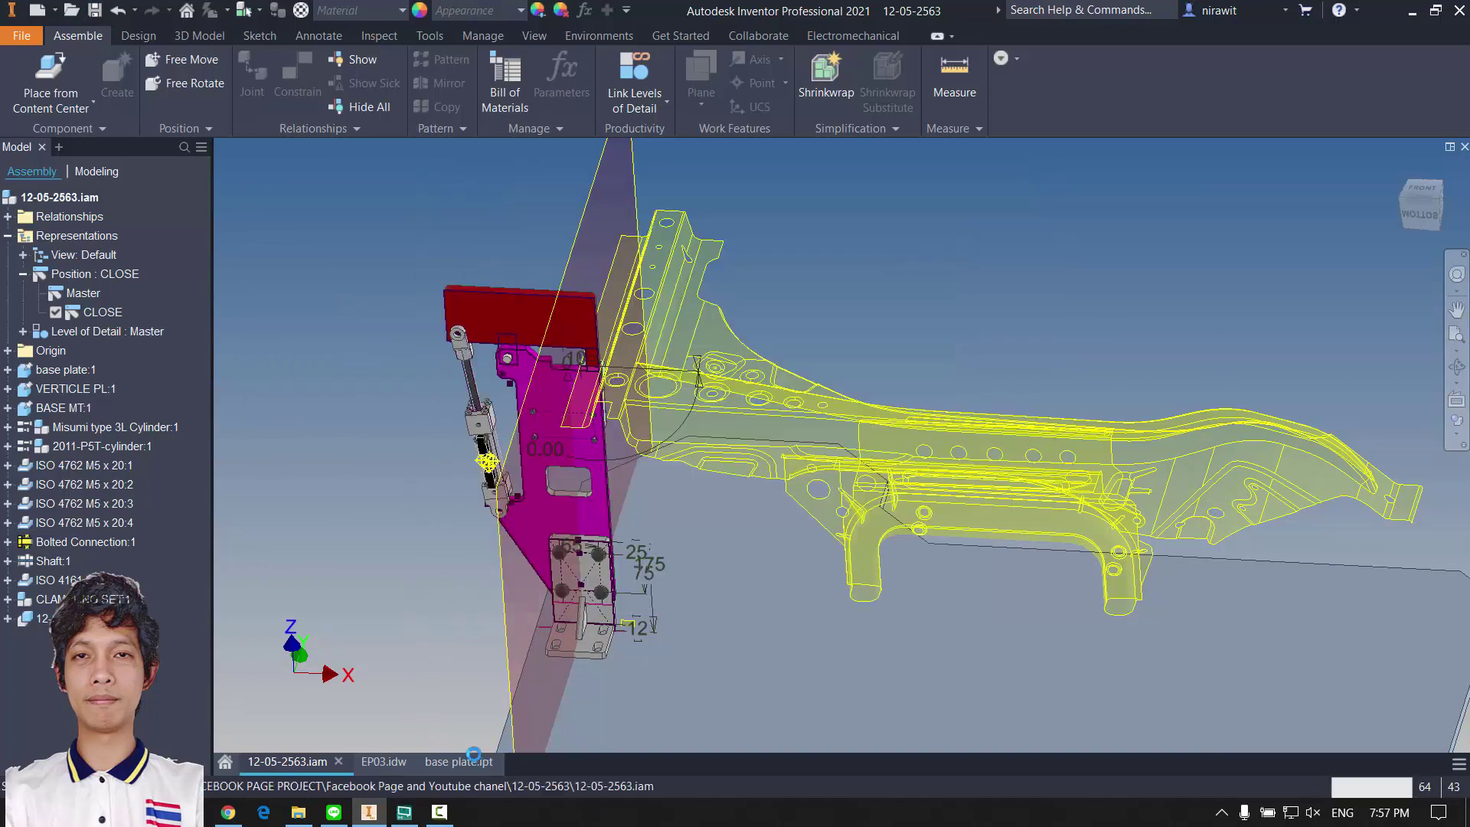
Step: Return to the EP03 drawing and examine how the base plate is drawn in the base and side views
click(383, 762)
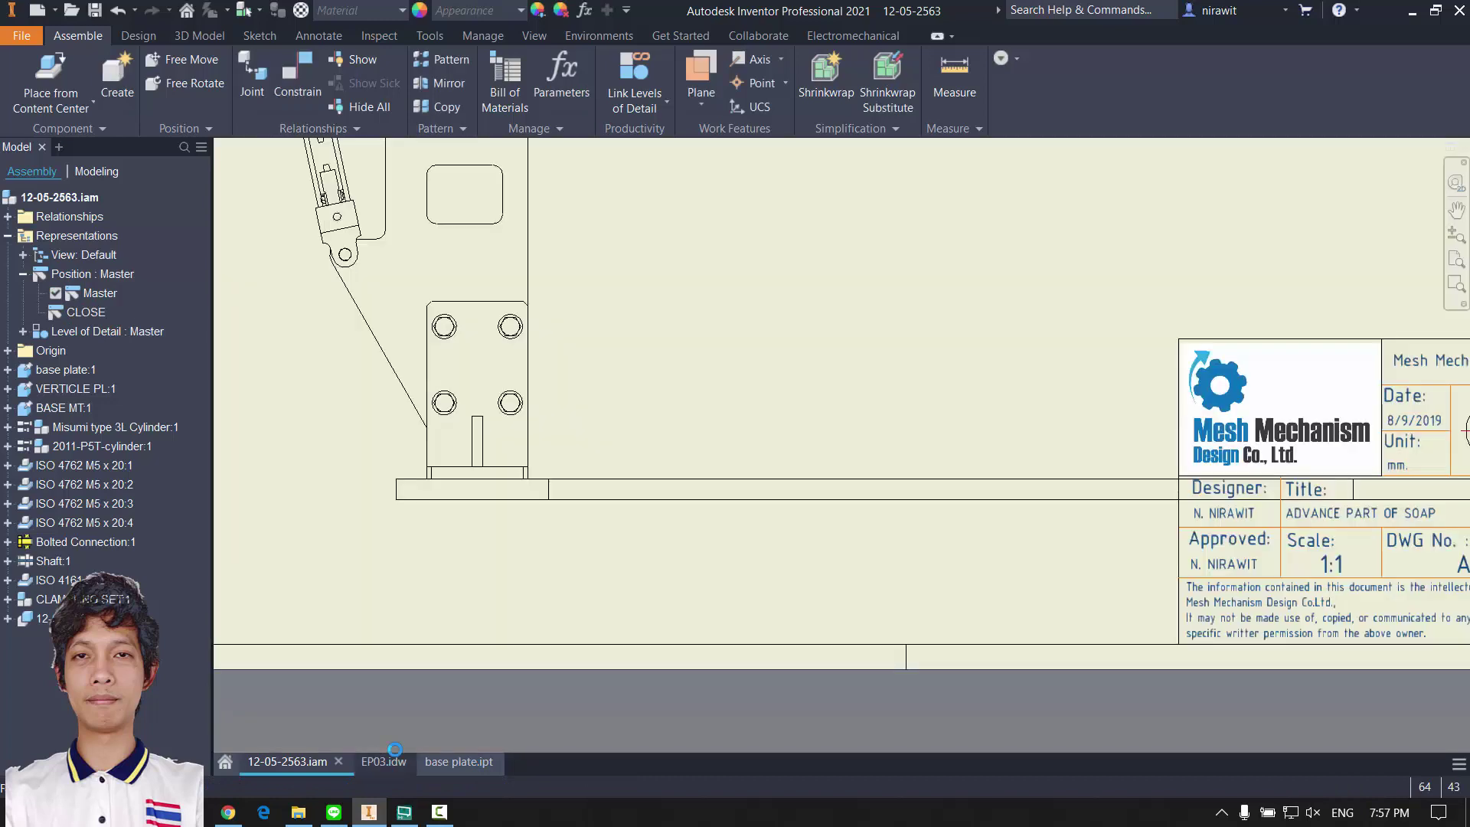
scroll(561, 507, up, 5)
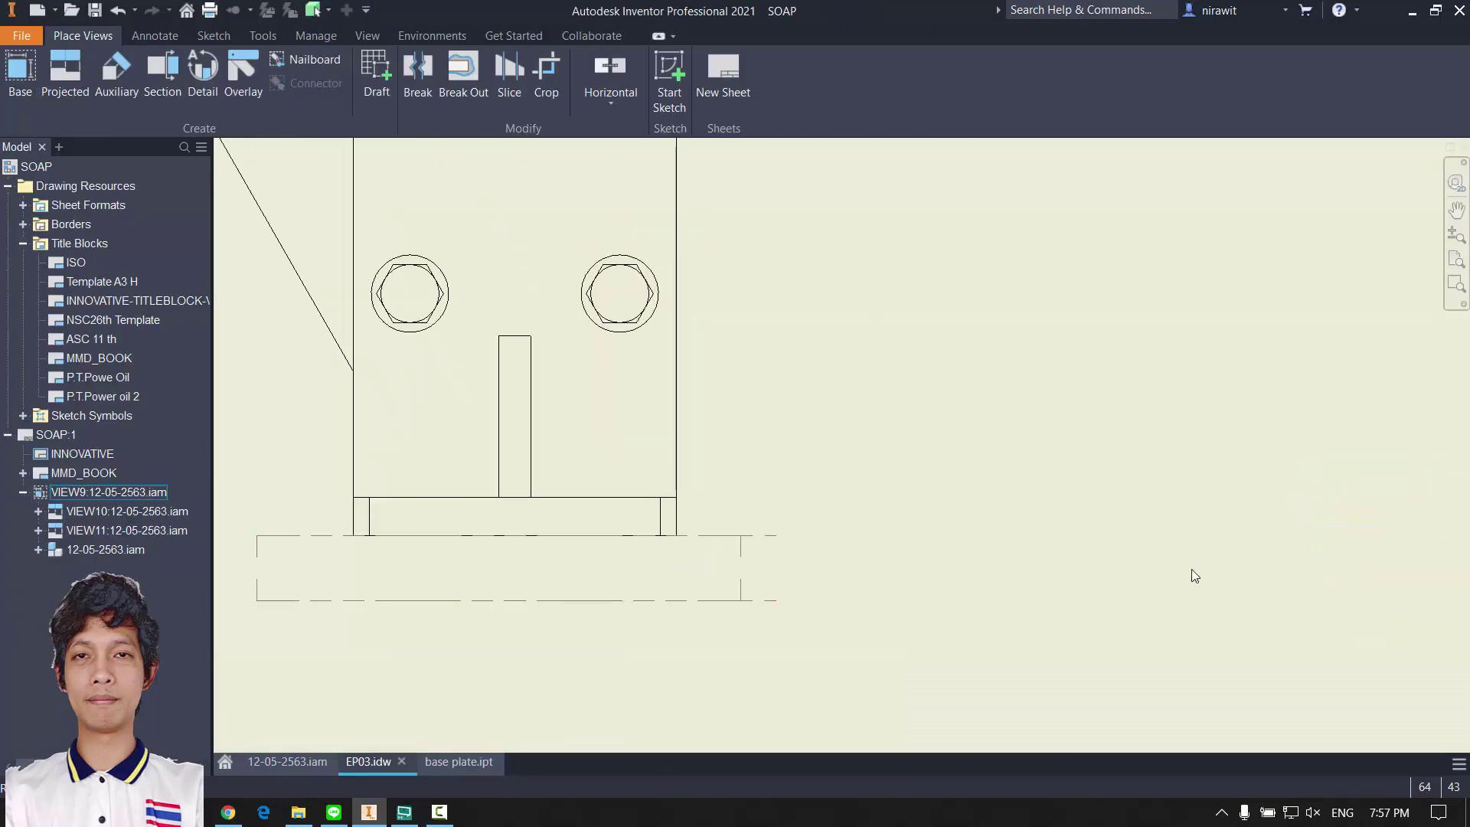
scroll(1191, 574, down, 8)
scroll(796, 494, up, 5)
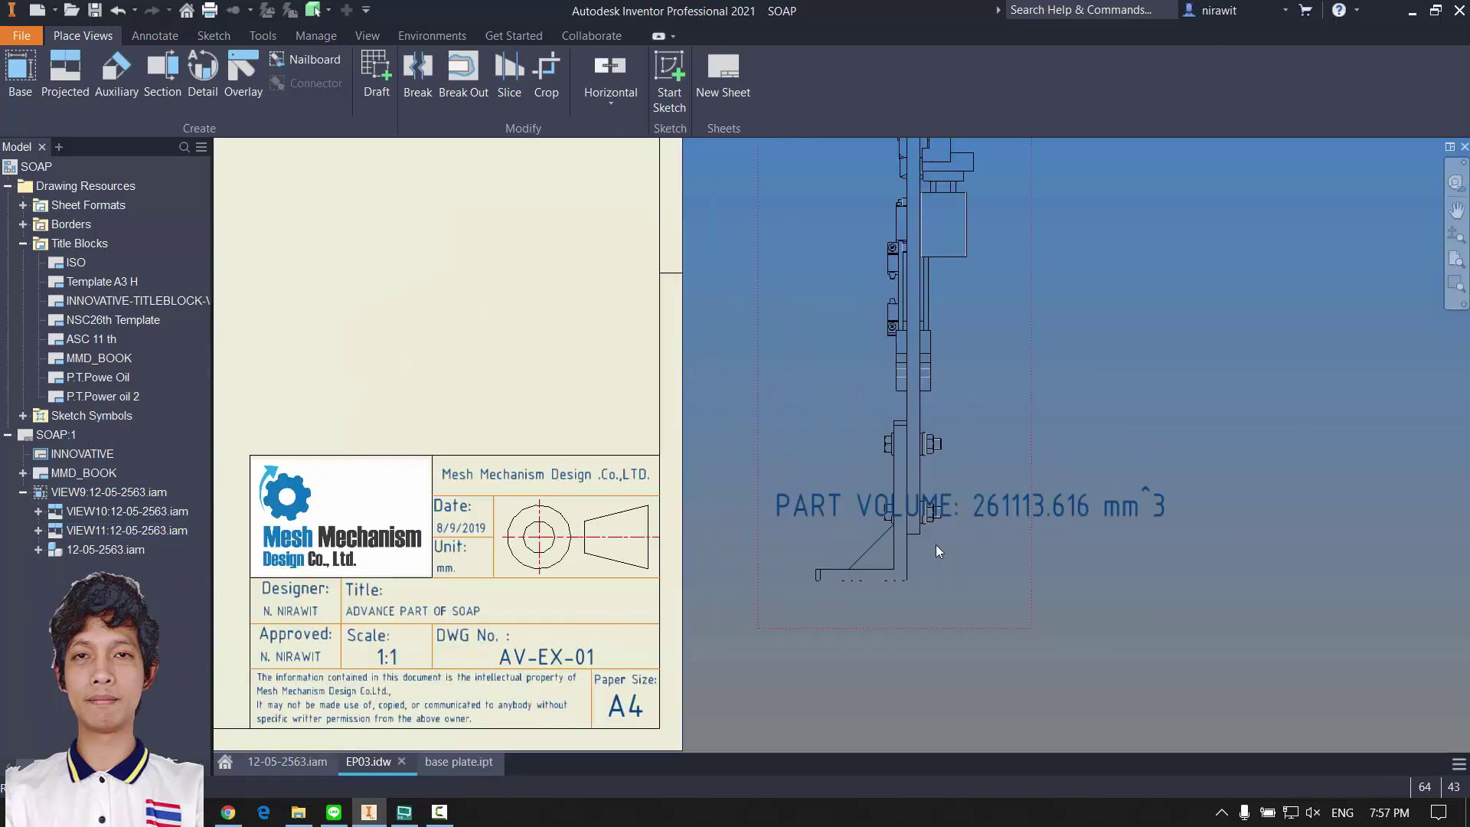
scroll(784, 509, down, 6)
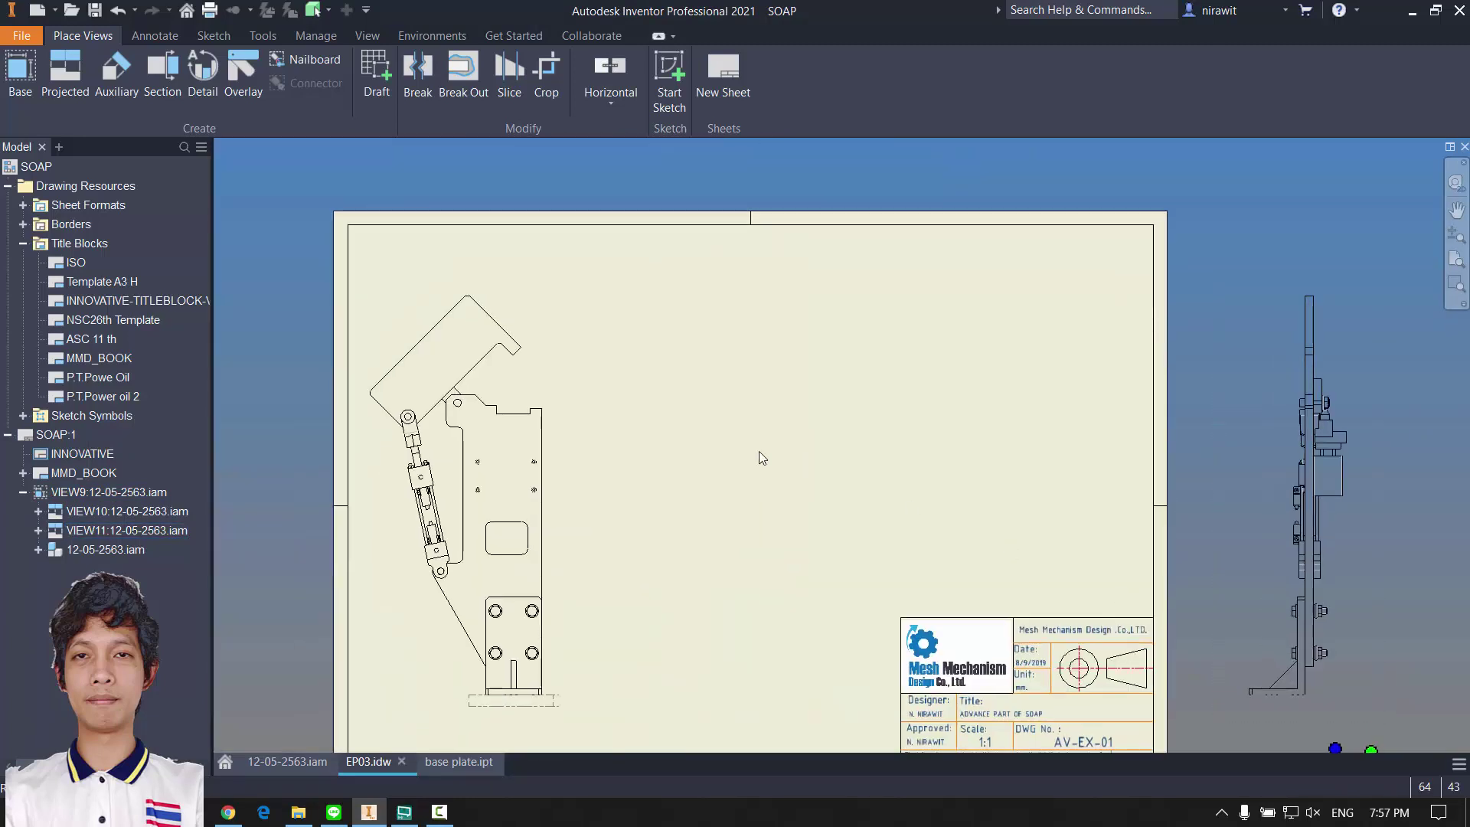
Step: Move the base view down near the sheet's lower border and bring the projected view above it inside the sheet
drag(864, 357, 862, 454)
middle_drag(835, 610, 758, 430)
scroll(789, 434, up, 3)
drag(784, 453, 787, 504)
middle_drag(797, 247, 778, 346)
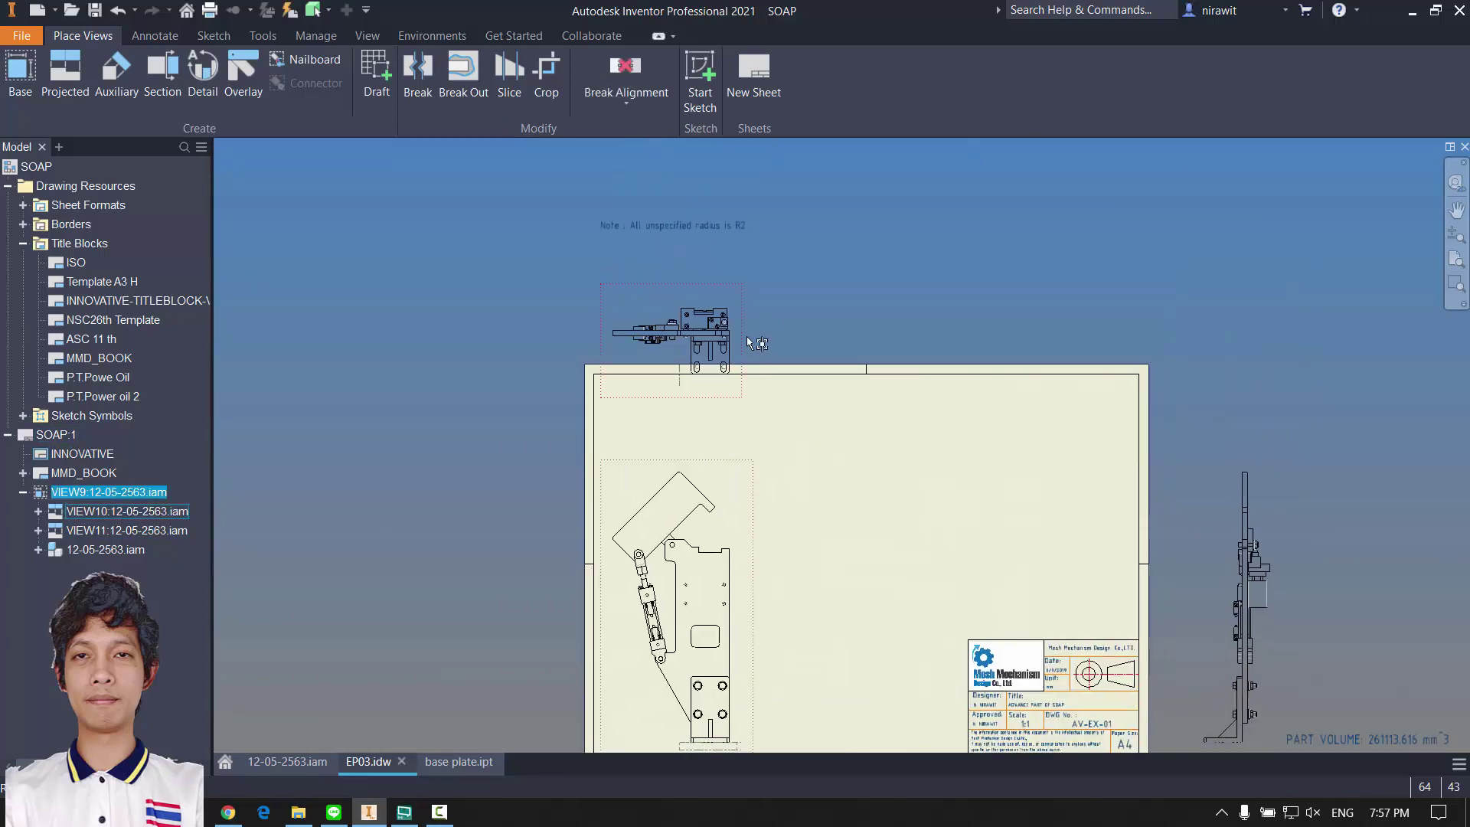
drag(746, 336, 720, 444)
scroll(719, 444, up, 3)
middle_drag(770, 196, 747, 310)
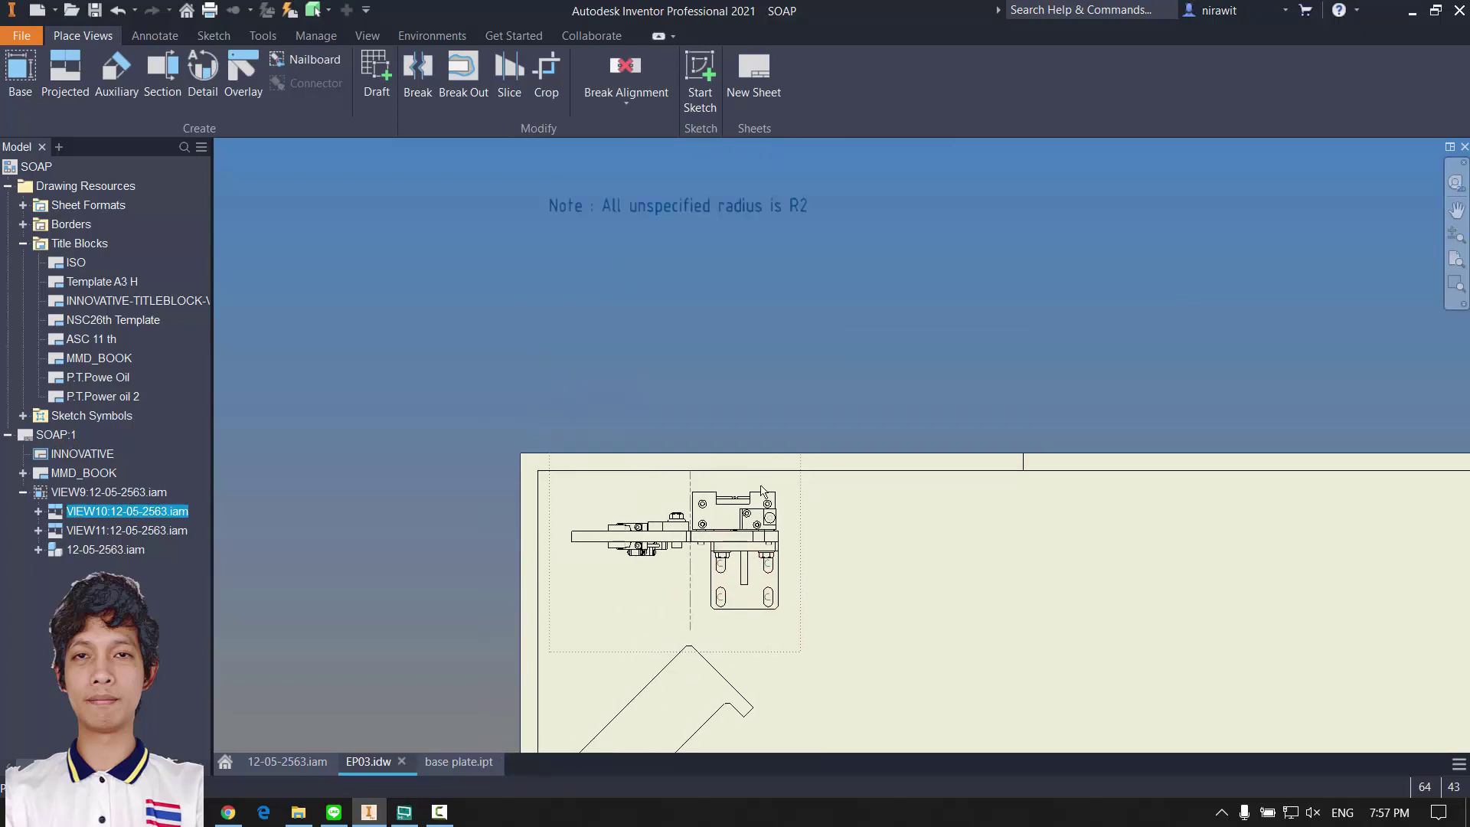
Step: Check the spacing of the base view and the upper projected view against each other and the sheet border
middle_drag(806, 442, 698, 78)
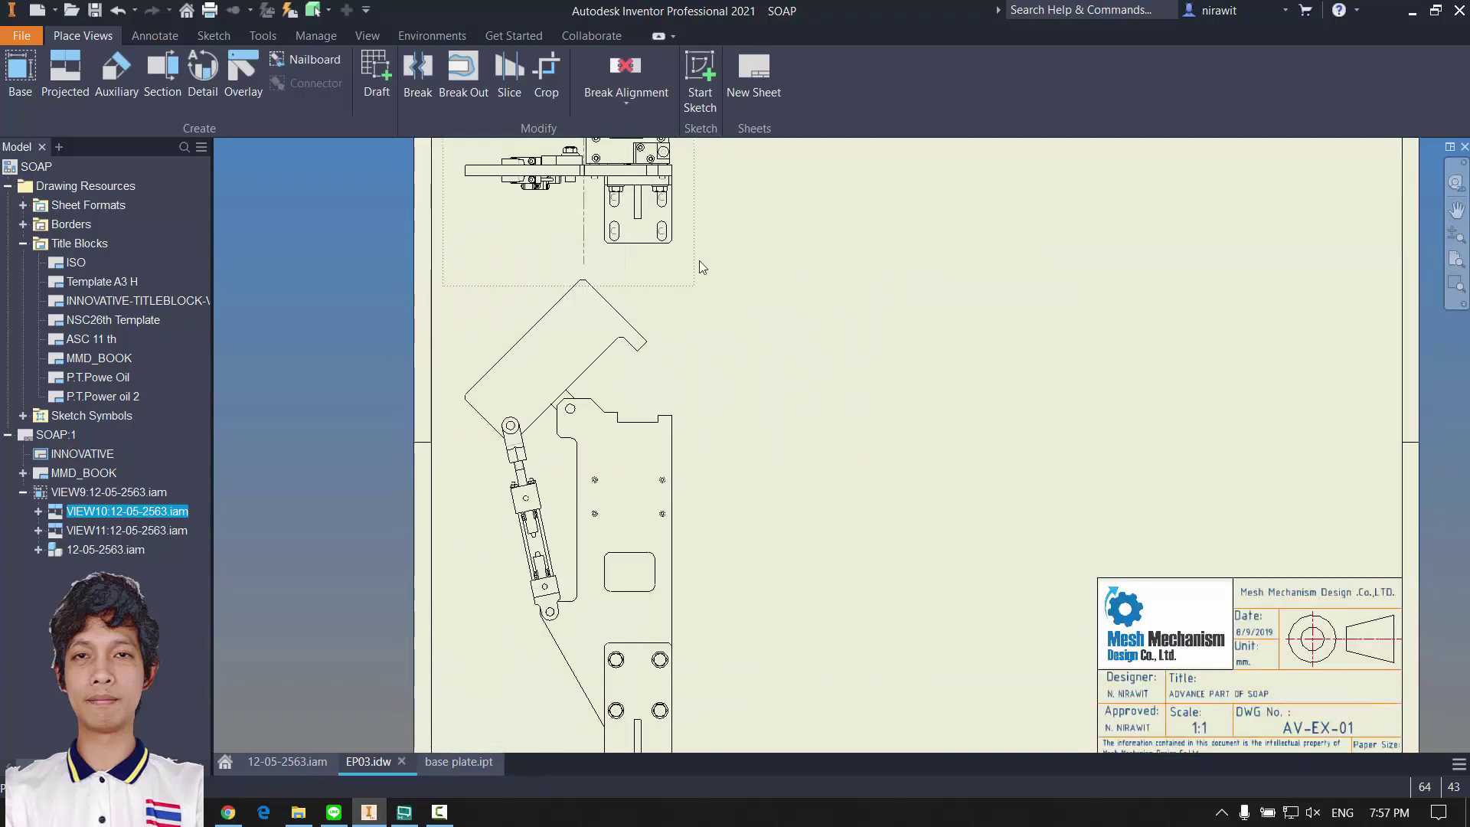
middle_drag(691, 643, 640, 400)
scroll(689, 407, down, 3)
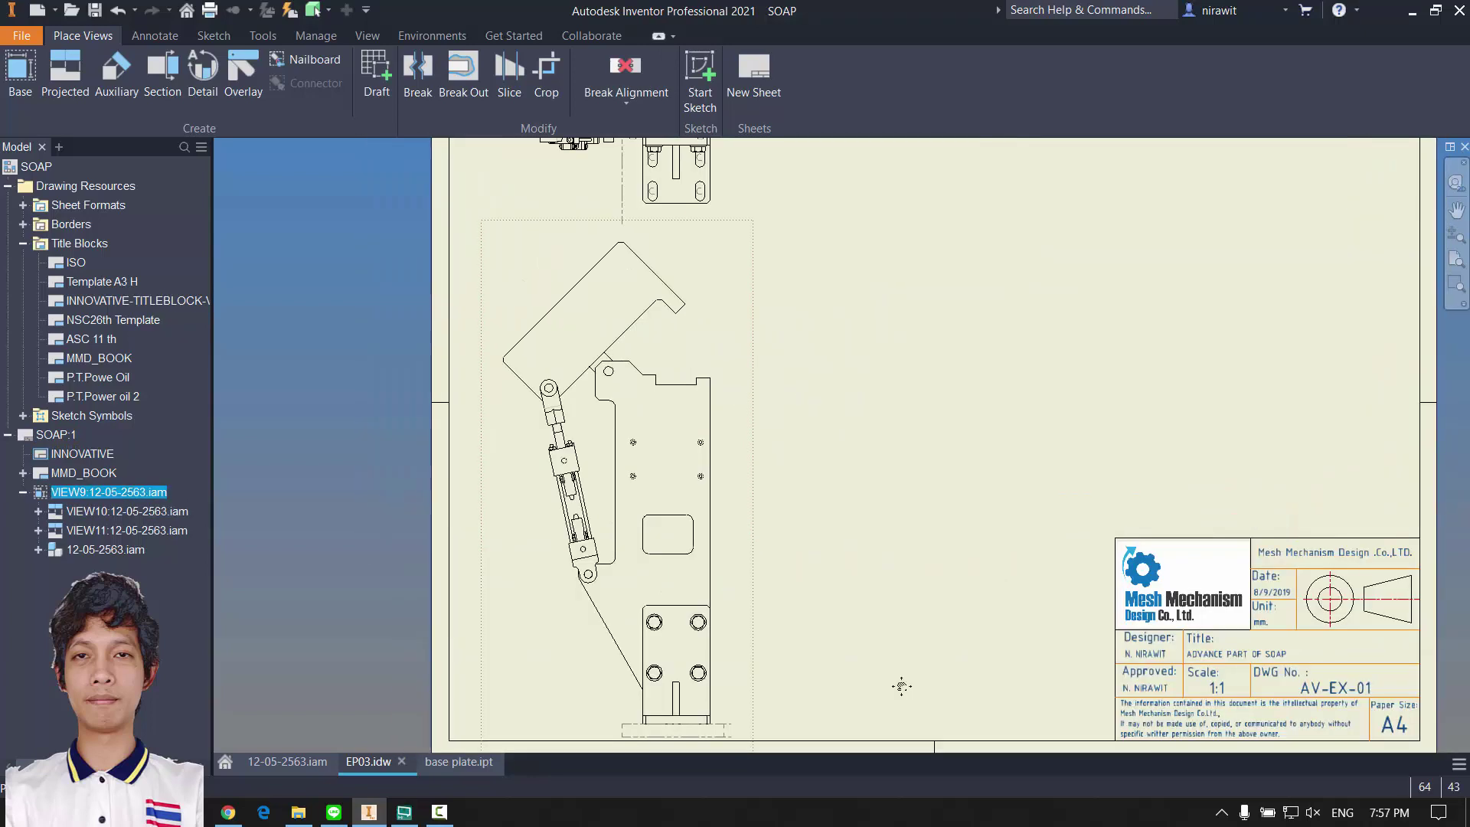
scroll(762, 335, up, 3)
scroll(739, 392, down, 4)
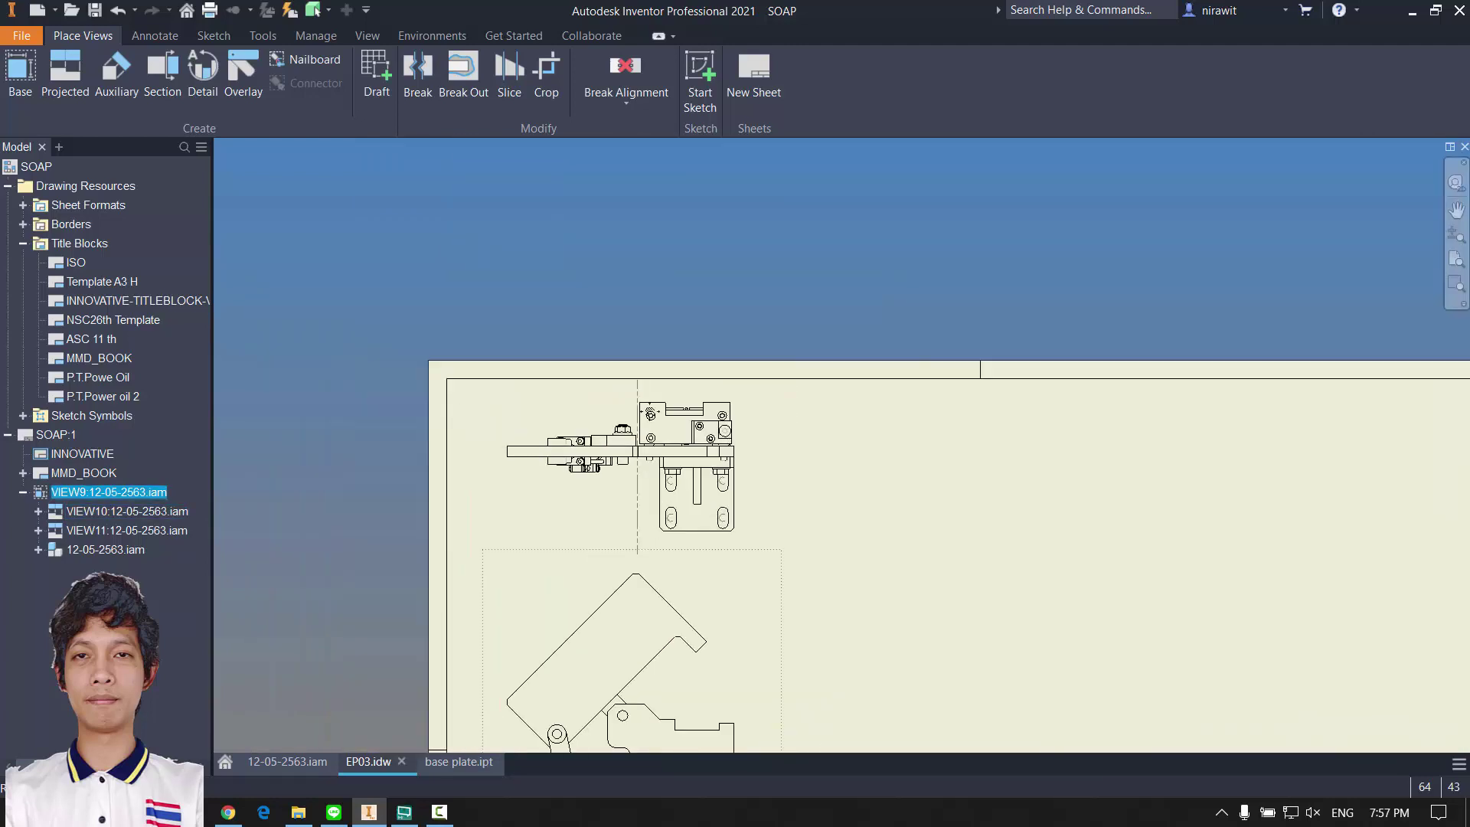
mouse_move(627, 596)
middle_down()
mouse_move(511, 327)
mouse_move(529, 453)
middle_up()
scroll(505, 337, up, 5)
scroll(639, 385, down, 2)
middle_drag(639, 385, 646, 575)
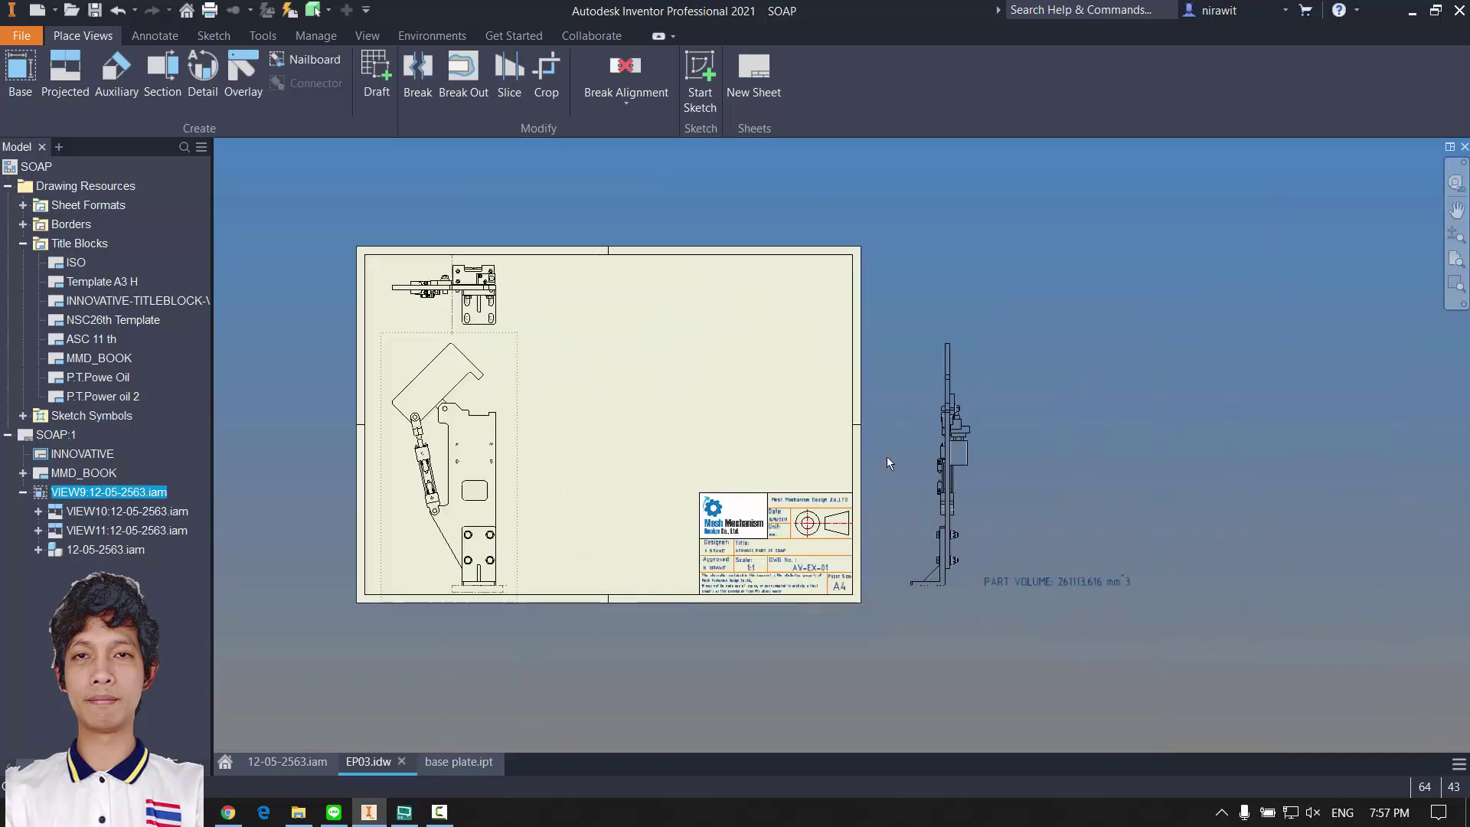
Step: Move the side projected view onto the sheet, between the base view and the title block
scroll(659, 406, down, 2)
mouse_move(989, 472)
mouse_down()
mouse_move(647, 483)
mouse_move(662, 481)
mouse_up()
scroll(663, 482, up, 3)
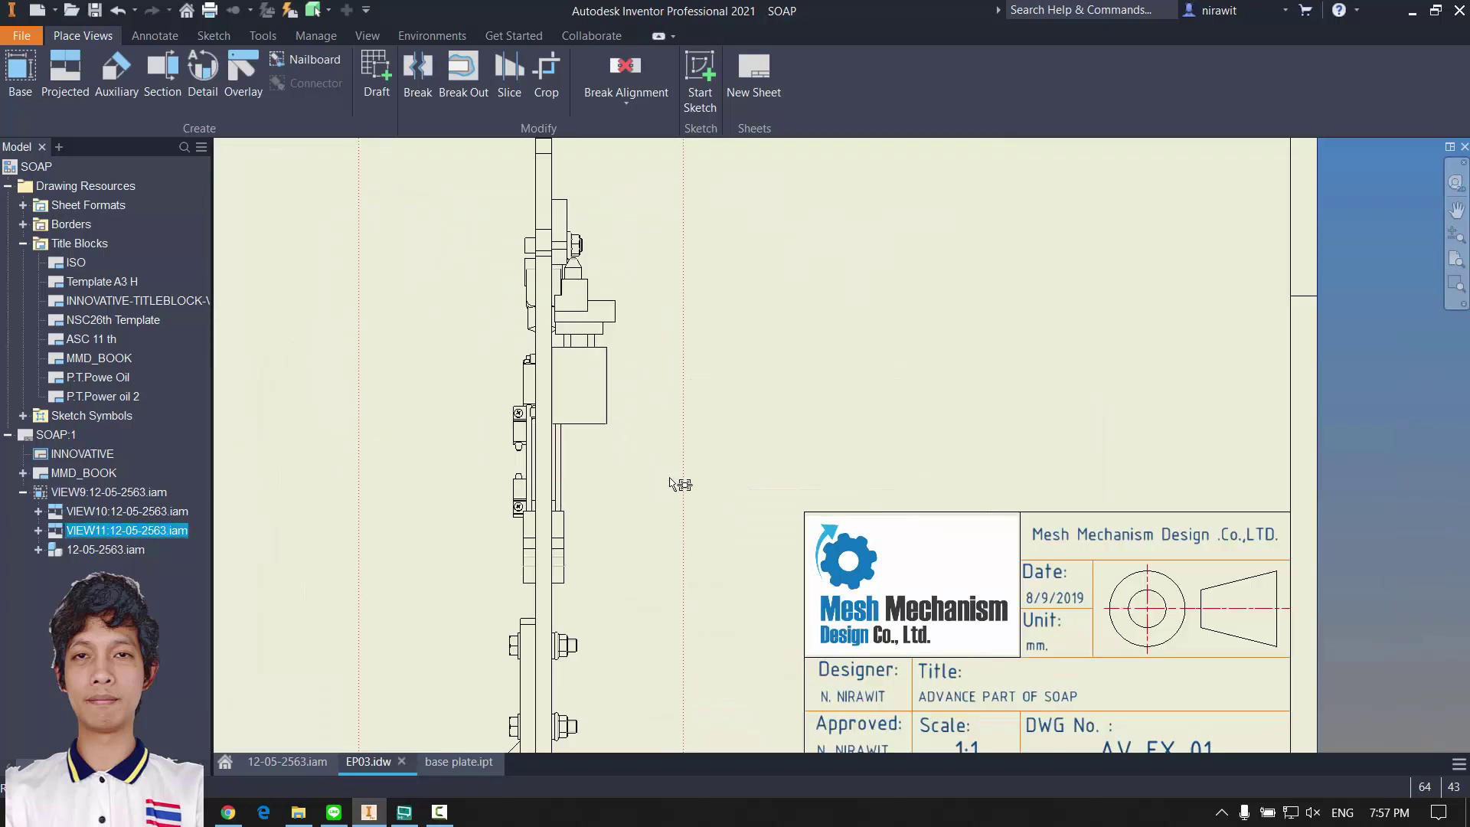
scroll(664, 520, down, 3)
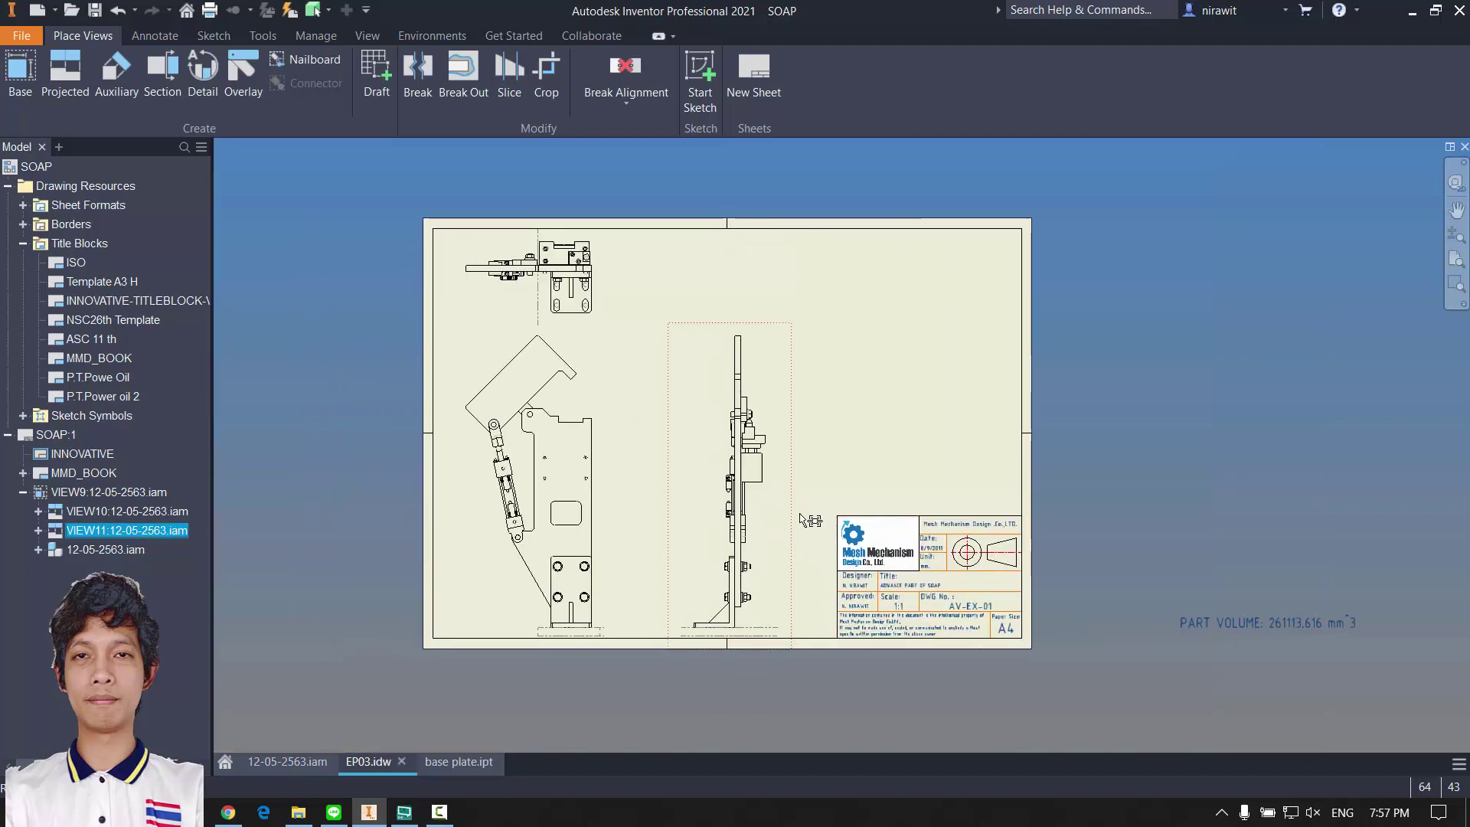
drag(796, 511, 805, 508)
Step: Set the base view's scale to 1 : 7.5
middle_drag(641, 463, 775, 489)
scroll(742, 485, up, 1)
double_click(718, 419)
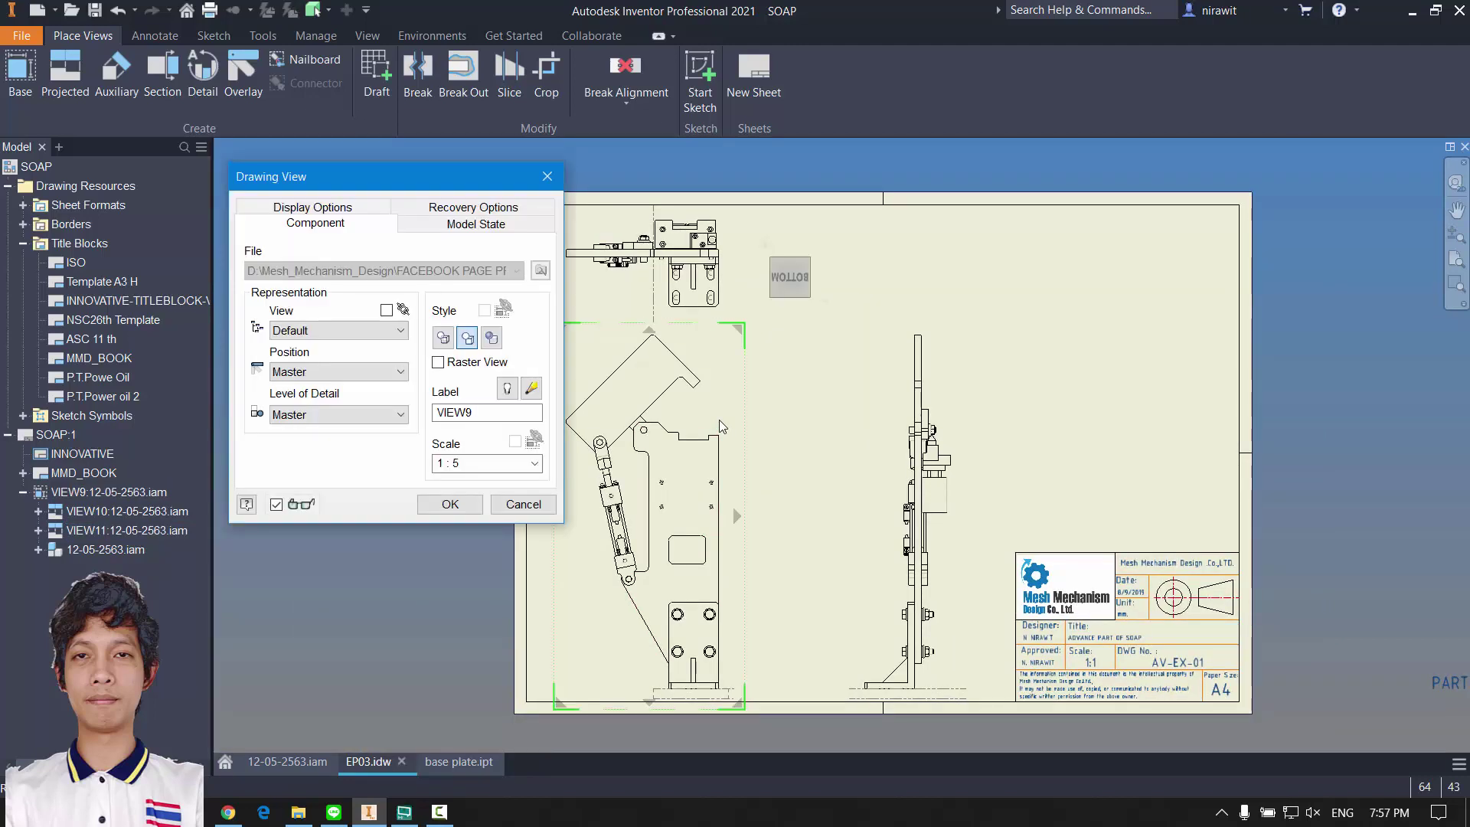
double_click(467, 462)
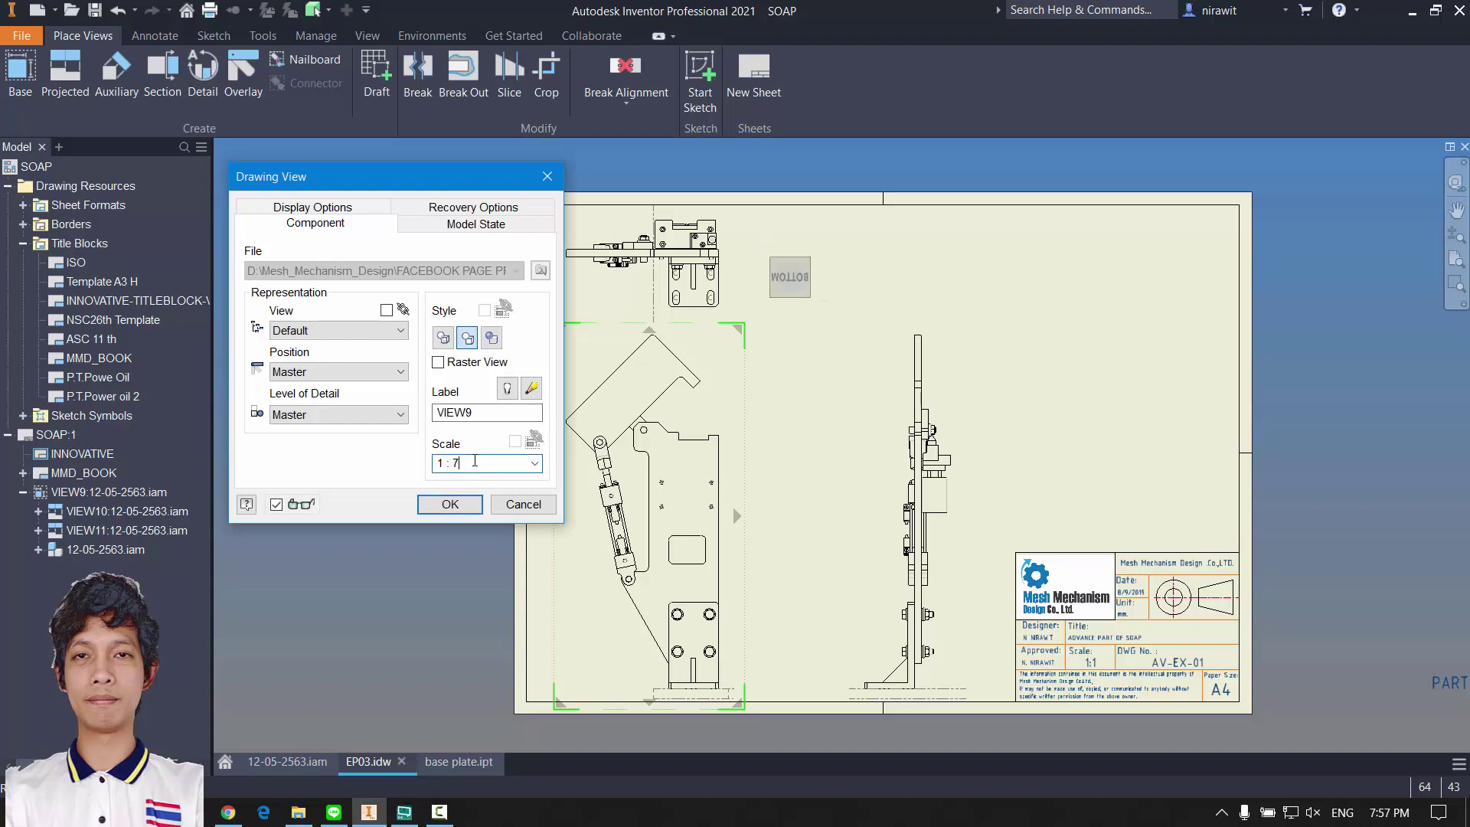
text(7.5)
key(Return)
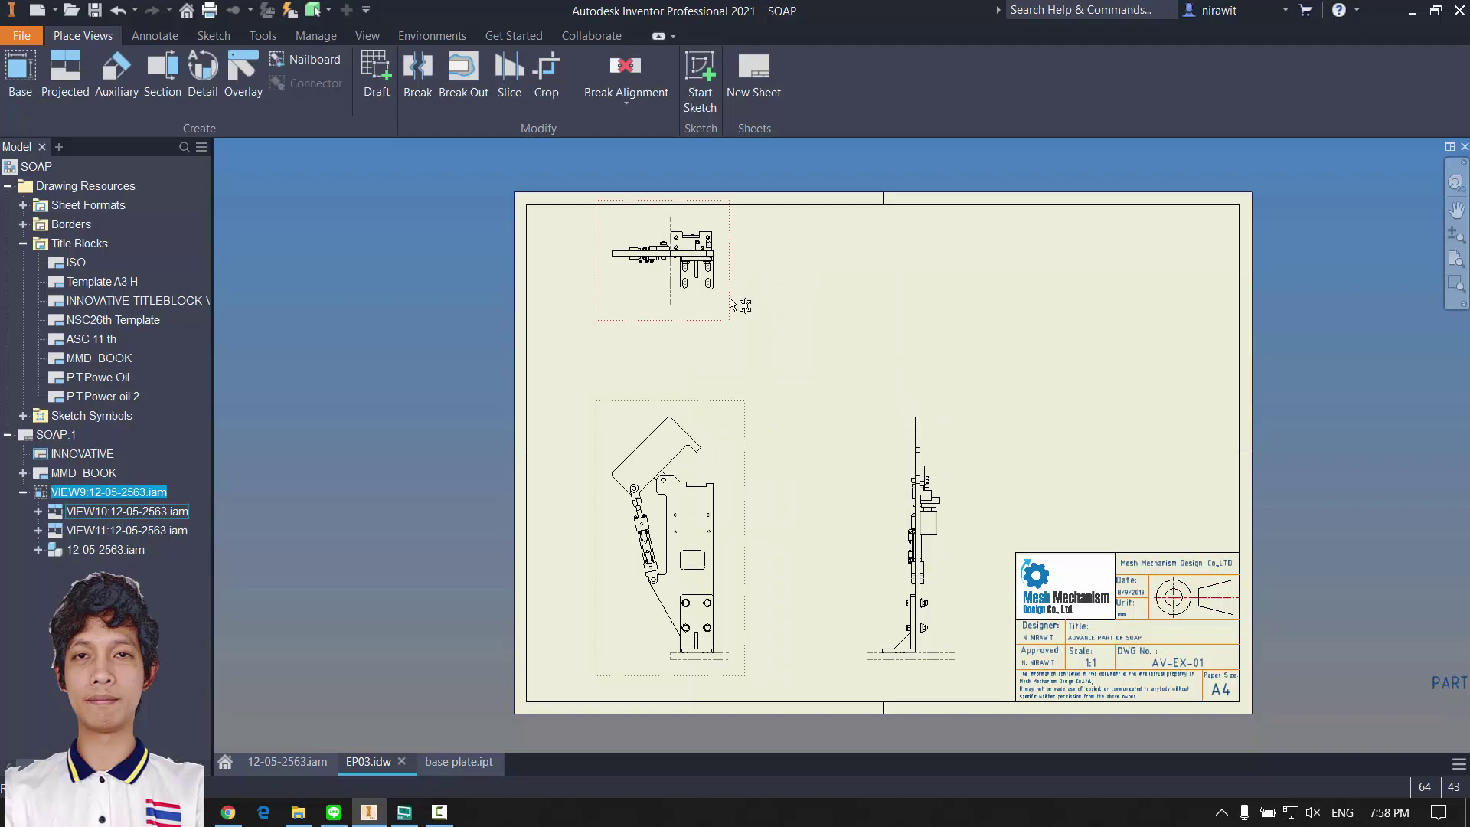
Step: Move the upper projected view down and the side view closer to the base view
click(720, 326)
drag(718, 321, 718, 362)
drag(965, 440, 914, 442)
Step: Inspect the layout of the three rescaled views and the scale entry in the title block
scroll(674, 509, up, 3)
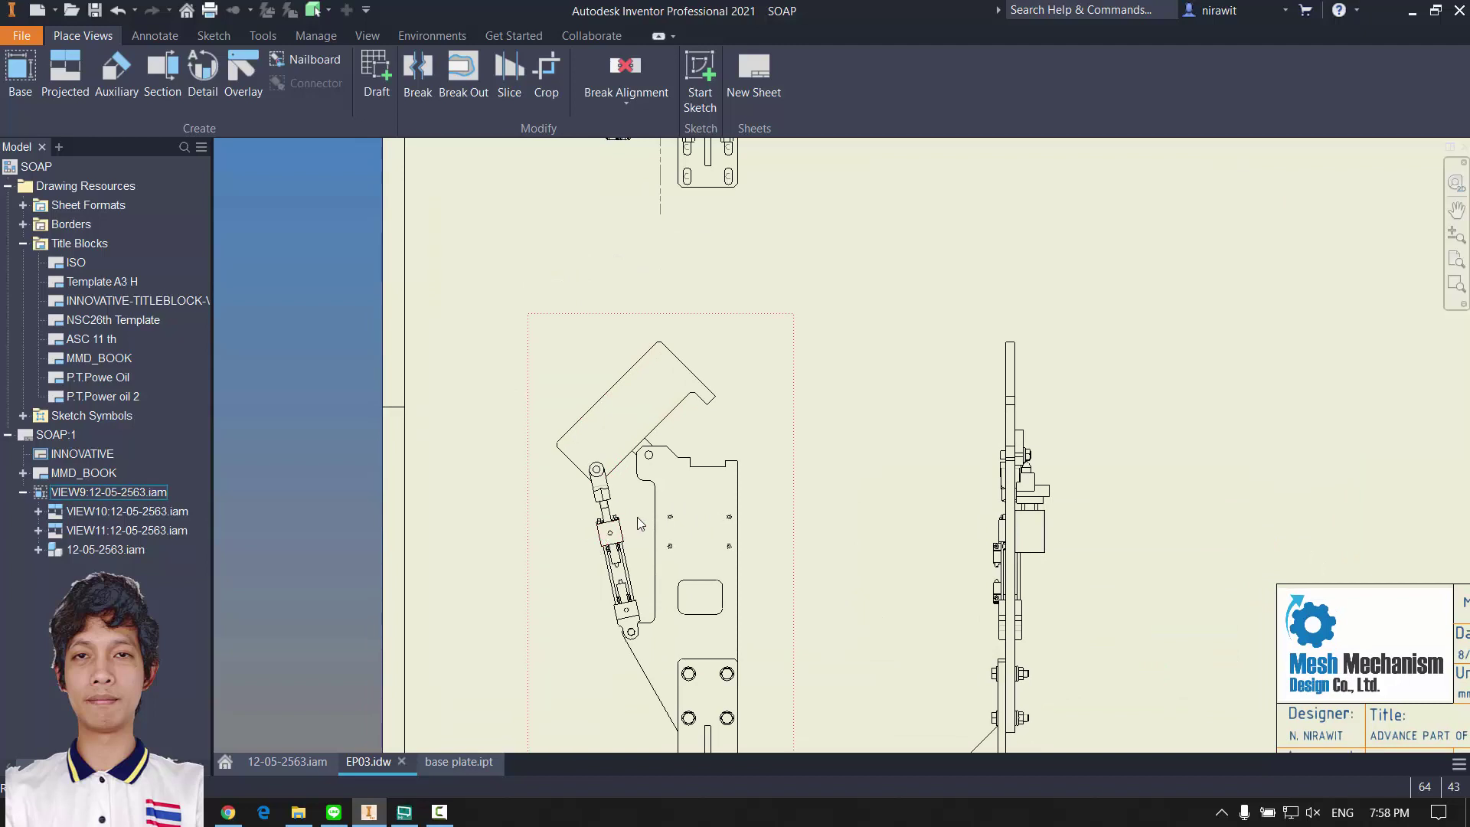
scroll(790, 459, down, 4)
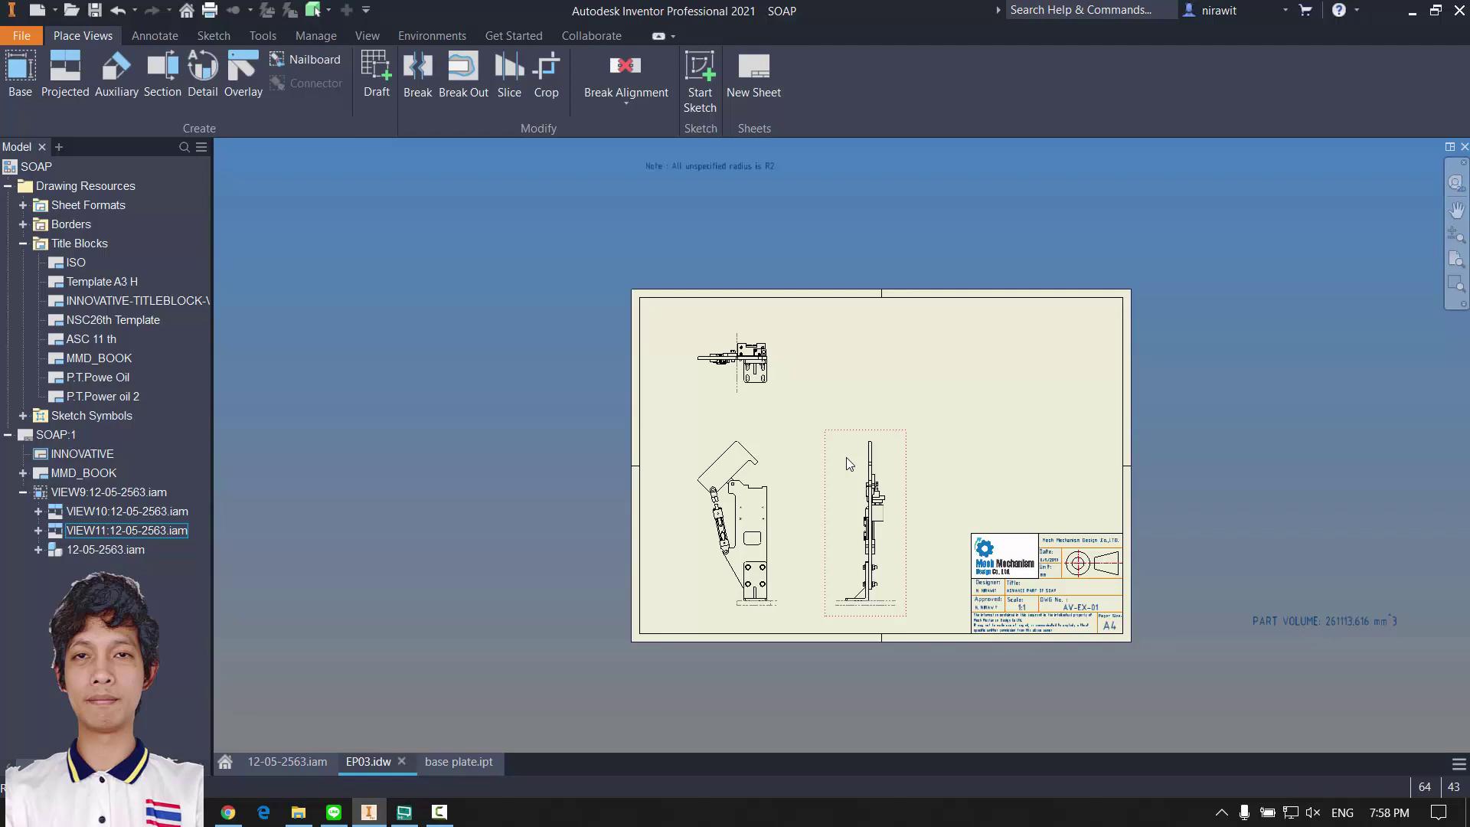
scroll(811, 482, up, 5)
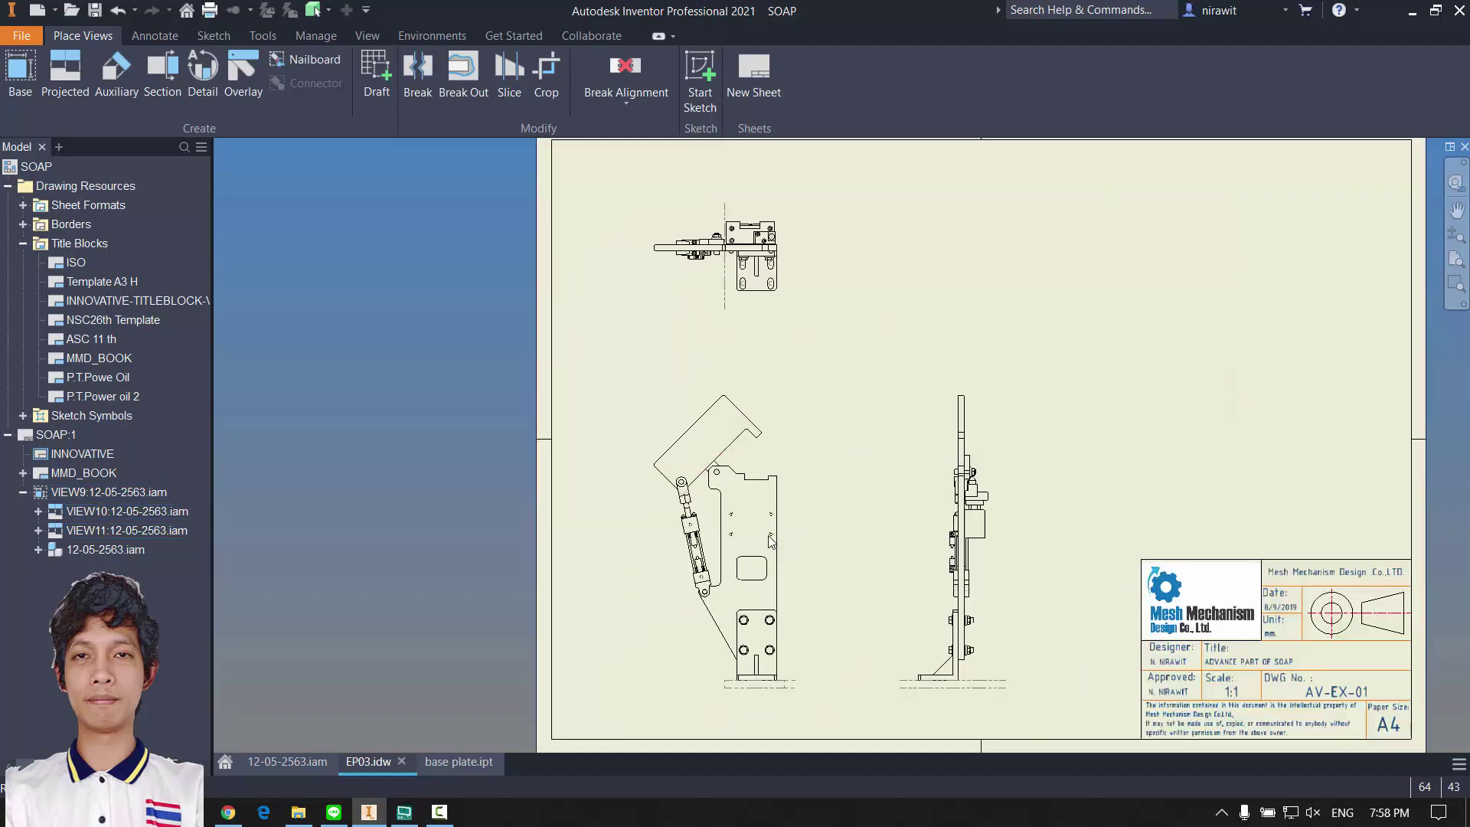
scroll(865, 503, down, 5)
middle_drag(1126, 614, 851, 542)
scroll(892, 561, up, 6)
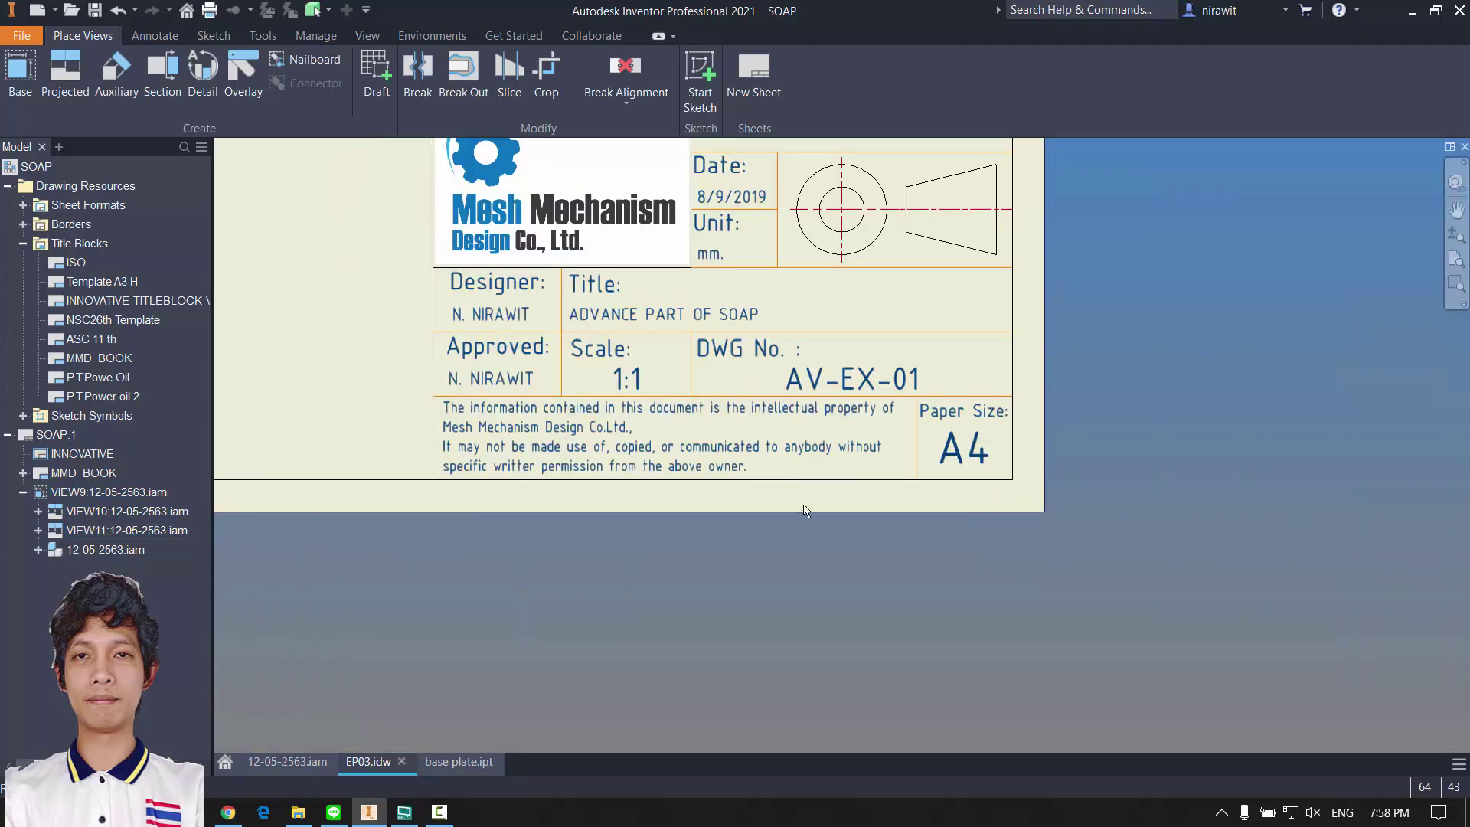
middle_drag(599, 429, 1082, 515)
middle_drag(548, 545, 833, 654)
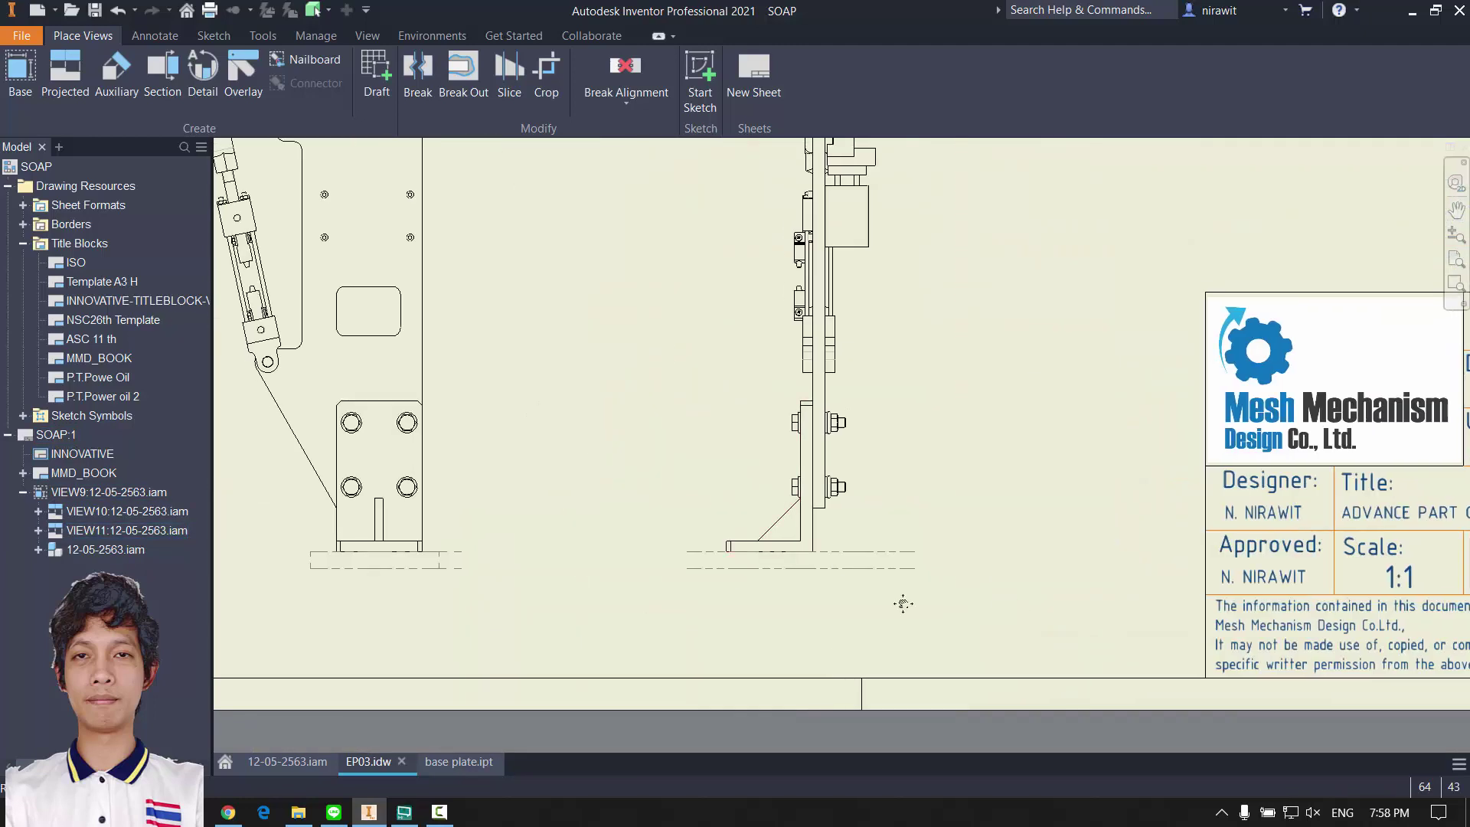
middle_drag(904, 604, 440, 578)
Step: Open the MMD_BOOK title block definition, check the Scale text's field type and leave the definition unedited
right_click(58, 476)
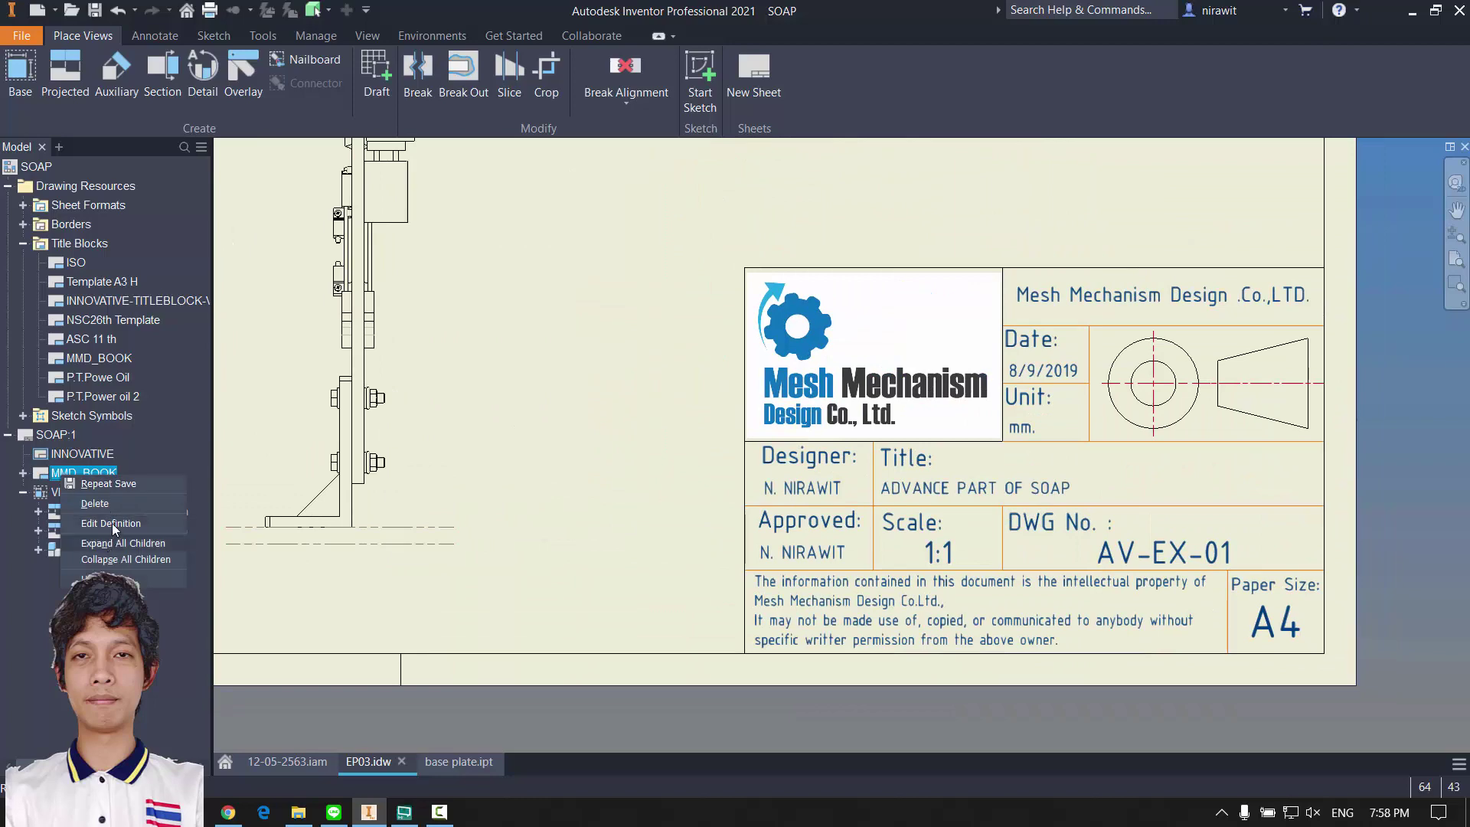
click(92, 542)
scroll(905, 498, up, 3)
double_click(938, 553)
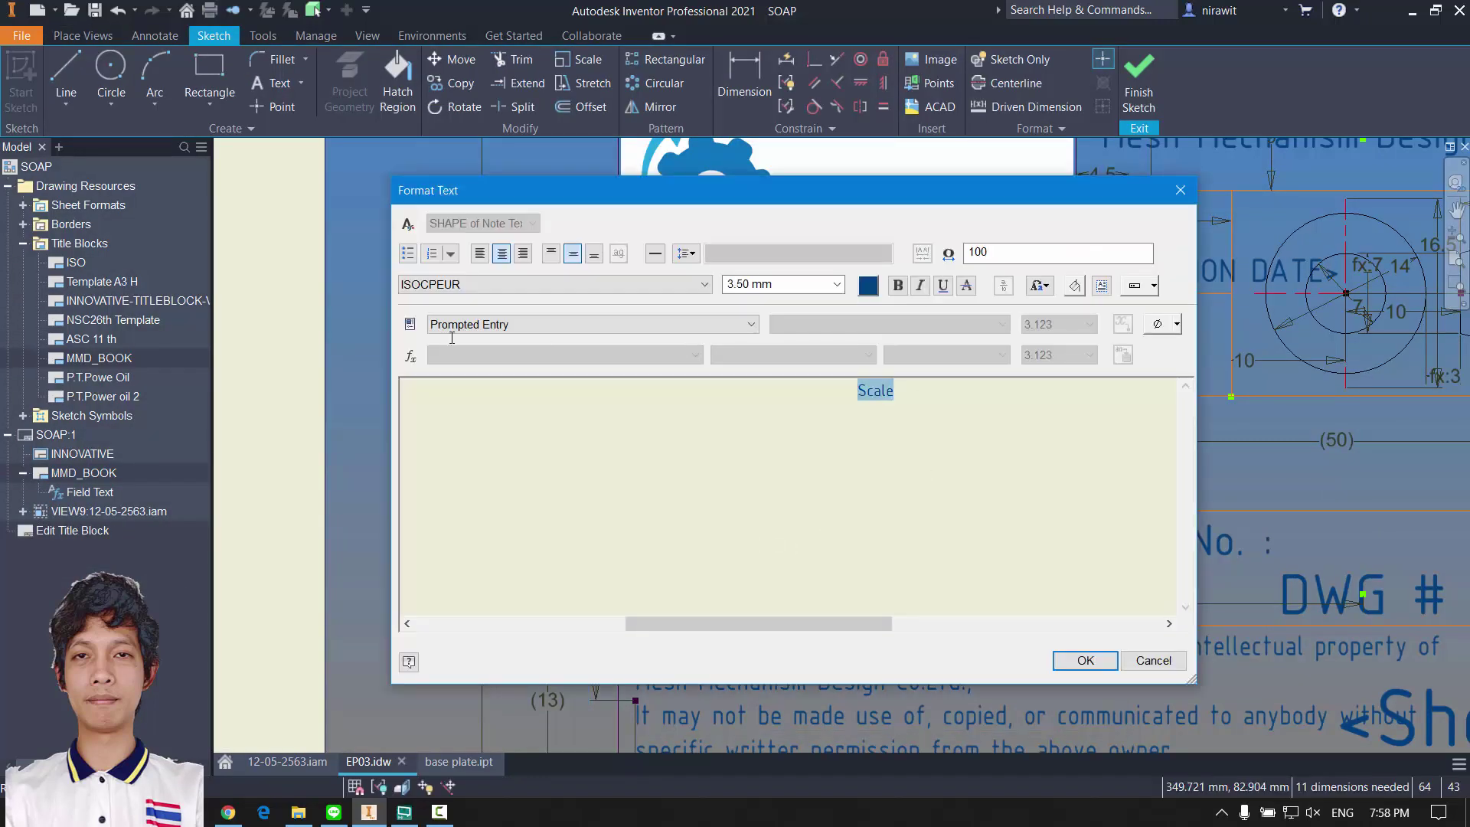
click(1068, 658)
click(1138, 84)
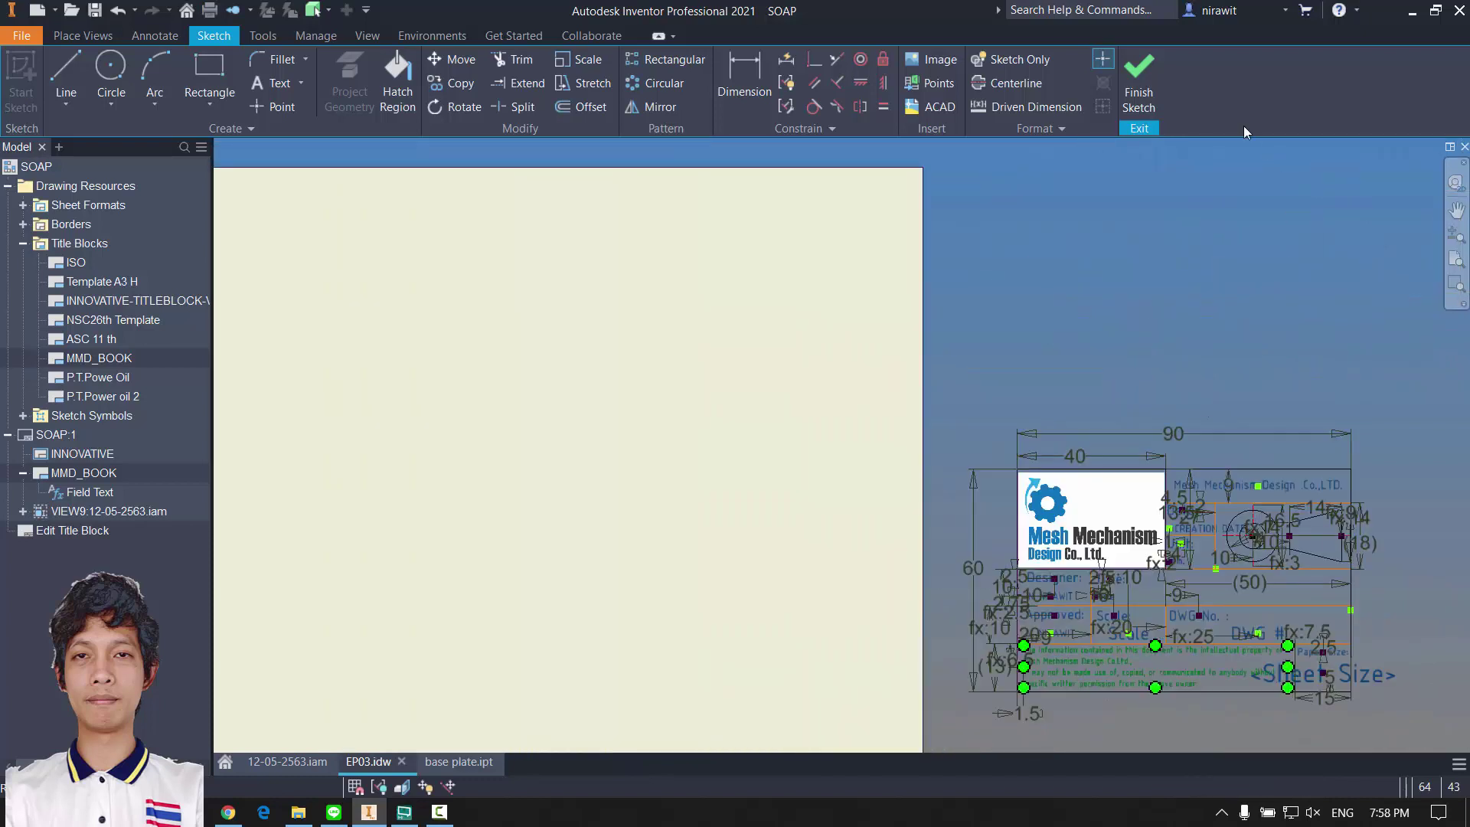
click(637, 428)
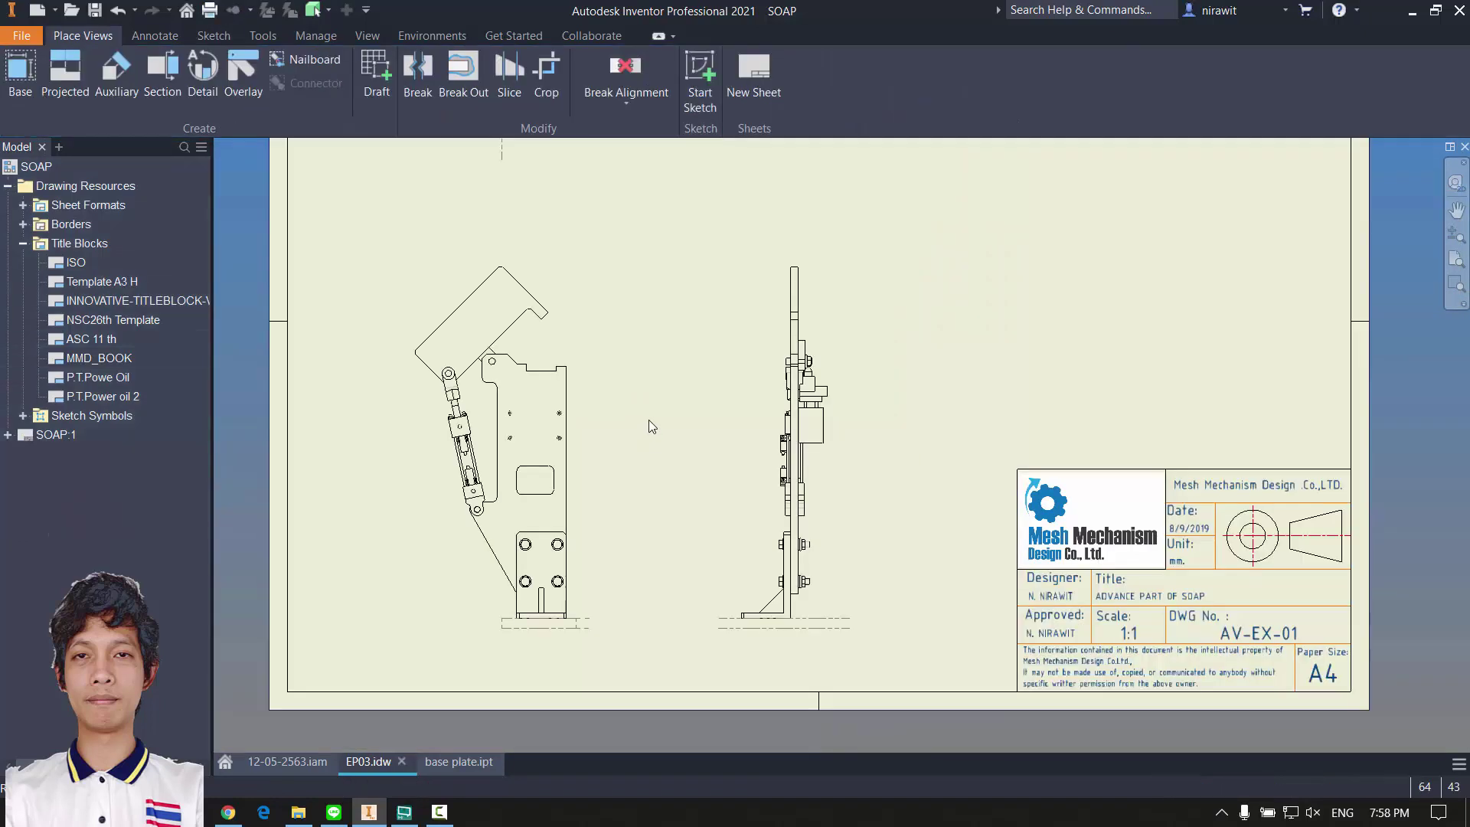
Step: Set the Scale property field of the MMD_BOOK title block to 1:7.5
click(7, 435)
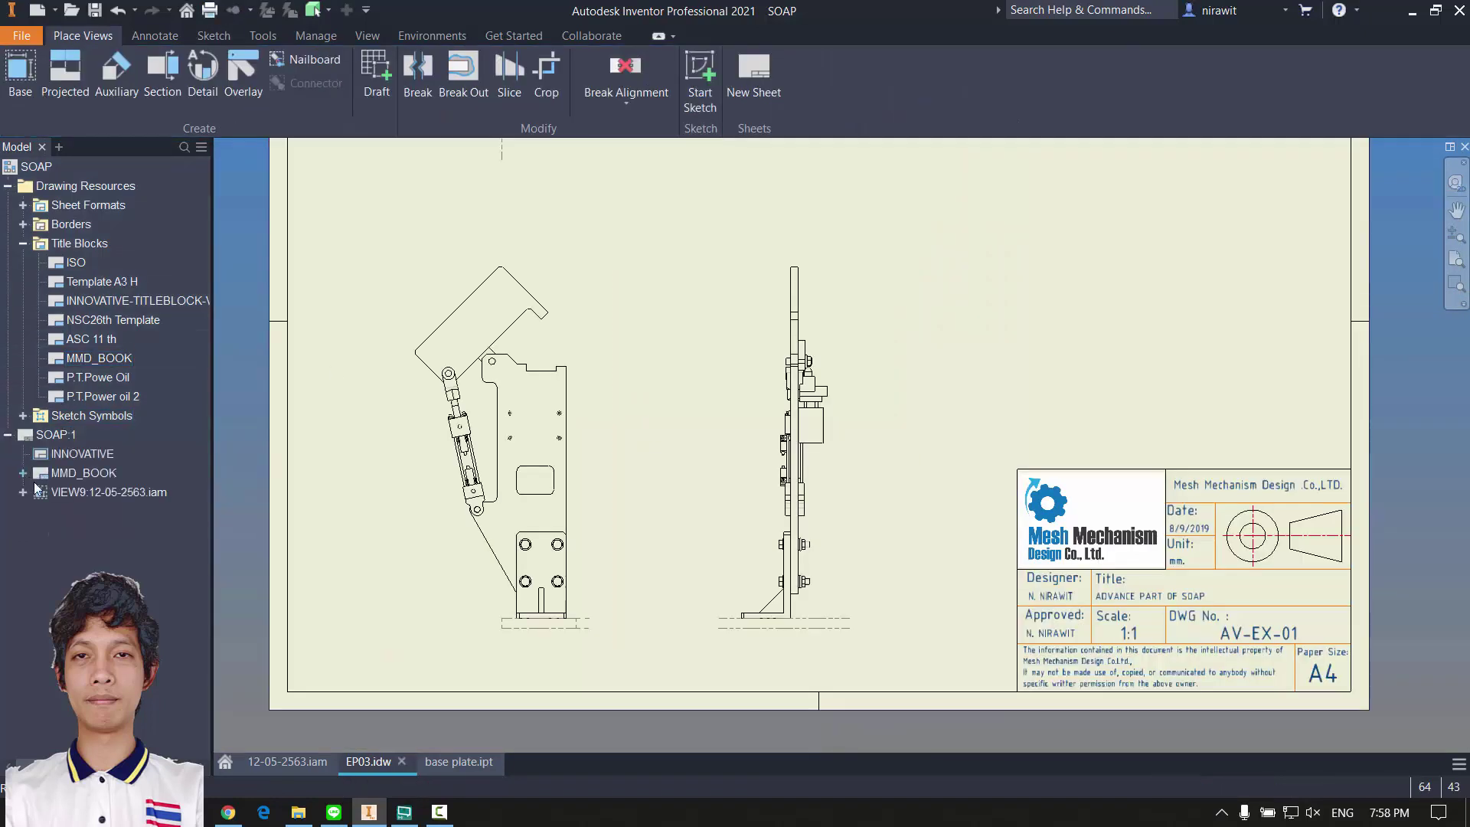
click(23, 473)
double_click(90, 493)
click(834, 418)
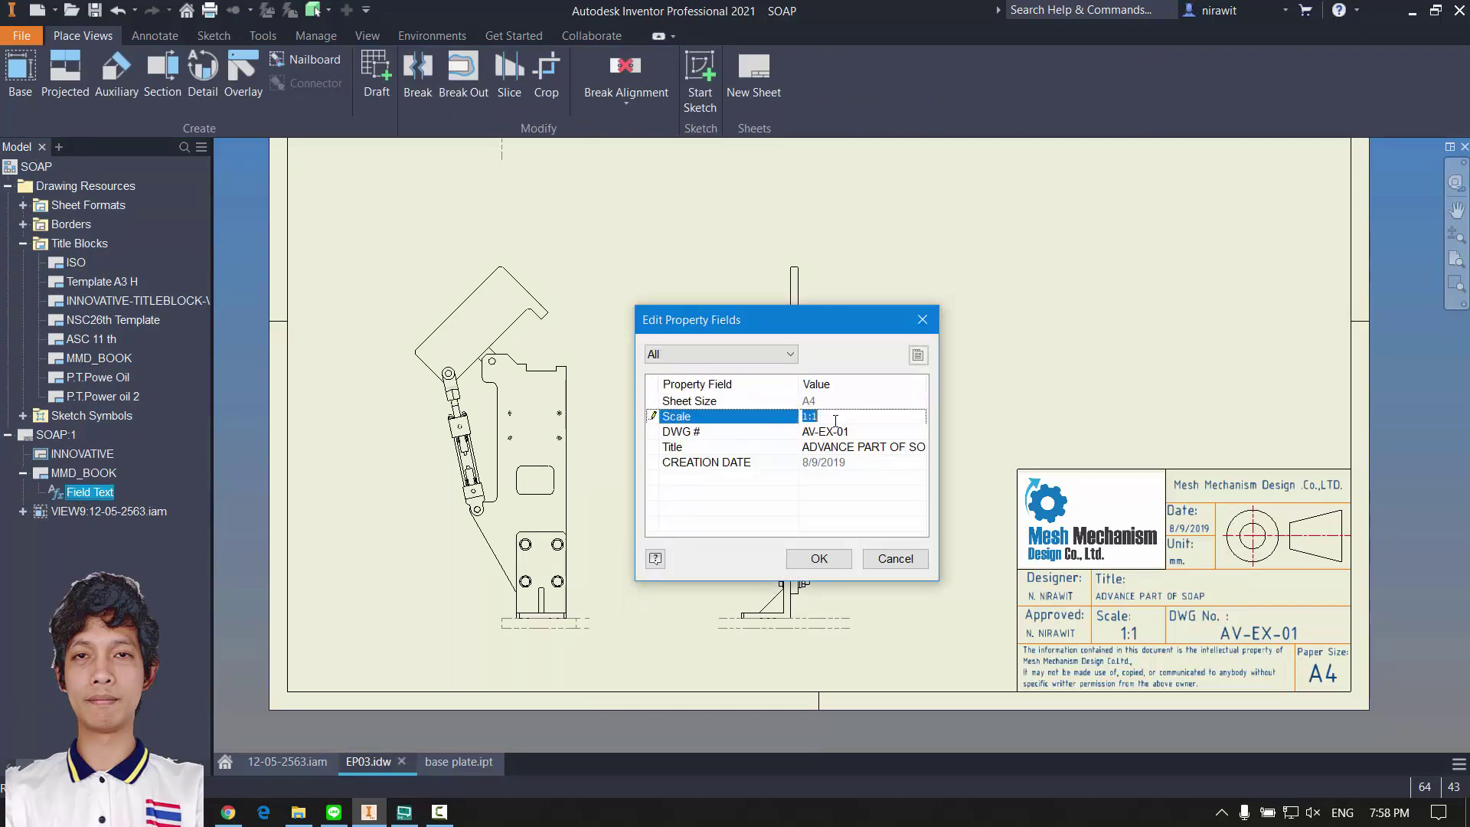
click(831, 402)
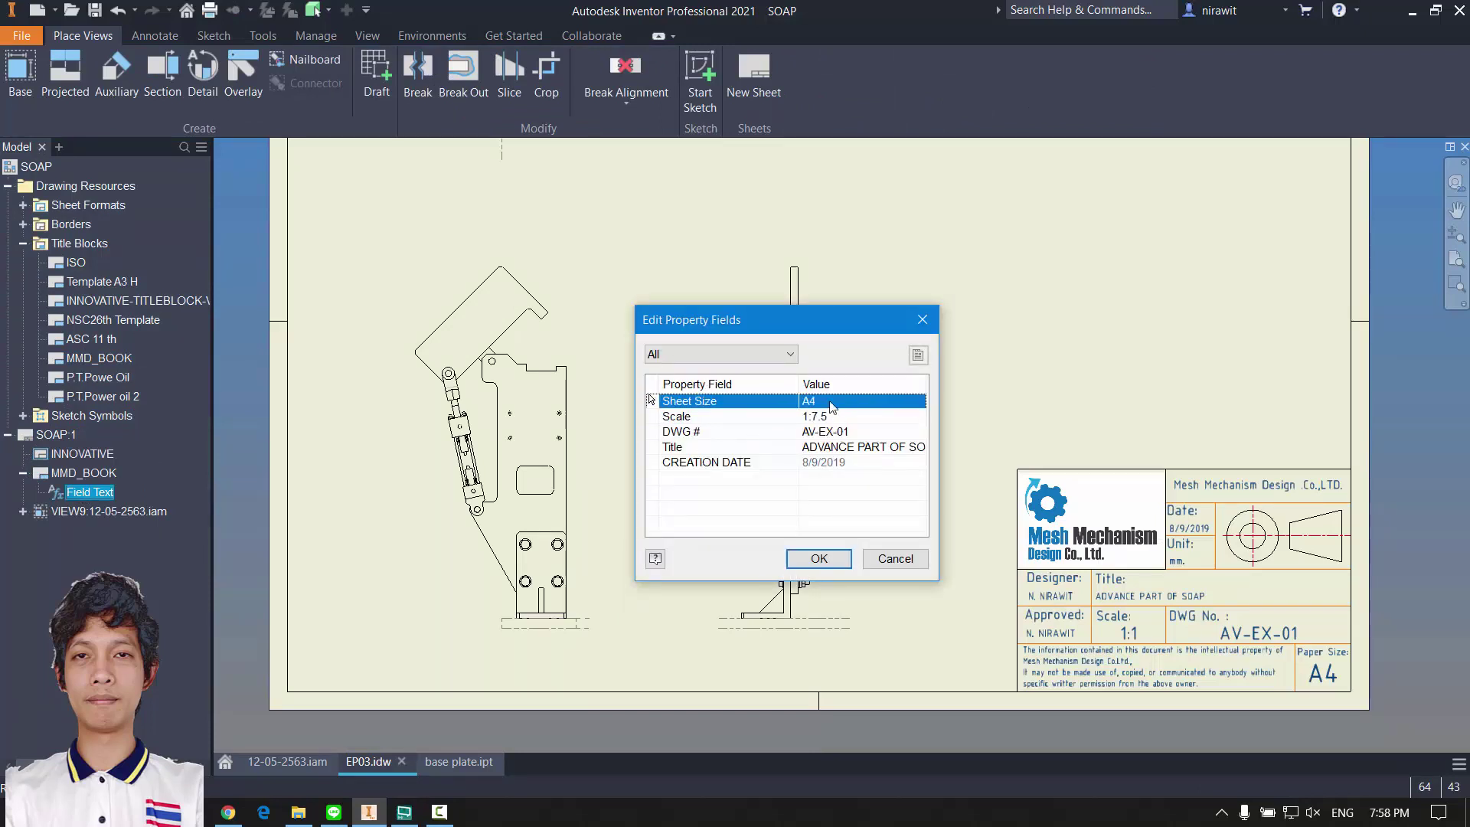
click(832, 565)
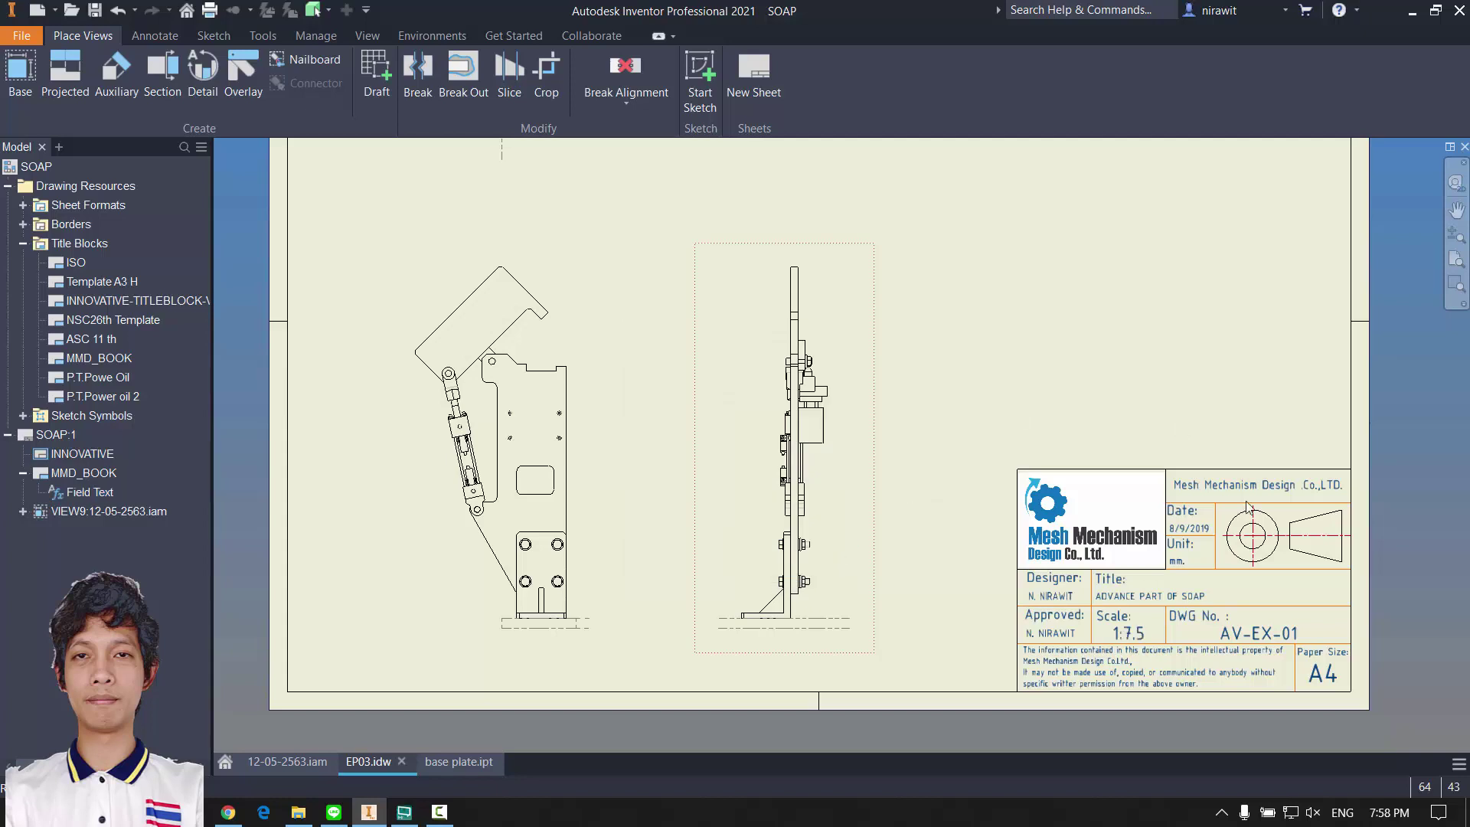
middle_drag(746, 534, 837, 691)
scroll(837, 690, down, 4)
scroll(816, 504, up, 5)
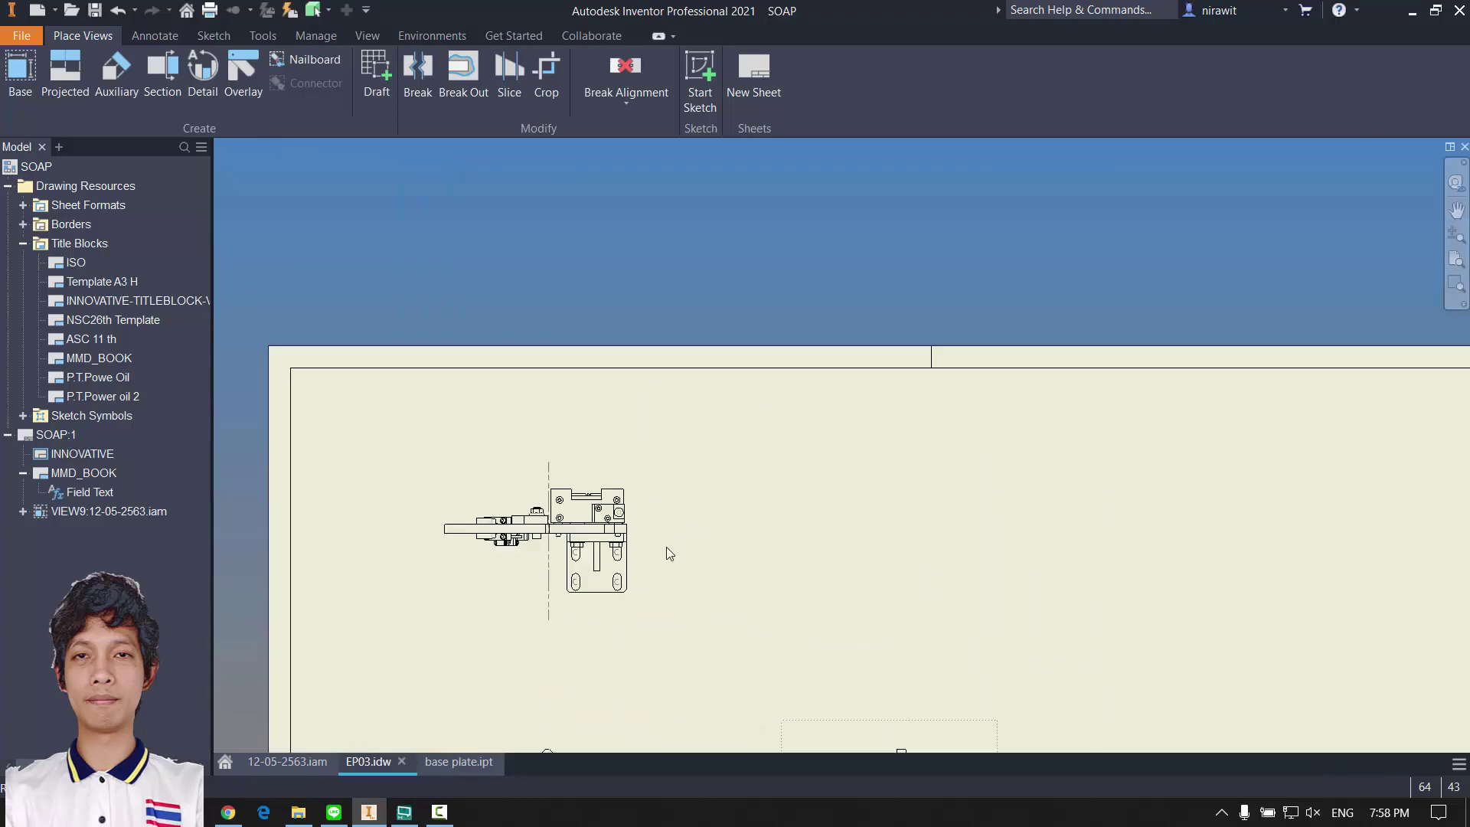
Step: Create an isometric projected view from the base view on the upper part of the sheet
scroll(995, 367, down, 5)
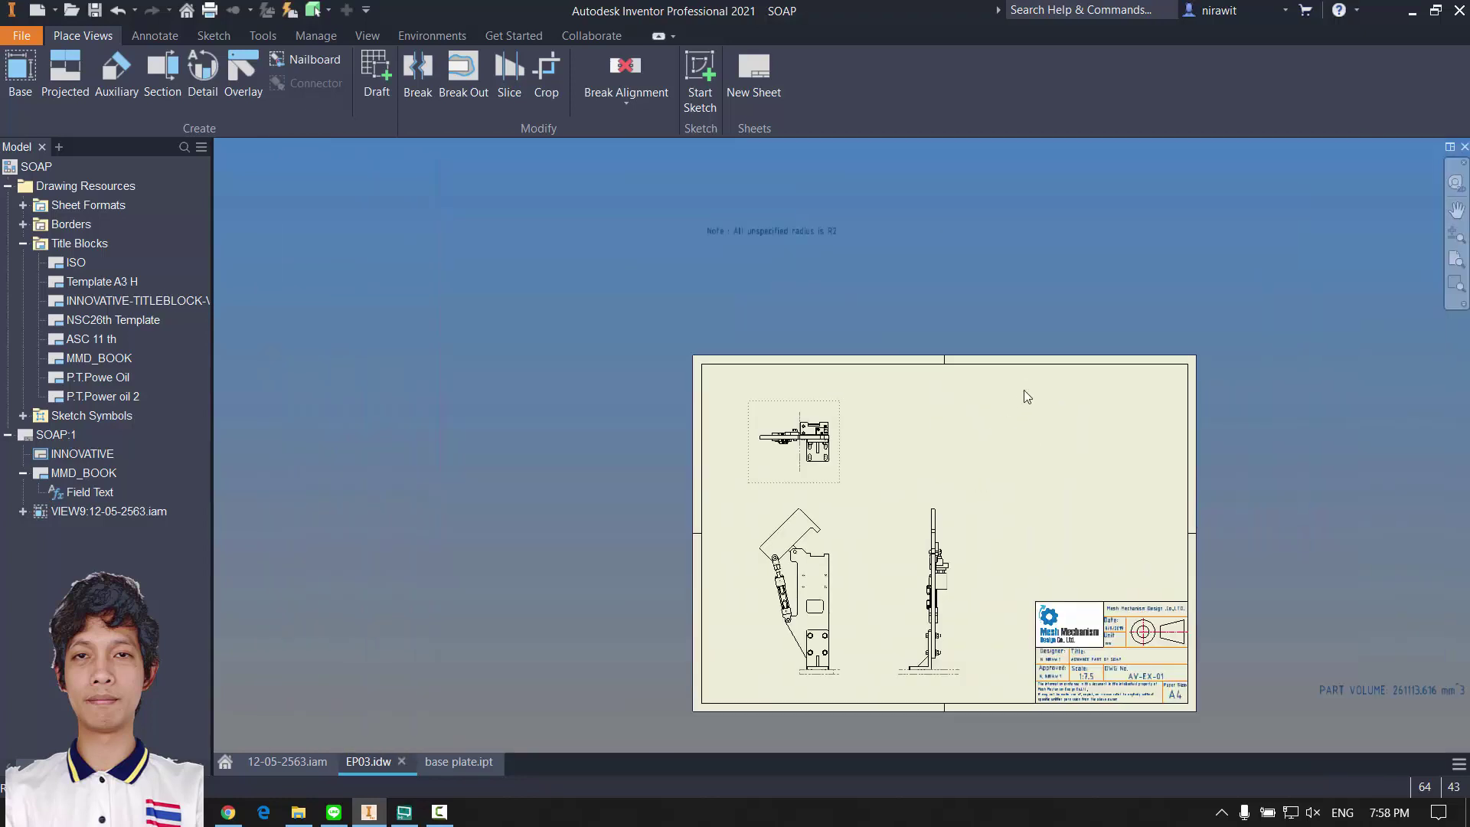
click(84, 90)
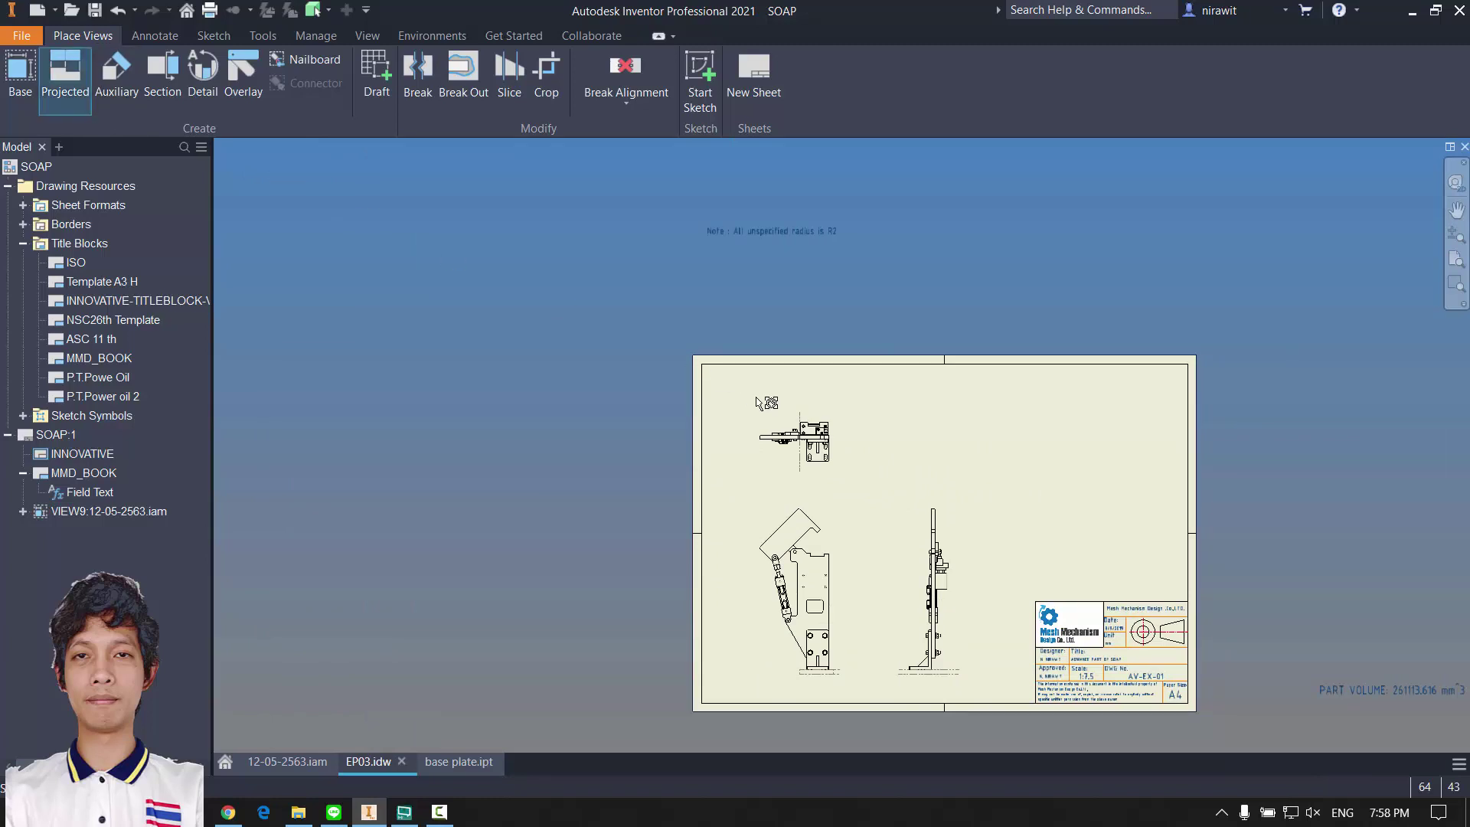
click(827, 598)
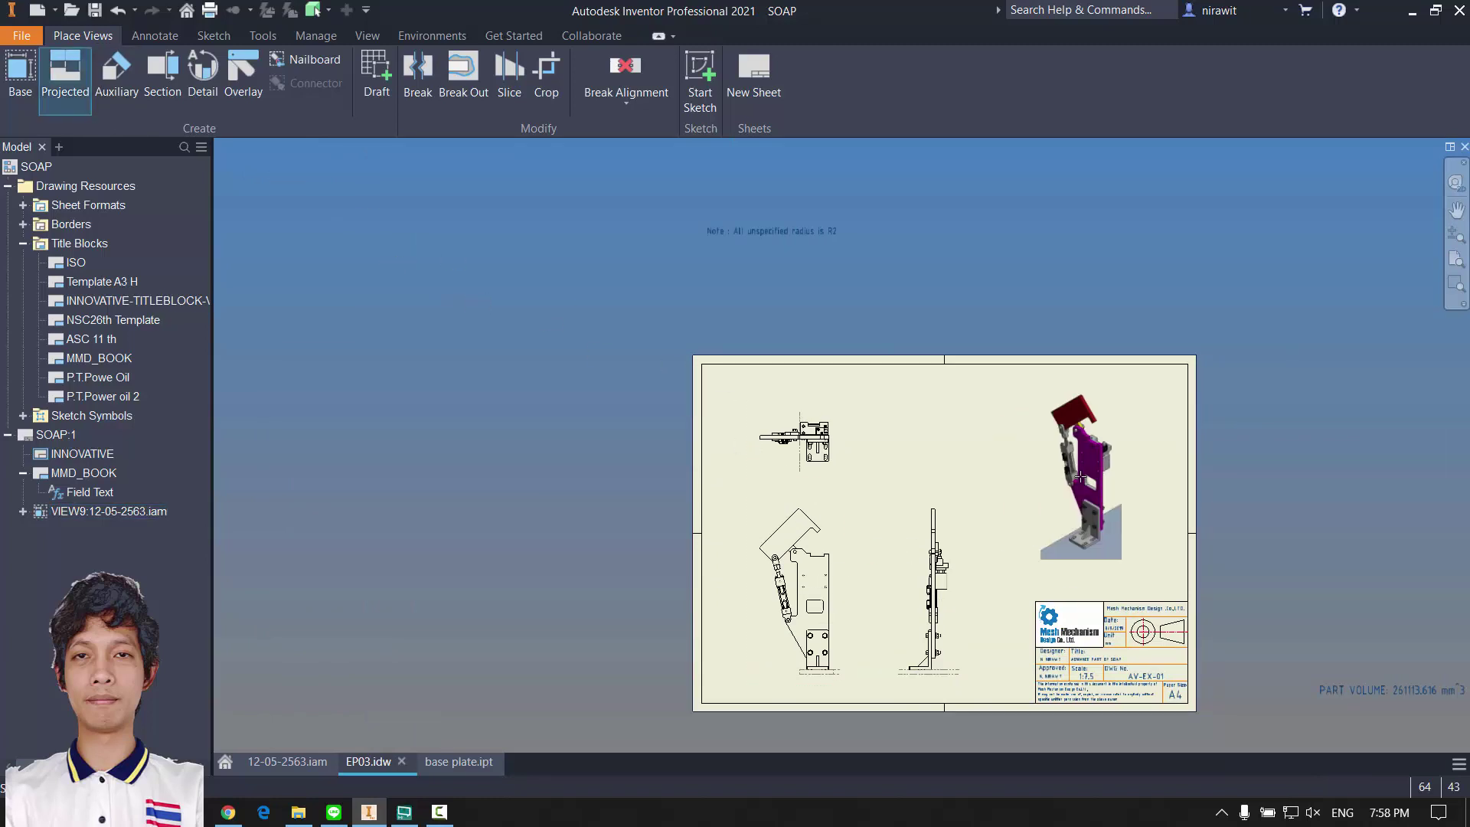
scroll(1079, 476, up, 5)
scroll(1049, 490, down, 3)
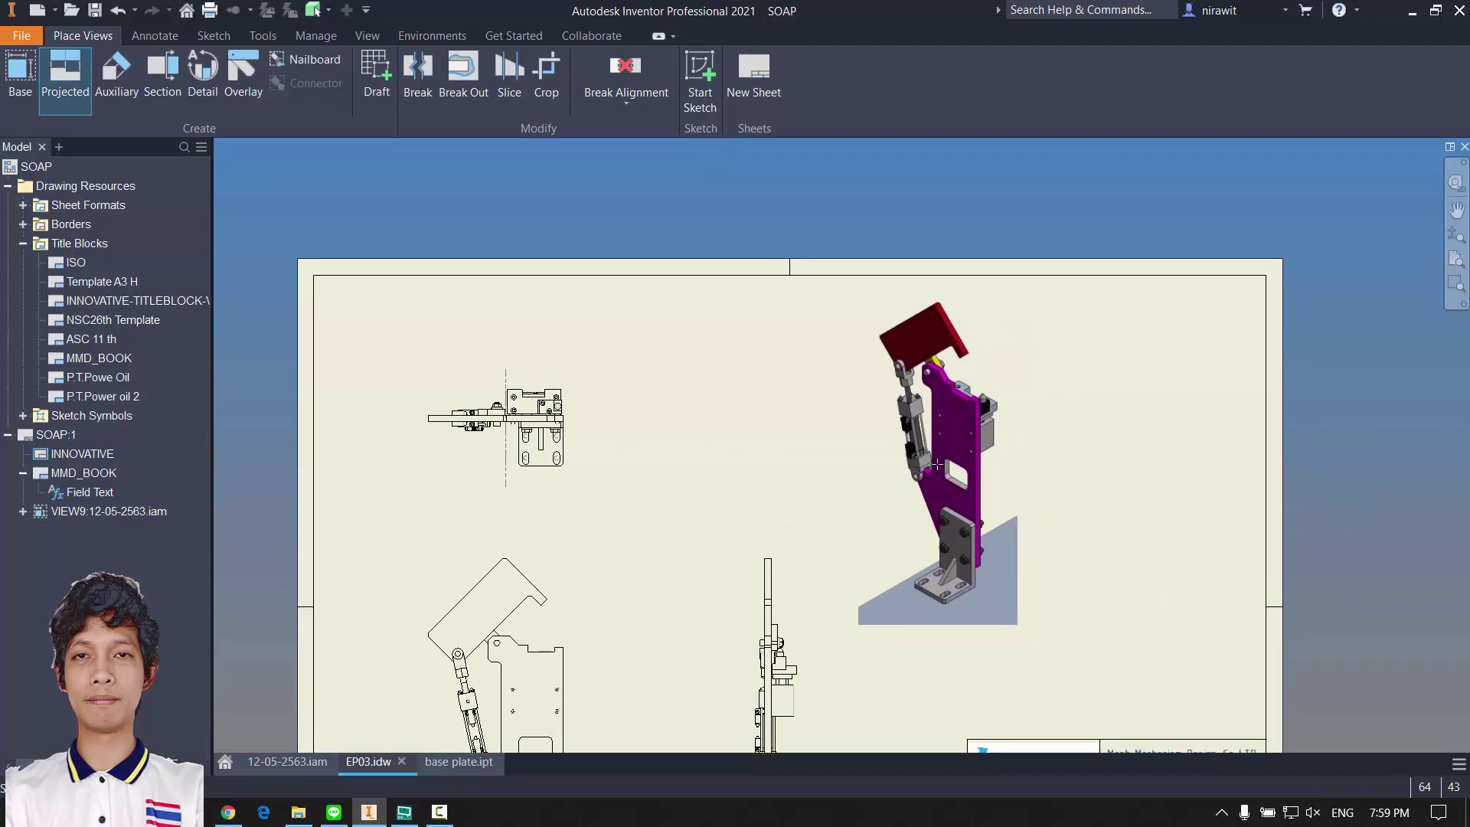
click(936, 464)
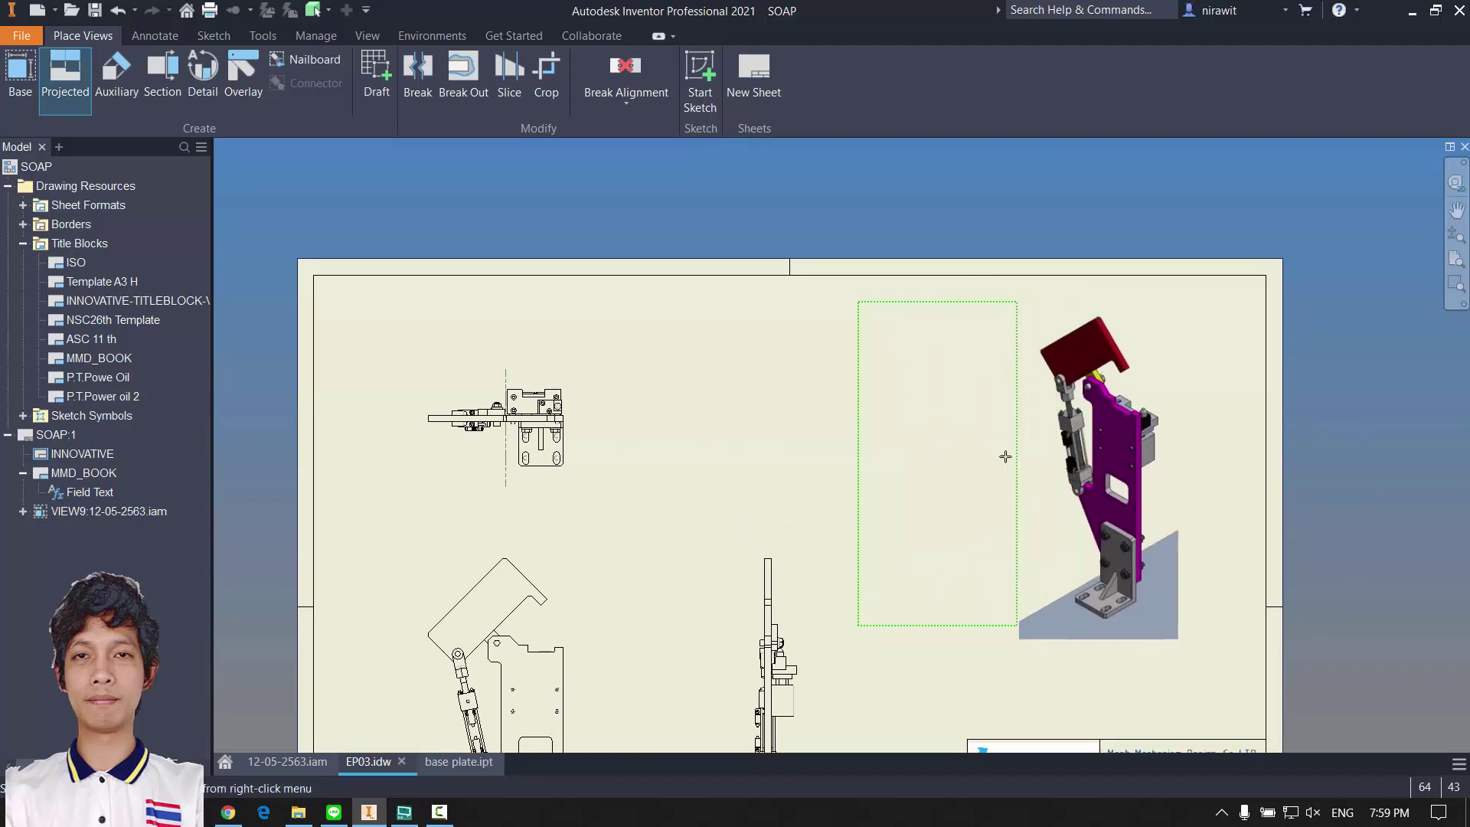
right_click(907, 429)
click(971, 428)
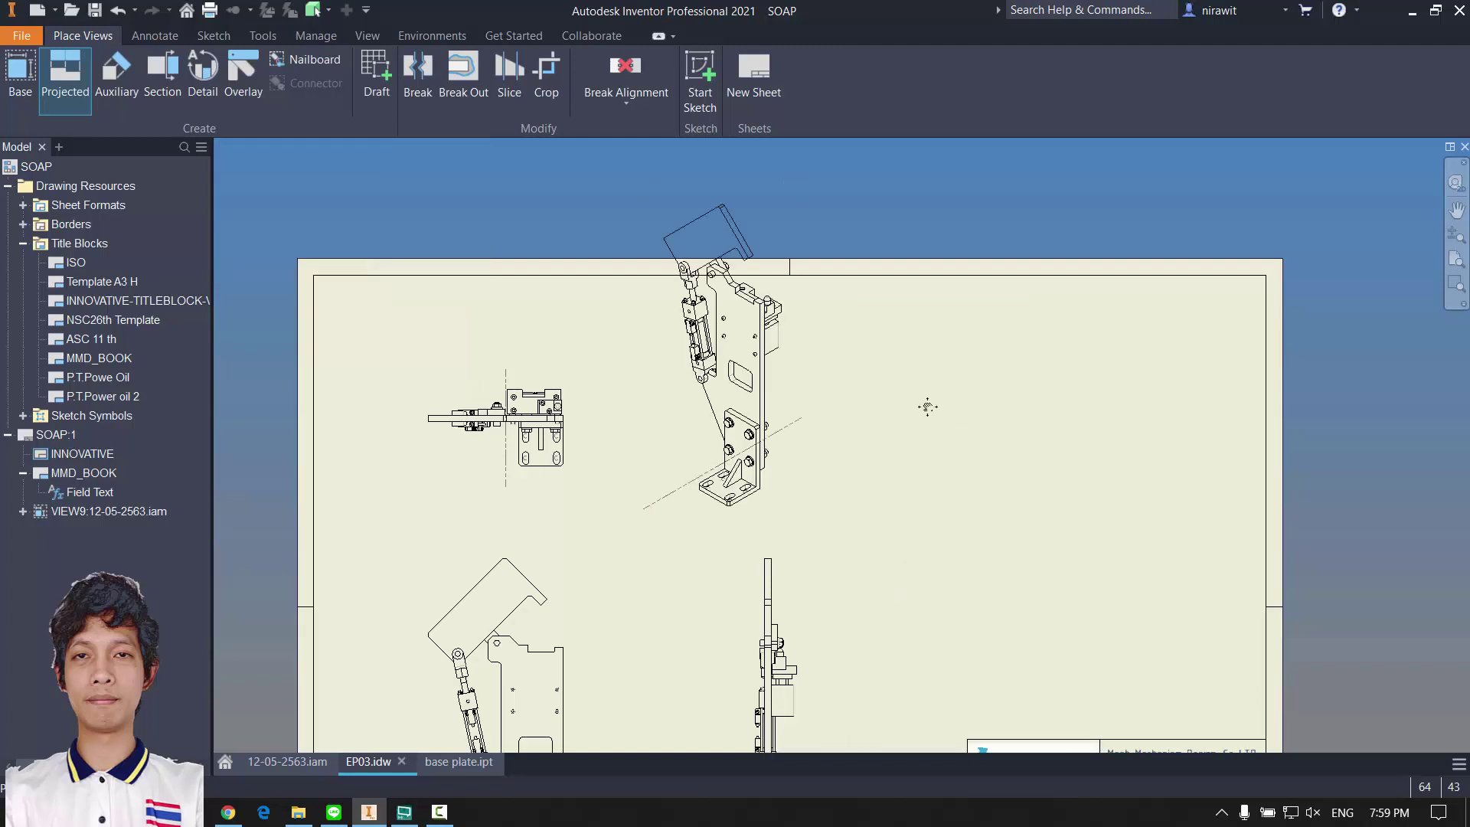
key(Home)
Step: Create a second isometric projected view showing the assembly from its opposite side, on the right of the sheet
click(62, 80)
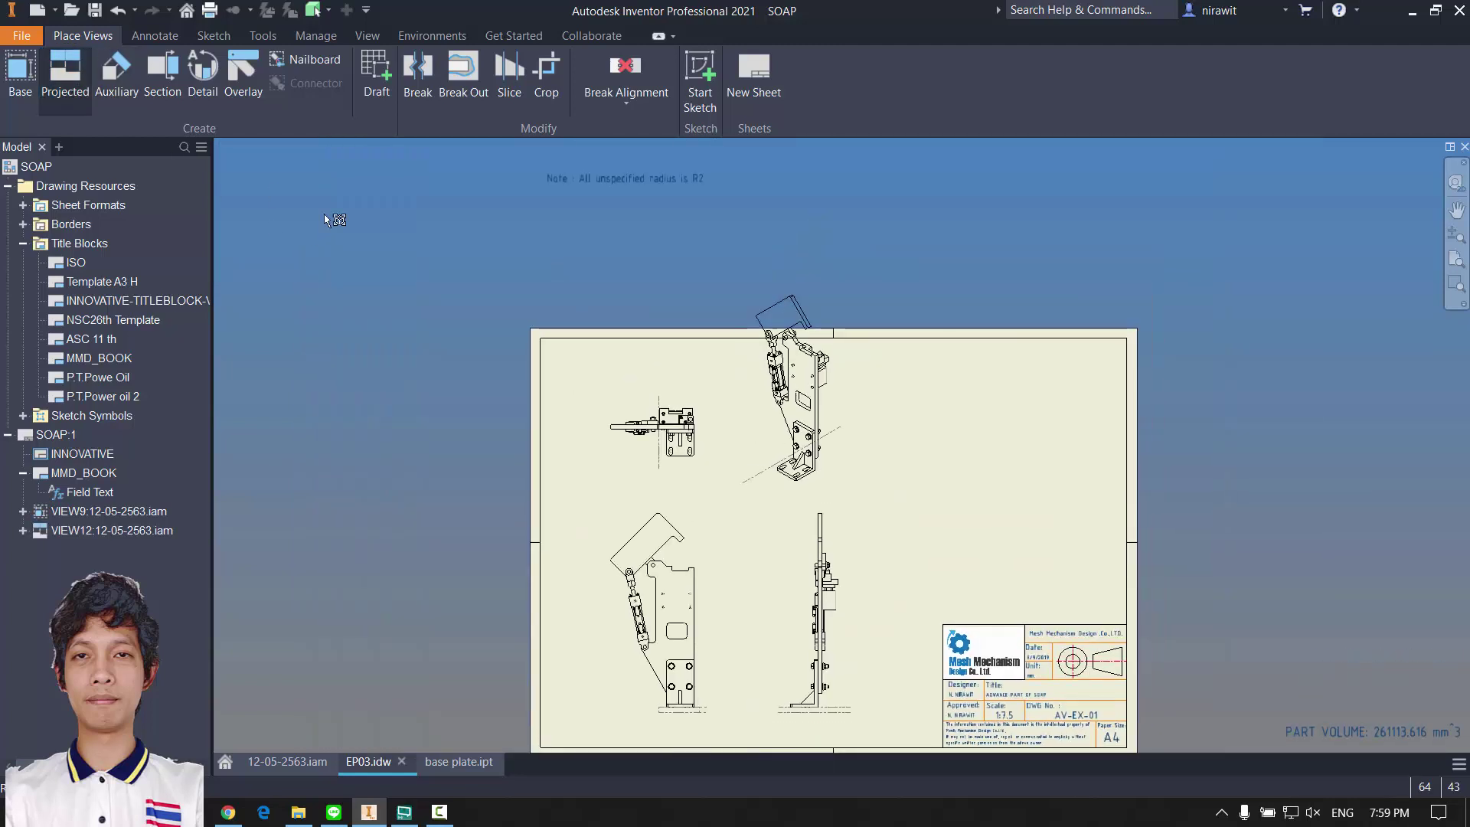
scroll(1018, 461, down, 5)
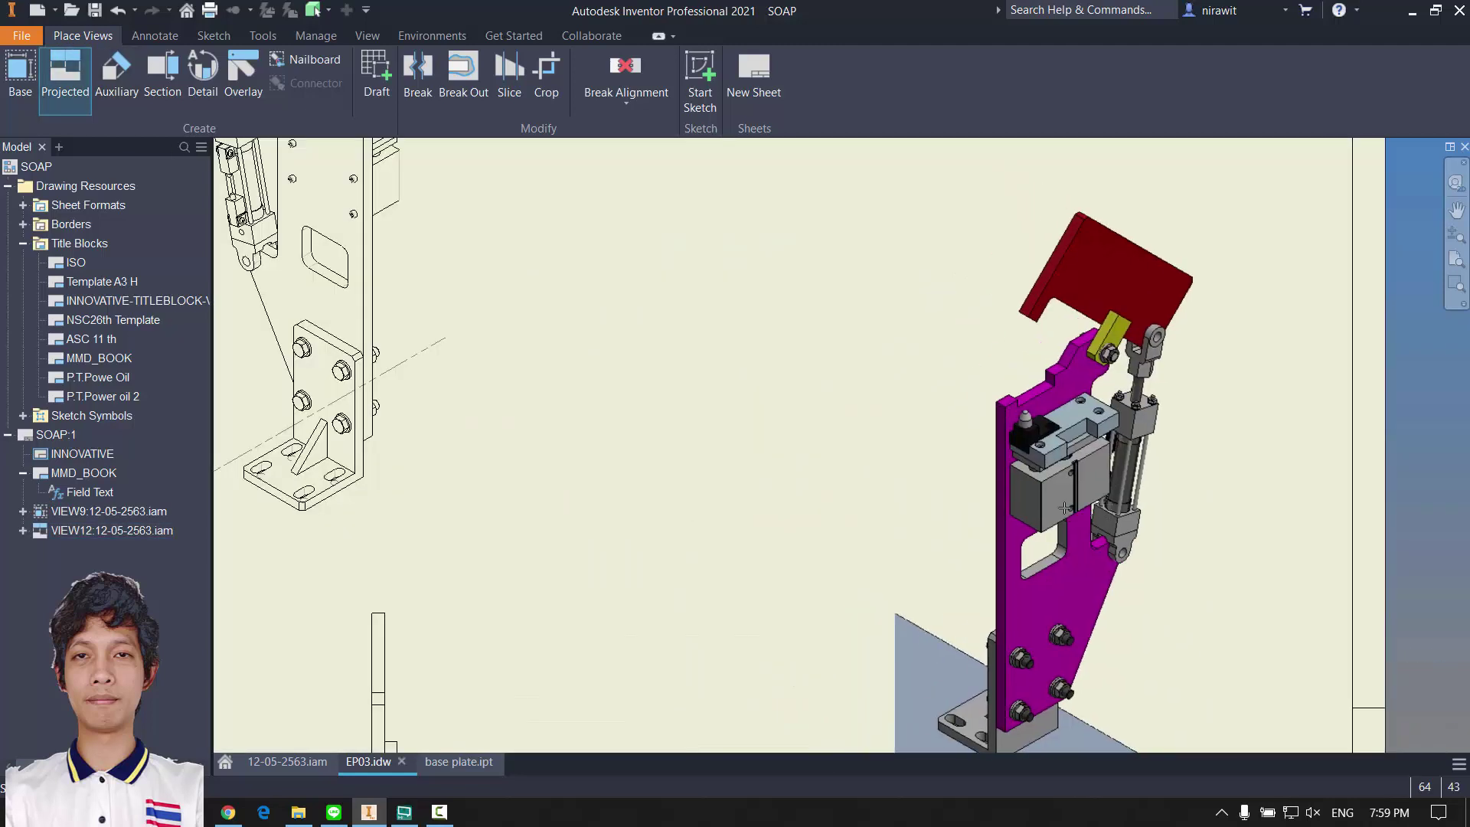
scroll(1058, 491, up, 2)
middle_drag(1058, 489, 877, 391)
click(877, 391)
right_click(763, 319)
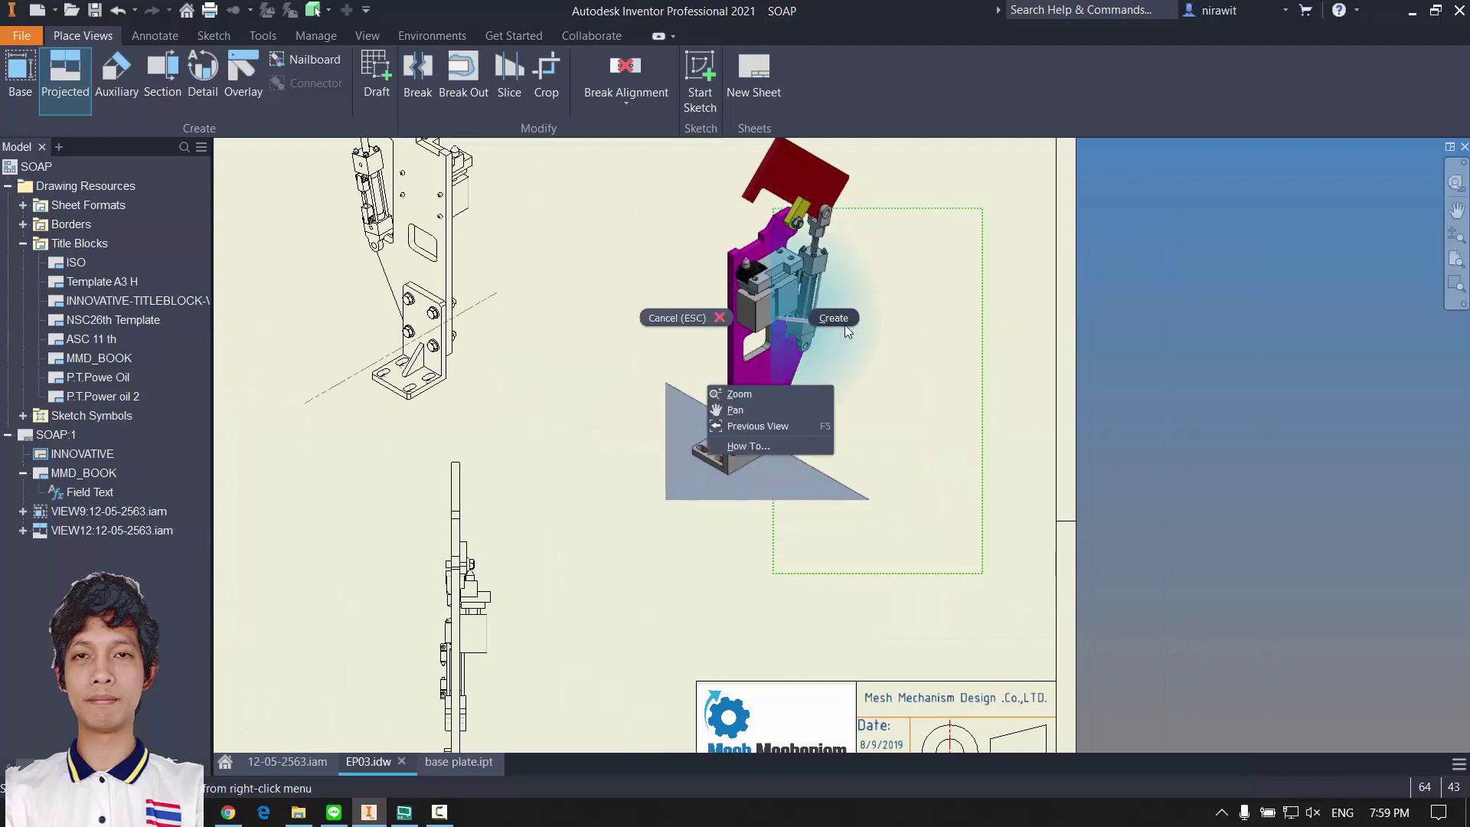
click(844, 325)
scroll(789, 502, down, 4)
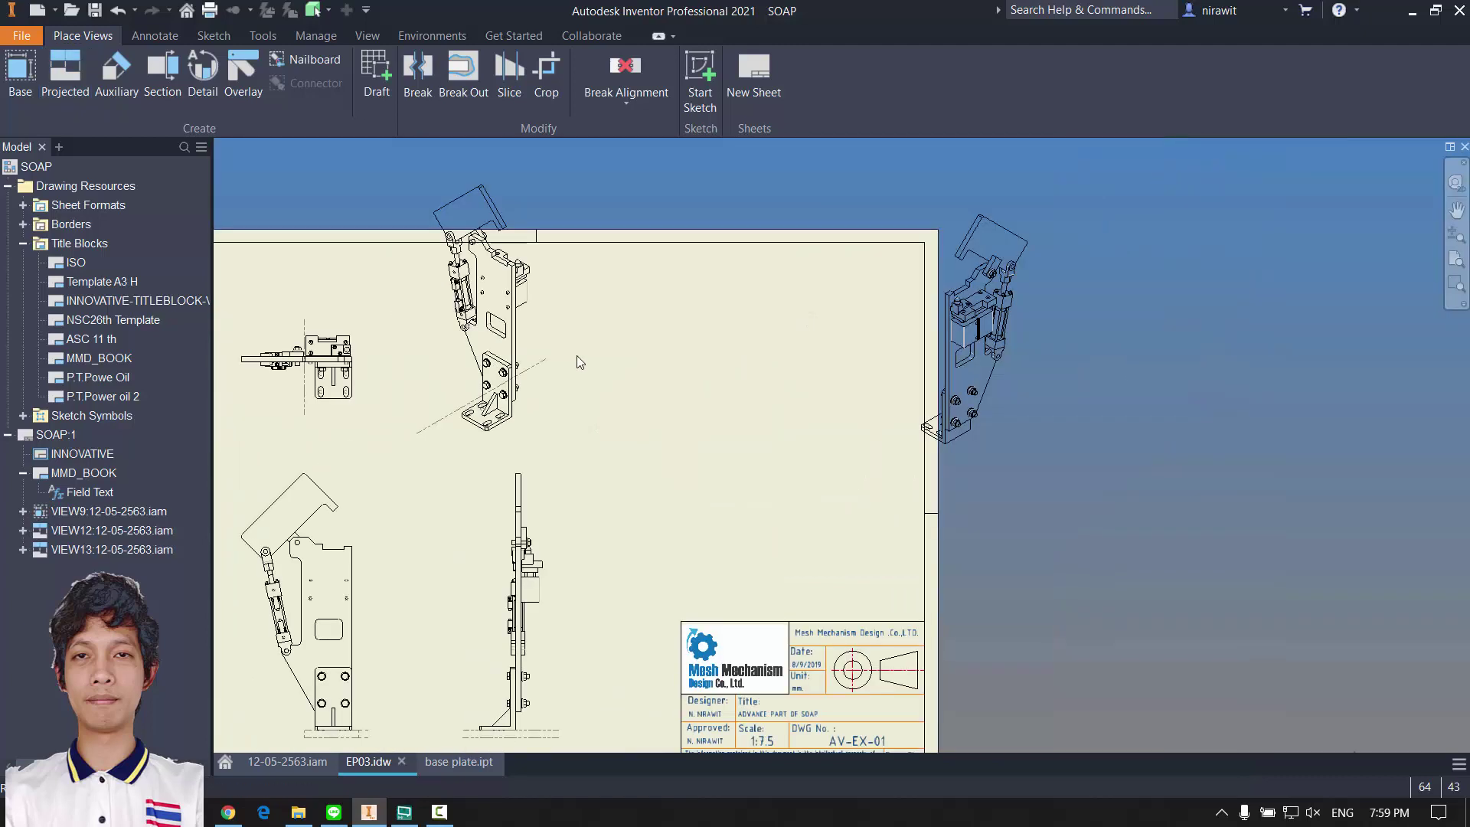
Step: Arrange the two isometric views side by side in the upper-right area of the sheet, above the title block
drag(1039, 375, 868, 507)
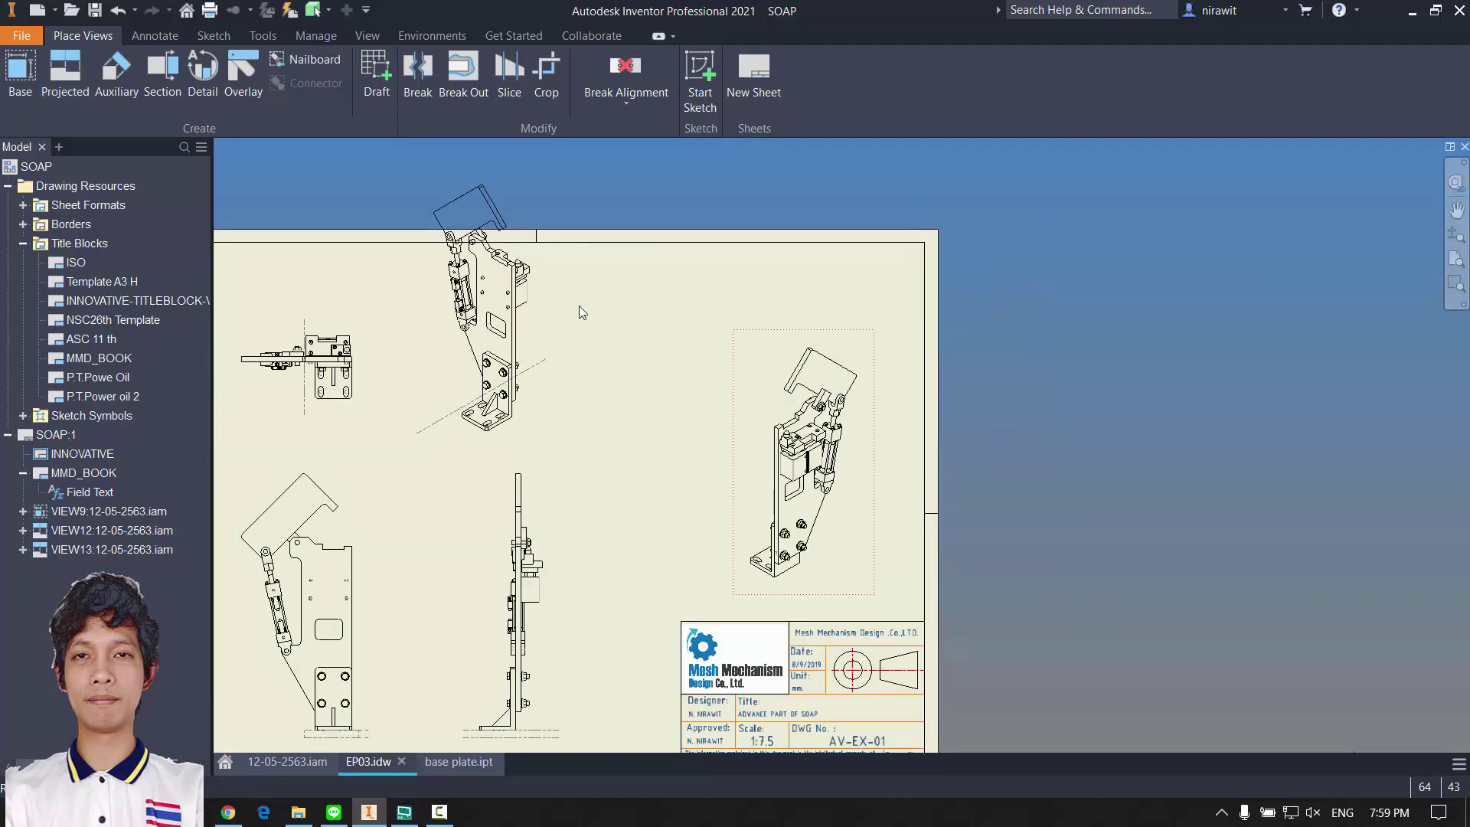
drag(565, 332, 754, 417)
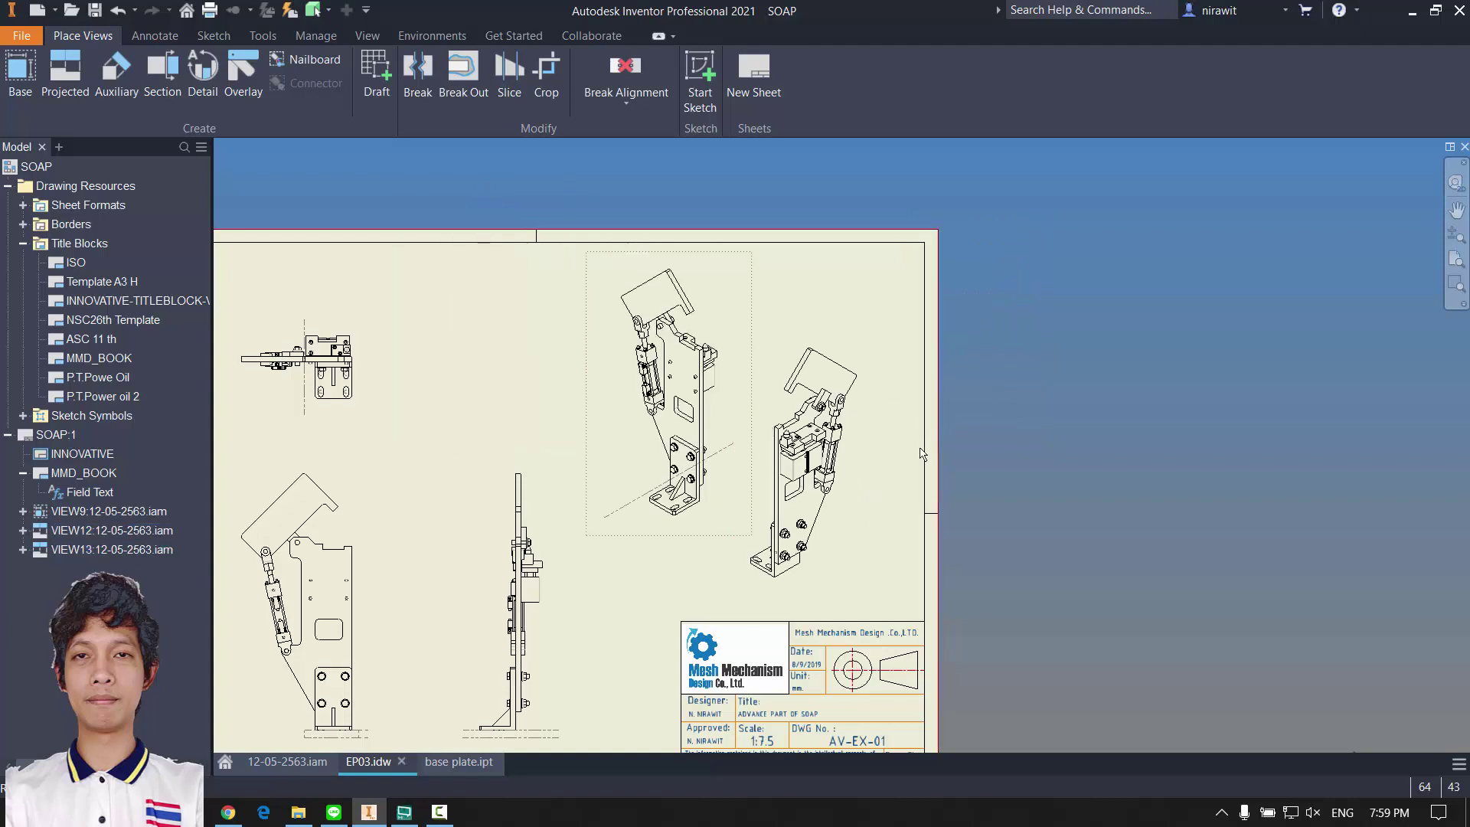
drag(873, 462, 905, 402)
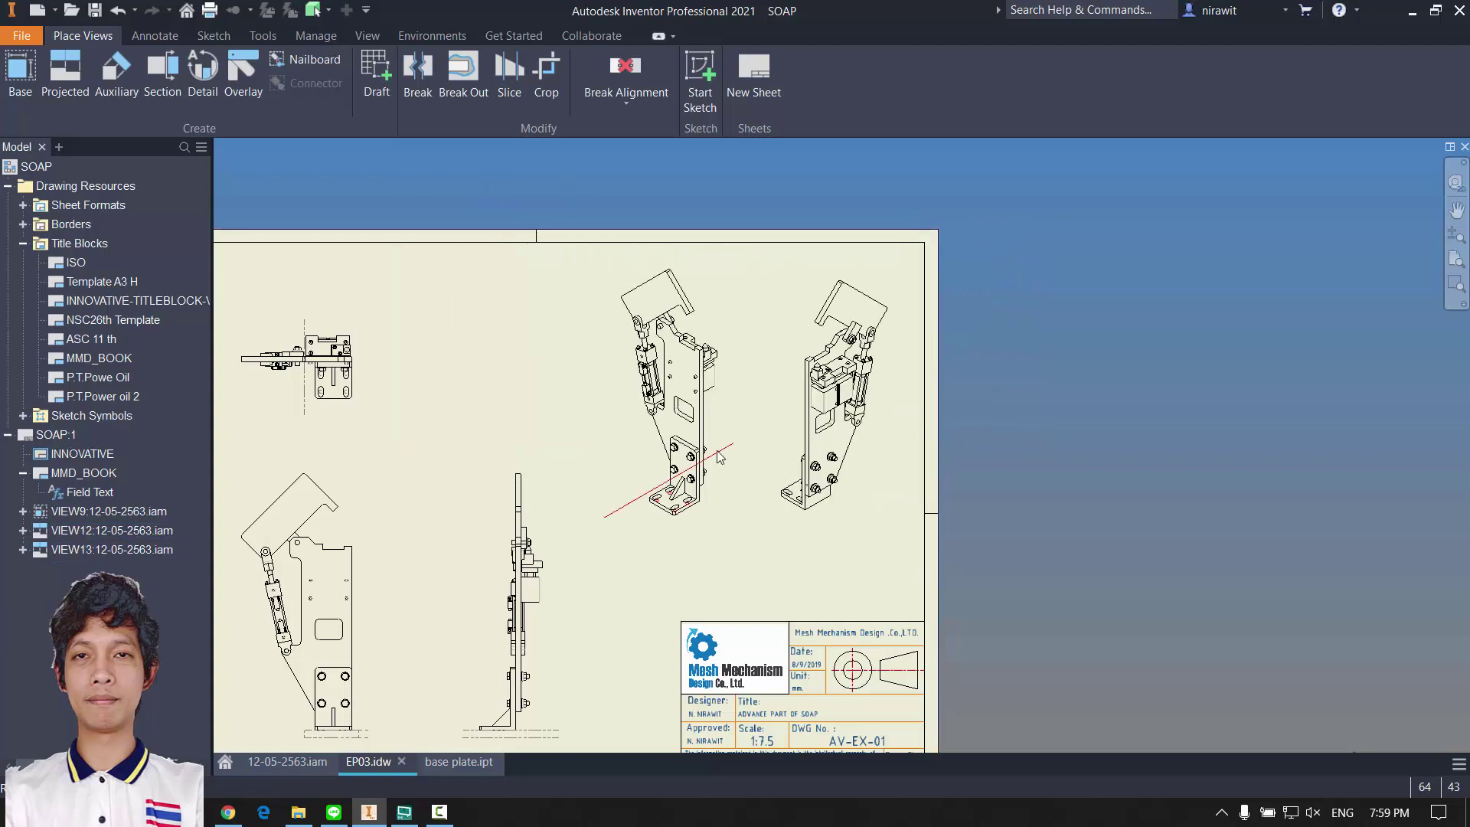
click(754, 418)
drag(753, 407, 753, 406)
Step: Shift the base view up and left, raise the top view slightly and move the side view closer to the base view
middle_drag(639, 478, 999, 414)
drag(973, 518, 958, 518)
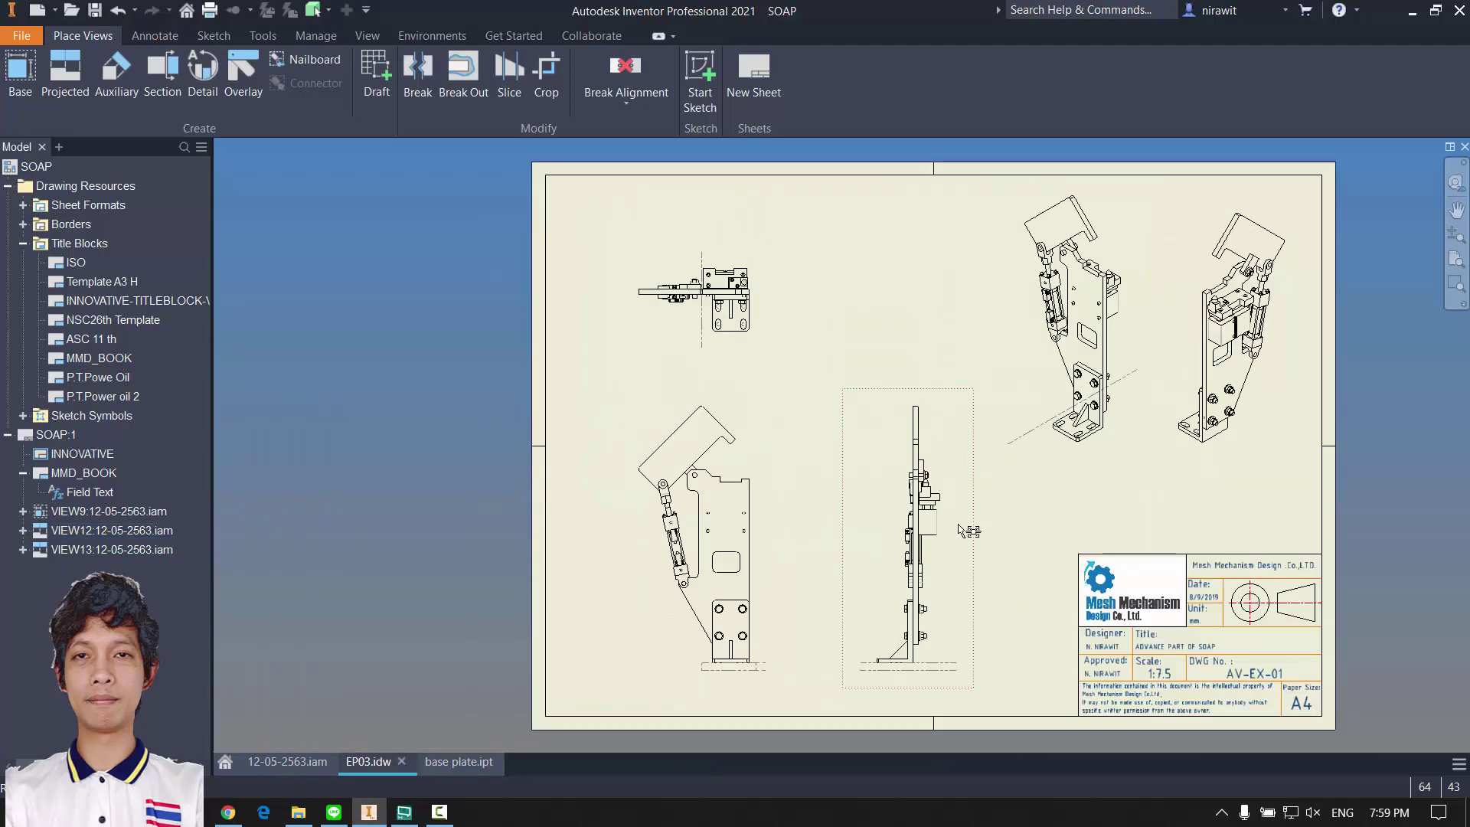
drag(676, 414, 656, 404)
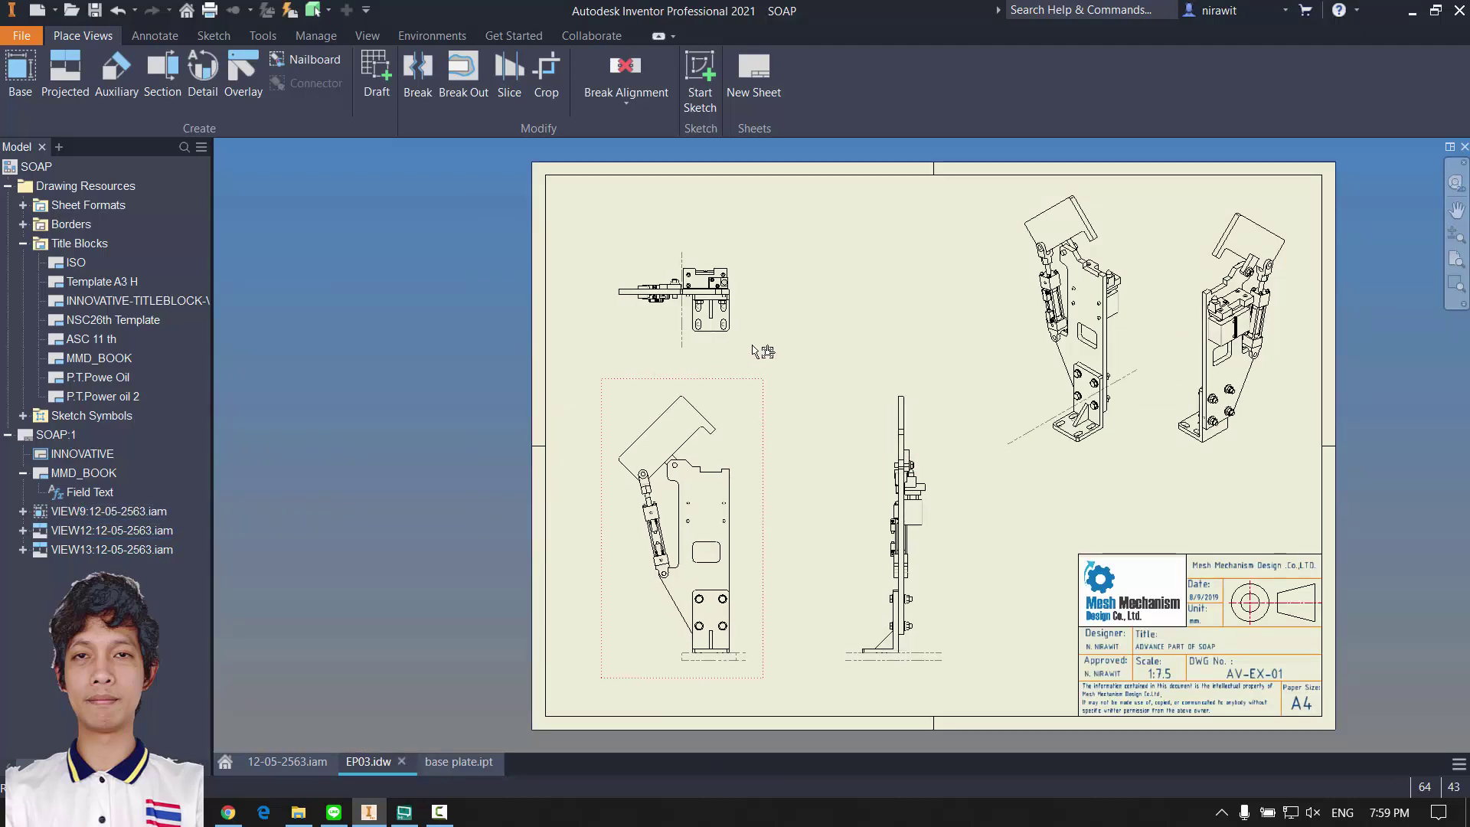
drag(739, 323, 739, 313)
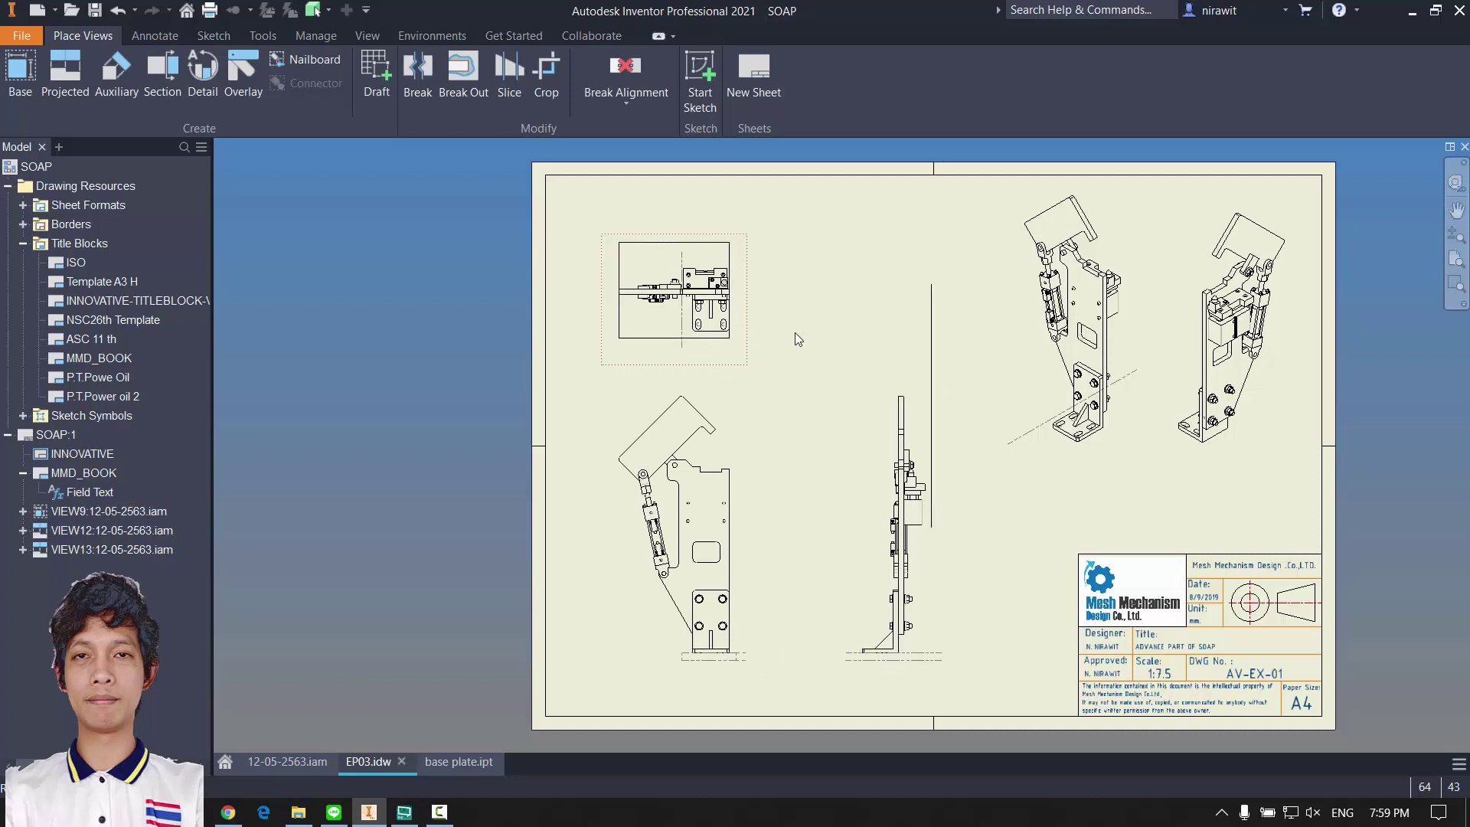
drag(972, 397, 955, 386)
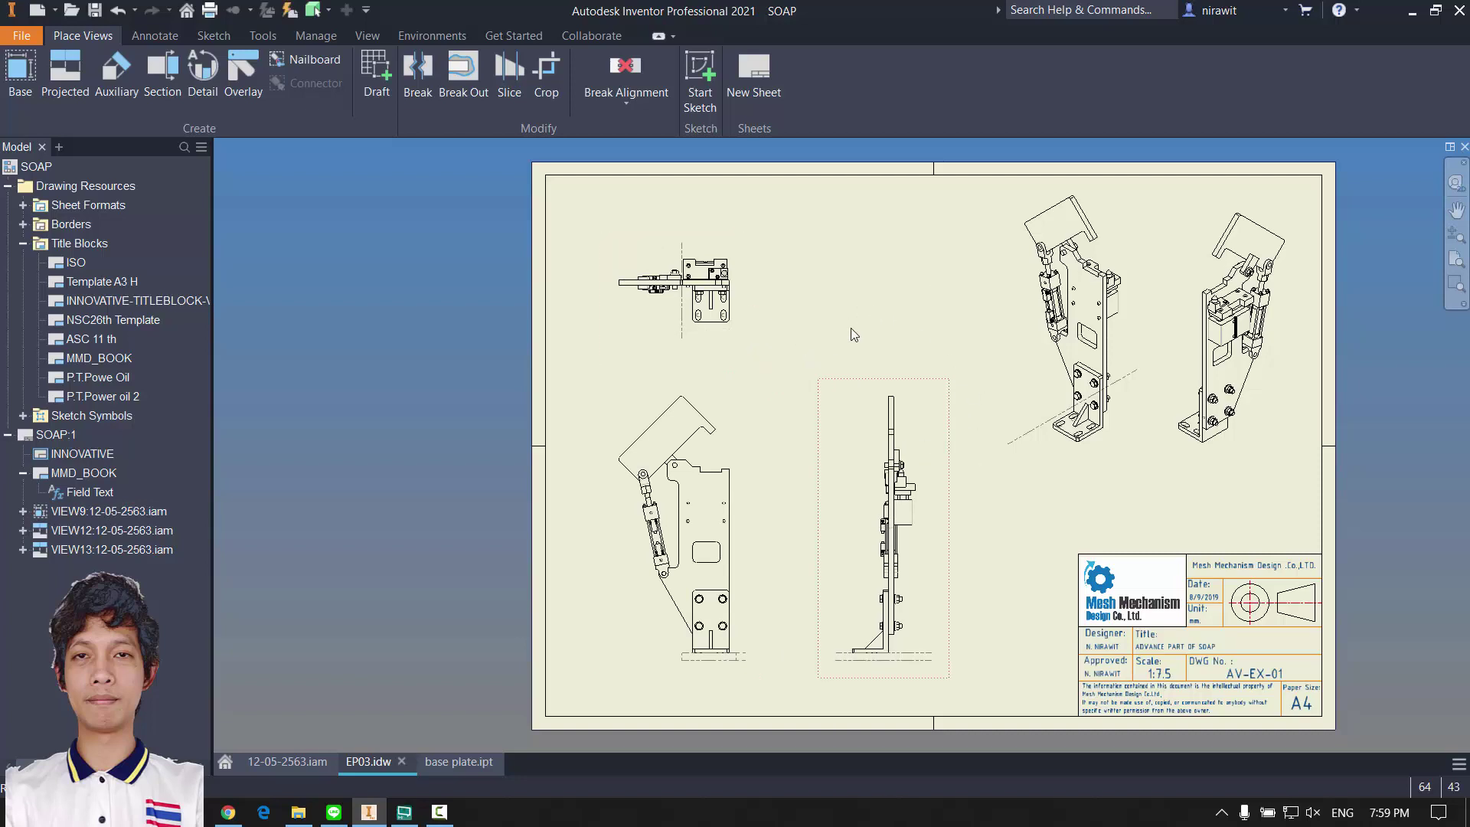
Step: Set both isometric views to the Shaded display style, keeping their scale at 1:7.5
scroll(903, 468, up, 5)
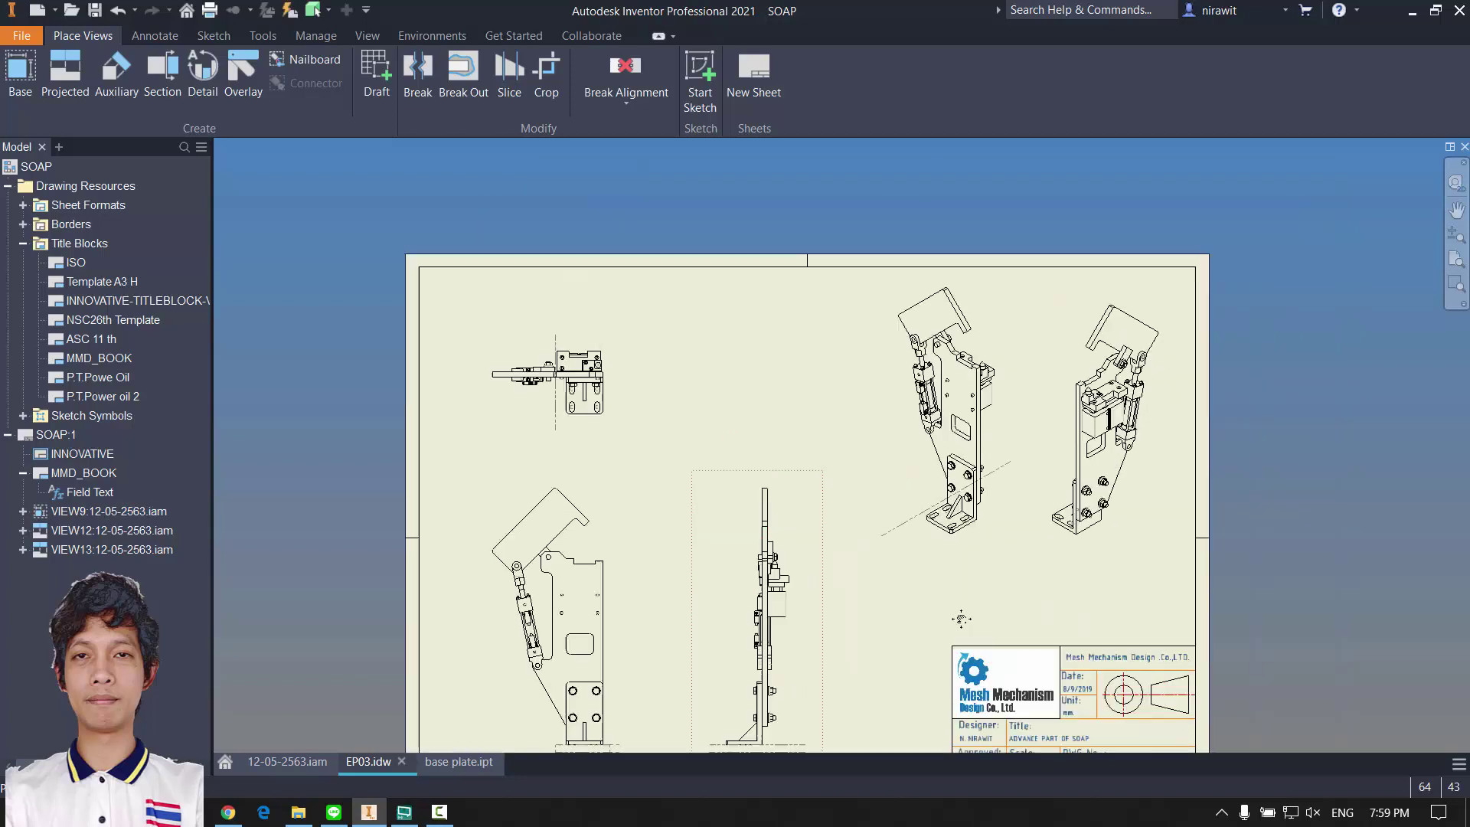
double_click(831, 287)
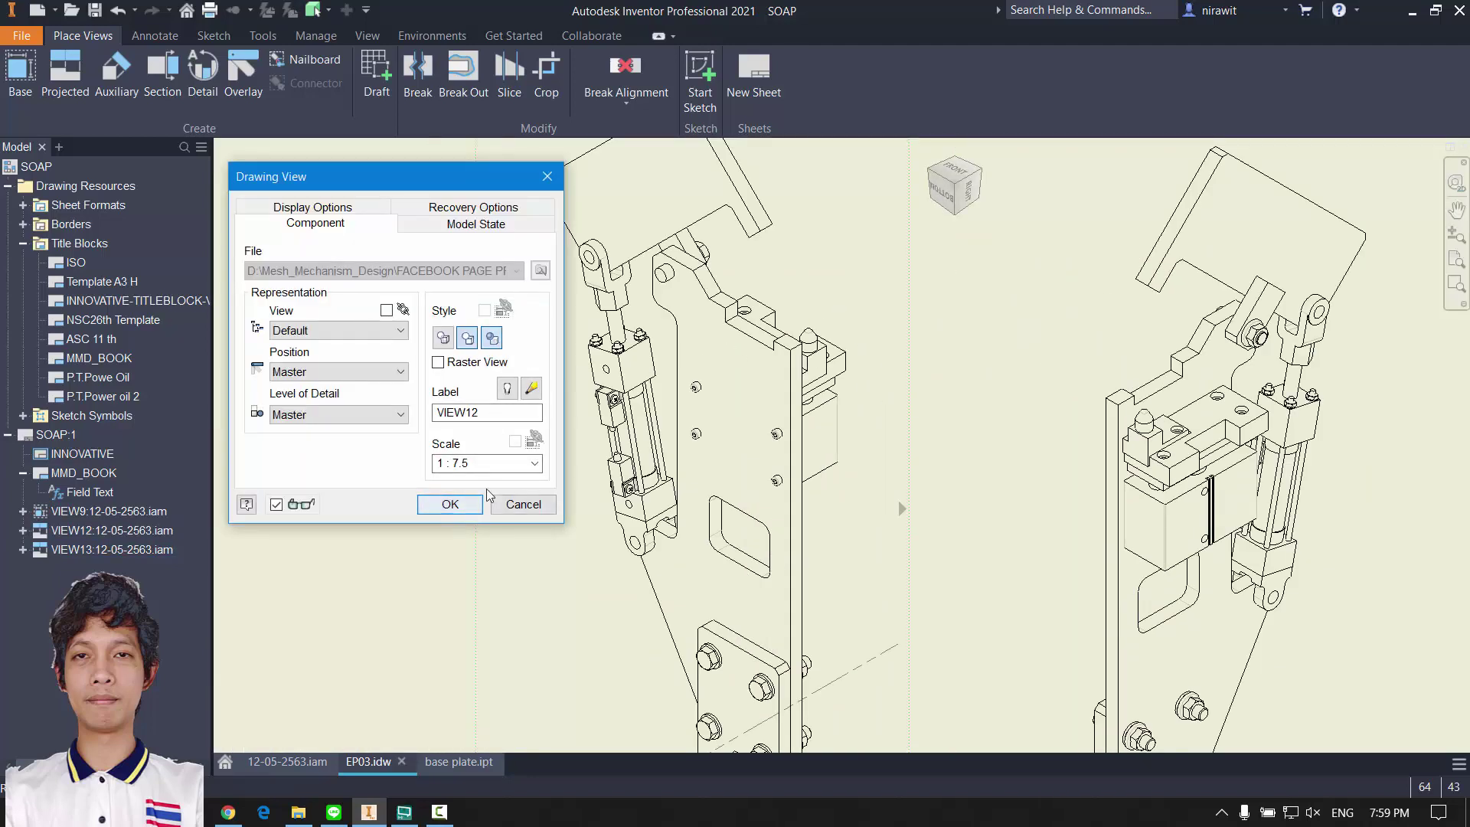
click(450, 504)
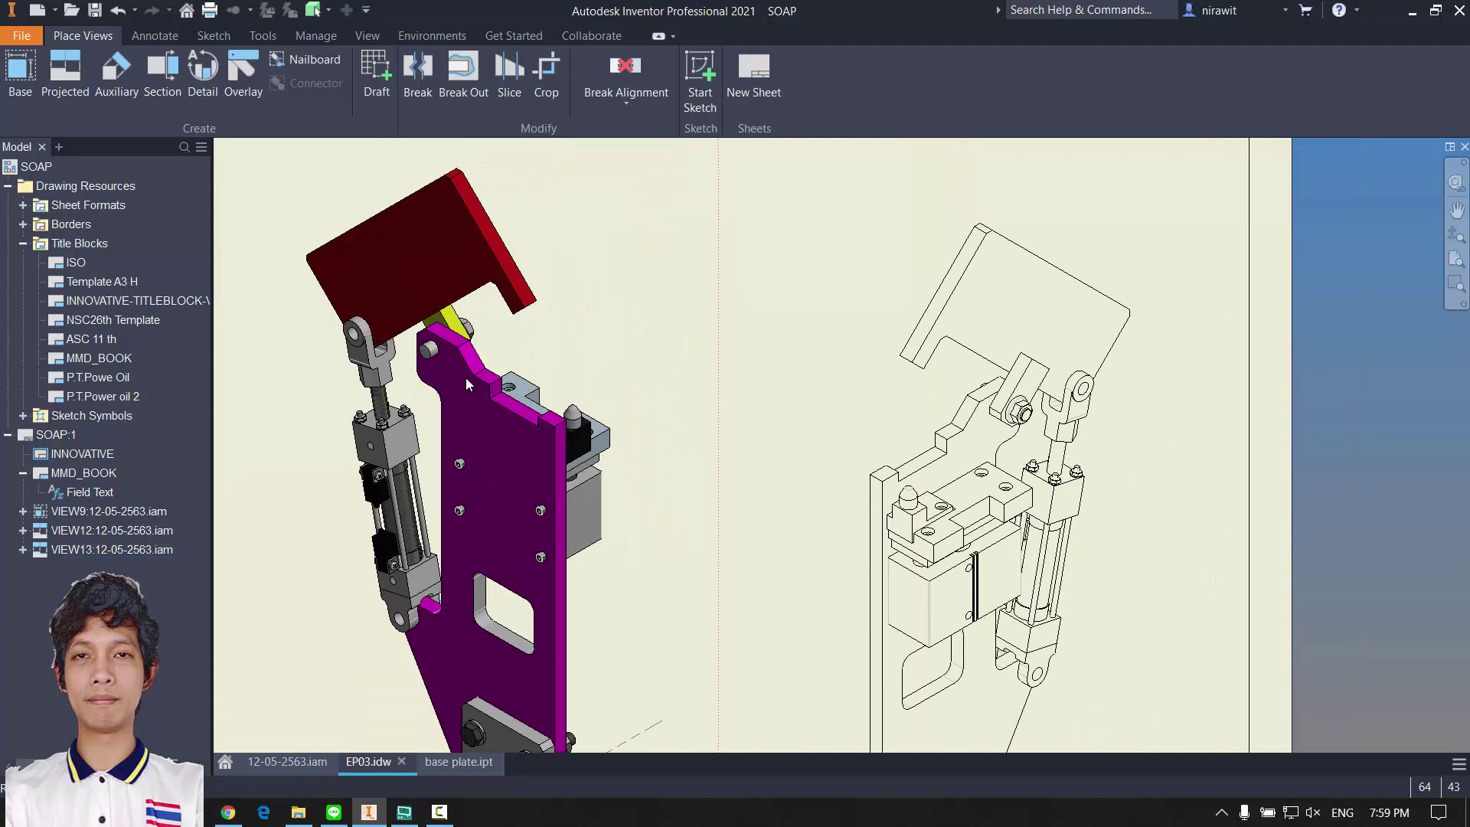
double_click(803, 282)
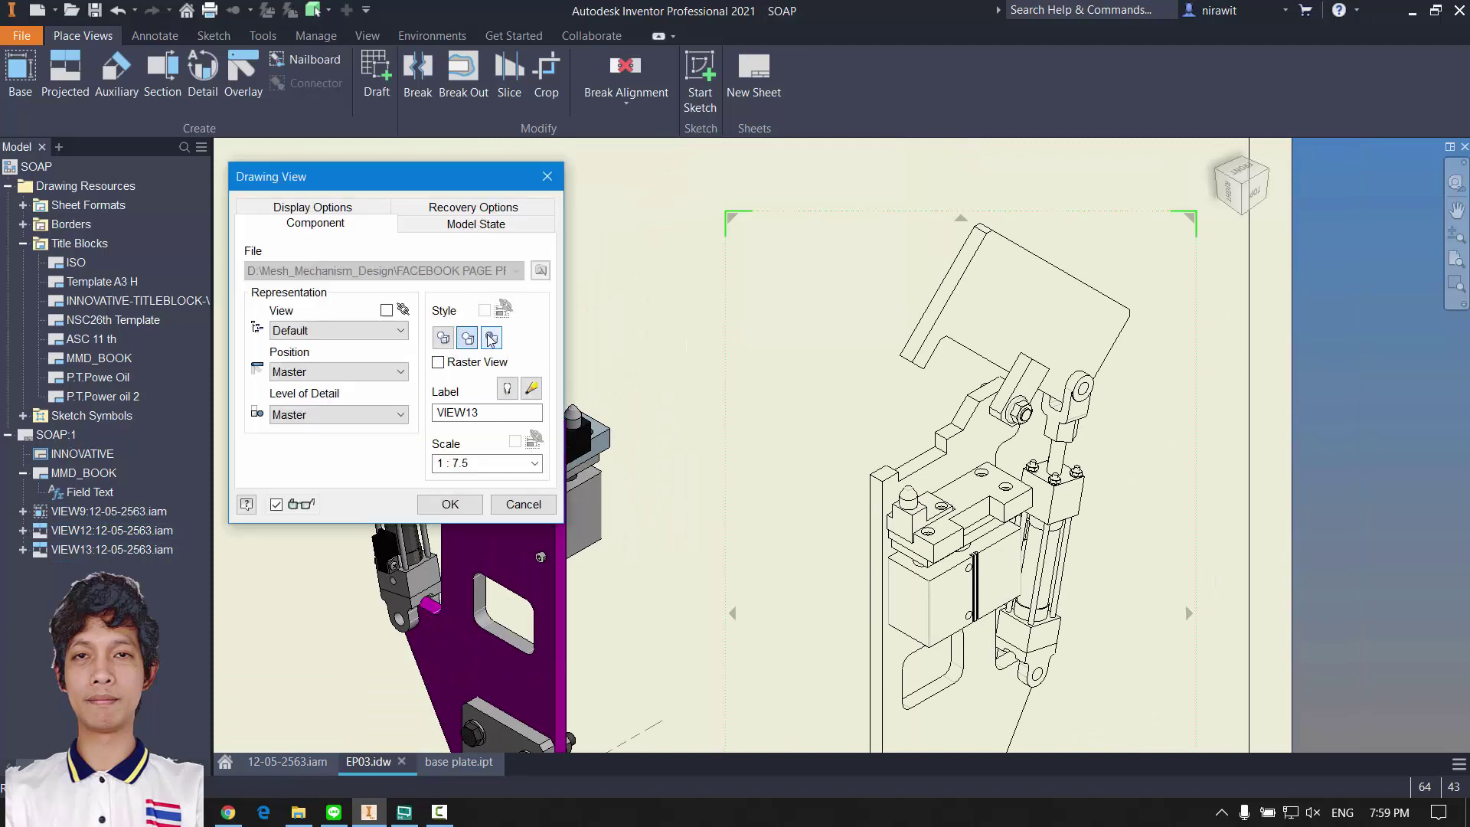
click(492, 338)
click(450, 503)
Step: Examine the shaded isometric views, the three orthographic views and their arrangement around the title block
scroll(765, 483, up, 3)
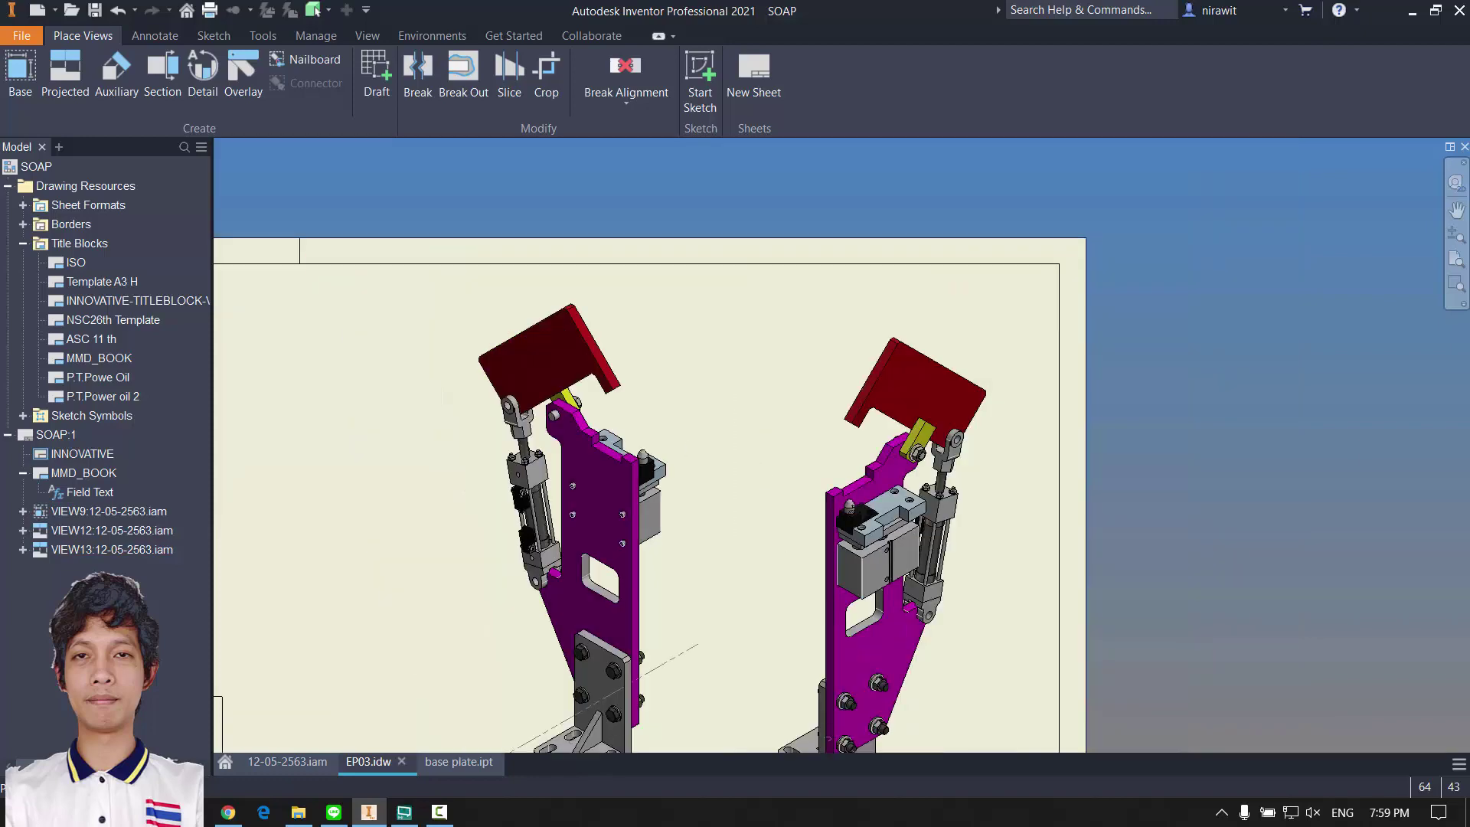
middle_drag(773, 509, 949, 430)
scroll(972, 490, up, 3)
mouse_move(961, 689)
middle_down()
mouse_move(953, 389)
mouse_move(921, 581)
middle_up()
scroll(886, 398, down, 3)
scroll(921, 581, down, 5)
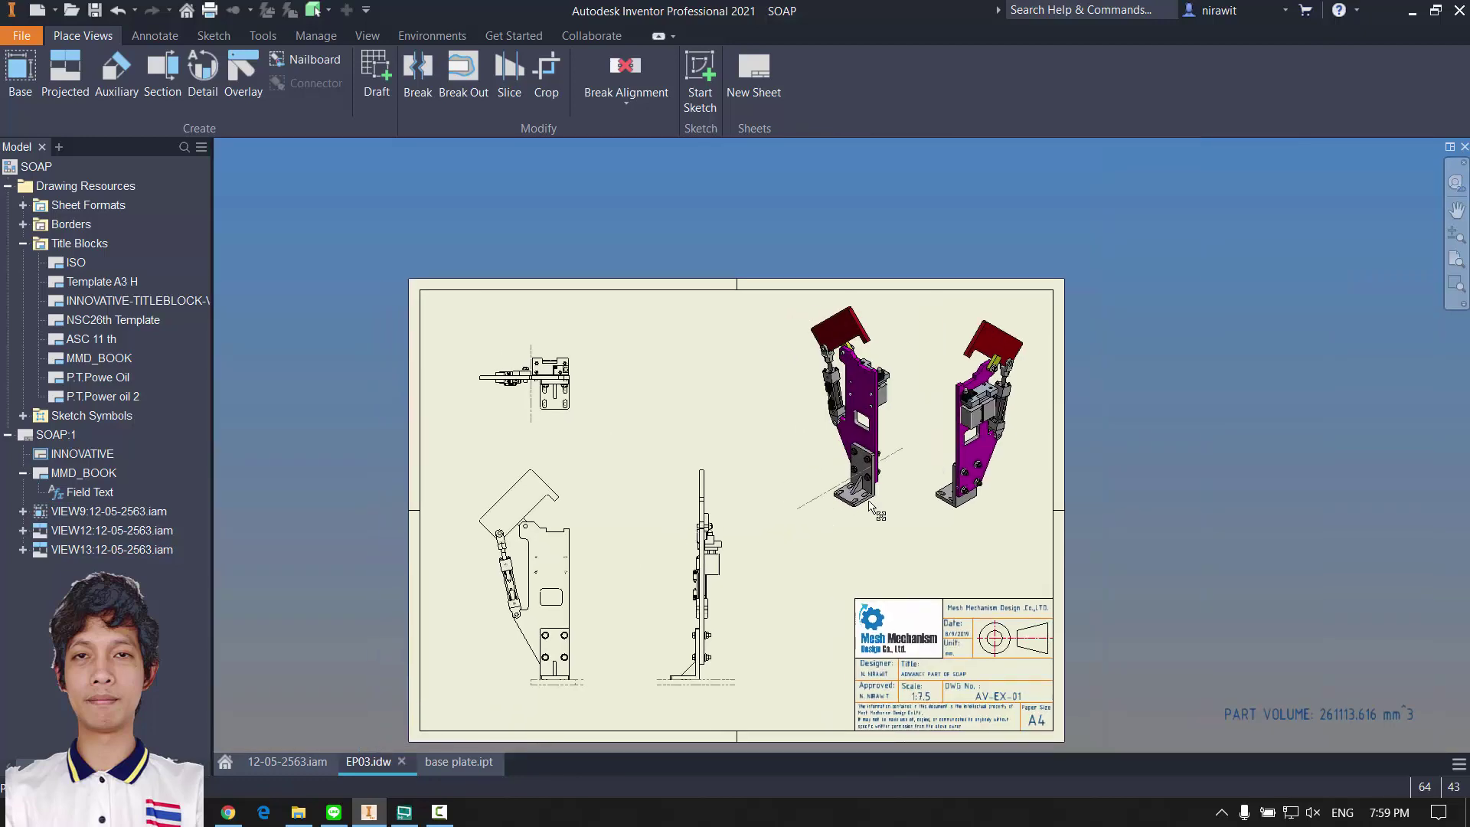
scroll(797, 453, up, 4)
scroll(794, 468, down, 1)
middle_drag(794, 468, 1014, 430)
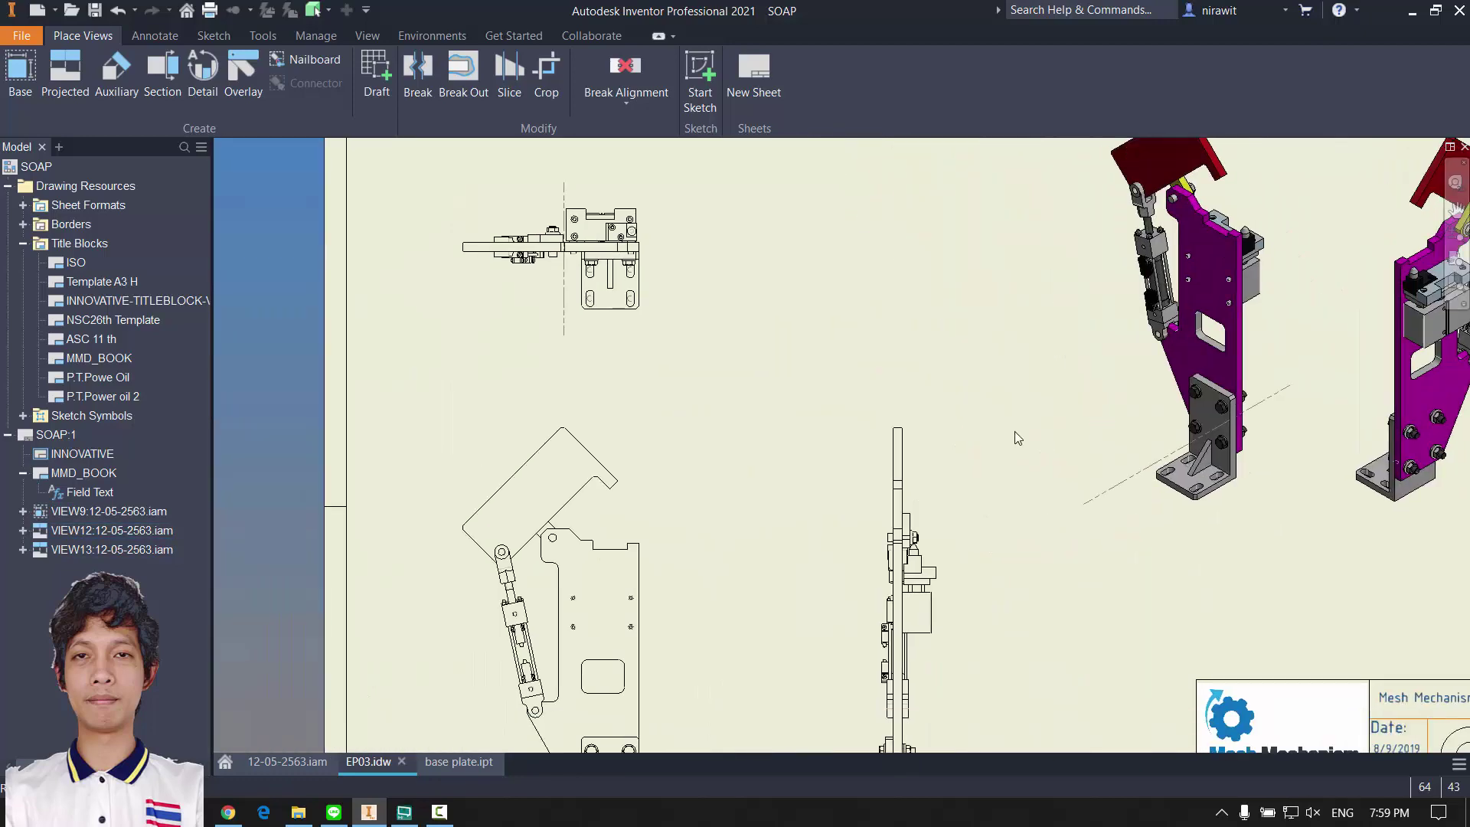
scroll(894, 333, down, 2)
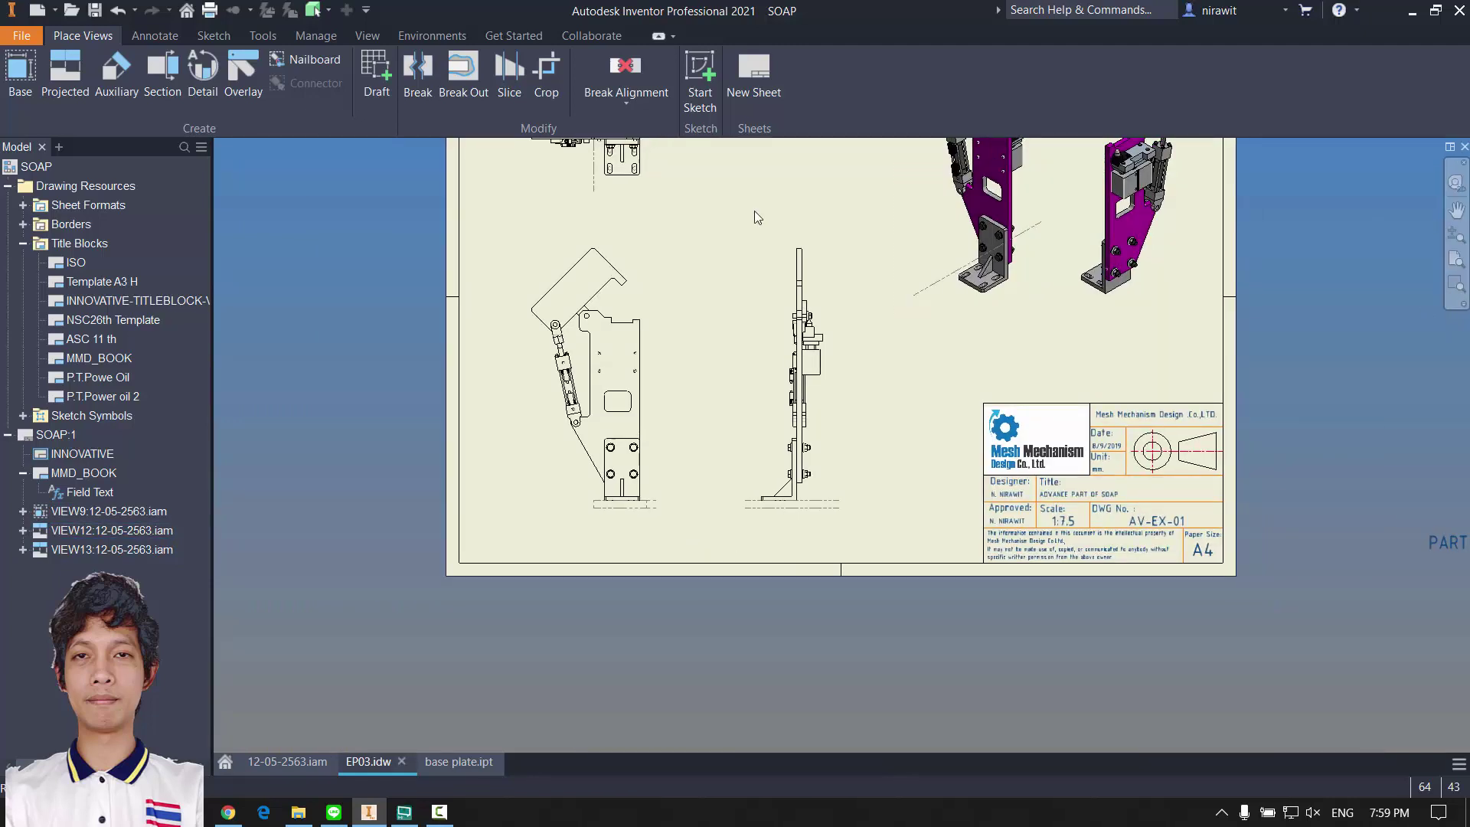
scroll(616, 402, up, 2)
middle_drag(750, 469, 583, 654)
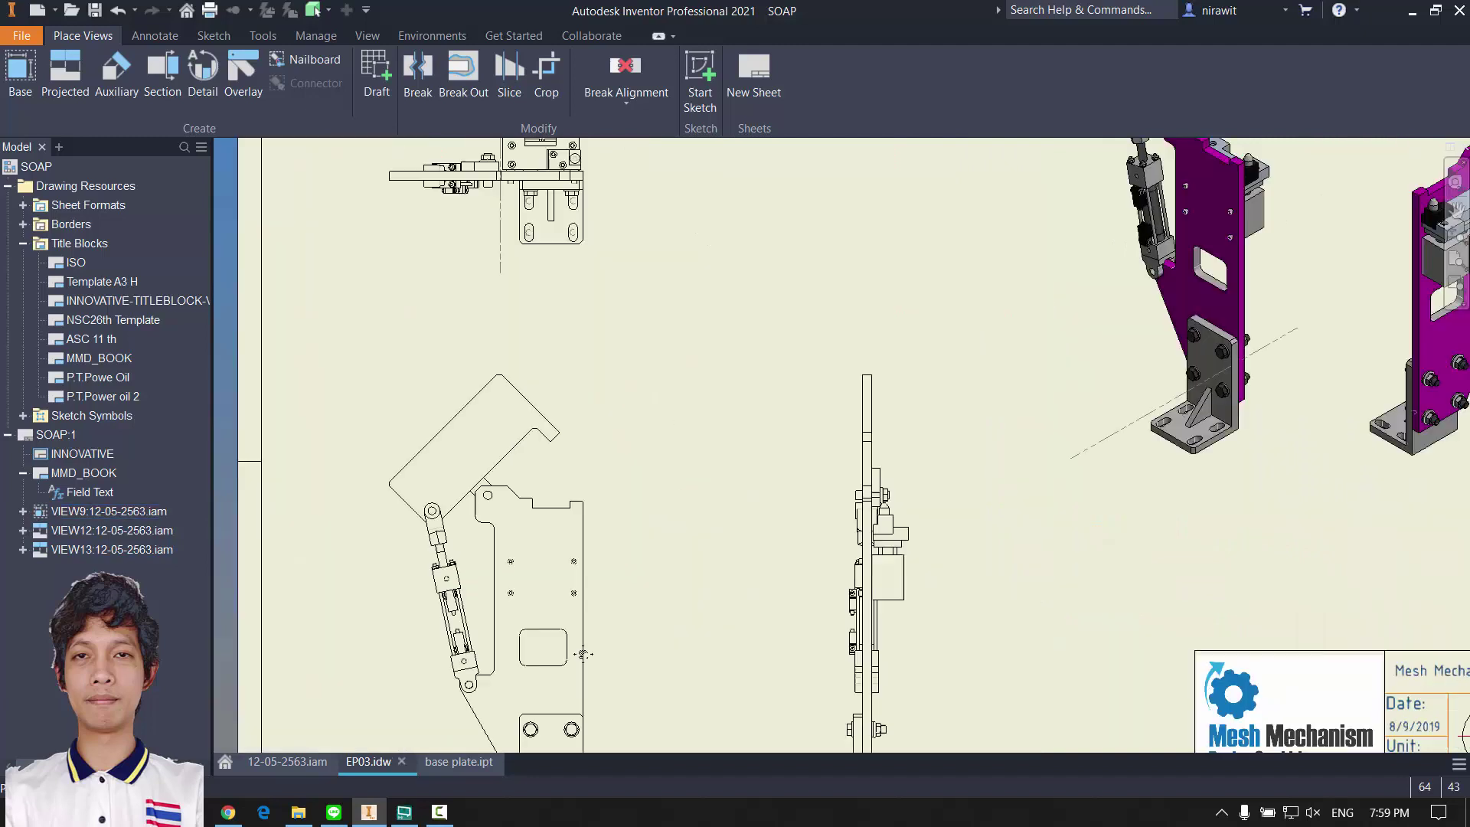
mouse_move(919, 637)
middle_down()
mouse_move(751, 614)
mouse_move(465, 713)
middle_up()
middle_drag(746, 563, 966, 632)
middle_drag(812, 631, 1214, 476)
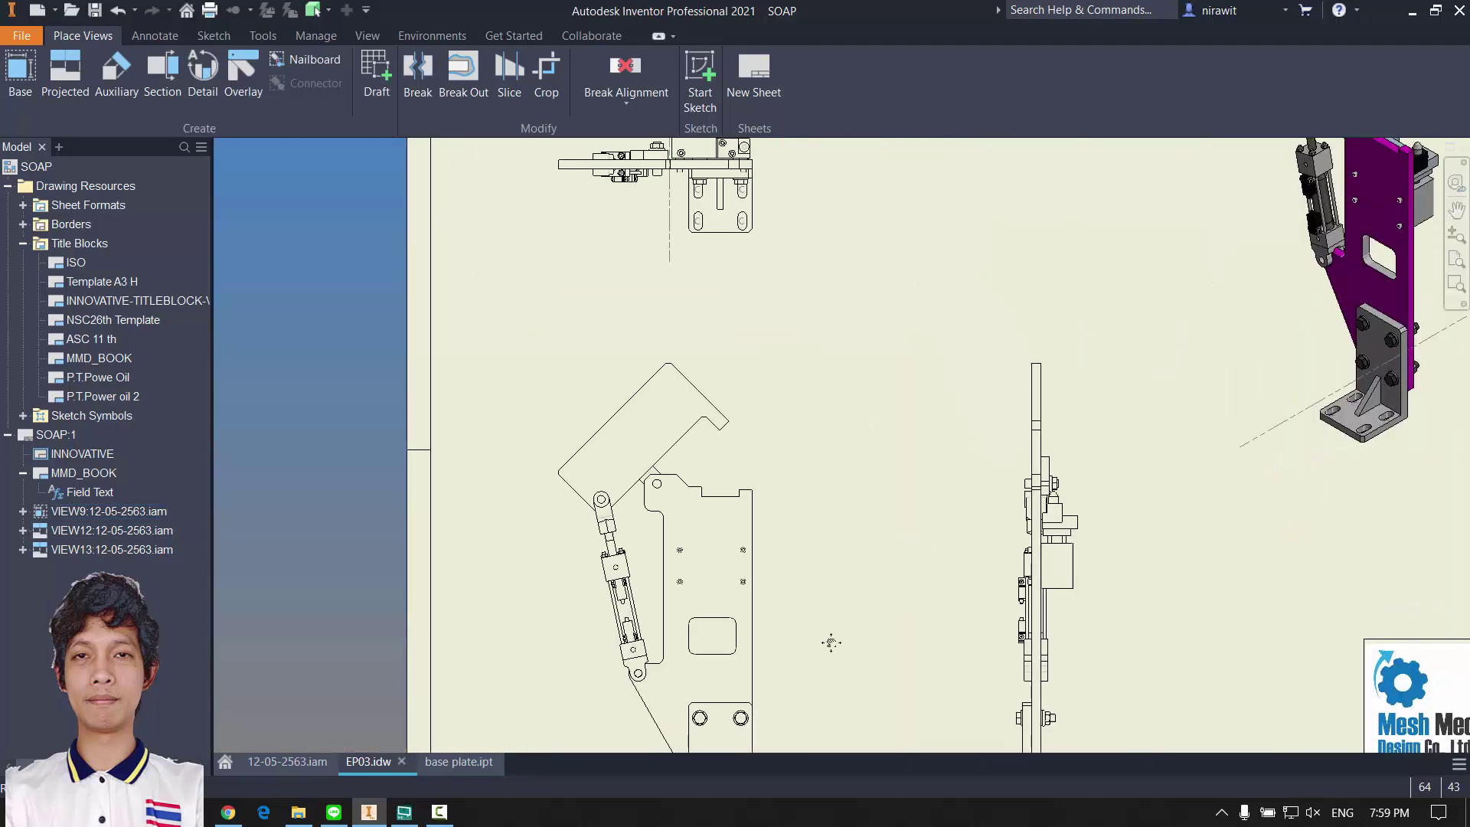
scroll(837, 601, down, 3)
middle_drag(806, 509, 803, 494)
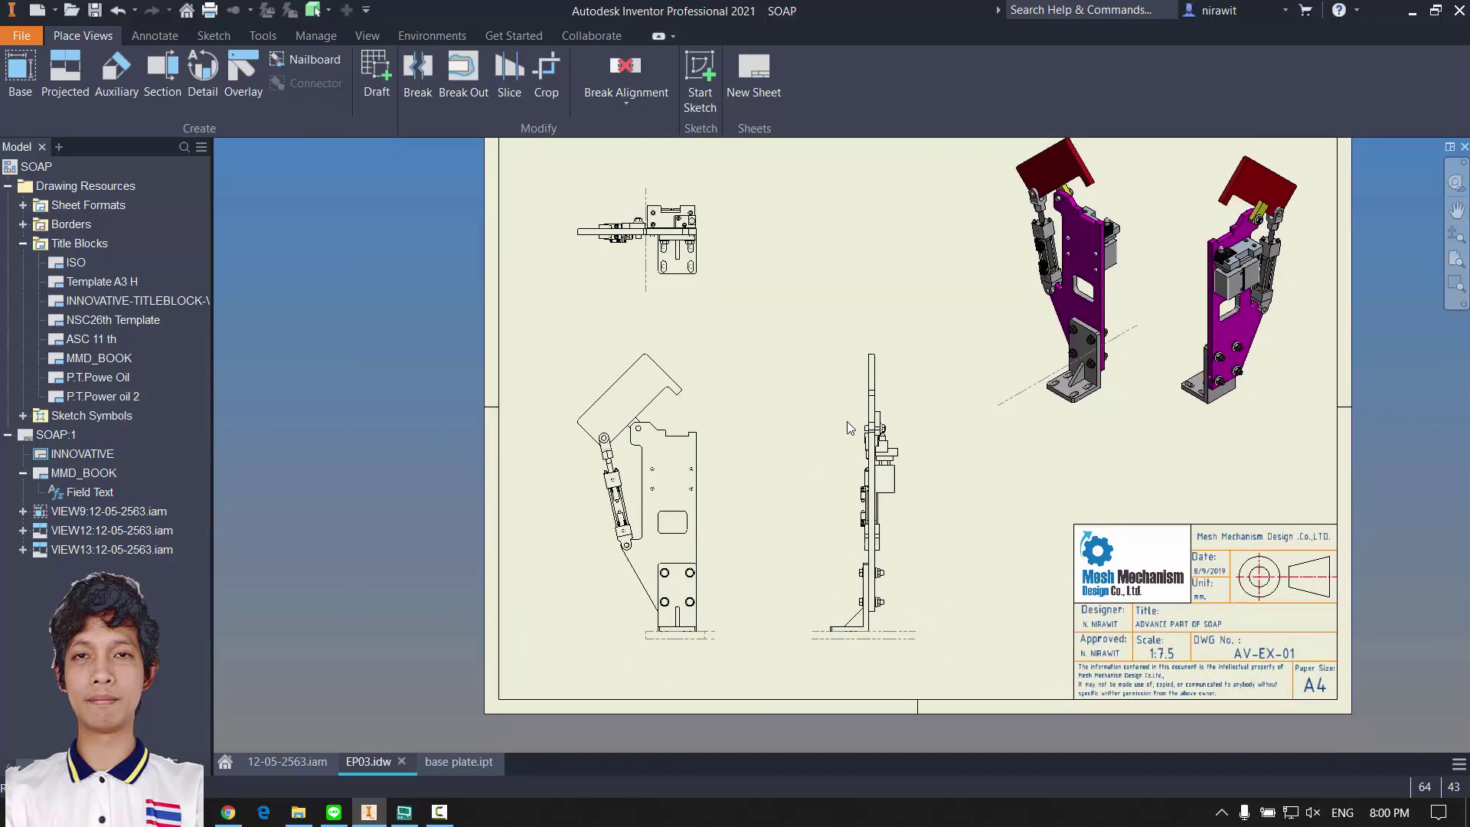
middle_drag(846, 421, 778, 478)
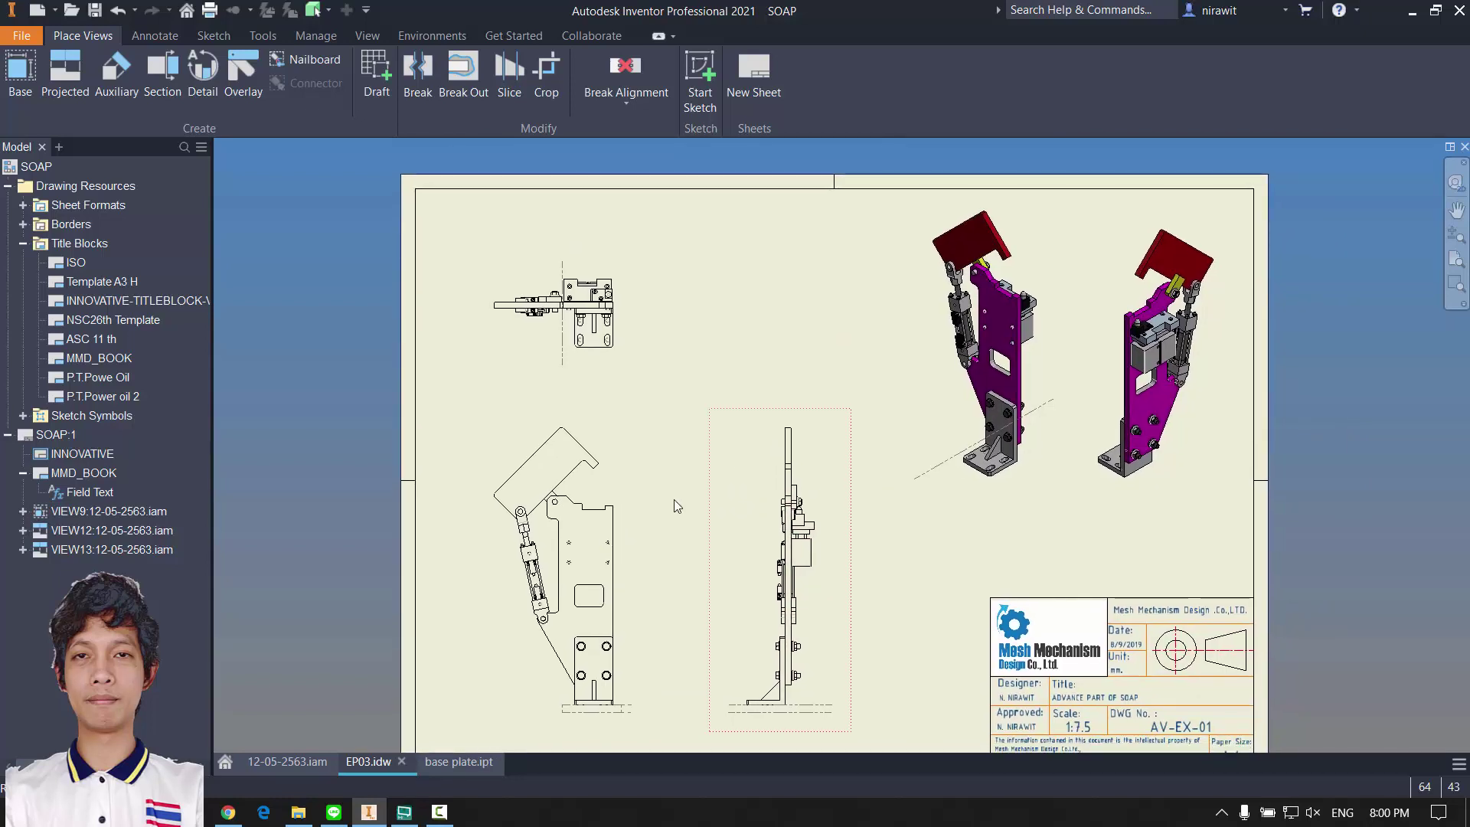
middle_drag(709, 443, 756, 391)
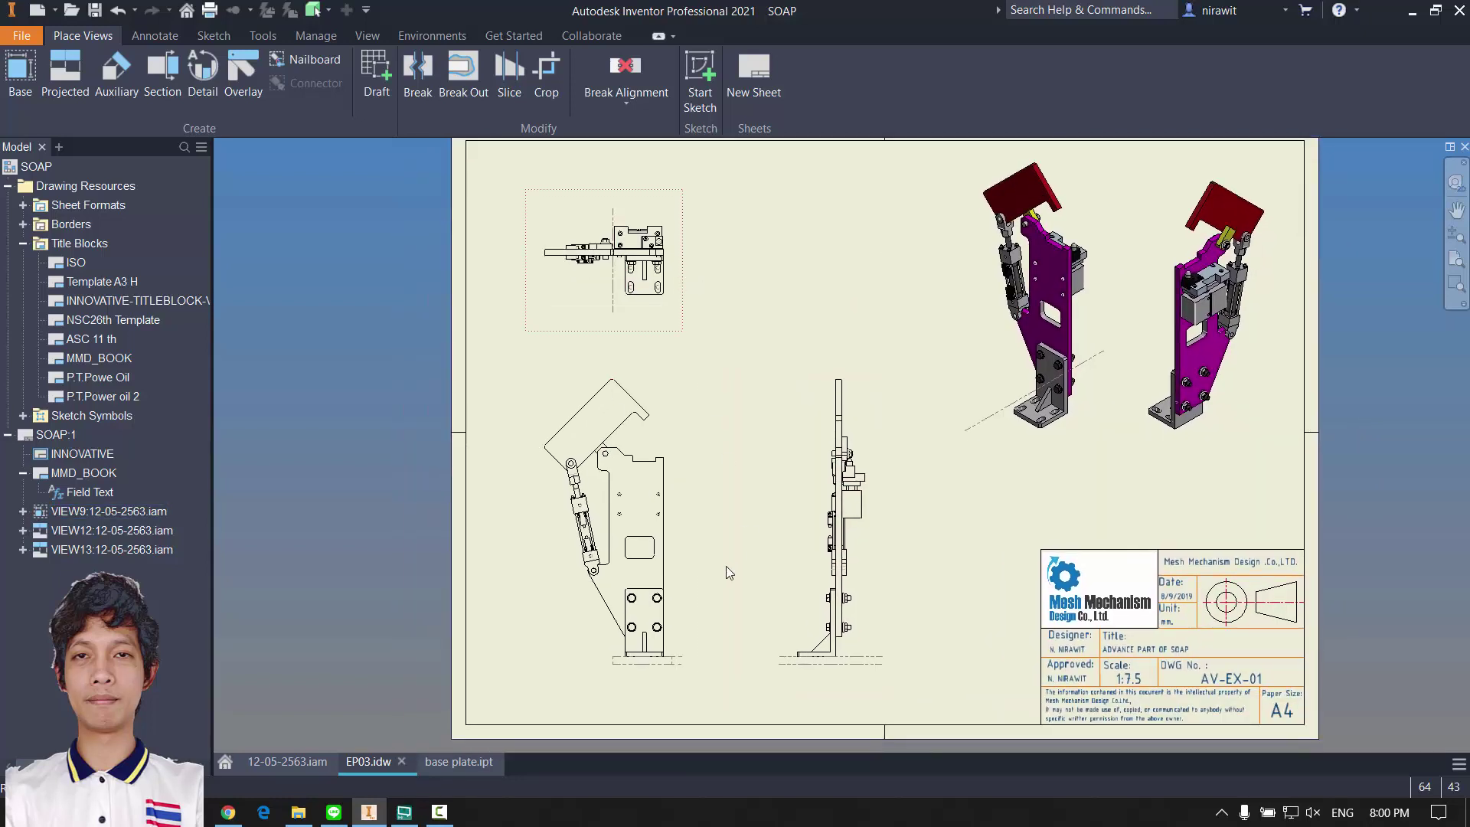
Step: Add automated centerlines to the top view, using the default hole, cylinder and pattern options
scroll(727, 536, up, 3)
scroll(734, 448, up, 2)
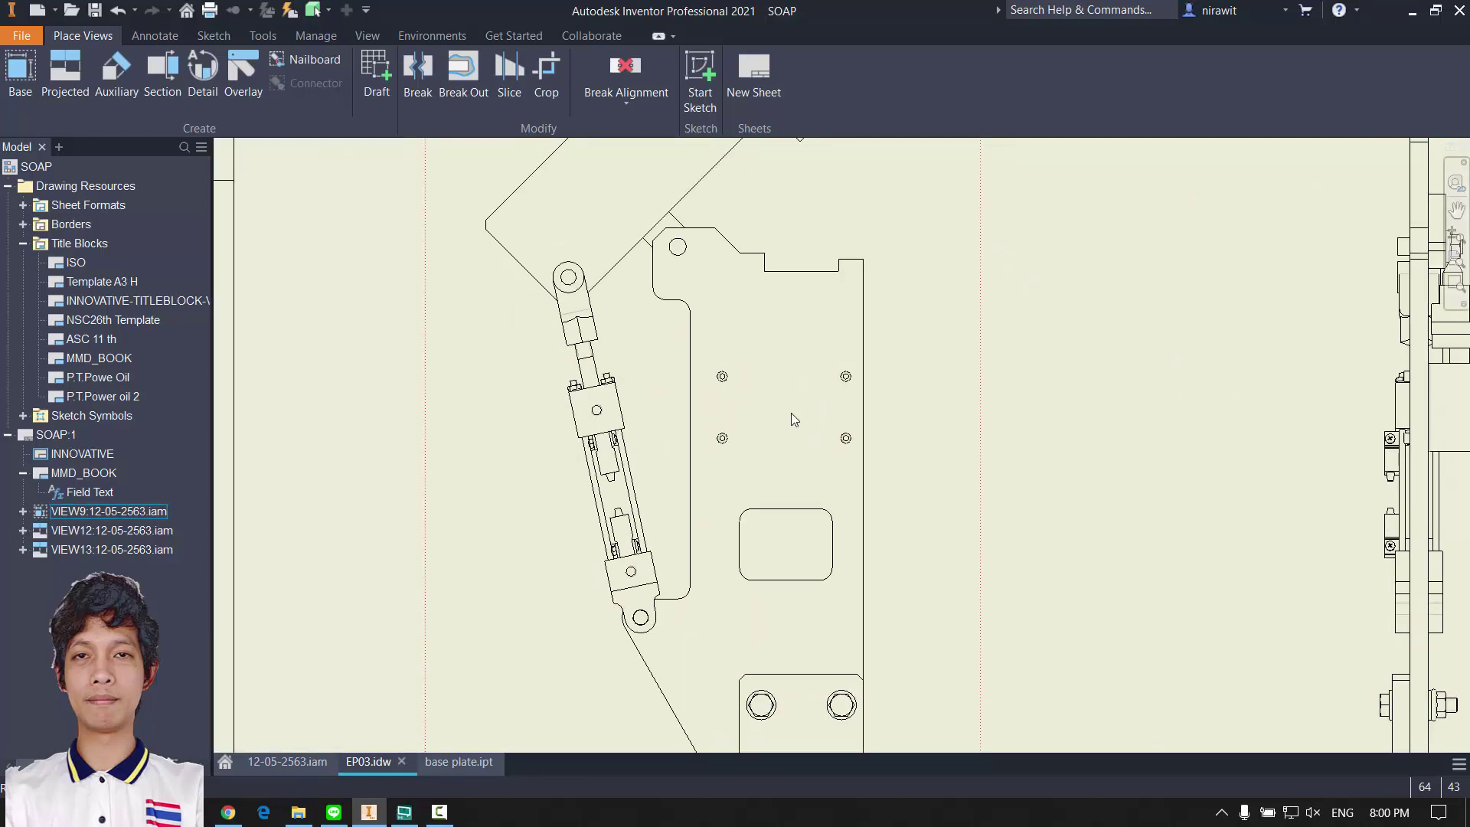
scroll(792, 412, up, 2)
scroll(790, 413, down, 1)
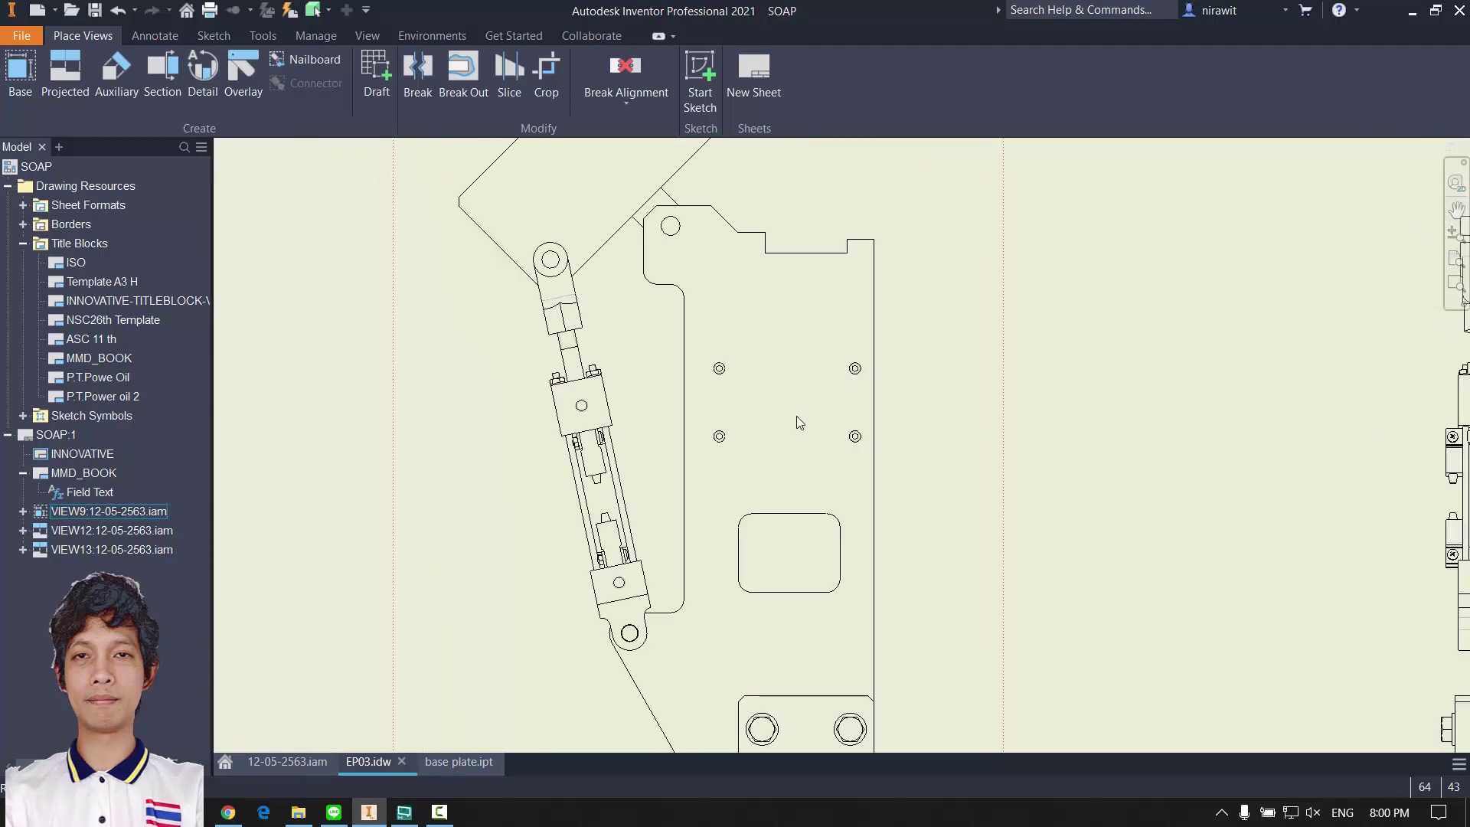
scroll(815, 410, down, 3)
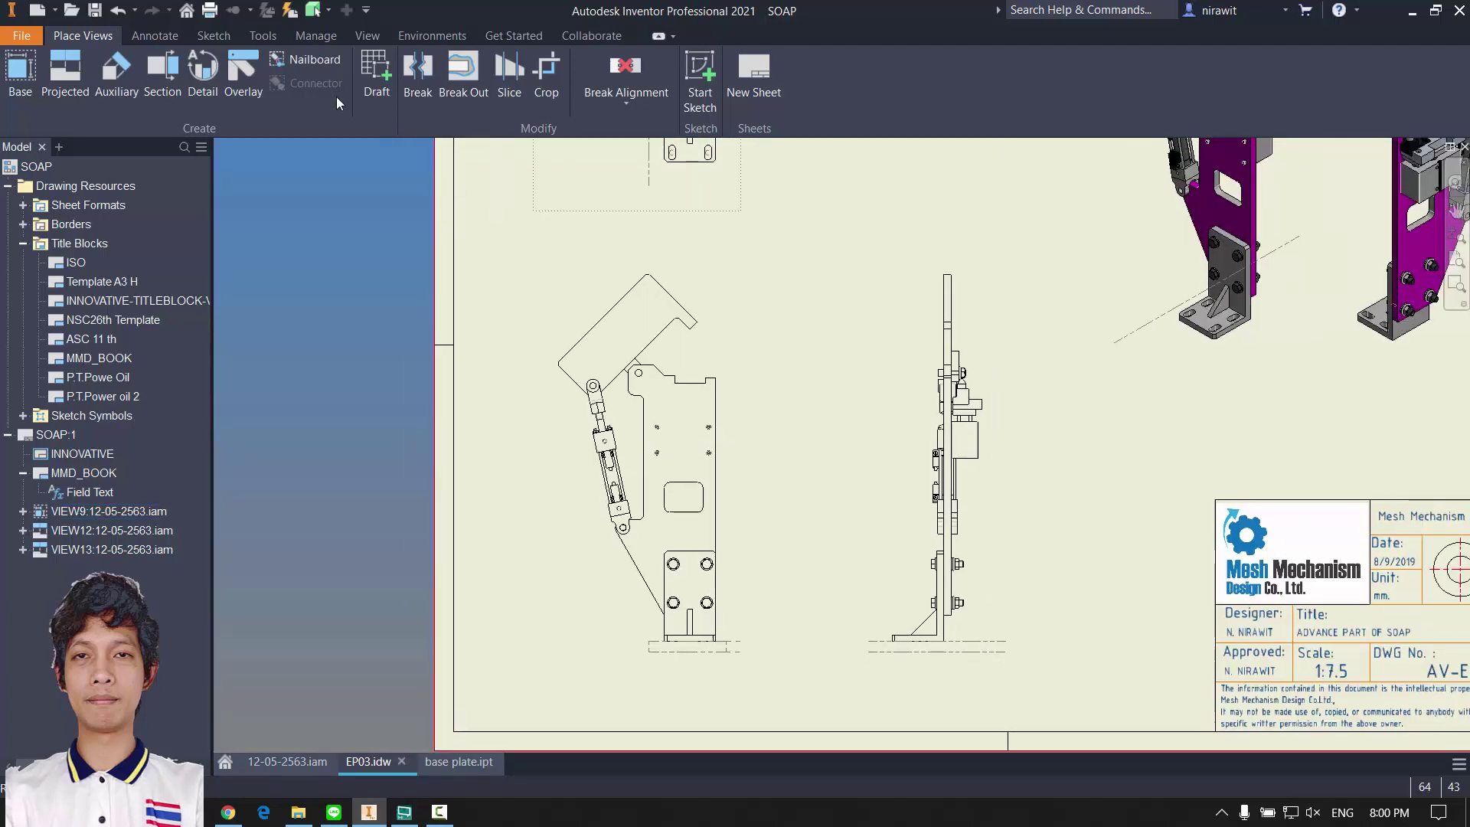
click(154, 36)
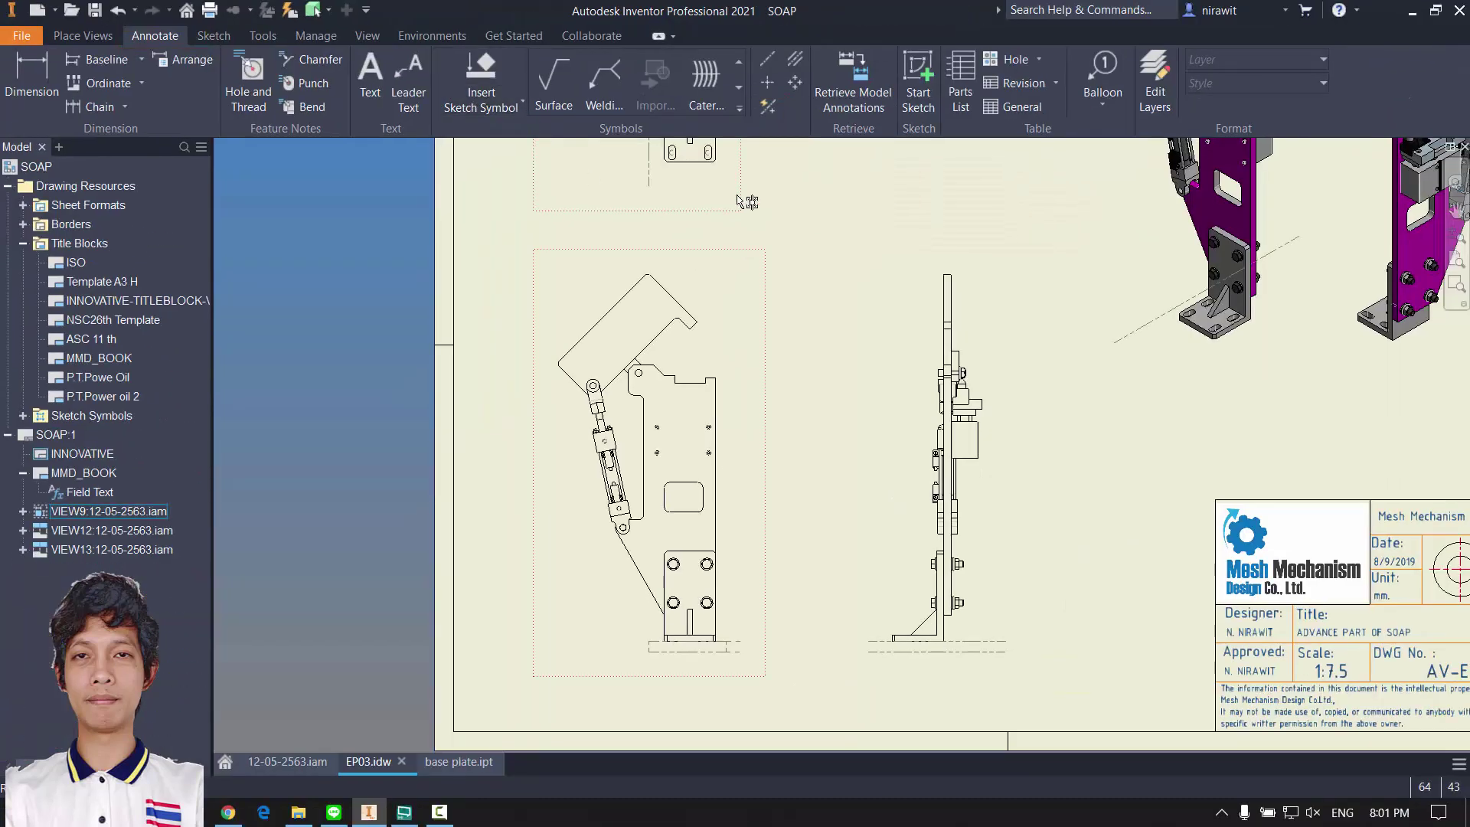
click(767, 107)
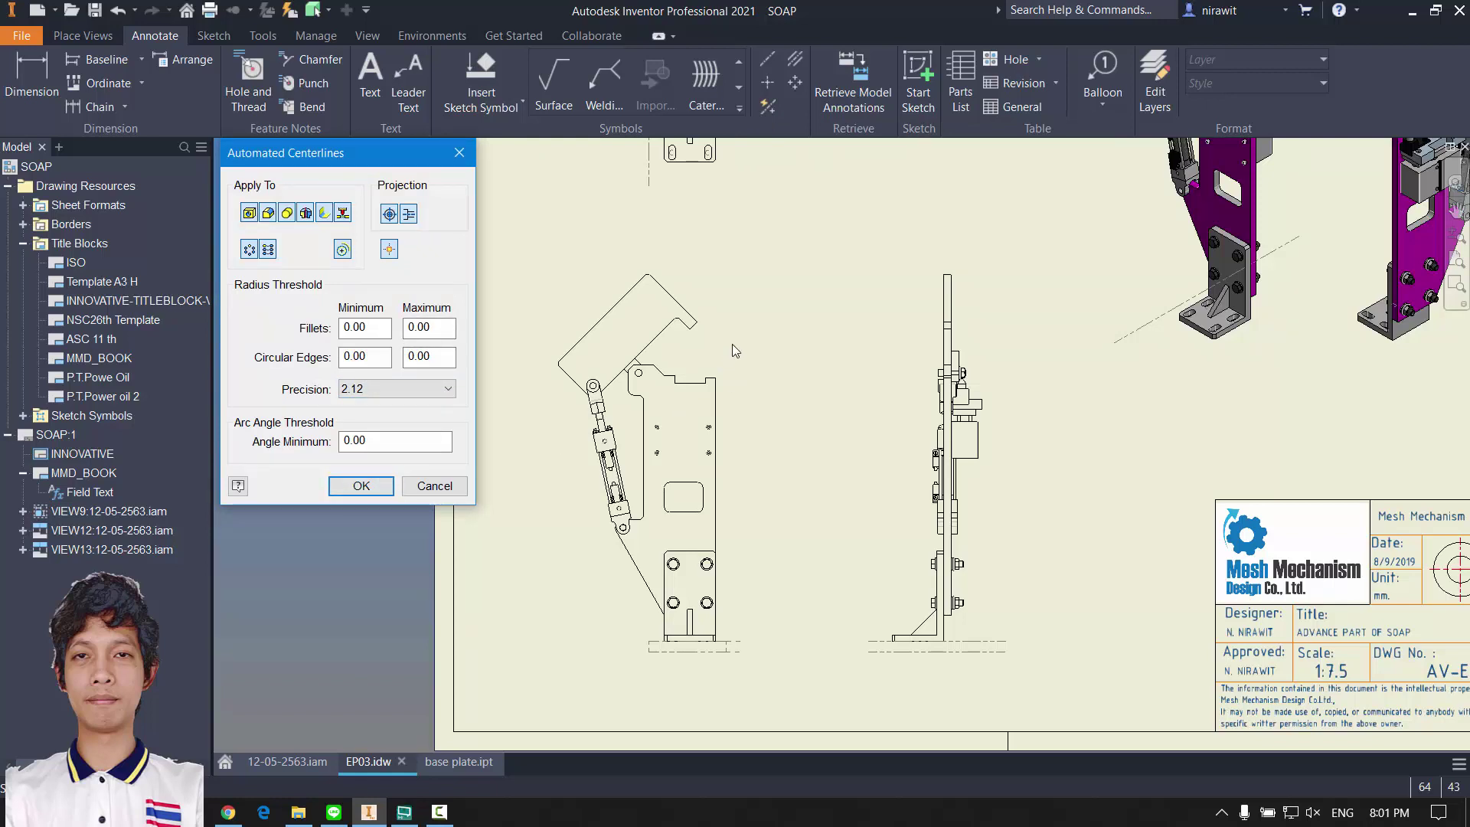
click(360, 485)
scroll(647, 478, up, 5)
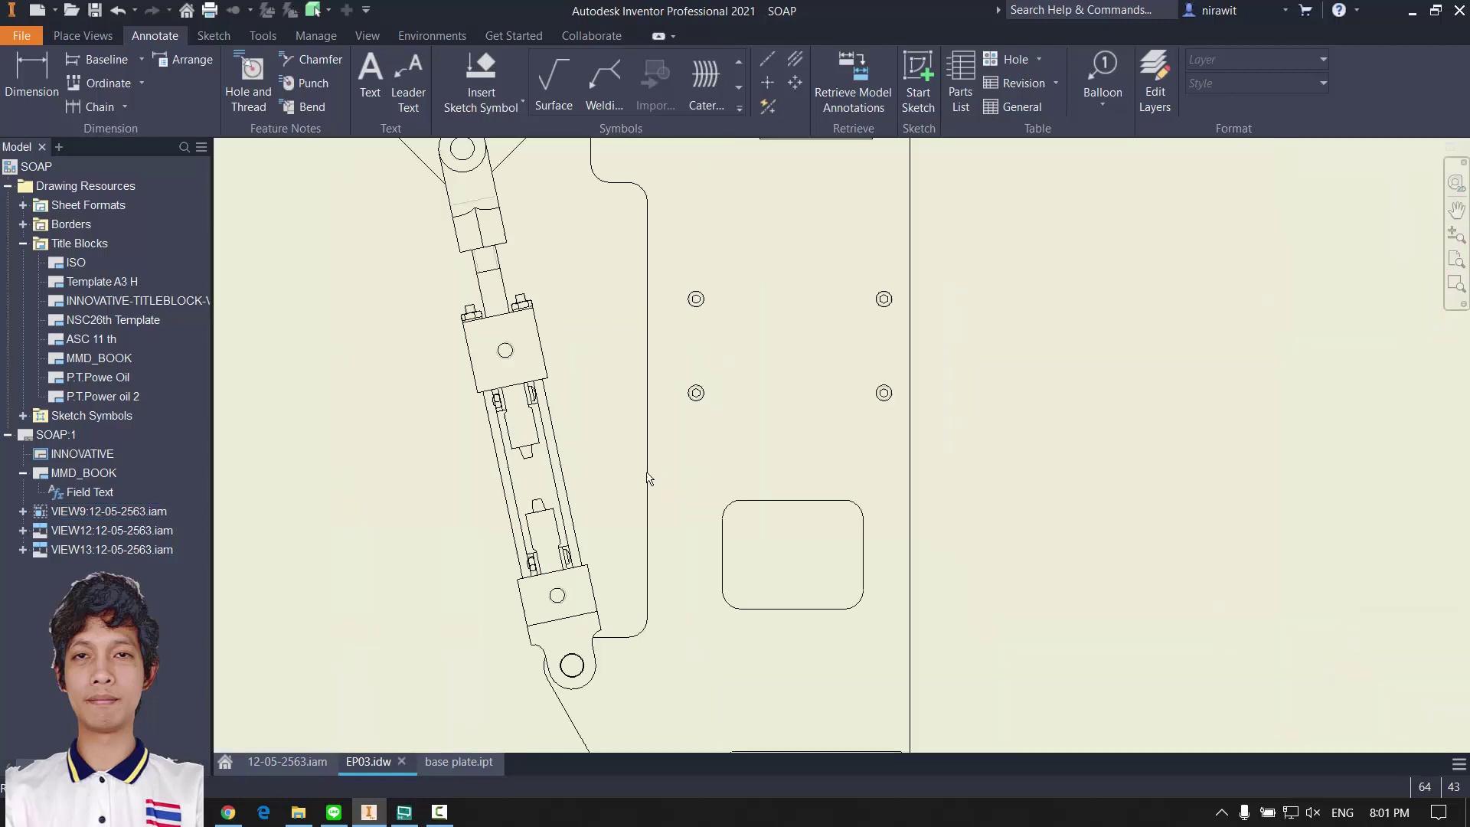
scroll(647, 479, down, 8)
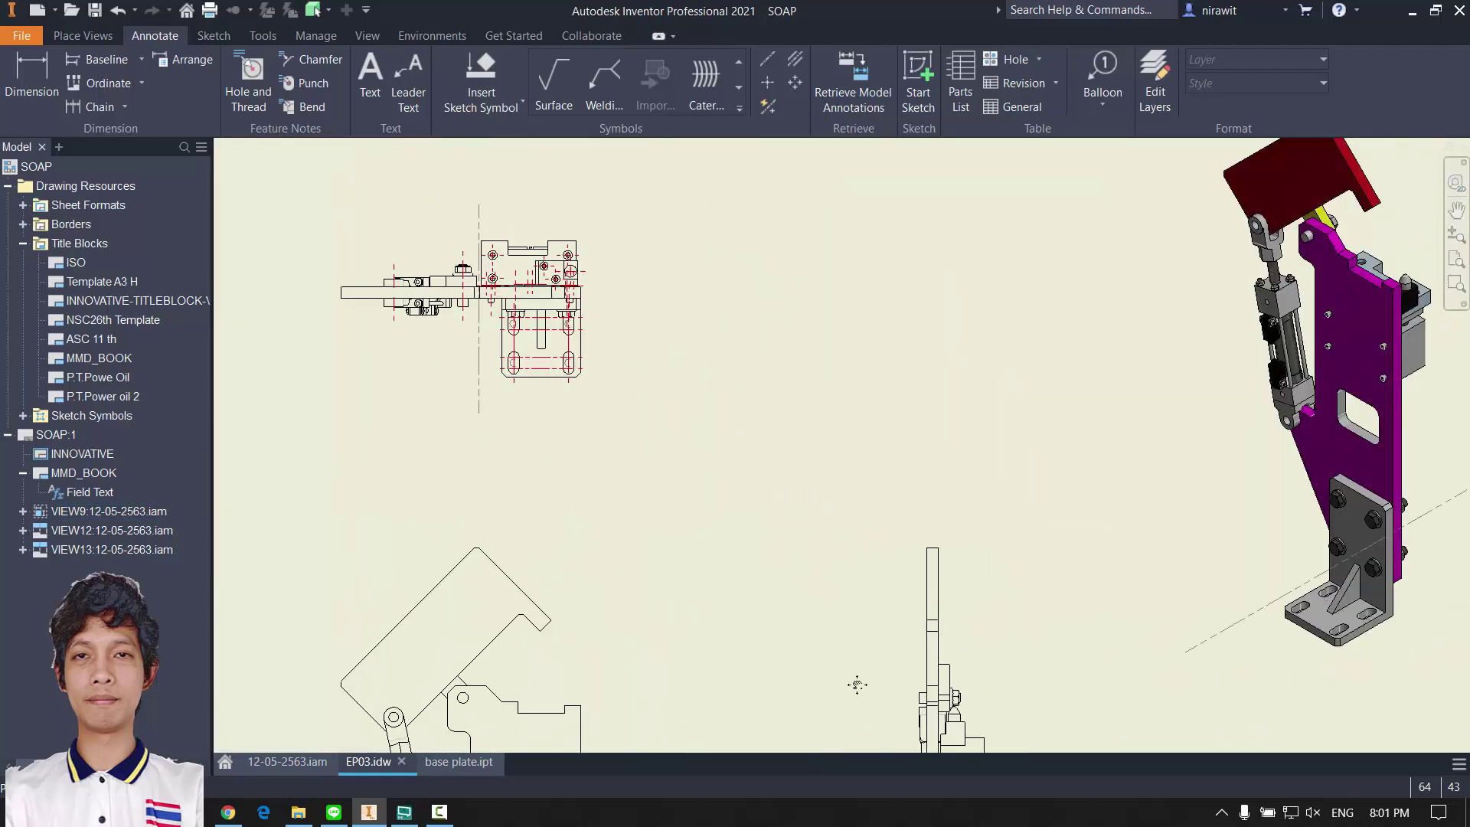
scroll(584, 423, up, 5)
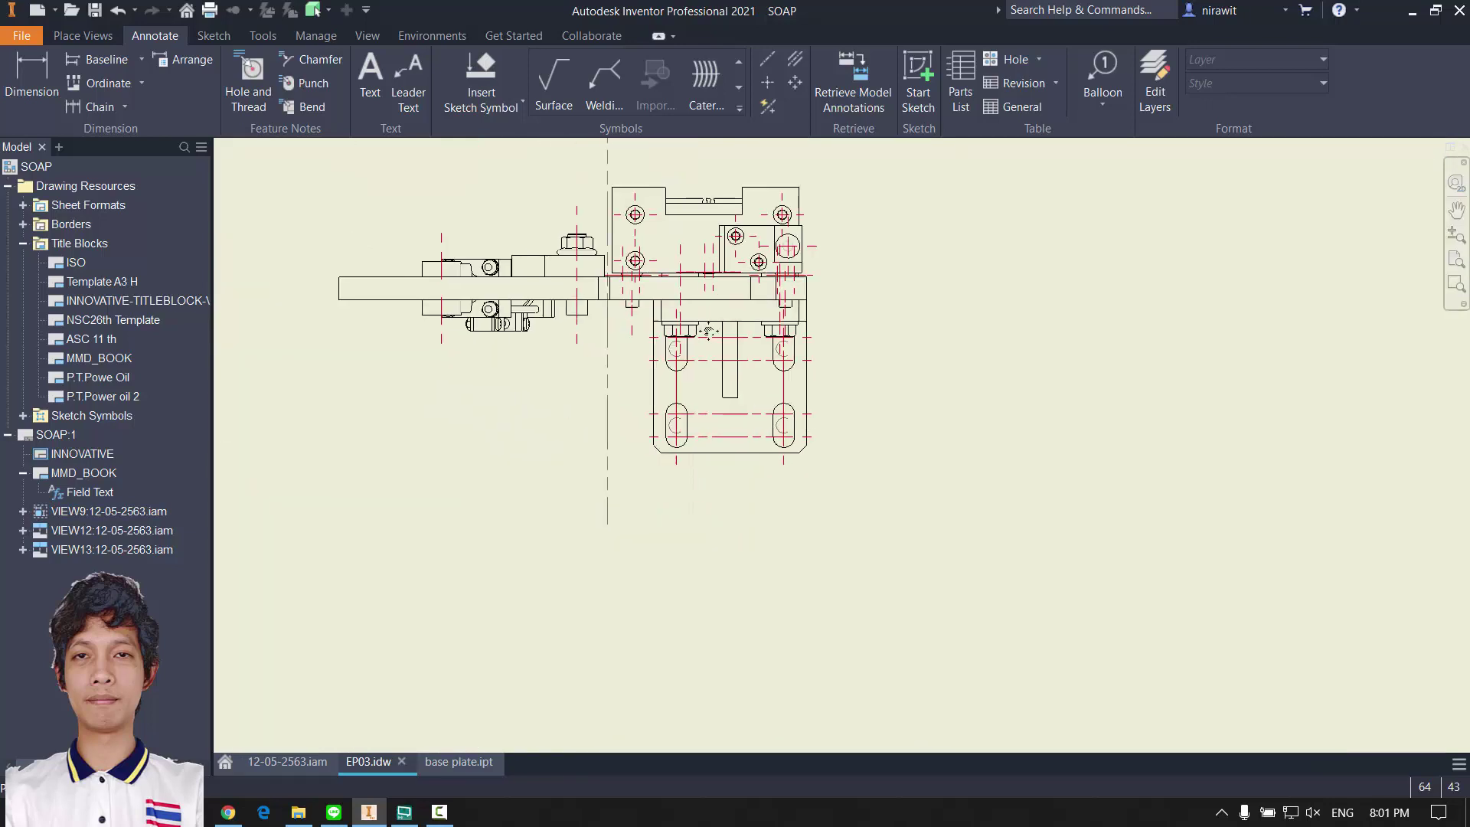
middle_drag(708, 331, 699, 335)
Step: Add automated centerlines to the base view with the same settings
scroll(838, 553, down, 5)
mouse_move(842, 557)
middle_down()
mouse_move(817, 341)
mouse_move(768, 214)
middle_up()
click(758, 360)
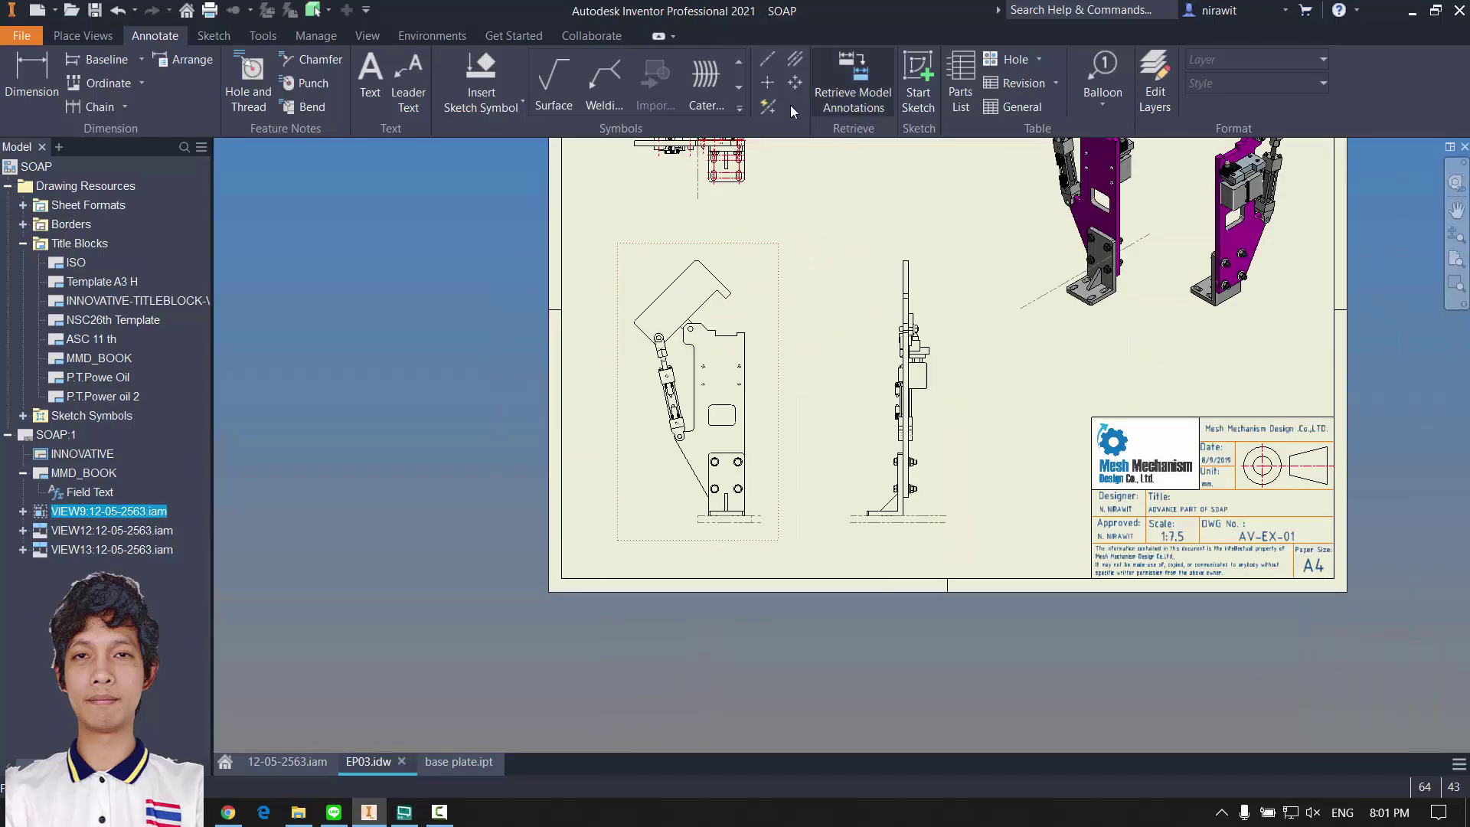
click(767, 107)
click(361, 485)
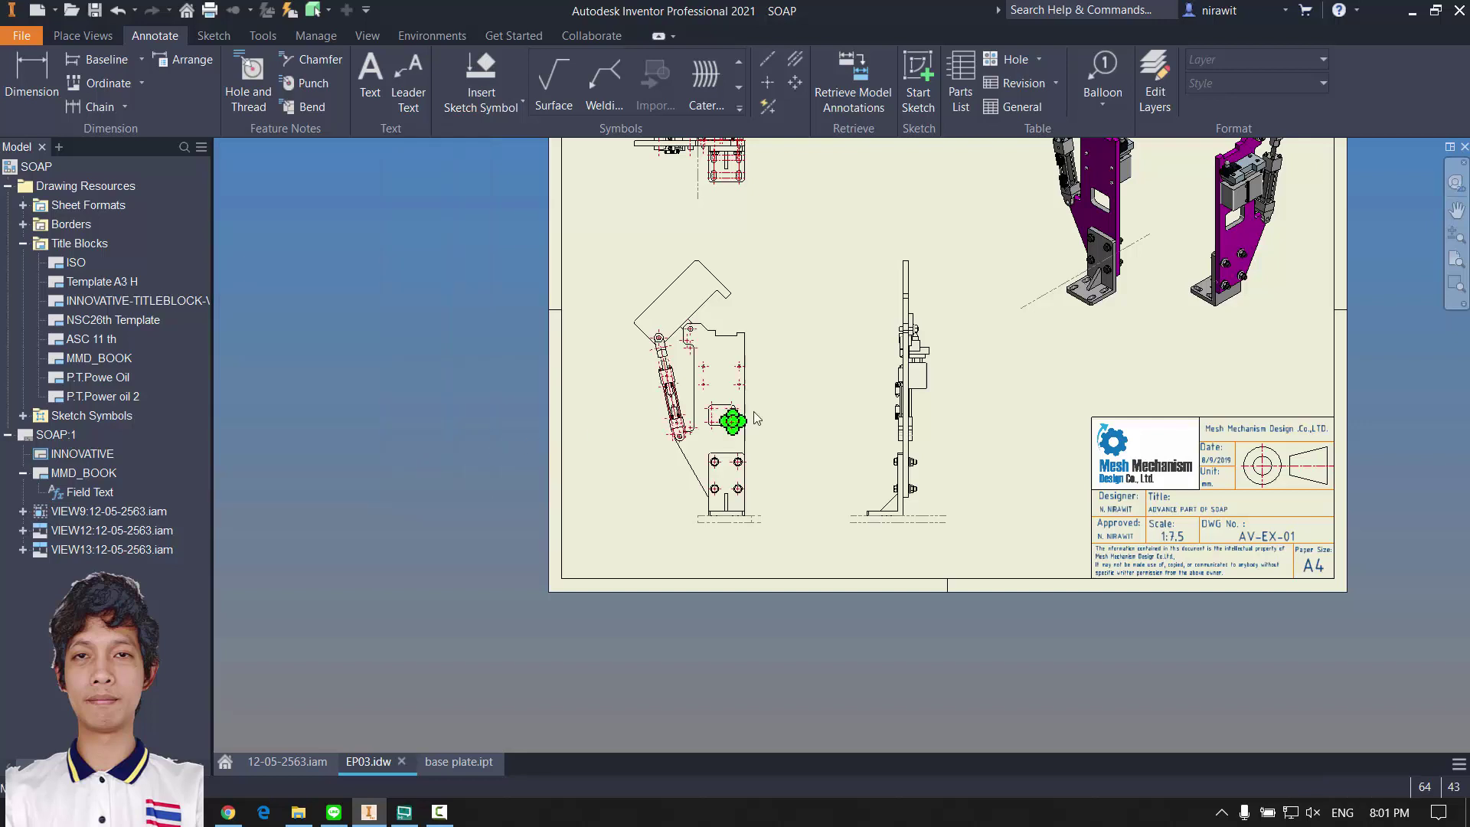
scroll(756, 418, up, 4)
Step: Add automated centerlines to the side view with the same settings
scroll(718, 367, down, 3)
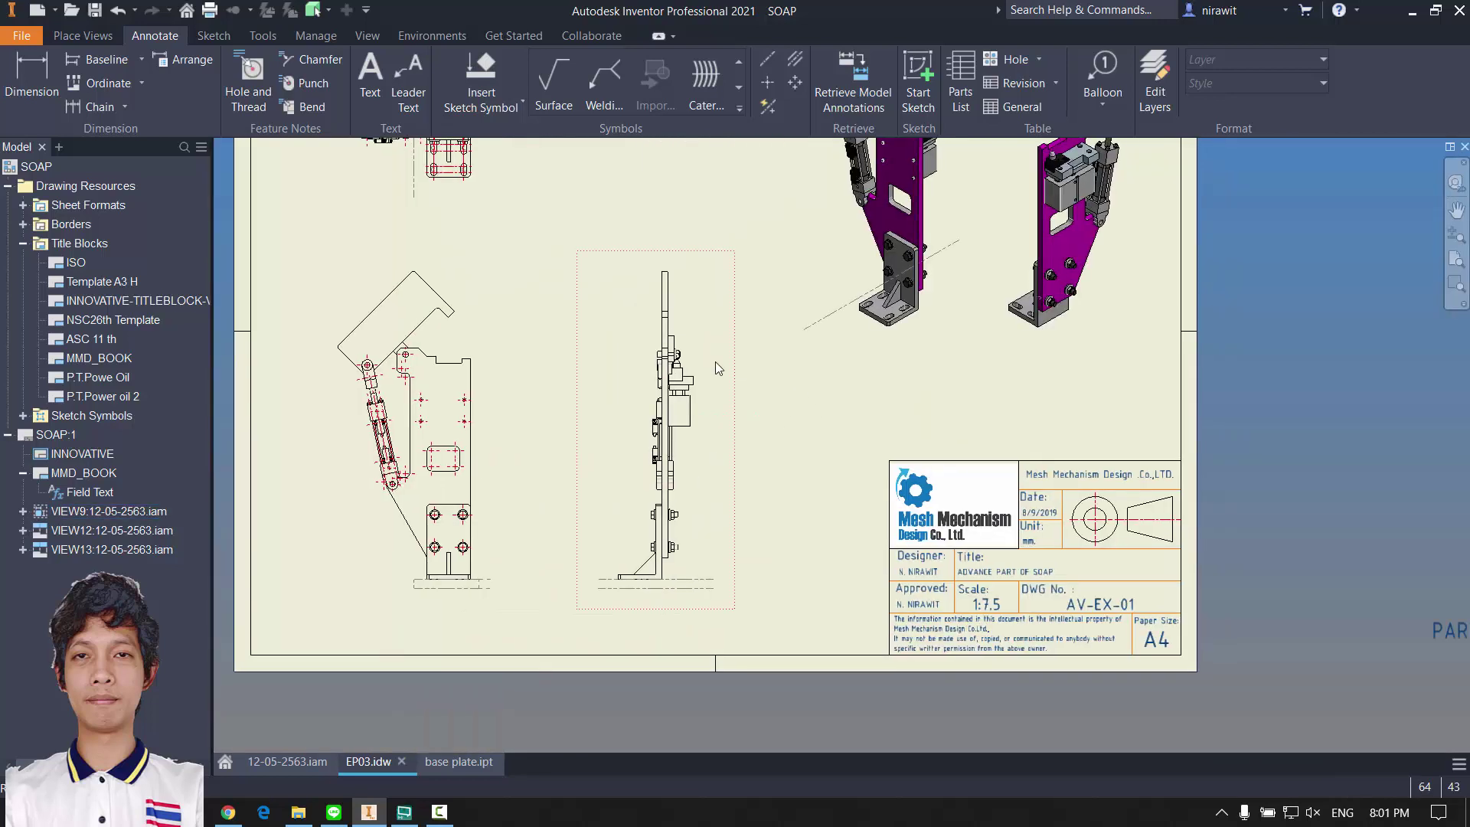
click(767, 107)
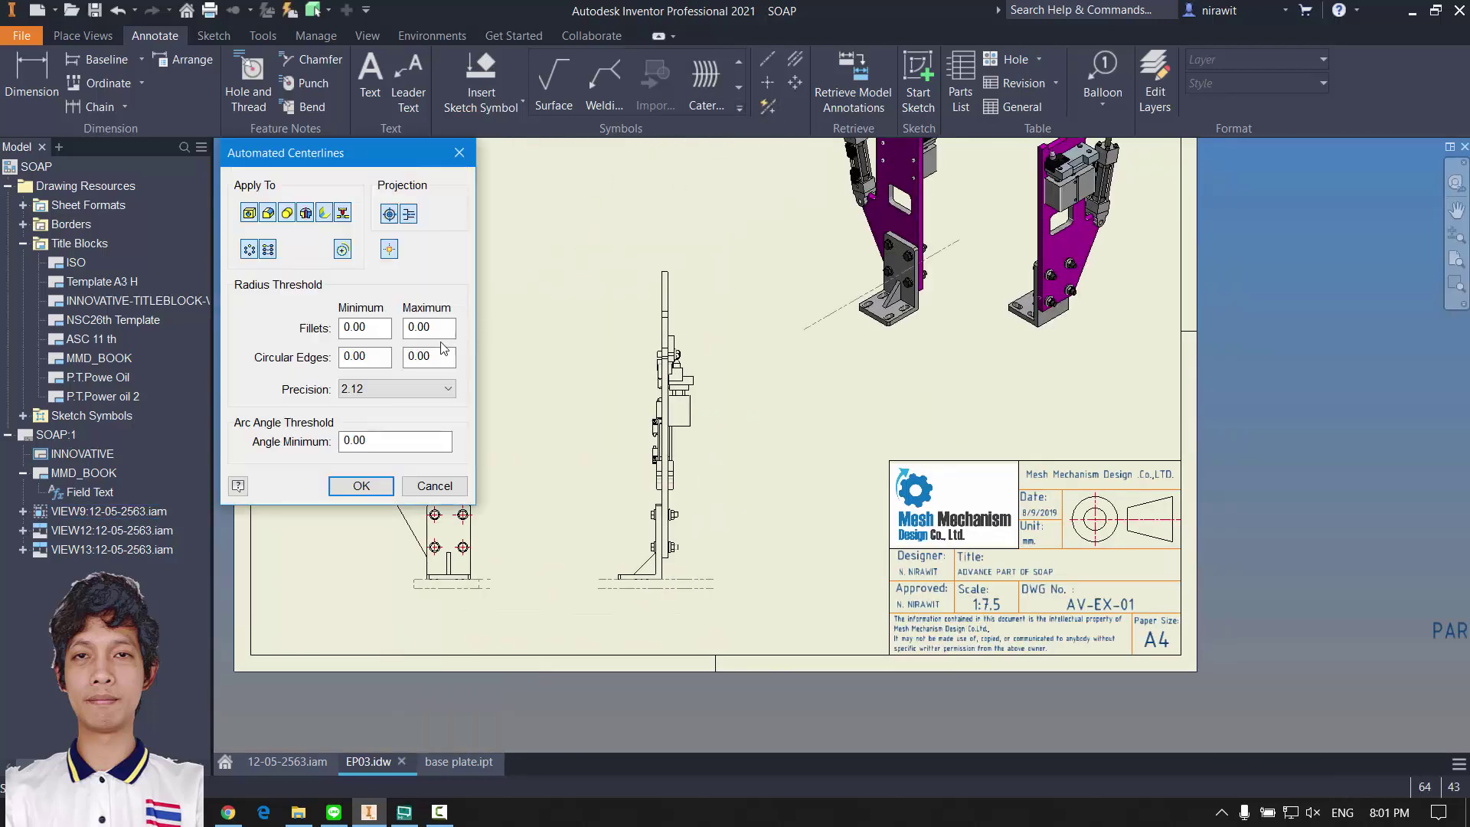
click(359, 489)
scroll(671, 390, up, 5)
middle_drag(964, 314, 1155, 316)
scroll(1156, 316, down, 4)
middle_drag(796, 419, 903, 417)
Step: Delete the two center marks at the fillets of the plate's upper step in the base view
scroll(570, 393, up, 2)
middle_drag(570, 393, 640, 437)
scroll(656, 277, up, 5)
middle_drag(656, 277, 687, 324)
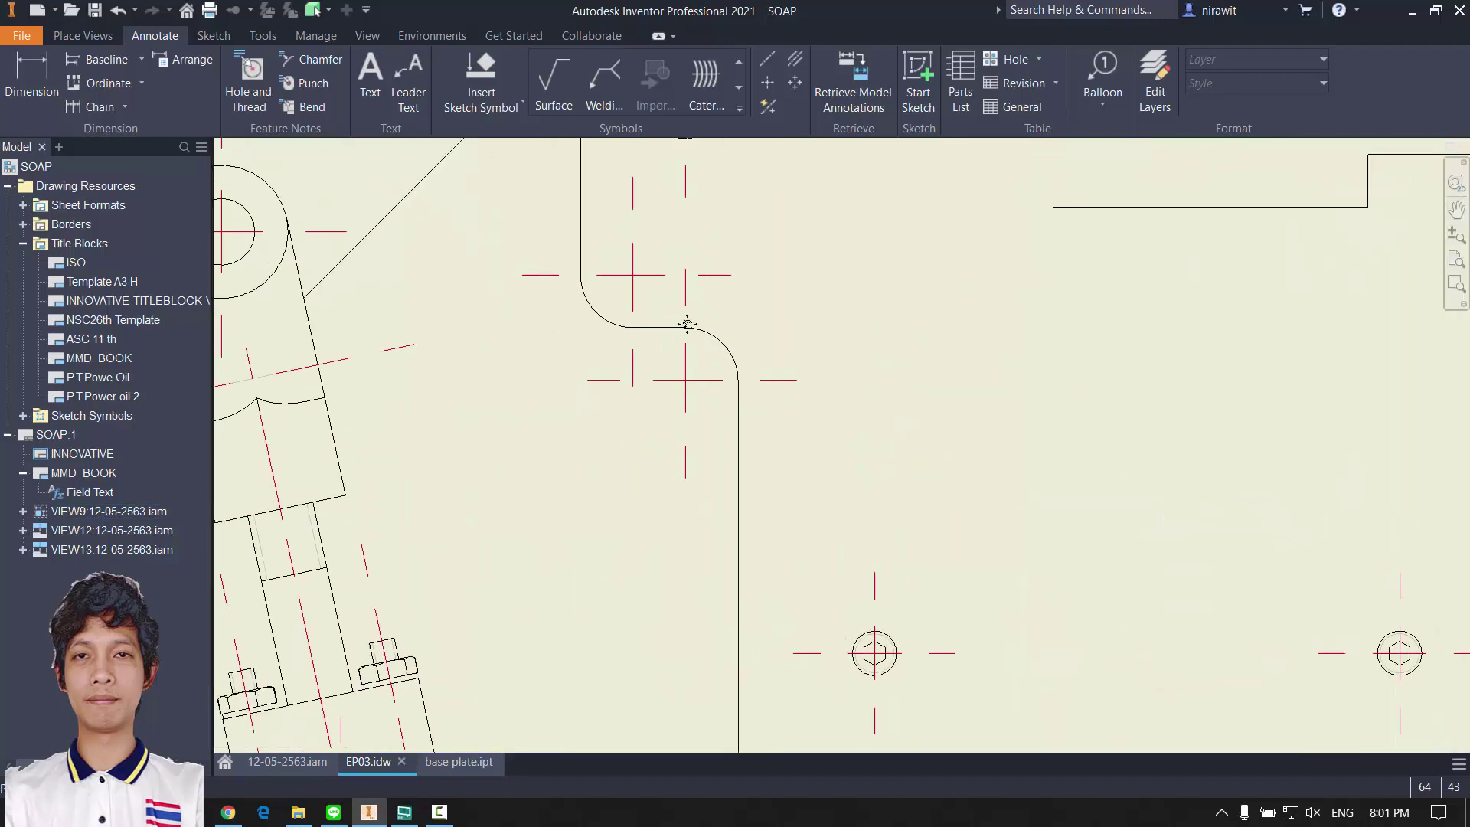
click(680, 380)
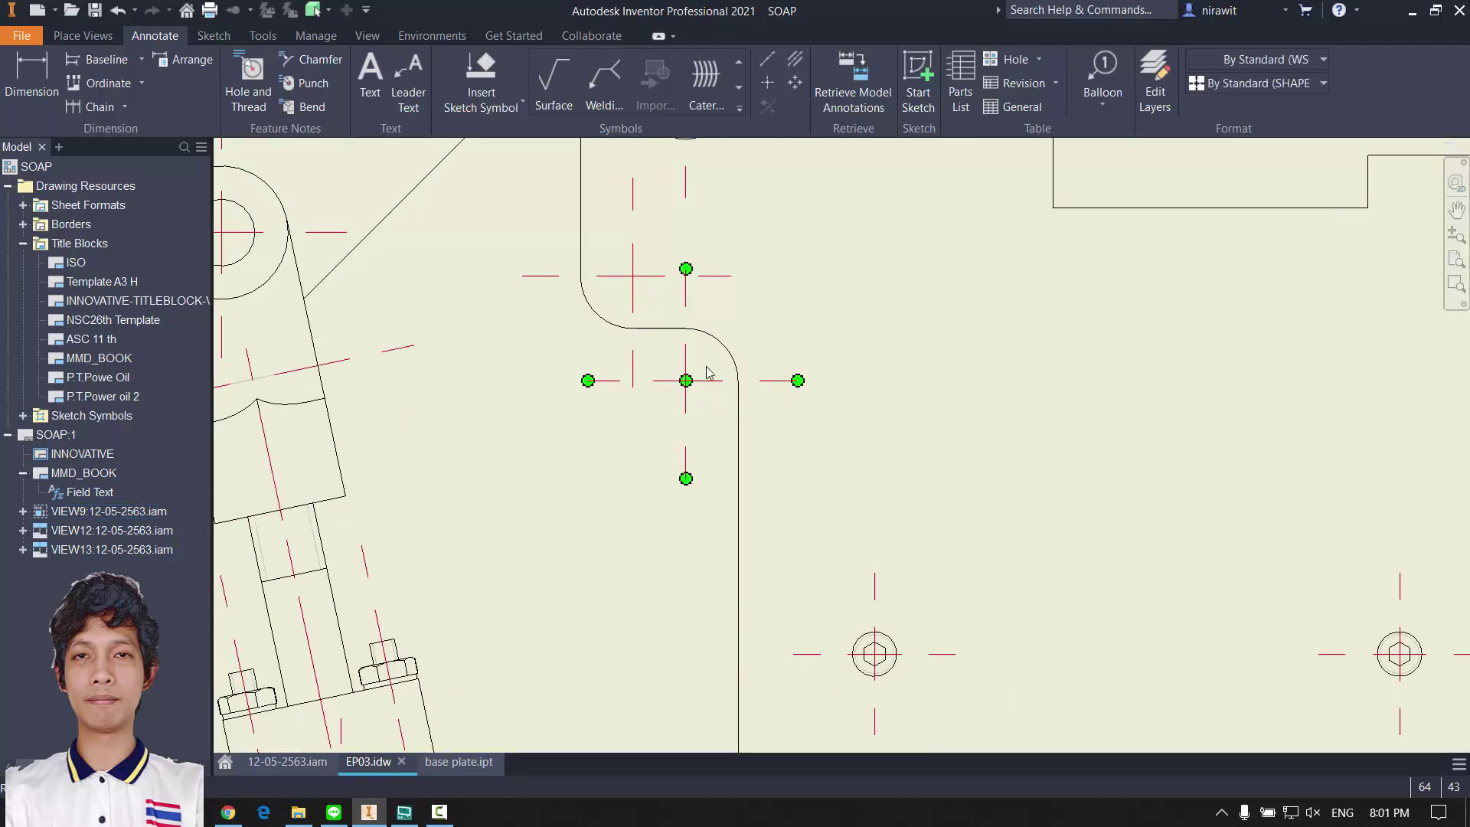
key(Delete)
click(634, 278)
key(Delete)
scroll(798, 389, down, 4)
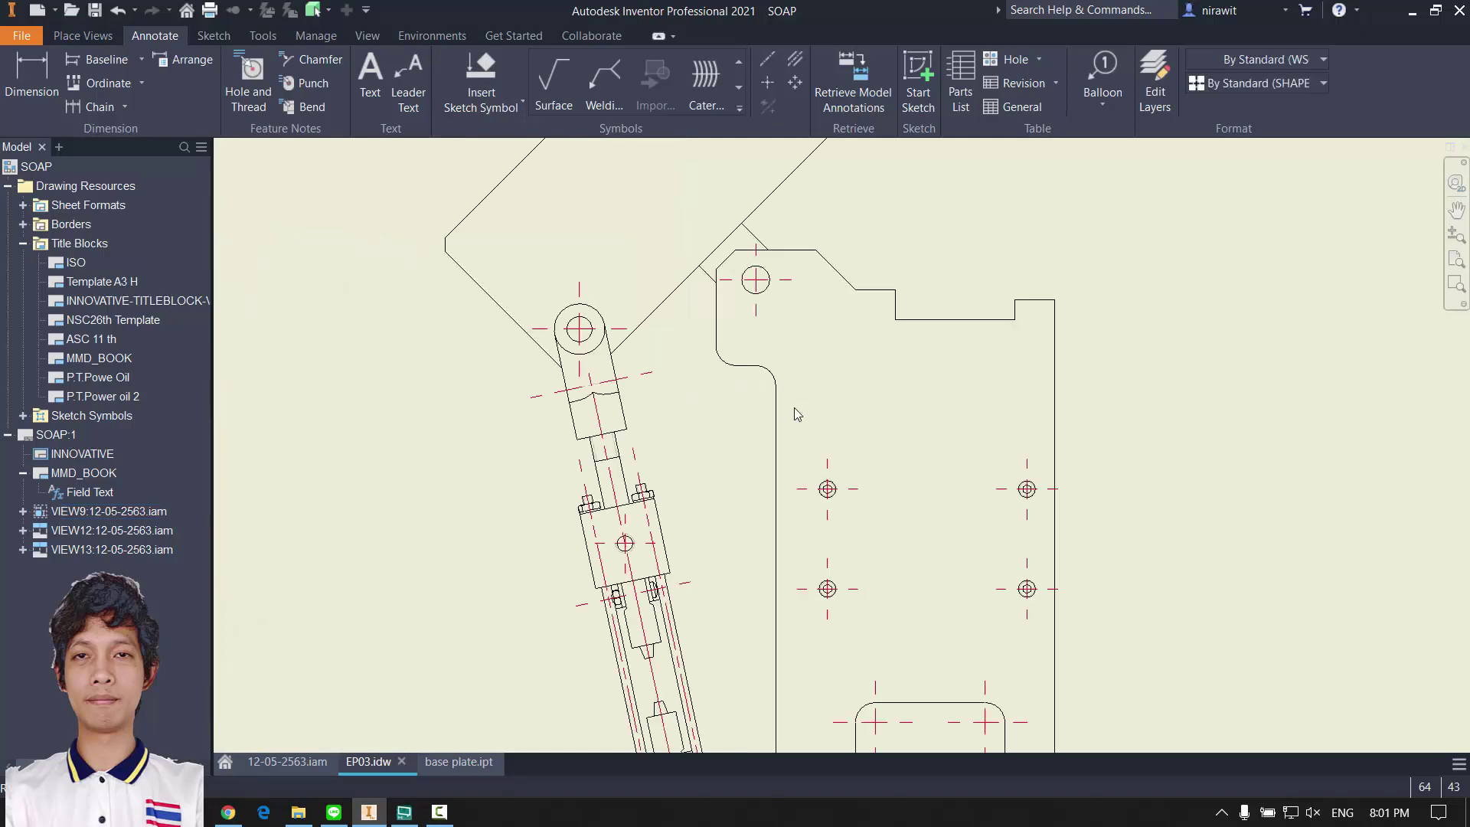
Step: Delete the center marks at the two left corners of the plate's rounded rectangular window in the base view
scroll(794, 408, down, 2)
middle_drag(762, 299, 713, 420)
scroll(714, 420, up, 1)
middle_drag(768, 338, 837, 128)
middle_drag(724, 406, 777, 340)
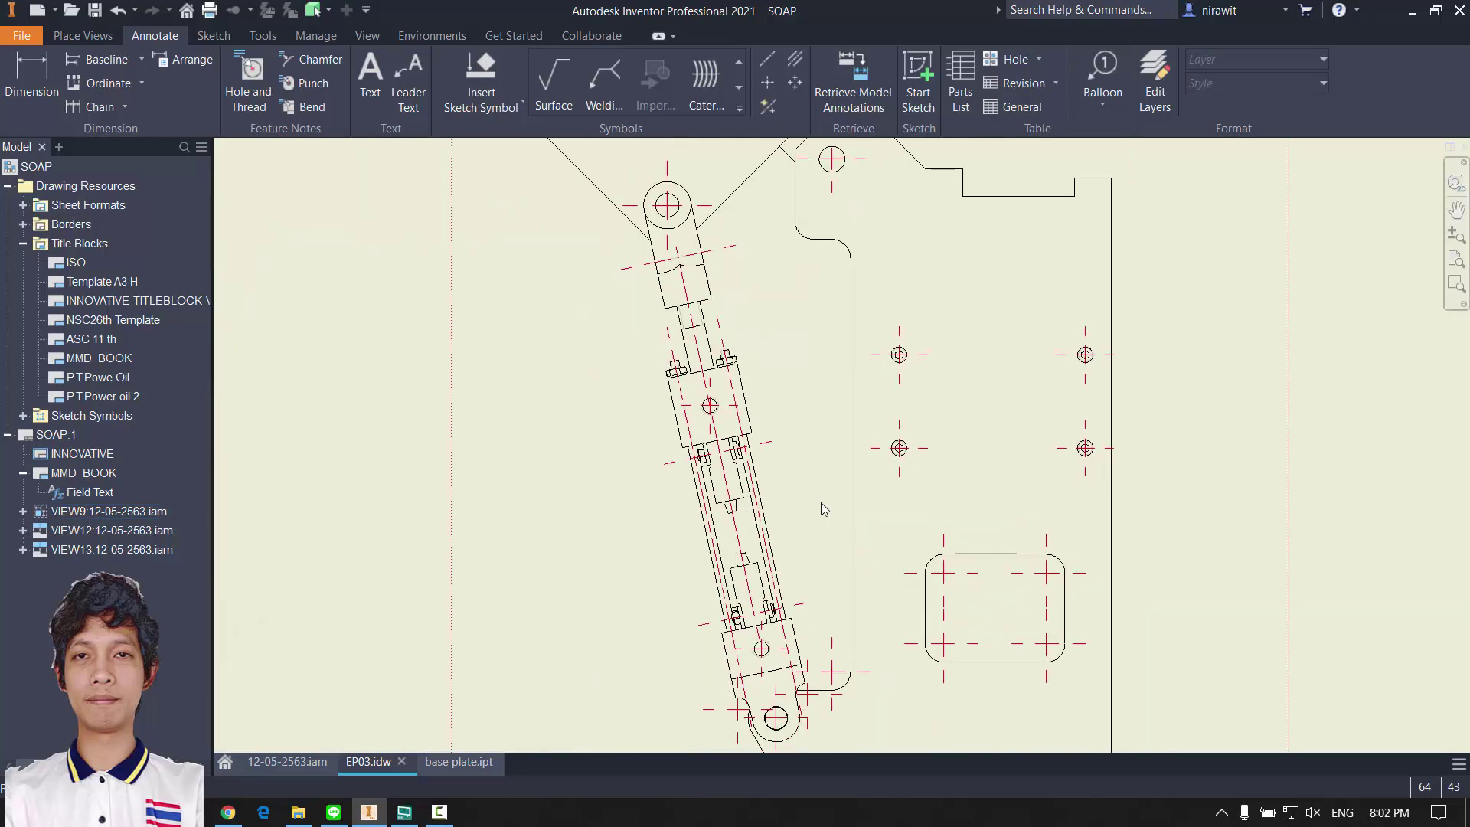
middle_drag(999, 684, 848, 442)
click(807, 402)
key(Delete)
click(807, 332)
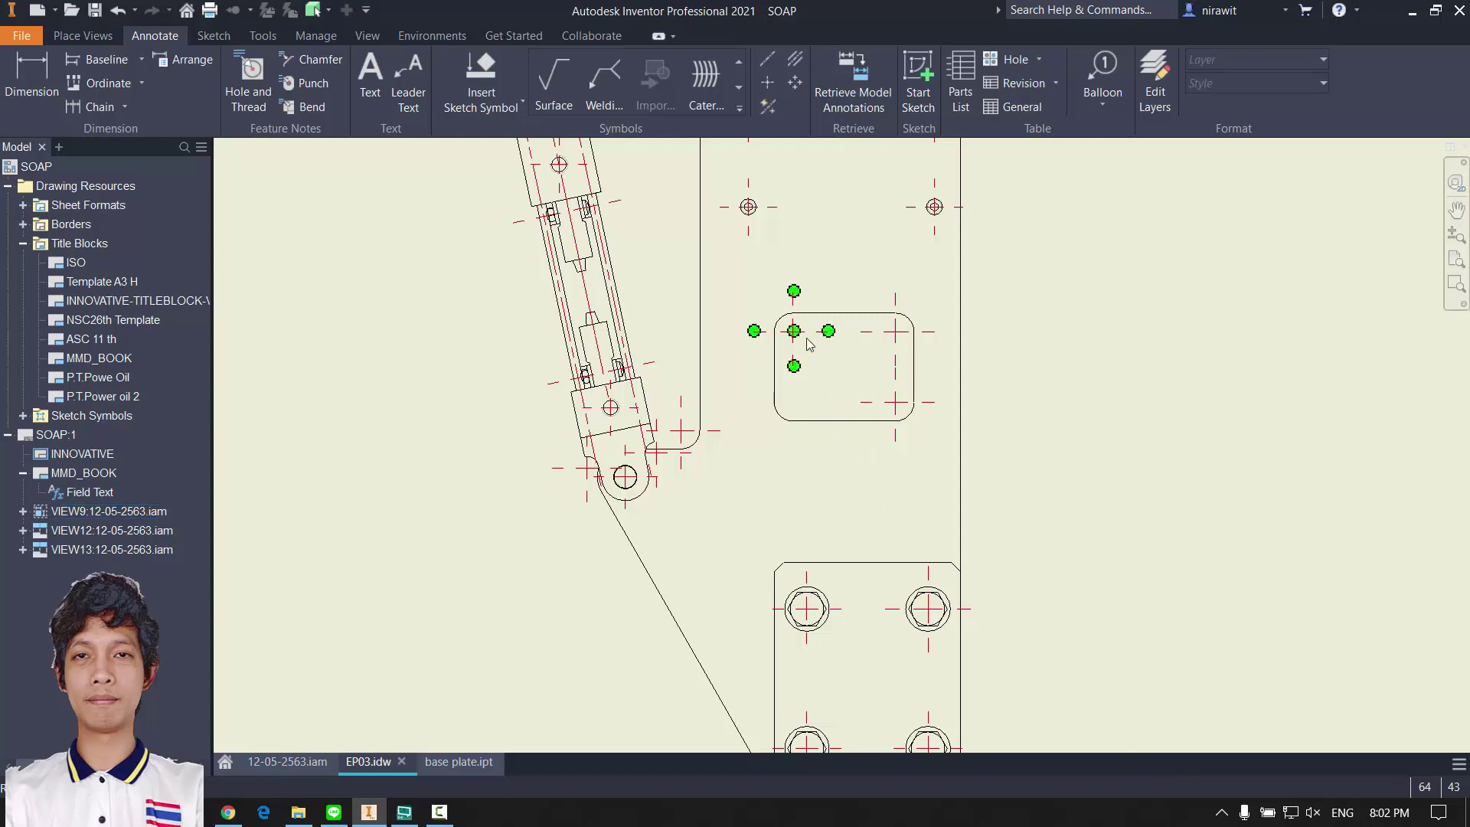
key(Delete)
Step: Delete the center marks at the two right corners of the plate's rounded rectangular window
click(899, 337)
key(Delete)
double_click(897, 409)
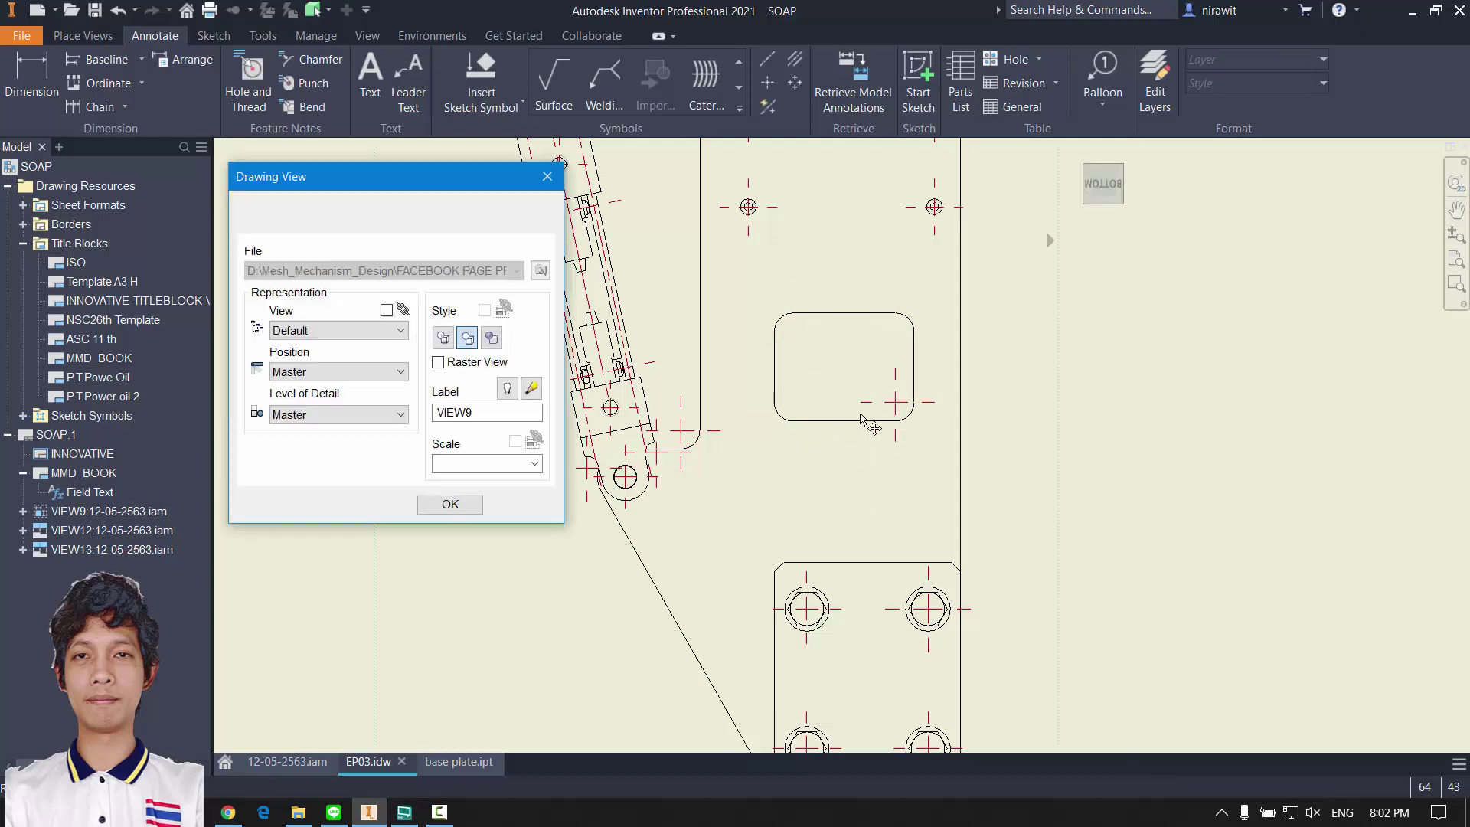
click(520, 503)
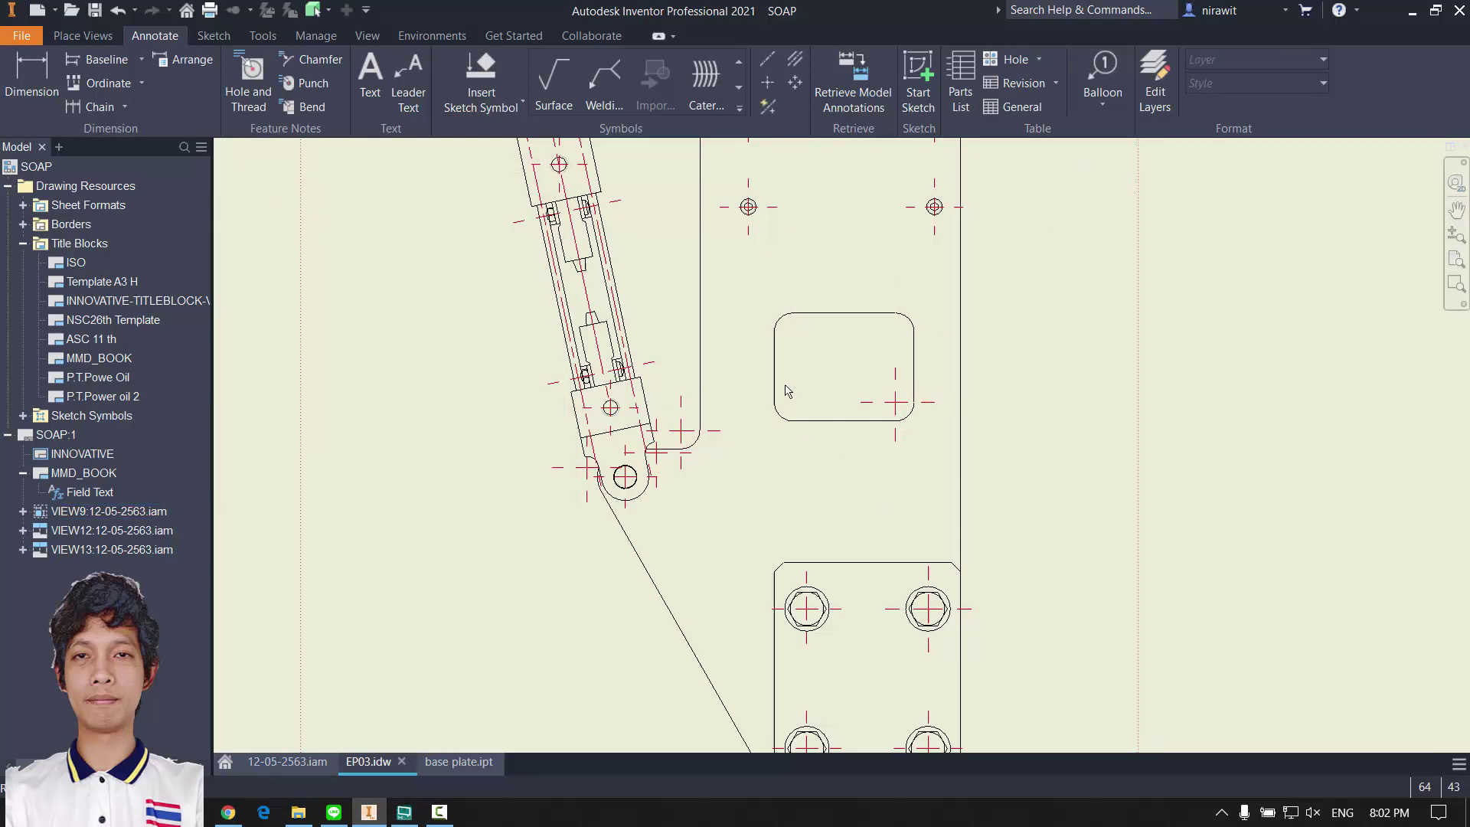
click(894, 402)
key(Delete)
Step: Delete the center marks at the plate's lower fillet beside the cylinder's lower end, and save EP03.idw
click(846, 430)
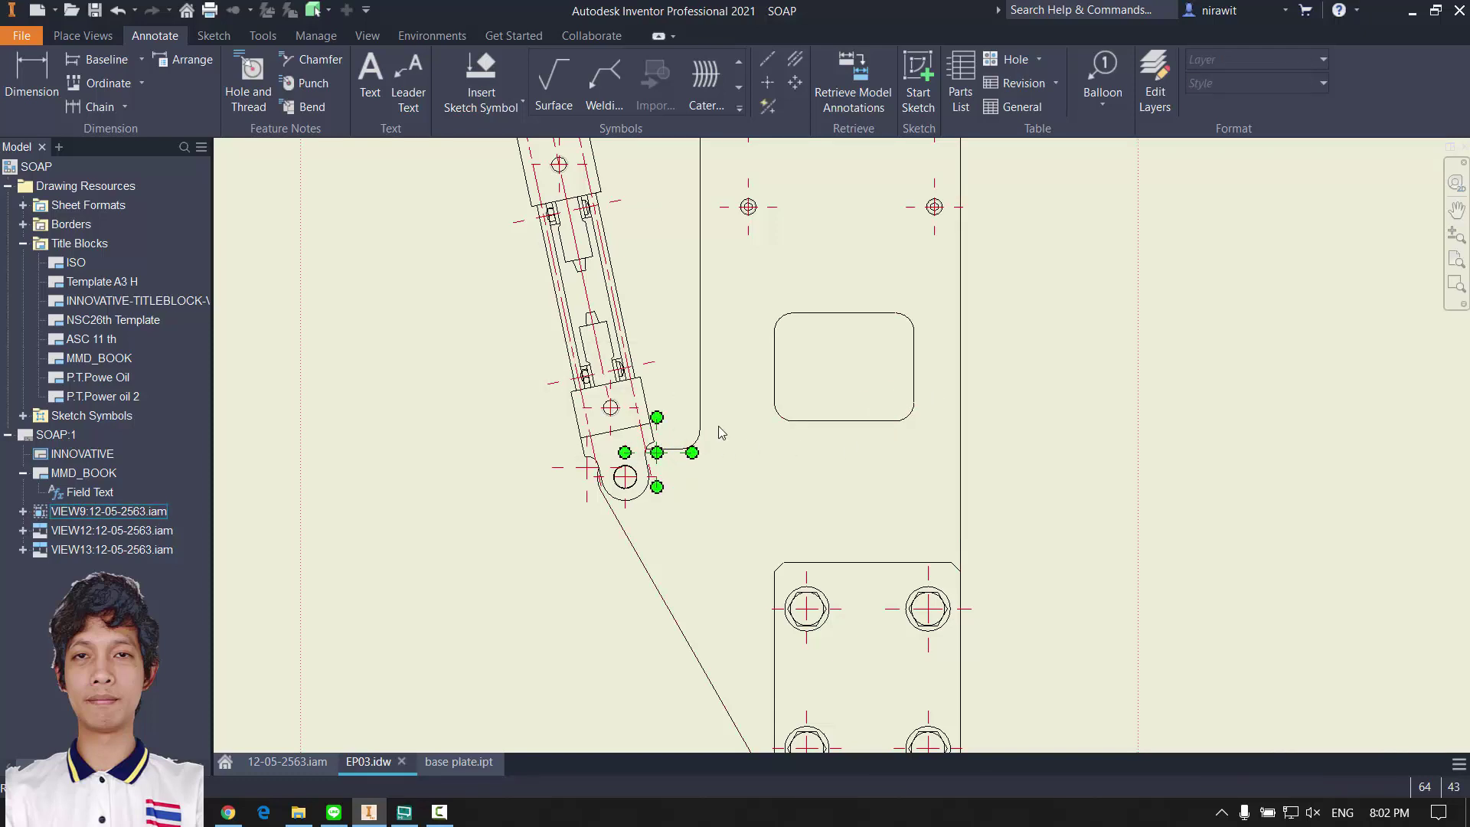
scroll(786, 452, down, 5)
scroll(777, 358, up, 3)
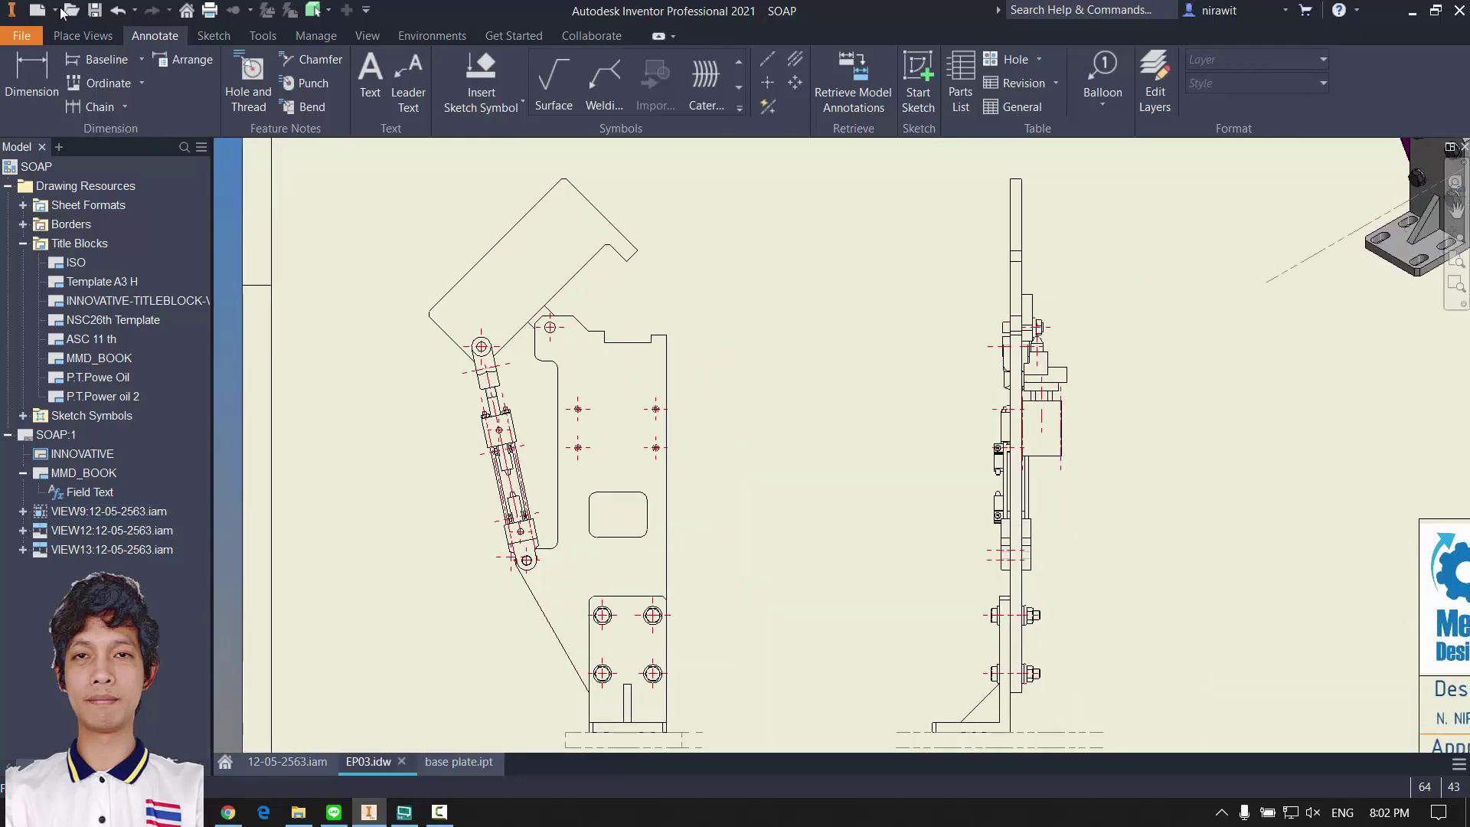
click(95, 10)
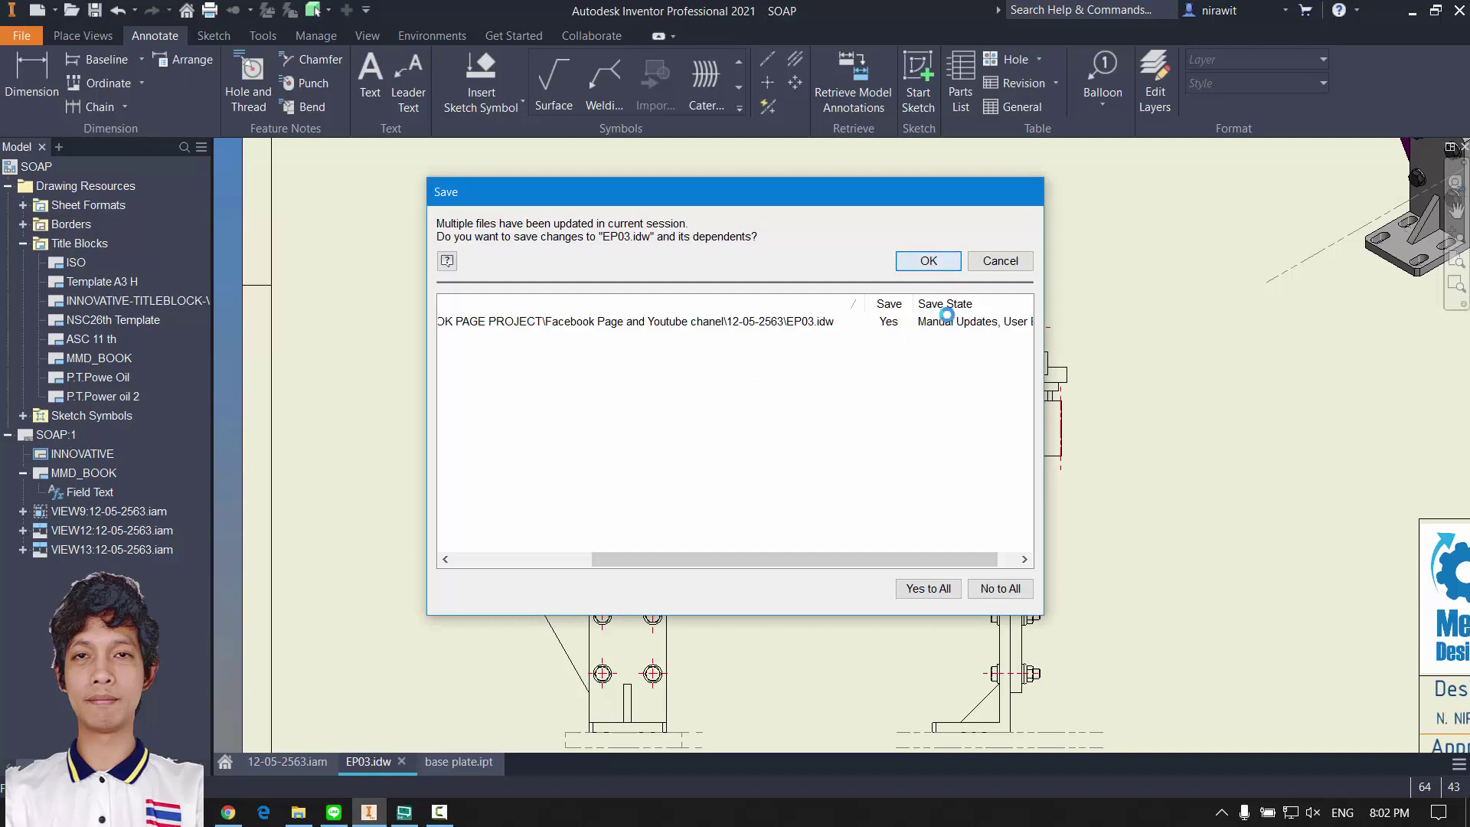
click(928, 260)
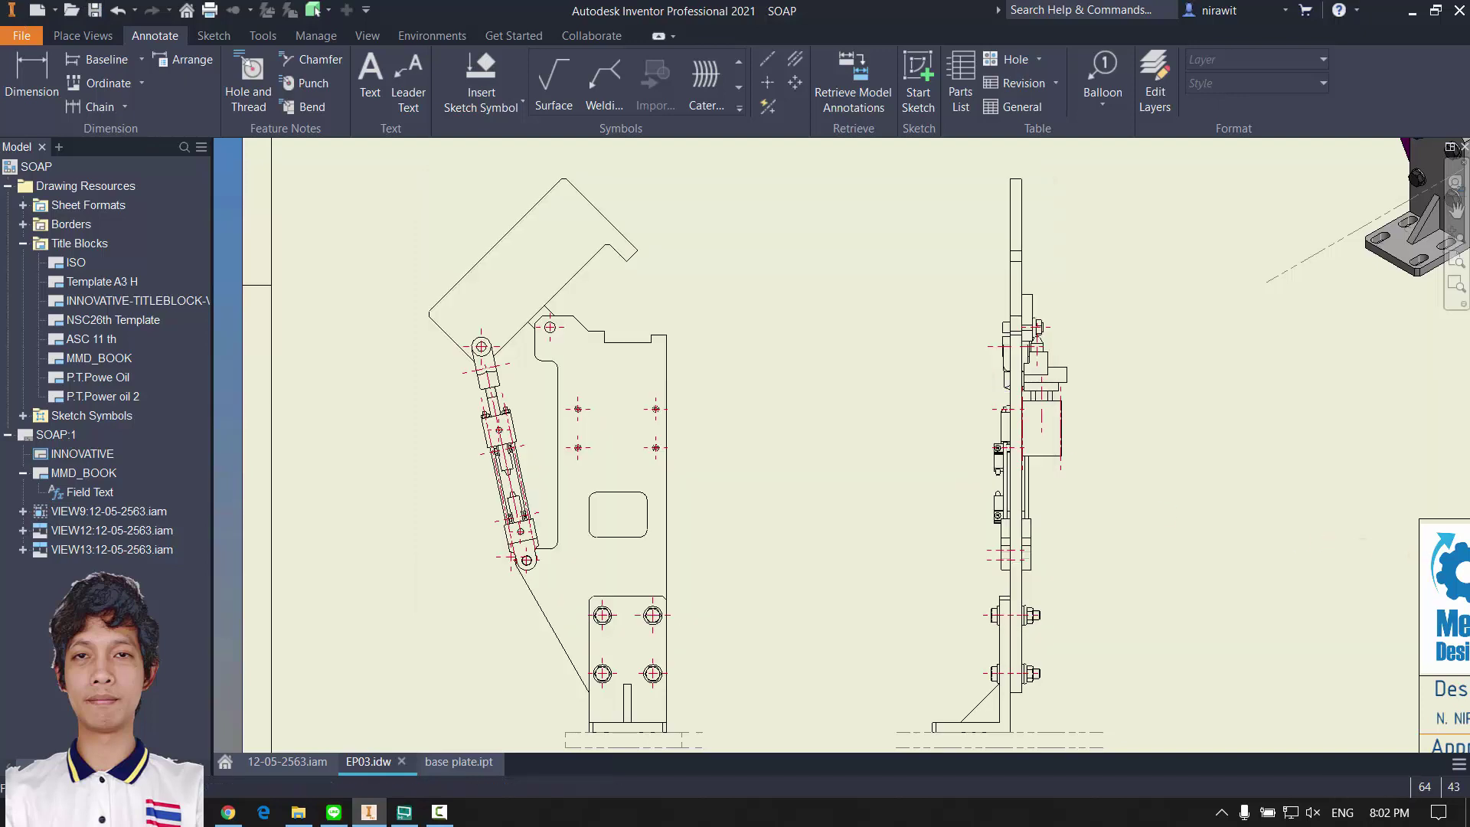
click(333, 813)
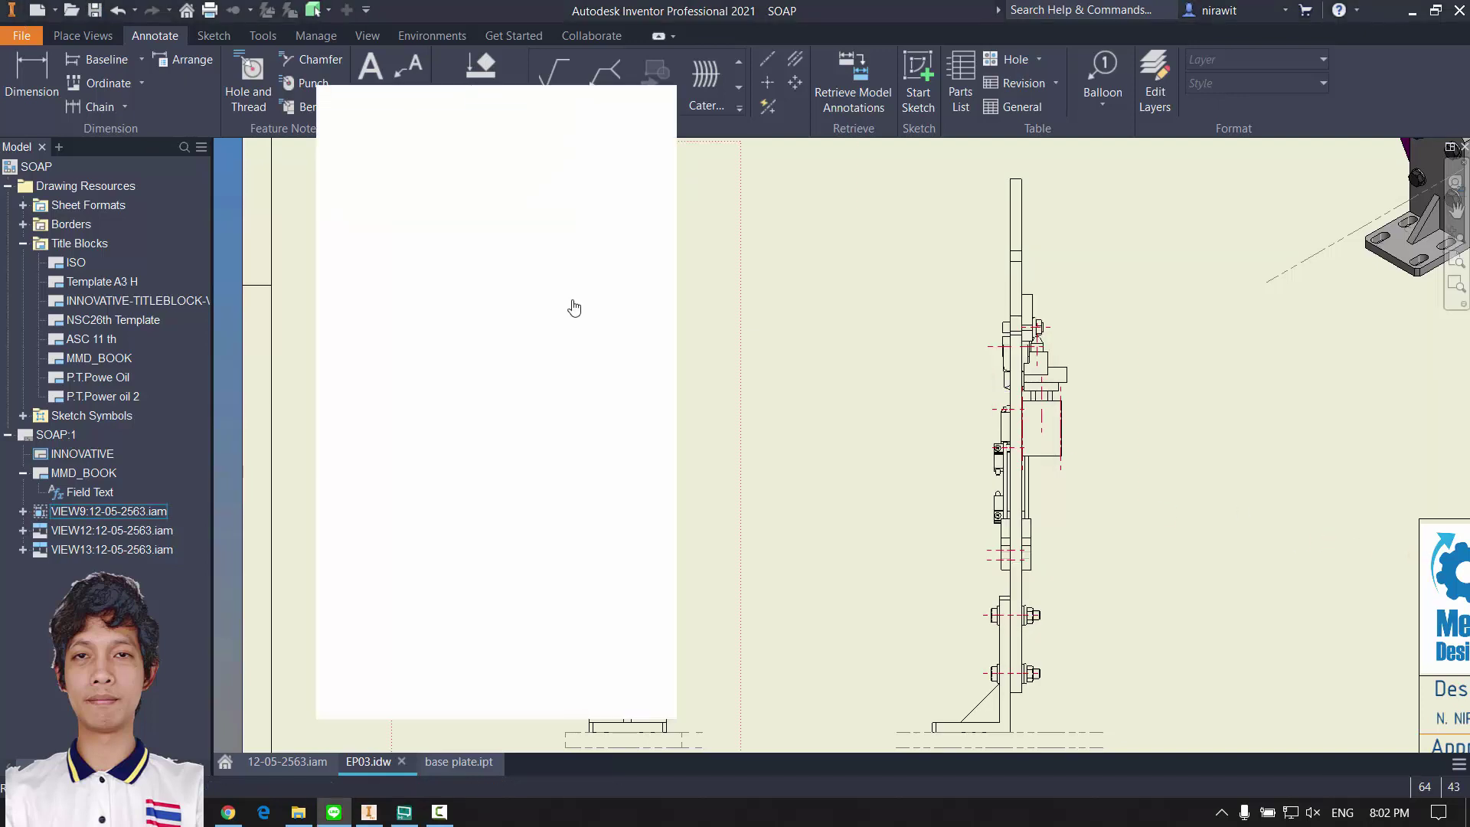
drag(337, 99, 1397, 295)
click(1400, 301)
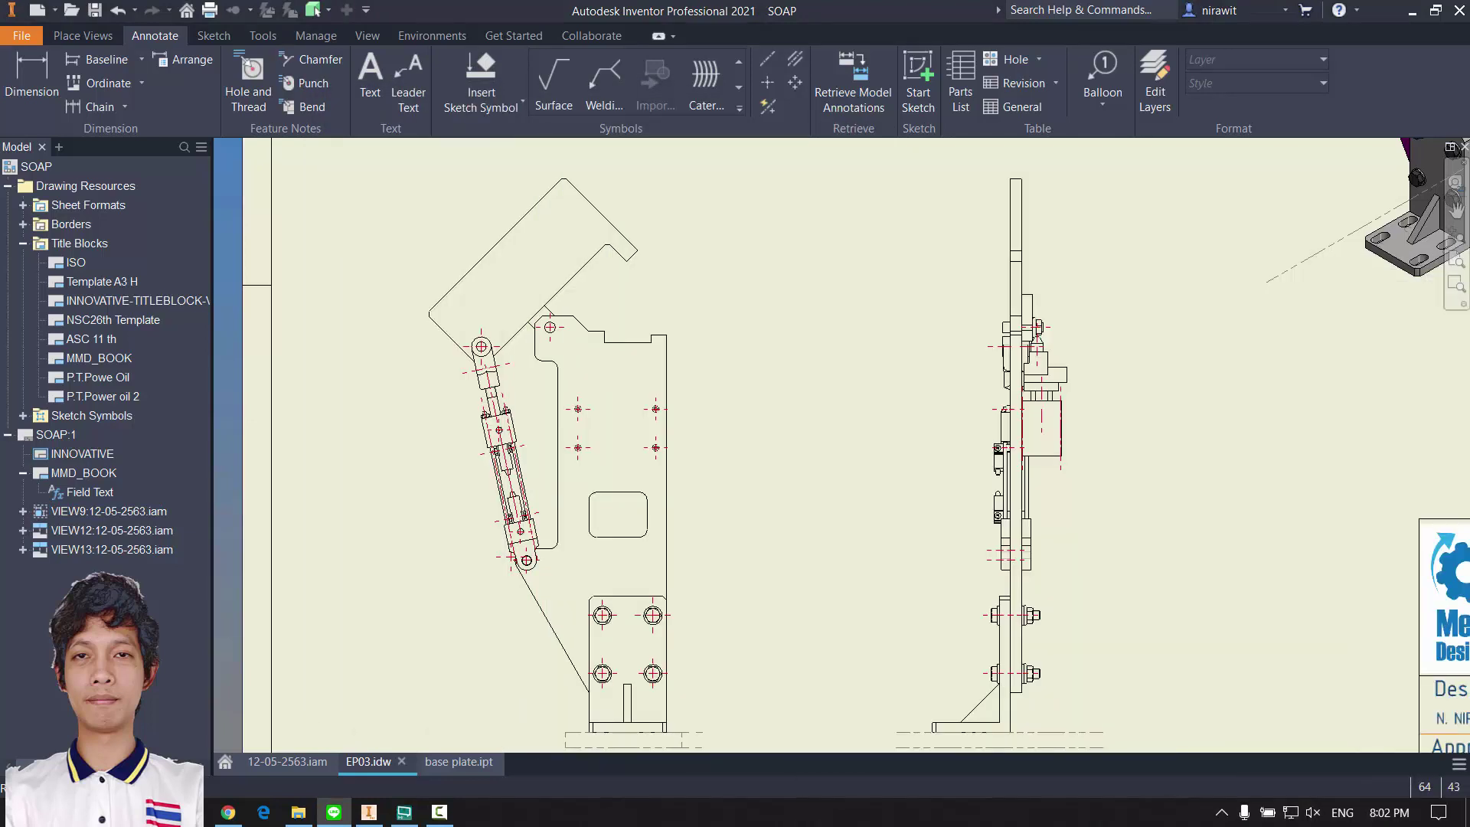
click(1224, 196)
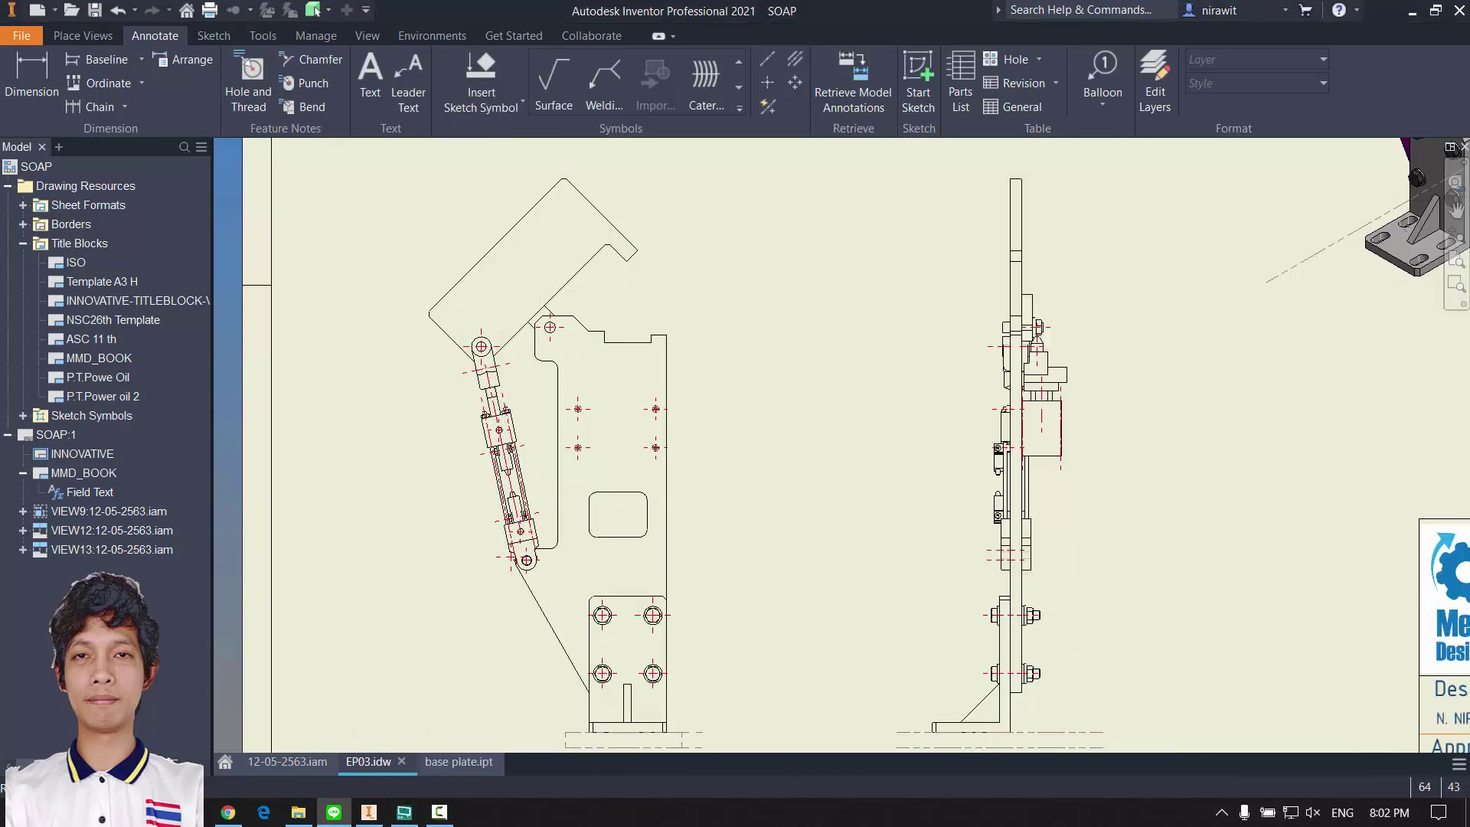
Step: Shift the base view slightly upward on the sheet, keeping the side view aligned with it
scroll(897, 461, down, 5)
middle_drag(930, 443, 814, 486)
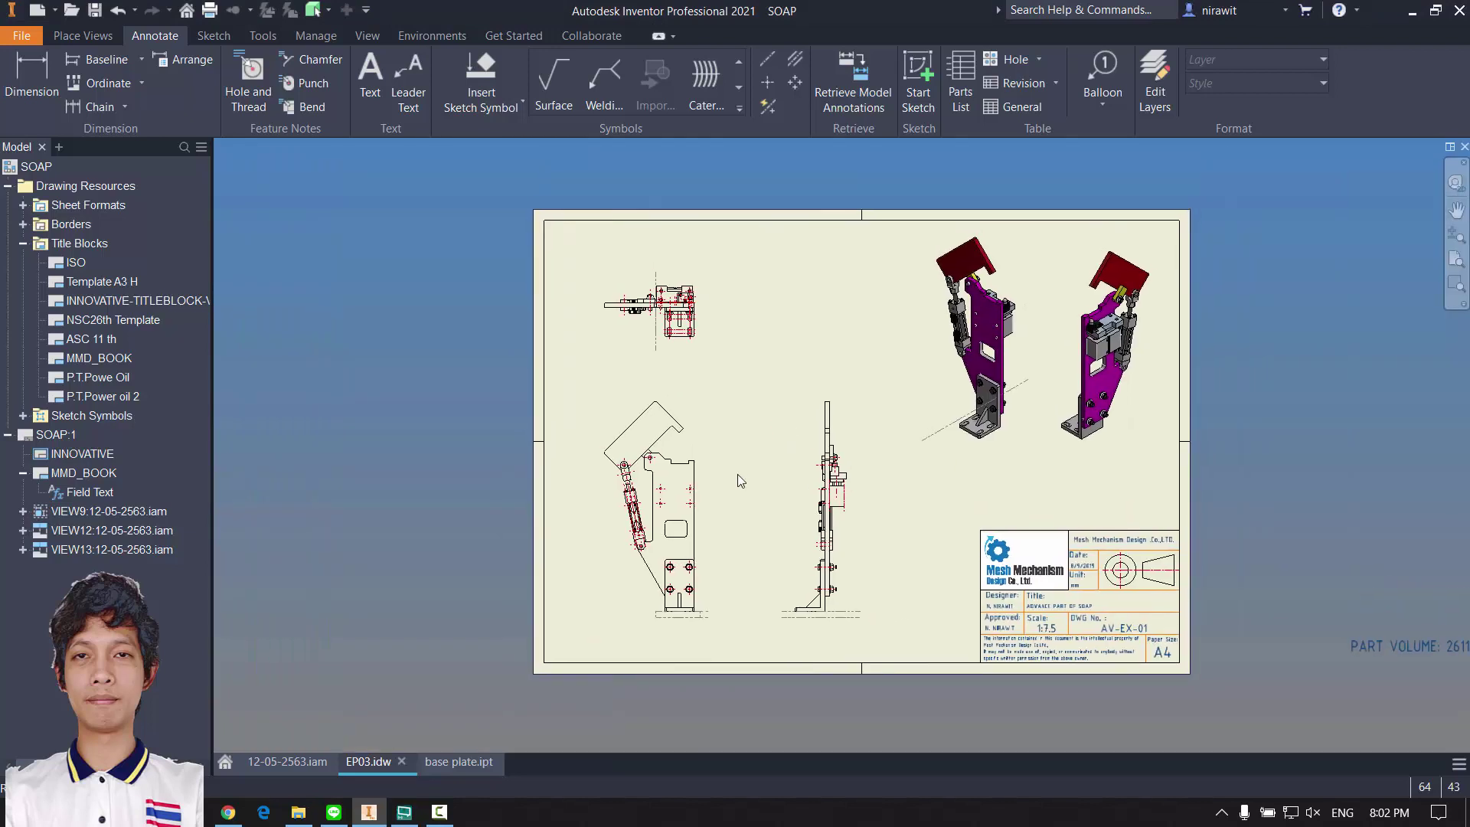
drag(722, 489, 717, 471)
middle_drag(766, 437, 771, 468)
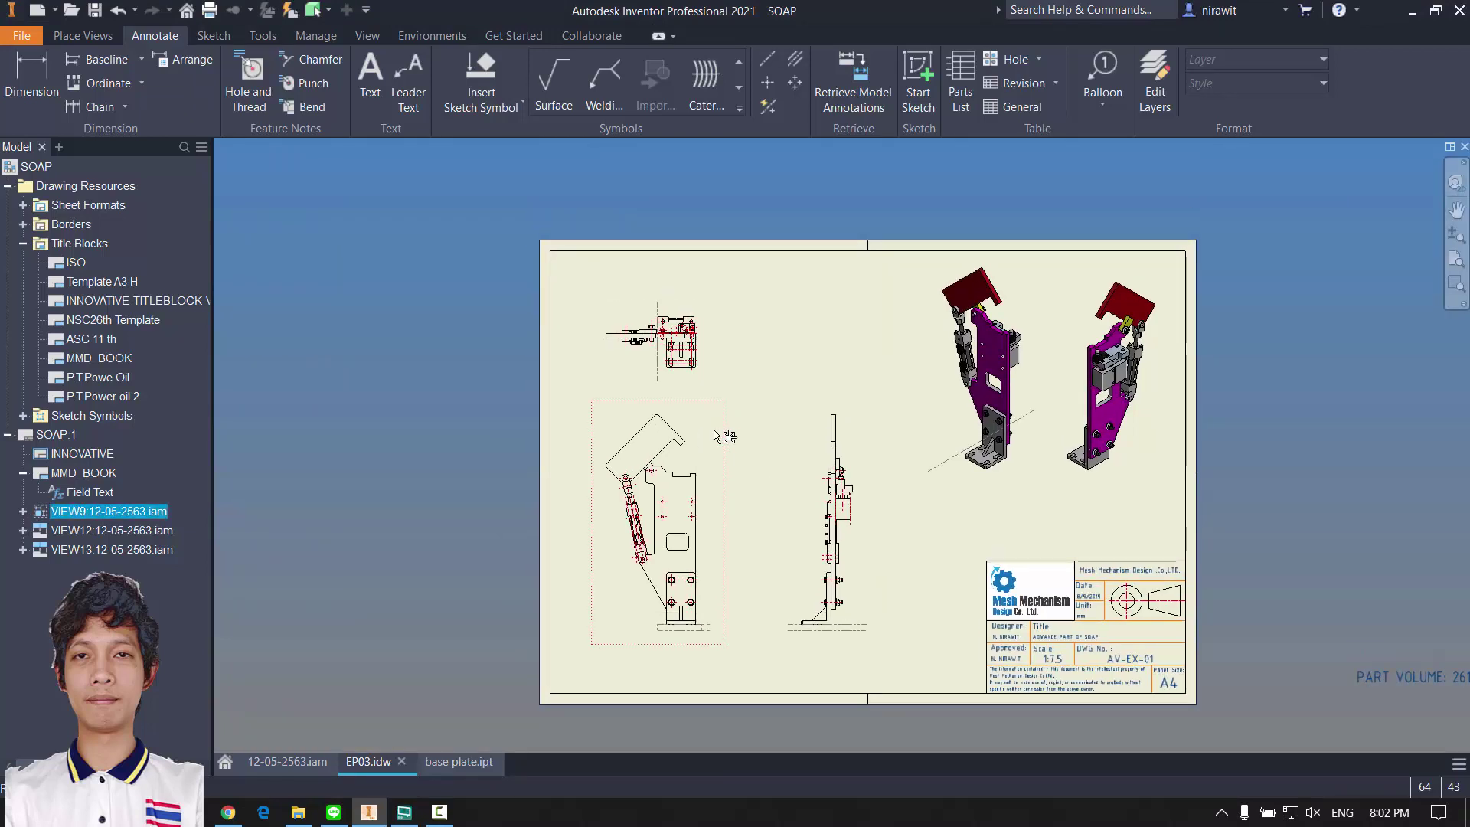
drag(723, 431, 734, 433)
Step: Examine the centerlines across the orthographic views, down to the bolted base bracket in the base view
scroll(787, 482, up, 4)
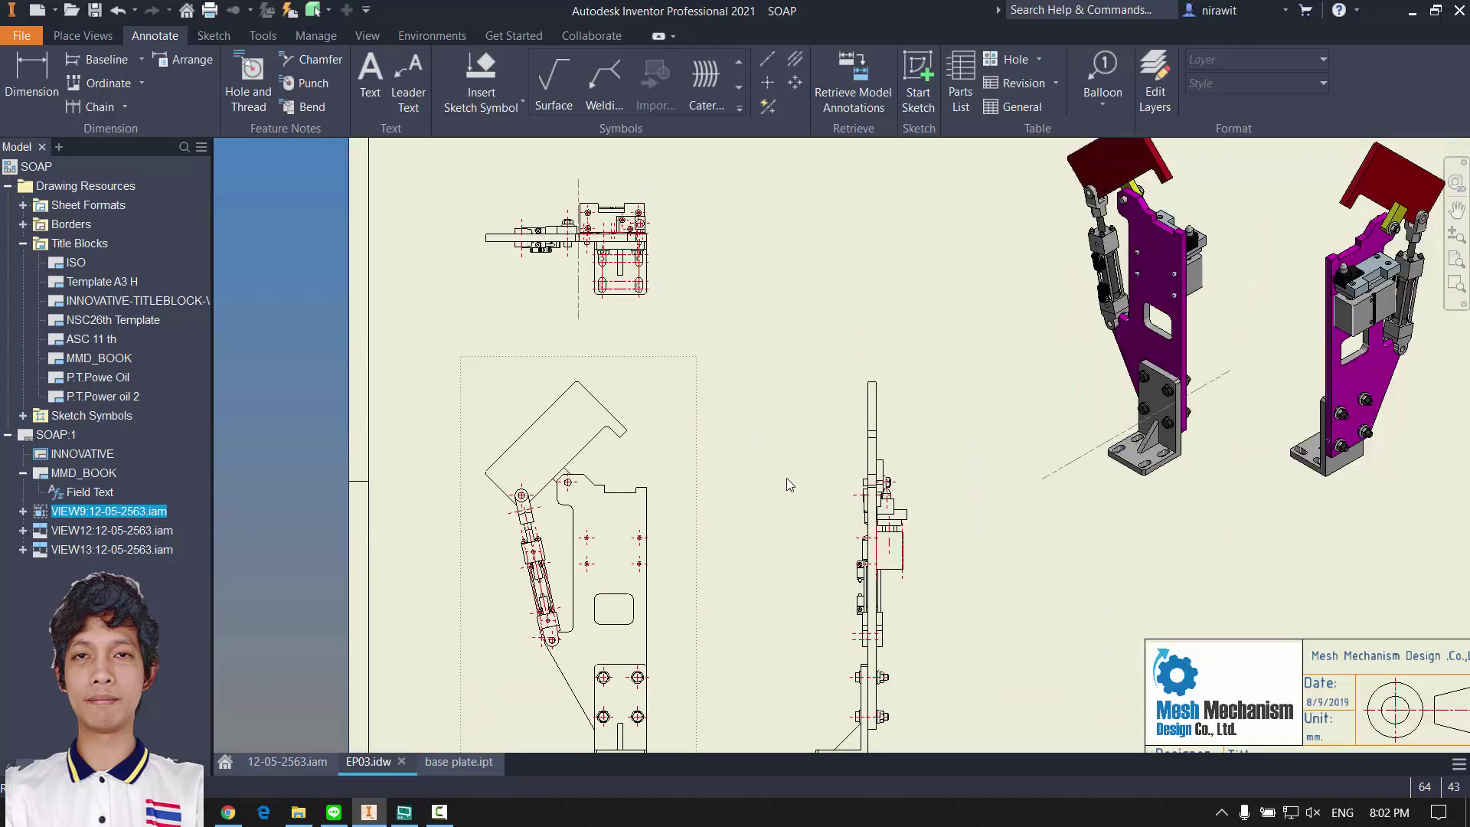
scroll(719, 412, down, 2)
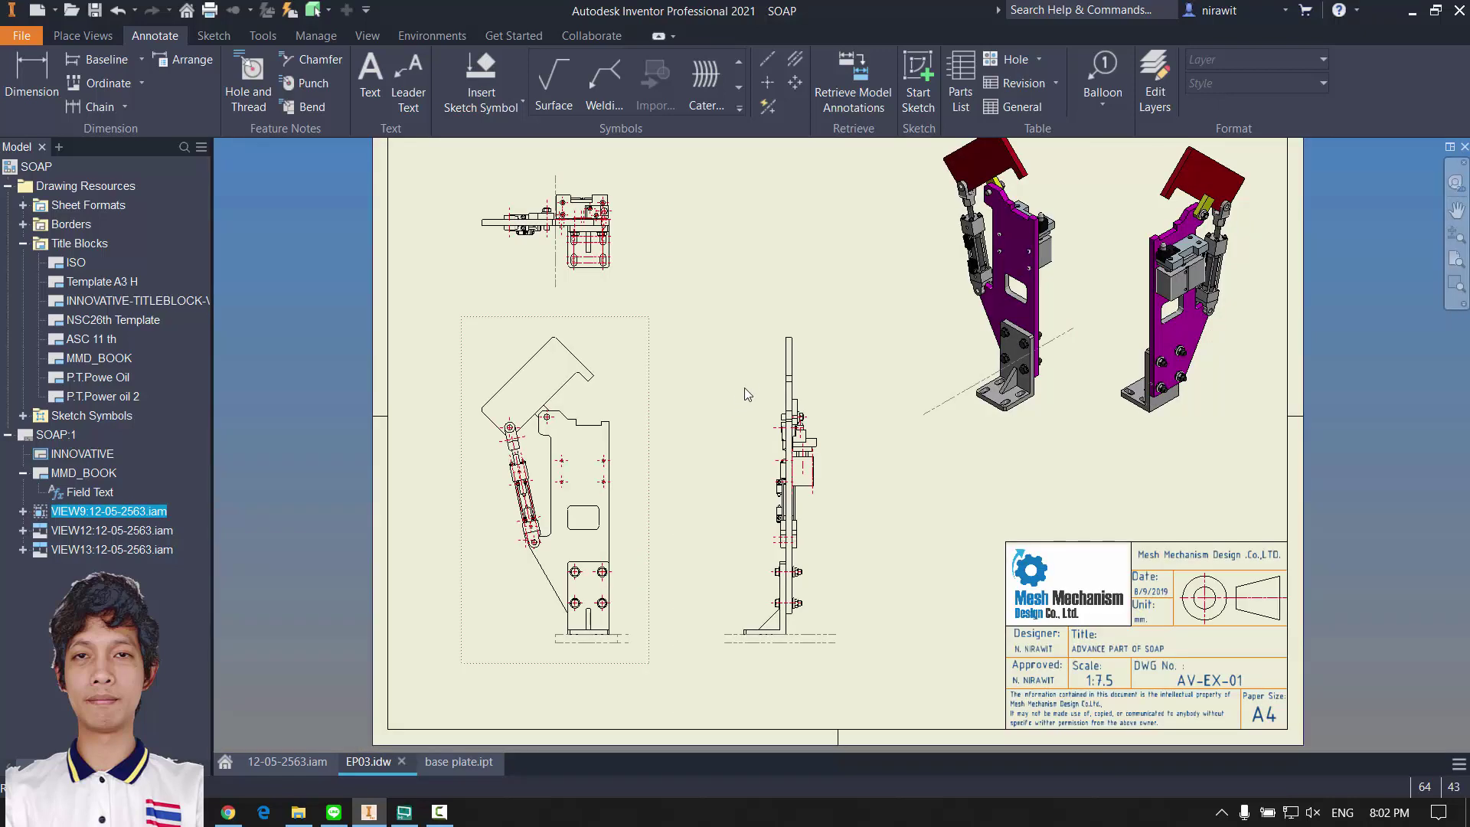
scroll(752, 377, up, 2)
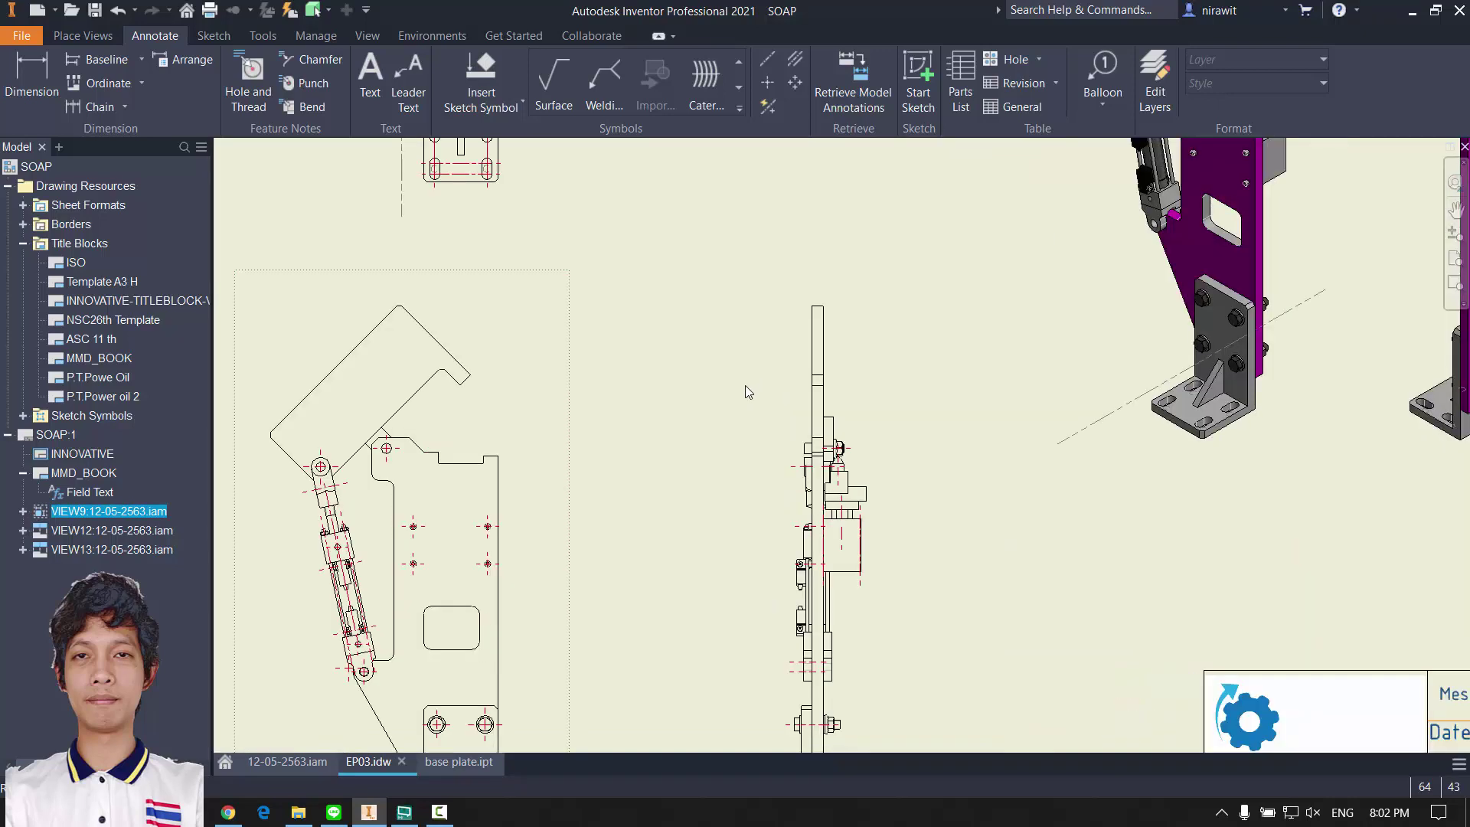
middle_drag(745, 385, 804, 434)
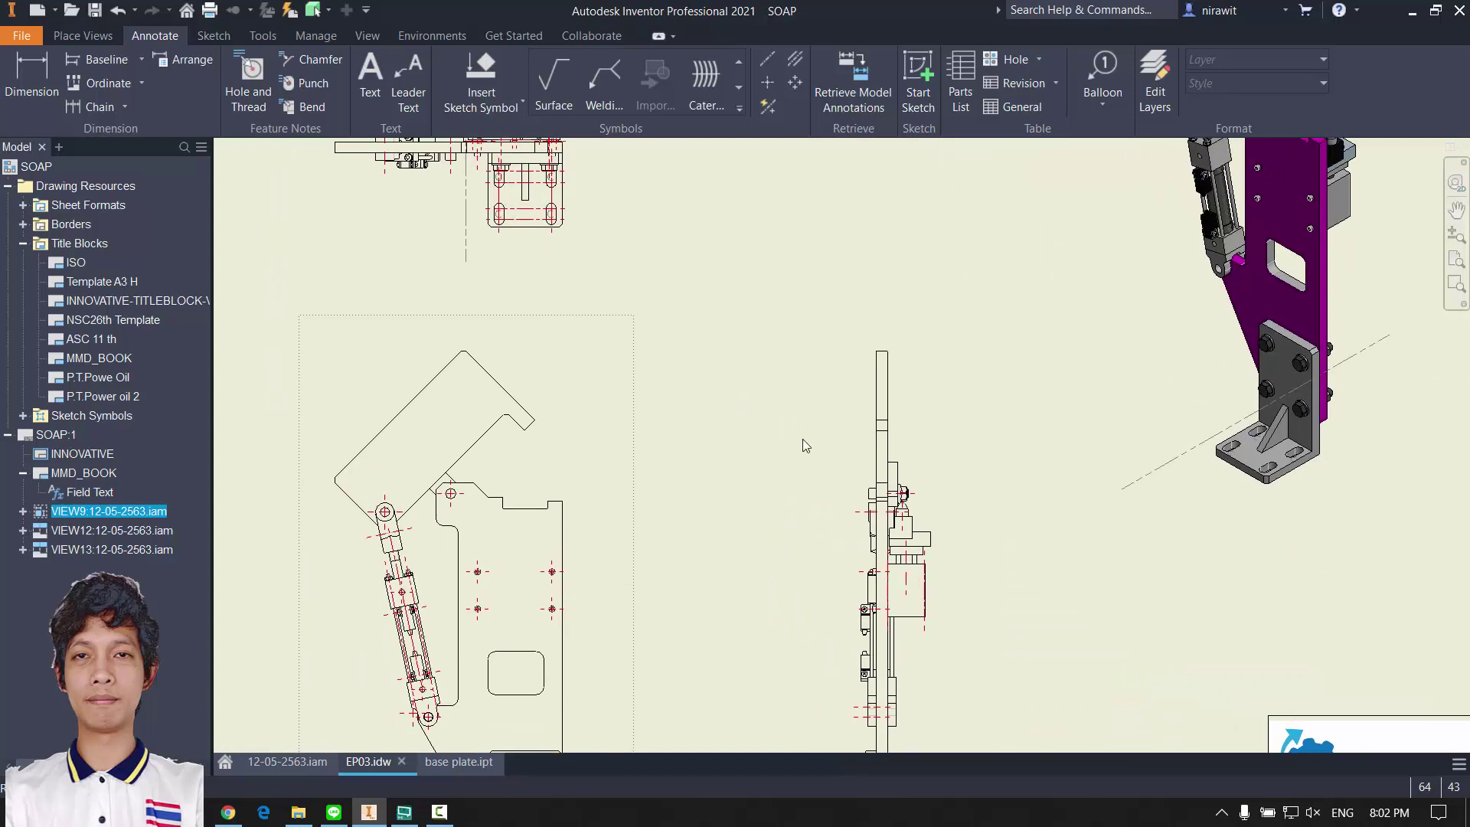
scroll(803, 446, down, 2)
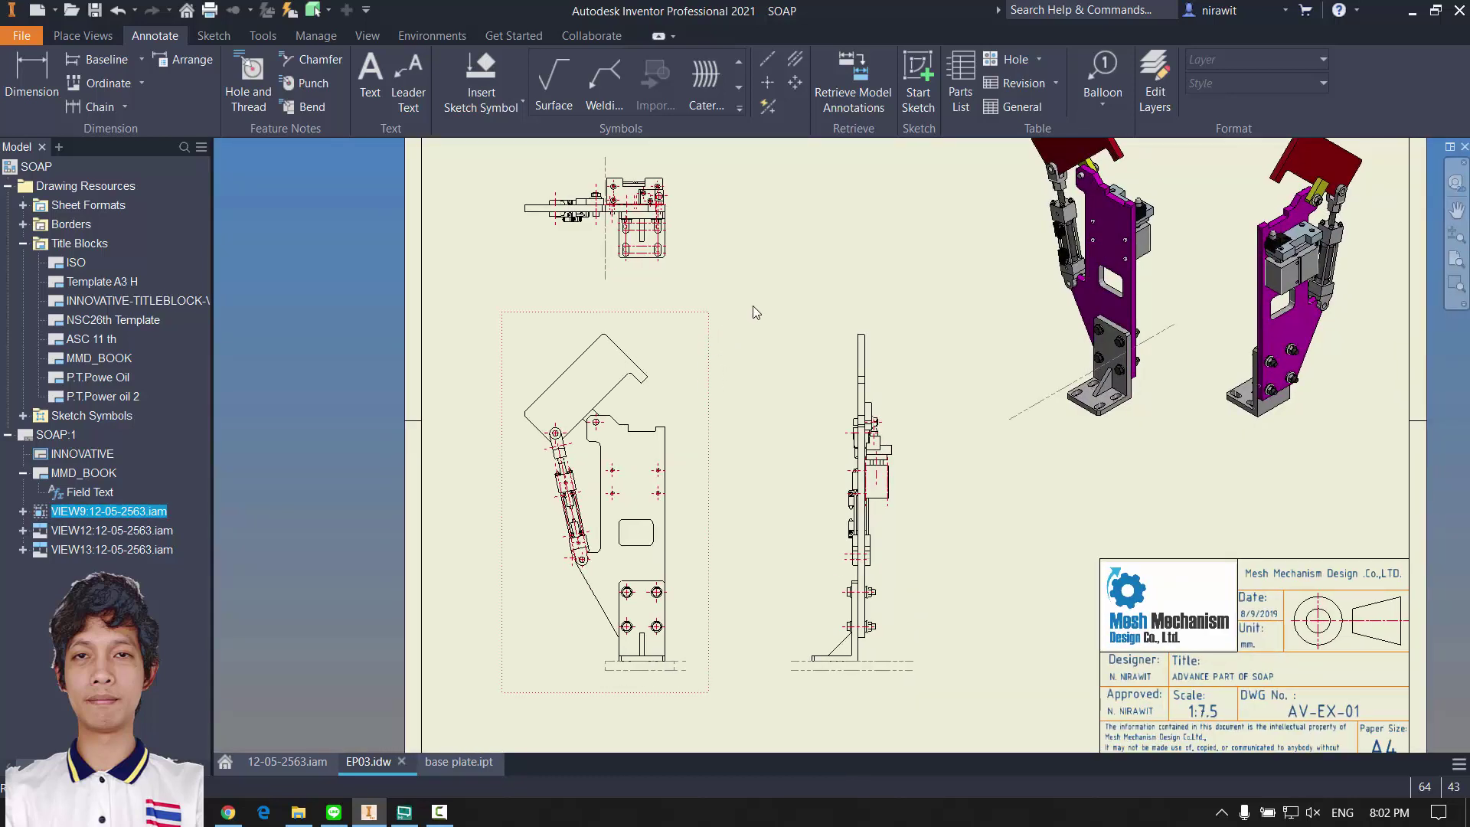
scroll(755, 426, up, 3)
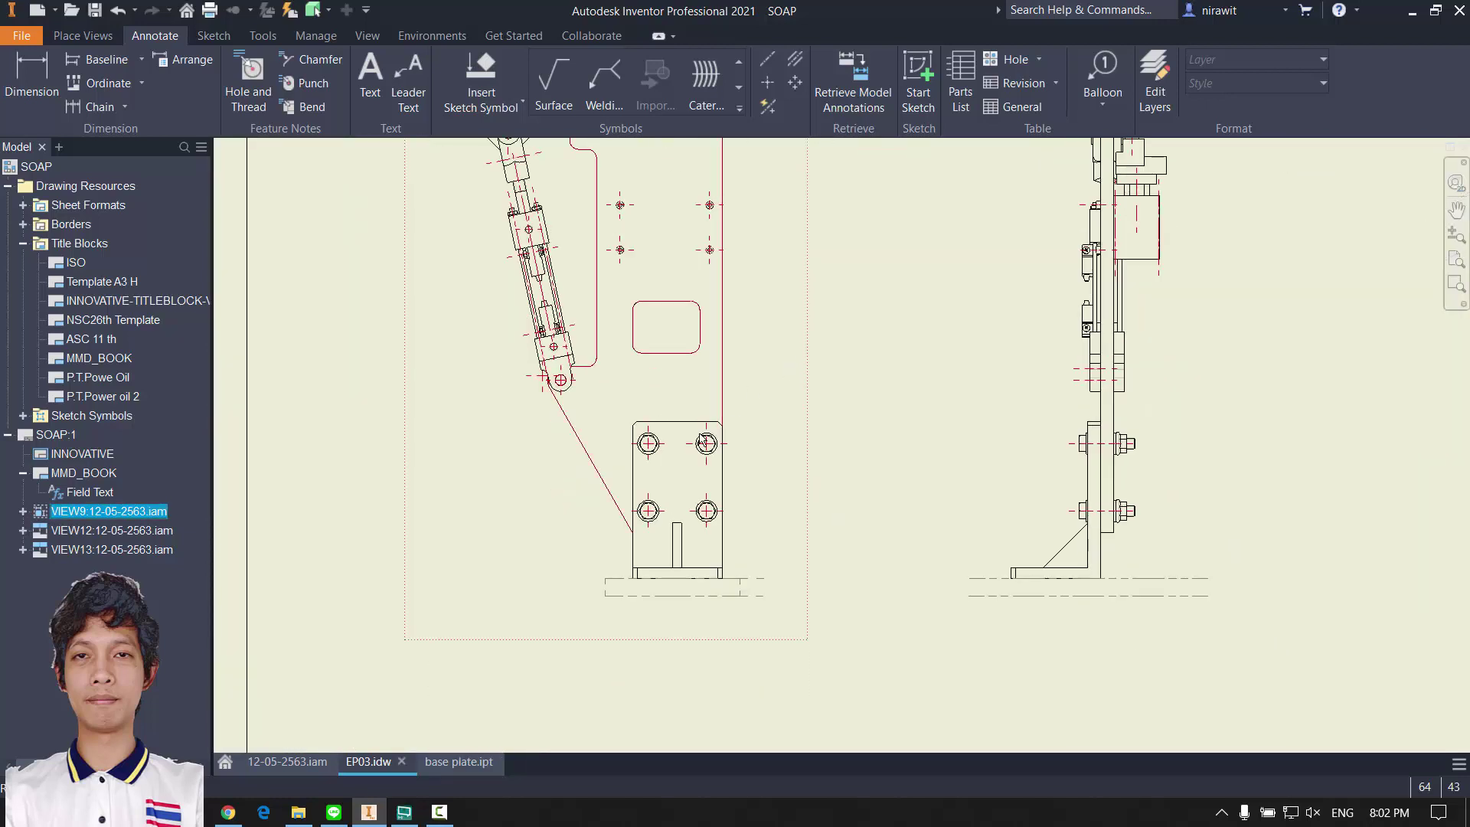
middle_drag(691, 550, 694, 550)
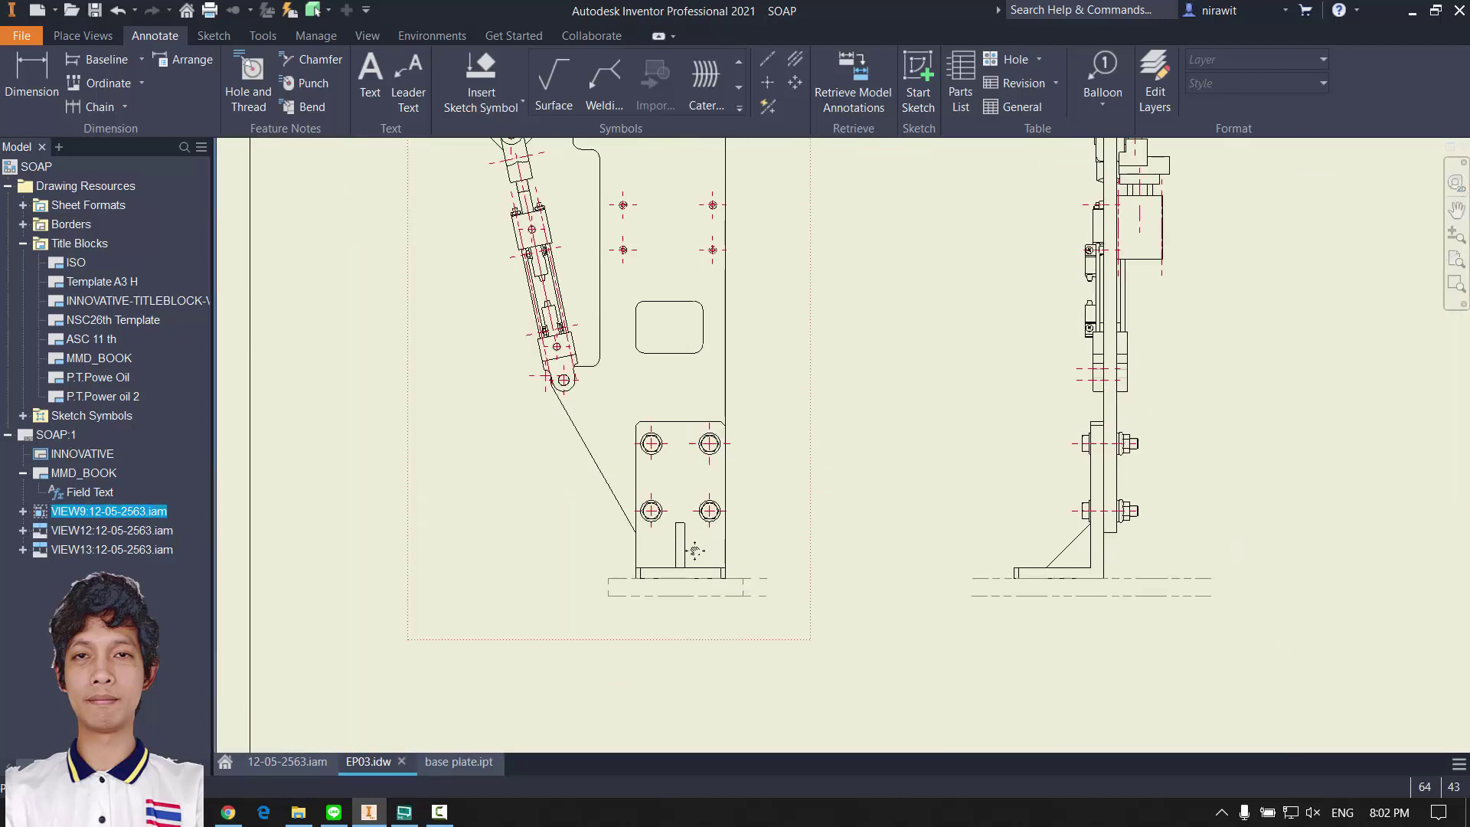
Step: Start a section view from the base view with a horizontal section line through the base bracket's lower two bolts
scroll(783, 468, down, 3)
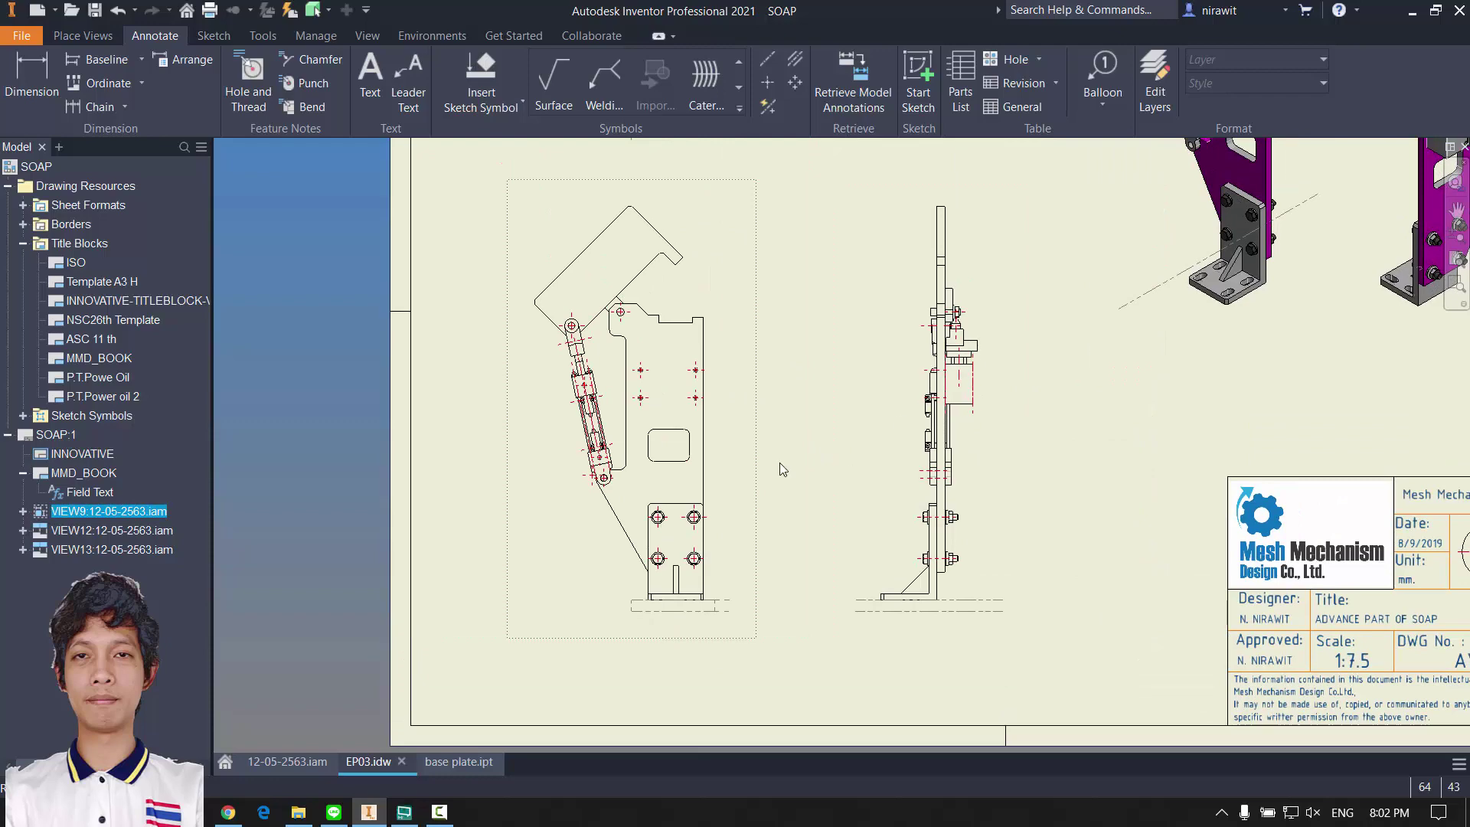
scroll(976, 548, up, 5)
scroll(978, 550, down, 4)
mouse_move(802, 533)
middle_down()
mouse_move(646, 482)
mouse_move(692, 571)
middle_up()
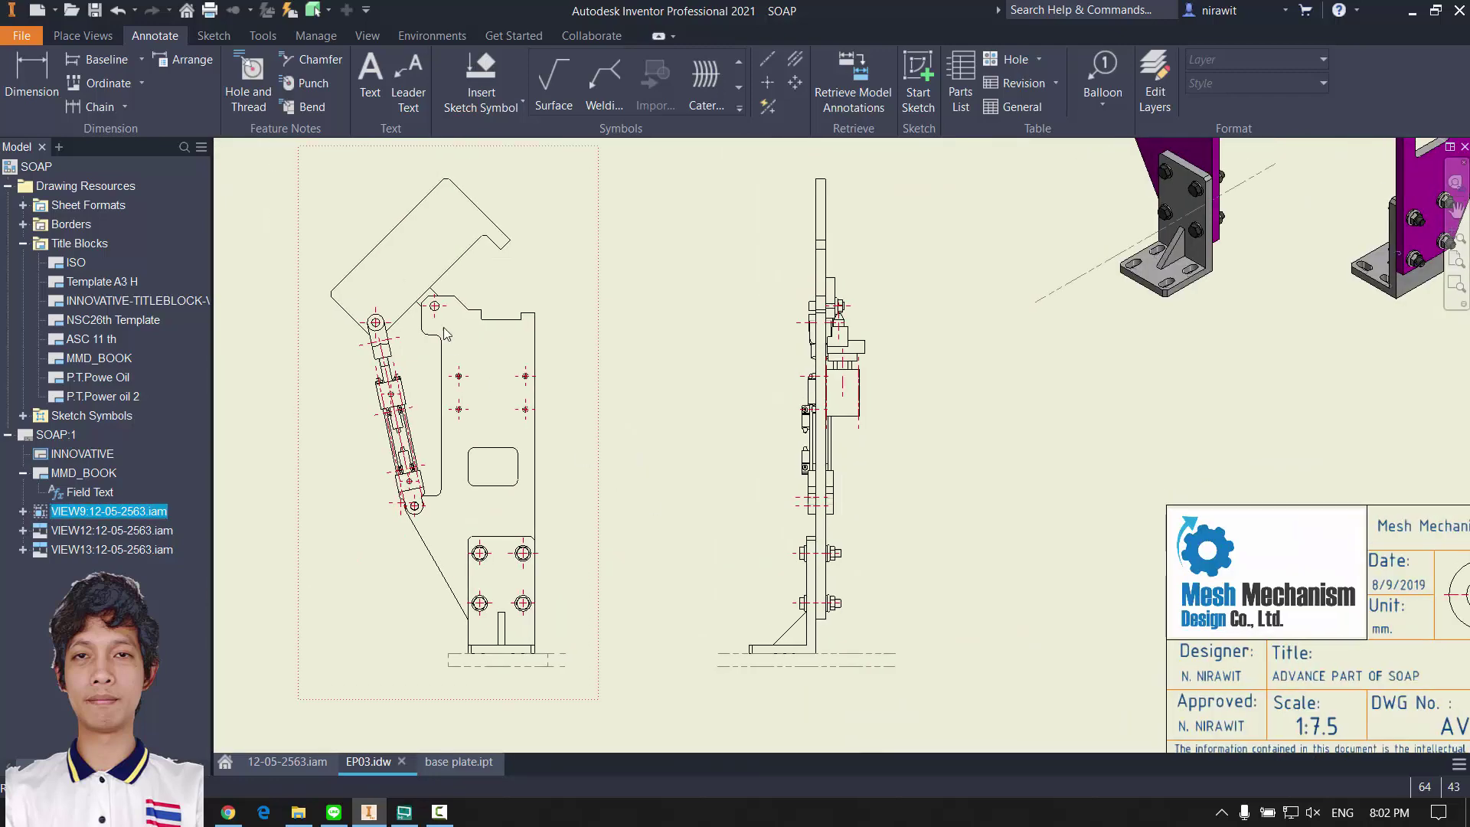
scroll(446, 334, up, 1)
scroll(577, 460, up, 2)
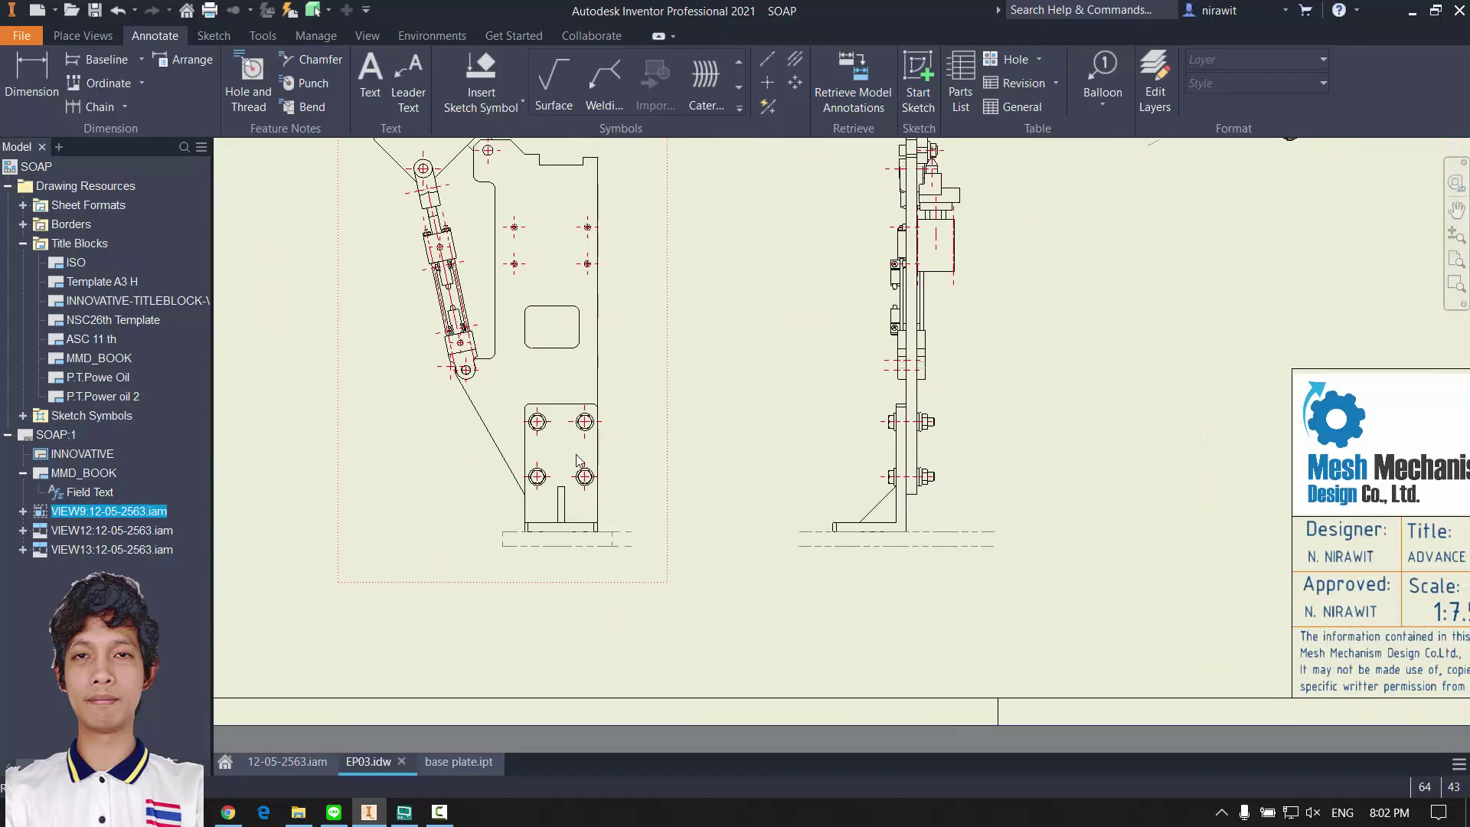
scroll(578, 460, up, 3)
click(78, 37)
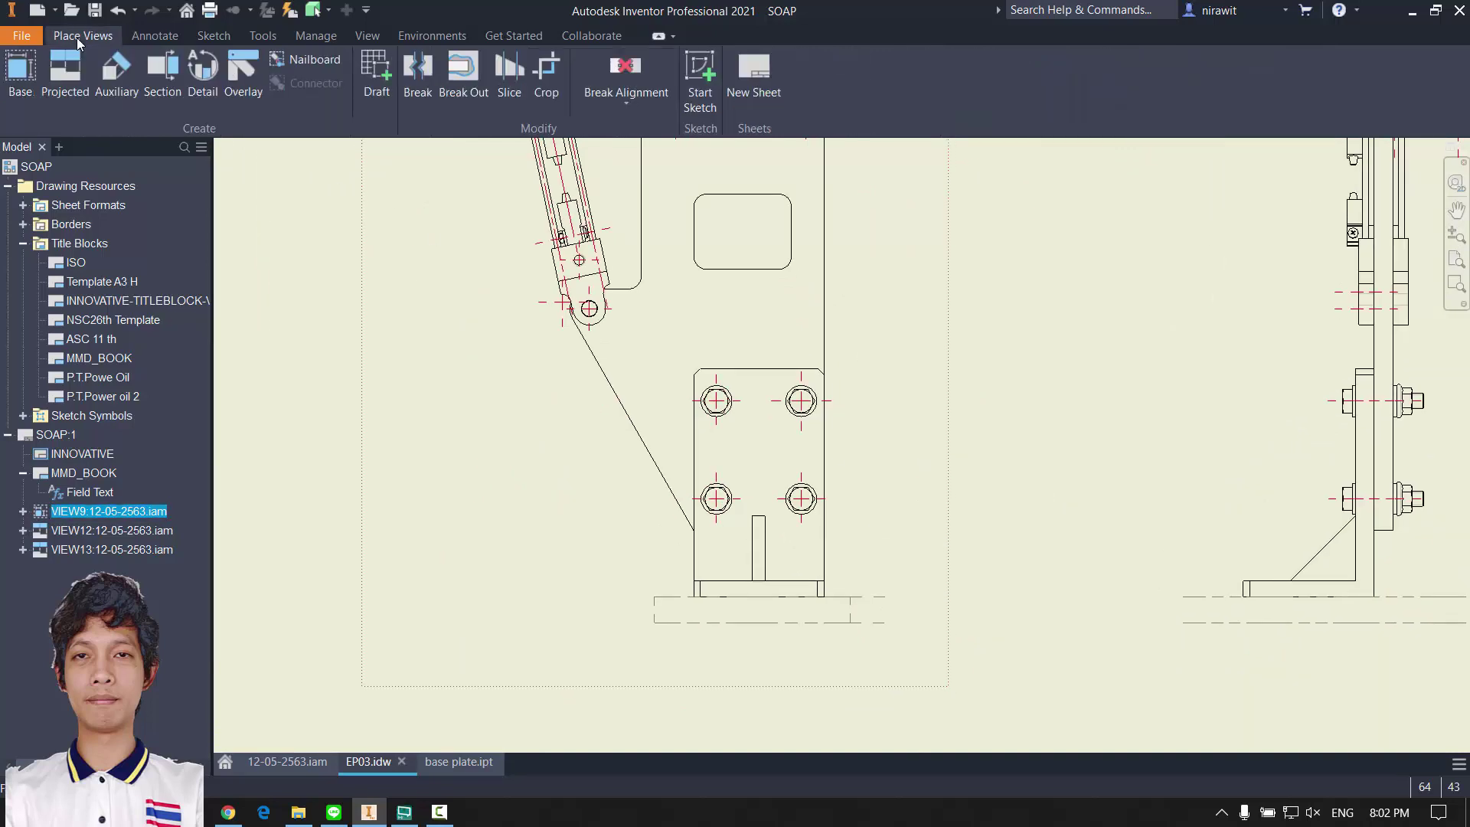
click(164, 85)
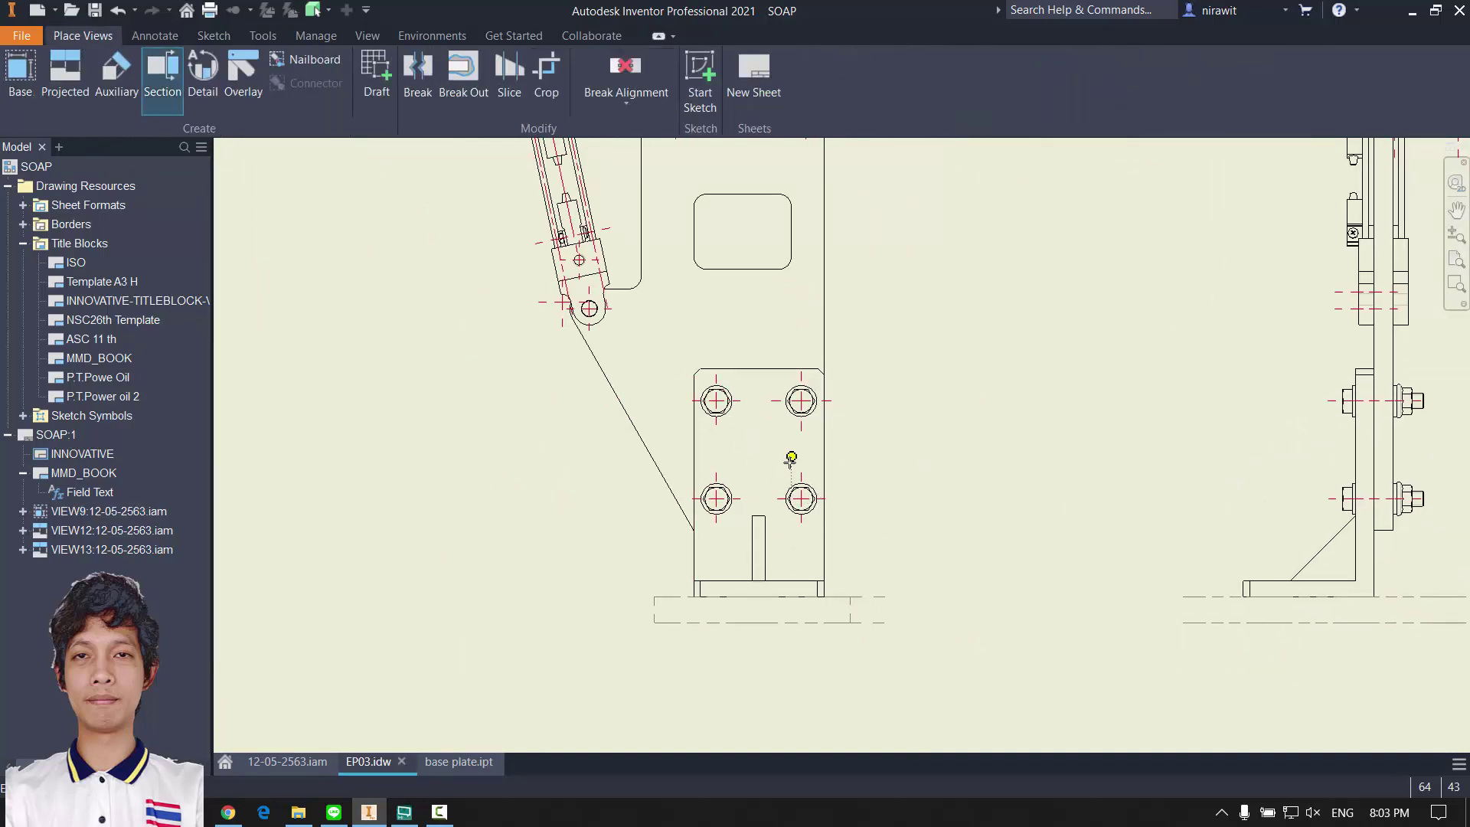
scroll(790, 463, down, 2)
scroll(791, 463, up, 3)
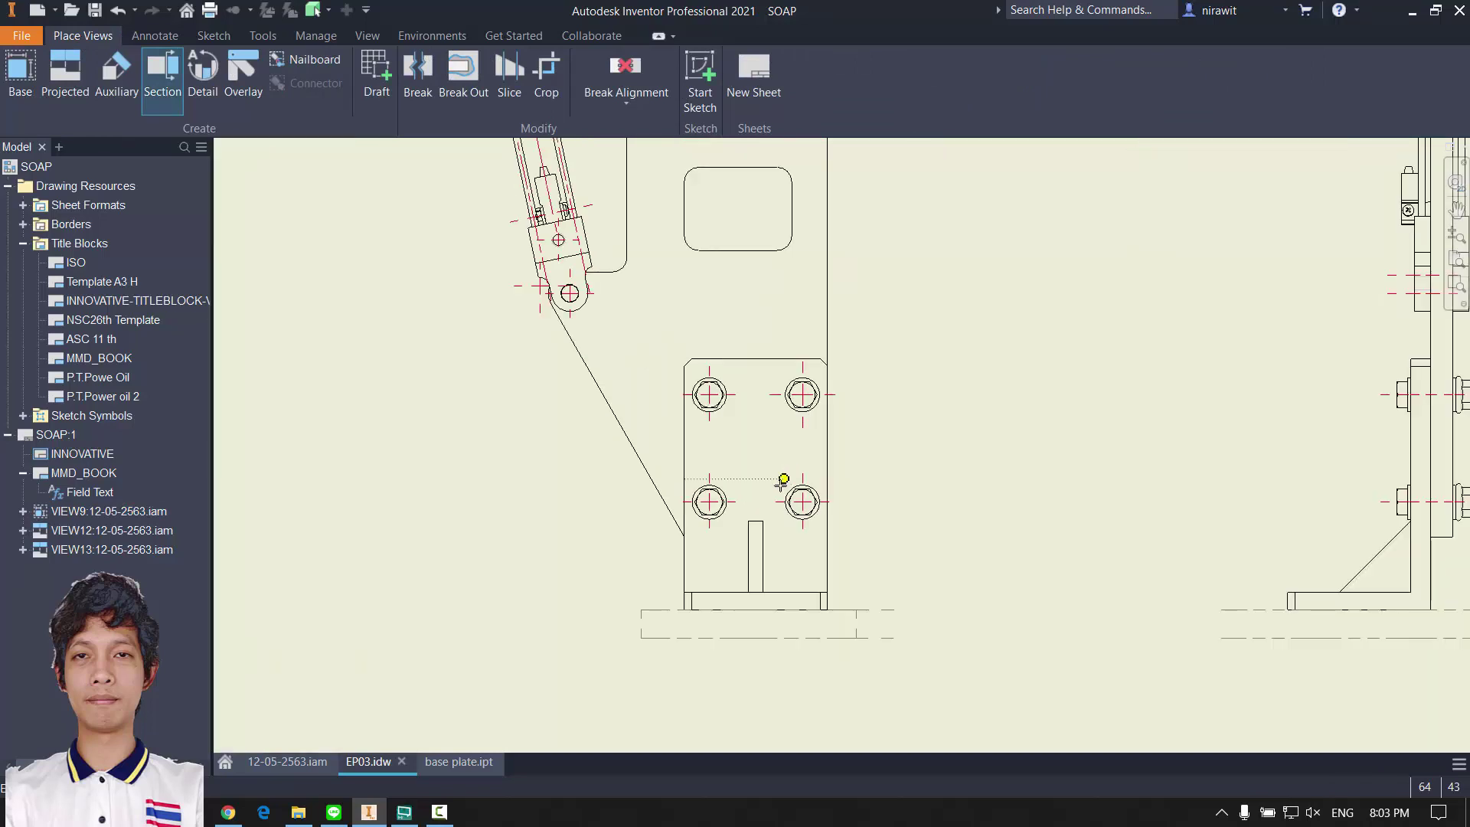
scroll(782, 481, down, 3)
scroll(765, 499, up, 3)
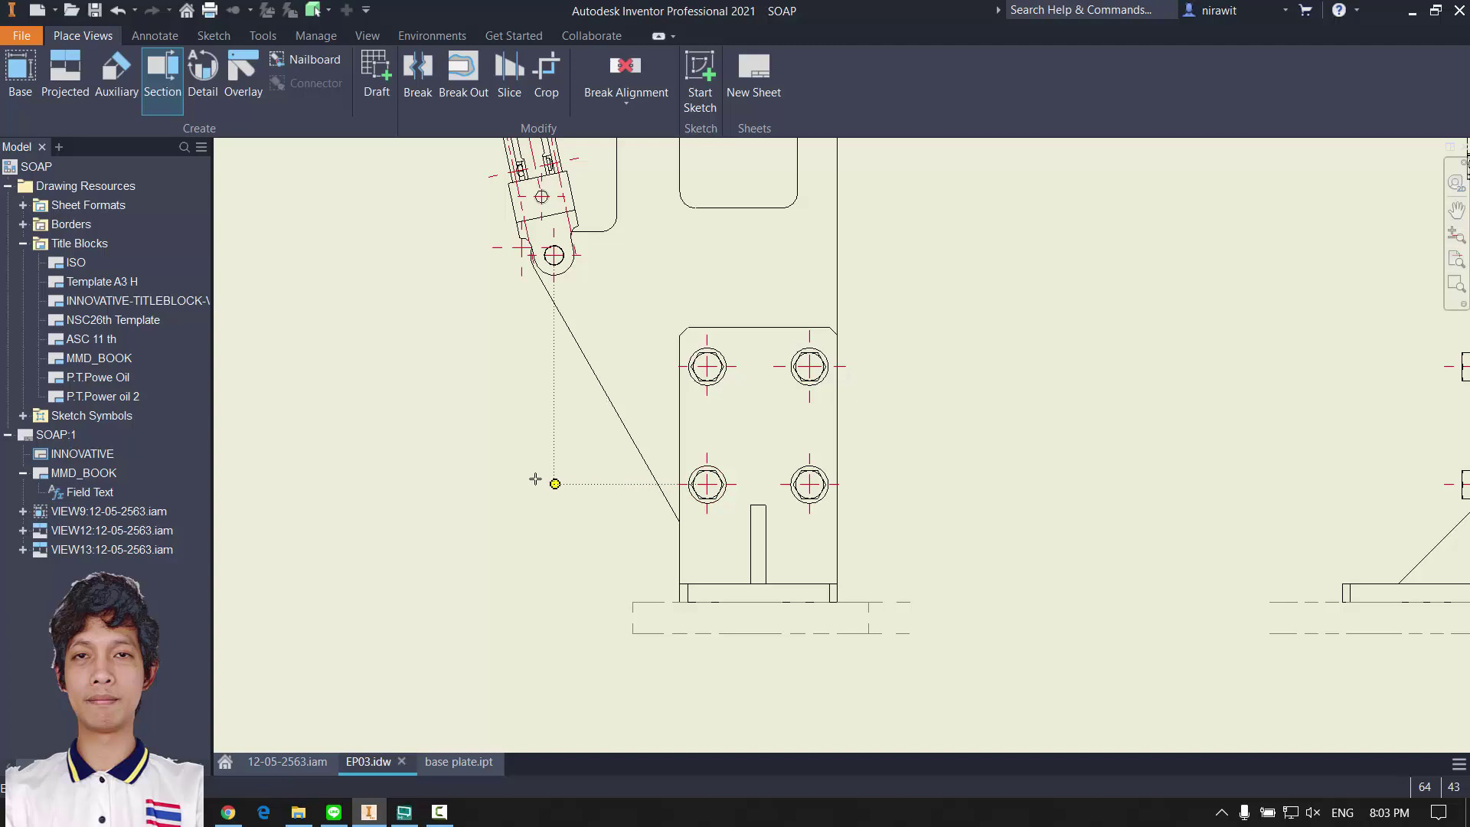
click(492, 484)
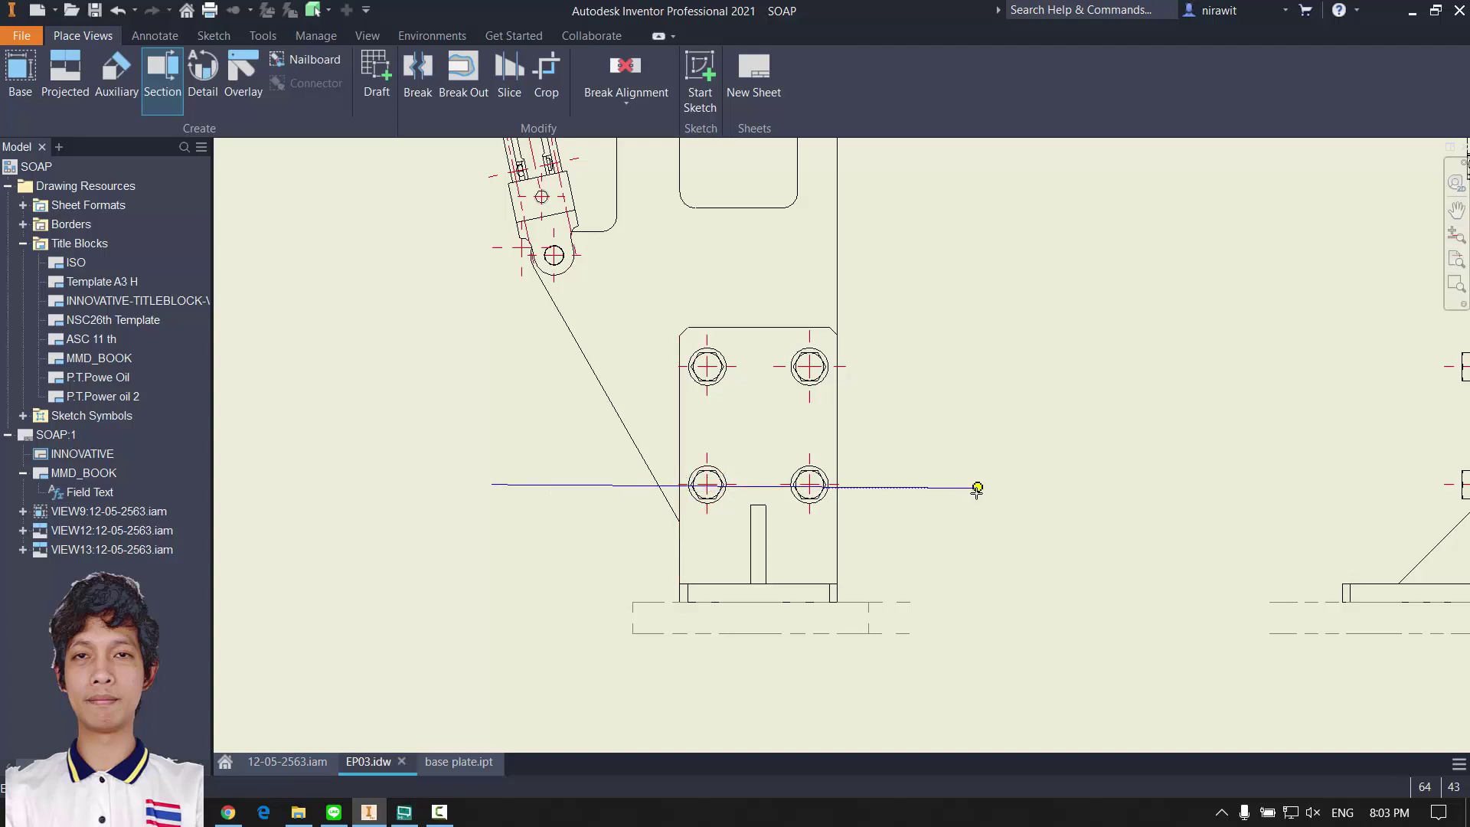
click(979, 486)
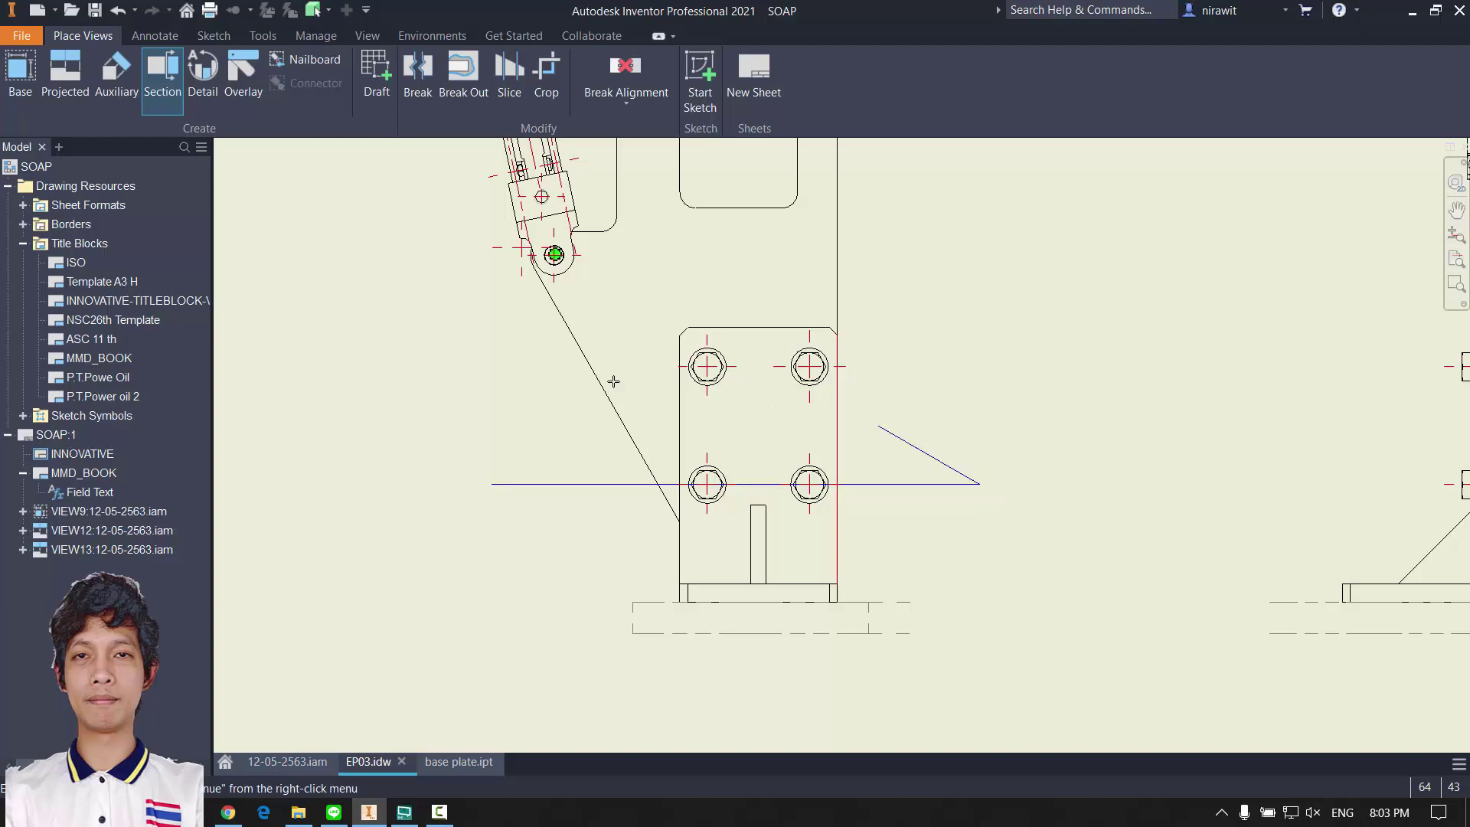
right_click(1075, 354)
click(1155, 341)
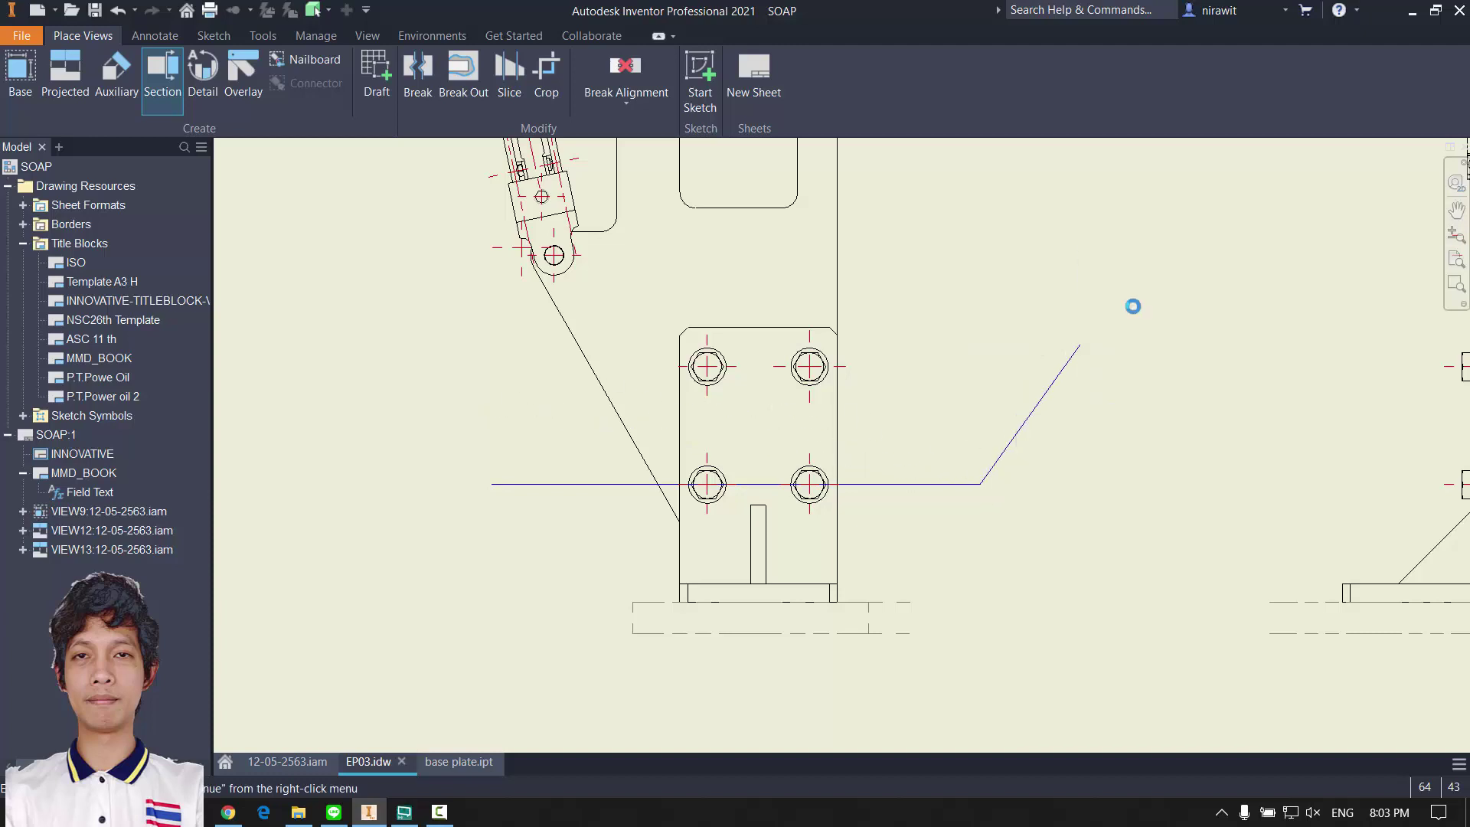
Step: Set the section view's identifier to A, keep its scale at 1 : 7.5, and place it above the top view
scroll(1082, 388, down, 5)
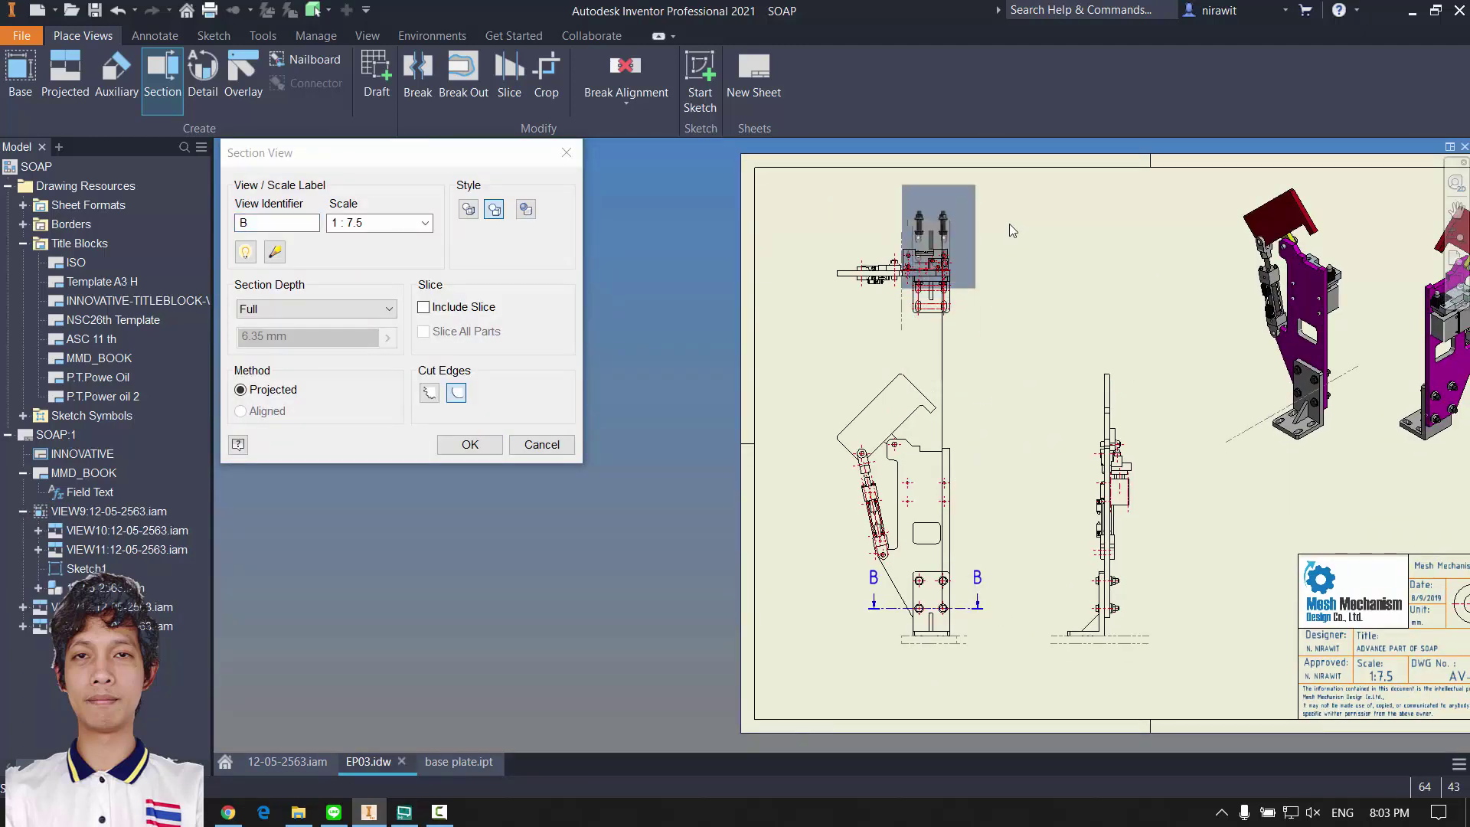
scroll(952, 205, up, 7)
scroll(980, 291, down, 4)
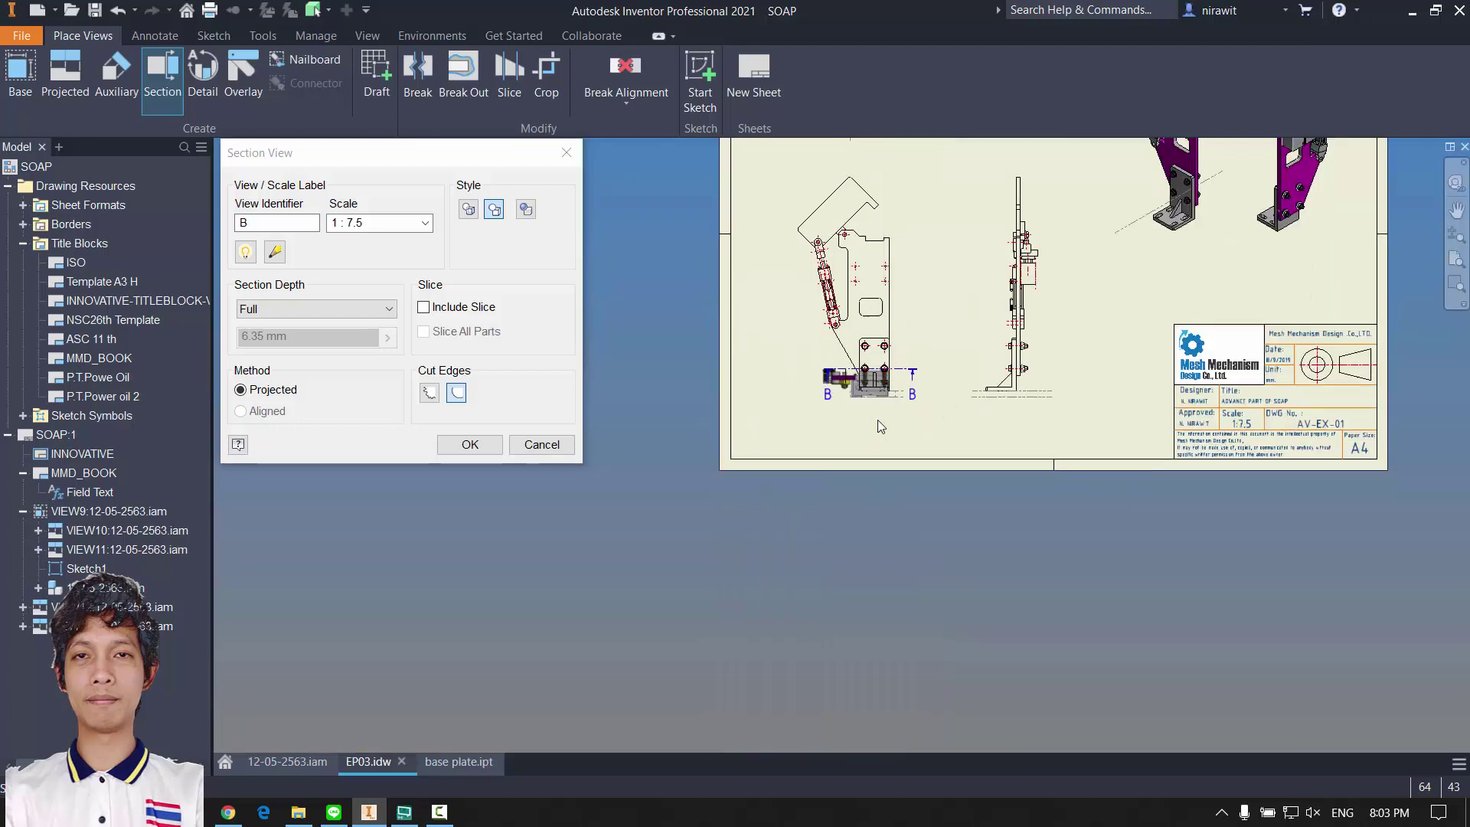
scroll(902, 548, up, 6)
scroll(902, 548, down, 4)
scroll(859, 397, up, 6)
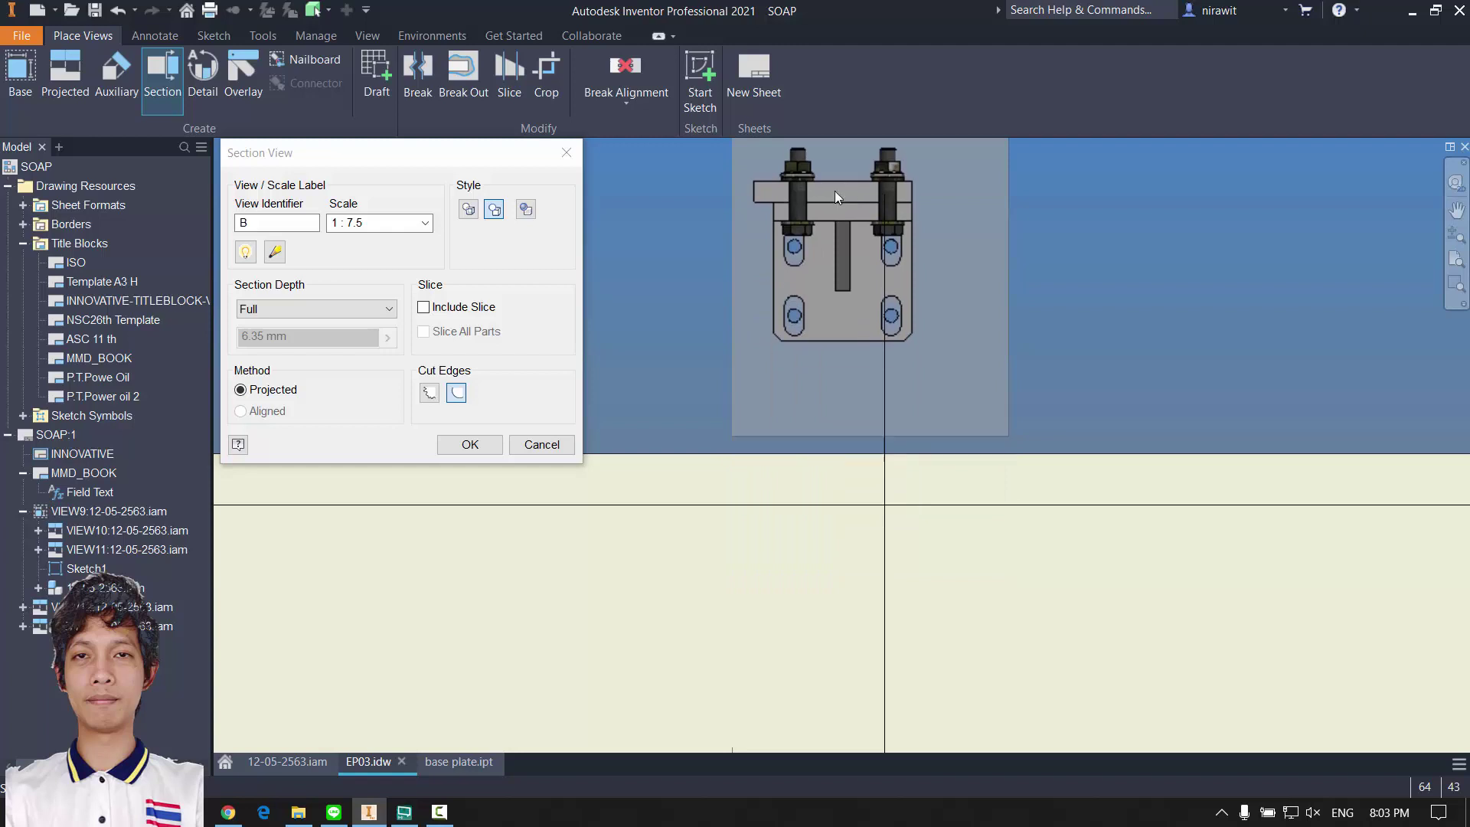
click(263, 217)
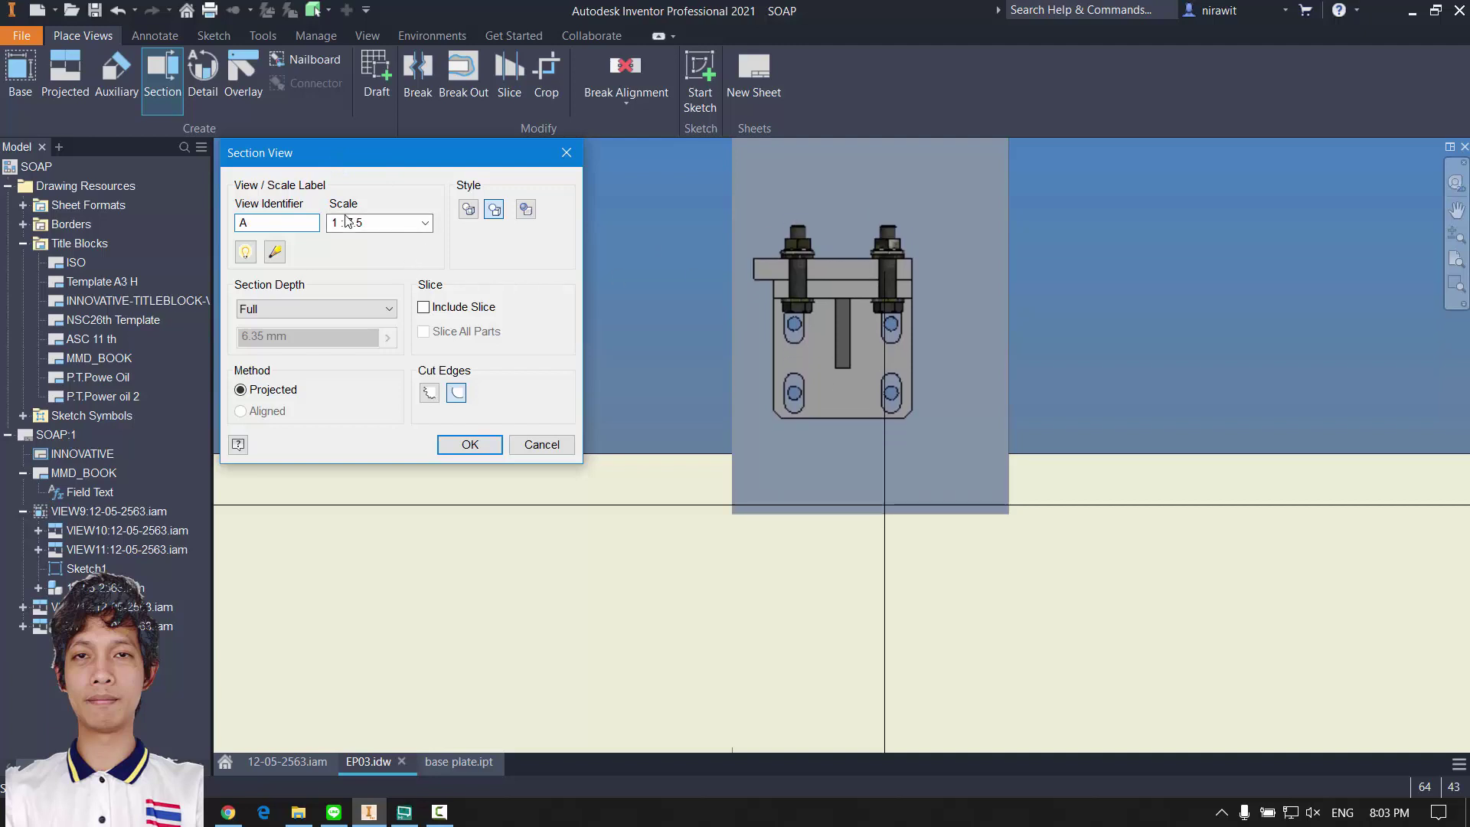
click(930, 256)
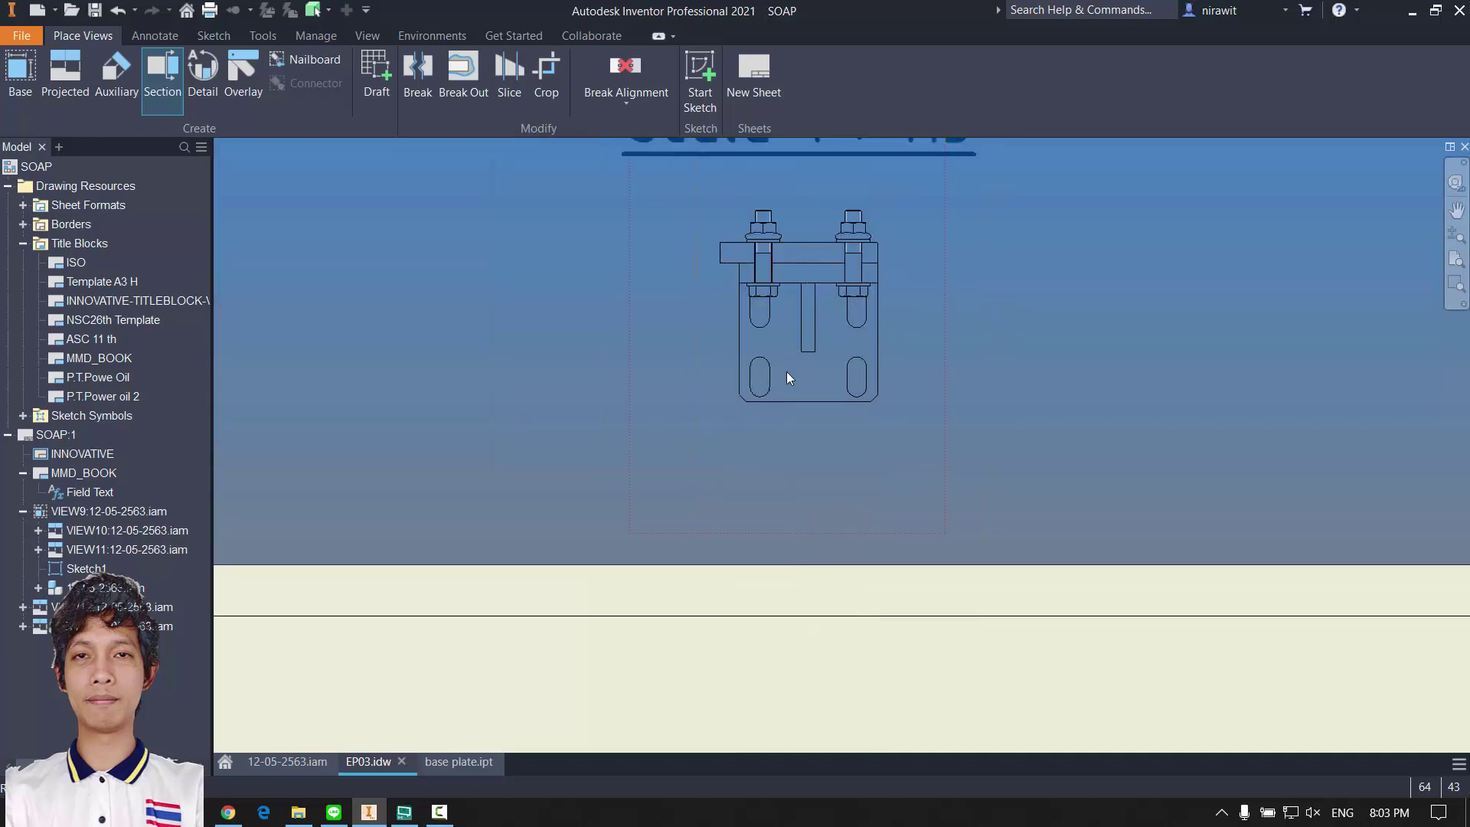
Step: Move the Section A-A view down to the sheet's upper border, directly above the top view
scroll(824, 342, down, 5)
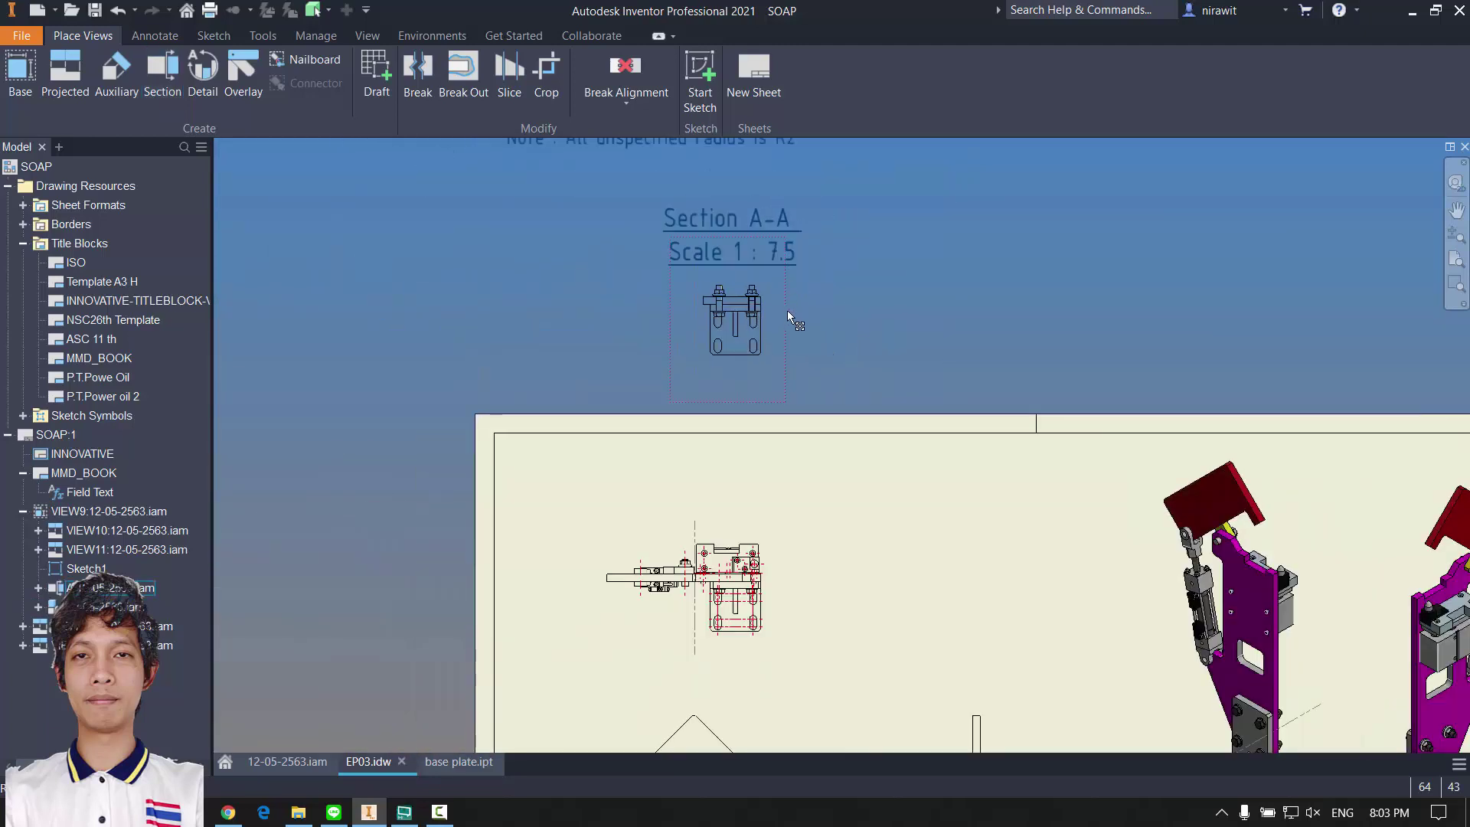
drag(779, 314, 788, 415)
scroll(839, 466, down, 2)
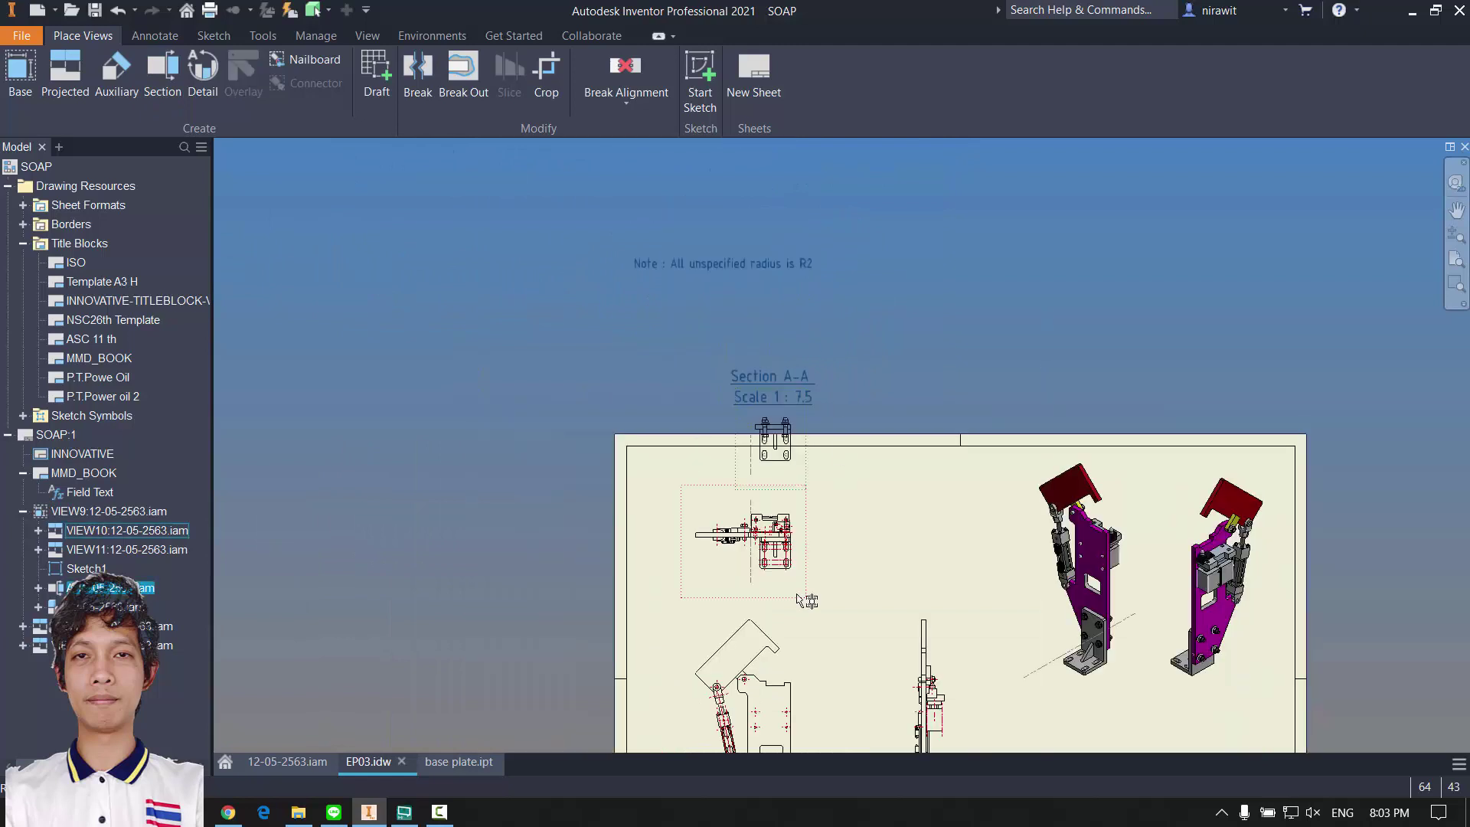
middle_drag(803, 679, 742, 365)
scroll(697, 393, up, 3)
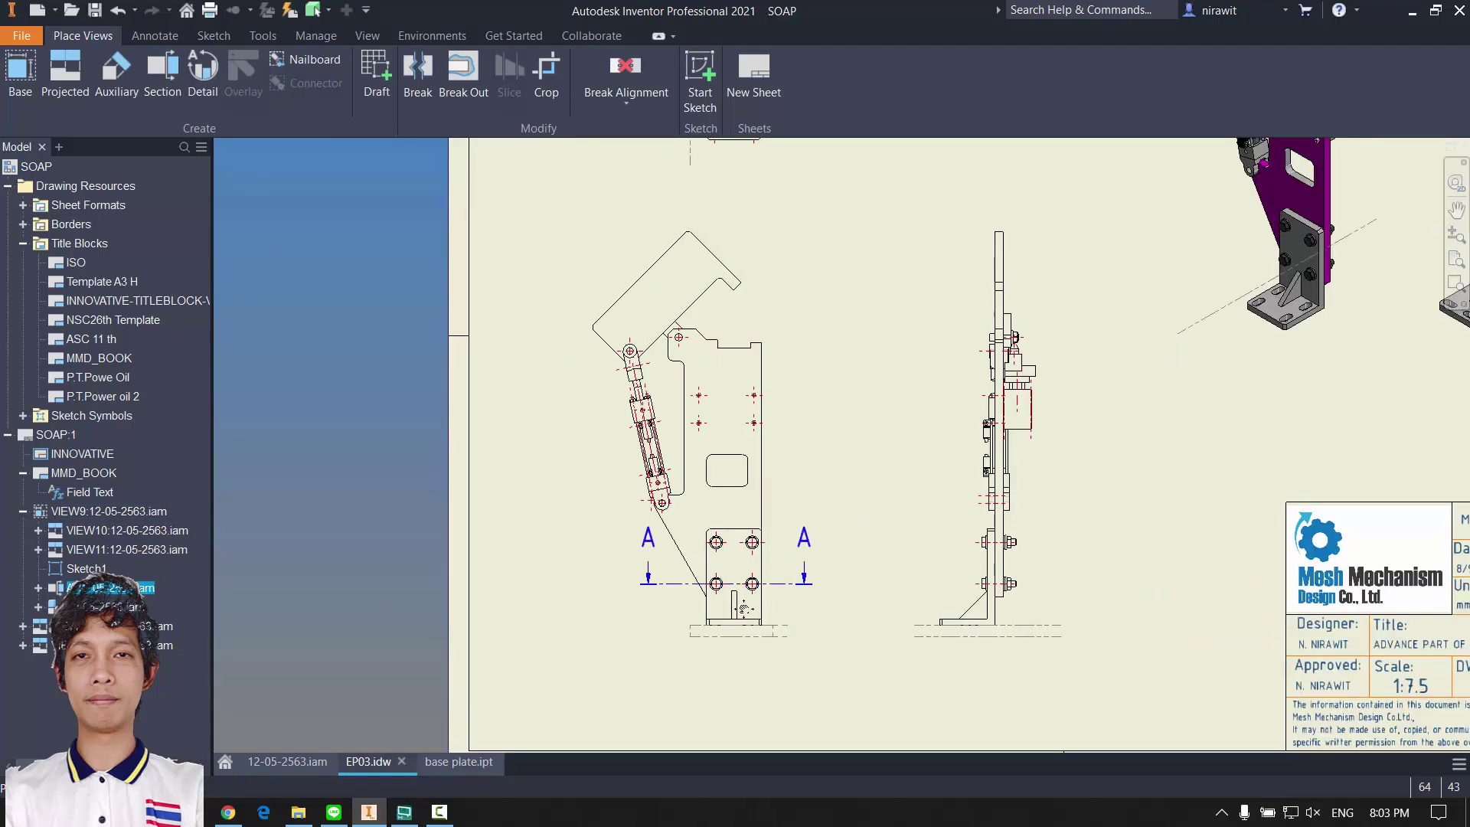
scroll(698, 438, down, 1)
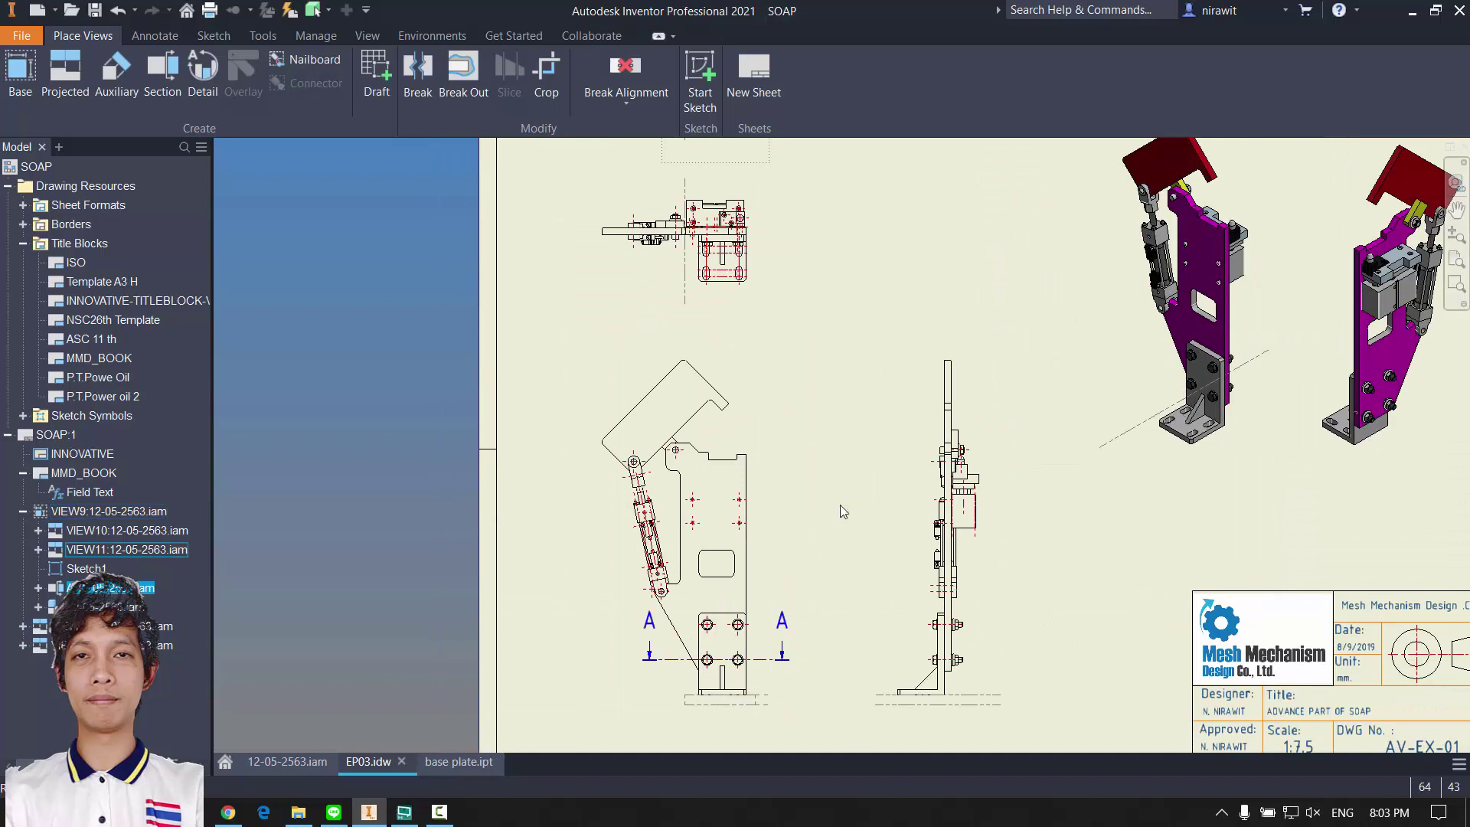
scroll(795, 644, down, 2)
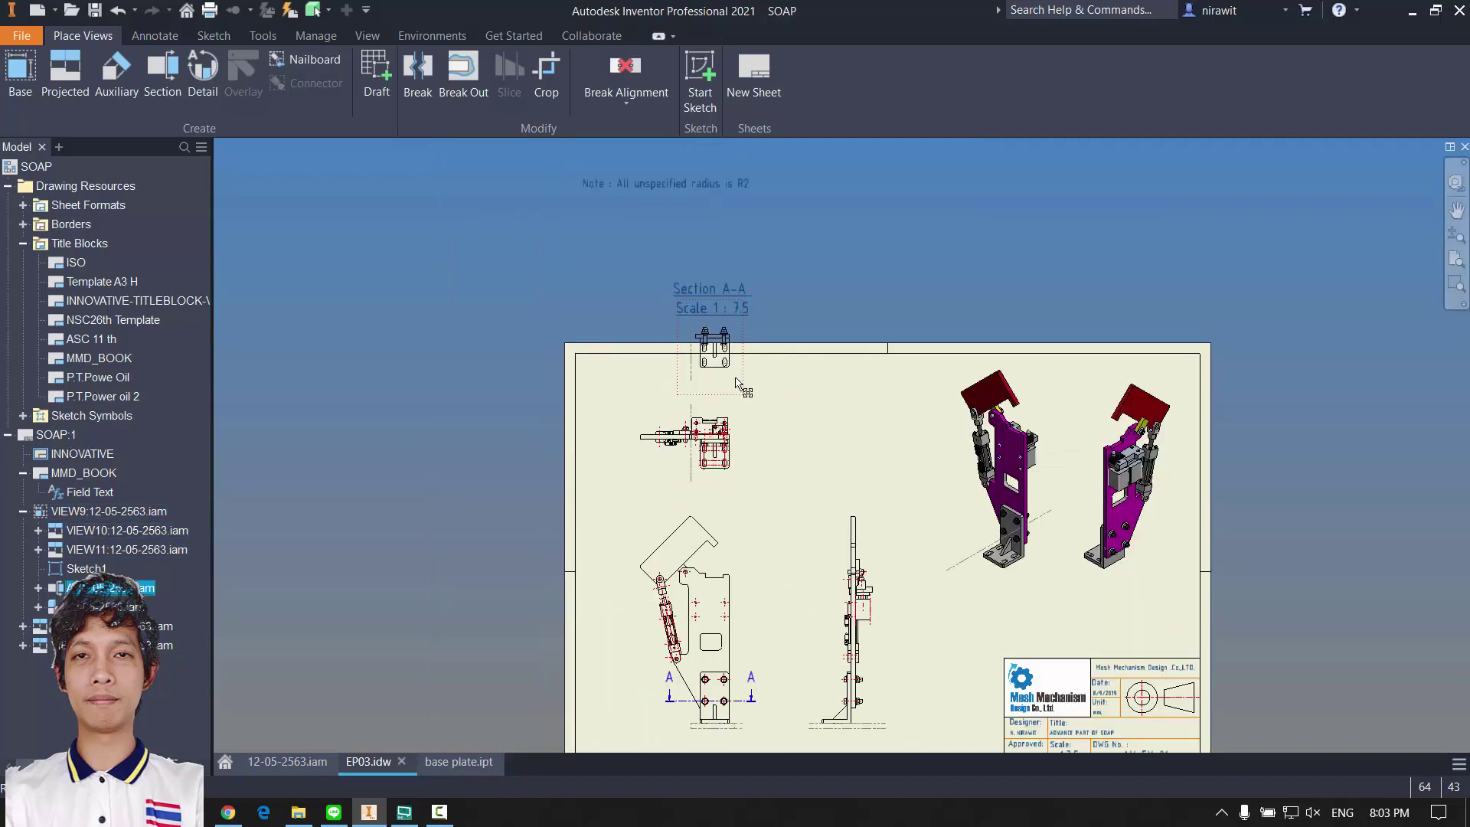
Step: Shift the base view down the sheet with its aligned views, and bring the top view slightly closer to it
middle_drag(760, 665, 746, 550)
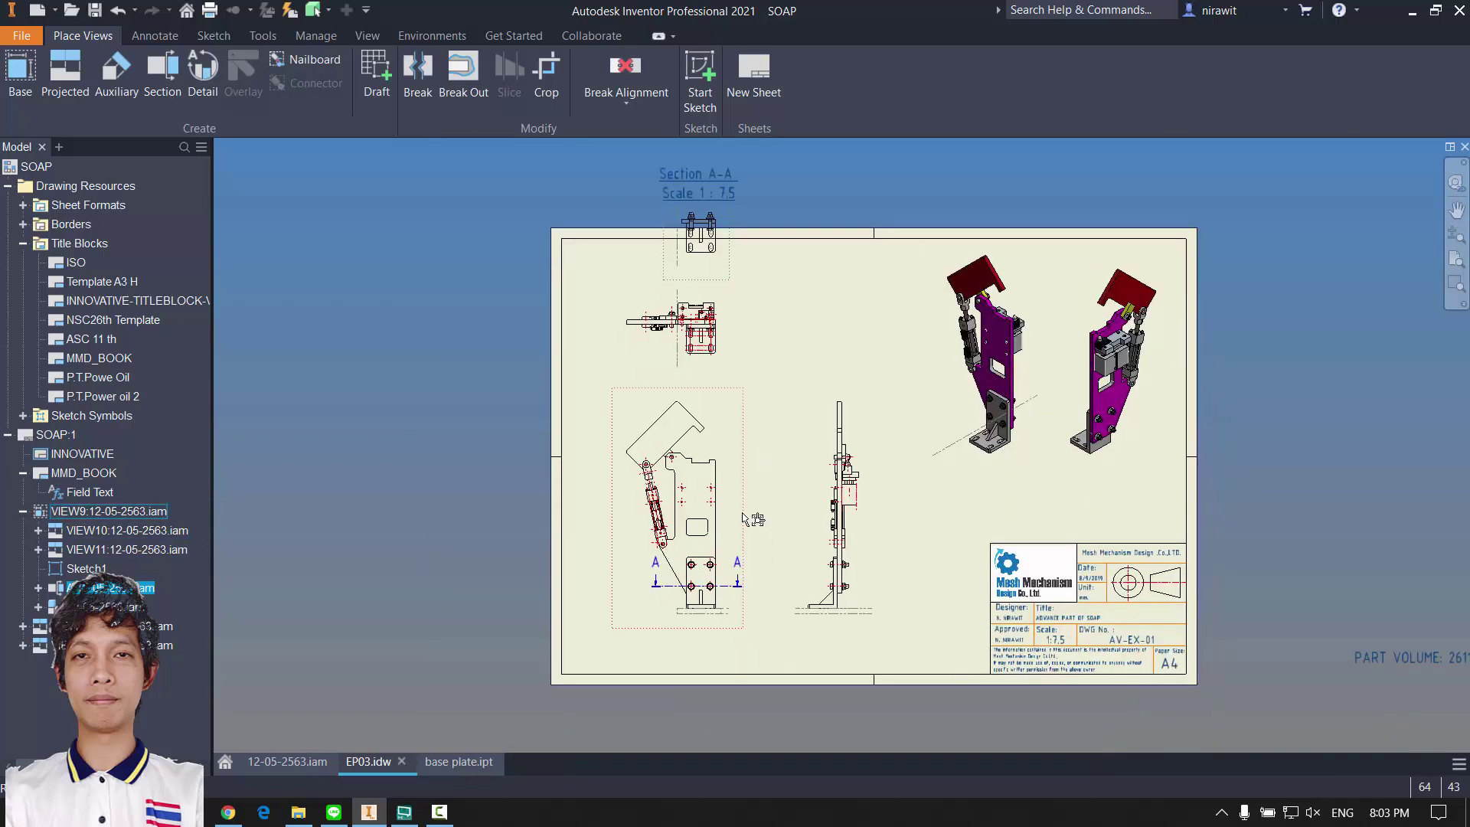
drag(743, 519, 743, 552)
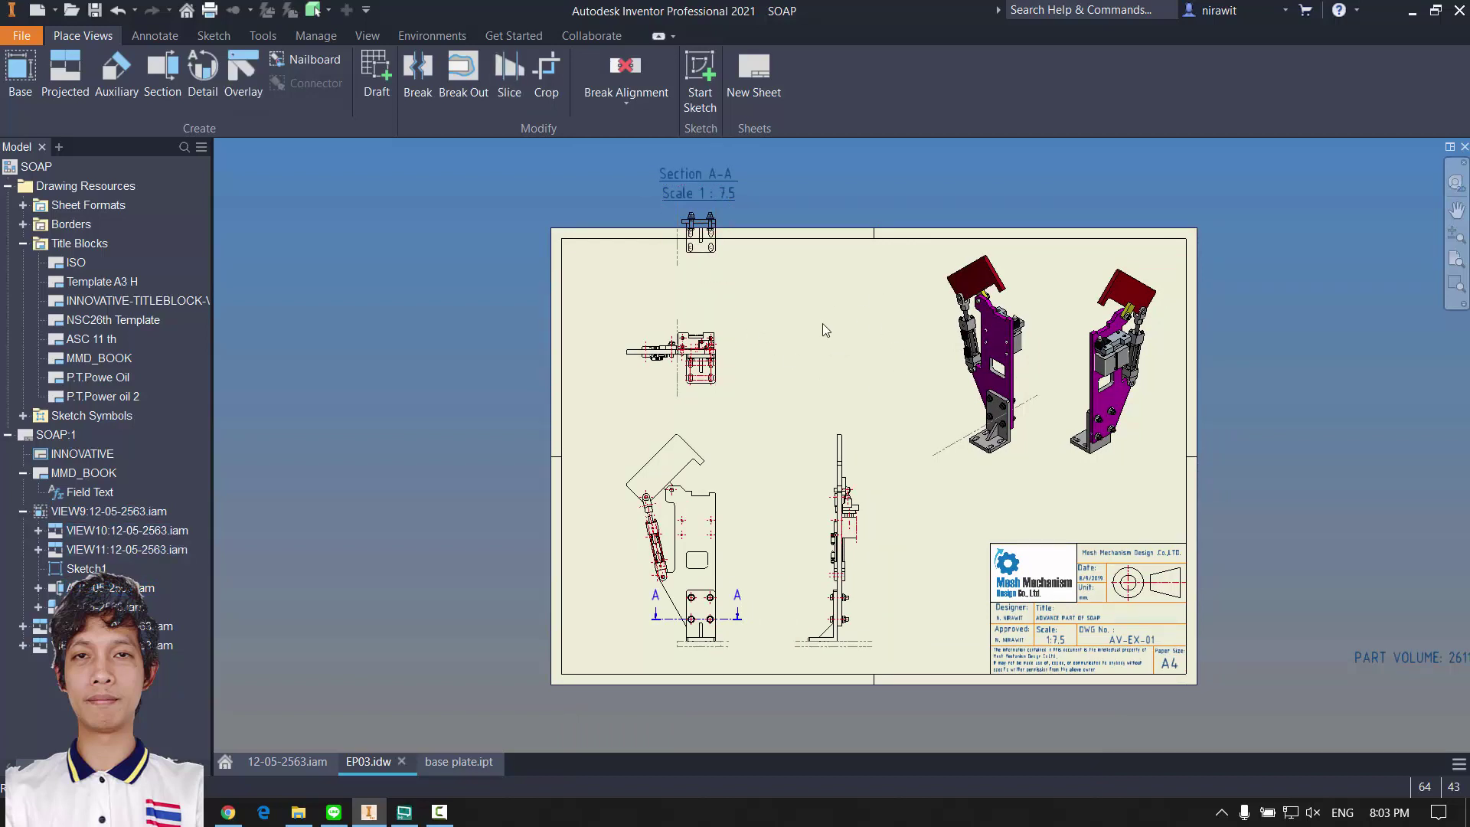
drag(729, 373, 729, 370)
Step: Break the Section A-A view's alignment and move the view inside the sheet, above the side view
scroll(733, 243, up, 5)
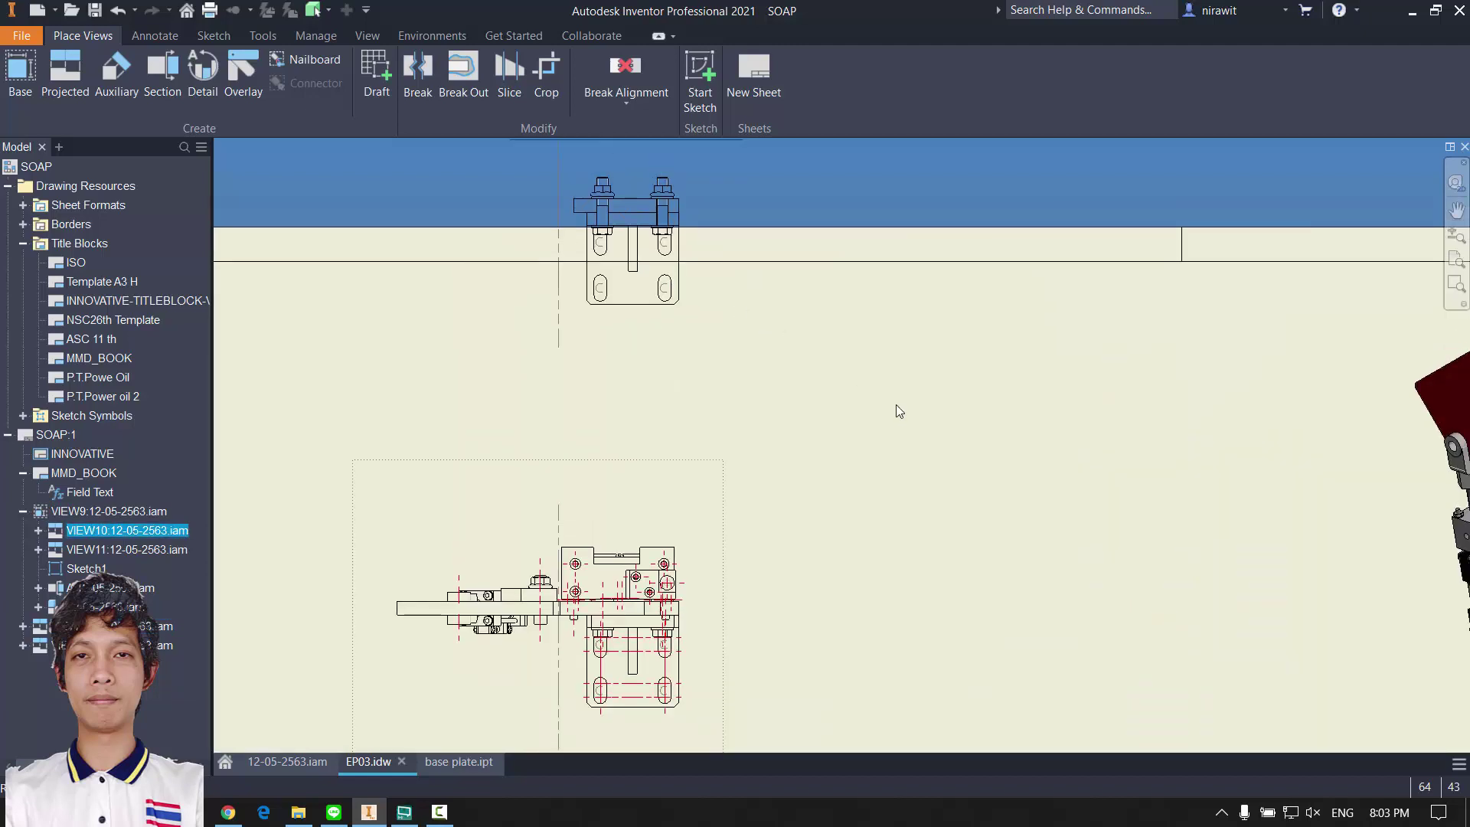
right_click(703, 307)
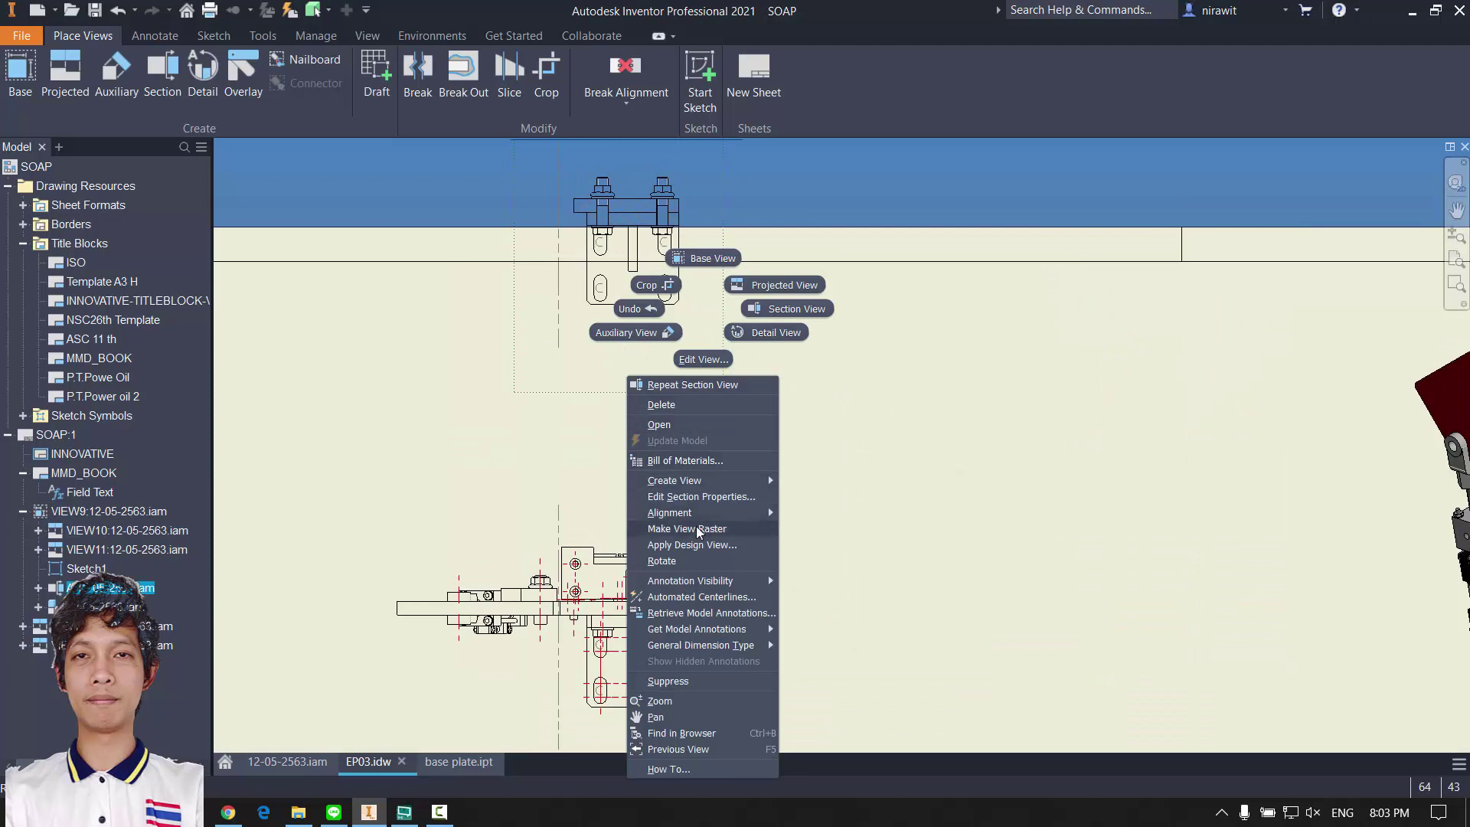
mouse_move(702, 519)
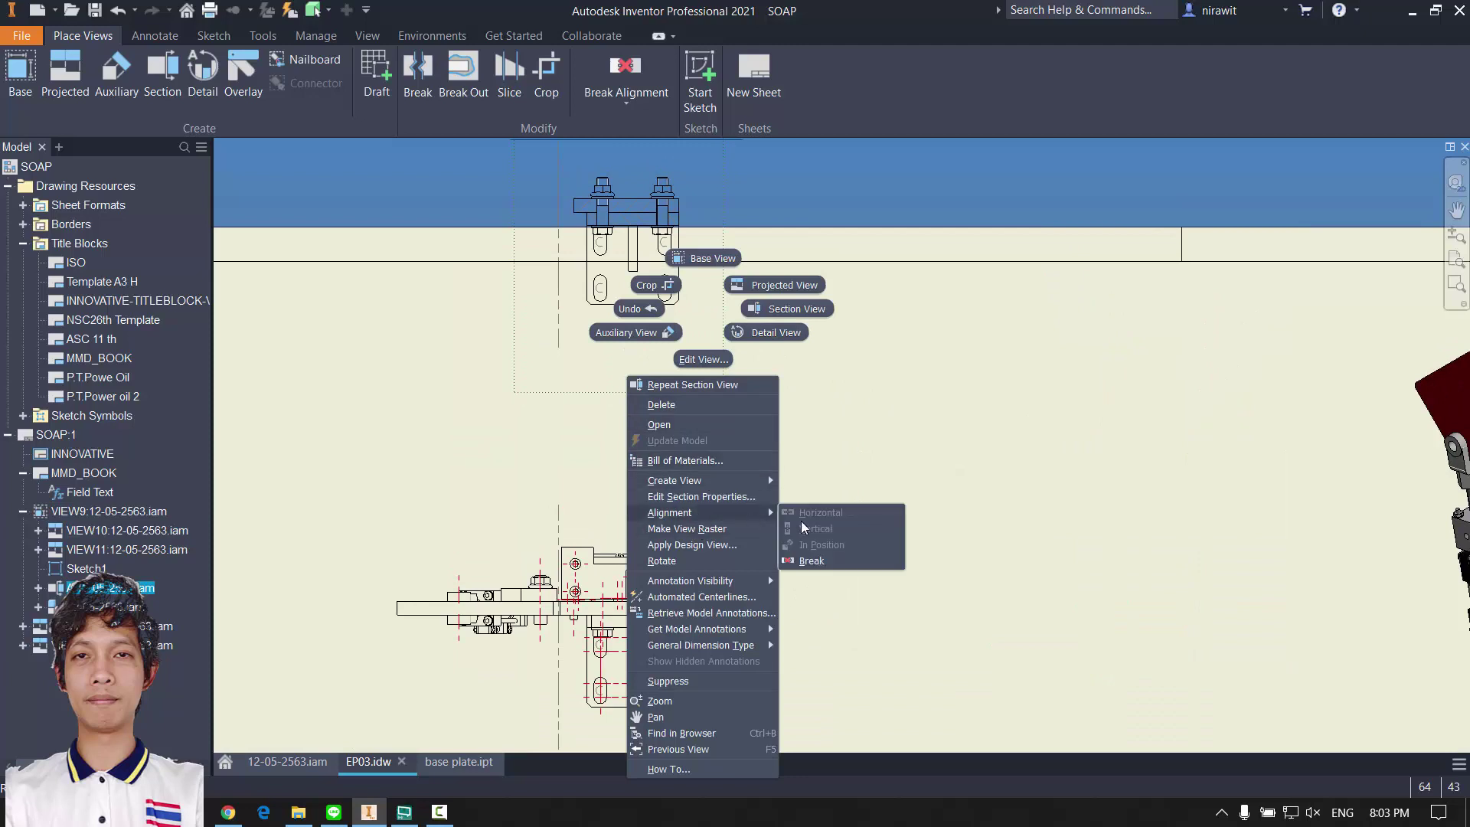
click(819, 561)
scroll(831, 545, down, 4)
middle_drag(828, 538, 695, 438)
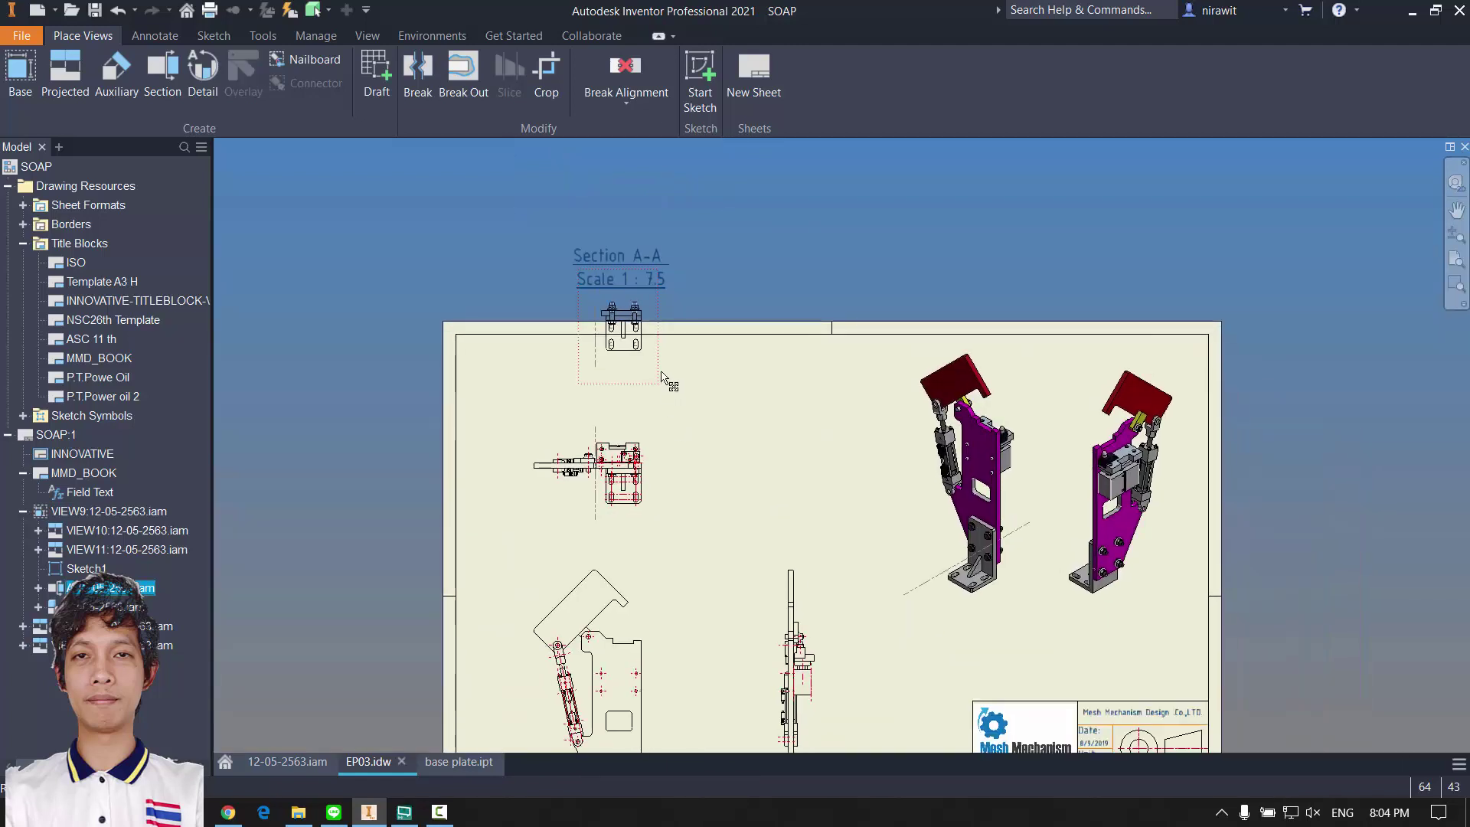
drag(664, 376, 824, 513)
Step: Move the top view up beside Section A-A, and shift the base view slightly up and to the right
middle_drag(820, 571, 988, 331)
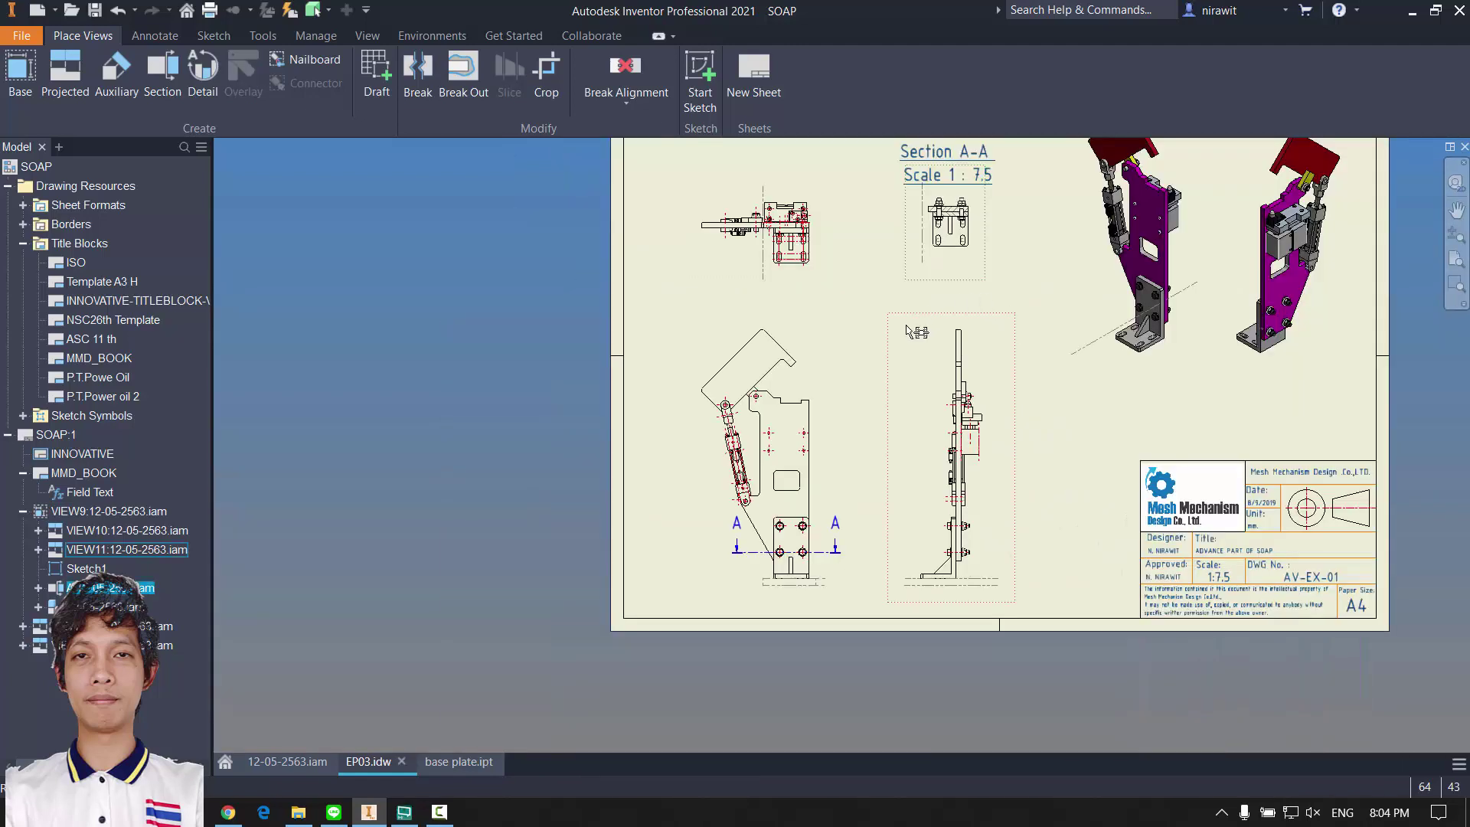
middle_drag(893, 348, 904, 371)
drag(835, 306, 834, 271)
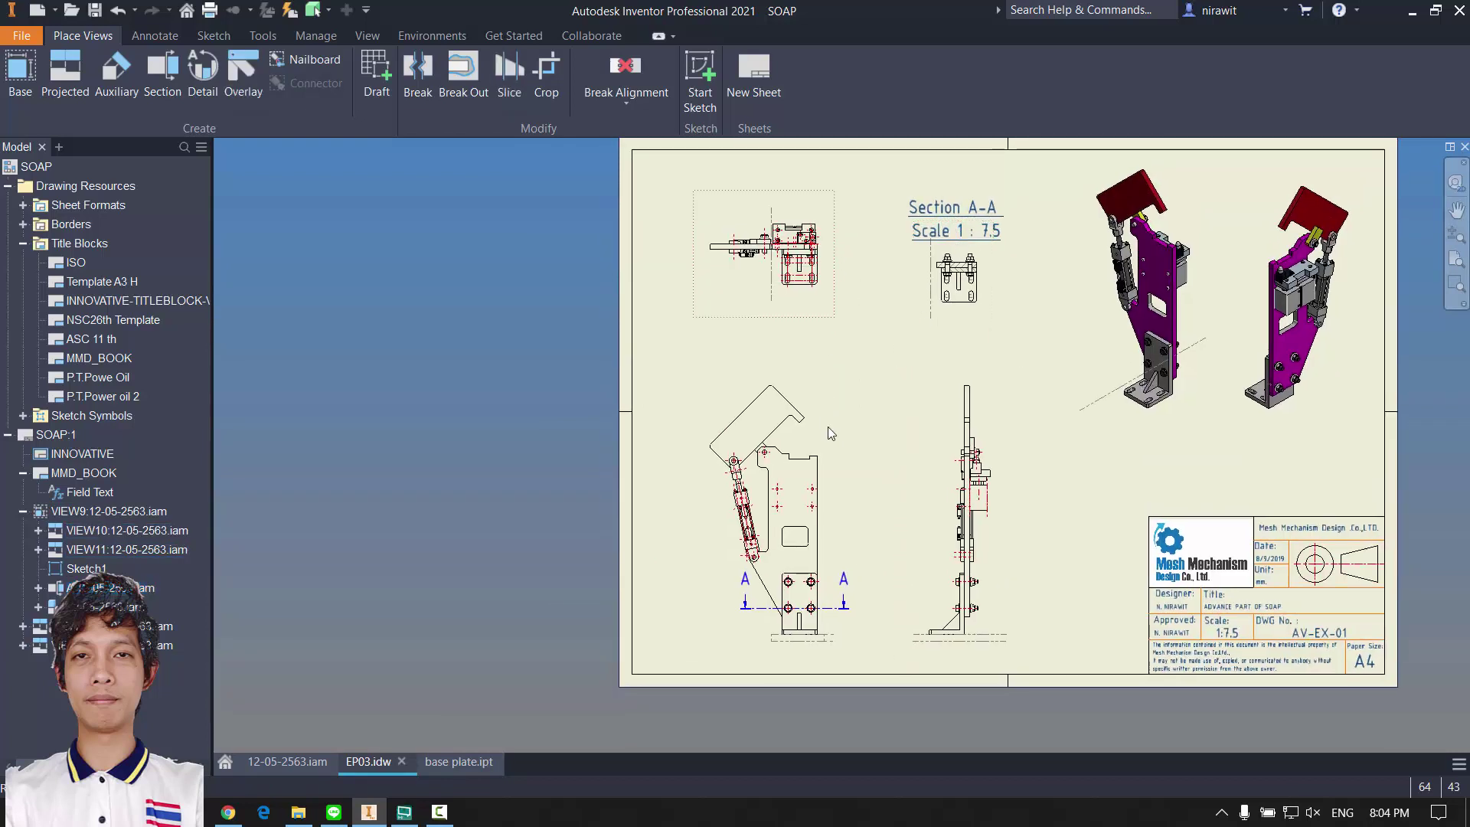
drag(847, 459, 853, 443)
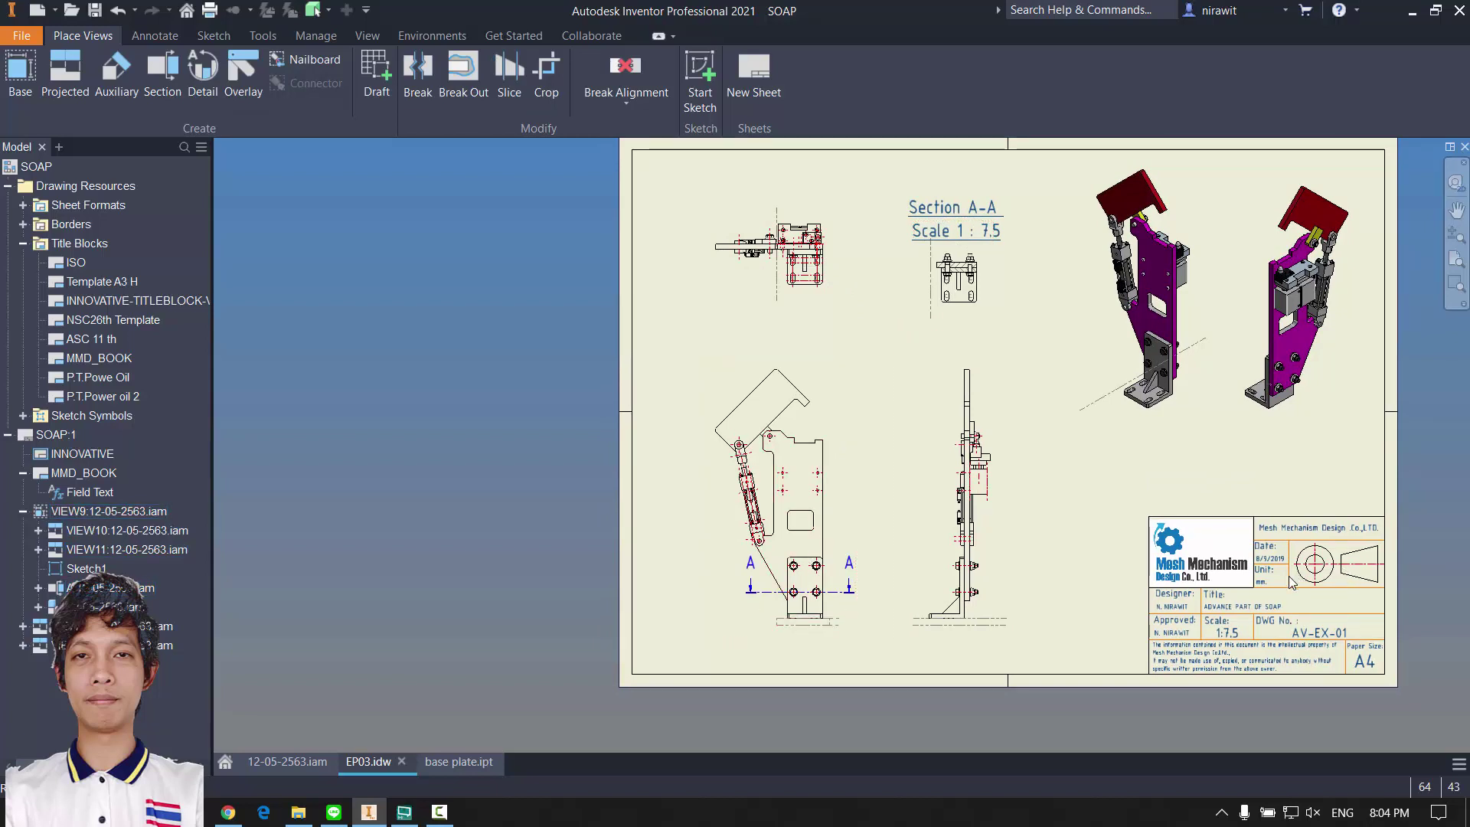
middle_drag(1291, 582, 1157, 613)
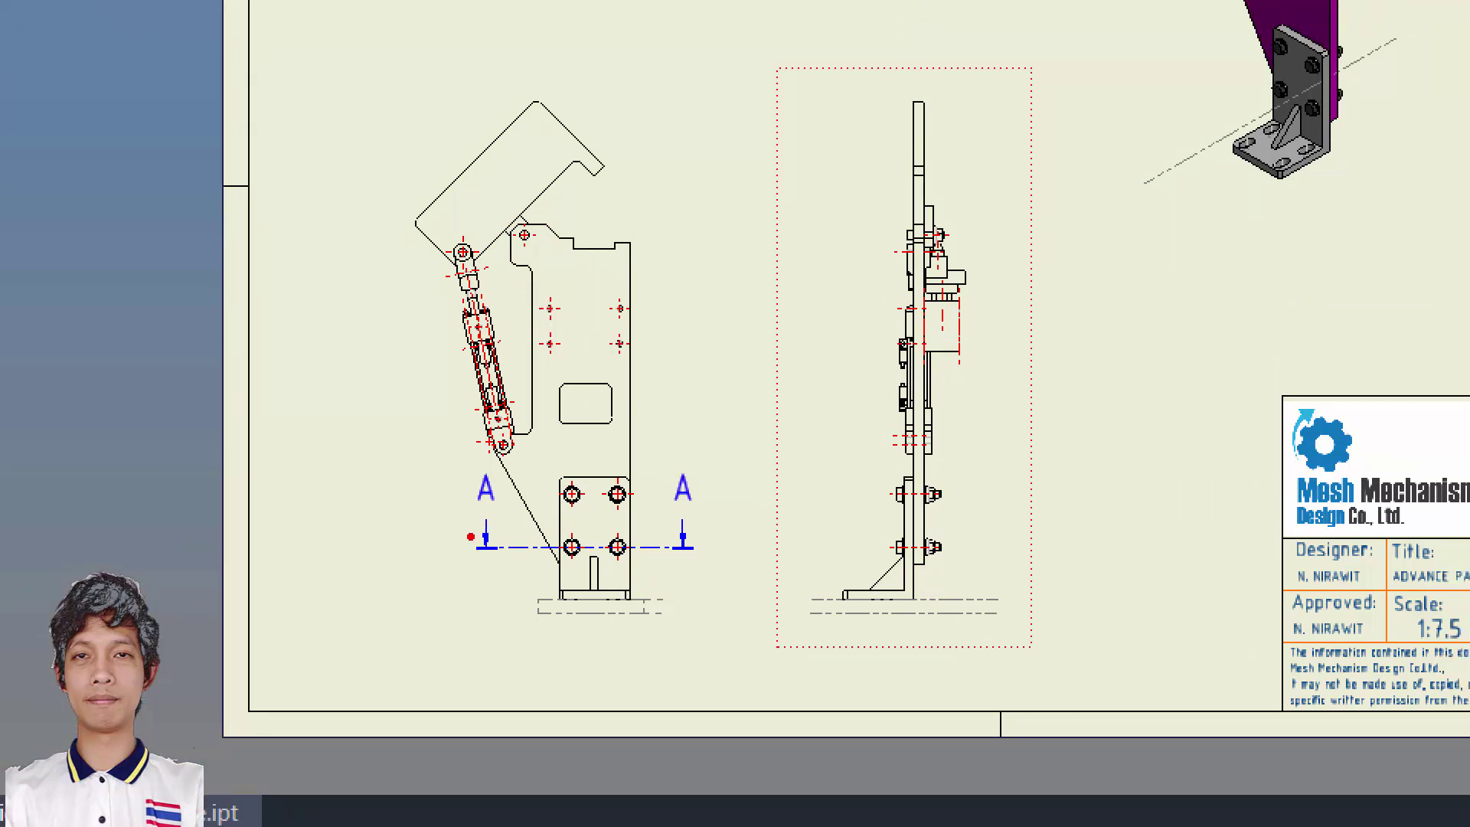
mouse_move(403, 544)
mouse_down()
mouse_move(262, 491)
mouse_move(320, 25)
mouse_move(293, 53)
mouse_move(417, 190)
mouse_up()
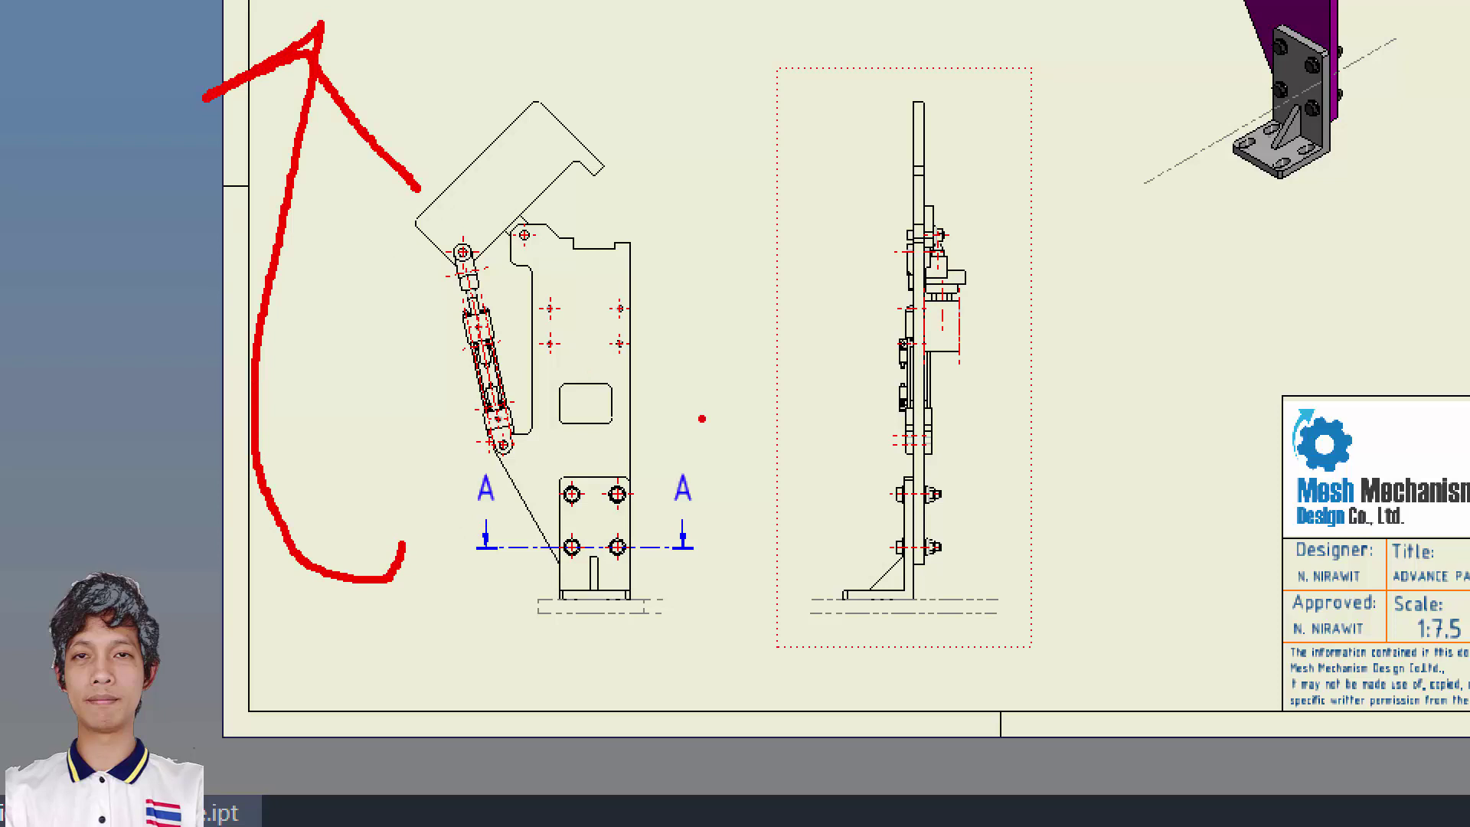
key(Escape)
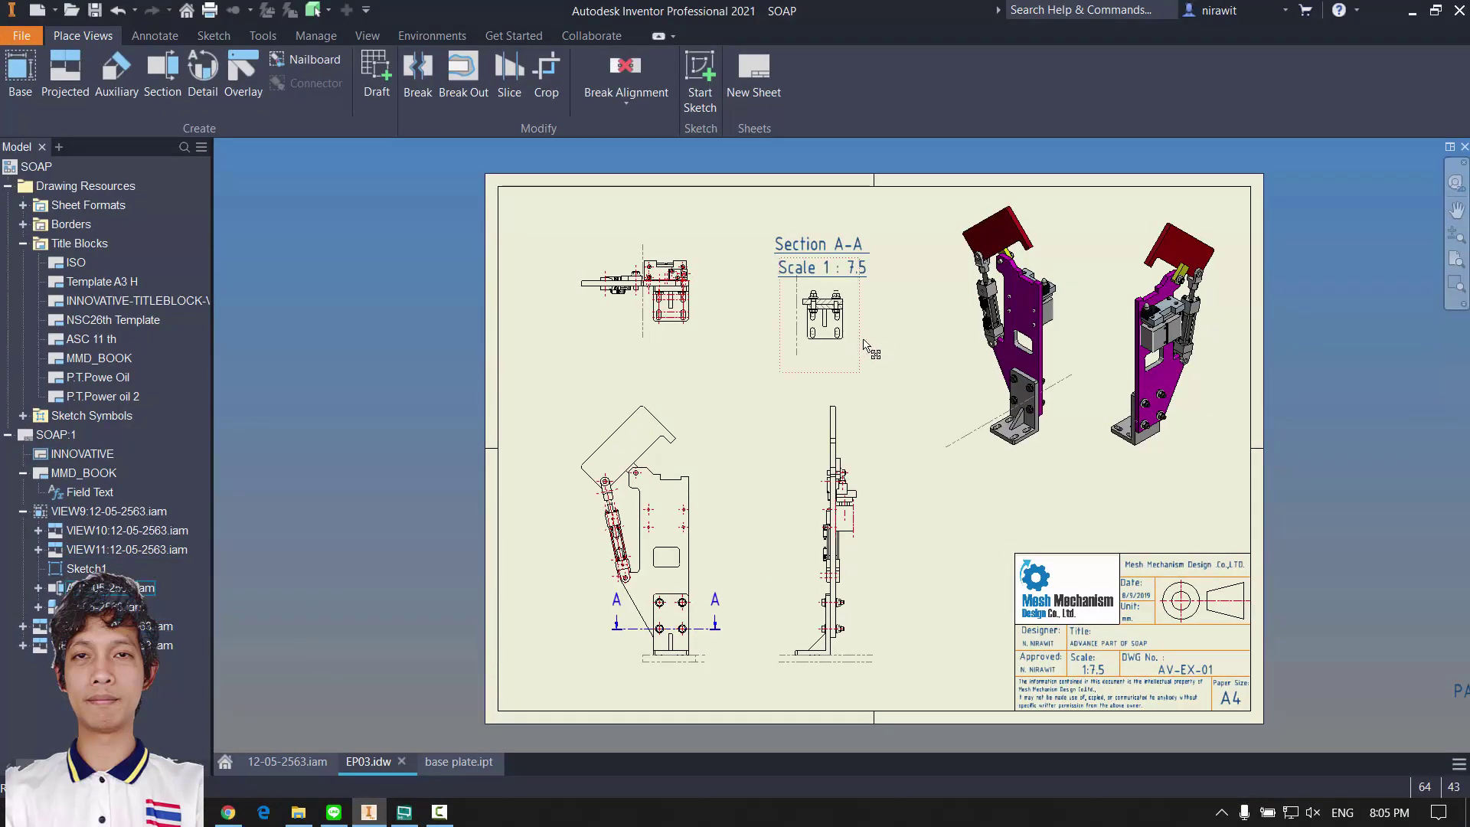
Step: Move the Section A-A view closer to the top view, above the gap between the base and side views
drag(866, 348, 800, 375)
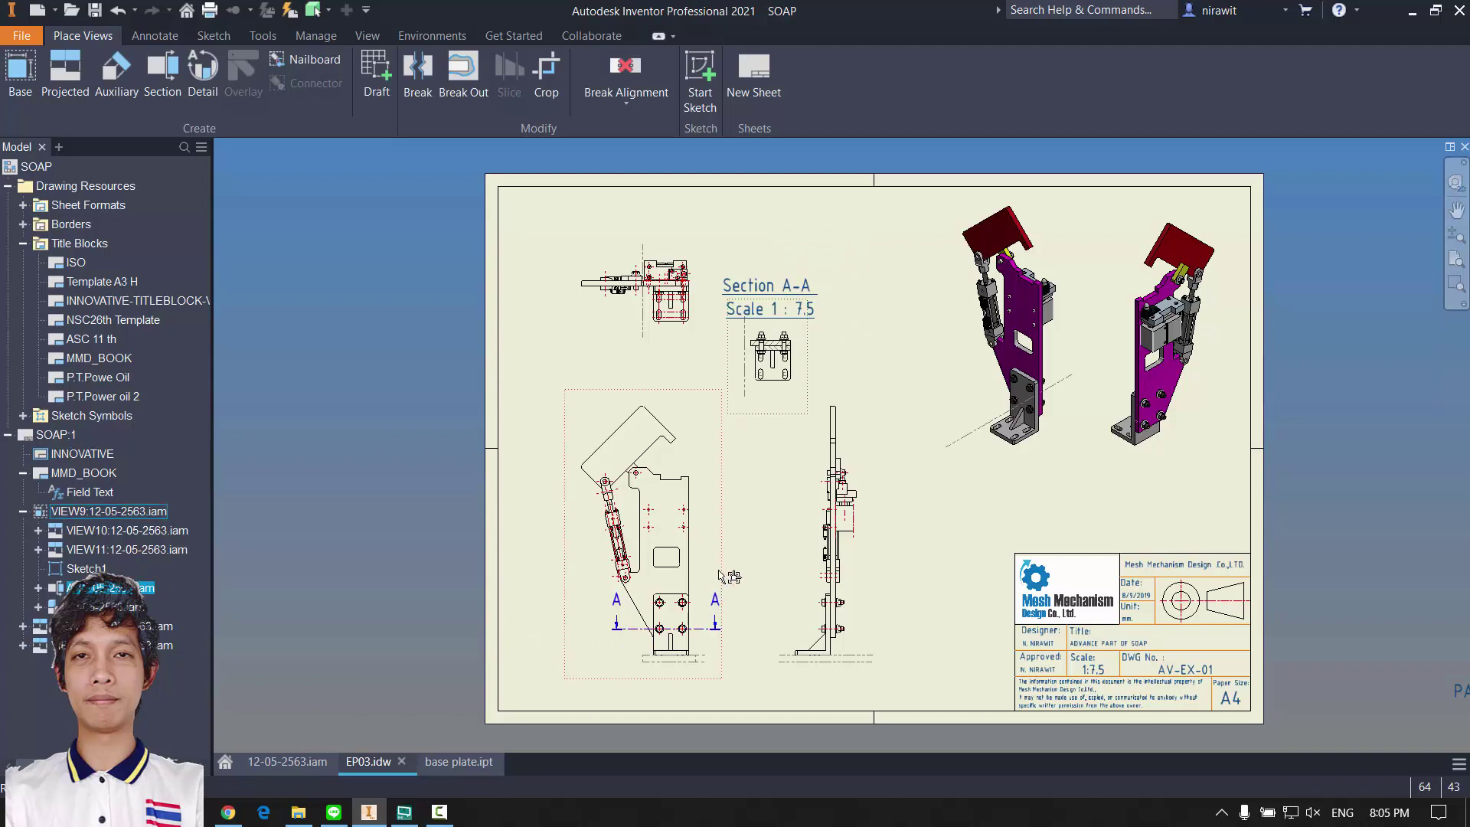
middle_drag(683, 627, 725, 517)
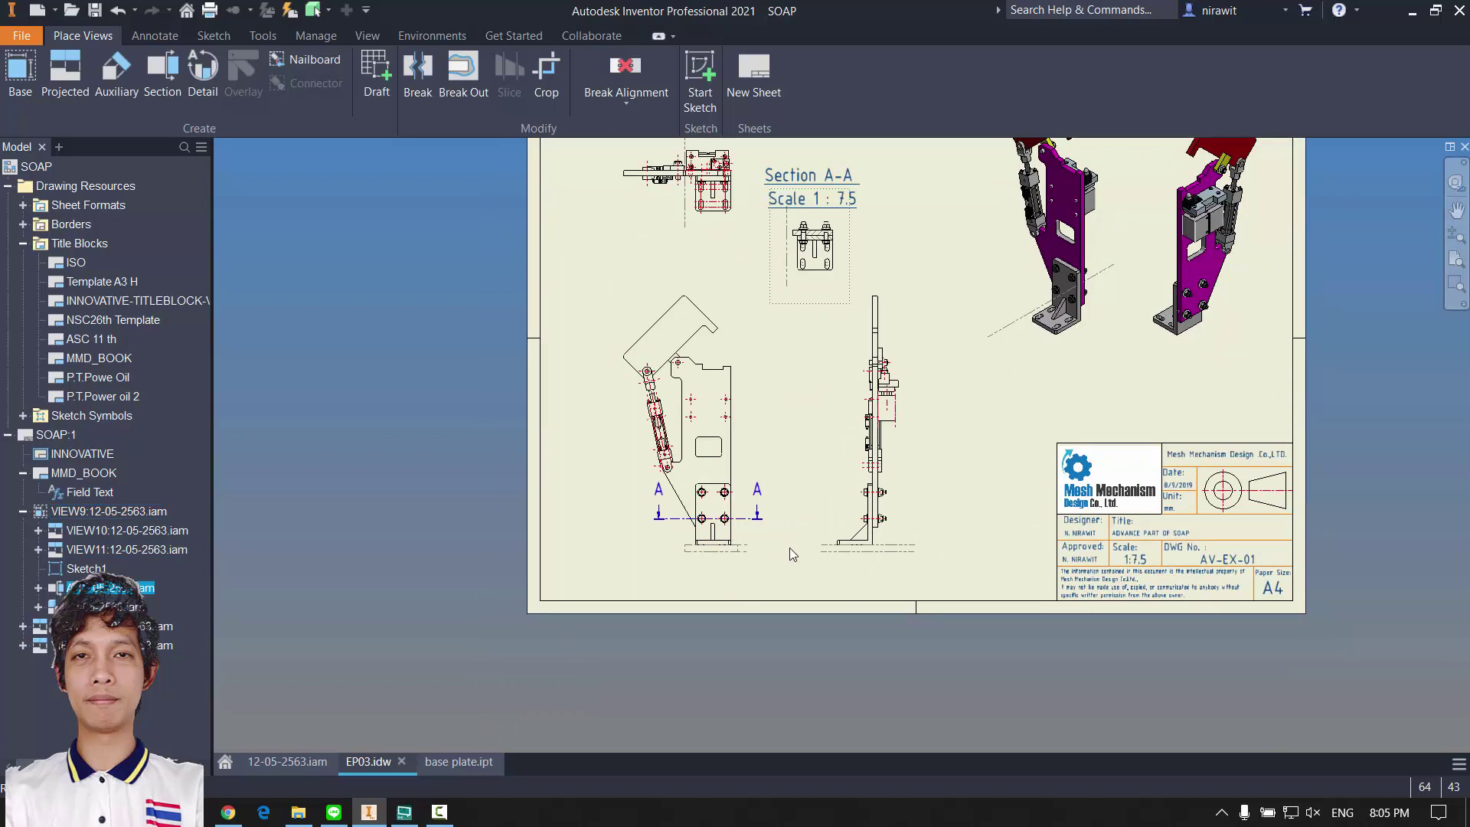
scroll(773, 545, up, 1)
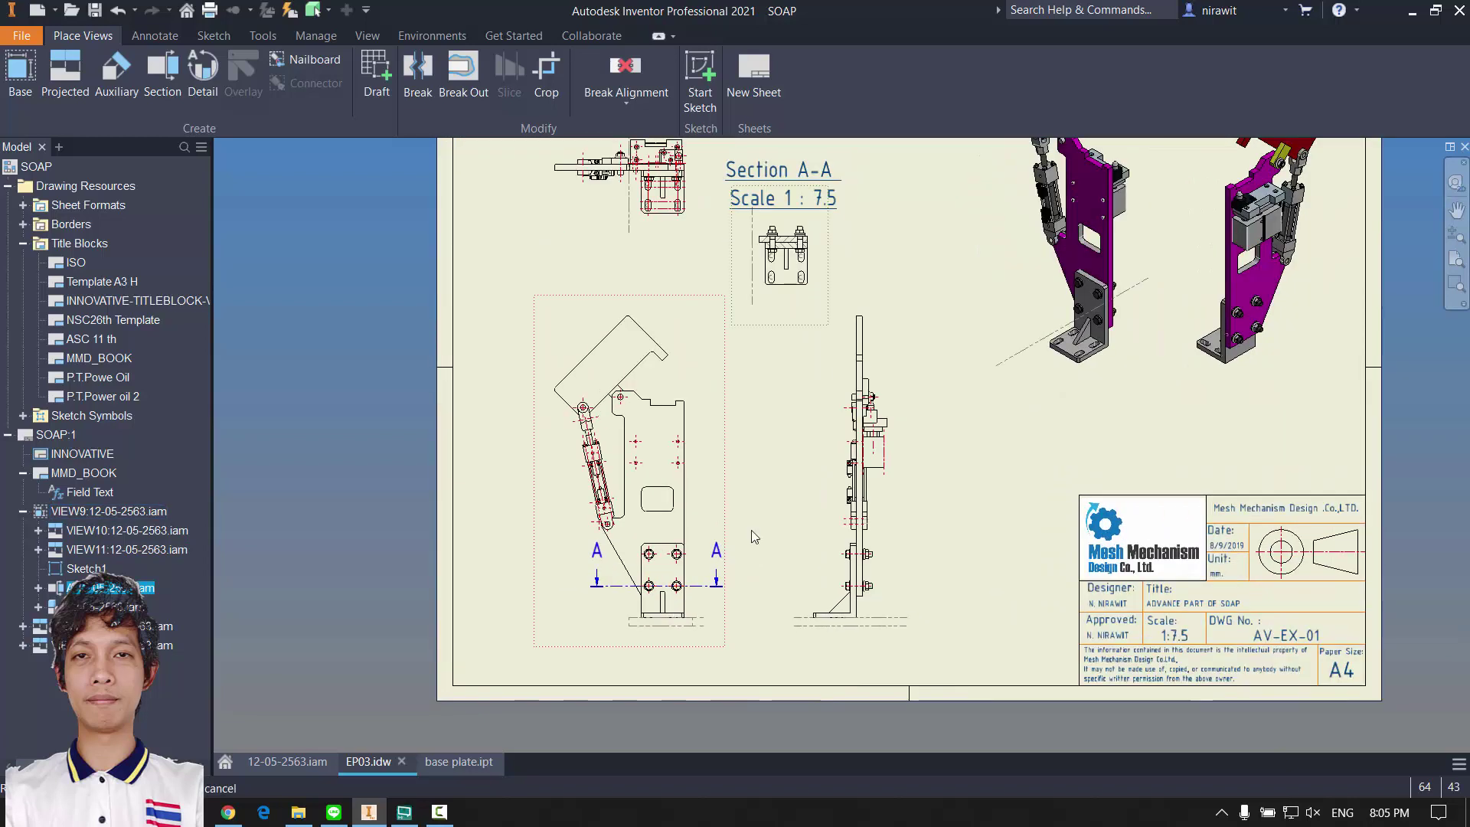
Step: Move the Section A-A view up and to the right, between the top view and the shaded isometric view
scroll(752, 536, up, 3)
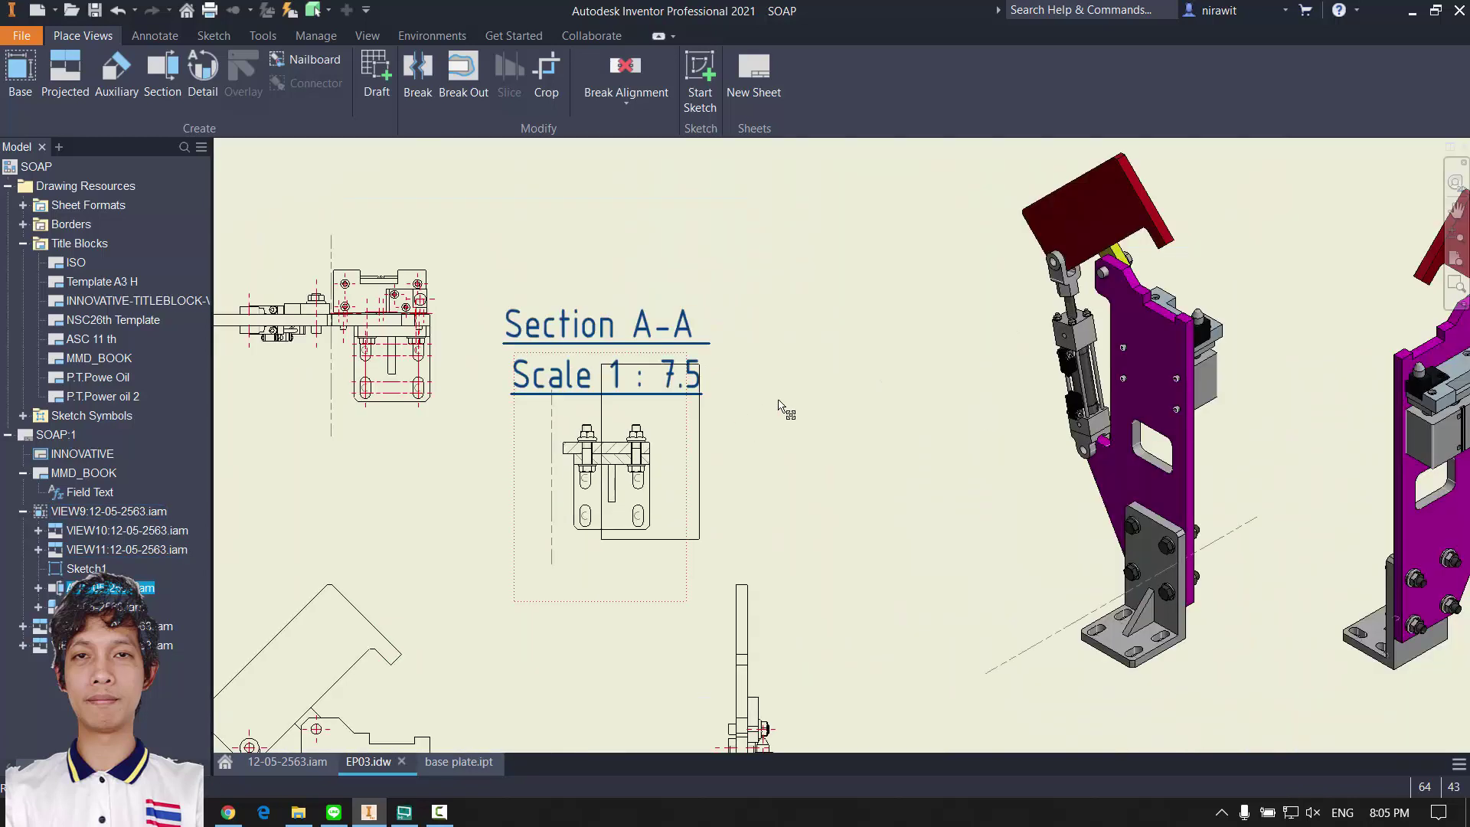
mouse_move(779, 405)
mouse_down()
mouse_move(848, 370)
mouse_move(752, 402)
mouse_up()
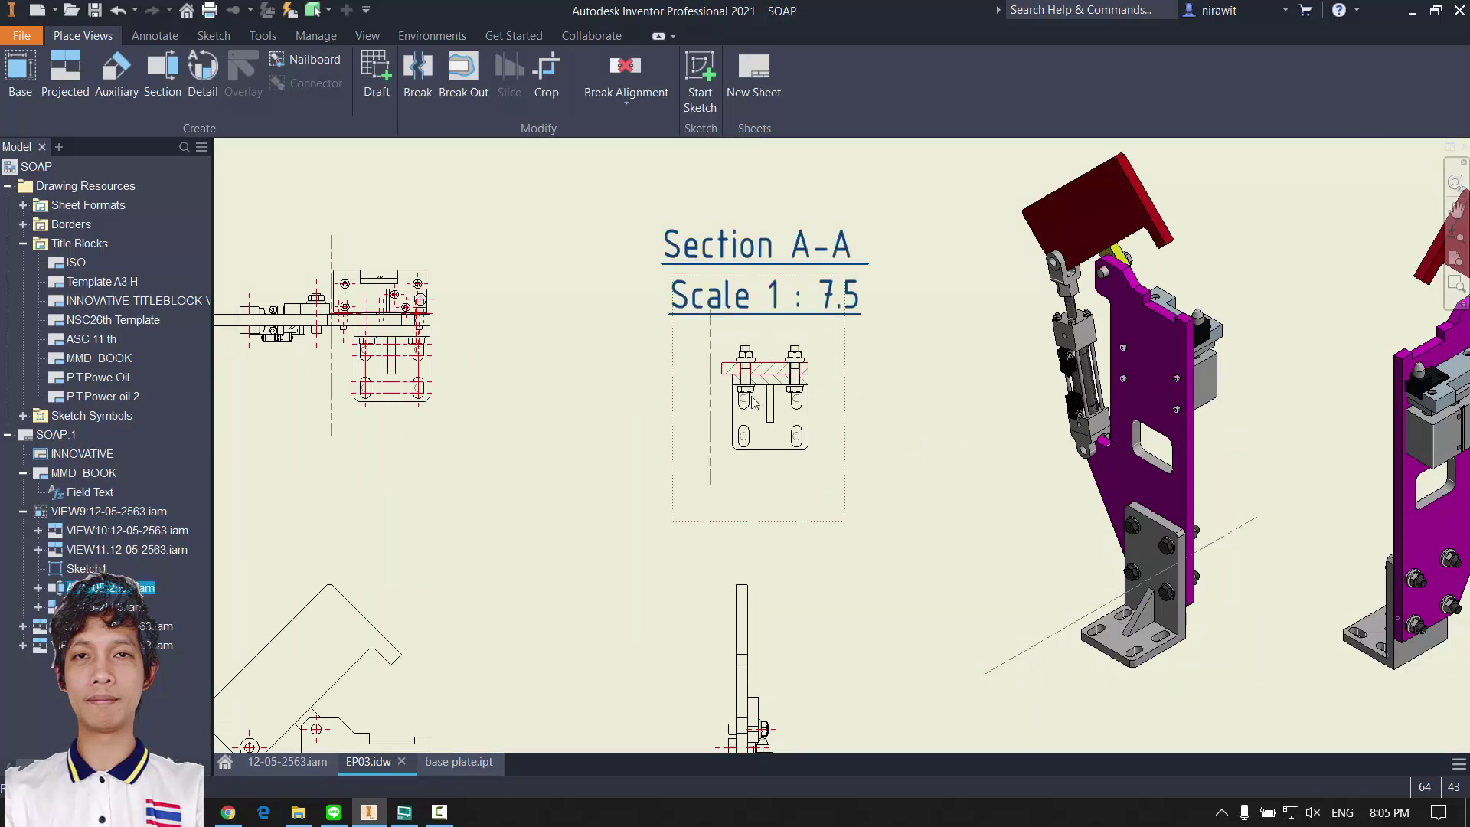
Step: Set the hatch scale of the upper plate in Section A-A to 0.2, keeping the ANSI 31 pattern at 45°
scroll(753, 402, up, 7)
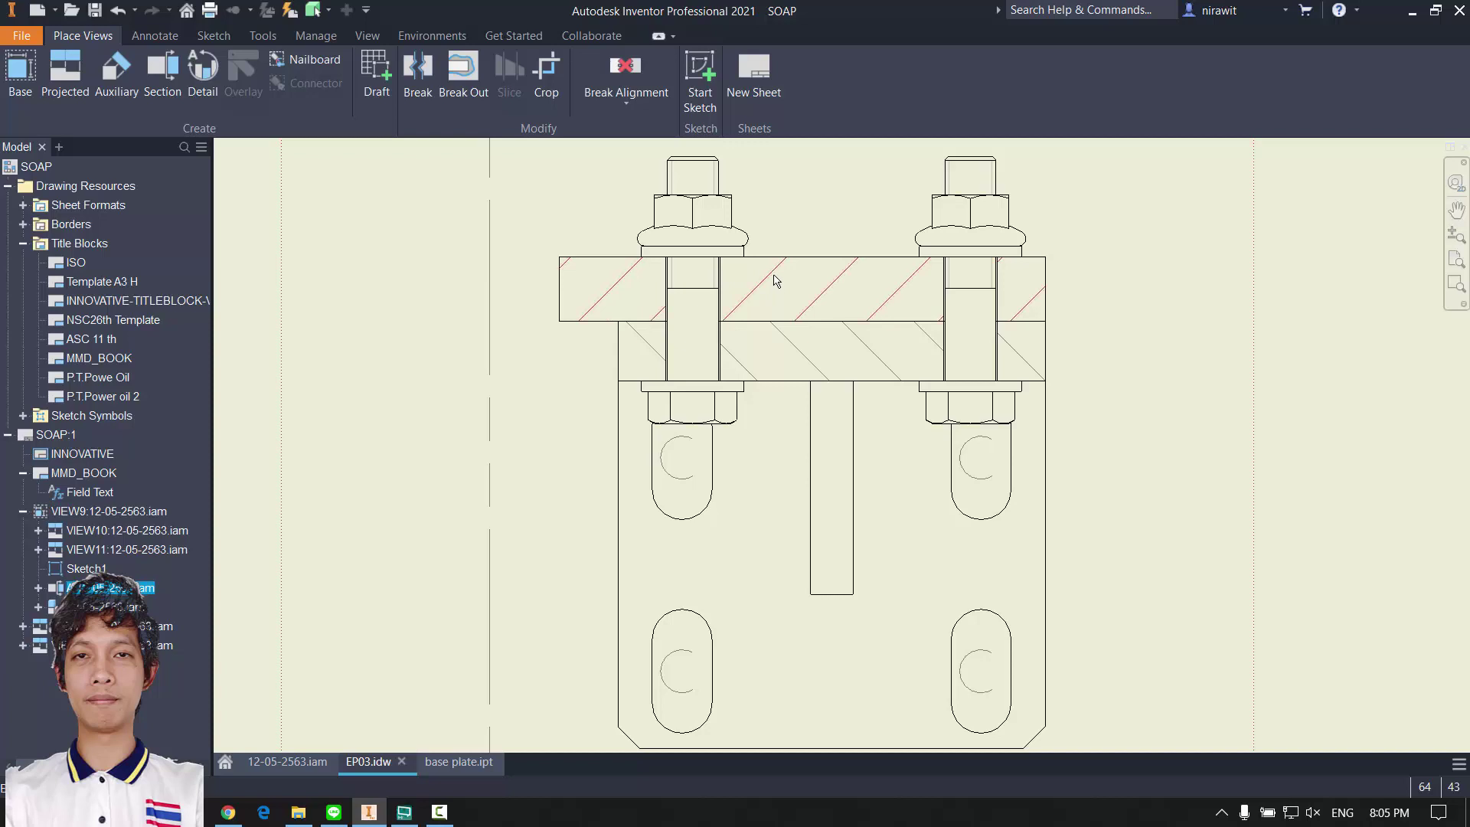
middle_drag(776, 281, 751, 338)
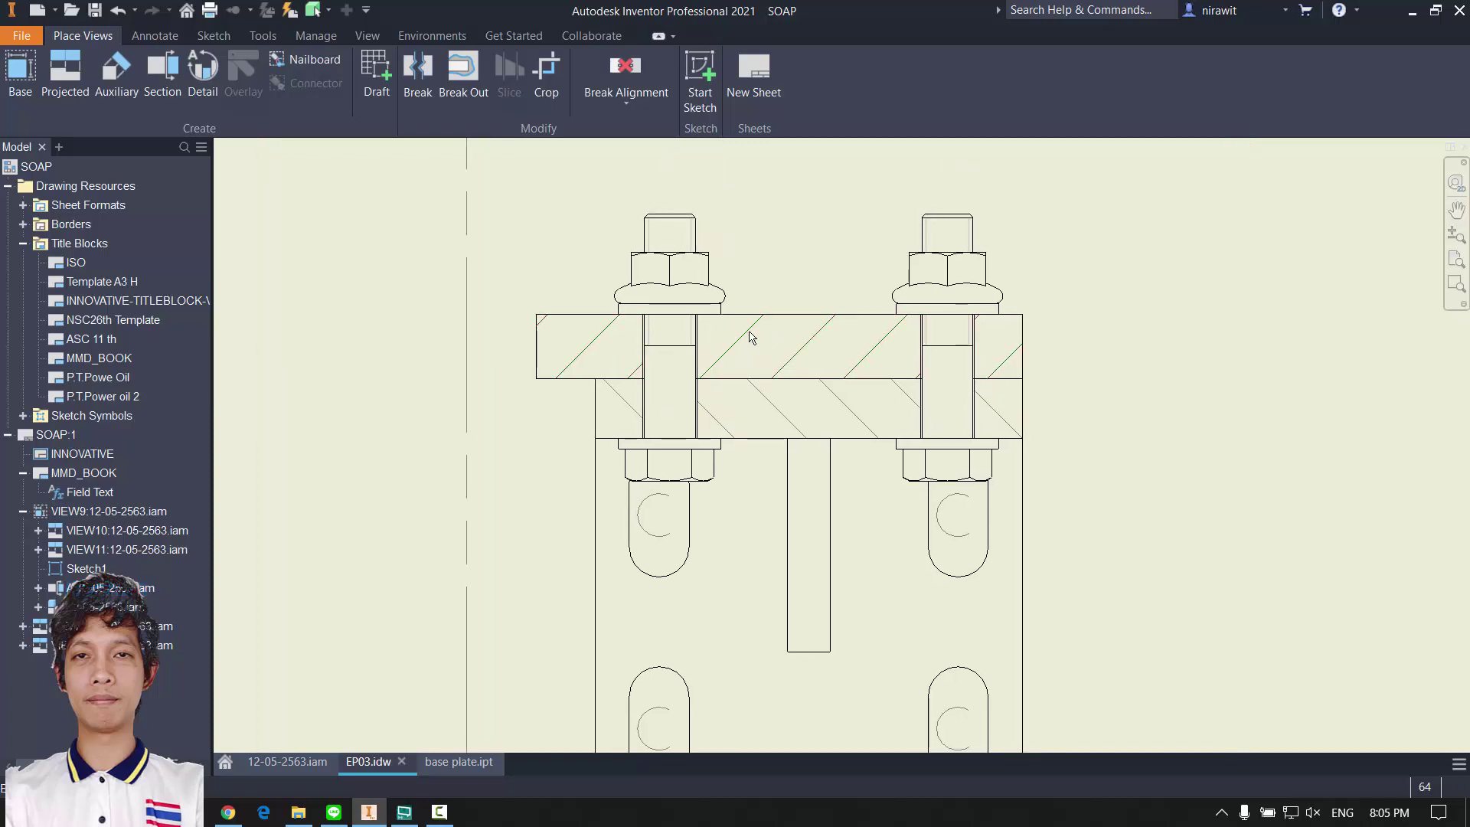
double_click(735, 330)
drag(401, 169, 432, 153)
click(327, 232)
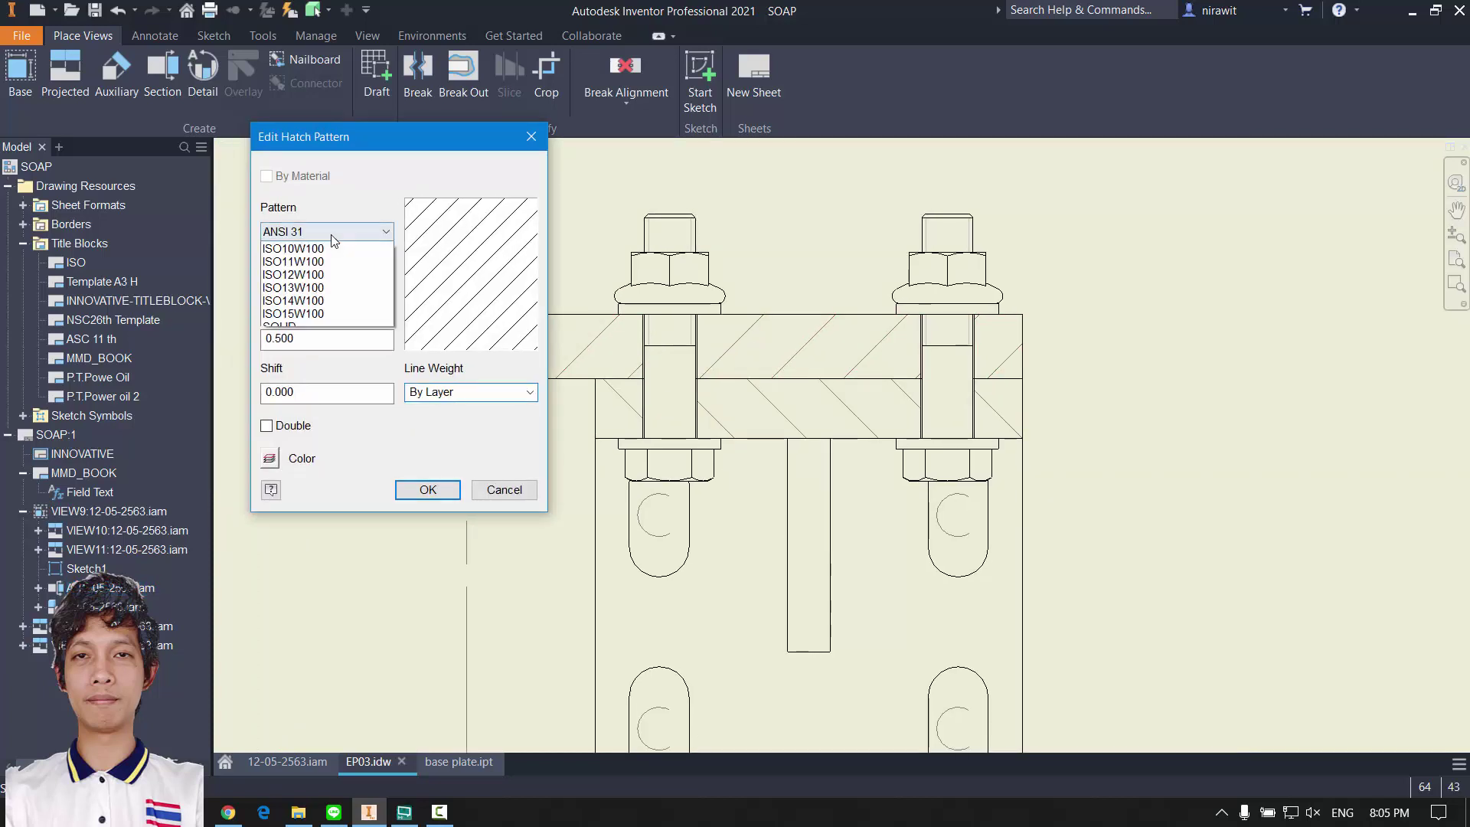
click(327, 246)
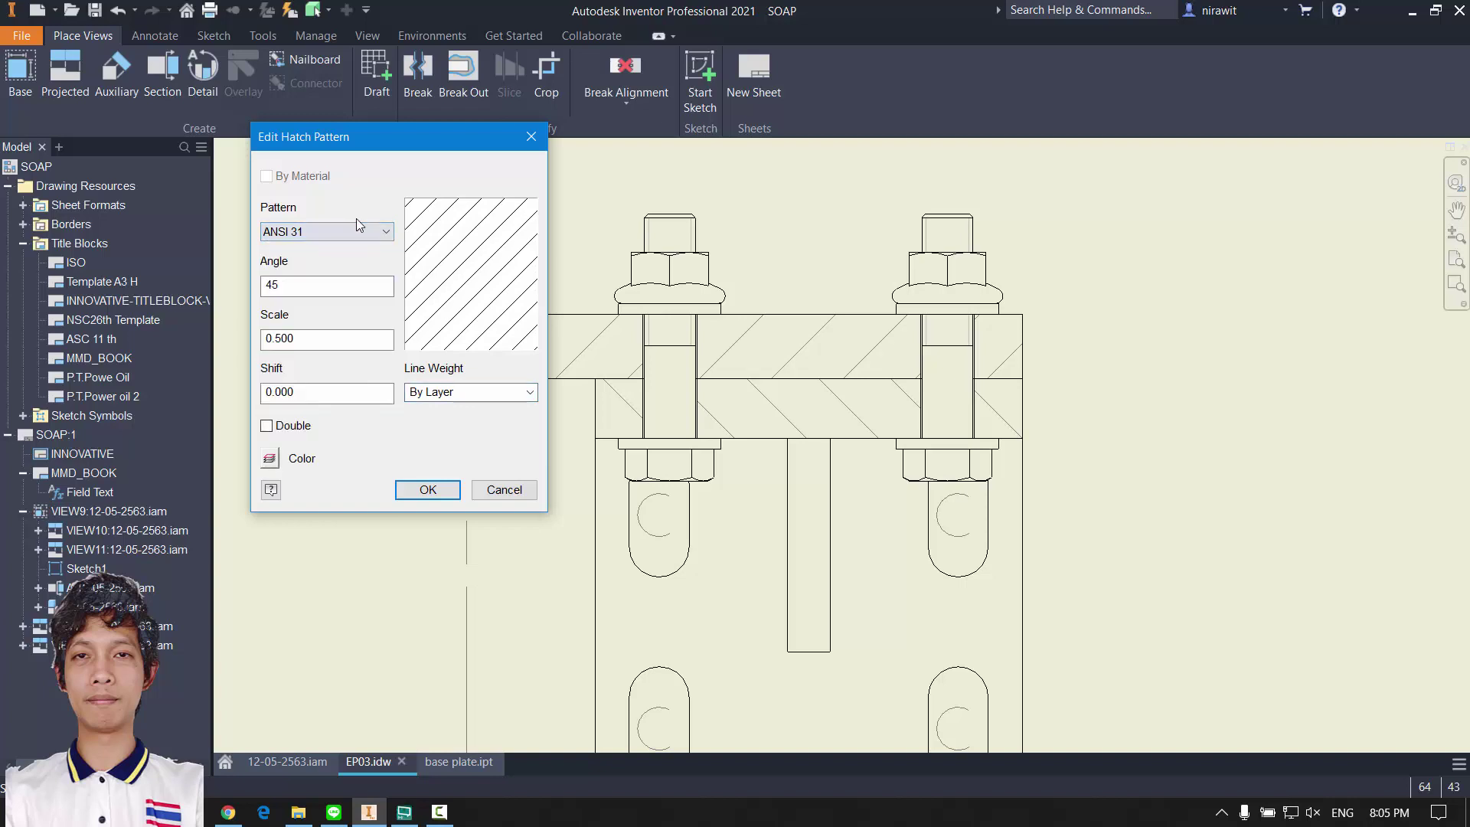
click(323, 230)
click(334, 234)
drag(305, 287, 186, 243)
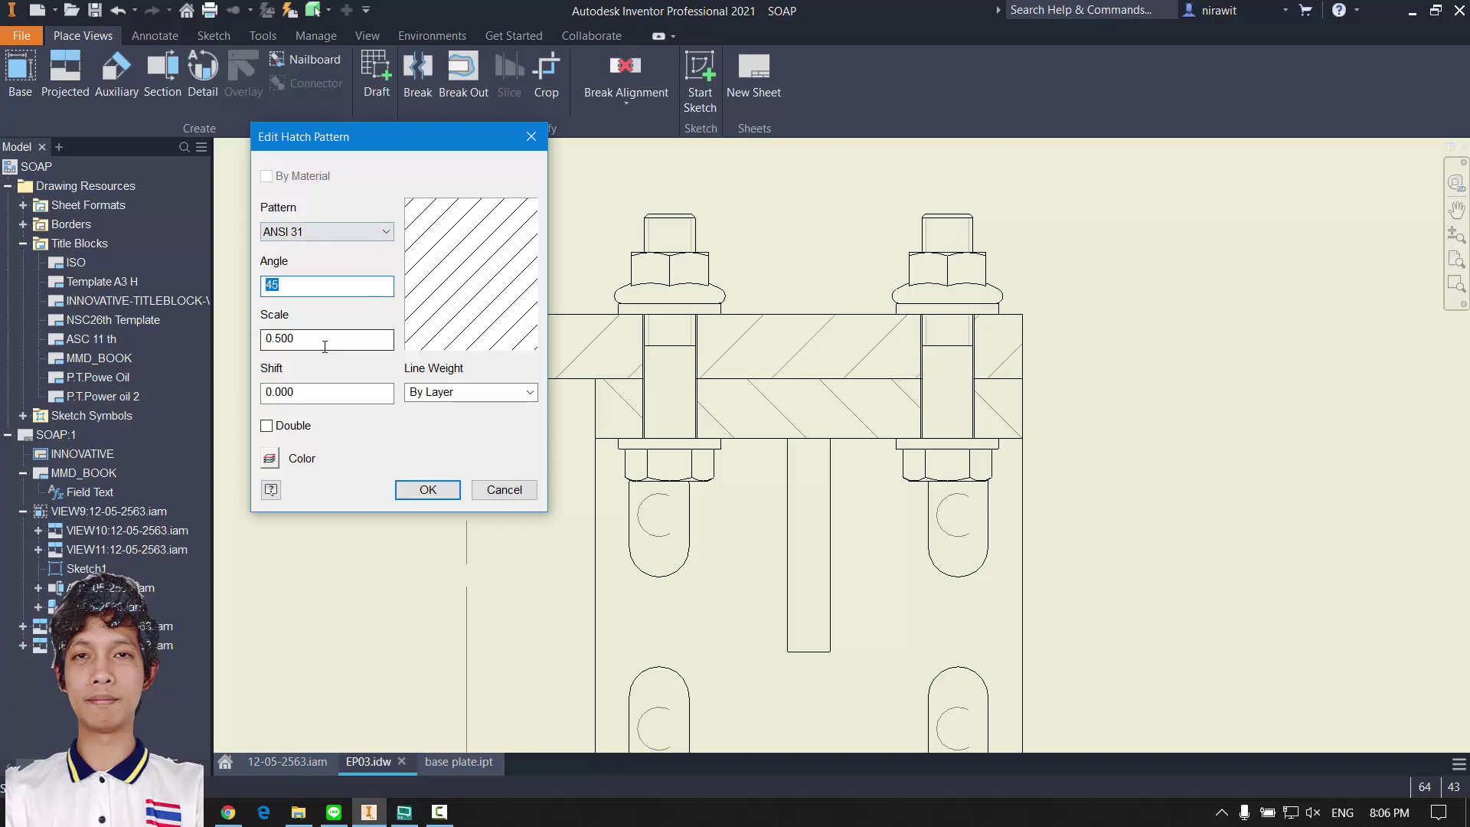
double_click(283, 336)
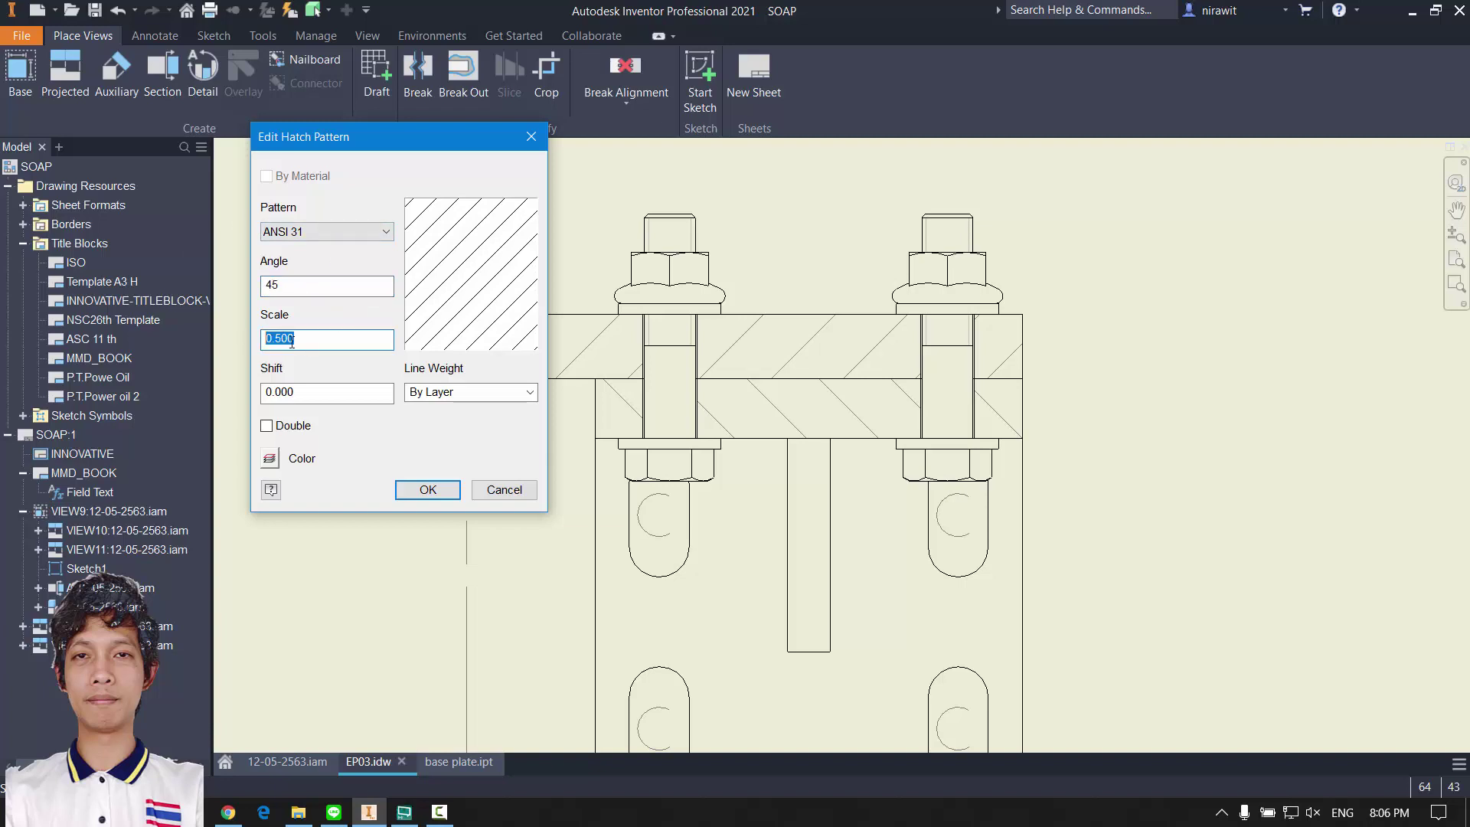
text(0.52)
double_click(326, 342)
text(0.2)
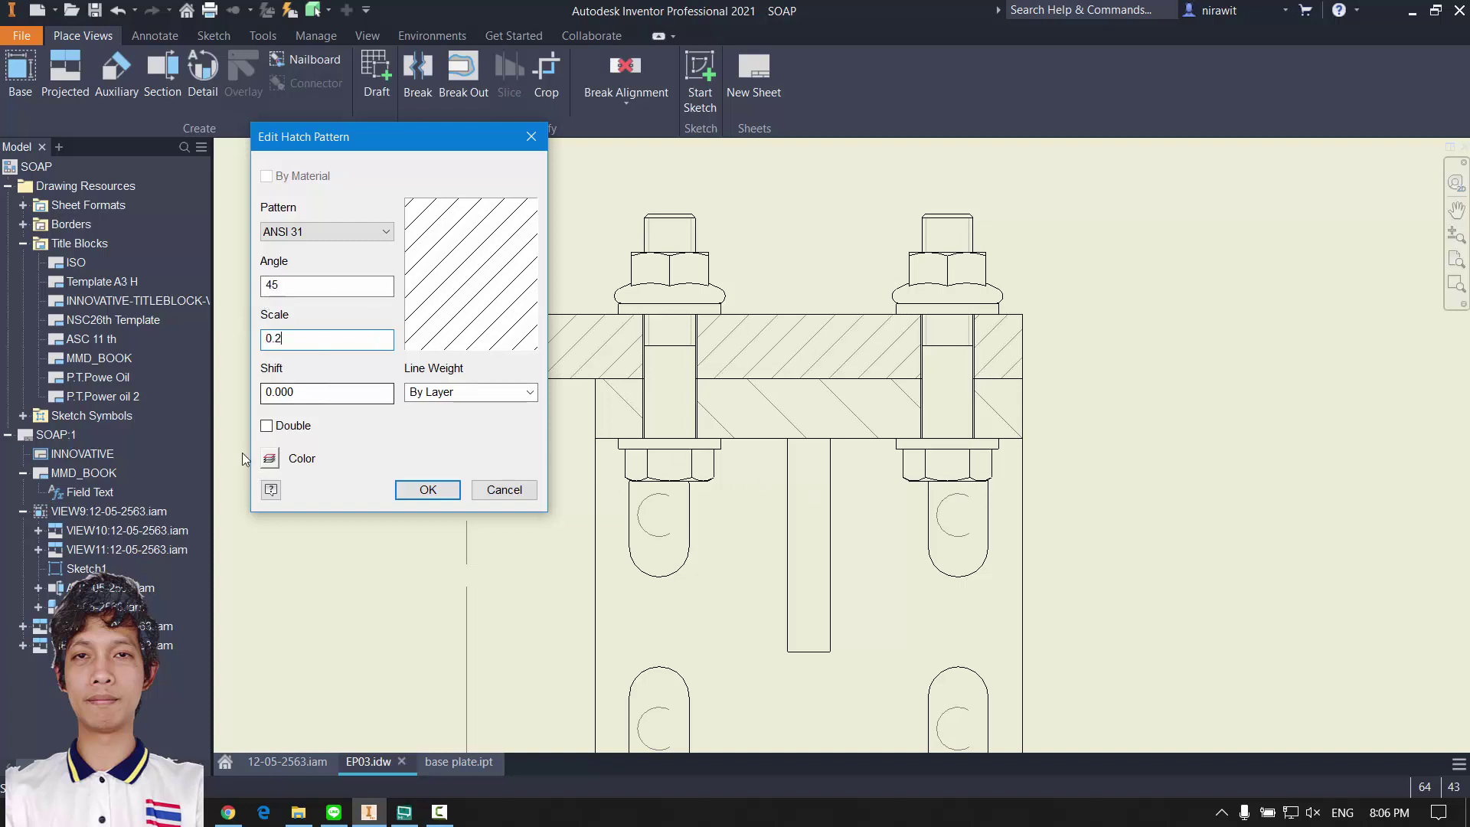
Step: Try double hatching on the upper plate and look at the hatch colour choices without changing the colour
click(268, 425)
click(269, 425)
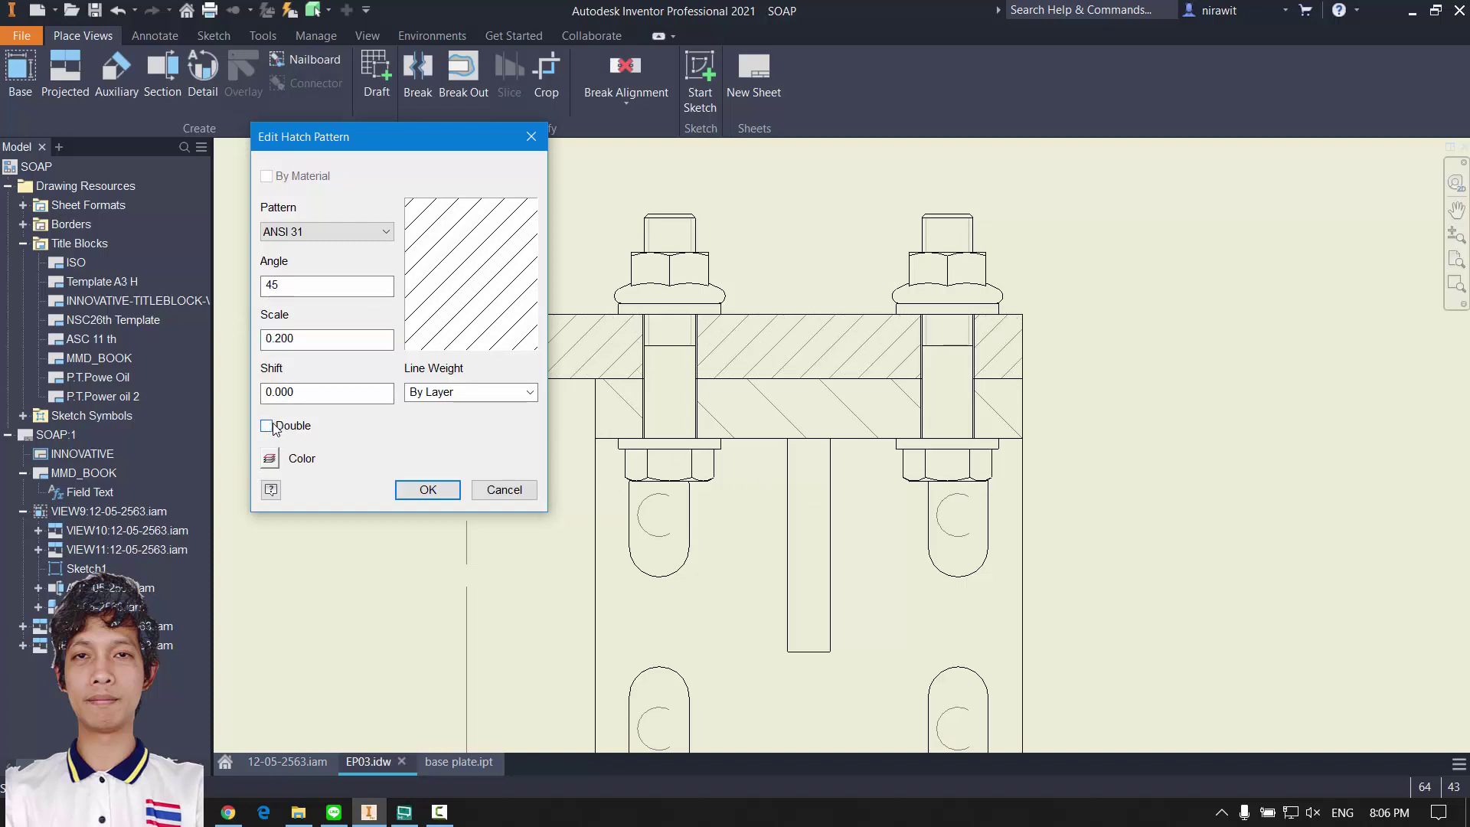
click(274, 423)
click(273, 423)
click(270, 459)
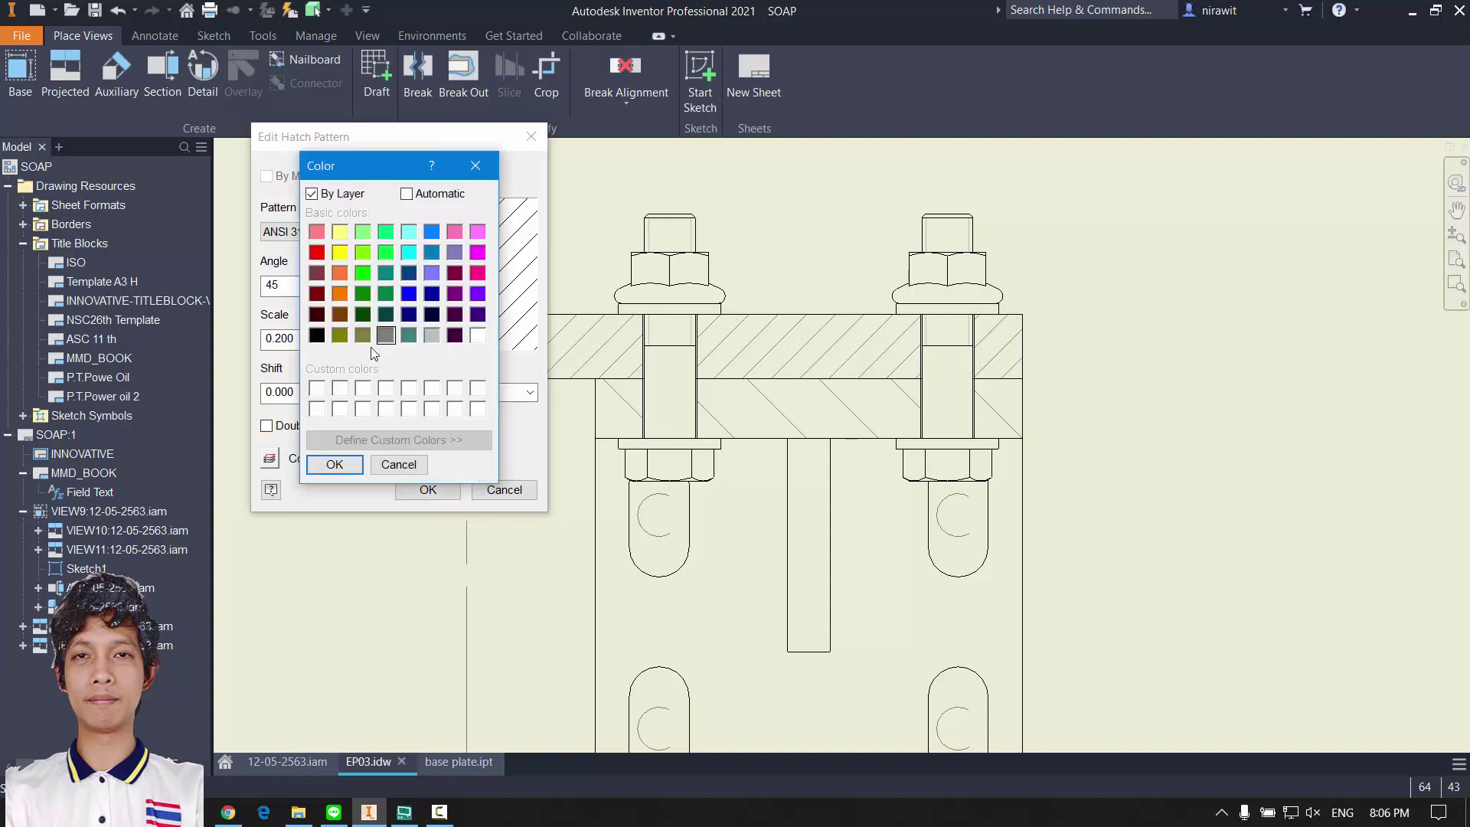
click(475, 165)
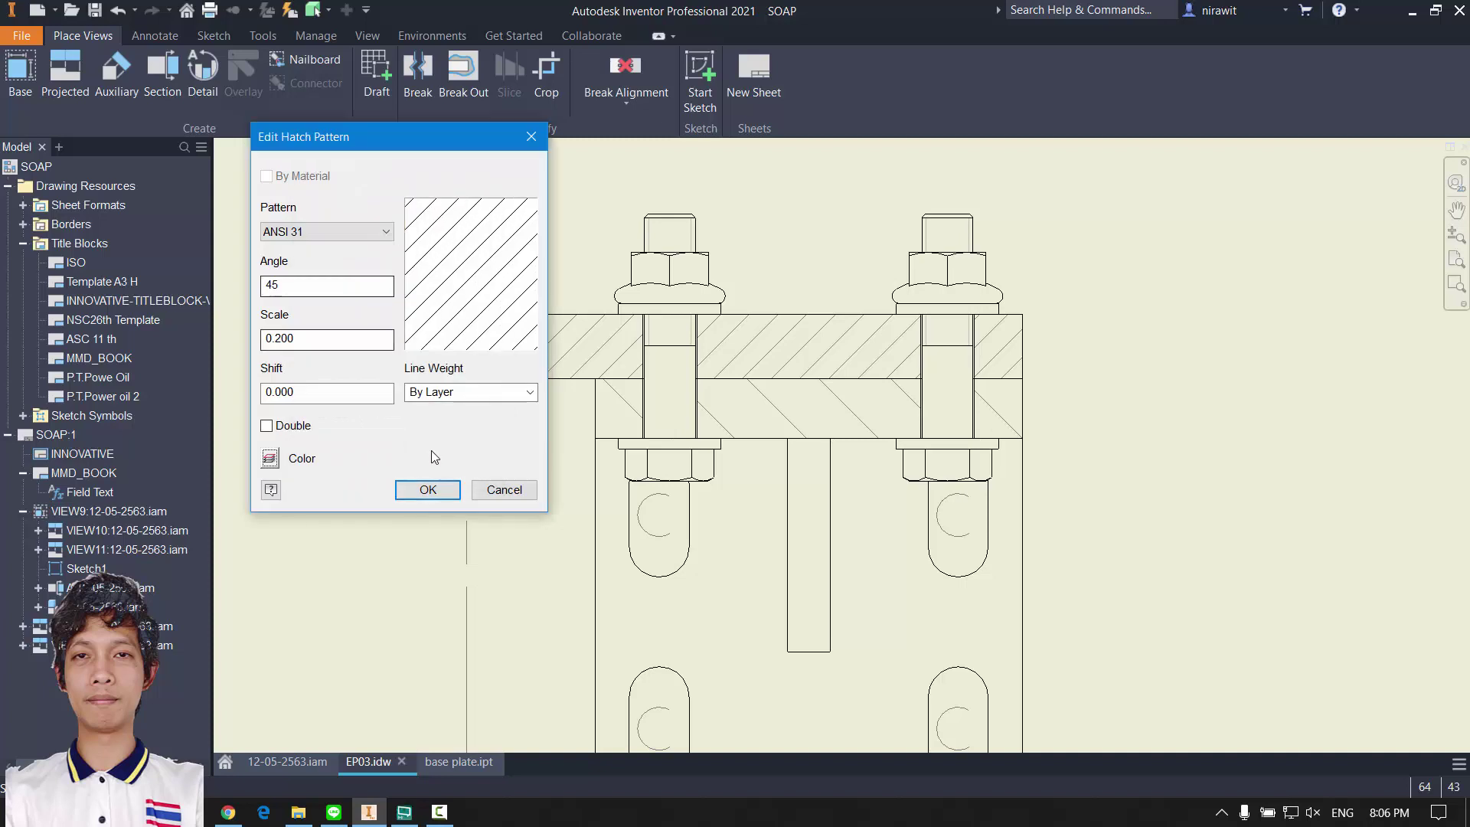
Step: Try the SOLID hatch pattern on the upper plate and return it to ANSI 31
click(322, 231)
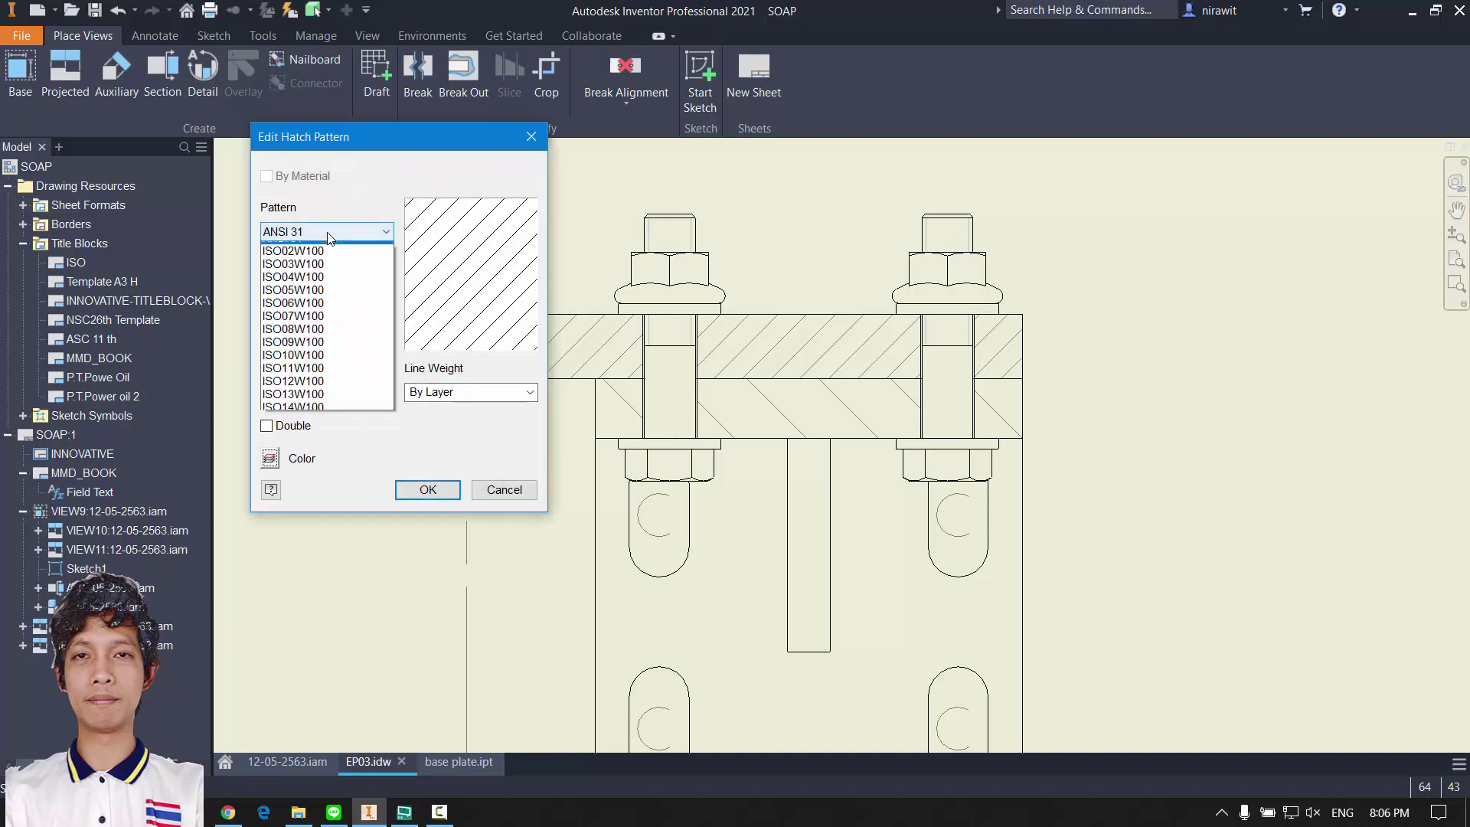
click(297, 445)
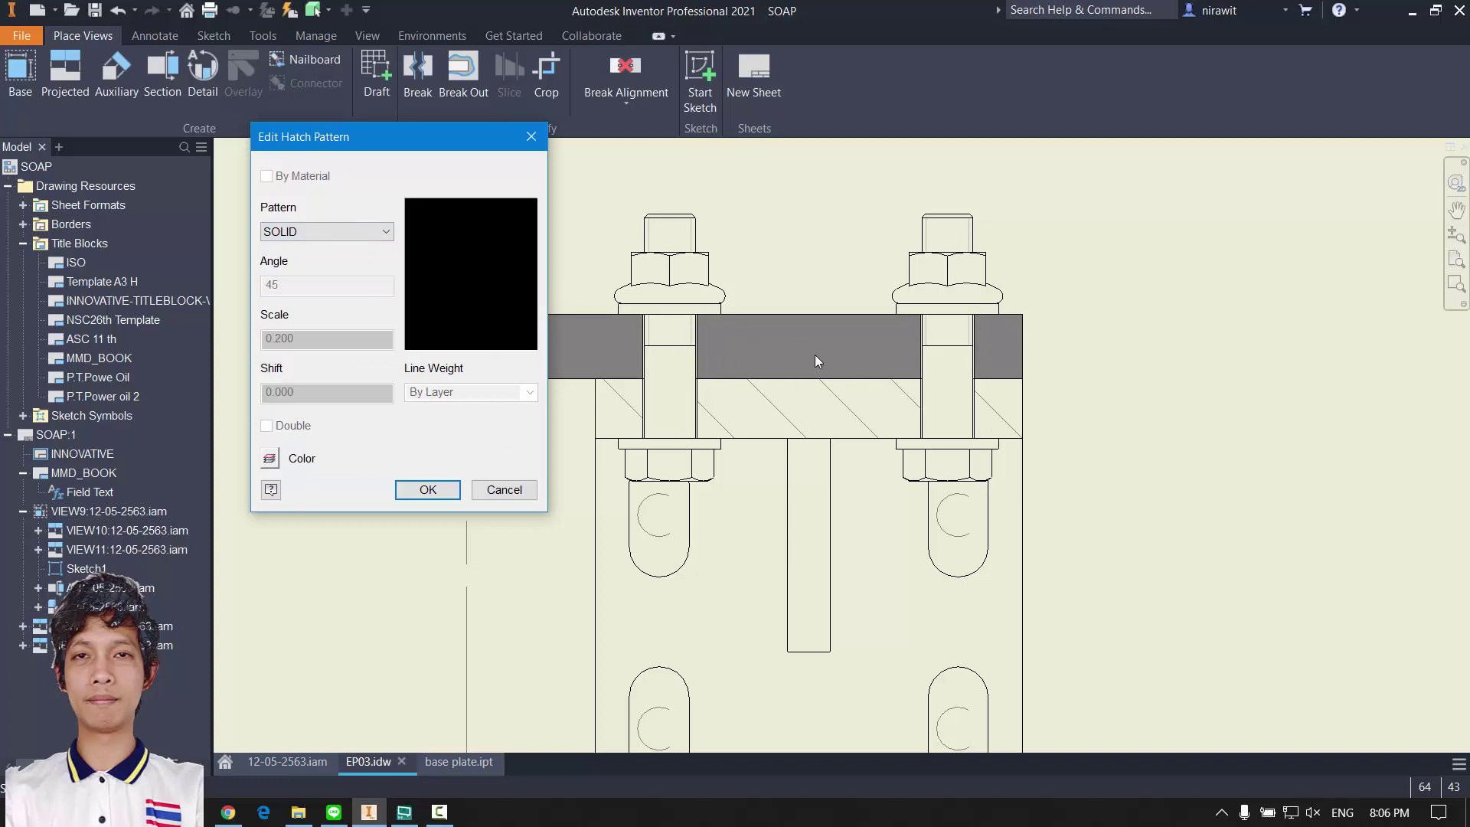
click(329, 231)
click(322, 248)
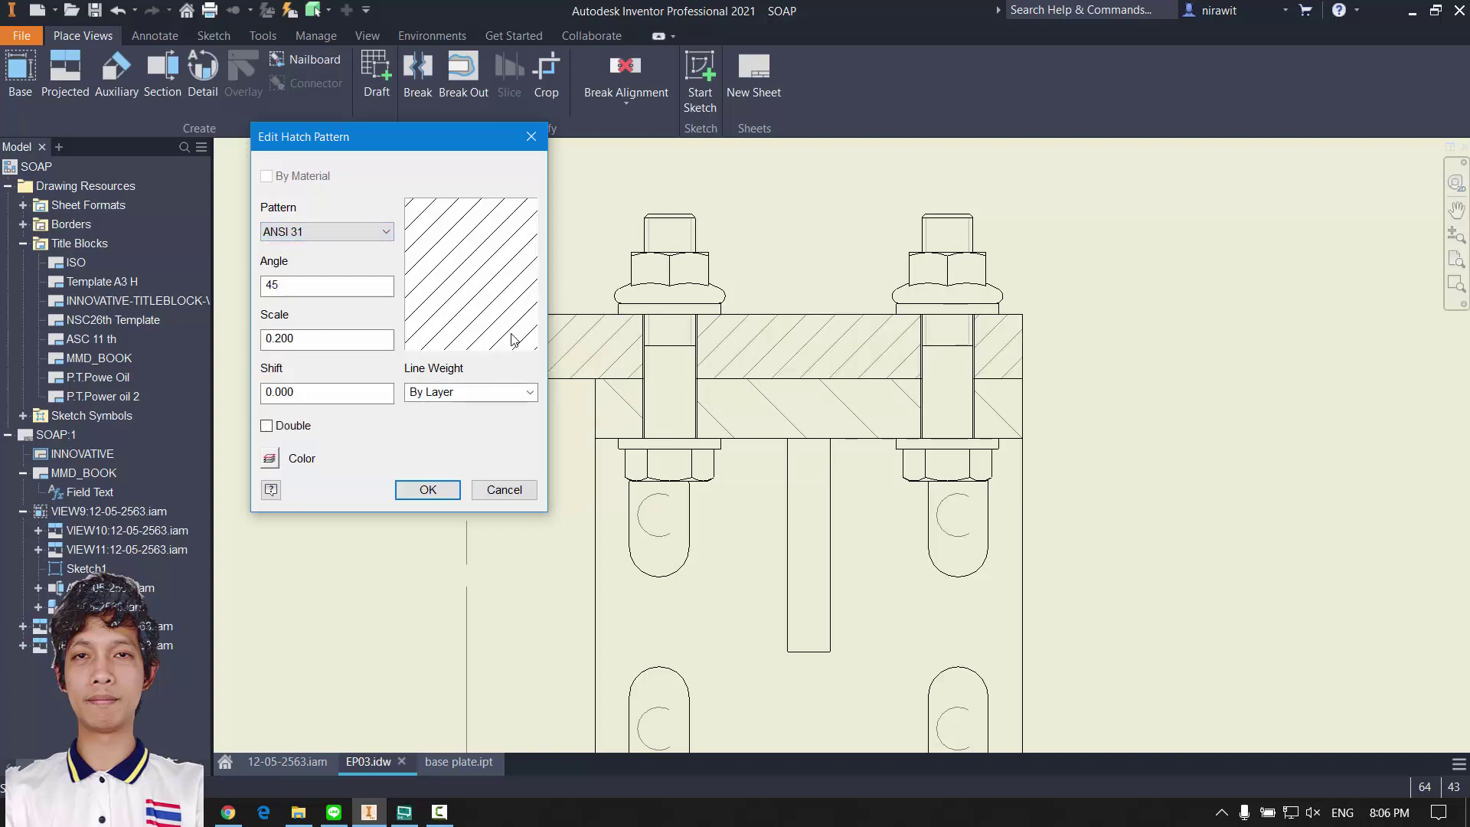
Step: Apply the upper plate's hatch edit and compare the hatching of both plates in Section A-A up close
click(427, 489)
scroll(765, 459, down, 3)
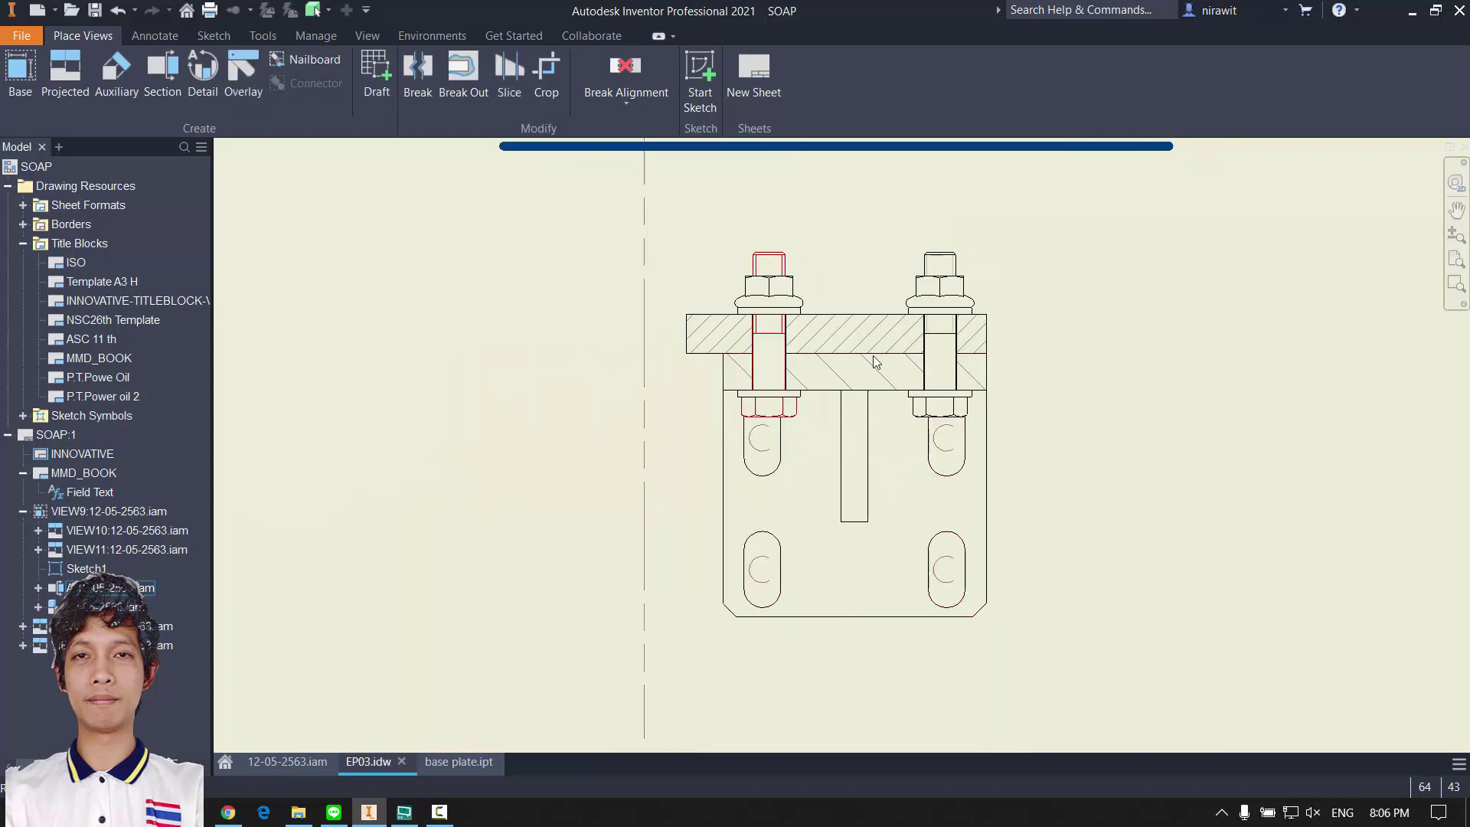
scroll(636, 389, up, 5)
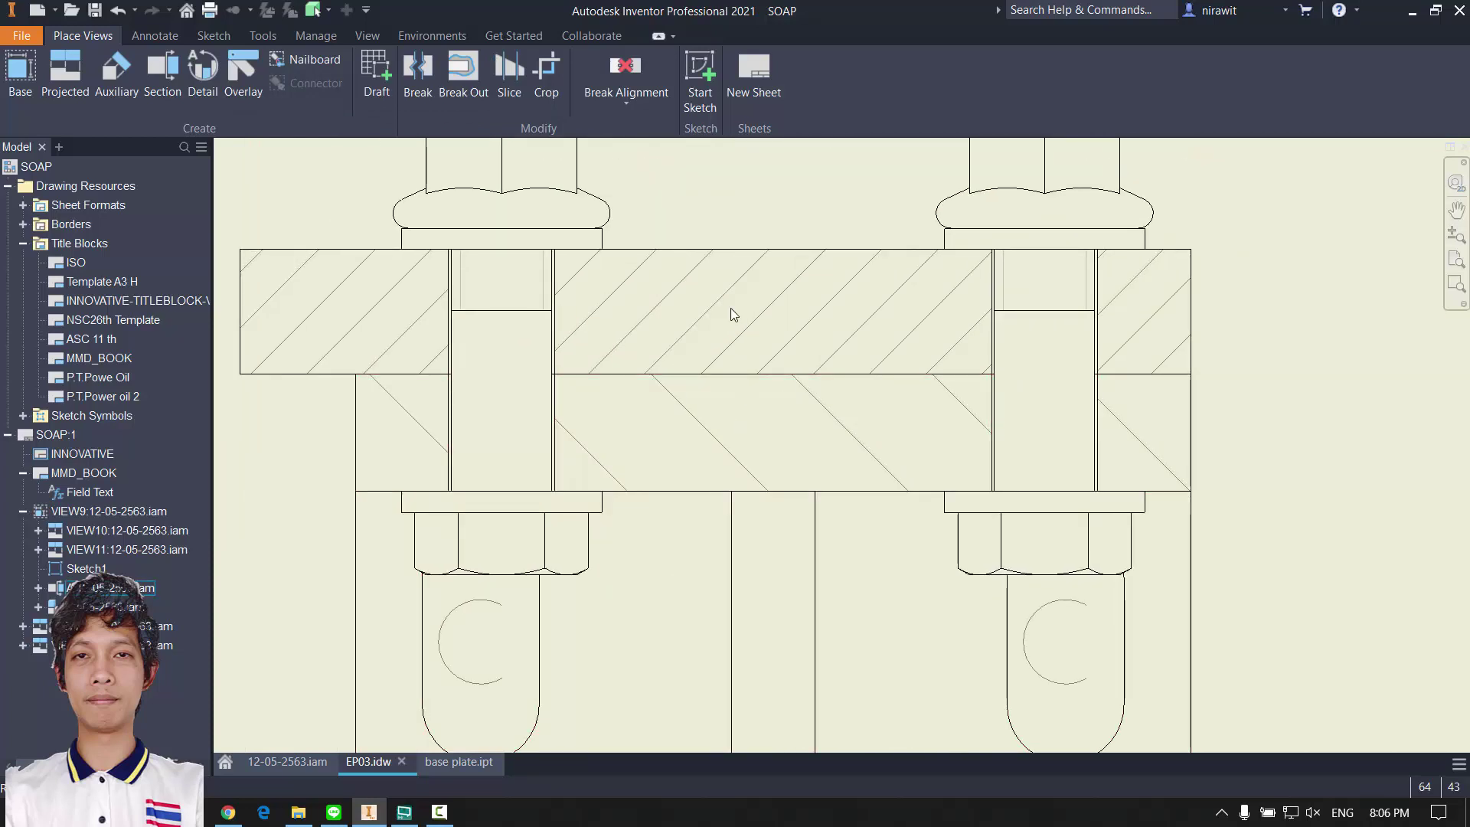
scroll(724, 309, down, 5)
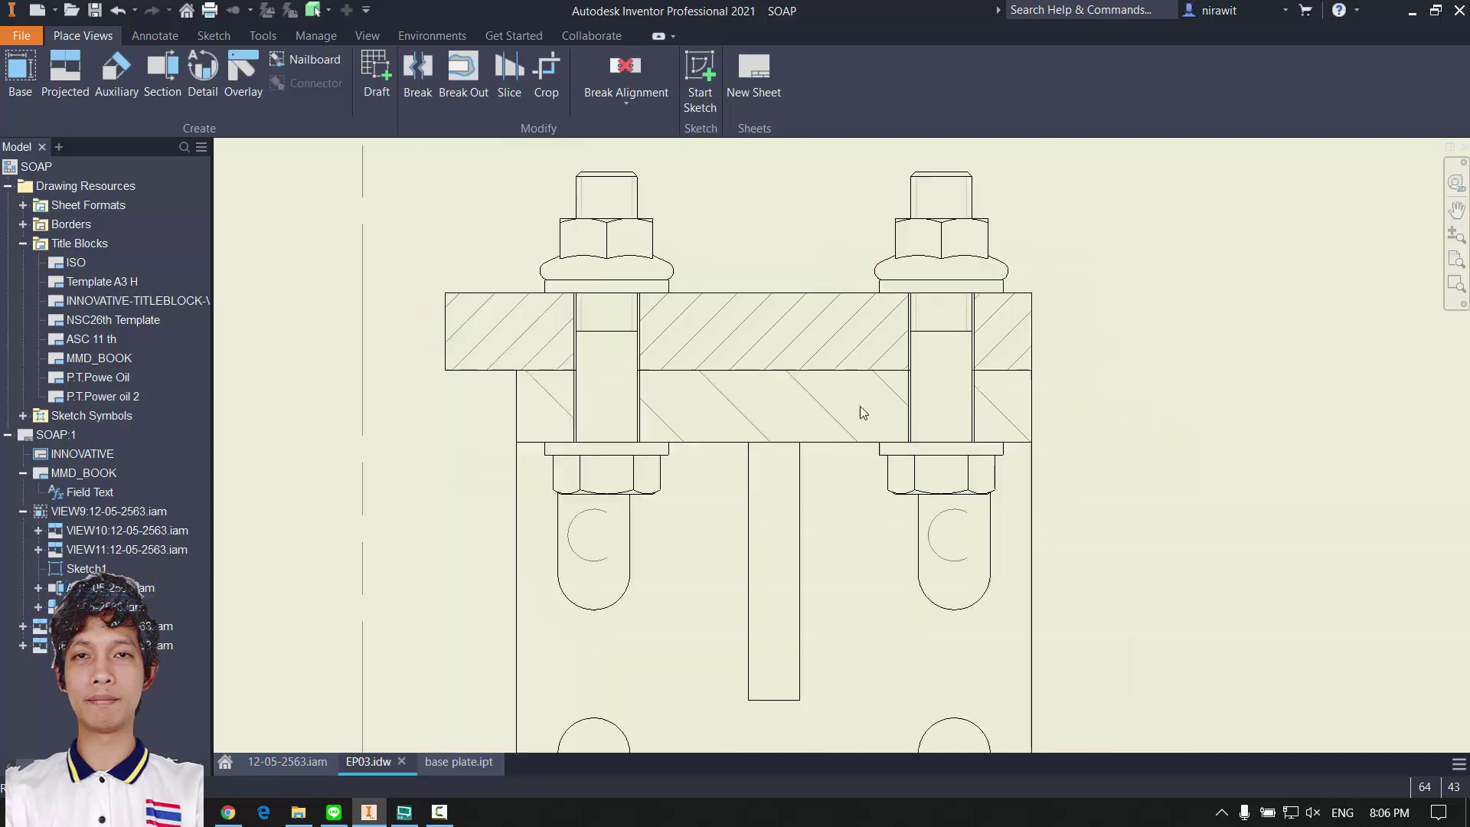
scroll(582, 392, up, 2)
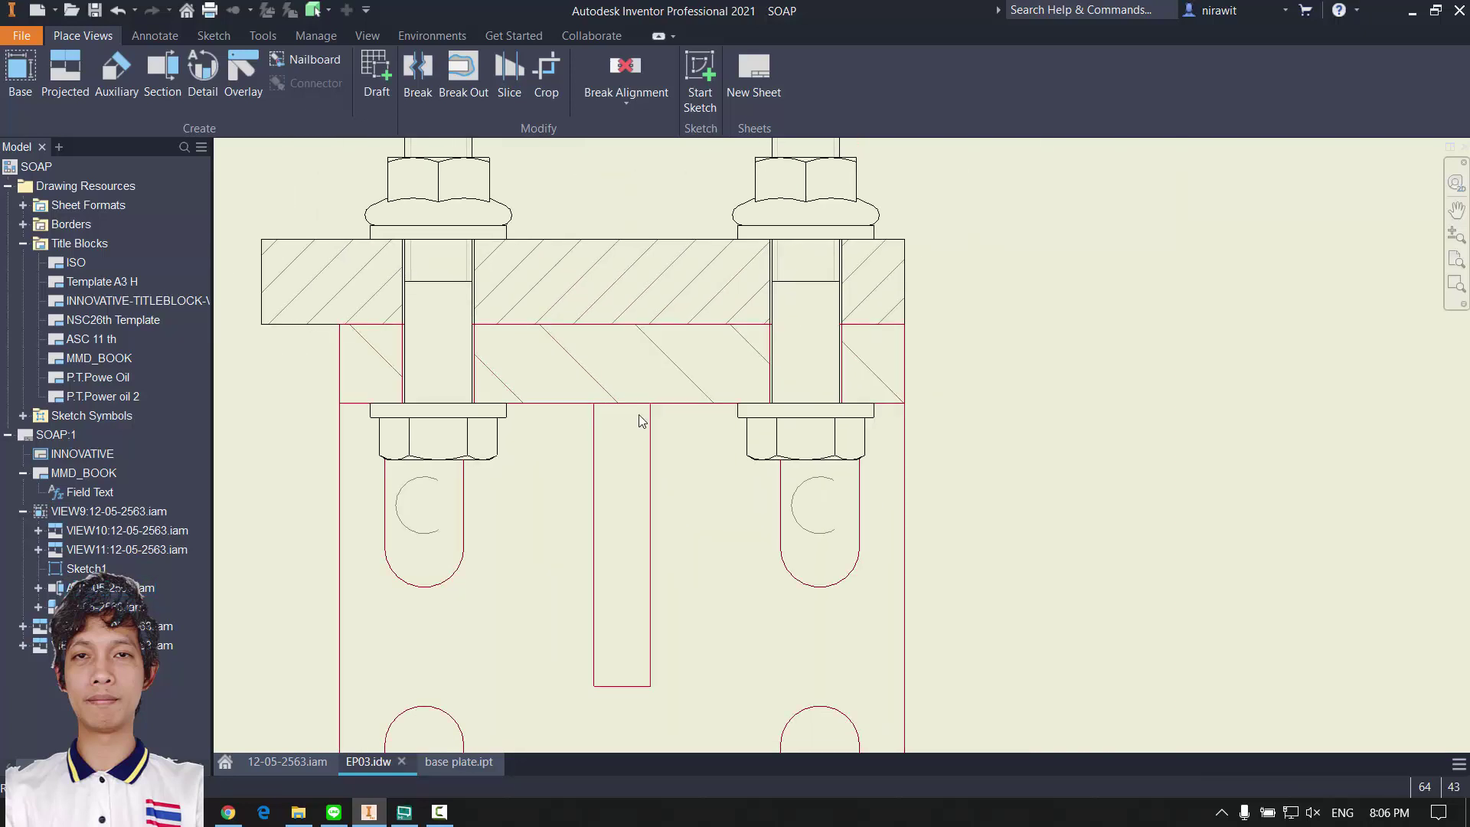
scroll(688, 436, down, 6)
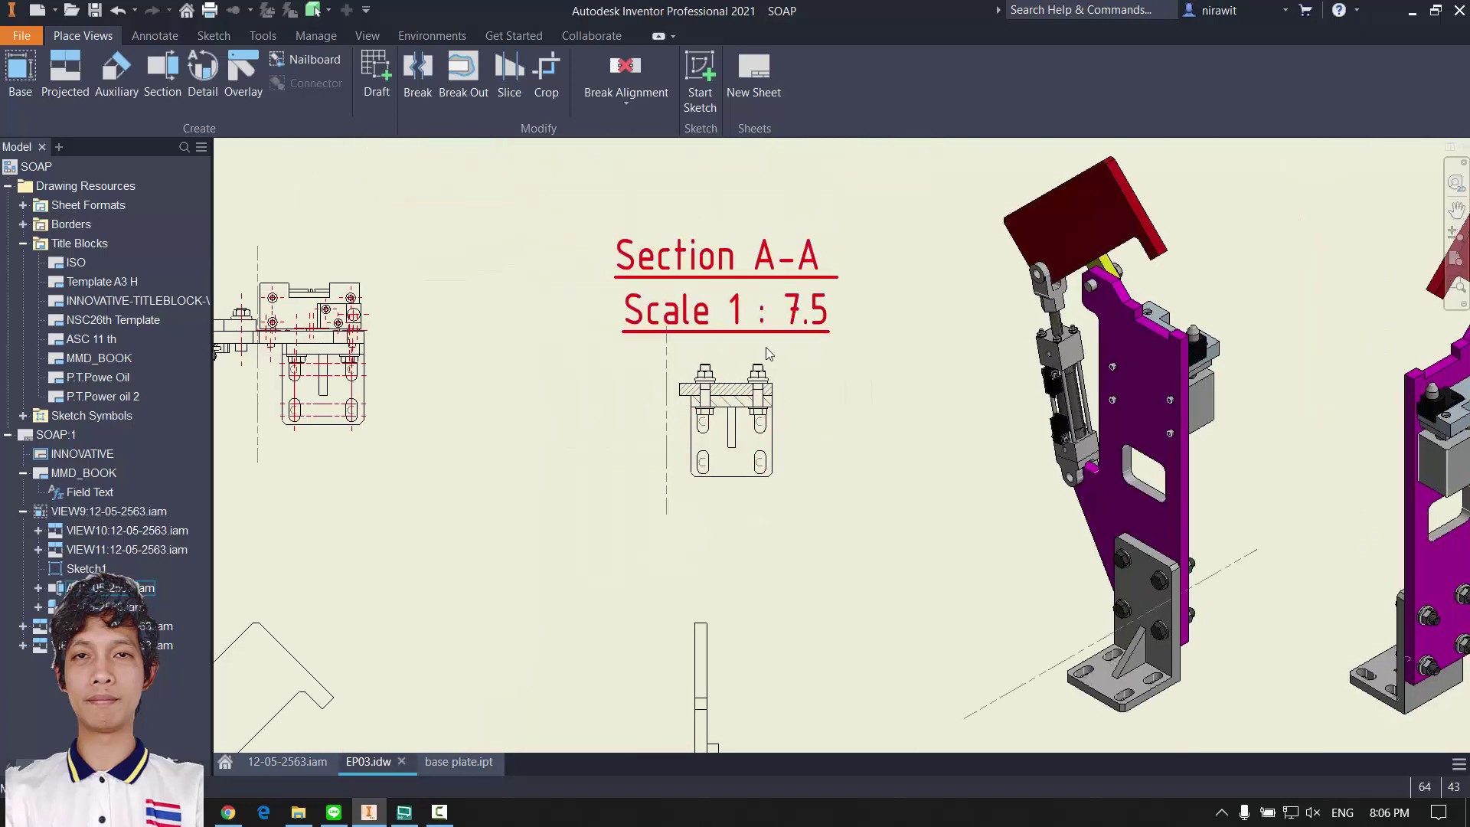
Step: Add automated centerlines to the Section A-A view with the default settings
right_click(800, 425)
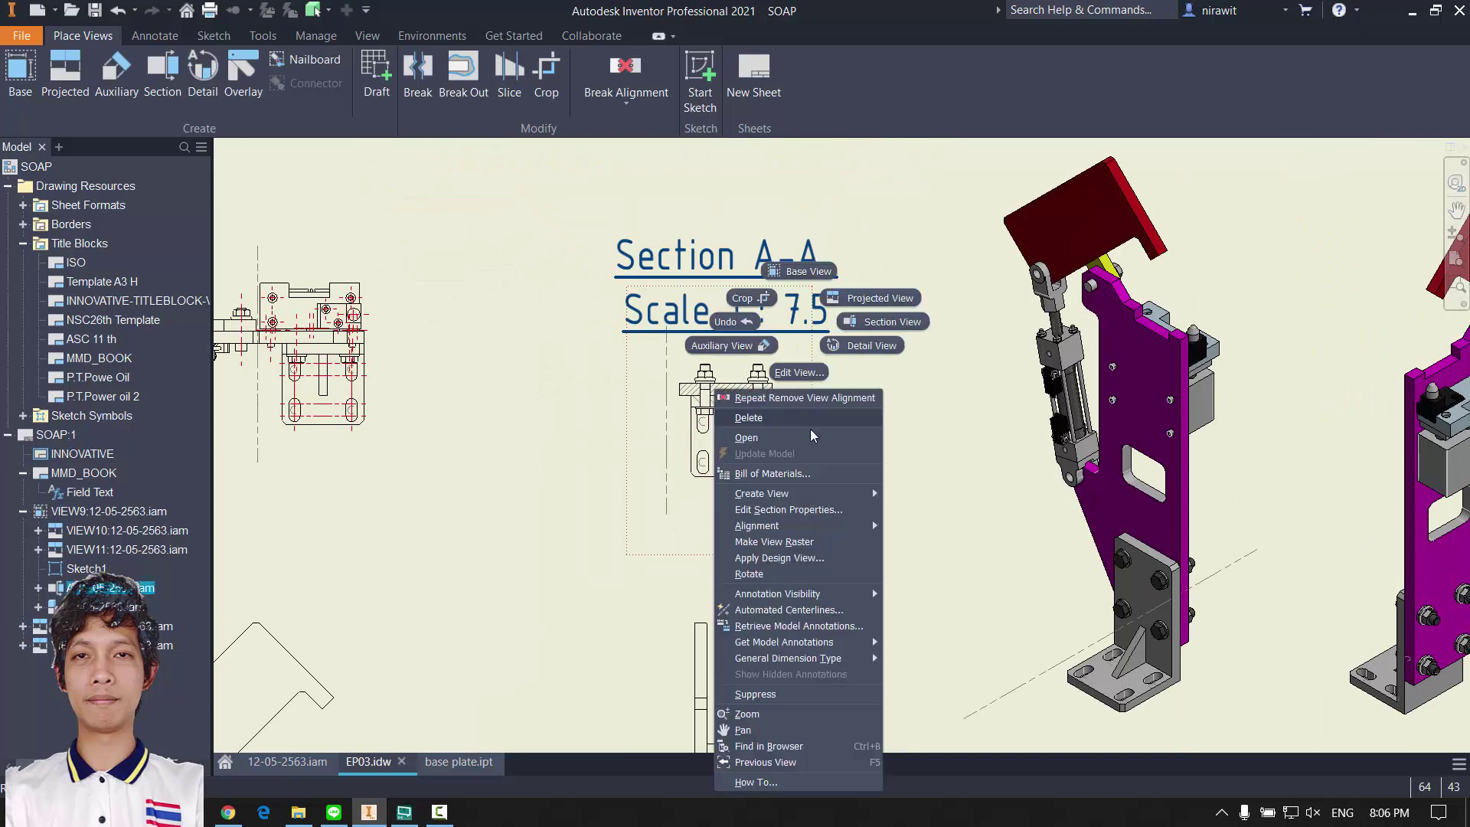
key(Escape)
click(154, 36)
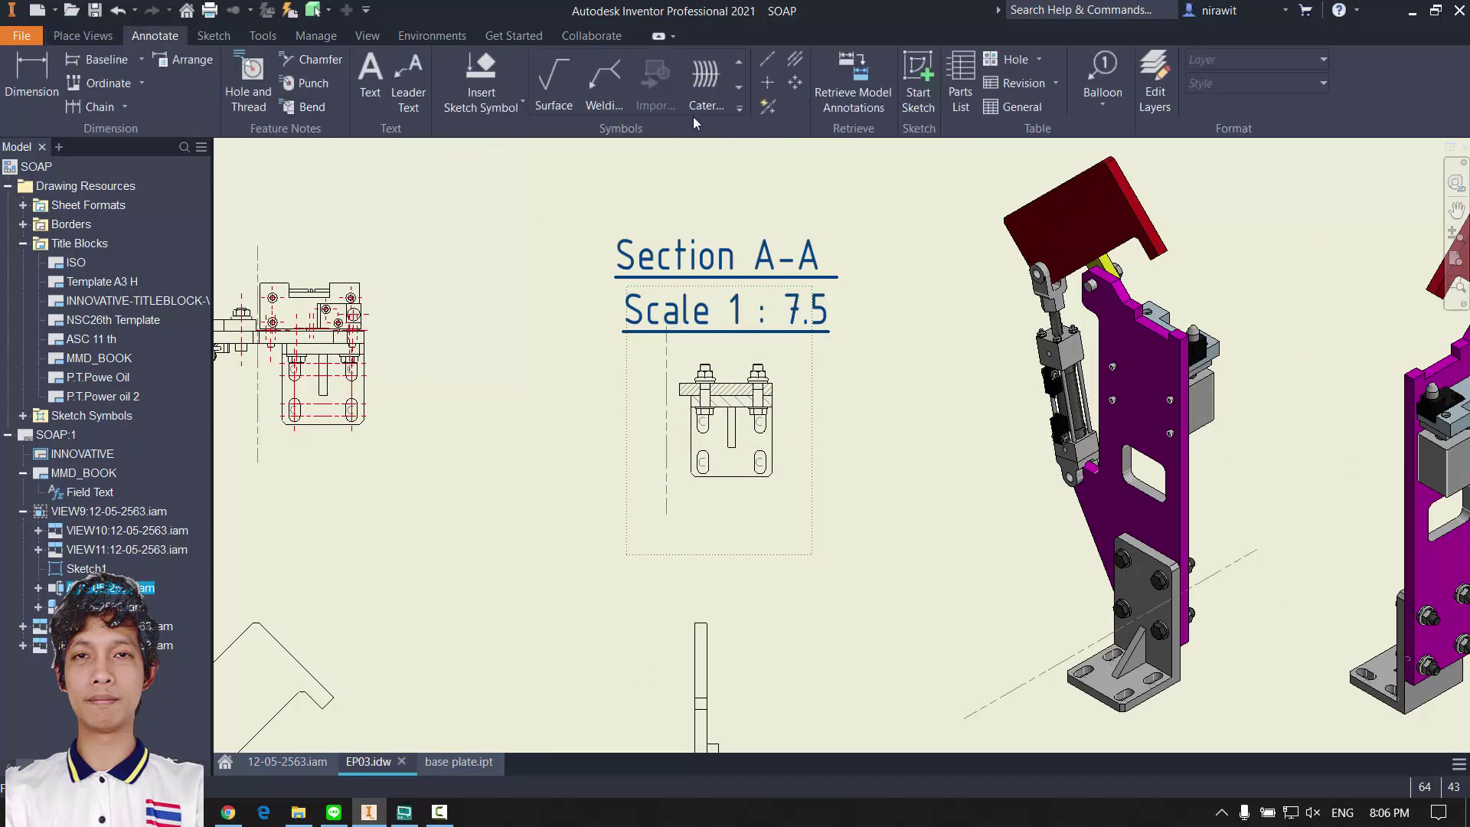
click(769, 108)
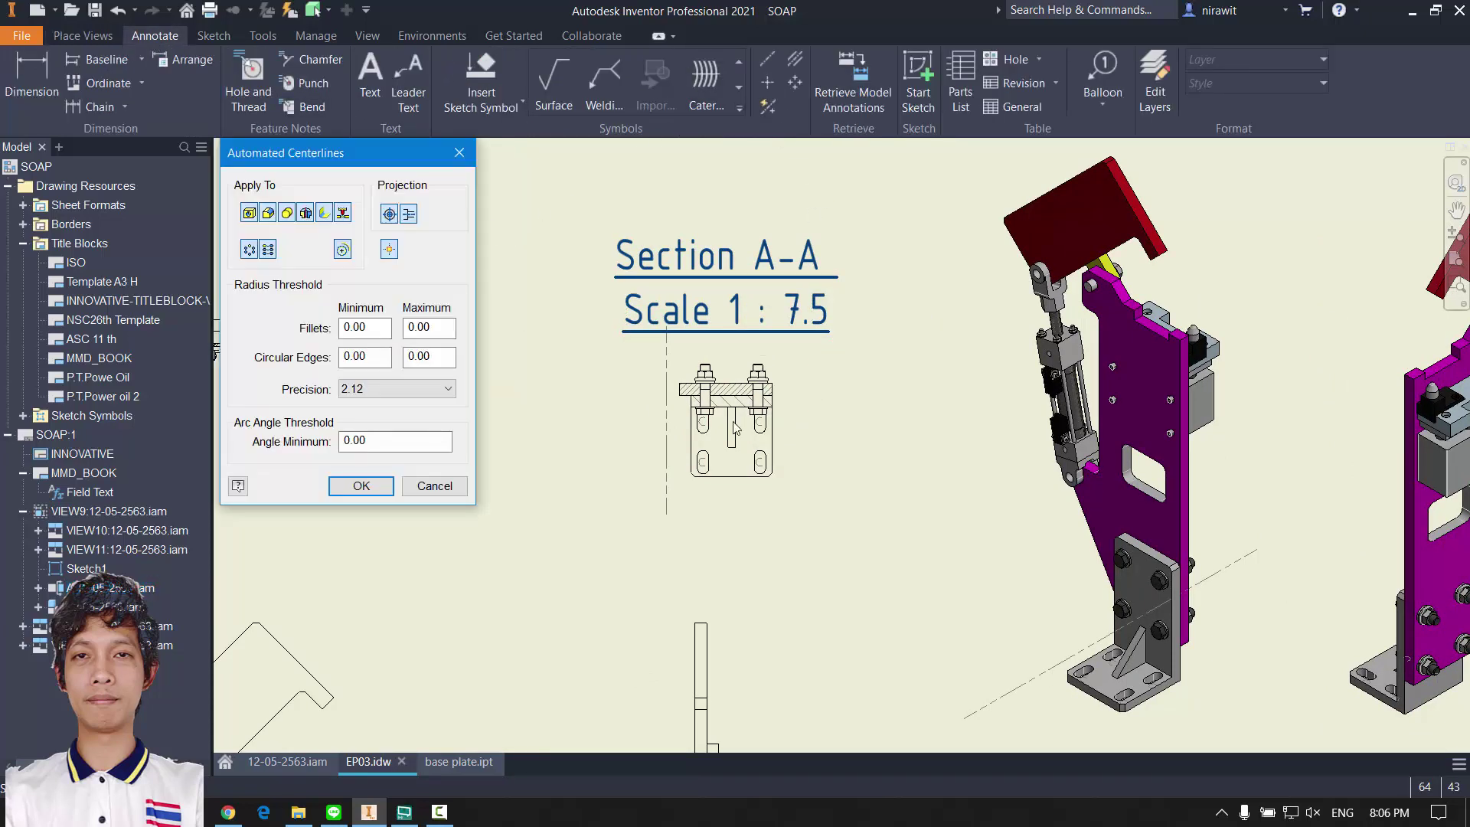
key(Escape)
click(814, 422)
click(770, 108)
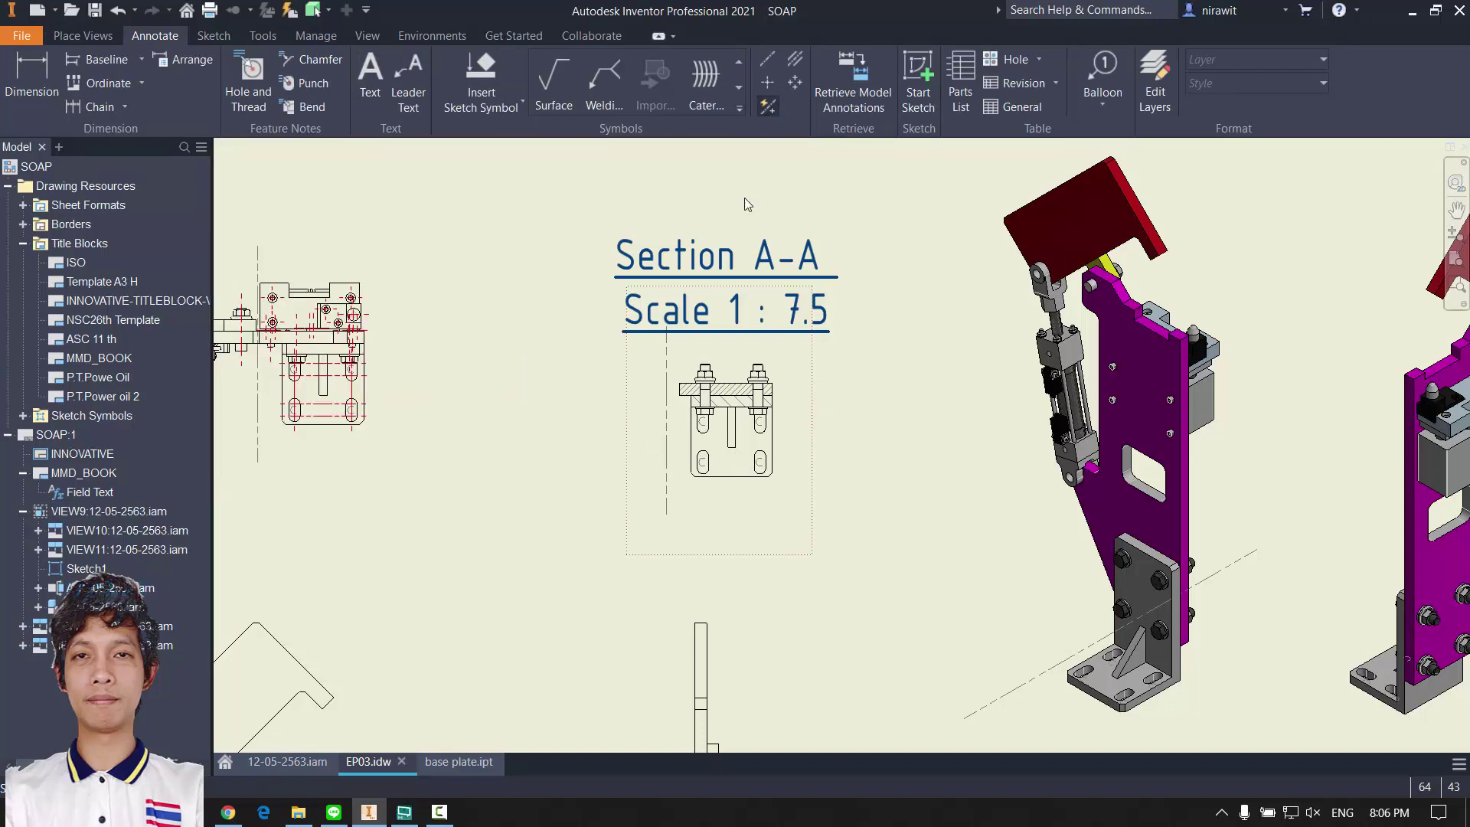
click(360, 485)
scroll(706, 449, up, 5)
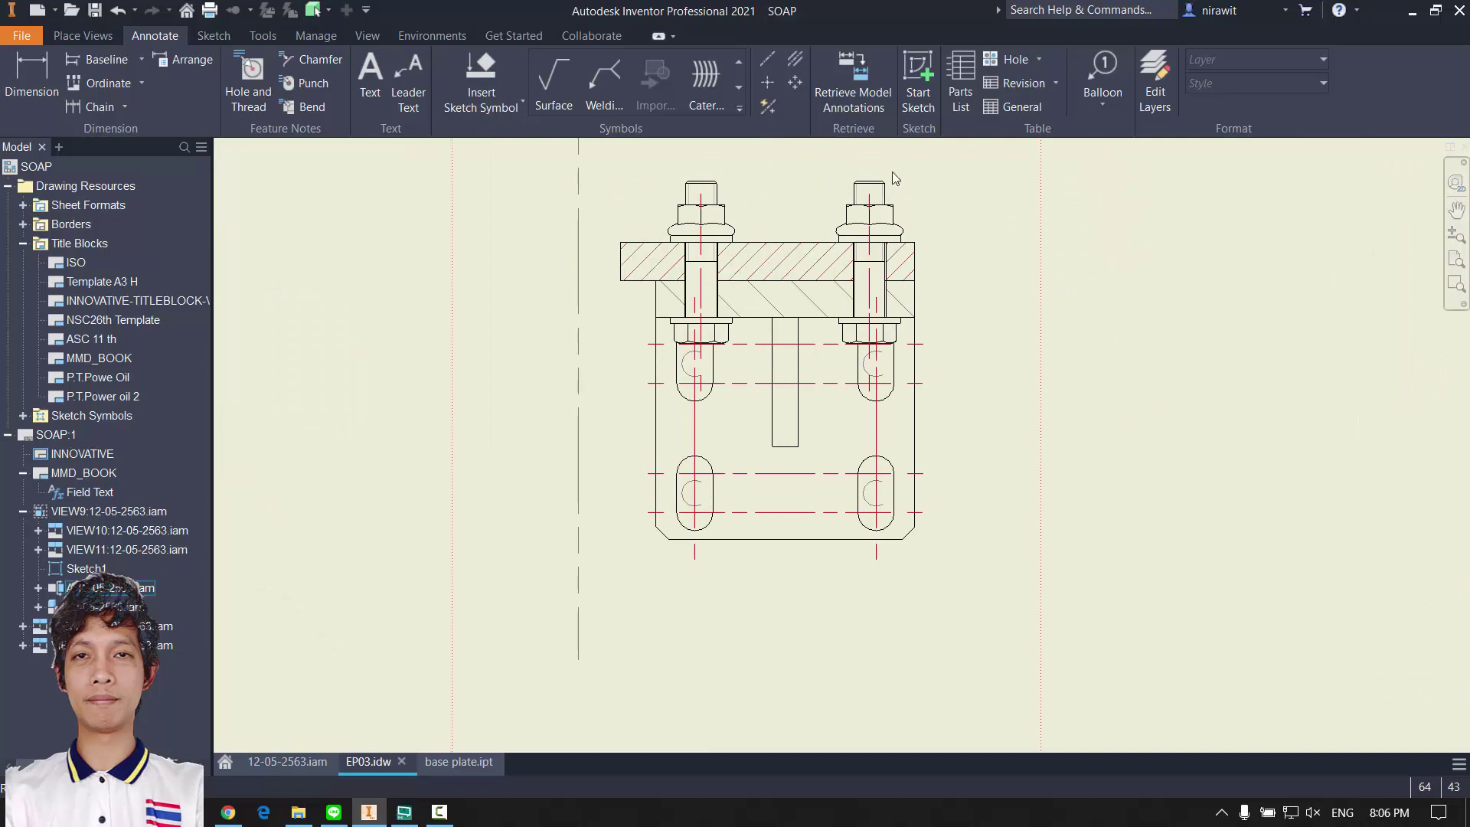
Step: Save the EP03.idw drawing together with all its changed dependent files
scroll(962, 242, down, 10)
scroll(1005, 402, down, 3)
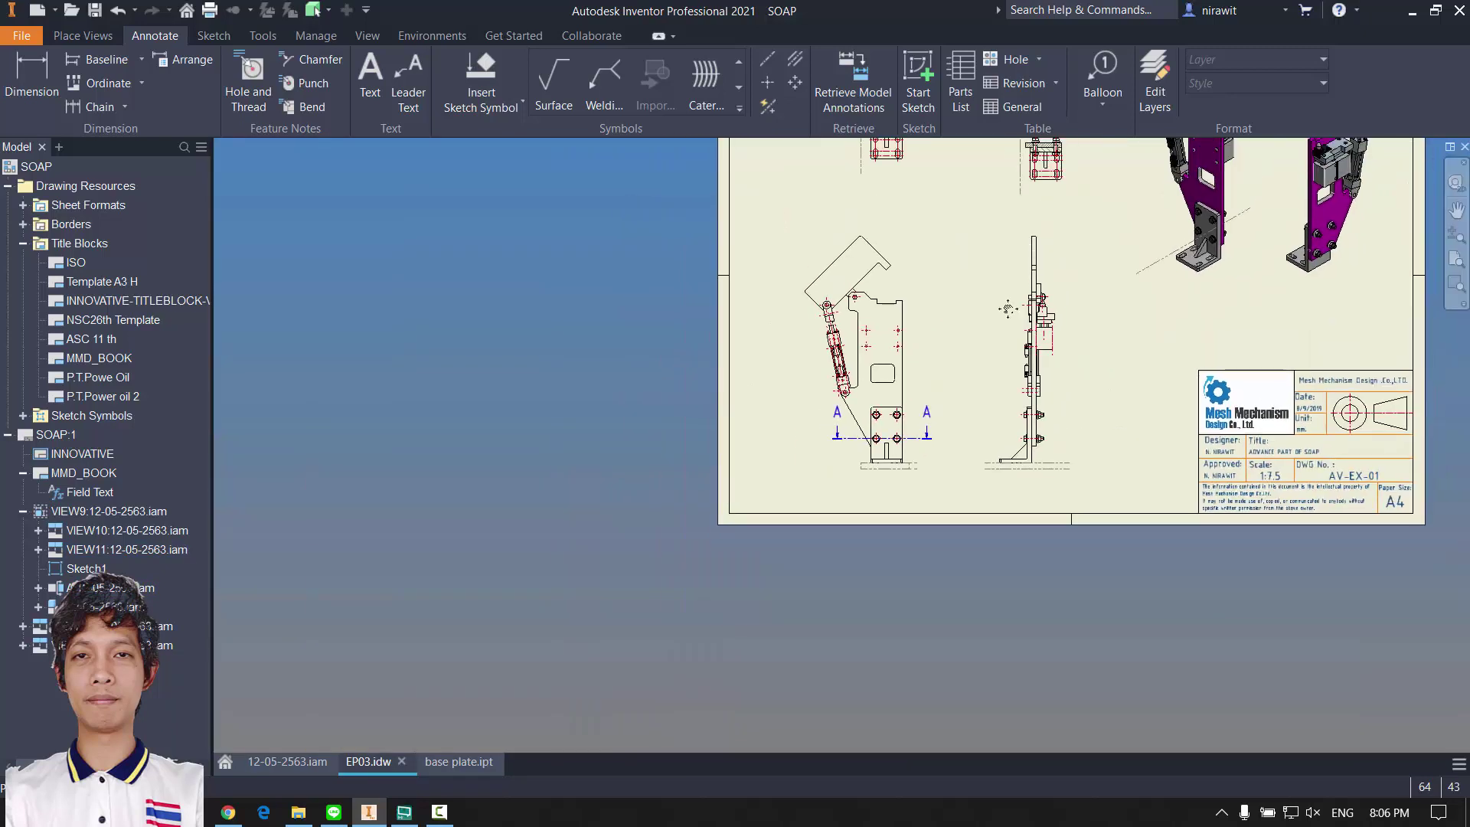
key(ctrl+s)
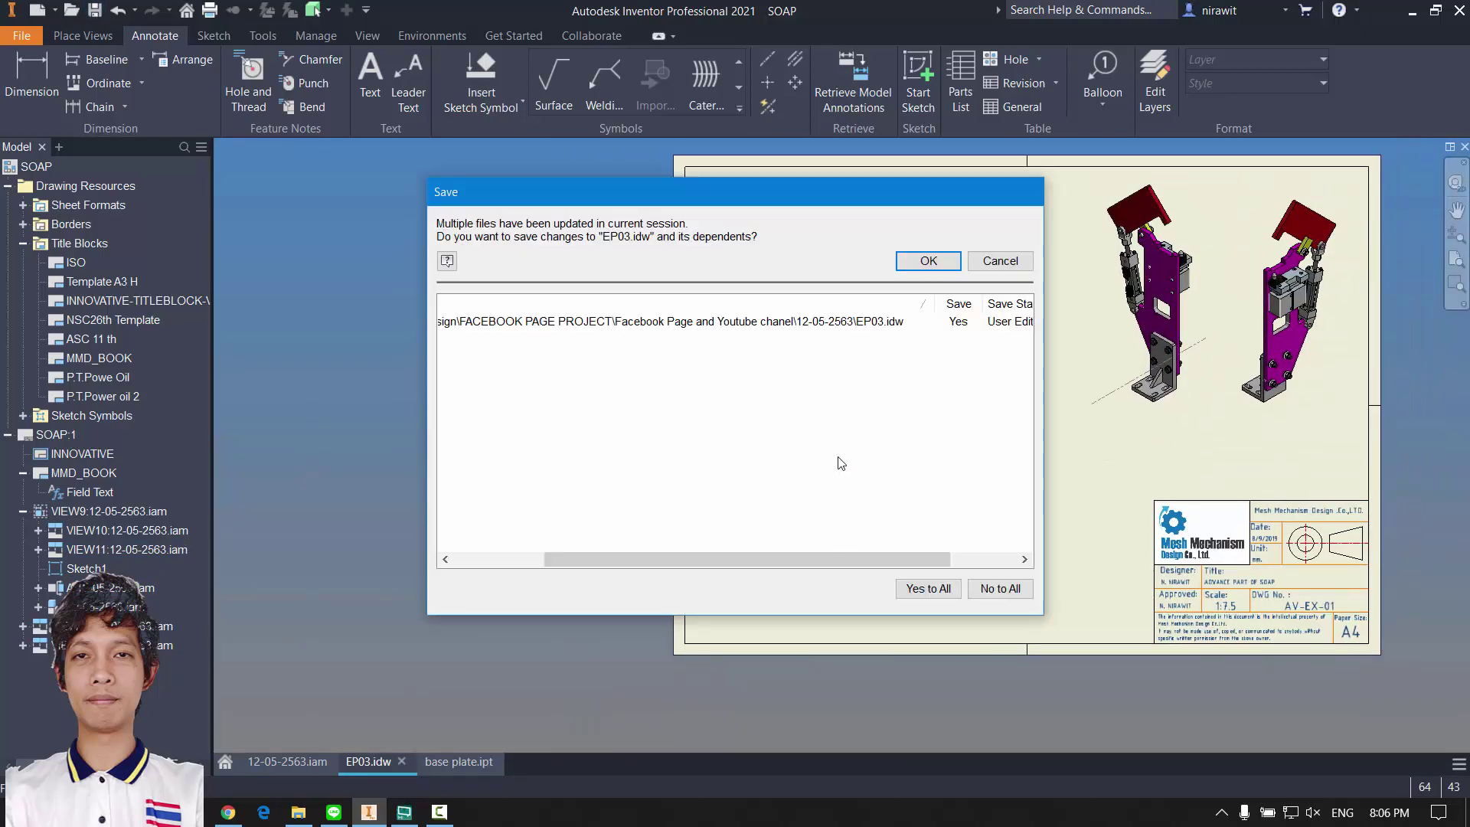
click(926, 588)
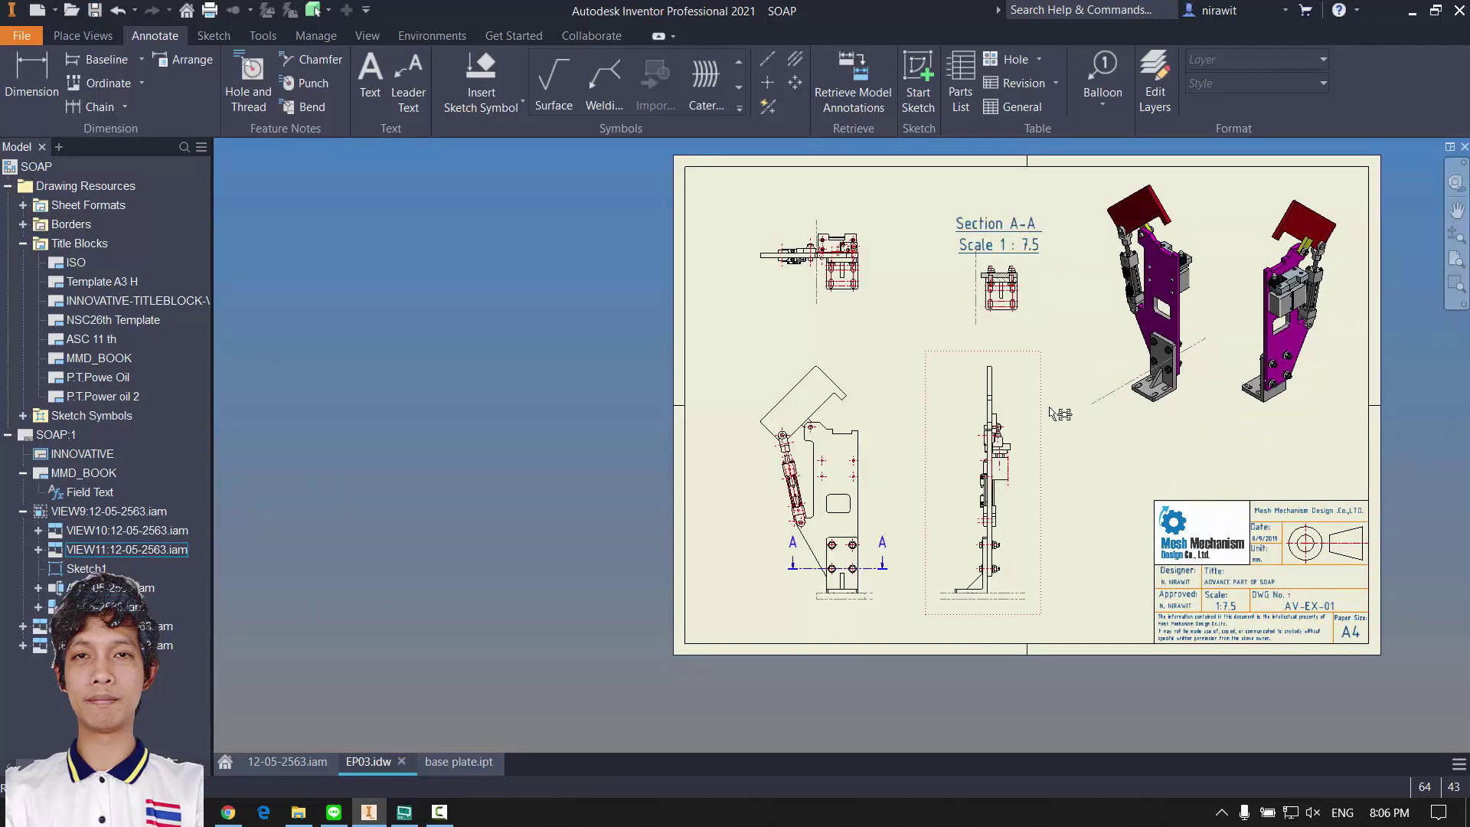
Step: Move the side view slightly to the right, under the Section A-A view
scroll(1263, 453, up, 3)
scroll(994, 547, down, 3)
middle_drag(986, 561, 1098, 587)
scroll(1098, 587, up, 1)
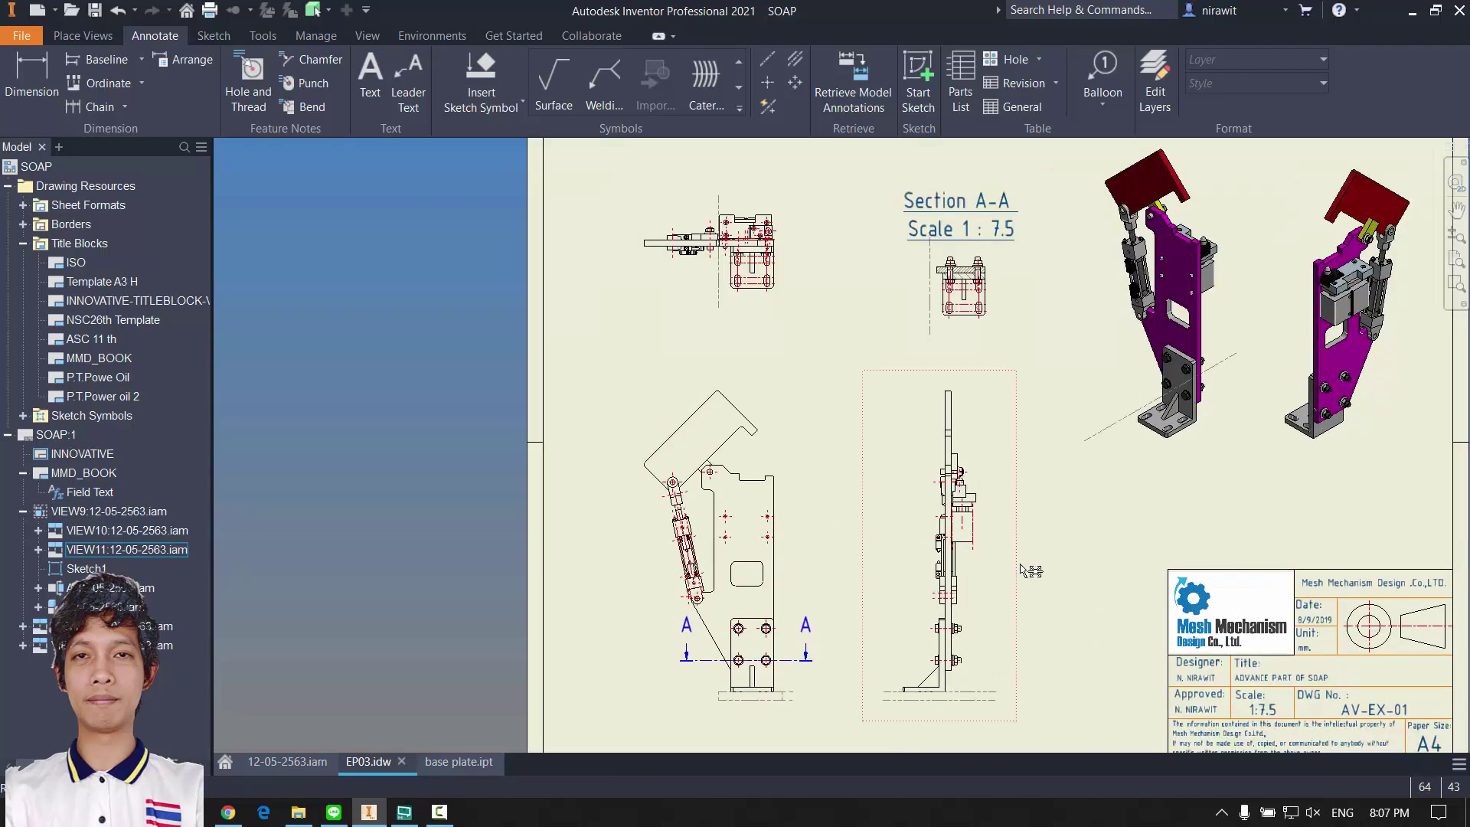
drag(1016, 565, 1032, 565)
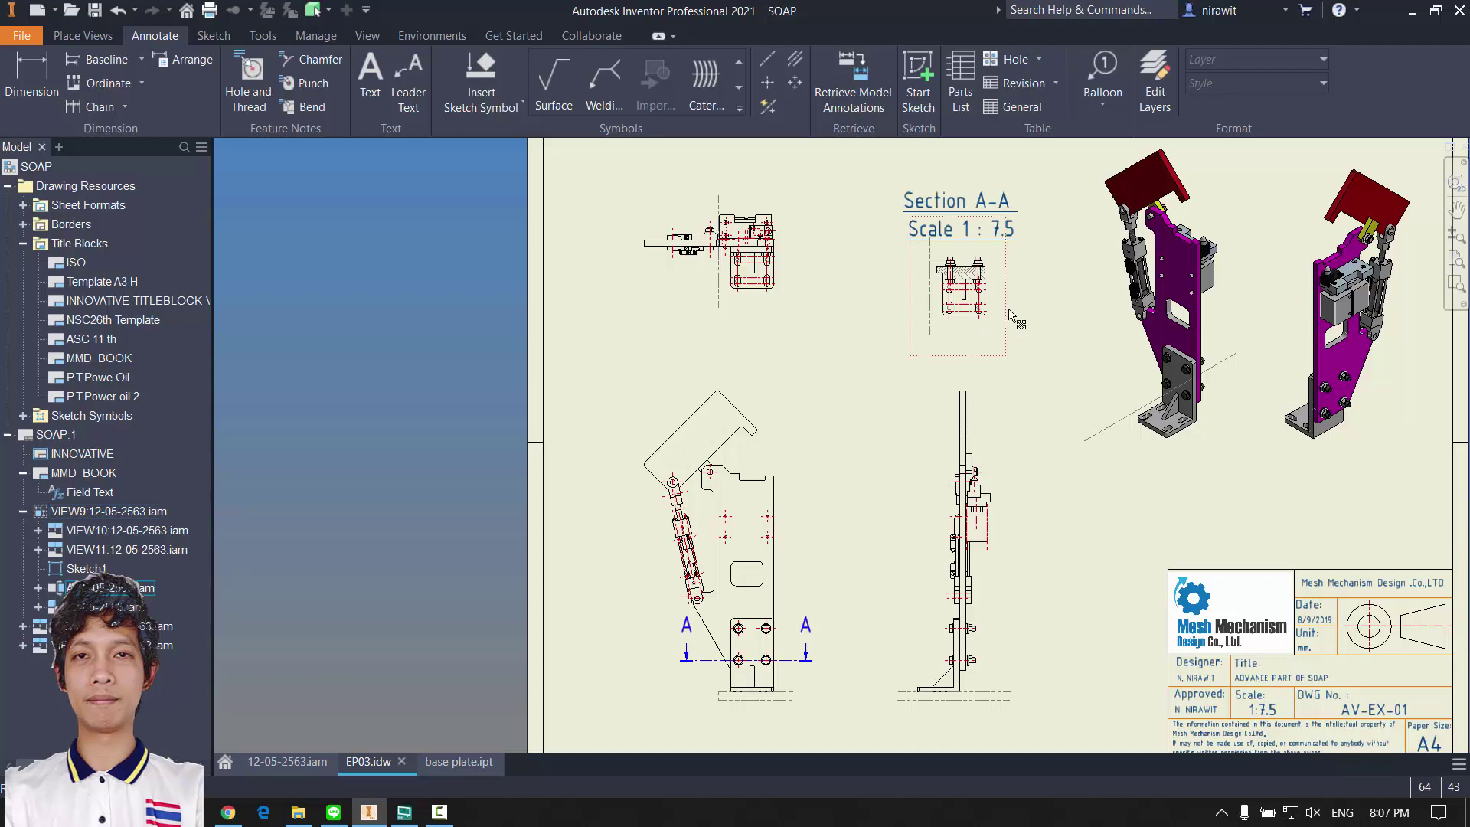
Step: Lower the top view slightly and raise the Section A-A view so that the two sit level
mouse_move(784, 274)
mouse_down()
mouse_move(829, 292)
mouse_move(923, 291)
mouse_up()
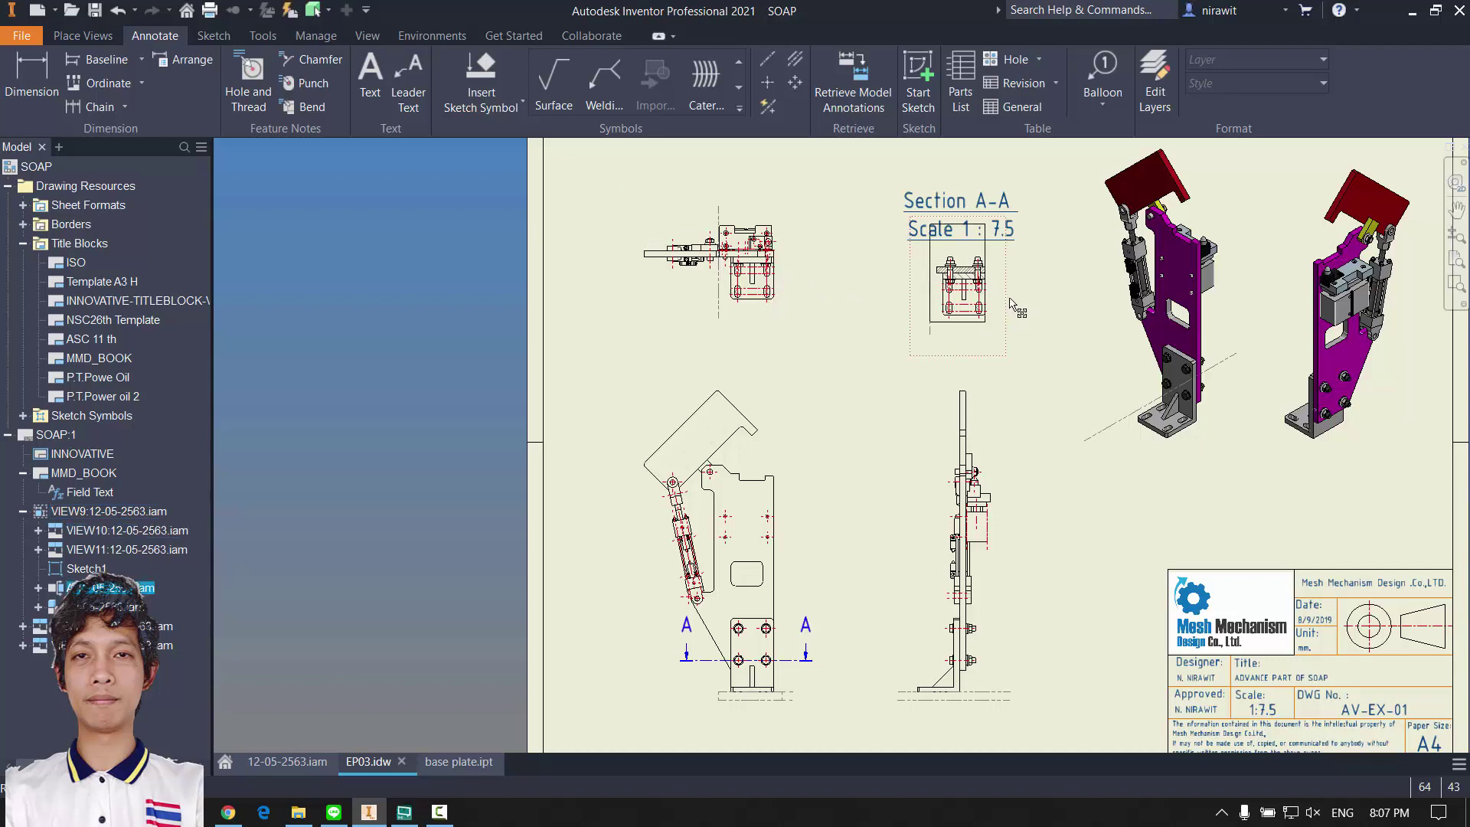
middle_drag(977, 211, 960, 246)
click(986, 224)
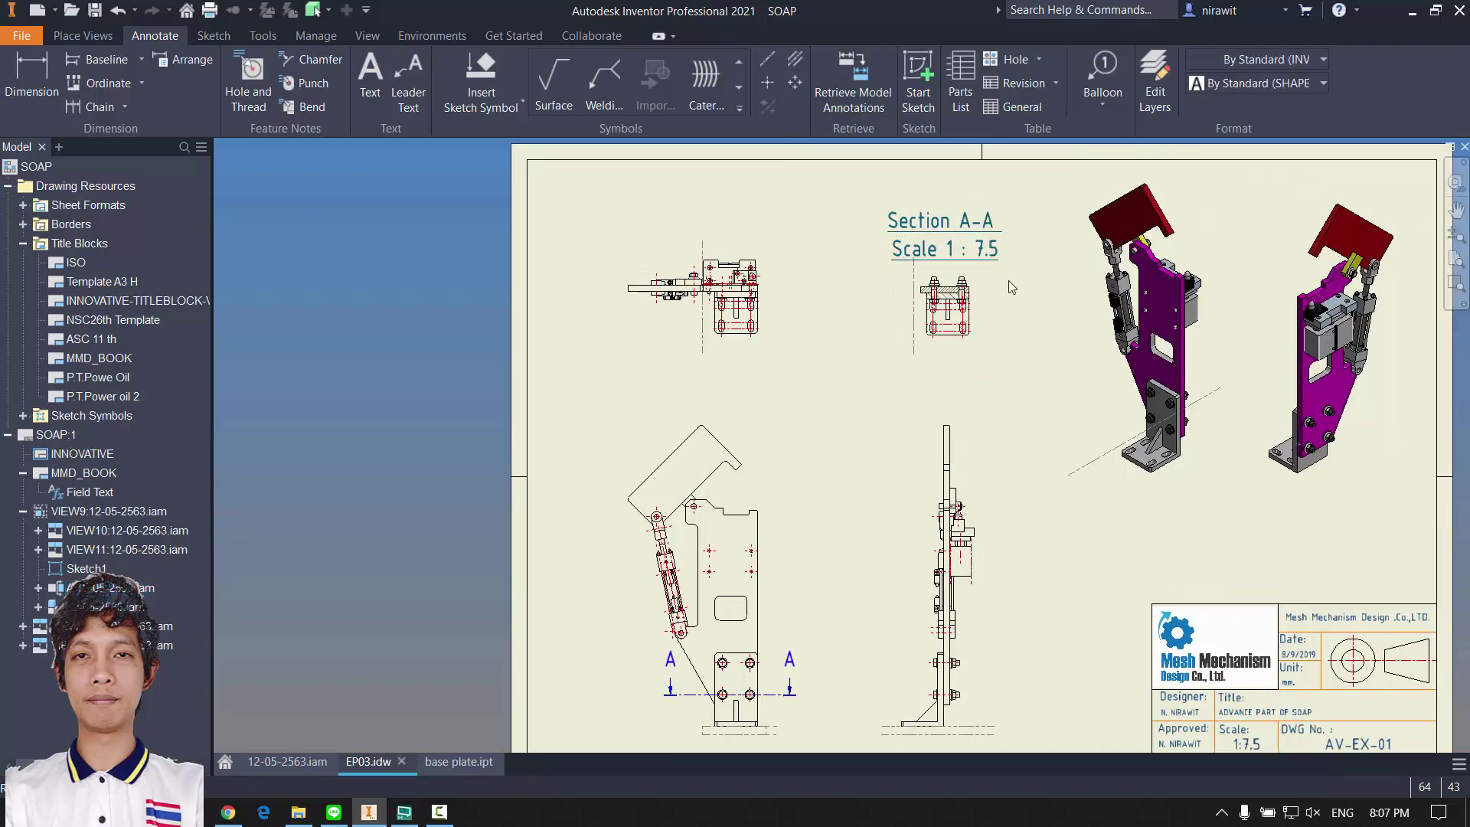
Step: Move the Section A-A label with its scale text slightly up, clear of the section view, and review the layout
scroll(944, 299, up, 3)
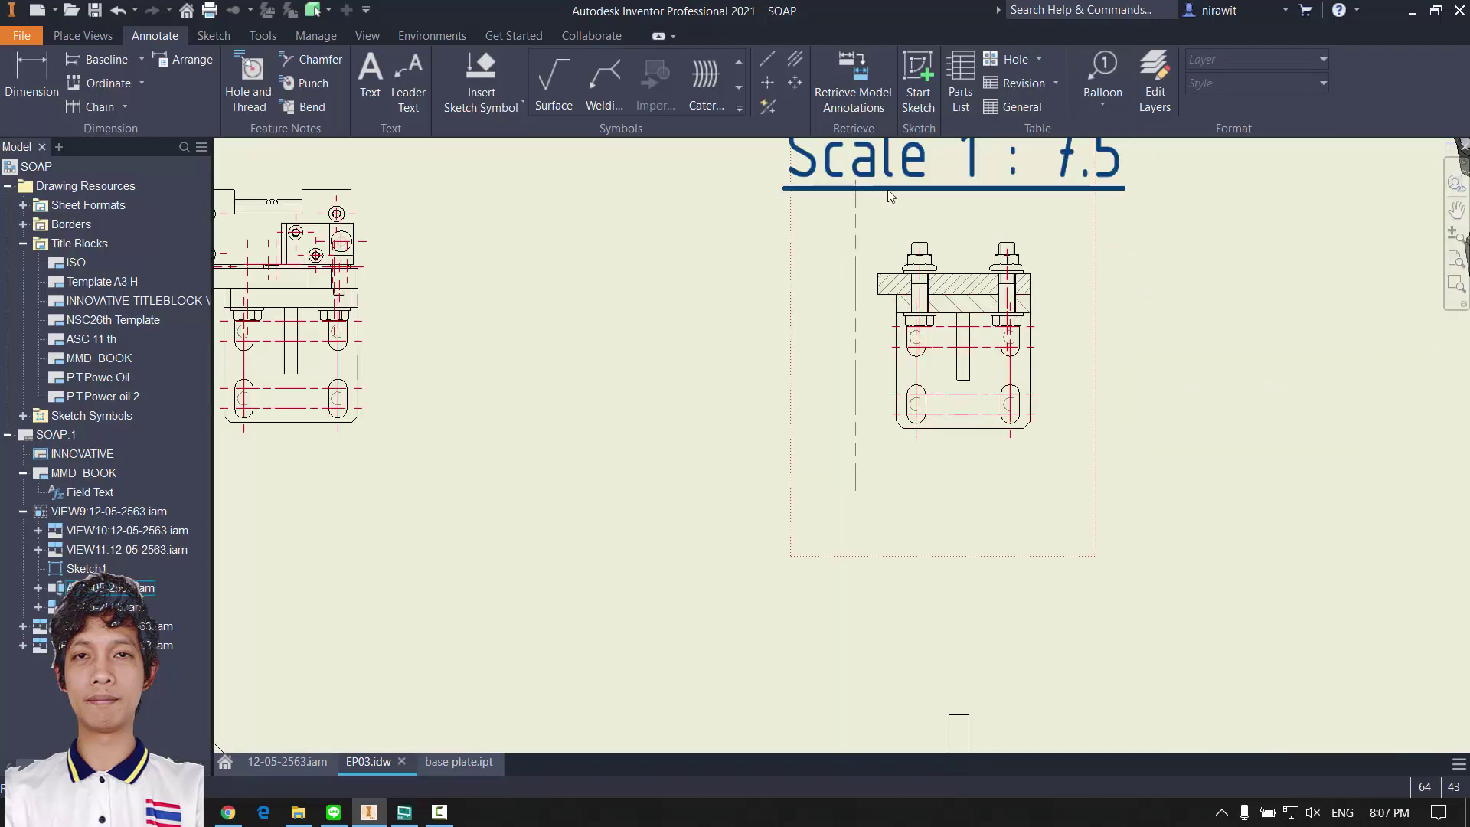
scroll(850, 398, down, 1)
drag(880, 341, 884, 316)
middle_drag(998, 544, 1190, 343)
scroll(1183, 341, down, 1)
scroll(846, 650, down, 3)
middle_drag(847, 651, 774, 383)
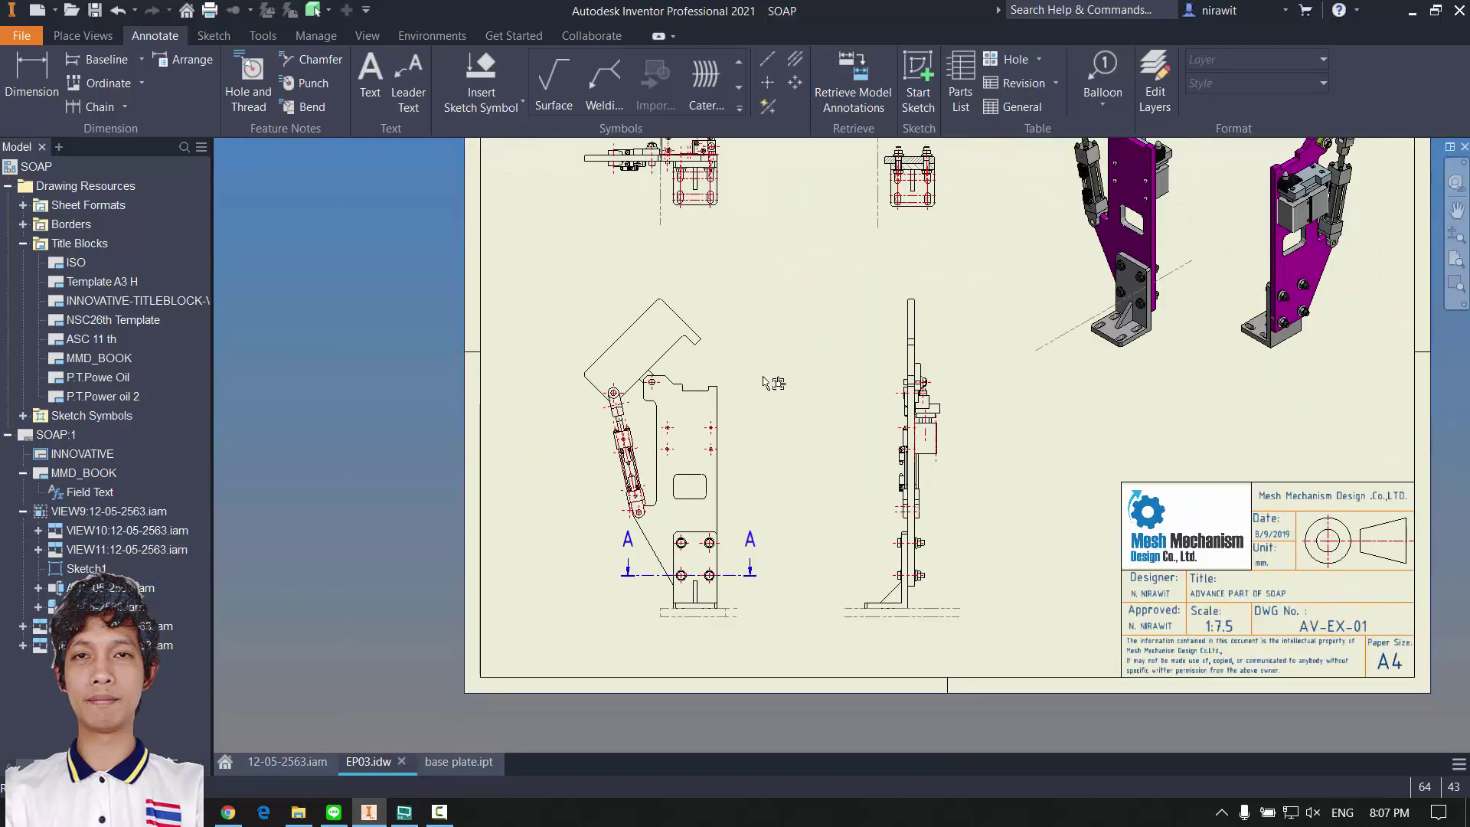
middle_drag(757, 433, 758, 480)
middle_drag(832, 385, 833, 416)
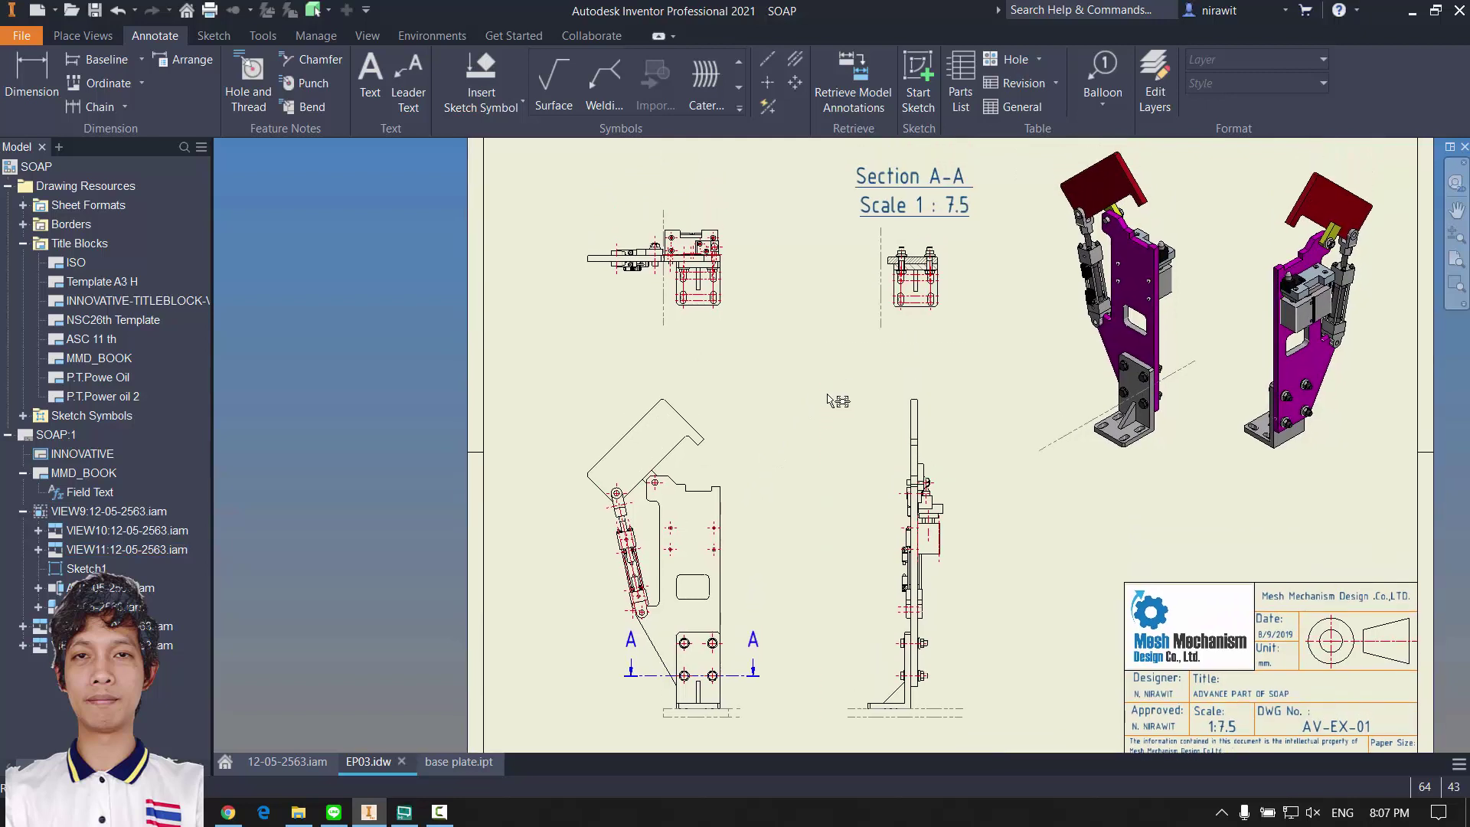
Step: Examine the spacing and alignment of the front, side, top and Section A-A views on the sheet
scroll(944, 387, up, 2)
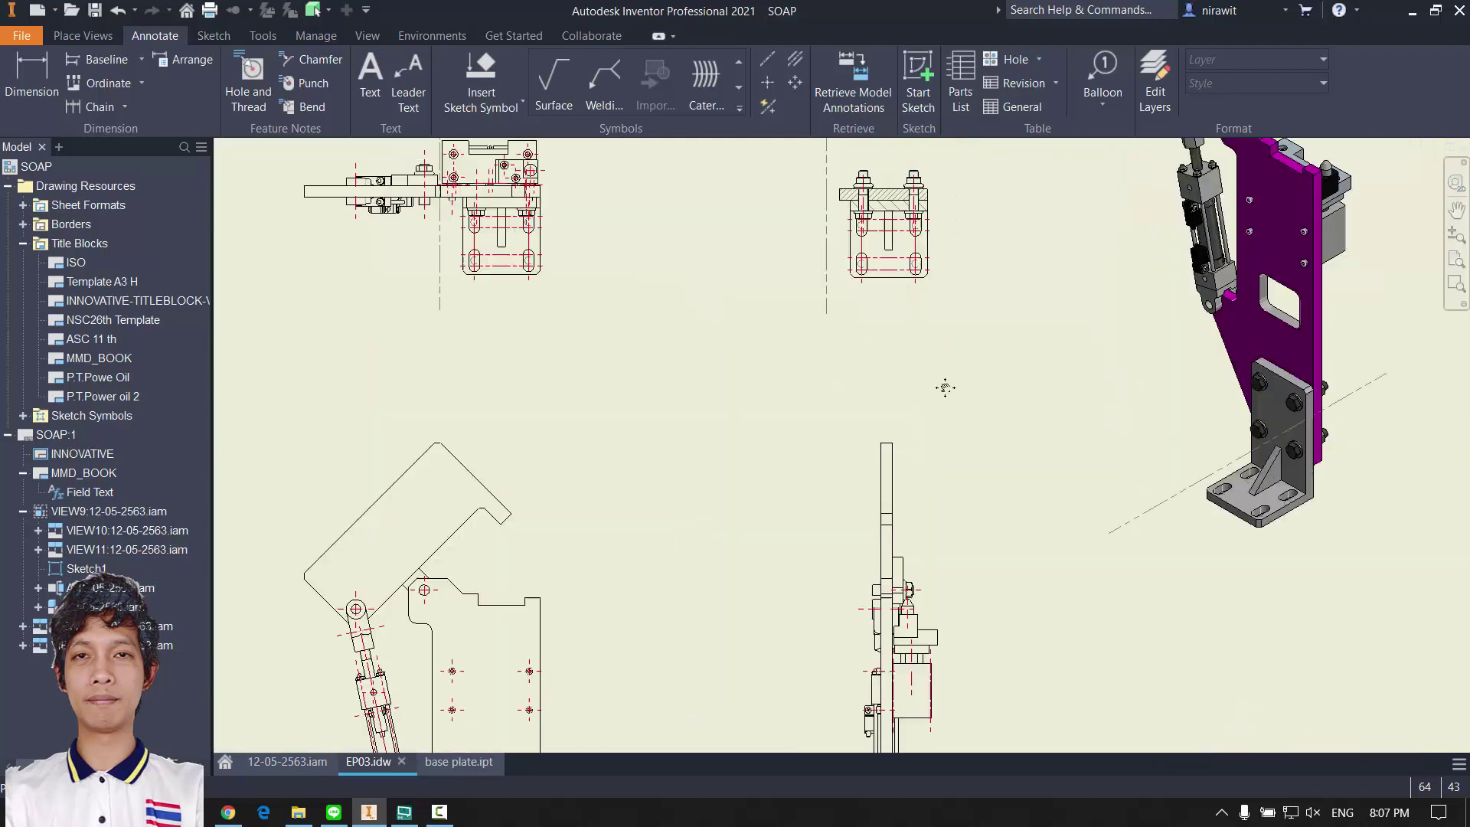
scroll(951, 381, down, 1)
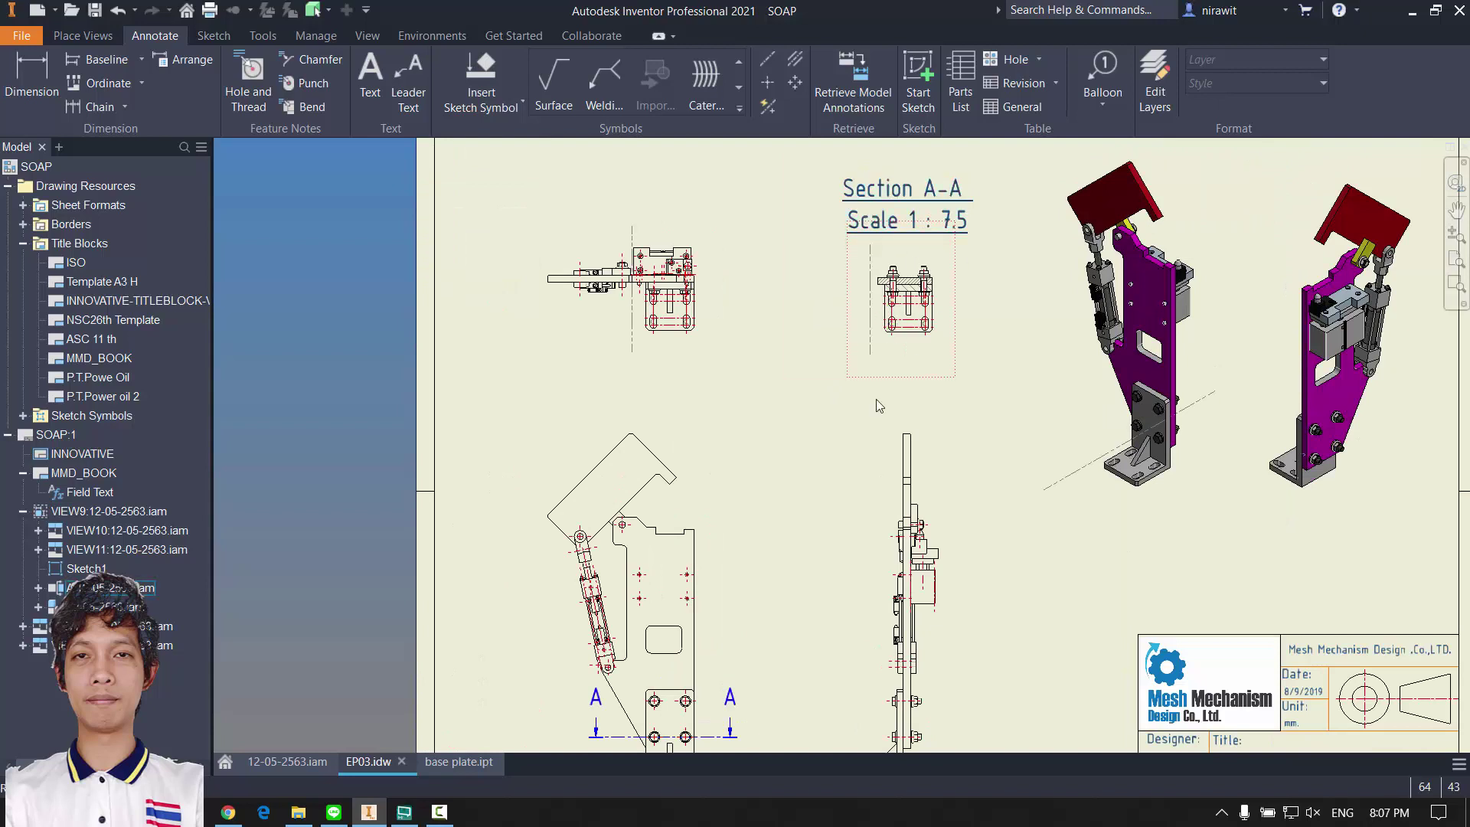
middle_drag(852, 462, 883, 351)
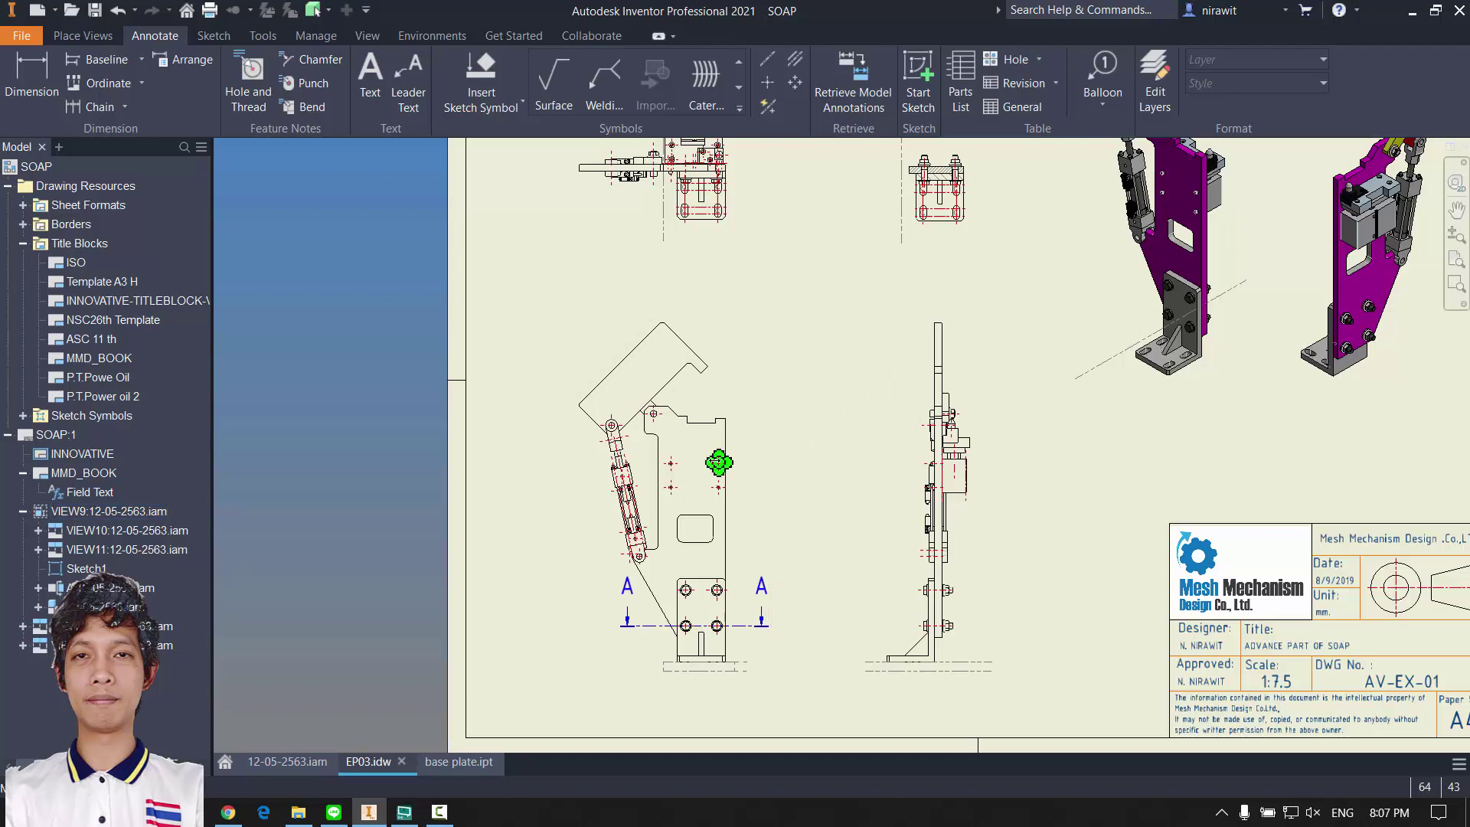
mouse_move(777, 440)
middle_down()
mouse_move(730, 522)
mouse_move(750, 490)
middle_up()
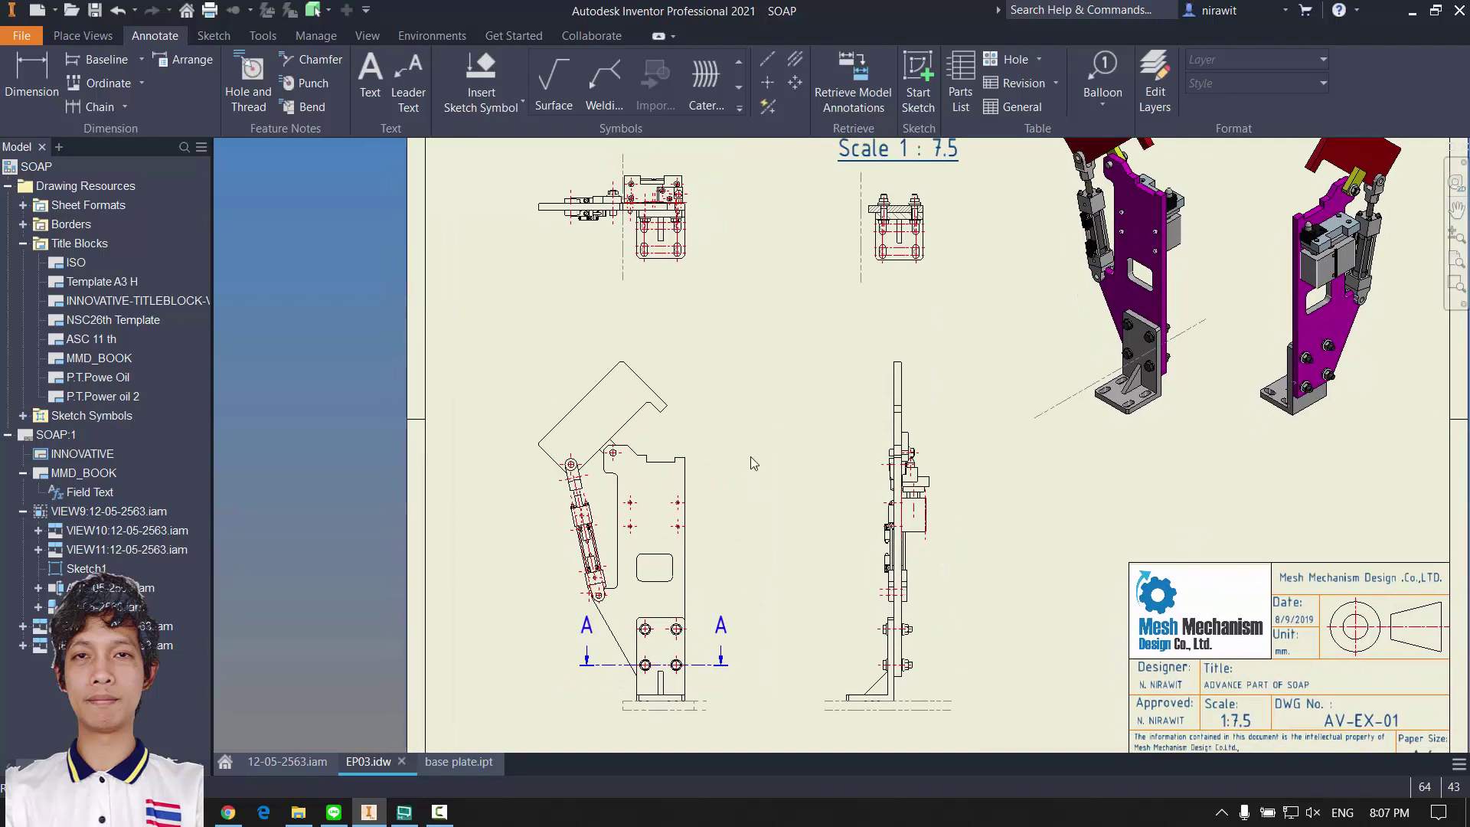
scroll(777, 443, up, 2)
scroll(778, 443, down, 1)
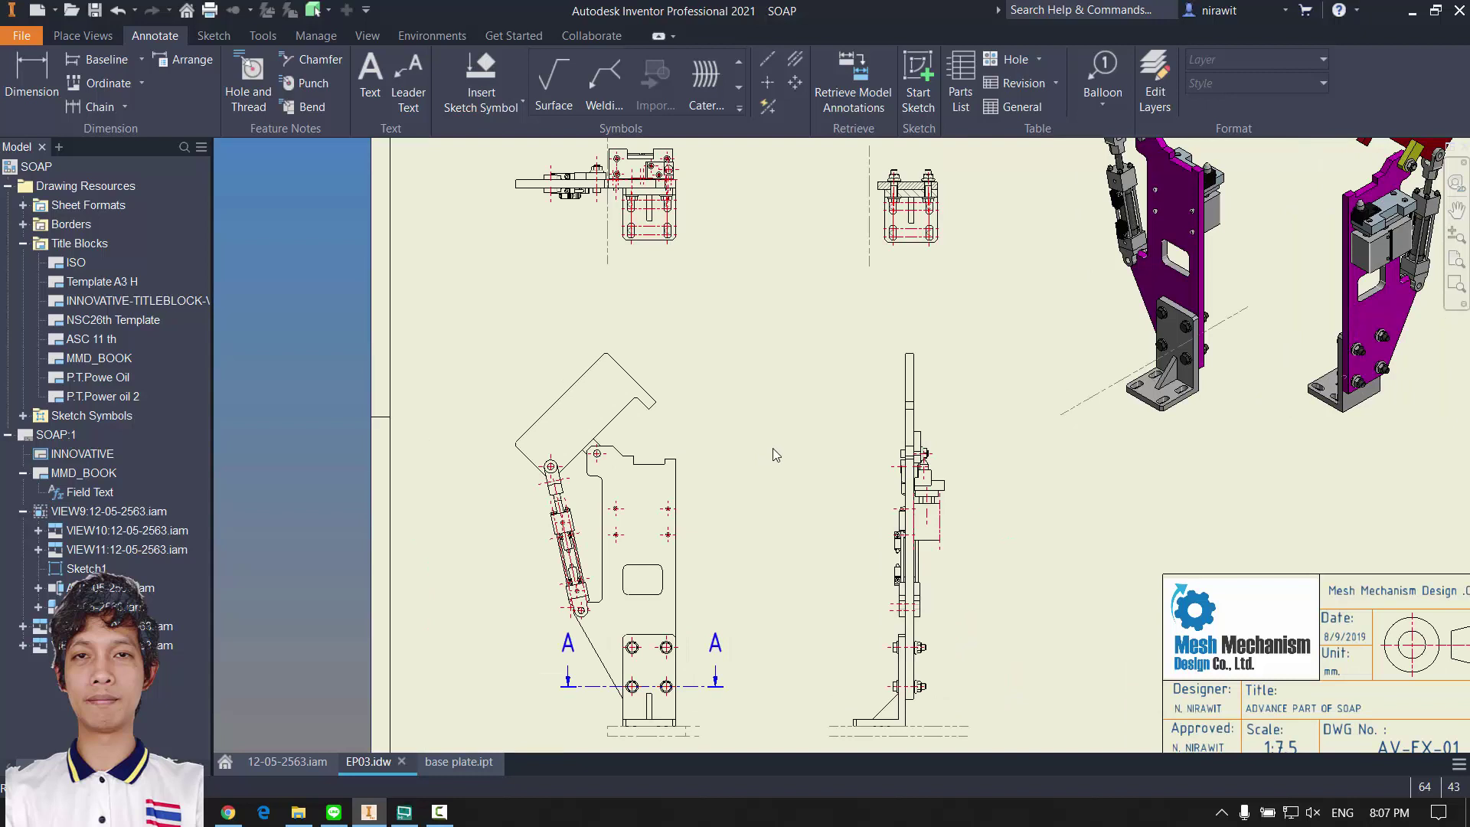
scroll(590, 482, up, 3)
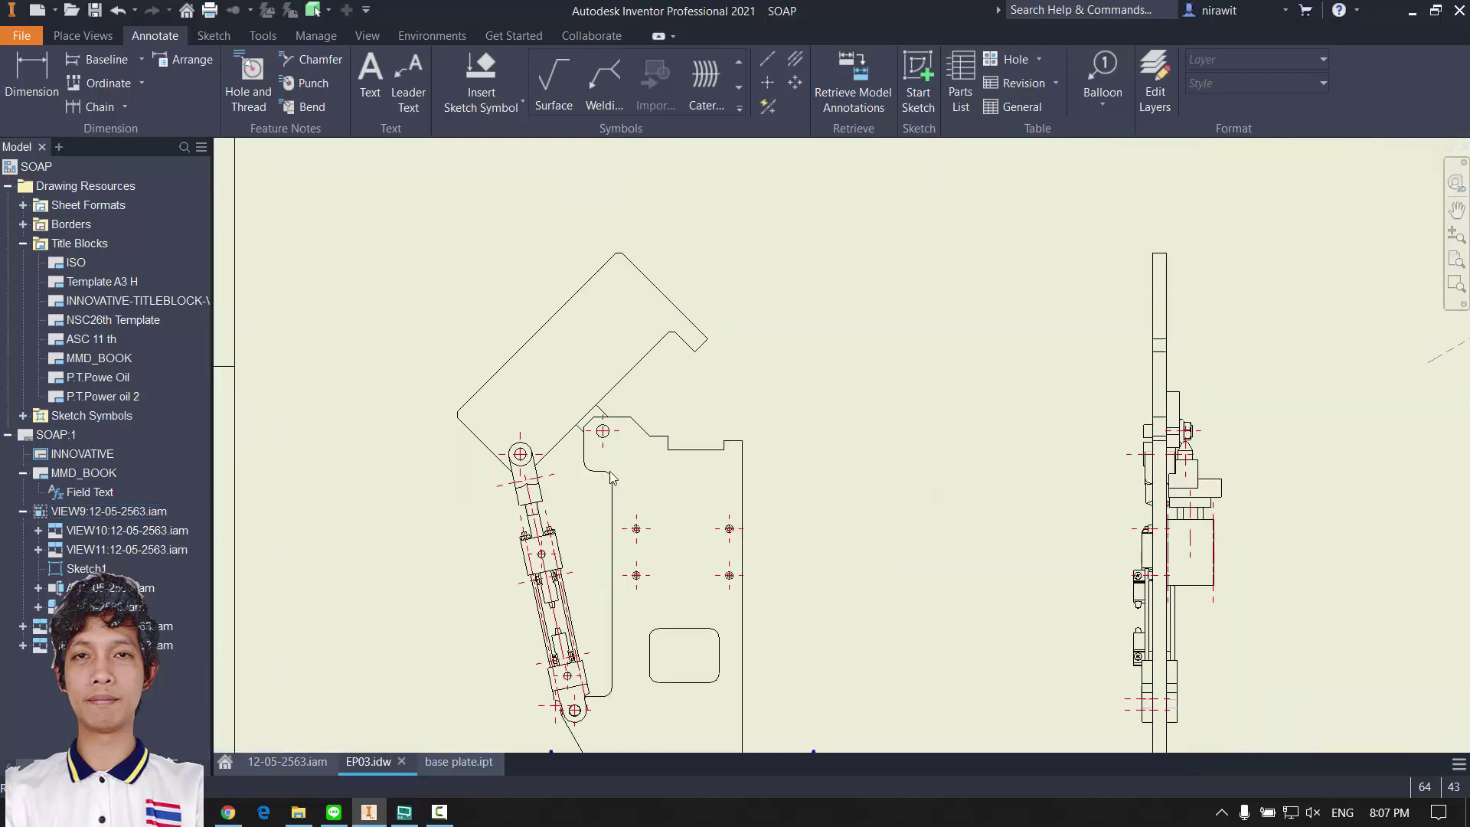
scroll(685, 474, down, 2)
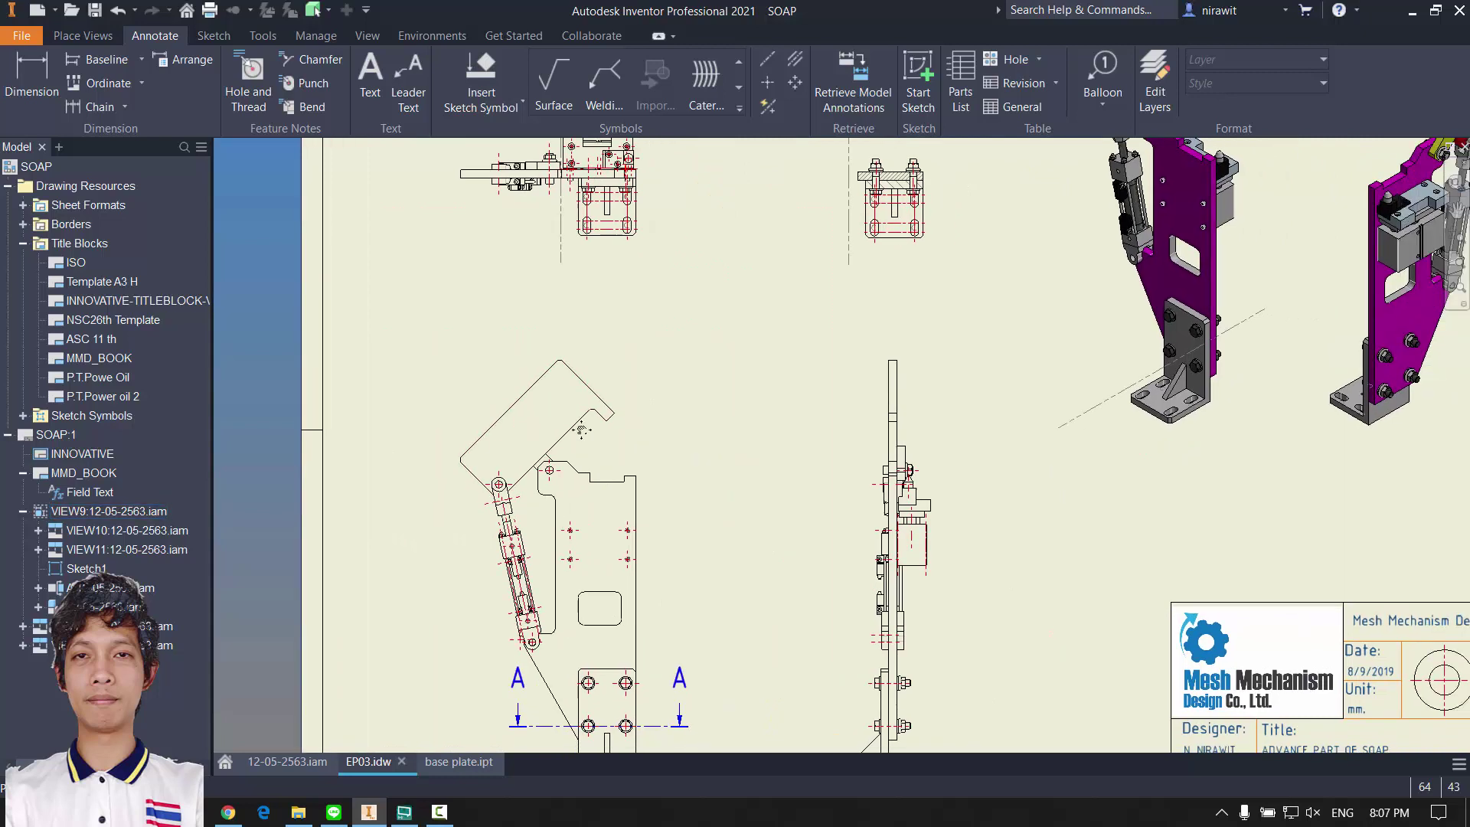
middle_drag(692, 443, 621, 429)
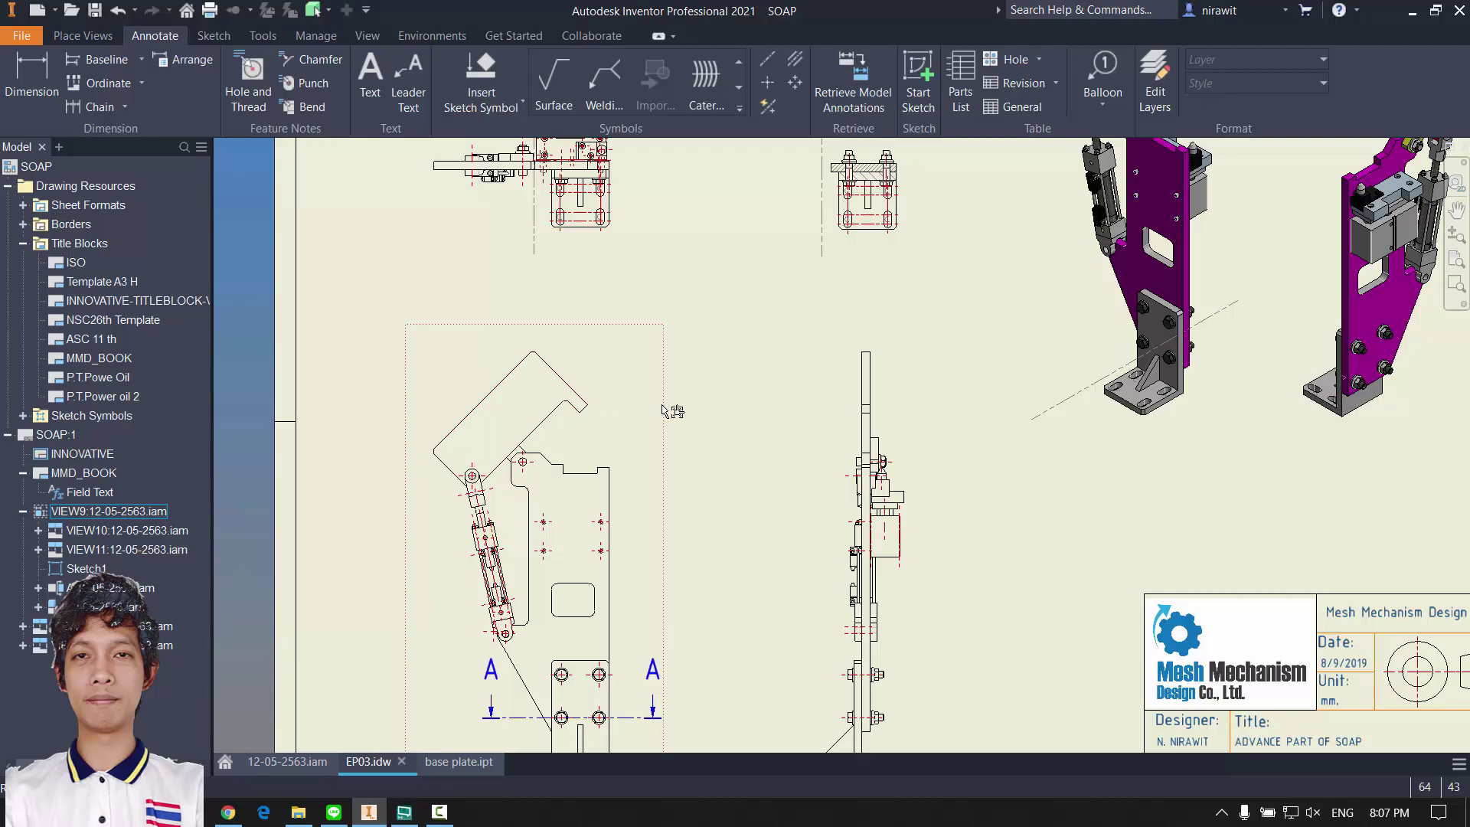
middle_drag(452, 414, 478, 342)
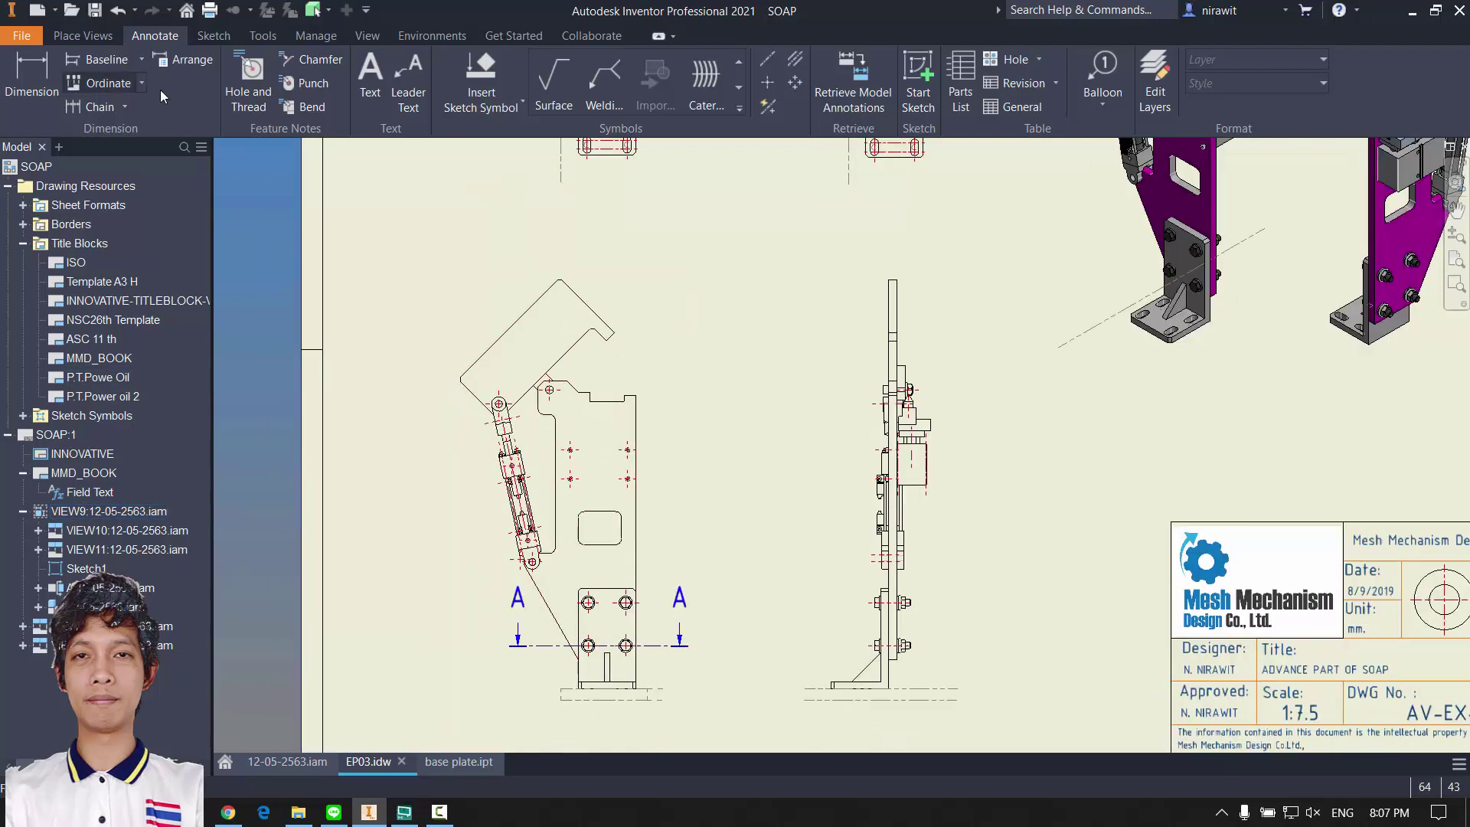
Step: Add an overlay to the front view using the CLOSE positional representation and the Master view representation, with the As Overlay layer
click(90, 35)
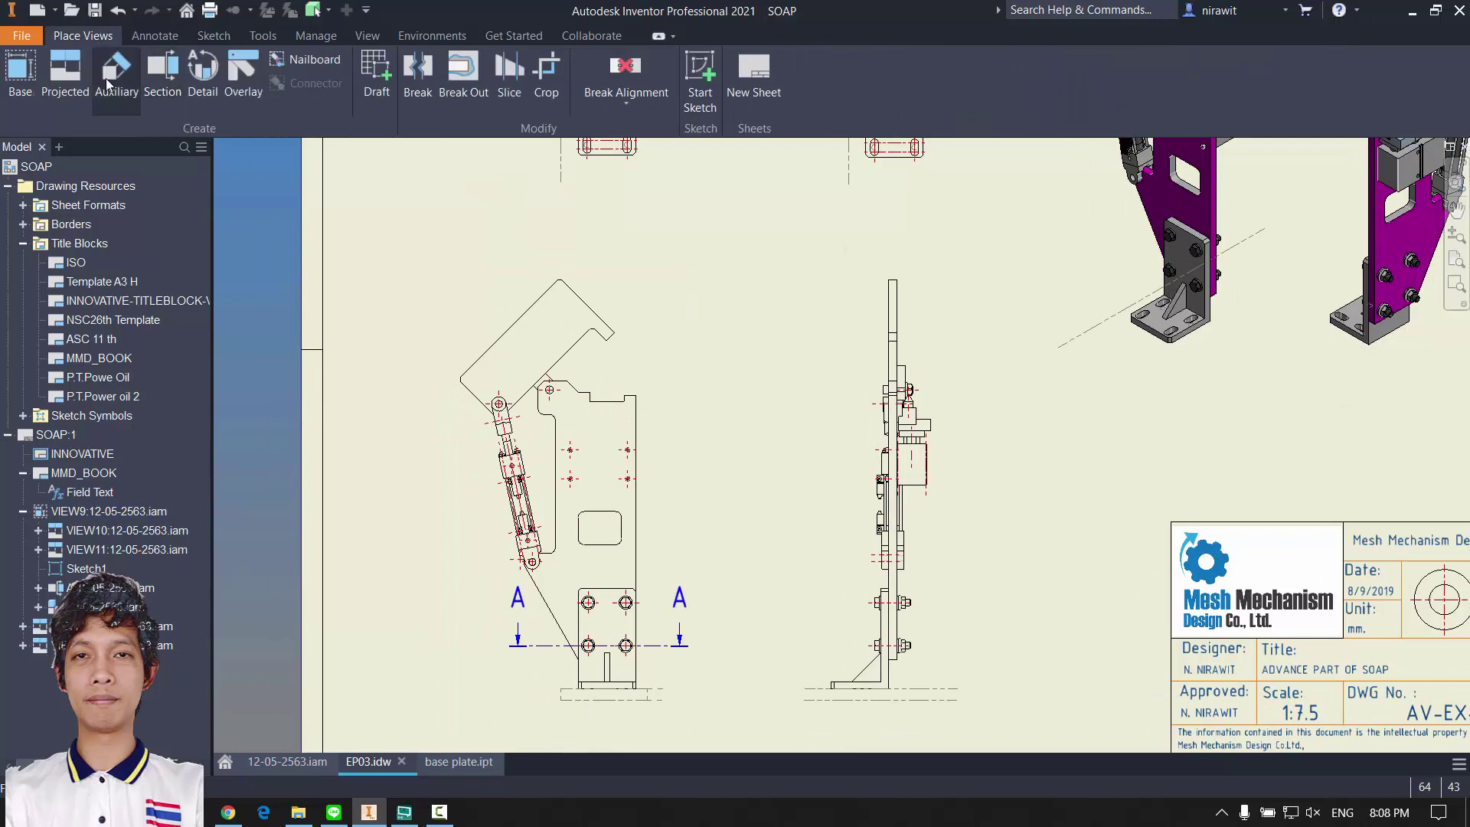
click(245, 71)
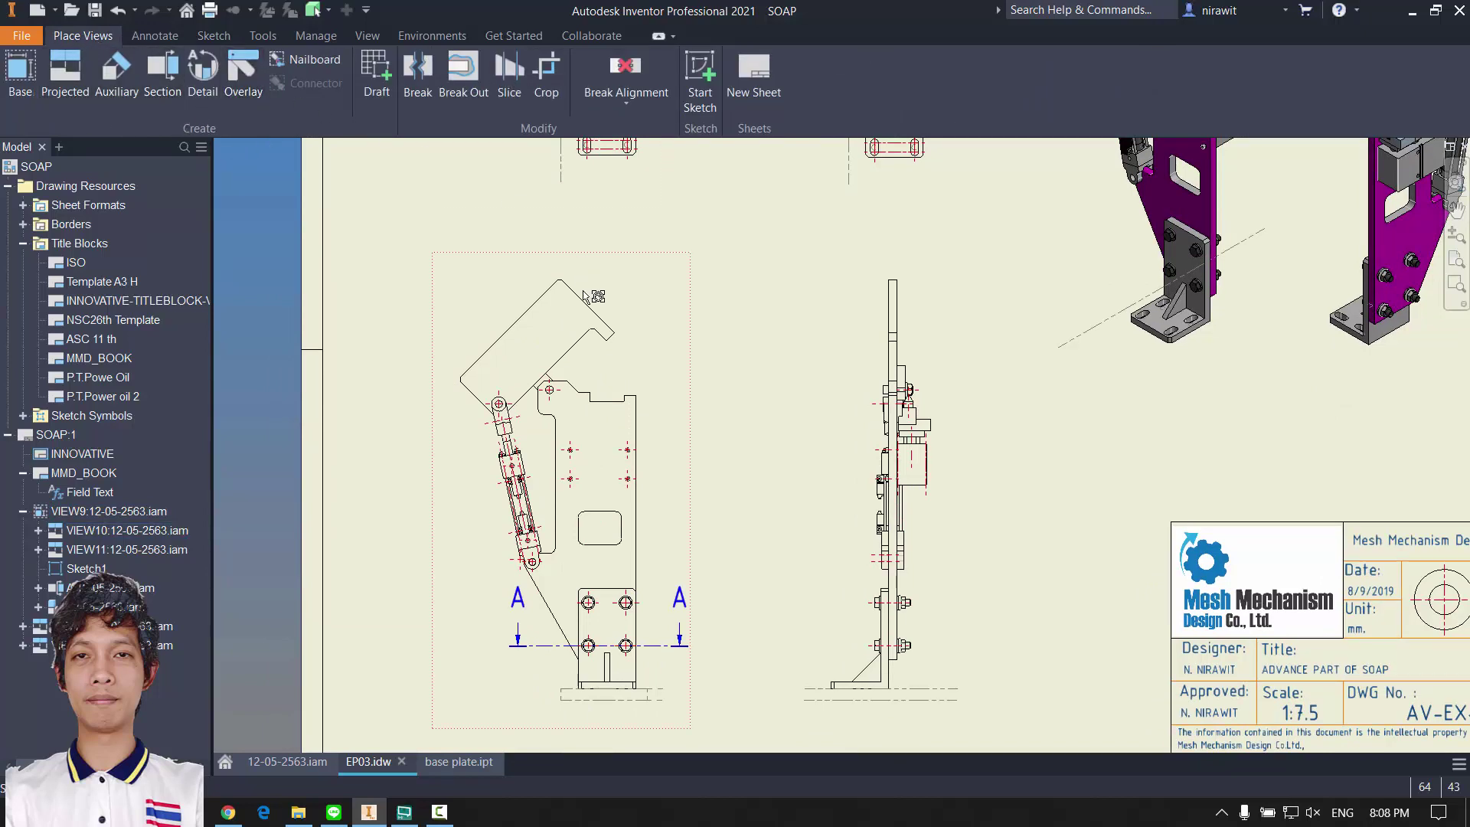
click(612, 367)
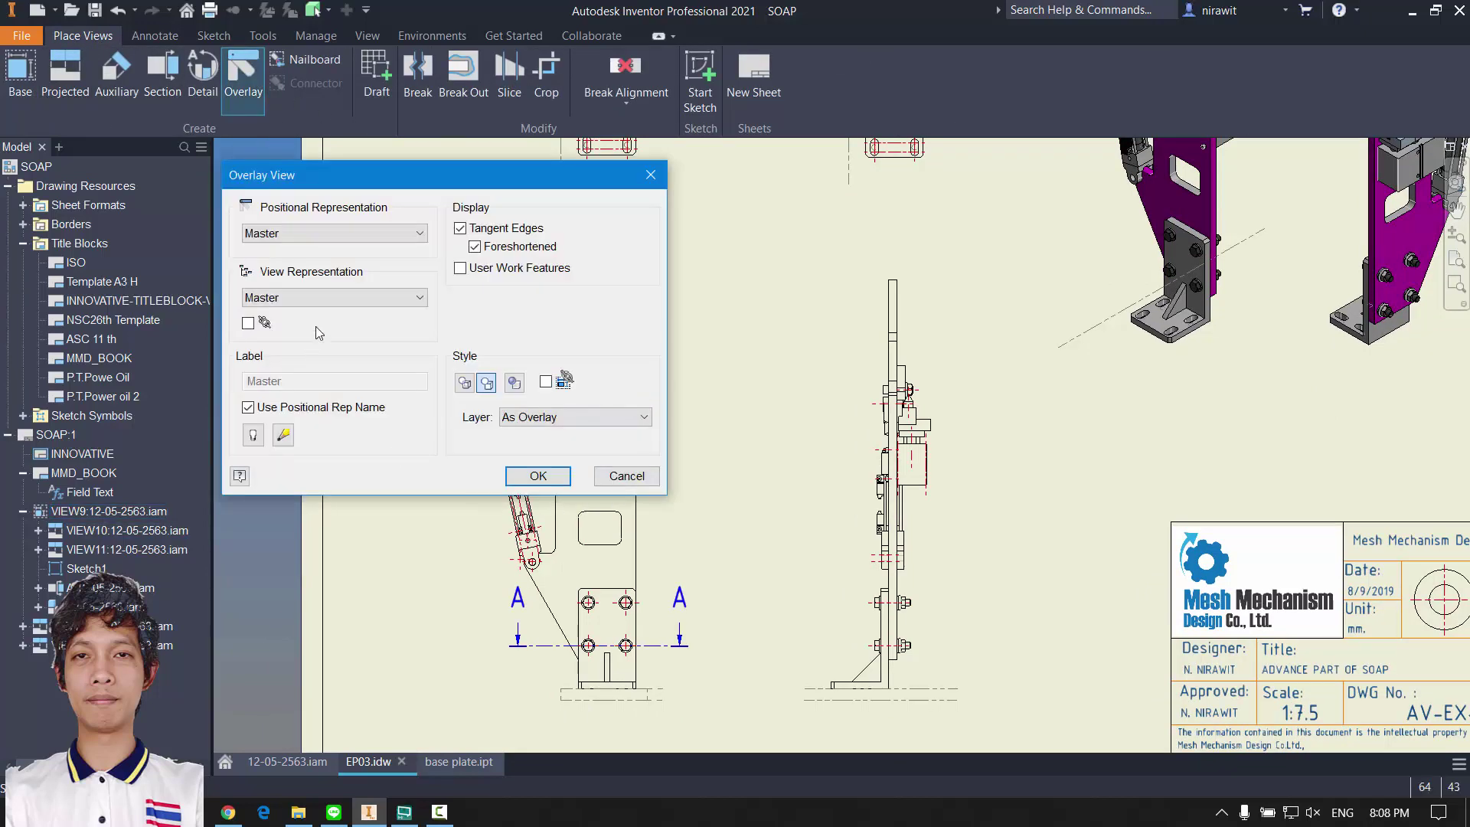
drag(429, 176, 872, 258)
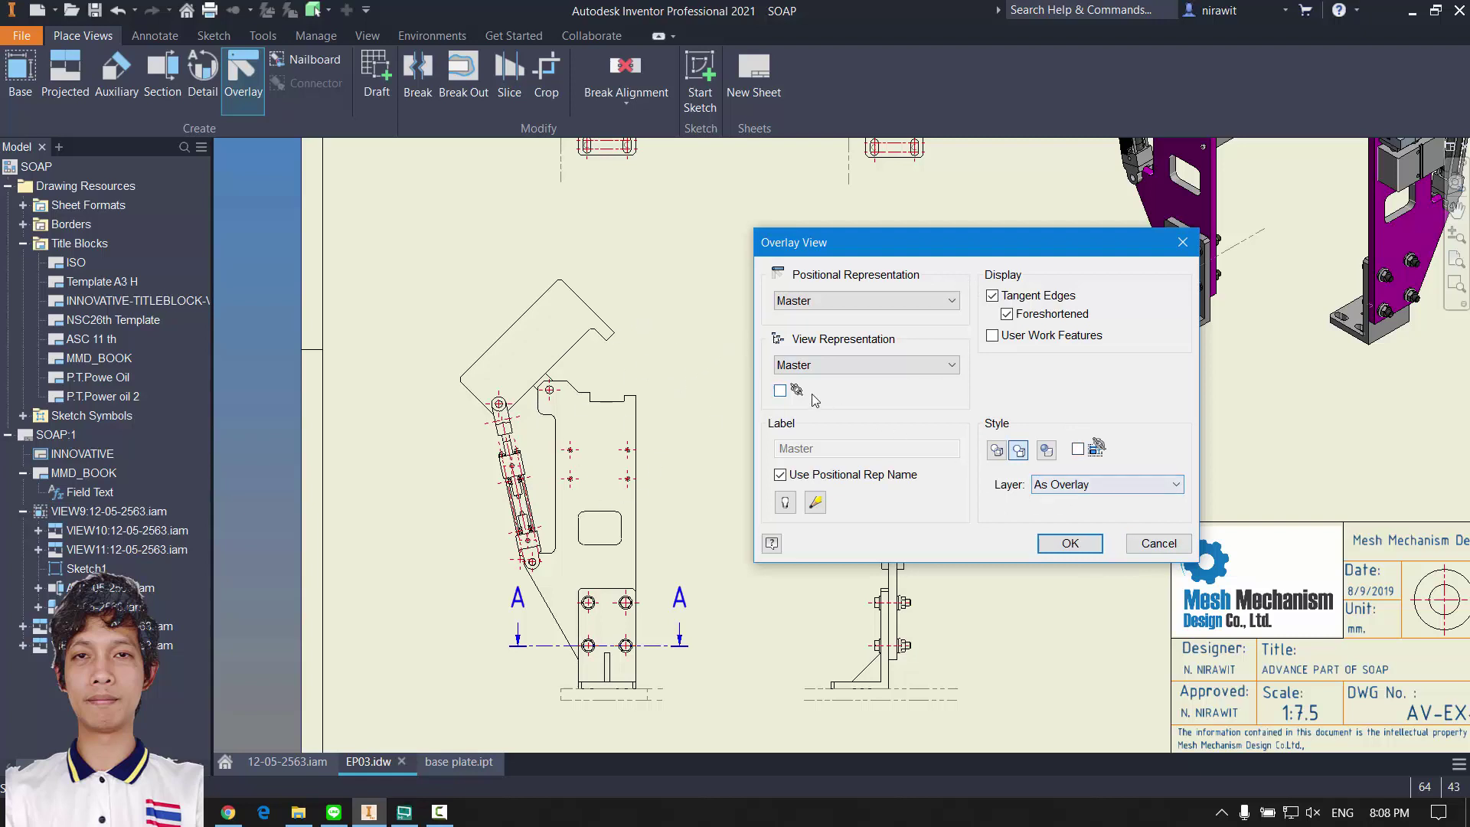
click(875, 364)
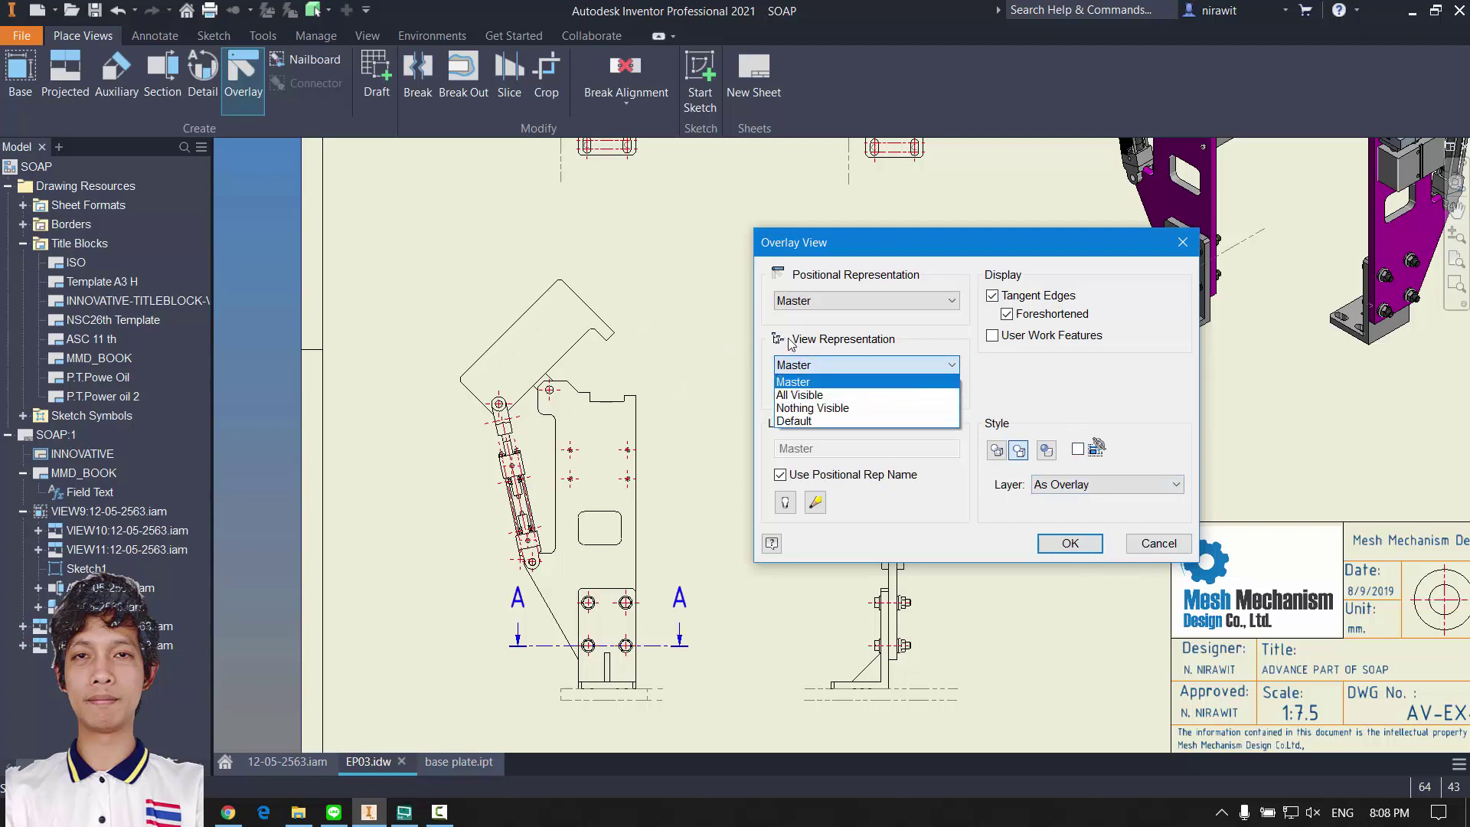
click(854, 381)
click(856, 299)
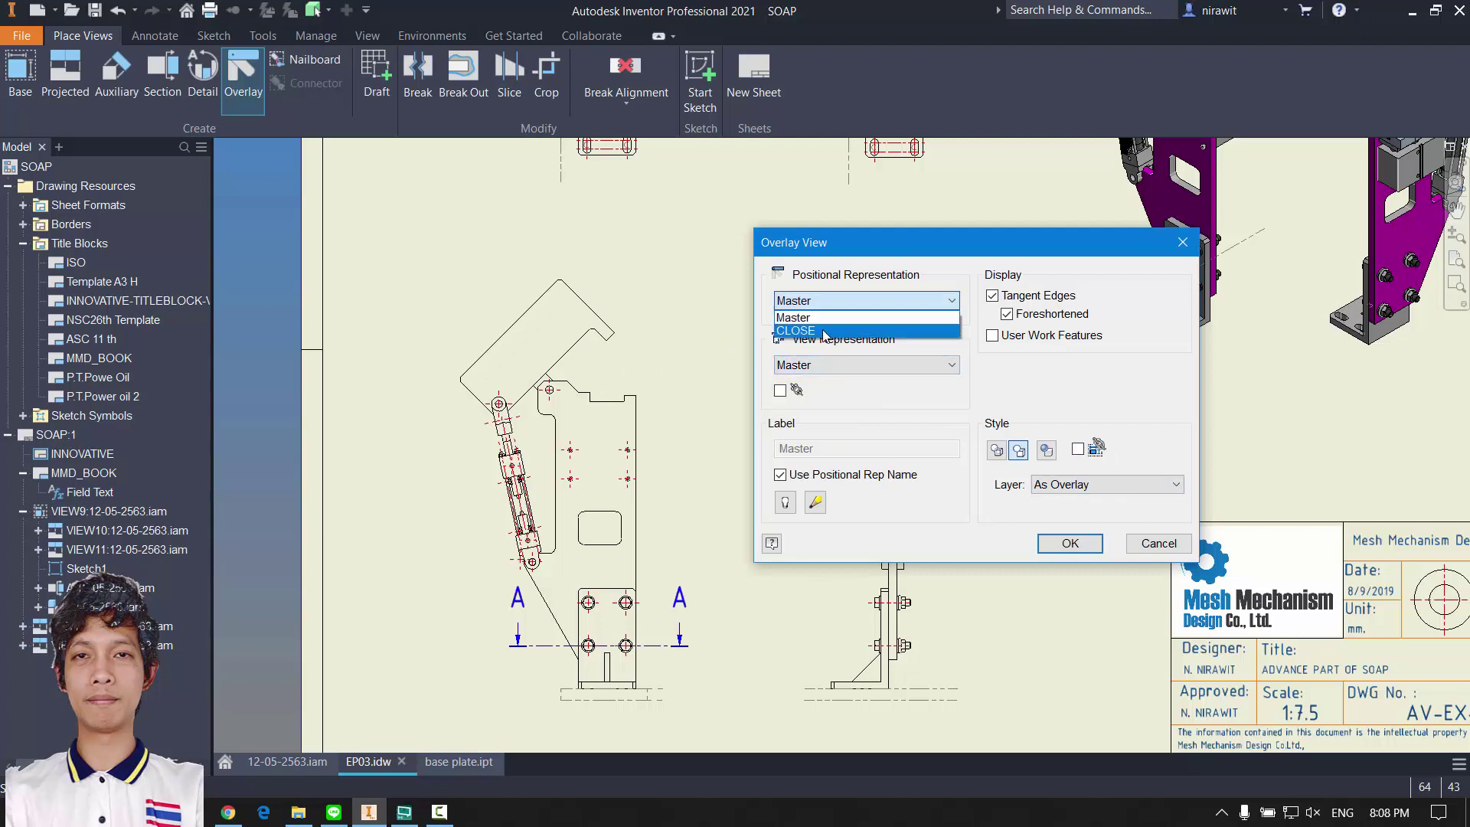
click(820, 333)
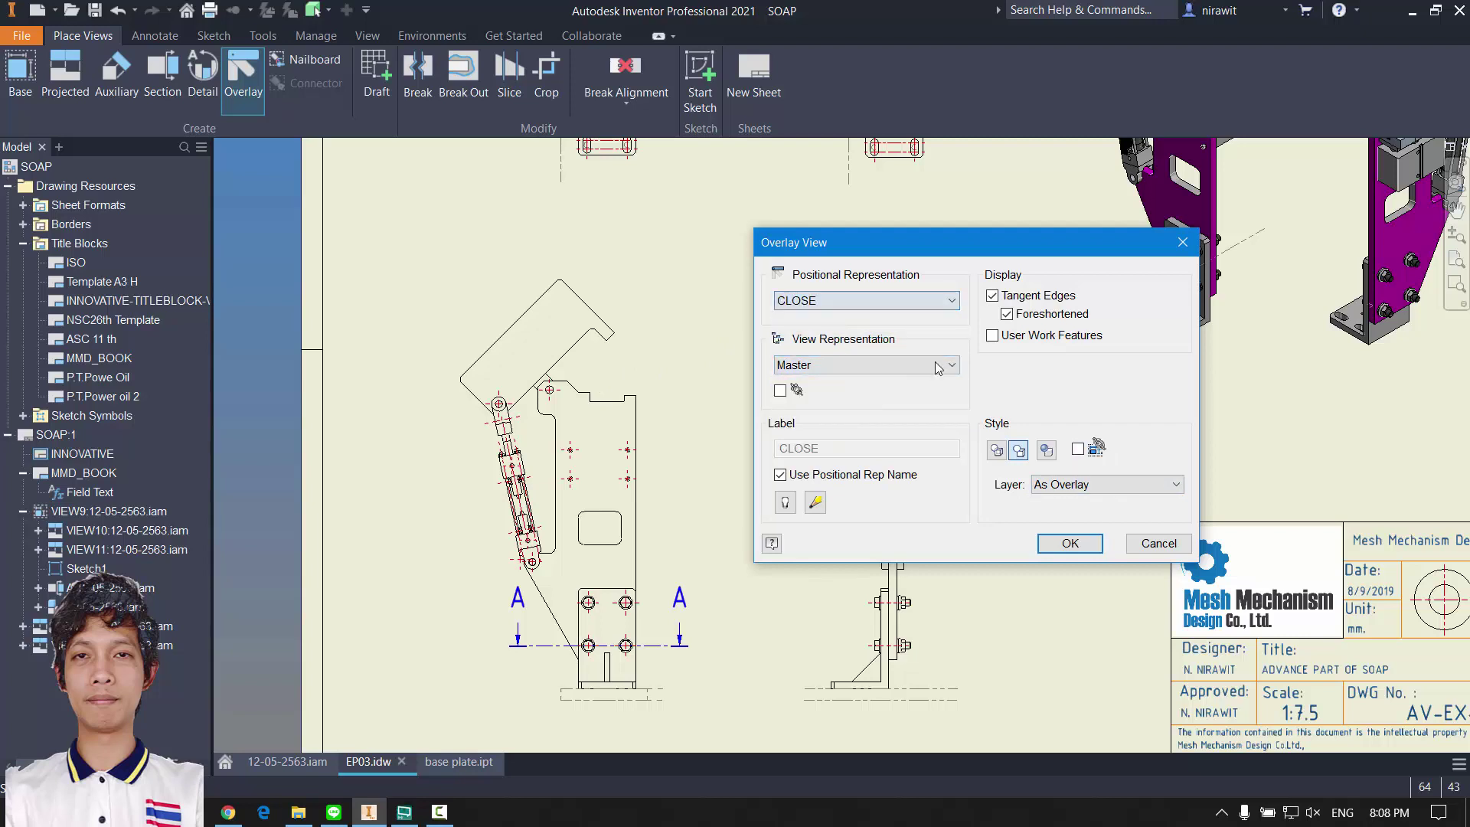
click(1068, 544)
Step: Examine the overlaid closed position of the arm and cylinder against the open position in the front view
scroll(689, 429, up, 5)
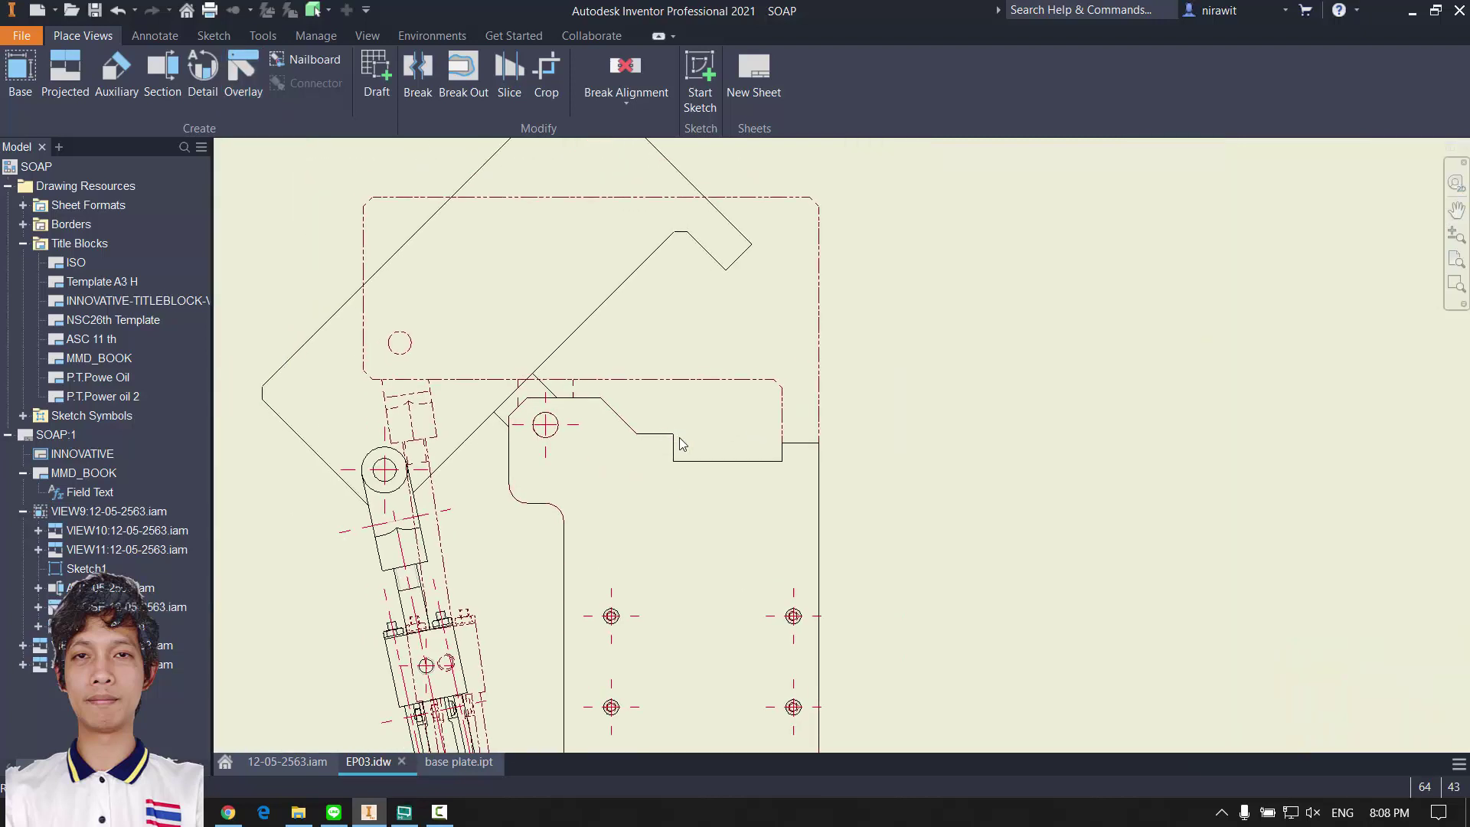
middle_drag(774, 483, 1001, 429)
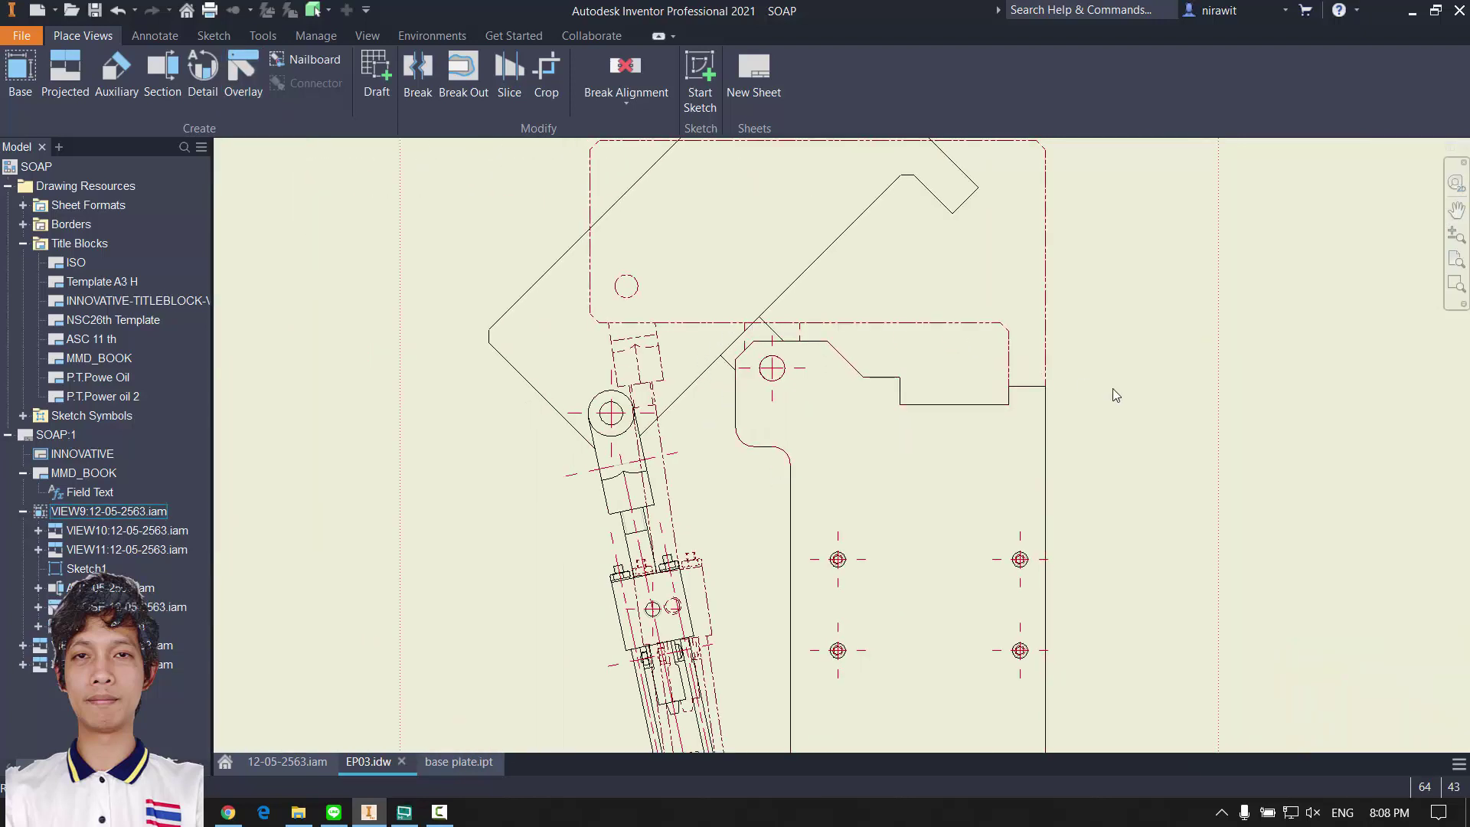
scroll(1113, 388, up, 3)
scroll(863, 400, down, 4)
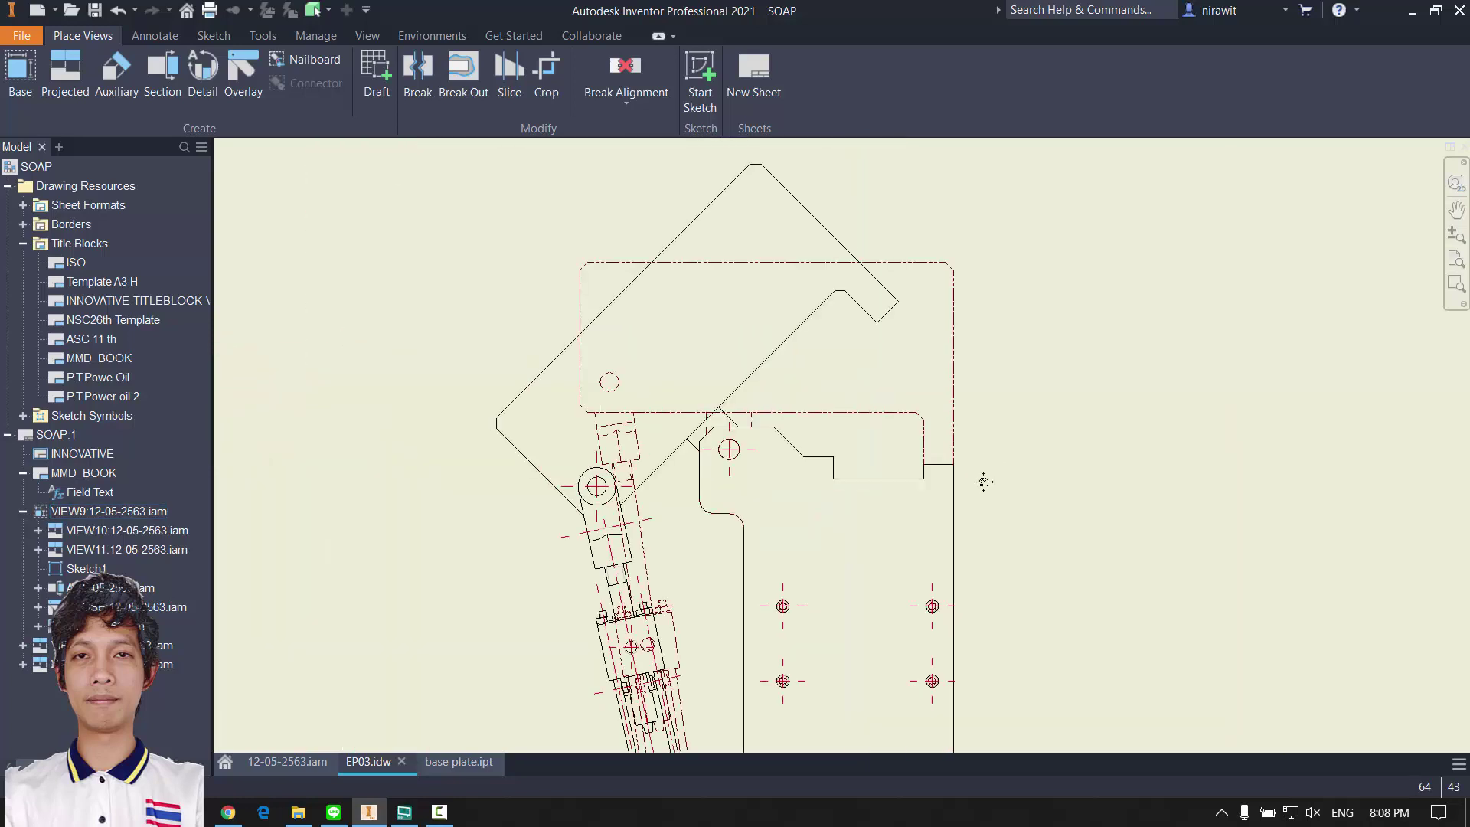
scroll(597, 325, up, 3)
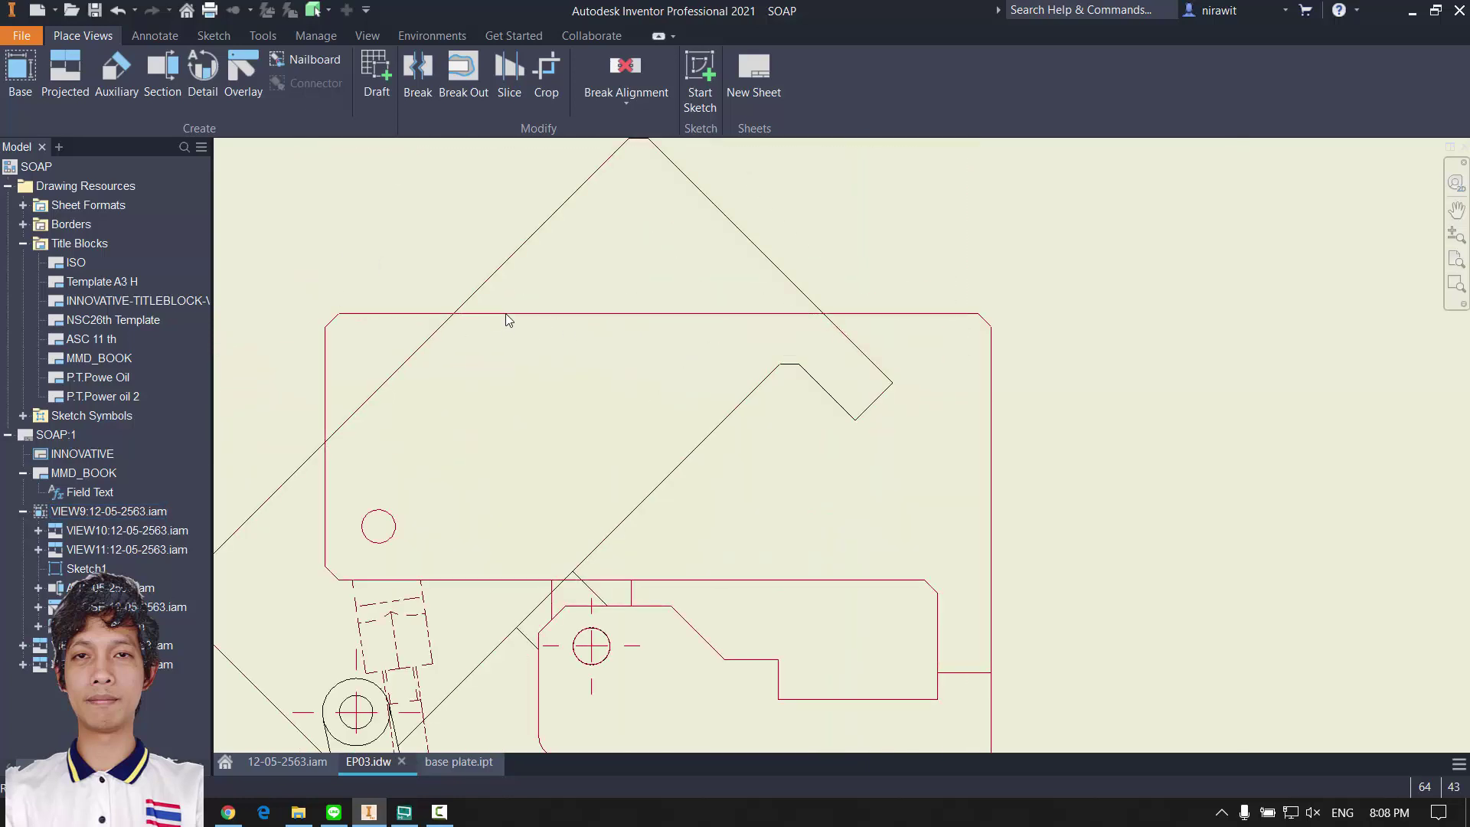
scroll(1092, 444, down, 1)
middle_drag(1091, 444, 1184, 358)
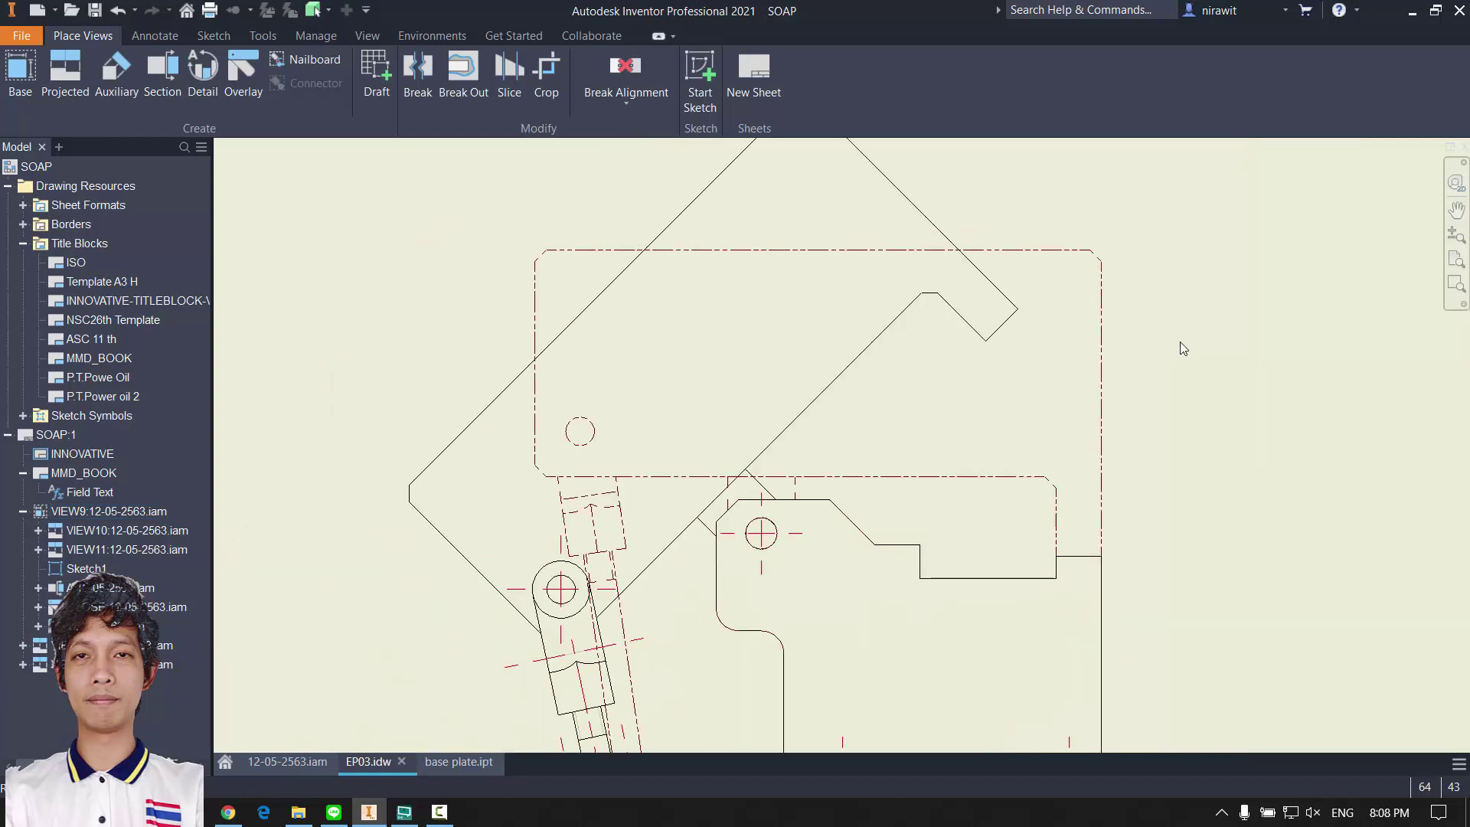
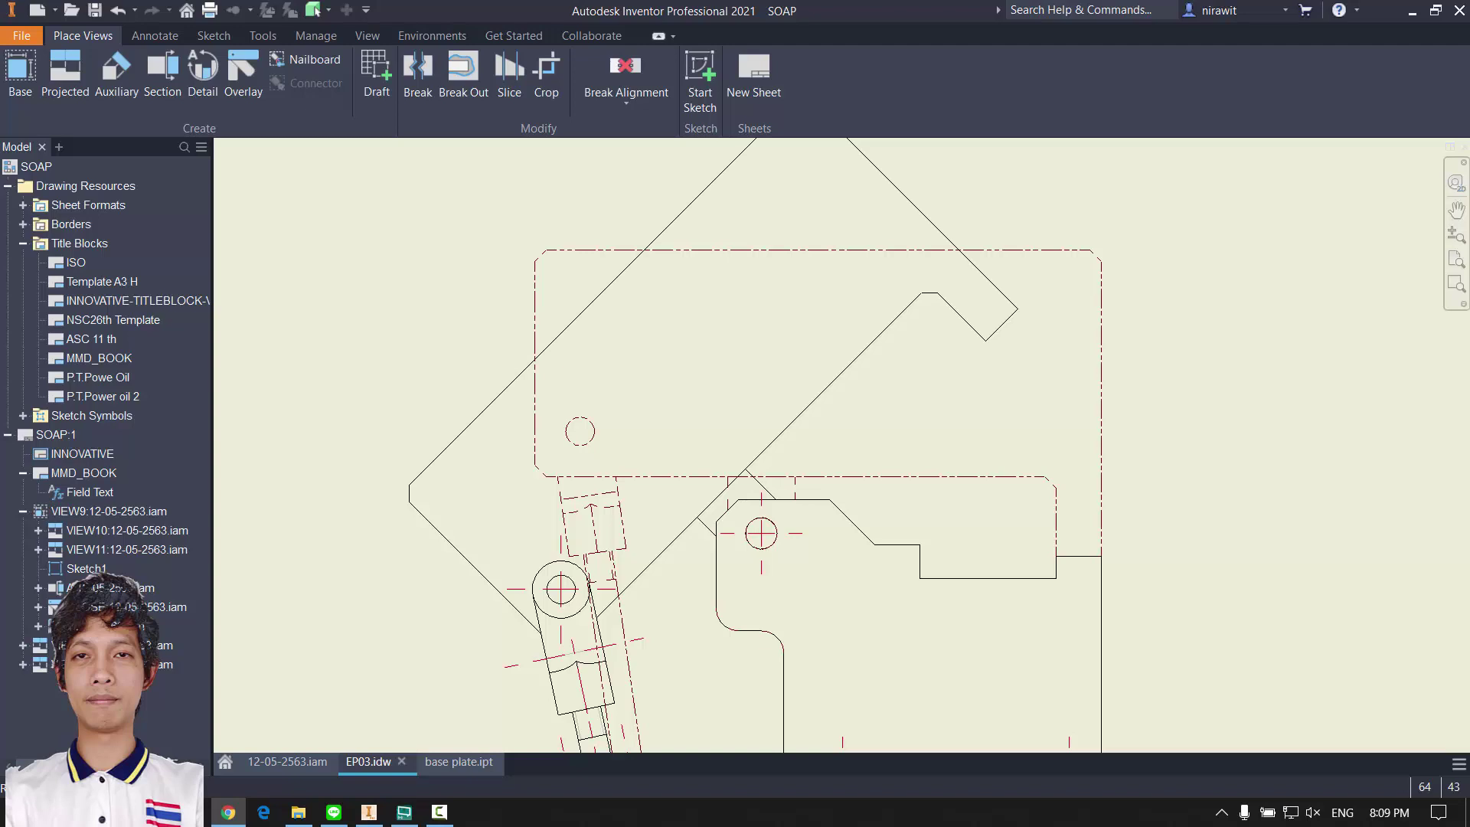
scroll(897, 516, down, 2)
middle_drag(958, 503, 827, 501)
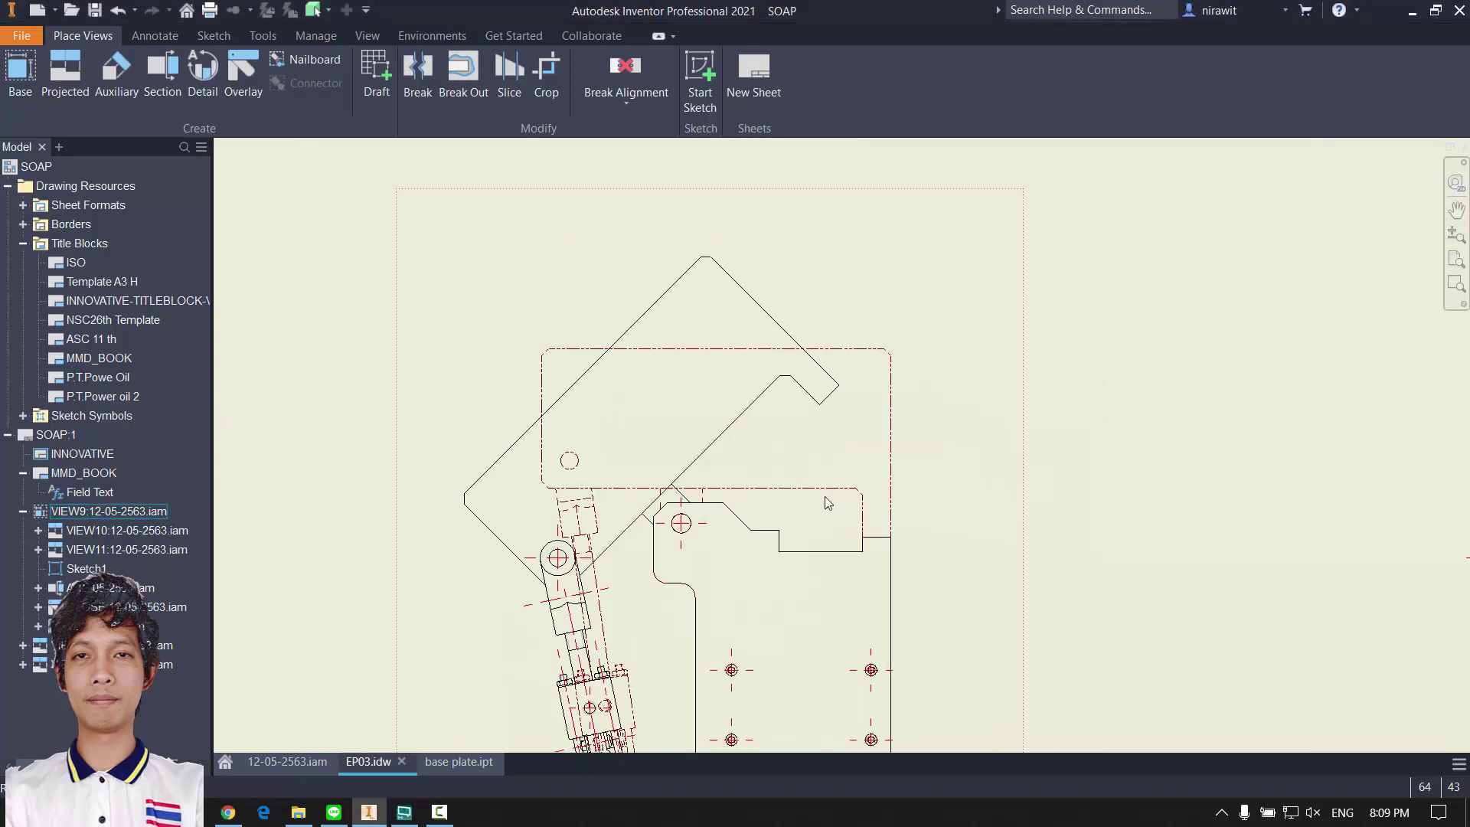
middle_drag(861, 591, 897, 515)
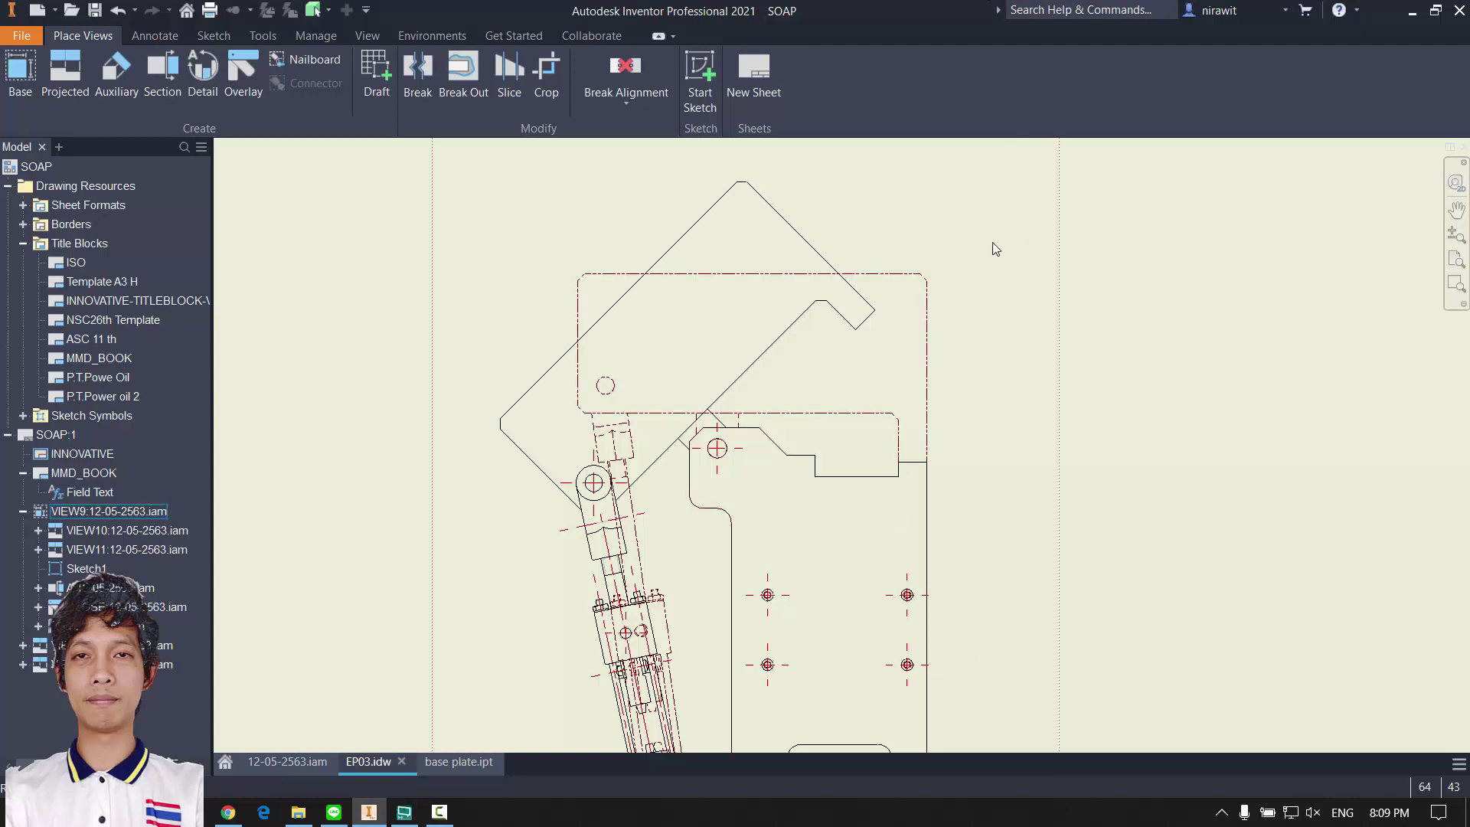
Step: Check the whole sheet and move the front view with its overlay slightly to the left
scroll(806, 582, down, 5)
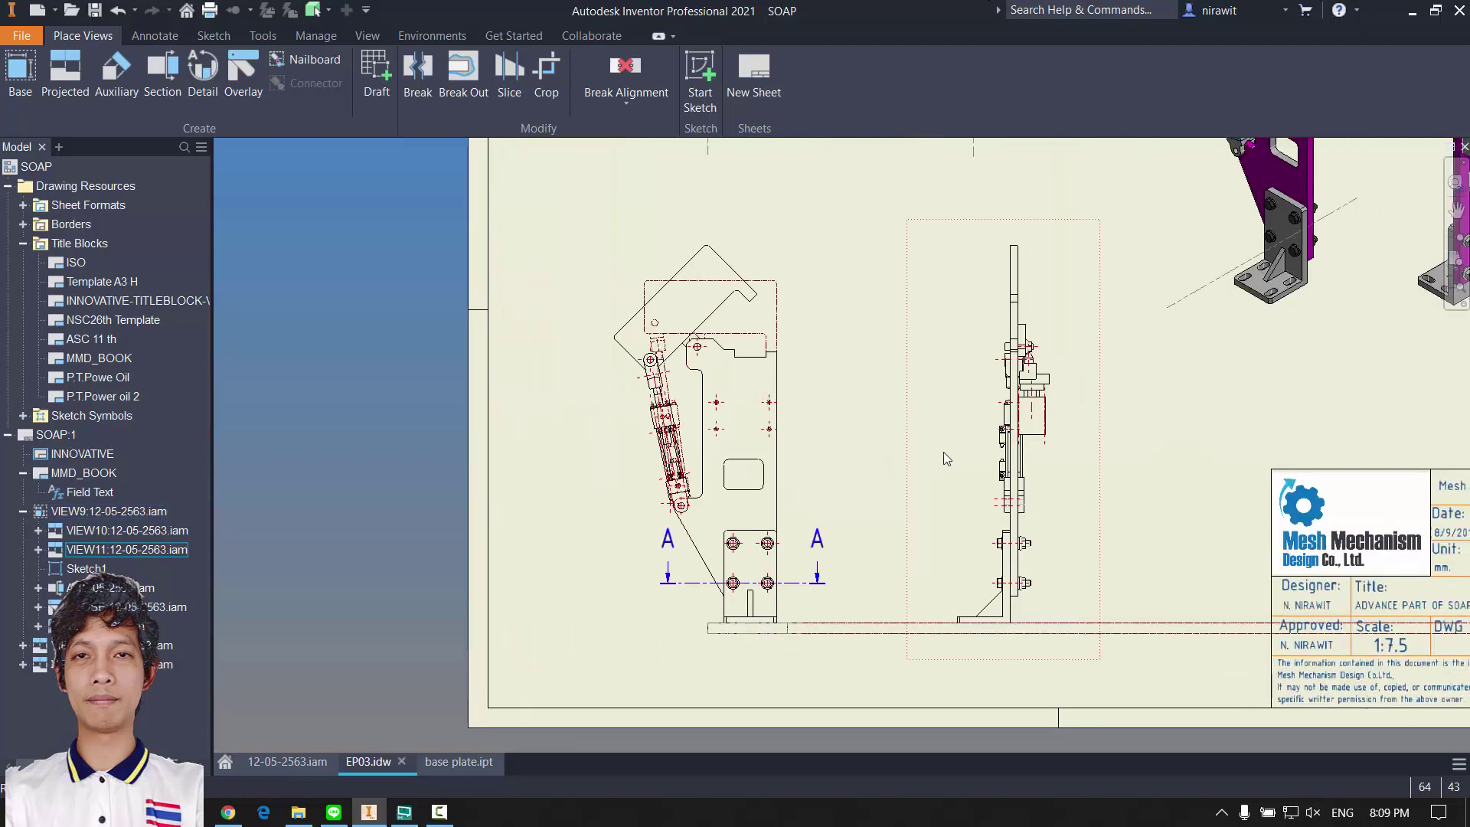
scroll(919, 589, down, 5)
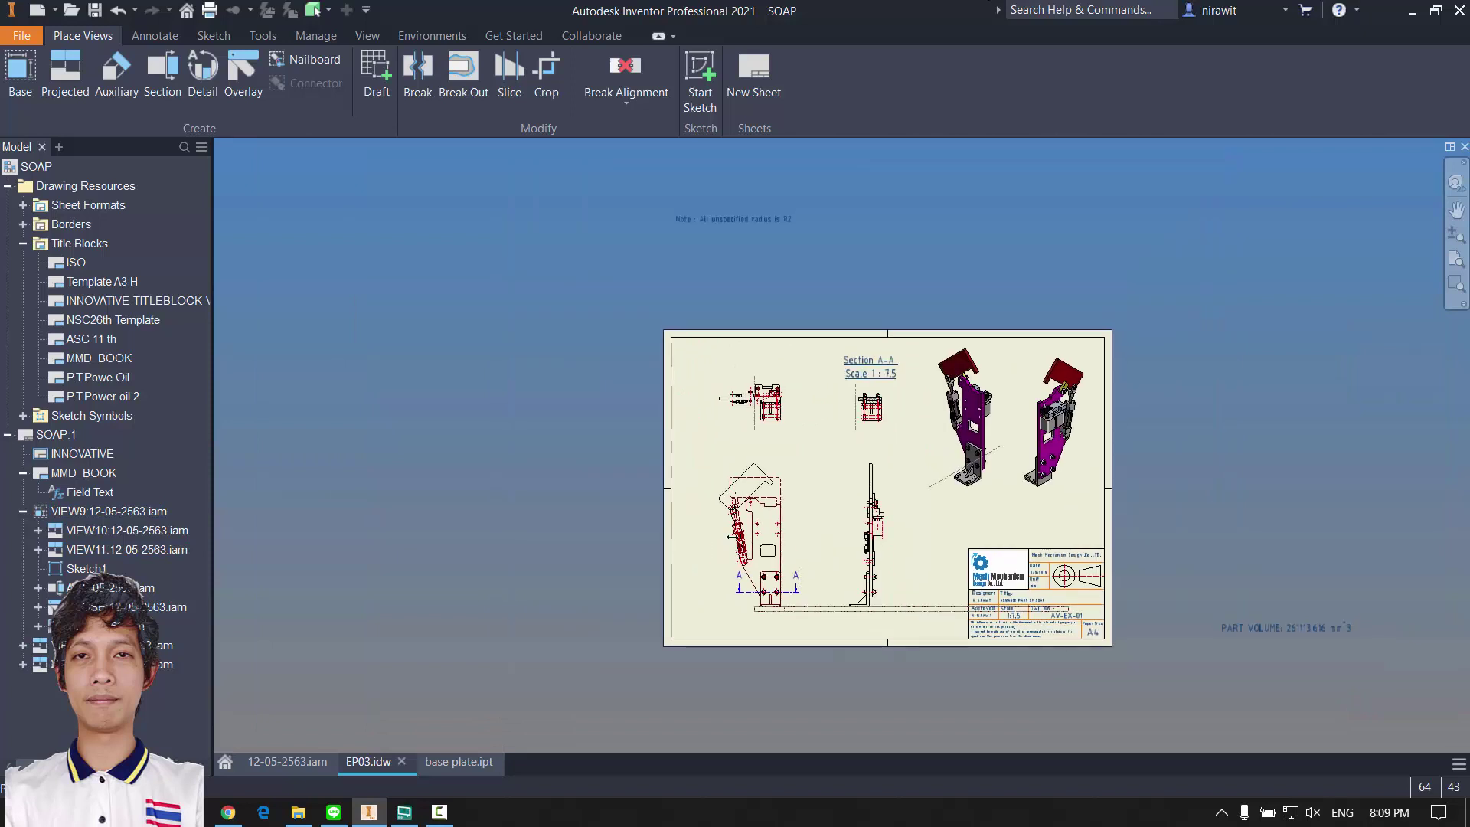
scroll(750, 475, up, 5)
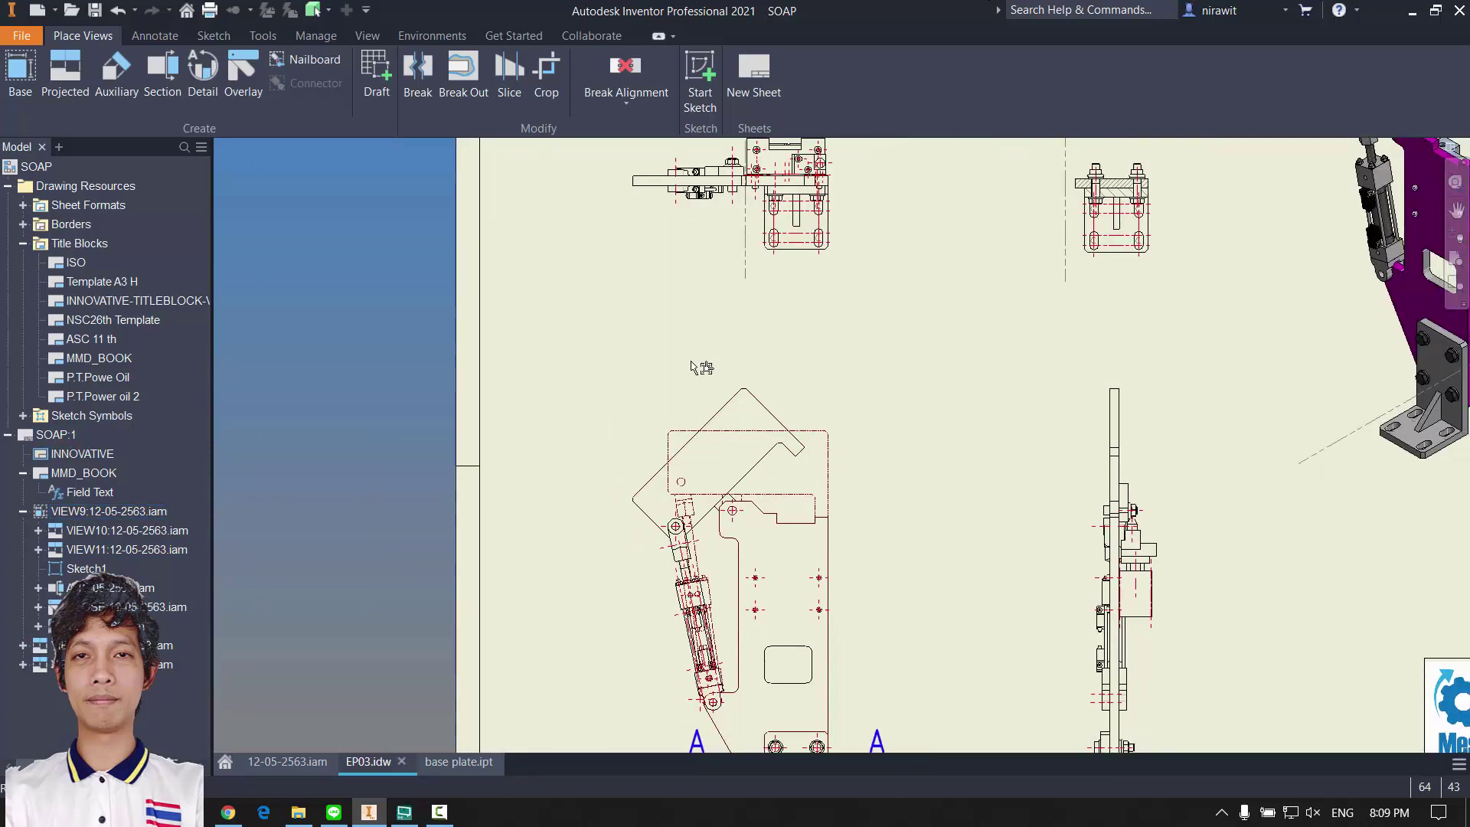
drag(622, 371, 559, 372)
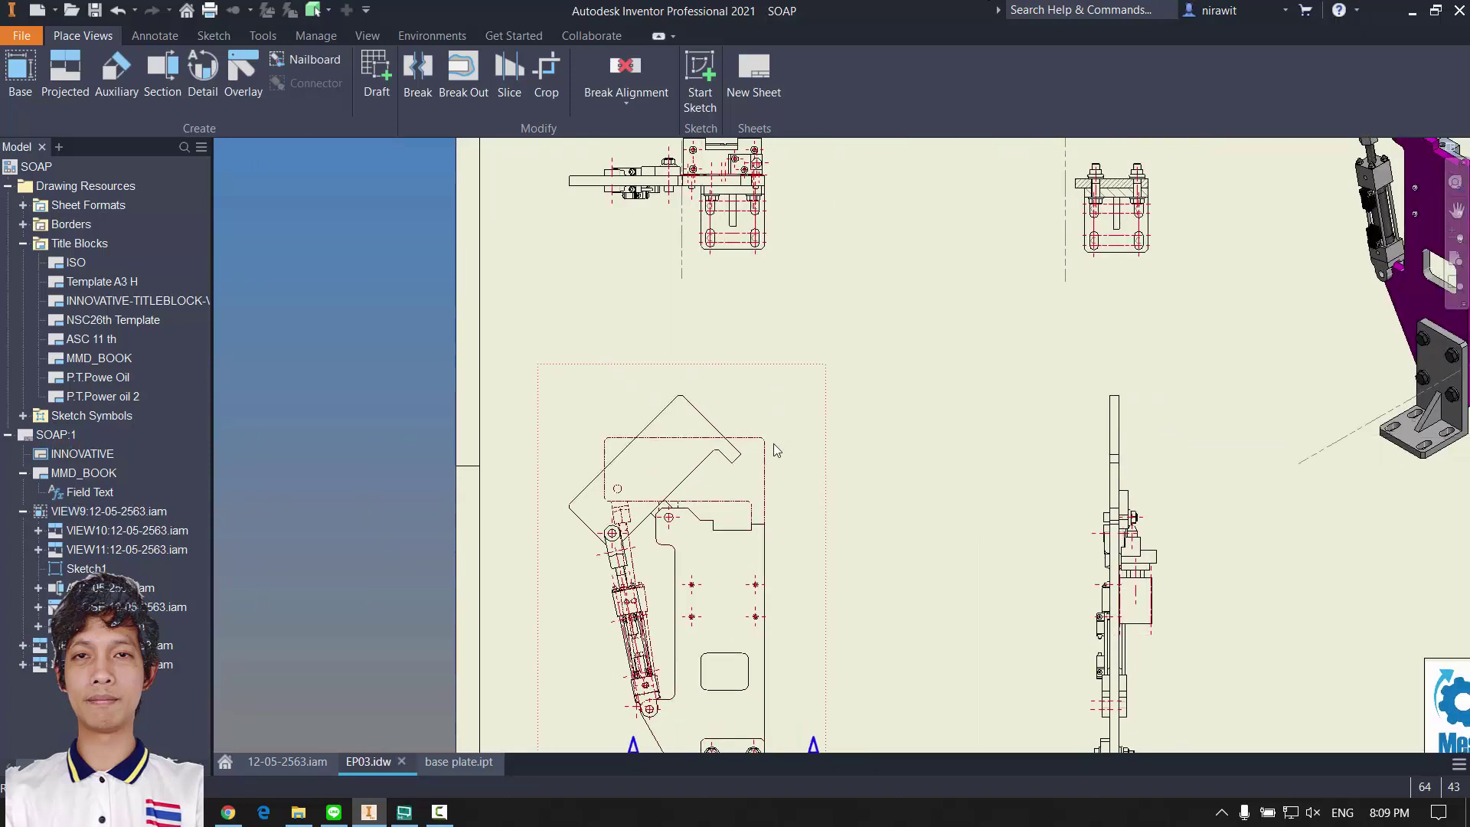
Step: With part priority selection, try to hide the long base part that the overlay extends across the sheet beneath the side view
middle_drag(781, 626, 768, 441)
scroll(688, 409, up, 5)
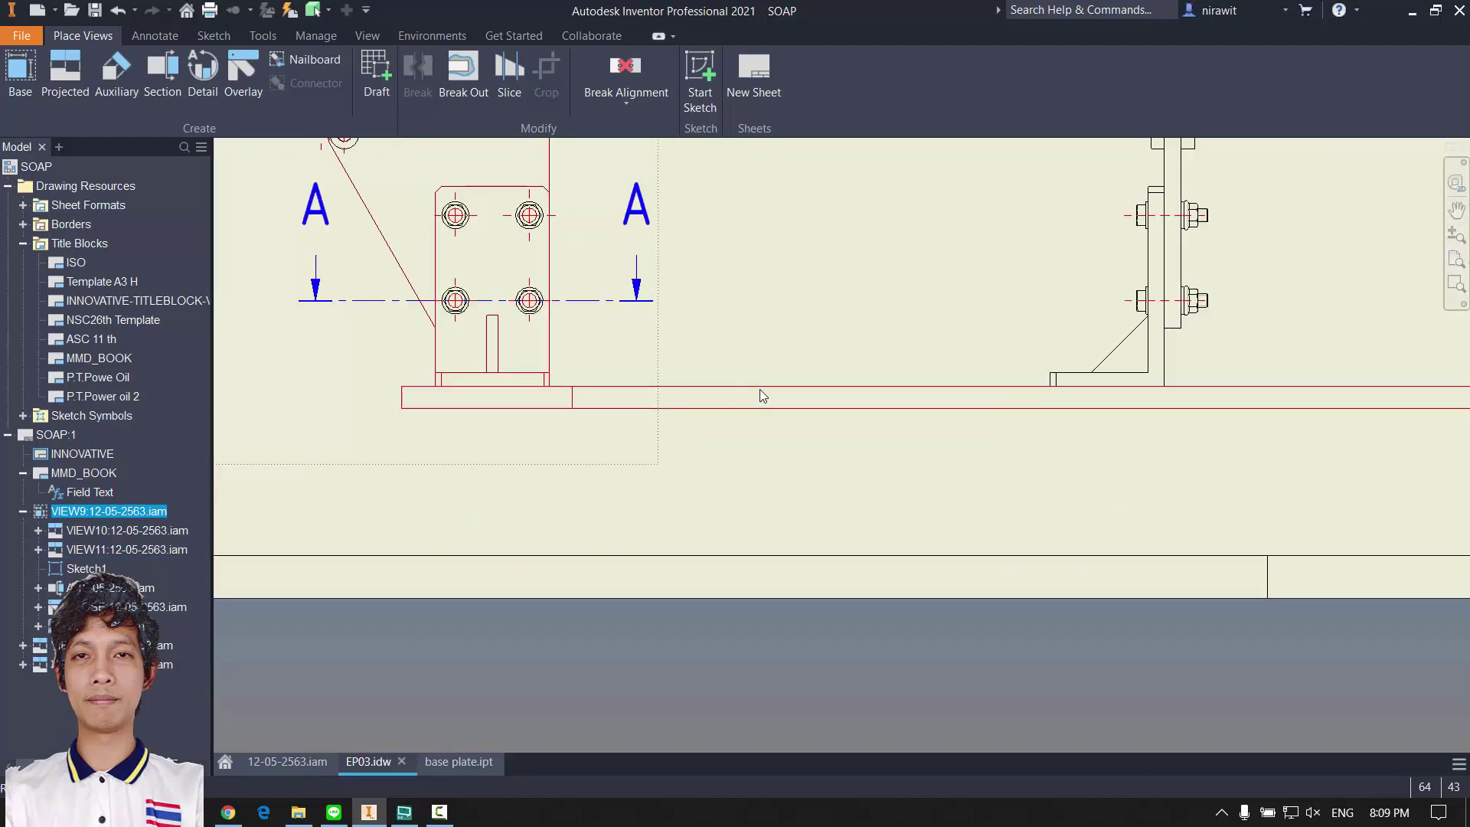
scroll(773, 382, down, 3)
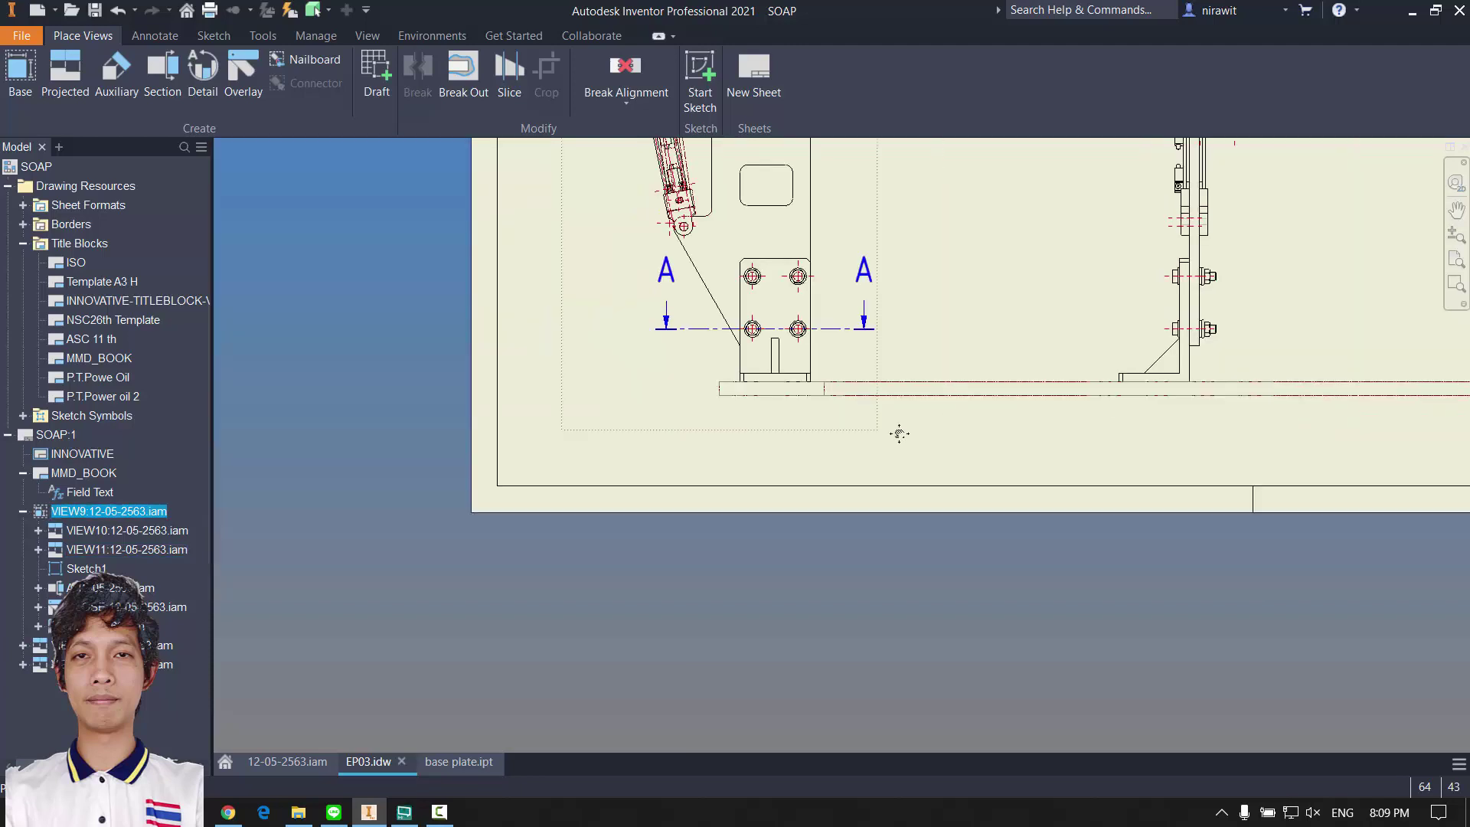
scroll(804, 432, up, 3)
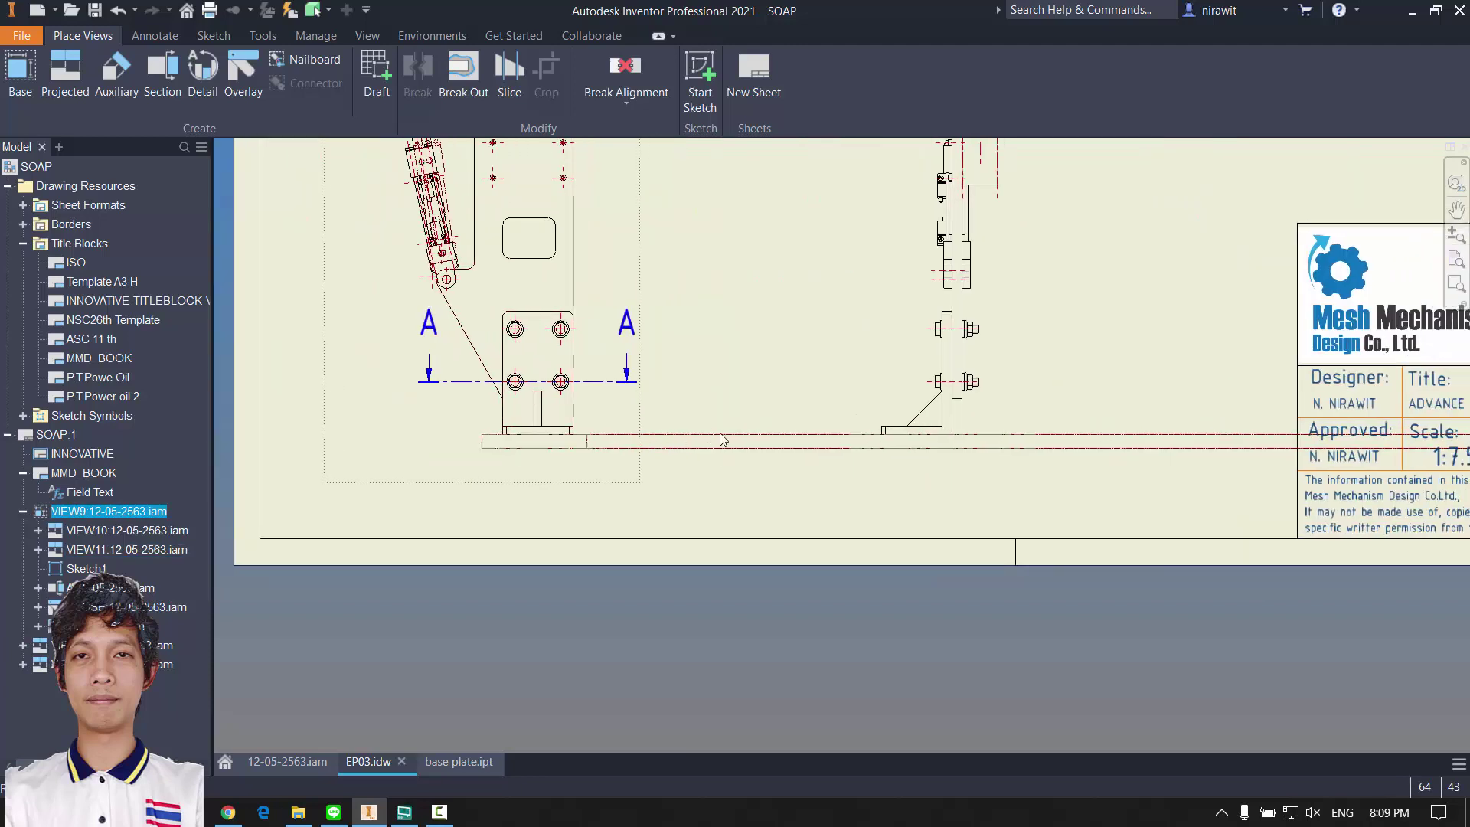
click(316, 11)
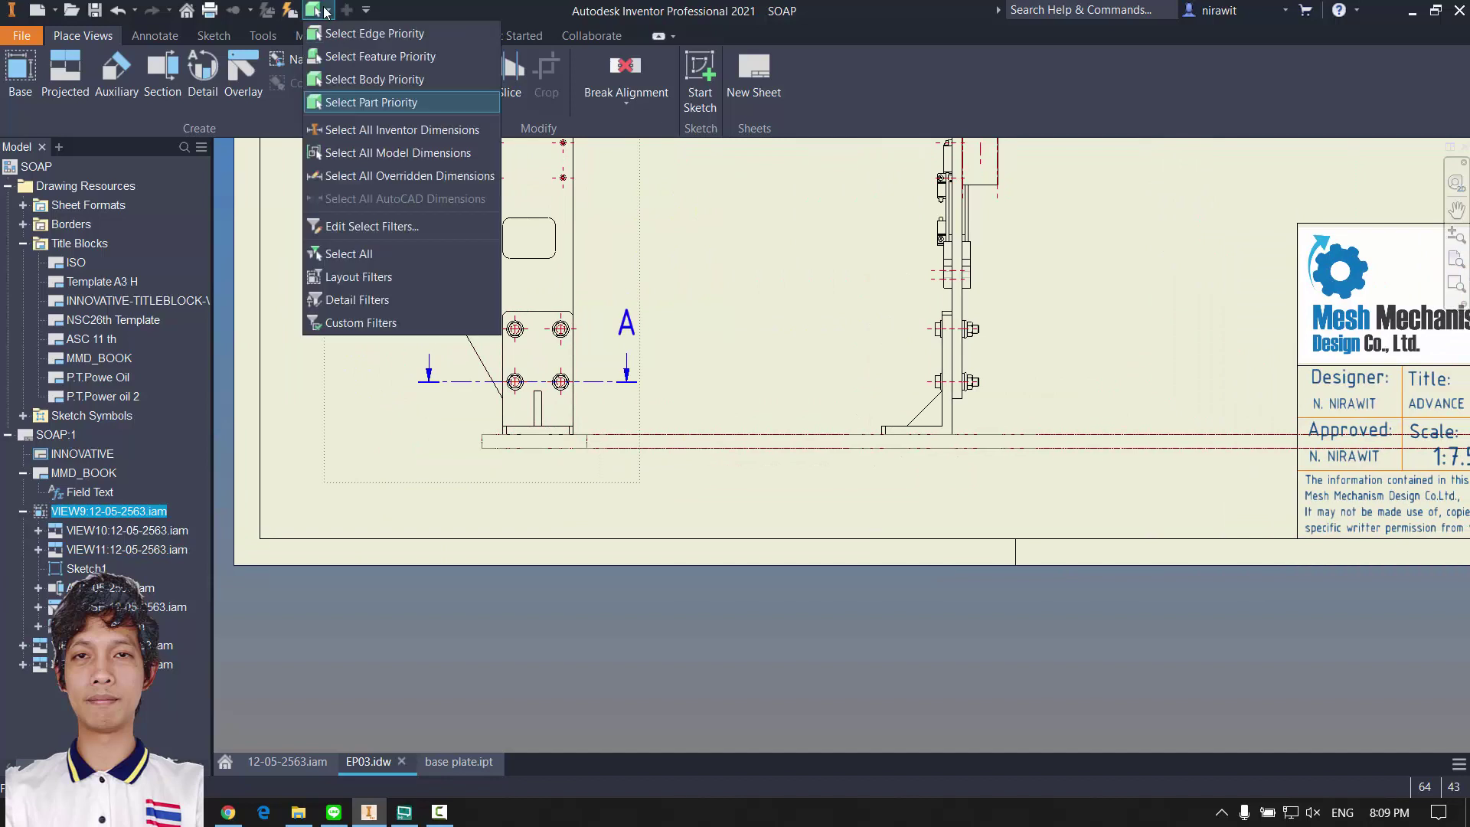
click(353, 107)
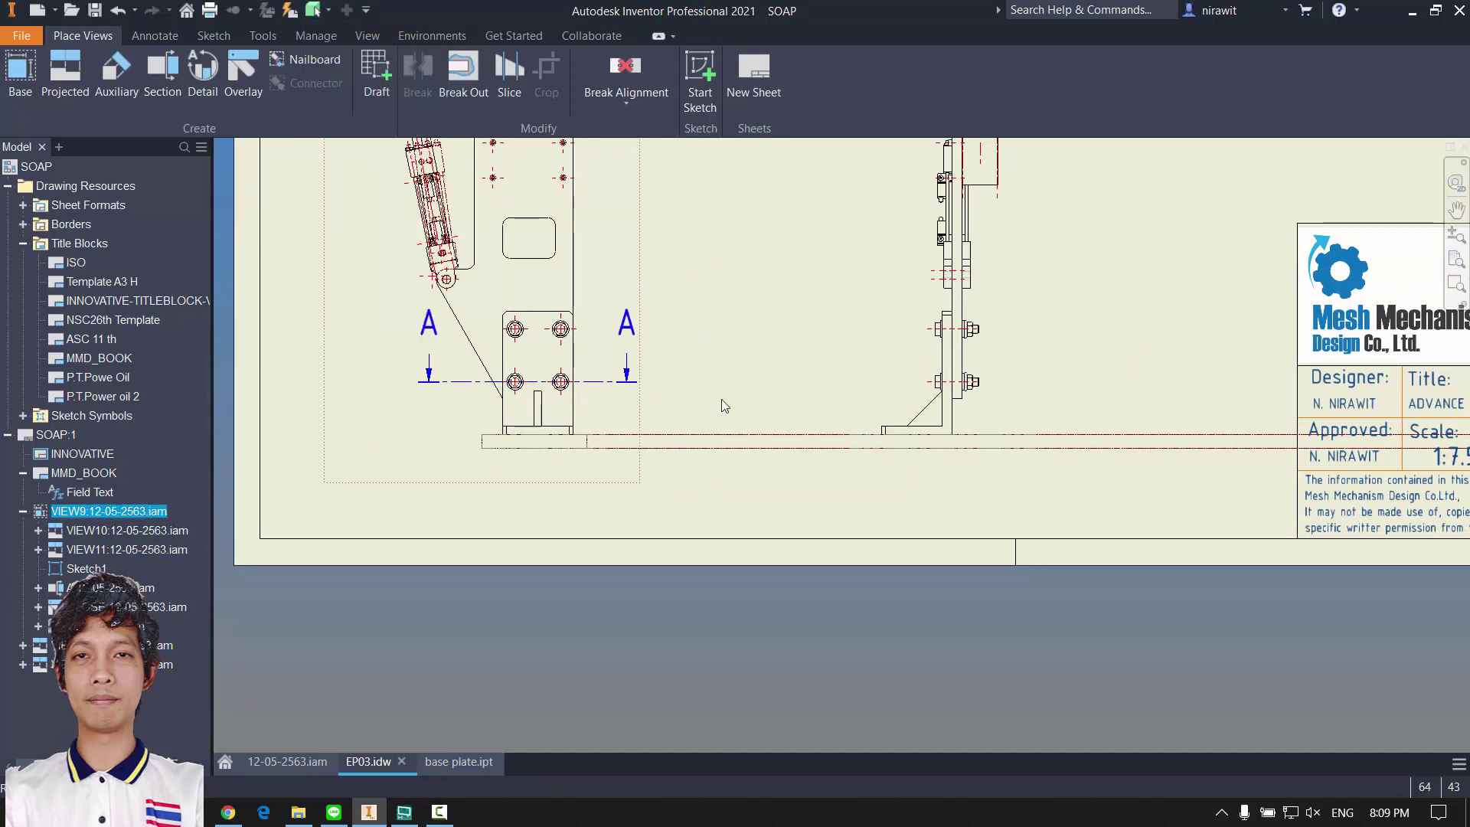
click(805, 437)
right_click(809, 437)
click(835, 484)
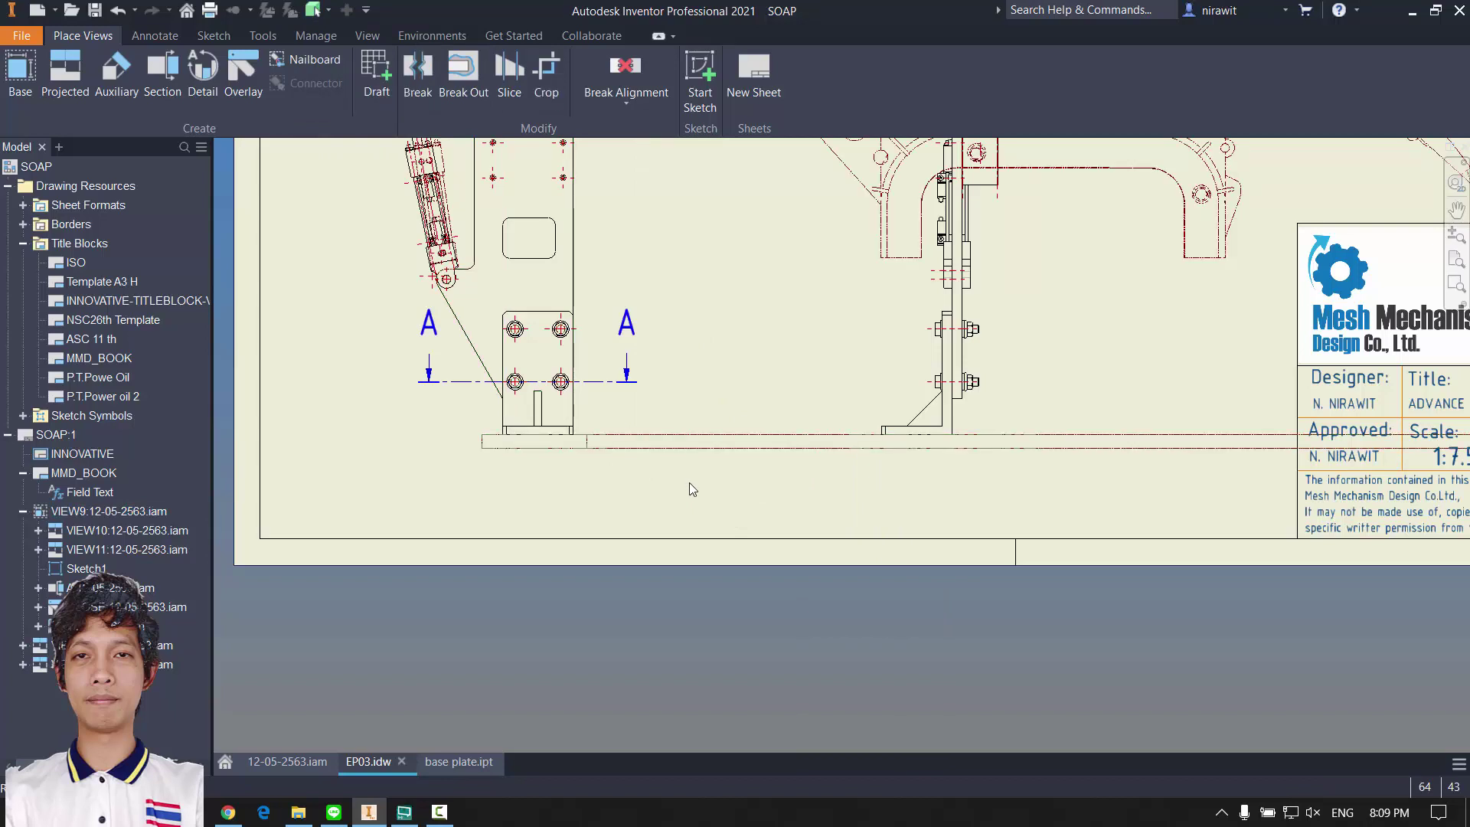
middle_drag(747, 457, 724, 556)
middle_drag(865, 474, 835, 551)
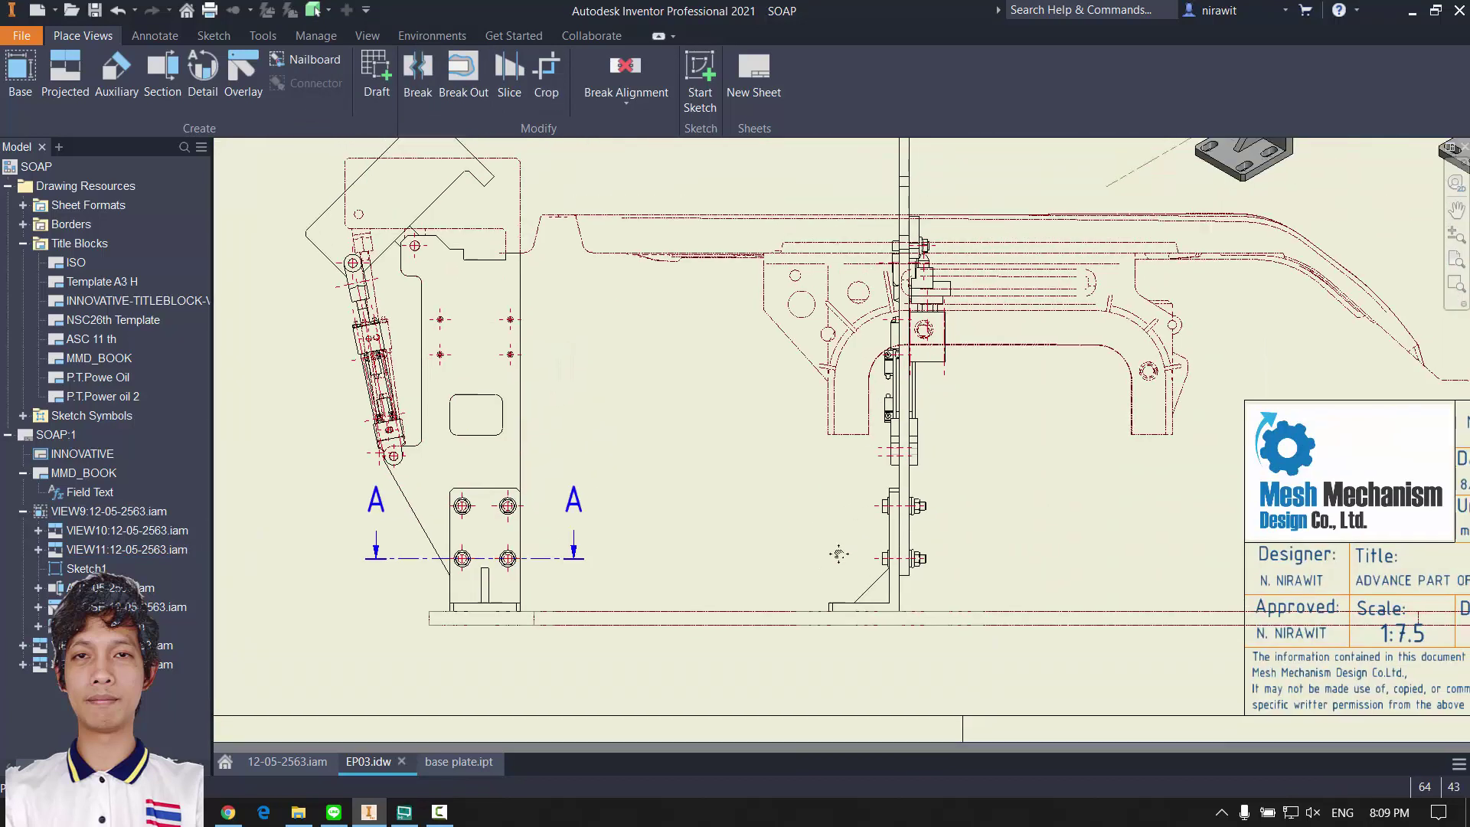
Step: Hide the large body and long base part that the overlay extends across the side view
right_click(767, 624)
click(809, 523)
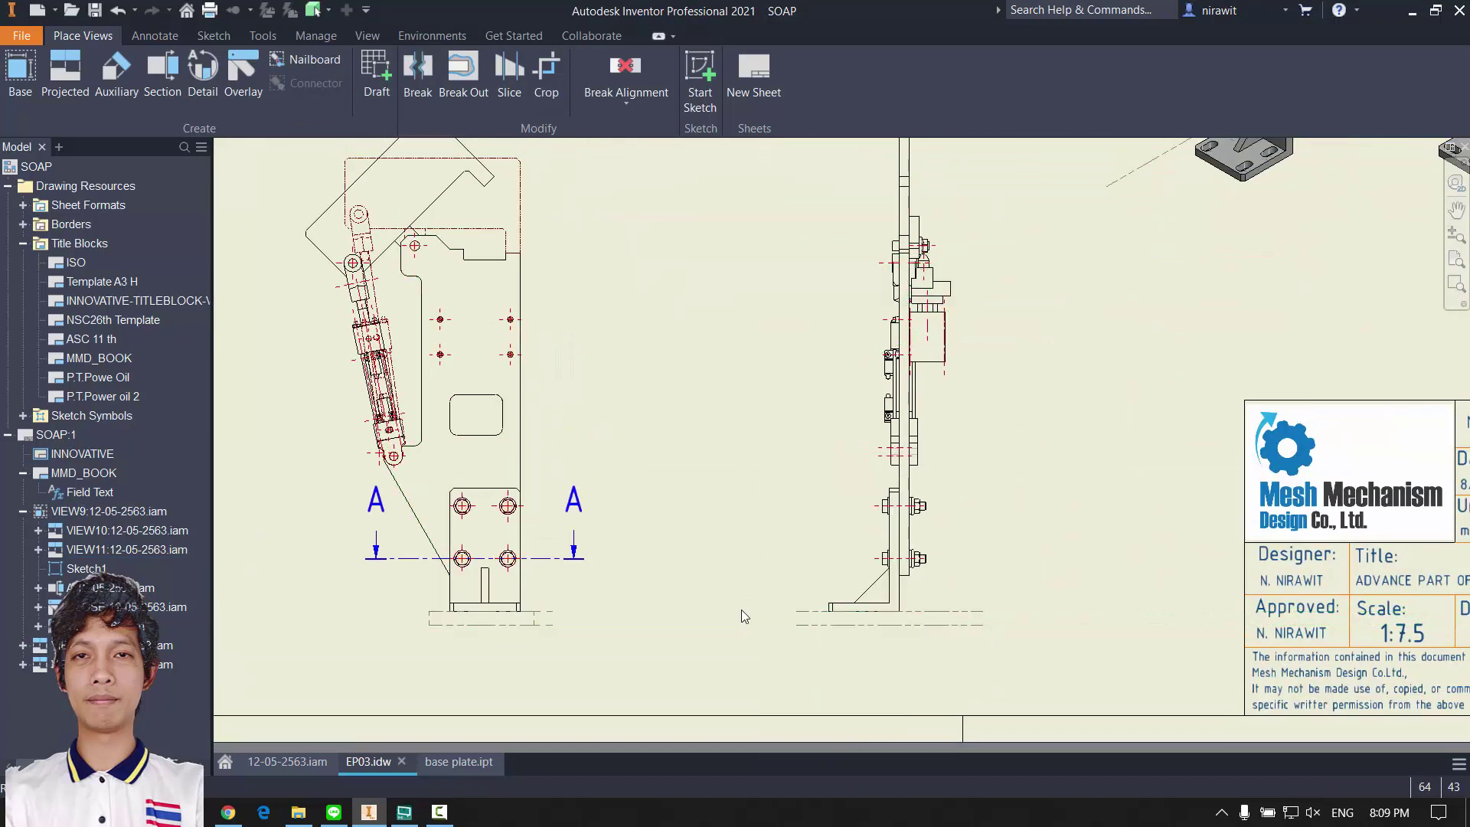
Step: Move the Section A-A view with its label to the left, closer to the top view
scroll(653, 650, down, 1)
middle_drag(656, 643, 642, 718)
scroll(641, 718, down, 3)
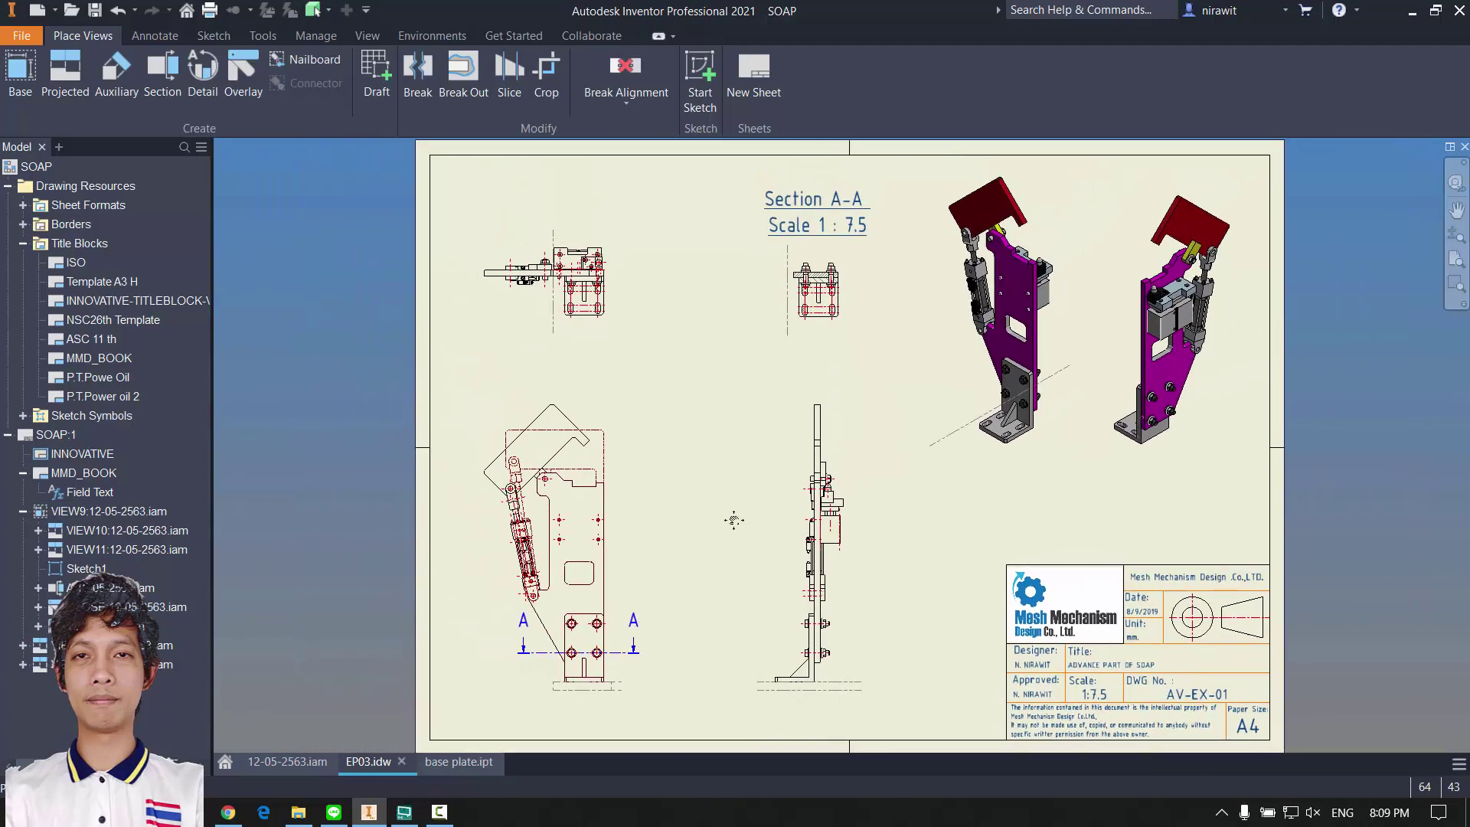
drag(916, 285, 820, 328)
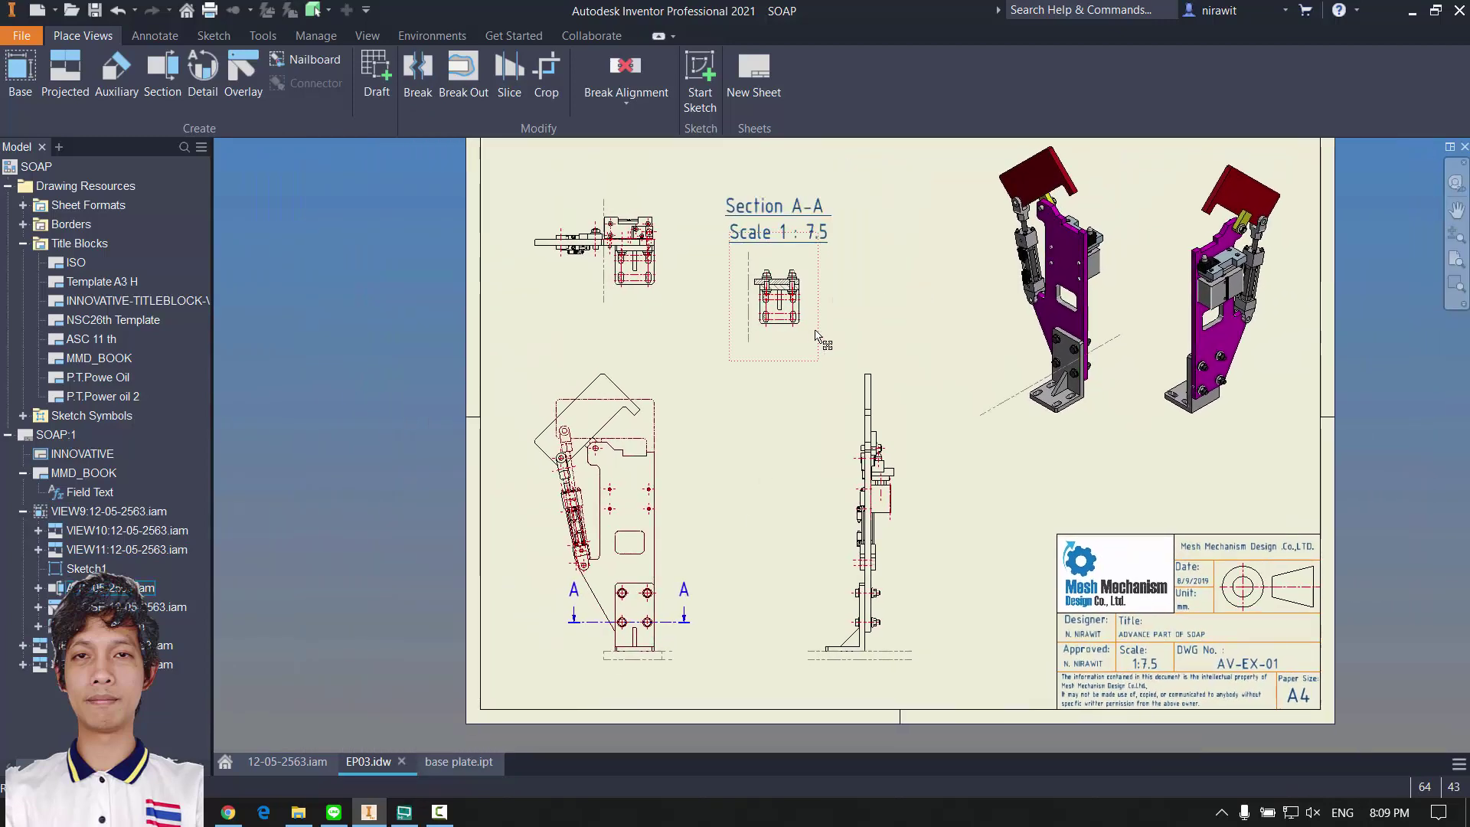
middle_drag(804, 490, 963, 436)
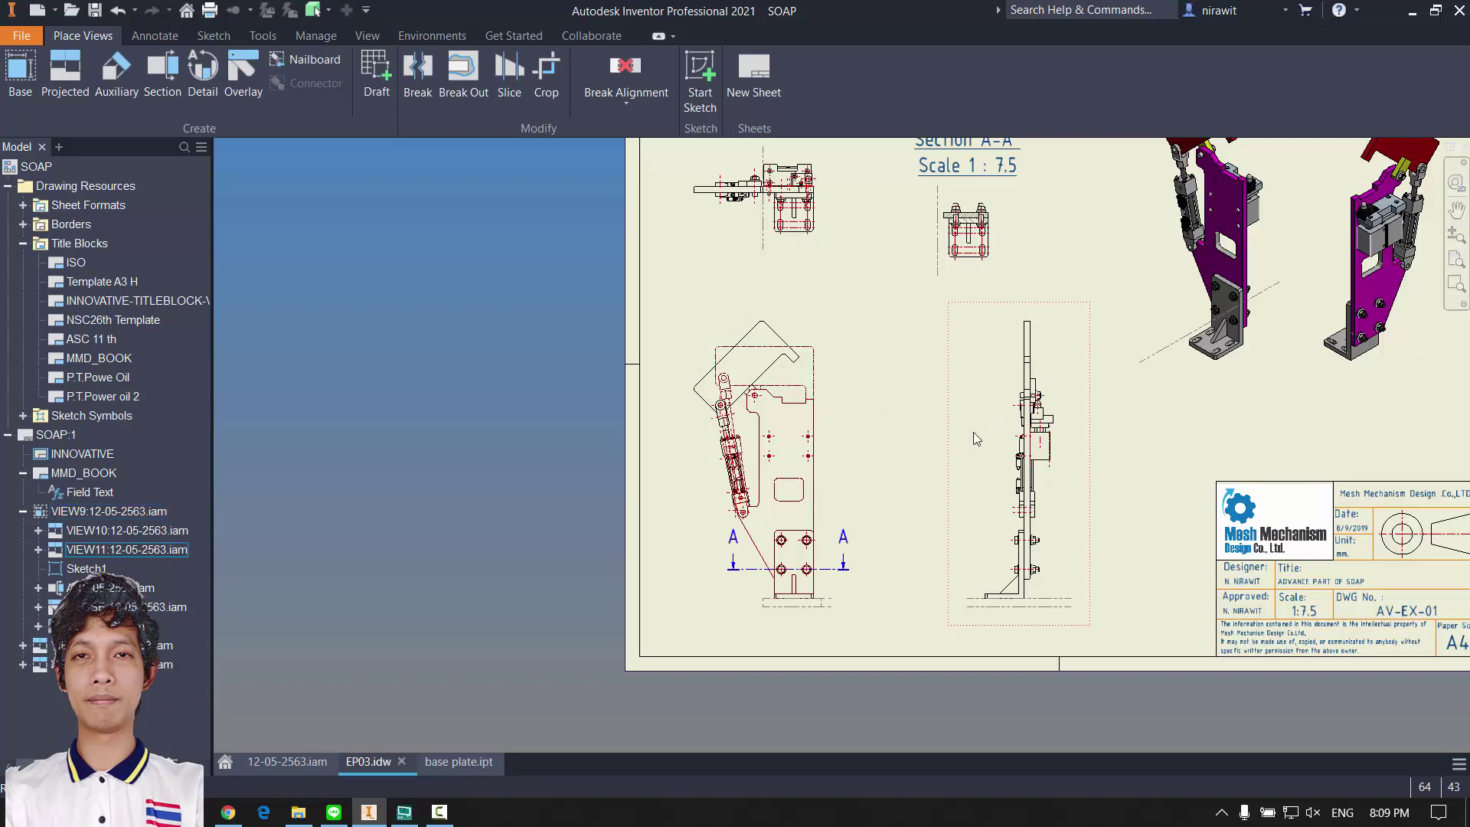
Step: Examine the front view's overlaid arm and cylinder positions after the cleanup and compare them with the neighbouring side view
scroll(811, 409, up, 5)
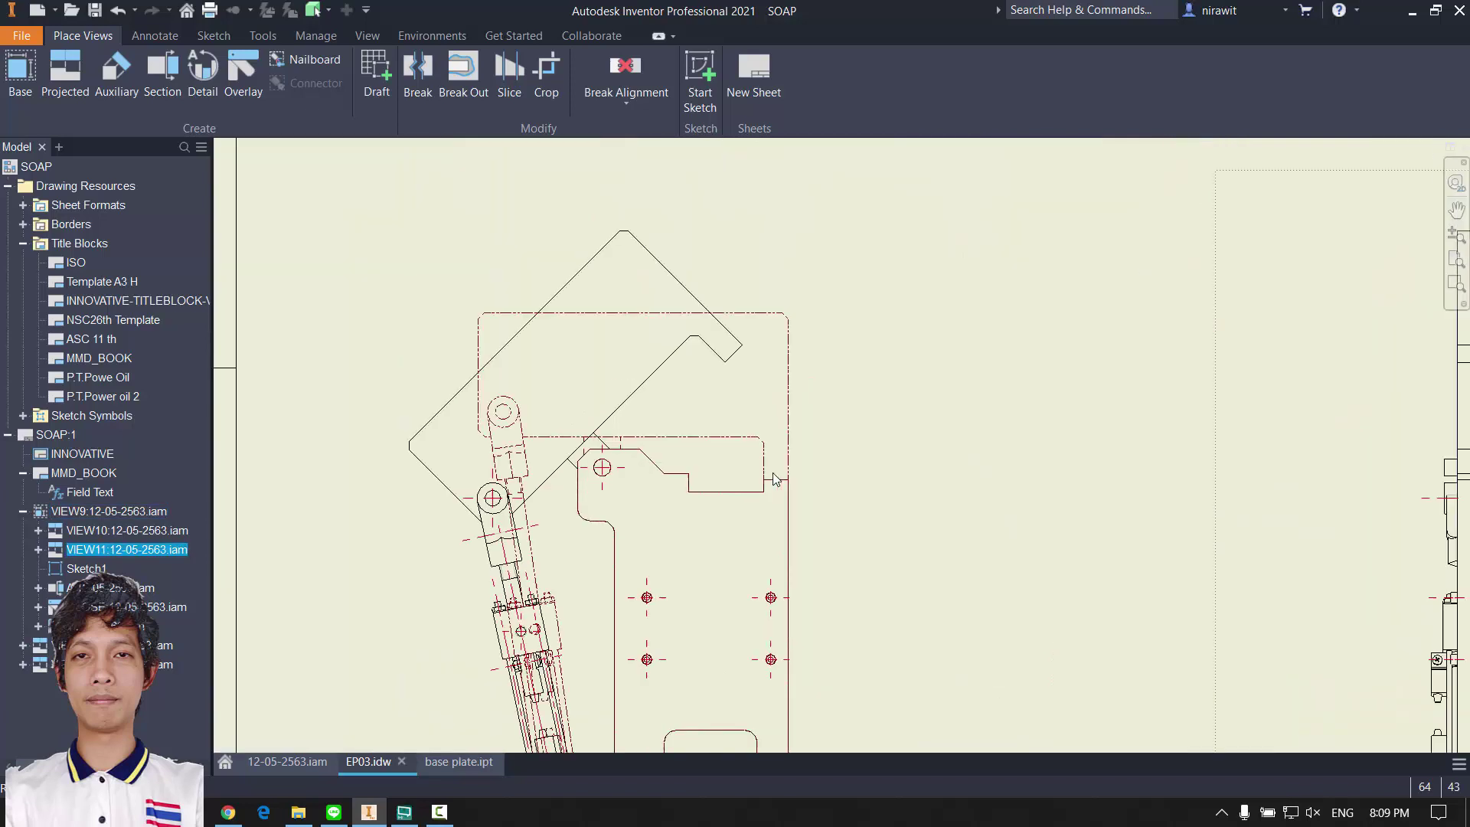
middle_drag(776, 416, 793, 376)
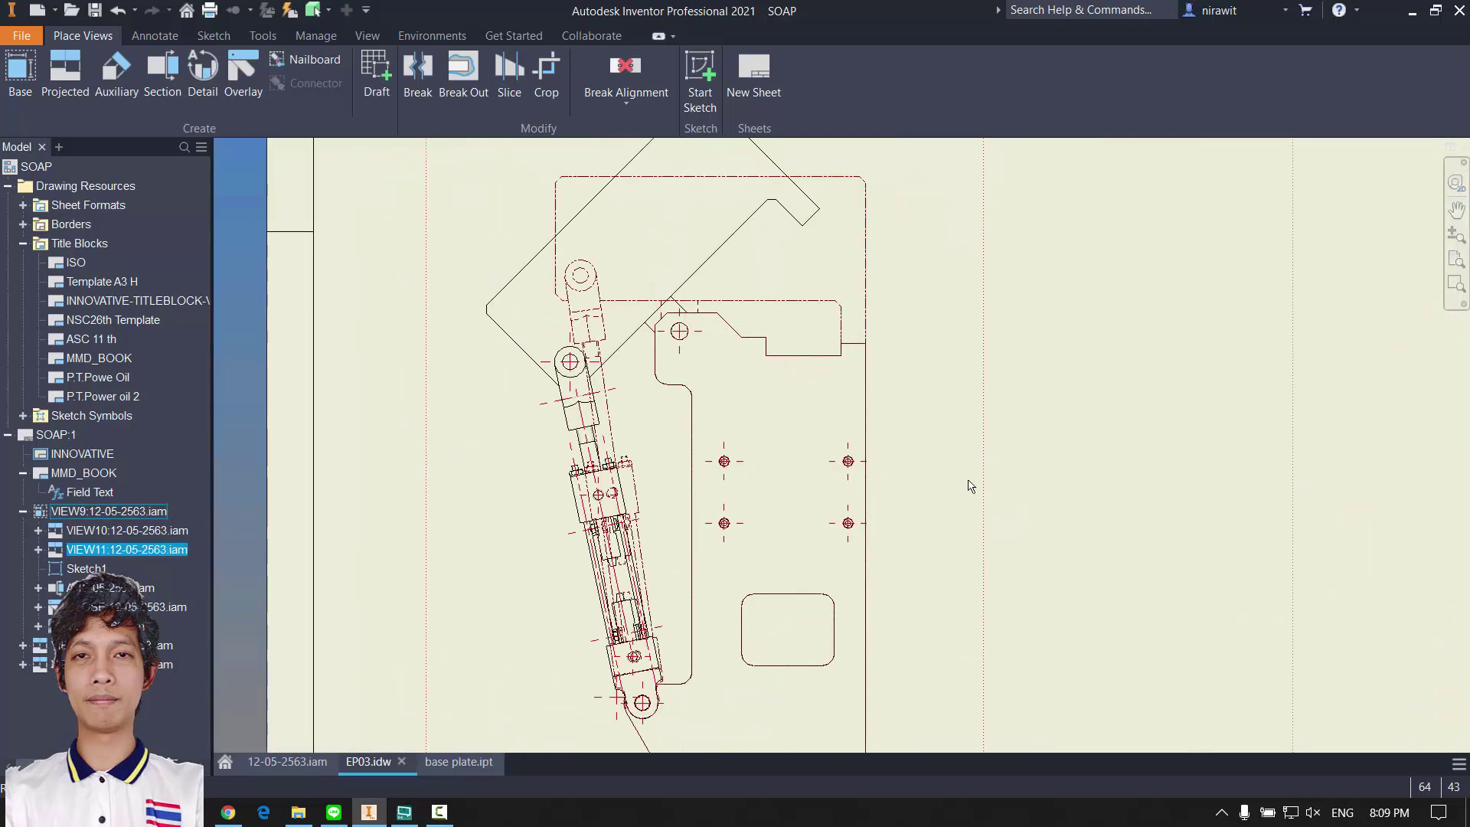
scroll(970, 485, down, 4)
mouse_move(970, 485)
middle_down()
mouse_move(887, 444)
mouse_move(753, 496)
middle_up()
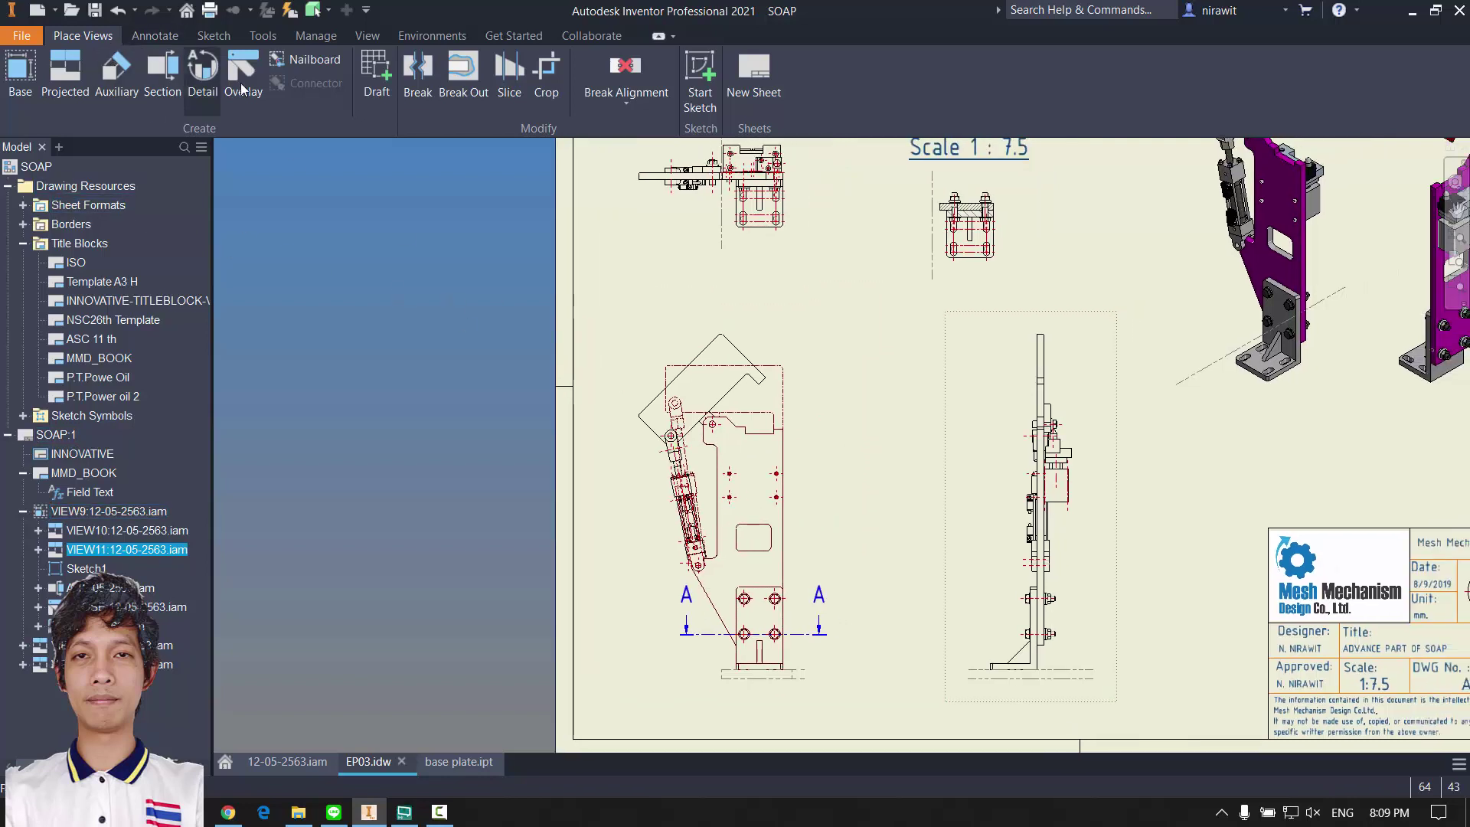
middle_drag(727, 400, 681, 432)
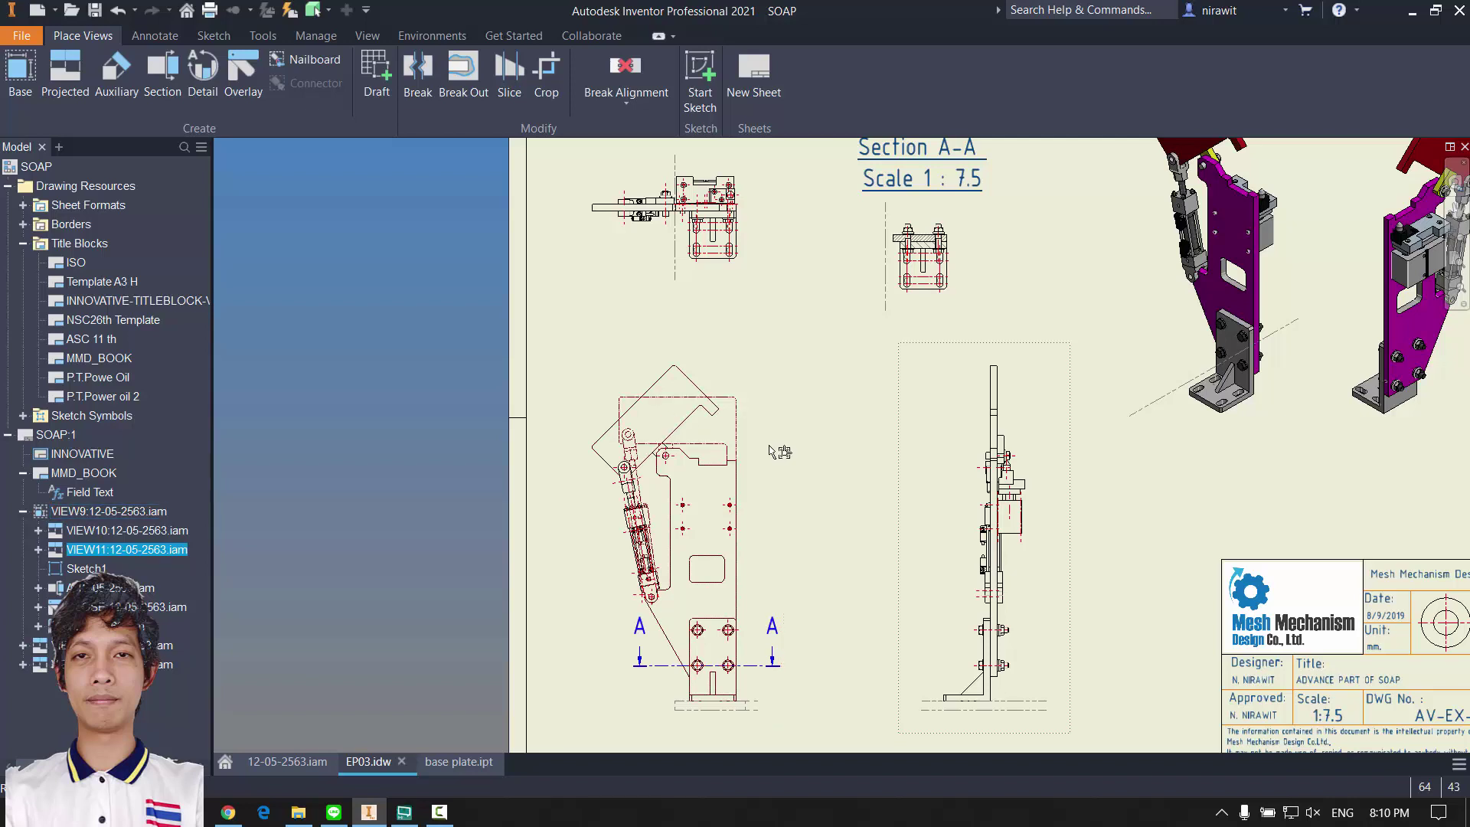
middle_drag(779, 475, 699, 470)
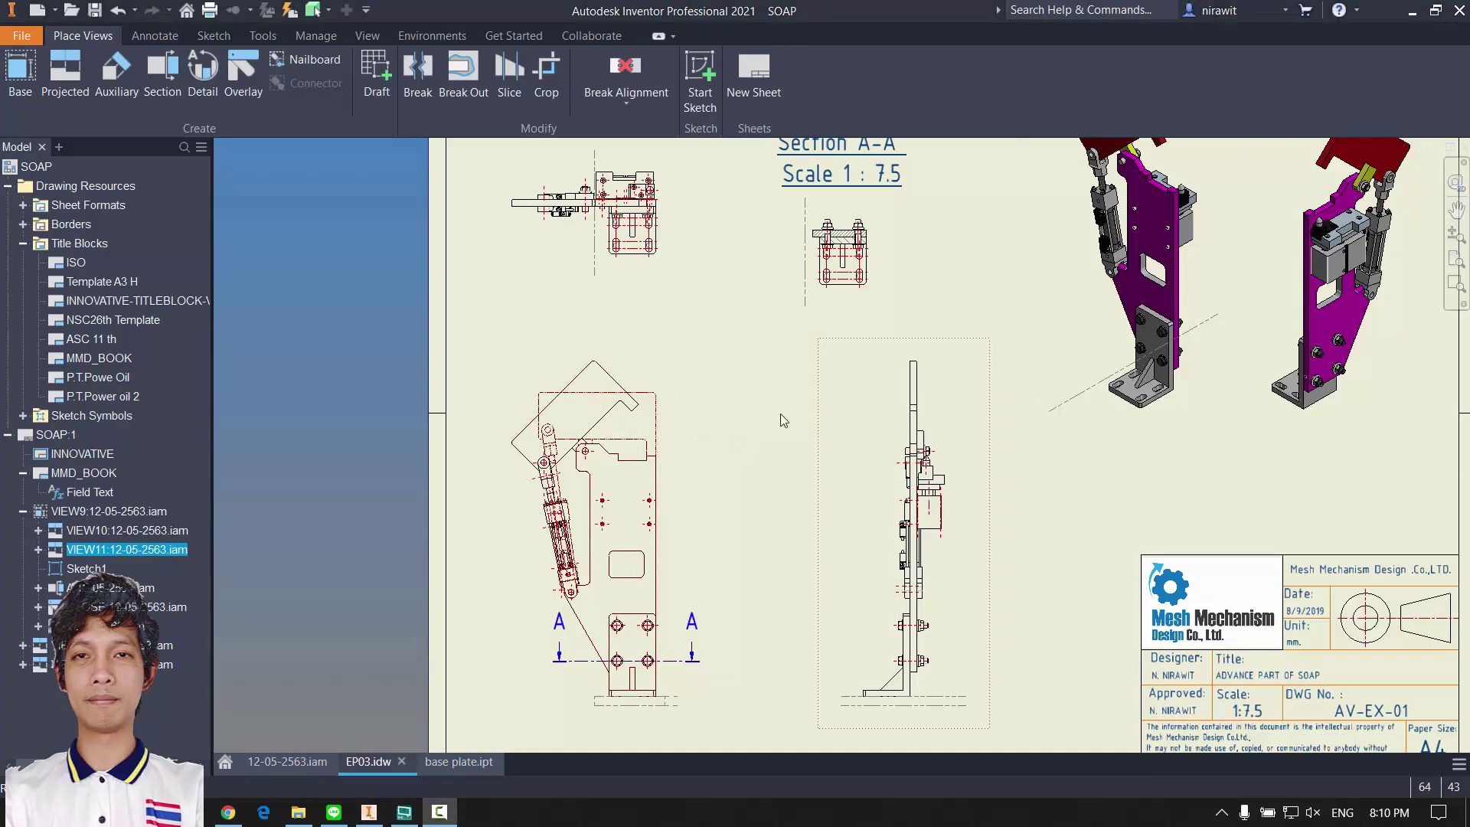
middle_drag(779, 415, 797, 433)
Step: Nudge the Section A-A view slightly up and to the right above the side view
middle_drag(740, 283, 728, 357)
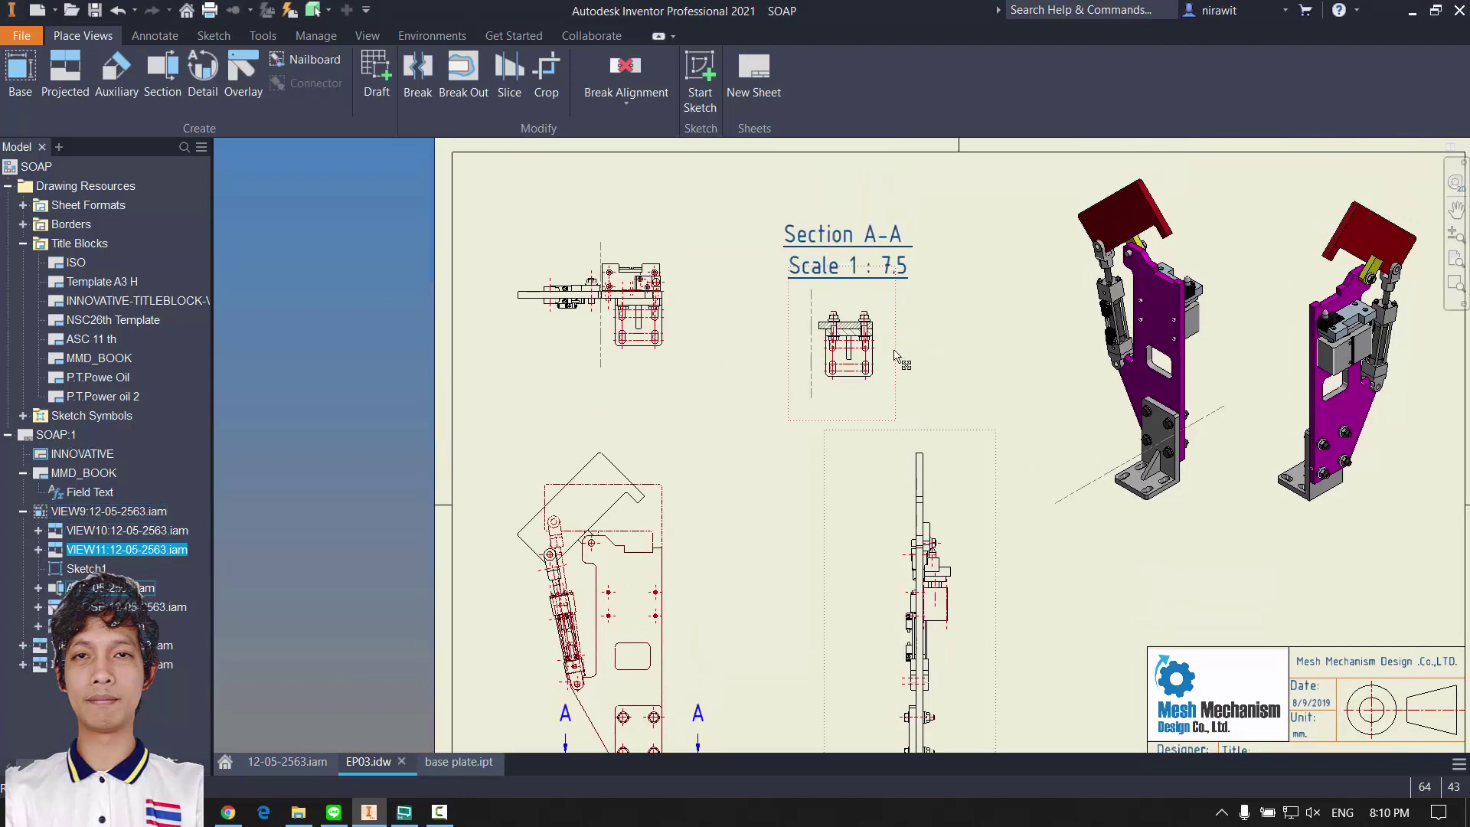
drag(895, 355, 915, 339)
scroll(949, 220, up, 5)
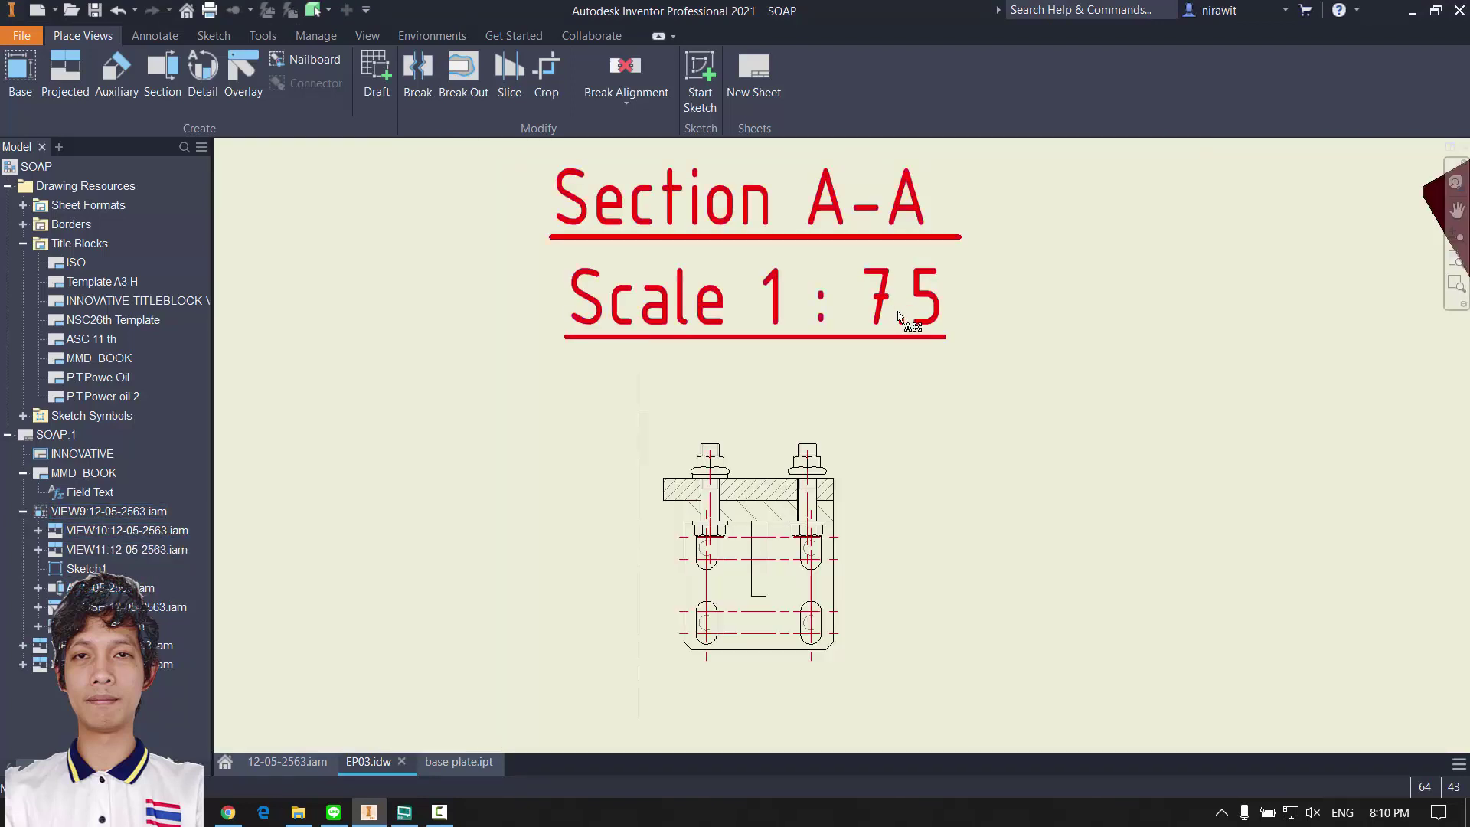
scroll(1046, 350, down, 5)
mouse_move(1053, 375)
middle_down()
mouse_move(1086, 401)
mouse_move(1093, 377)
middle_up()
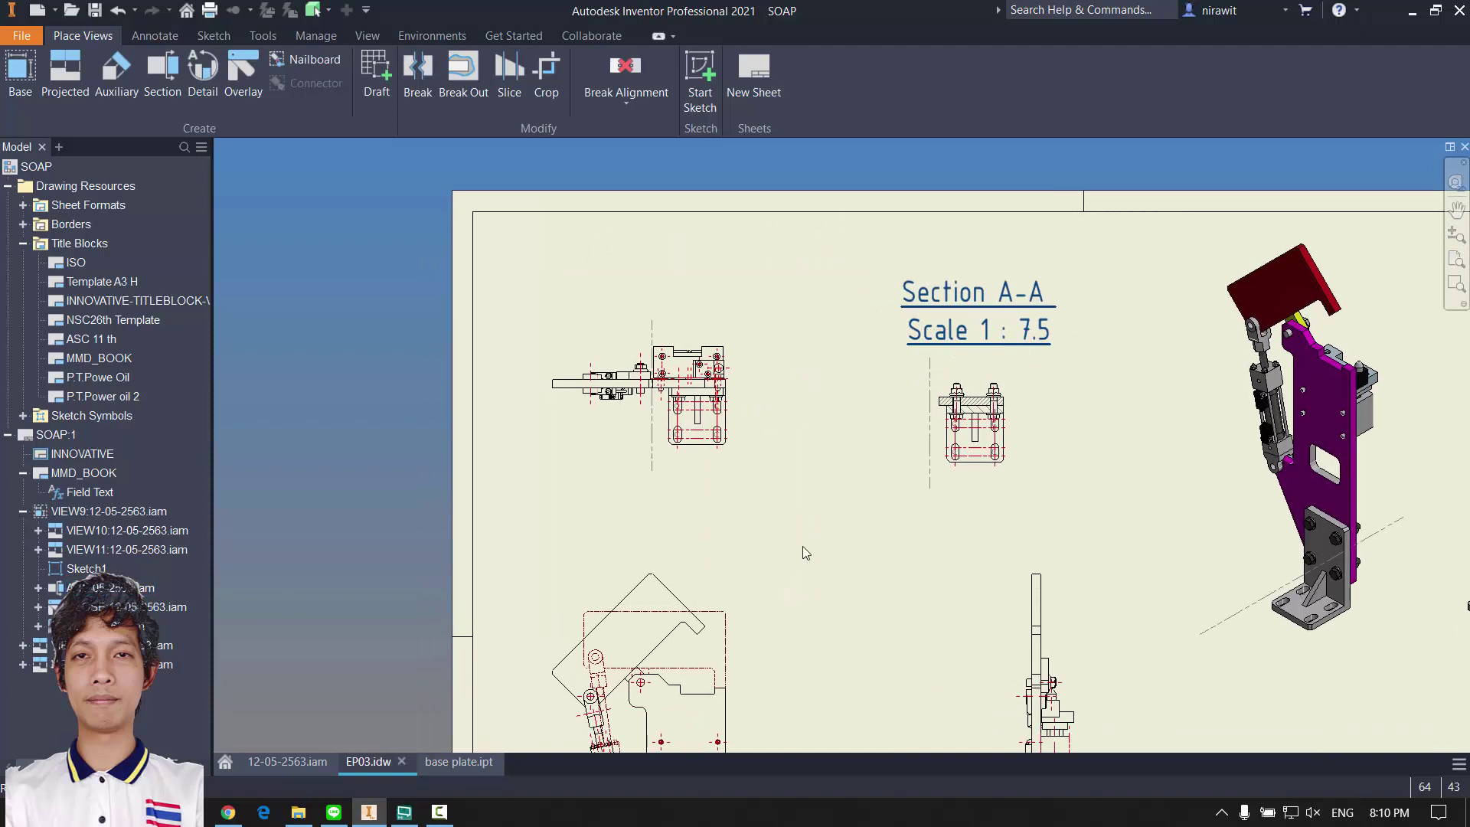
Step: Check the front and side views up close and the arrangement of all views on the sheet
scroll(810, 558, up, 3)
mouse_move(811, 559)
middle_down()
mouse_move(836, 458)
mouse_move(784, 455)
mouse_move(763, 414)
middle_up()
scroll(797, 461, down, 3)
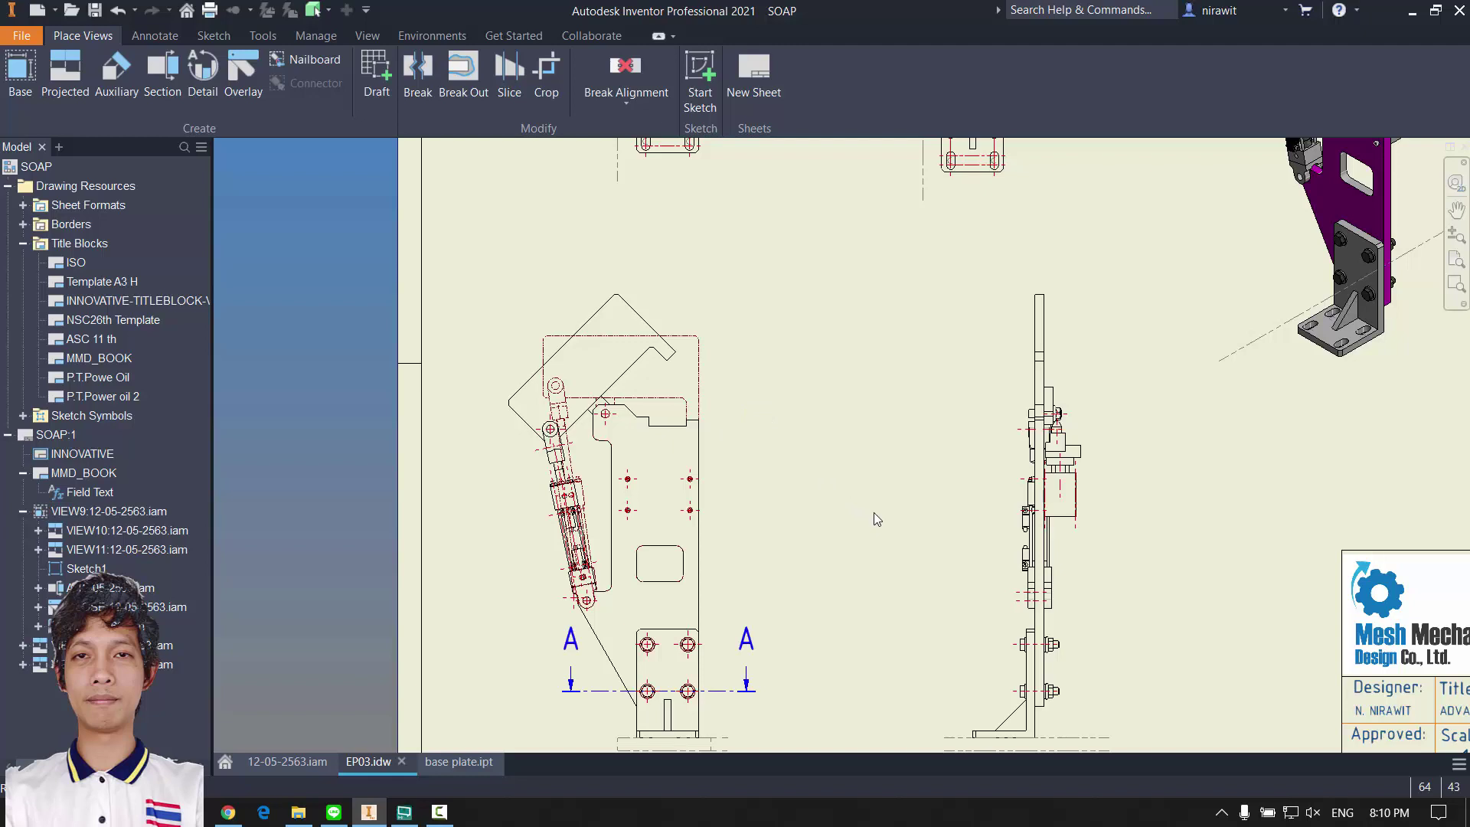
middle_drag(890, 534, 979, 531)
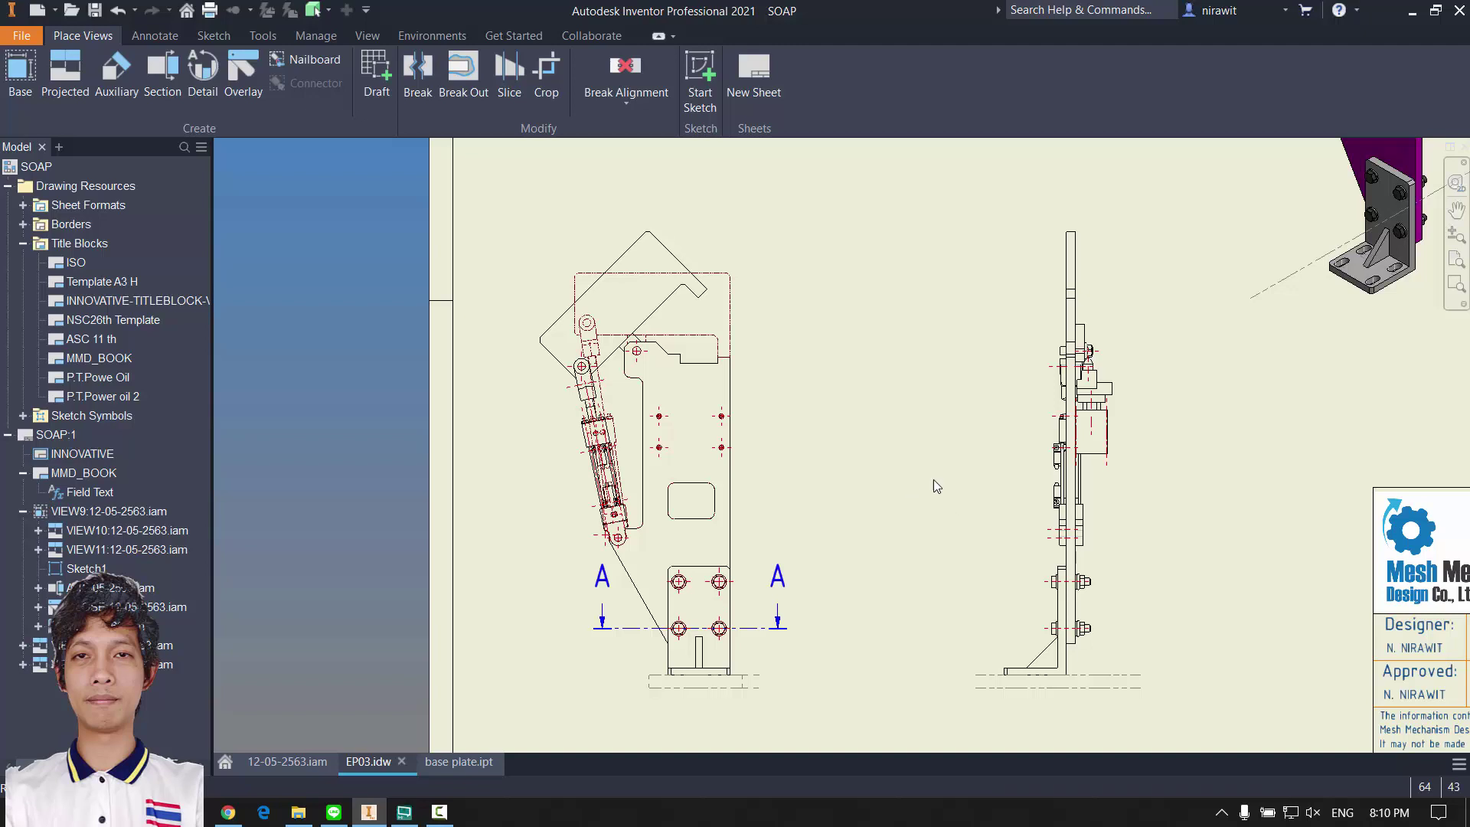
scroll(729, 618, down, 2)
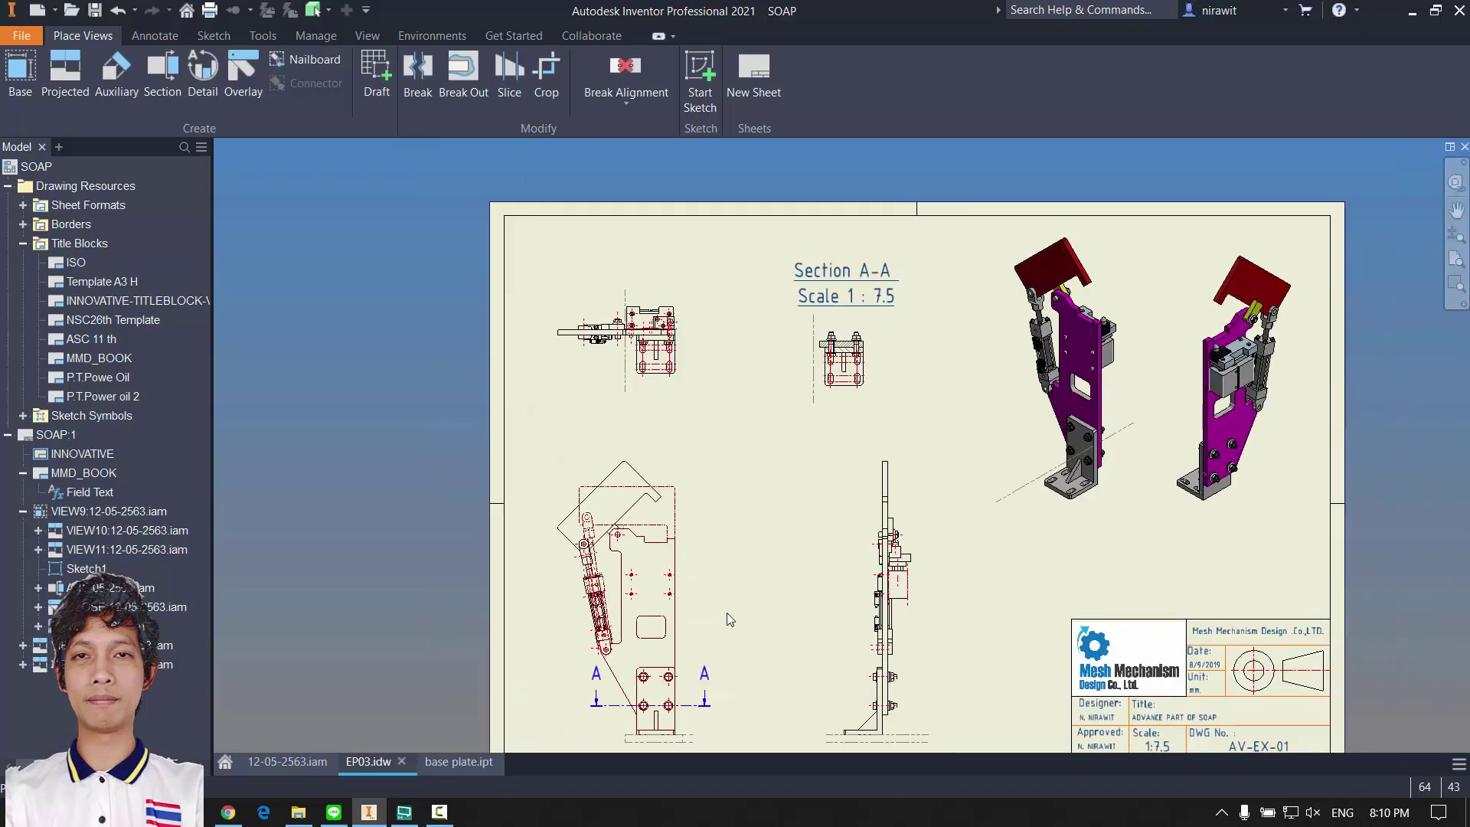
middle_drag(727, 614, 722, 623)
mouse_move(487, 464)
middle_down()
mouse_move(530, 279)
mouse_move(497, 200)
middle_up()
Step: Dimension the front view's overall height from the base's bottom edge to the open arm's top corner, placed left of the view
click(141, 39)
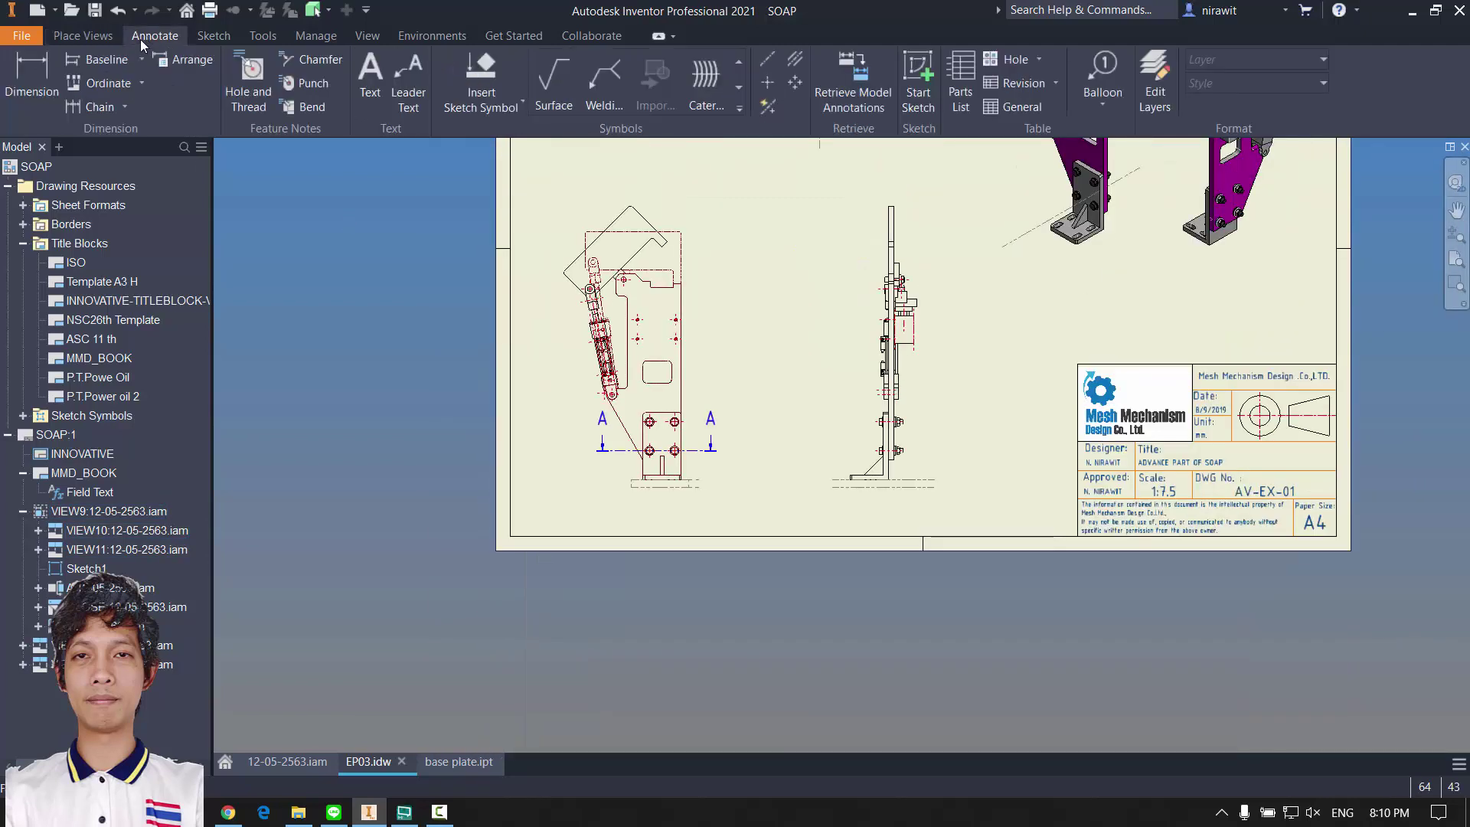
click(31, 80)
scroll(518, 316, up, 2)
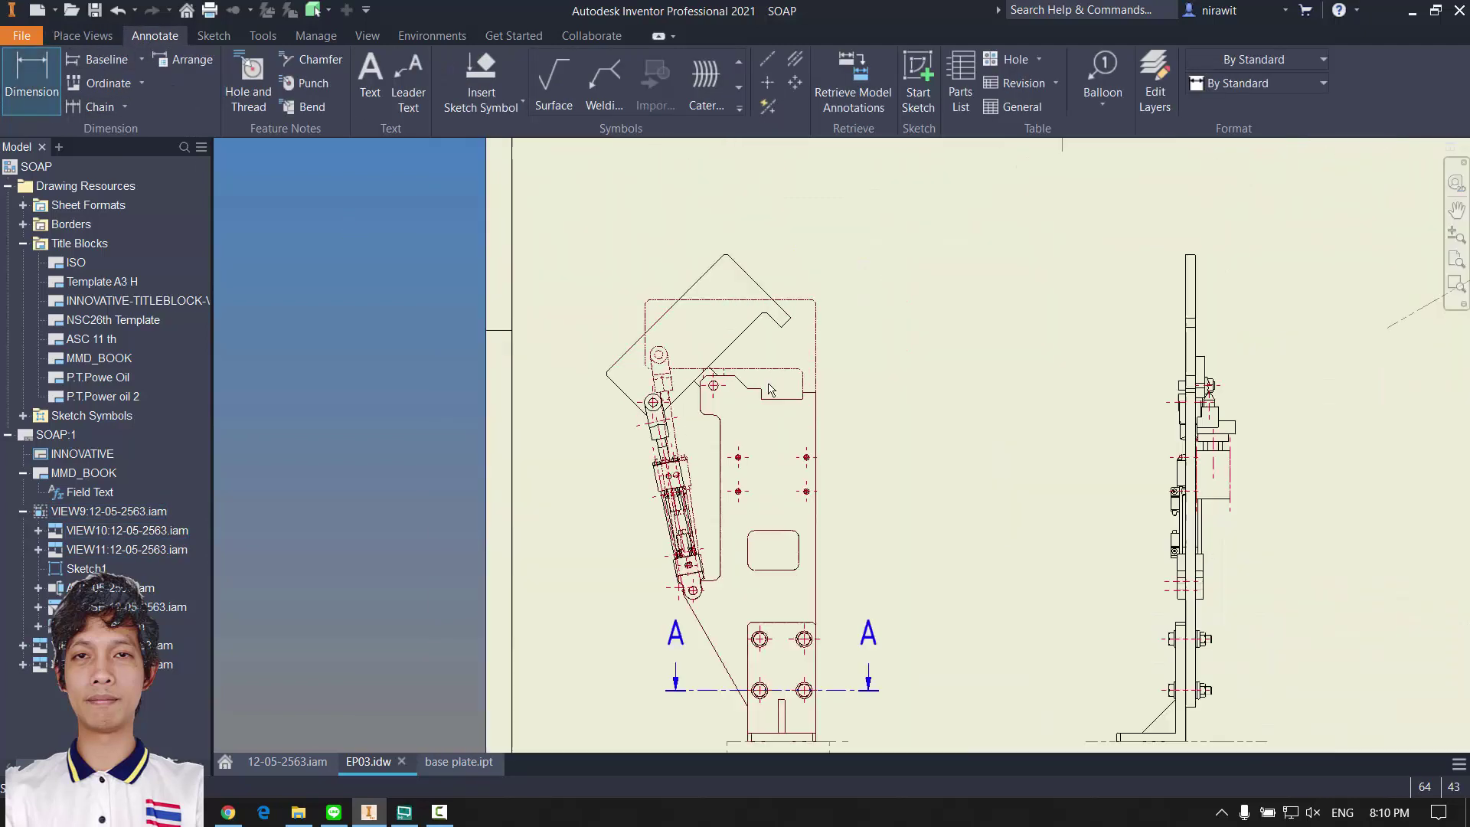
scroll(767, 389, up, 2)
middle_drag(840, 647, 789, 276)
click(812, 680)
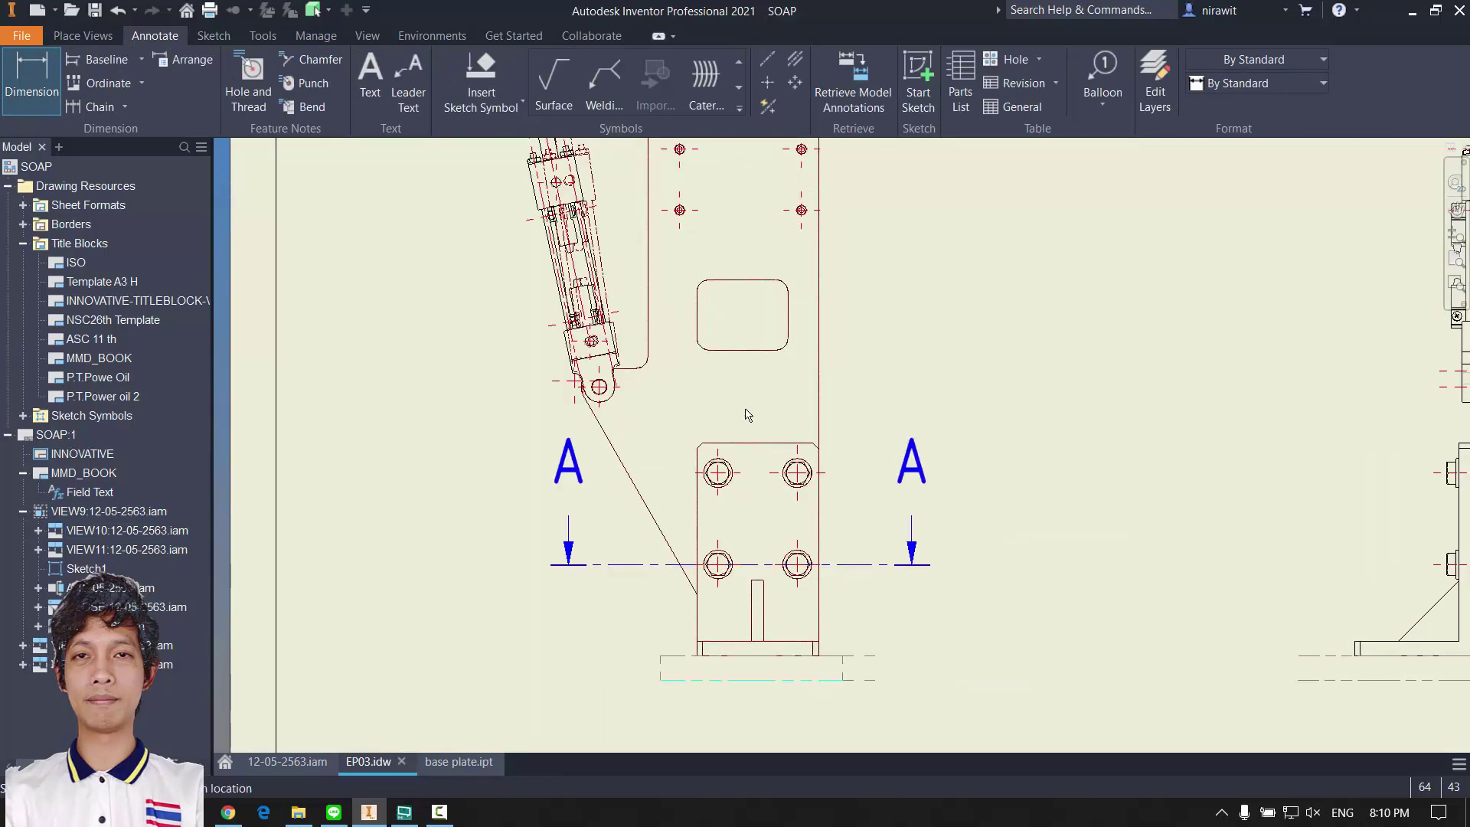
scroll(747, 414, down, 5)
scroll(746, 391, up, 8)
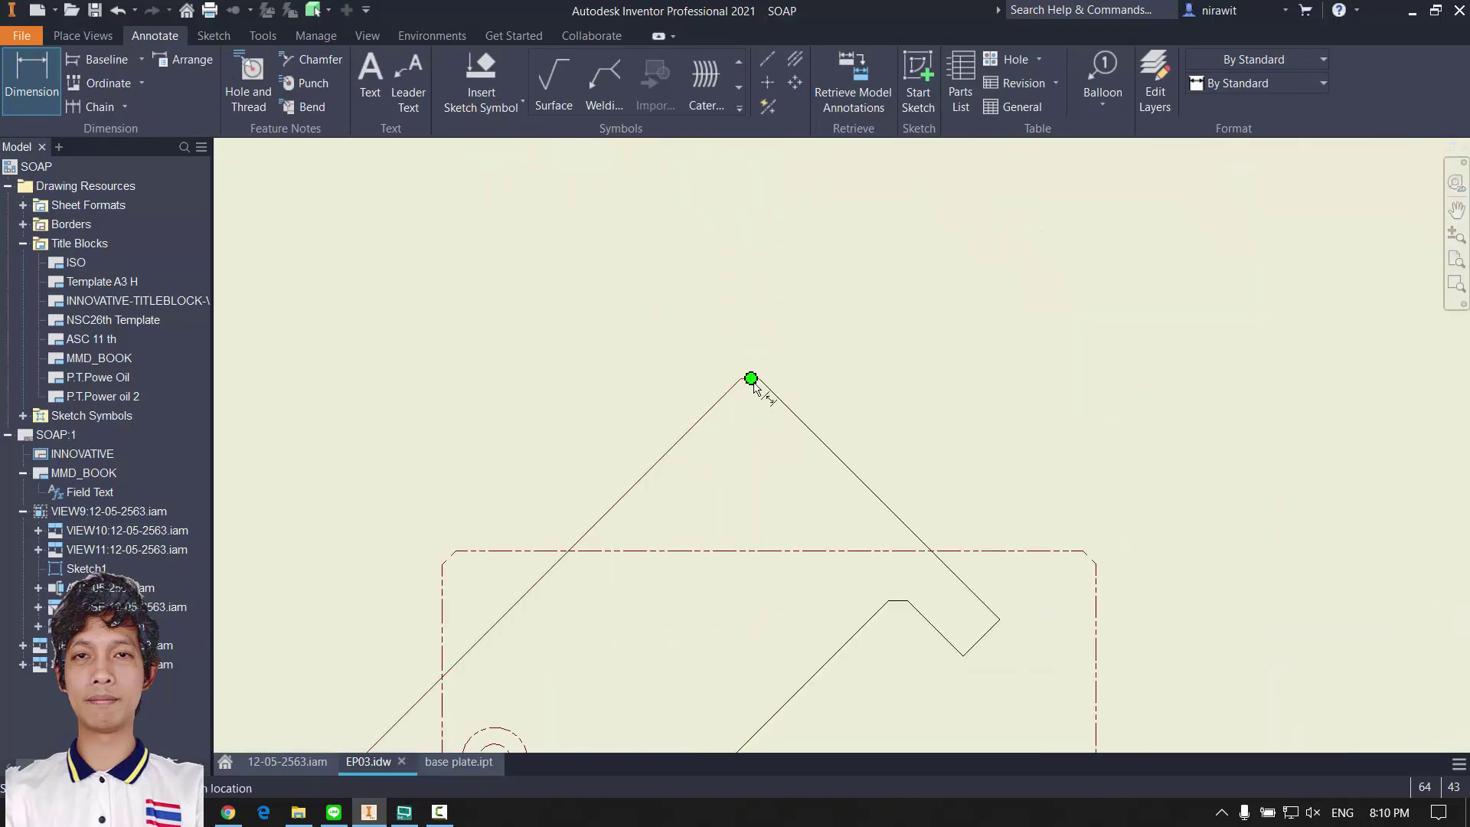
click(751, 378)
scroll(1020, 466, down, 6)
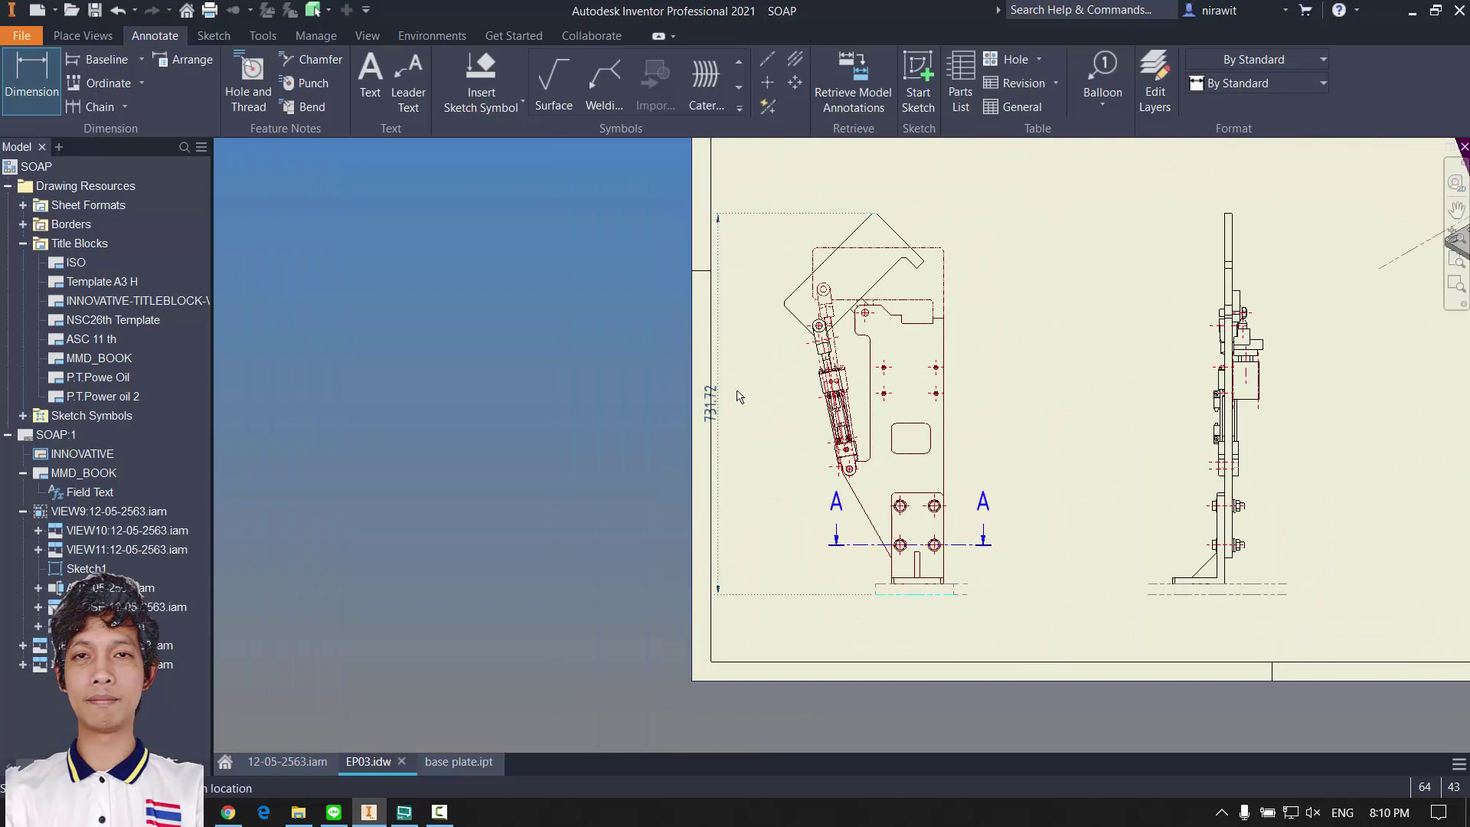
Step: Dimension the front view's overall width from the open arm's leftmost corner to the upright plate's right edge, placed above the view
scroll(781, 299, up, 6)
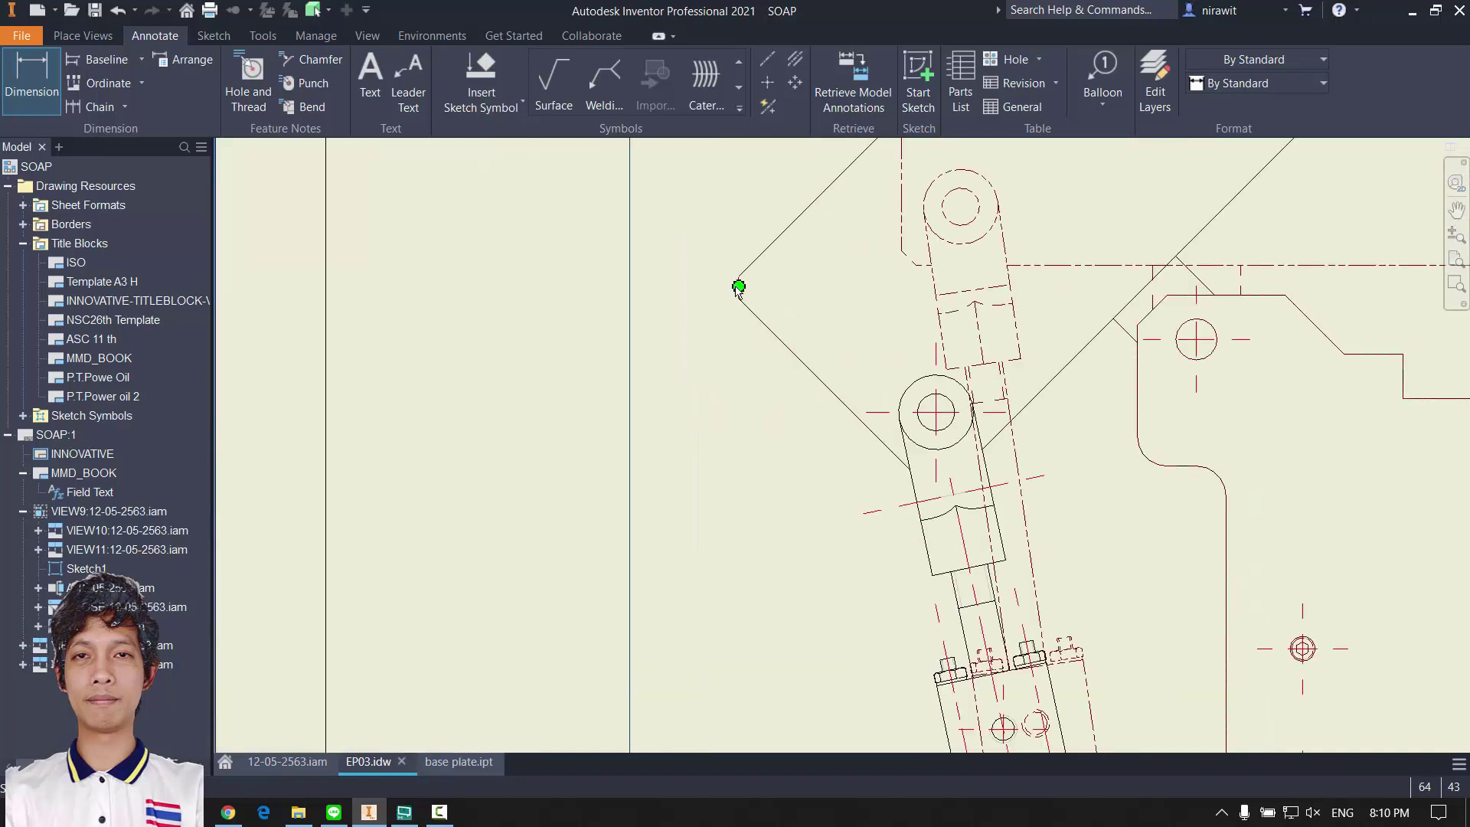
scroll(739, 287, up, 2)
scroll(1031, 486, down, 6)
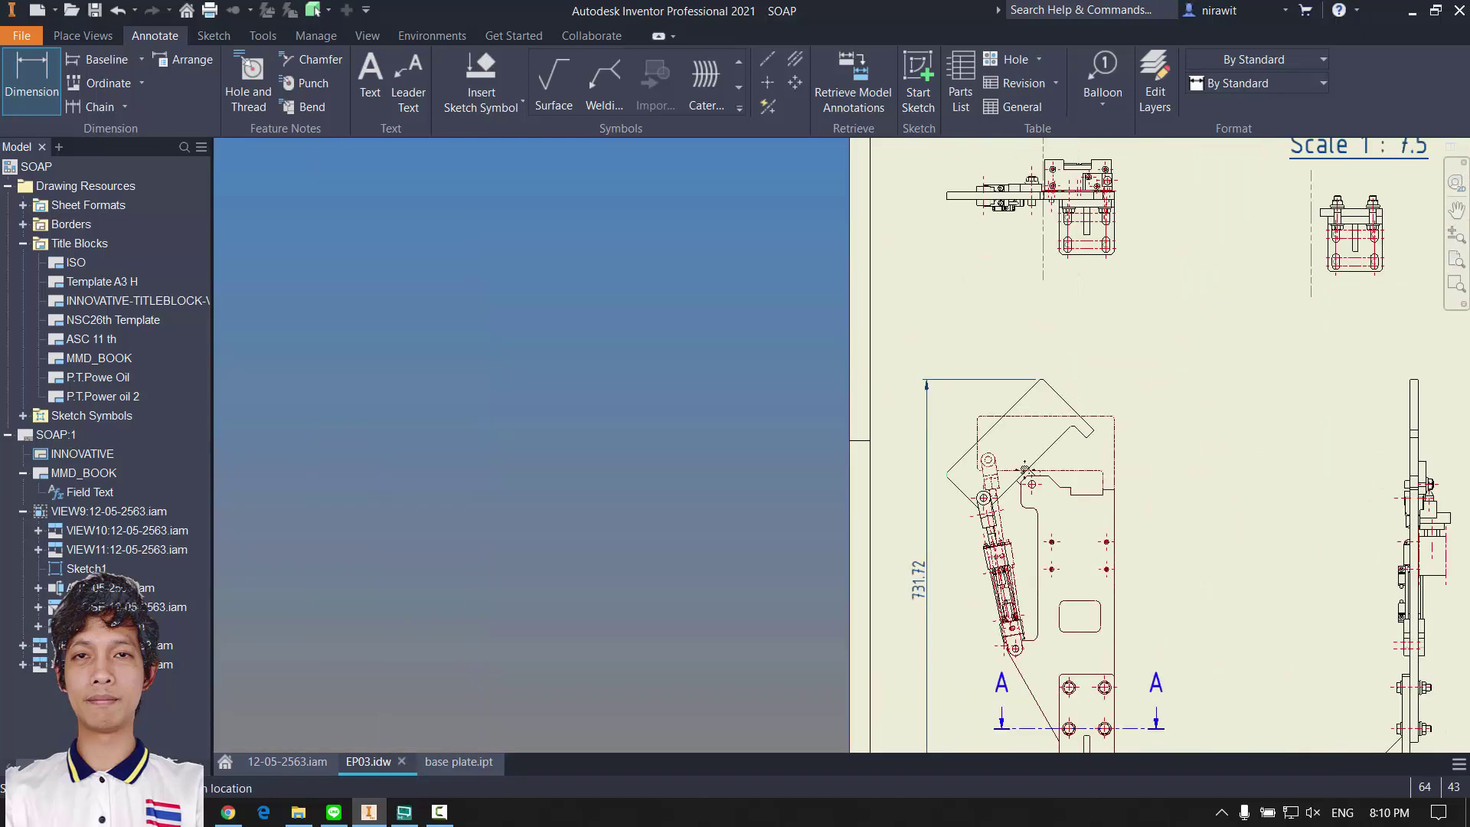
middle_drag(1102, 651, 836, 362)
scroll(863, 484, up, 3)
click(835, 444)
scroll(858, 295, down, 3)
middle_drag(858, 275, 820, 705)
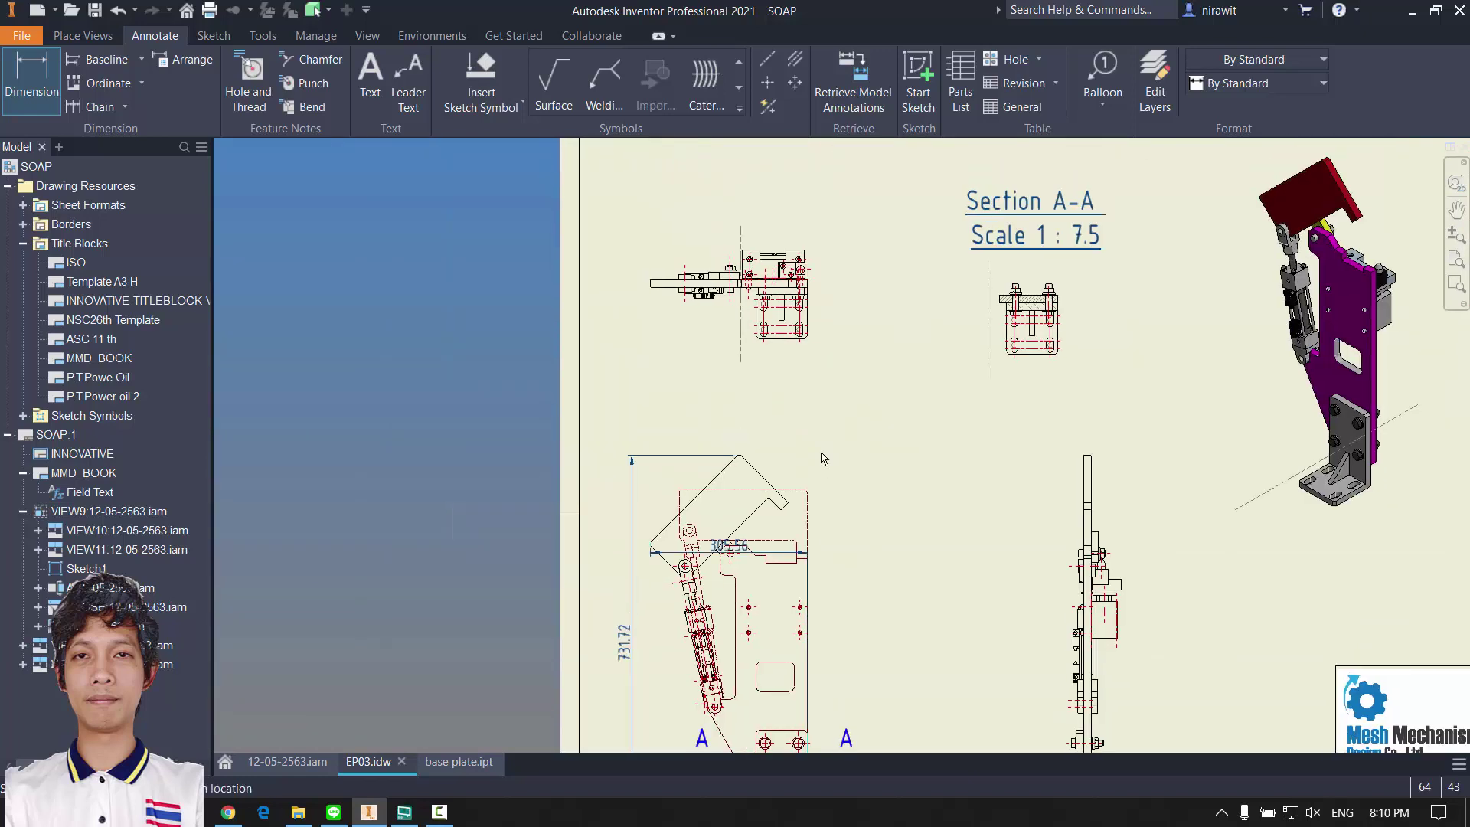
scroll(823, 458, up, 3)
click(877, 424)
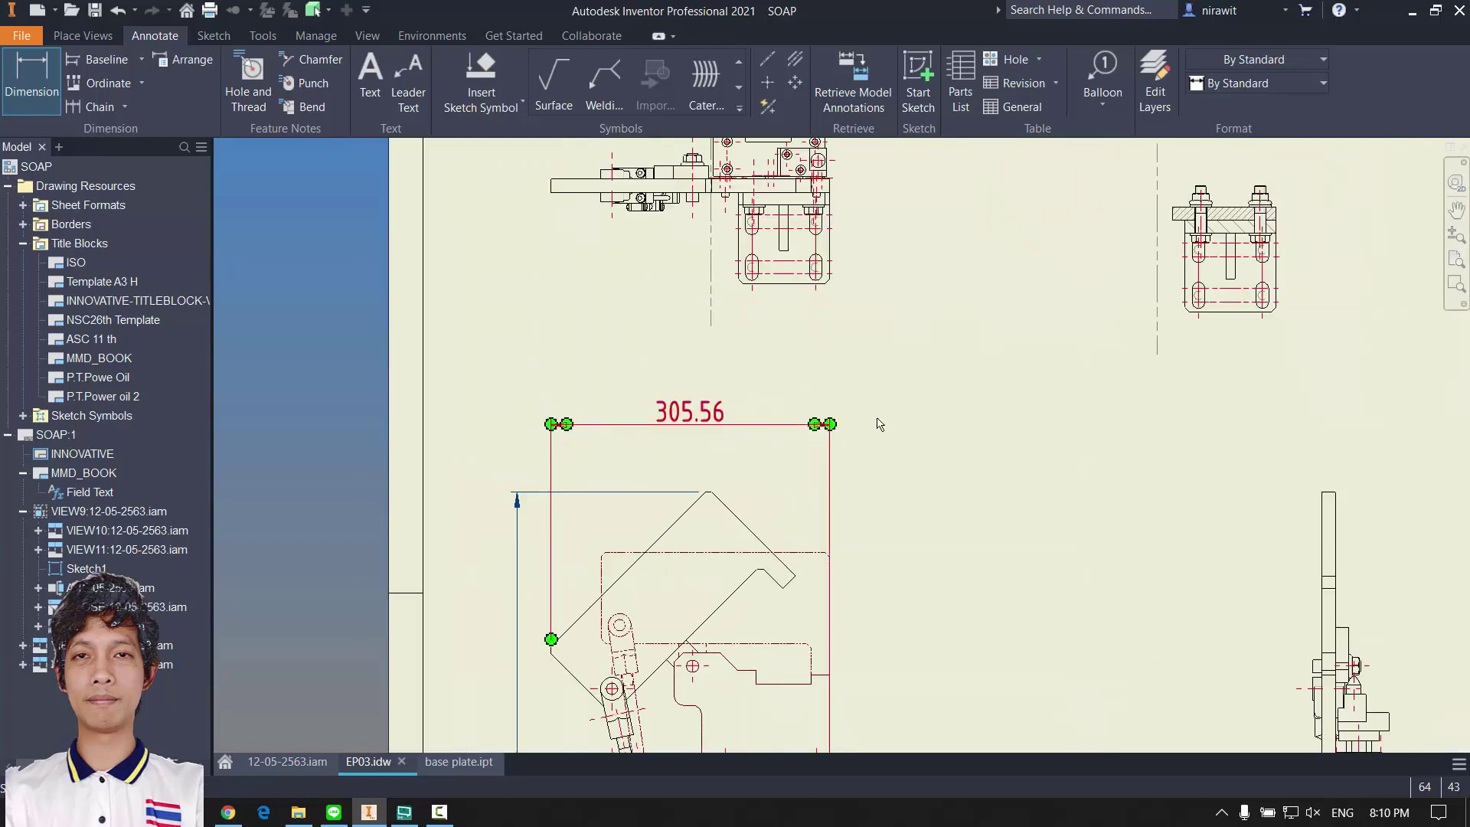
right_click(931, 422)
click(1002, 425)
middle_drag(958, 414, 788, 276)
scroll(788, 276, down, 3)
middle_drag(804, 397, 964, 409)
key(Escape)
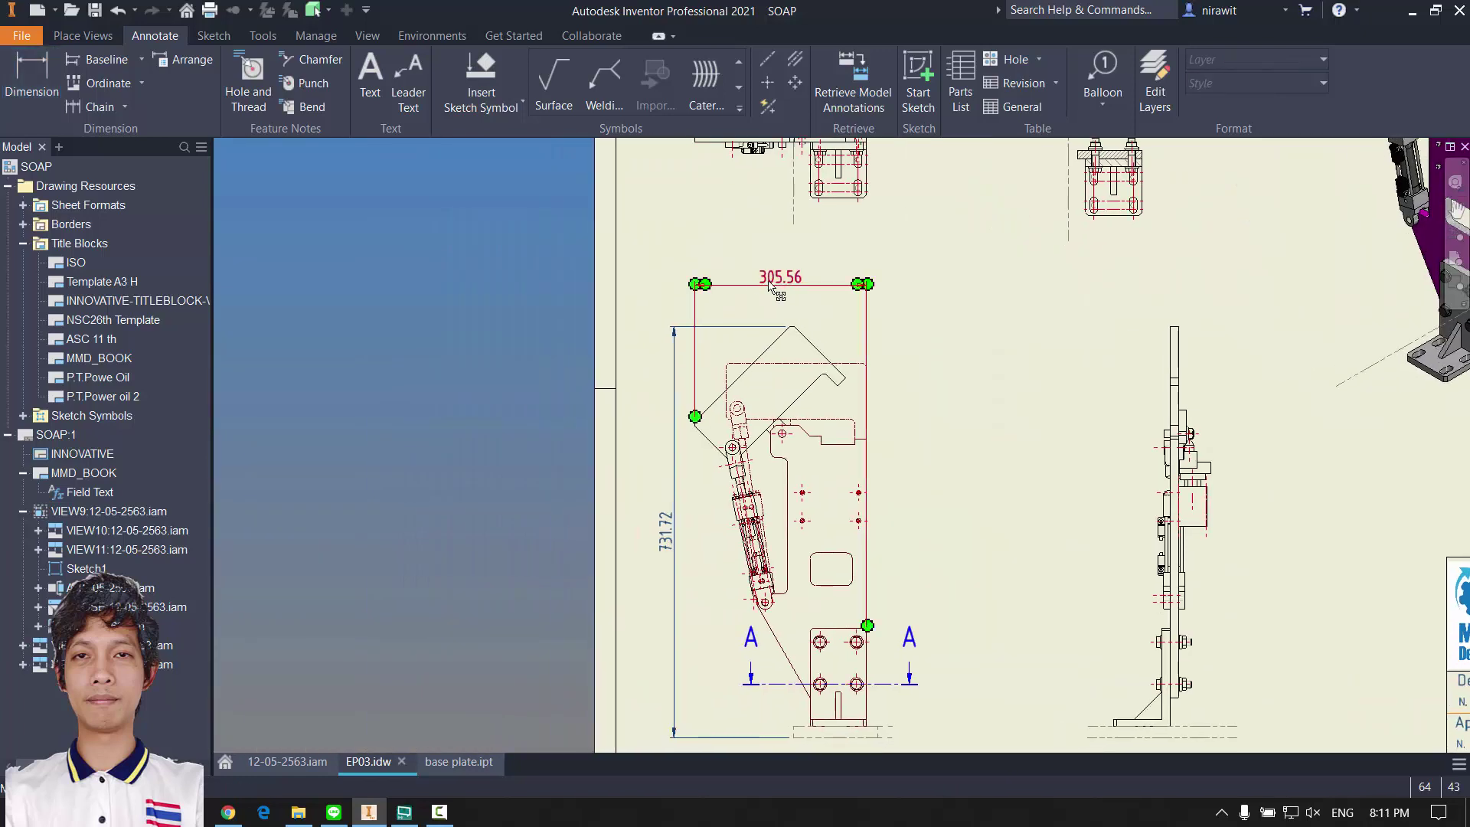
Step: Set the precision of the front view's overall width and height dimensions to 0 decimal places
scroll(770, 287, up, 2)
right_click(790, 278)
mouse_move(827, 364)
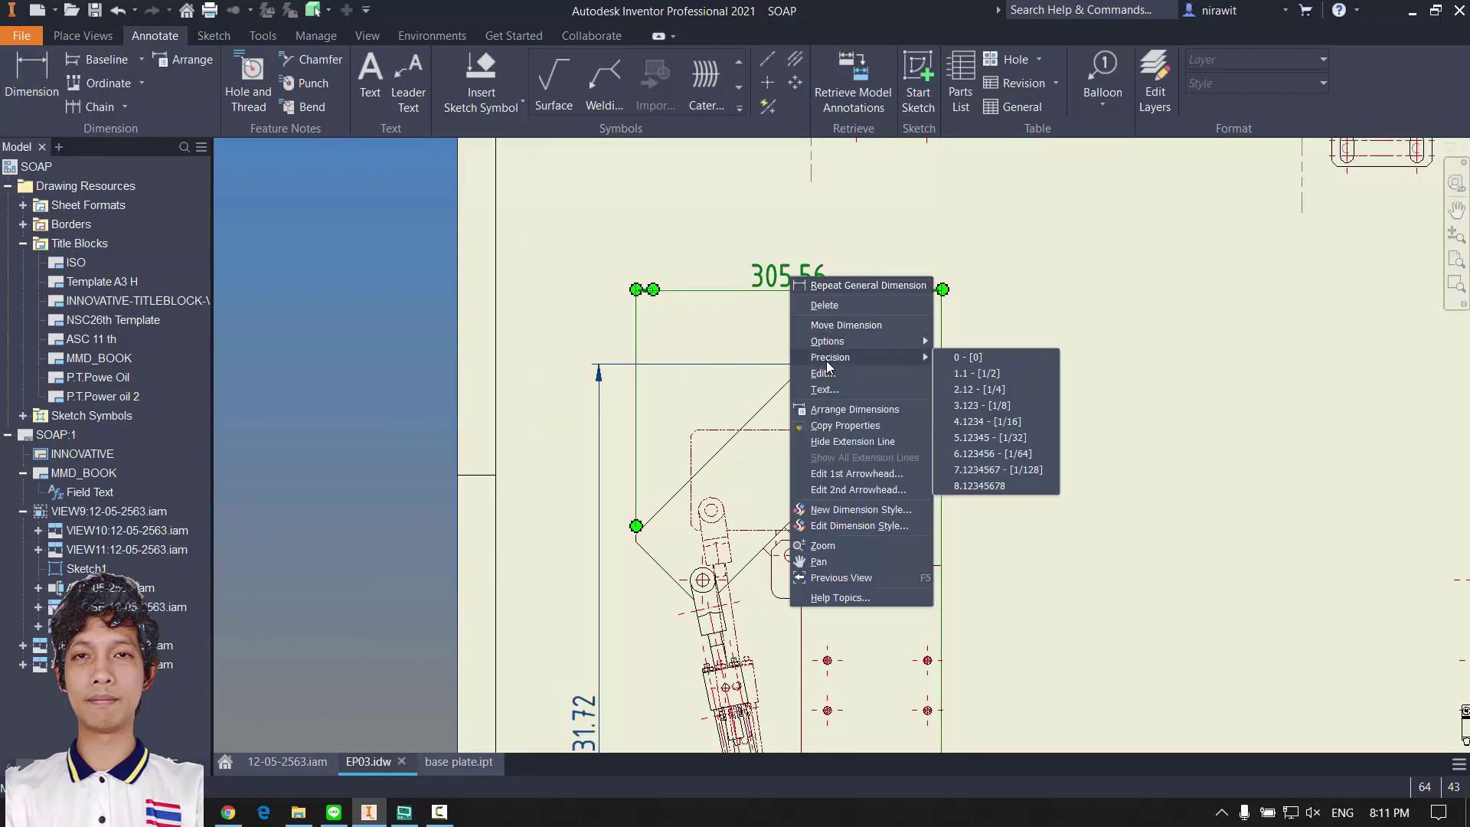
click(988, 357)
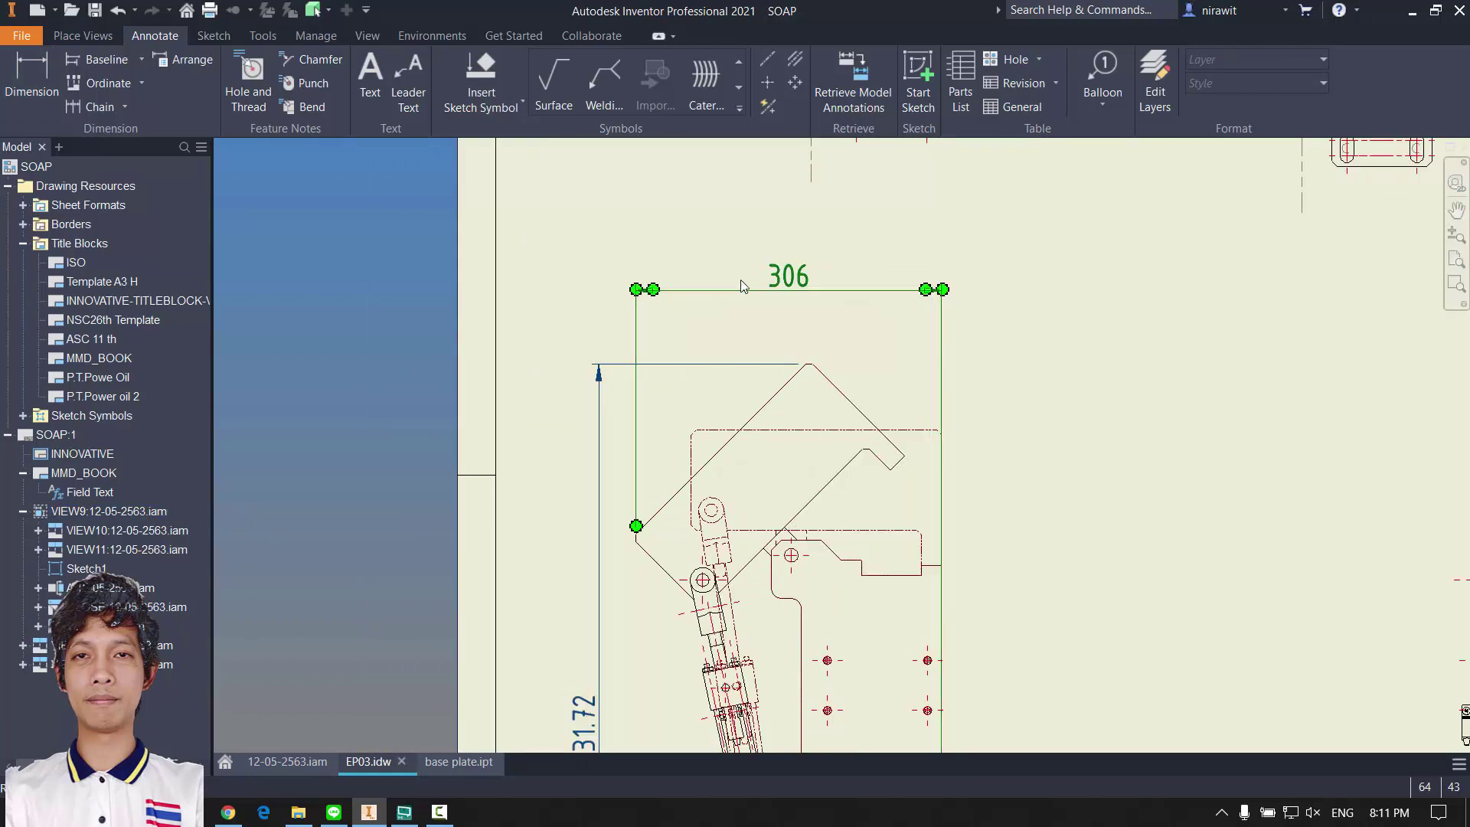
scroll(790, 318, up, 4)
scroll(857, 394, down, 5)
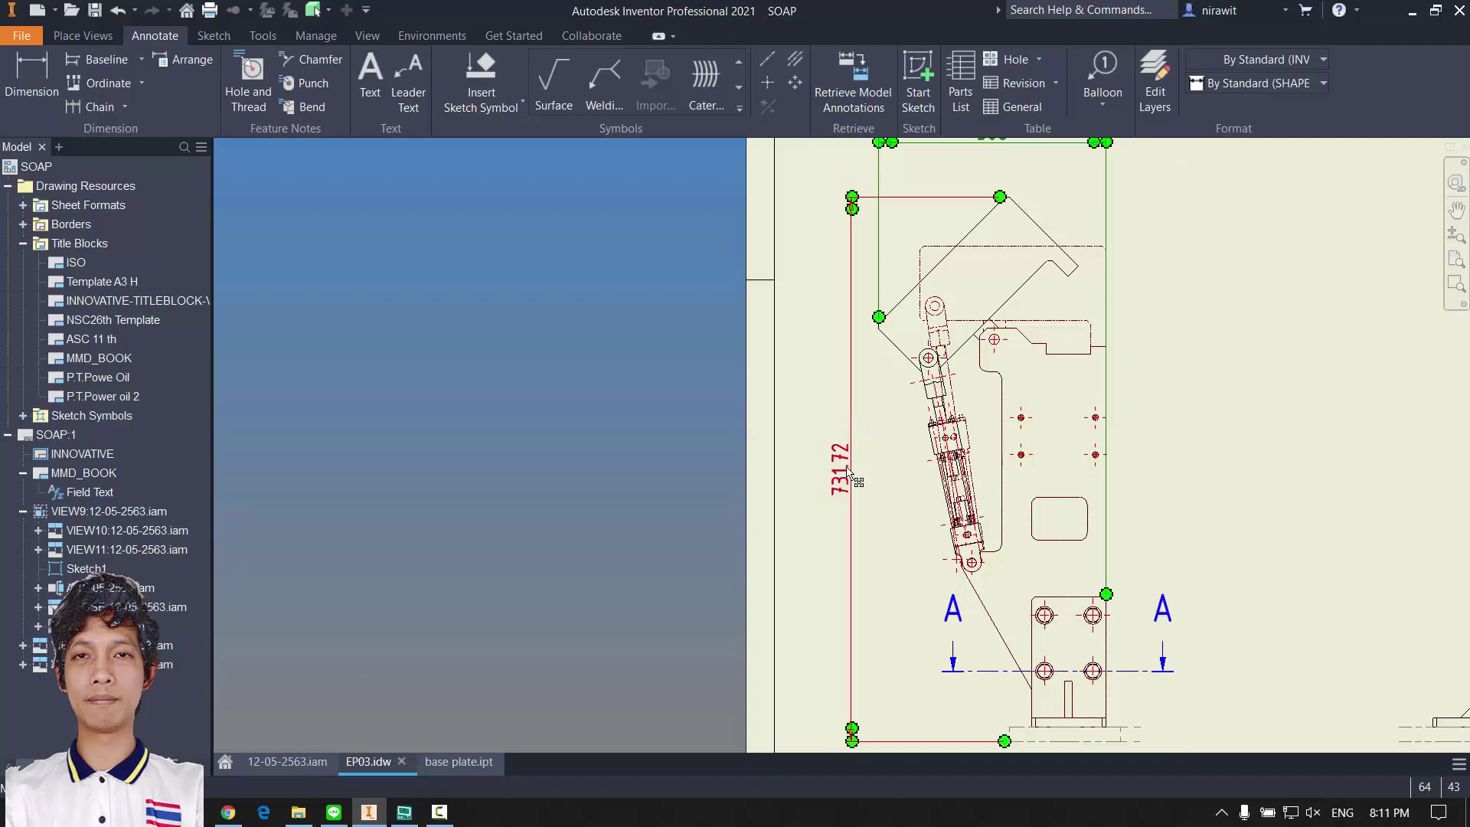
right_click(845, 442)
mouse_move(904, 545)
click(1010, 541)
click(700, 435)
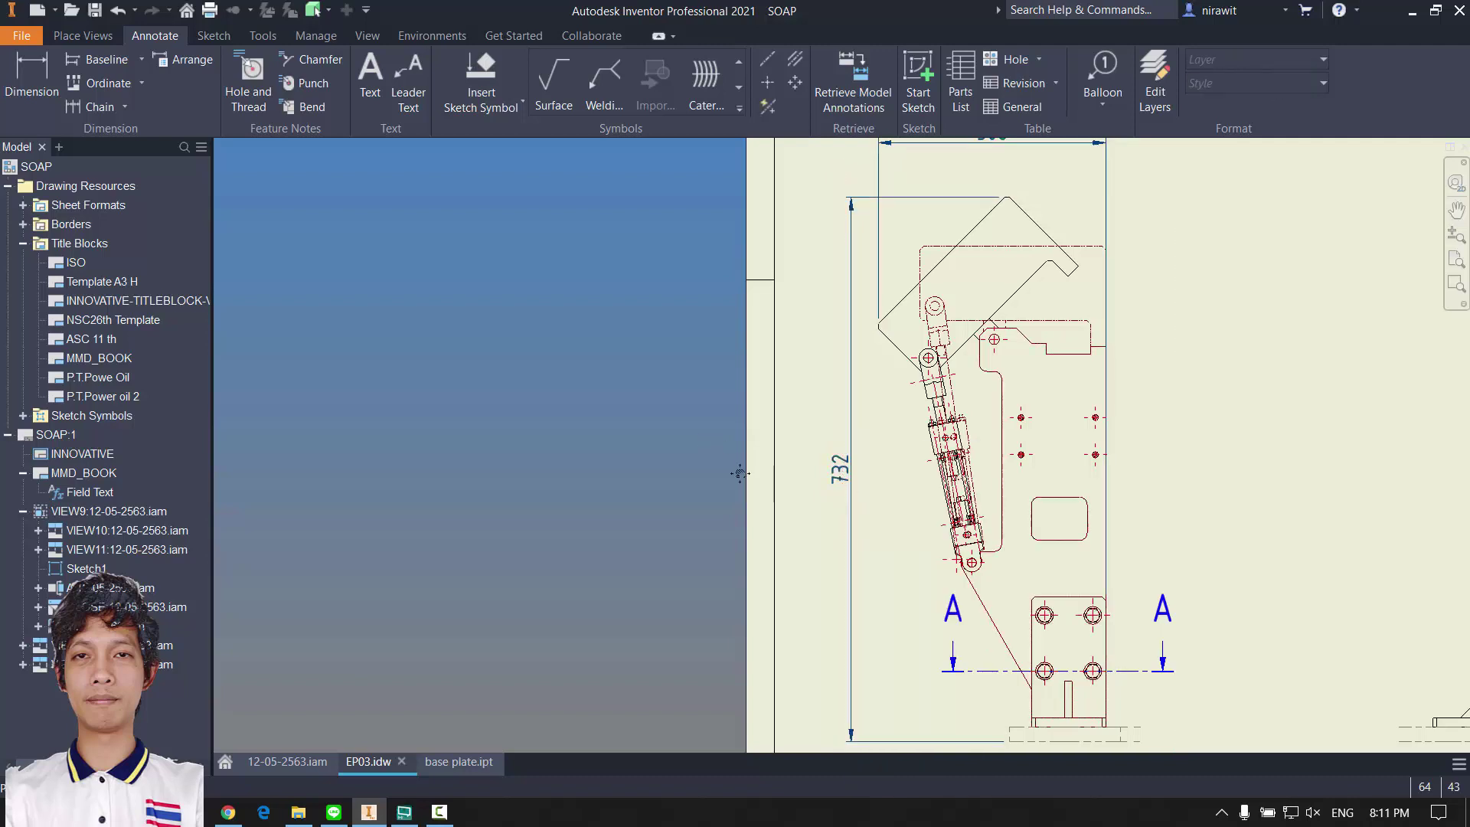
Step: Check the height dimension's text and its spacing from the cylinder and plate in the front view
scroll(905, 484, up, 7)
middle_drag(905, 485, 502, 482)
scroll(502, 482, down, 5)
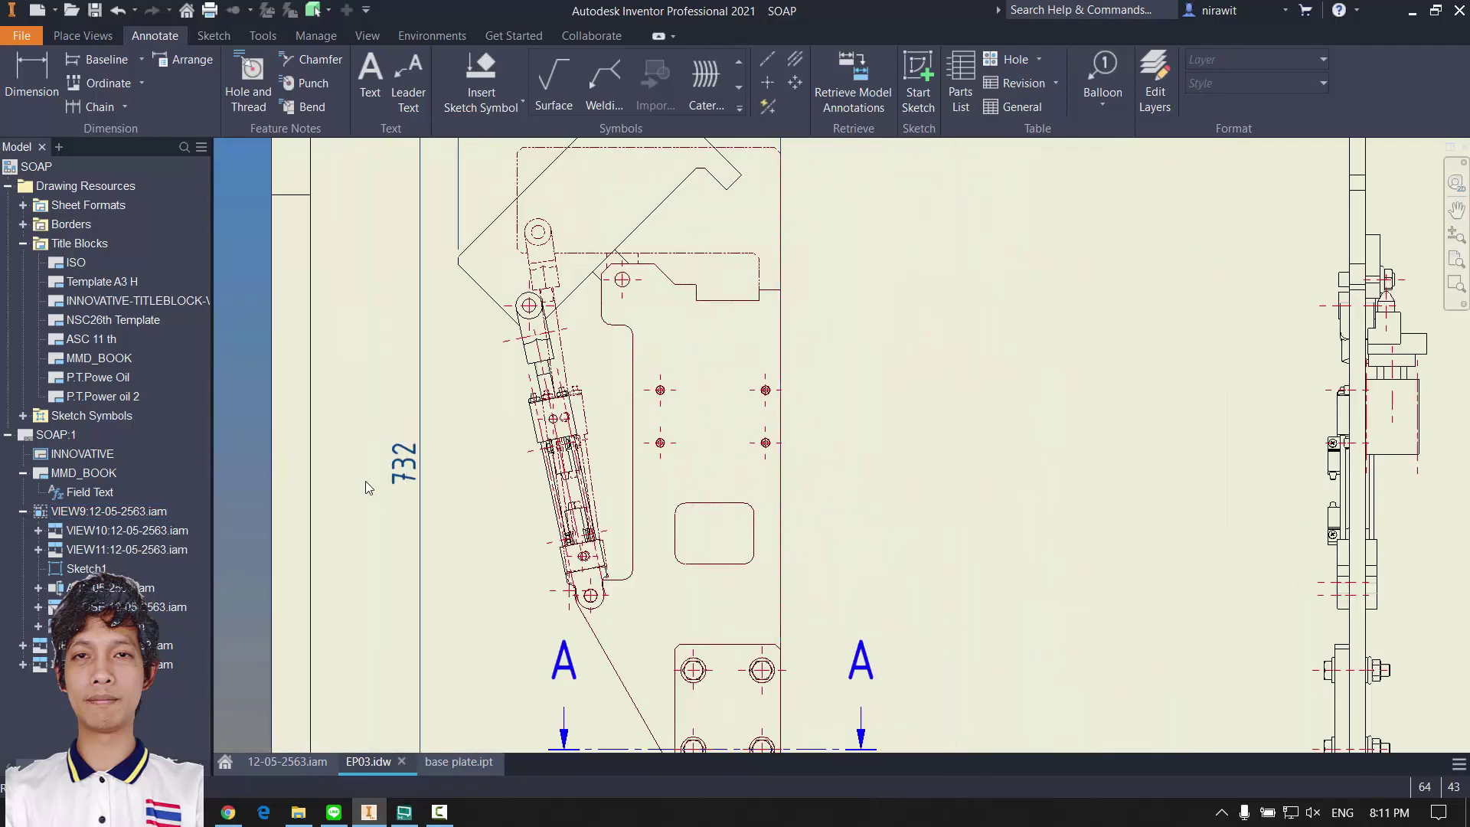
scroll(365, 481, up, 4)
middle_drag(610, 561, 741, 594)
scroll(662, 384, down, 4)
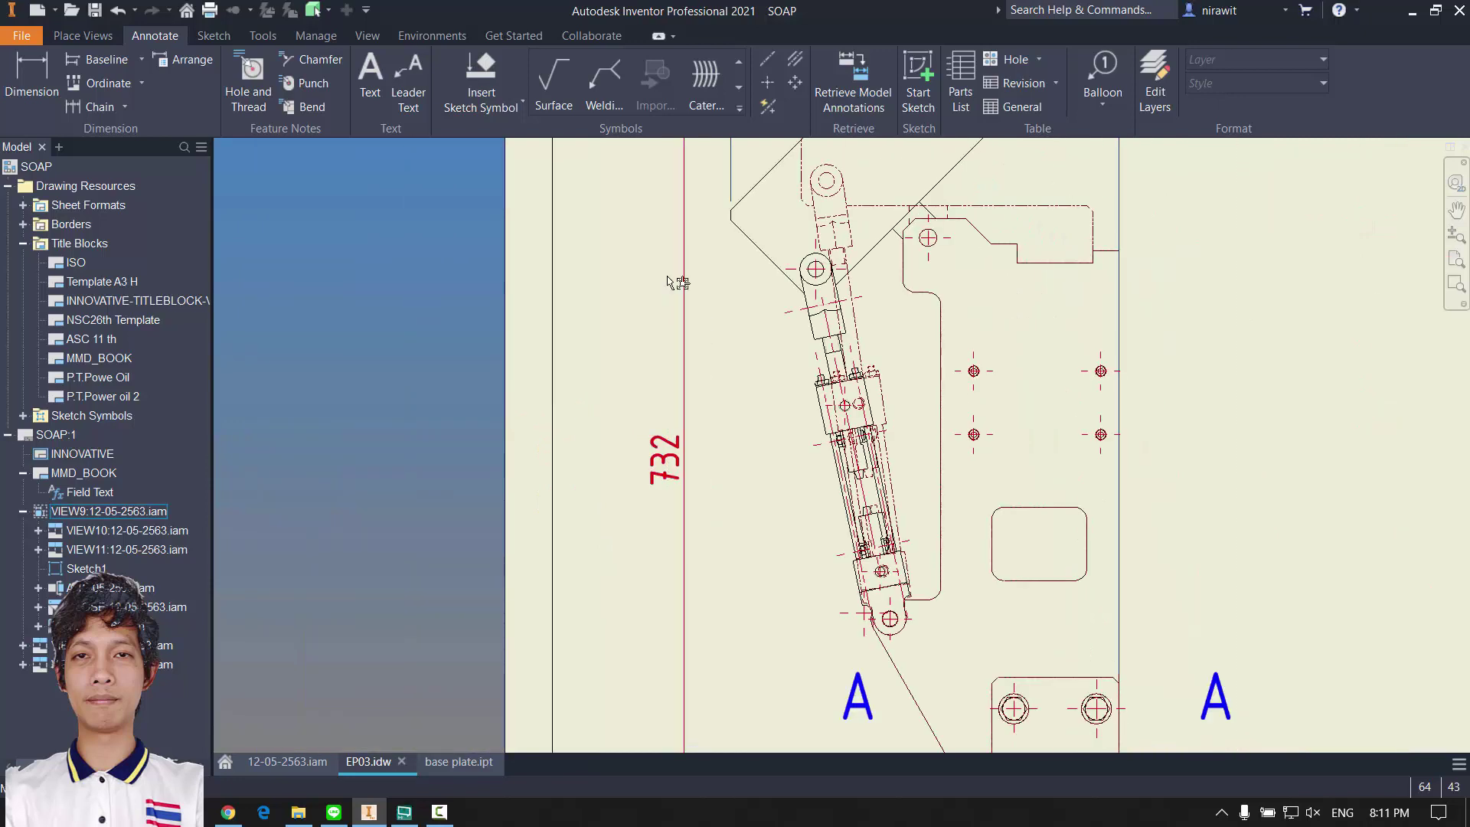
scroll(684, 393, down, 2)
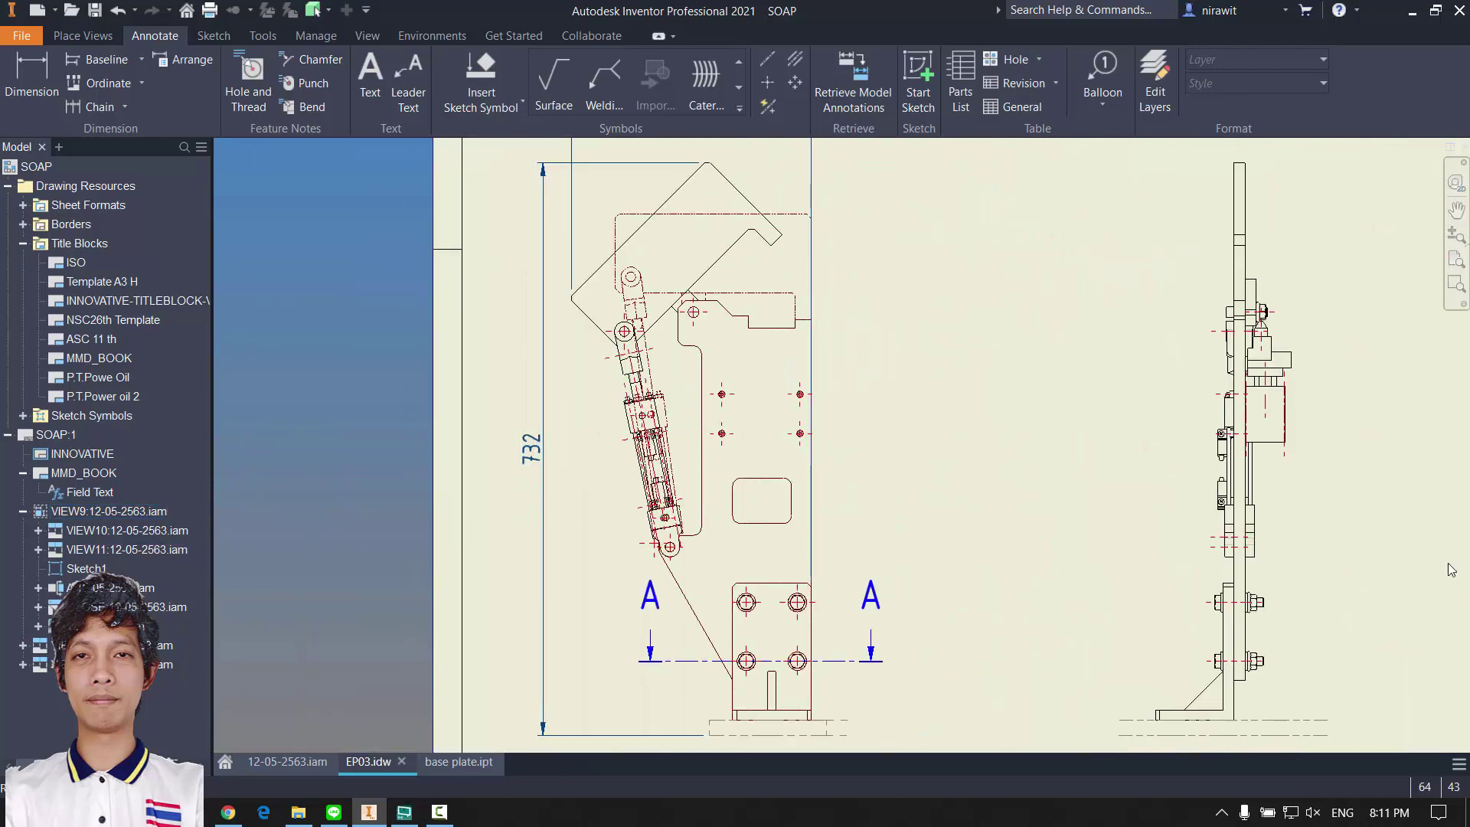
Step: Dimension the side view's overall width from the base plate's left edge to the protruding block's right edge, placed above the view
scroll(905, 471, down, 3)
mouse_move(894, 462)
middle_down()
mouse_move(885, 448)
mouse_move(758, 466)
mouse_move(801, 593)
middle_up()
scroll(802, 593, up, 4)
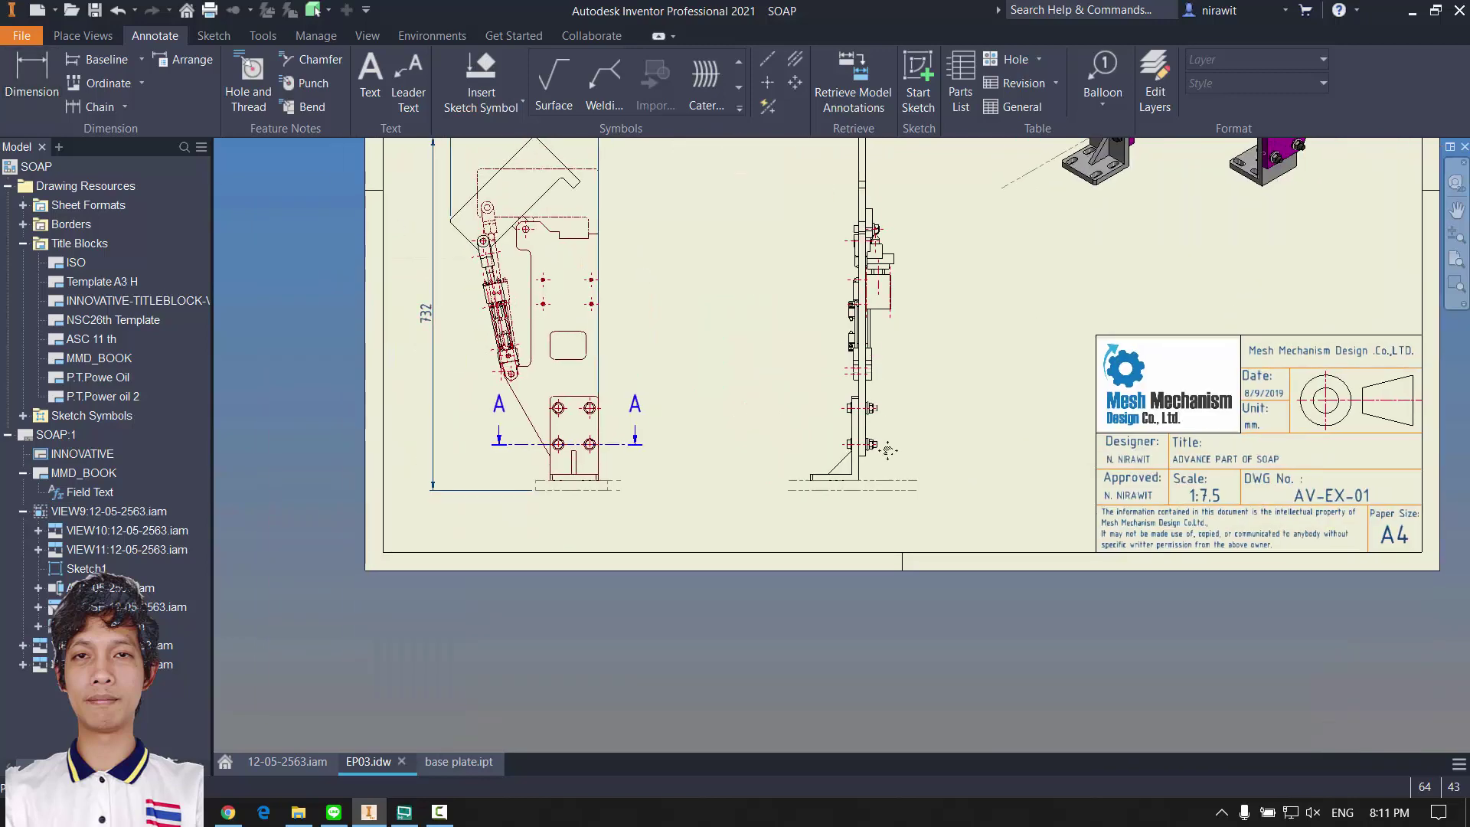
scroll(796, 658, up, 8)
key(d)
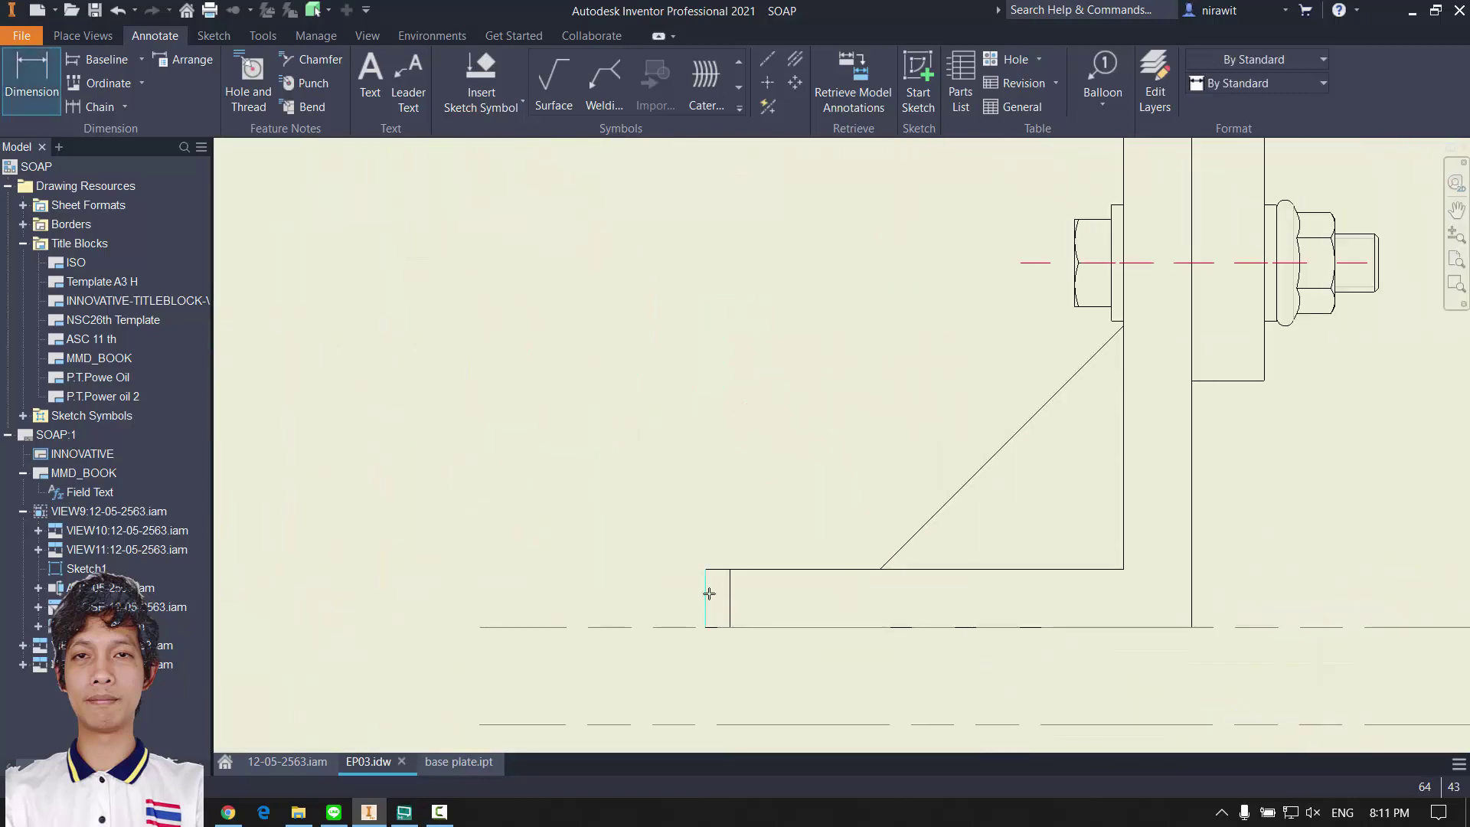
scroll(982, 799, down, 7)
scroll(1054, 298, up, 6)
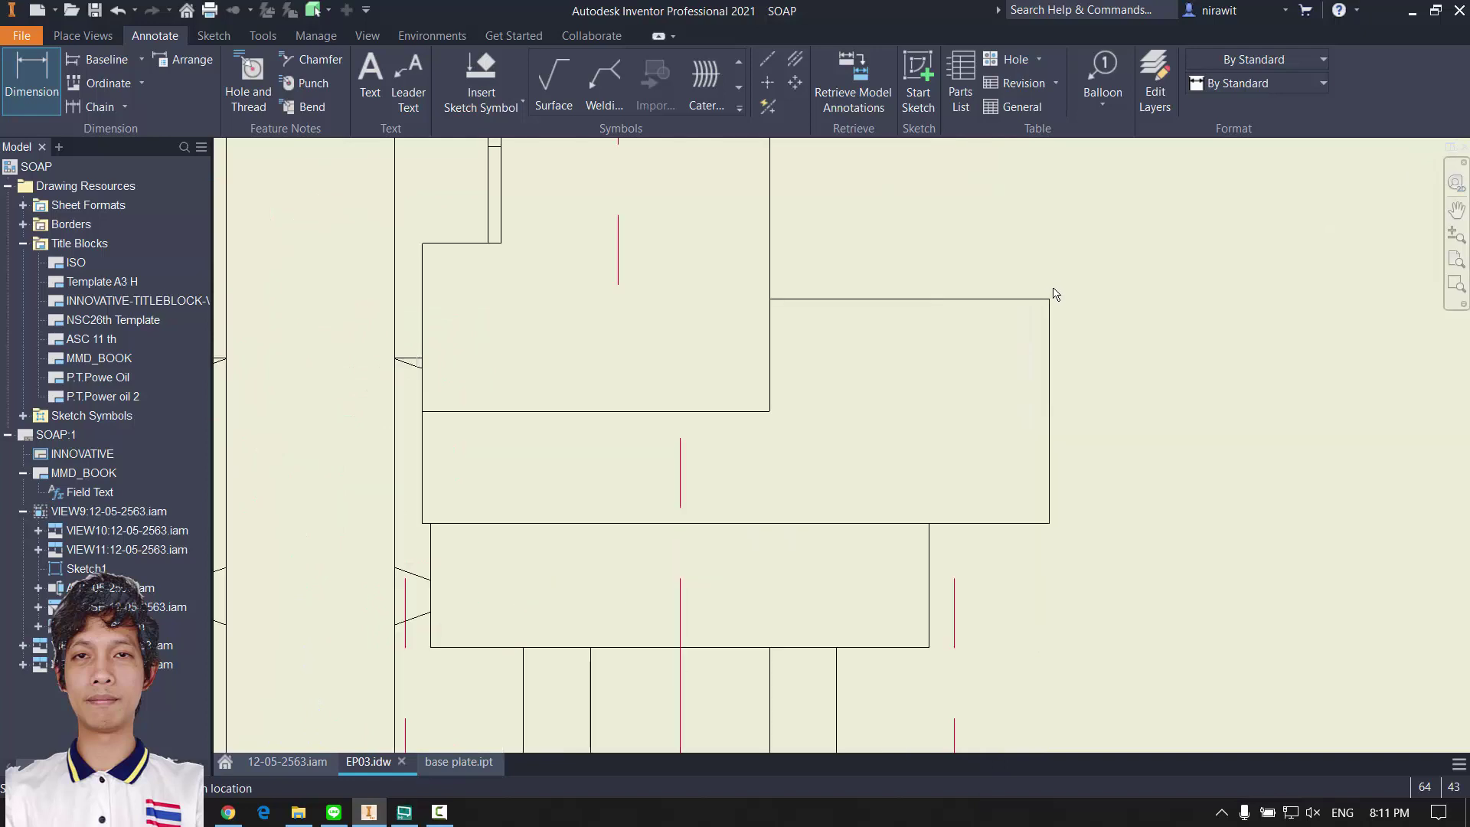
click(1049, 339)
scroll(1071, 498, down, 5)
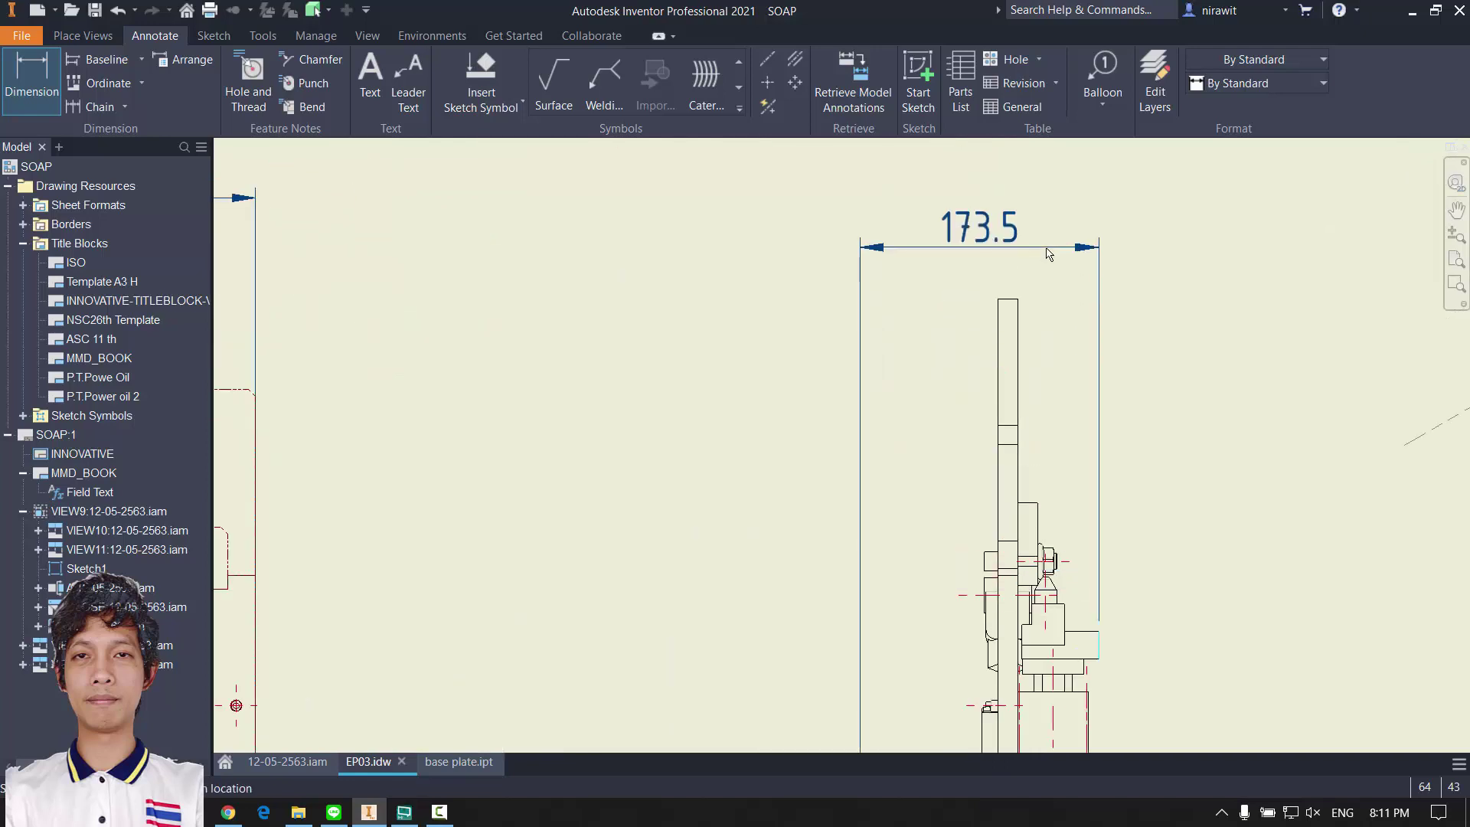
click(1083, 247)
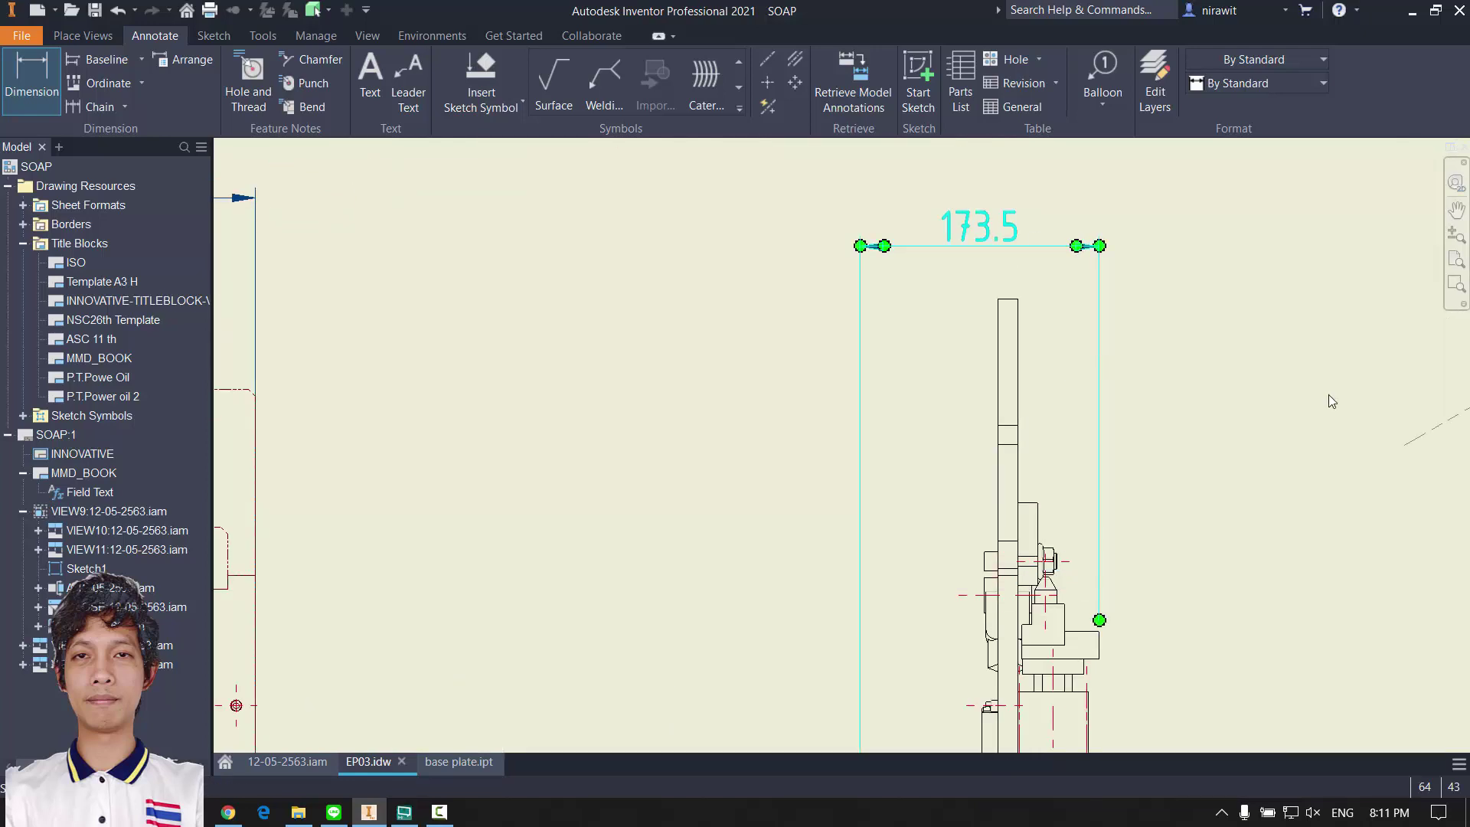
double_click(855, 246)
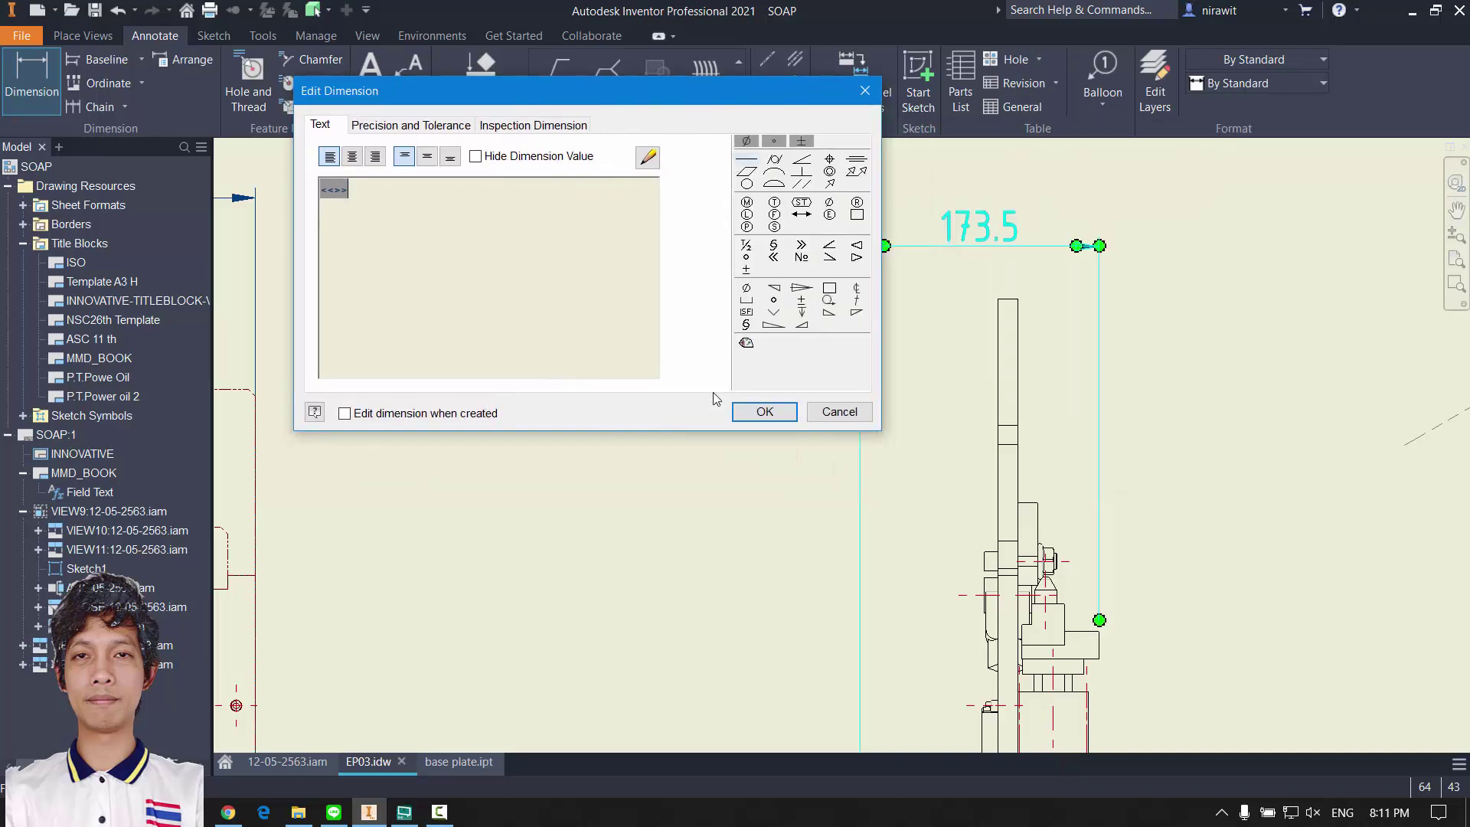
click(796, 414)
Step: Align the side view's overall width dimension with the height of the front view's width dimension line
scroll(880, 421, down, 4)
scroll(801, 379, up, 2)
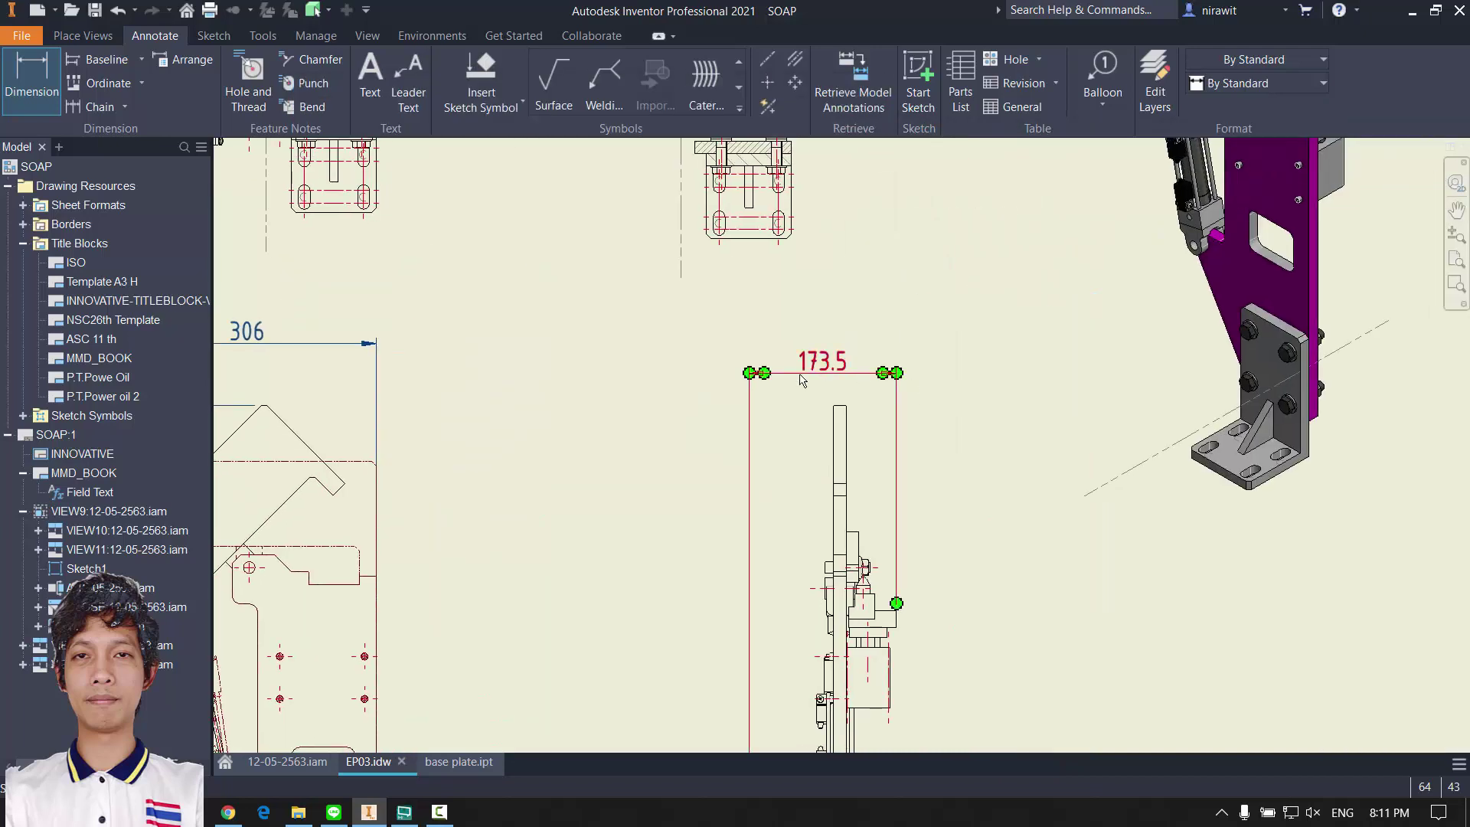
double_click(837, 362)
click(780, 413)
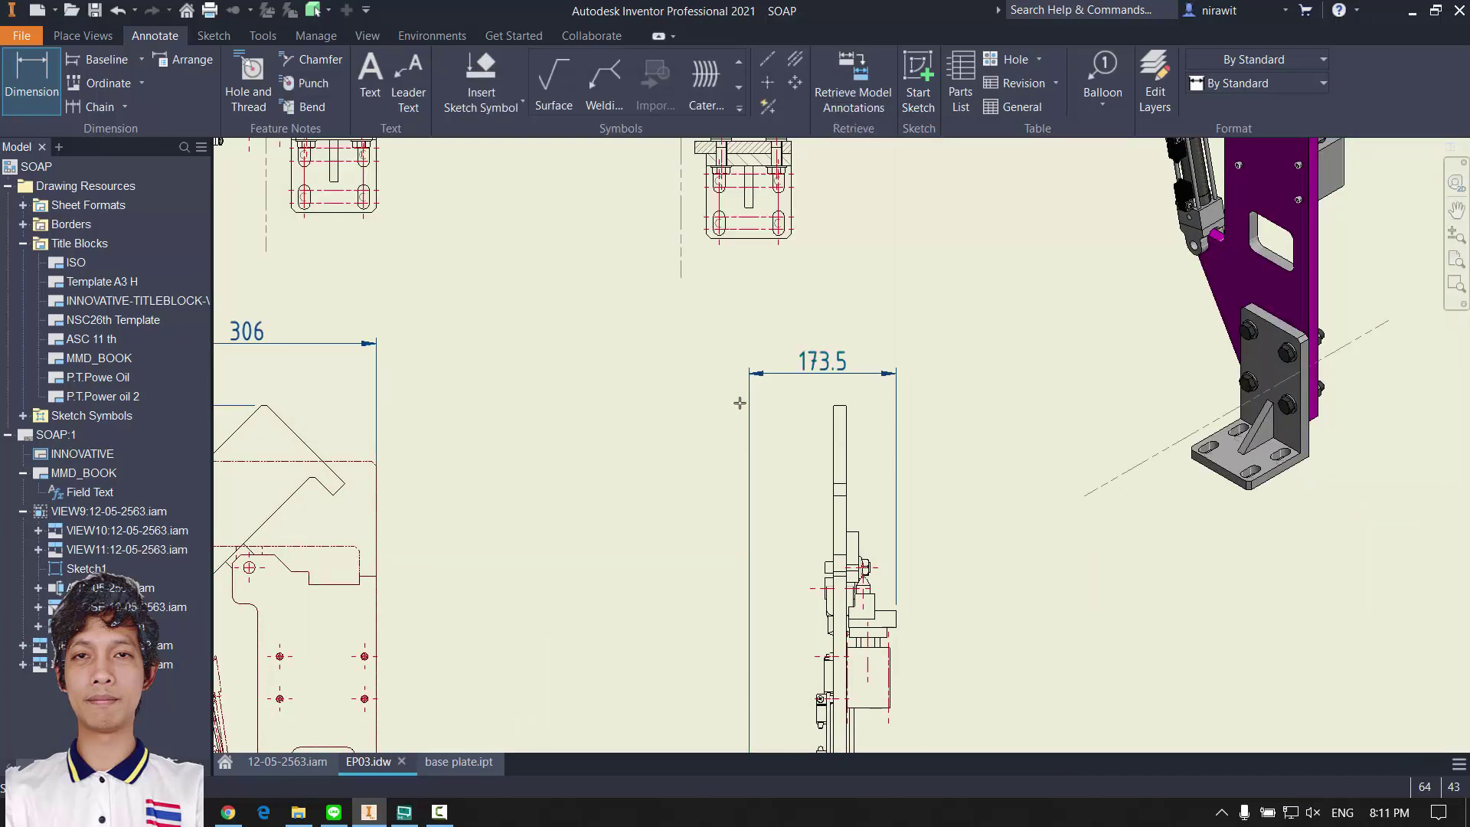
key(Escape)
drag(748, 470, 369, 343)
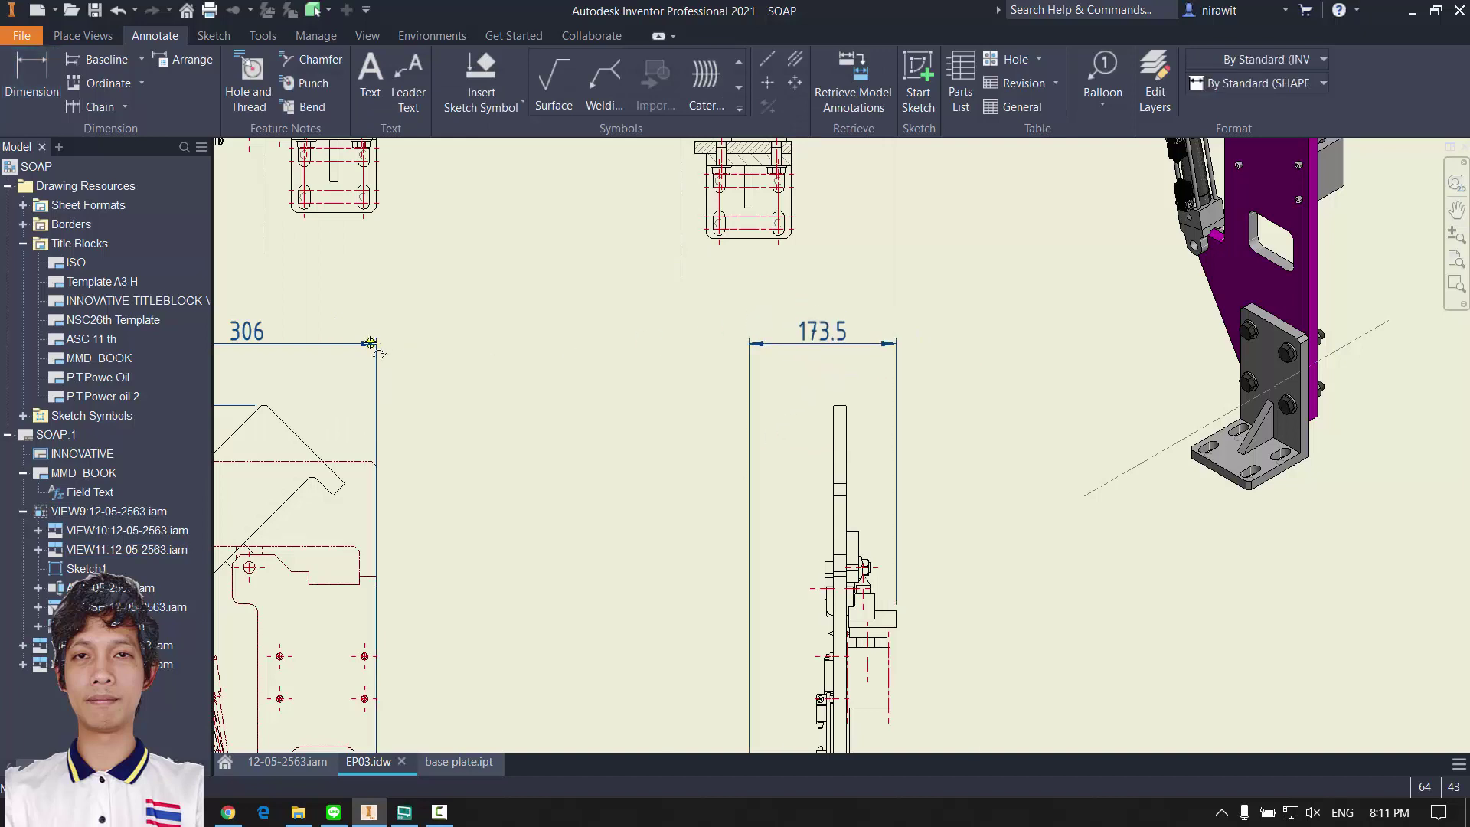
Step: Dimension the top view's overall depth from the upper block's top edge to the base plate's bottom edge, placed right of the view
scroll(1225, 474, down, 4)
scroll(1073, 416, up, 2)
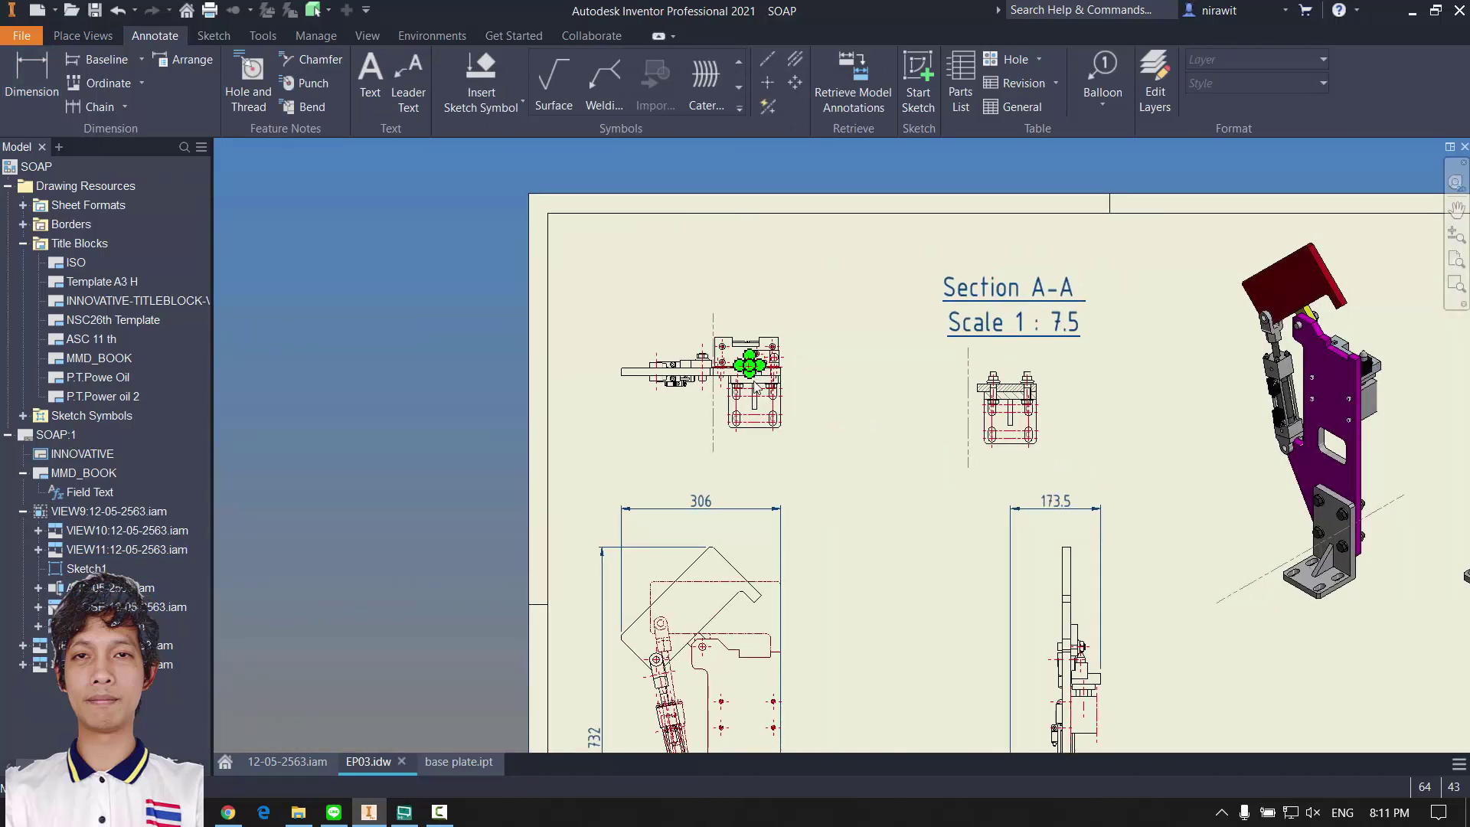
scroll(748, 360, up, 4)
key(d)
scroll(784, 314, up, 4)
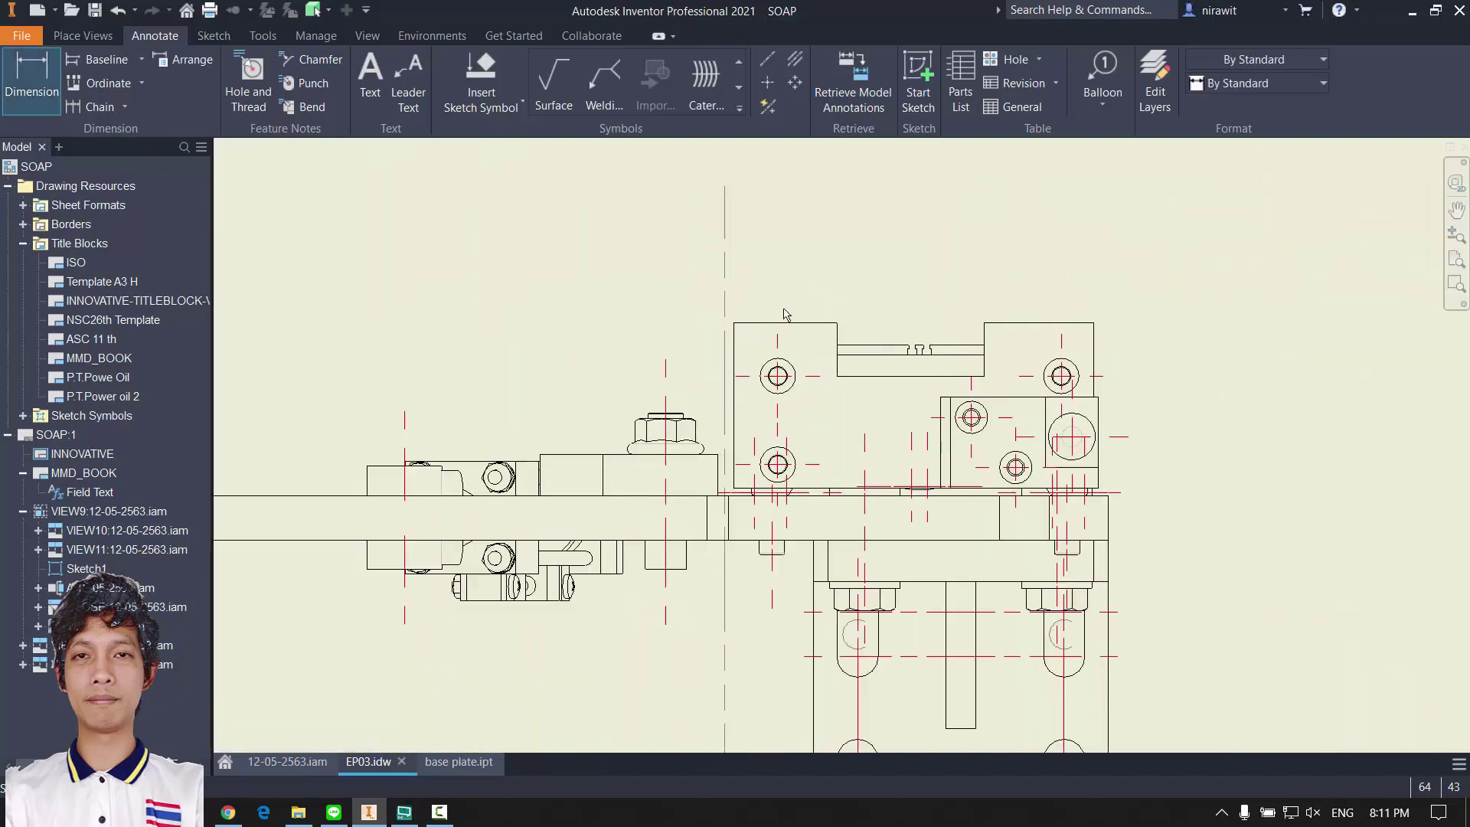
click(801, 324)
scroll(973, 192, down, 3)
middle_drag(1003, 423, 957, 201)
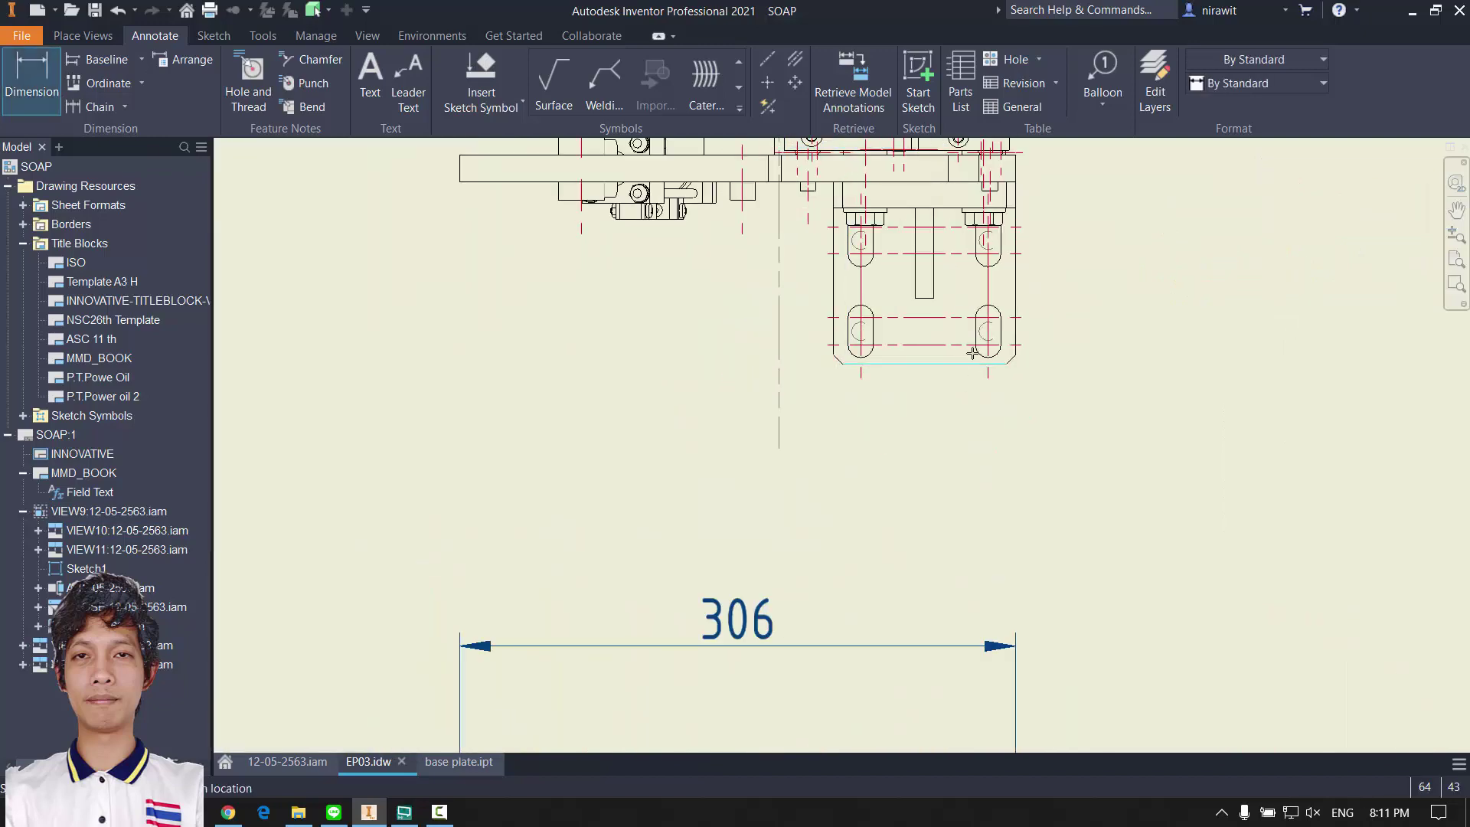
click(972, 362)
middle_drag(1091, 300, 962, 426)
click(1031, 416)
right_click(1032, 400)
click(1086, 396)
scroll(988, 344, down, 5)
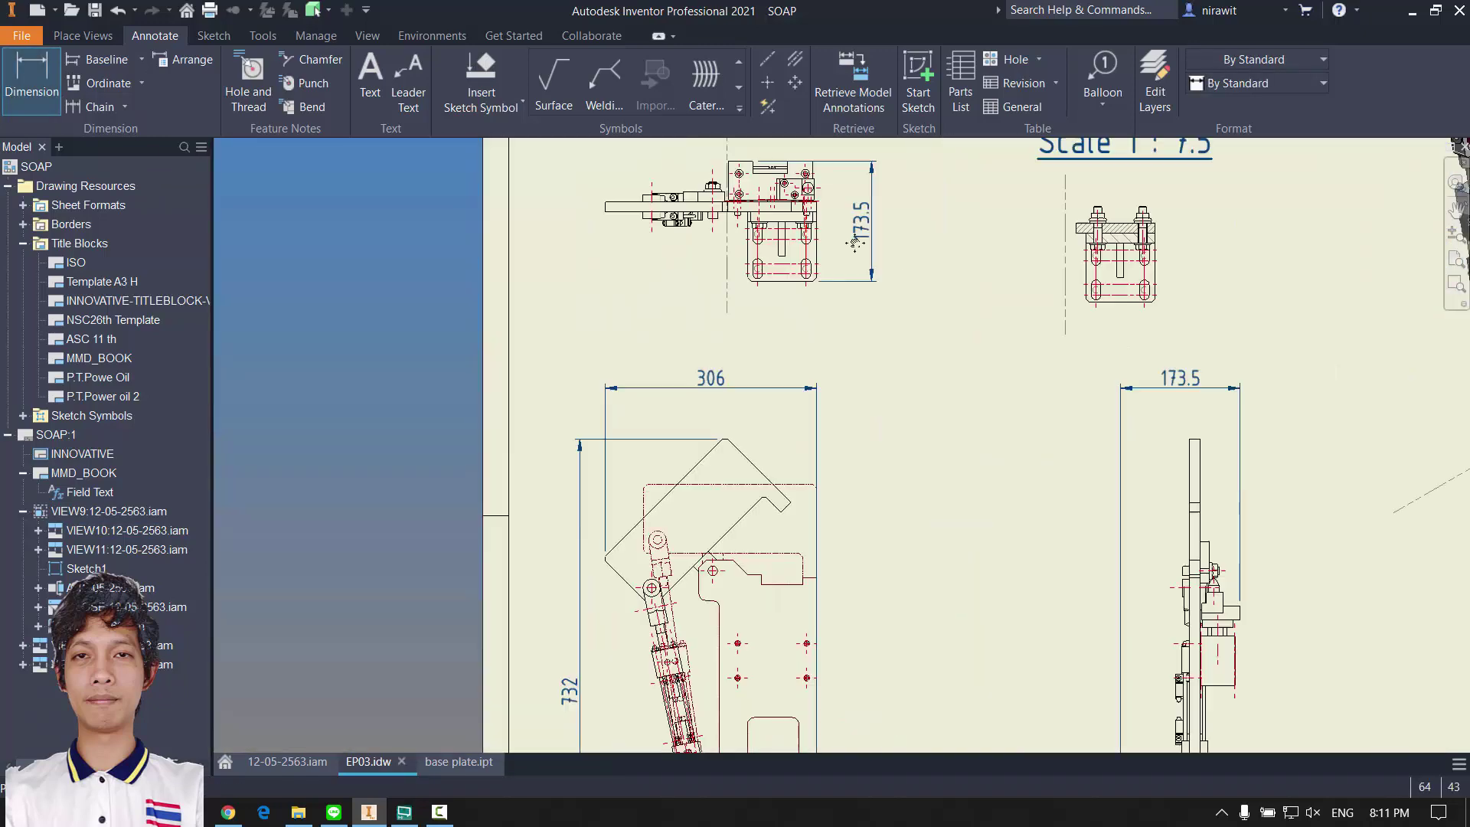
scroll(882, 583, up, 5)
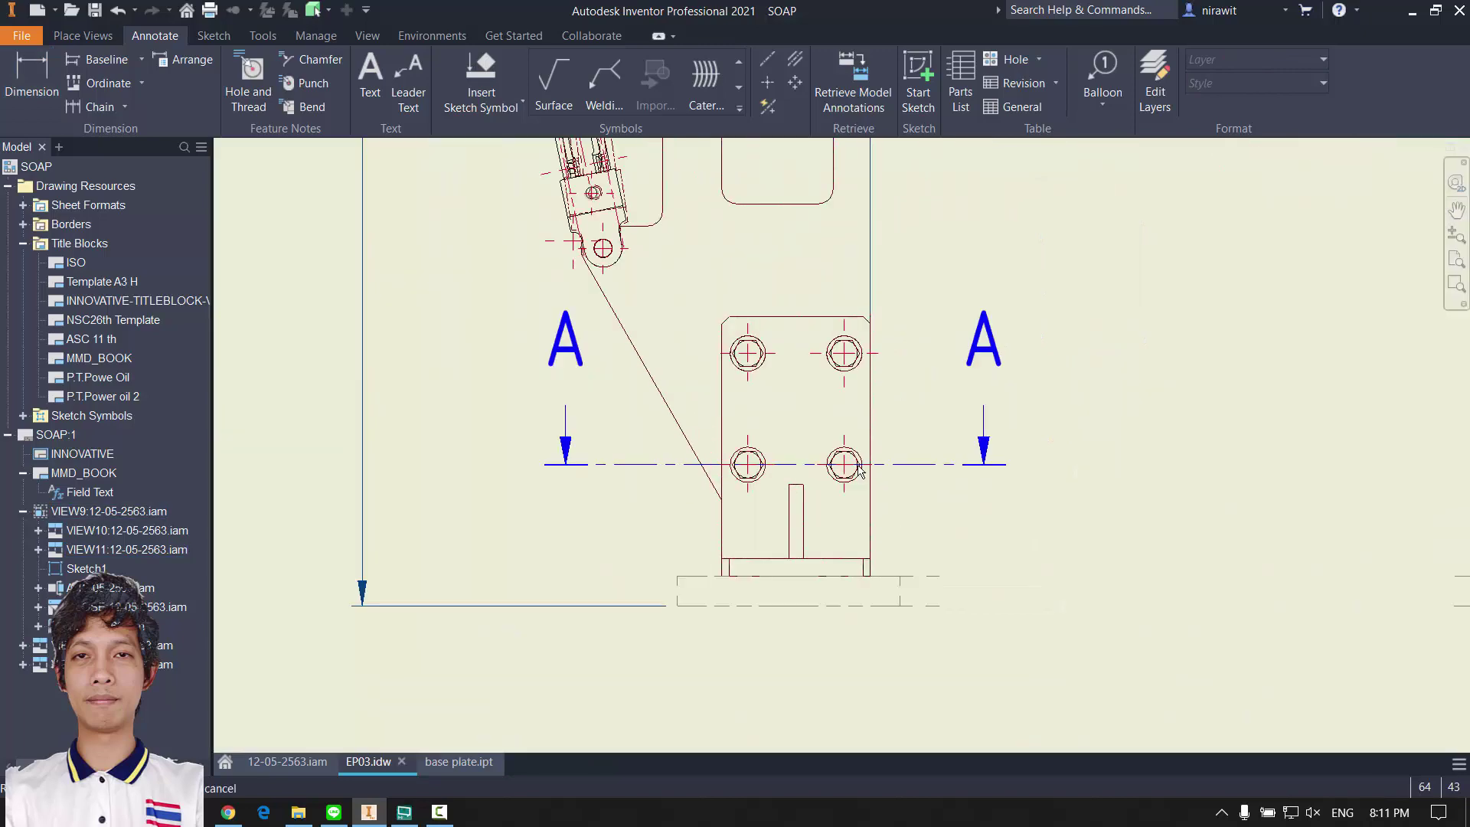
Step: Examine the front and side views of the assembly and the sheet's title block for missing dimensions
scroll(886, 535, down, 5)
scroll(811, 633, up, 4)
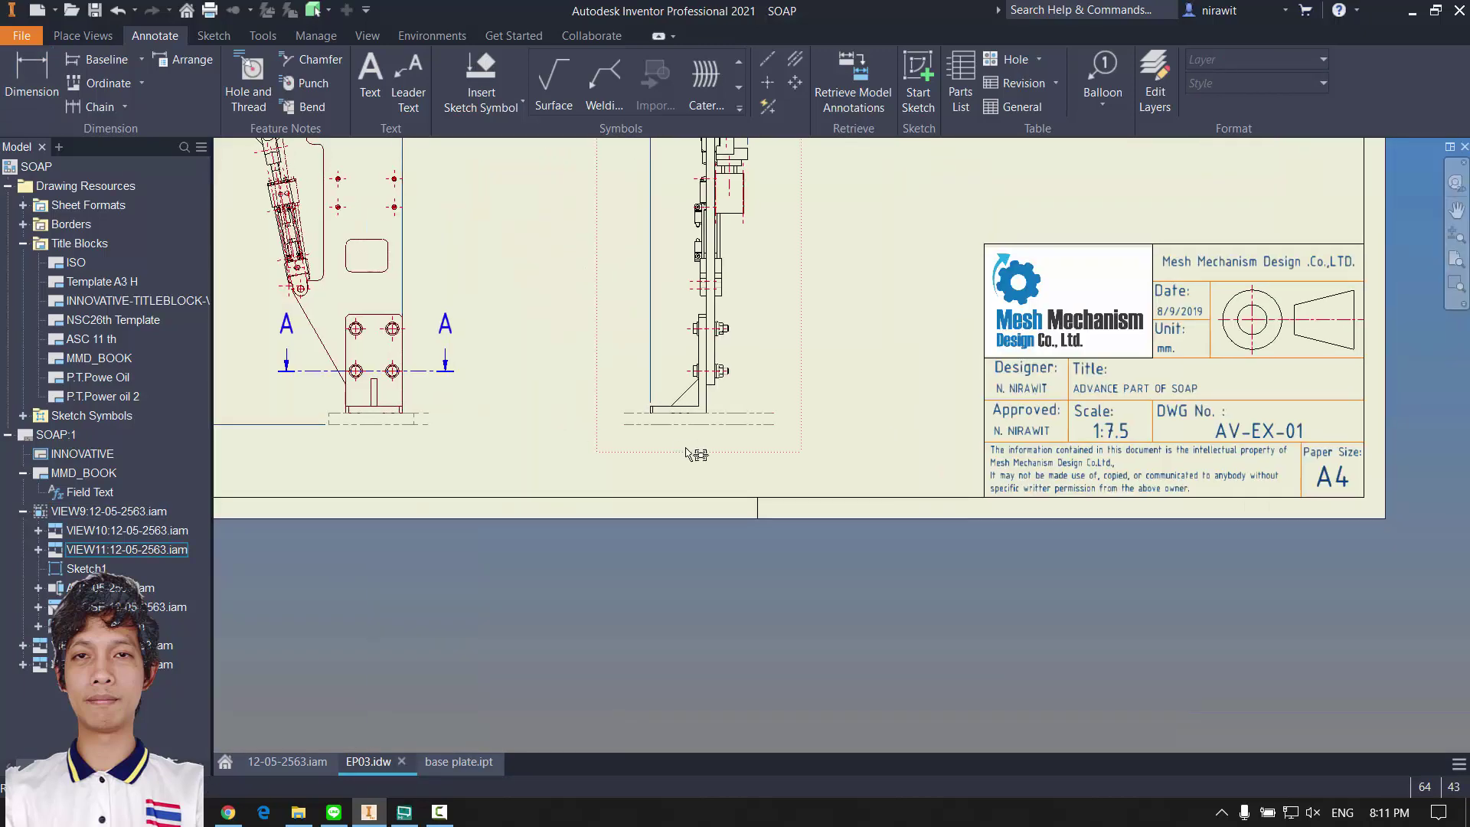
scroll(660, 435, up, 4)
scroll(658, 420, down, 3)
middle_drag(972, 478, 1072, 498)
middle_drag(446, 531, 800, 746)
middle_drag(691, 145, 772, 601)
scroll(772, 602, down, 1)
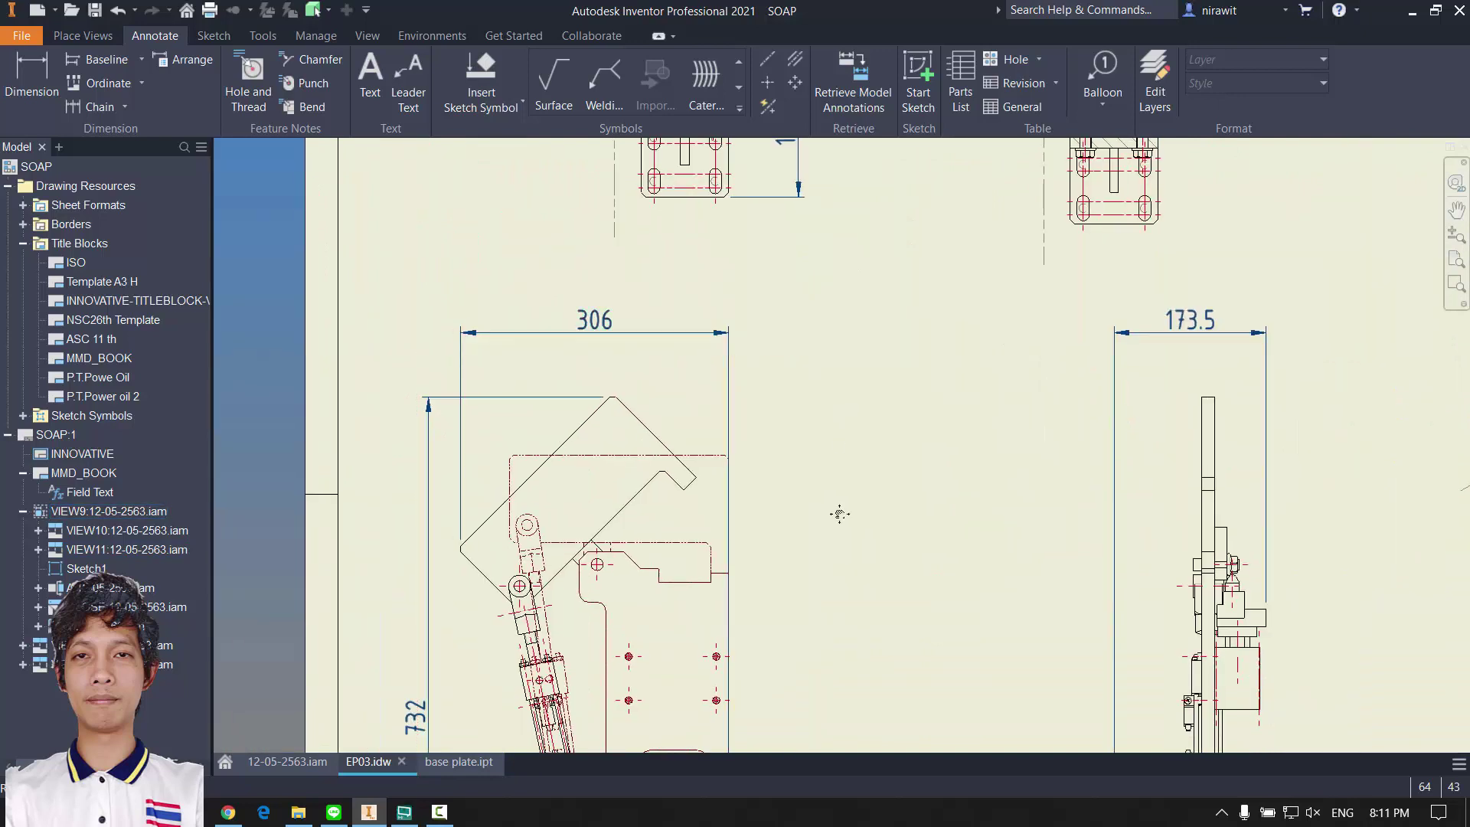
Step: Dimension the horizontal spacing between the two slot centrelines of the base plate, placing it below the plan view
middle_drag(838, 512, 842, 672)
scroll(654, 354, up, 3)
middle_drag(666, 230, 698, 323)
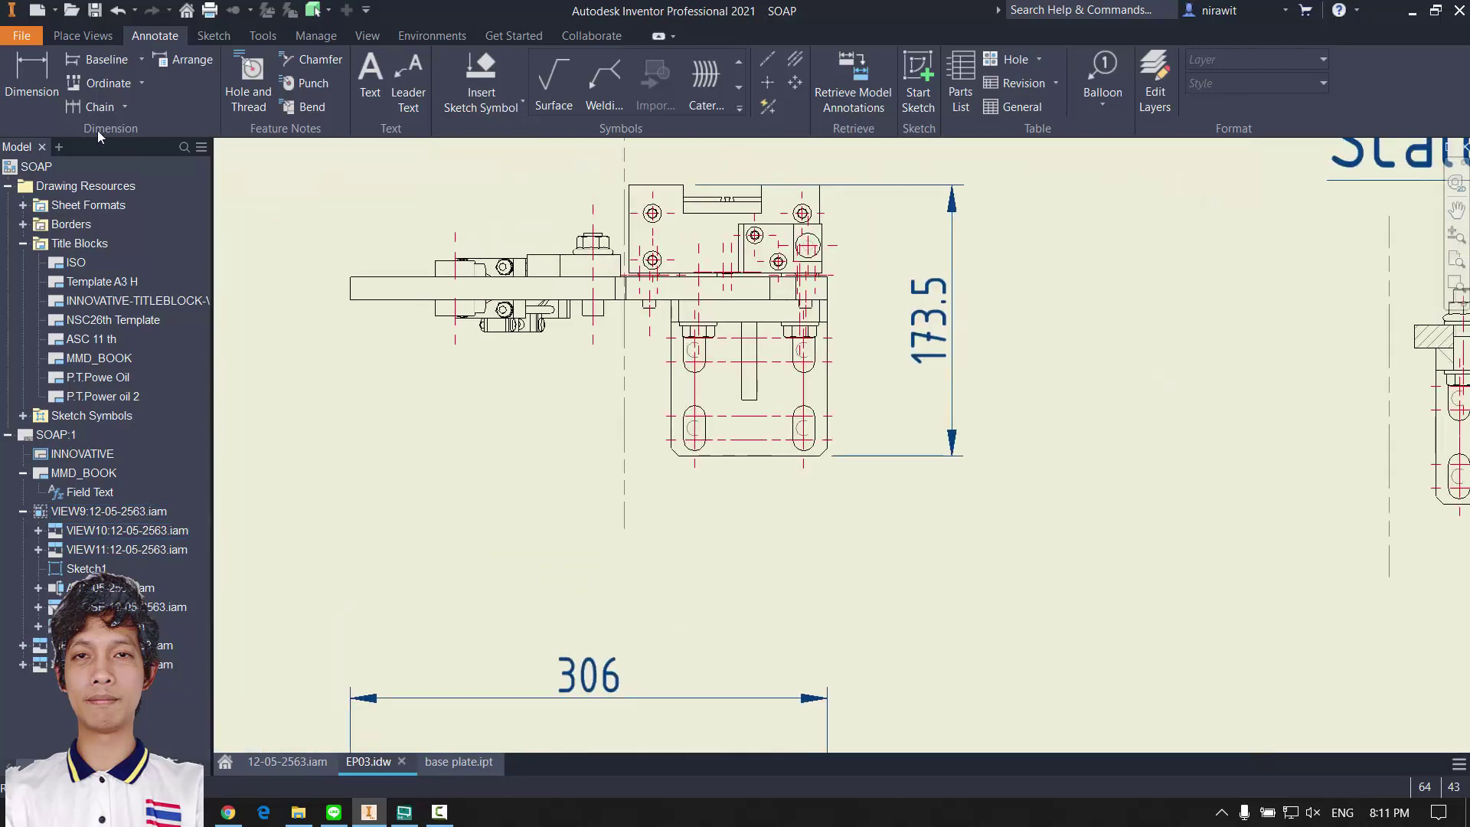
click(32, 81)
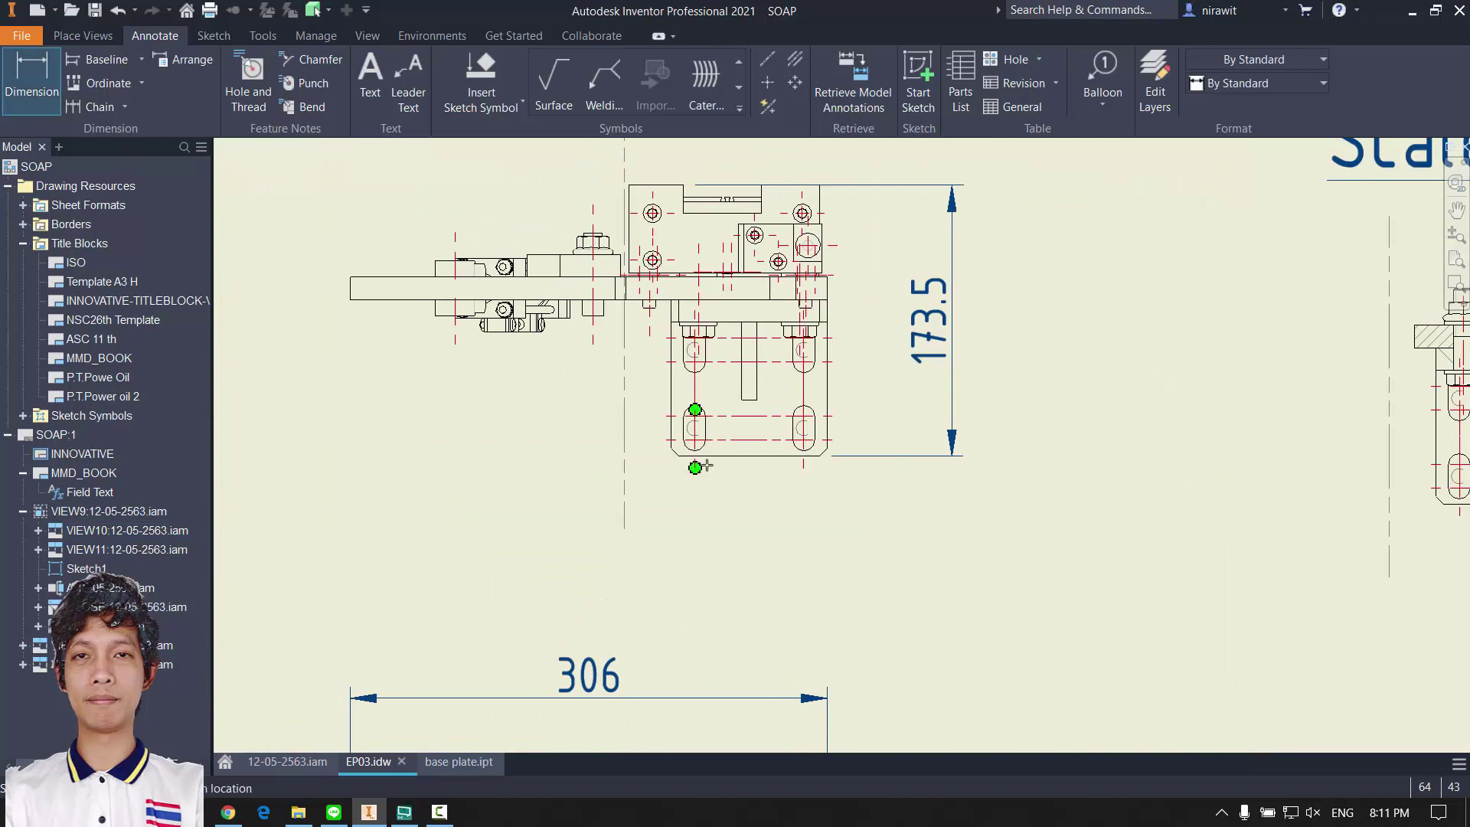
click(803, 459)
click(748, 551)
Step: Dimension the vertical spacing between the lower centrelines of the two slot rows, placing it beside the base plate in the plan view
scroll(674, 417, up, 2)
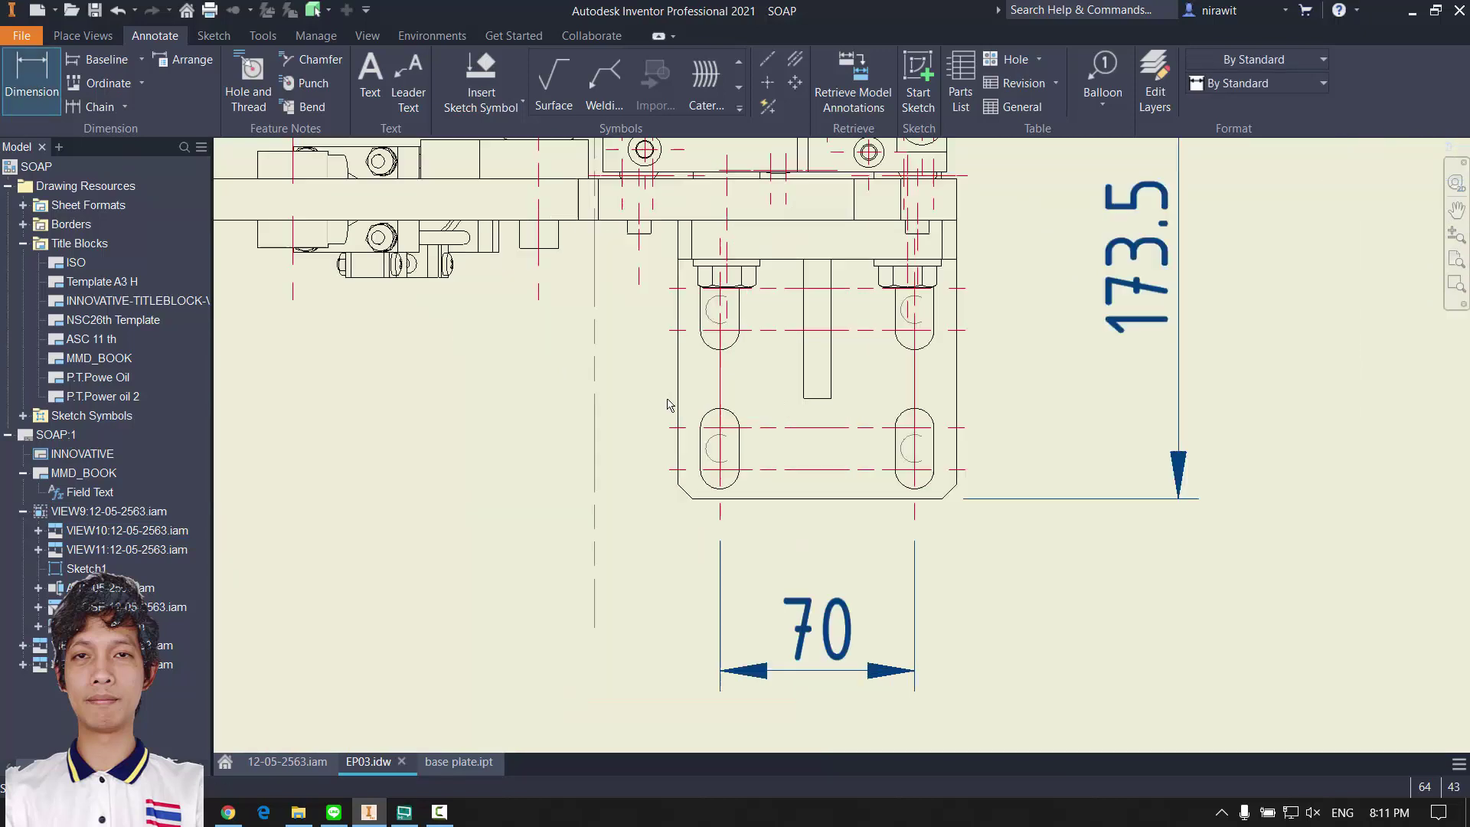
click(706, 468)
click(698, 330)
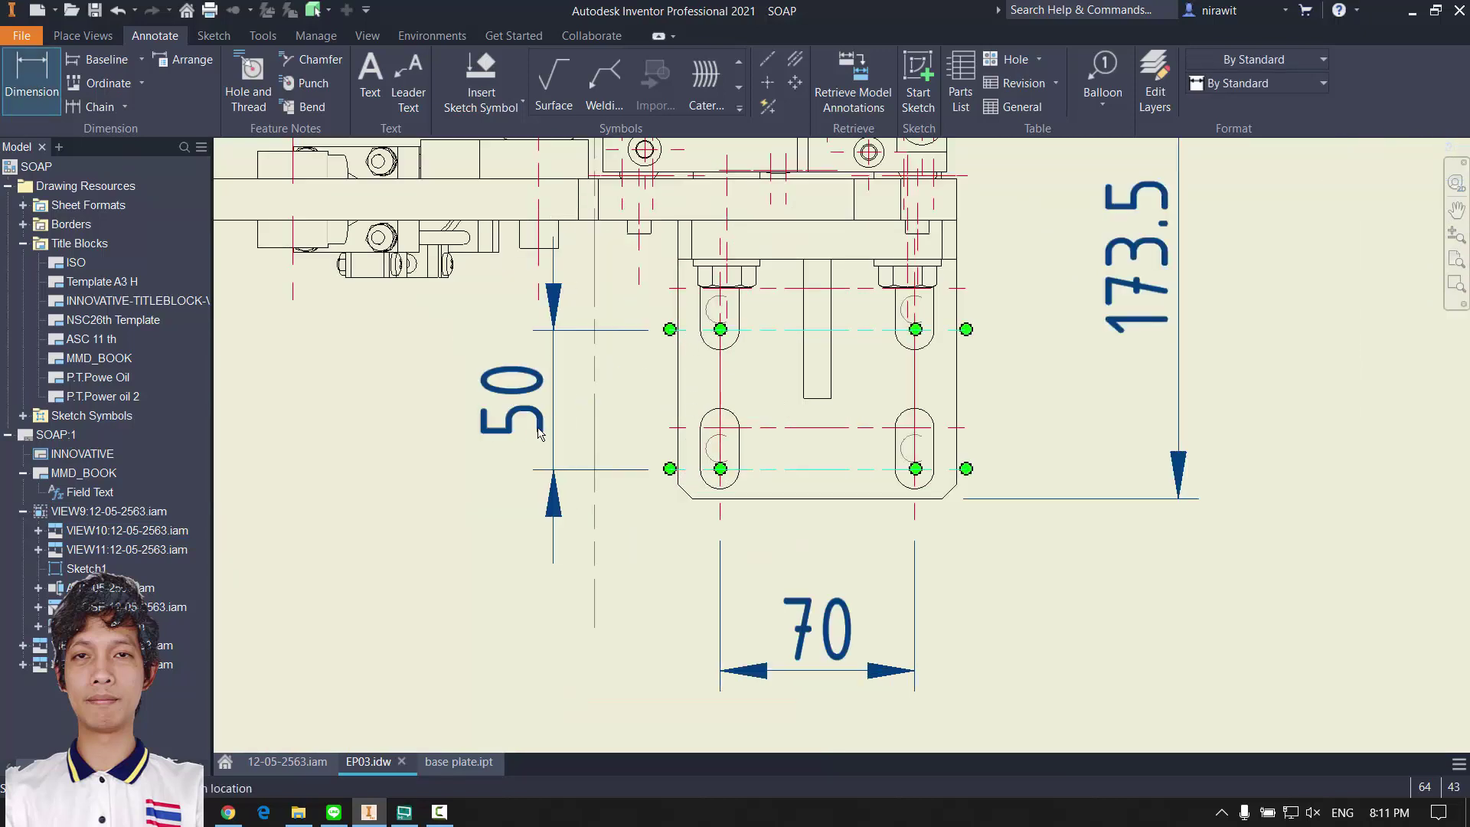
click(463, 480)
right_click(466, 476)
click(522, 476)
Step: Check the slot spacing dimensions in the plan view and inspect the neighbouring Section A-A view
scroll(659, 526, down, 5)
middle_drag(897, 354, 840, 315)
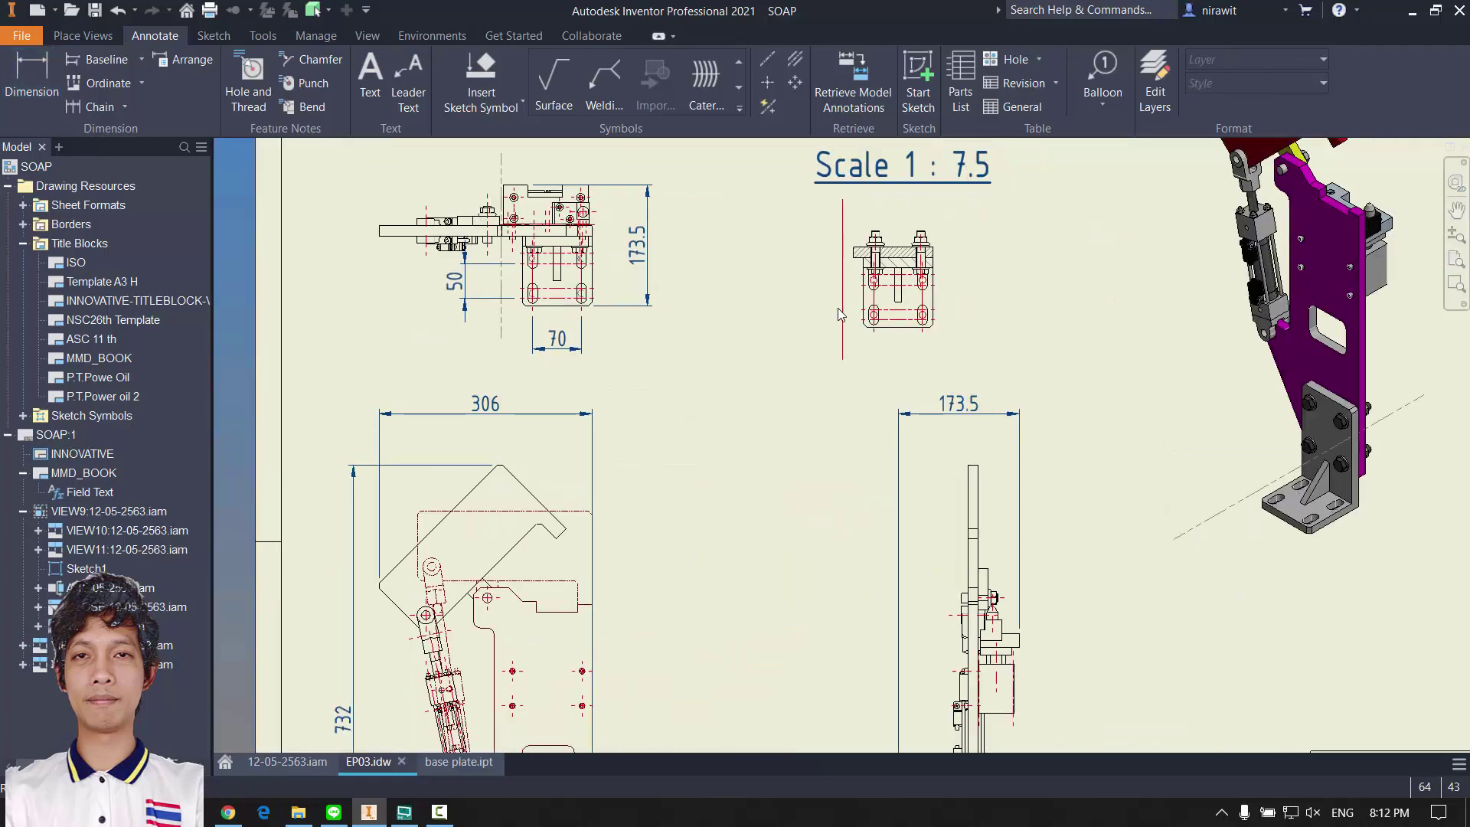
scroll(848, 287, up, 2)
scroll(796, 404, down, 3)
click(530, 367)
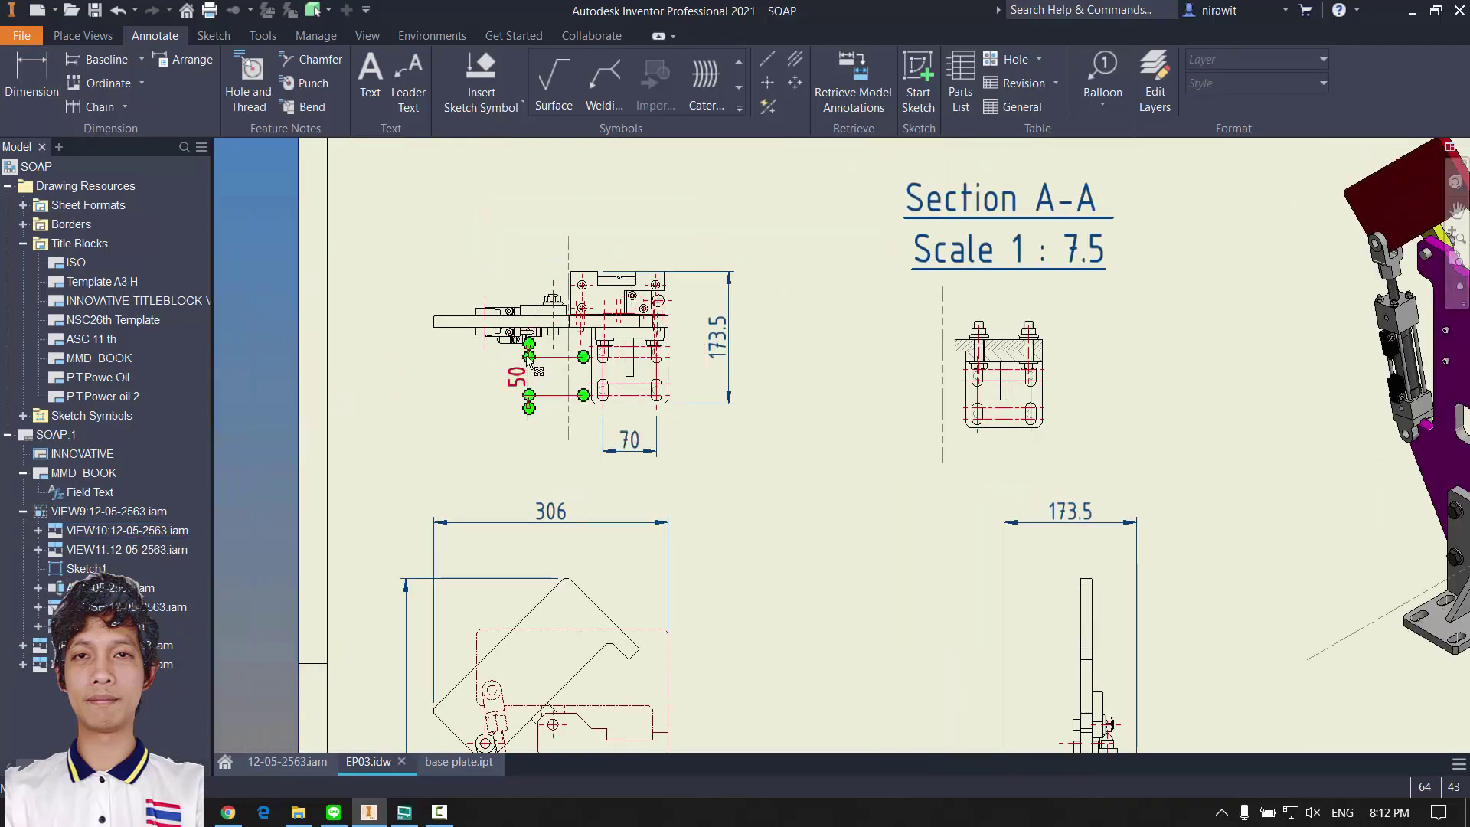
scroll(1015, 414, up, 5)
middle_drag(899, 515, 754, 458)
scroll(754, 458, down, 4)
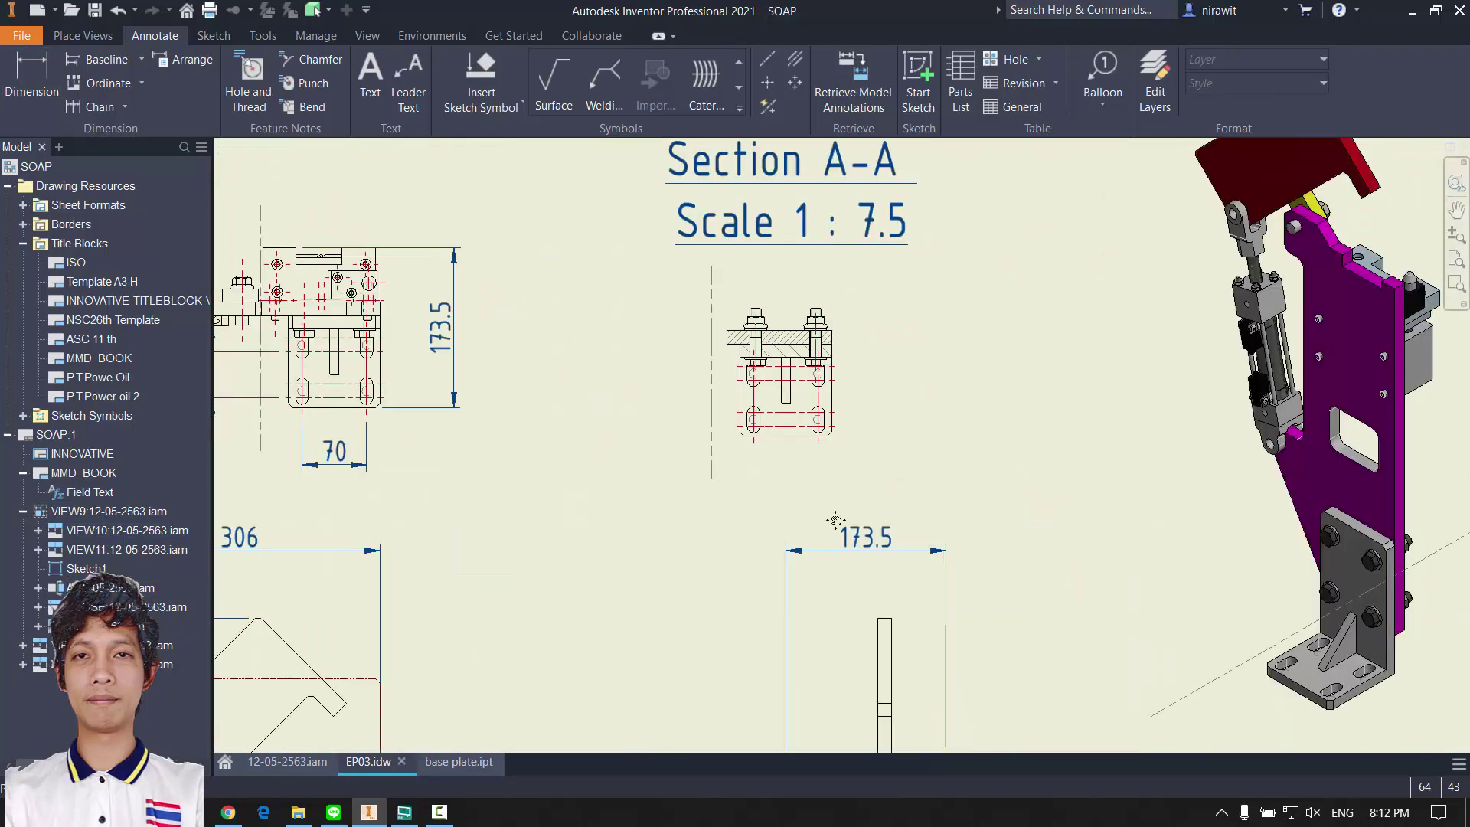
middle_drag(836, 518, 984, 574)
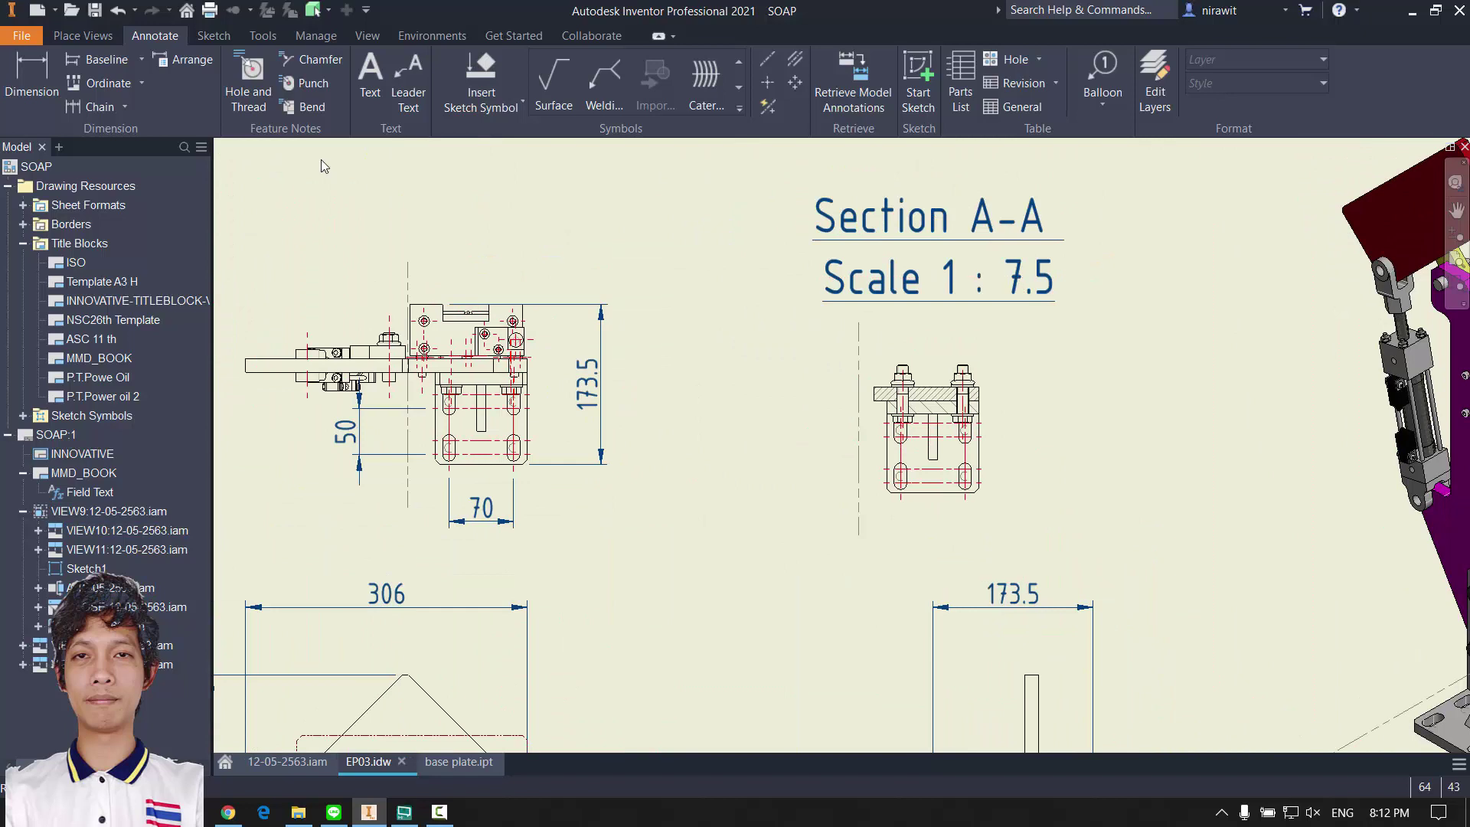
Step: Add a leader note reading "Bolt M12" to the lower-left slot of the base plate in the Section A-A view
click(417, 90)
scroll(902, 498, up, 6)
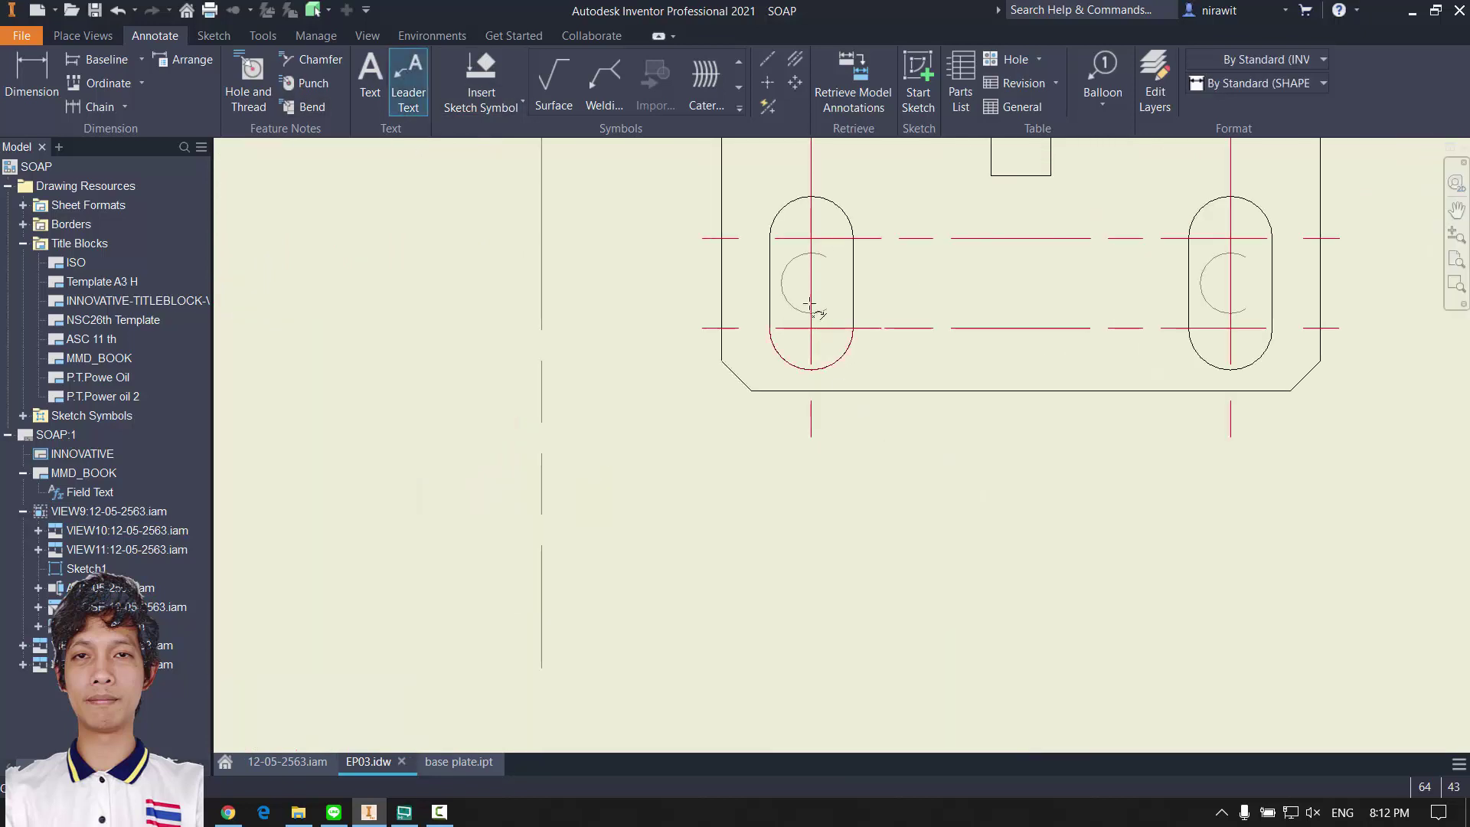
scroll(672, 410, down, 5)
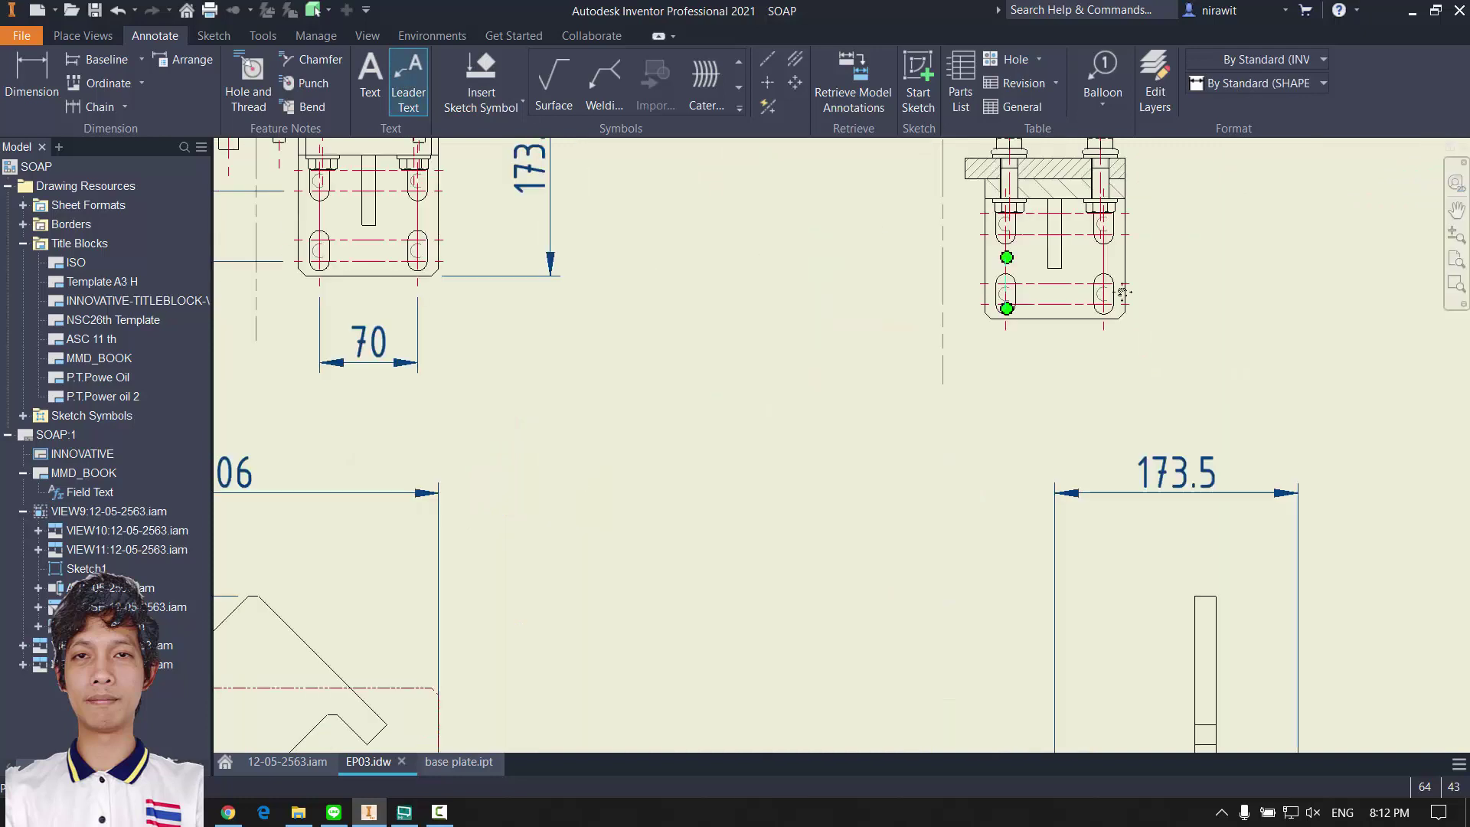
click(935, 412)
right_click(808, 325)
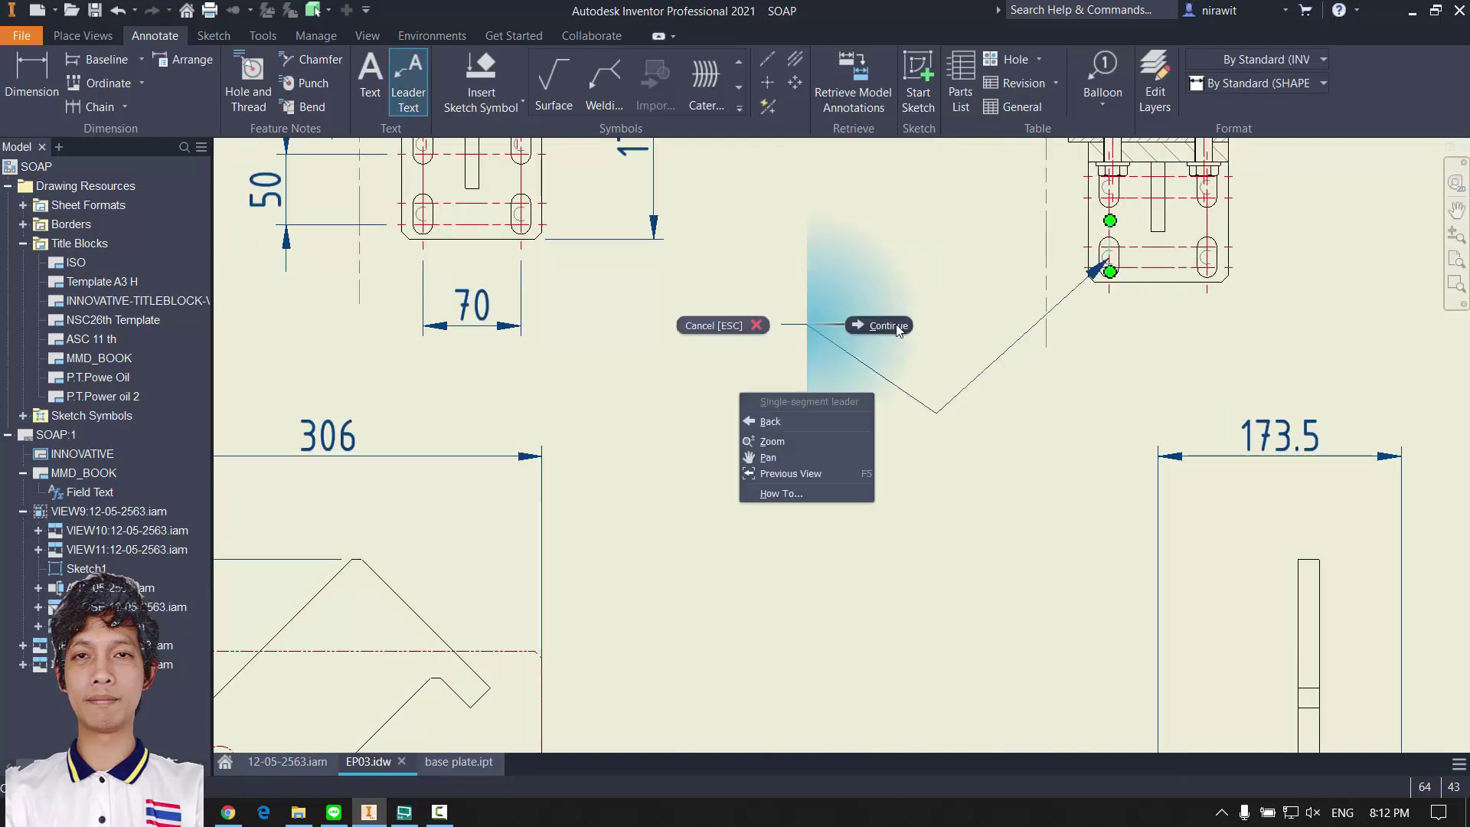
click(895, 326)
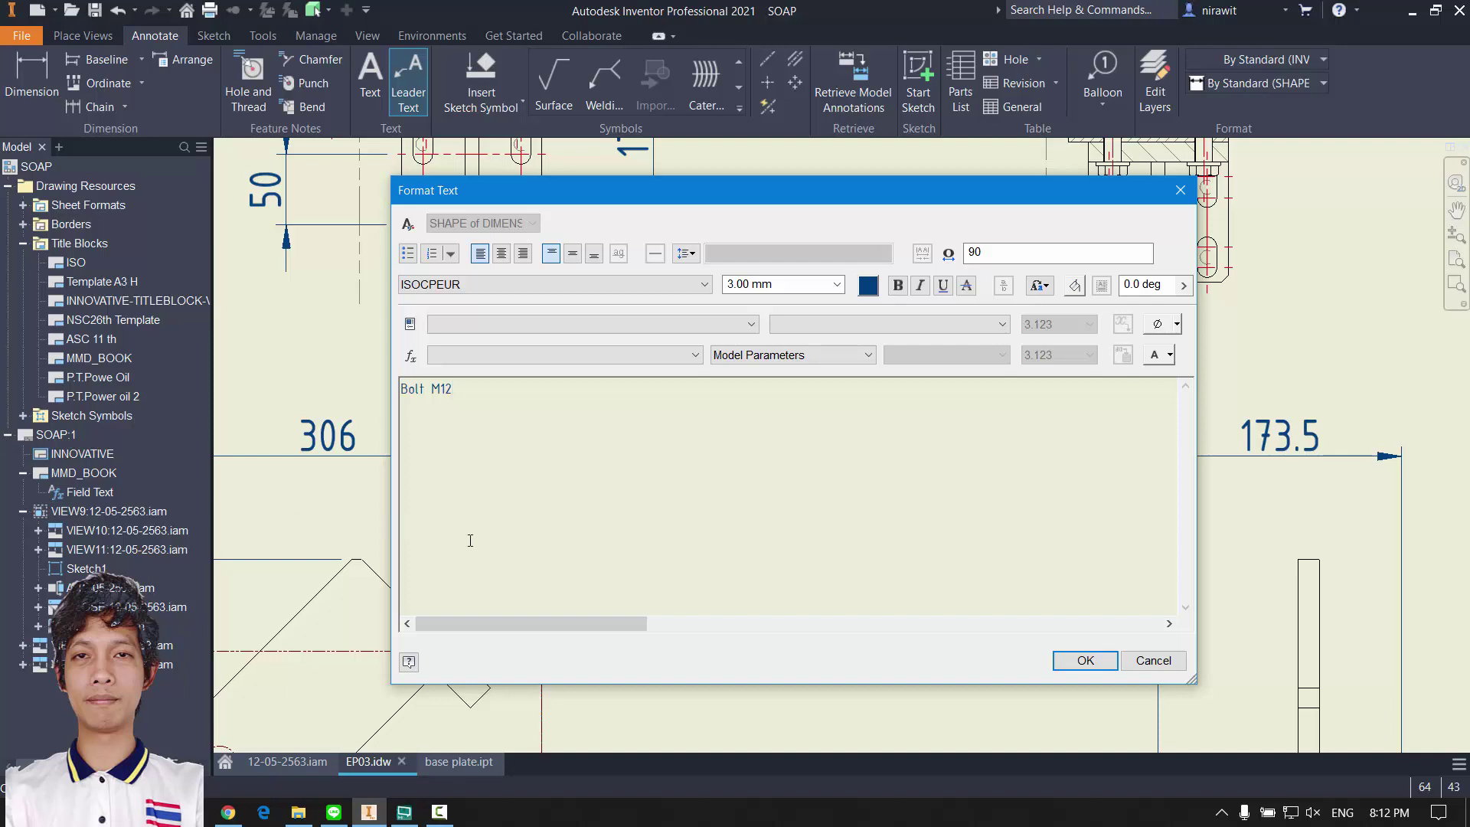
click(1085, 660)
scroll(715, 485, up, 2)
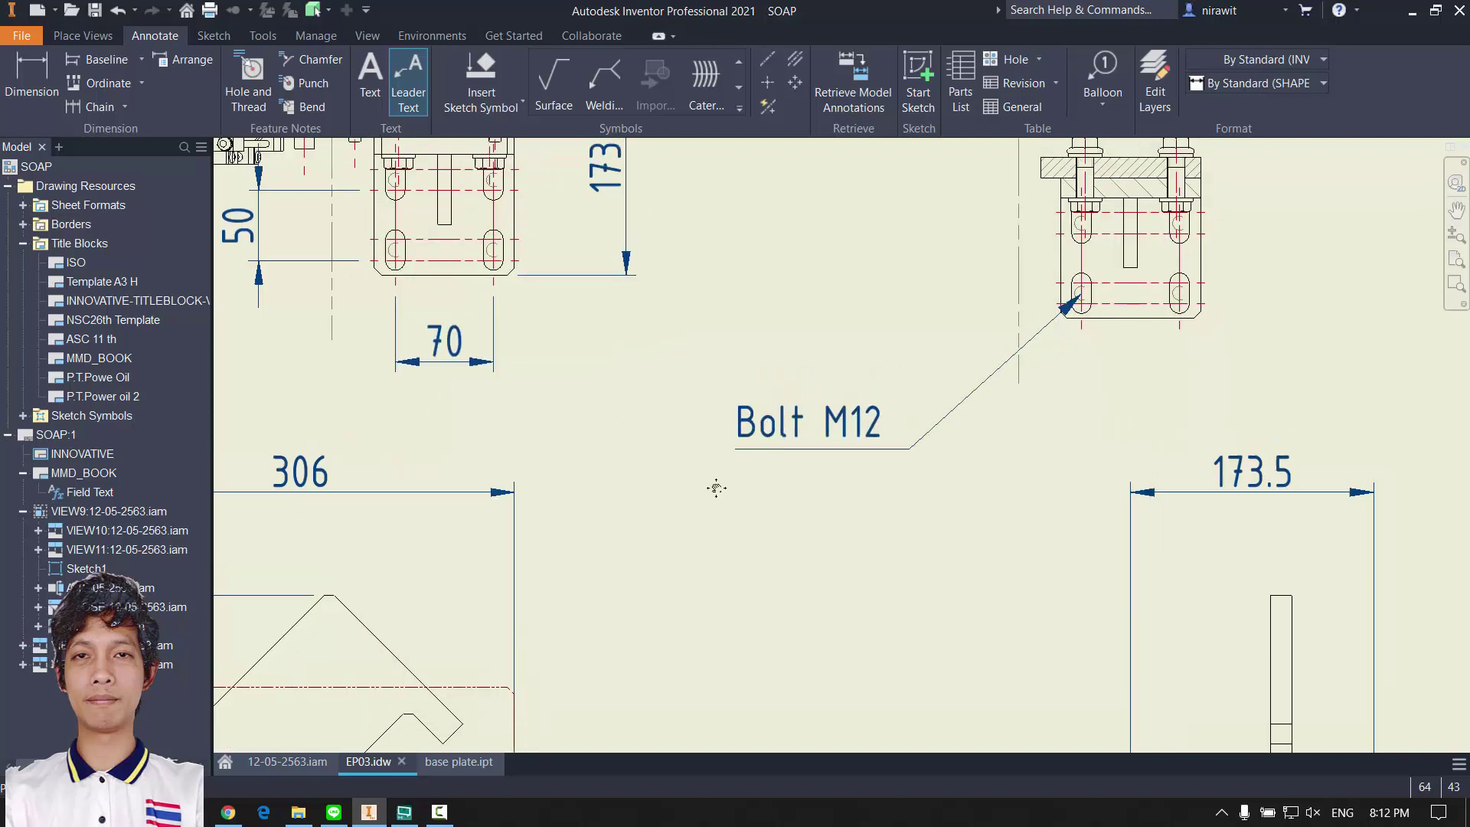
key(Escape)
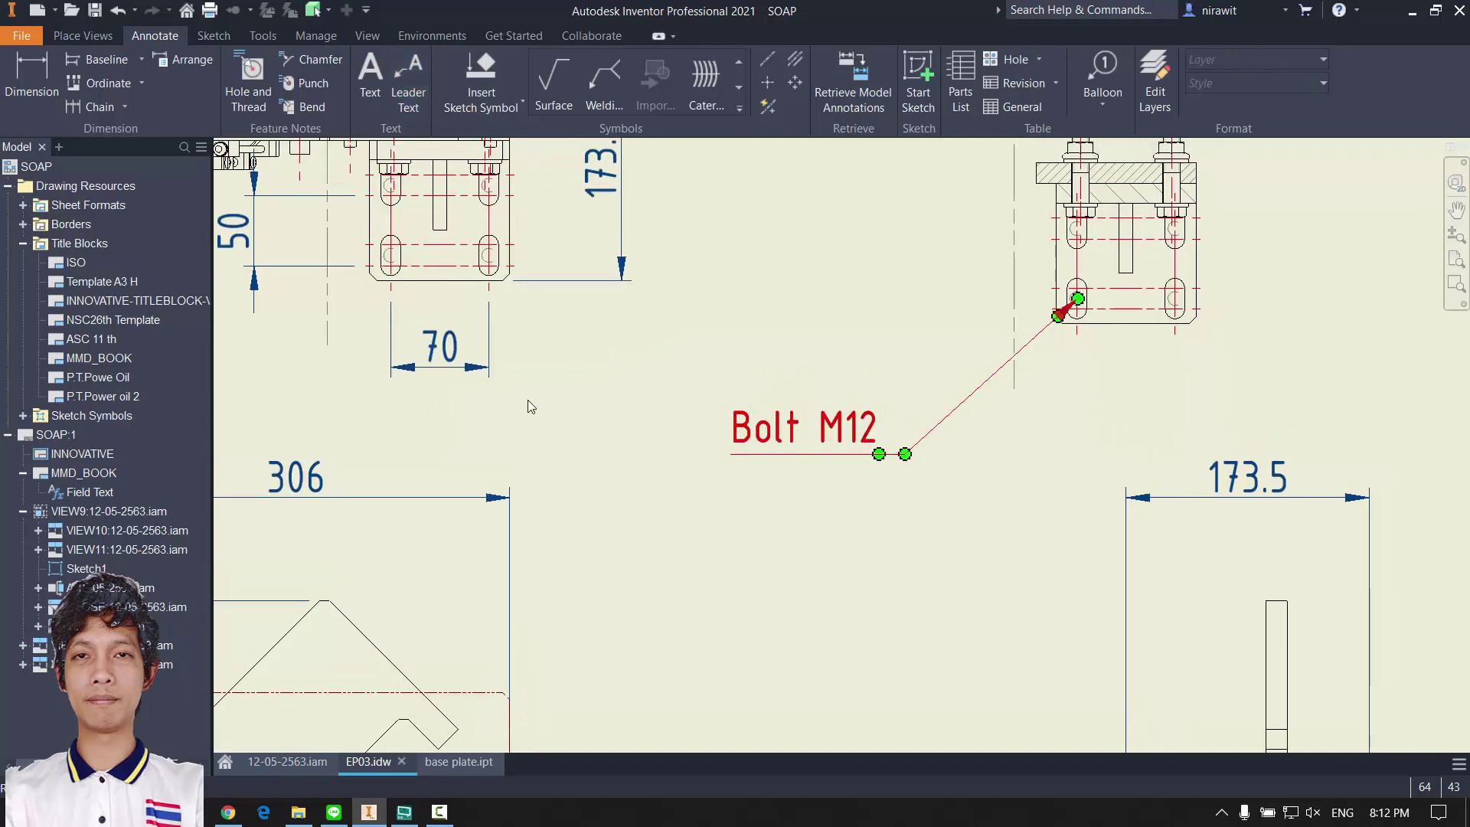
Step: Extend the bolt leader note's text to read "Bolt M12 [4x]"
double_click(791, 428)
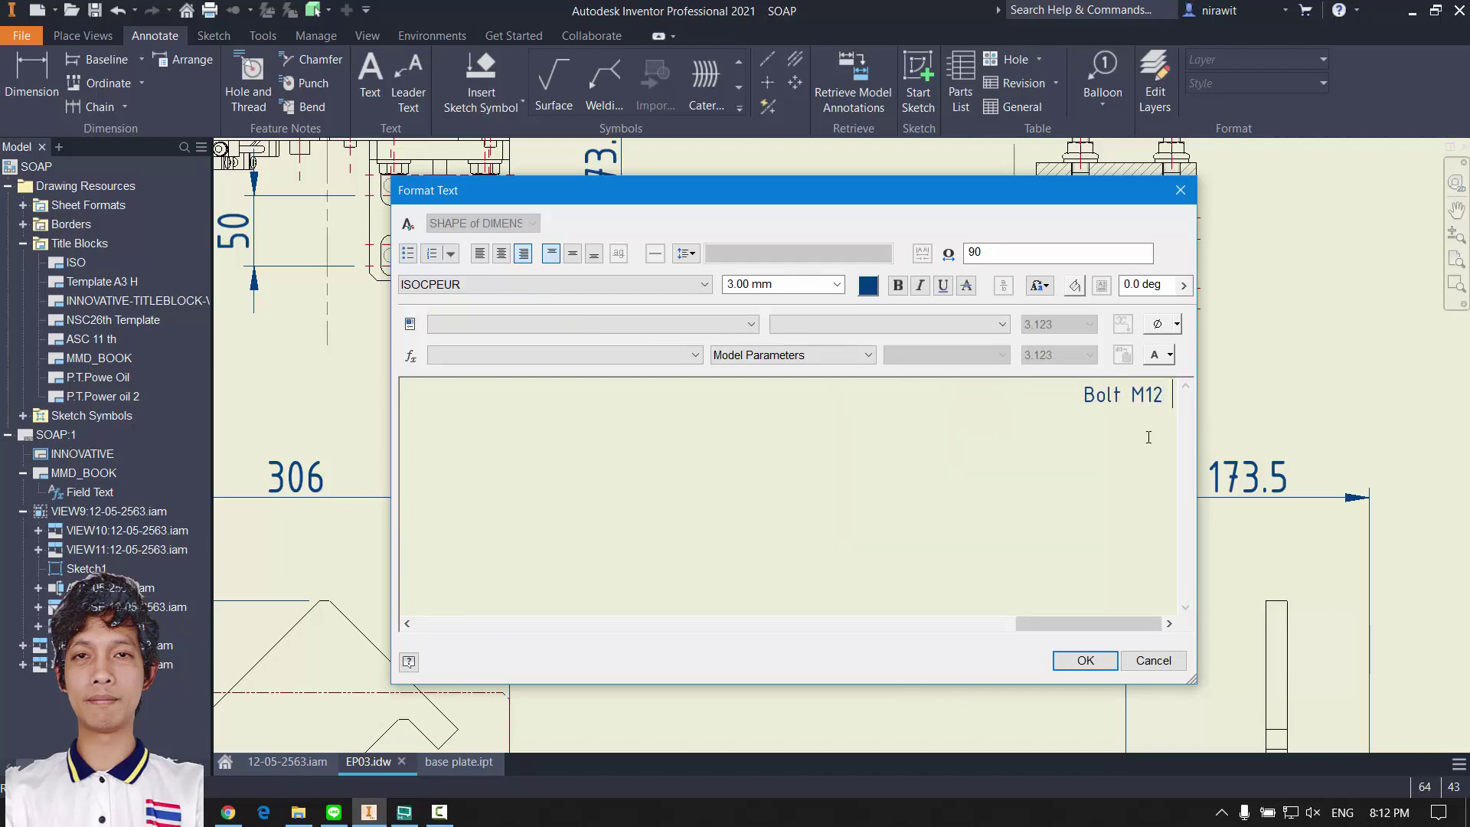
text([]4x)
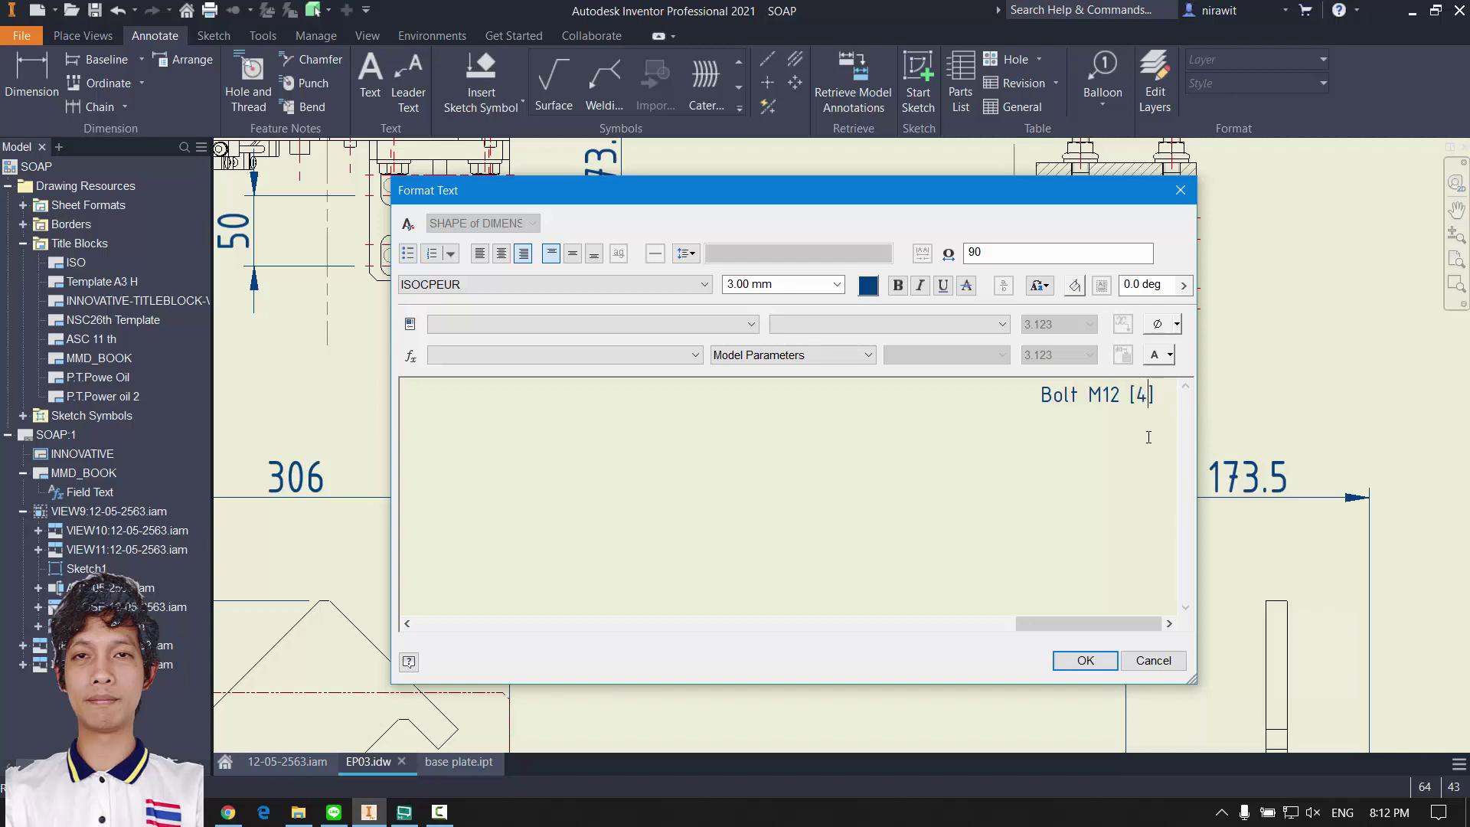
click(1085, 660)
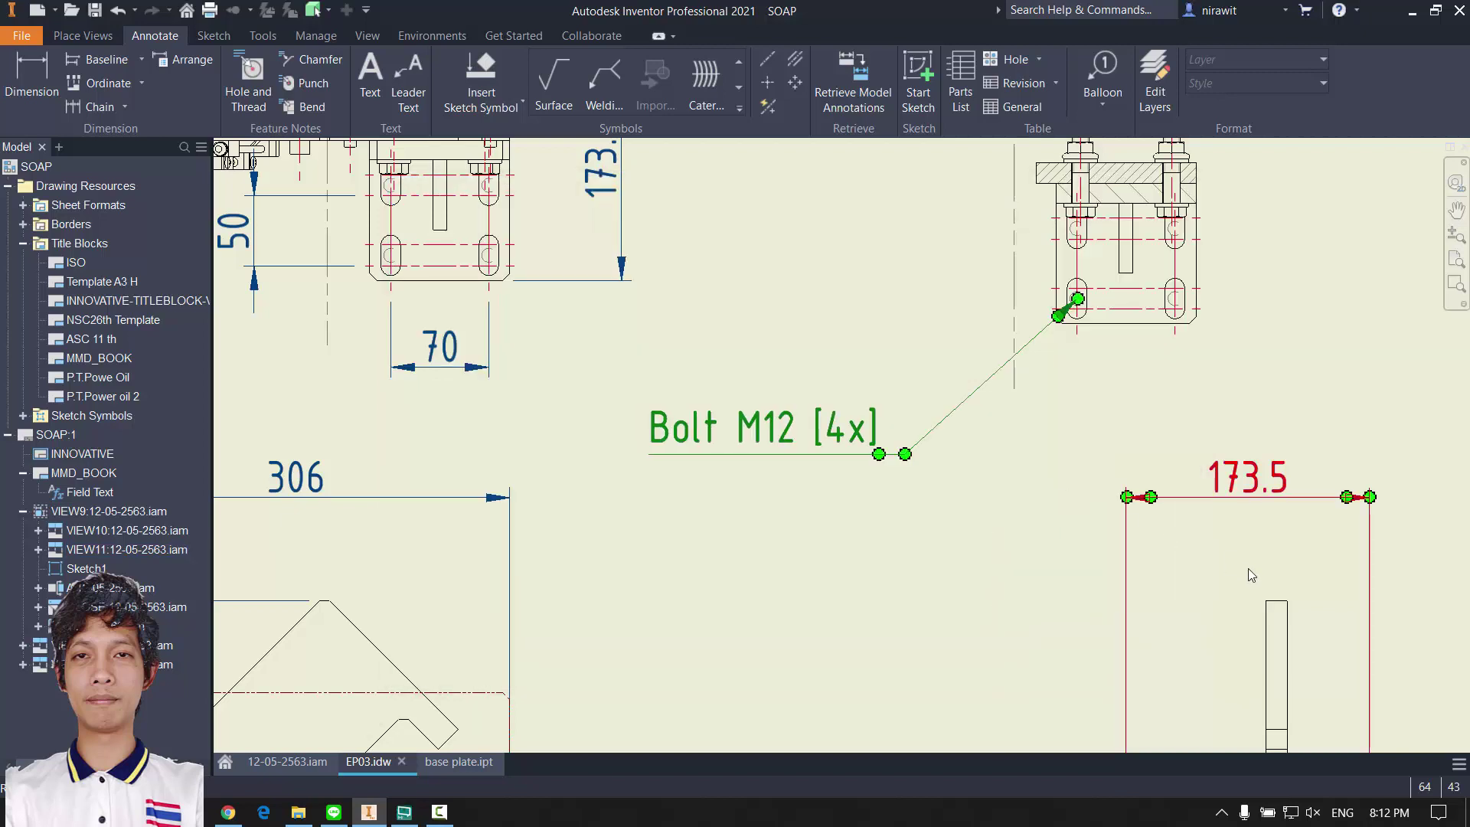
Step: Move the "Bolt M12 [4x]" note closer to the base plate in the Section A-A view
scroll(1248, 568, down, 4)
scroll(729, 320, up, 6)
scroll(727, 321, down, 5)
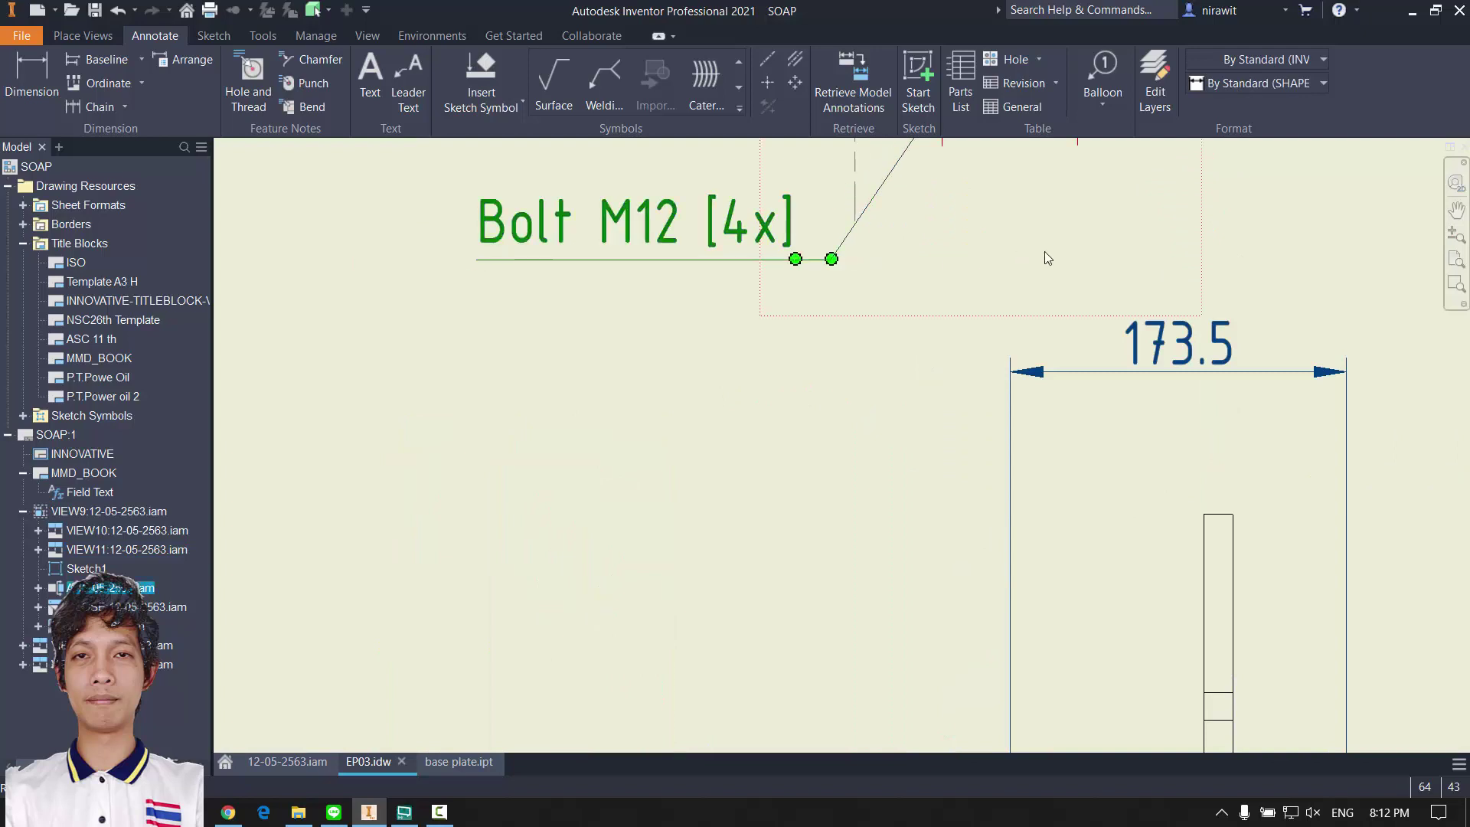
scroll(723, 469, up, 3)
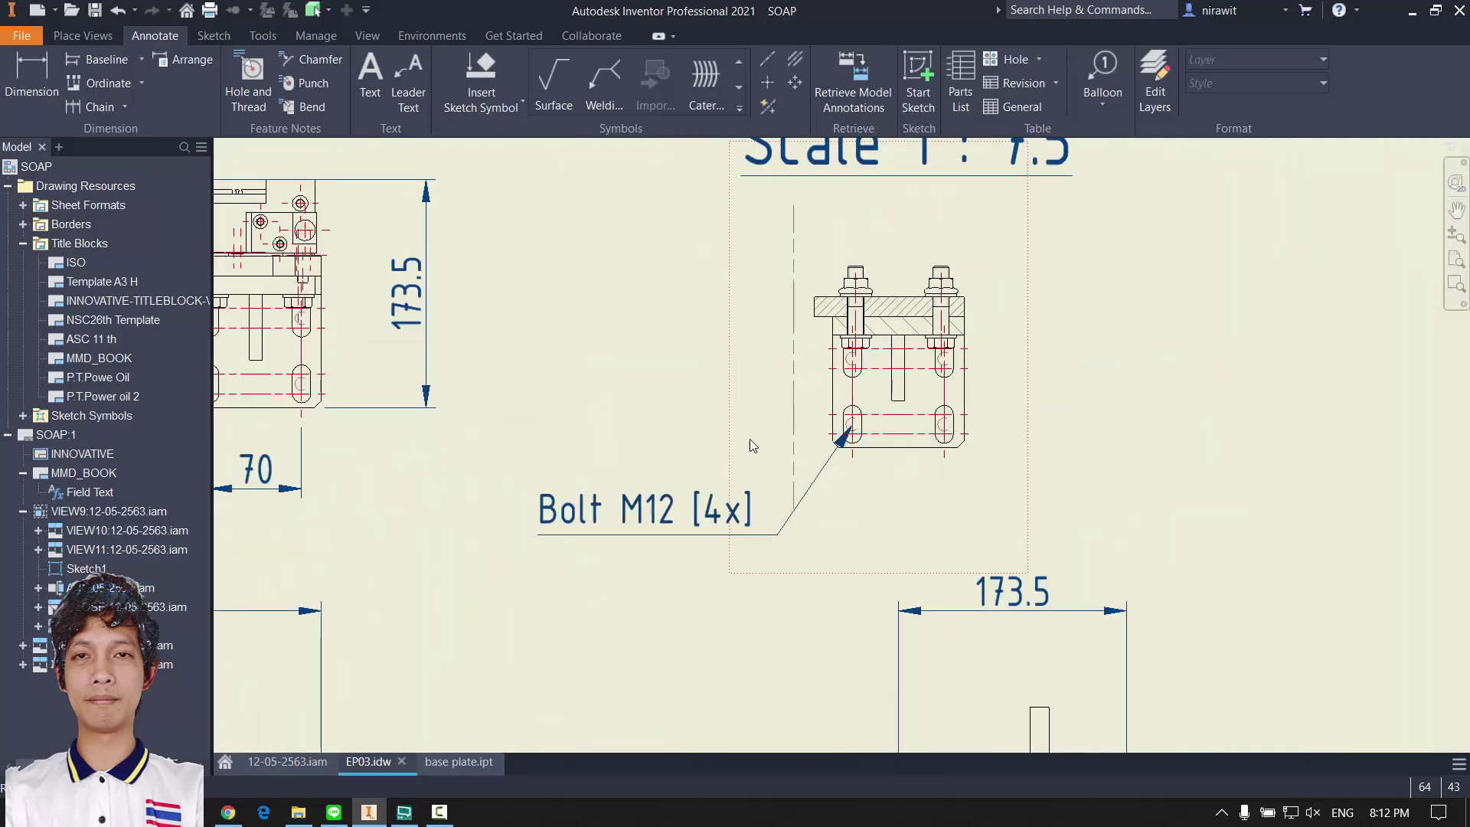
scroll(750, 438, down, 3)
click(690, 540)
key(Escape)
Step: Review the bolt note's placement and the front and side views for remaining dimensions
scroll(690, 542, down, 3)
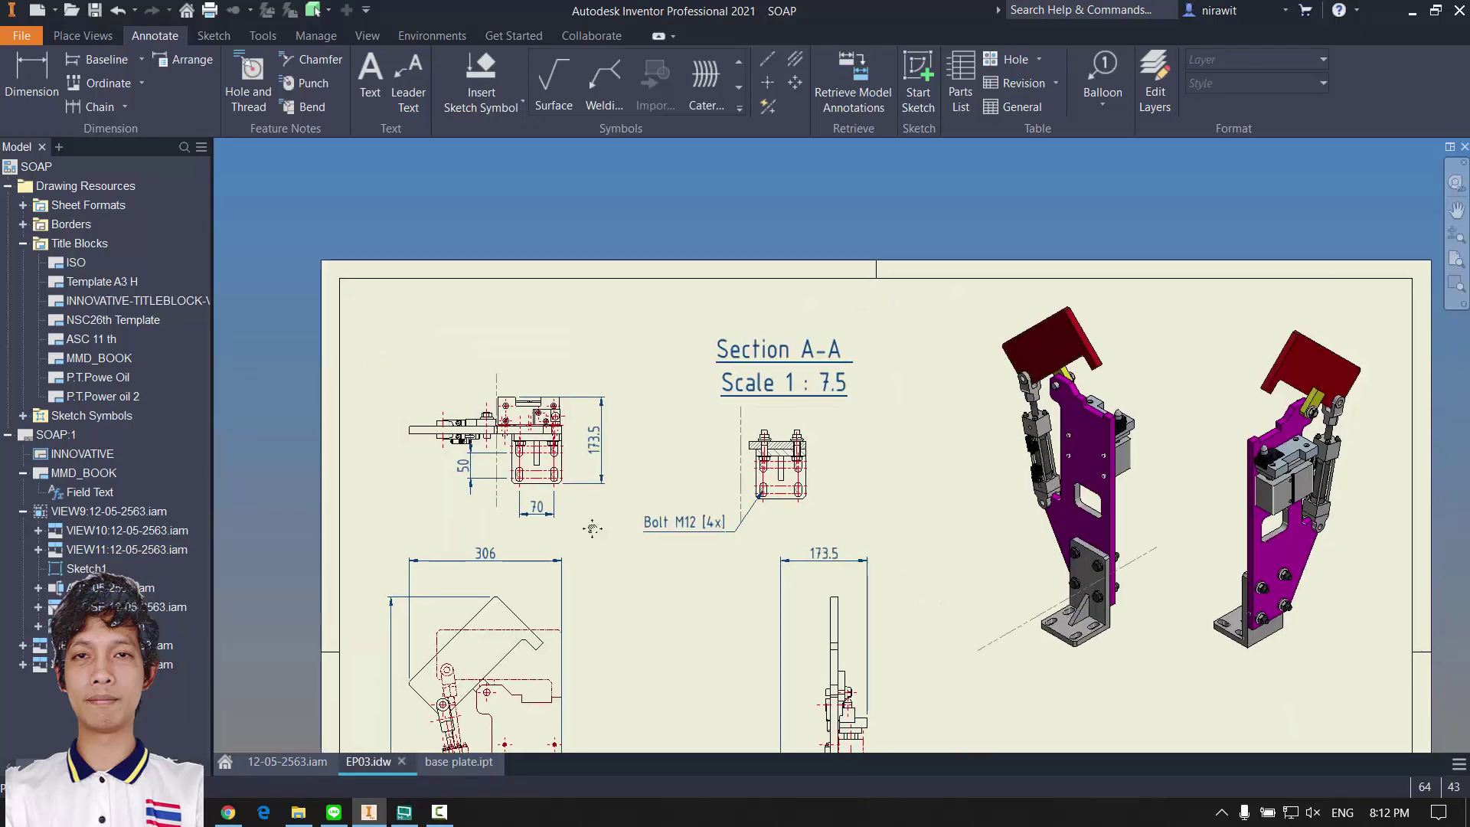
scroll(733, 393, up, 6)
click(782, 419)
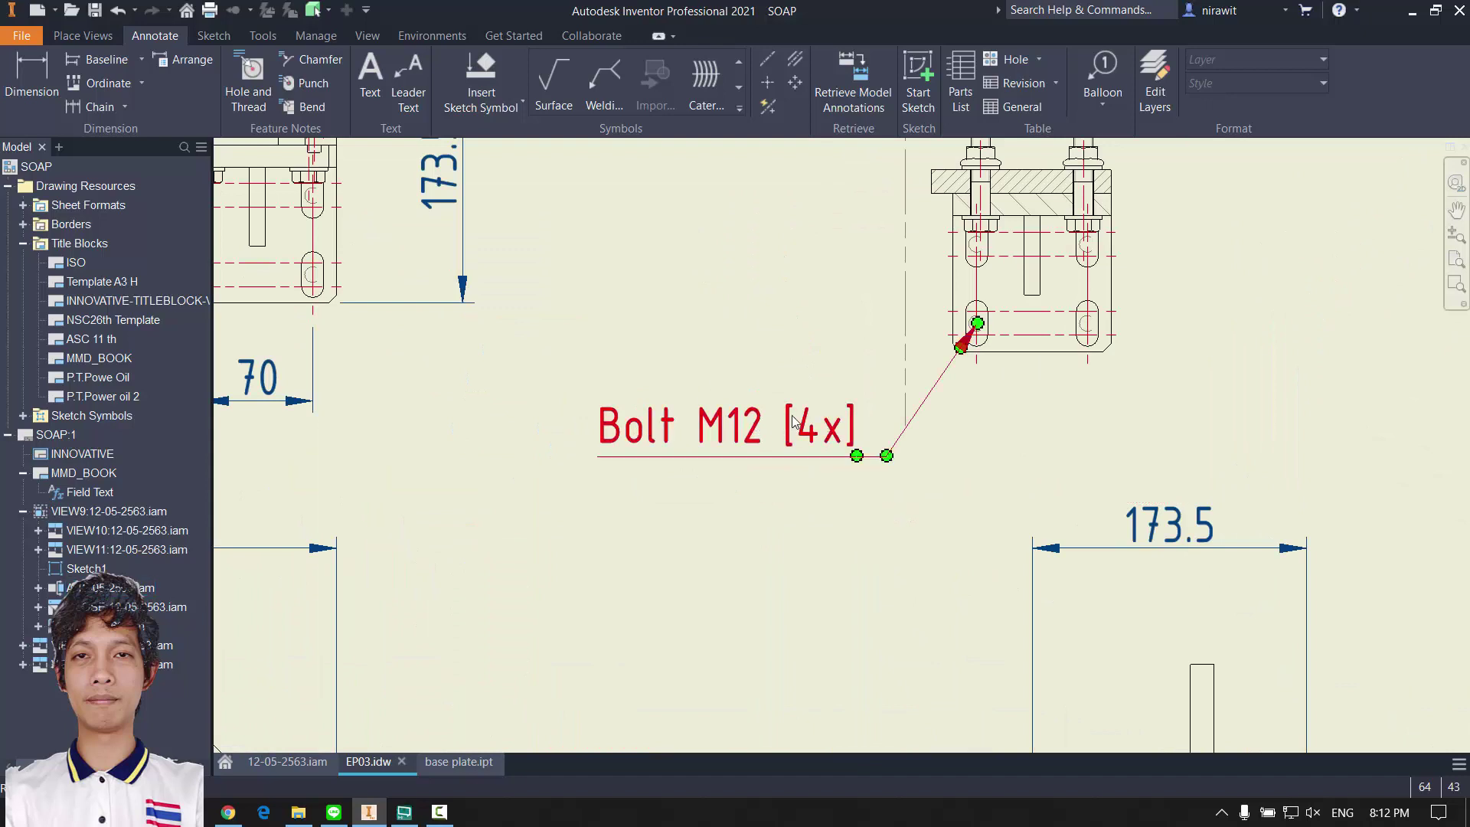
key(Escape)
scroll(879, 464, down, 3)
scroll(803, 439, up, 4)
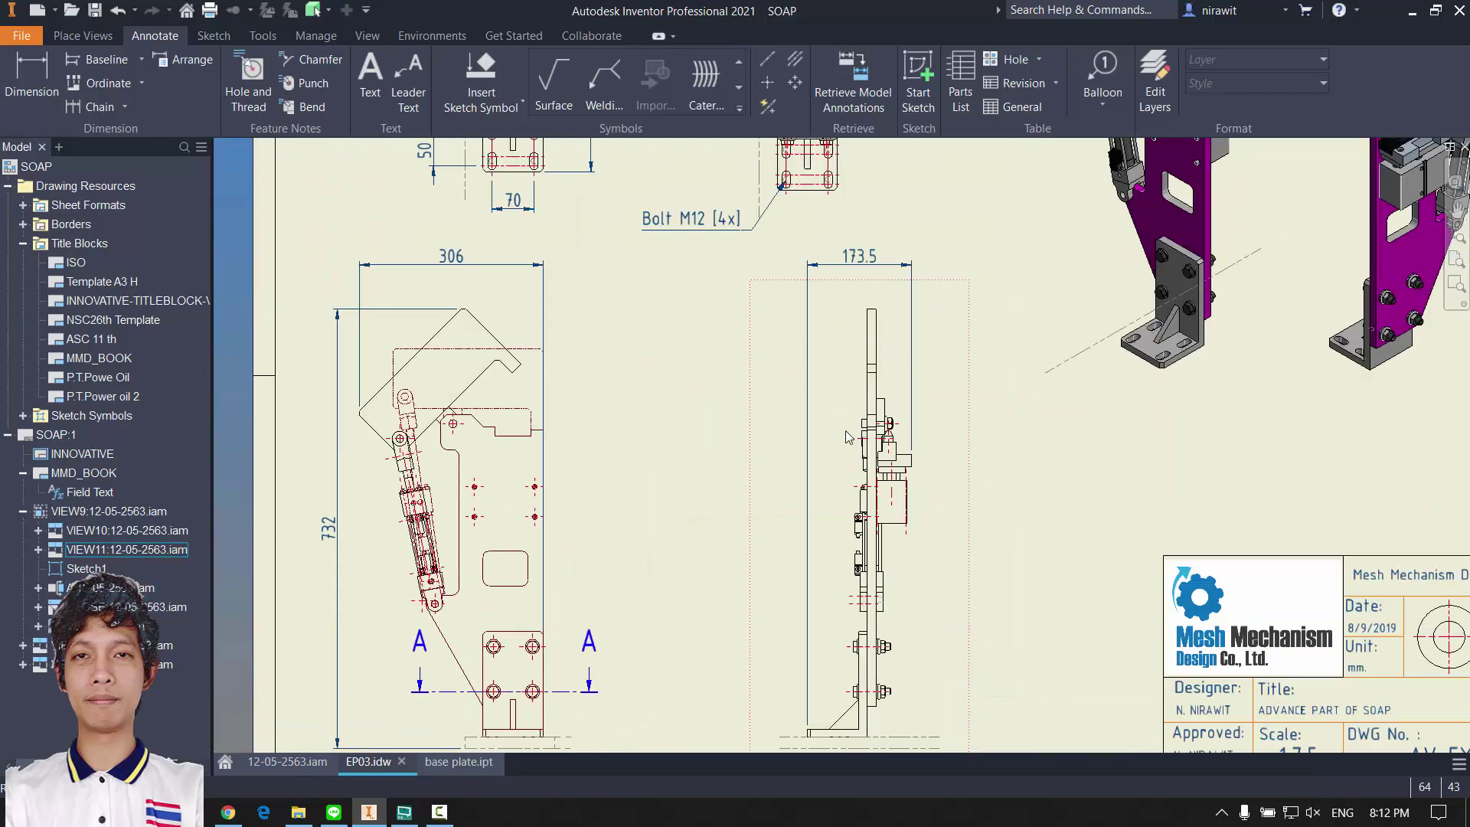
mouse_move(845, 431)
middle_down()
mouse_move(908, 378)
mouse_move(872, 524)
mouse_move(1096, 476)
middle_up()
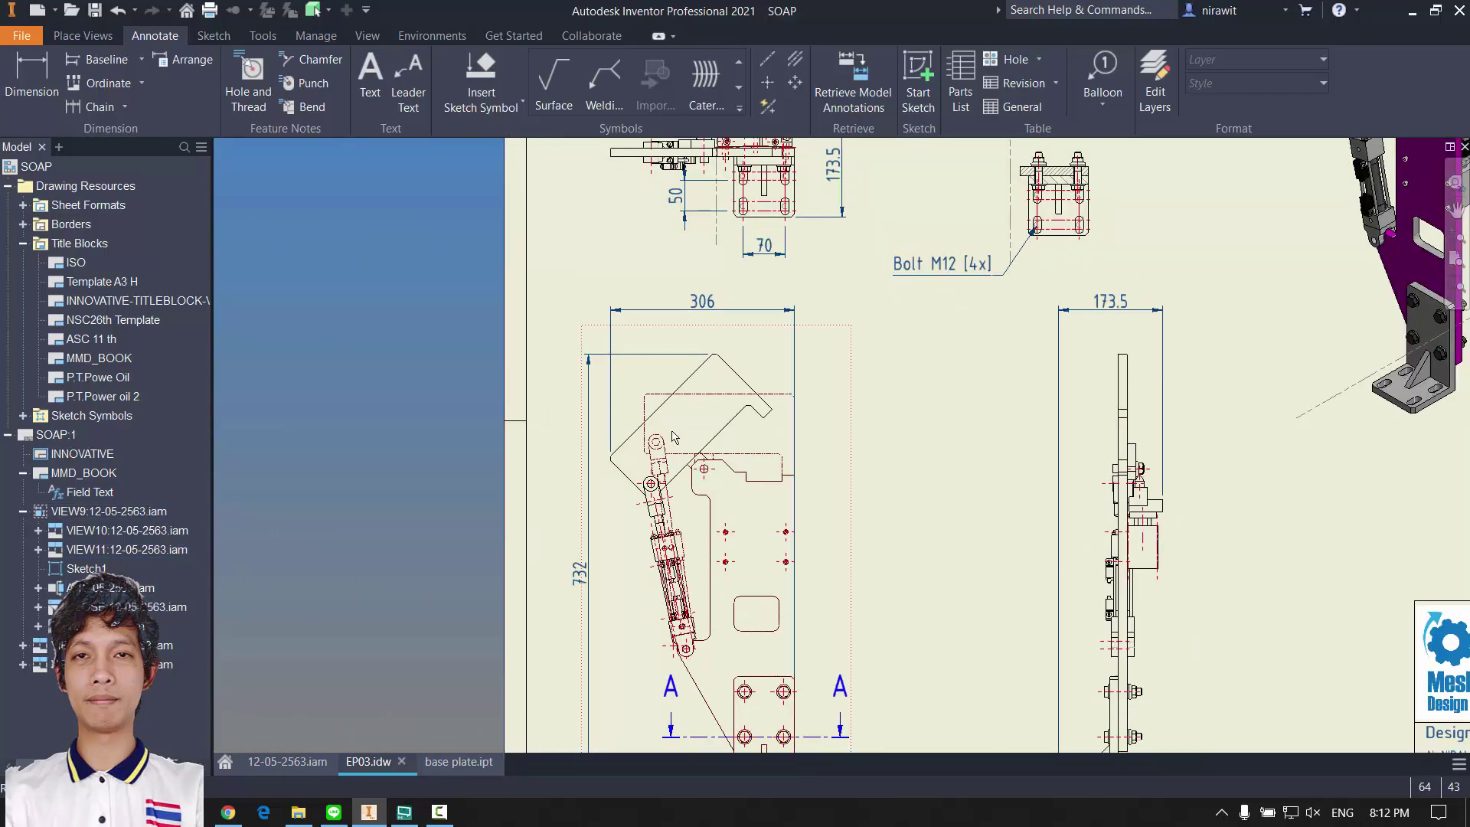
middle_drag(823, 442, 812, 431)
click(20, 80)
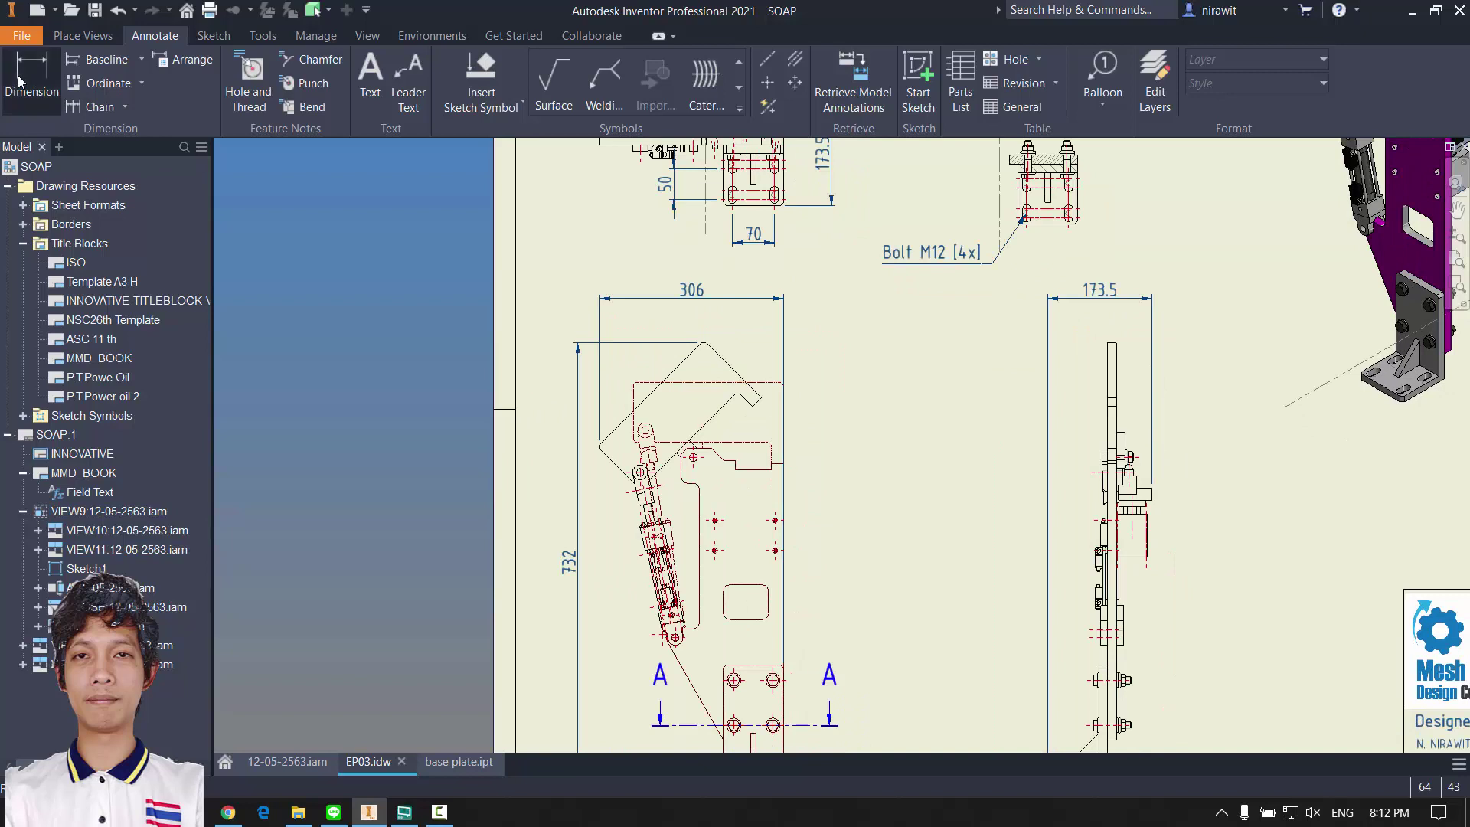
scroll(741, 438, up, 5)
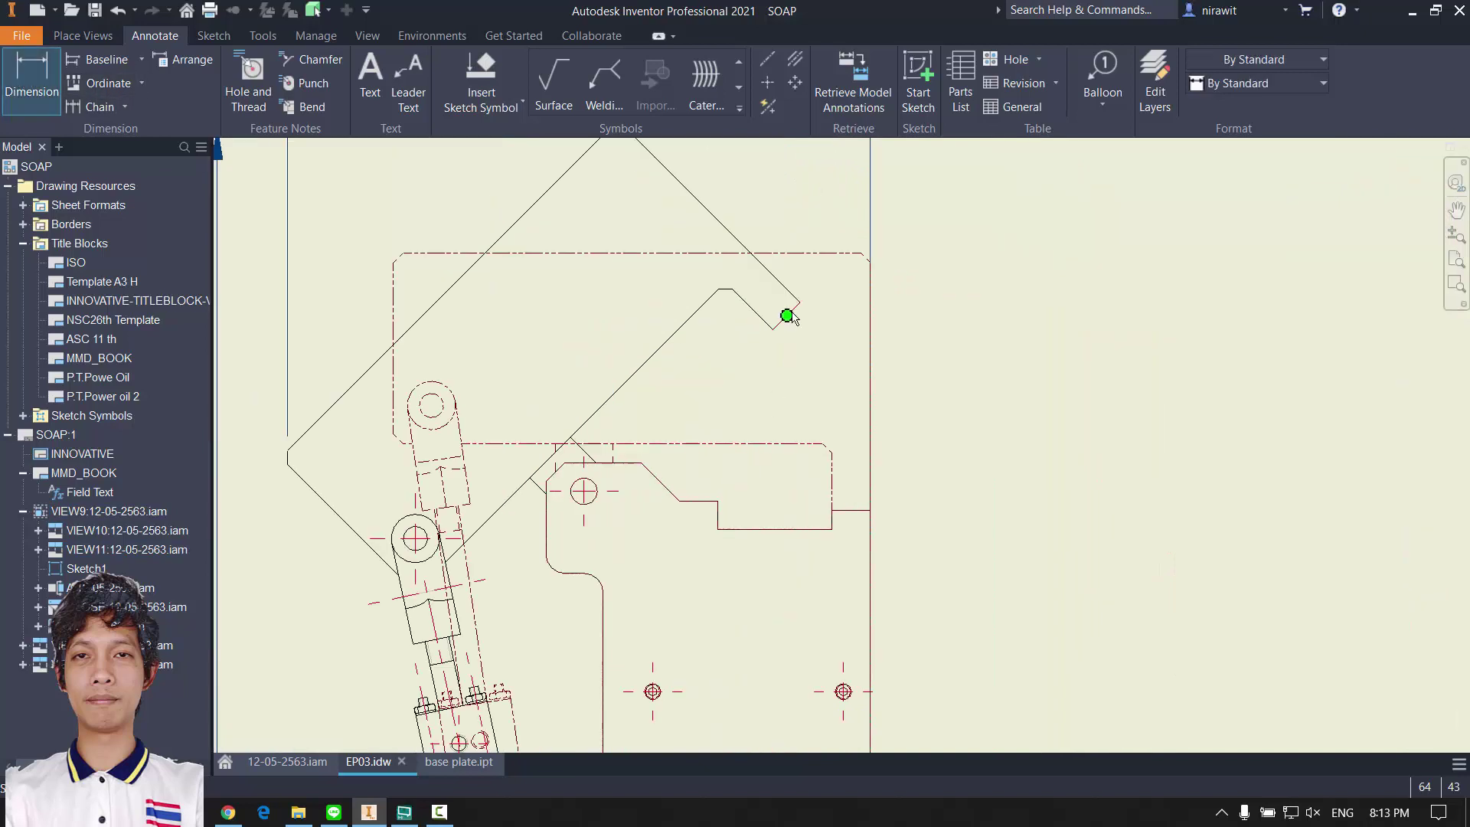
click(852, 510)
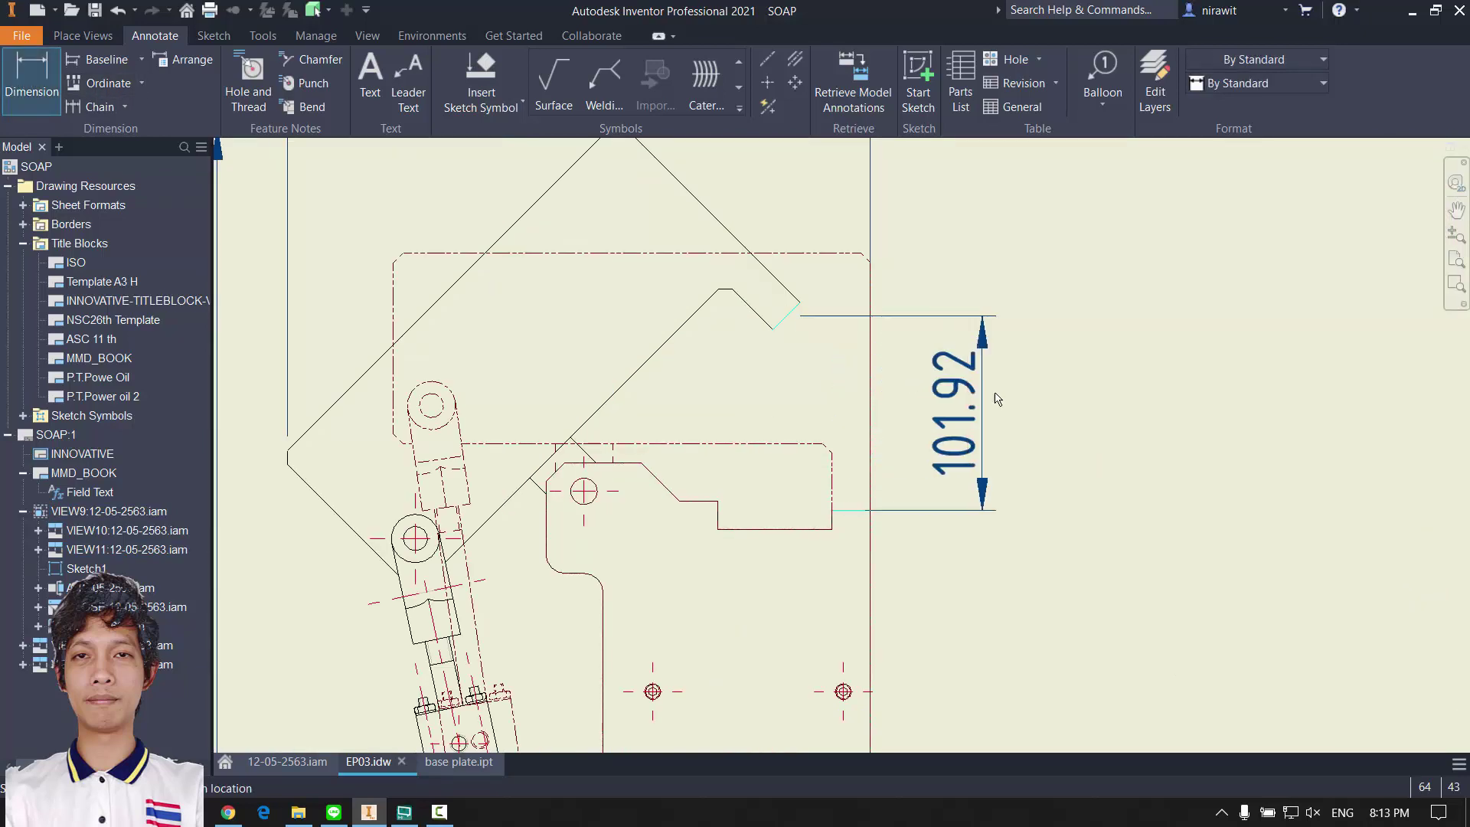
key(Escape)
Step: Add an angular dimension between the tilted arm's tip edge and the plate's short horizontal ledge, placing it outside the front view
click(27, 61)
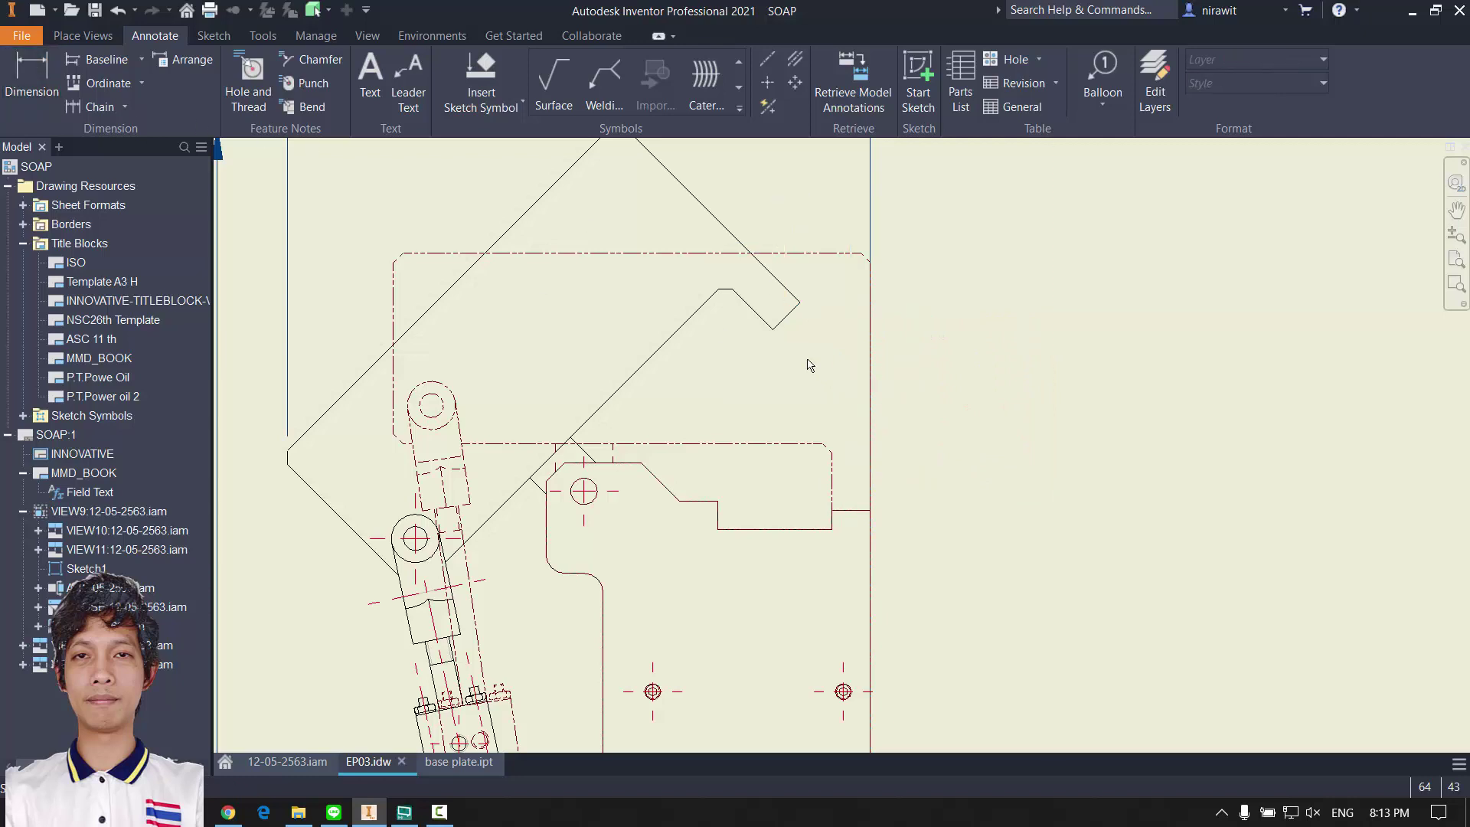
scroll(807, 329, up, 4)
scroll(766, 307, down, 3)
middle_drag(697, 295, 555, 164)
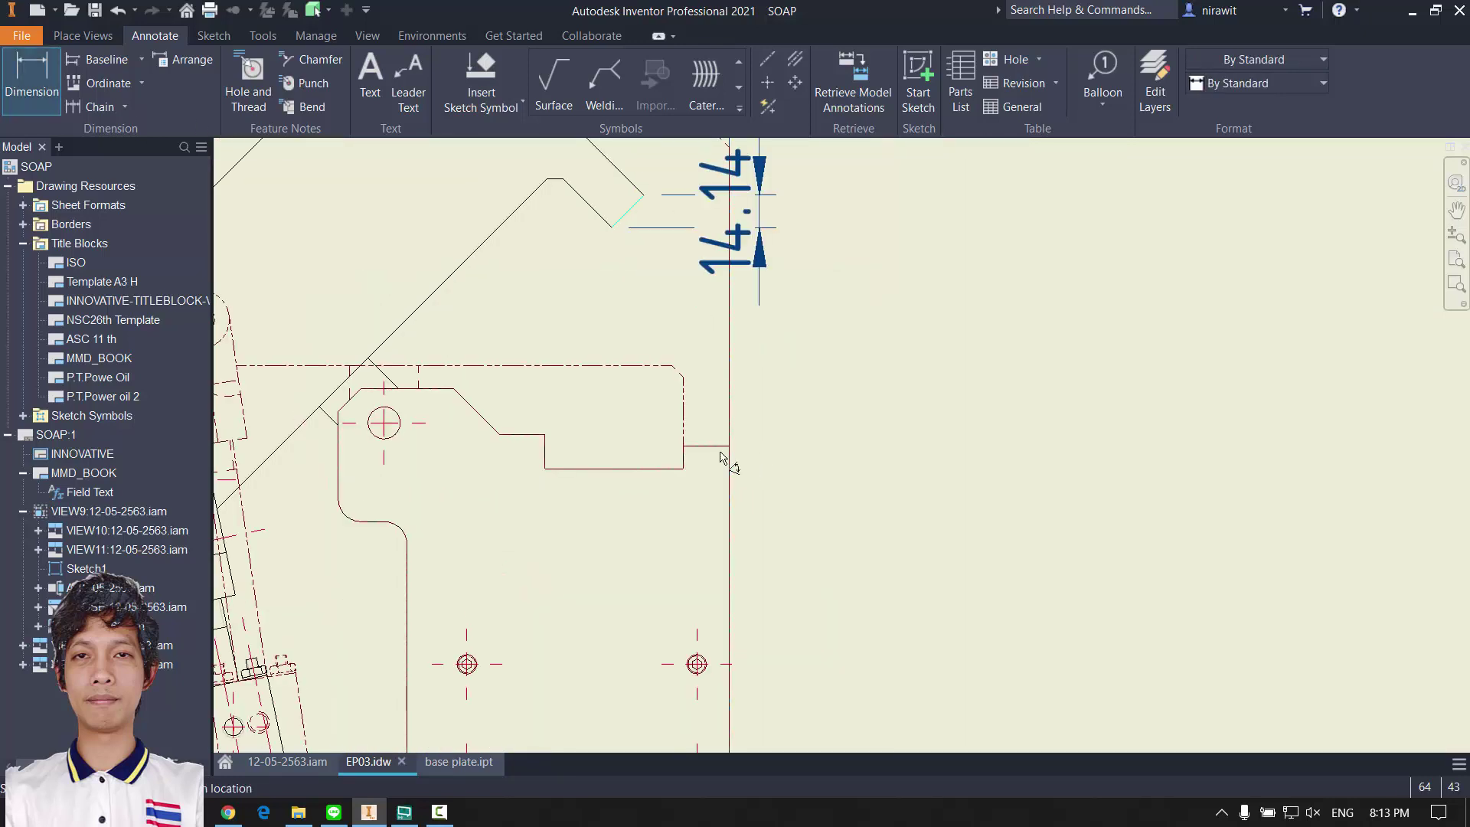
scroll(721, 447, up, 5)
click(738, 433)
scroll(852, 387, down, 5)
middle_drag(866, 341, 770, 531)
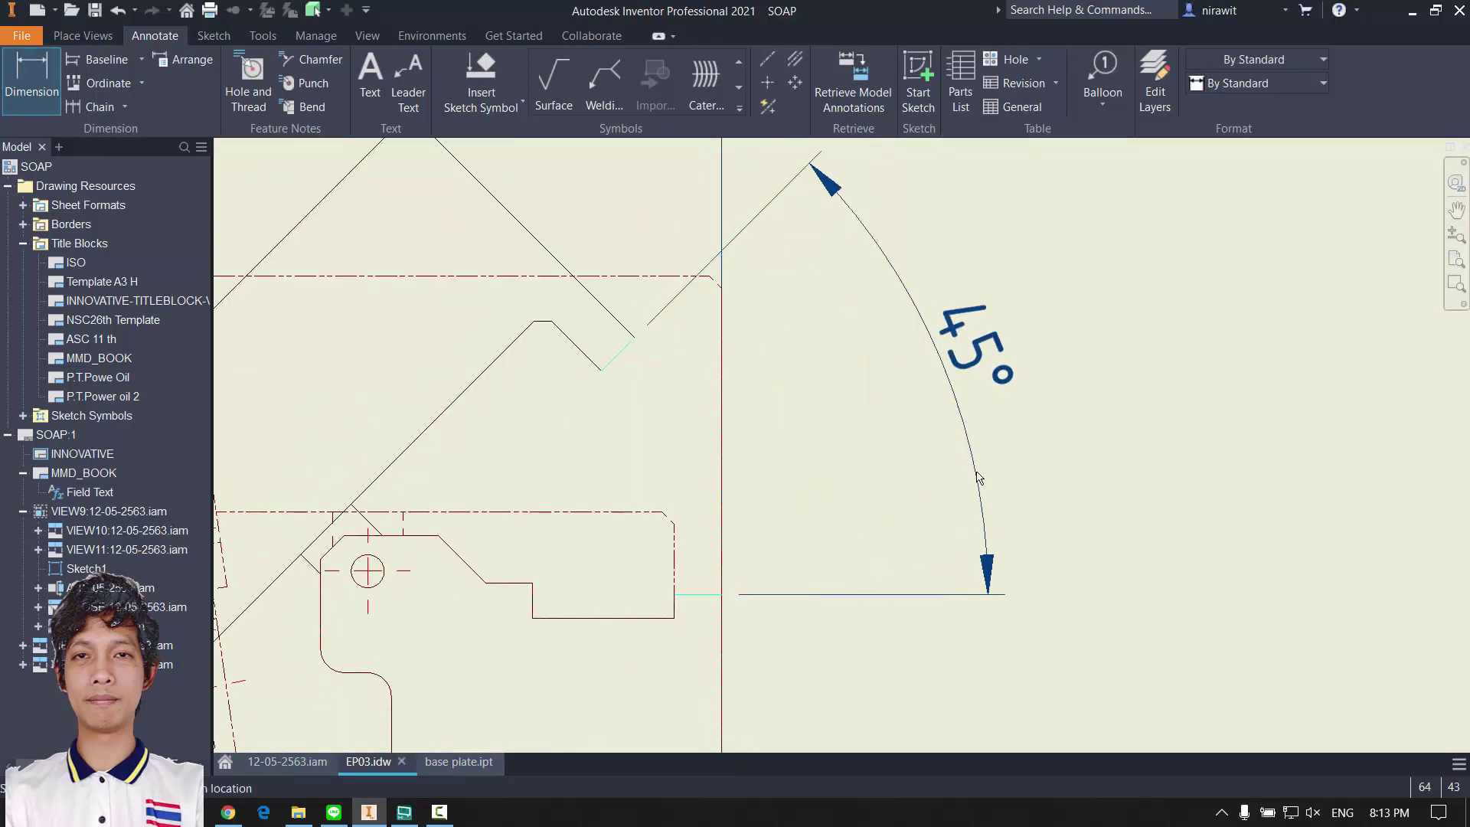
click(976, 482)
scroll(1028, 465, down, 5)
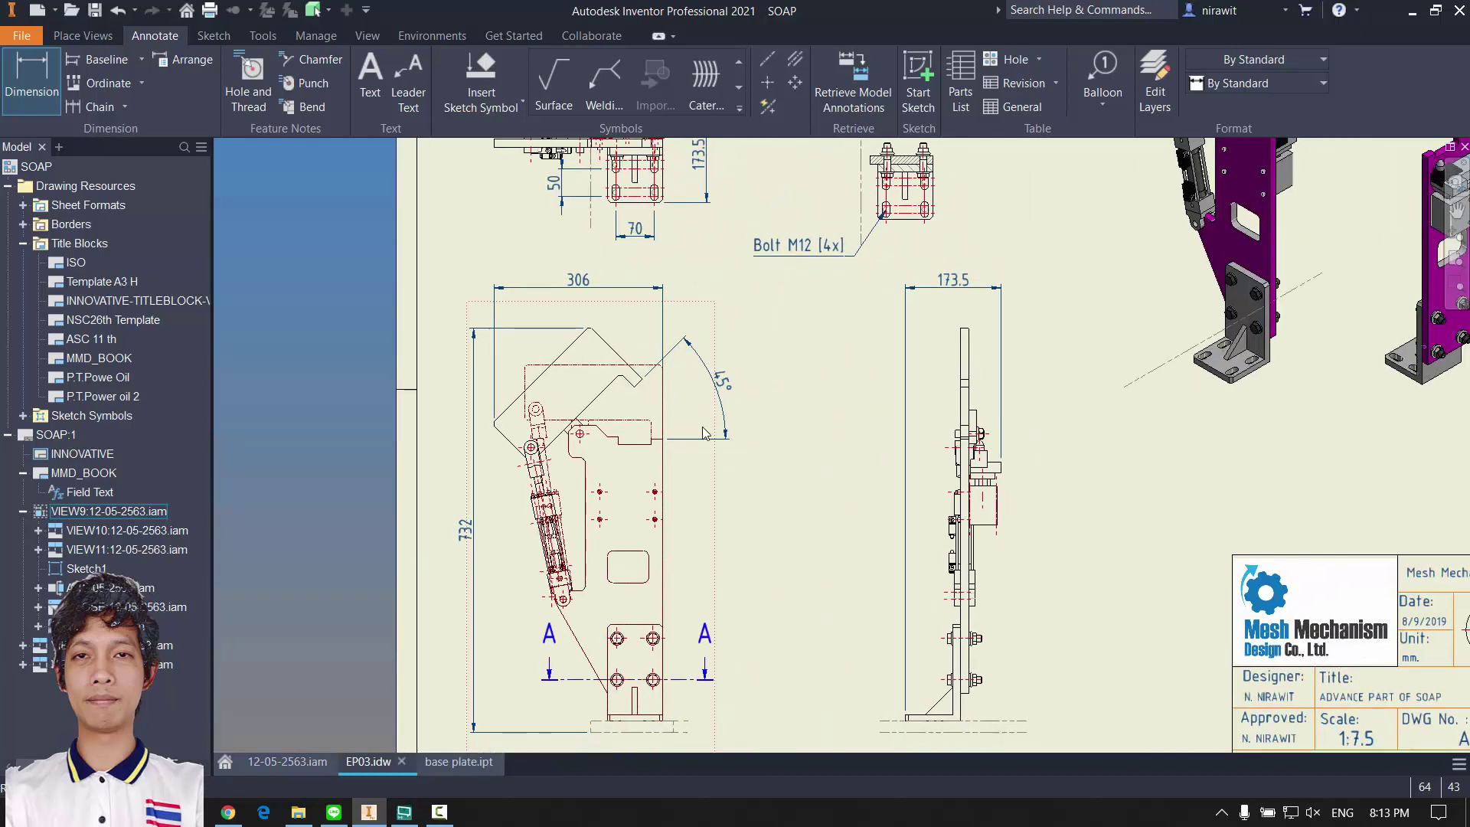
scroll(878, 516, up, 4)
scroll(807, 503, down, 2)
key(Escape)
scroll(787, 538, up, 4)
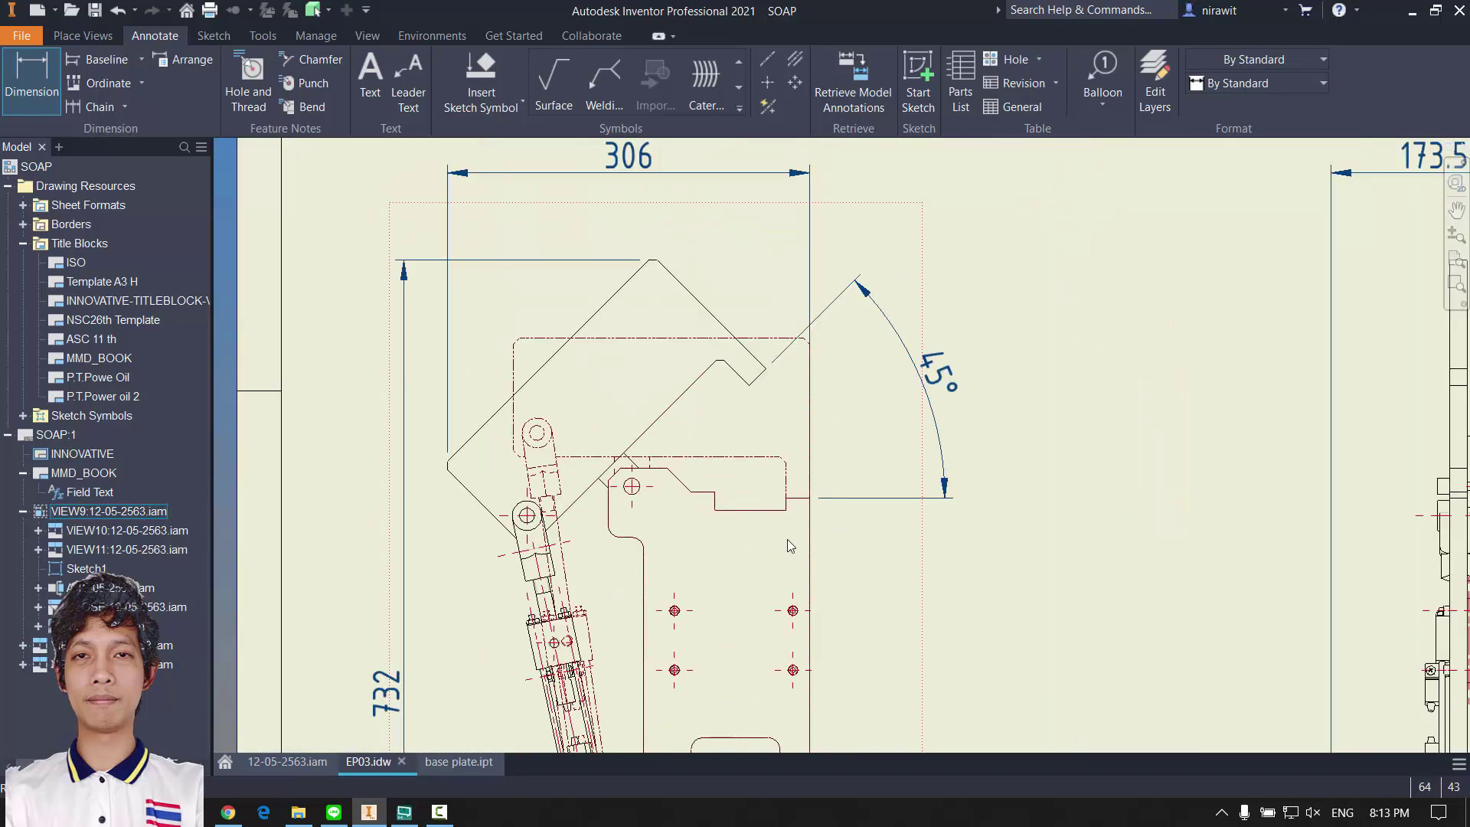
middle_drag(866, 253, 809, 457)
scroll(855, 457, down, 4)
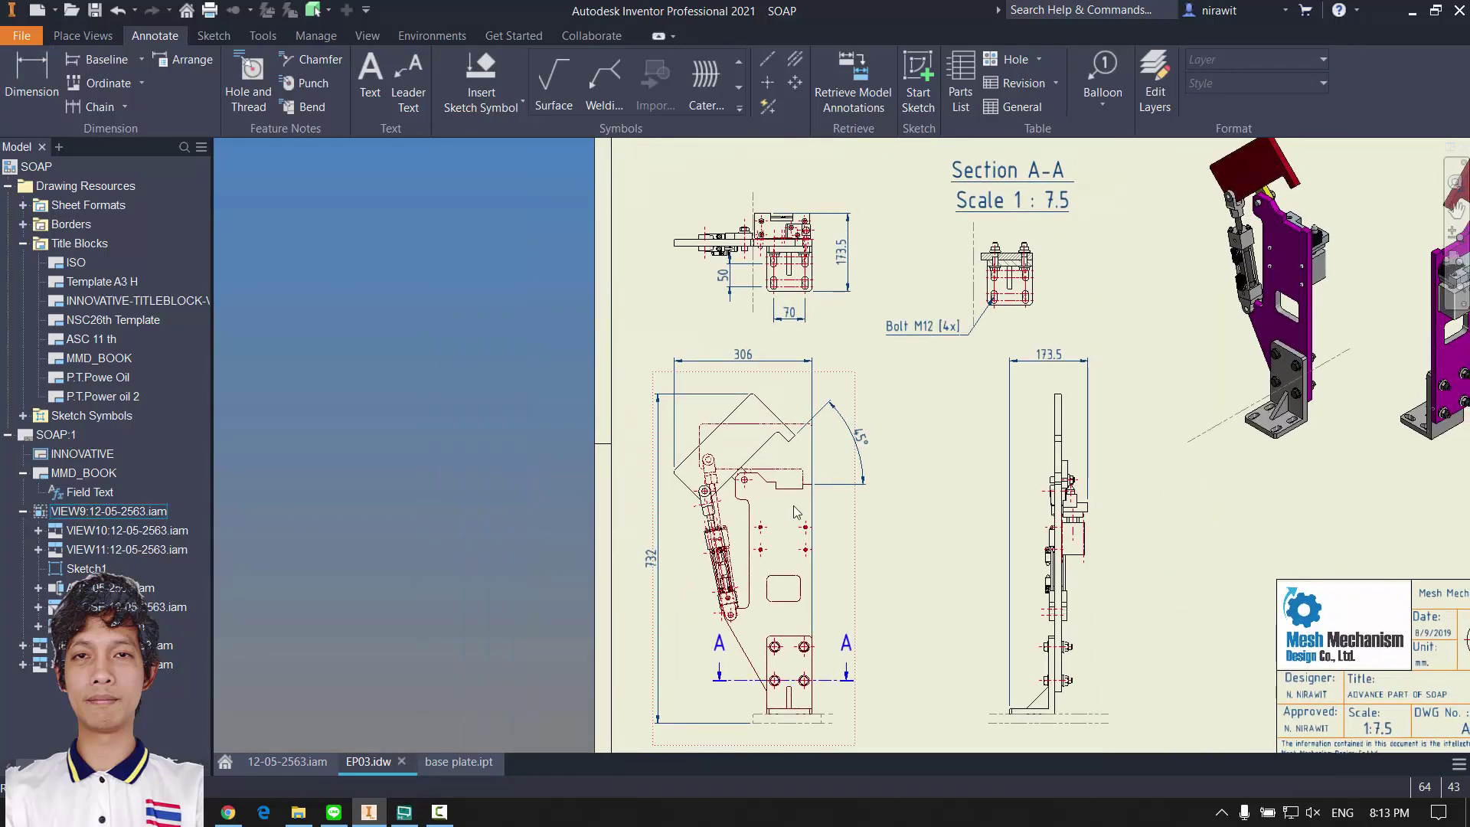
scroll(809, 499, up, 3)
scroll(765, 505, down, 4)
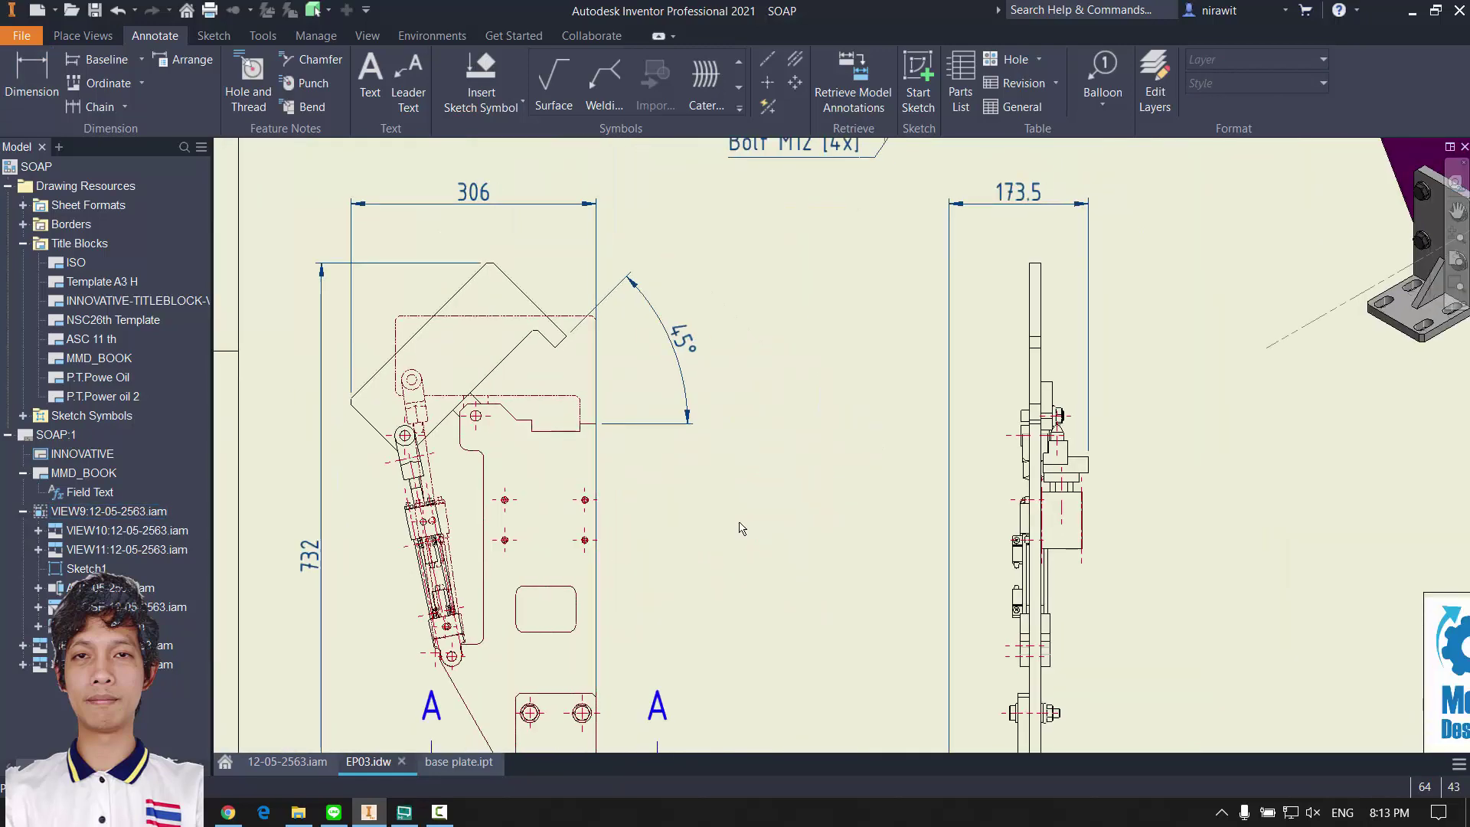
Step: Examine the front, side, section and isometric views, including the plate's hole area, for missing dimensions and spacing
scroll(744, 385, up, 2)
middle_drag(744, 386, 688, 679)
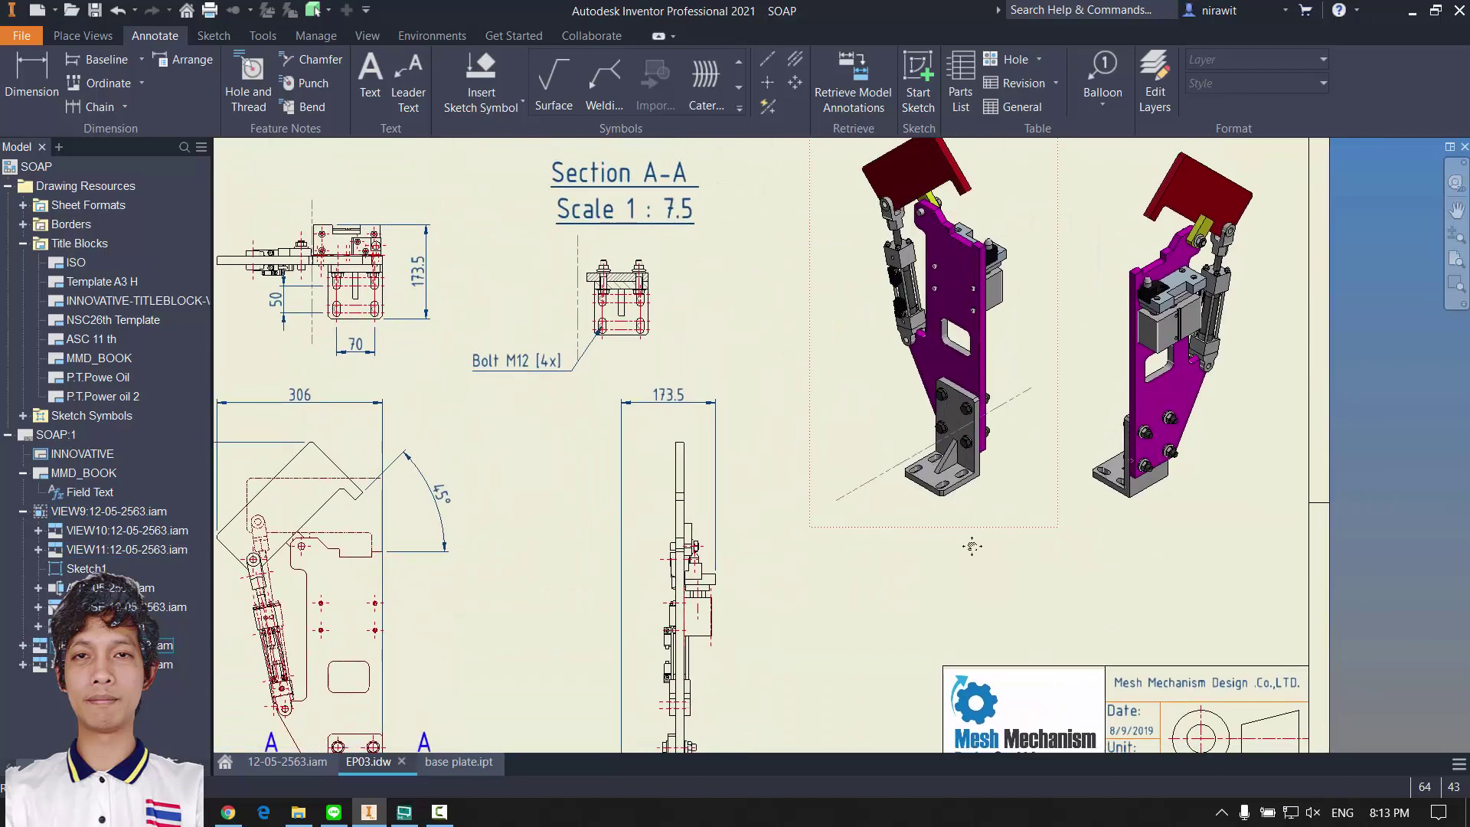
mouse_move(971, 544)
middle_down()
mouse_move(863, 640)
mouse_move(1073, 489)
middle_up()
scroll(889, 583, down, 2)
scroll(1072, 488, up, 2)
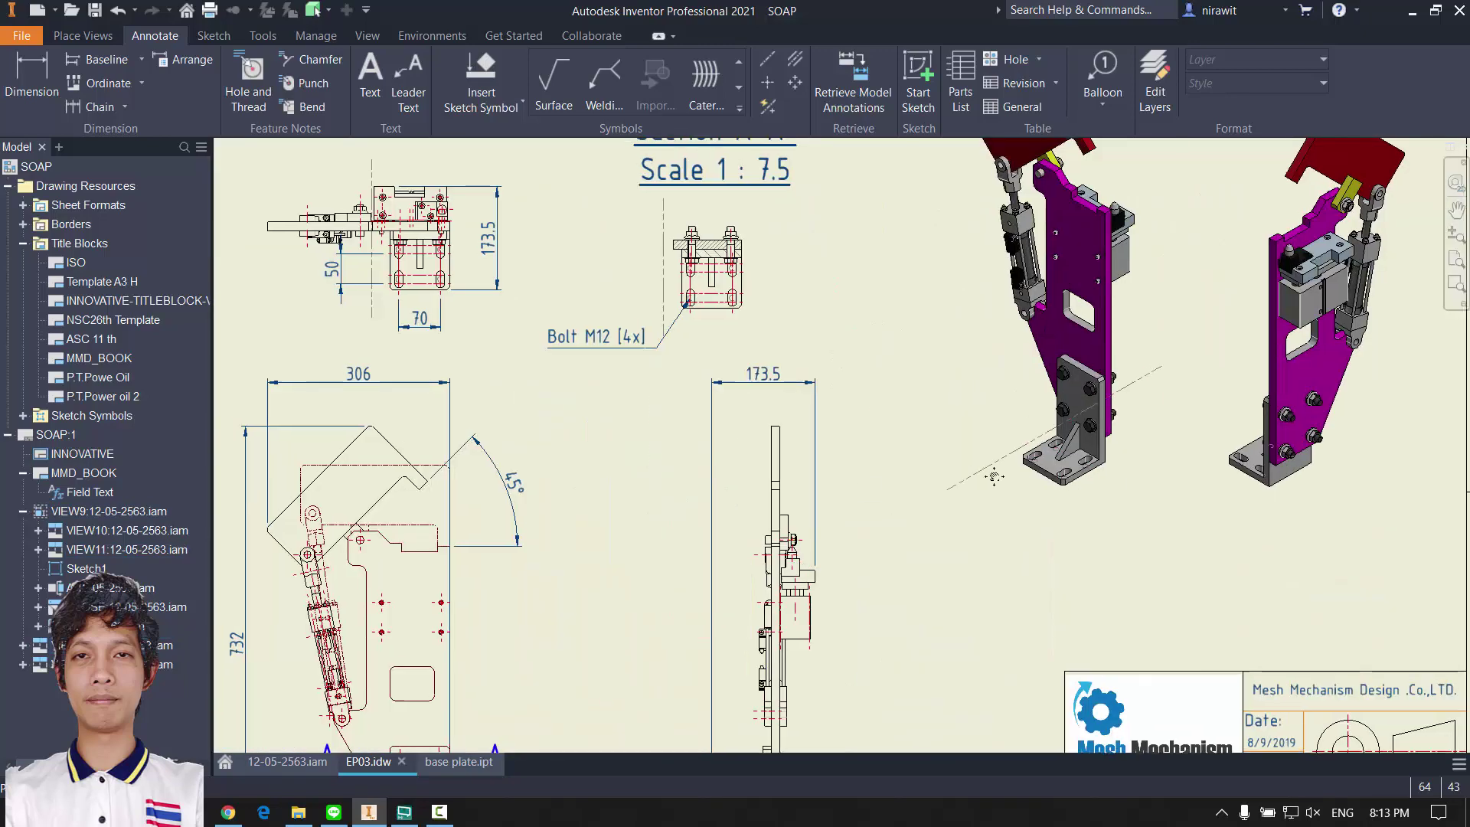
middle_drag(432, 492, 720, 355)
scroll(697, 399, down, 1)
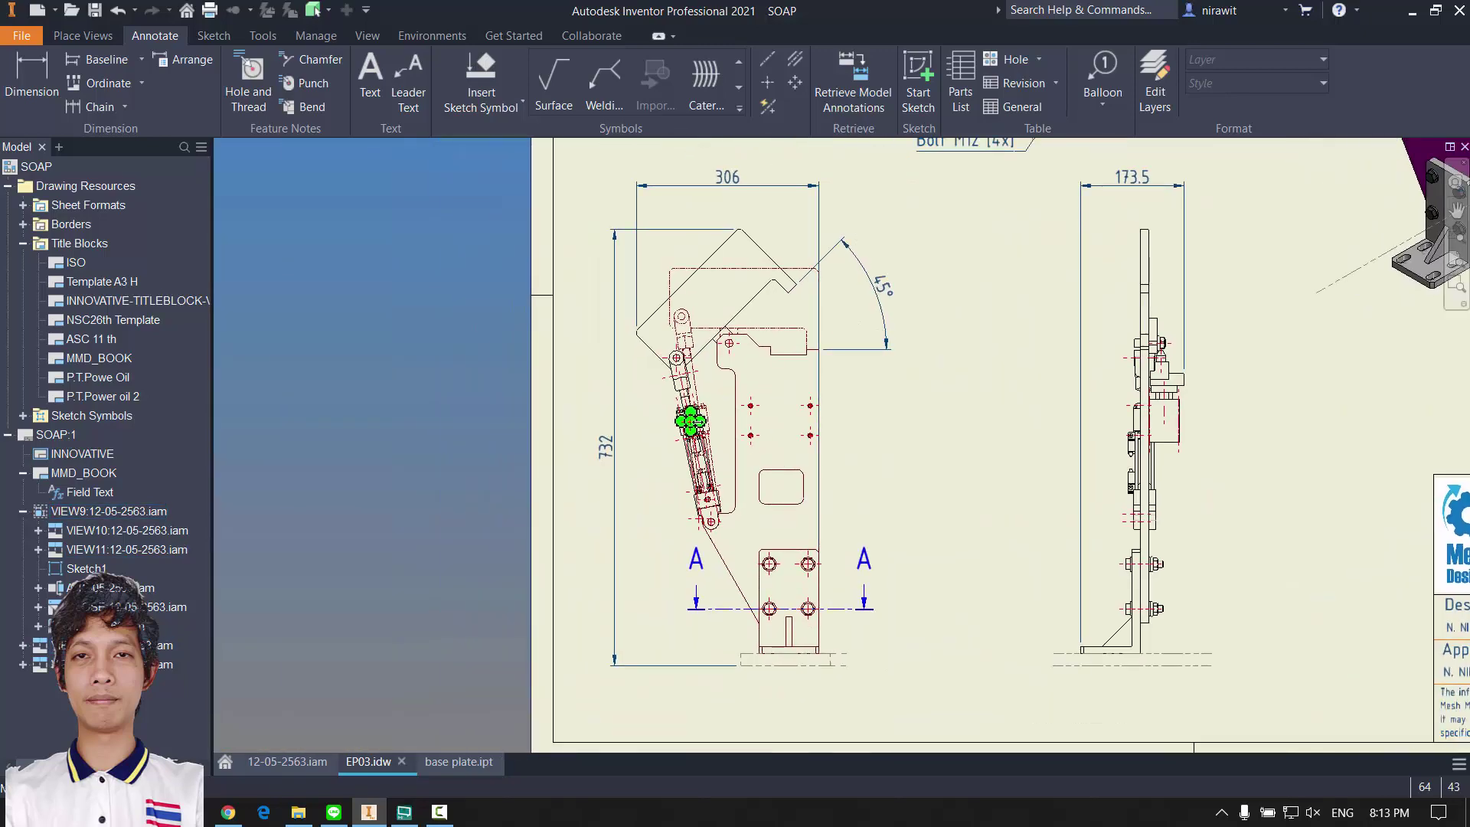
scroll(760, 383, up, 5)
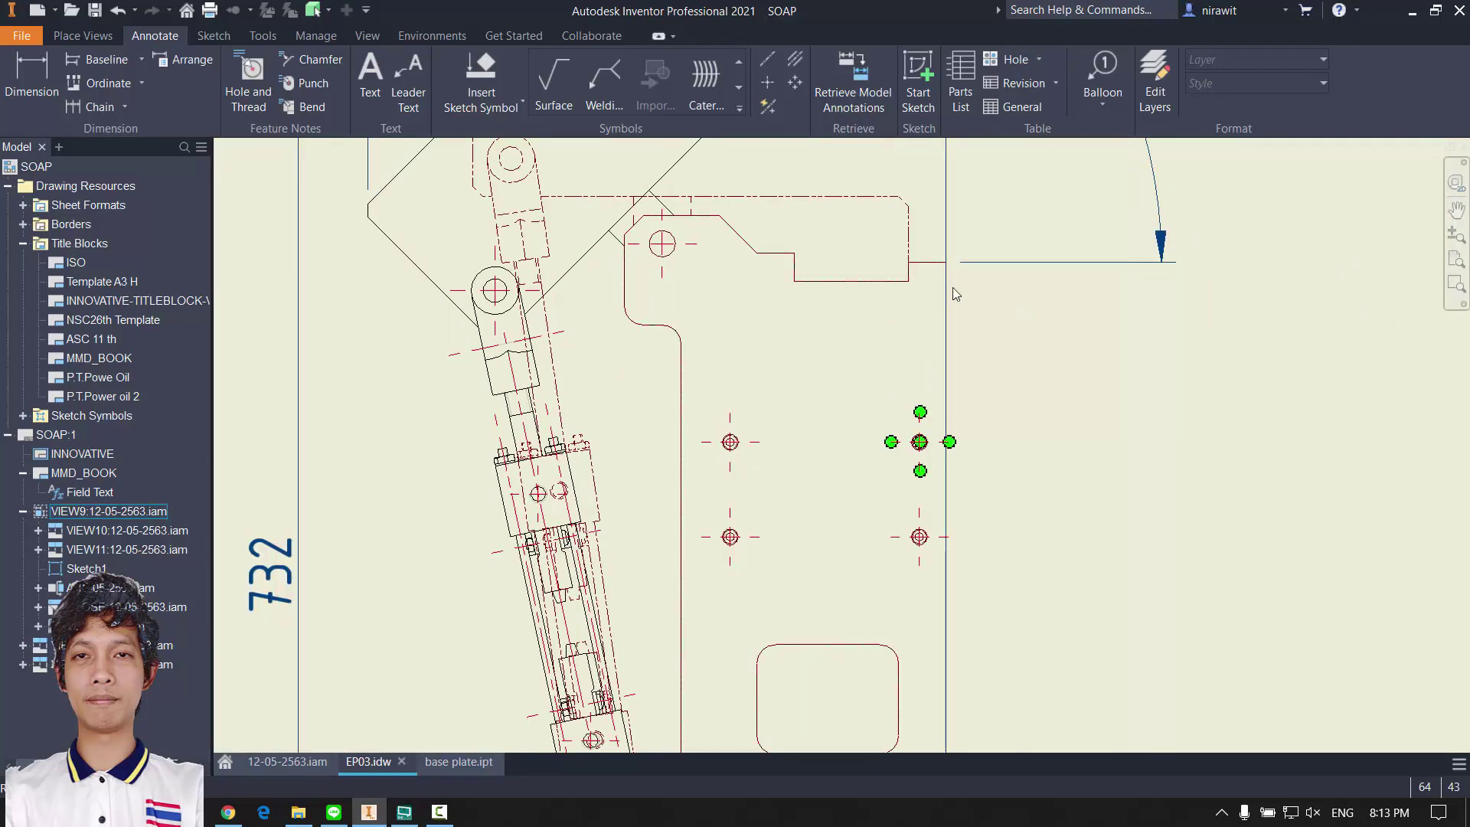
scroll(953, 289, down, 5)
scroll(766, 498, up, 3)
scroll(470, 369, down, 1)
scroll(643, 398, up, 4)
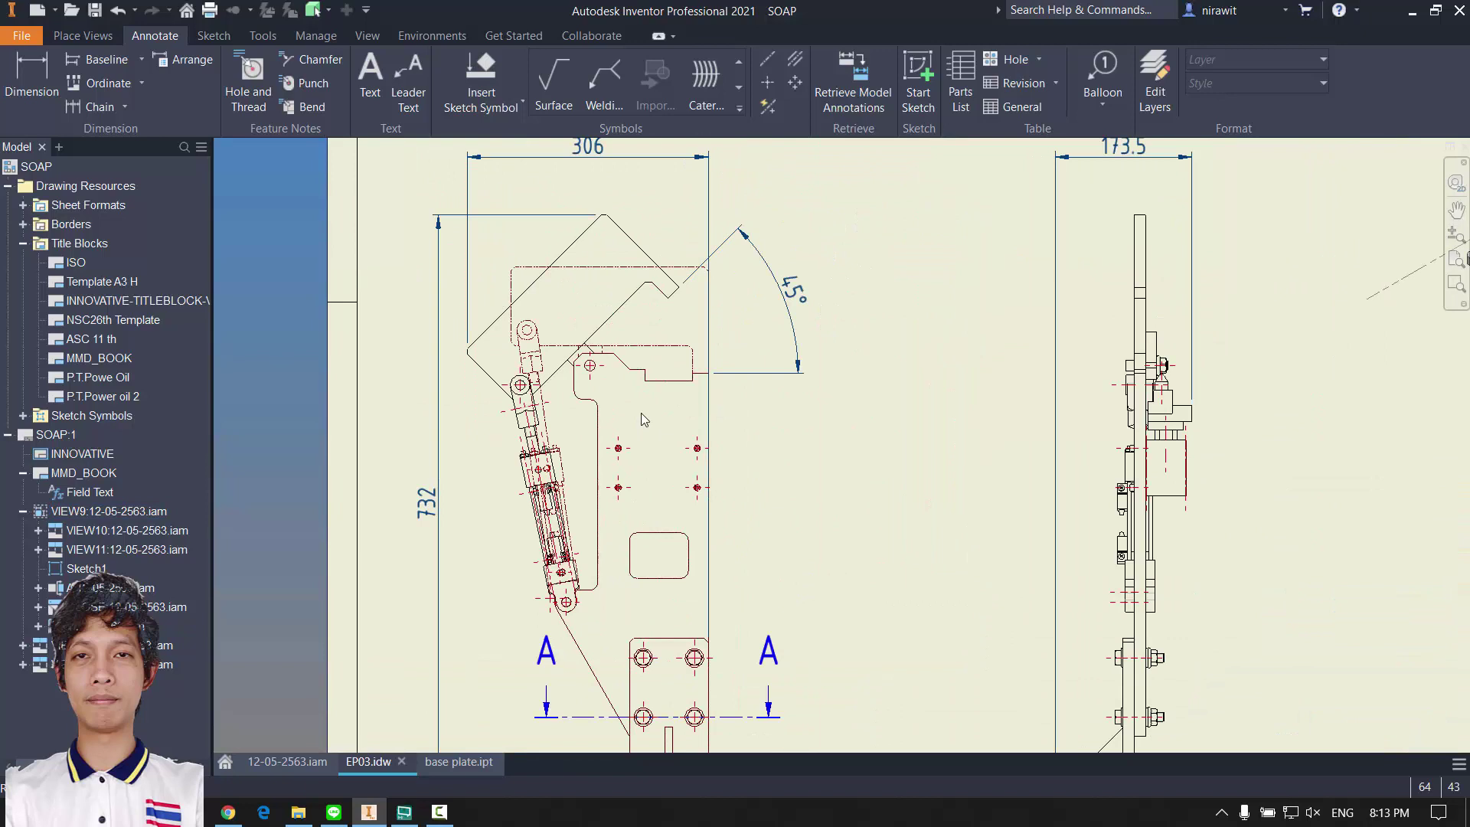
Step: Move the overall height dimension farther outside the front view and shift the front view slightly toward the side view
click(428, 505)
drag(429, 505, 404, 505)
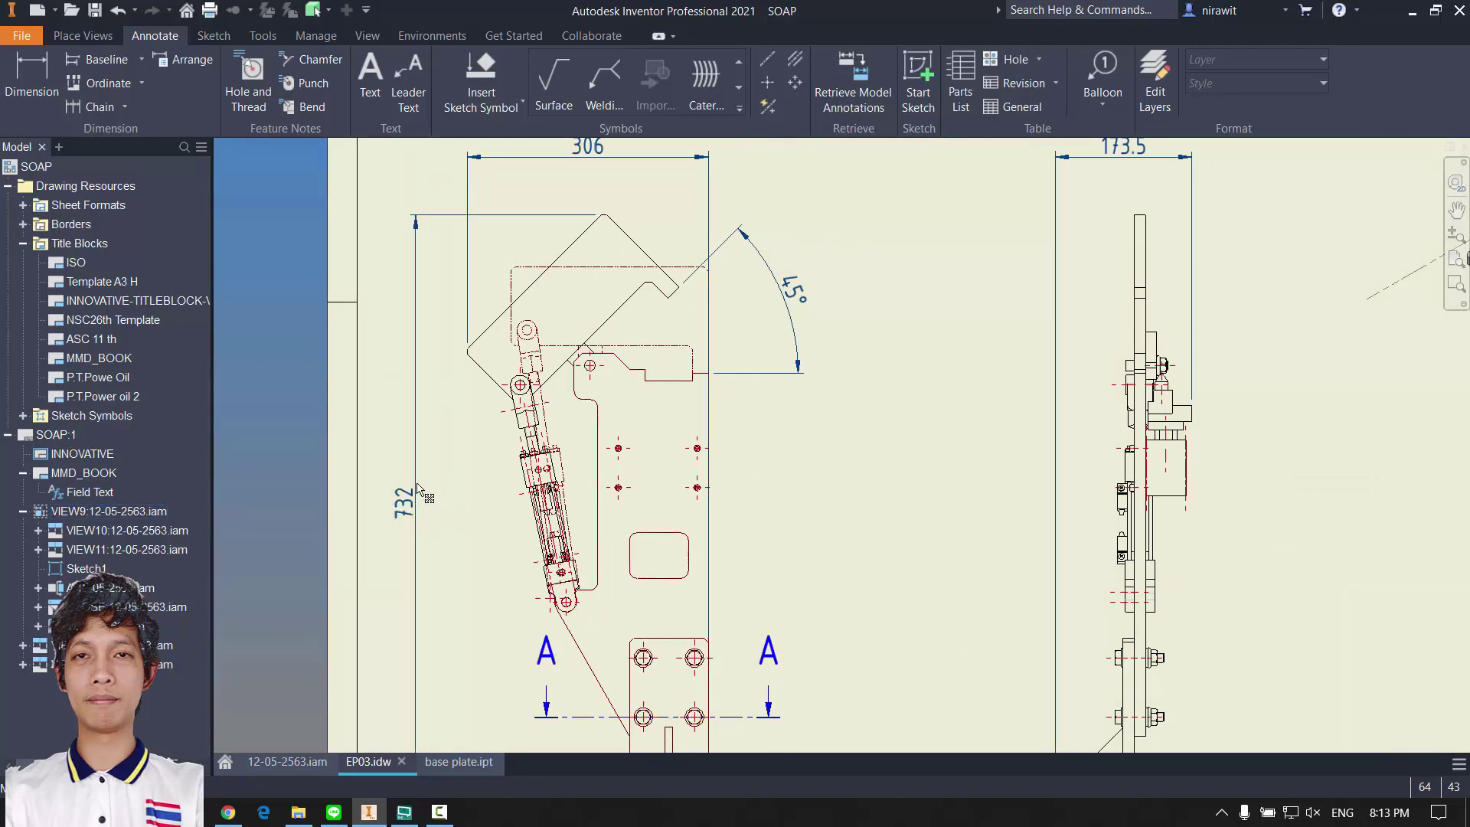
scroll(591, 519, down, 3)
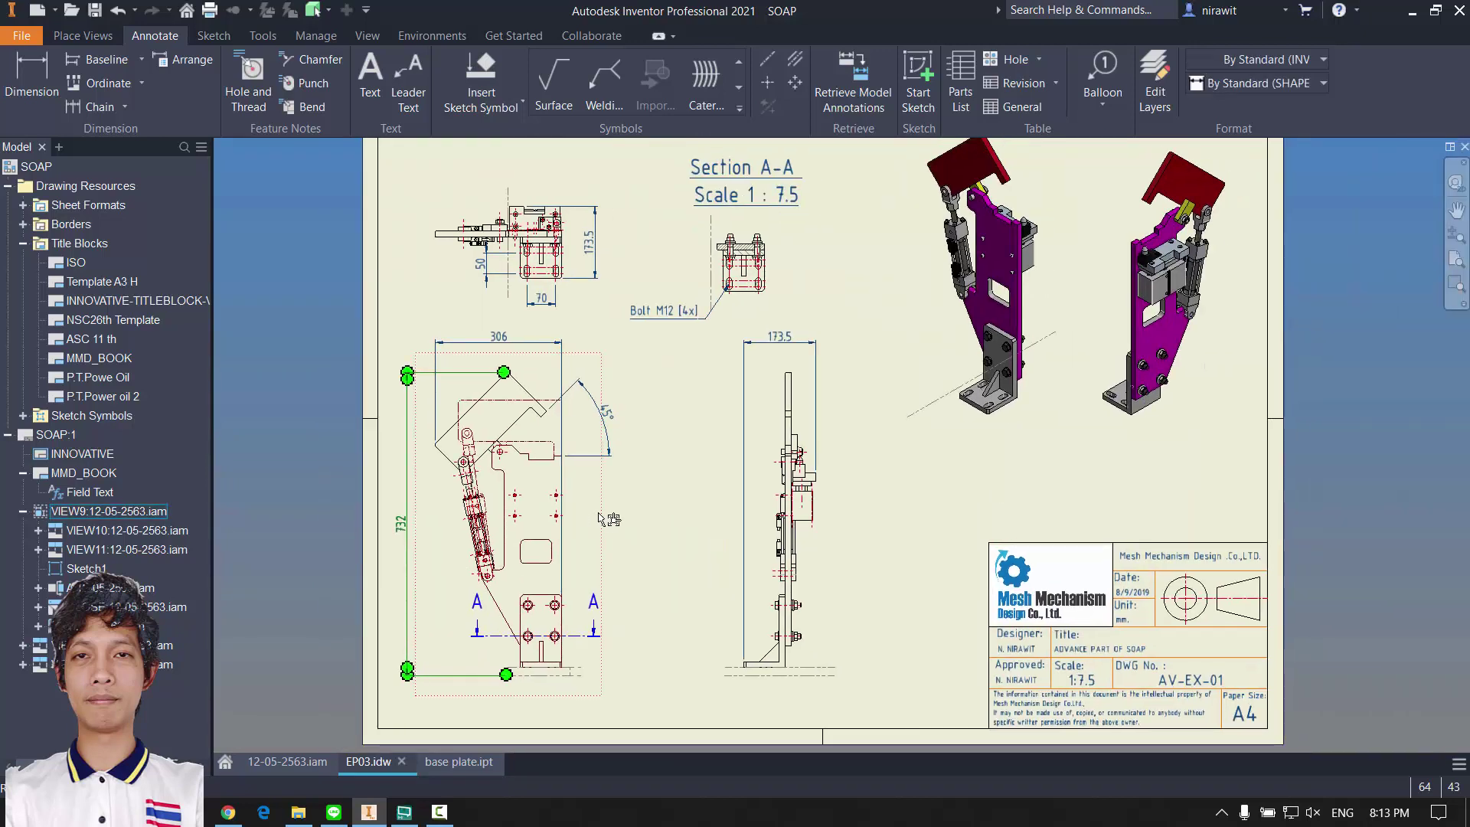
drag(599, 513, 615, 512)
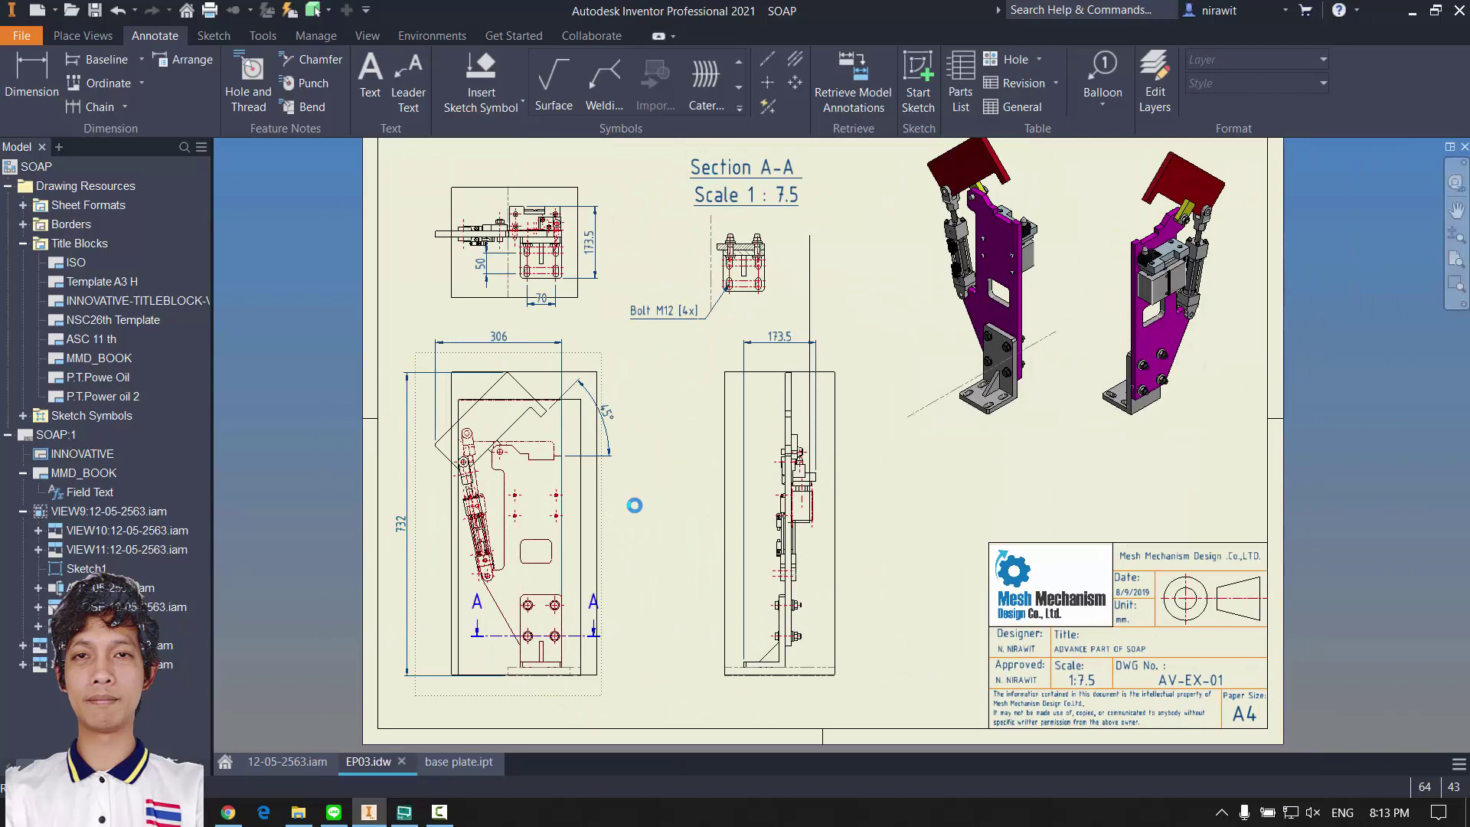
Step: Save the drawing and look over the rearranged sheet layout
click(95, 10)
click(923, 263)
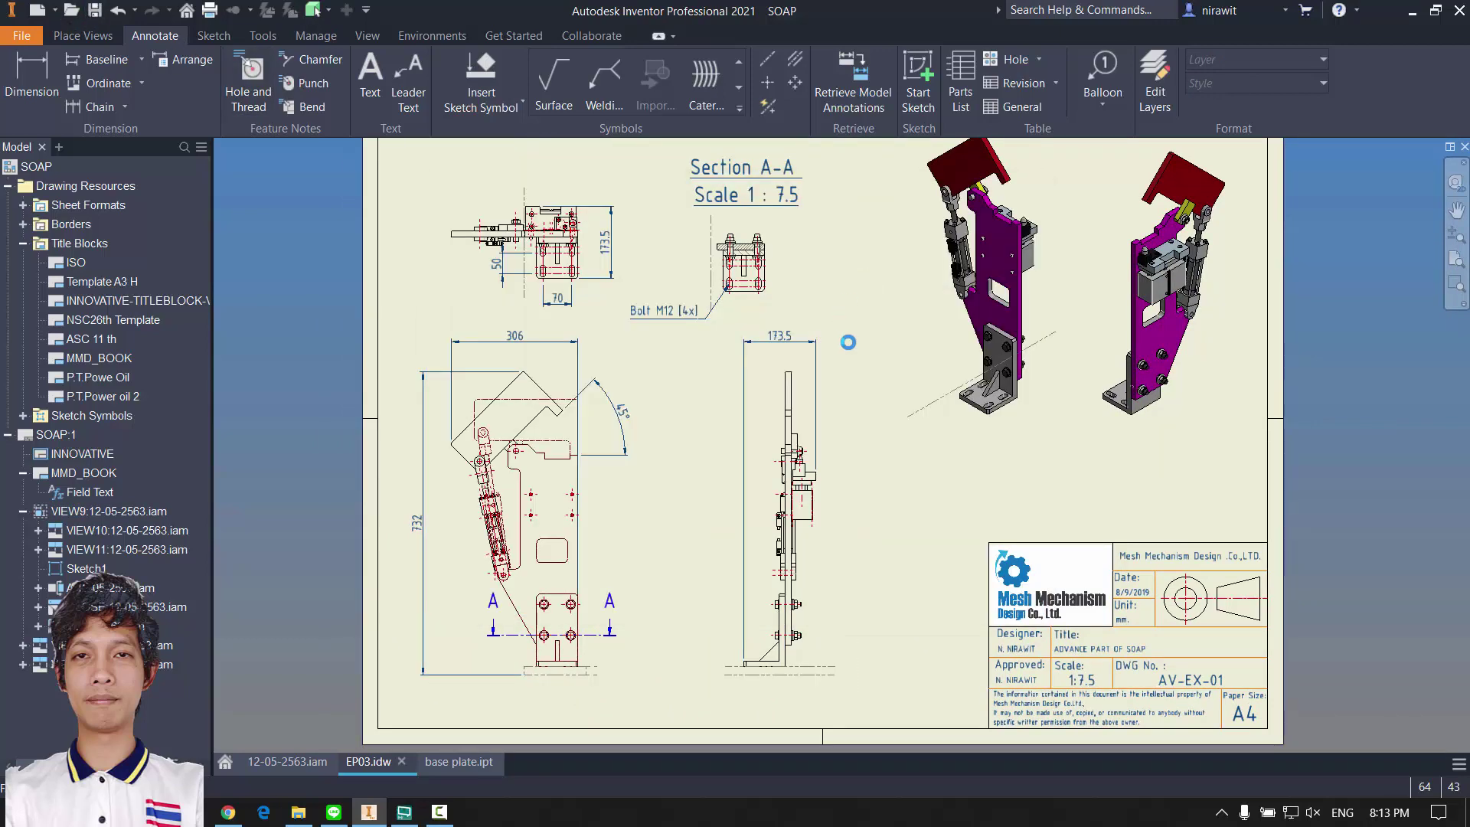
mouse_move(941, 525)
middle_down()
mouse_move(886, 716)
mouse_move(708, 549)
mouse_move(1088, 535)
mouse_move(795, 503)
middle_up()
scroll(845, 548, down, 3)
scroll(1158, 548, up, 3)
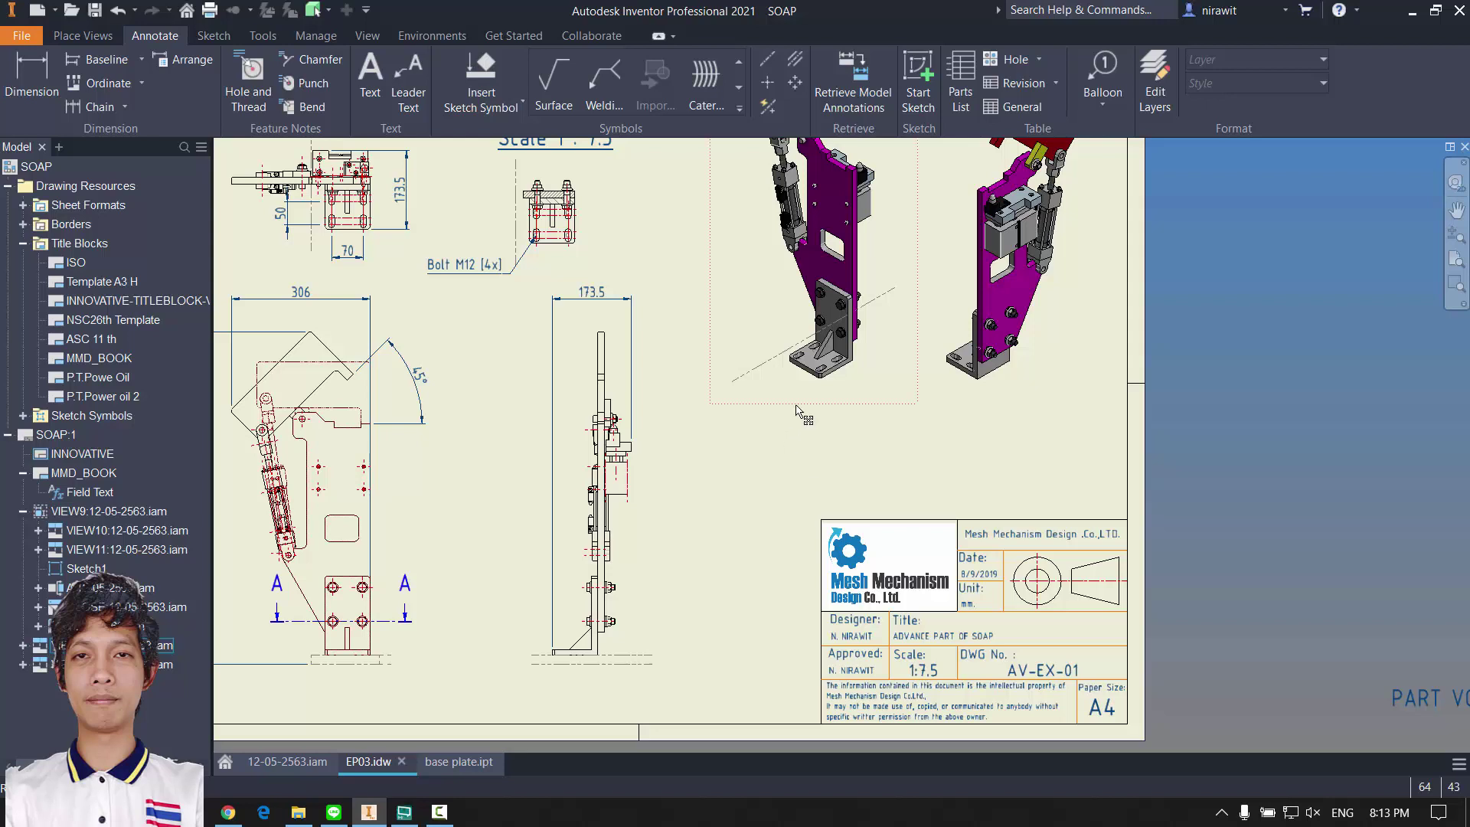
middle_drag(799, 410, 839, 485)
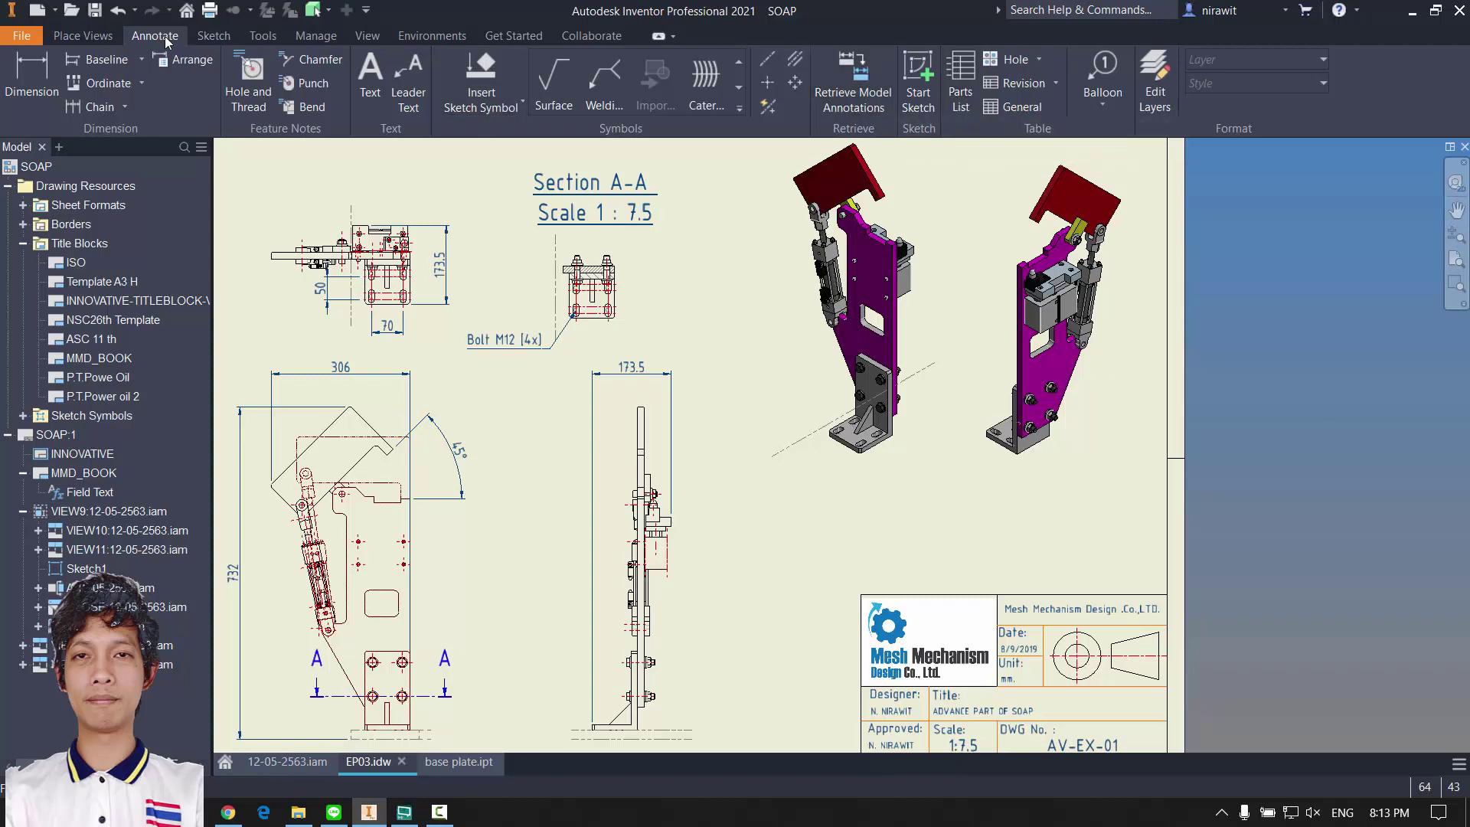
Step: Create a parts list from the front view with the BOM view set to Parts Only
click(957, 90)
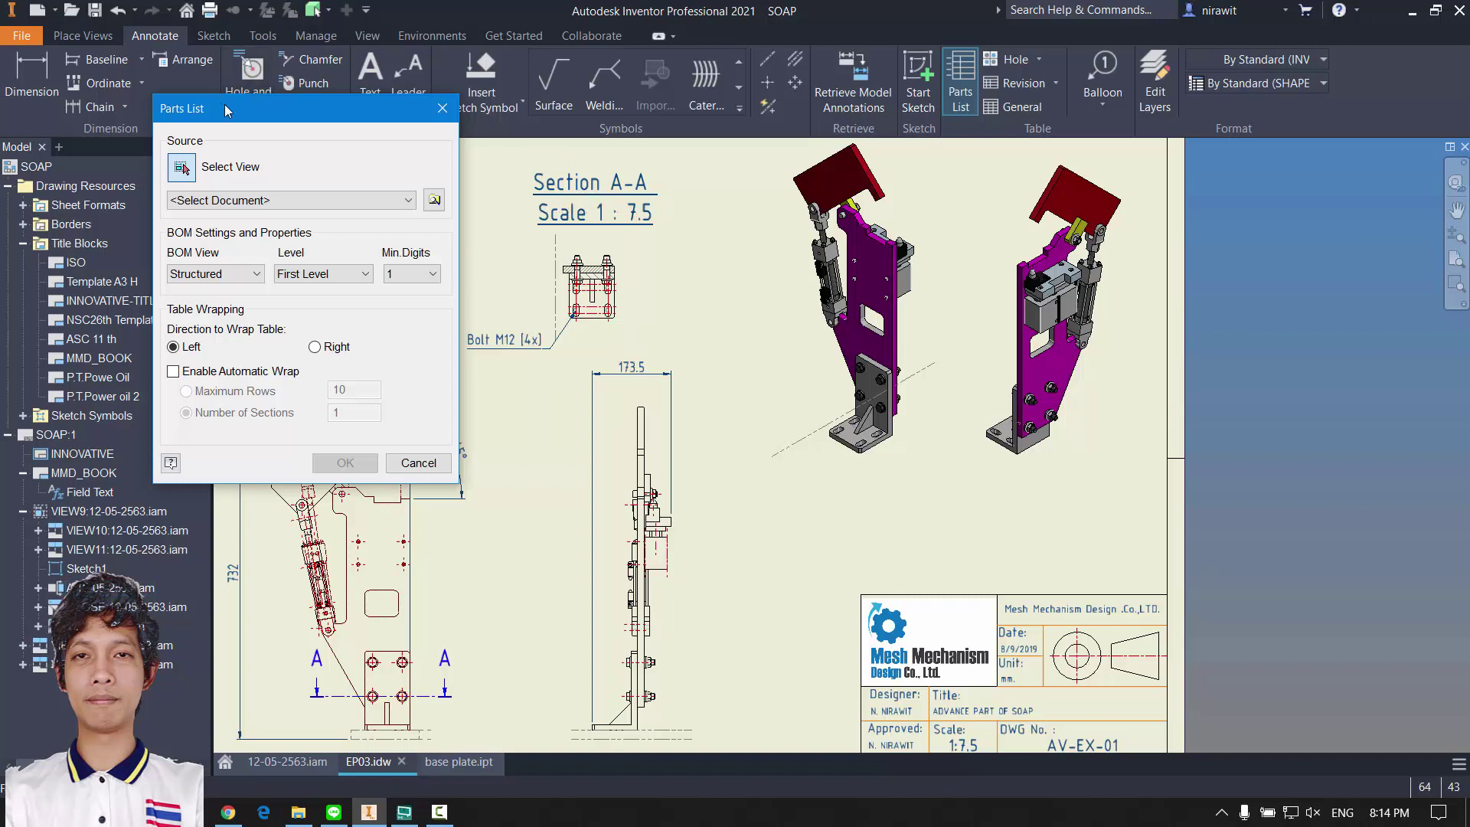
drag(250, 115, 437, 99)
click(396, 246)
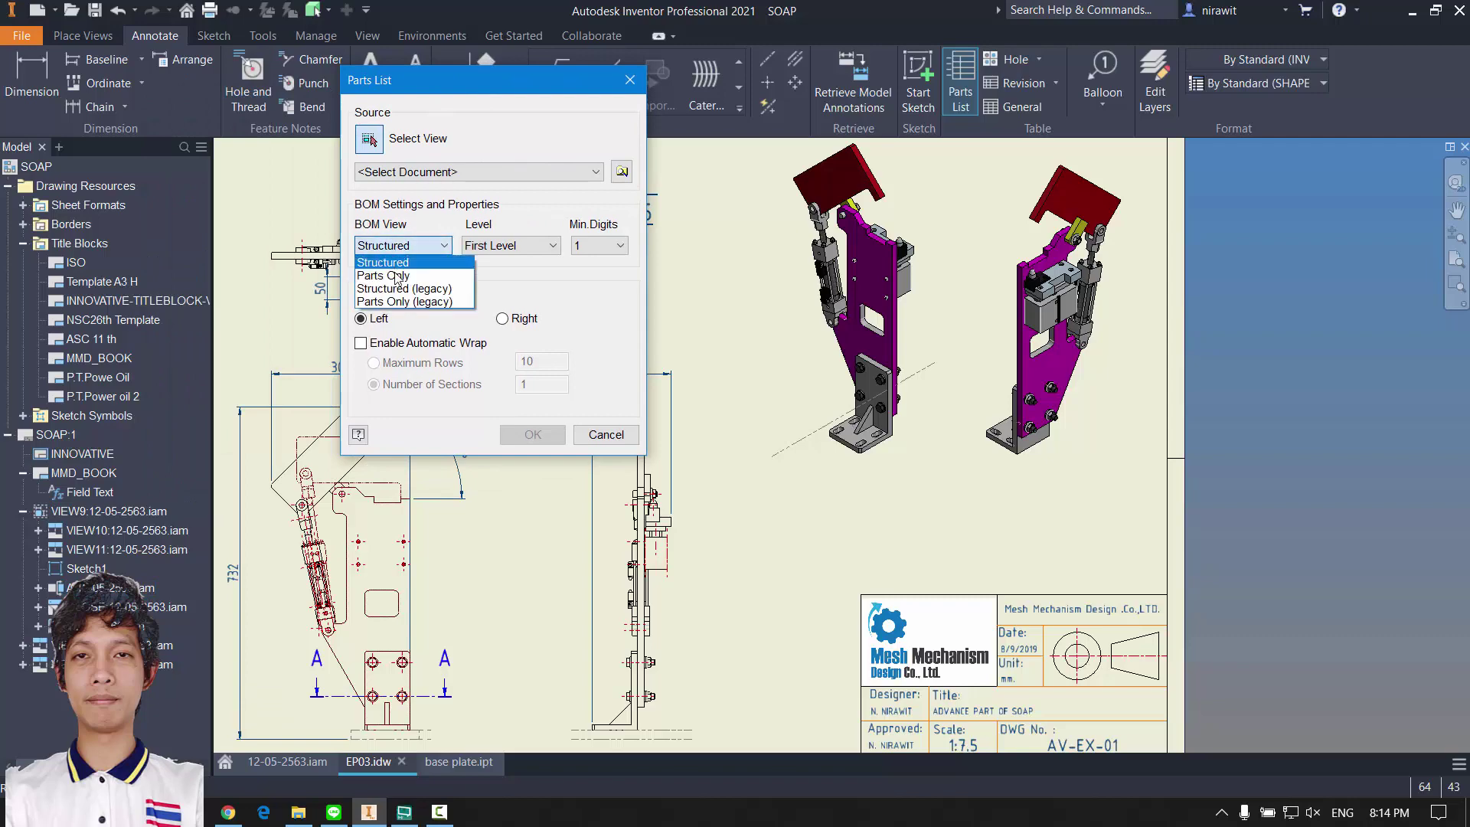
click(402, 276)
middle_drag(893, 453, 1043, 427)
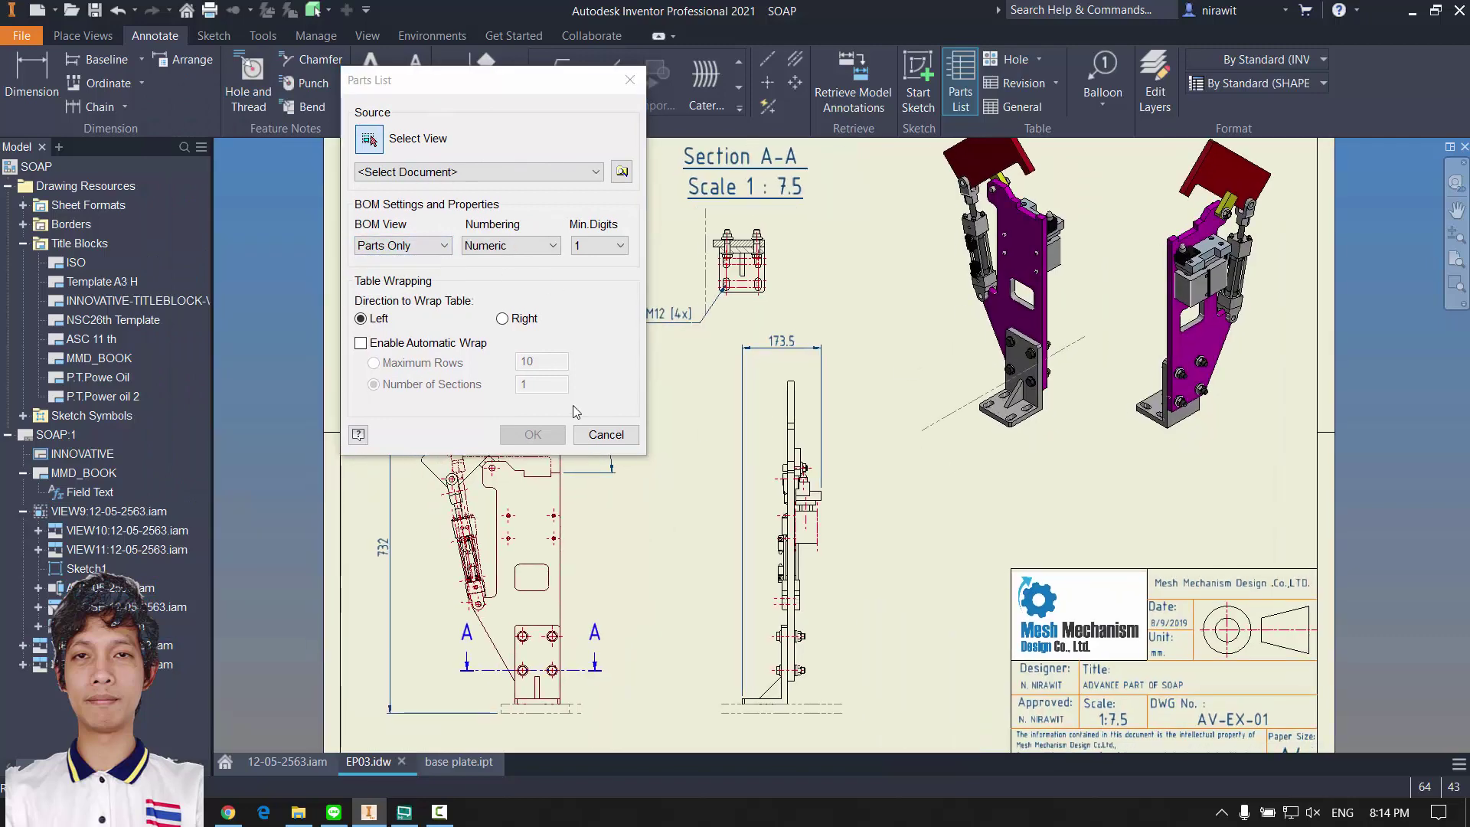
middle_drag(726, 562, 962, 532)
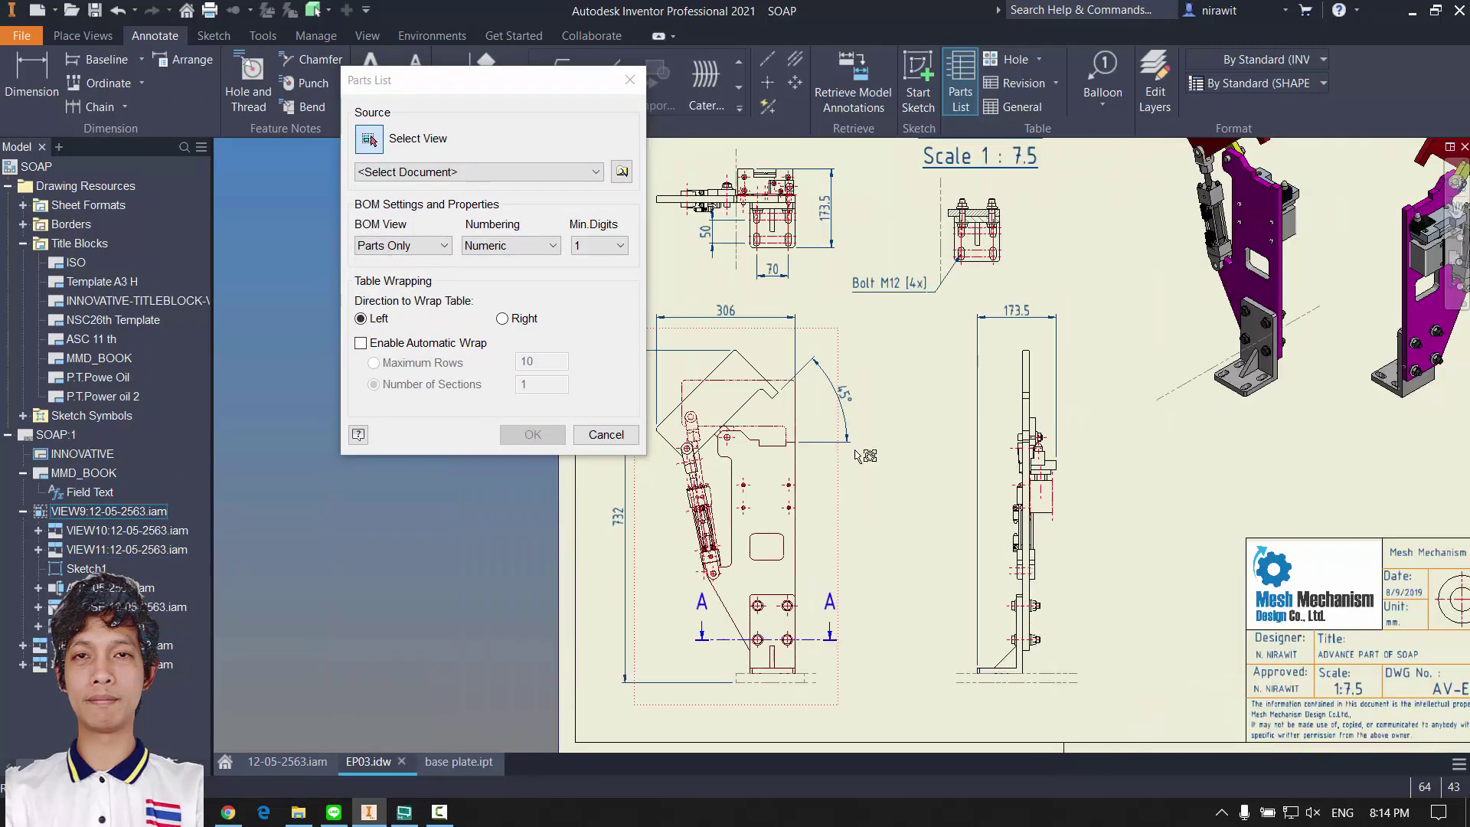
click(851, 518)
middle_drag(1260, 267, 1208, 294)
click(530, 434)
Step: Place the parts list table outside the sheet, beside the title block above the part volume note
middle_drag(1153, 434, 520, 218)
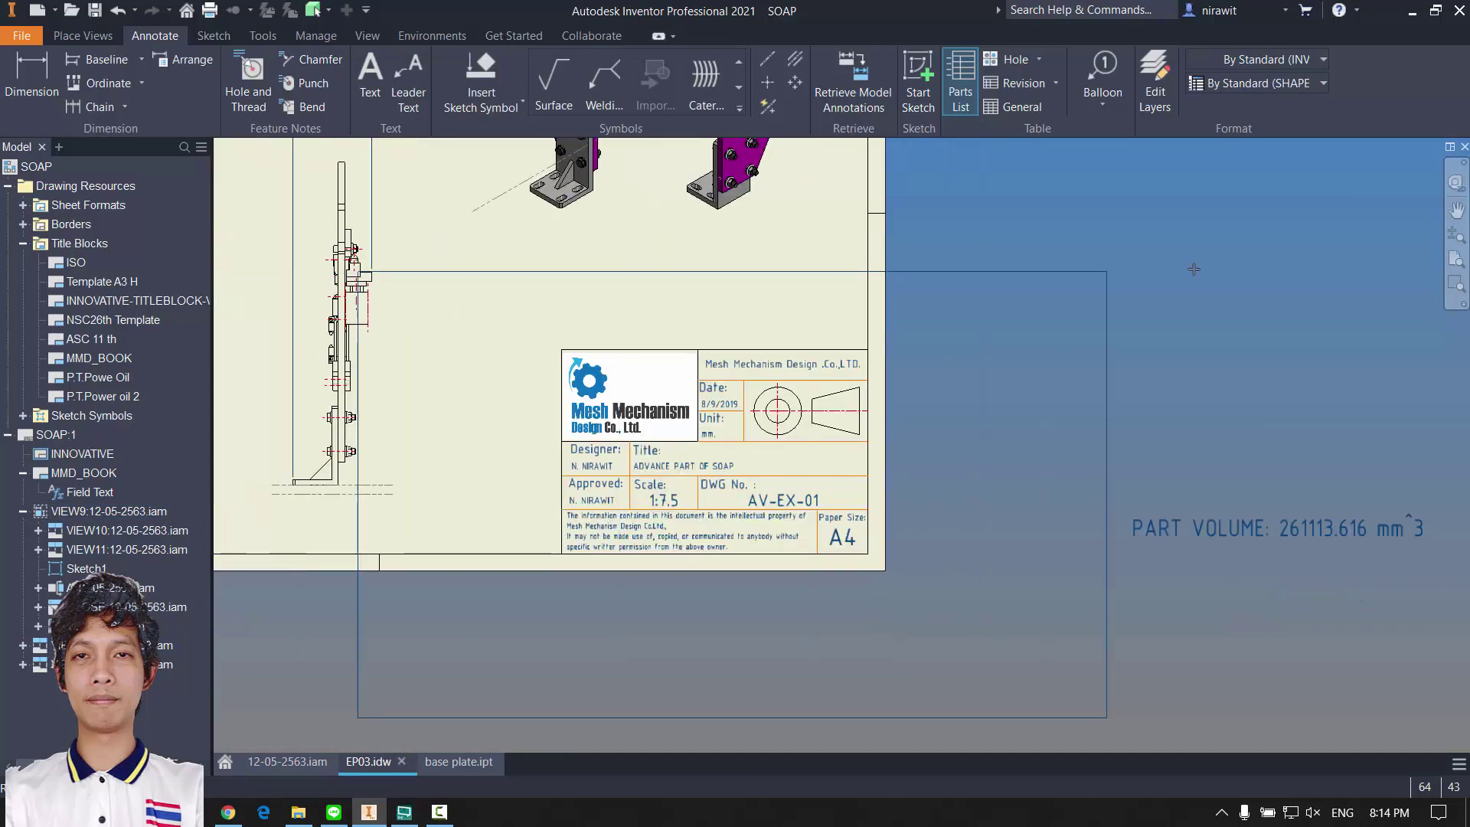
middle_drag(1198, 266, 824, 384)
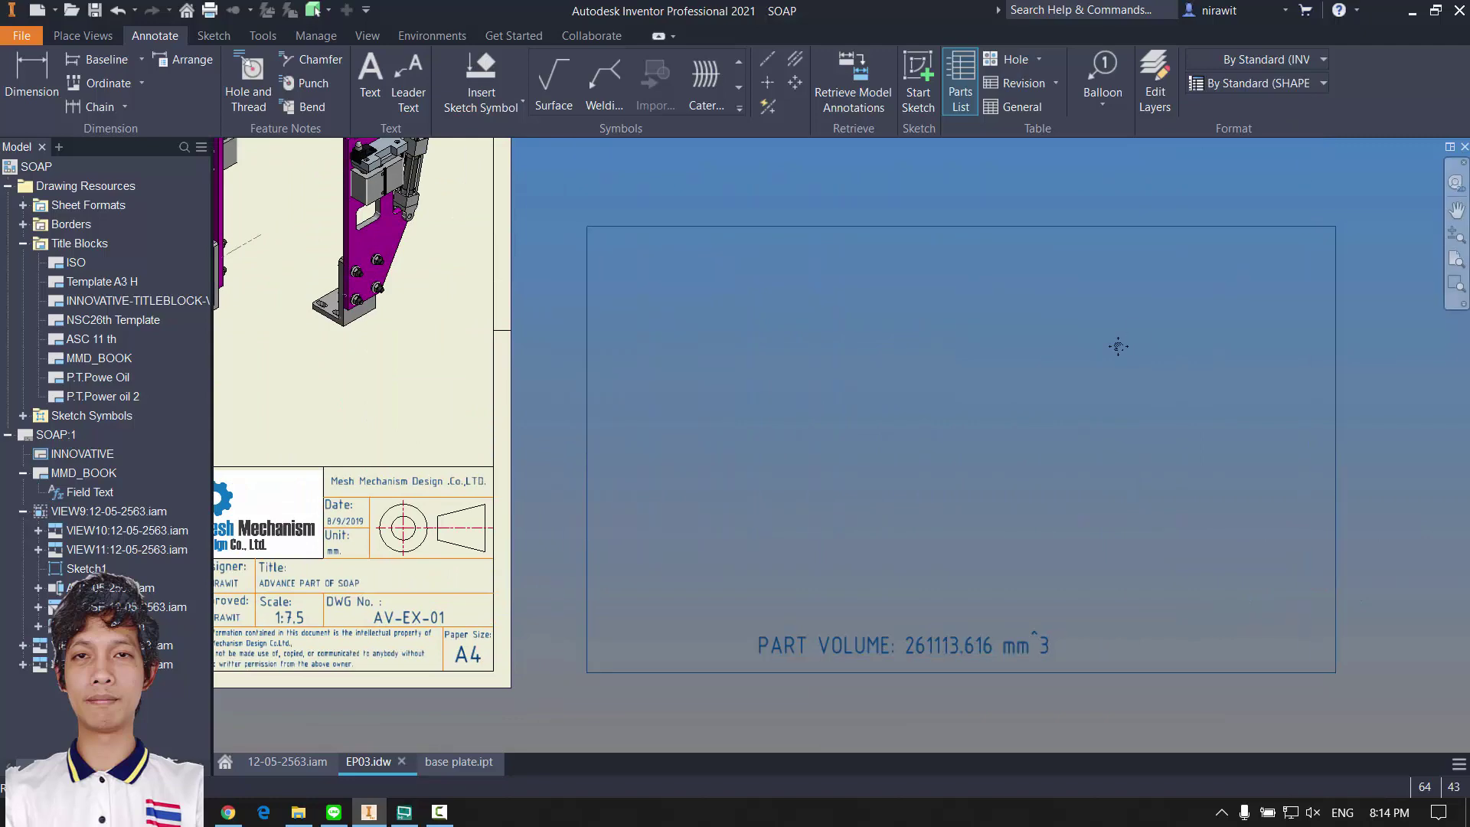
scroll(1115, 345, up, 1)
click(1233, 209)
Step: Read through the manufacturing part list's rows and compare the table's size with the sheet
scroll(747, 315, down, 6)
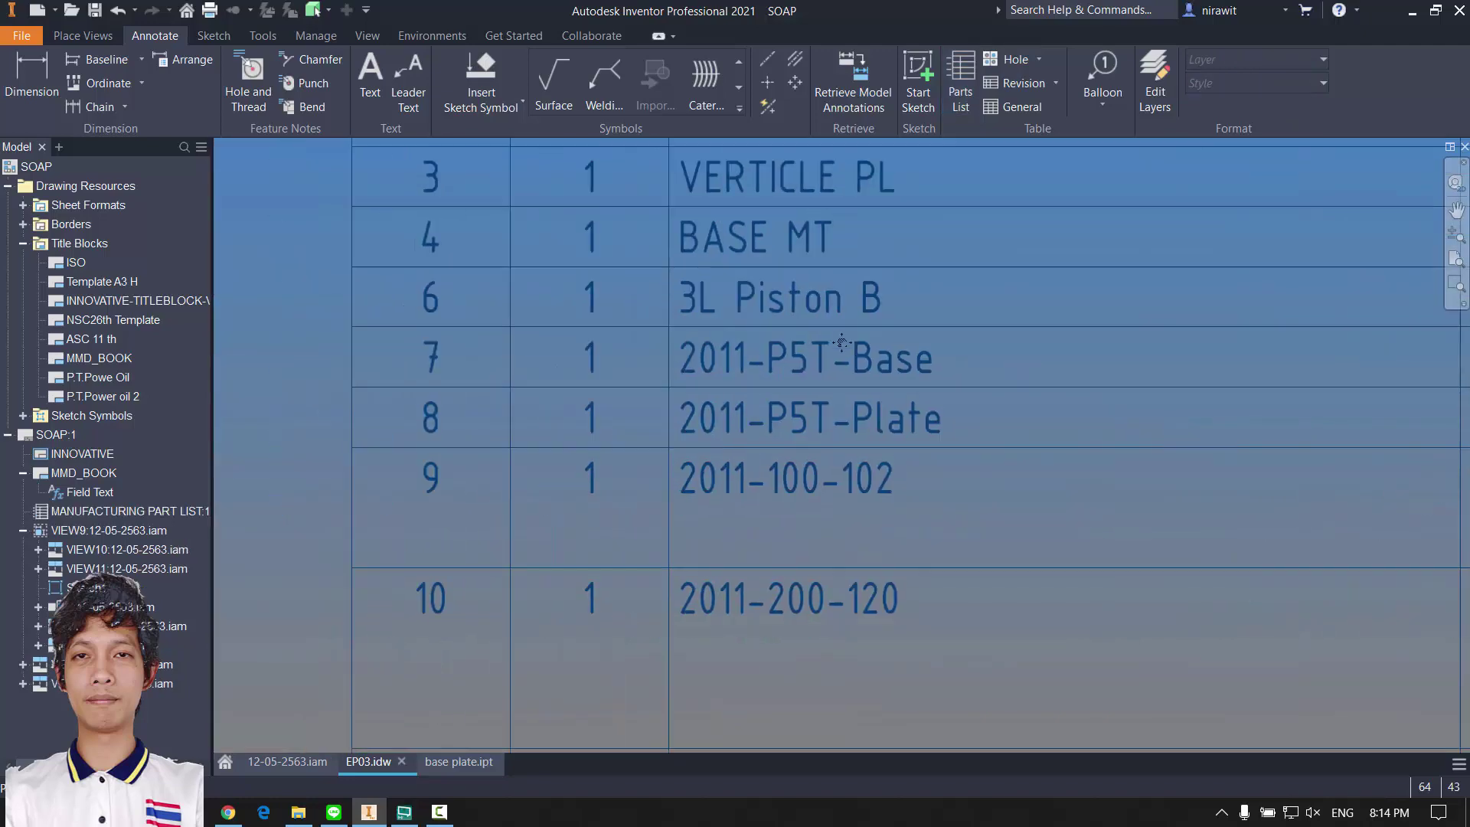
scroll(840, 337, up, 6)
scroll(883, 413, down, 5)
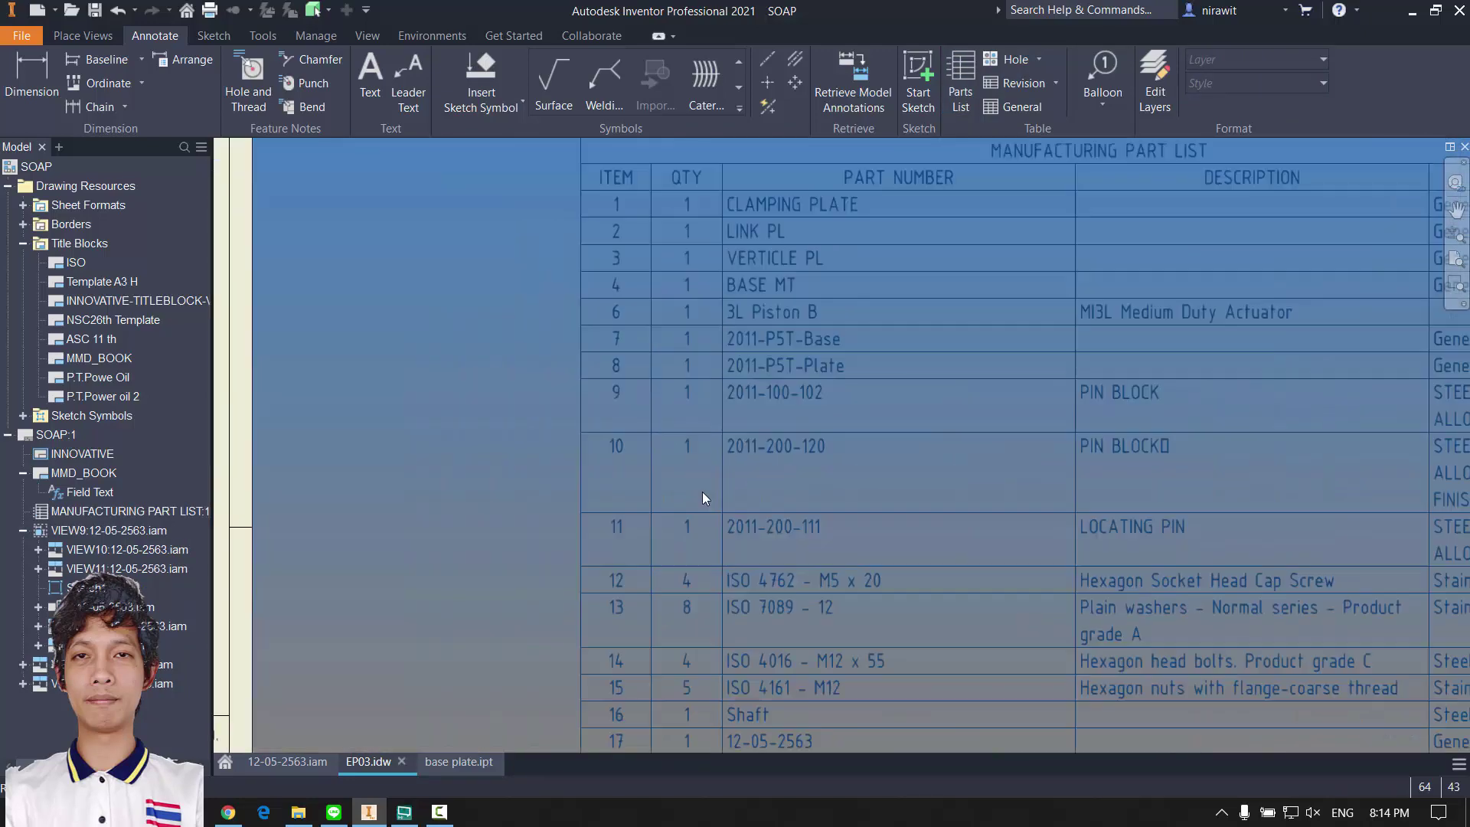
middle_drag(865, 488, 679, 526)
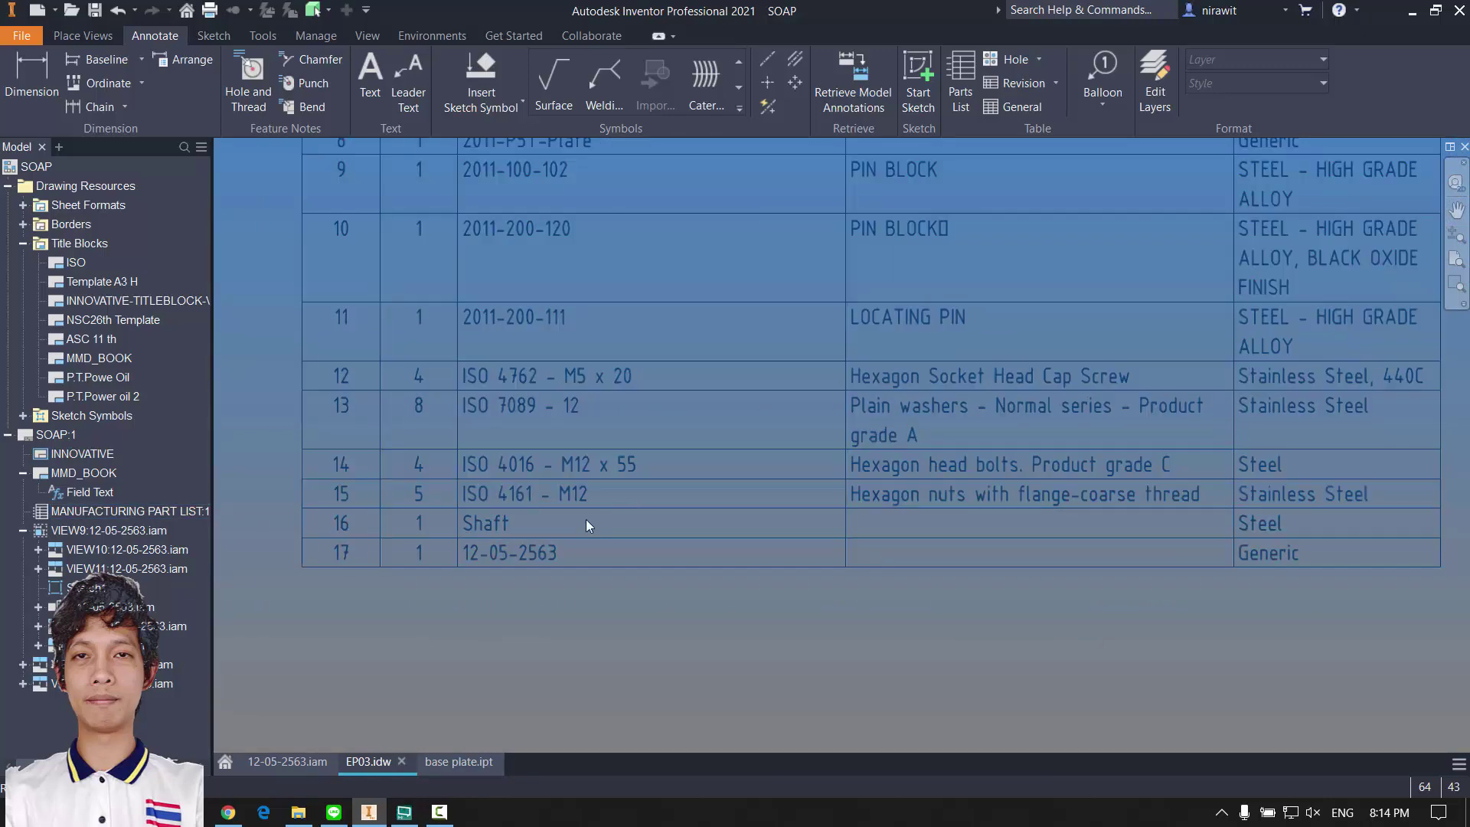
middle_drag(689, 440, 675, 628)
scroll(675, 624, down, 4)
middle_drag(535, 466, 649, 724)
scroll(639, 612, up, 1)
scroll(636, 606, up, 3)
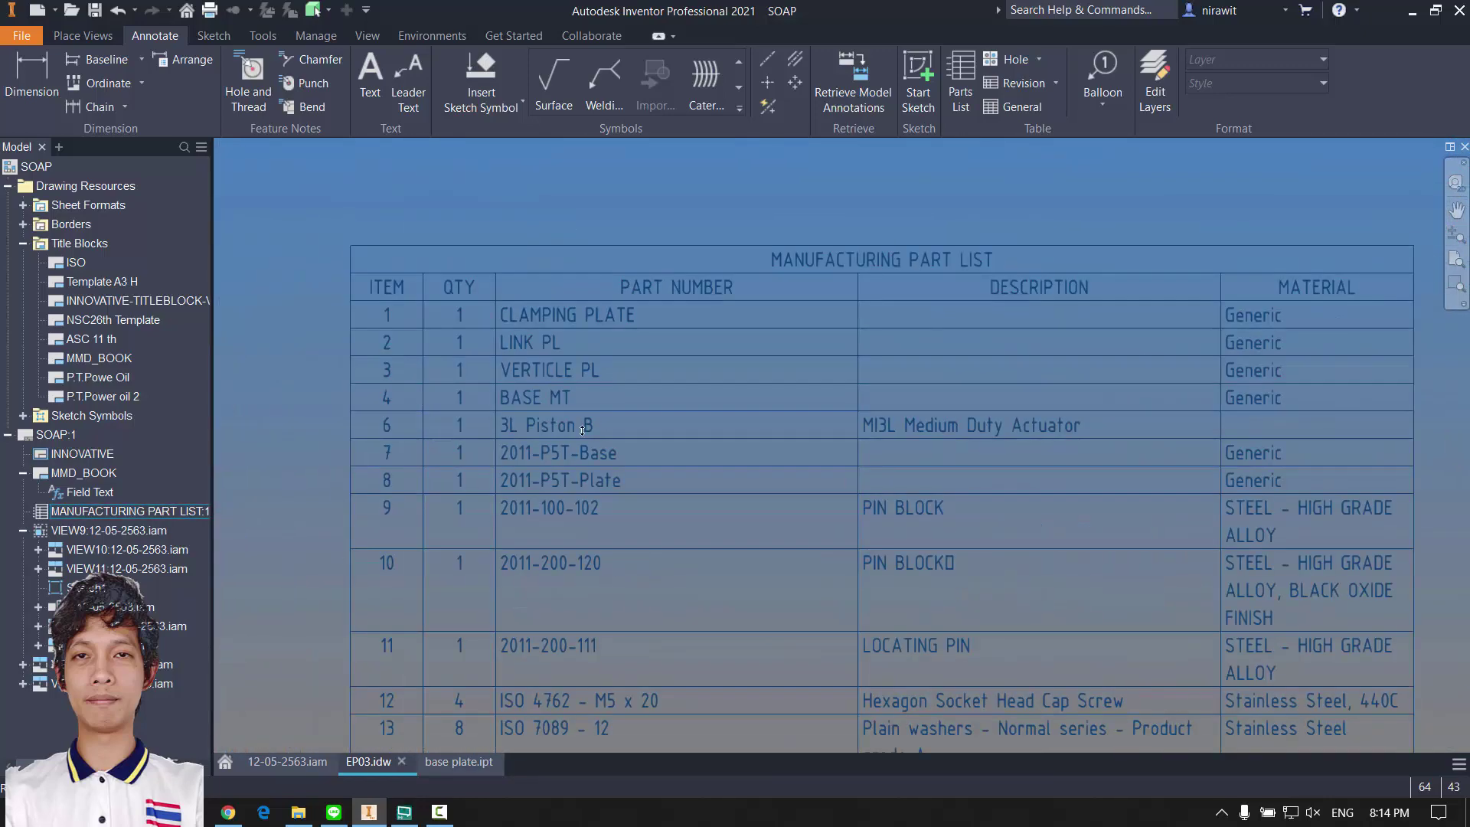
click(505, 346)
scroll(570, 413, up, 3)
scroll(788, 332, up, 3)
middle_drag(789, 331, 1014, 301)
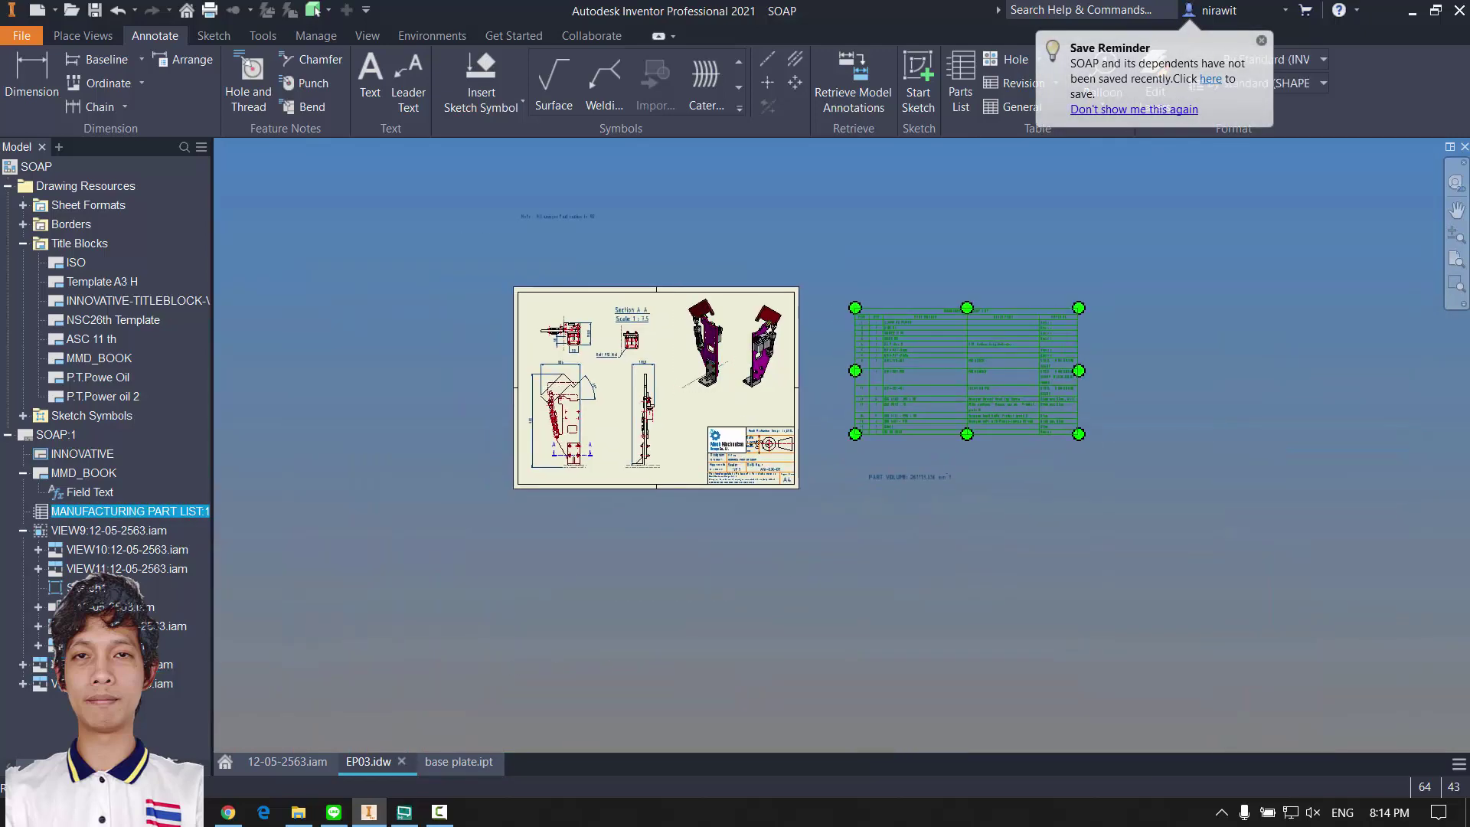
middle_drag(563, 333, 660, 398)
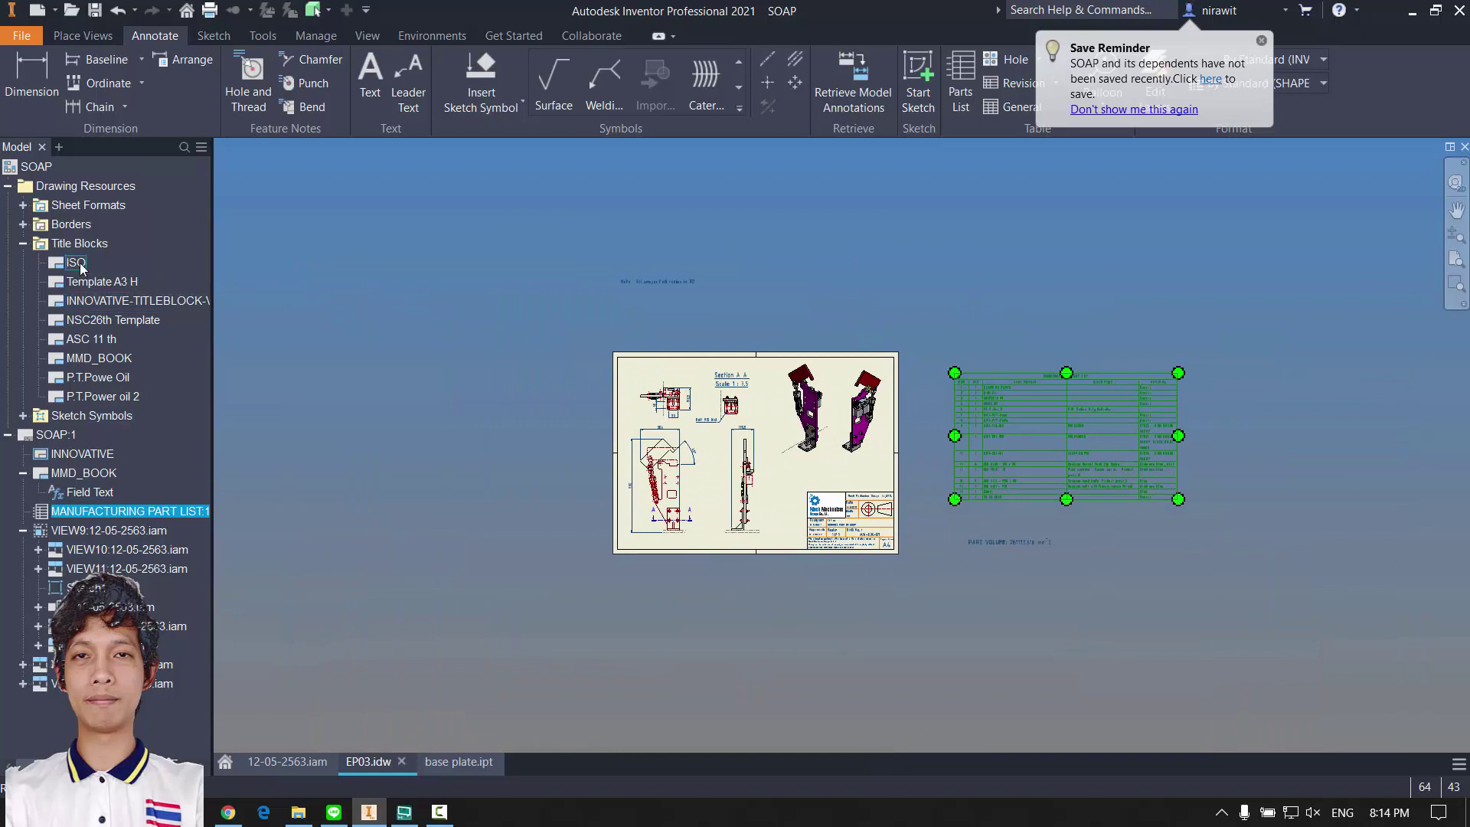
Step: Change the SOAP sheet size to A3, keeping the landscape orientation
click(23, 244)
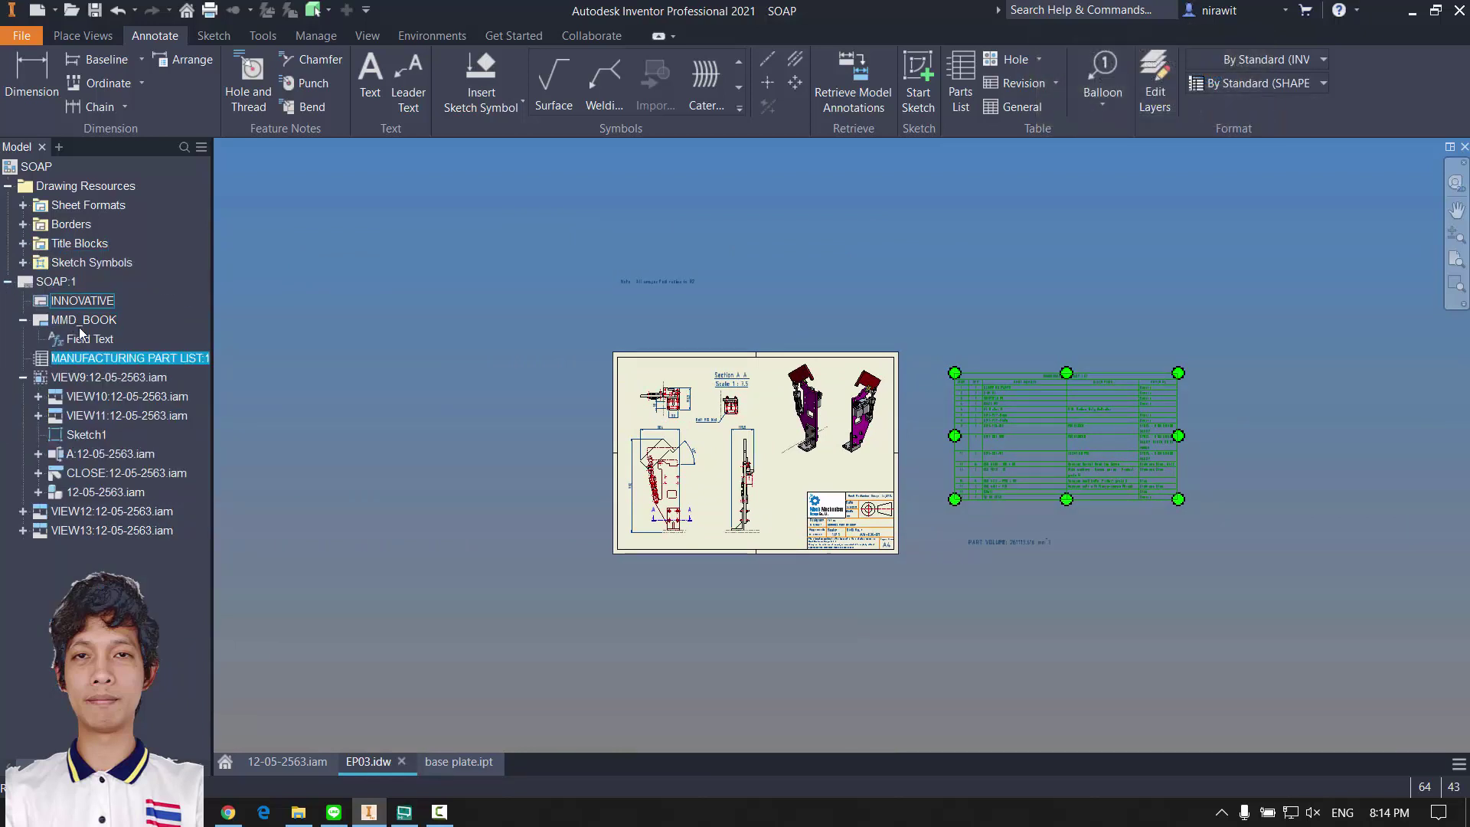
right_click(92, 325)
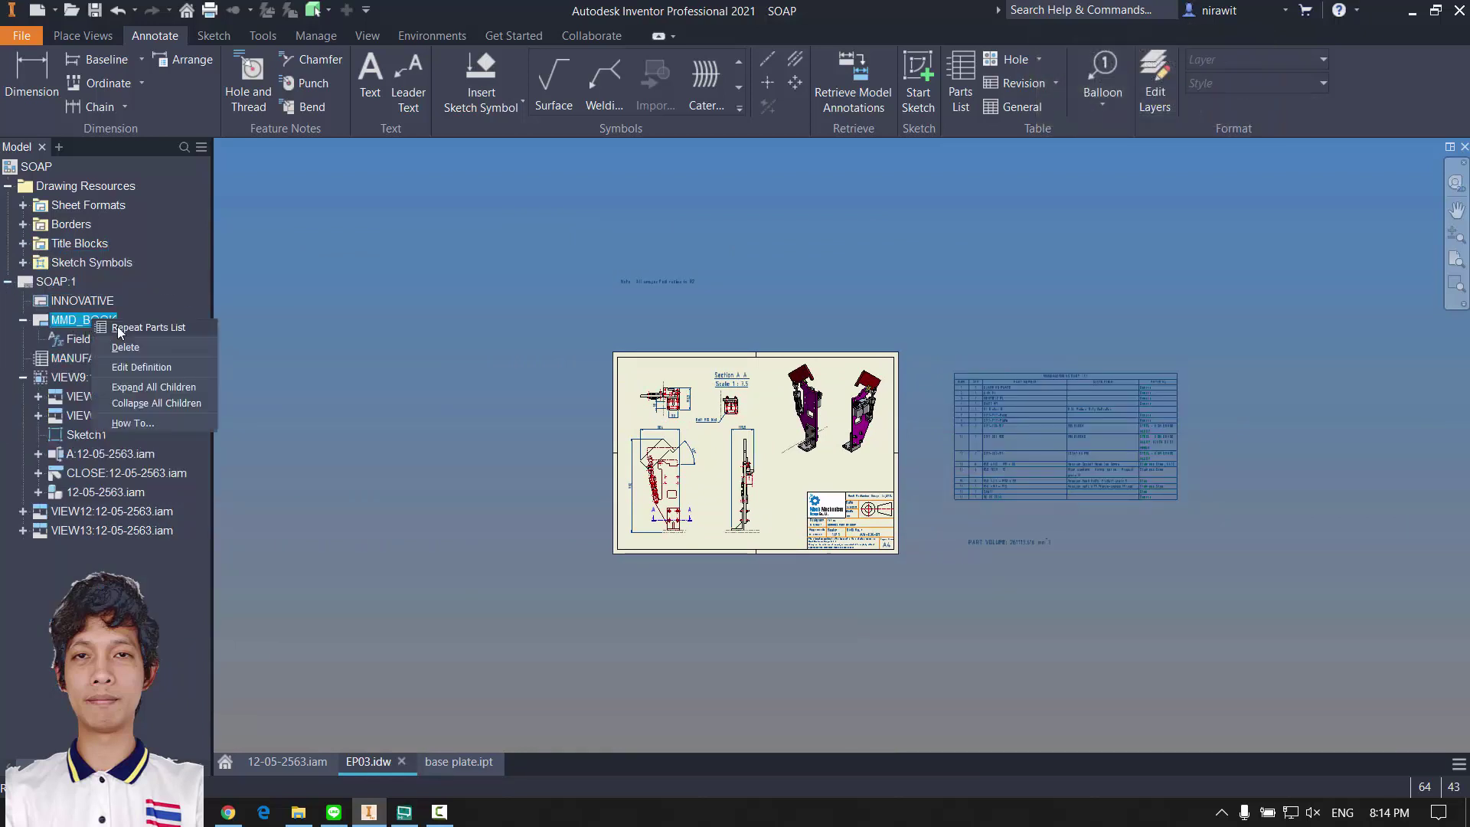
right_click(43, 280)
click(108, 416)
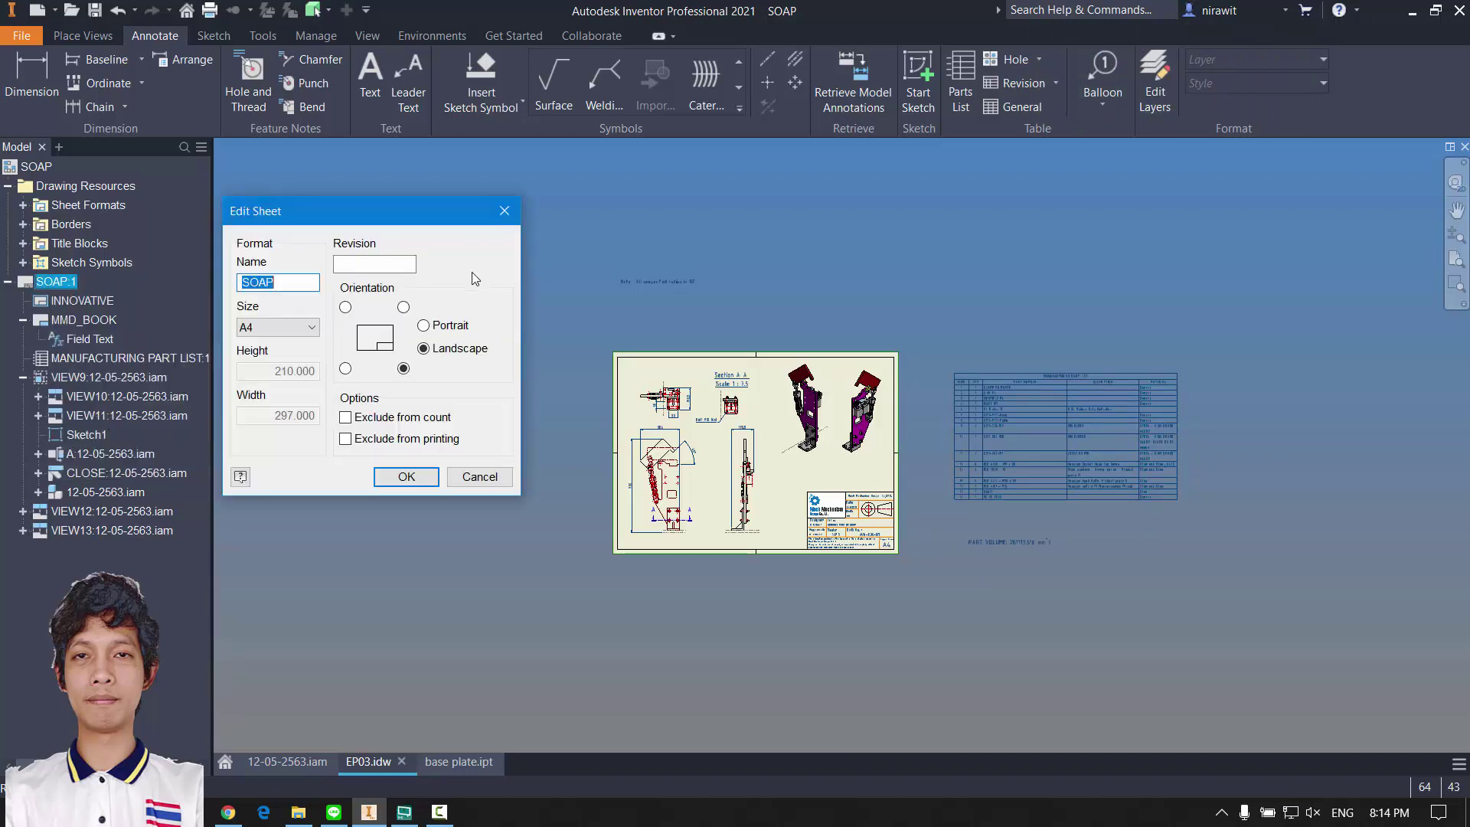
click(293, 334)
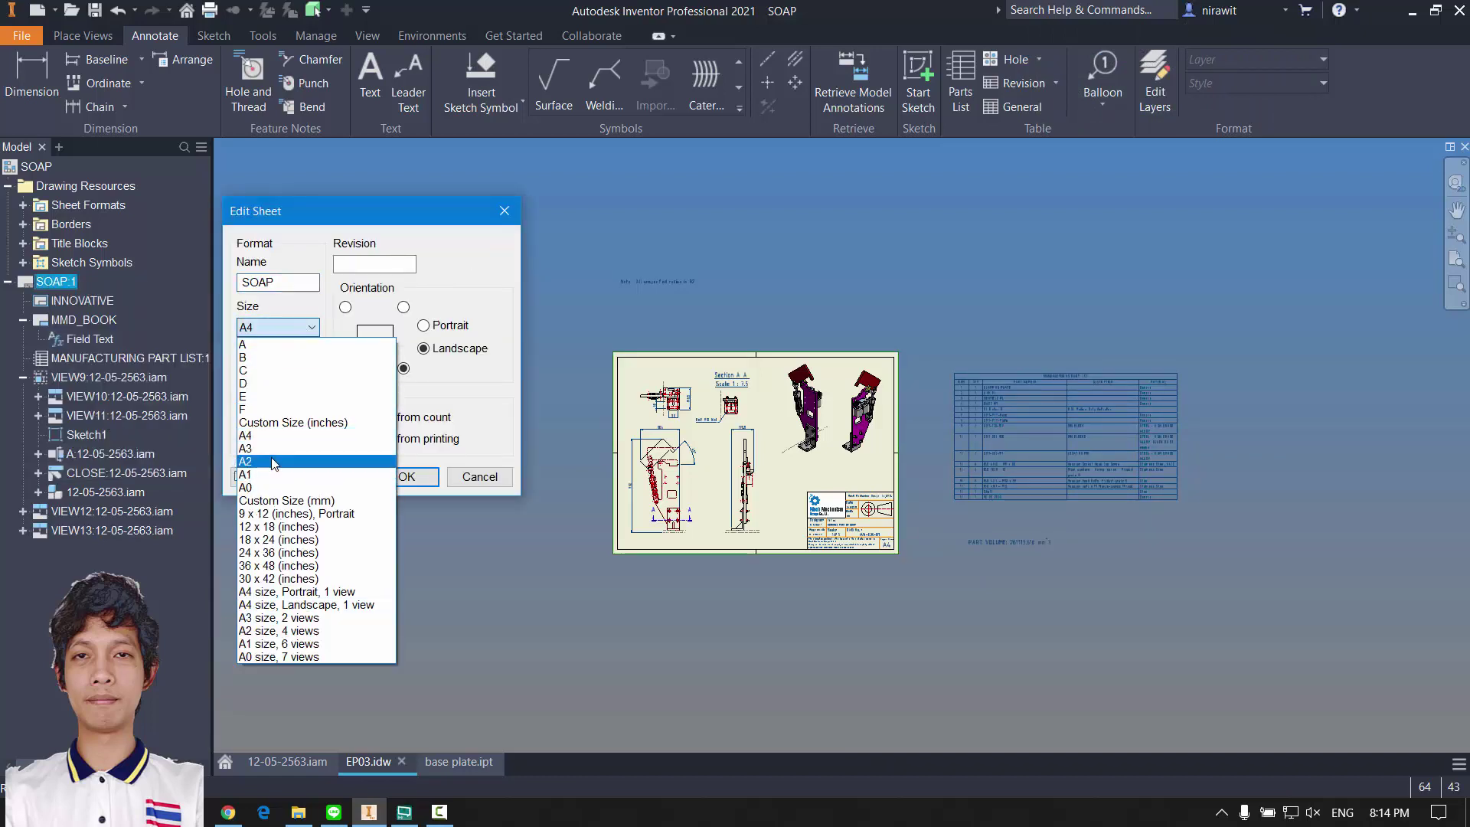
click(339, 457)
click(406, 476)
scroll(751, 489, up, 5)
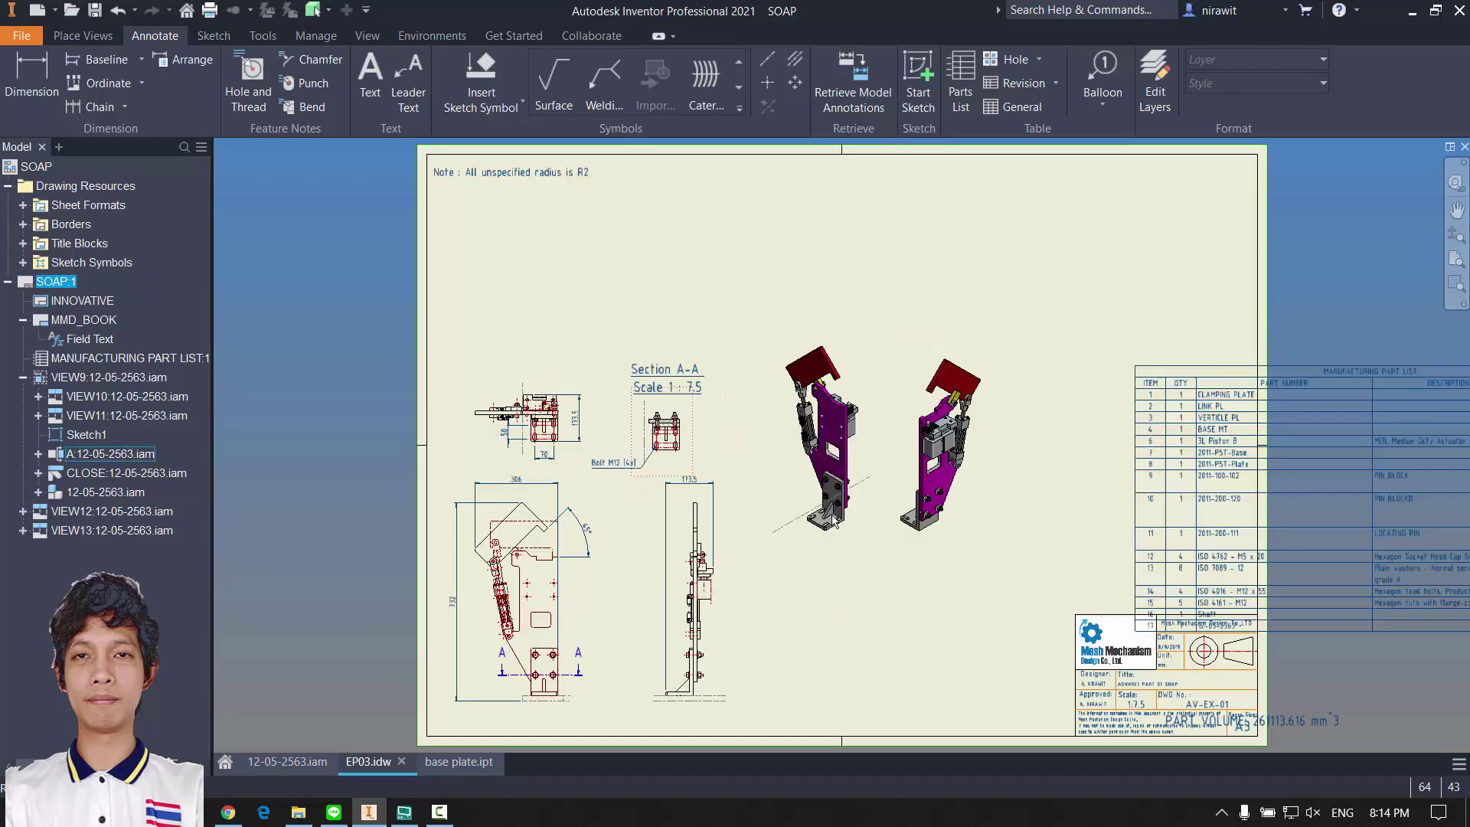
Step: Move both shaded isometric views up side by side near the sheet's upper border
middle_drag(771, 449, 981, 505)
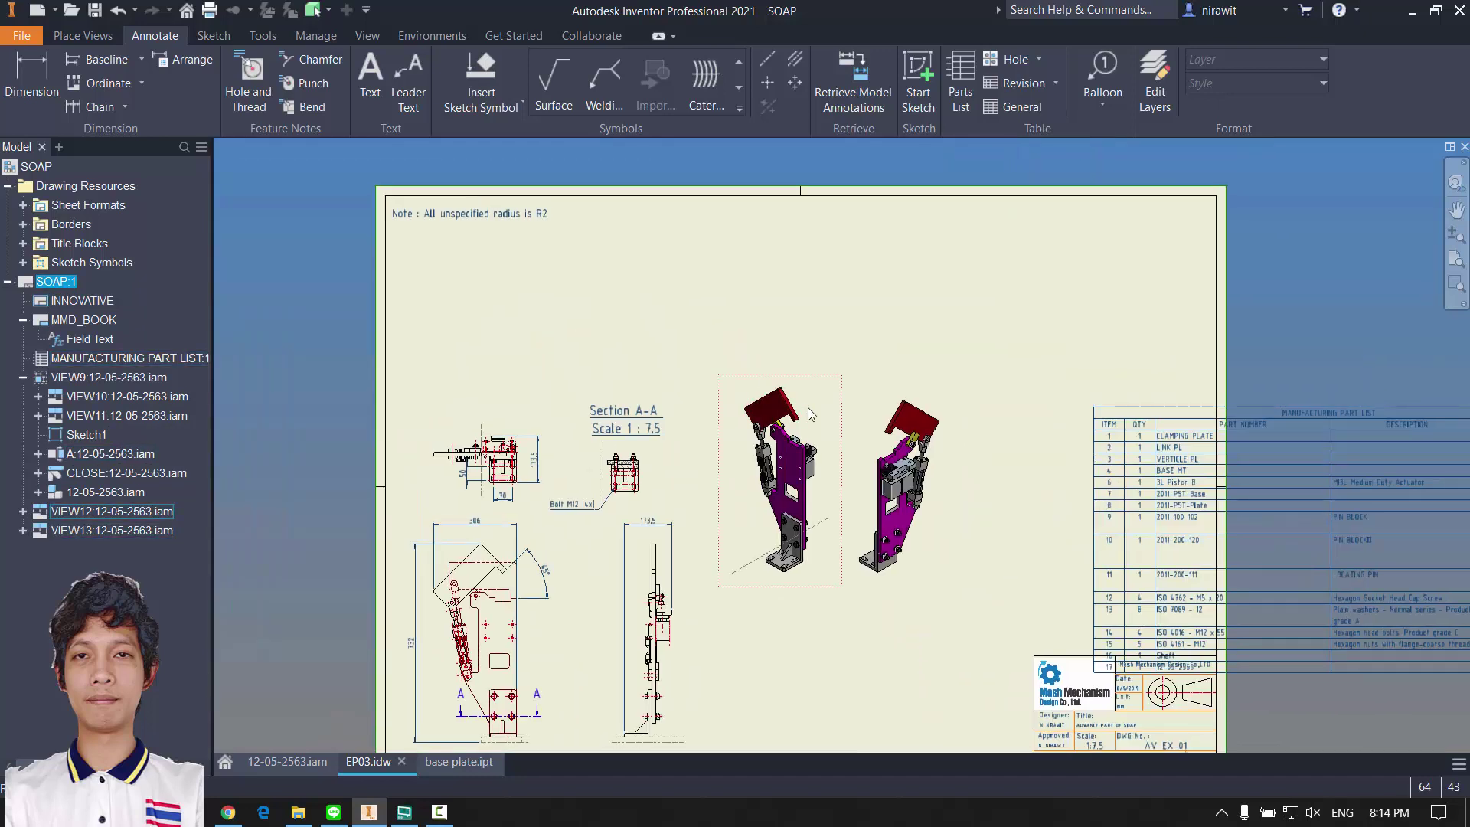
drag(830, 390, 820, 226)
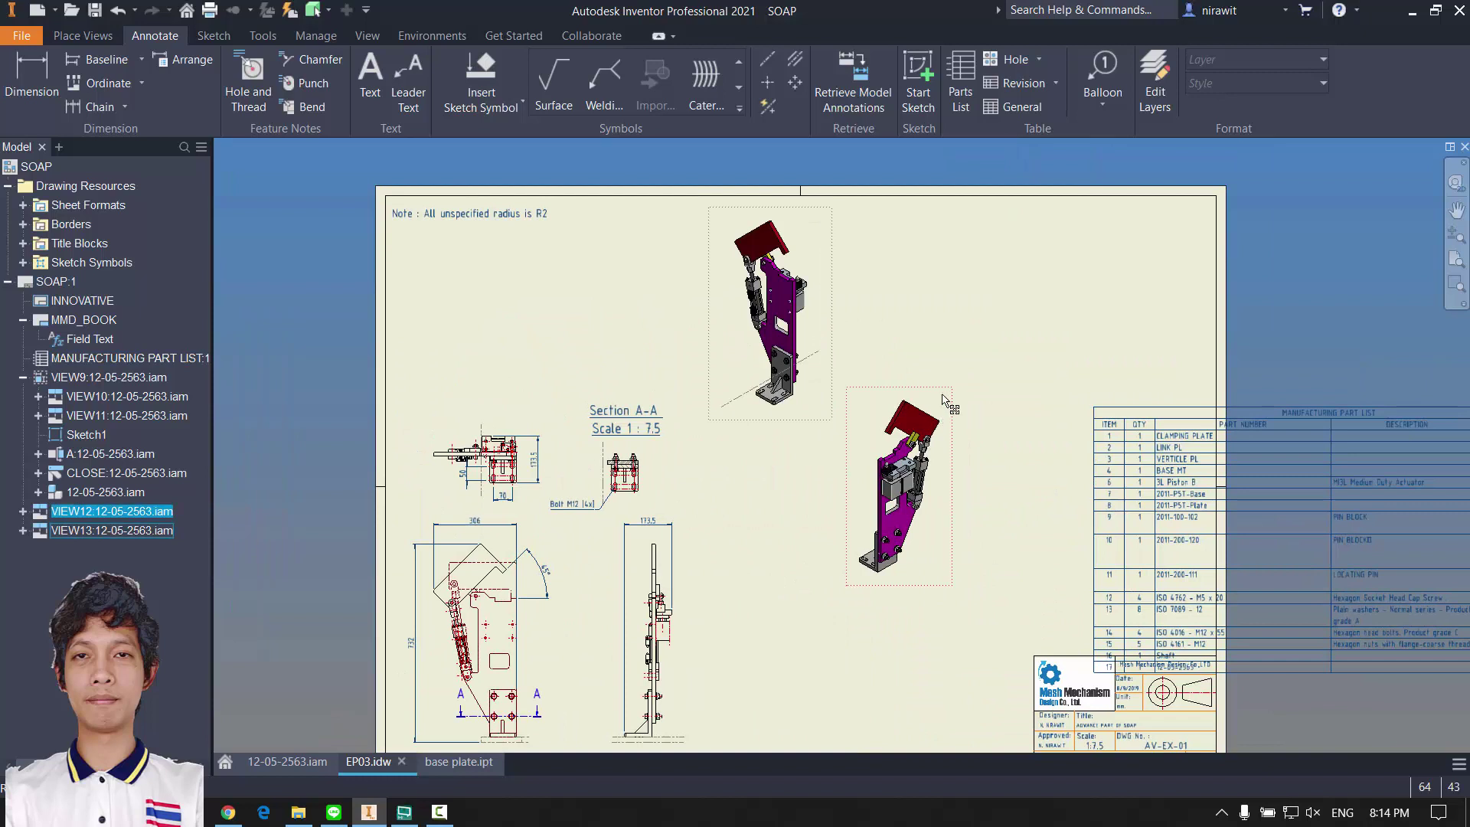
drag(931, 398, 911, 230)
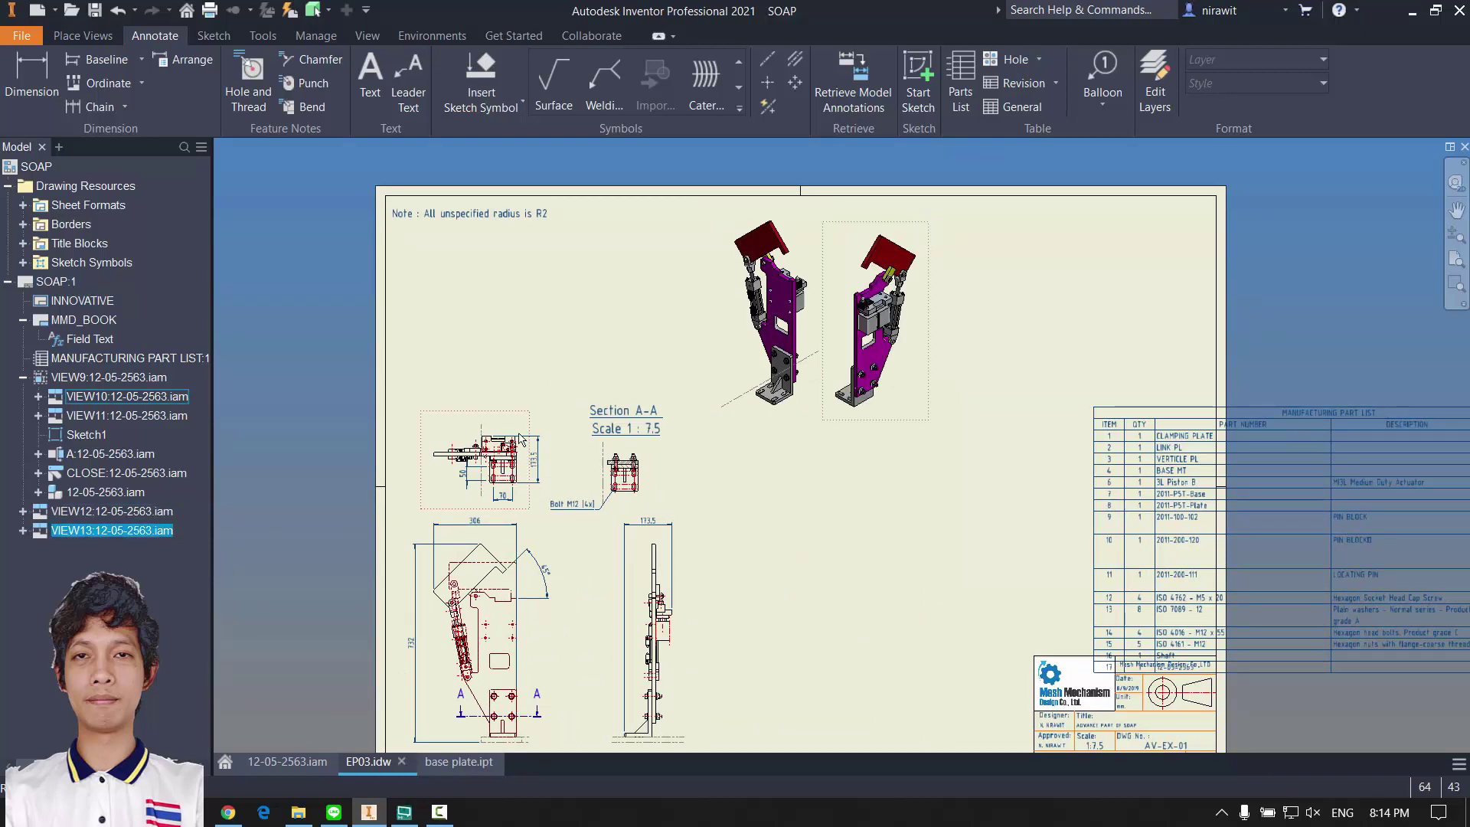
Step: Set the front base view's scale to 1 : 5
double_click(539, 620)
double_click(483, 463)
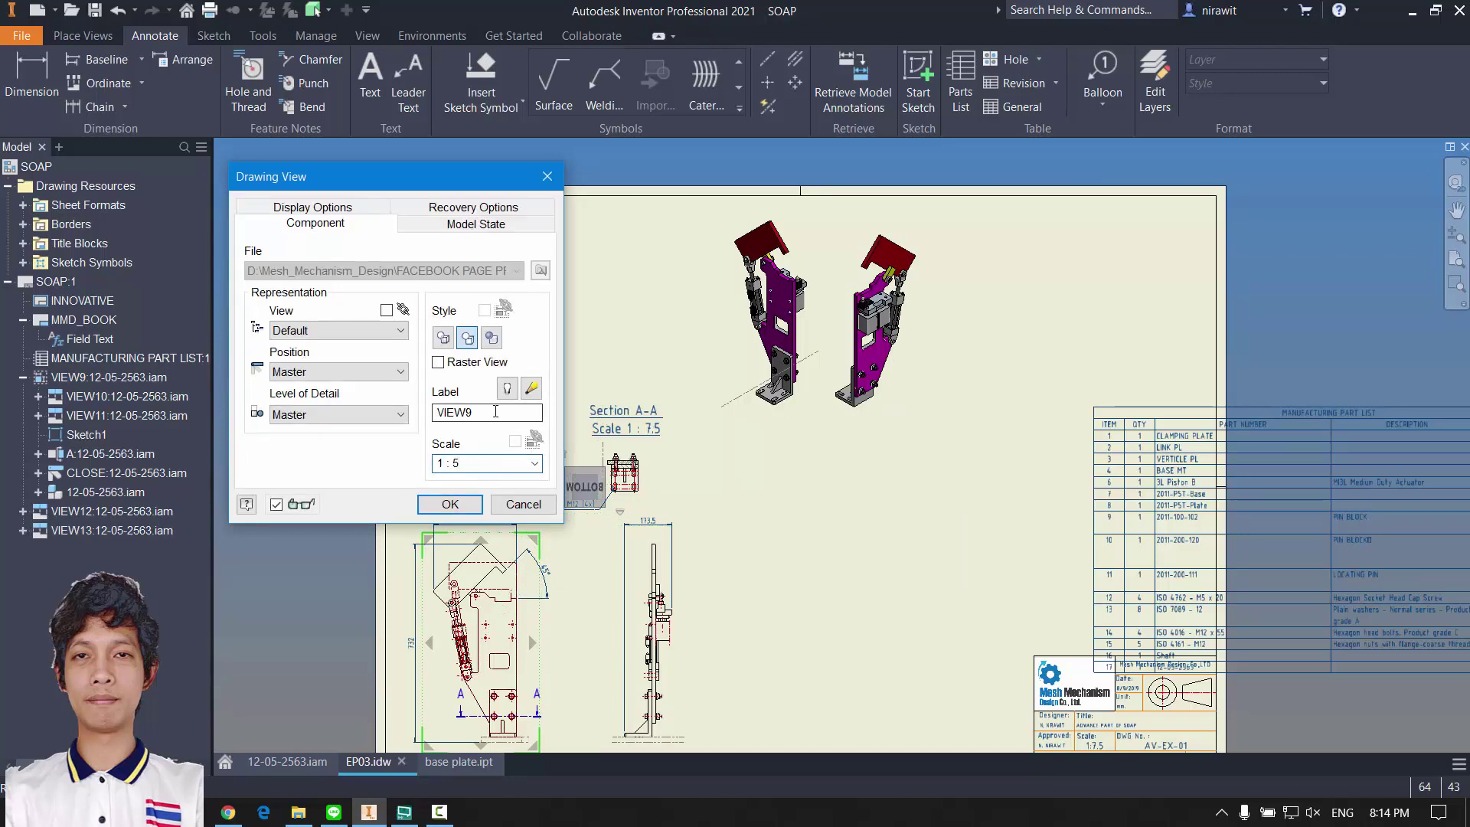
click(450, 504)
Step: Move the top view and the Section A-A view upward to clear the enlarged front and side views
middle_drag(818, 637, 900, 424)
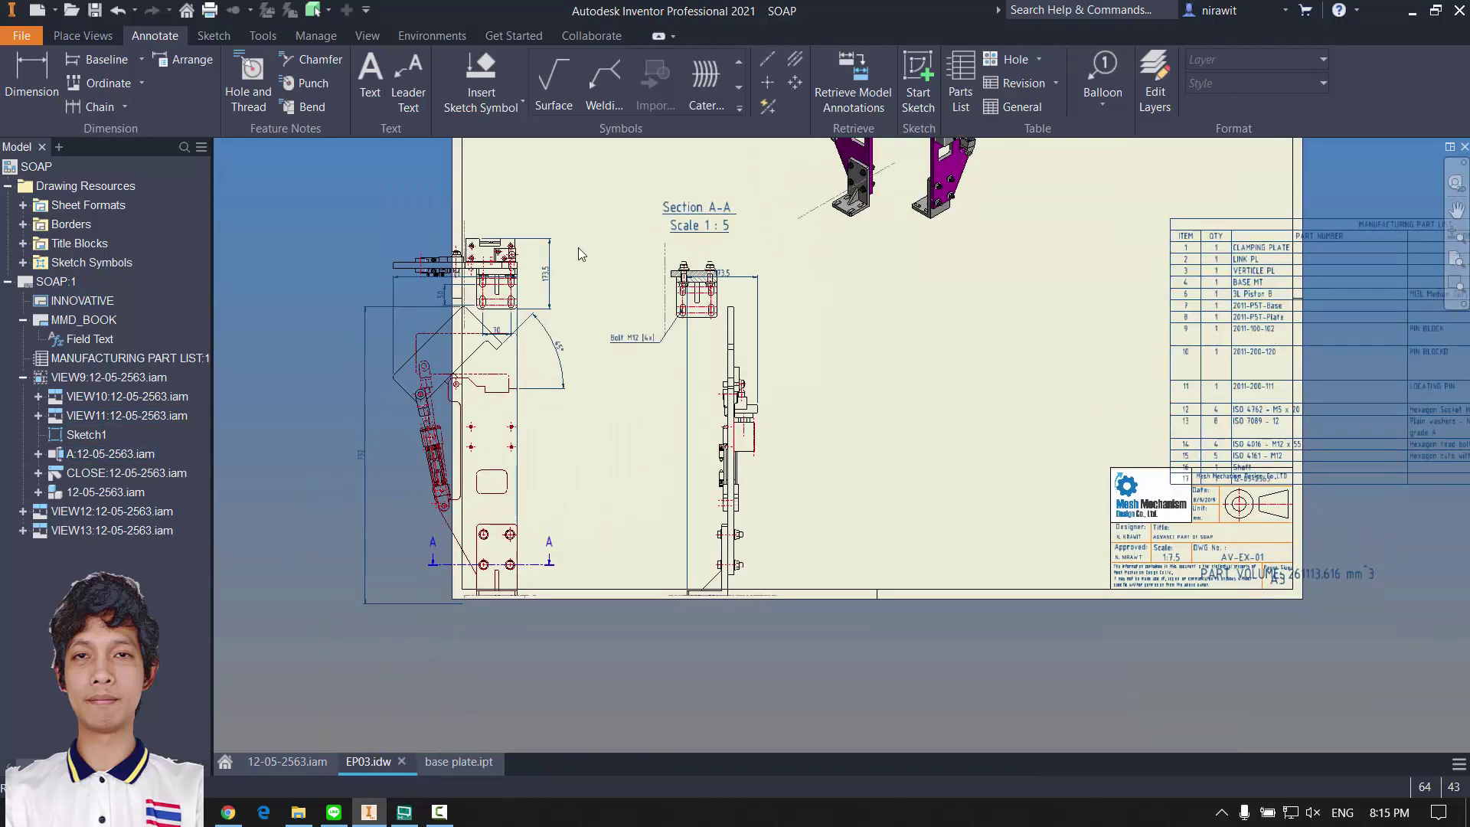
middle_drag(577, 247, 577, 392)
drag(540, 426, 539, 299)
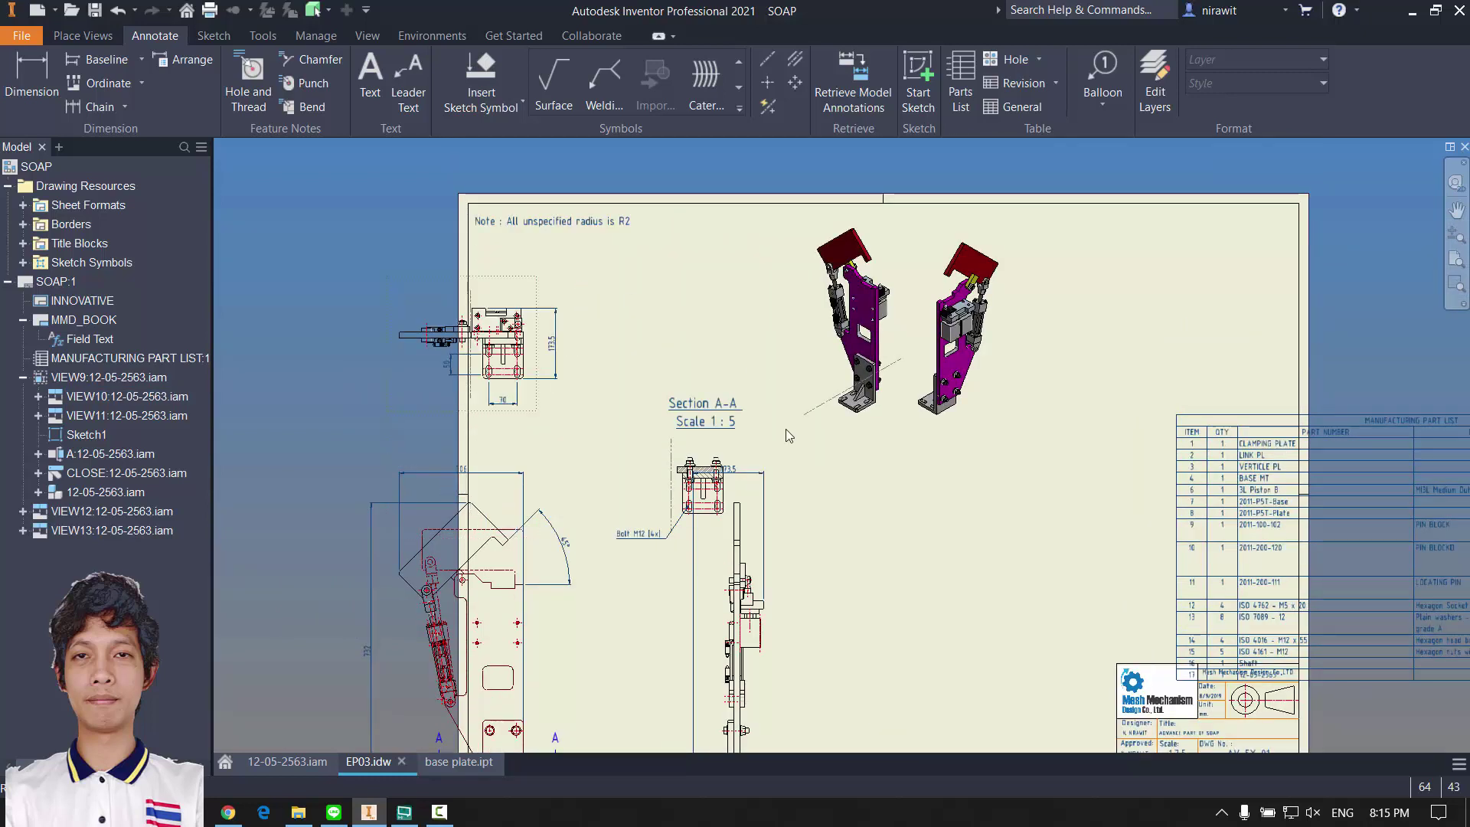
drag(741, 434, 741, 324)
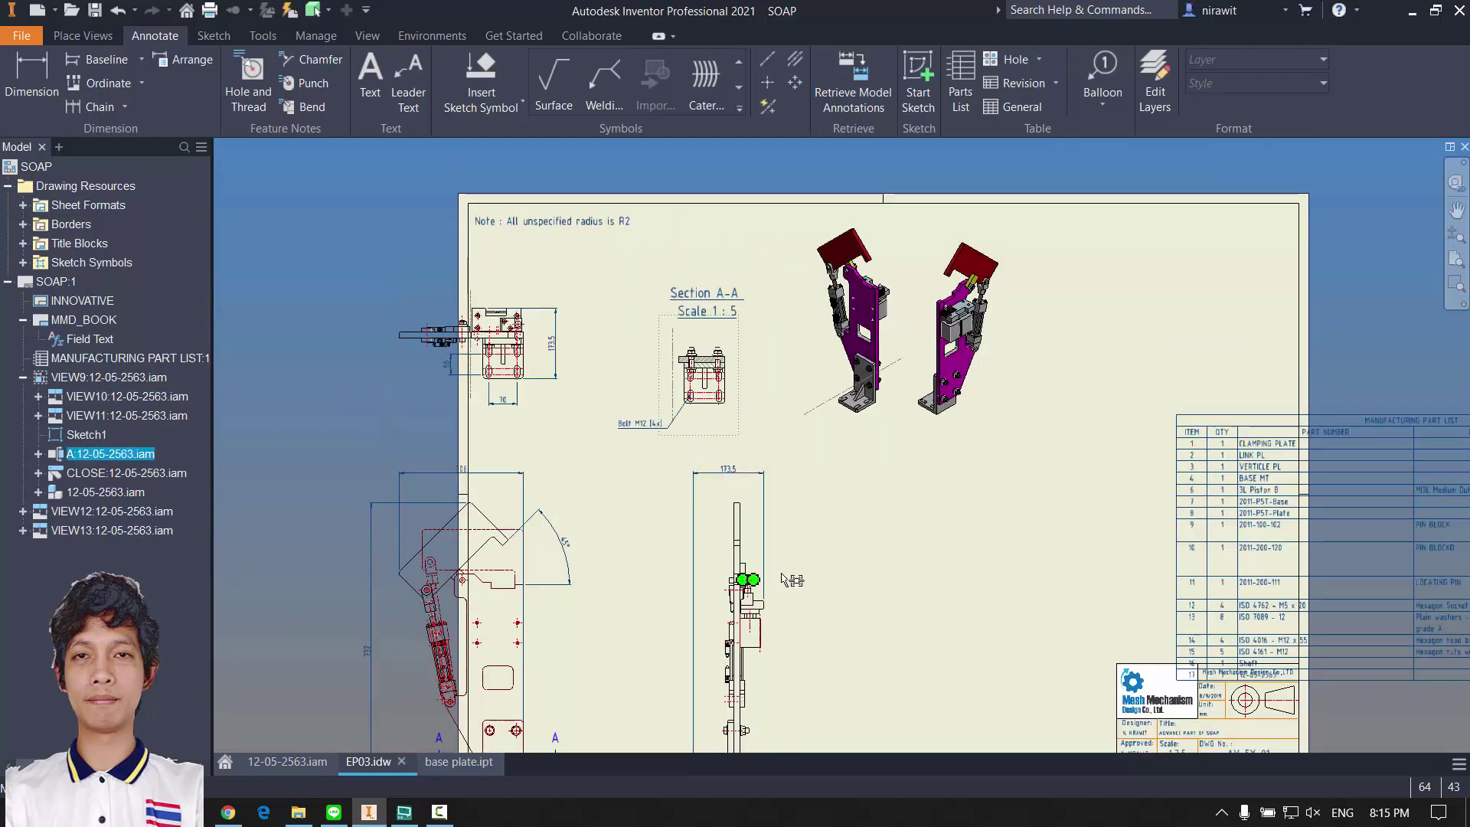
Step: Shift the side view and both shaded isometric views farther right on the sheet
drag(742, 579, 824, 579)
drag(972, 374, 1079, 368)
drag(915, 336, 987, 329)
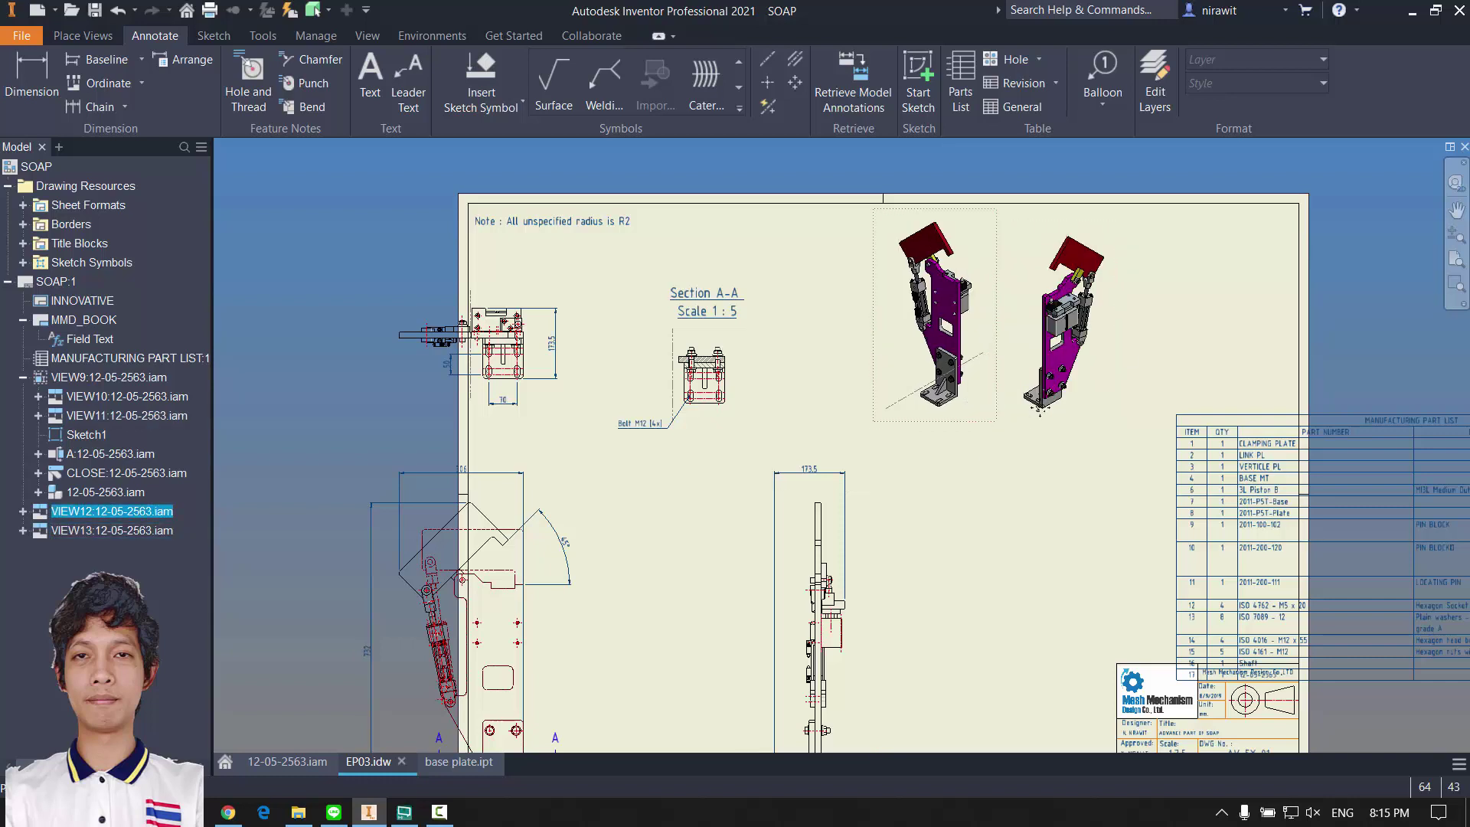
Step: Move the front view fully inside the sheet's left border and shift the Section A-A view clear of the top view
scroll(646, 441, up, 3)
drag(607, 452, 866, 401)
middle_drag(946, 144, 892, 420)
scroll(896, 384, down, 3)
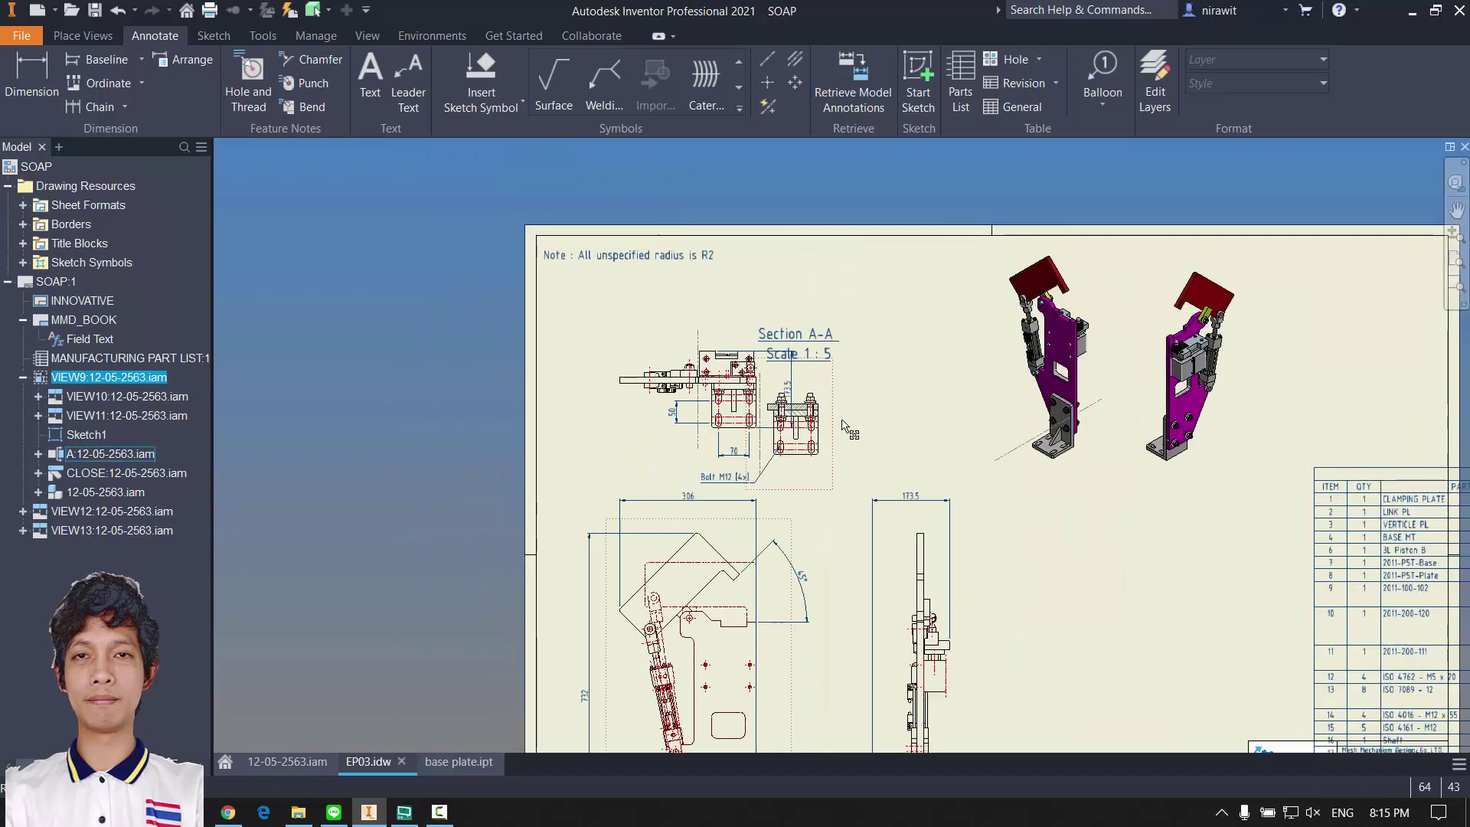
drag(771, 357, 874, 324)
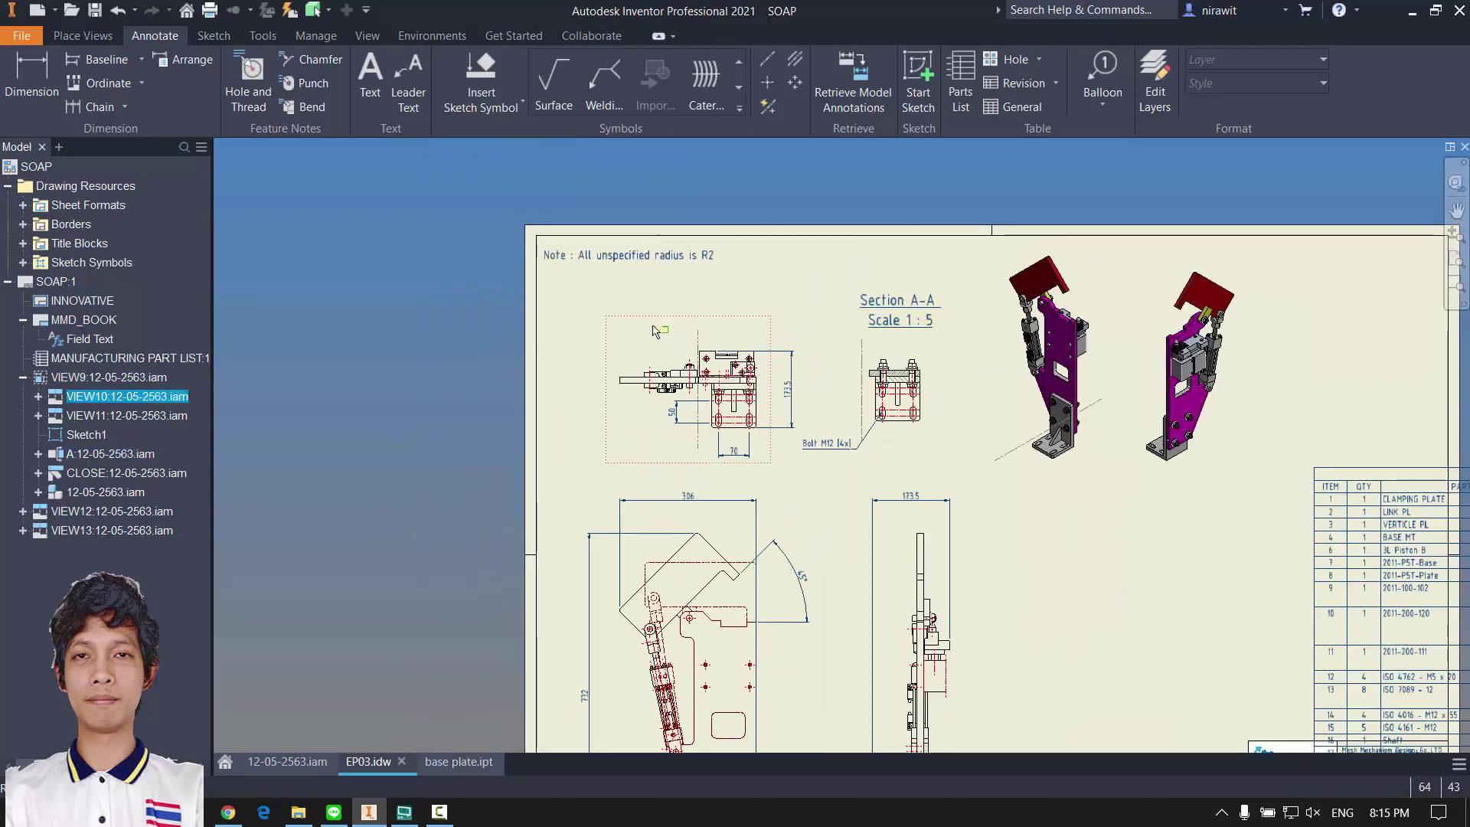
Step: Nudge the top view up and move the unspecified-radius note above the sheet's upper border
middle_drag(880, 350, 921, 312)
drag(684, 281, 683, 276)
drag(702, 219, 709, 166)
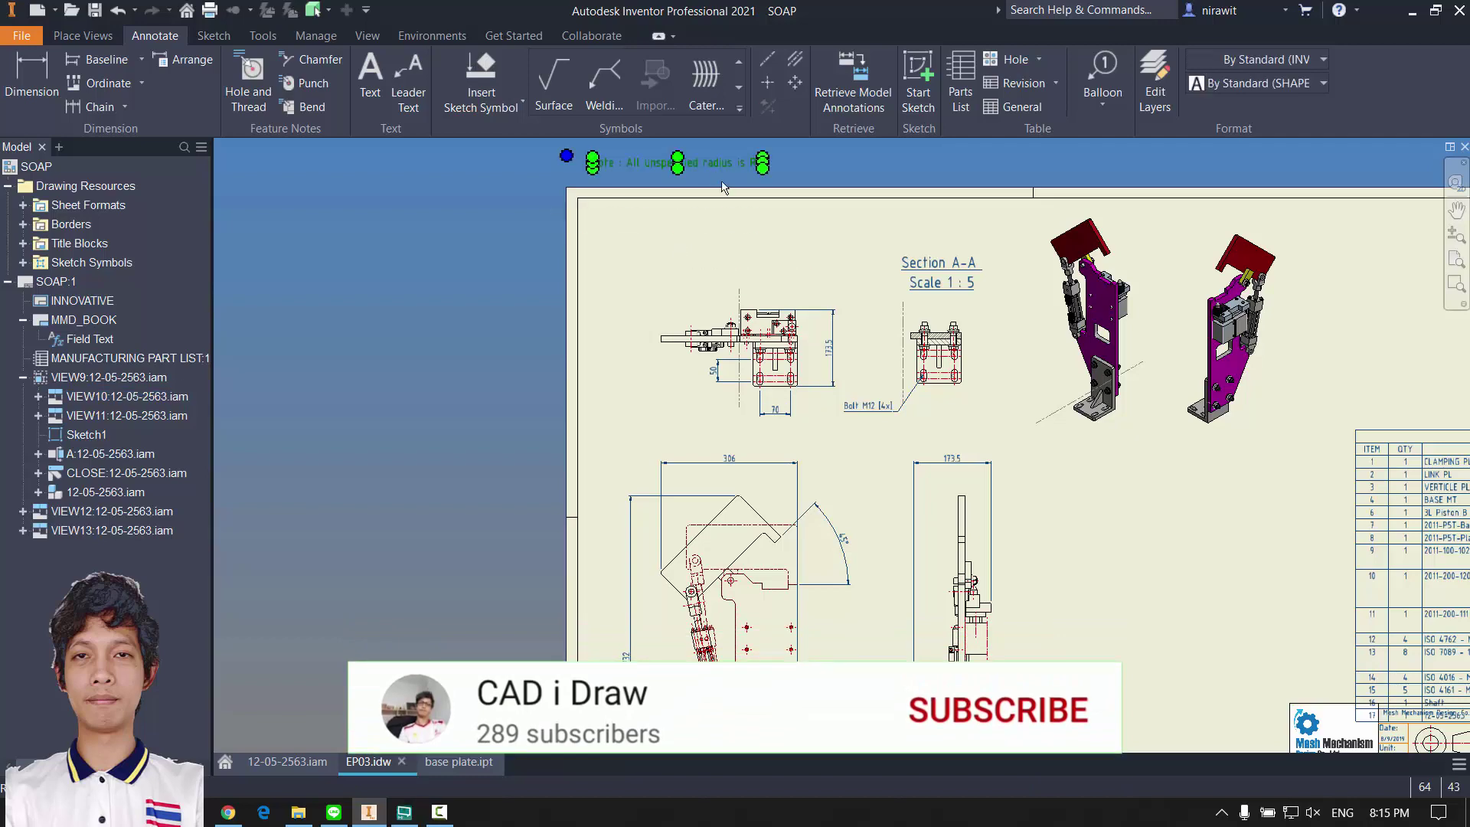
Step: Space the side view and Section A-A view slightly farther right and raise the top view a little
middle_drag(930, 398, 702, 172)
middle_drag(919, 502, 1044, 518)
scroll(710, 645, up, 3)
click(711, 645)
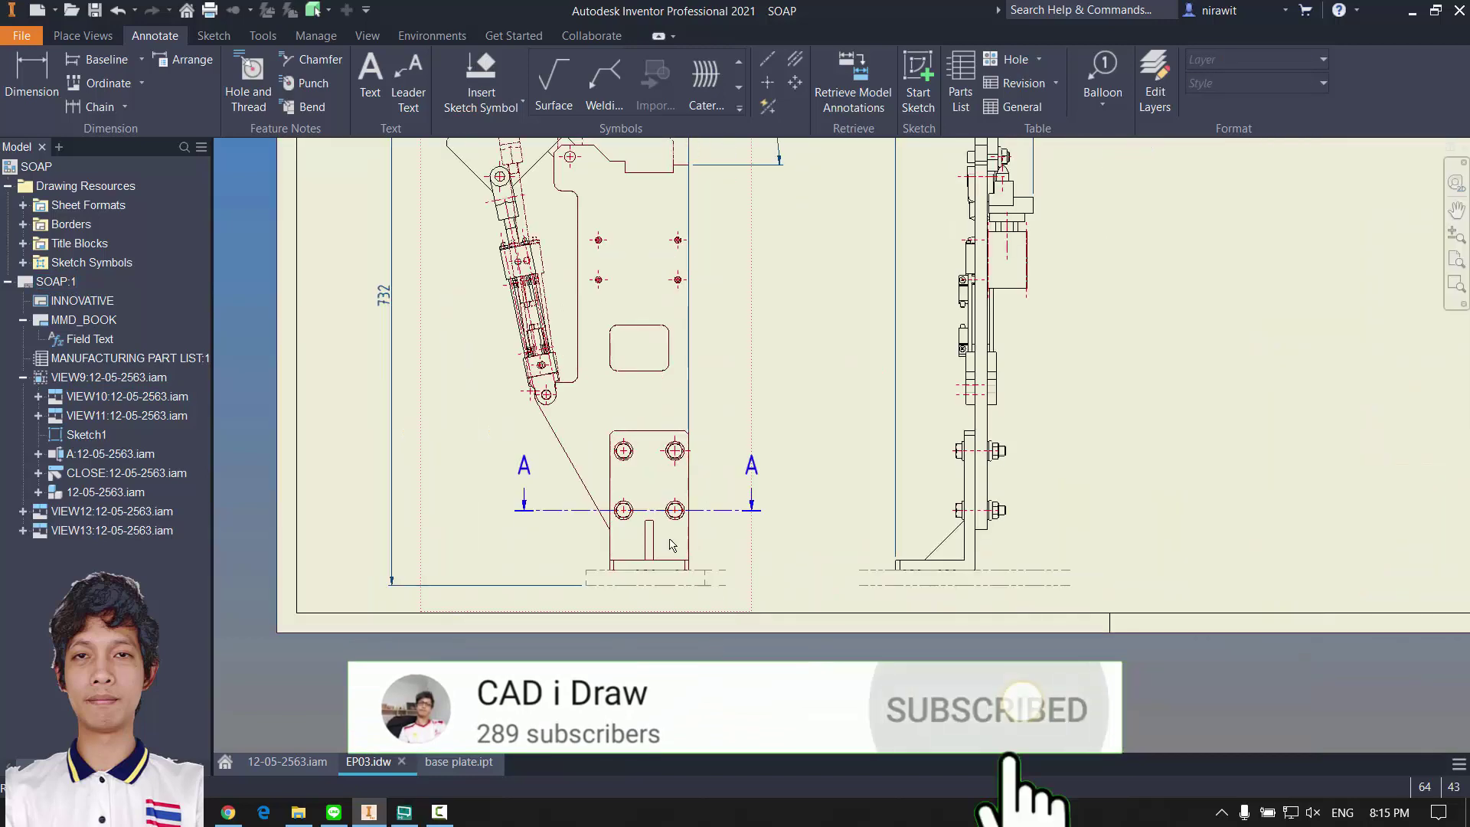
middle_drag(504, 335, 260, 444)
scroll(811, 553, down, 3)
scroll(841, 424, up, 3)
middle_drag(840, 423, 659, 540)
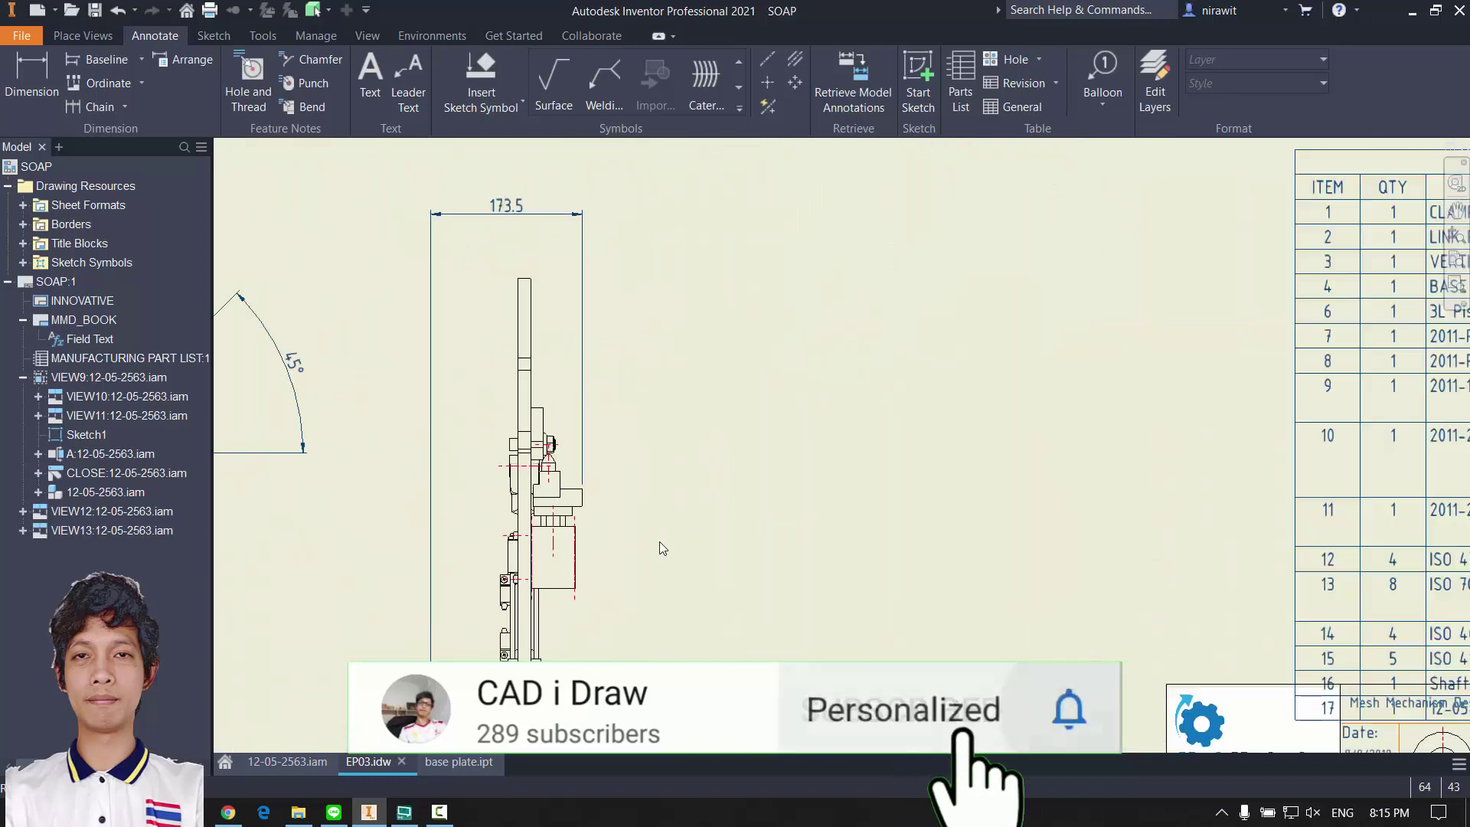
drag(646, 599, 673, 595)
scroll(918, 412, down, 3)
middle_drag(909, 421, 840, 633)
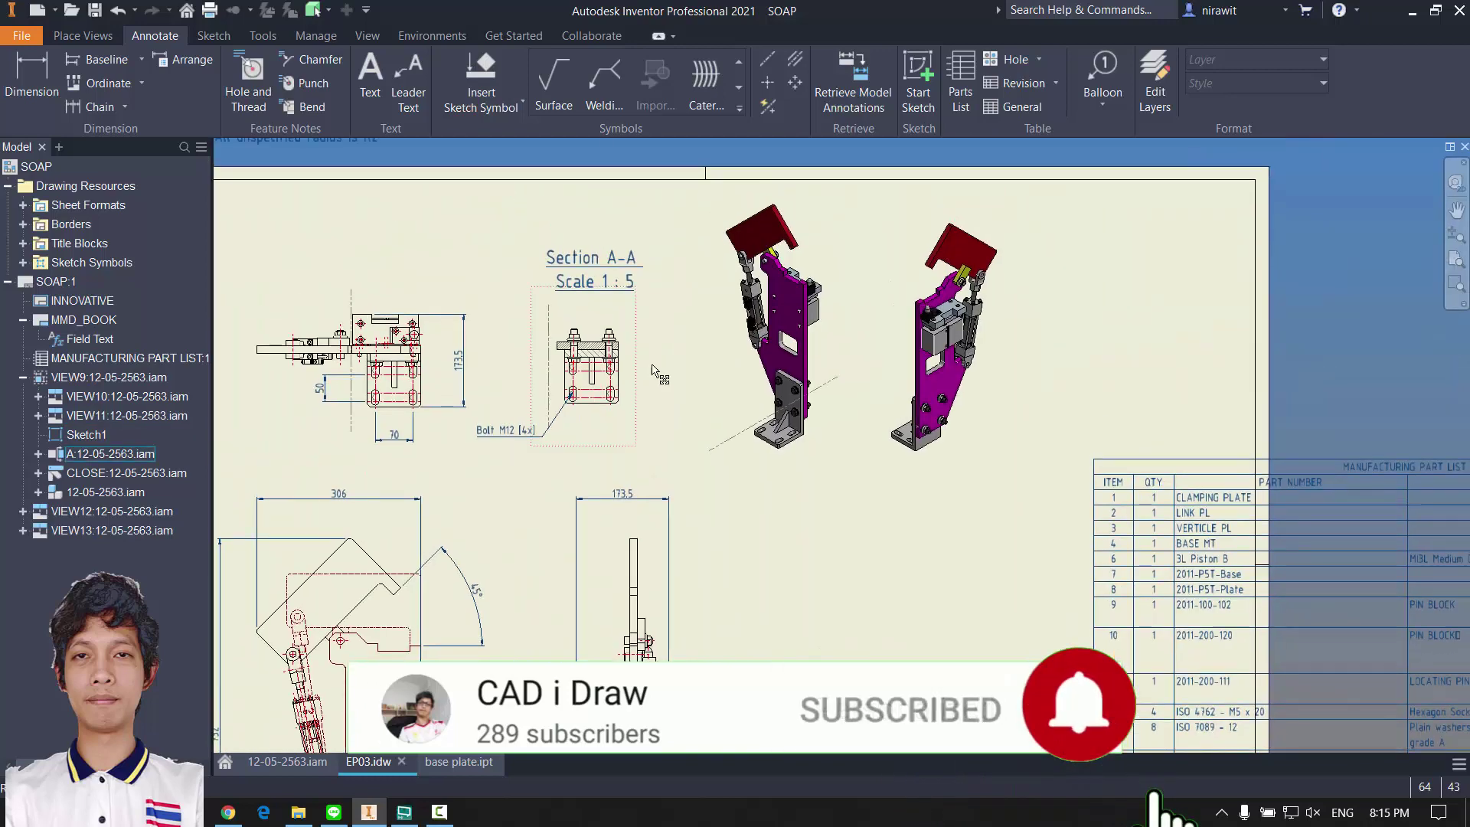
drag(644, 368, 673, 371)
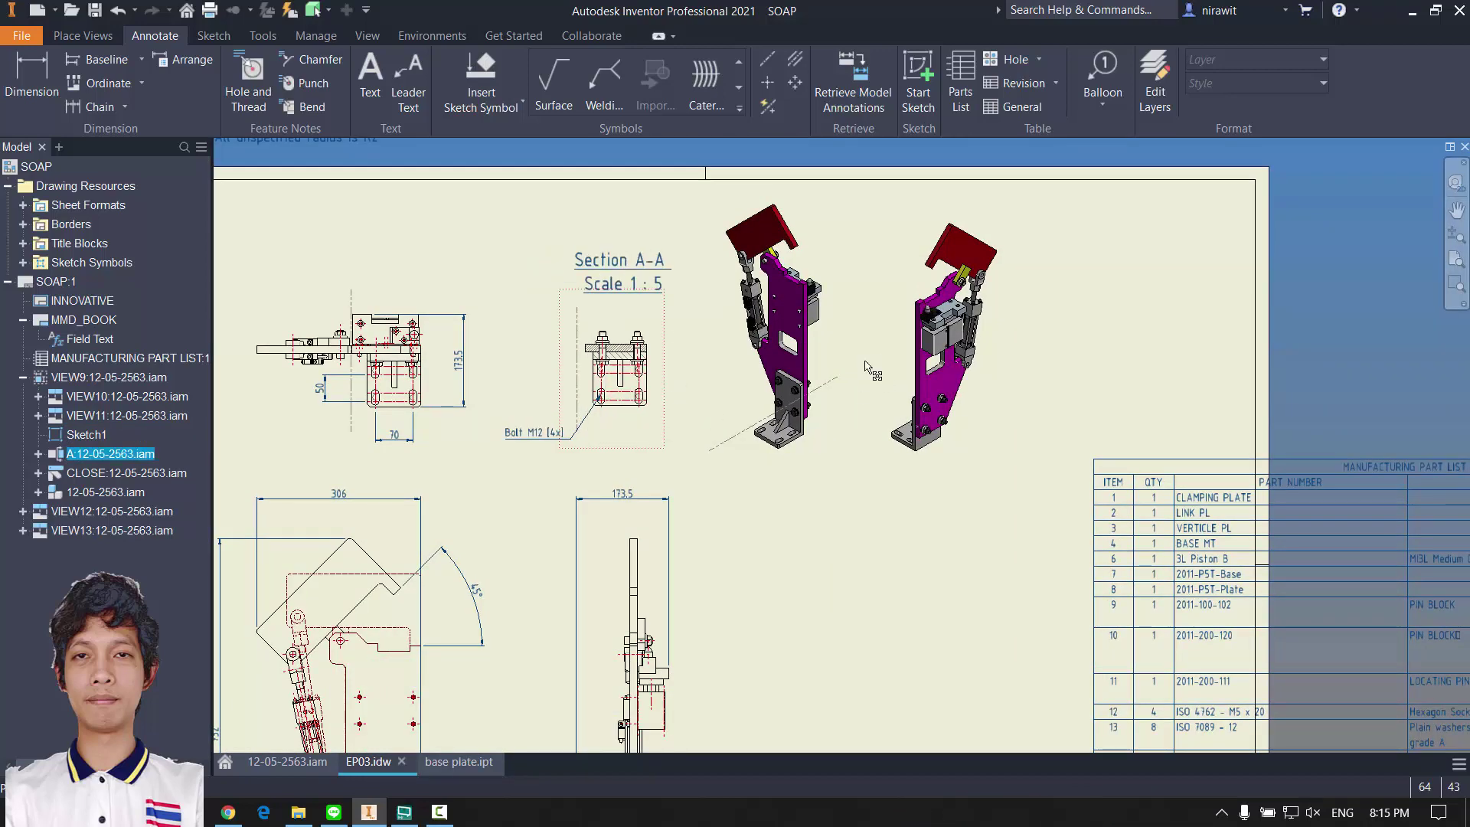
middle_drag(866, 363, 1089, 341)
click(631, 267)
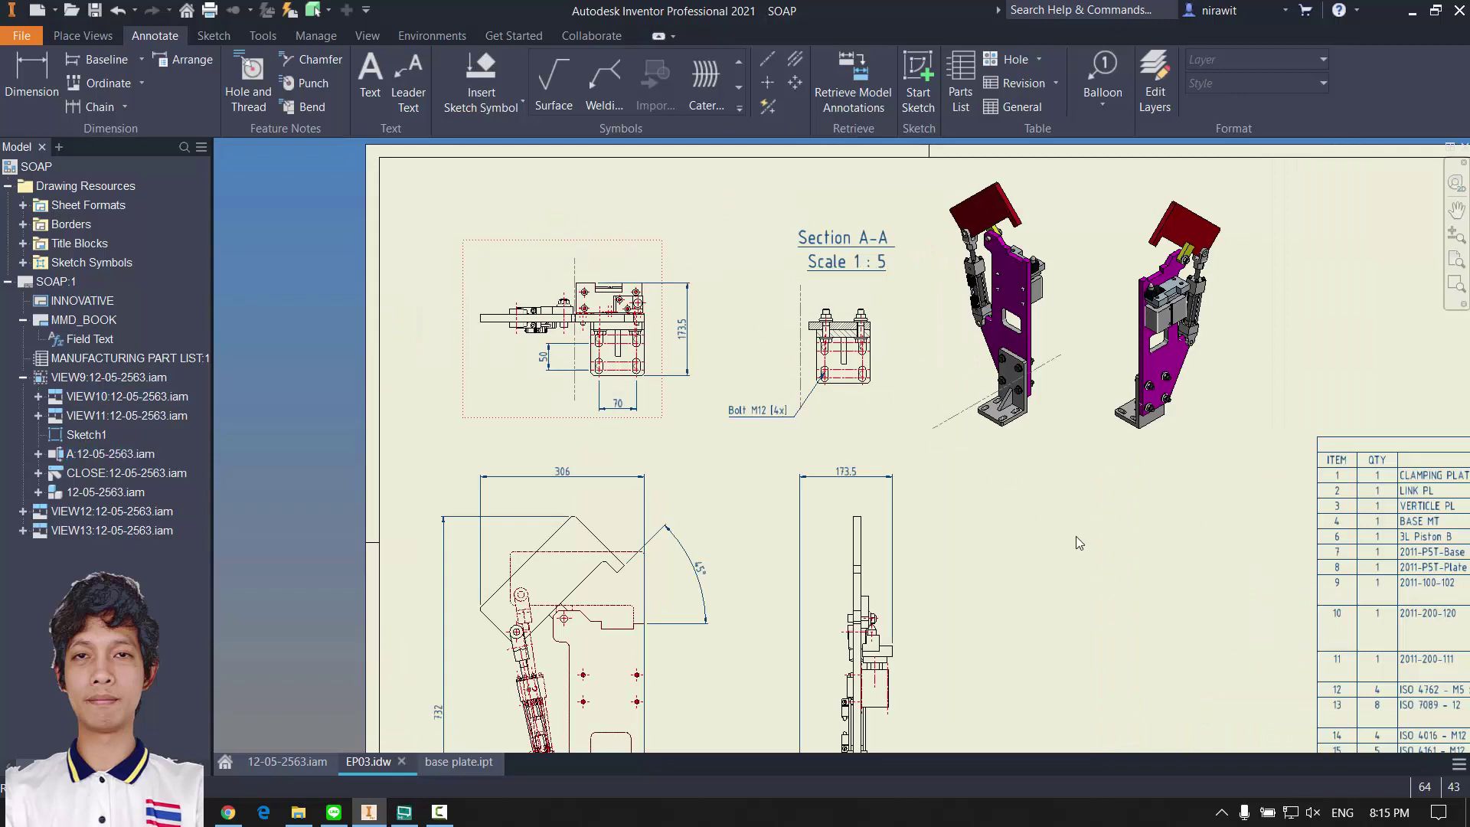
Step: Move the manufacturing parts list left so that most of it lies on the sheet below the isometric views
middle_drag(1076, 536, 898, 463)
mouse_move(1139, 482)
middle_down()
mouse_move(968, 444)
mouse_move(978, 494)
middle_up()
scroll(822, 308, up, 3)
click(858, 319)
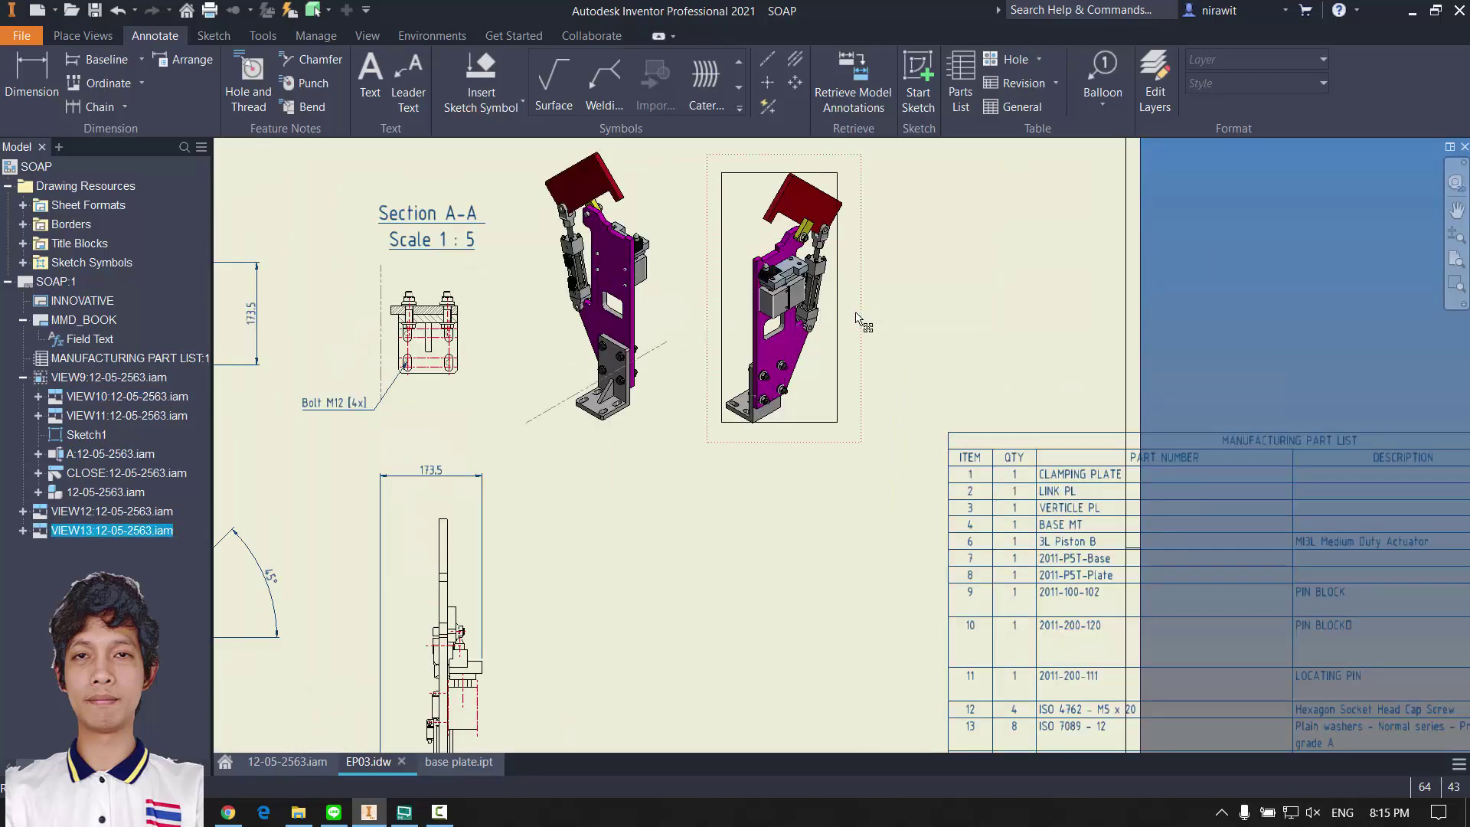
middle_drag(965, 406, 501, 180)
click(858, 314)
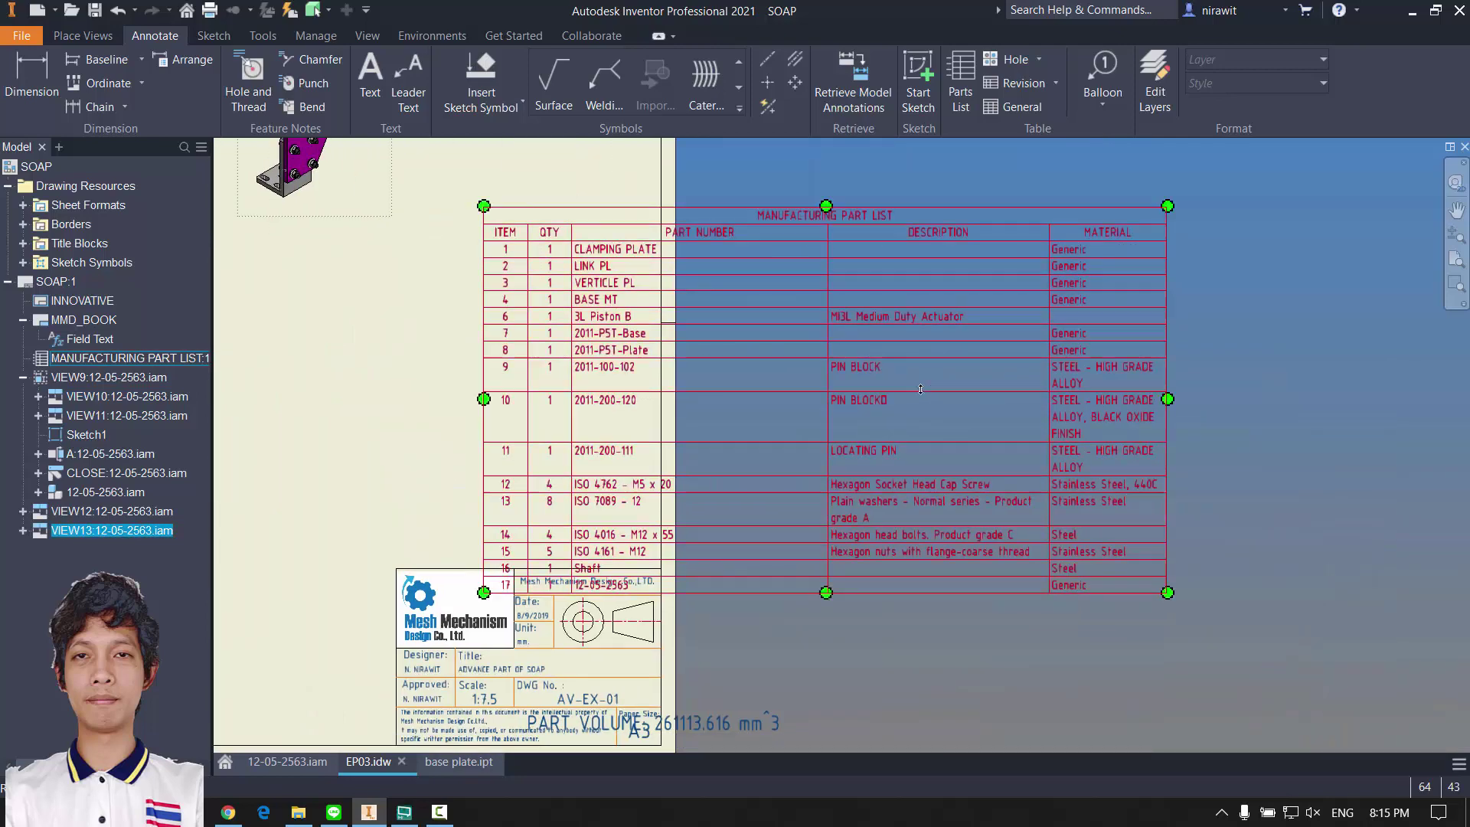
drag(857, 314, 511, 320)
middle_drag(511, 320, 890, 421)
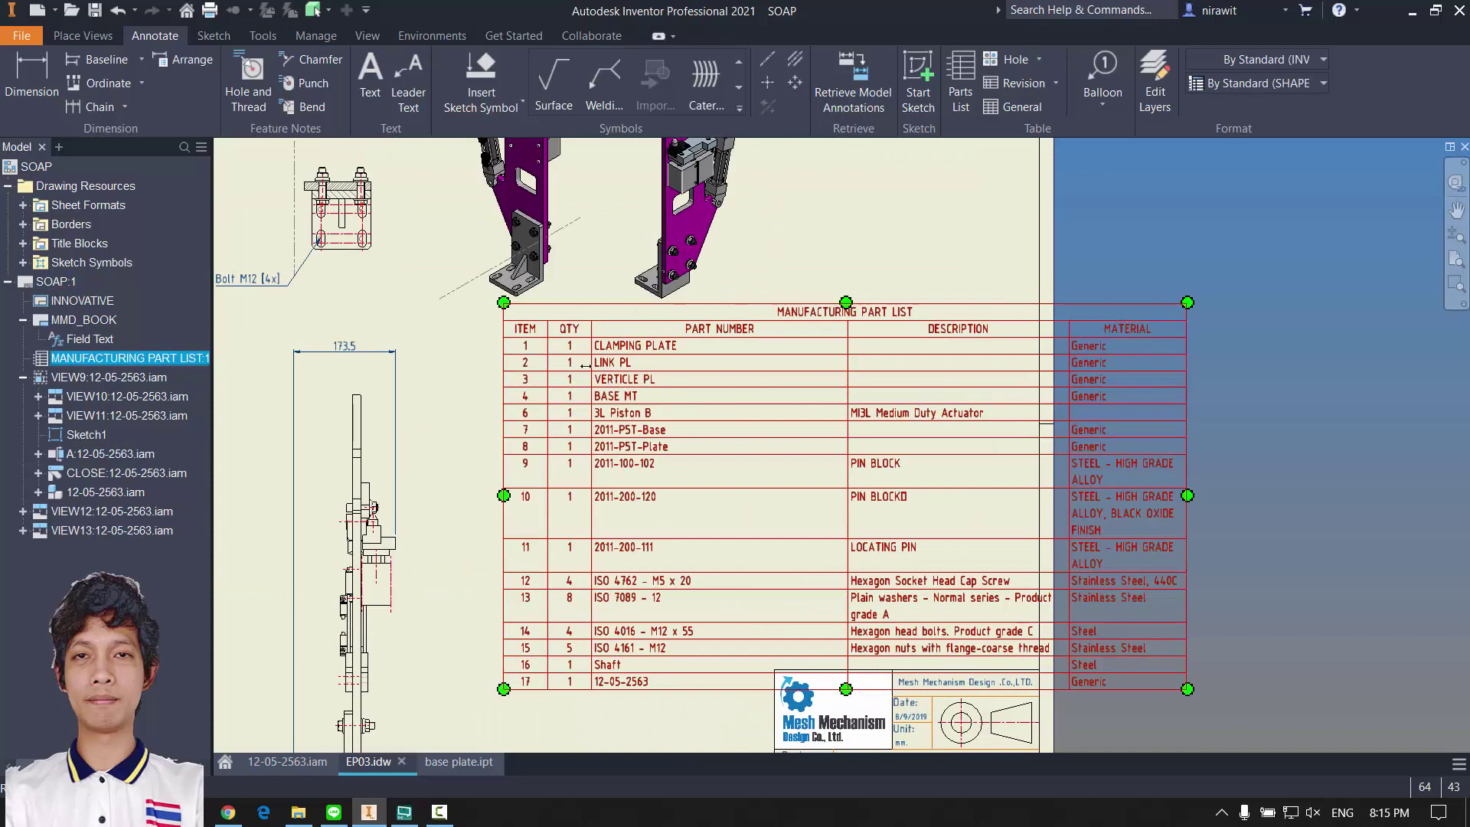
Step: Narrow the PART NUMBER column of the parts list to fit its longest entry
drag(589, 362, 688, 367)
click(688, 367)
scroll(685, 372, up, 3)
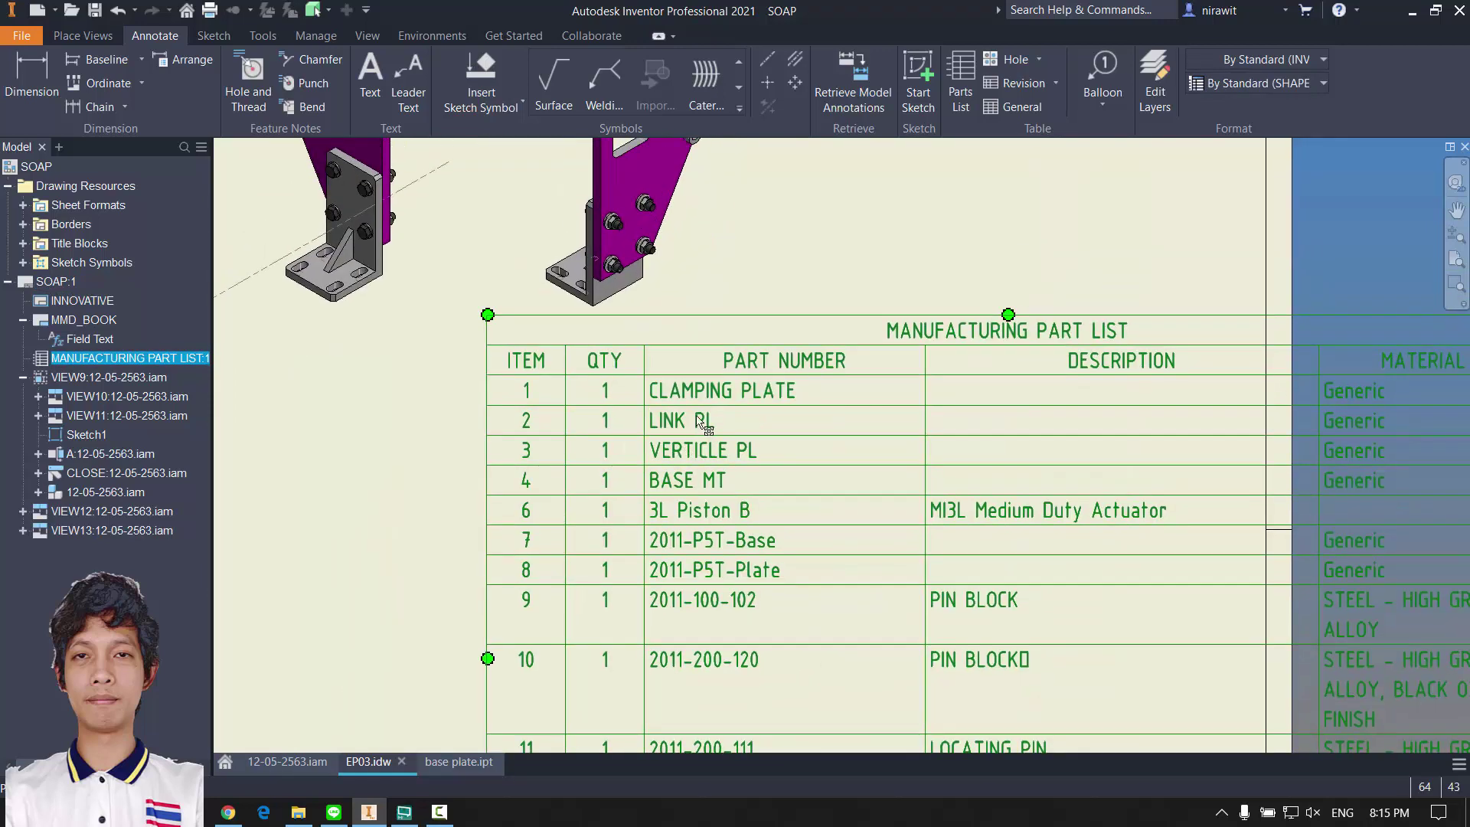
scroll(672, 404, up, 2)
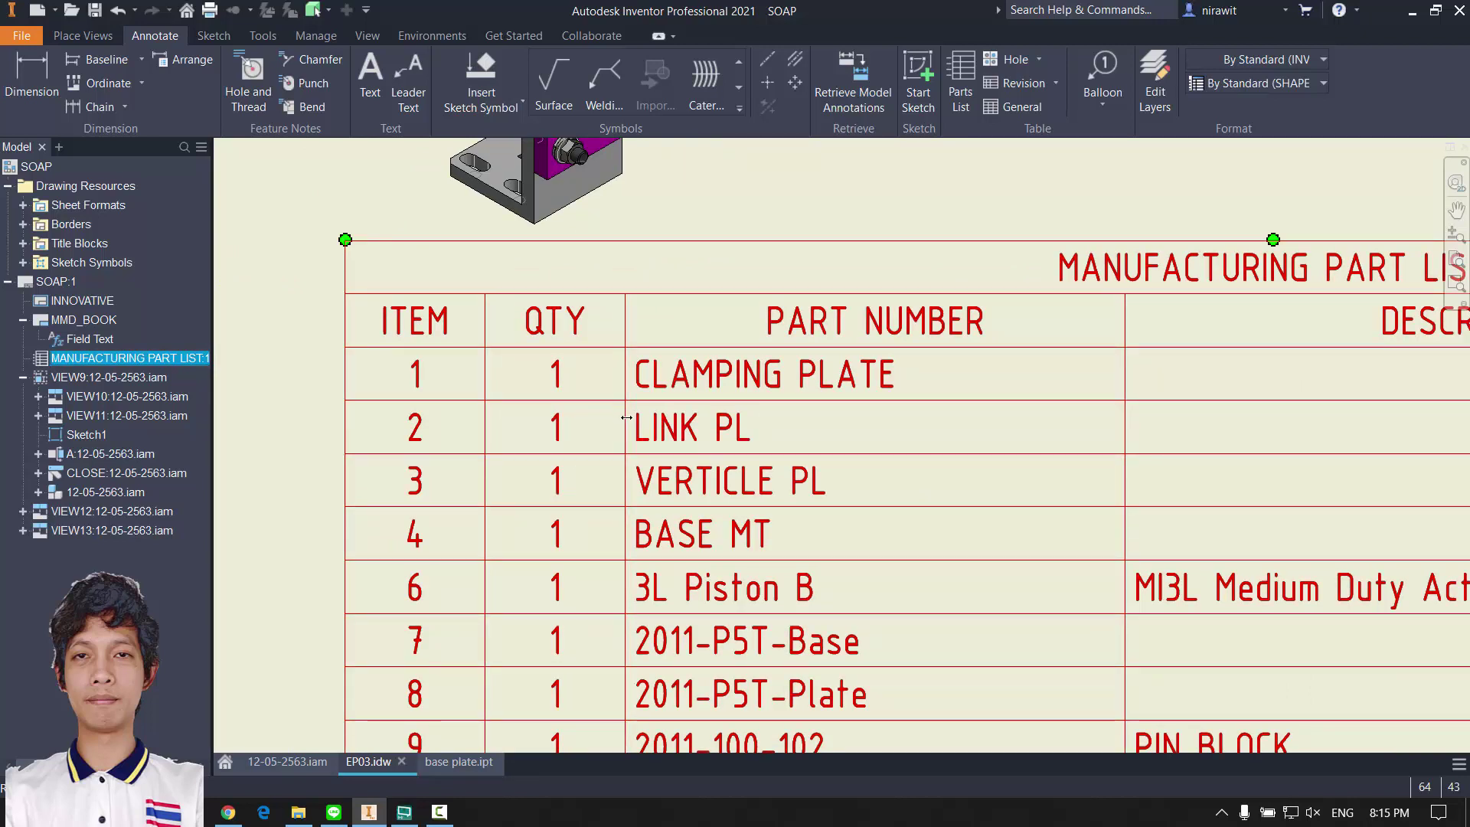
drag(627, 418, 753, 437)
scroll(1082, 567, down, 5)
middle_drag(1082, 567, 712, 393)
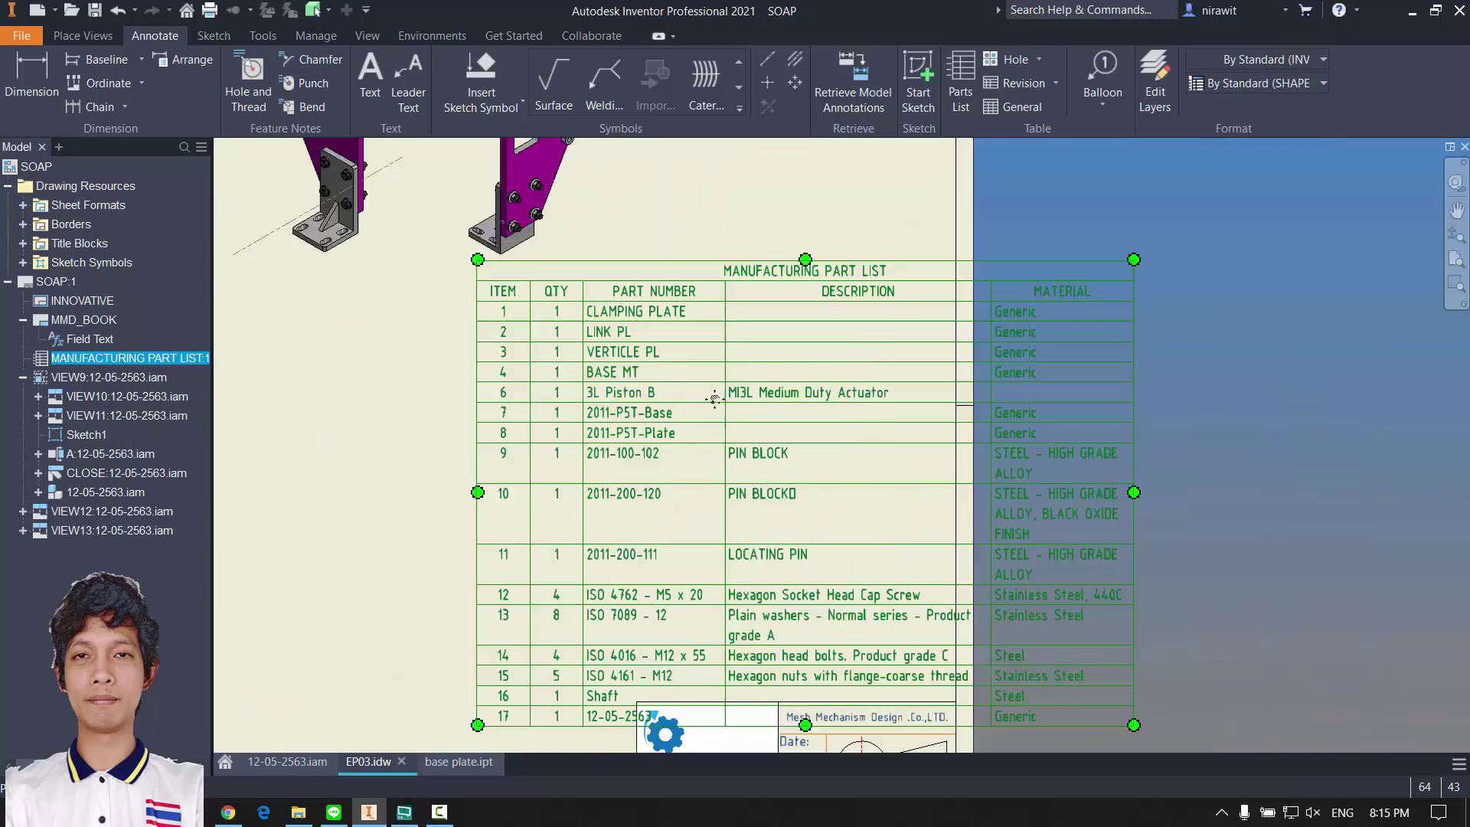
Step: Narrow the DESCRIPTION and MATERIAL columns of the parts list
drag(730, 369, 777, 375)
click(1001, 355)
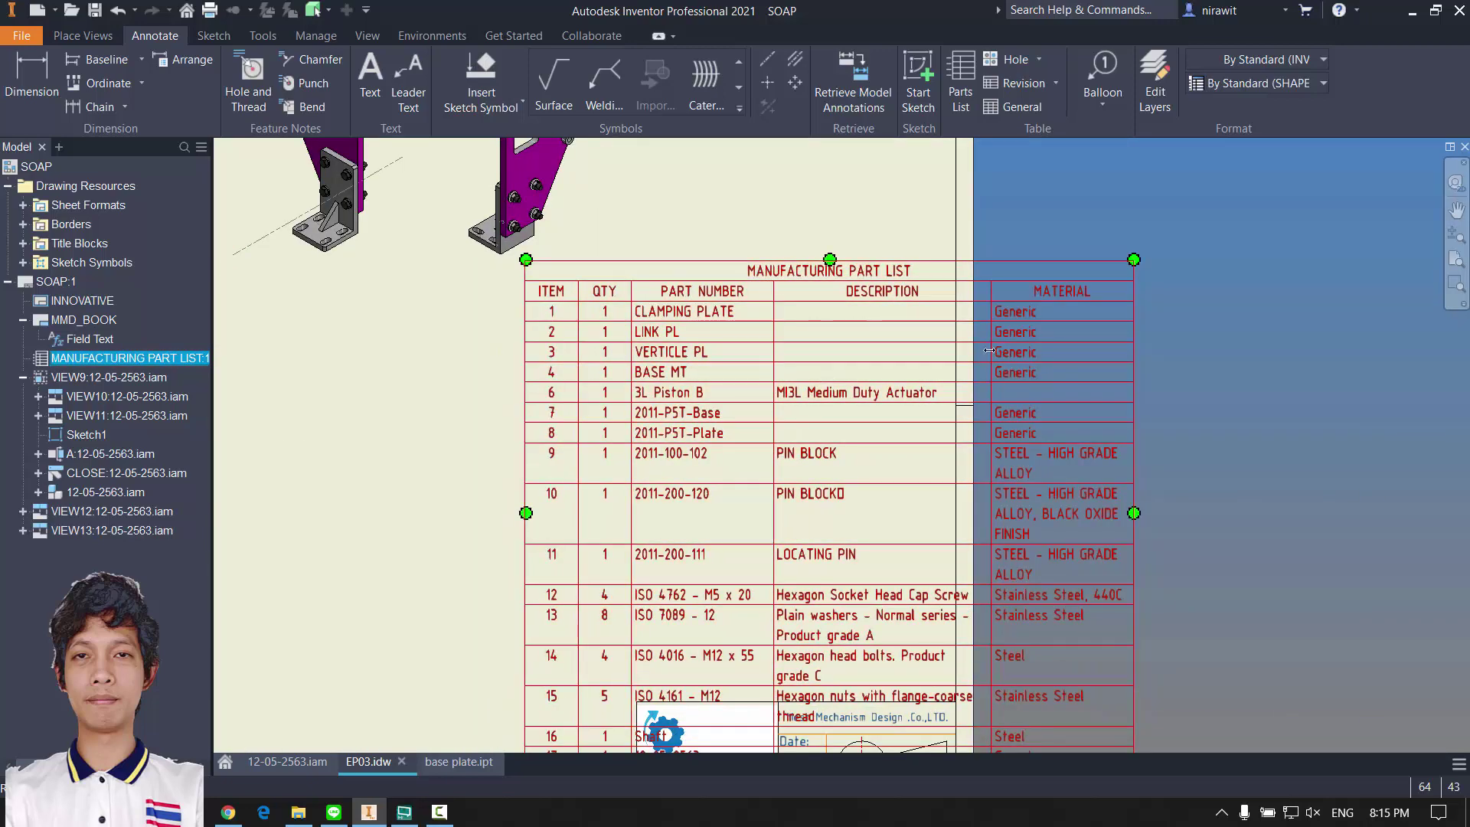
drag(989, 350, 1019, 351)
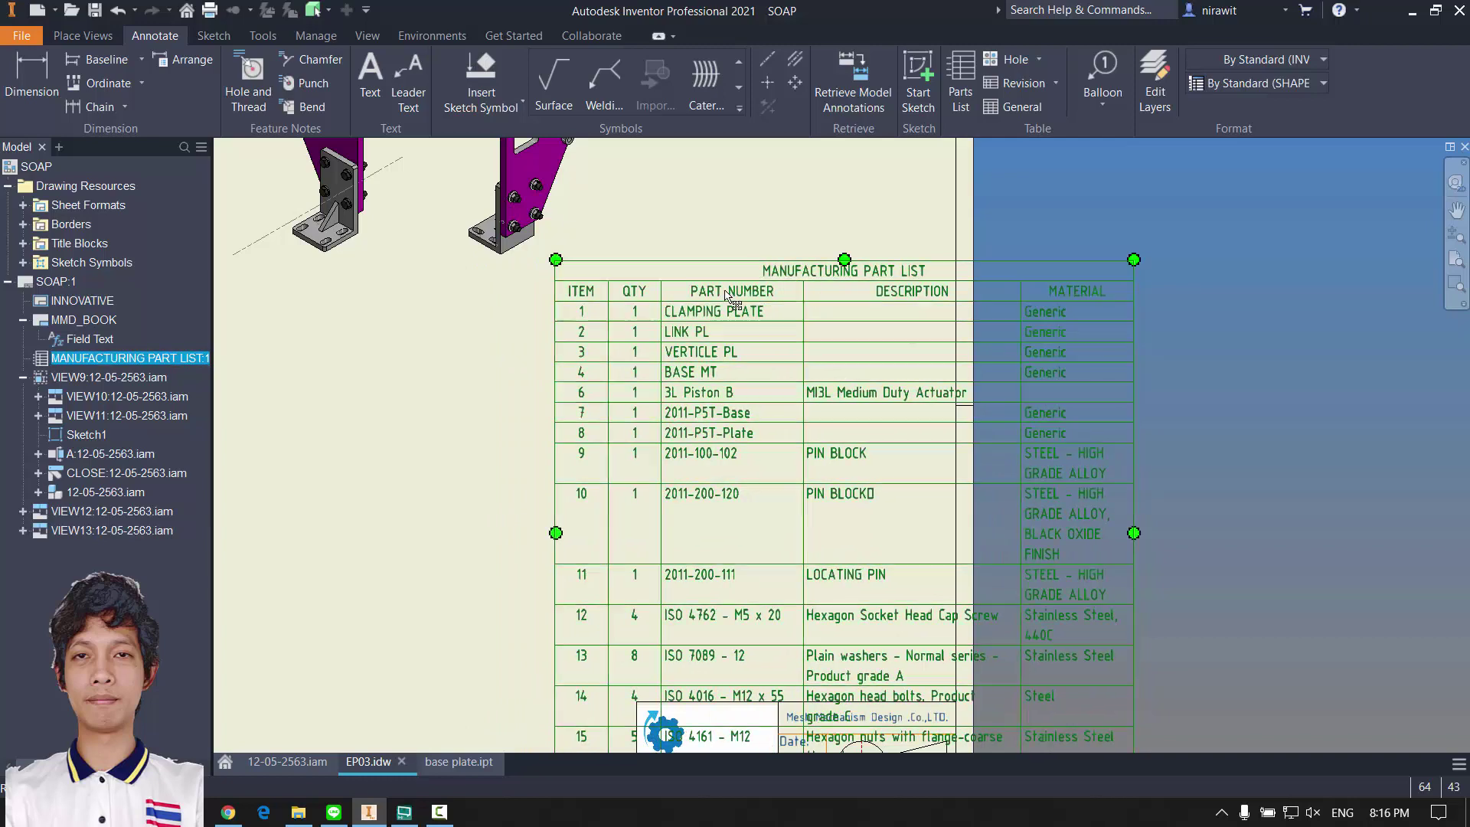
Step: Move the parts list against the sheet's right border, directly above the title block
drag(727, 294, 564, 189)
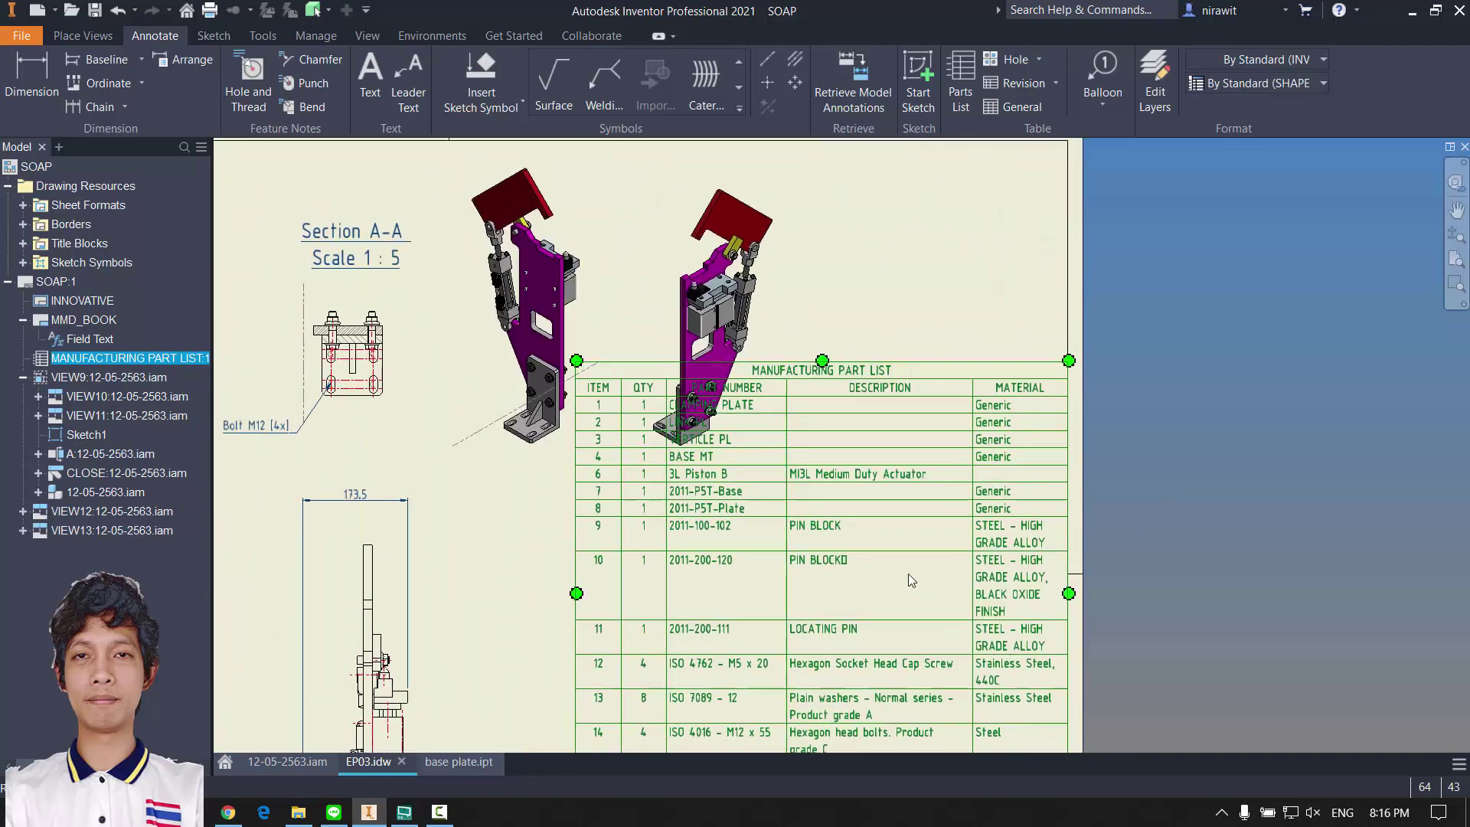
scroll(907, 573, down, 3)
scroll(749, 604, up, 8)
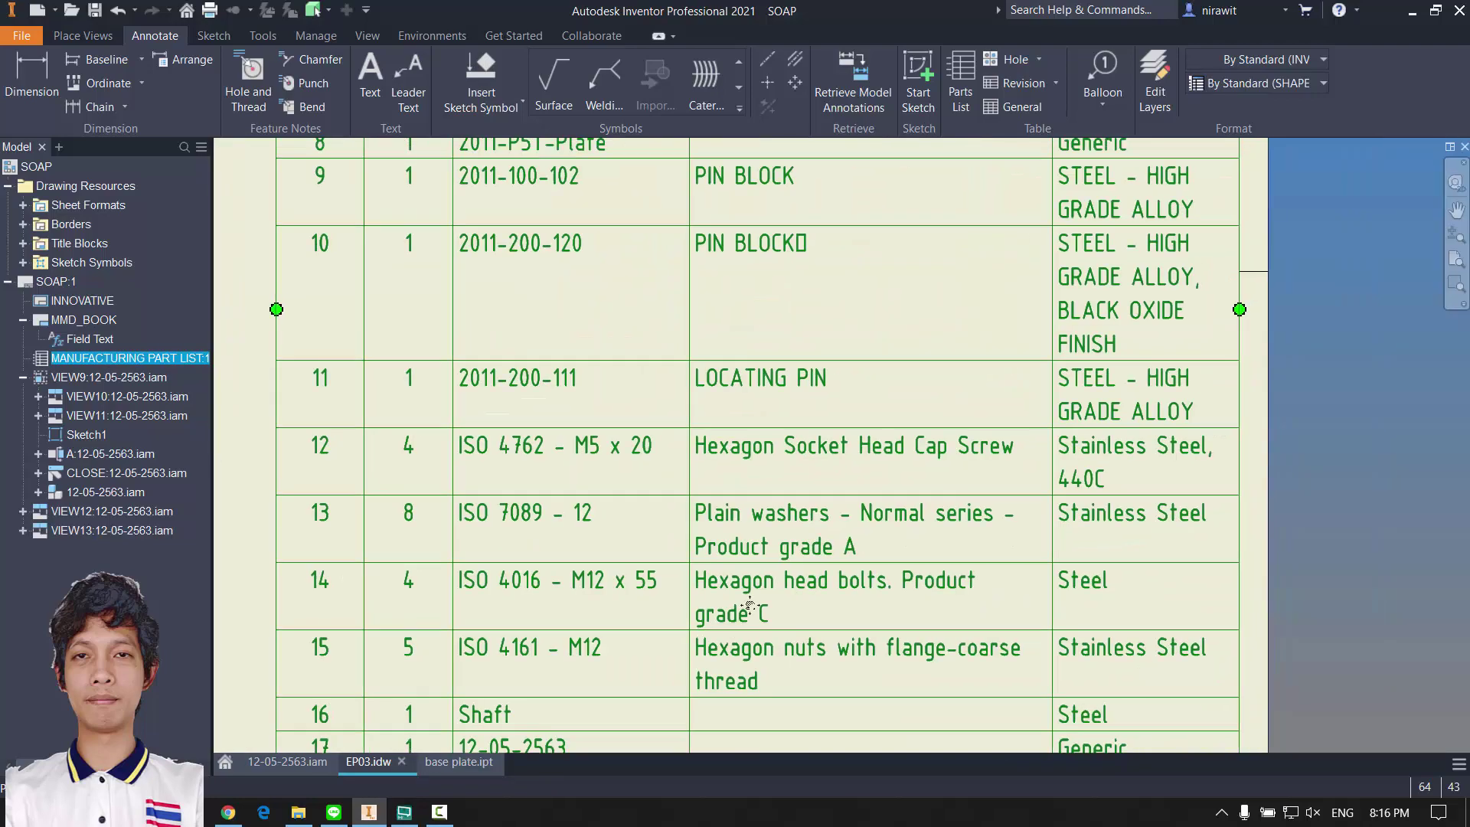
scroll(788, 518, down, 3)
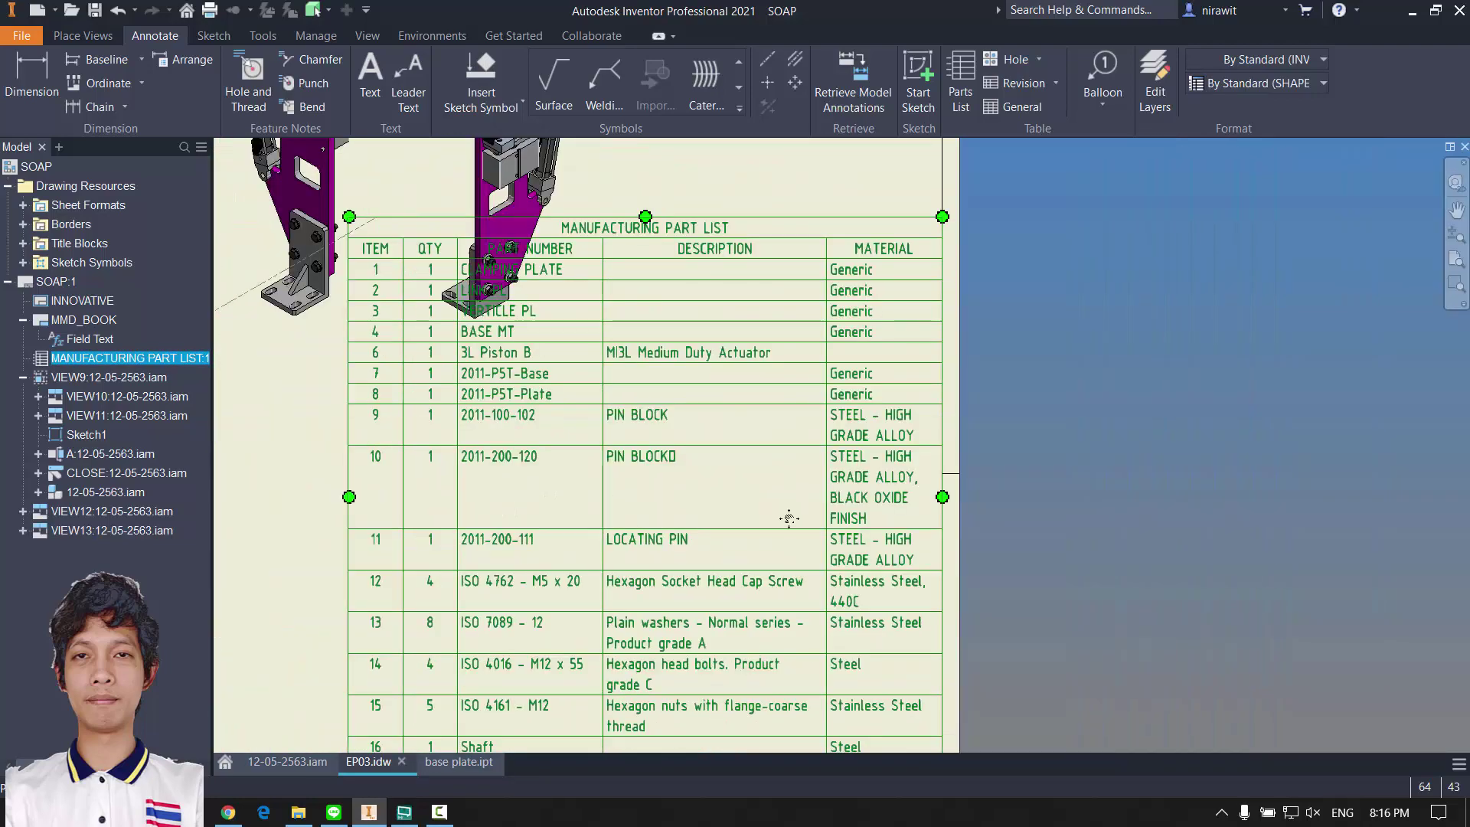
middle_drag(789, 519, 1047, 587)
scroll(1064, 379, up, 3)
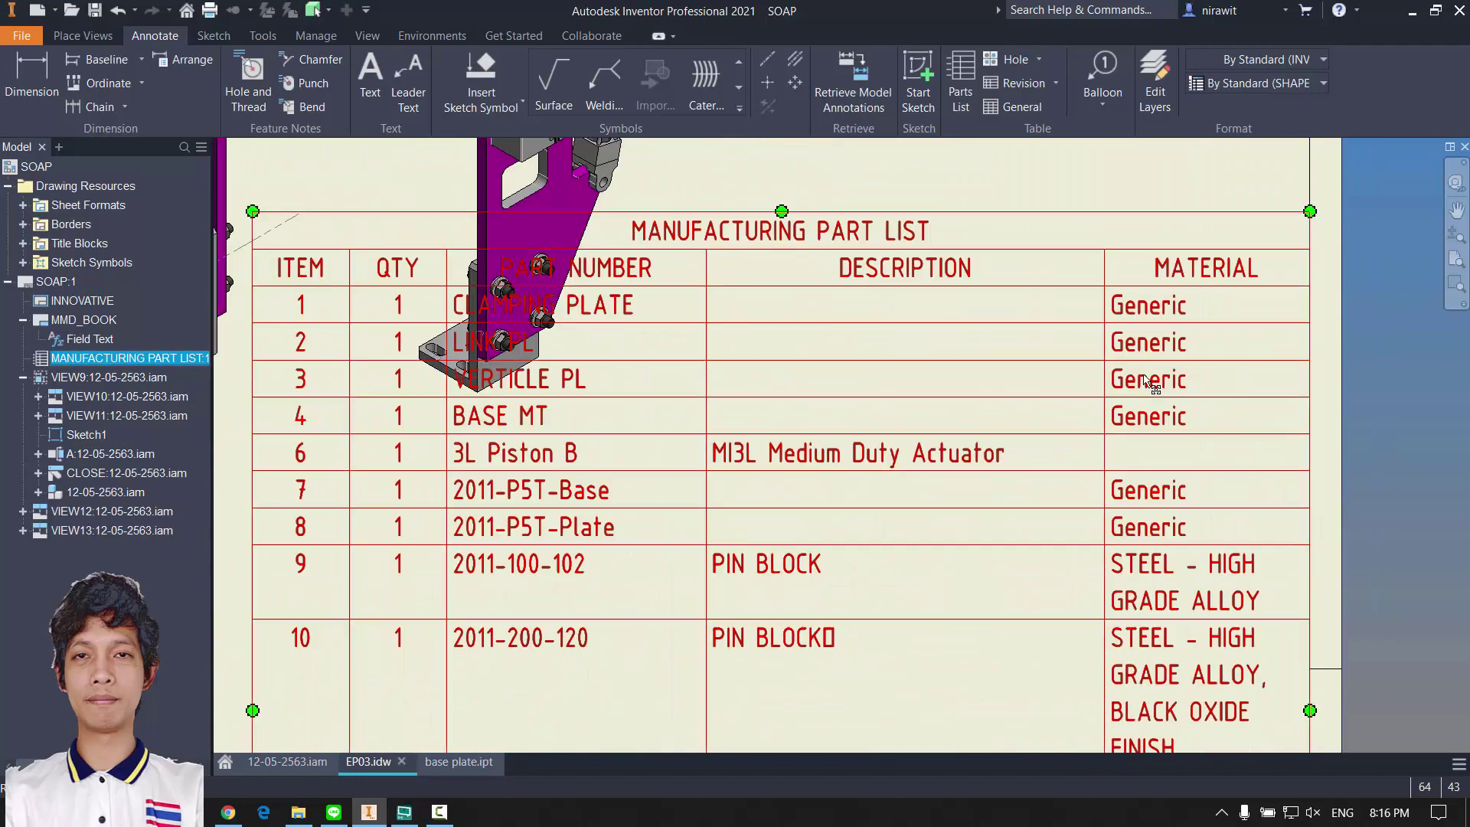
scroll(1144, 379, down, 3)
Step: Move the right-hand shaded isometric view down to free the sheet's upper right corner
middle_drag(1266, 336, 810, 266)
middle_drag(798, 468, 986, 324)
middle_drag(1081, 440, 1288, 292)
mouse_move(1089, 405)
middle_down()
mouse_move(1087, 388)
mouse_move(1067, 718)
middle_up()
scroll(876, 492, down, 3)
middle_drag(734, 279, 810, 420)
middle_drag(637, 334, 879, 75)
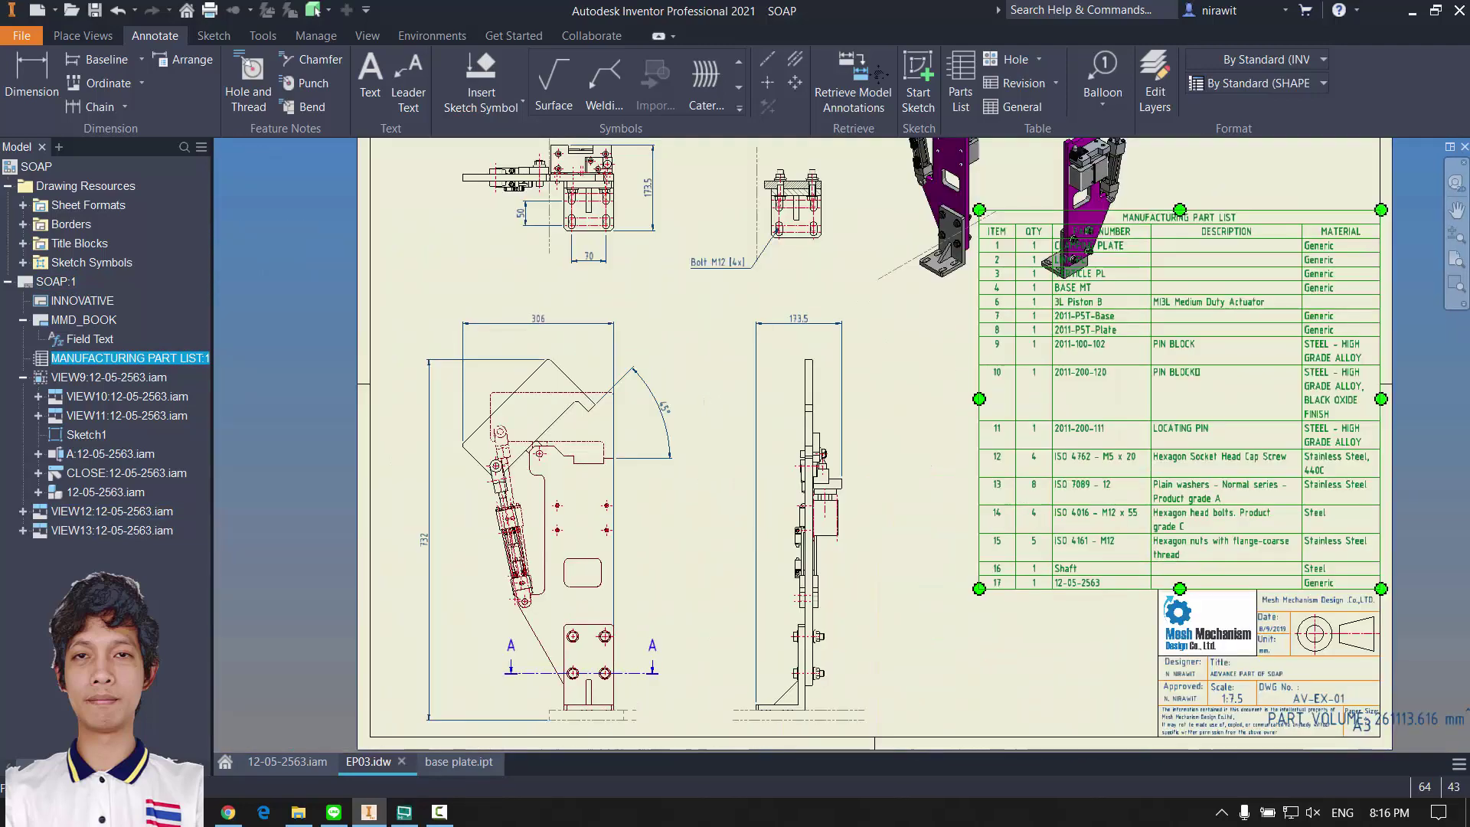
middle_drag(1146, 149, 916, 347)
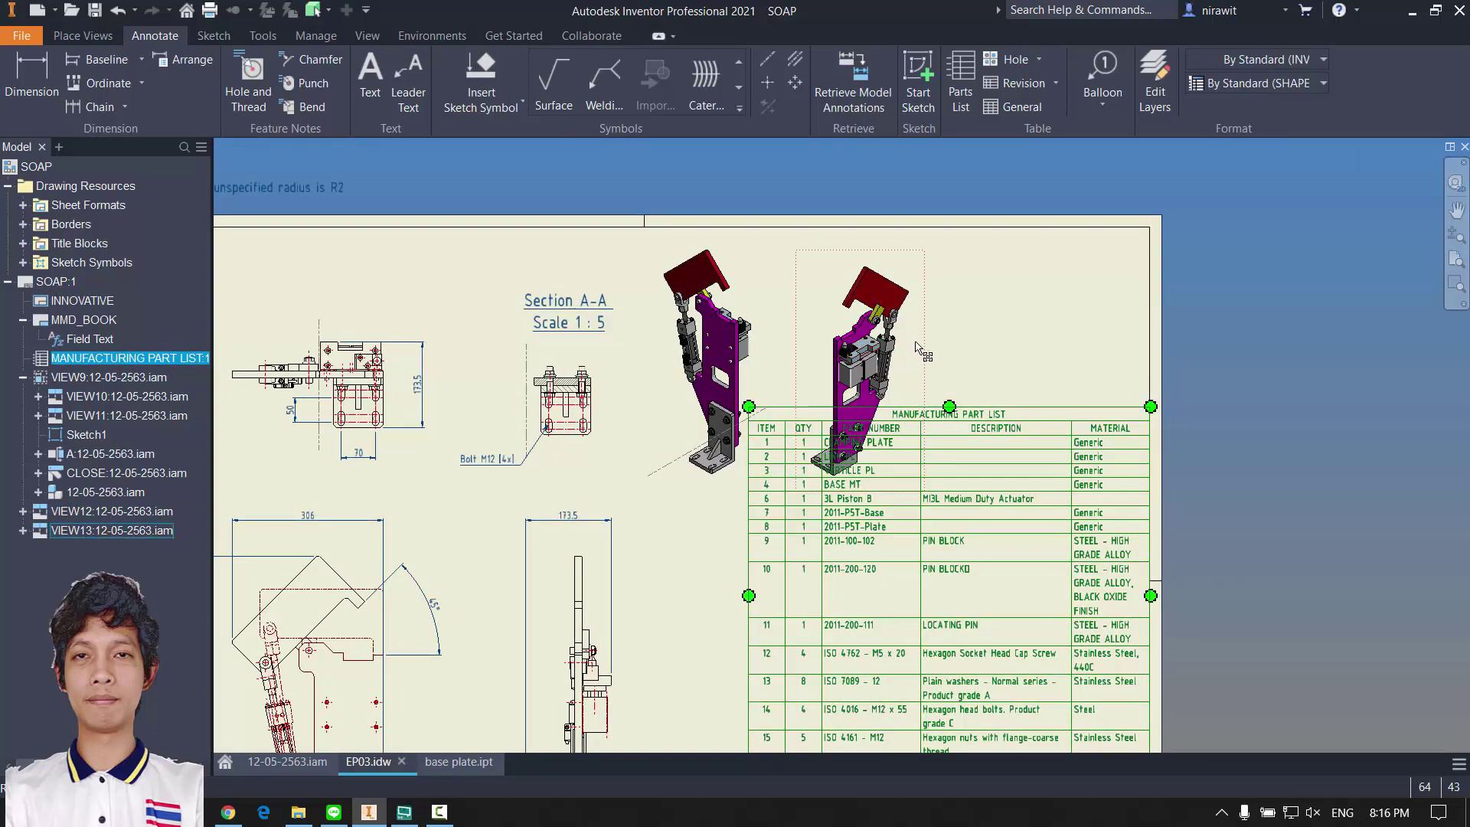
drag(917, 347, 843, 661)
scroll(960, 381, up, 3)
middle_drag(960, 381, 935, 446)
scroll(875, 488, down, 2)
Step: Move the parts list up into the sheet's upper right corner, flush with the border
mouse_move(875, 489)
middle_down()
mouse_move(931, 388)
mouse_move(967, 141)
middle_up()
middle_drag(1156, 238, 935, 569)
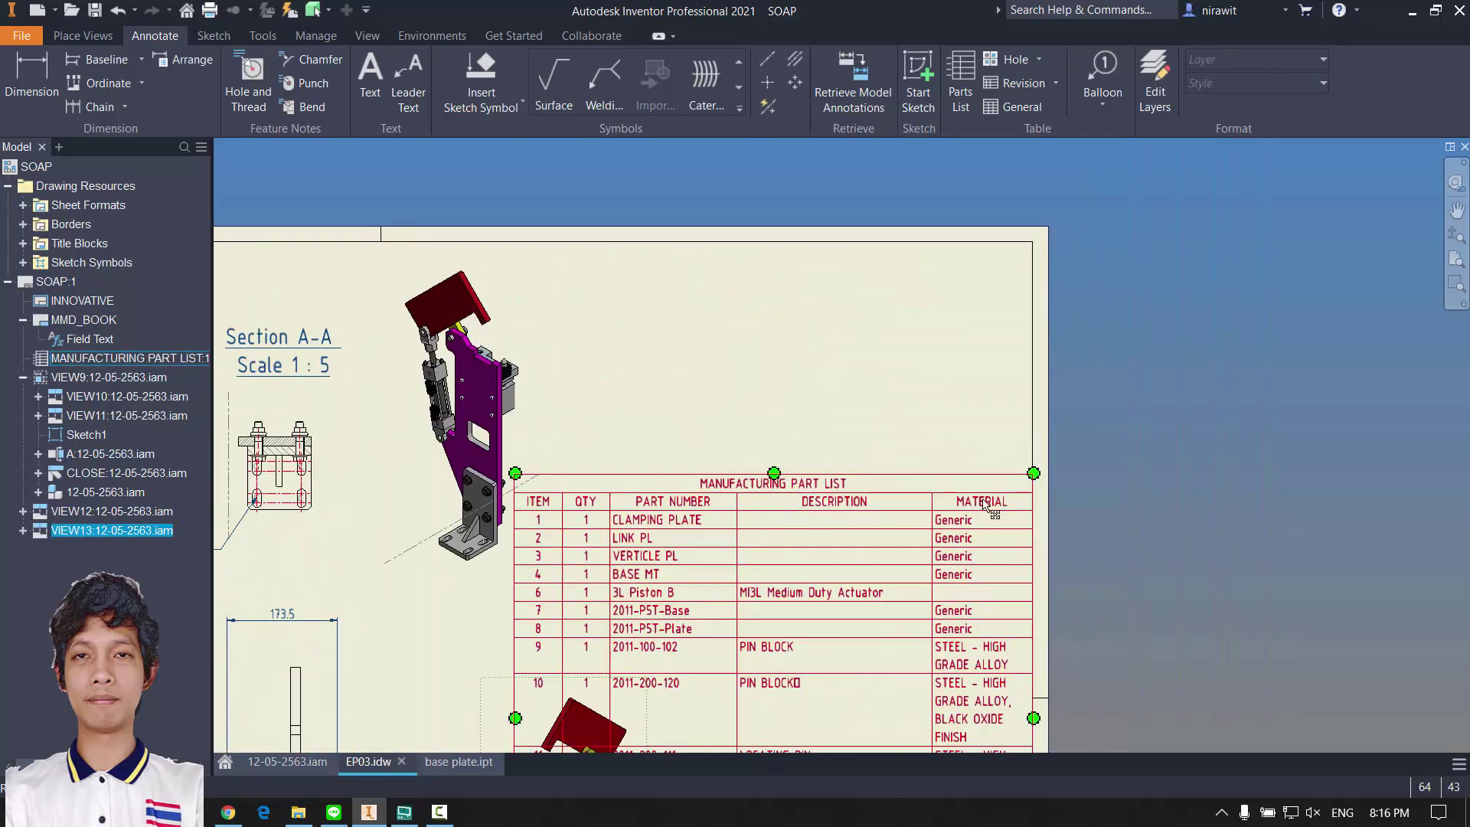
drag(983, 506, 982, 273)
middle_drag(998, 305, 1274, 82)
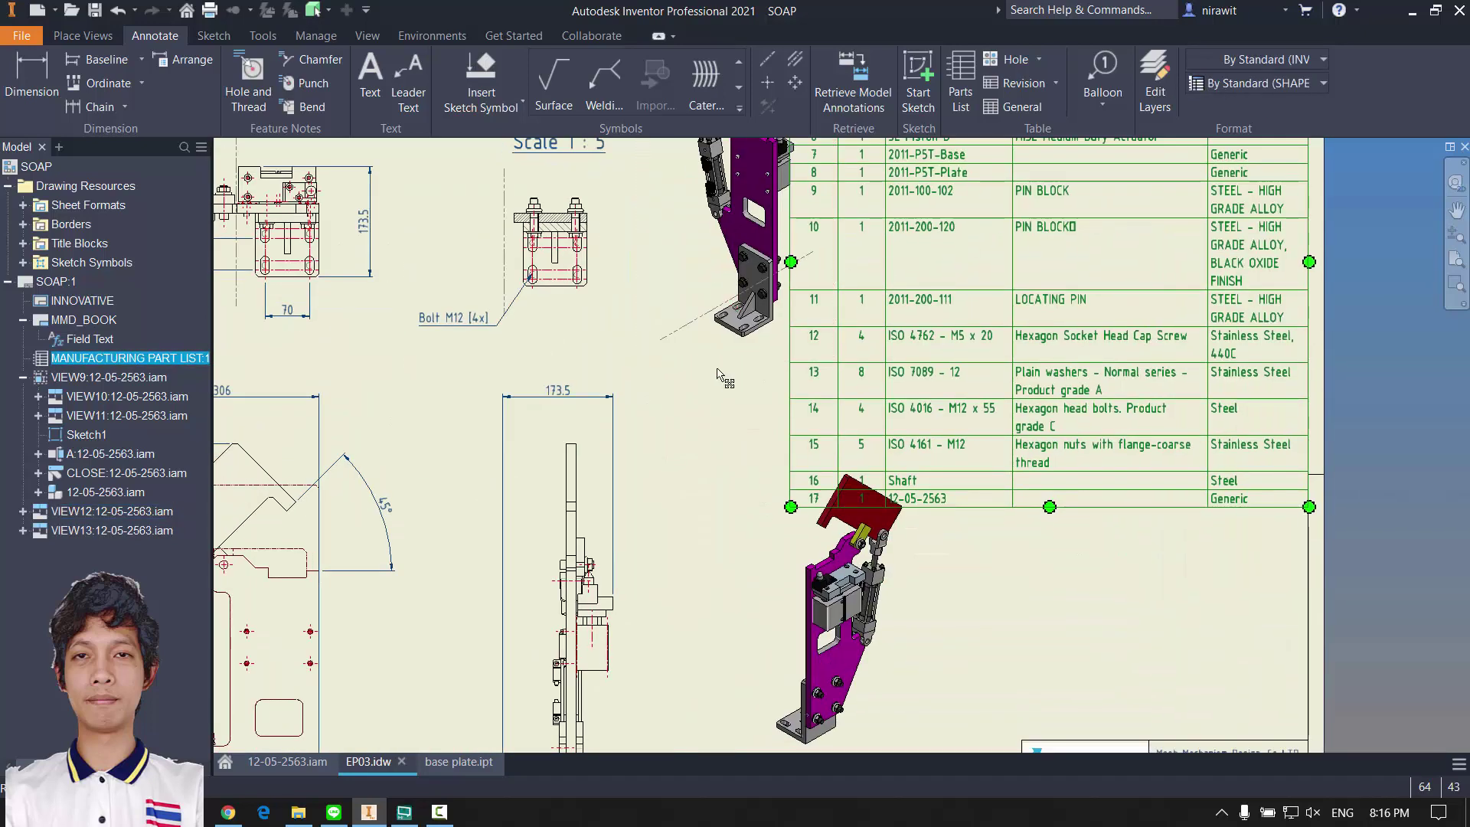
Step: Arrange both shaded isometric views side by side beneath the parts list, between the side view and the title block
drag(719, 361, 719, 677)
middle_drag(908, 574, 899, 259)
scroll(903, 321, down, 3)
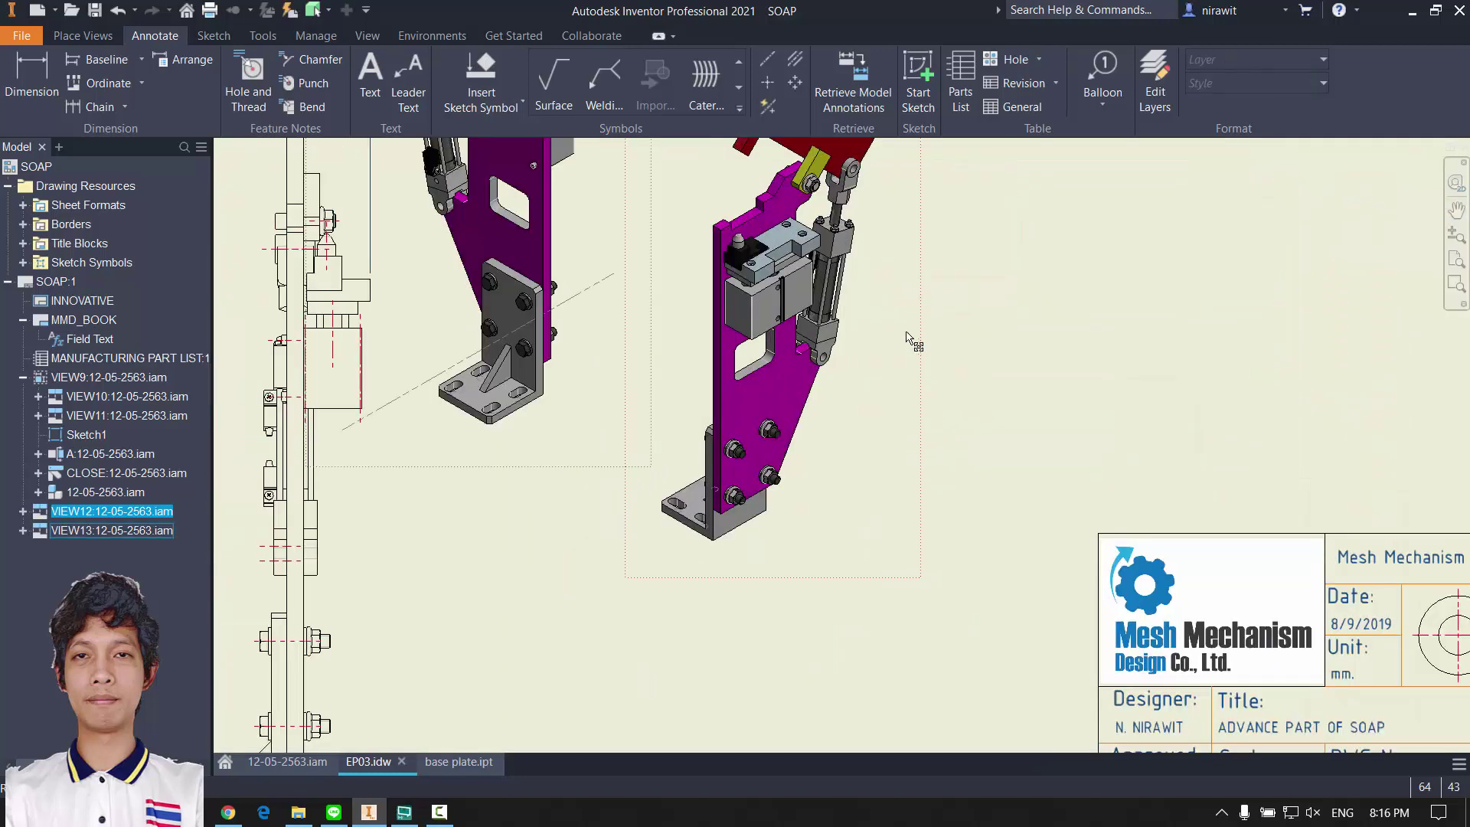
drag(920, 340, 1096, 406)
scroll(1096, 407, up, 4)
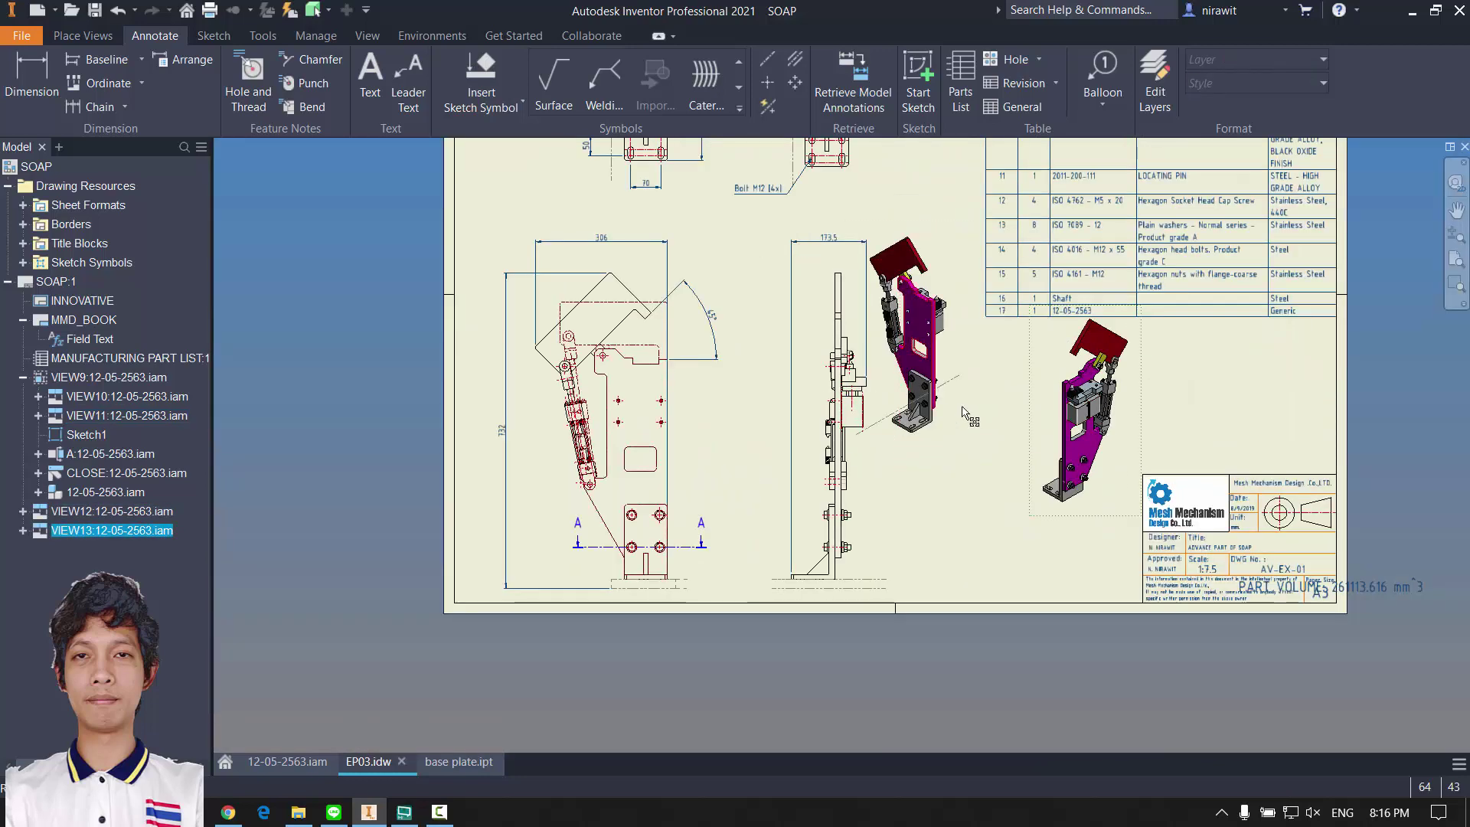
drag(973, 403, 1022, 520)
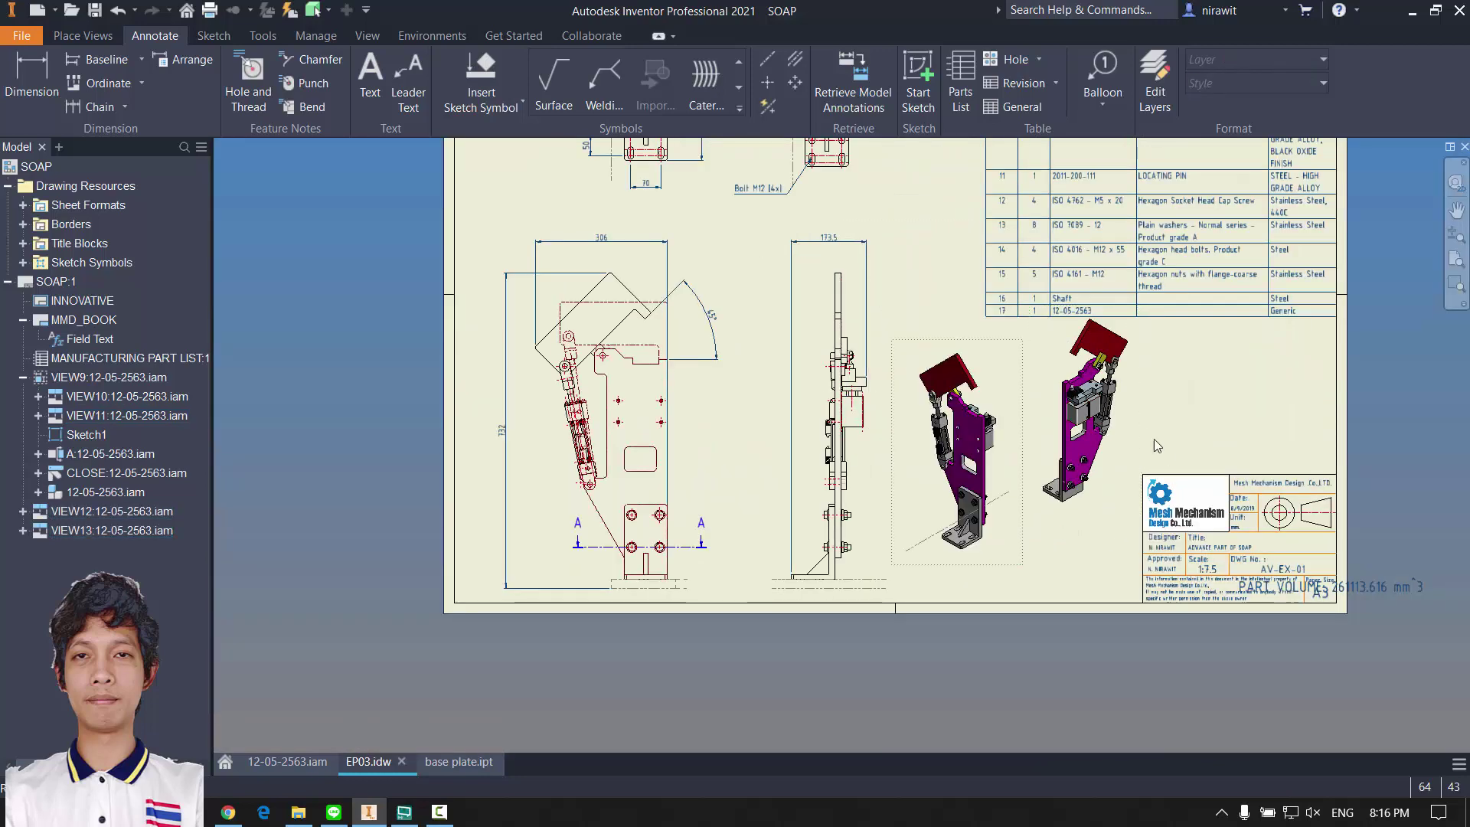
click(1150, 421)
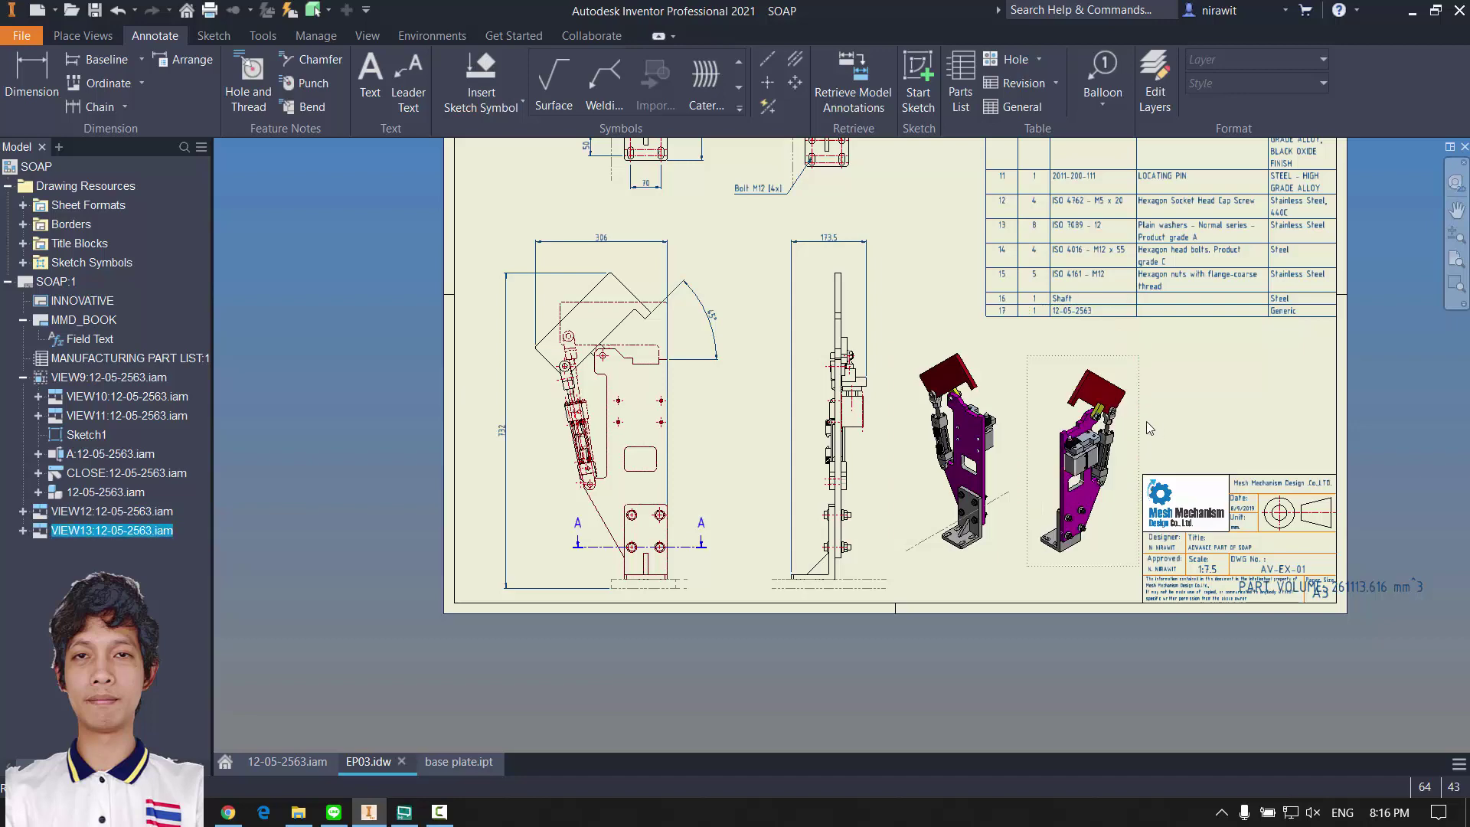
drag(1146, 430, 1146, 420)
middle_click(1223, 422)
middle_click(1223, 422)
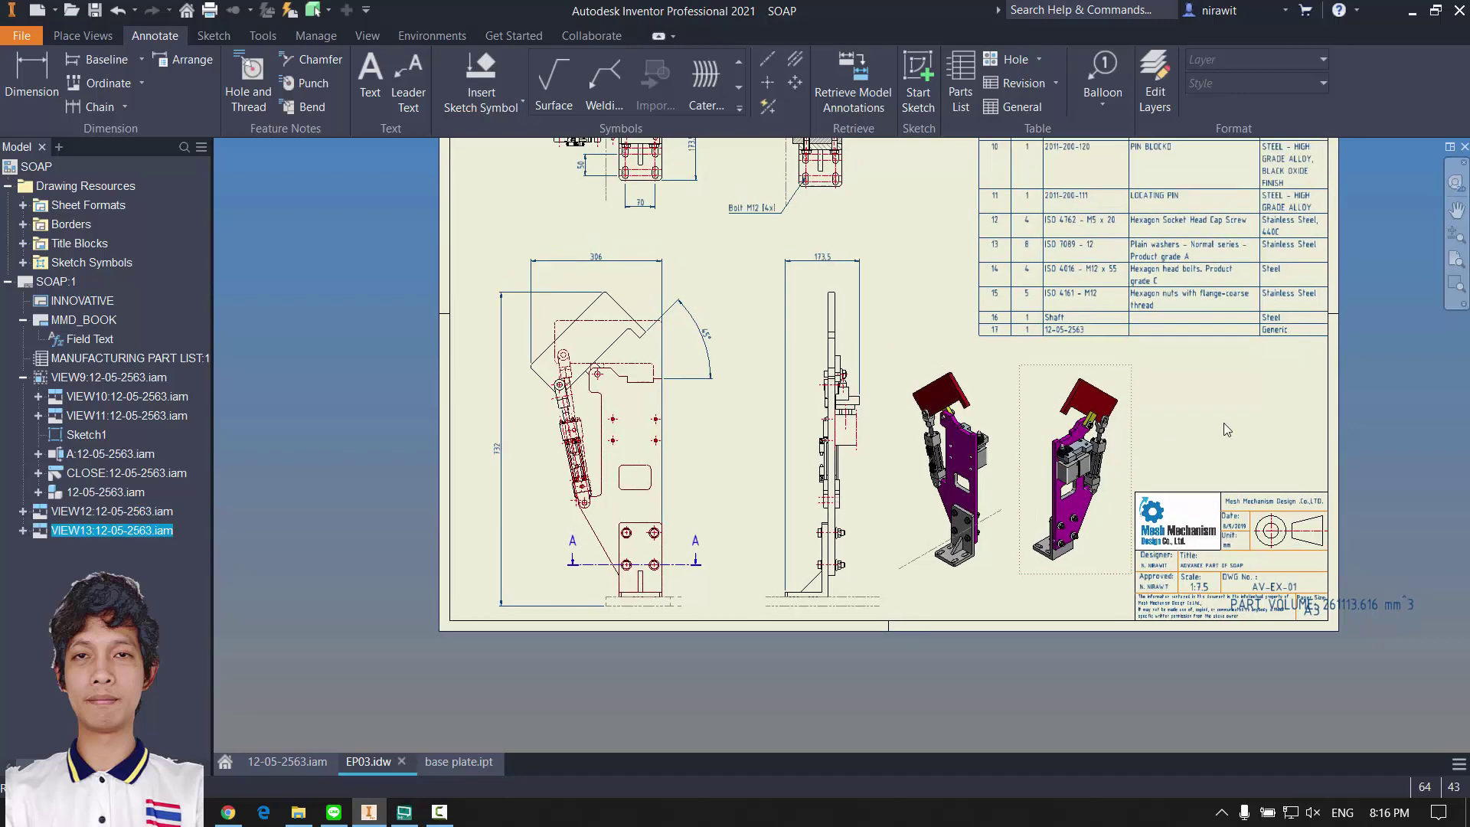
Step: Raise the top view slightly to widen its gap above the front view
middle_drag(994, 352, 922, 474)
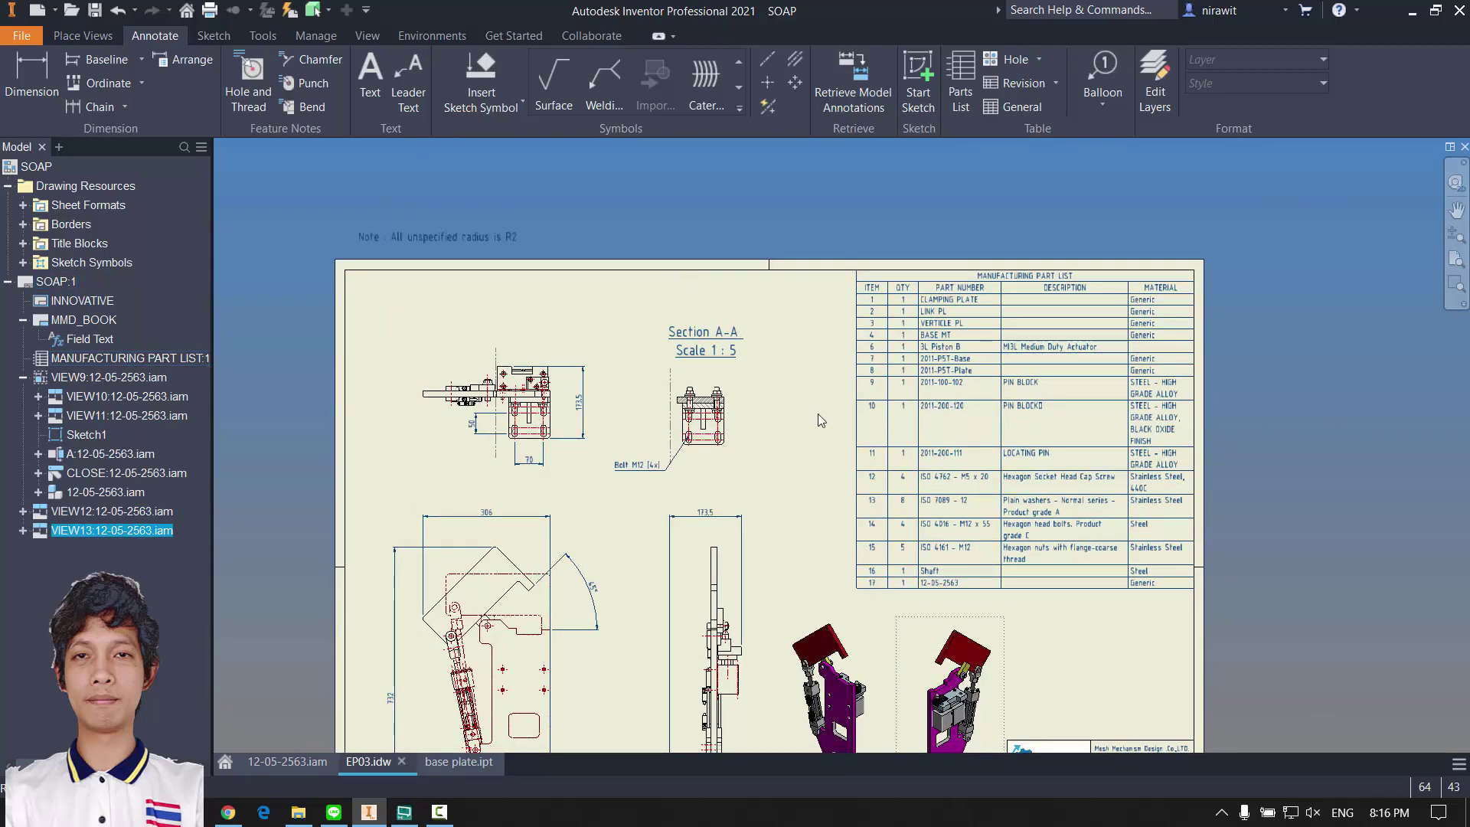
middle_drag(828, 405, 949, 290)
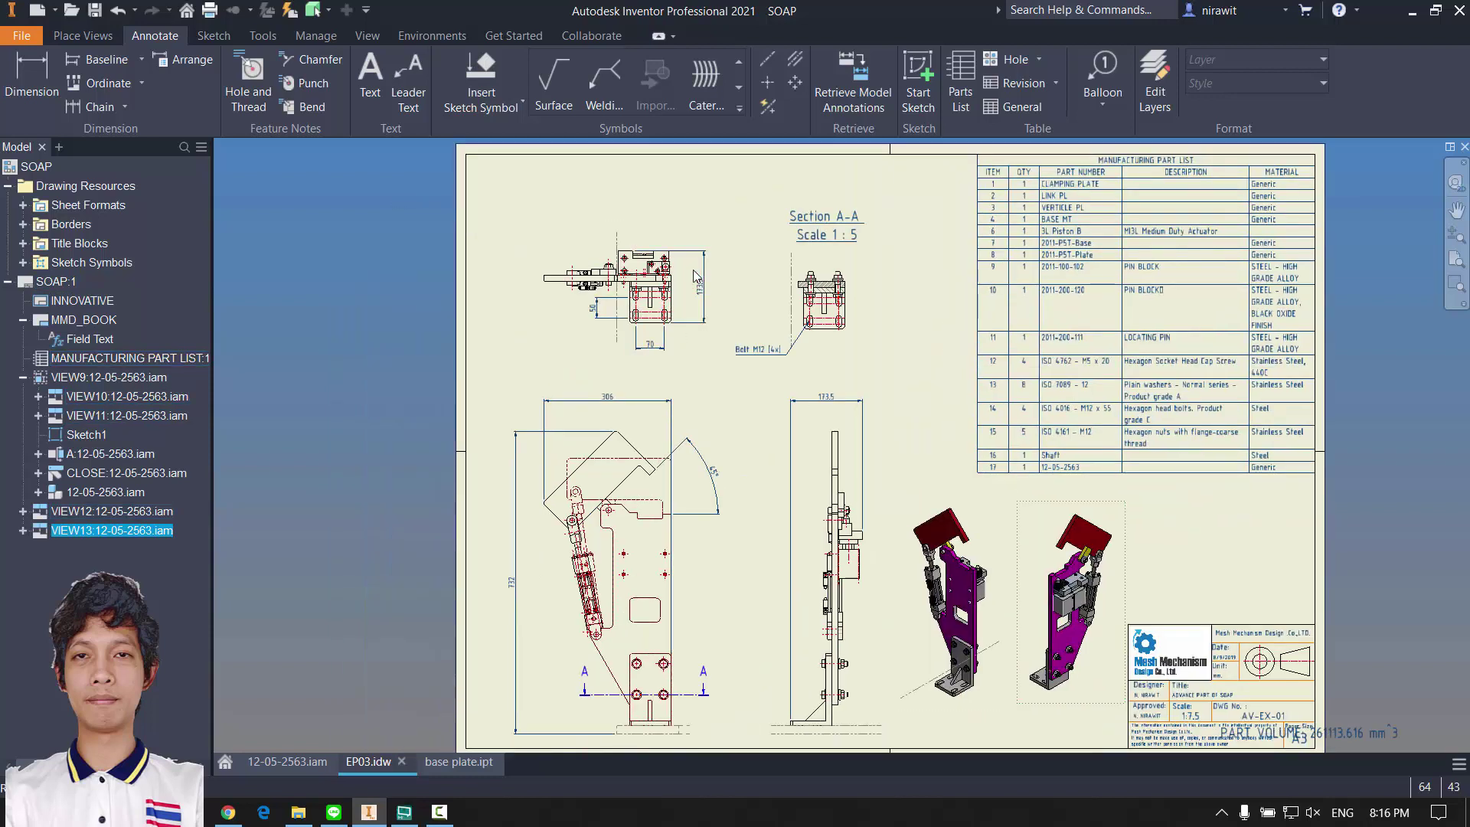
drag(695, 277, 695, 270)
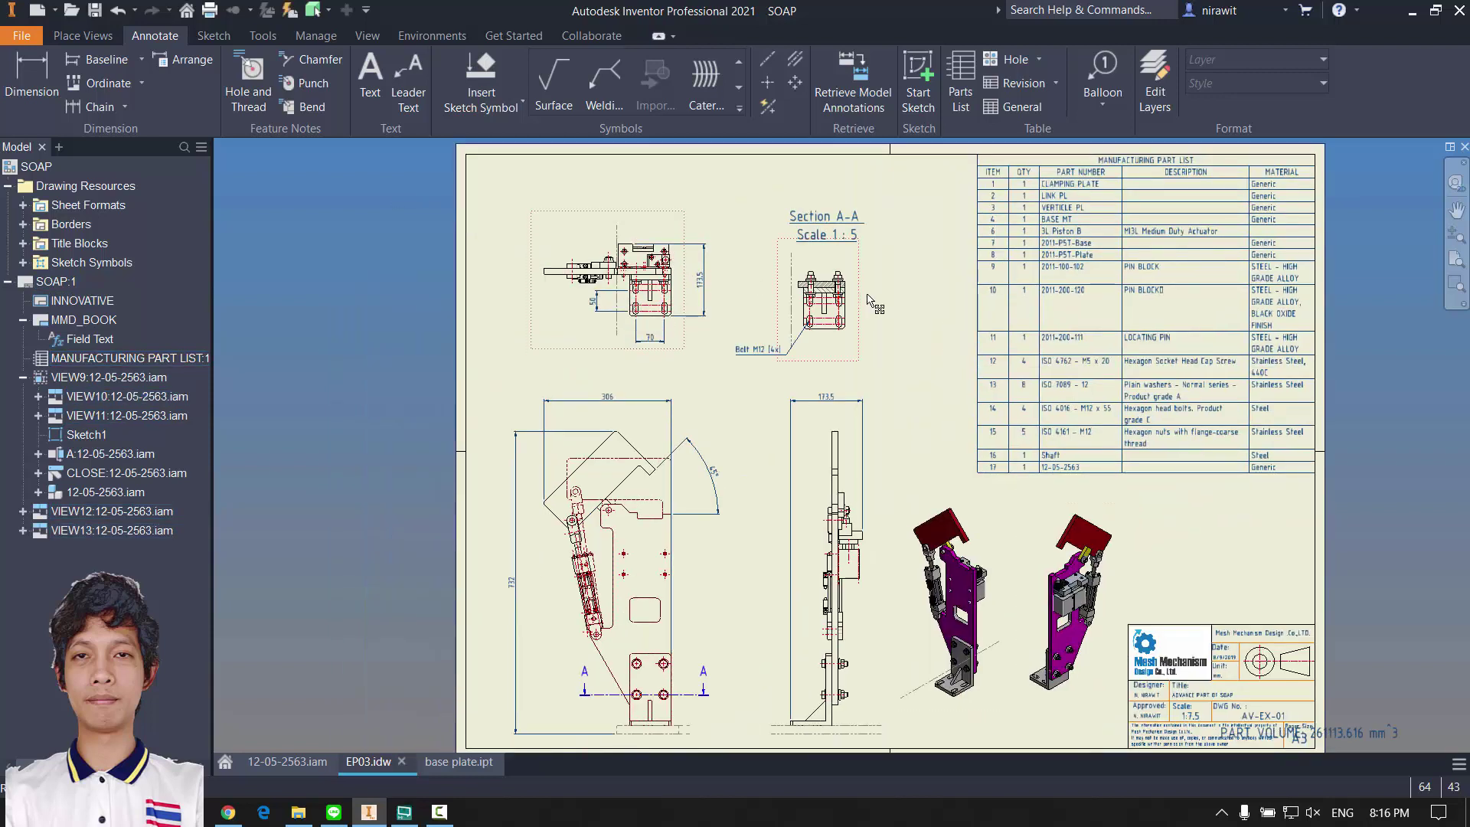
middle_drag(1073, 257, 947, 341)
middle_drag(842, 475, 905, 354)
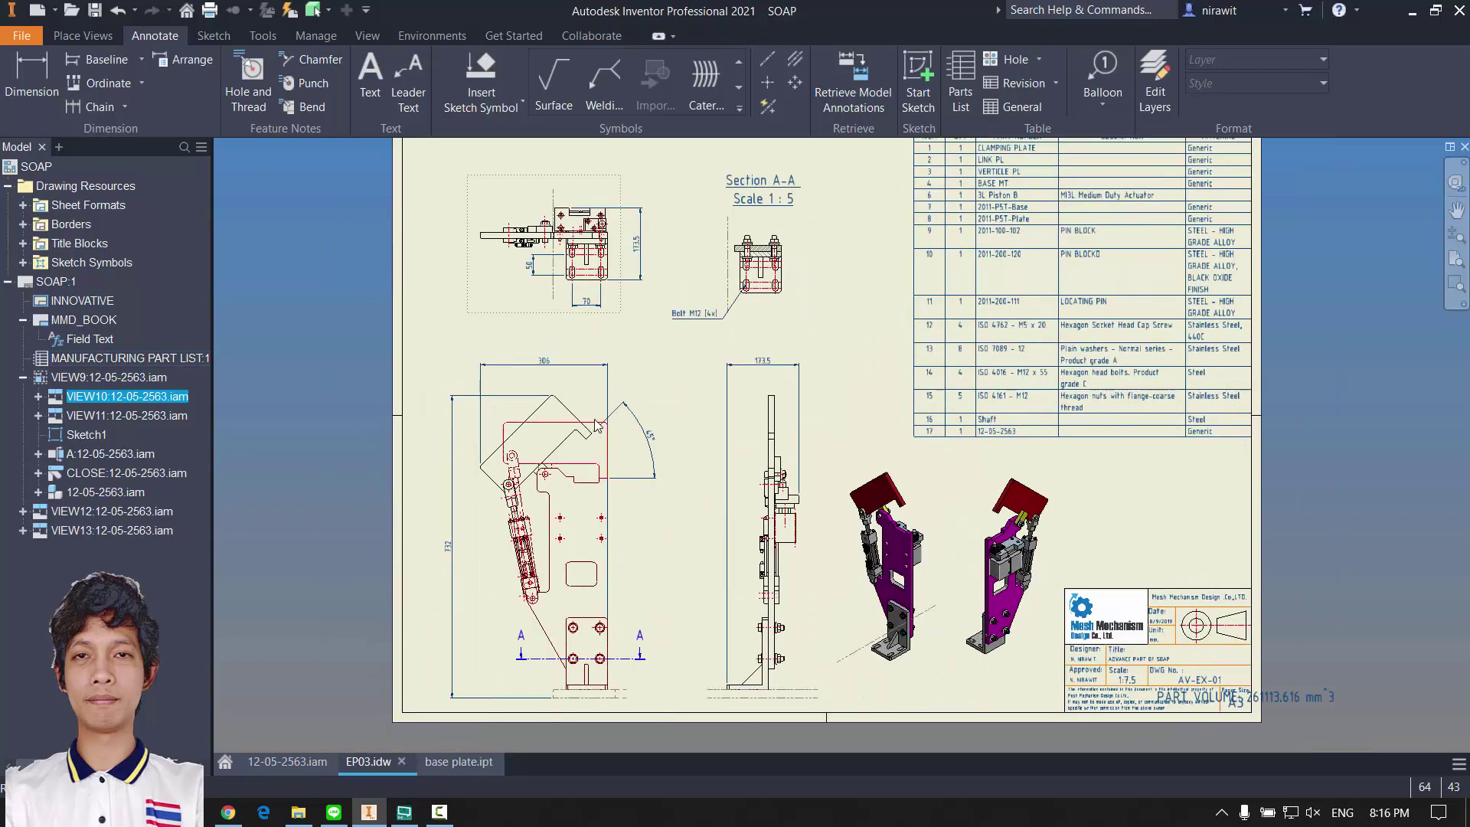
scroll(596, 426, up, 3)
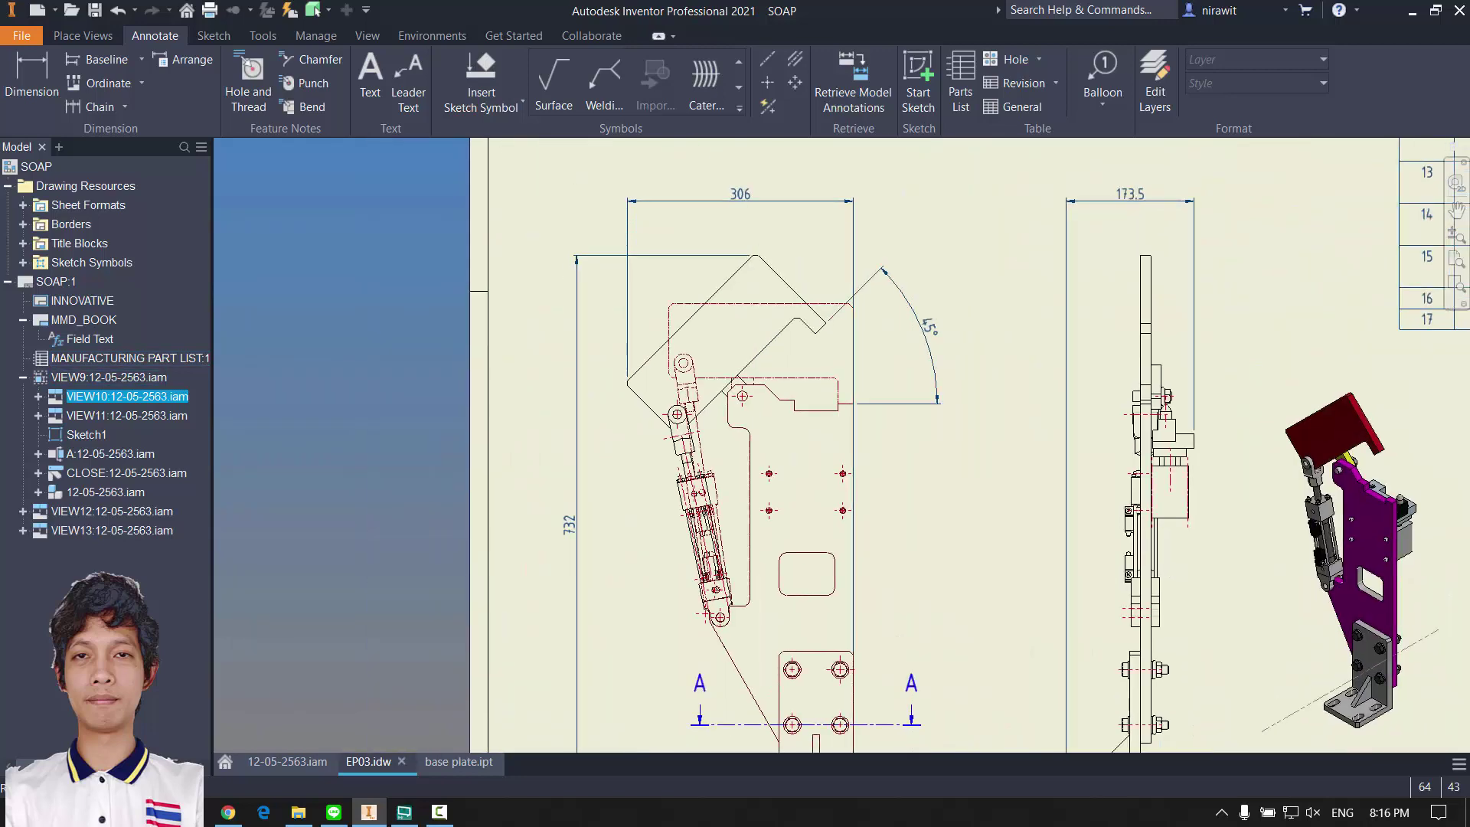
Step: Move the front view's overall width dimension slightly closer to the view and save the drawing EP03.idw
click(754, 201)
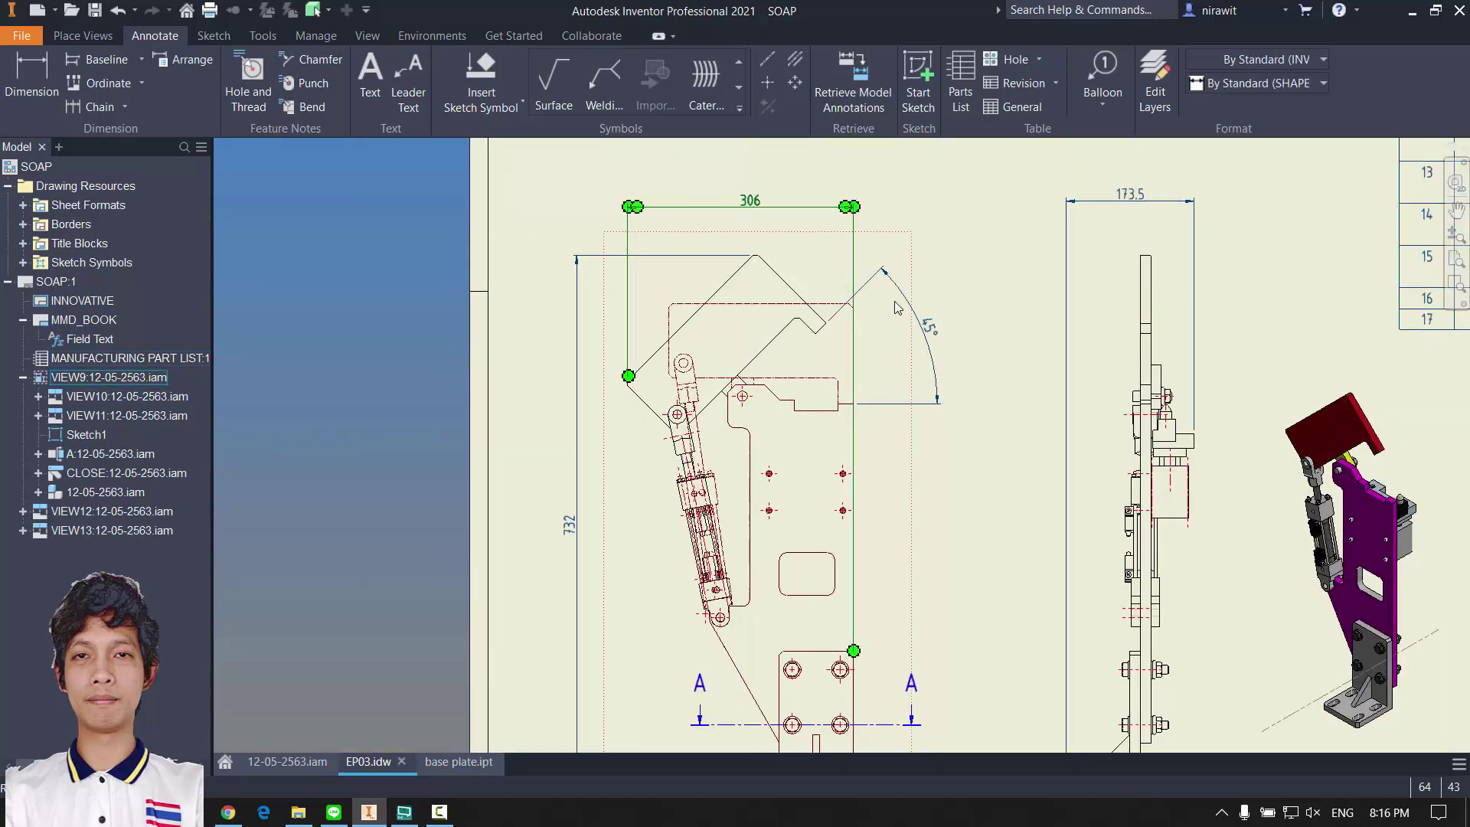
scroll(671, 367, down, 5)
middle_drag(670, 367, 391, 352)
scroll(995, 452, up, 3)
middle_drag(995, 453, 1274, 704)
scroll(1284, 699, down, 1)
drag(1301, 728, 1461, 570)
key(ctrl+s)
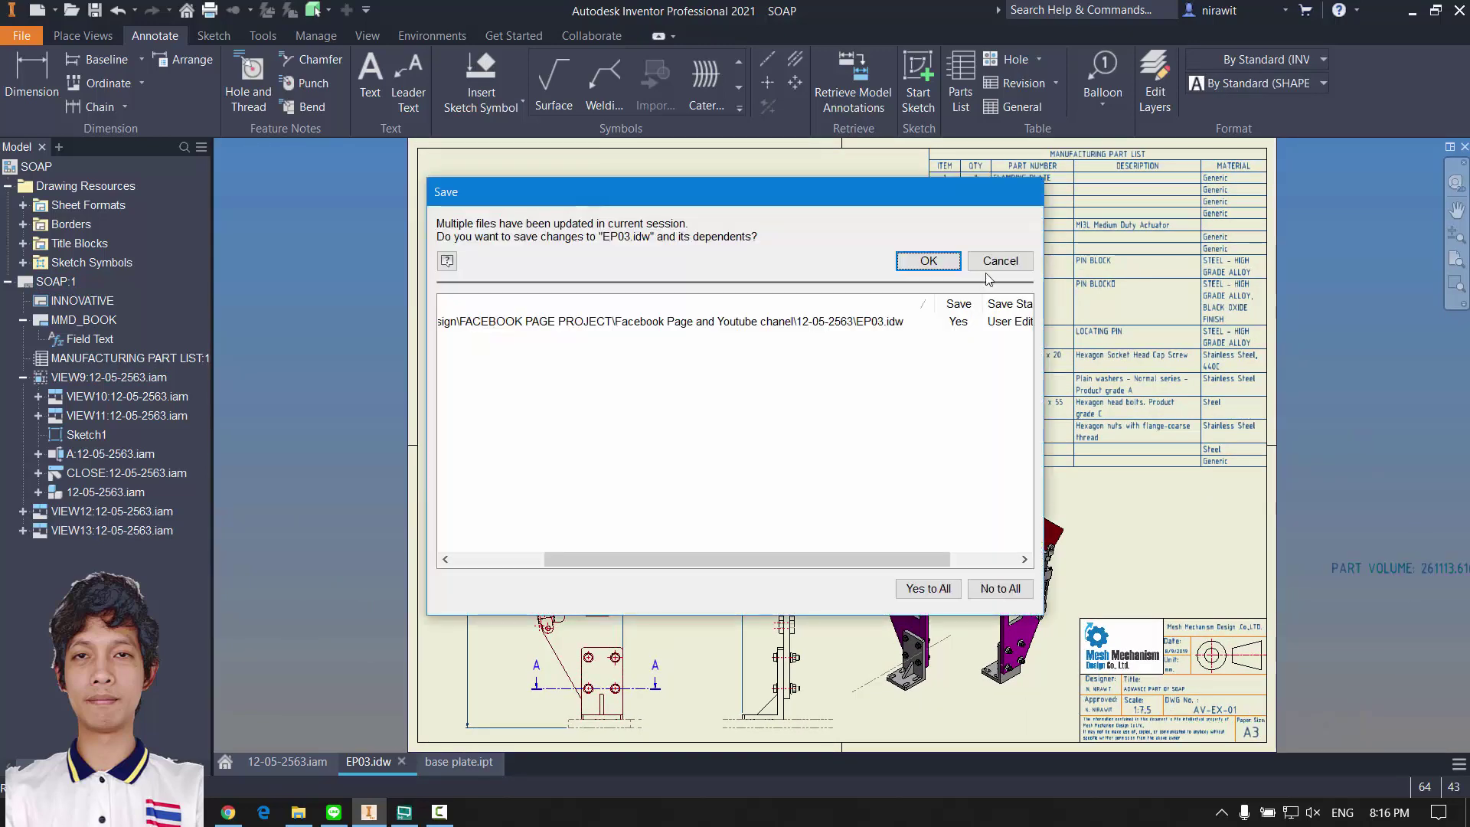
click(931, 259)
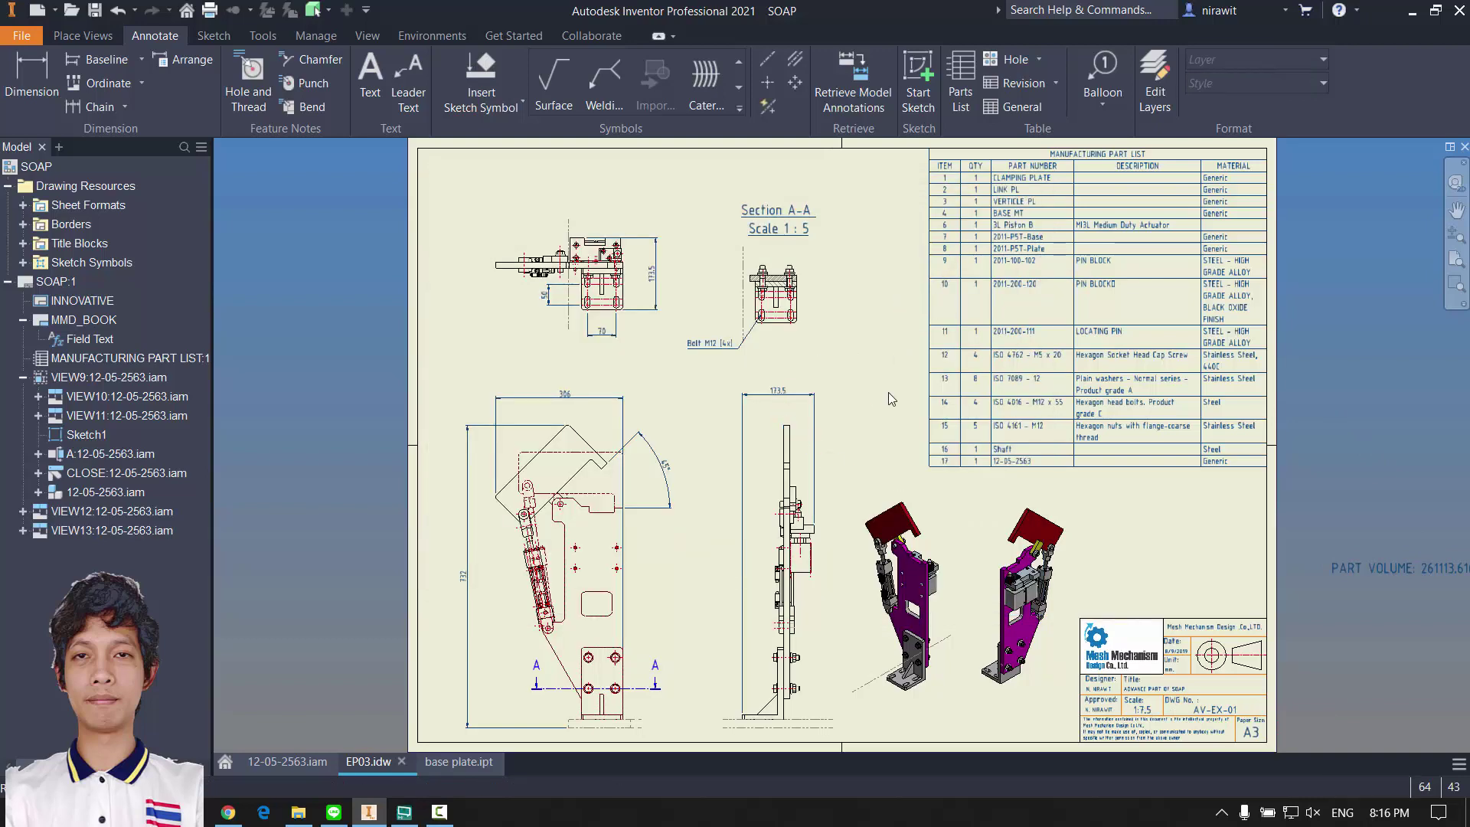
Step: Set the Scale property field of the title block to 1:5
scroll(851, 391, up, 2)
scroll(868, 375, down, 4)
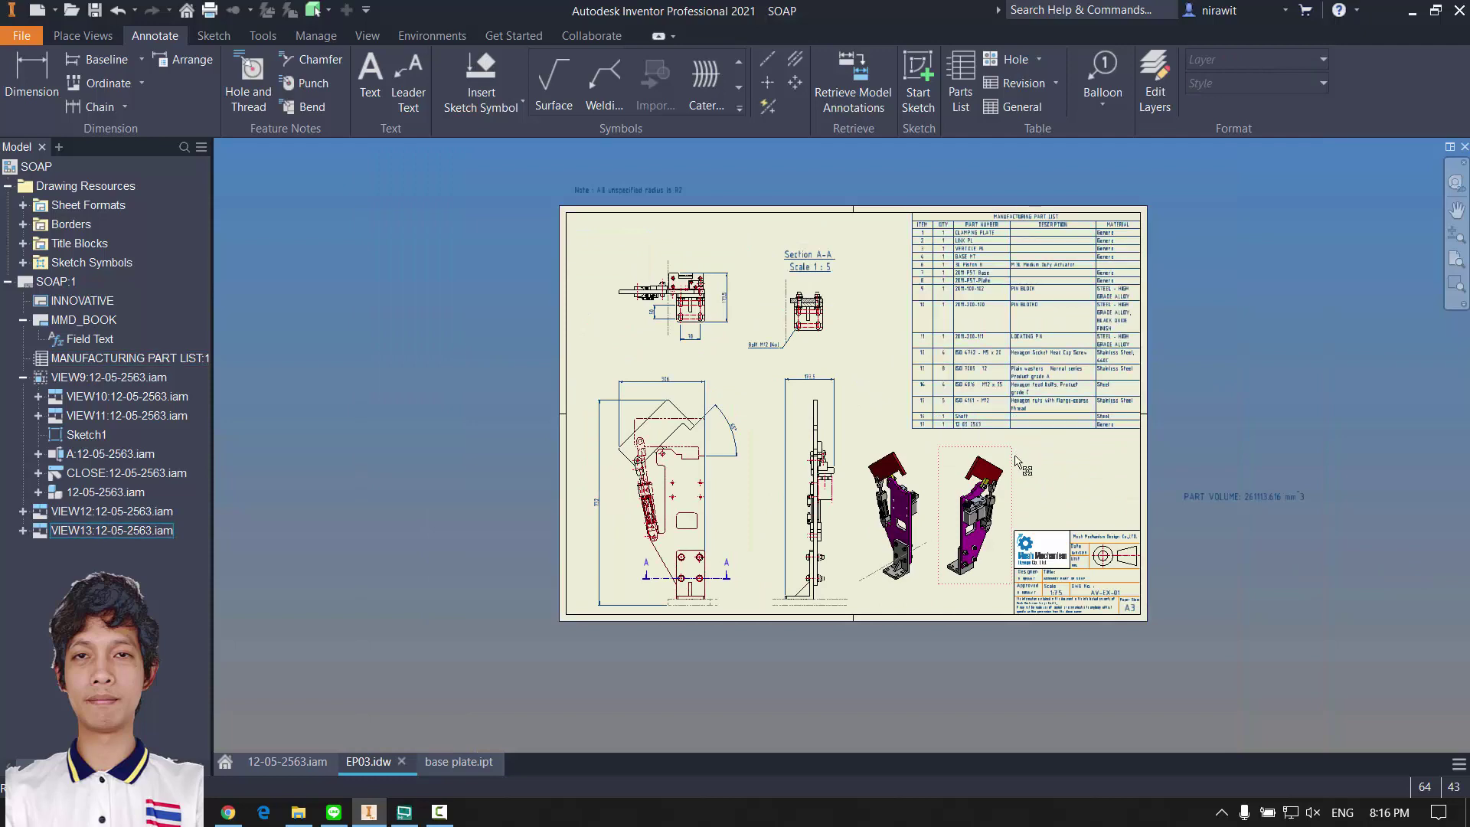
mouse_move(1012, 457)
middle_down()
mouse_move(893, 433)
mouse_move(860, 470)
middle_up()
scroll(804, 421, up, 2)
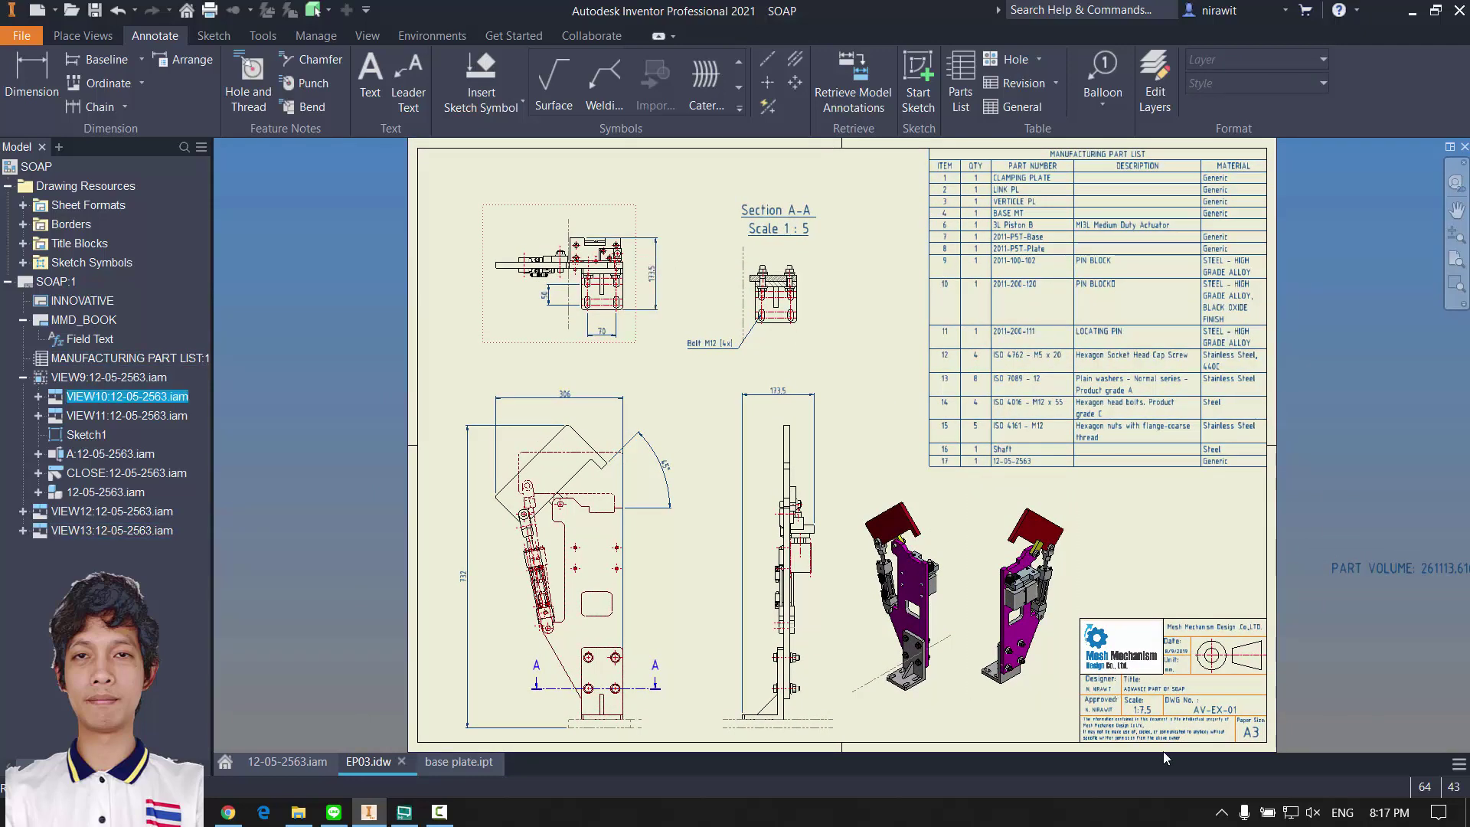
scroll(1155, 730, up, 3)
scroll(387, 440, down, 2)
click(95, 339)
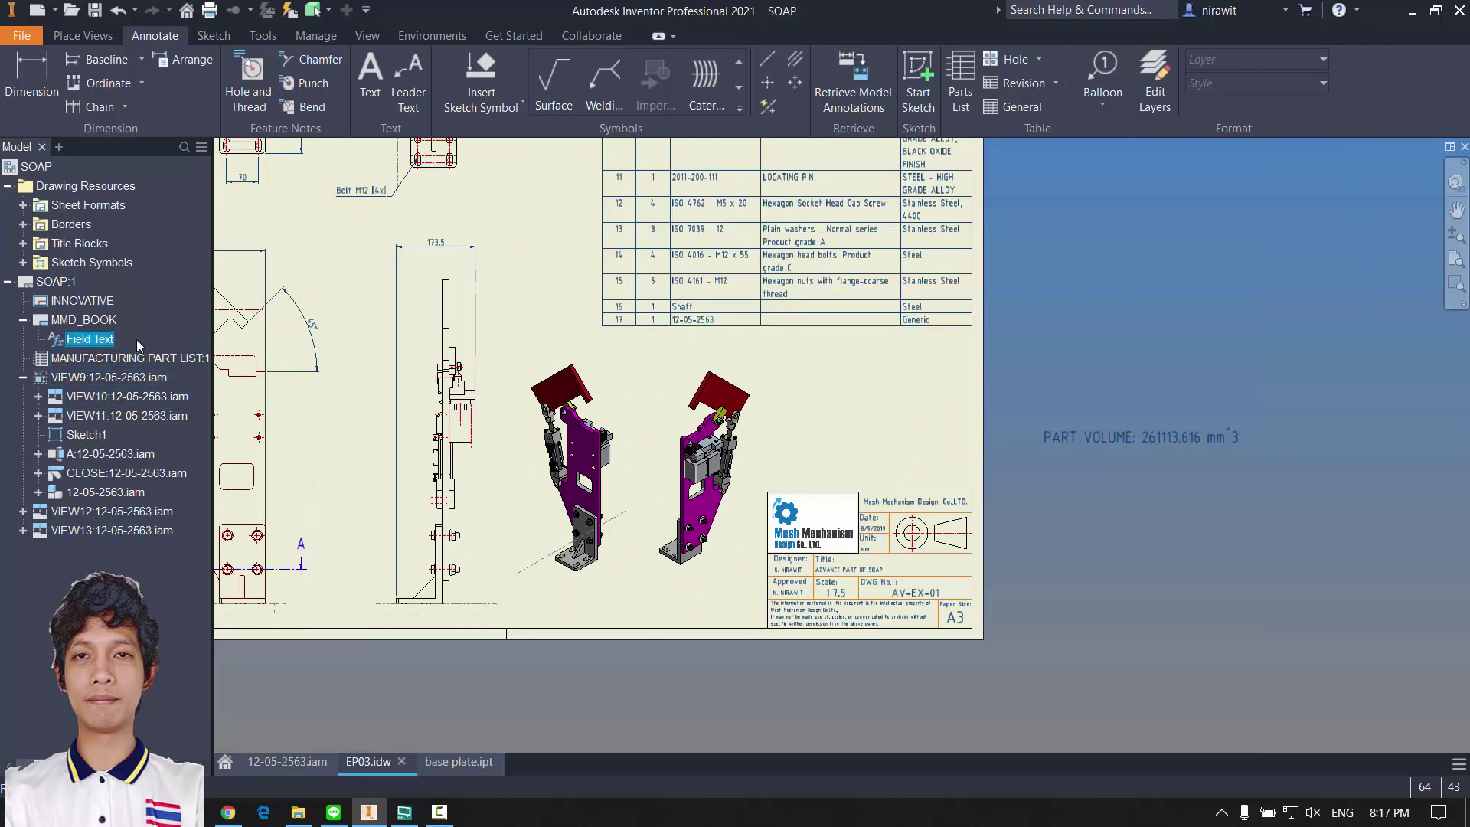
double_click(137, 341)
click(839, 418)
click(840, 418)
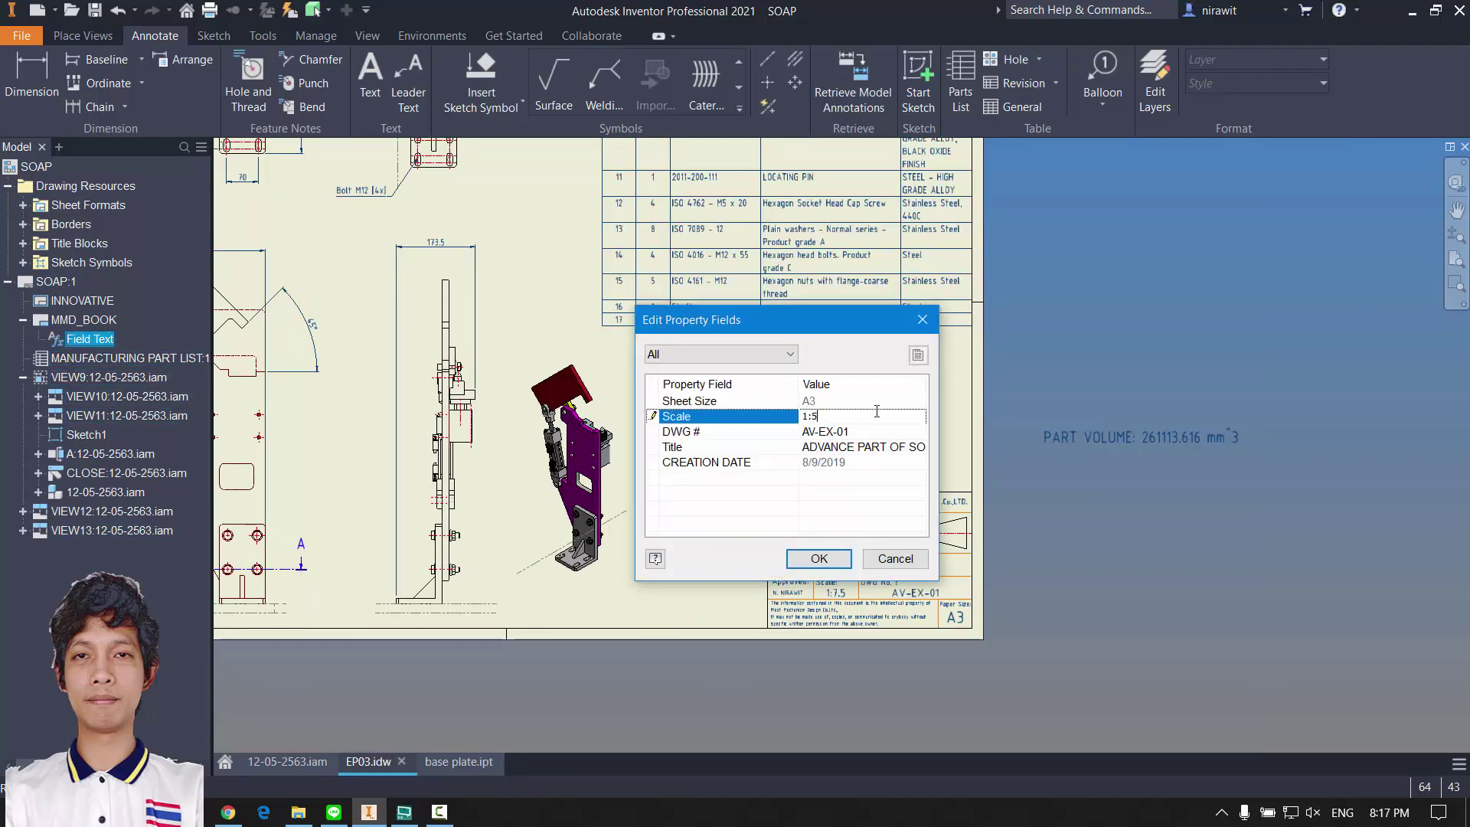
click(835, 565)
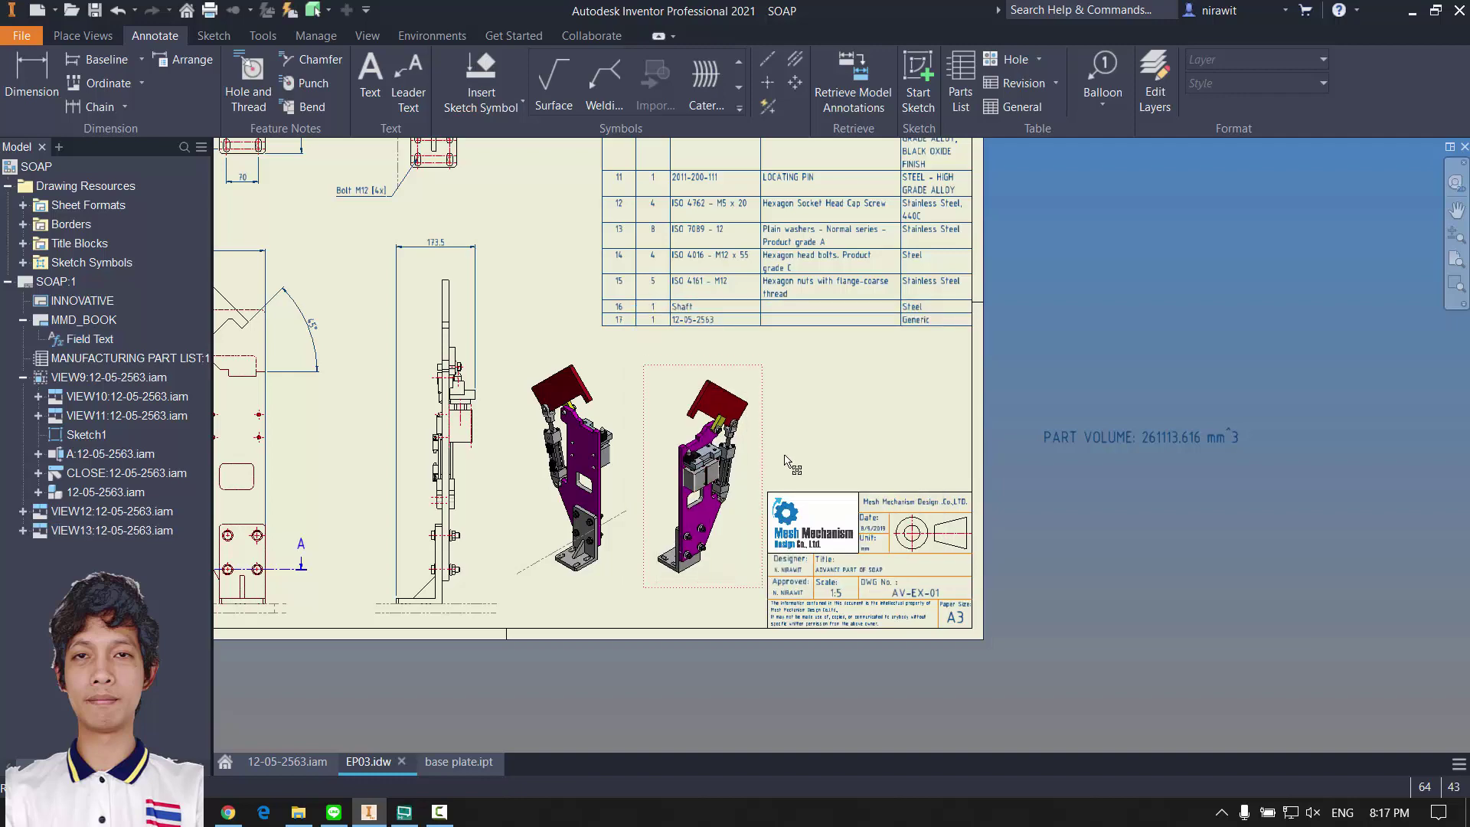
Step: Save EP03.idw with the updated title block
middle_drag(783, 454, 1063, 517)
scroll(1063, 517, down, 3)
middle_click(1061, 518)
middle_click(1061, 518)
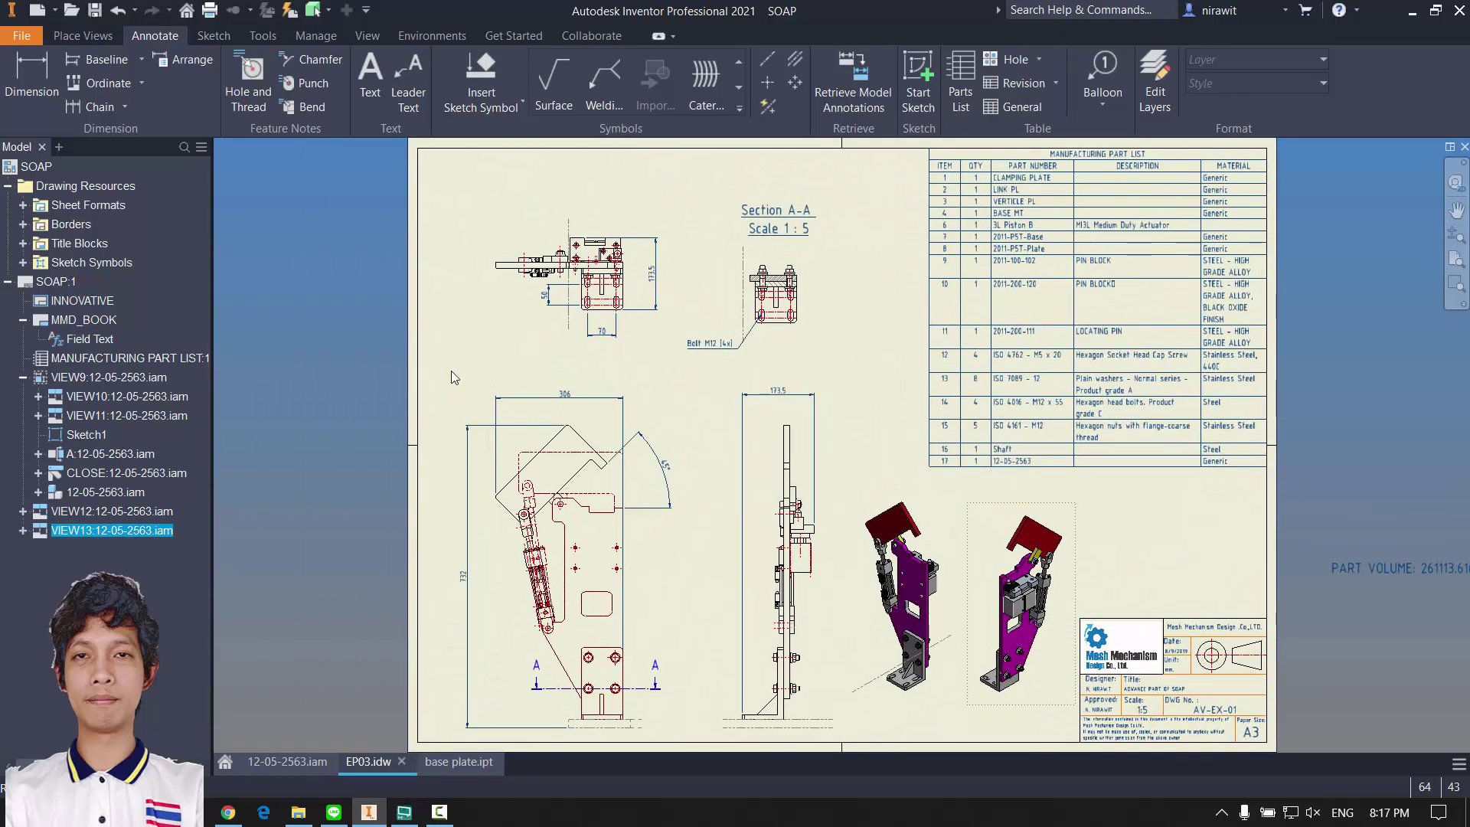
key(ctrl+s)
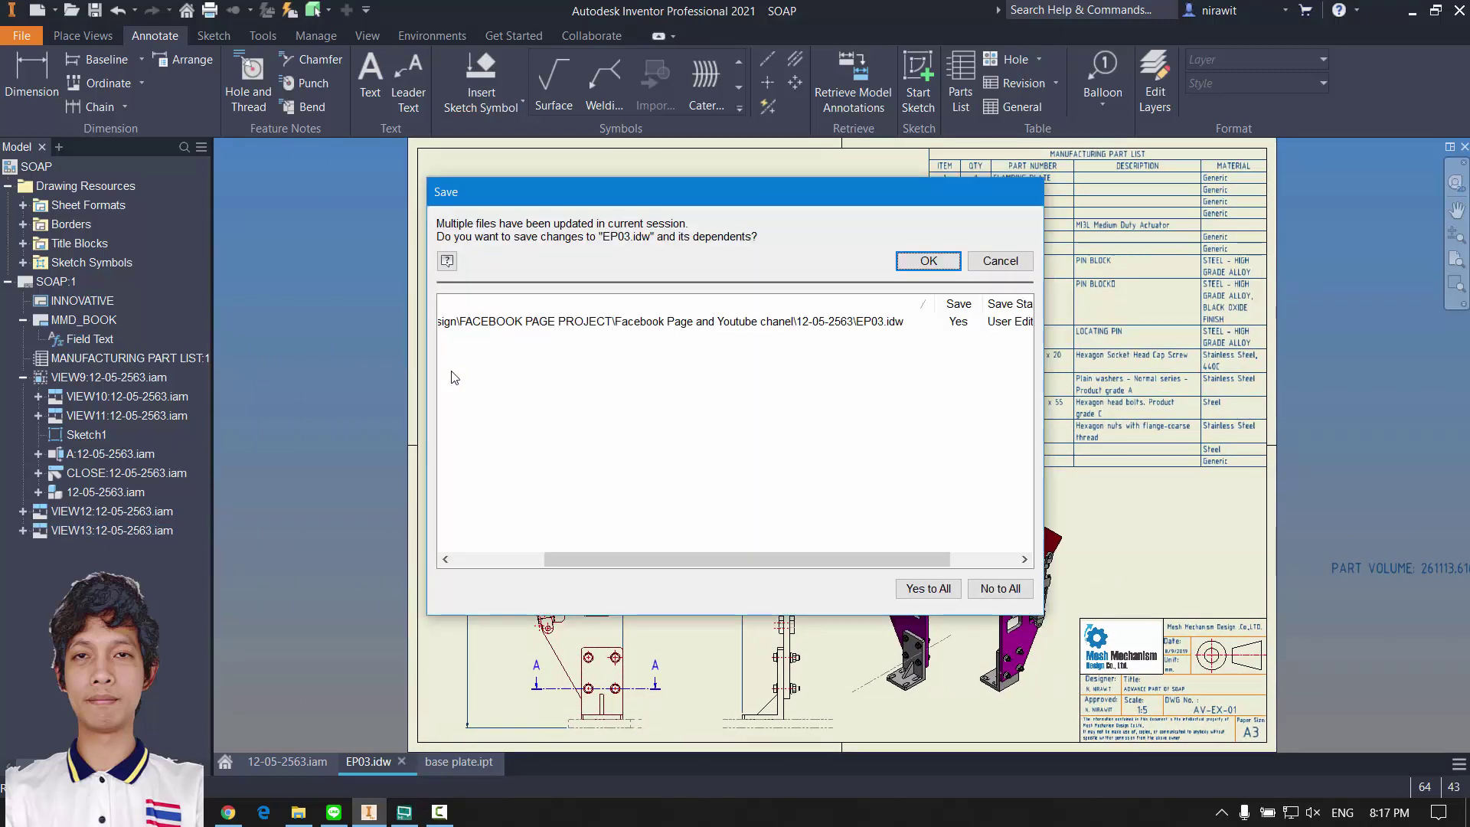
key(Return)
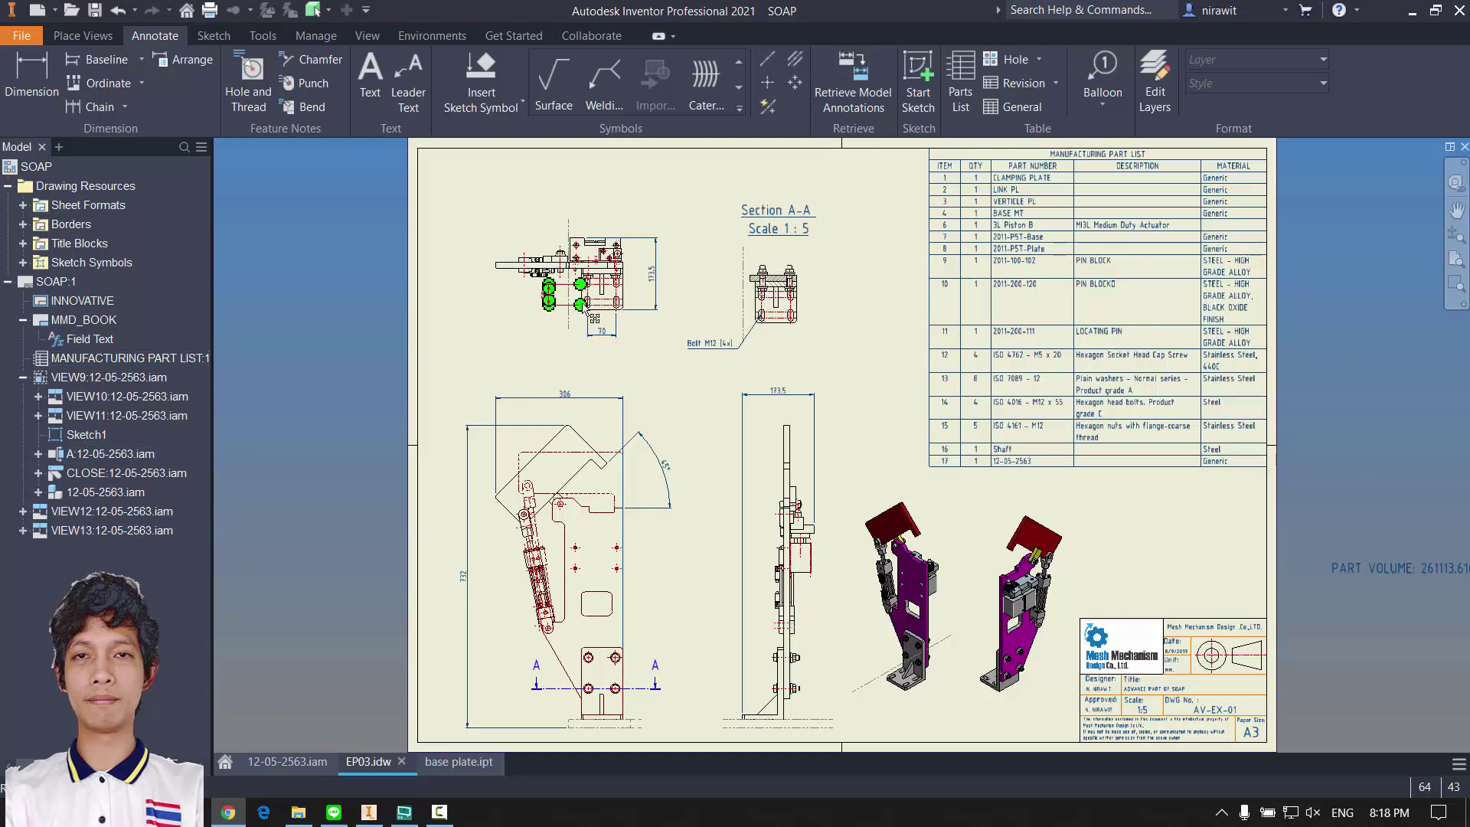
scroll(824, 306, up, 2)
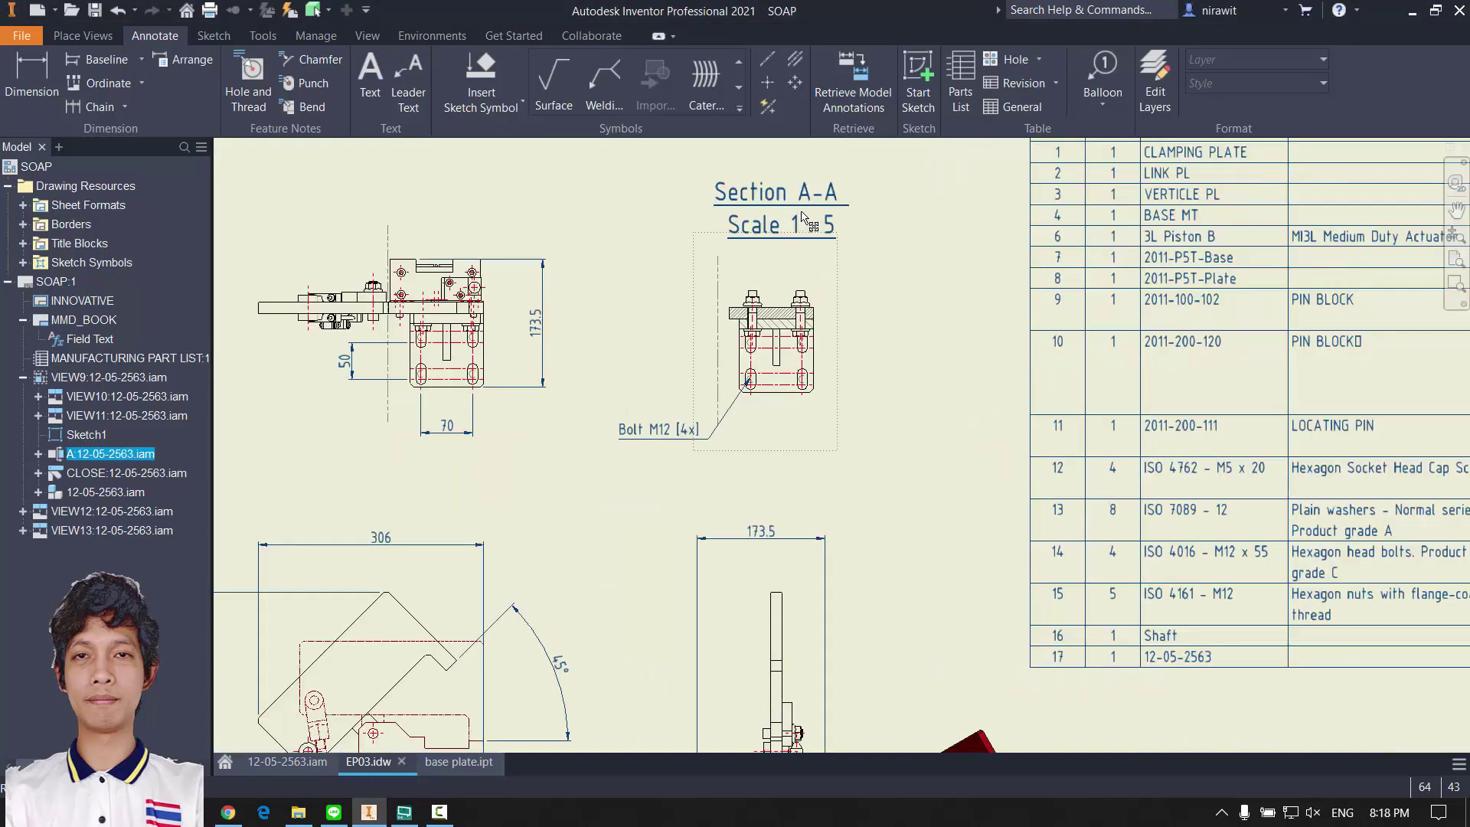
middle_drag(821, 366, 954, 316)
middle_click(955, 325)
middle_click(955, 324)
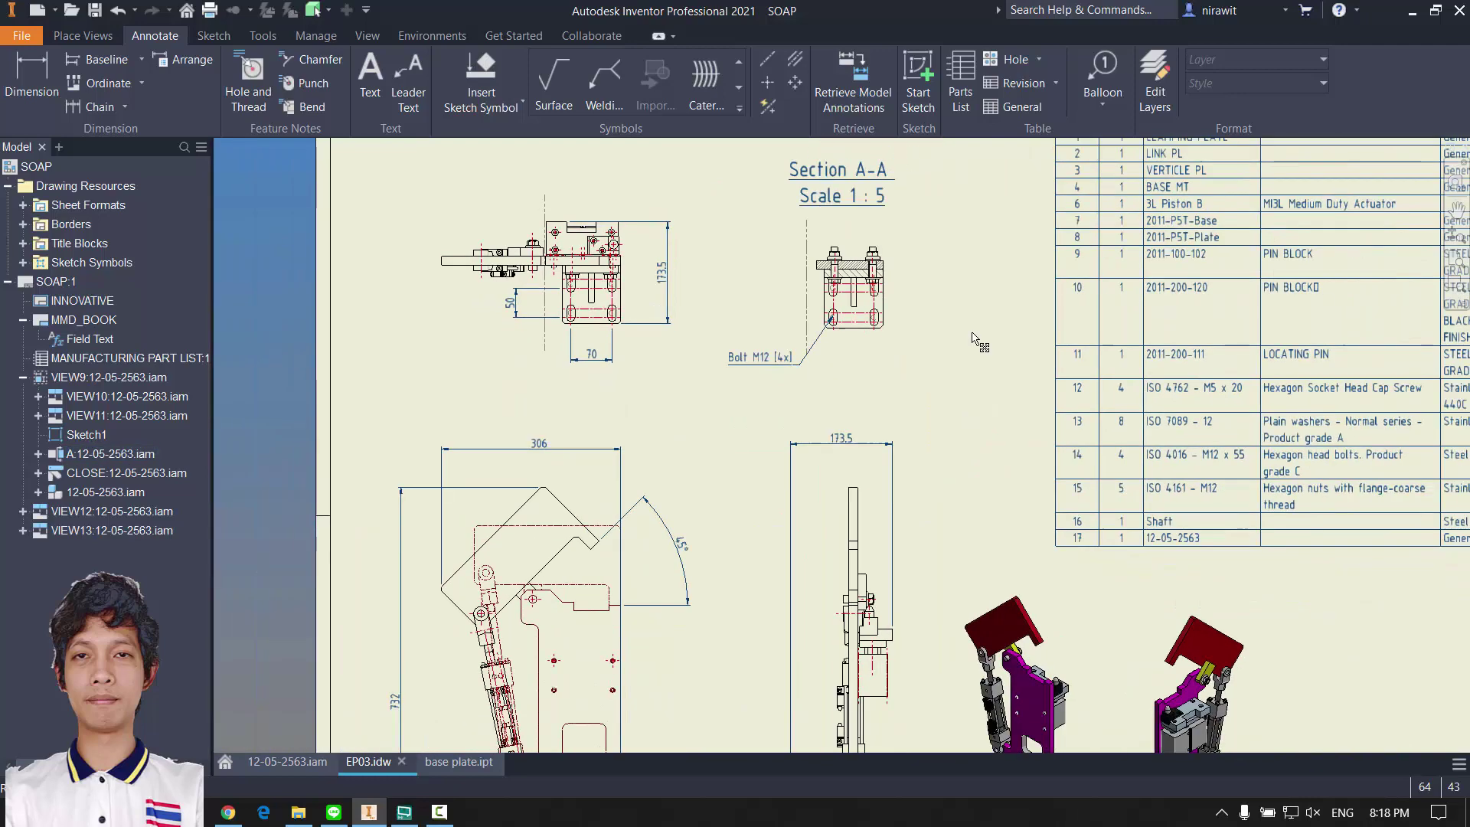
scroll(902, 372, up, 2)
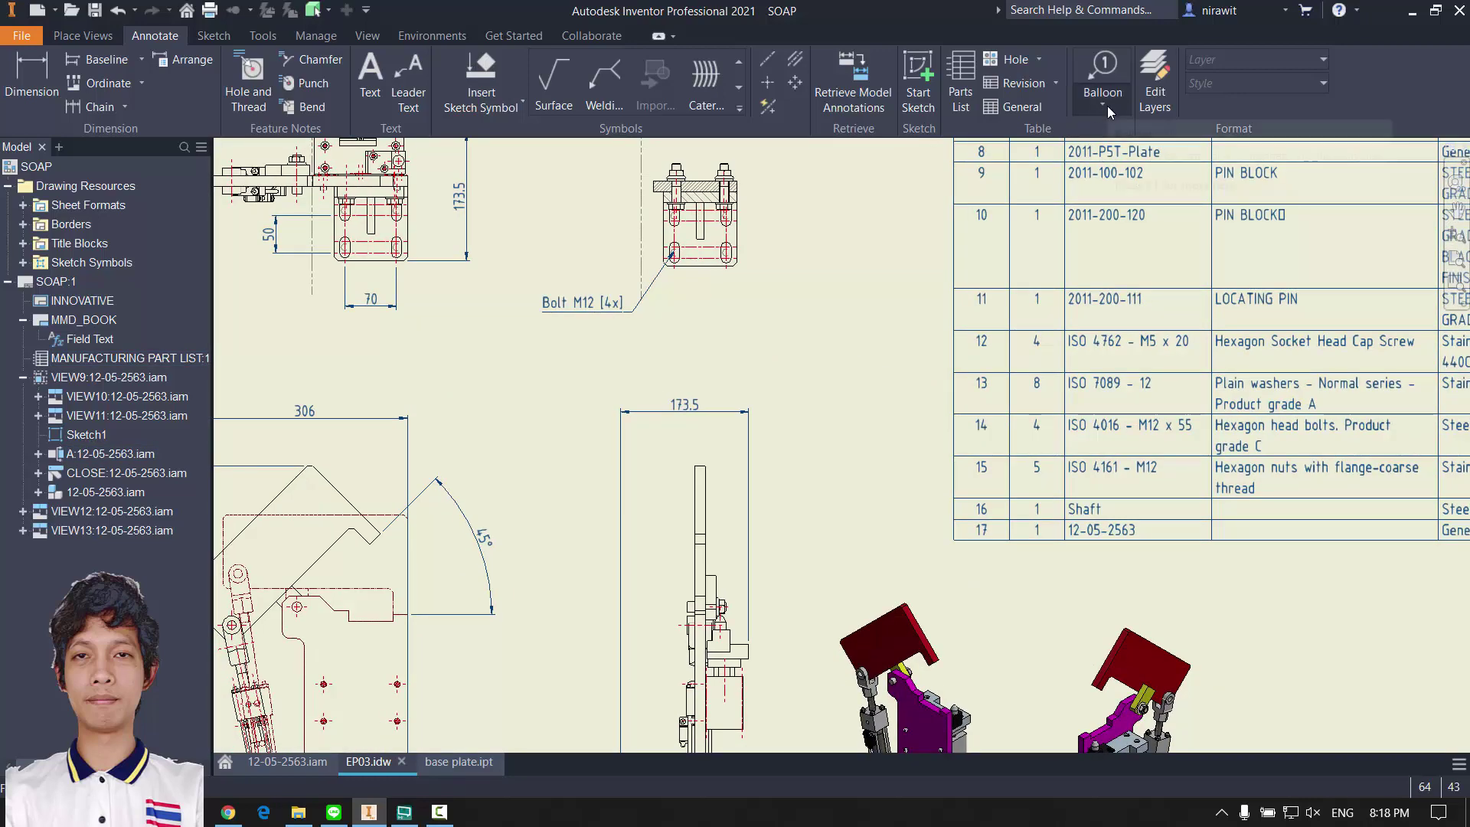
key(Home)
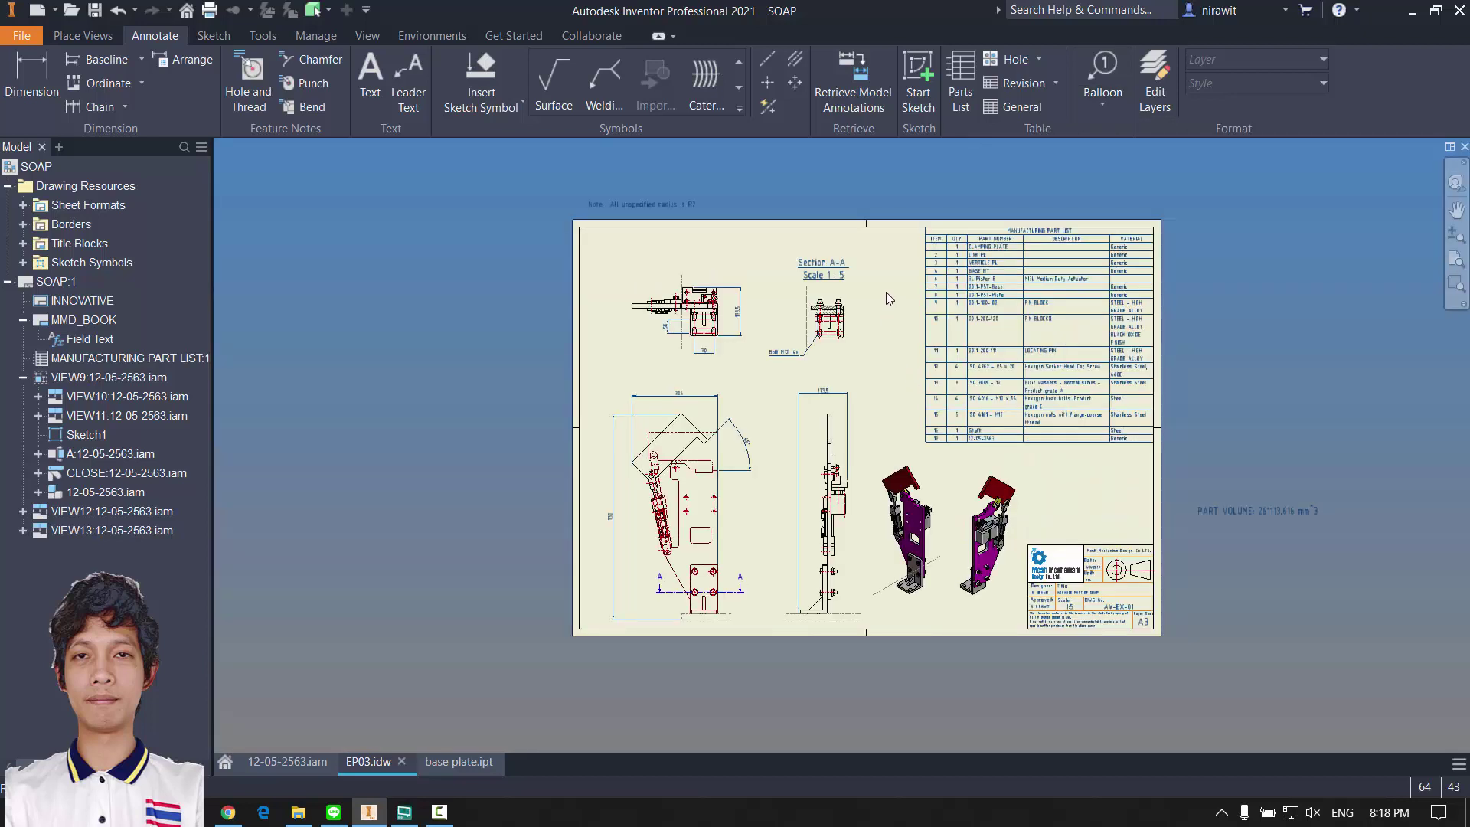
Step: Start Auto Balloon on the front view and select all of its components for ballooning
click(1100, 106)
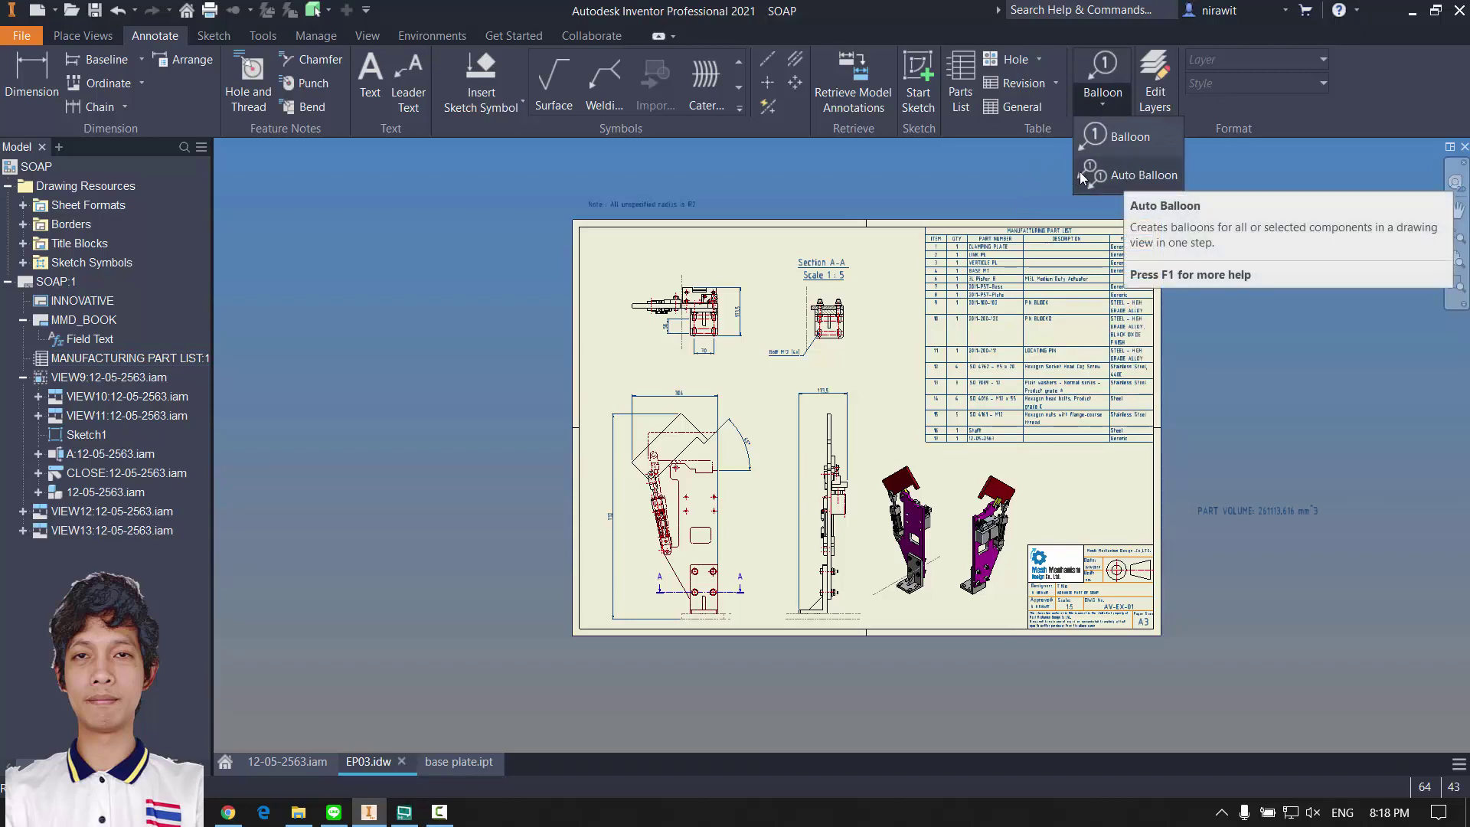
click(1121, 183)
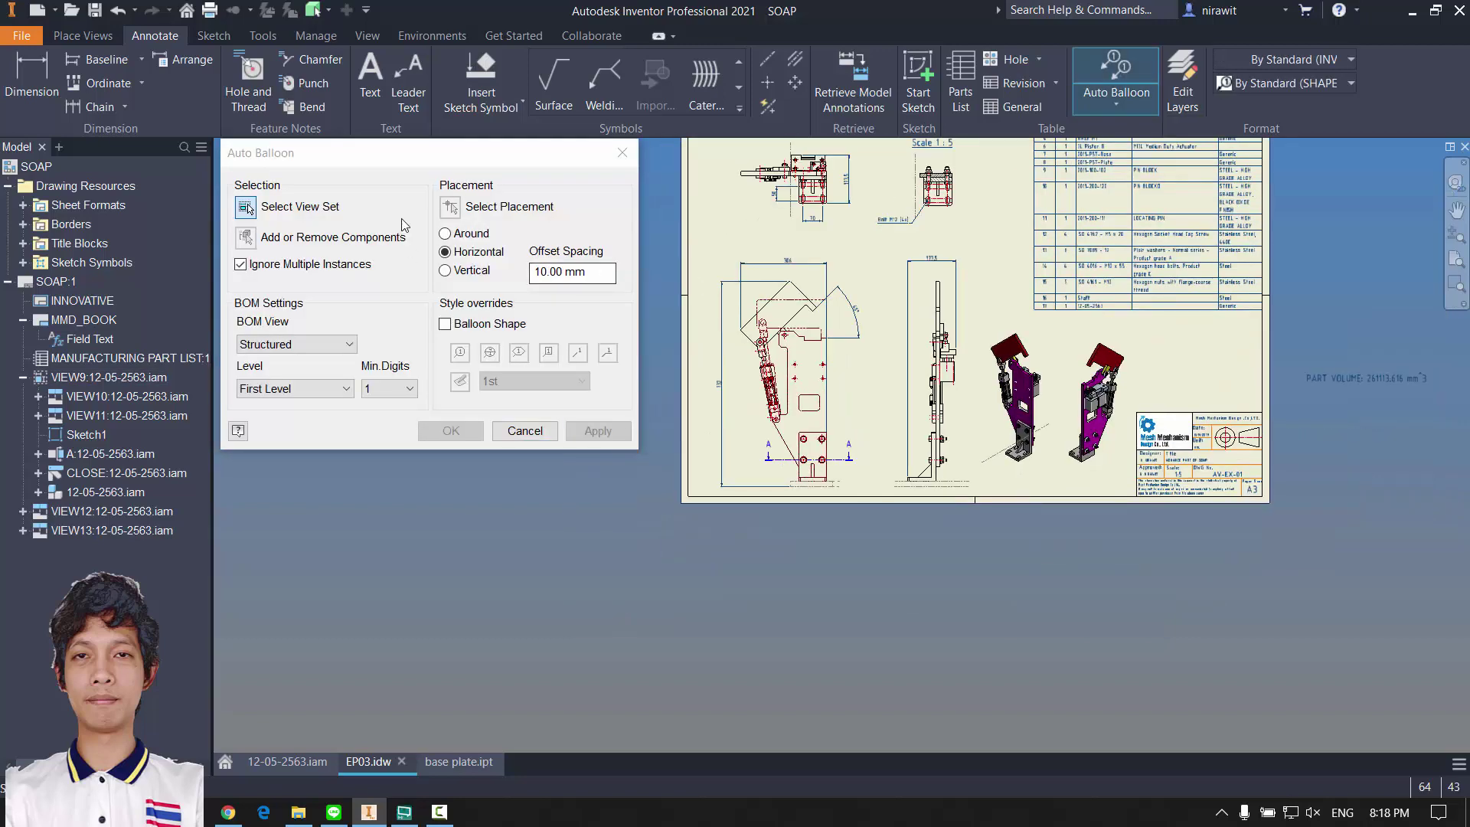
drag(483, 158, 551, 175)
scroll(861, 349, up, 3)
middle_drag(870, 375, 934, 494)
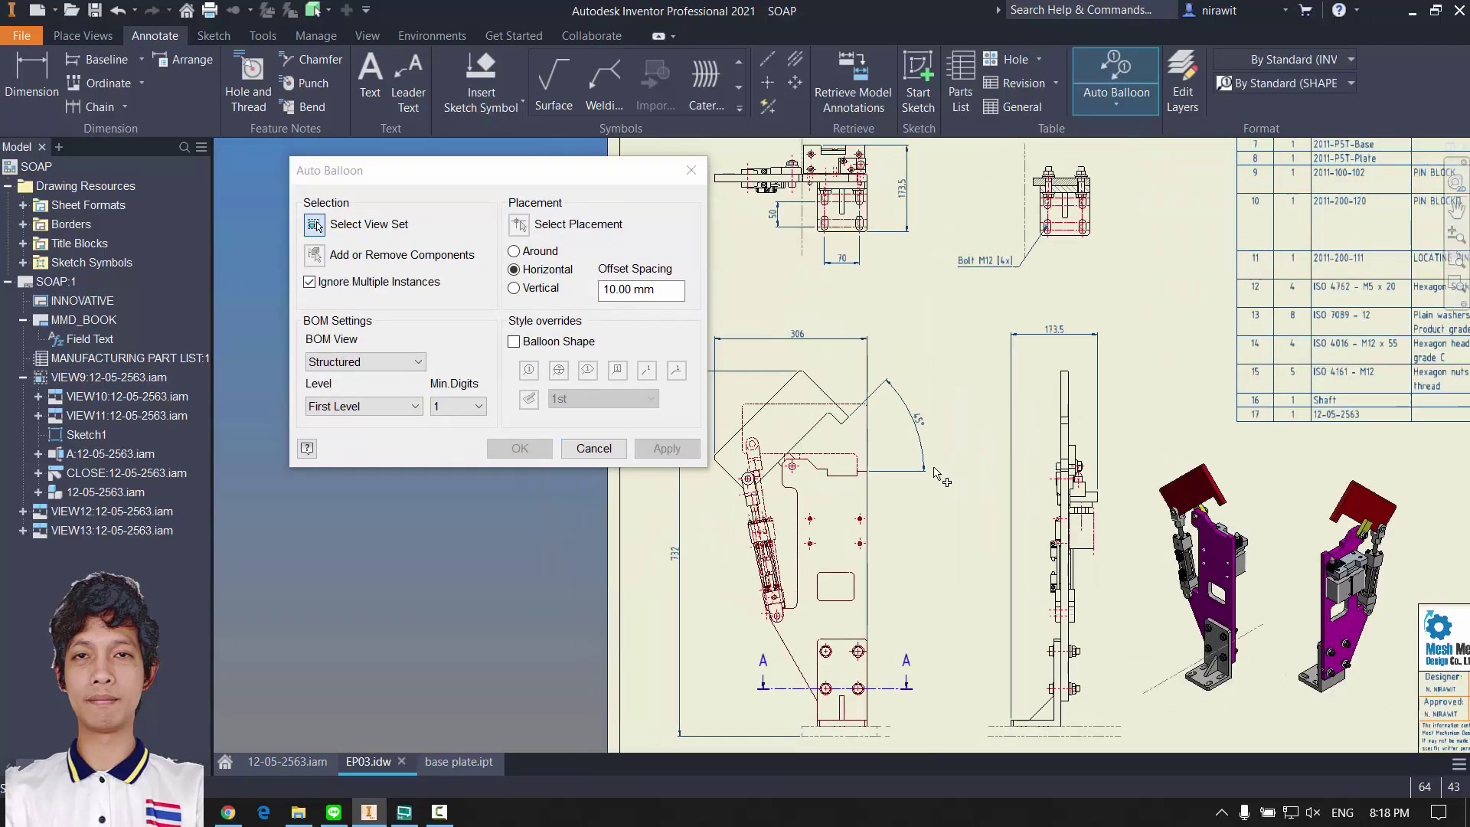
scroll(935, 475, down, 3)
scroll(1073, 459, up, 4)
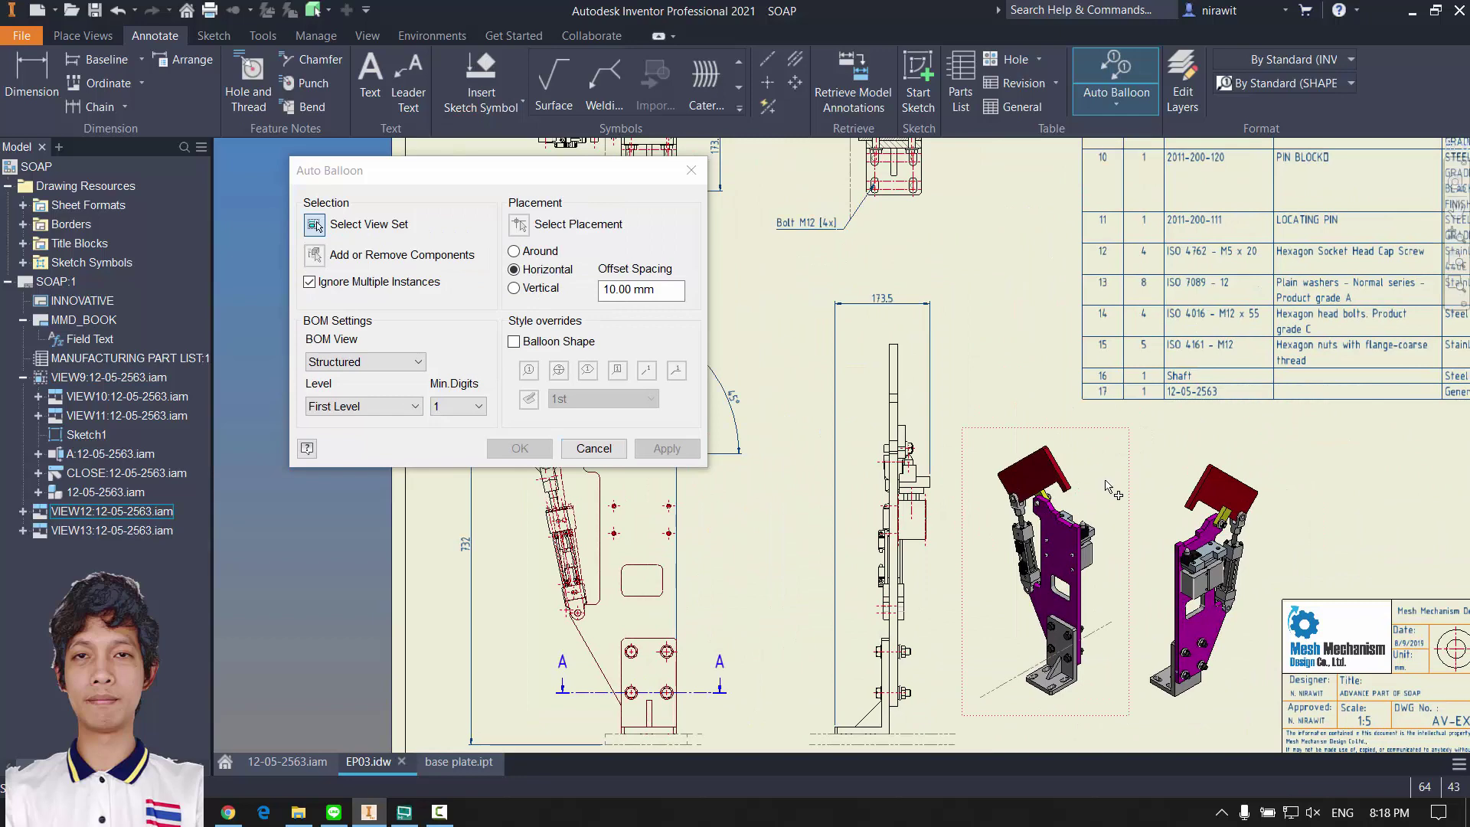
scroll(1129, 514, down, 2)
scroll(1018, 490, up, 3)
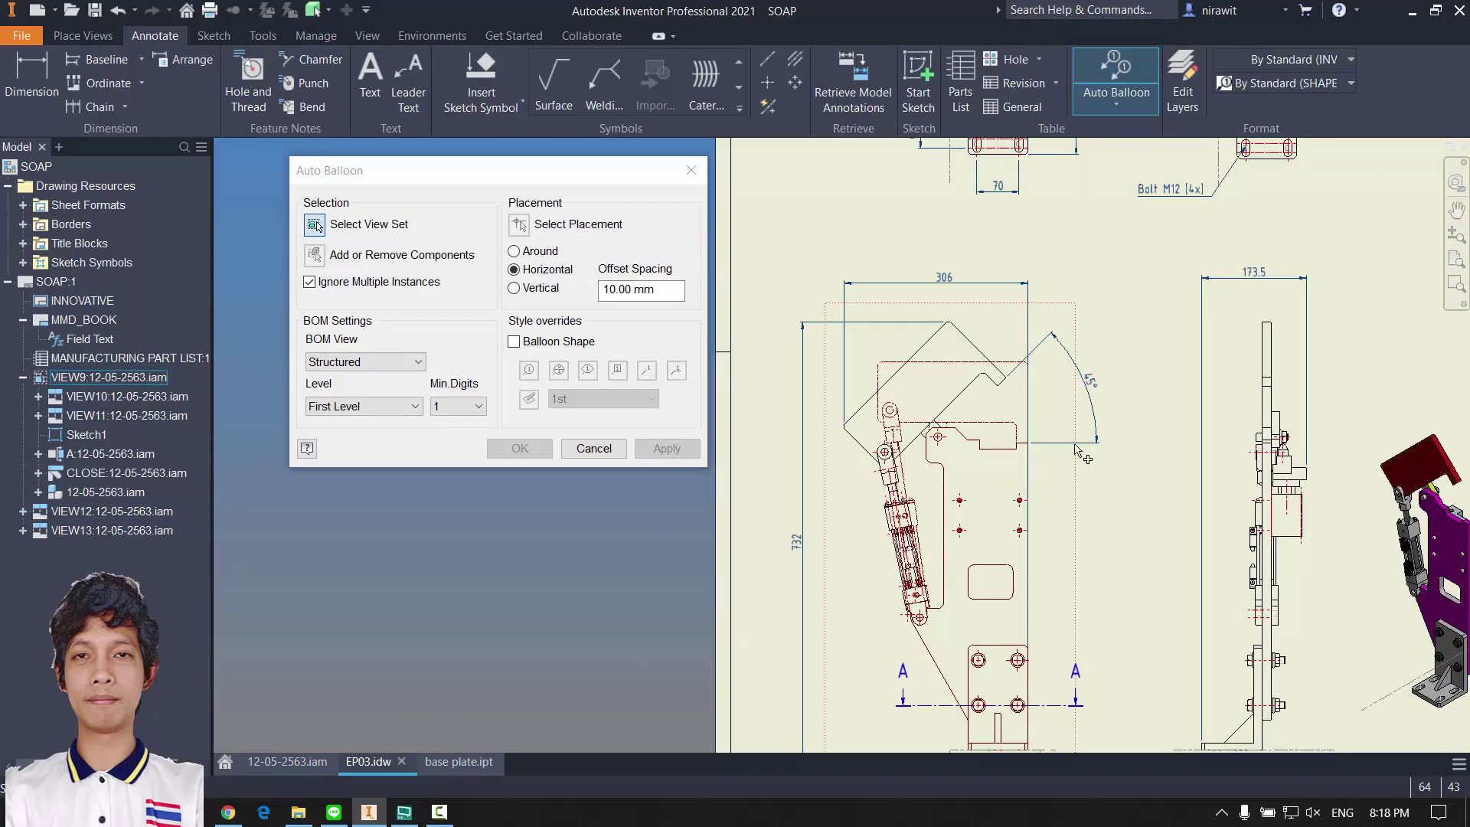
scroll(1041, 448, down, 3)
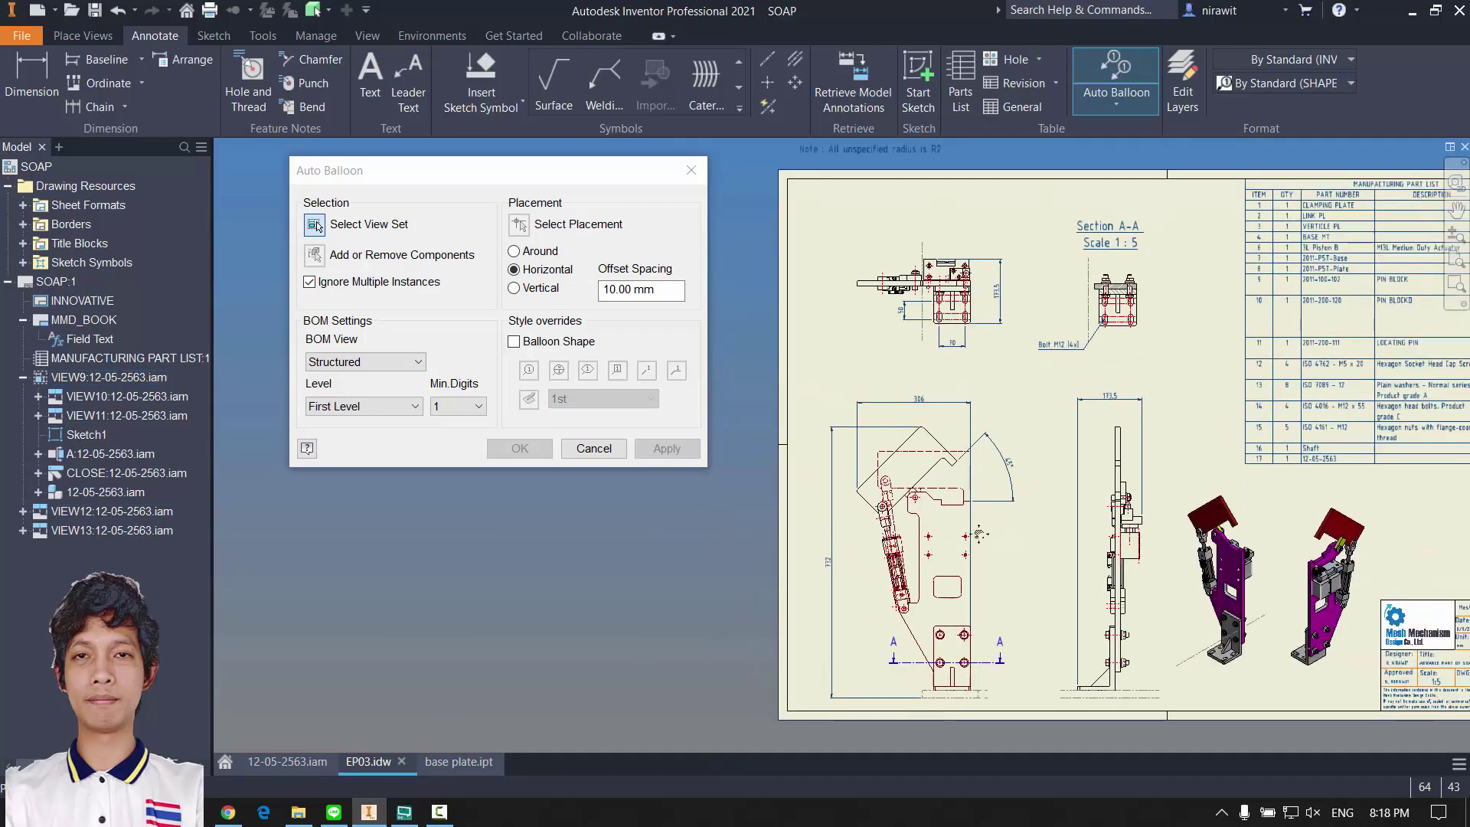
scroll(926, 551, up, 2)
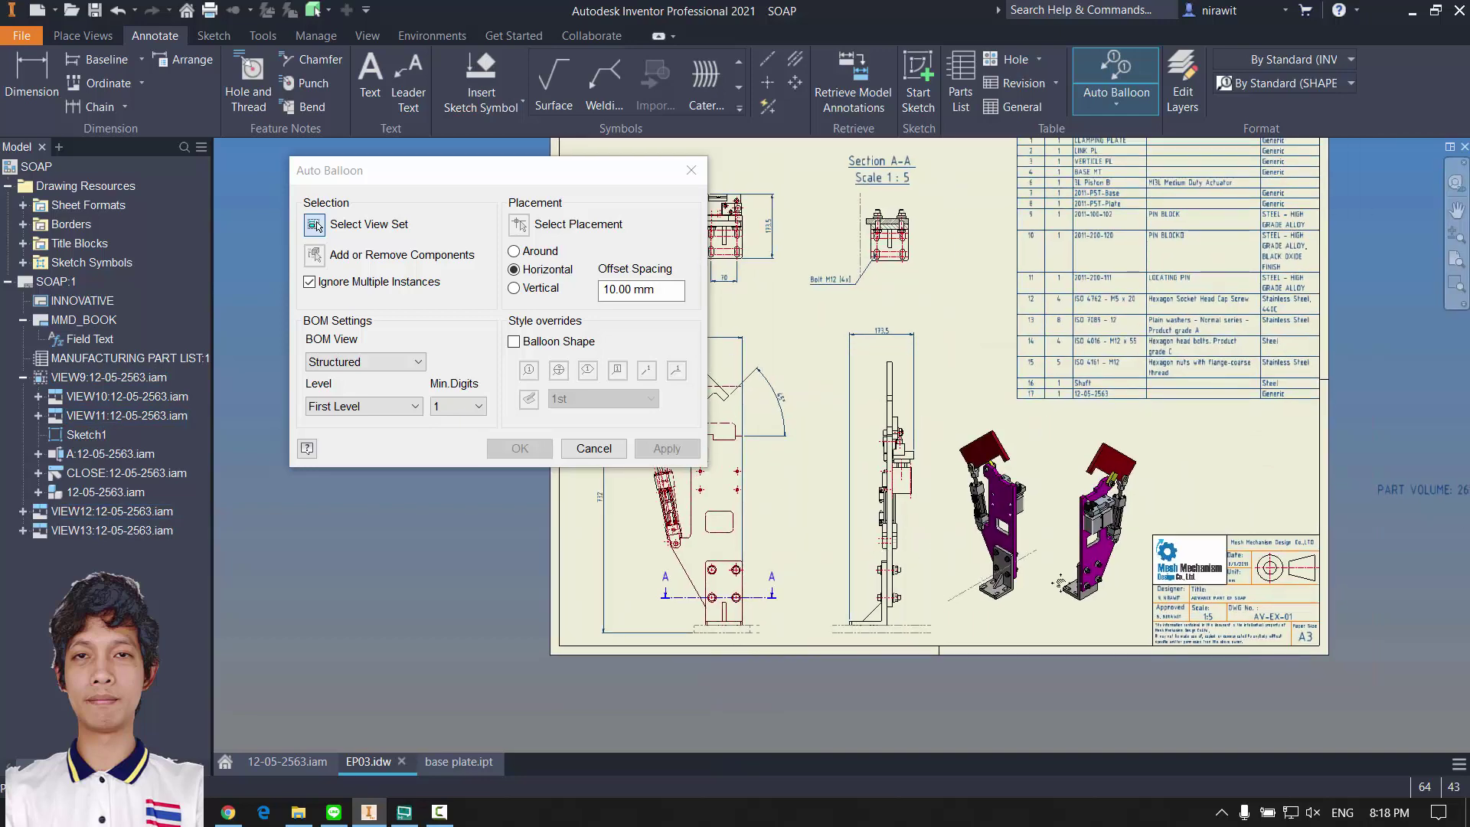
scroll(907, 549, up, 3)
click(847, 448)
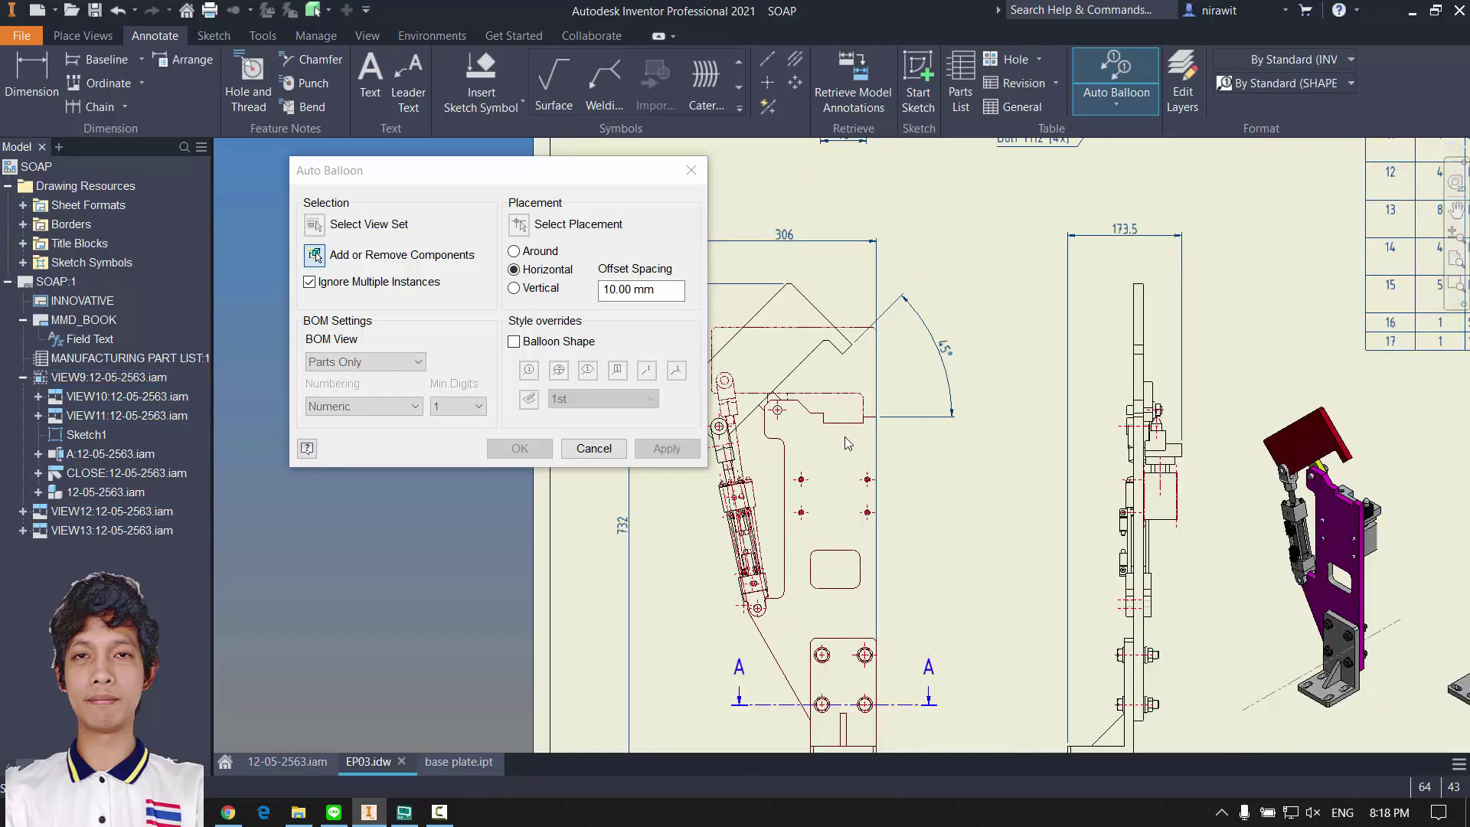
scroll(941, 459, down, 2)
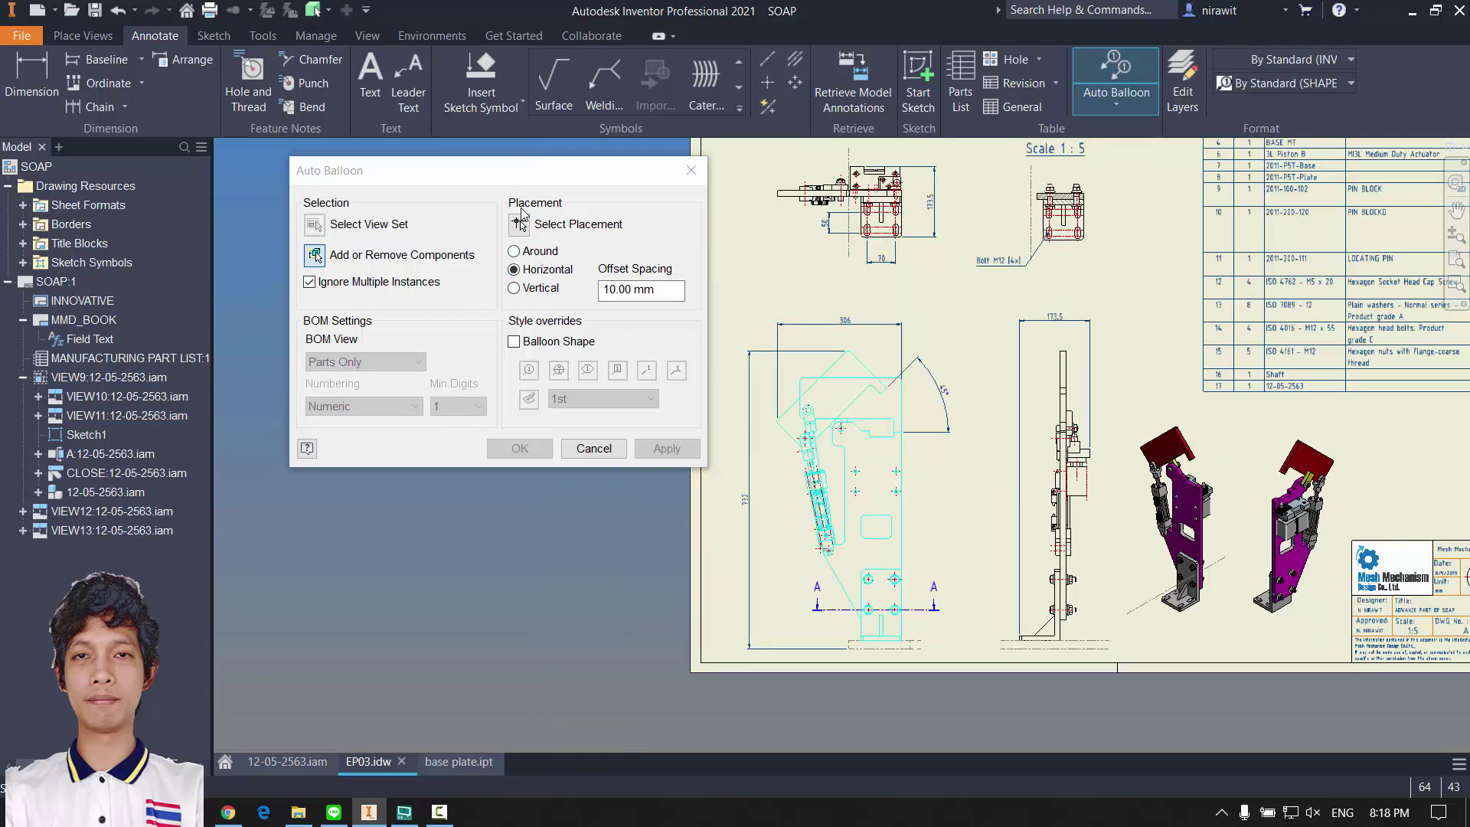
Step: Activate balloon placement and preview the horizontal row of balloons around the top and front views
click(518, 224)
scroll(1003, 486, down, 3)
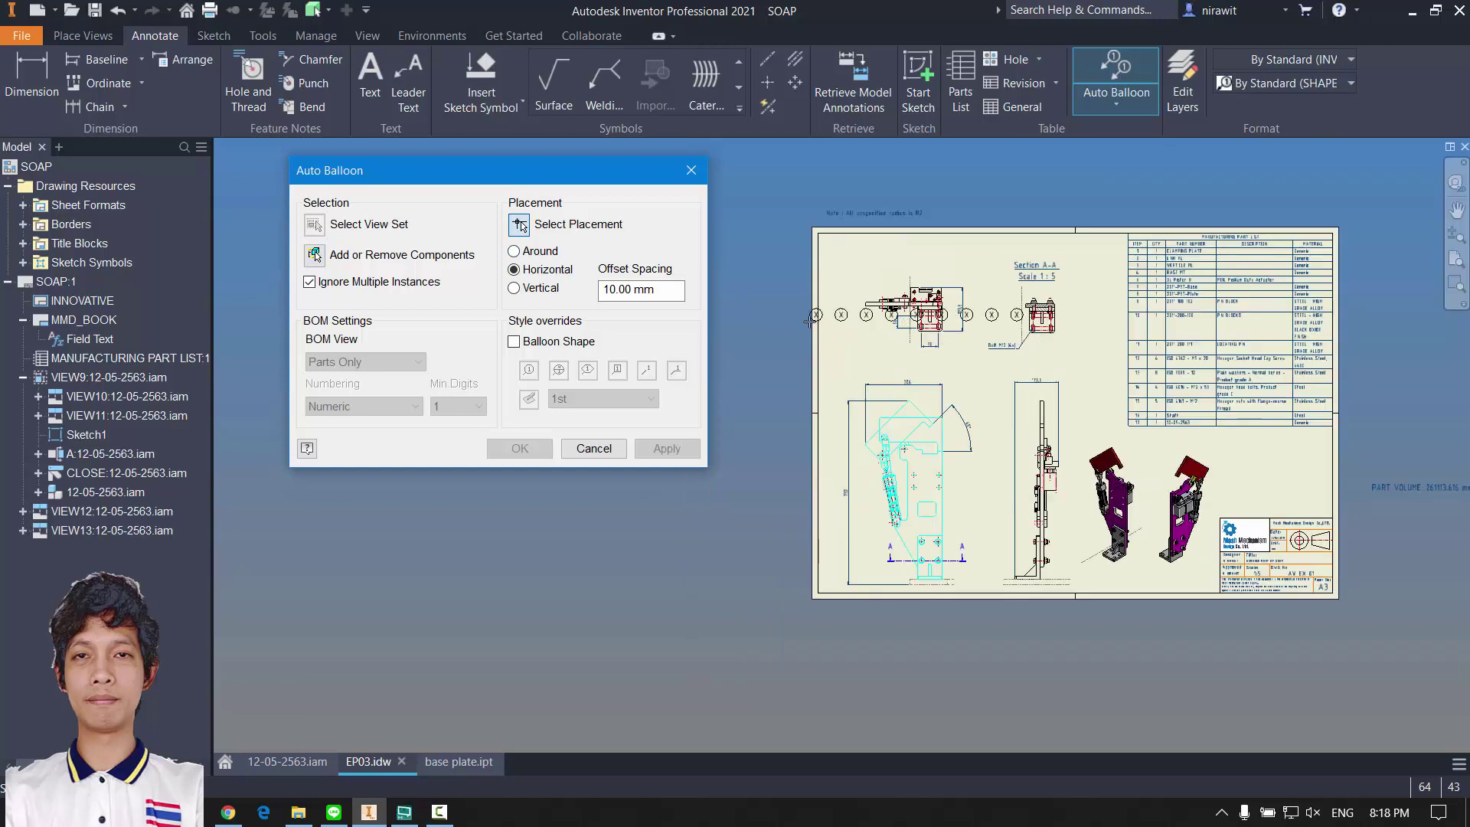
scroll(874, 354, up, 3)
scroll(865, 375, up, 2)
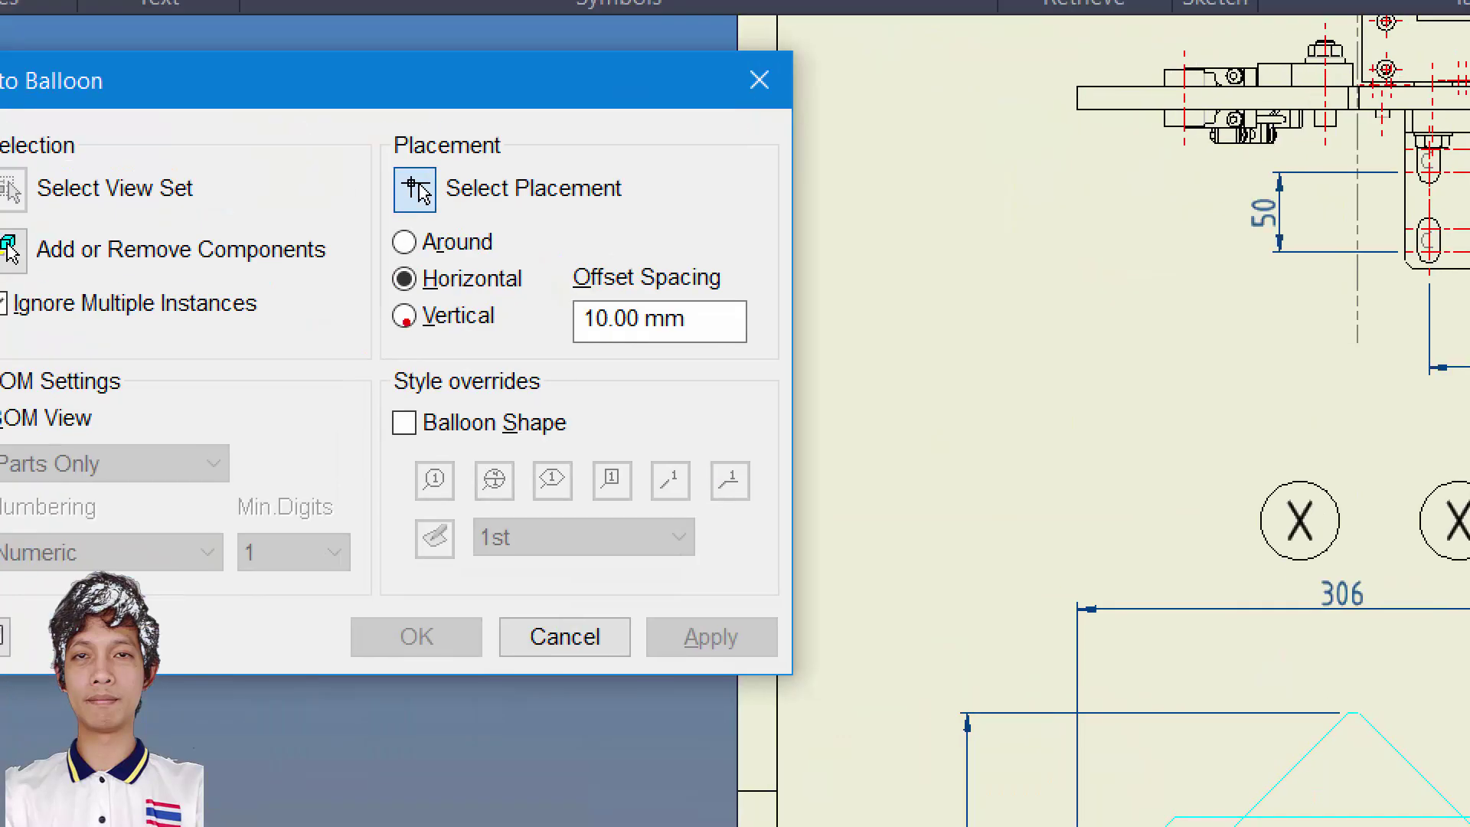
drag(508, 238, 615, 183)
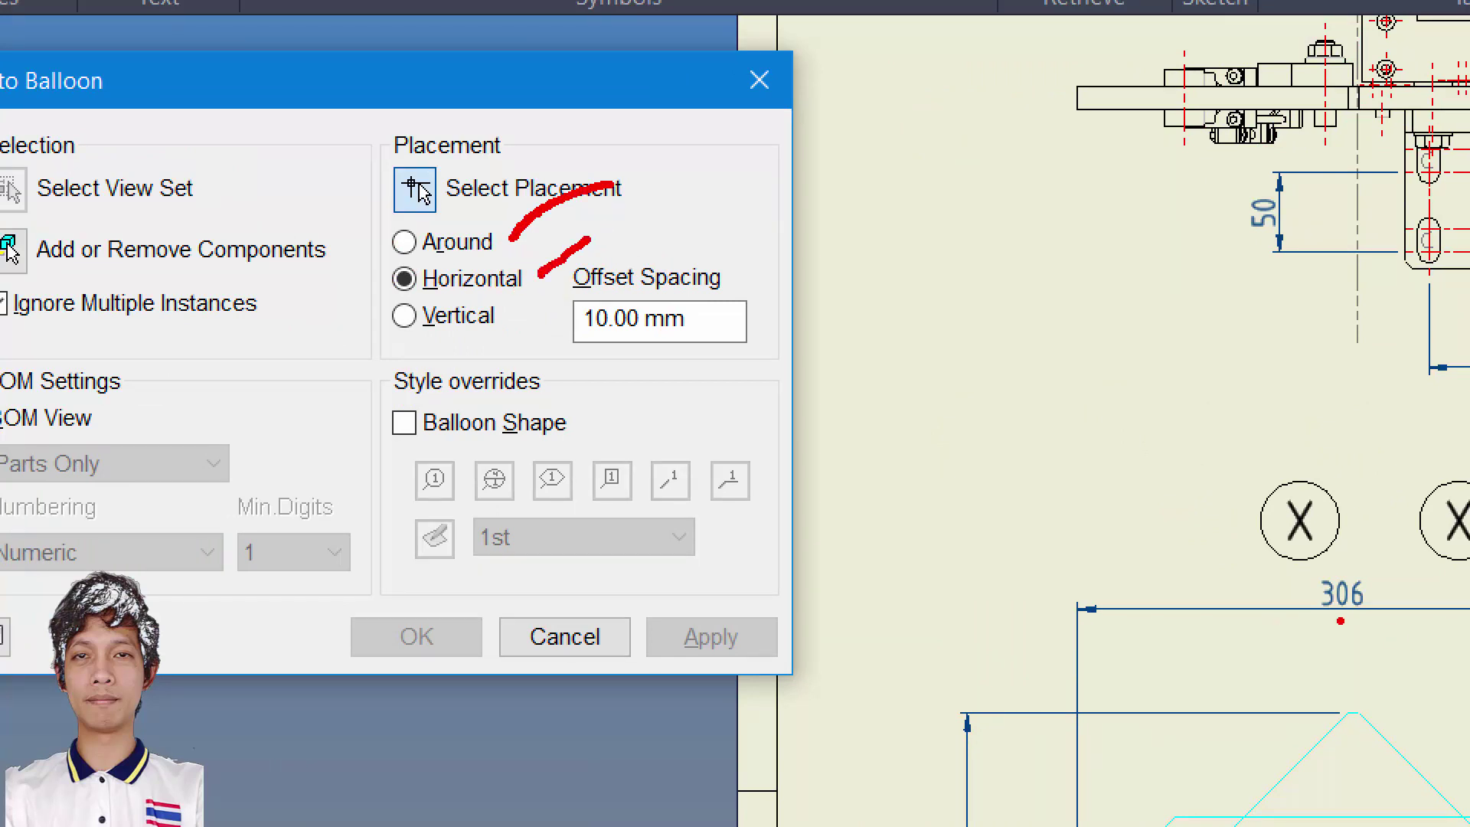
drag(1023, 492, 1416, 495)
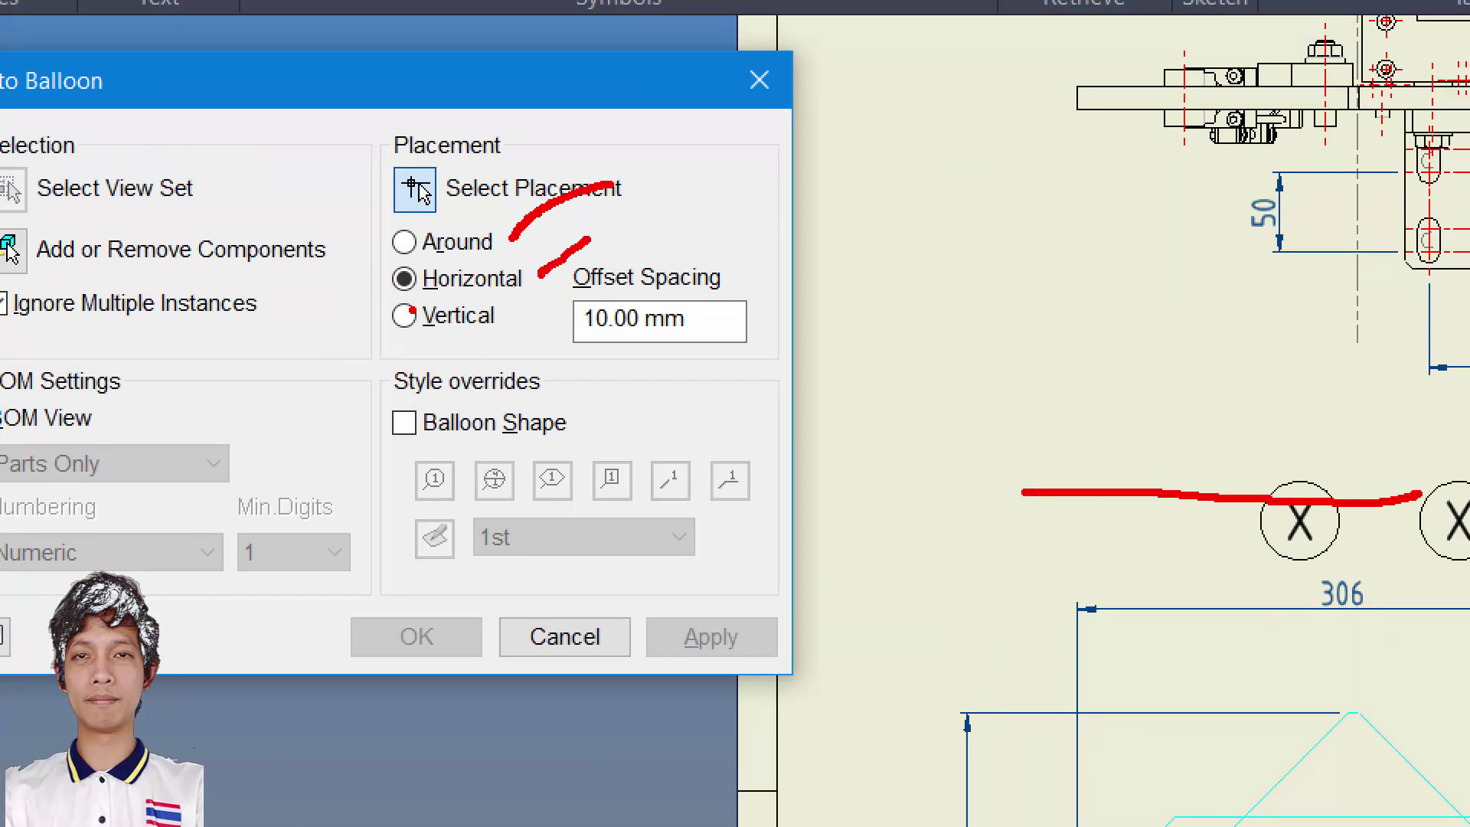
drag(873, 362, 868, 701)
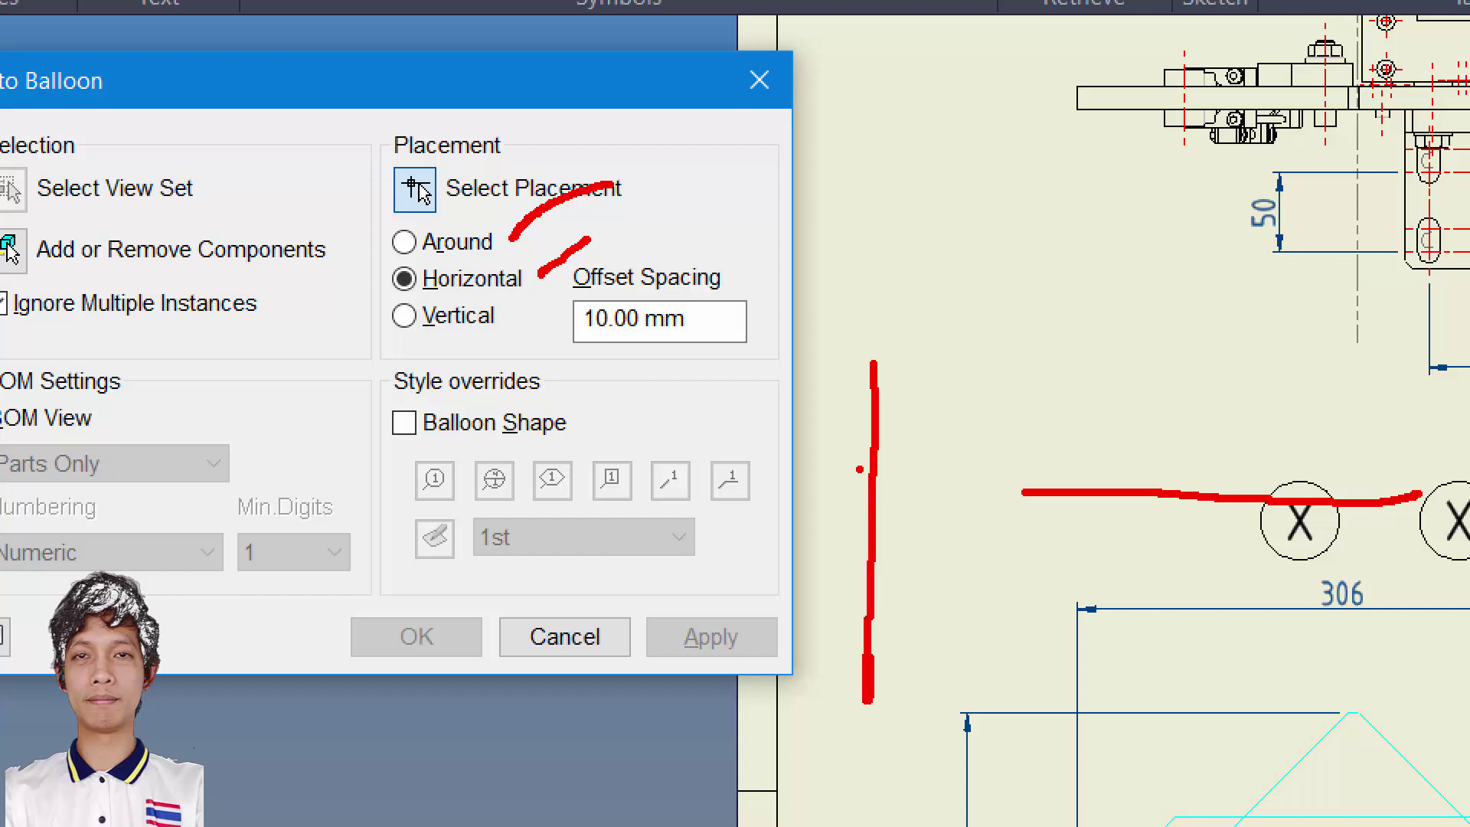
drag(849, 383, 804, 429)
drag(851, 340, 991, 444)
key(Escape)
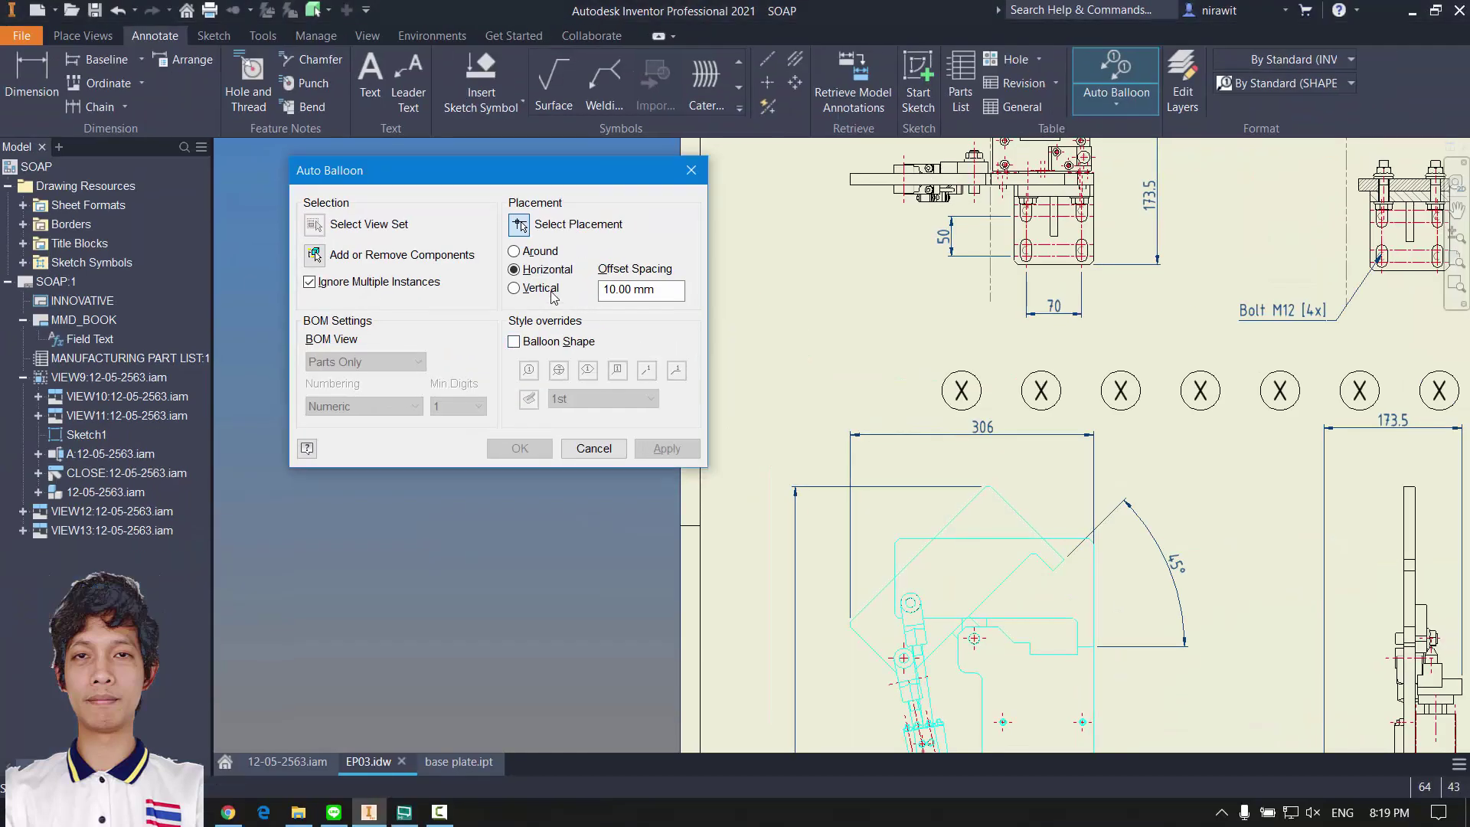
Step: Try the Around and Horizontal balloon arrangements for the front view and set the placement to Vertical
click(513, 251)
scroll(1021, 329, up, 5)
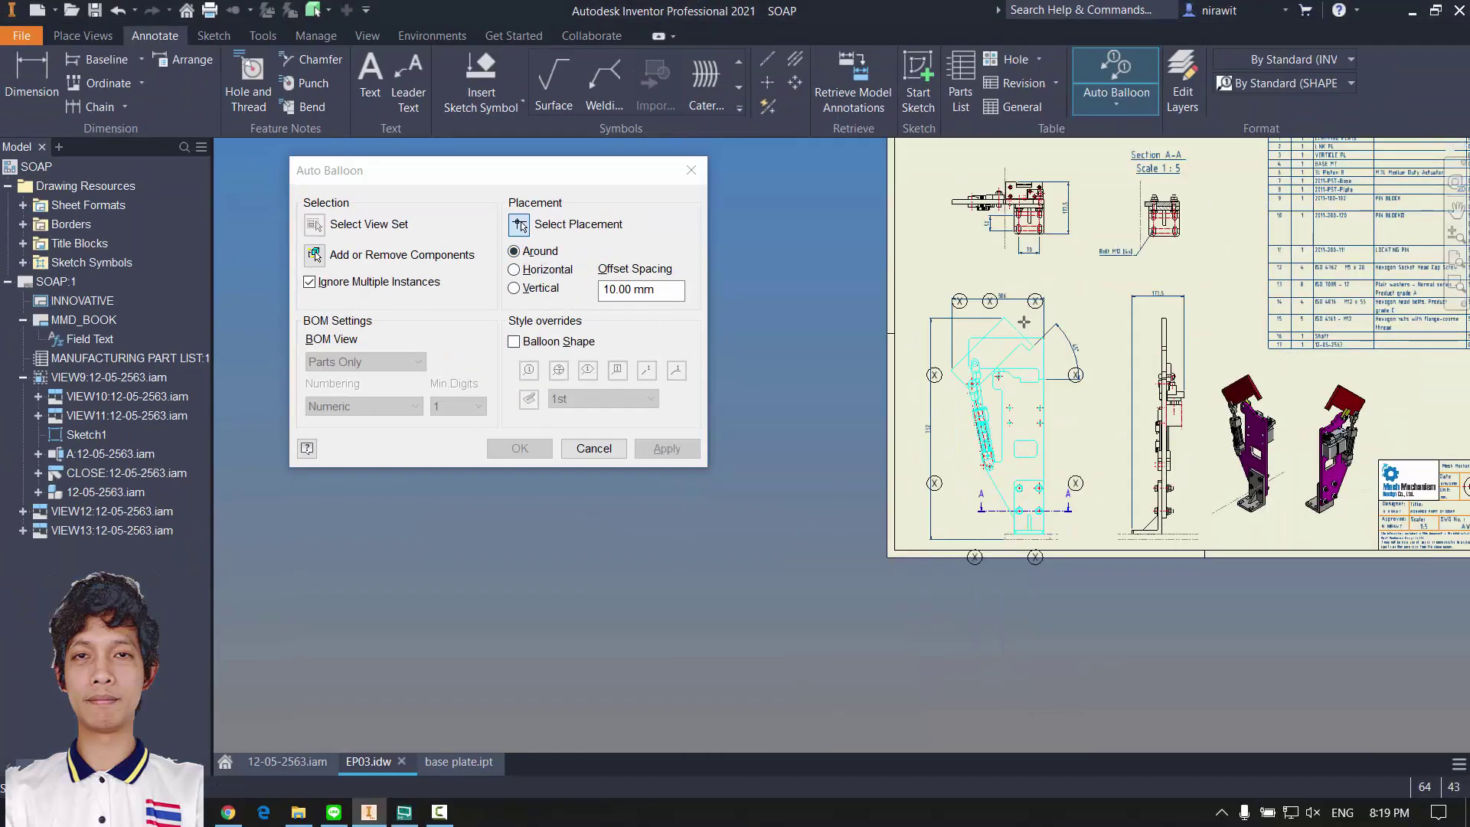
click(553, 290)
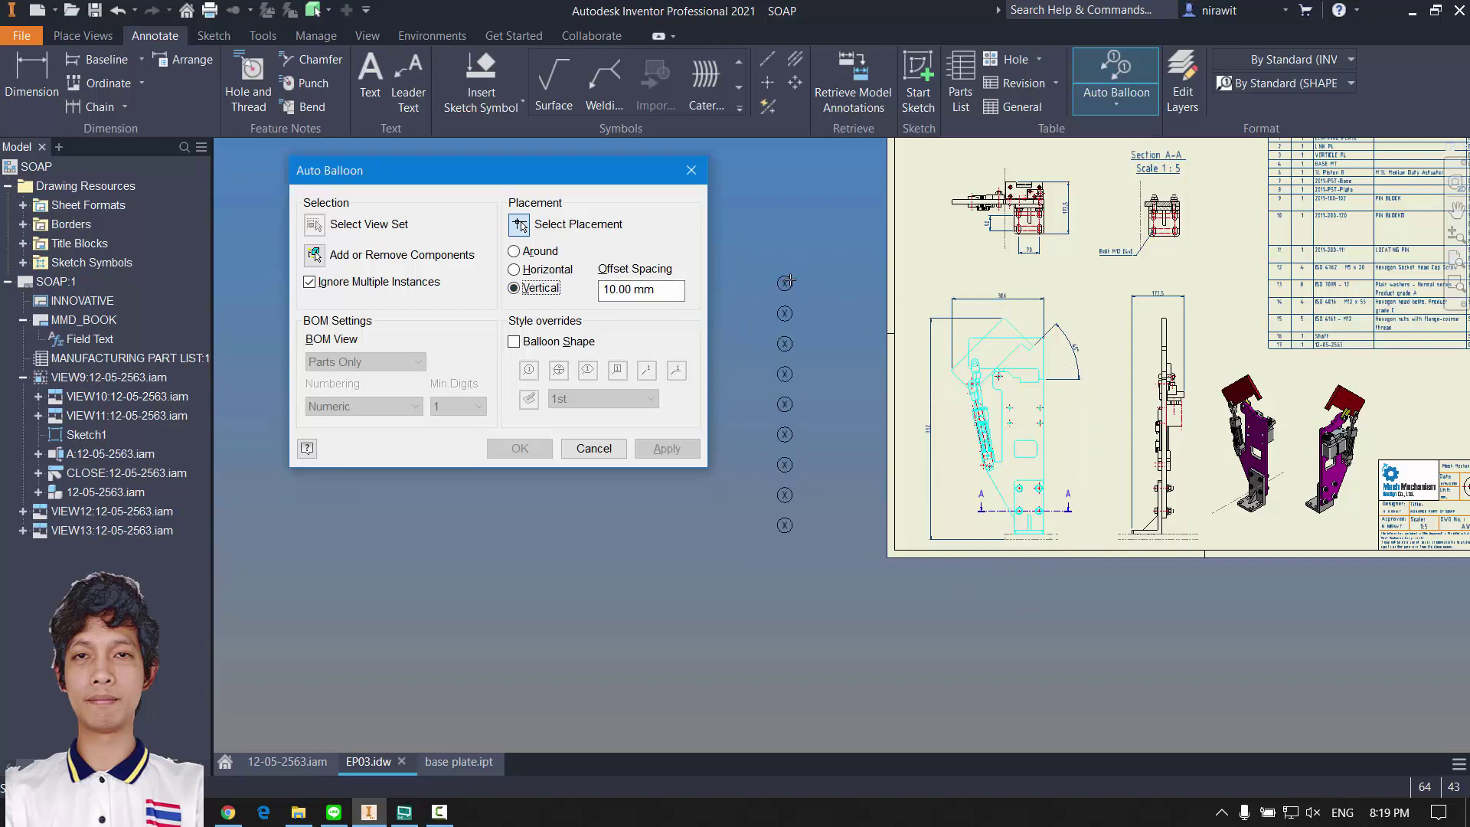
click(554, 266)
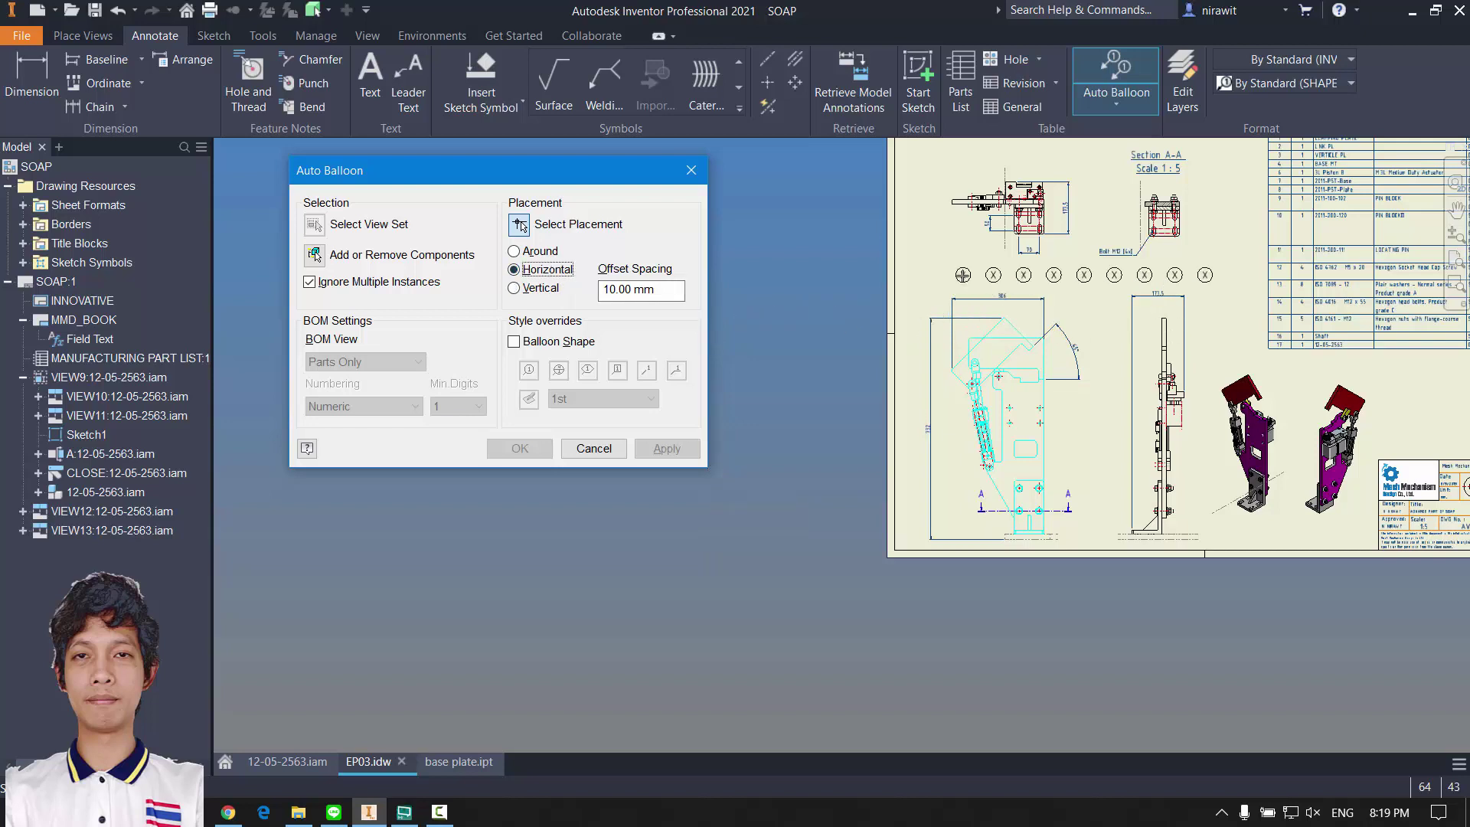
click(553, 288)
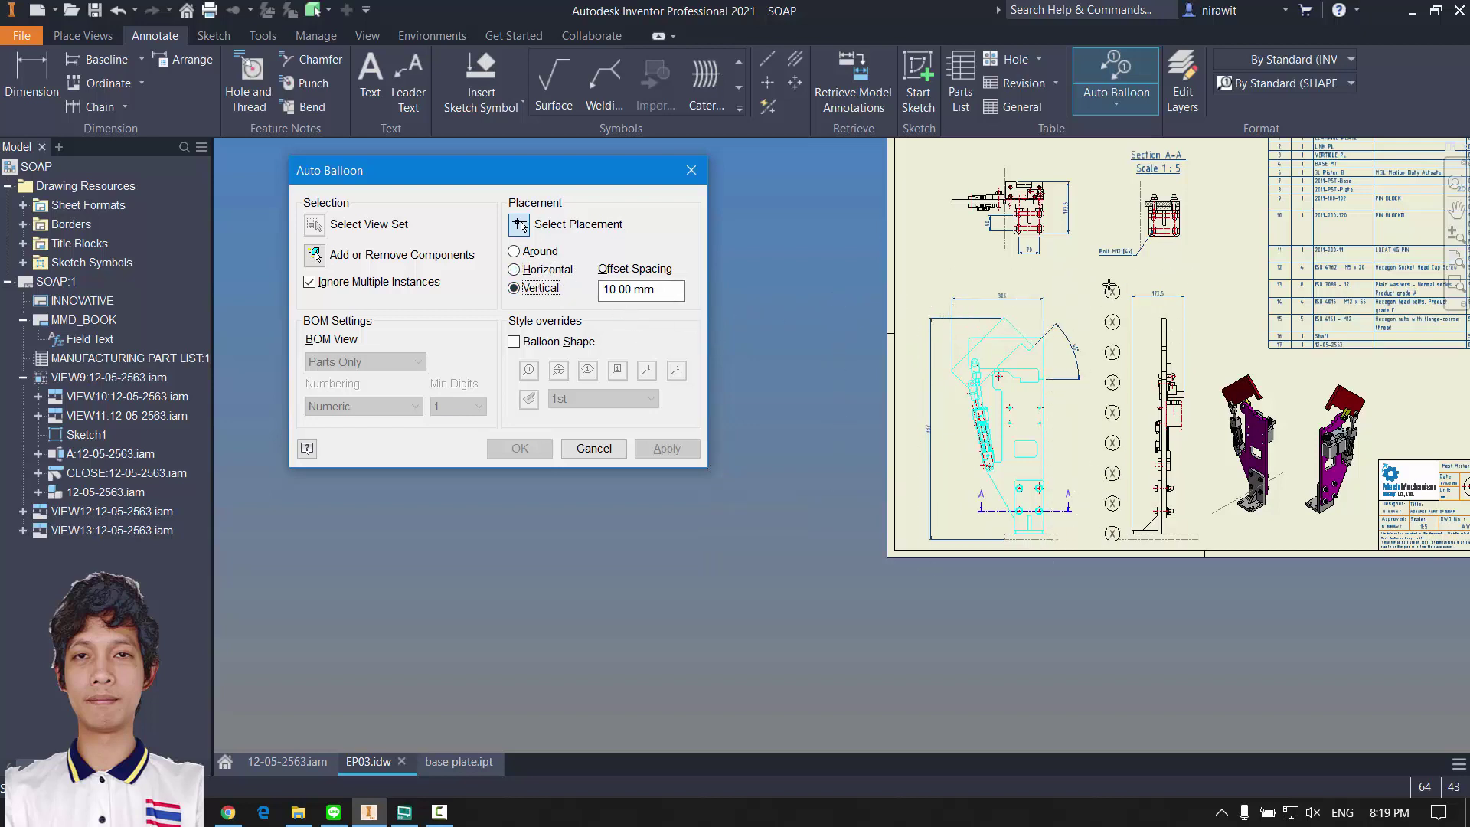
scroll(1109, 285, up, 2)
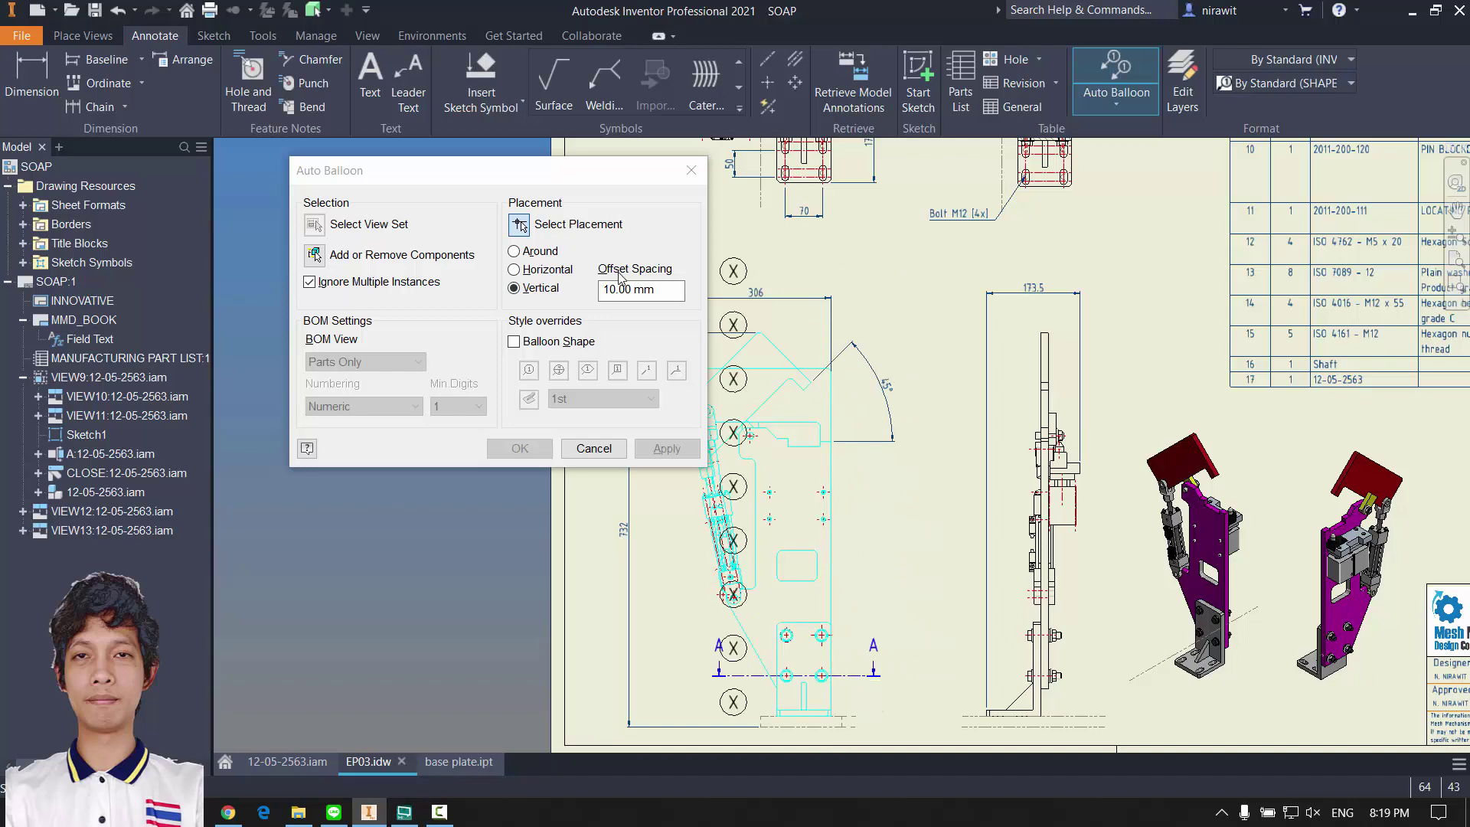
Step: Try auto-ballooning the front view in a vertical column between the front and side views, with 8 mm offset spacing and no balloon shape override
click(661, 289)
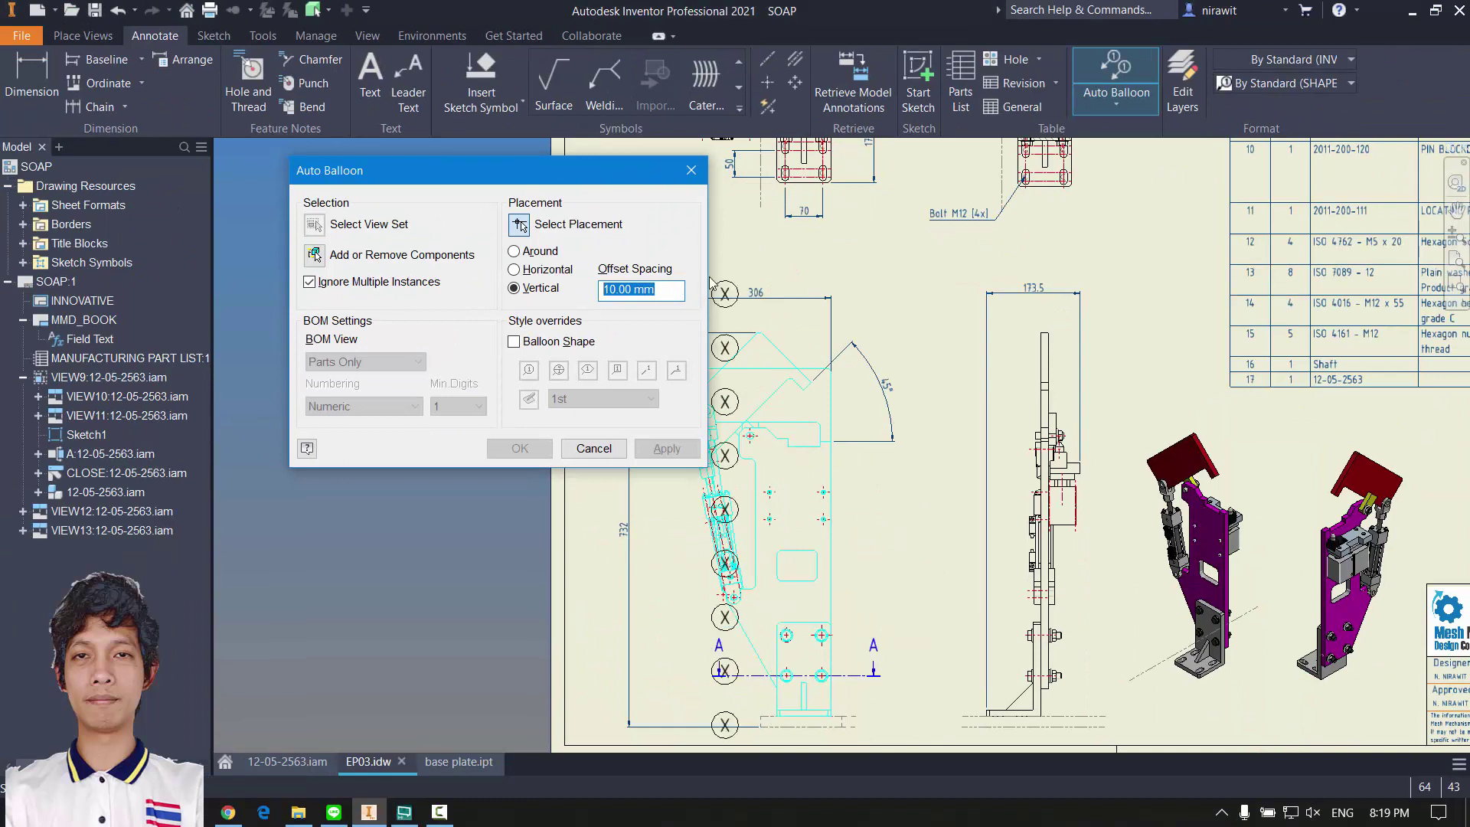
text(8)
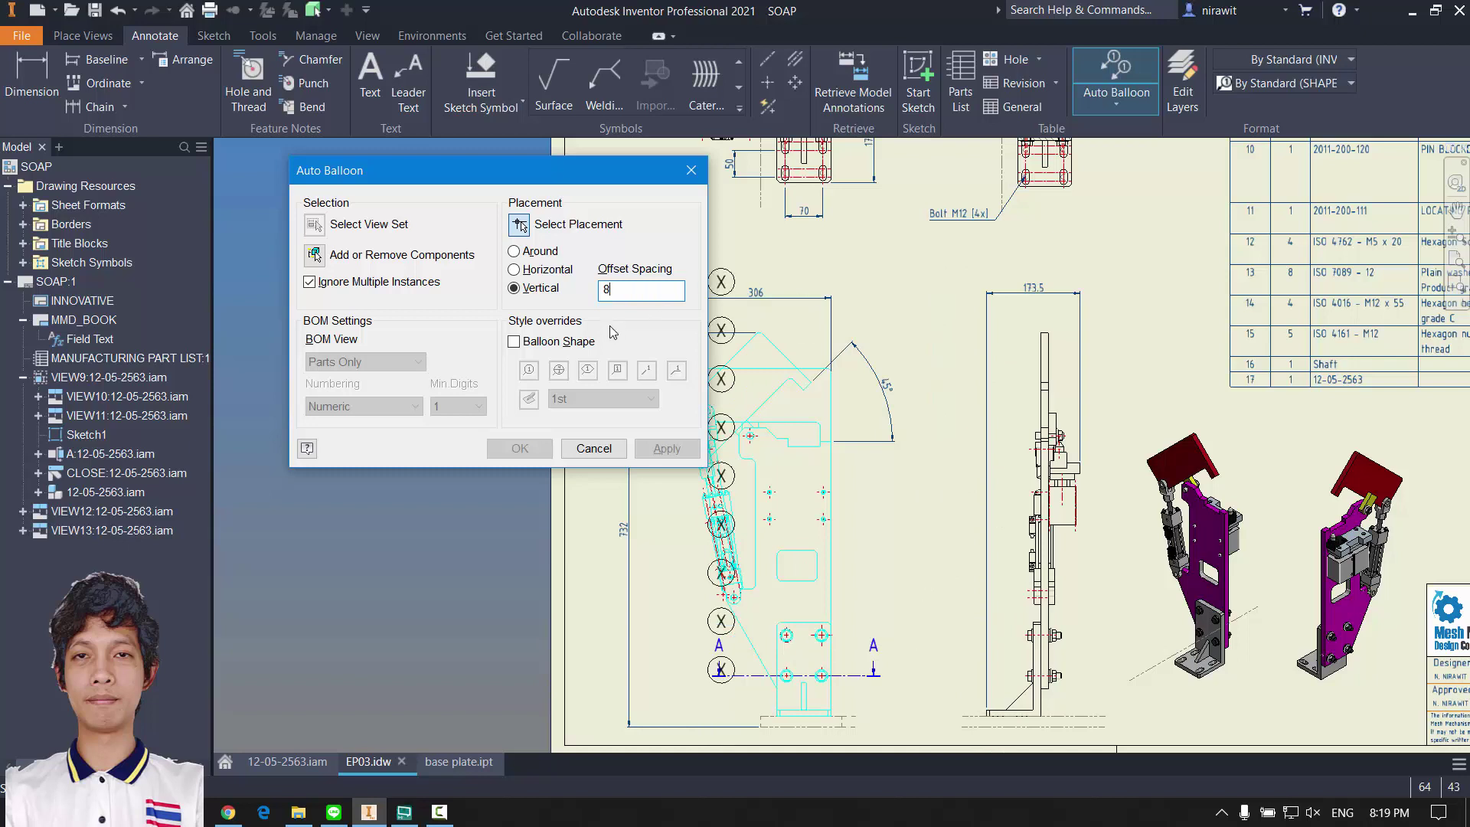
click(559, 342)
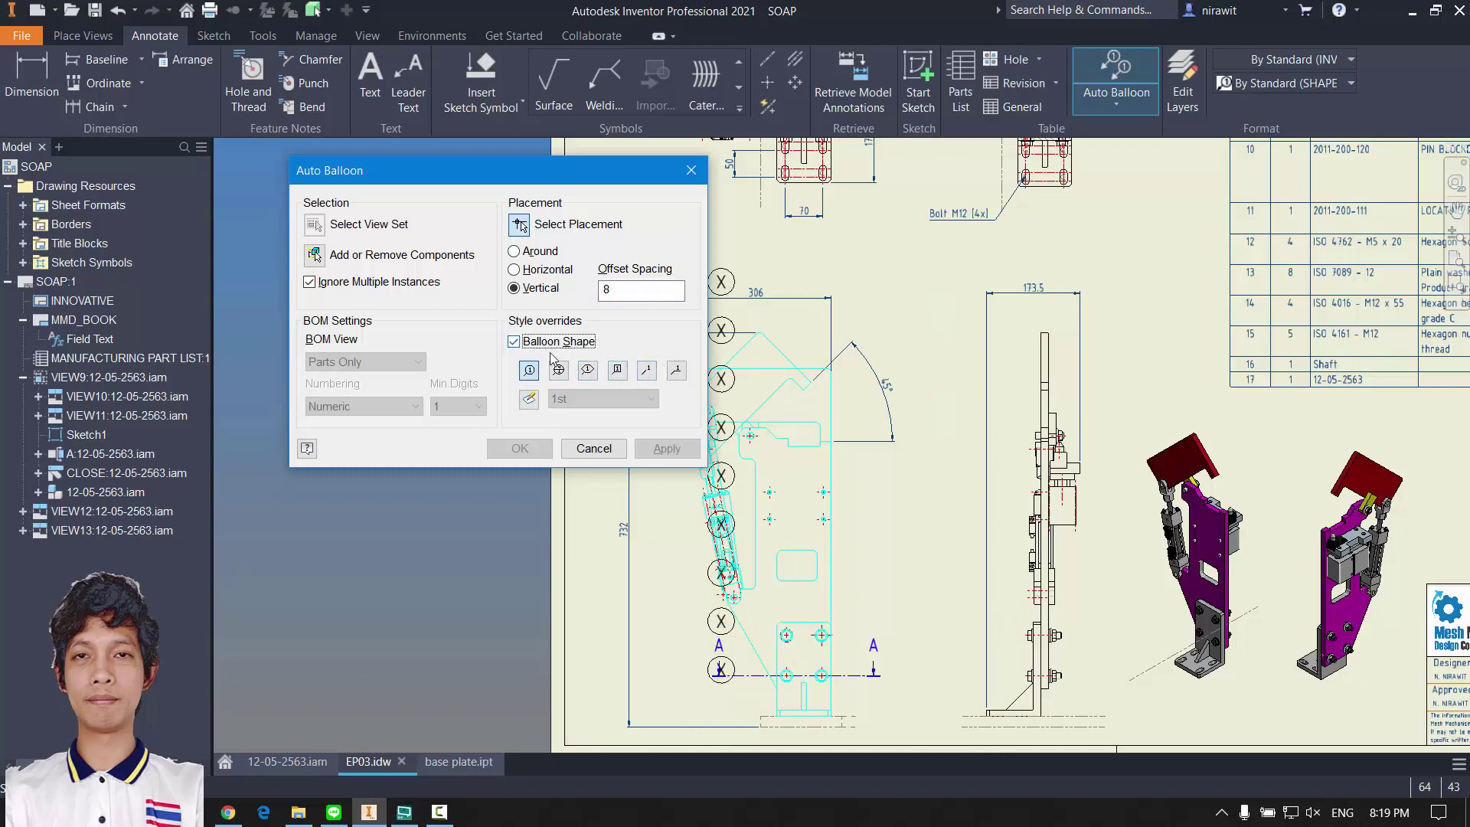
click(523, 346)
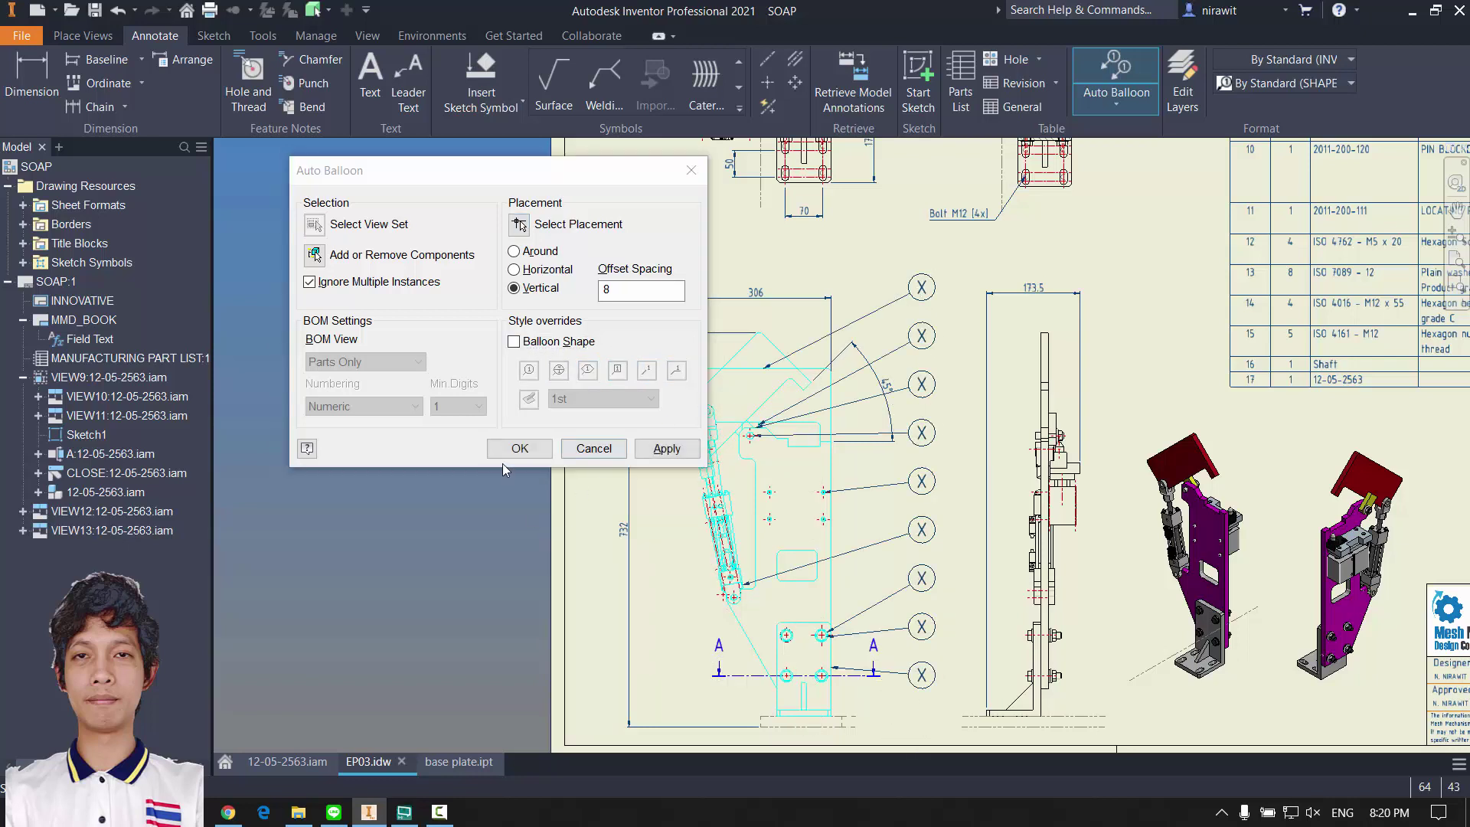
click(518, 450)
Step: Check the auto-placed balloons and their leaders on the front view, and undo the auto balloon placement
scroll(926, 390, down, 5)
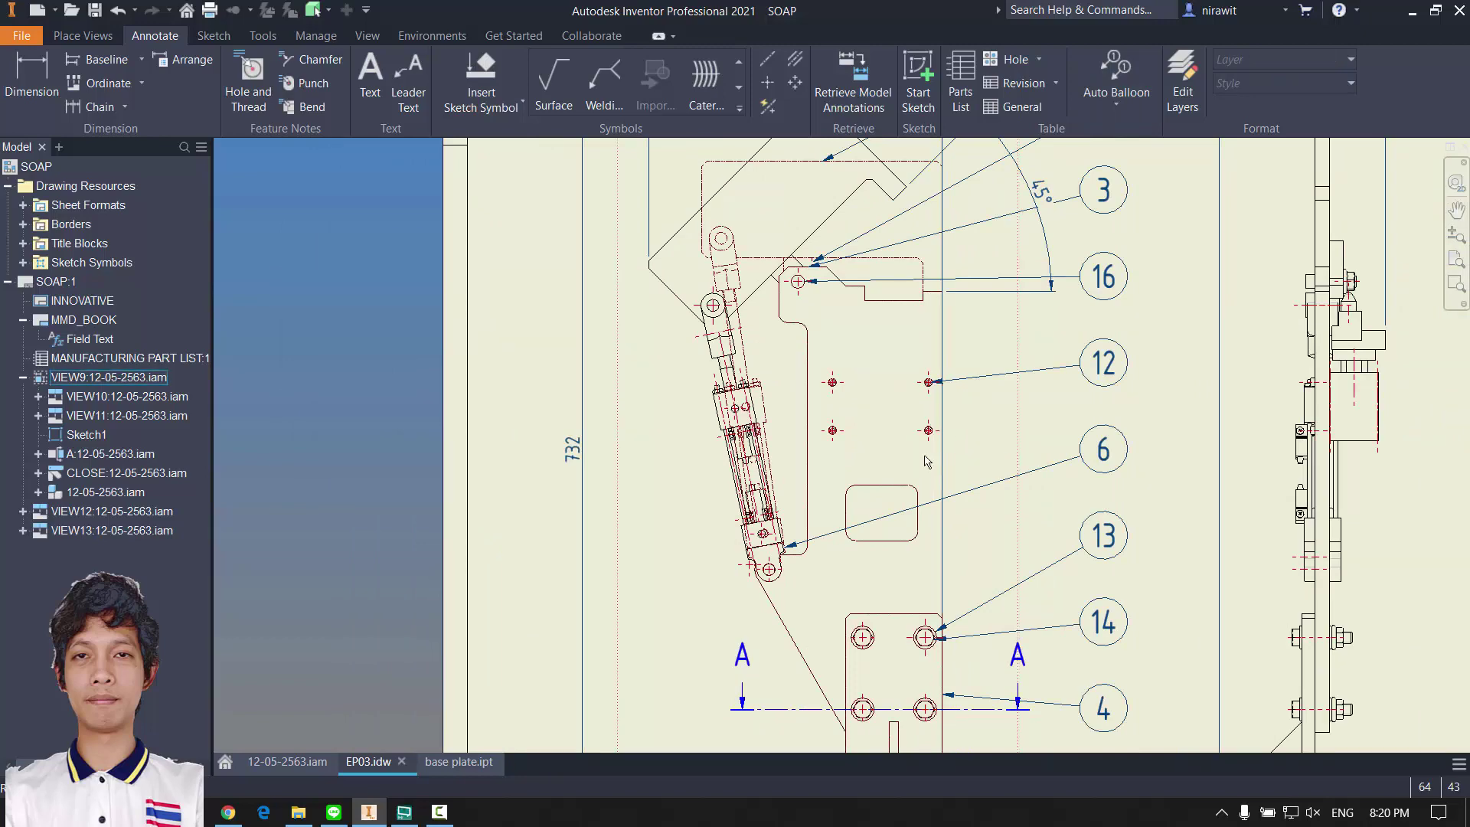
scroll(925, 462, up, 5)
scroll(859, 448, down, 6)
middle_drag(774, 478, 739, 524)
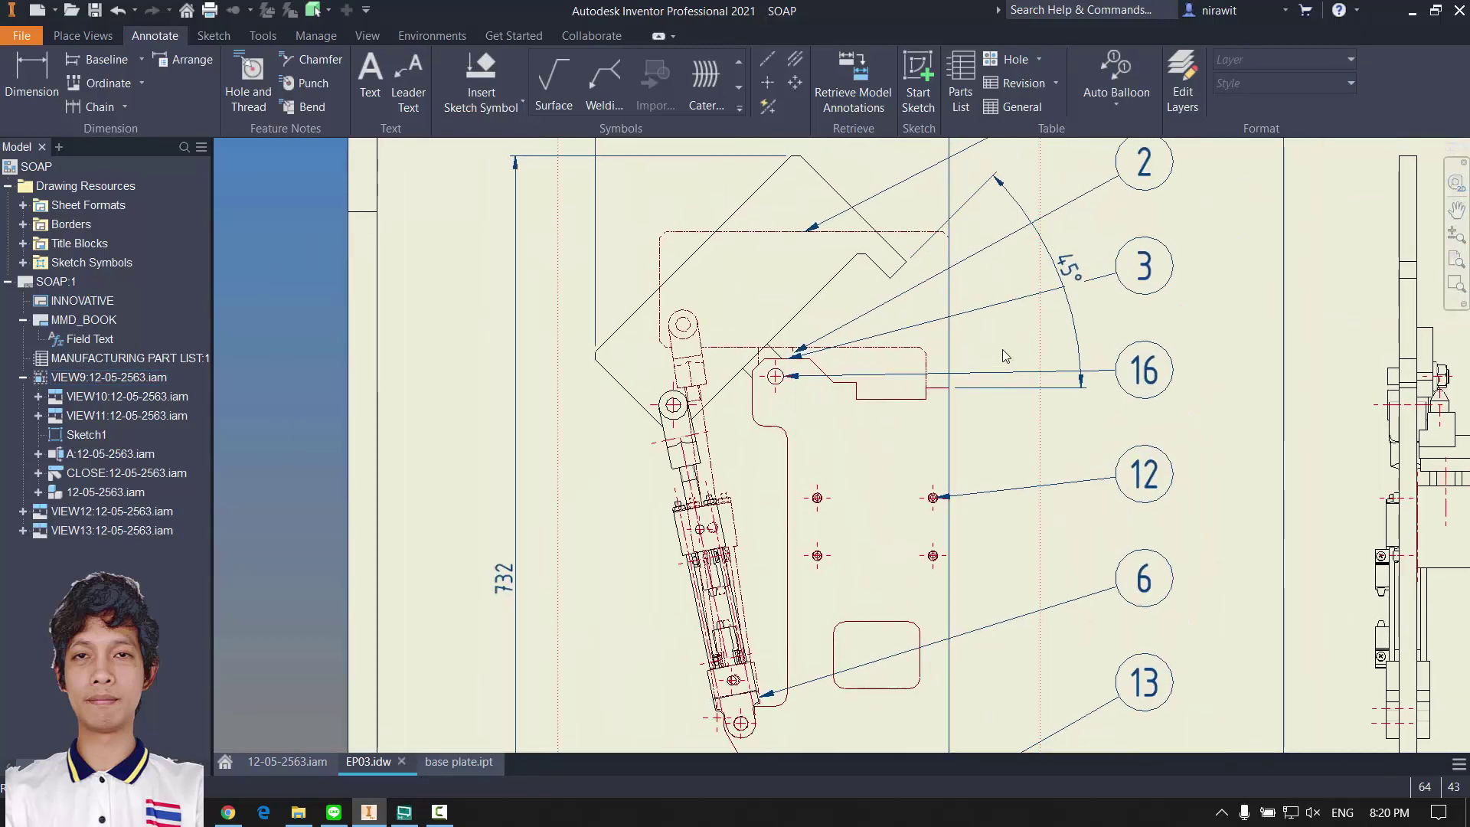
scroll(1005, 356, up, 5)
scroll(865, 363, down, 5)
scroll(856, 311, up, 2)
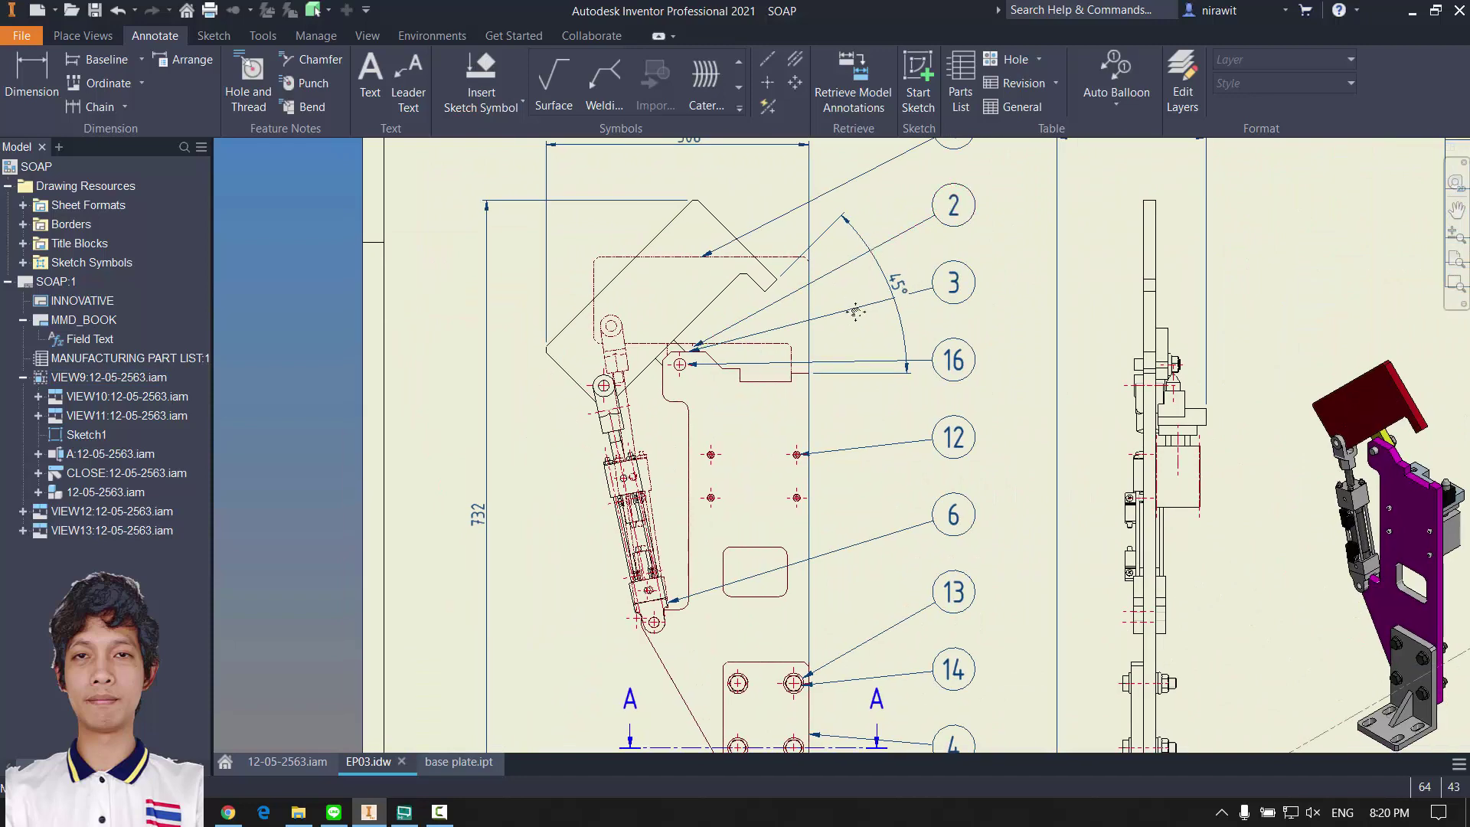
scroll(856, 311, up, 3)
scroll(722, 367, down, 5)
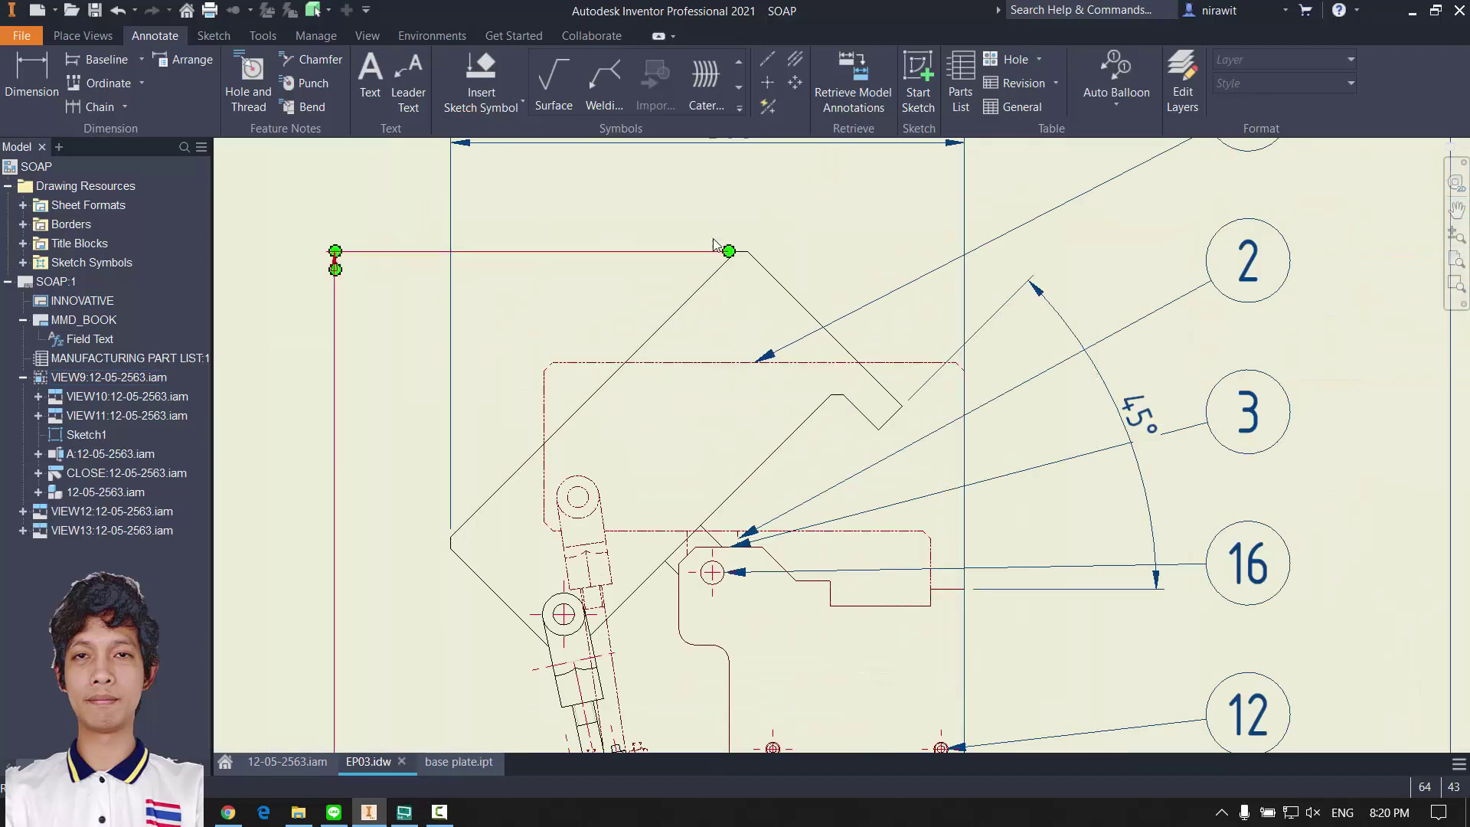
click(880, 394)
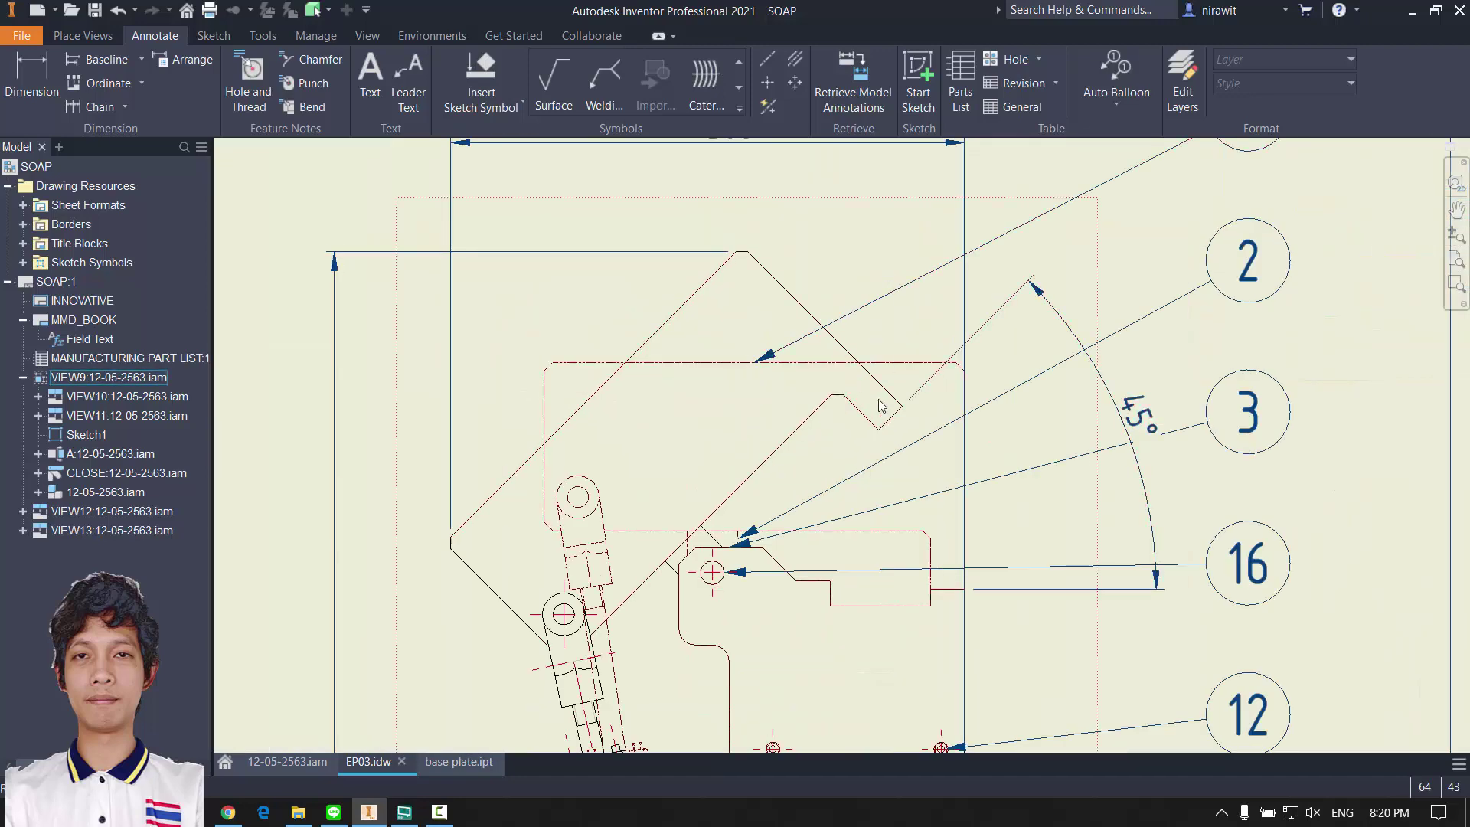
scroll(880, 406, up, 5)
scroll(957, 459, down, 3)
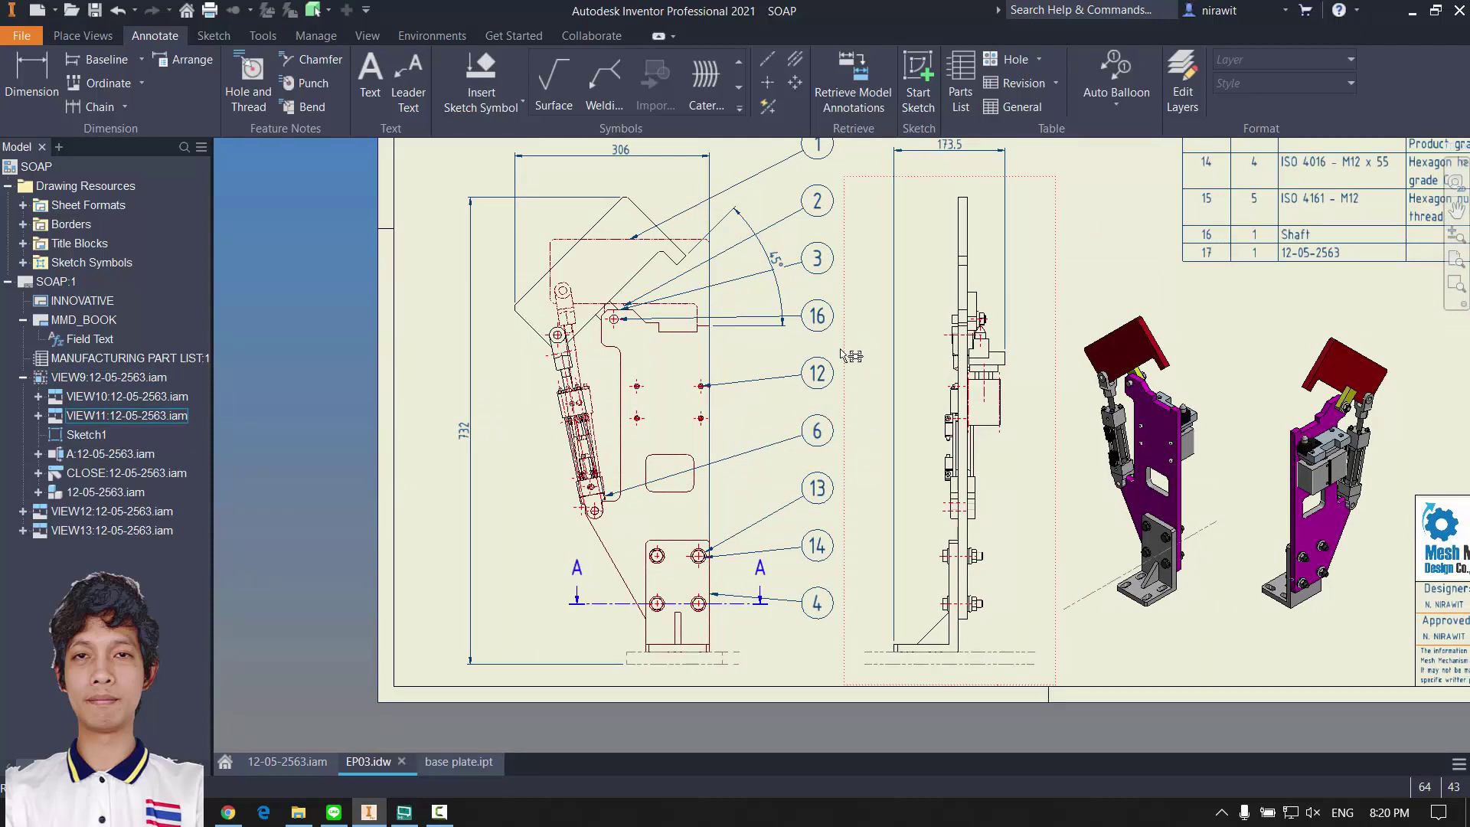
key(ctrl+z)
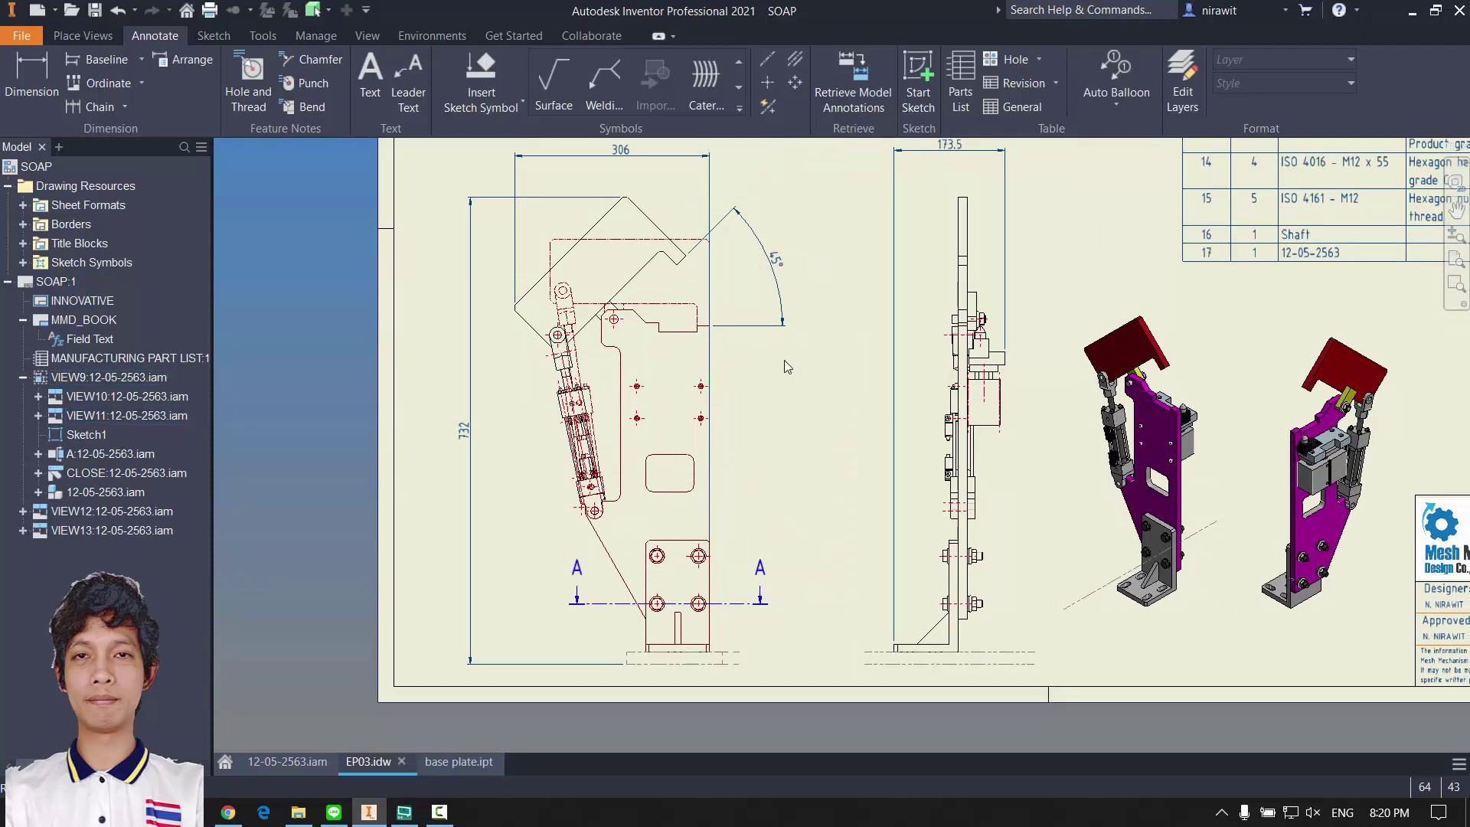
Step: Switch to single Balloon placement and balloon the vertical plate (item 3) from its straight edge in the front view
middle_drag(784, 360, 805, 511)
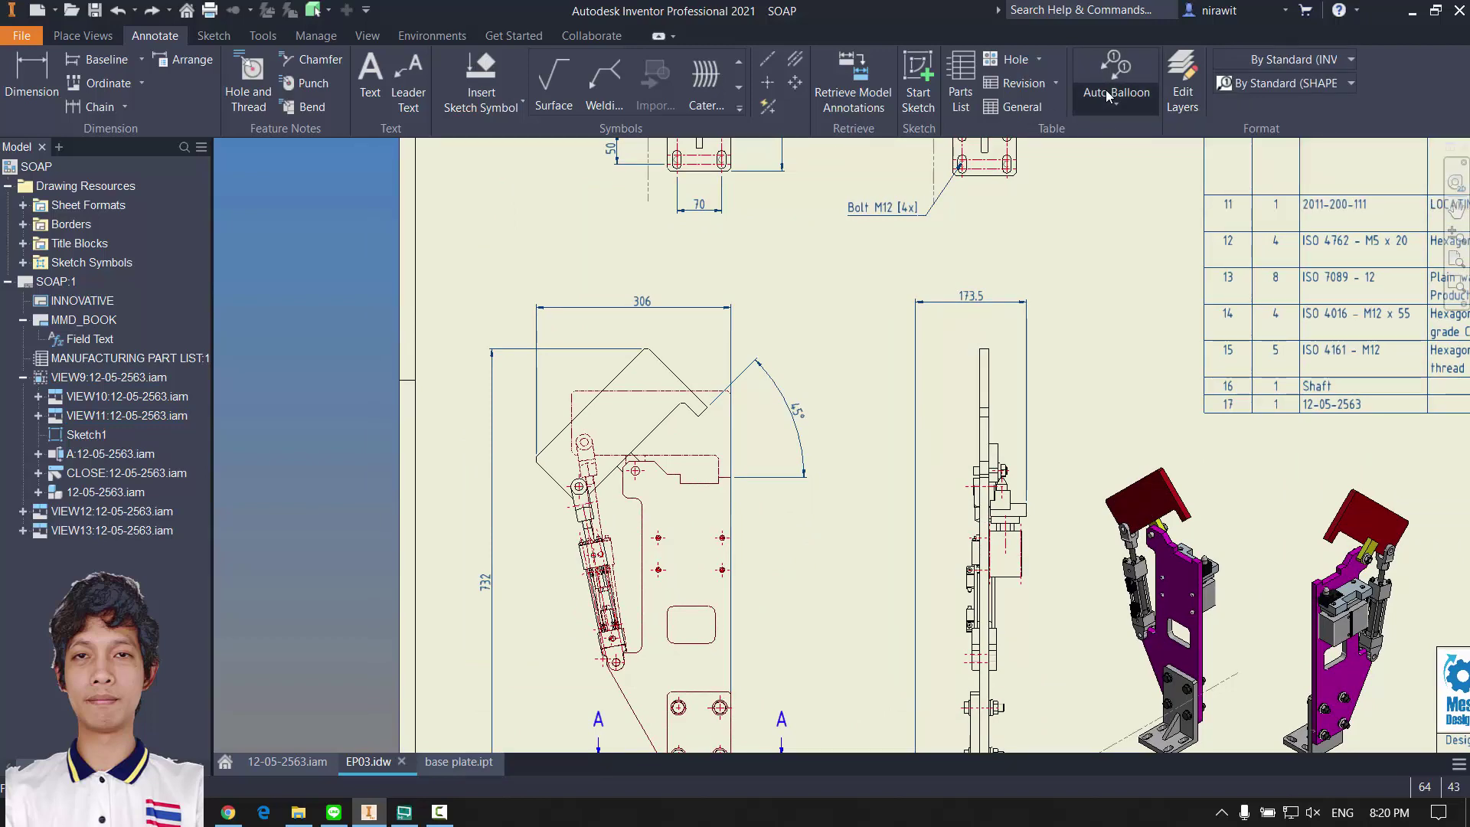
click(1105, 91)
click(1128, 137)
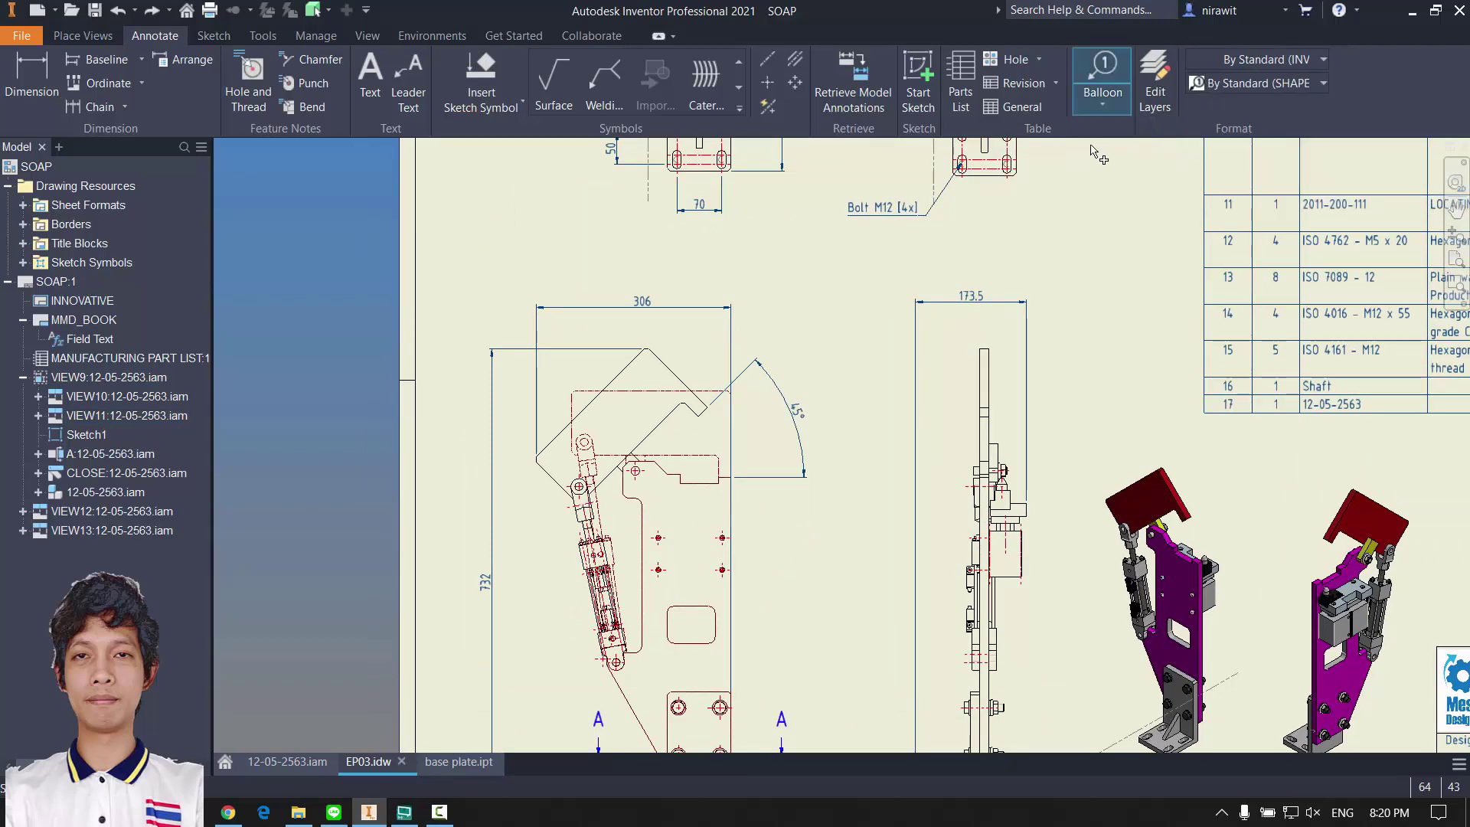
scroll(816, 395, up, 5)
mouse_move(817, 395)
middle_down()
mouse_move(921, 263)
mouse_move(883, 392)
middle_up()
scroll(919, 264, down, 6)
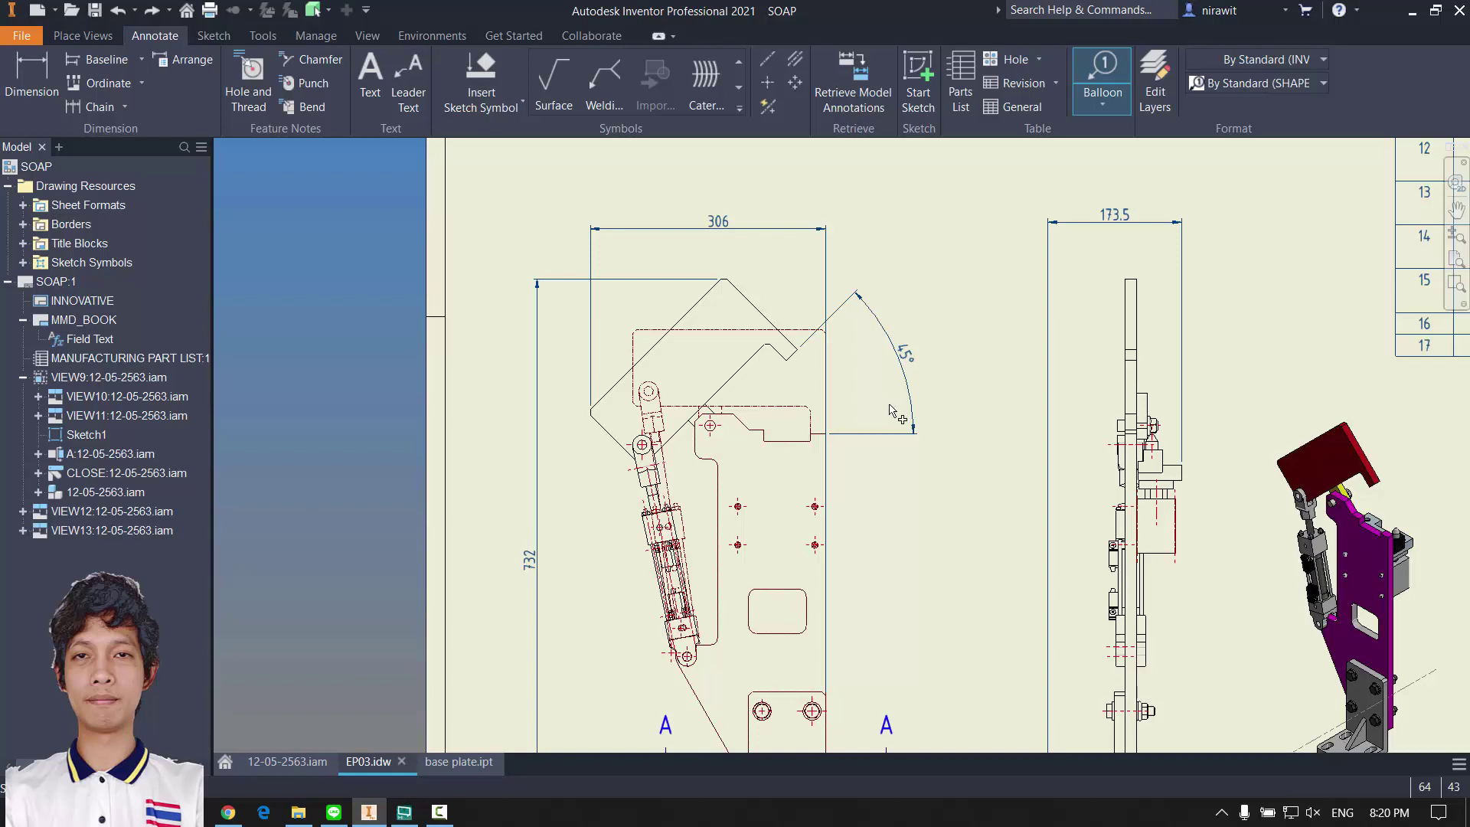
middle_drag(903, 571, 836, 373)
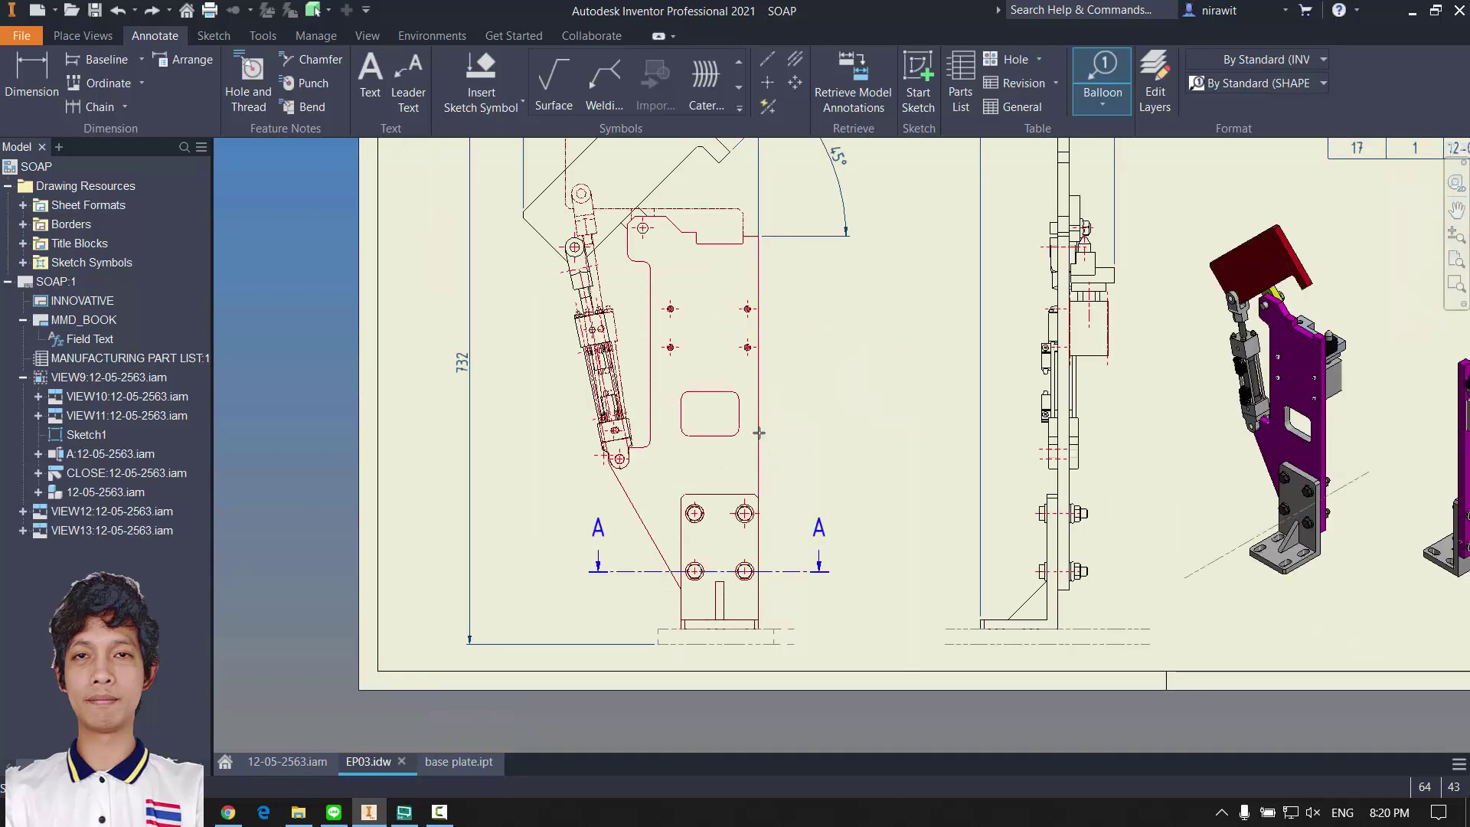
click(890, 380)
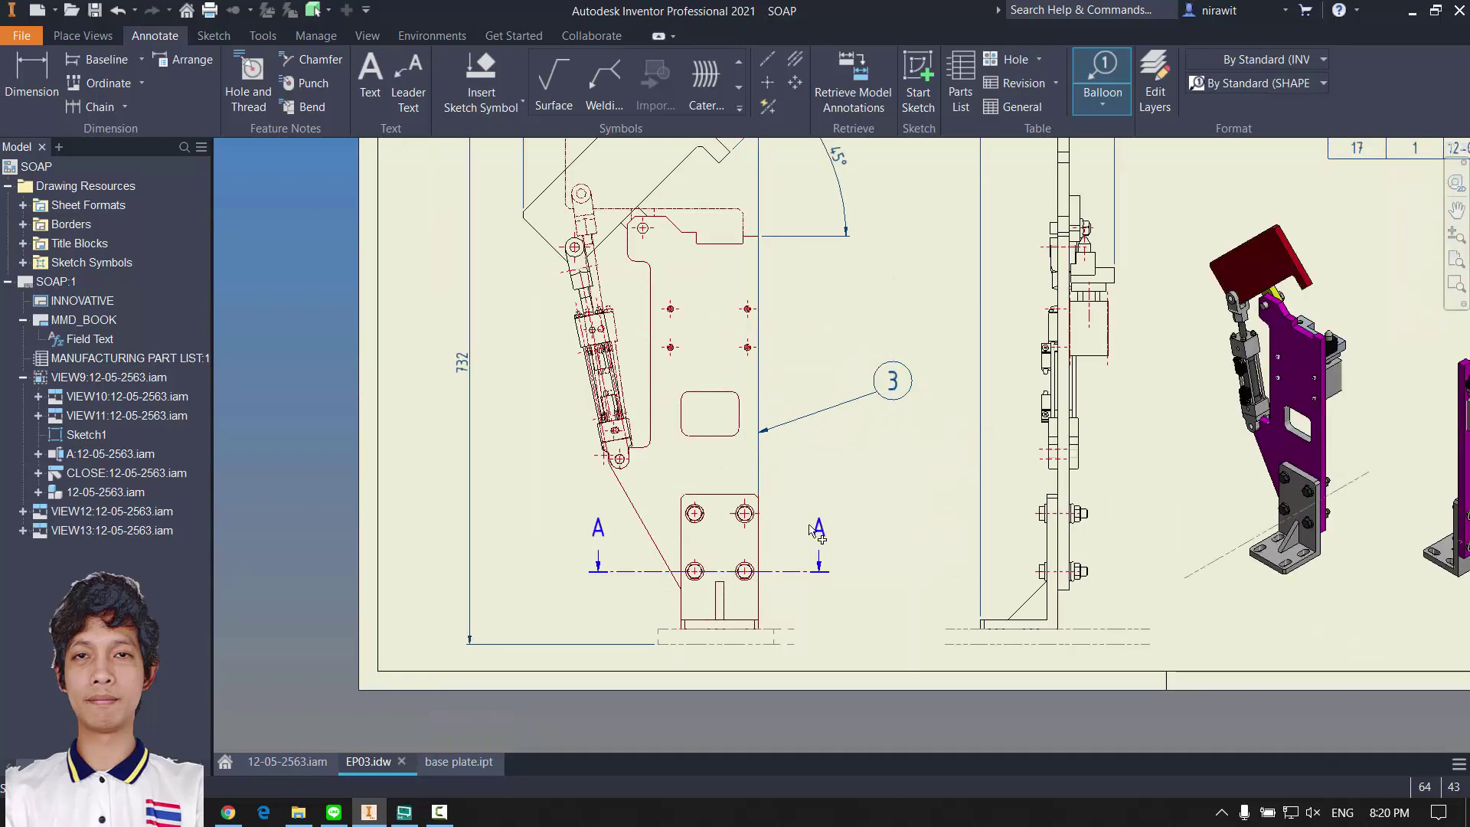
Step: Add a balloon for the M12 x 55 hexagon head bolt (item 14), attached to the upper bolt head in the side view
scroll(754, 521, down, 5)
scroll(792, 486, up, 4)
scroll(1001, 535, down, 4)
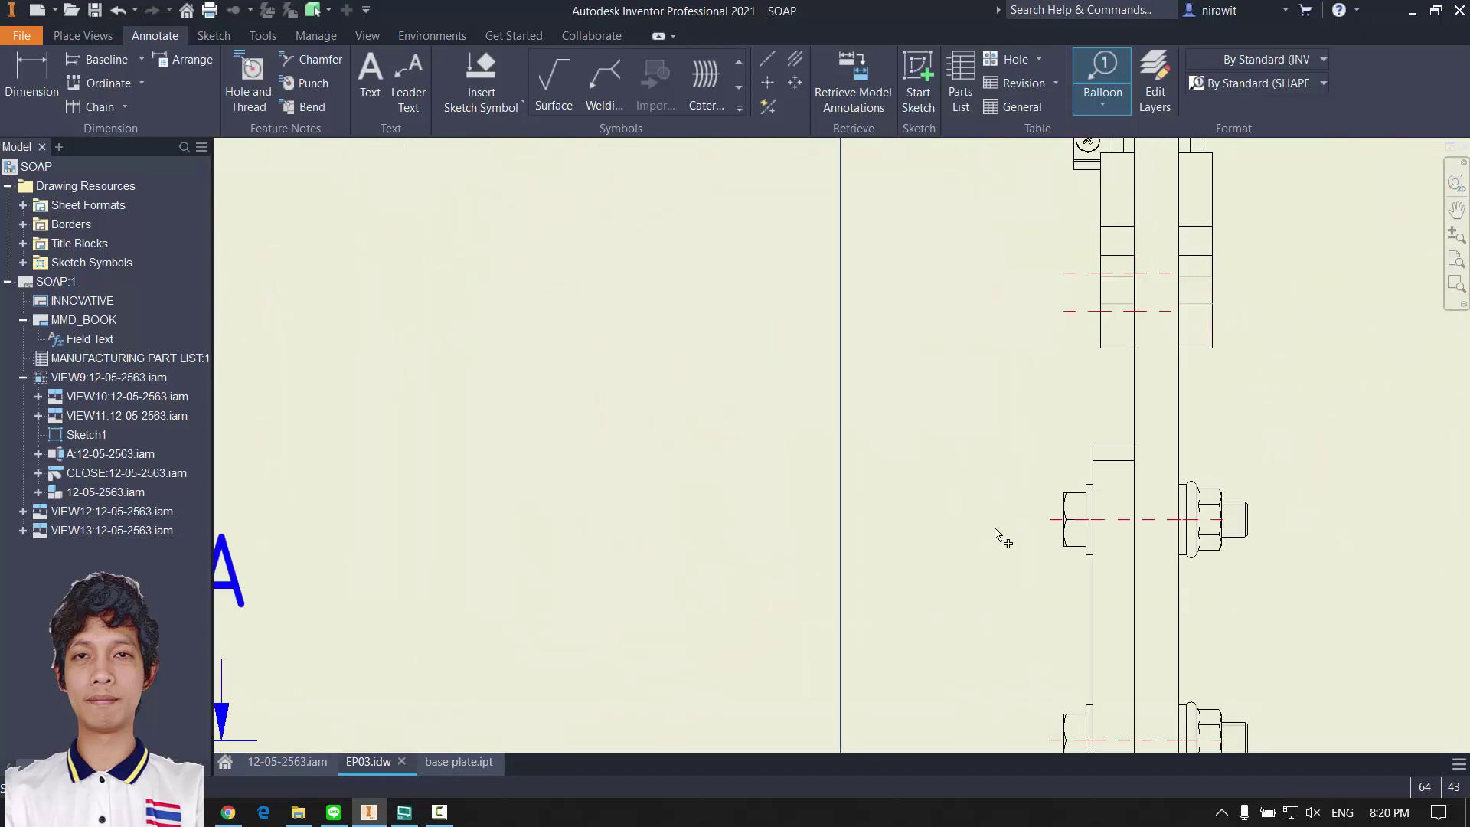
scroll(1065, 523, up, 2)
click(1061, 526)
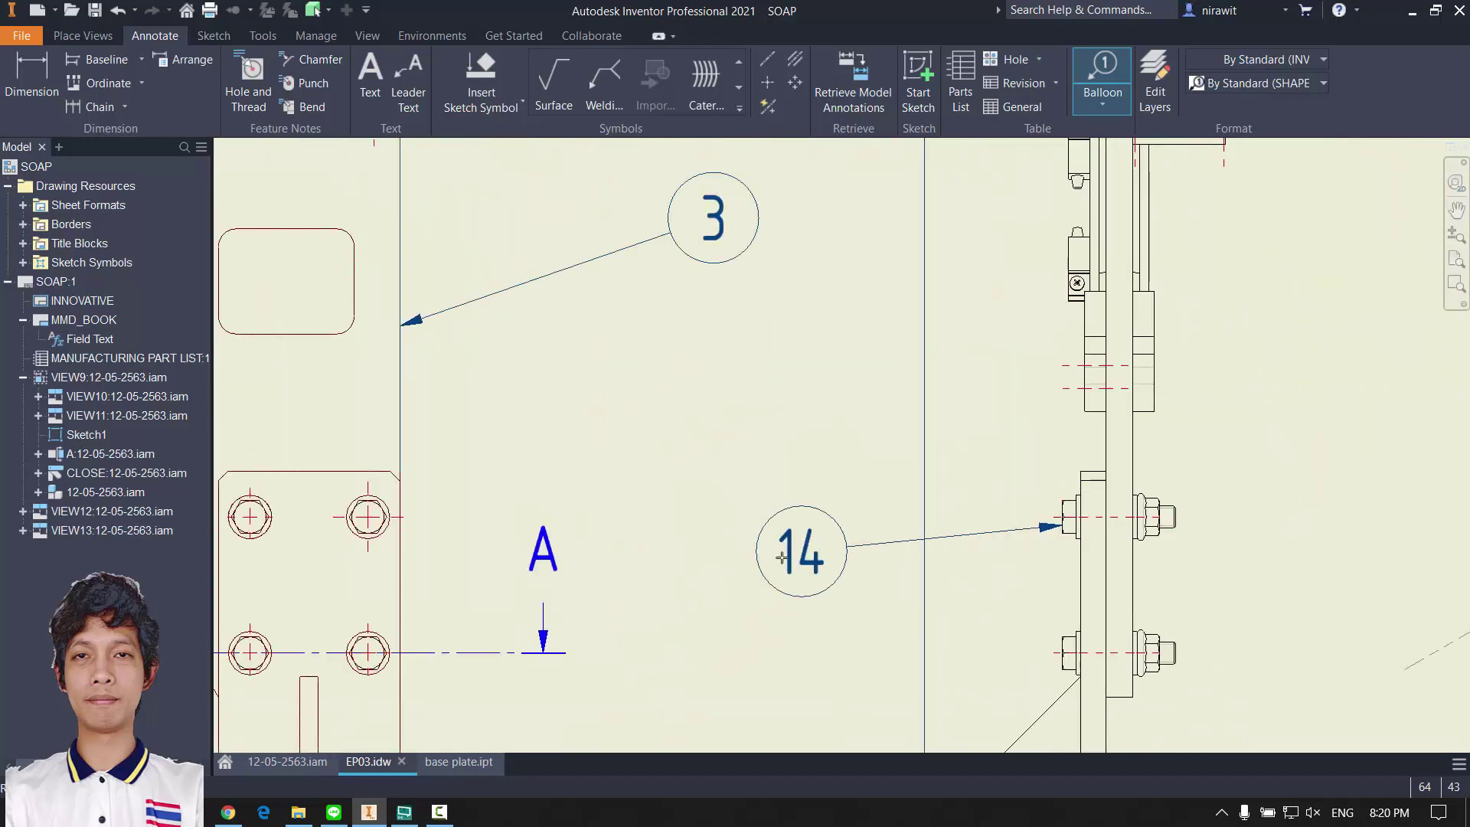
click(783, 557)
Step: Add a balloon for the M5 x 20 socket head cap screw (item 12) in the front view, in line above balloon 3
scroll(1047, 508, down, 5)
scroll(842, 538, up, 5)
middle_drag(842, 539, 1205, 539)
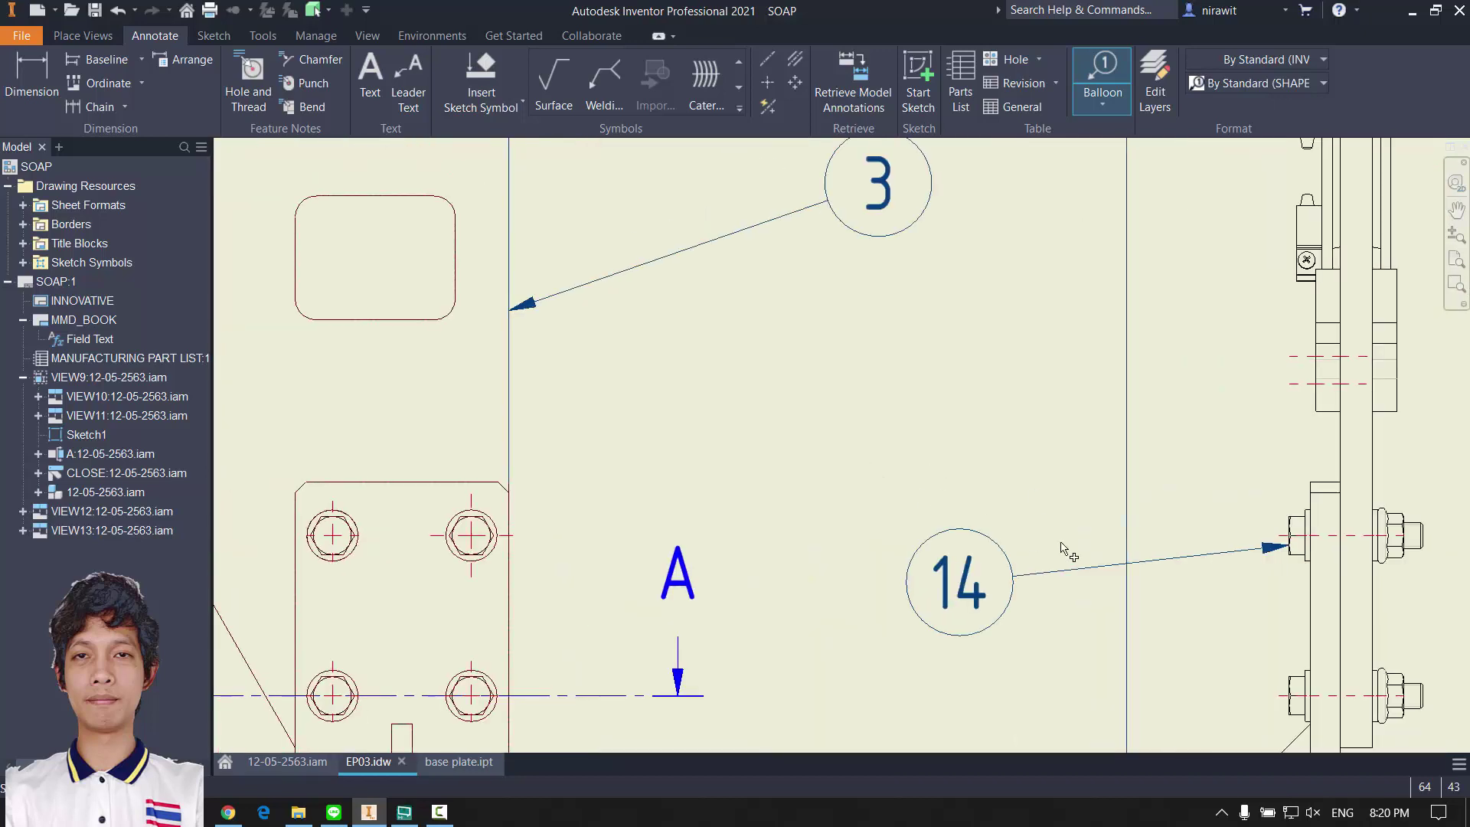
mouse_move(934, 522)
middle_down()
mouse_move(531, 446)
mouse_move(1081, 518)
middle_up()
scroll(532, 446, up, 2)
middle_drag(769, 508, 663, 711)
scroll(706, 383, down, 5)
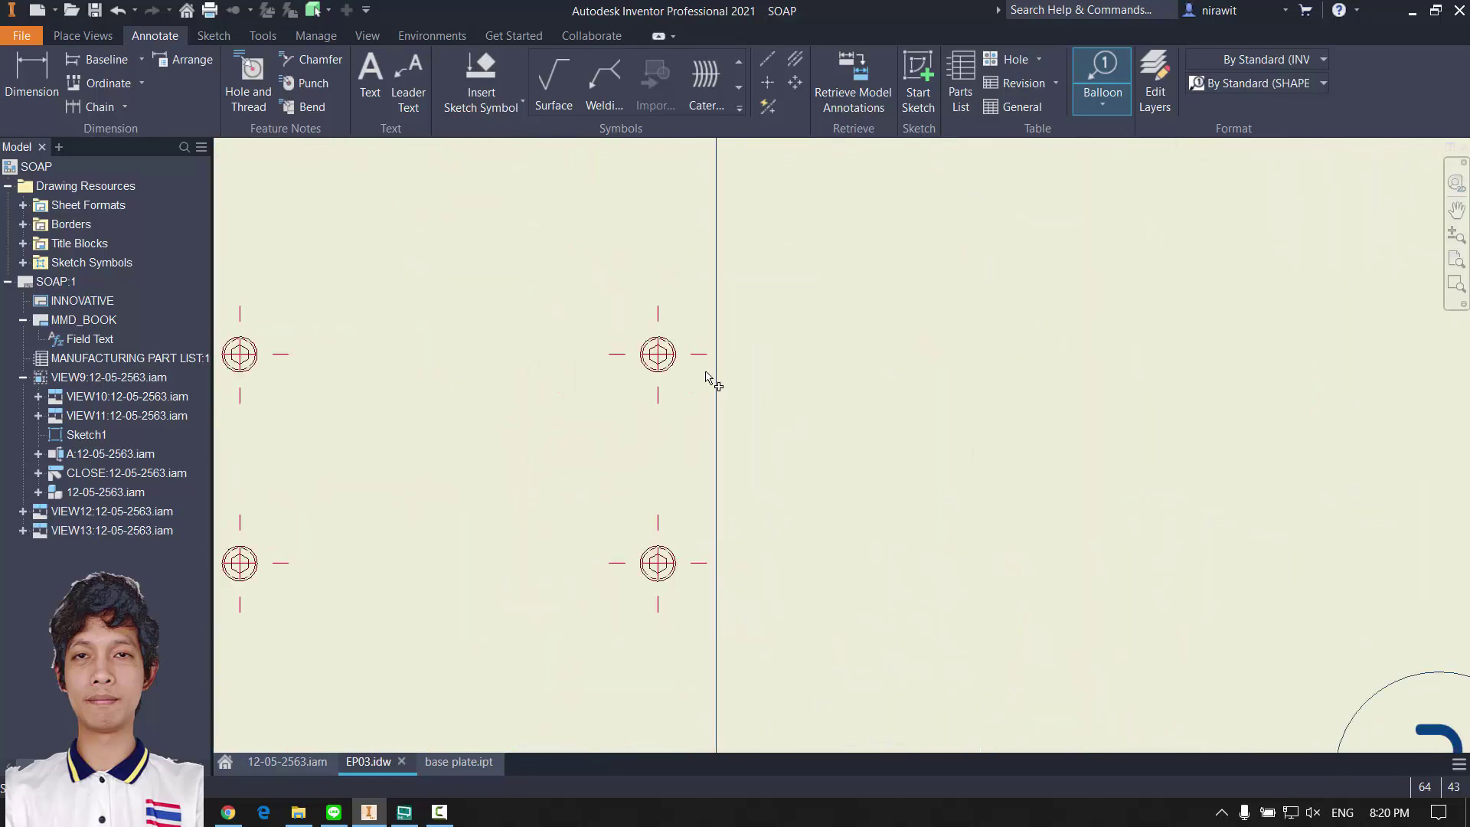
scroll(668, 360, up, 5)
mouse_move(896, 426)
mouse_down()
mouse_move(859, 570)
mouse_move(863, 507)
mouse_up()
click(863, 507)
right_click(863, 508)
click(907, 508)
Step: Balloon the tilted clamping plate (item 1) in the front view, using a bent leader that ends in line above balloon 12
mouse_move(676, 318)
middle_down()
mouse_move(859, 484)
mouse_move(853, 428)
middle_up()
click(781, 369)
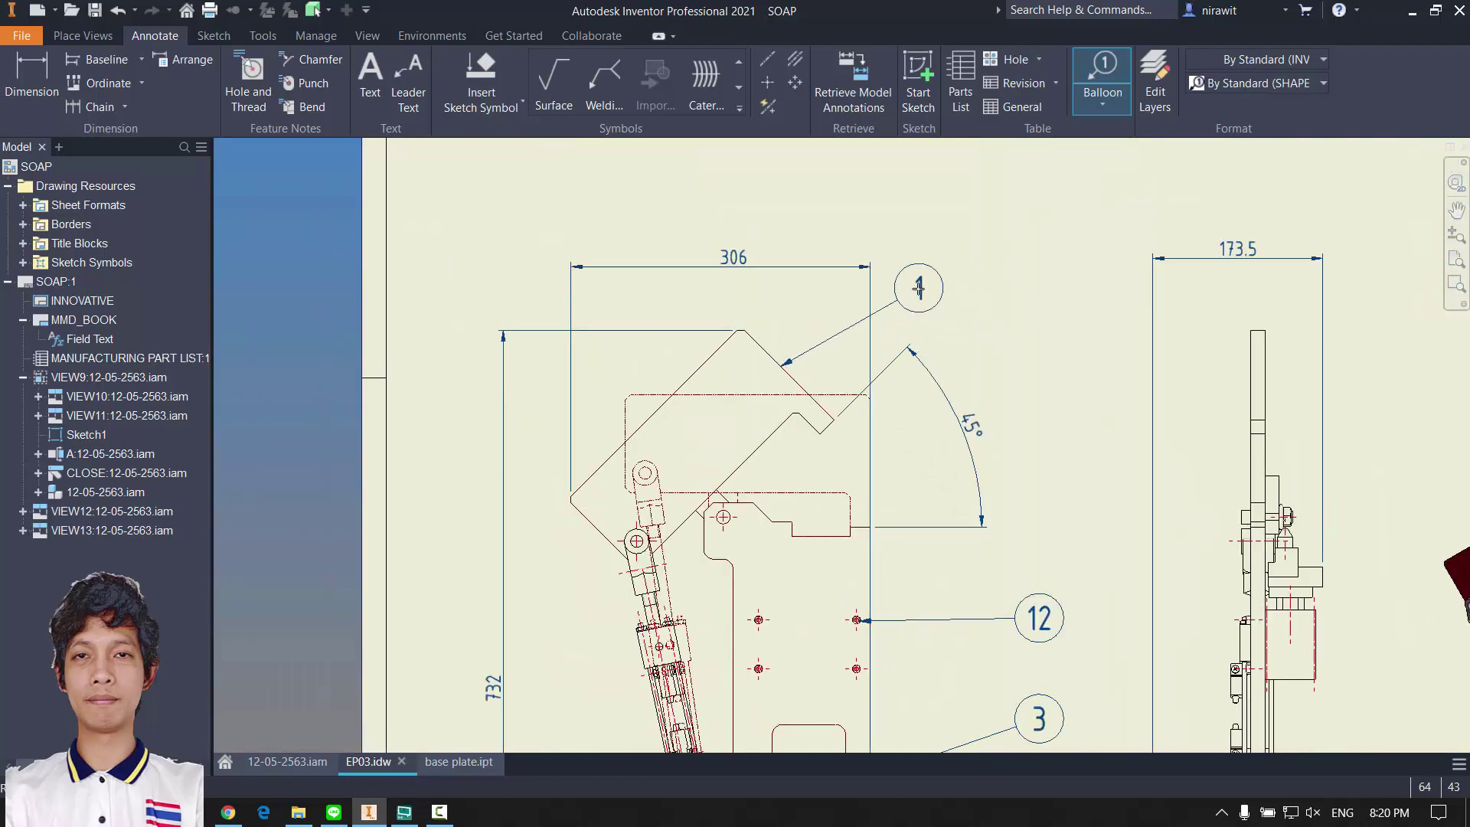
click(918, 288)
key(Return)
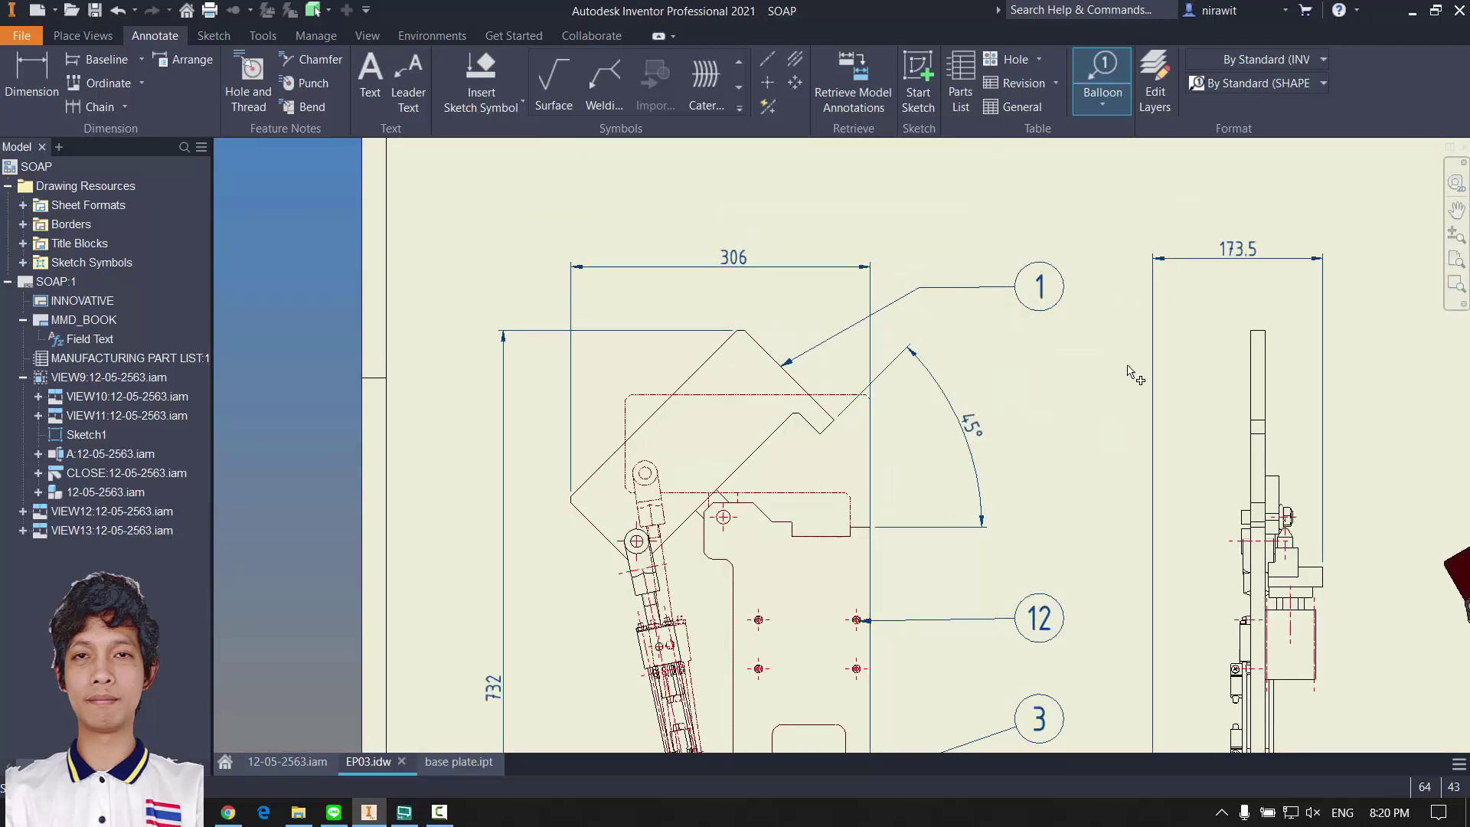
Step: Balloon the piston actuator (item 6) in the front view, placing the balloon between the actuator and the 732 dimension
mouse_move(882, 484)
middle_down()
mouse_move(1182, 362)
mouse_move(1307, 263)
middle_up()
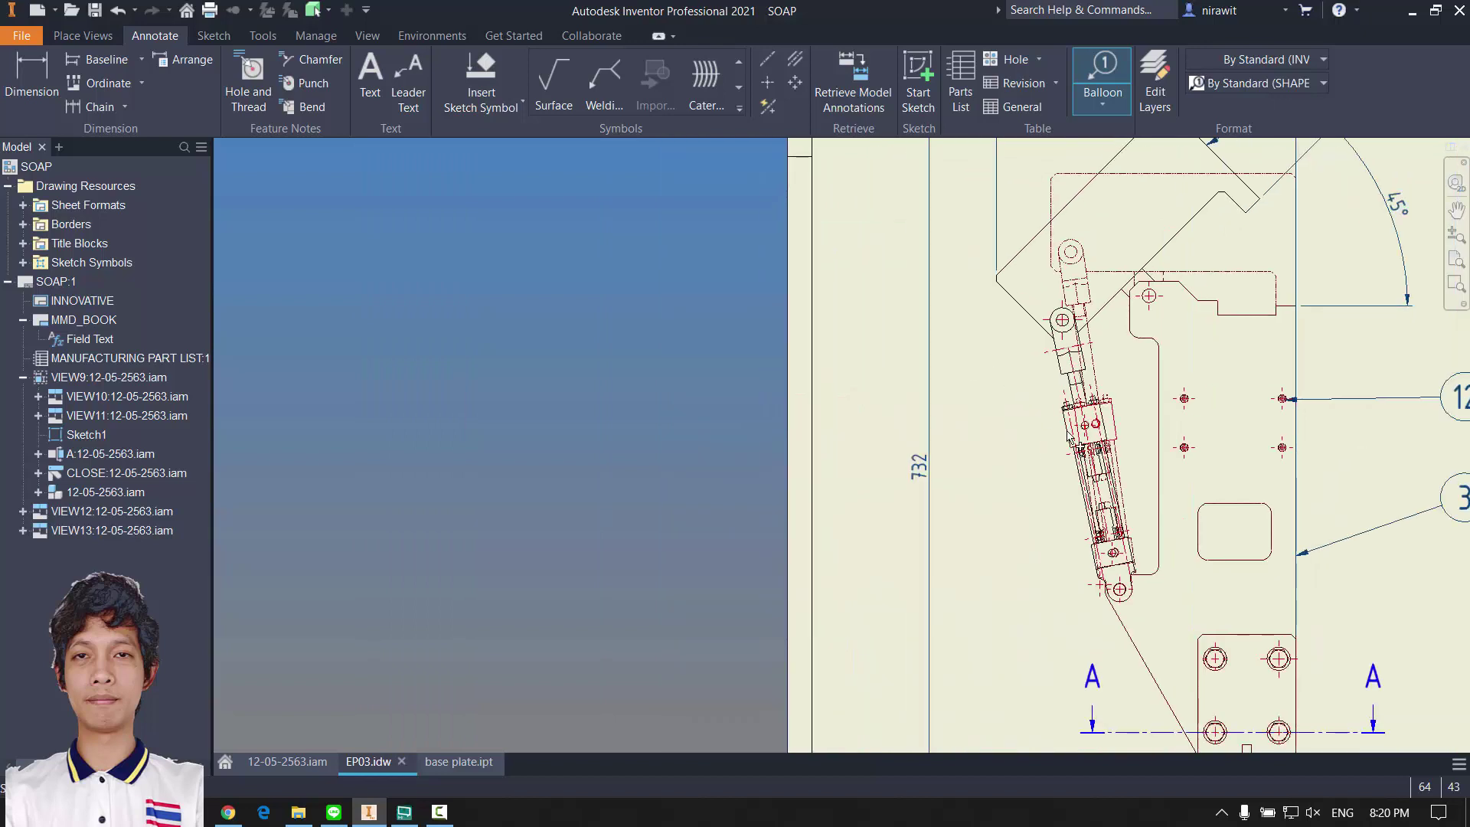
middle_drag(1215, 407, 970, 528)
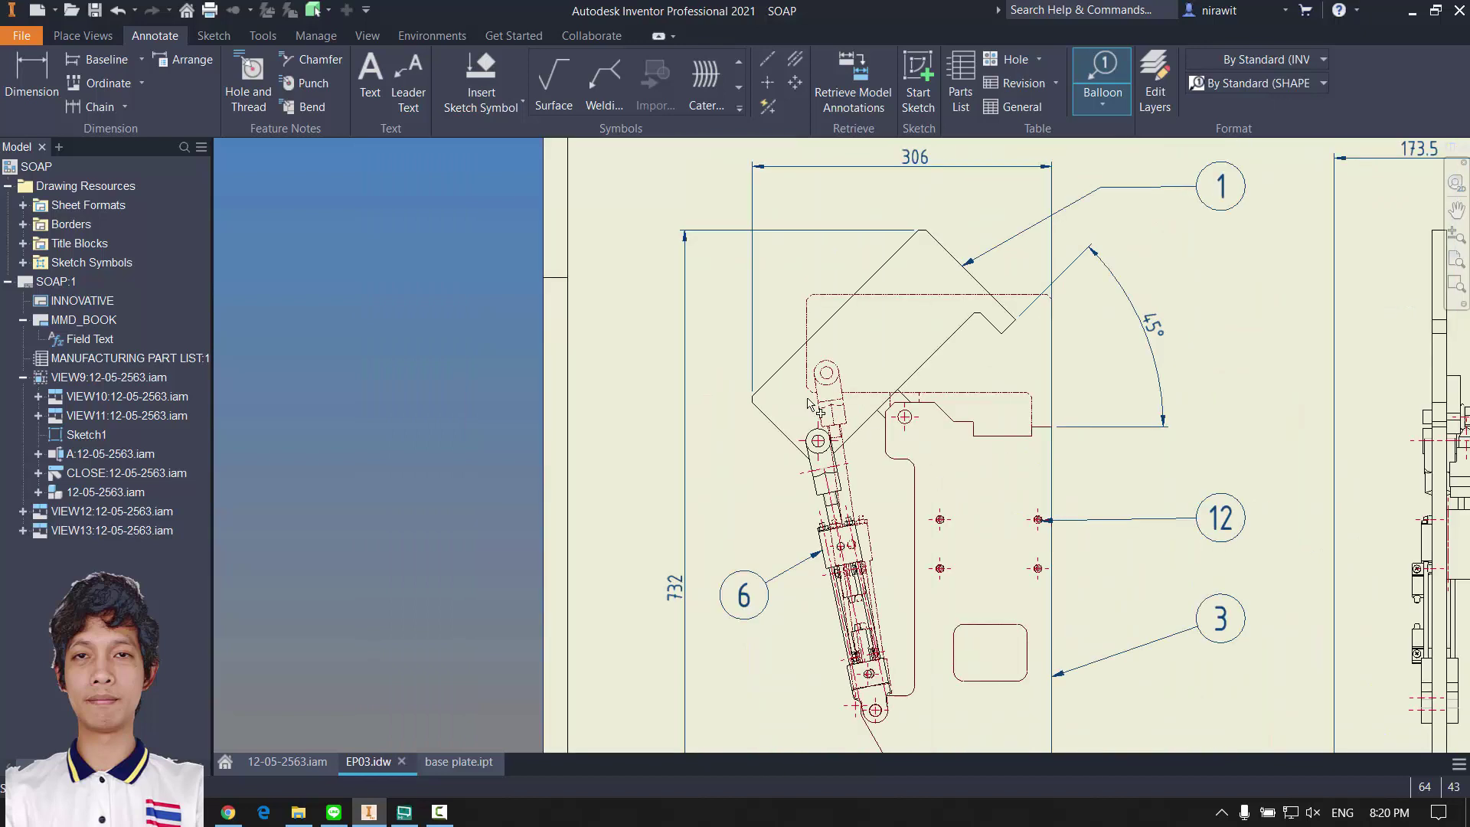
Step: Examine the front, top, side and section views for components that still need balloons
middle_drag(918, 436, 813, 321)
scroll(833, 293, down, 5)
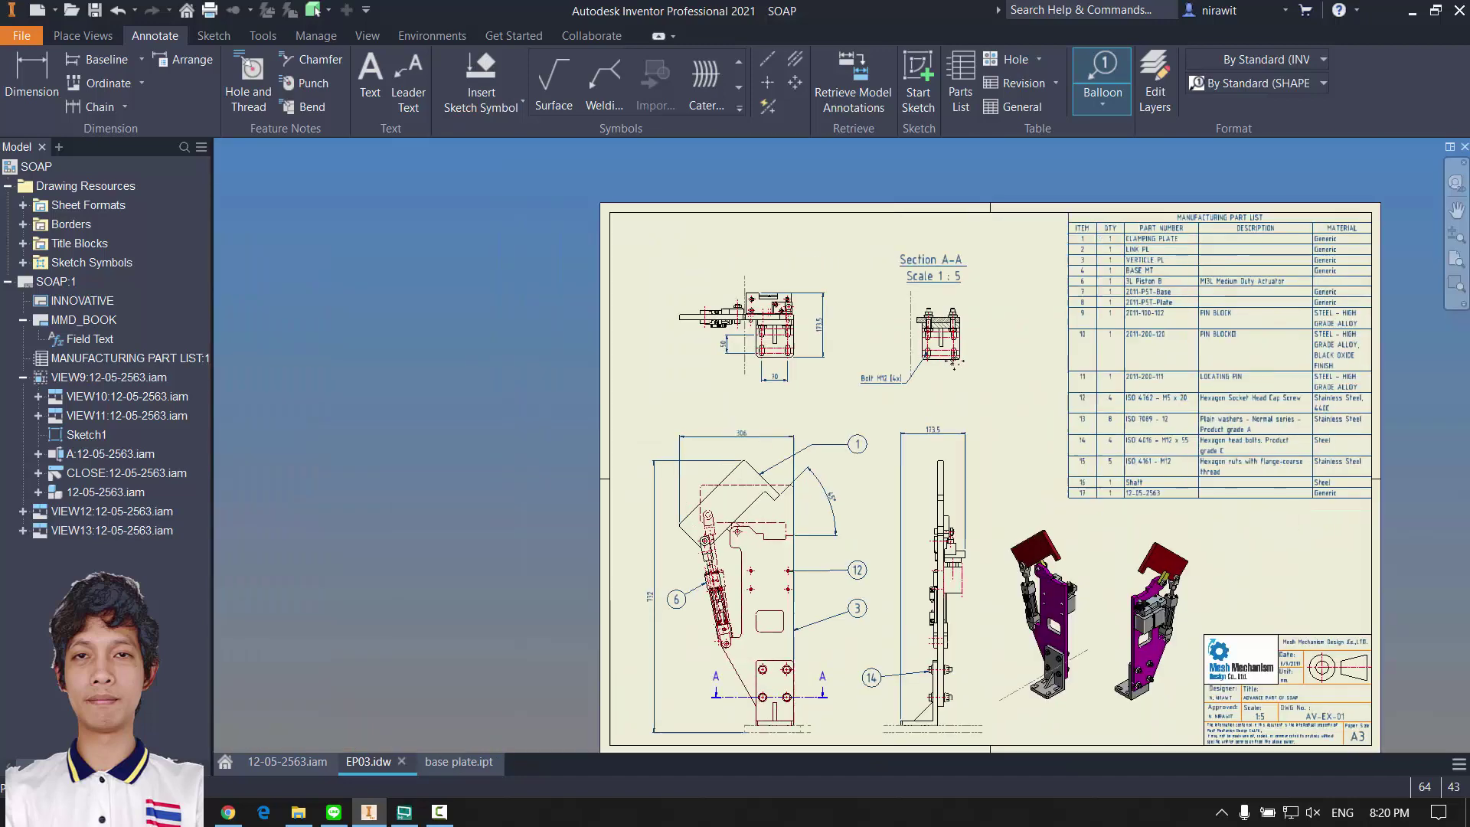
middle_drag(804, 477, 953, 376)
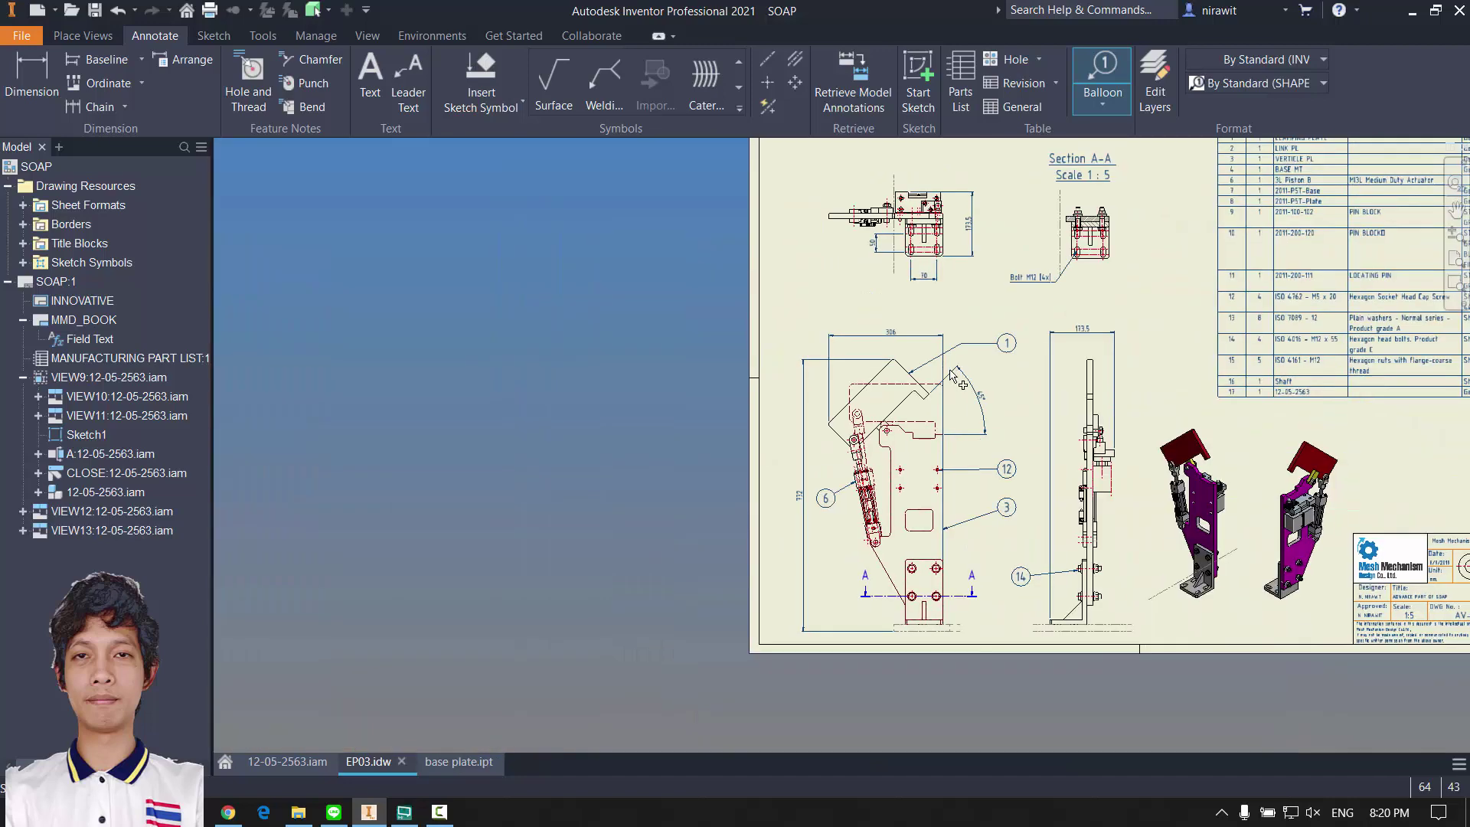
scroll(949, 427, up, 4)
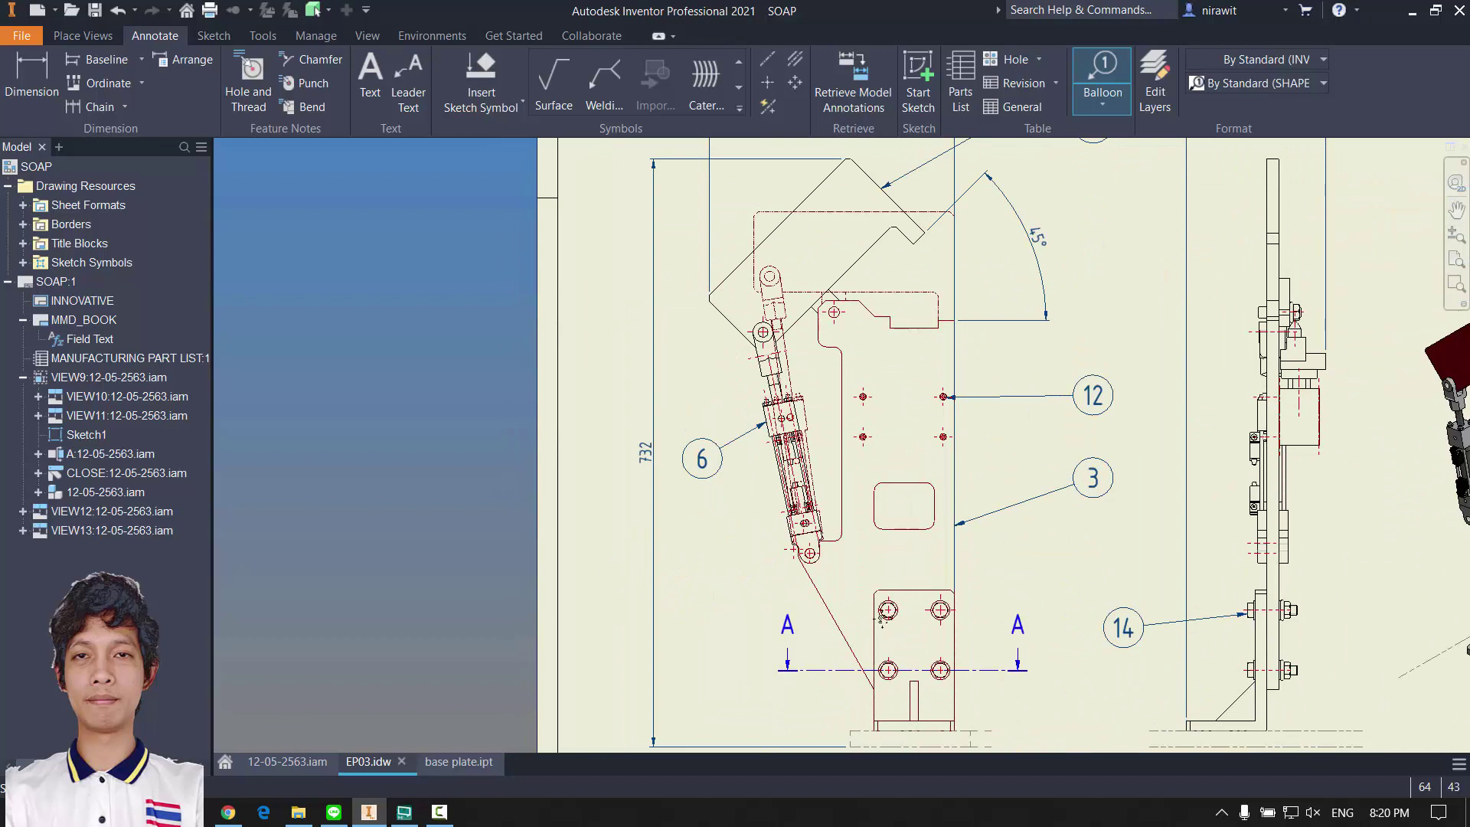
scroll(883, 619, down, 5)
scroll(857, 555, up, 6)
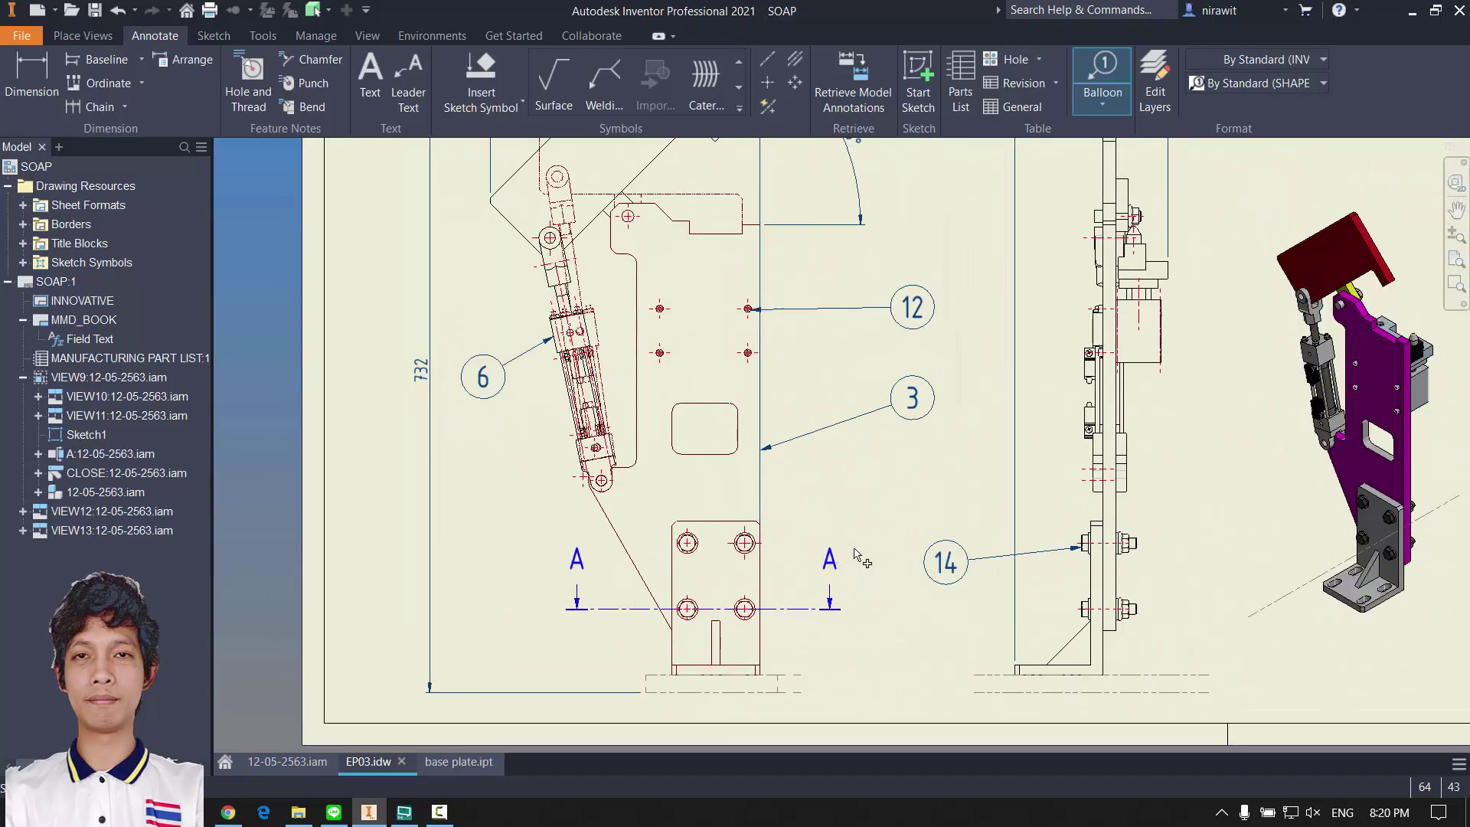
scroll(739, 353, down, 5)
scroll(780, 289, up, 6)
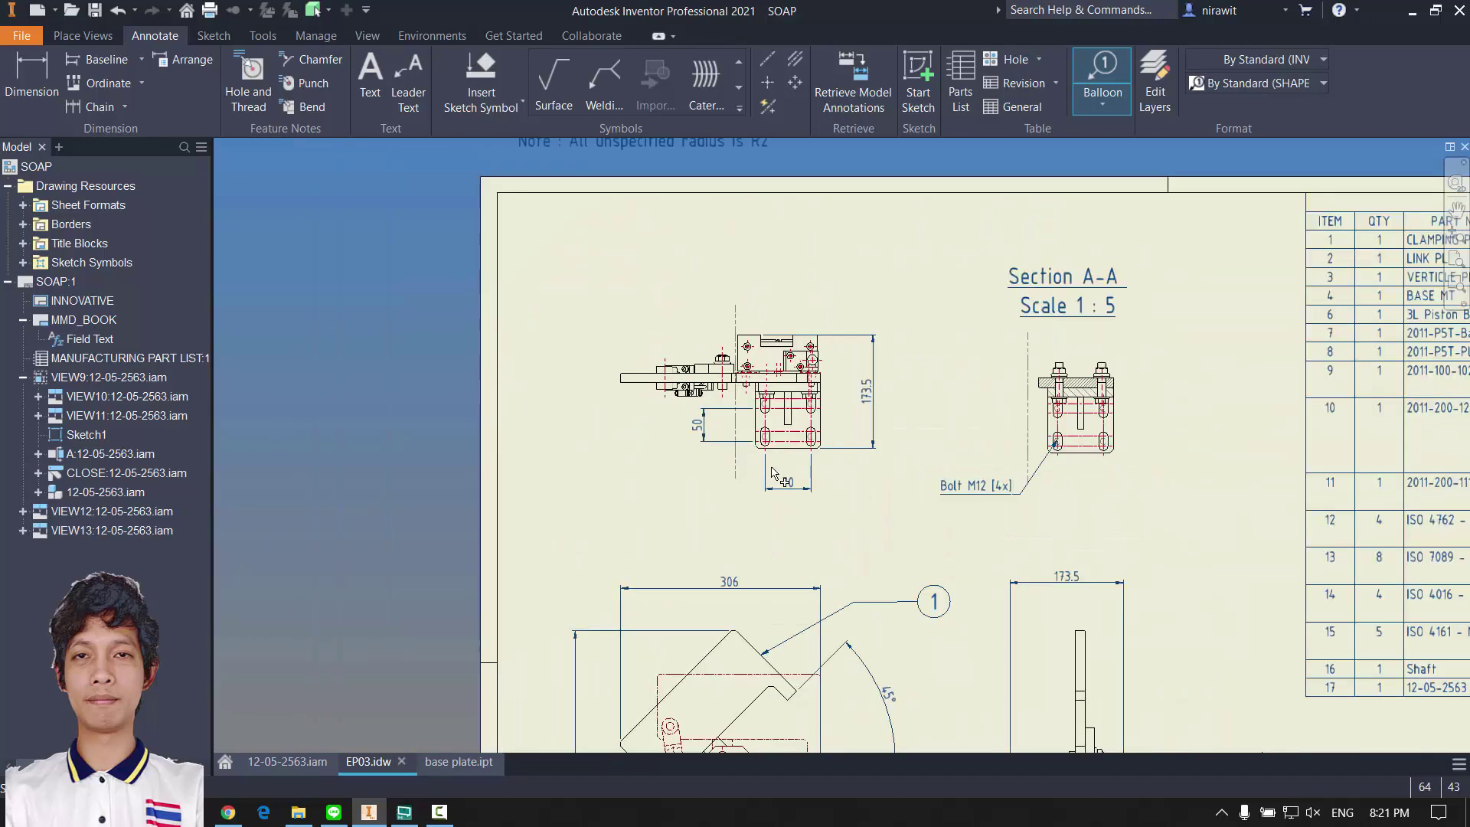
scroll(711, 345, up, 1)
scroll(731, 440, down, 5)
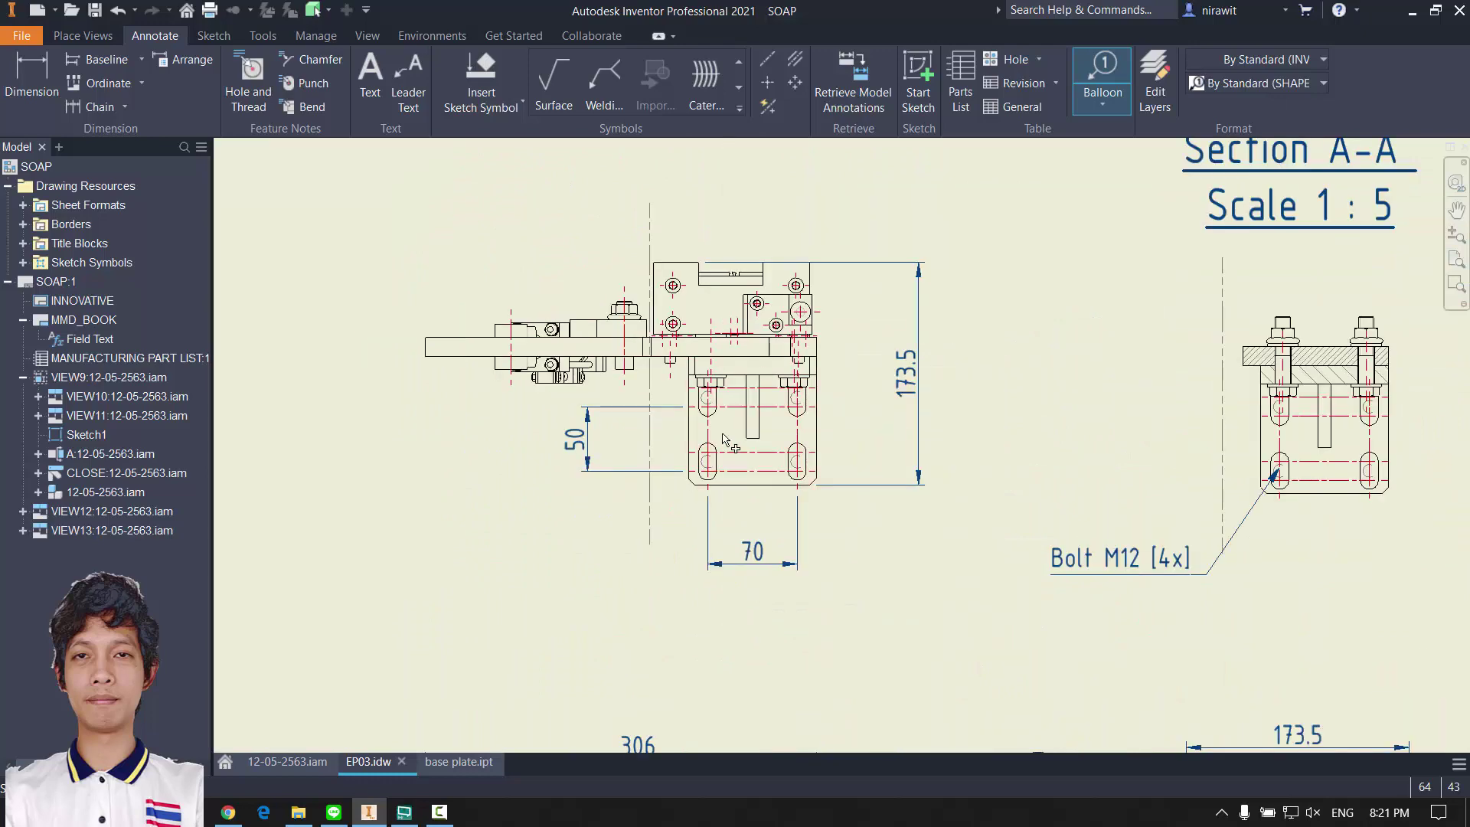
scroll(733, 417, down, 2)
scroll(619, 356, up, 6)
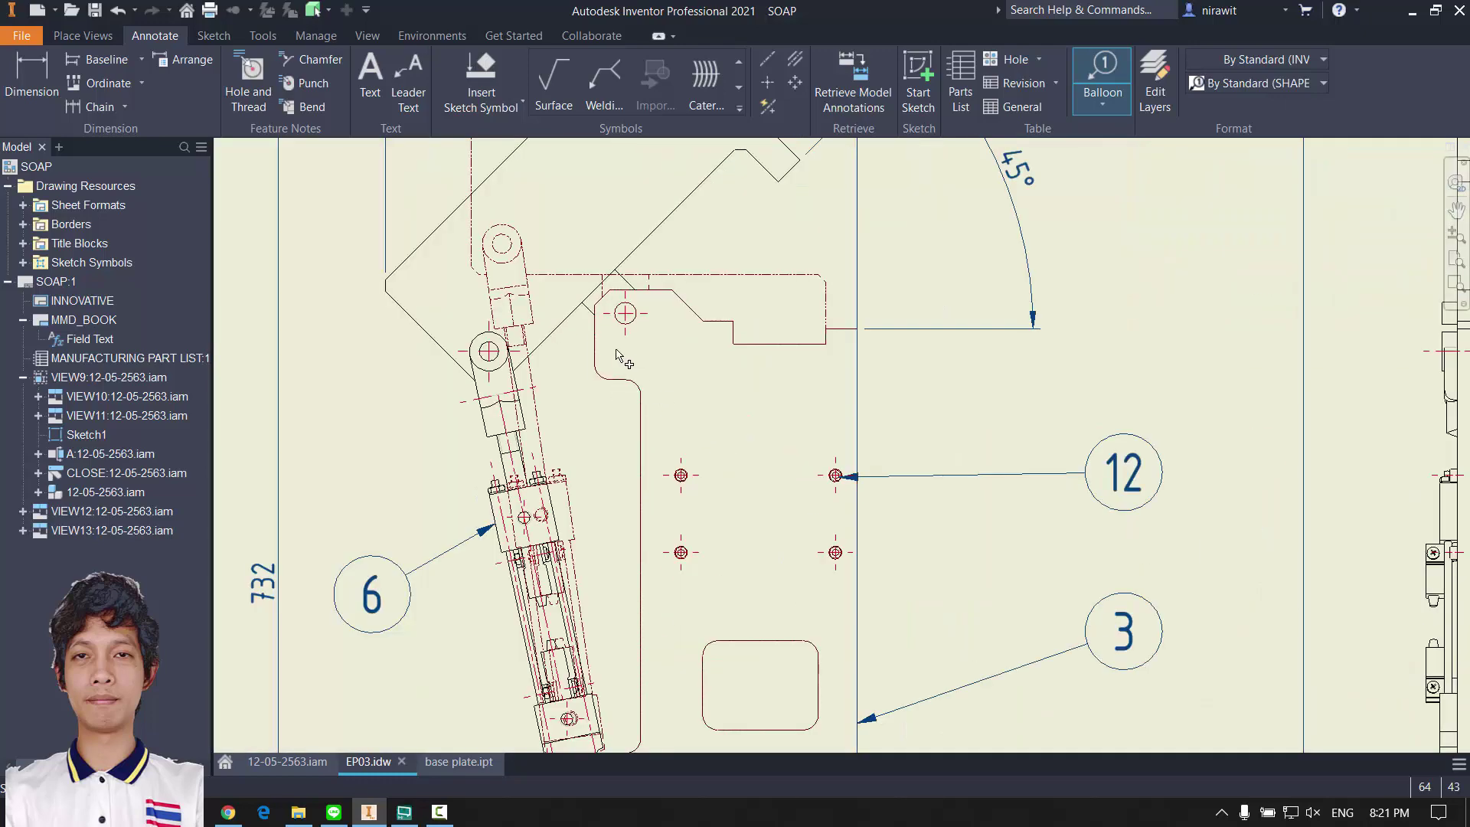
Step: Add a balloon for the link plate (item 2) in the side view, placed outside the 173.5 width dimension
scroll(632, 291, up, 1)
scroll(628, 300, down, 5)
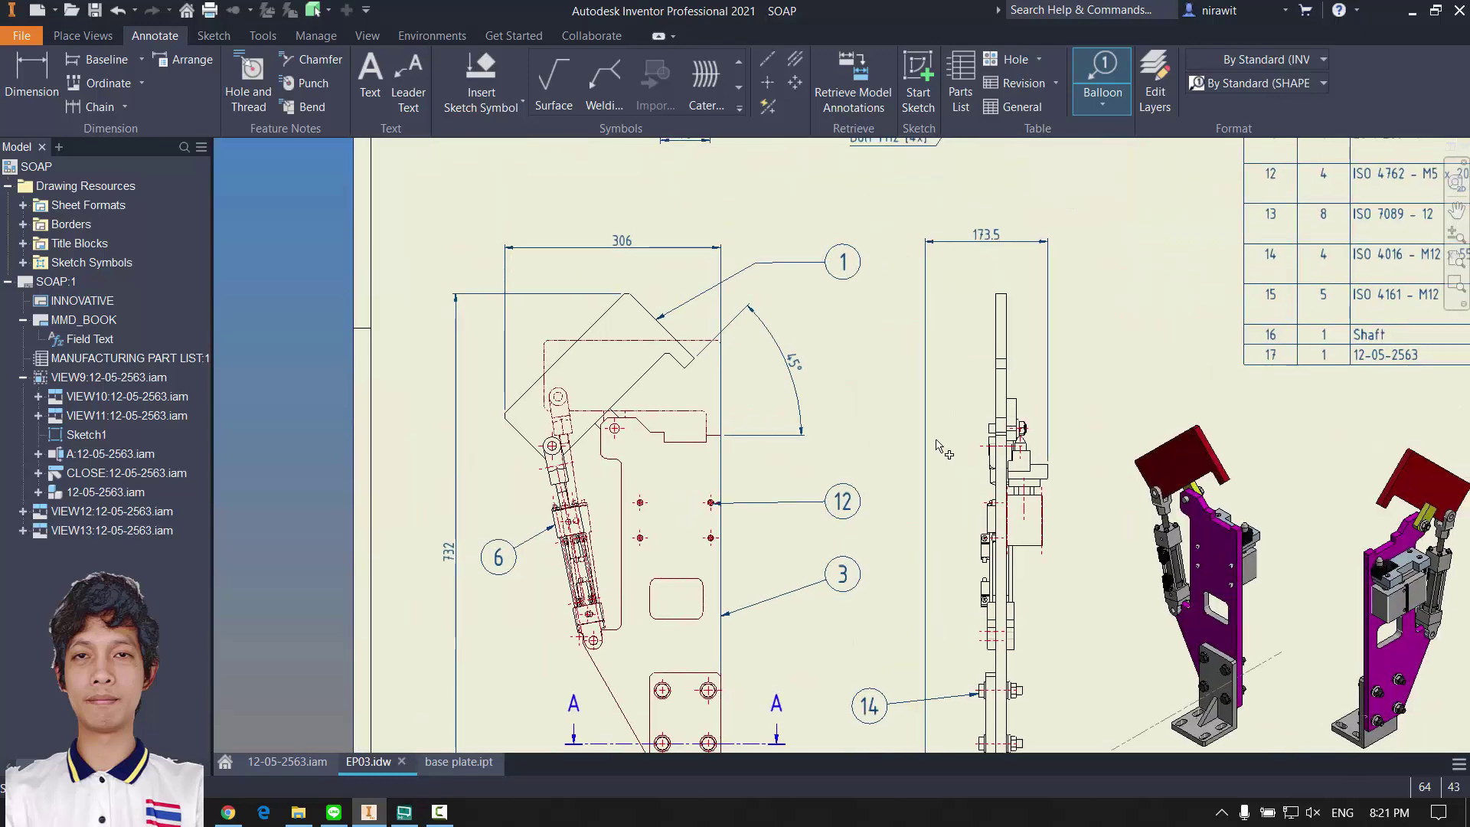
scroll(995, 414, up, 3)
scroll(964, 460, down, 2)
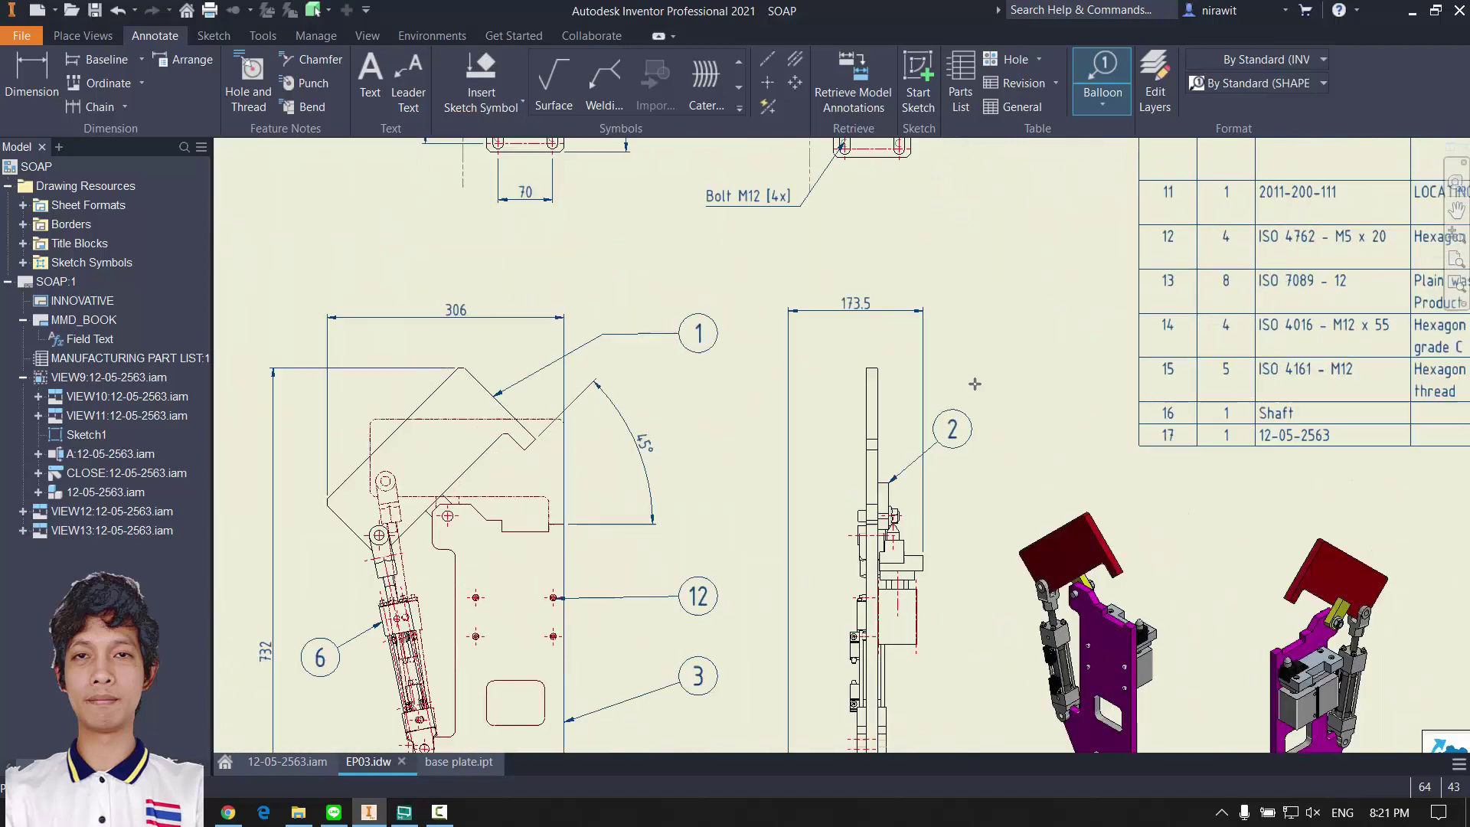
scroll(940, 433, down, 2)
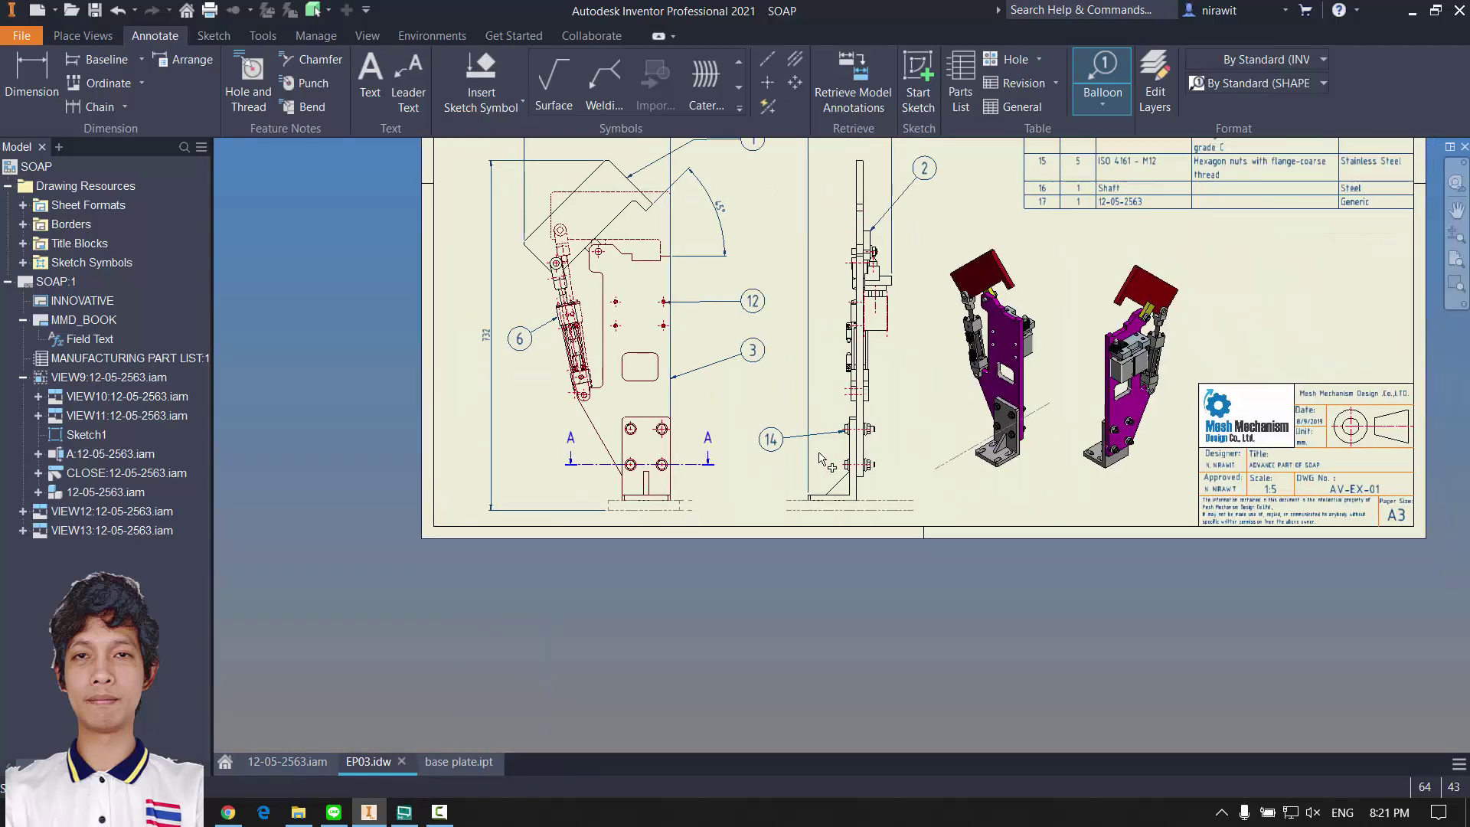
scroll(821, 459, up, 4)
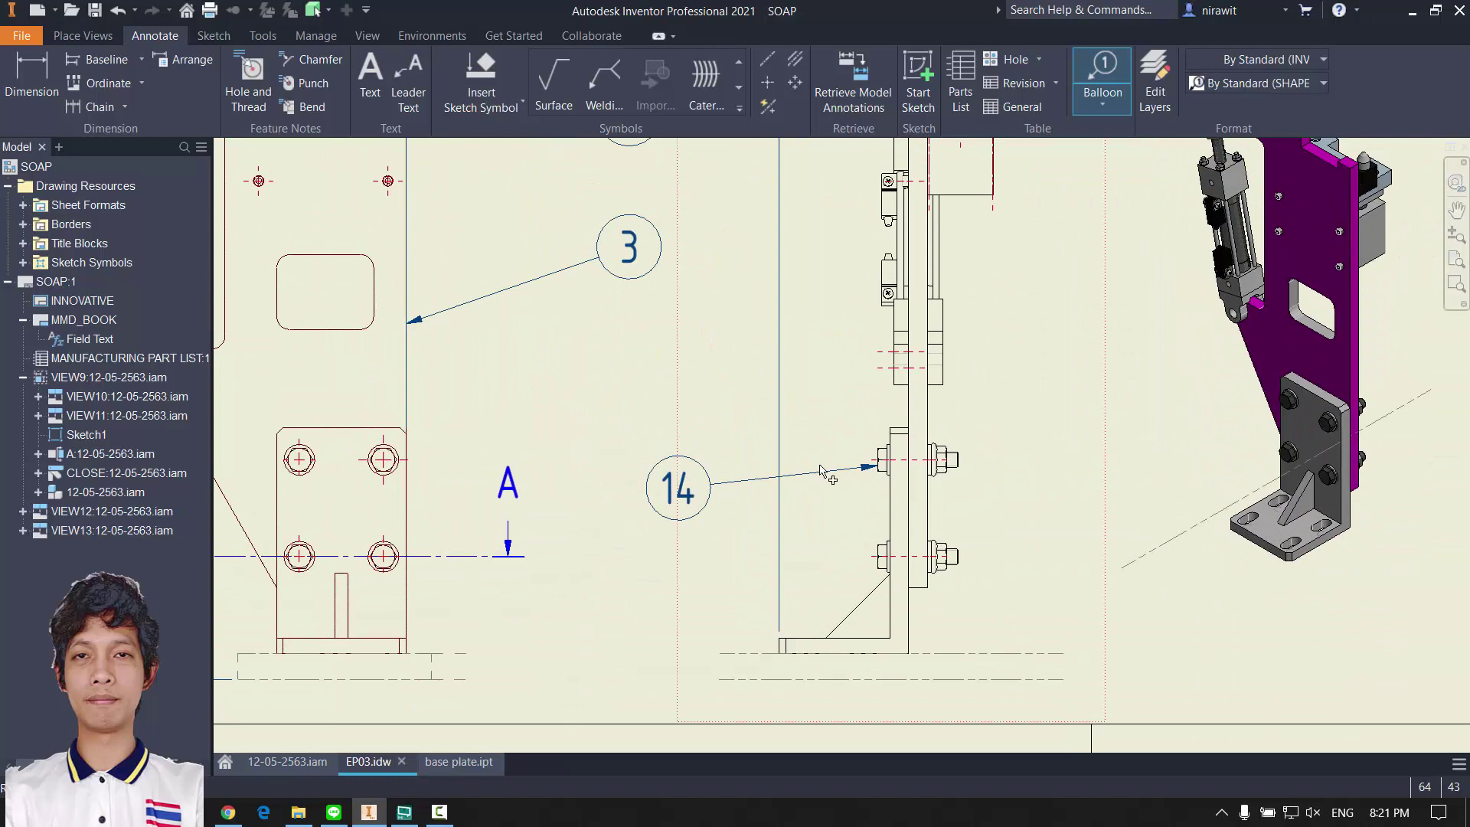
Step: Attach a balloon for the washer (item 13) under the bolt head to balloon 14 in the side view, stacked directly above it
key(Escape)
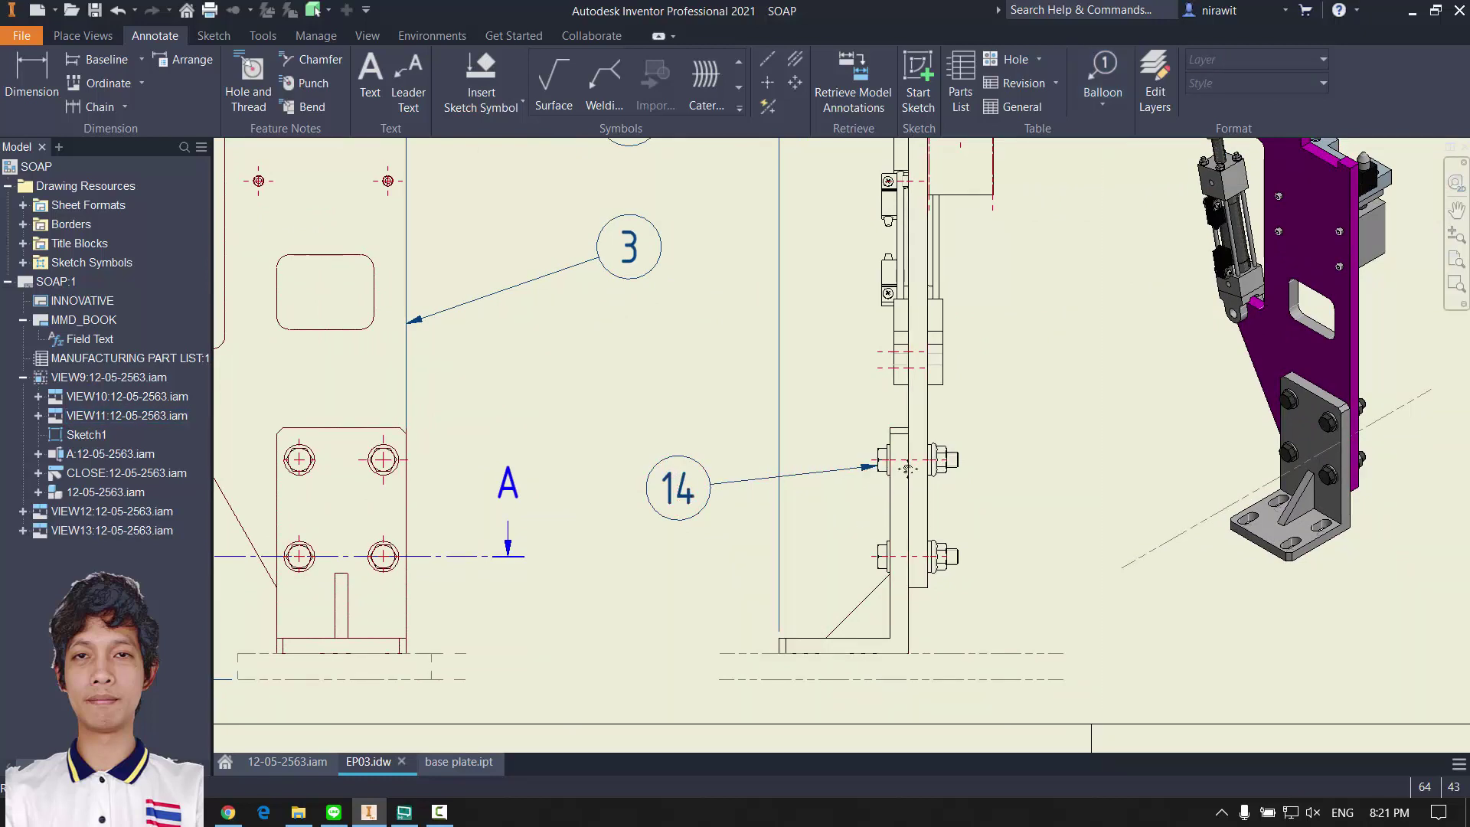
middle_drag(907, 468, 984, 391)
scroll(763, 446, up, 6)
middle_drag(1301, 319, 1096, 426)
scroll(1096, 426, down, 1)
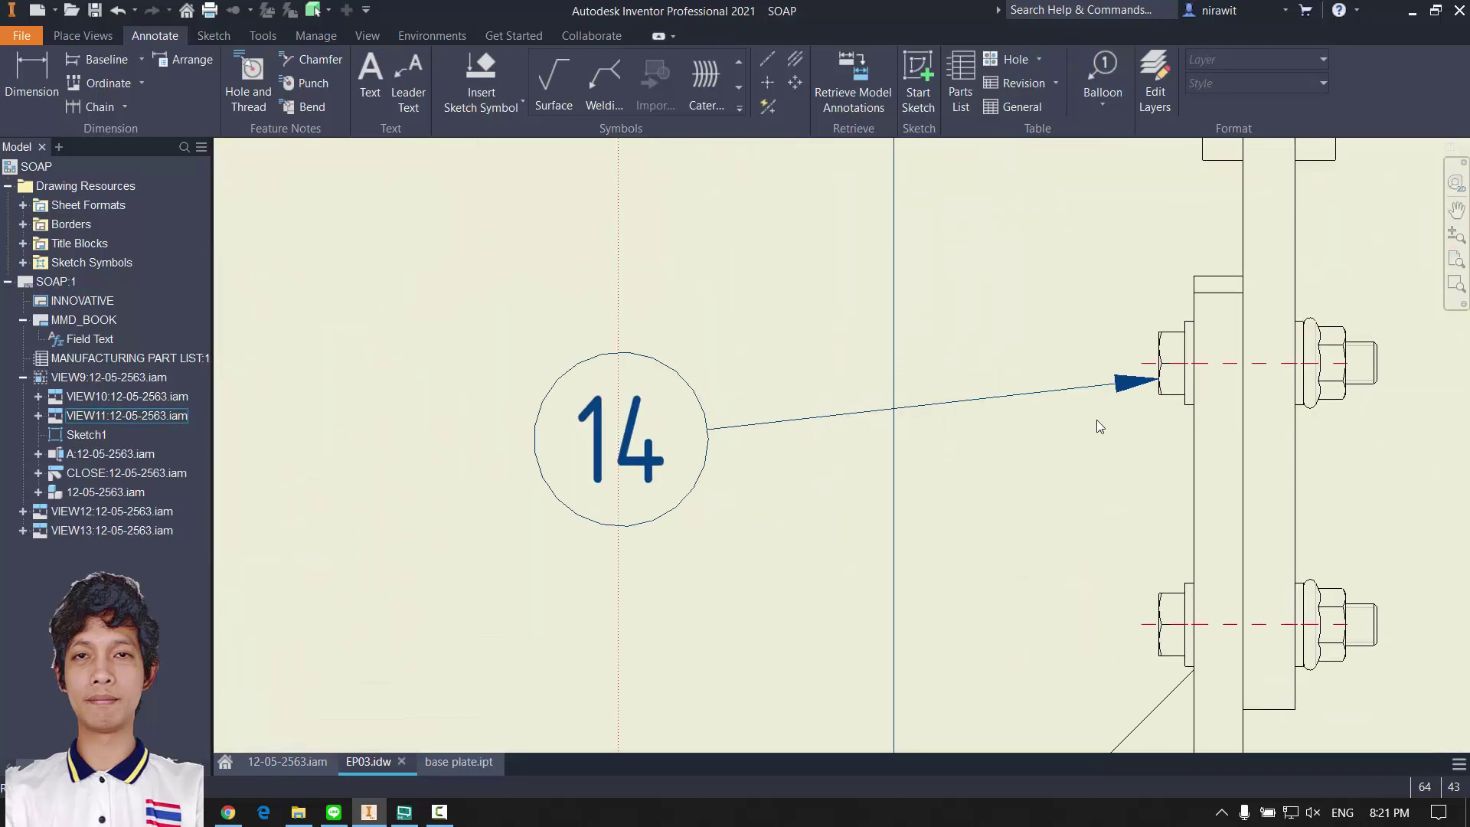
scroll(869, 432, down, 3)
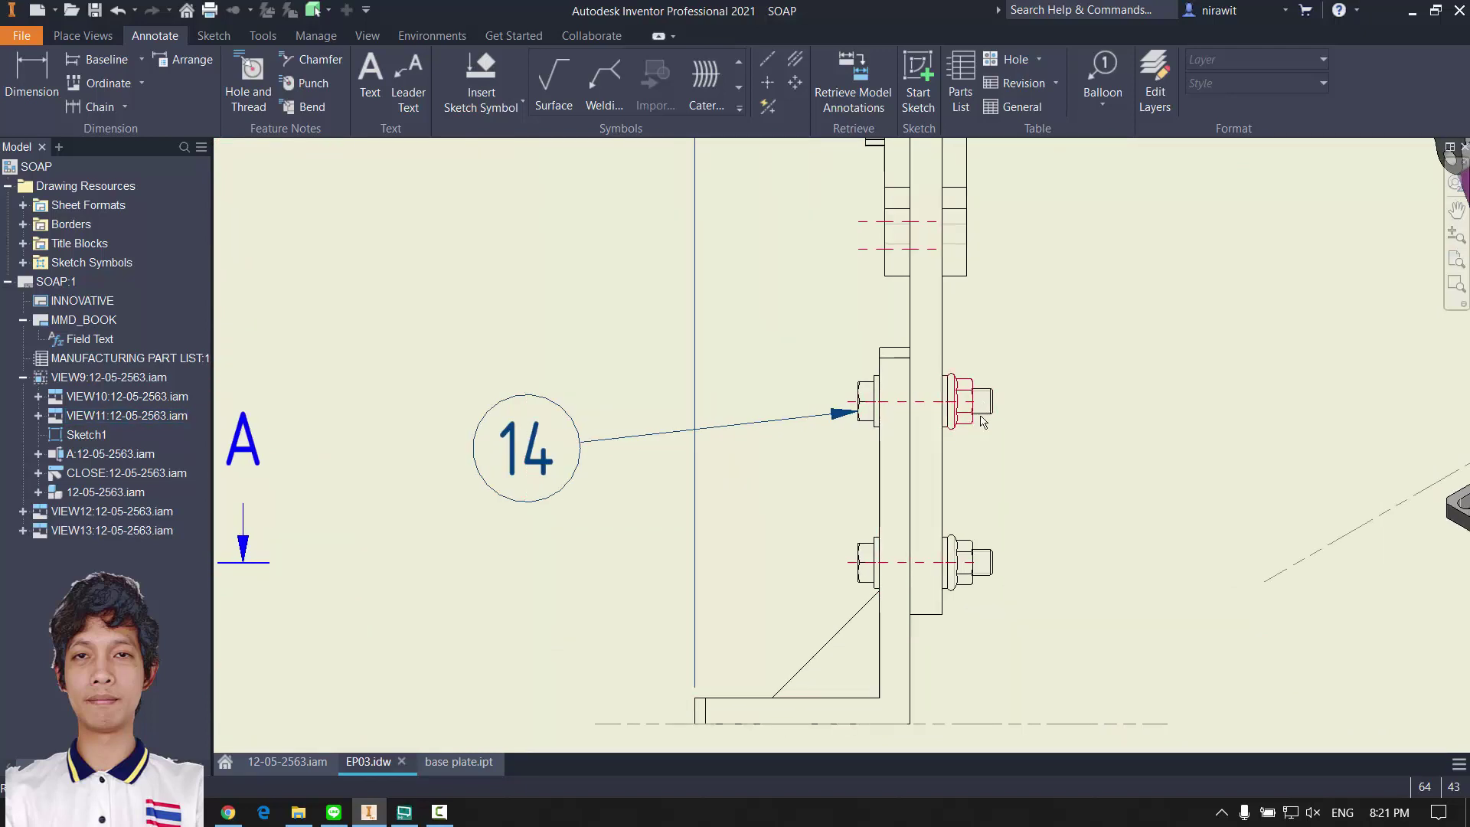
middle_drag(962, 407, 1144, 381)
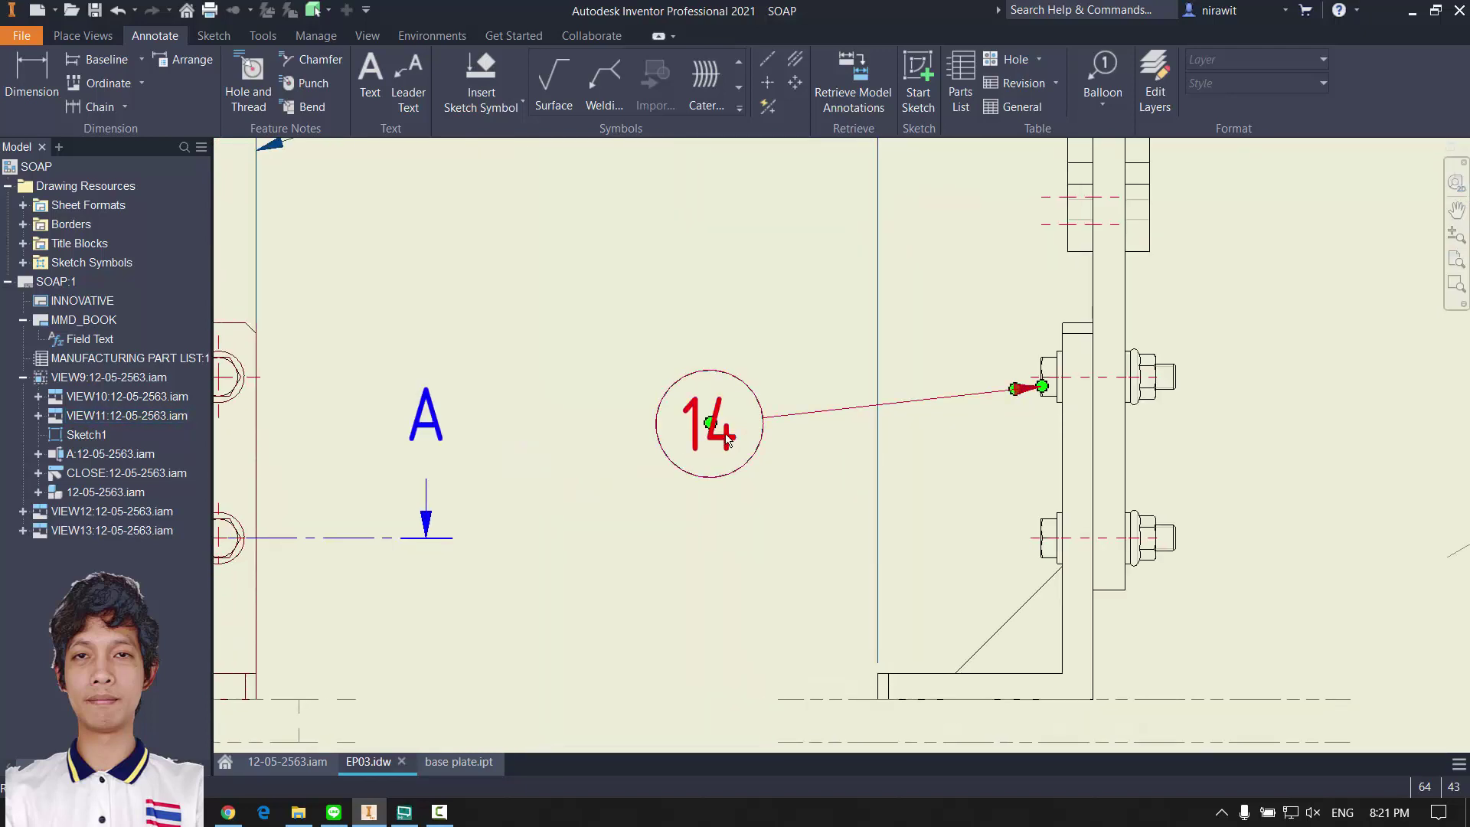
click(734, 434)
right_click(733, 435)
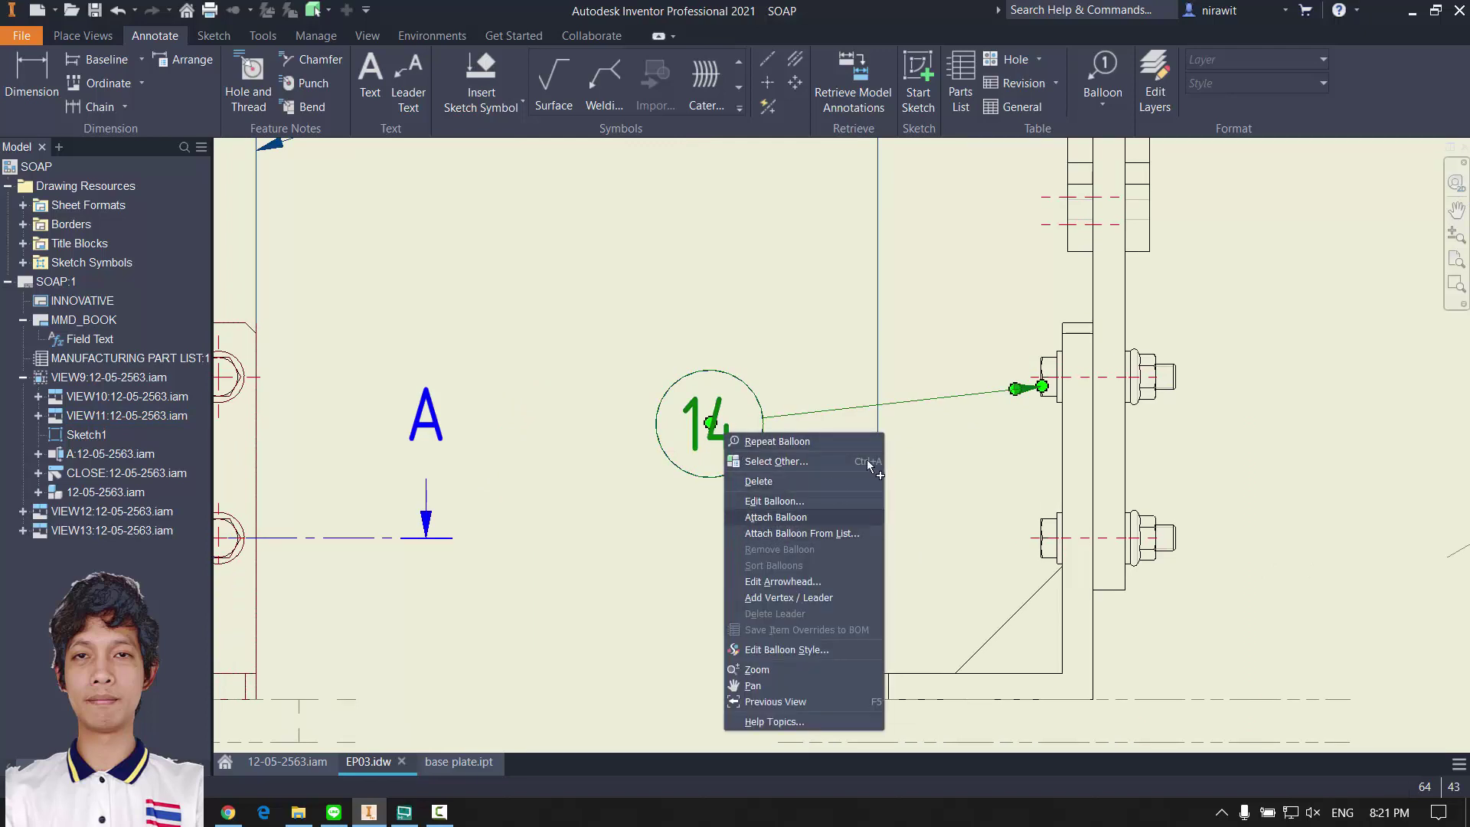
scroll(1045, 409, up, 5)
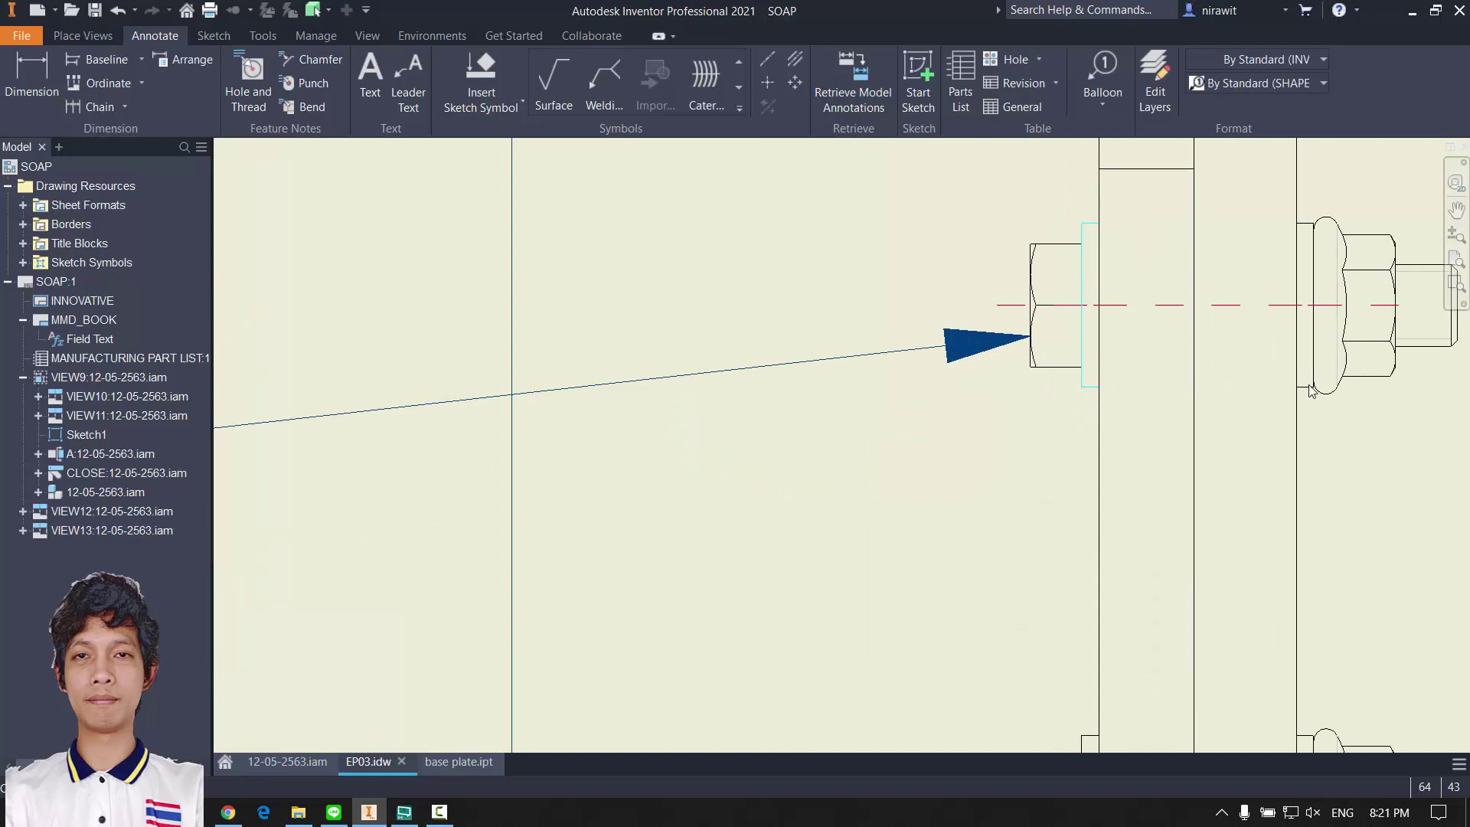
scroll(985, 374, up, 5)
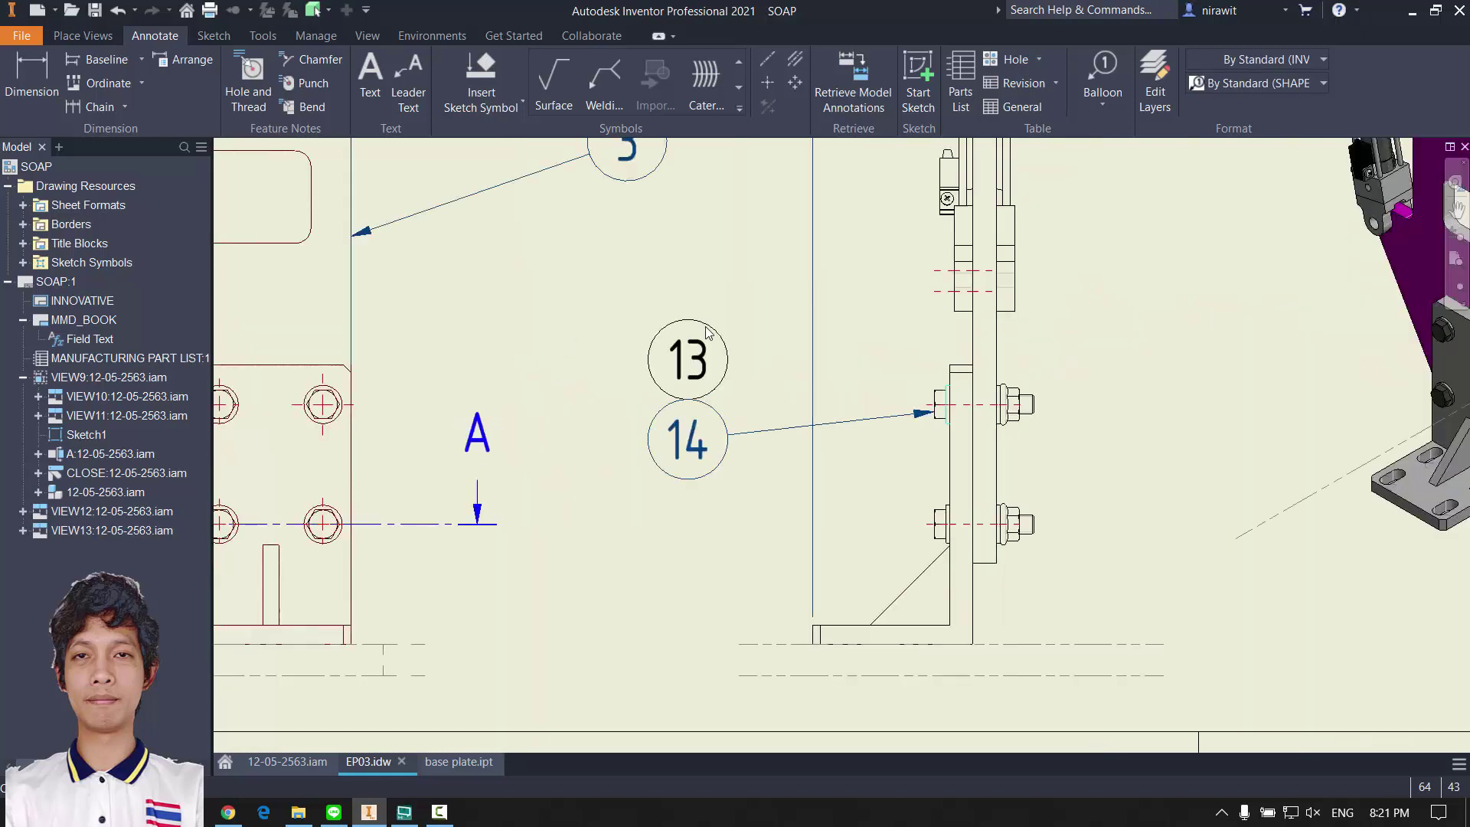
Step: Attach a second item 13 balloon for the washer on the nut side to the top of the balloon 14 stack
click(689, 359)
right_click(706, 358)
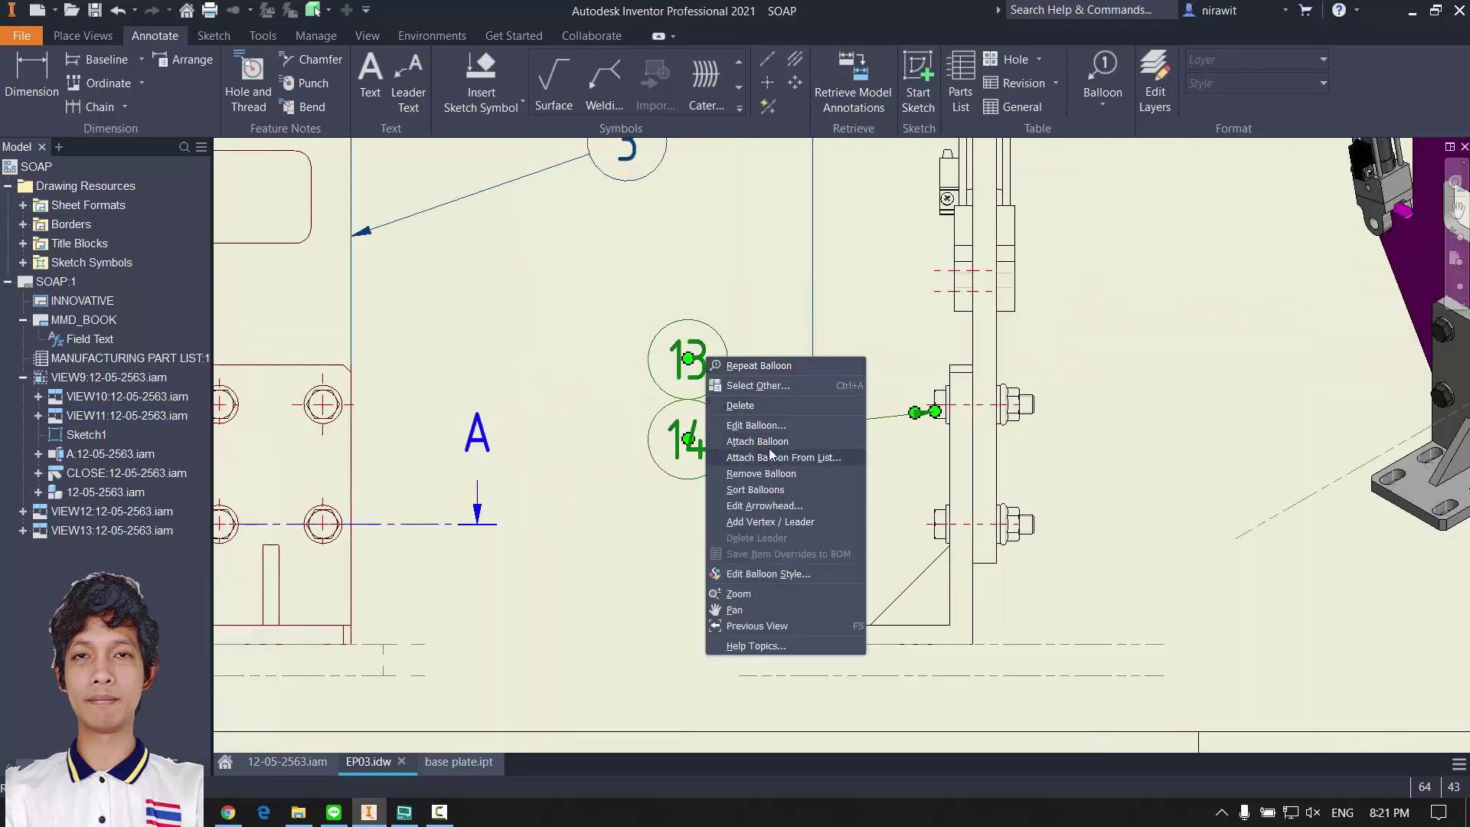
click(775, 442)
scroll(1012, 408, down, 5)
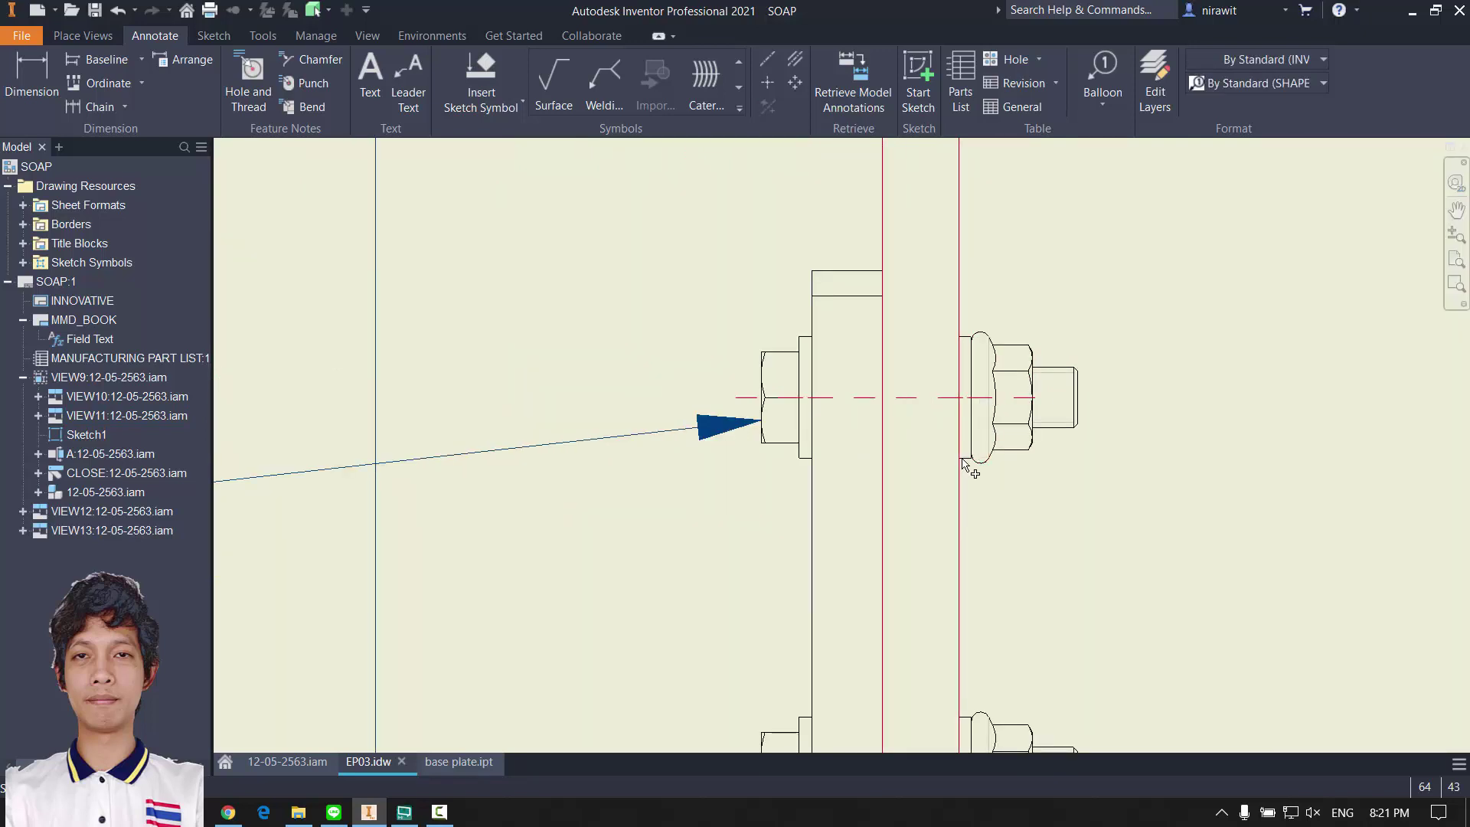
scroll(900, 466, up, 5)
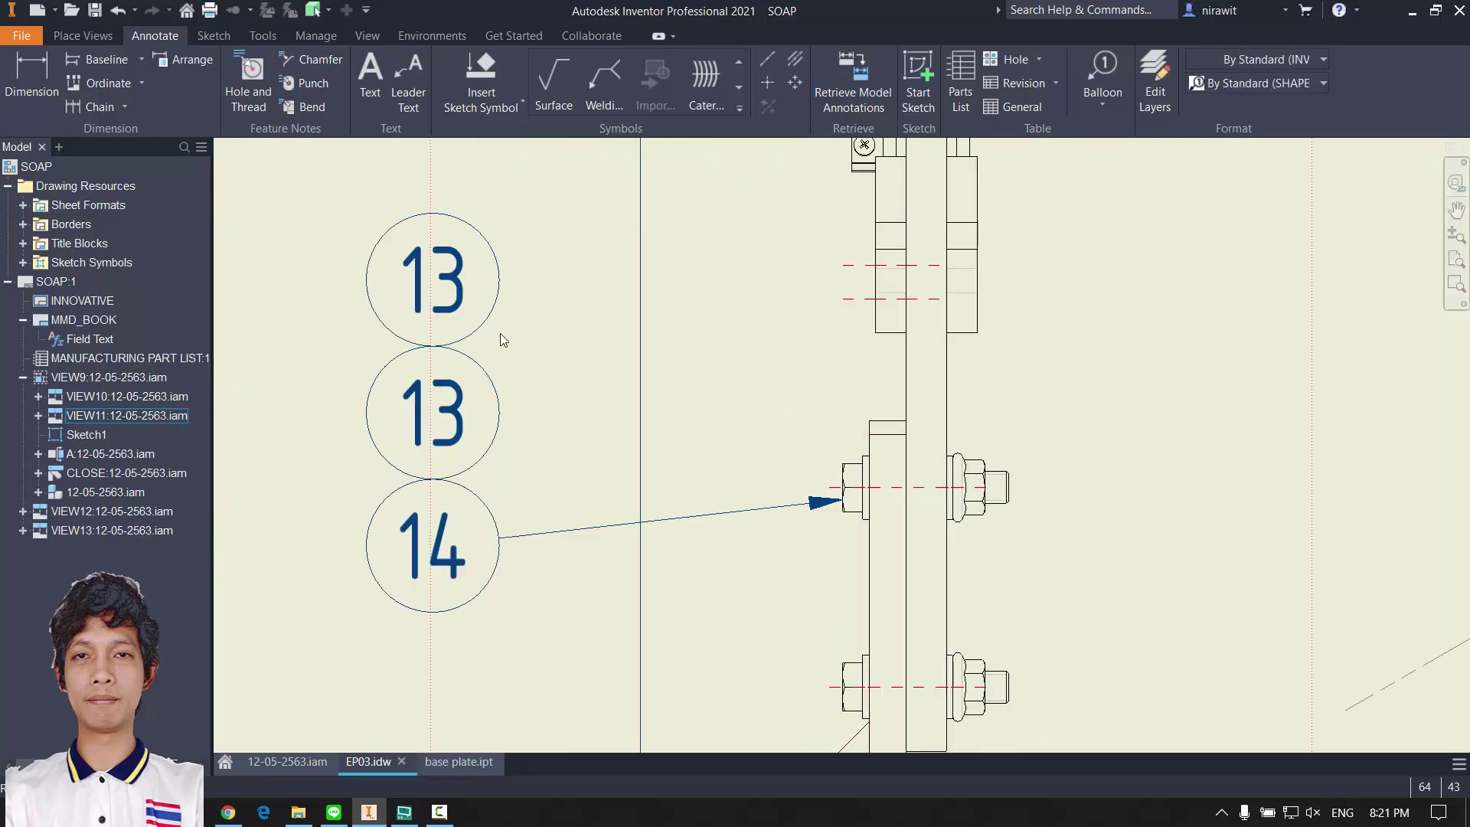
Step: Attach a balloon for the flange nut (item 15) to the top of the washer and bolt balloon stack
right_click(448, 283)
click(502, 368)
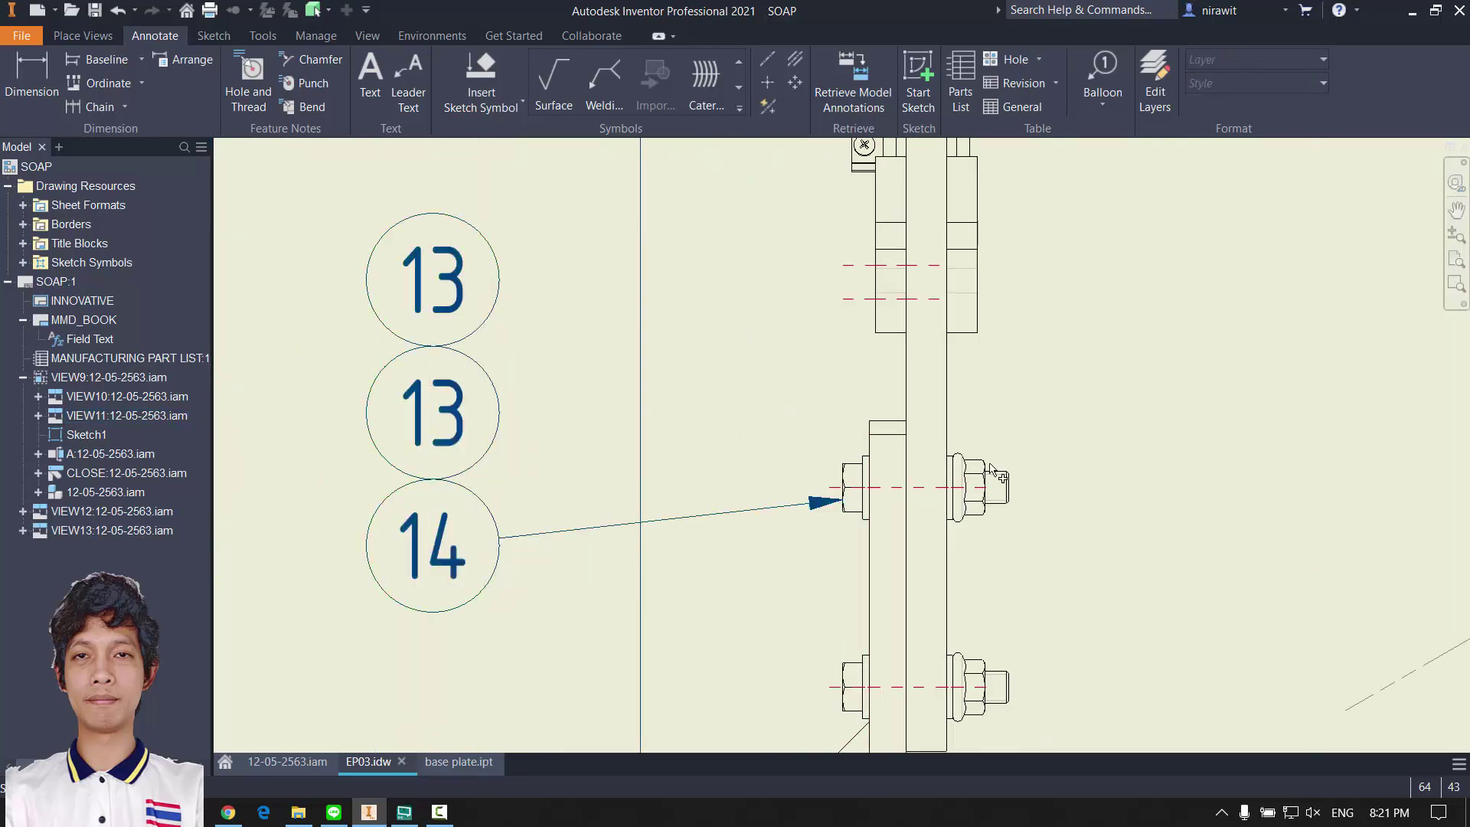
scroll(993, 469, down, 3)
scroll(971, 432, up, 3)
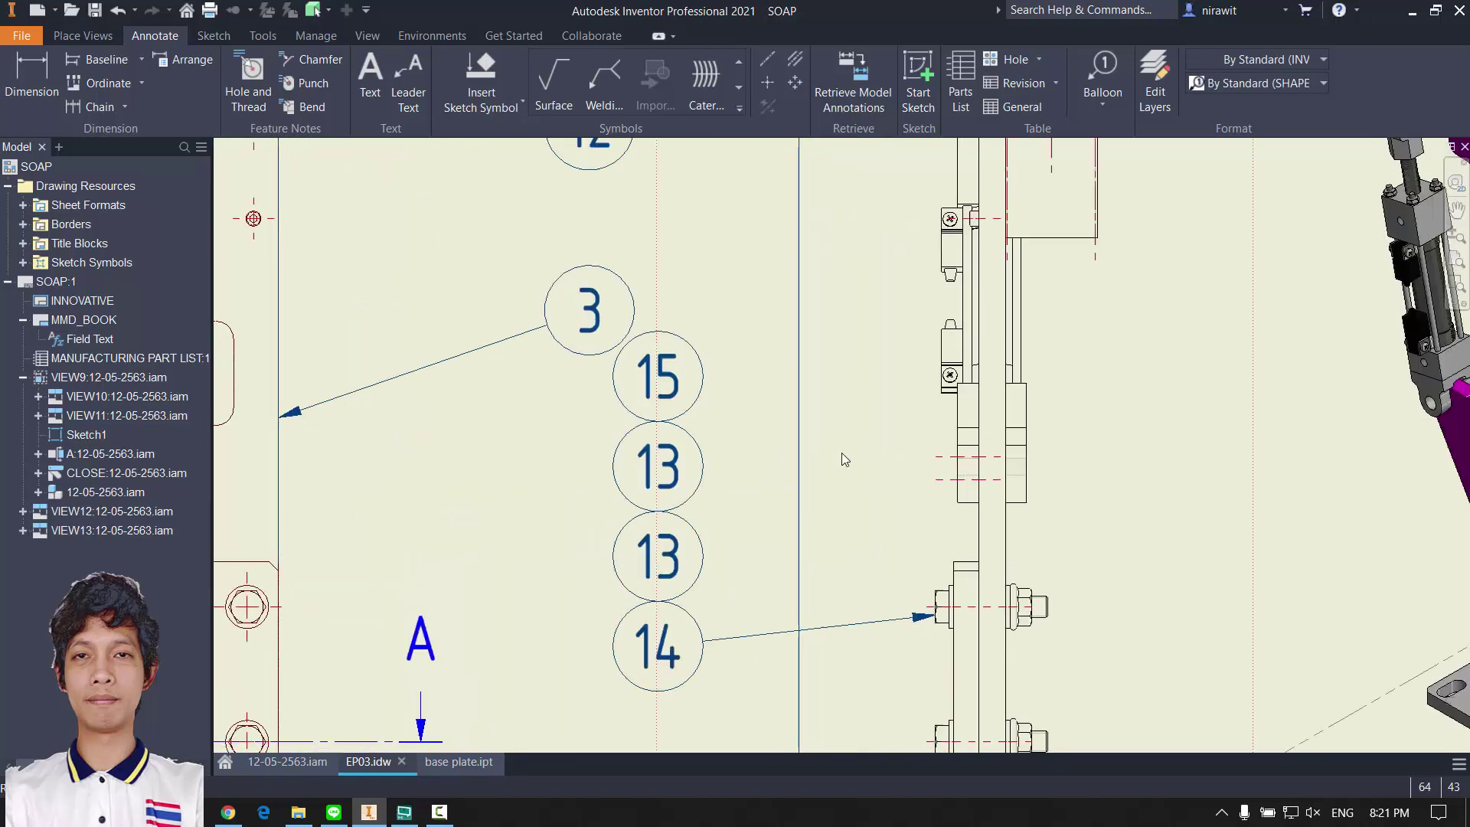
click(654, 373)
click(726, 383)
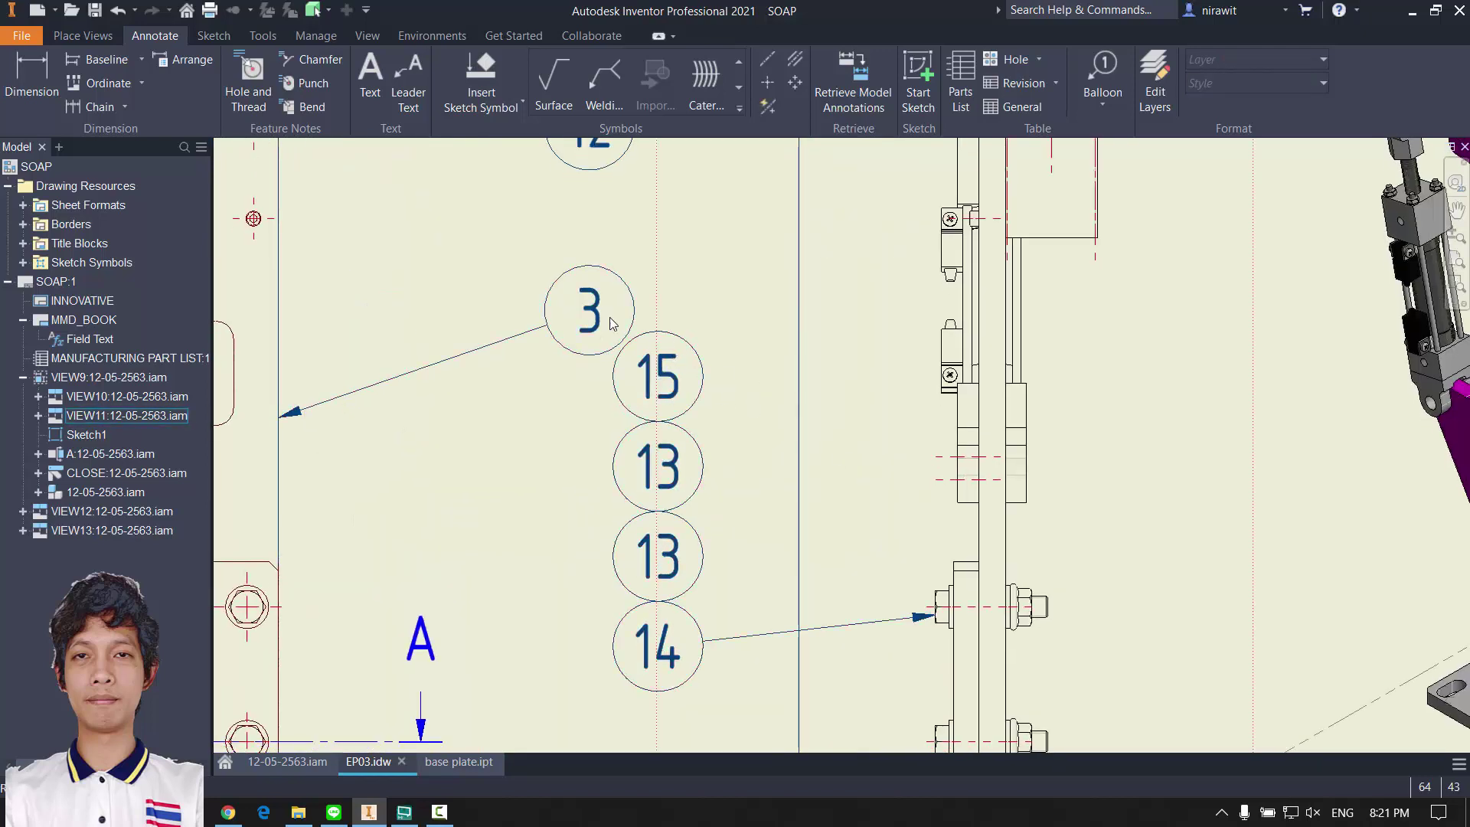
Step: Move balloon 3 clear of the stack, in vertical line above balloon 15
mouse_move(610, 322)
mouse_down()
mouse_move(703, 260)
mouse_move(679, 363)
mouse_move(641, 278)
mouse_move(670, 297)
mouse_move(659, 244)
mouse_up()
scroll(725, 297, up, 3)
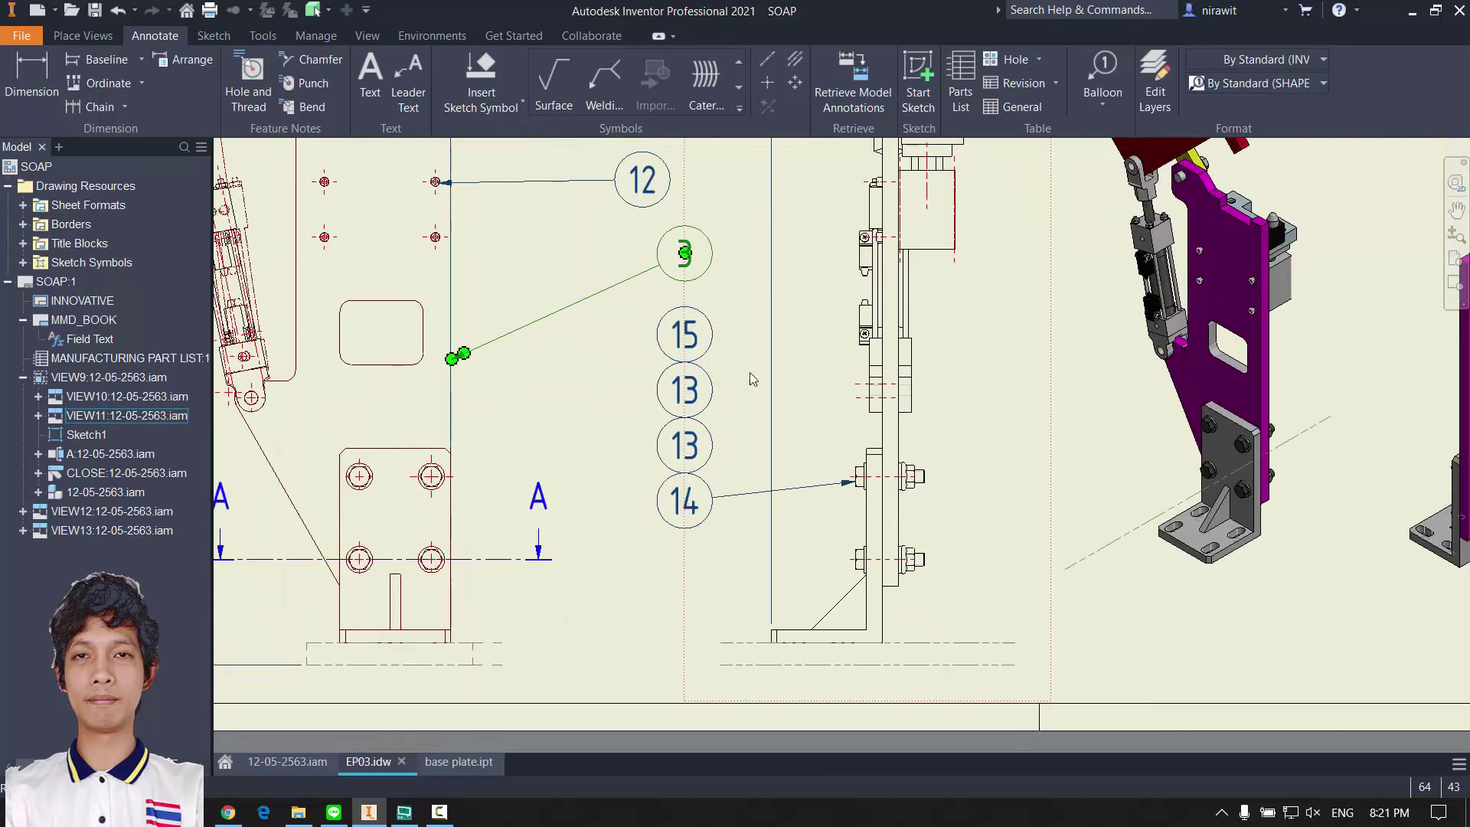
click(588, 416)
Step: Compare the fastener rows of the manufacturing part list with the stacked balloons in the side view
scroll(738, 507, up, 3)
middle_drag(738, 507, 537, 640)
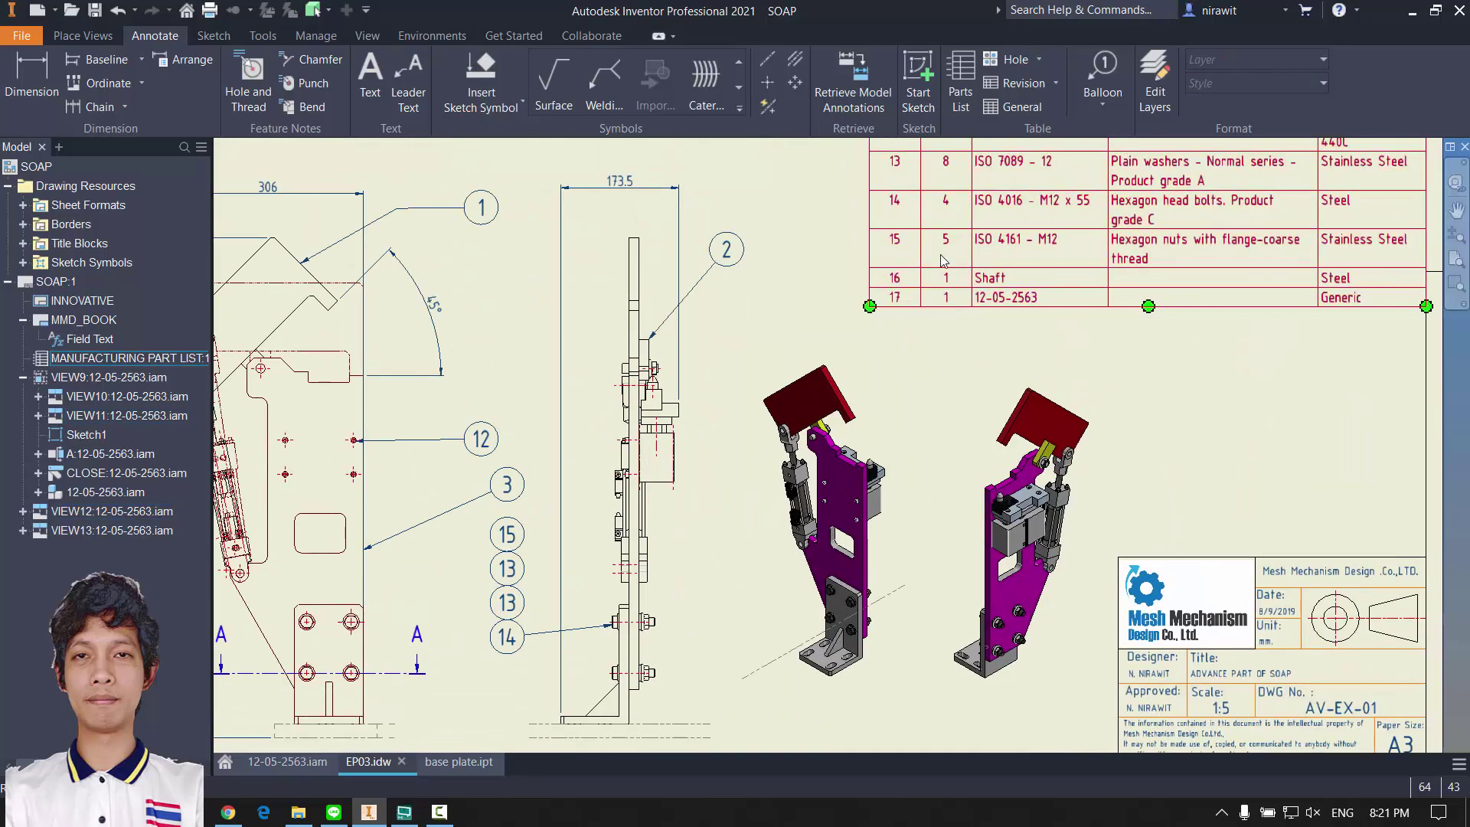
middle_drag(938, 249, 874, 372)
click(876, 378)
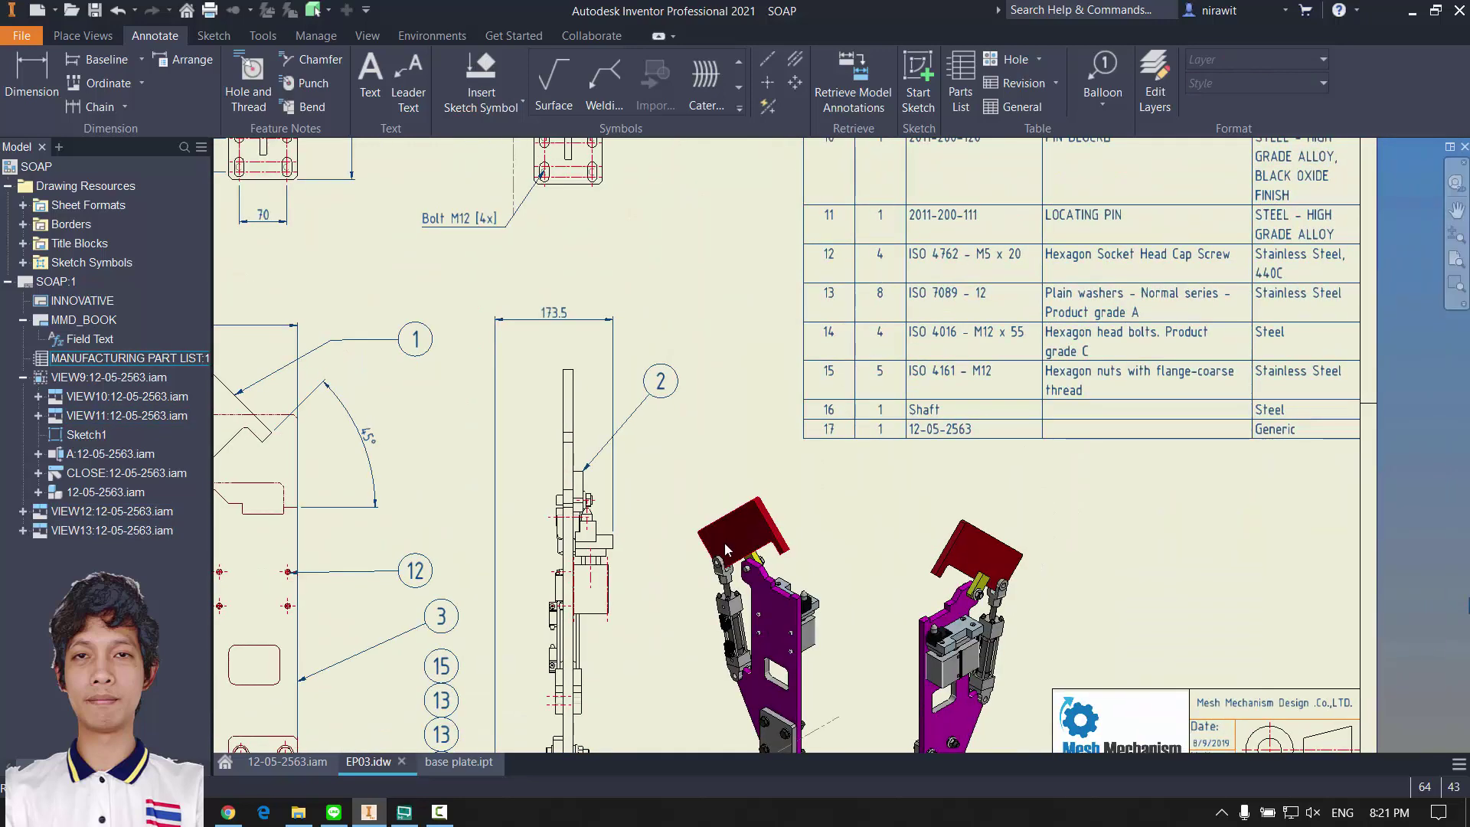
middle_drag(724, 544, 929, 218)
scroll(687, 459, down, 3)
middle_drag(621, 428, 610, 502)
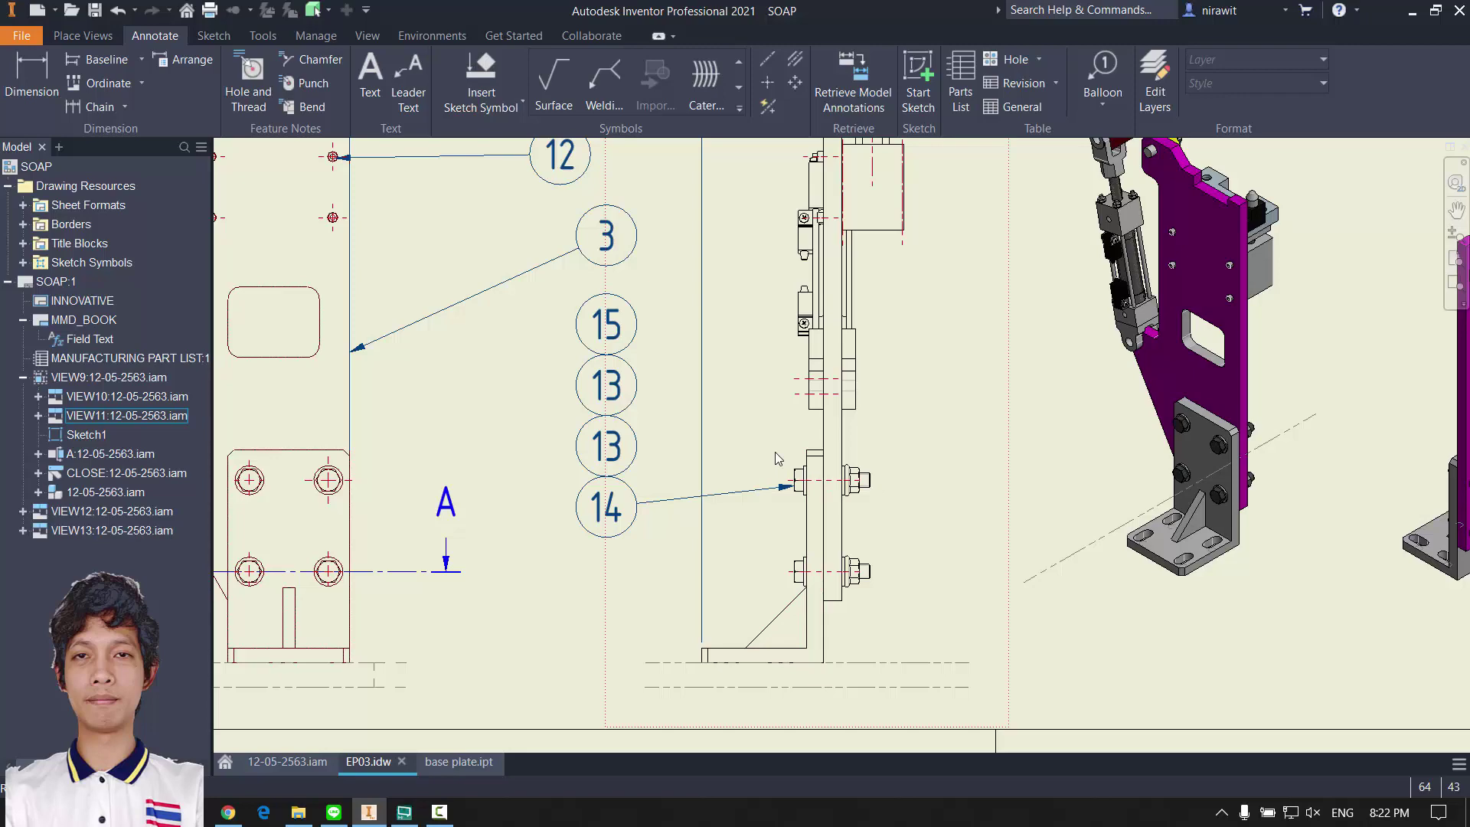
Step: Align balloons 12 and 1 of the front view vertically with balloon 3
scroll(645, 390, down, 1)
mouse_move(645, 397)
middle_down()
mouse_move(811, 600)
mouse_move(801, 608)
middle_up()
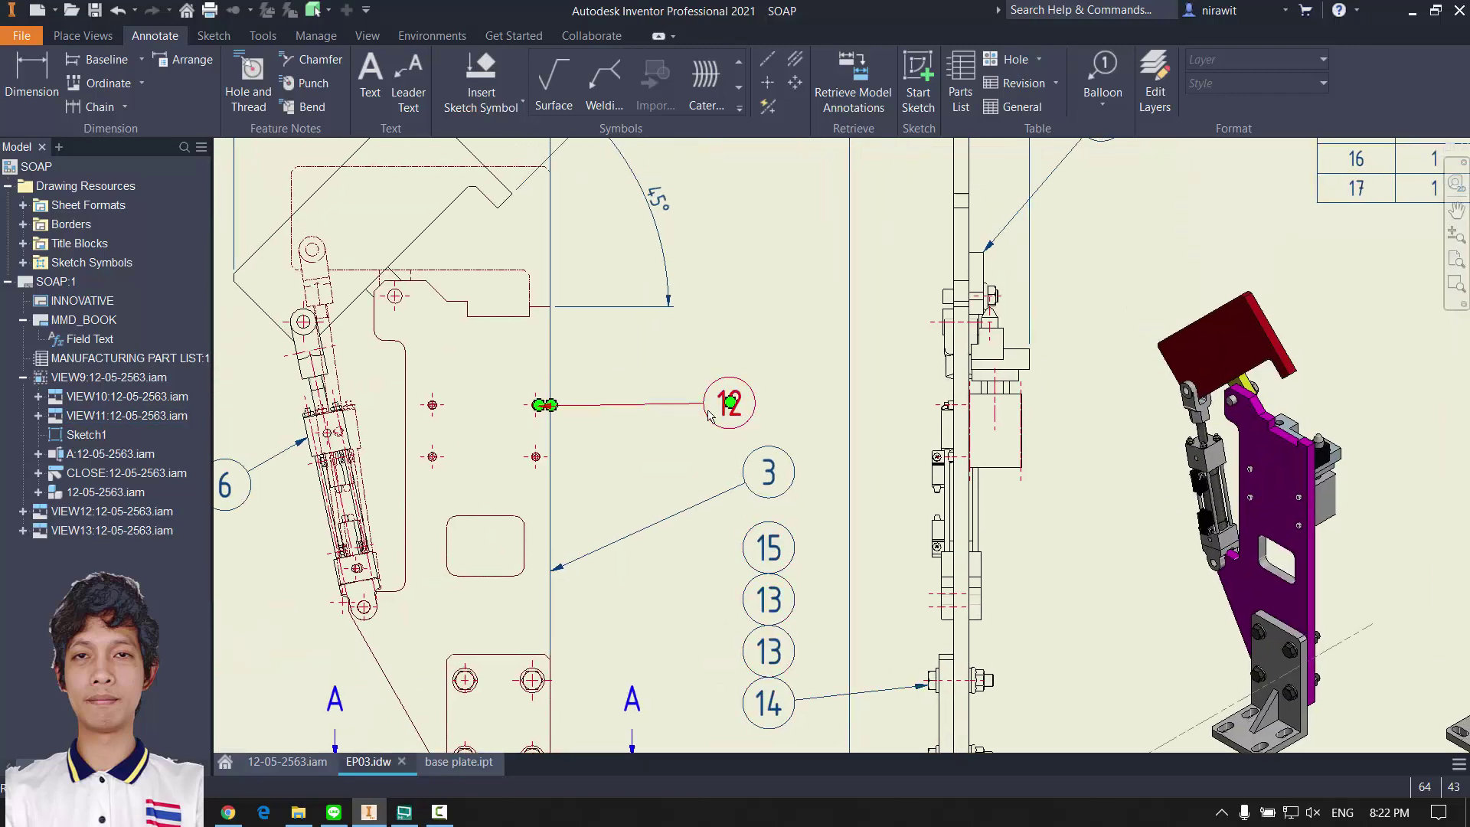
drag(728, 403, 768, 397)
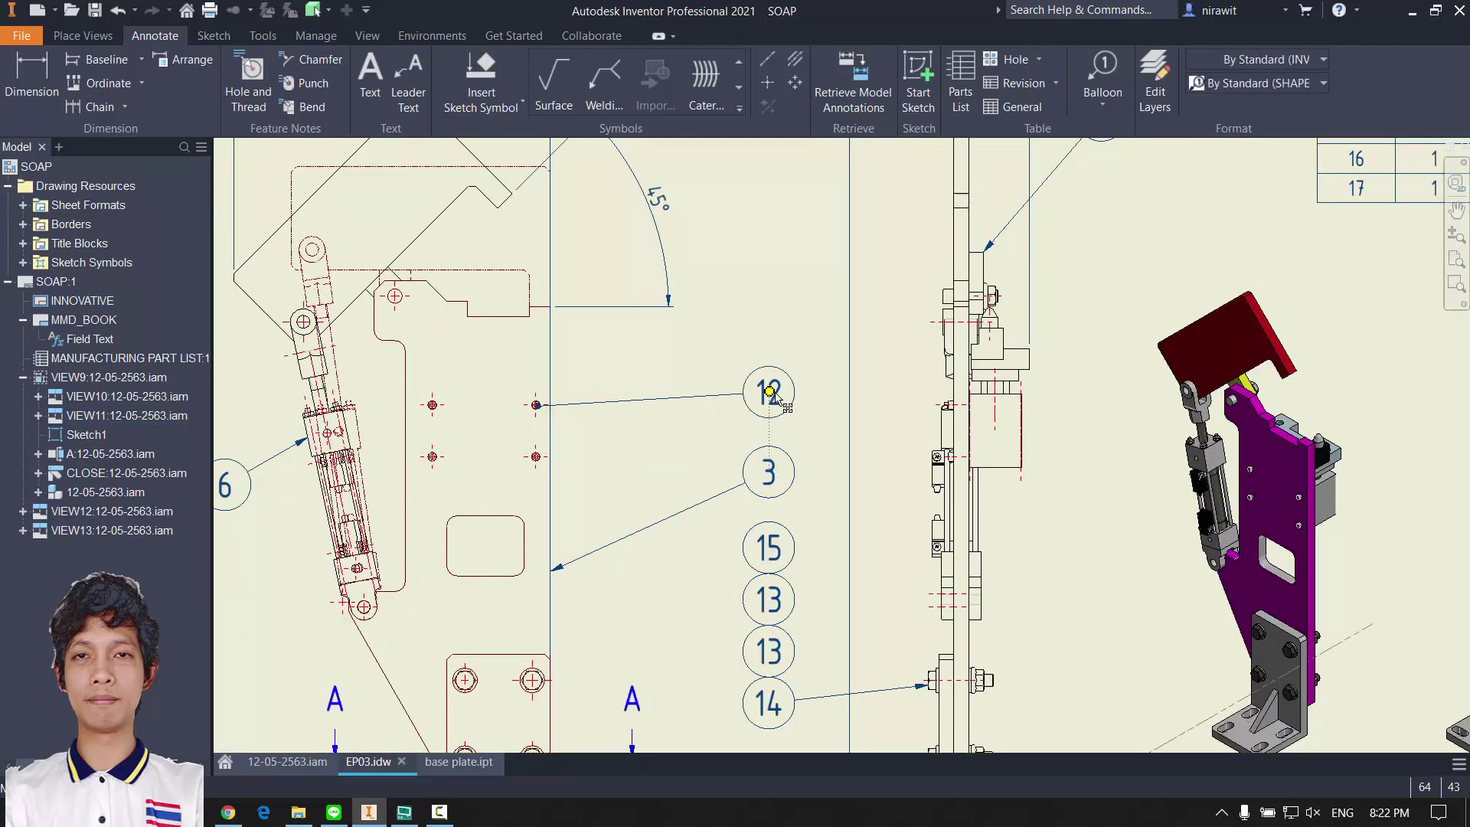
scroll(817, 402, down, 2)
middle_drag(847, 487, 718, 597)
scroll(673, 532, down, 1)
middle_drag(666, 525, 666, 600)
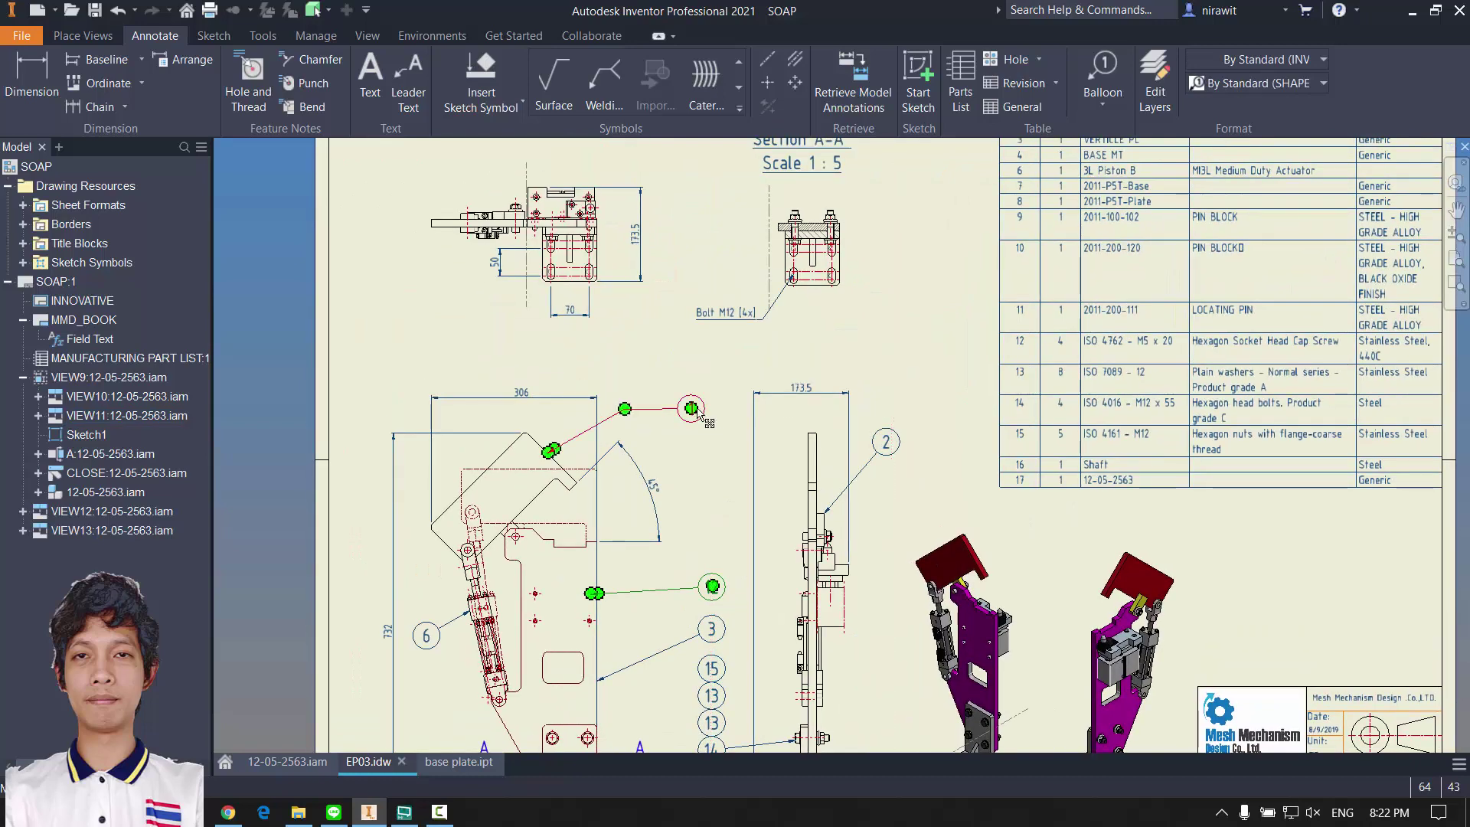
drag(692, 408, 713, 579)
drag(717, 431, 714, 411)
right_click(685, 355)
click(804, 378)
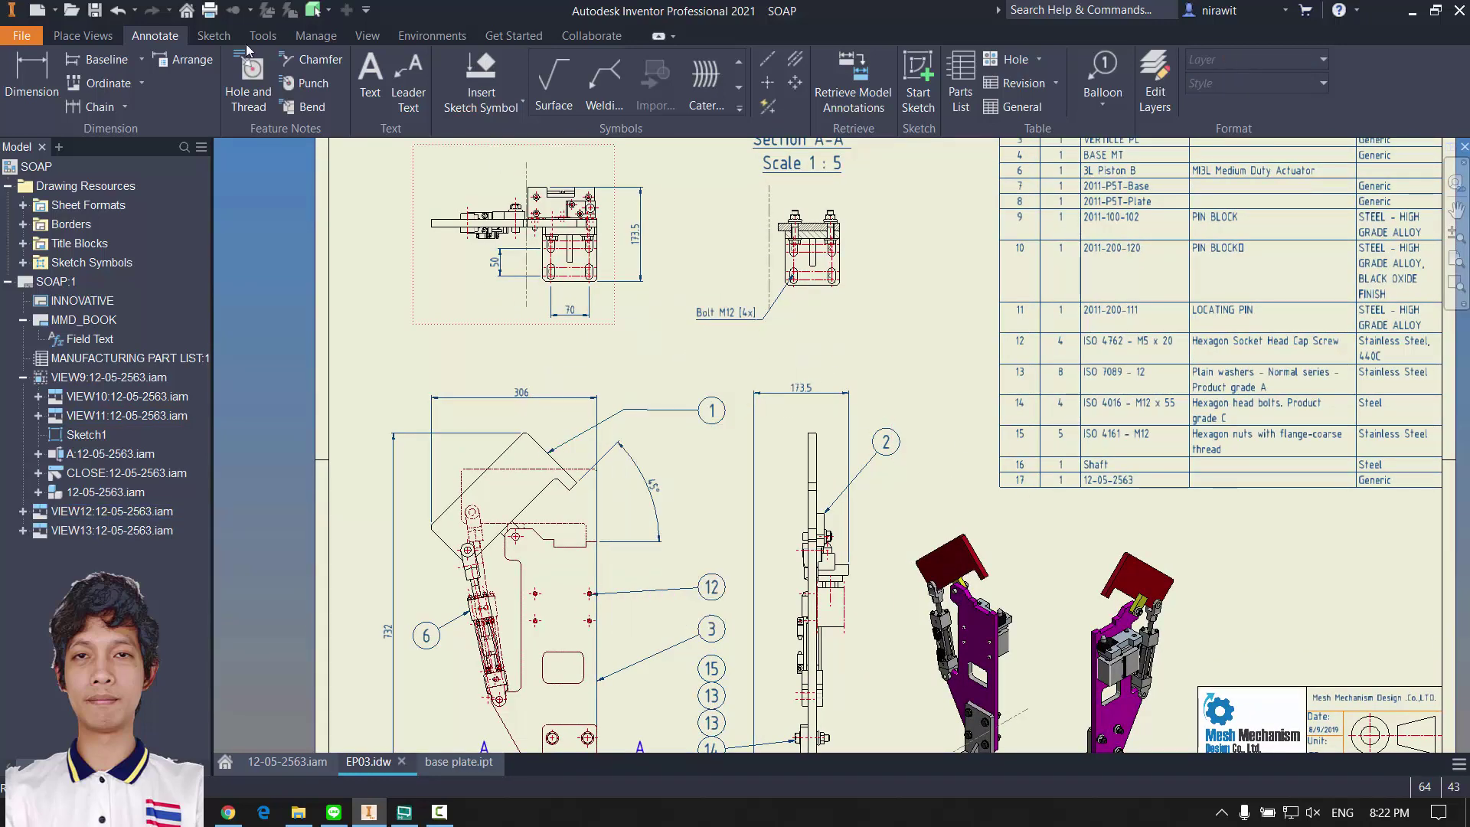
Step: Save the drawing EP03.idw, accepting the listed file changes
click(94, 11)
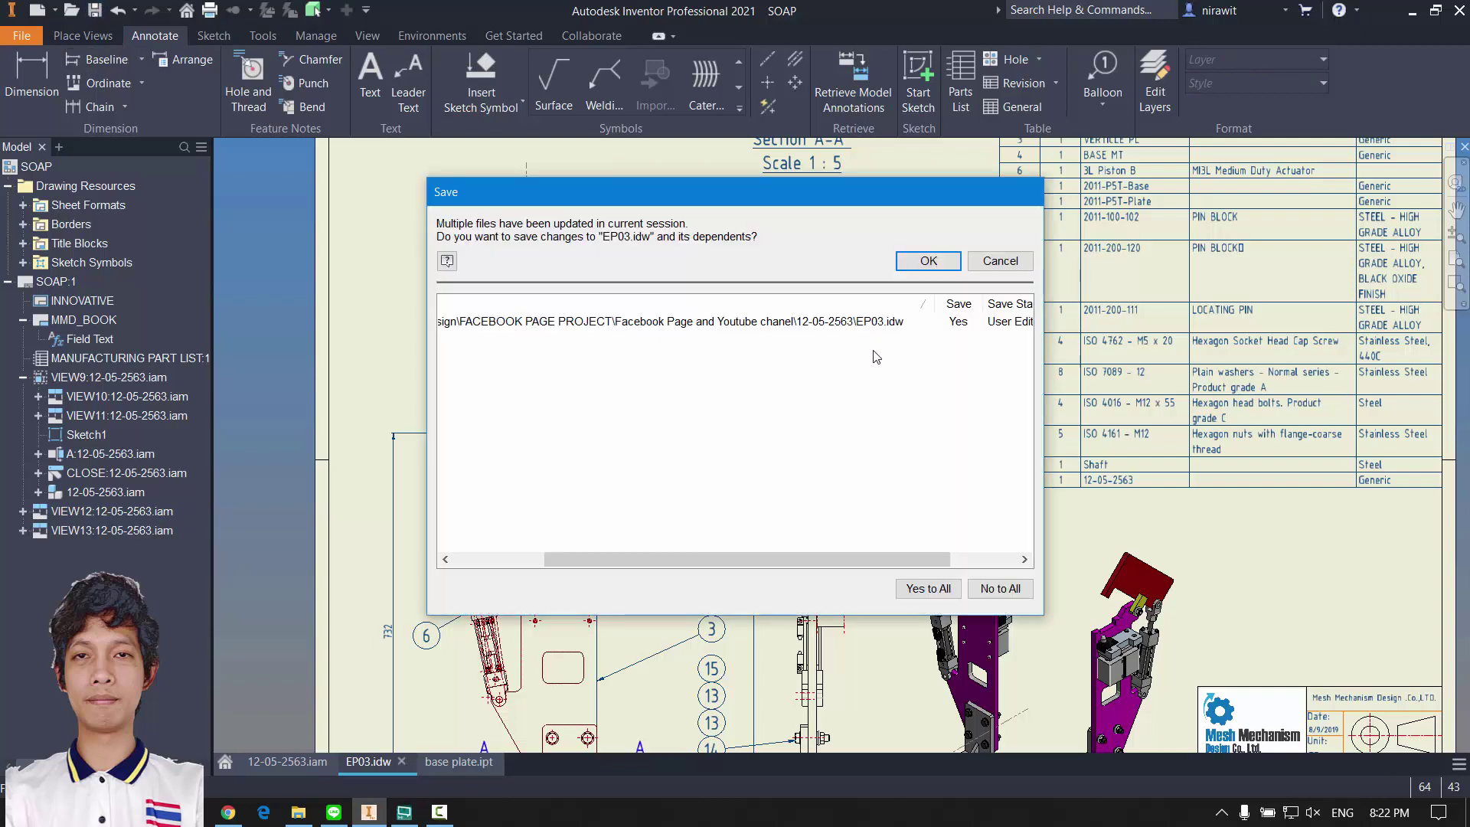
click(912, 261)
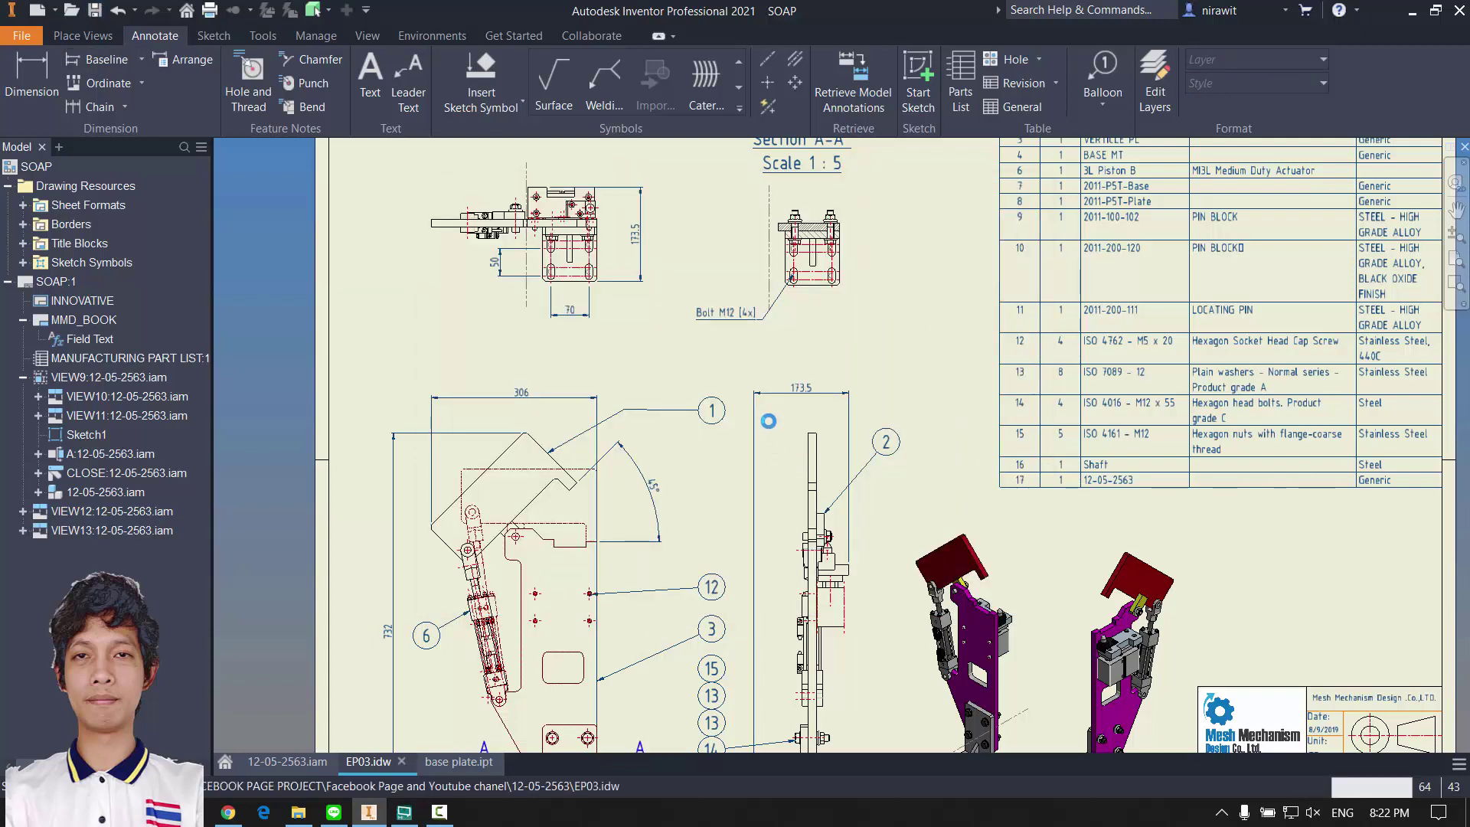
Step: Review the balloons and the layout of the views across the whole sheet
mouse_move(834, 488)
middle_down()
mouse_move(614, 426)
mouse_move(796, 457)
middle_up()
scroll(615, 425, down, 5)
scroll(621, 373, up, 6)
middle_drag(621, 373, 704, 441)
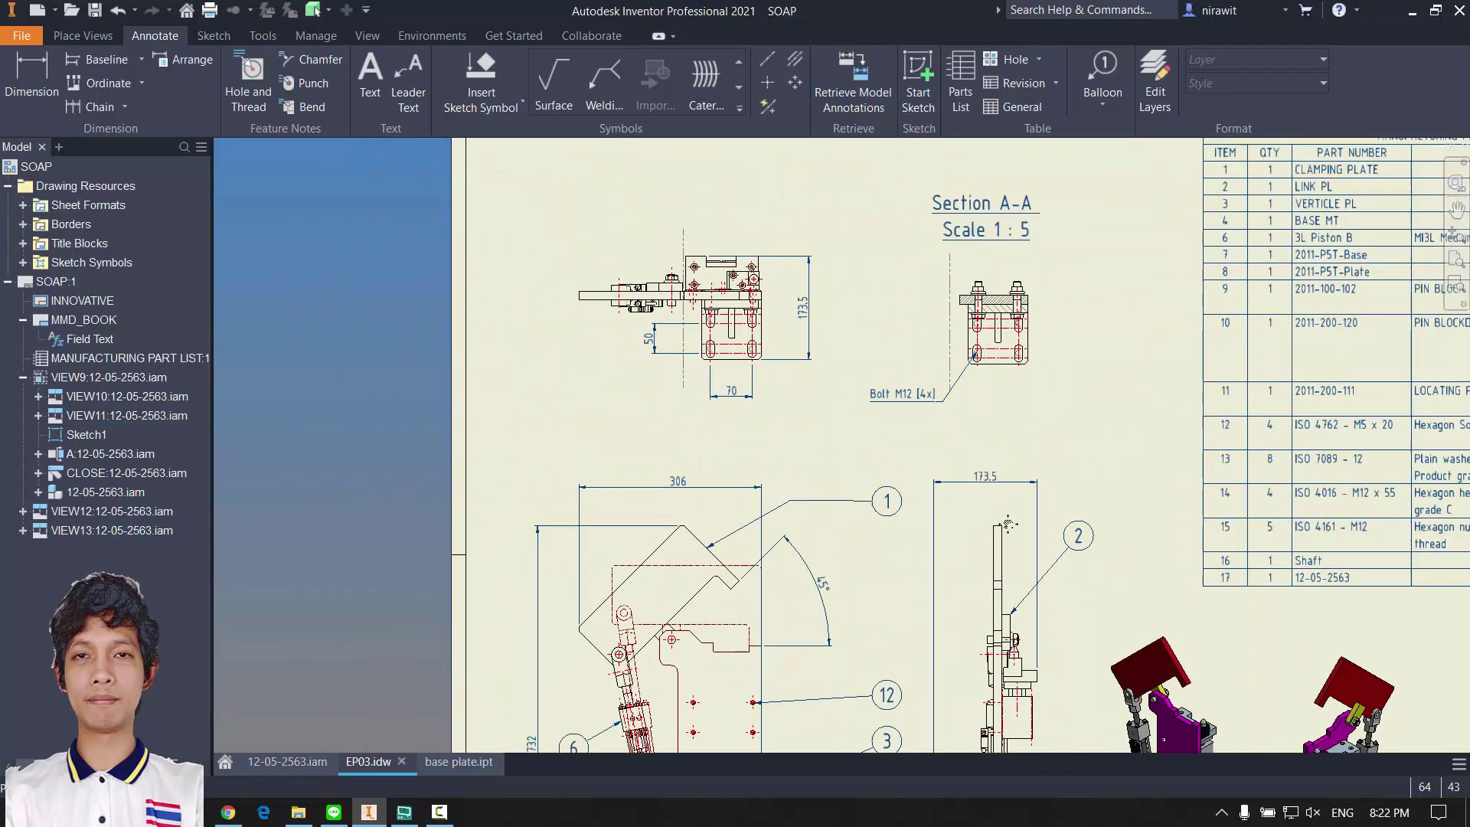
scroll(612, 469, down, 3)
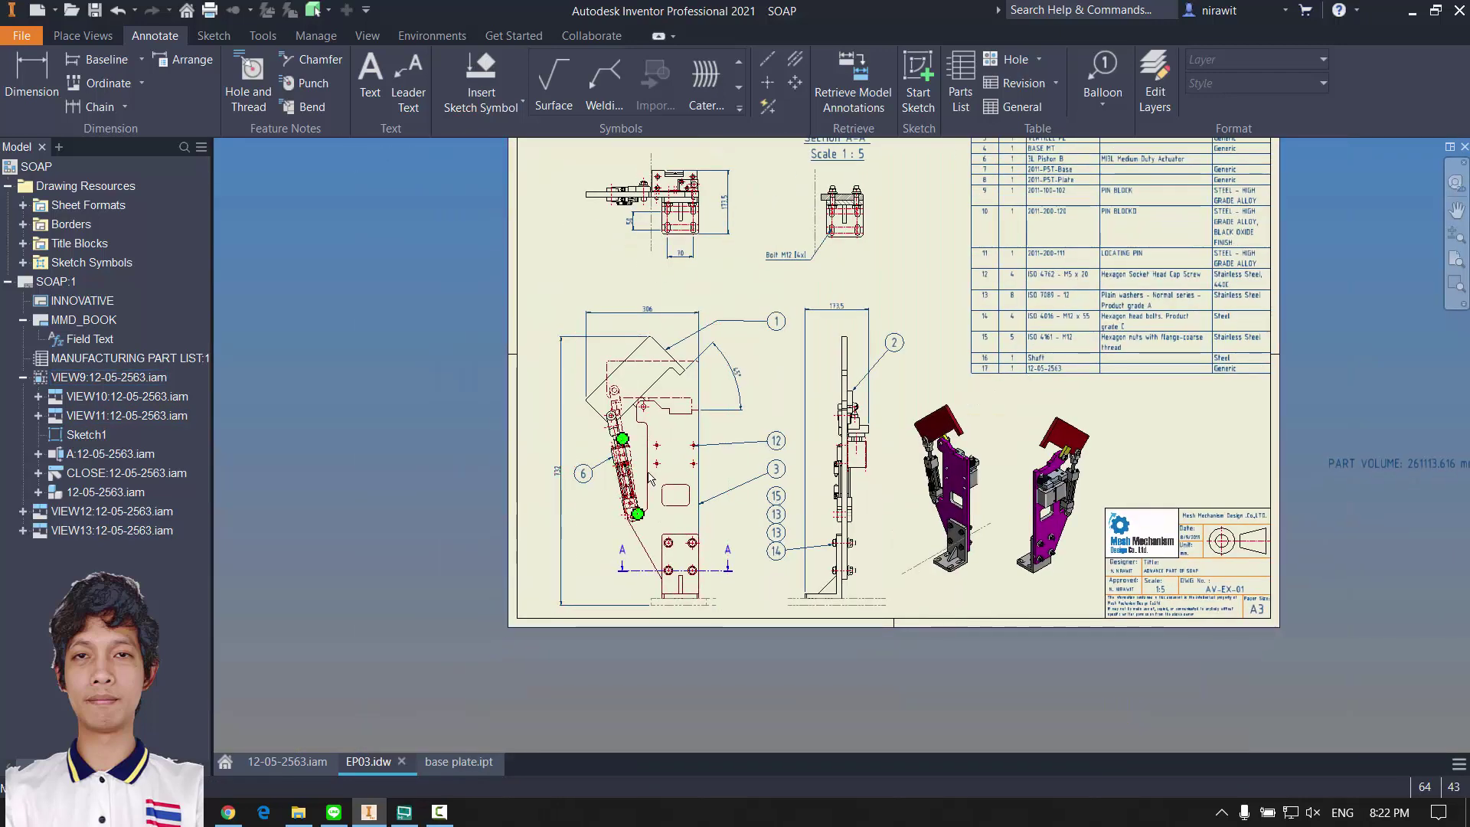
middle_drag(915, 438, 857, 478)
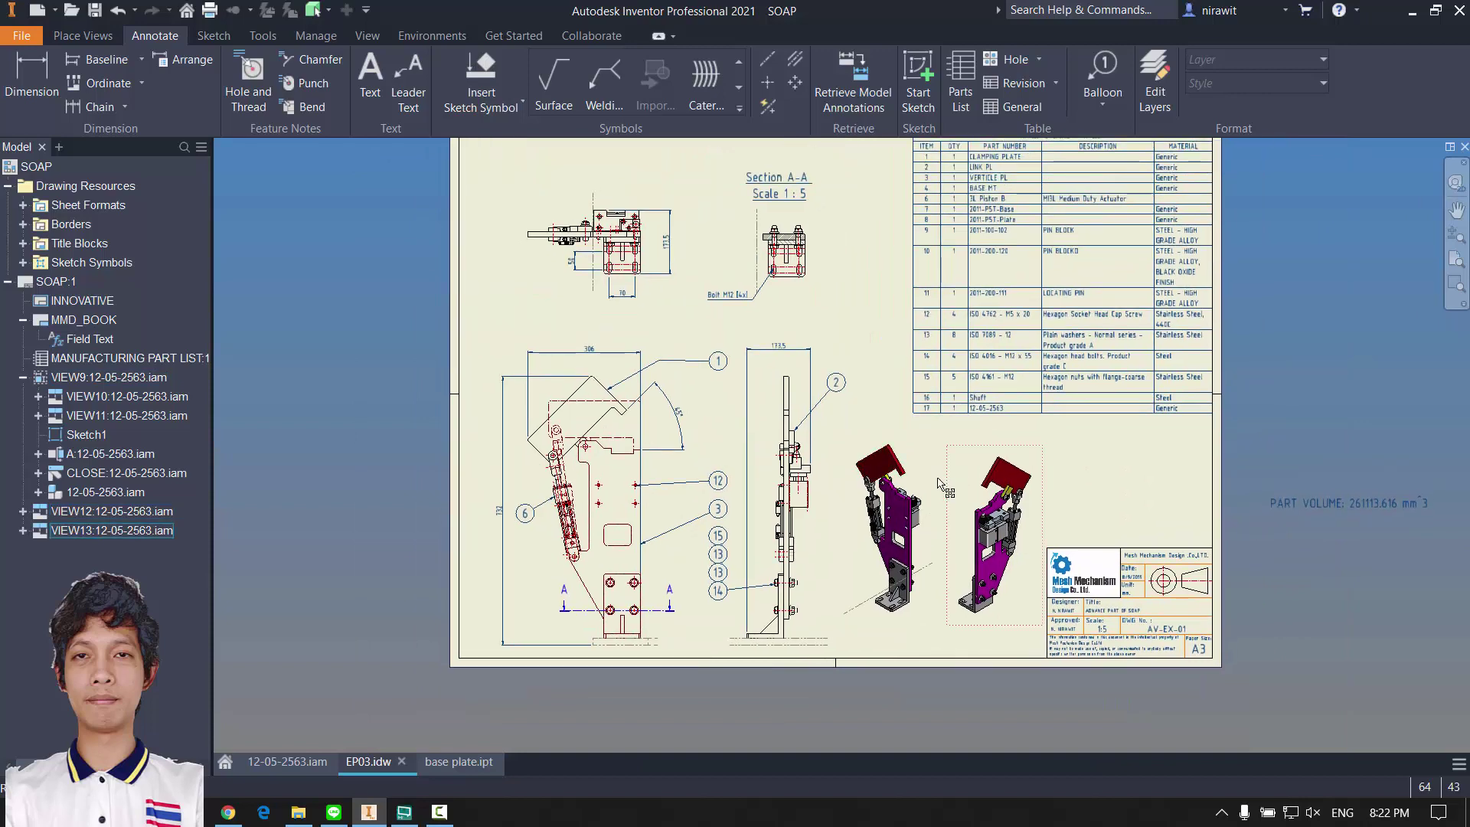
drag(927, 434, 932, 434)
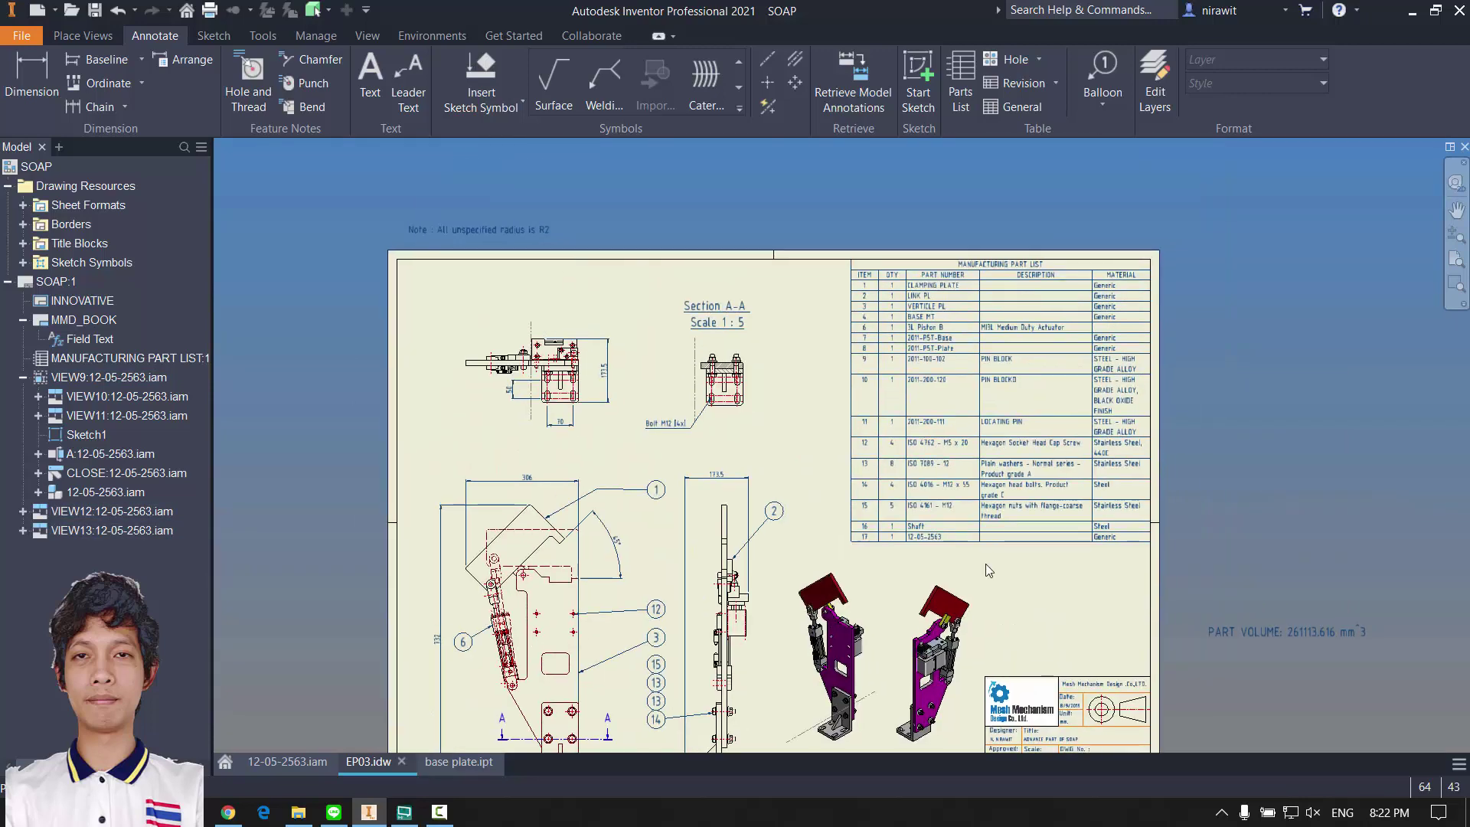
Step: Widen the MATERIAL column of the manufacturing part list so its entries wrap over fewer lines
scroll(838, 345, up, 5)
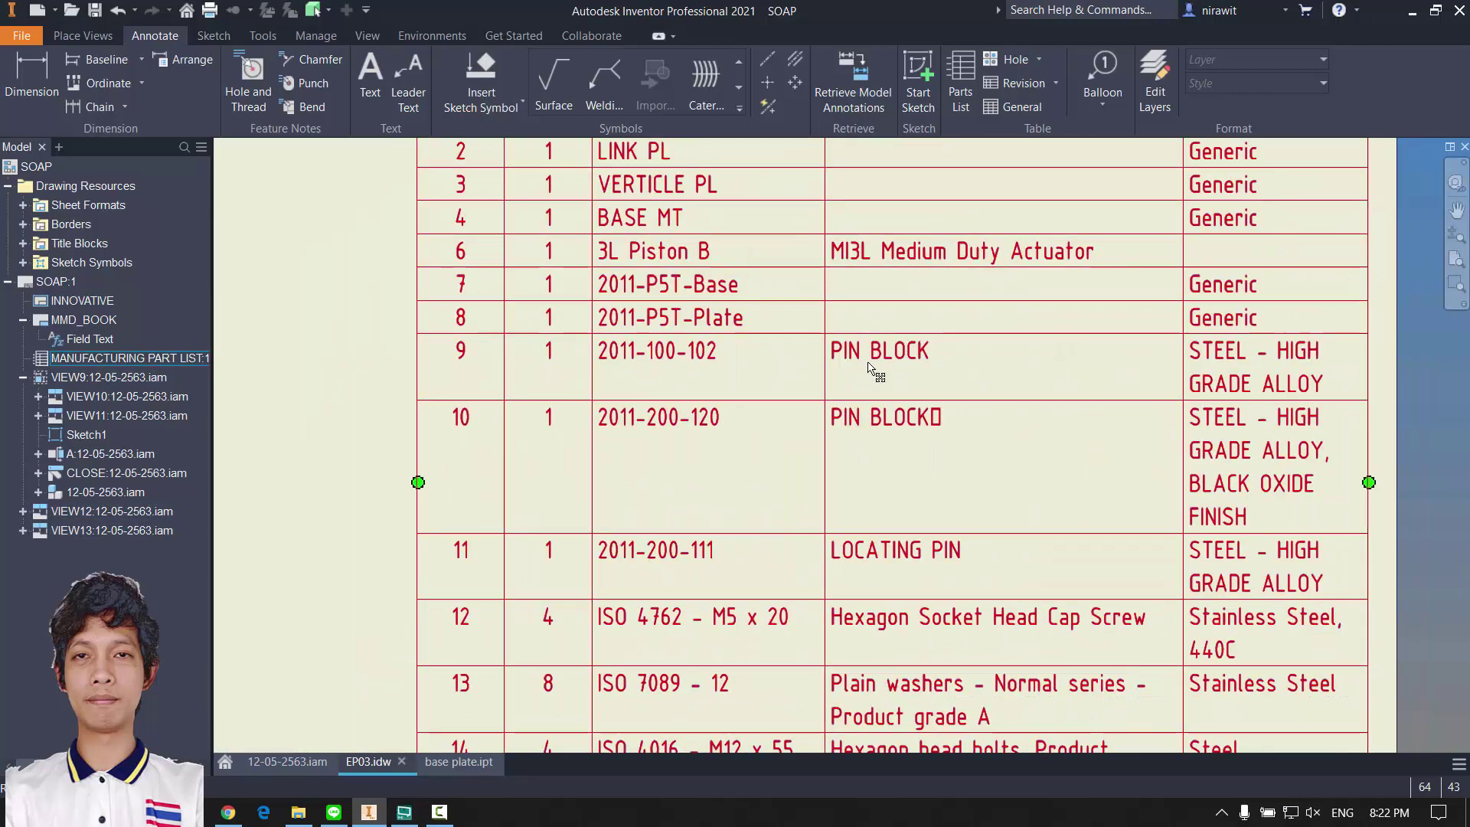
scroll(1026, 426, down, 3)
middle_drag(1027, 427, 1094, 386)
middle_drag(962, 442, 884, 365)
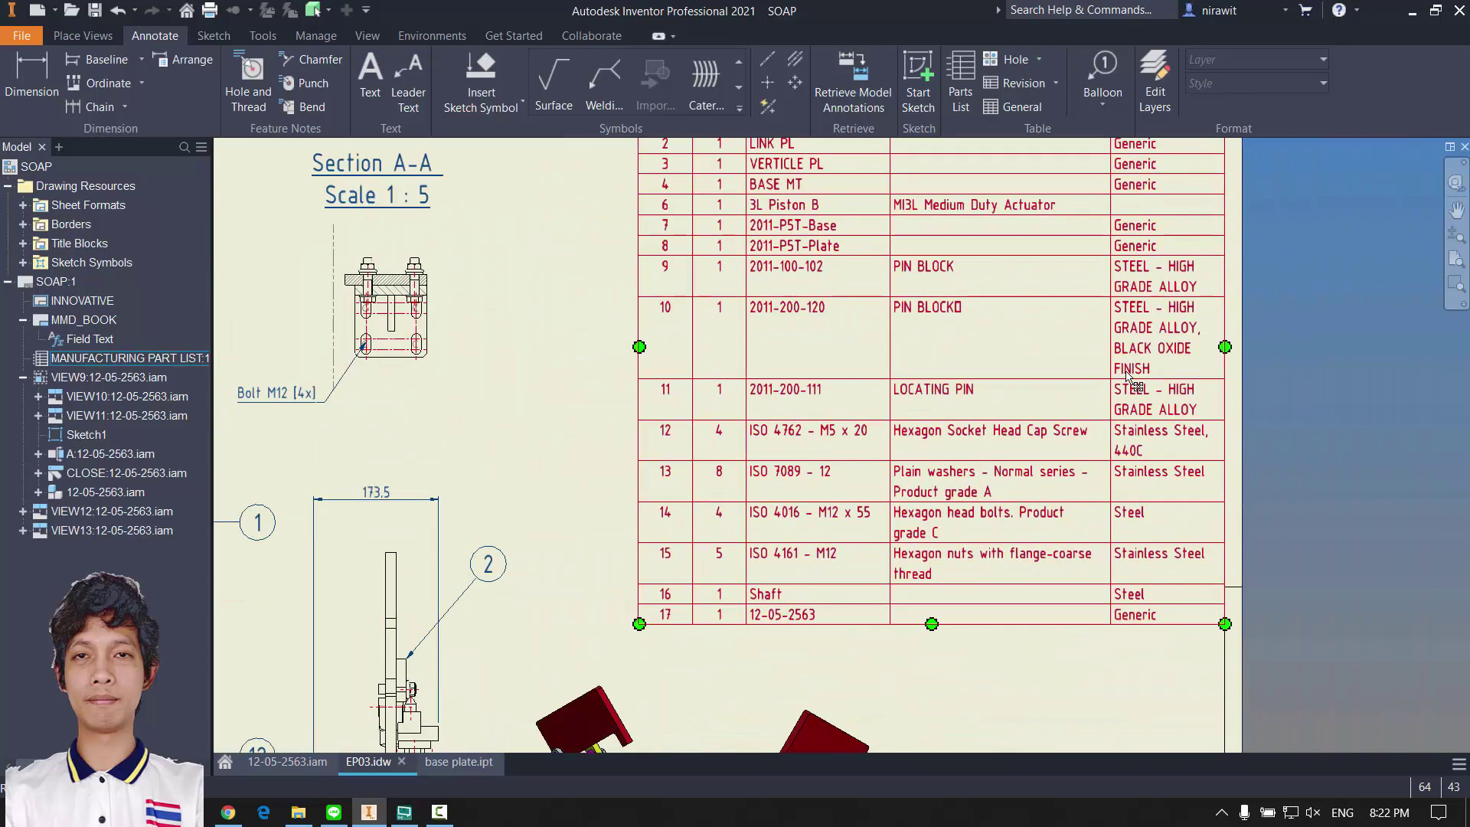
drag(1106, 344, 1077, 345)
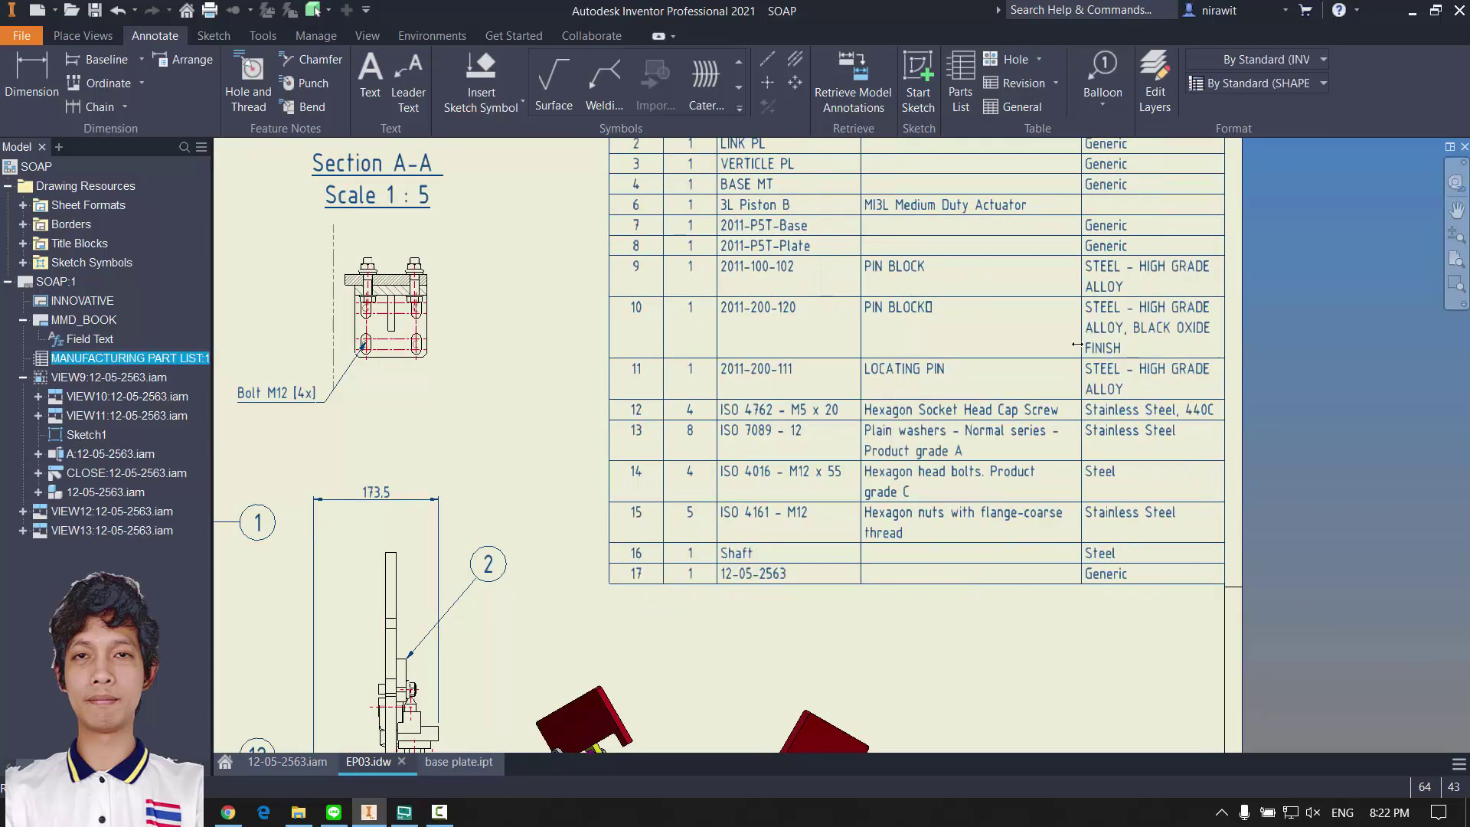
middle_drag(972, 336, 966, 389)
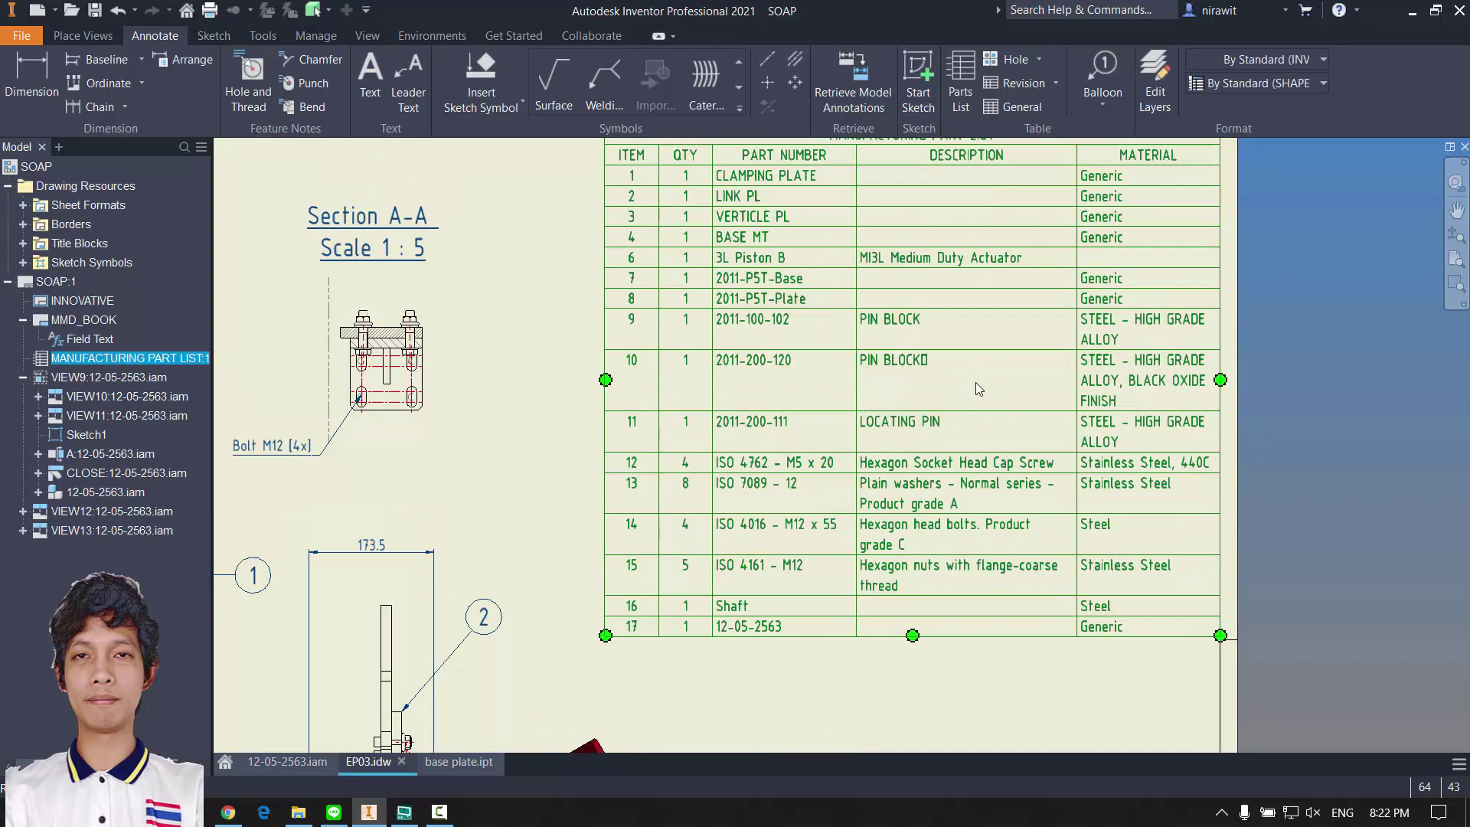
middle_drag(738, 514, 779, 549)
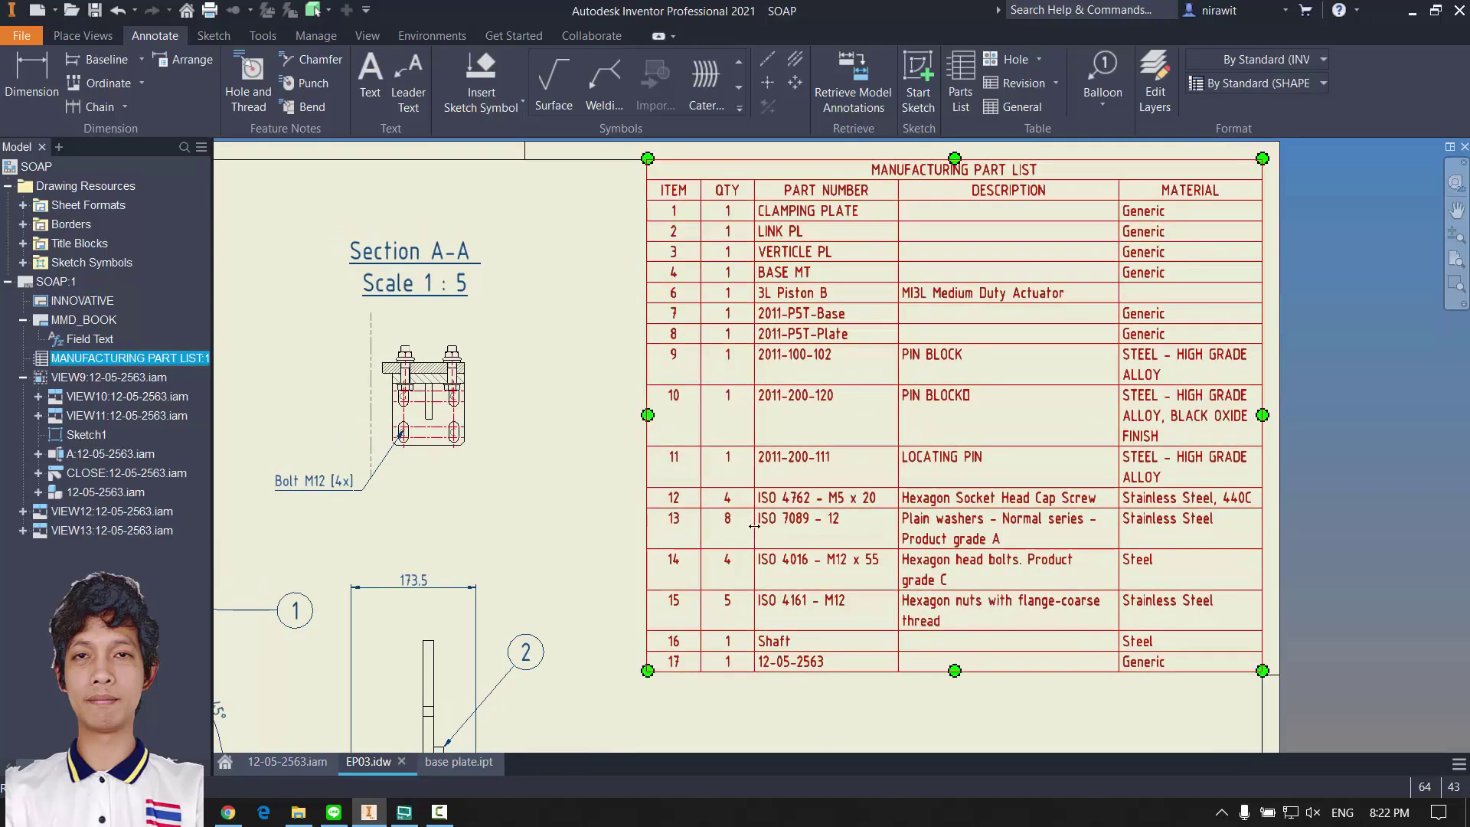
Step: Open the manufacturing part list for editing
scroll(722, 417, down, 4)
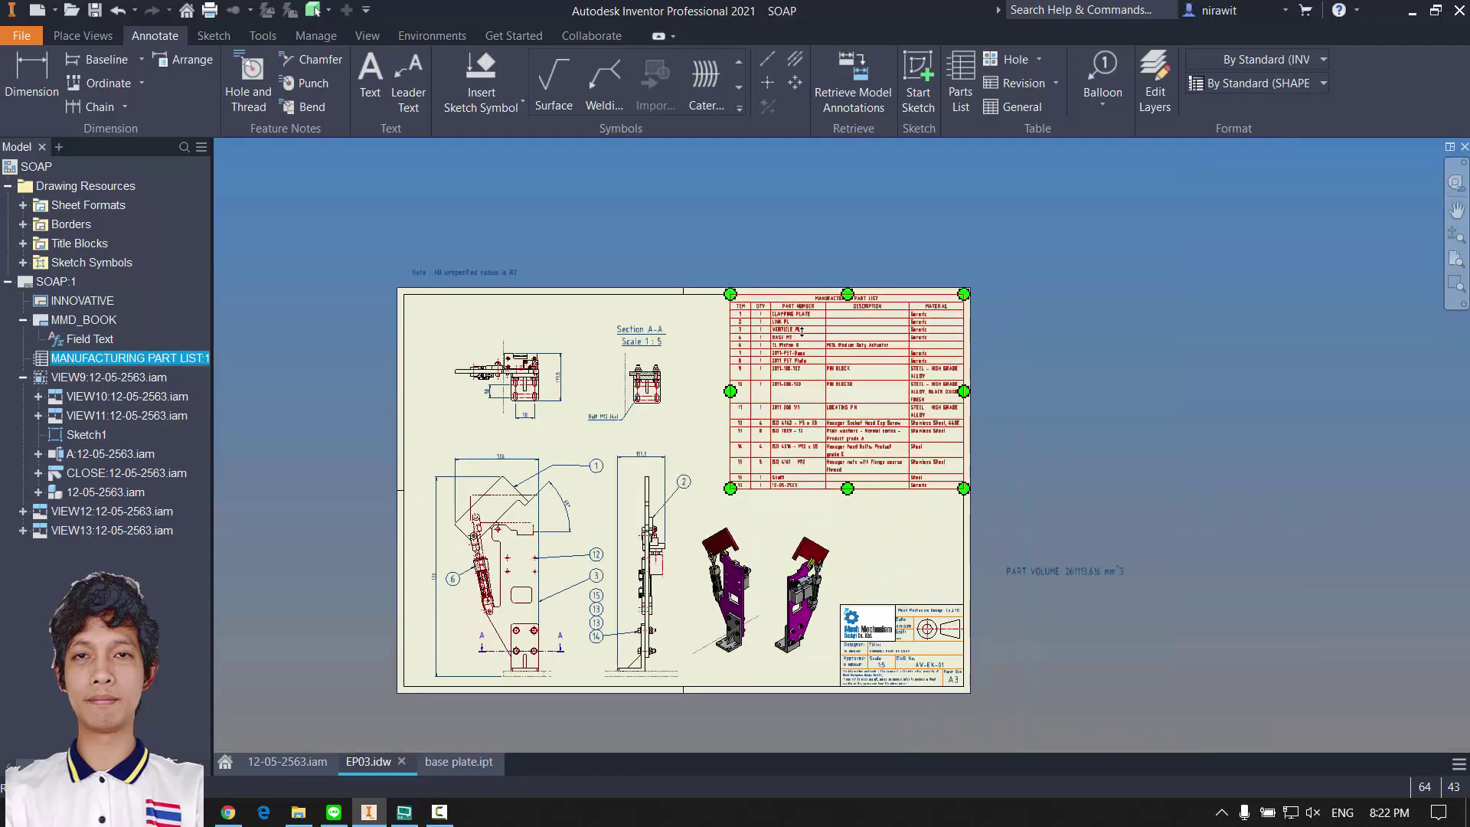
scroll(802, 331, down, 3)
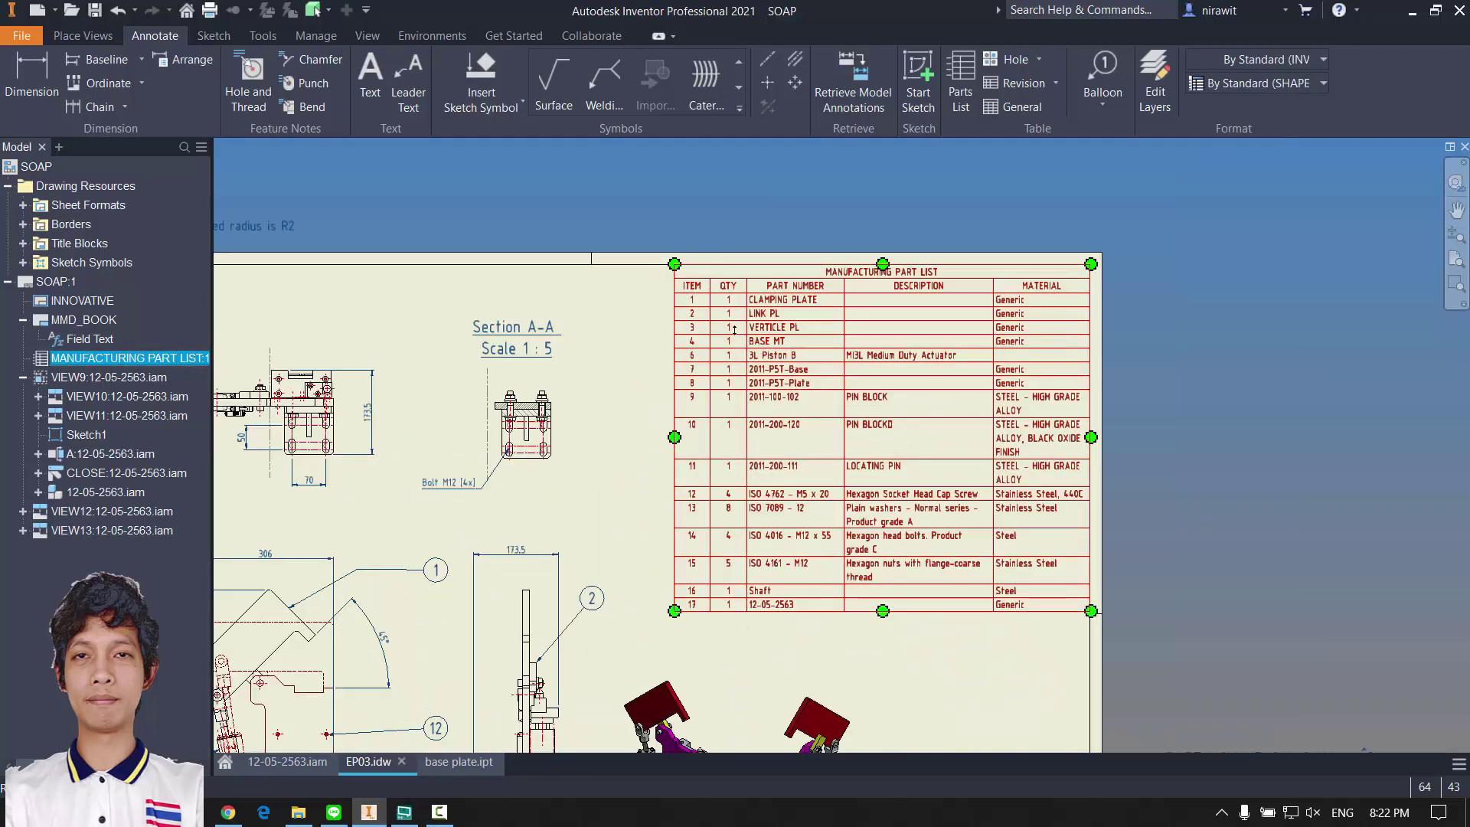
double_click(794, 292)
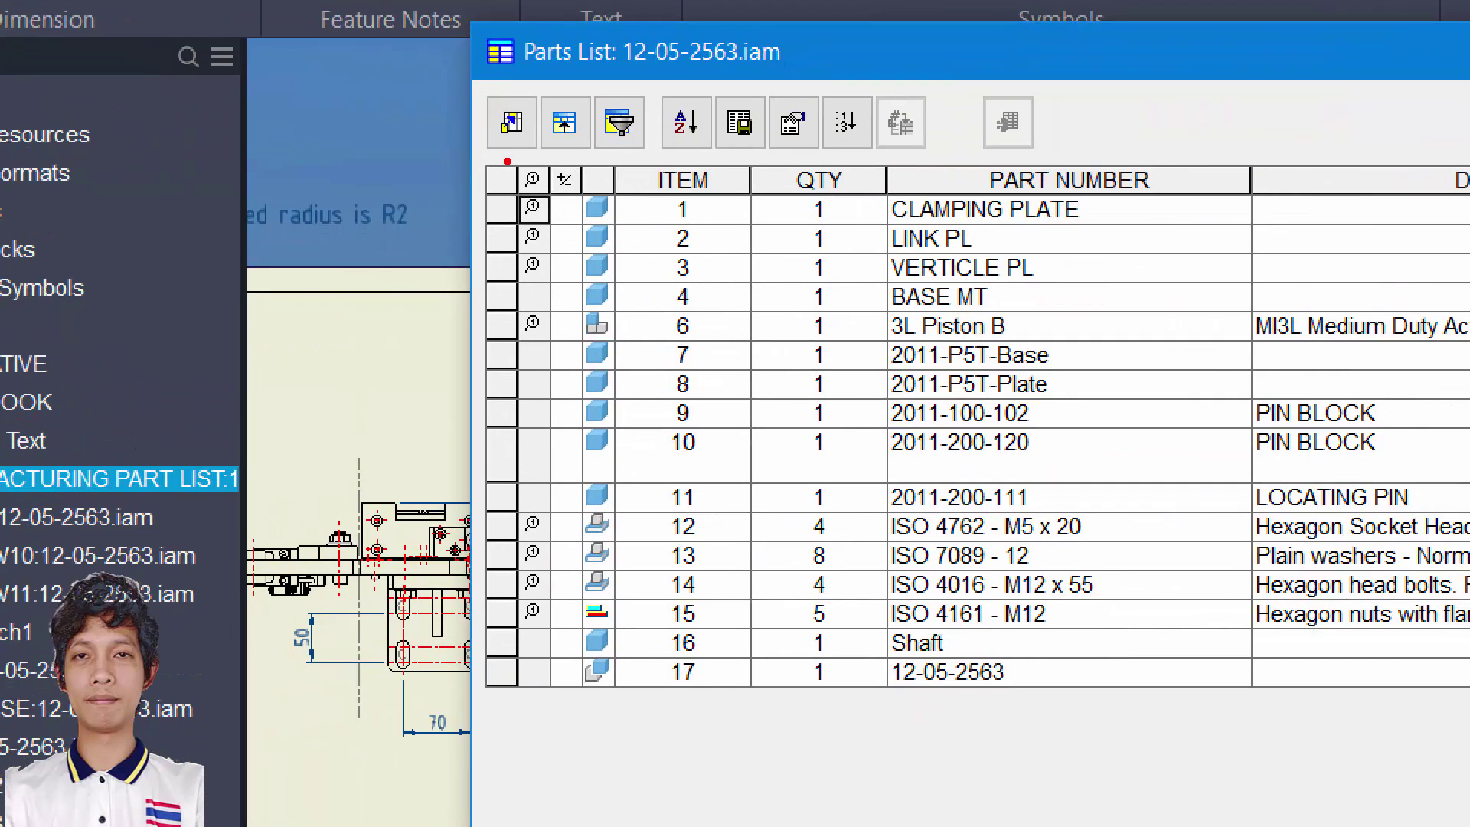
Step: Check the item rows in the parts list editor, accept them and look over the whole sheet
ctrl+drag(500, 148, 570, 756)
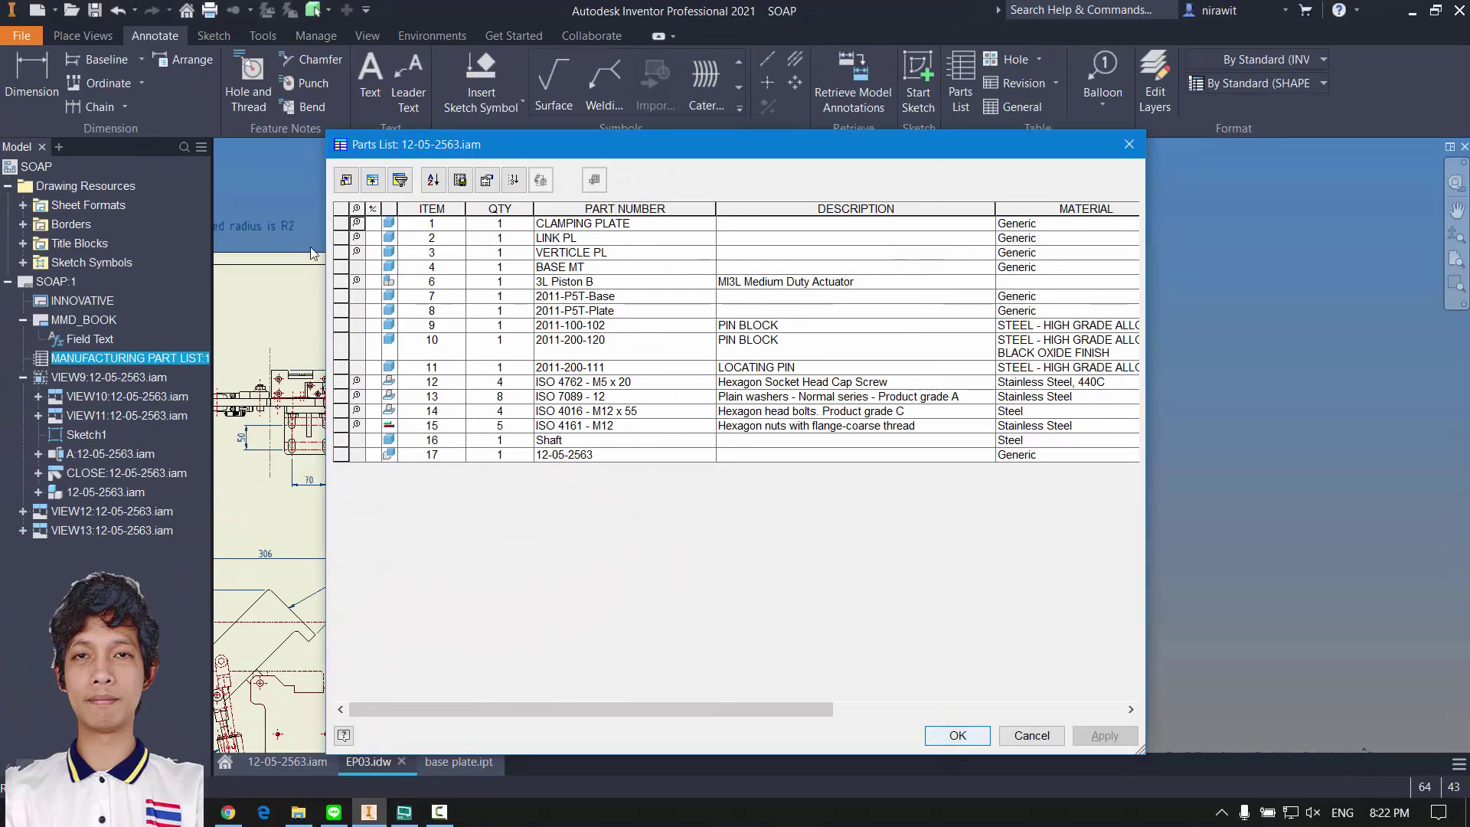
click(957, 735)
scroll(811, 444, down, 5)
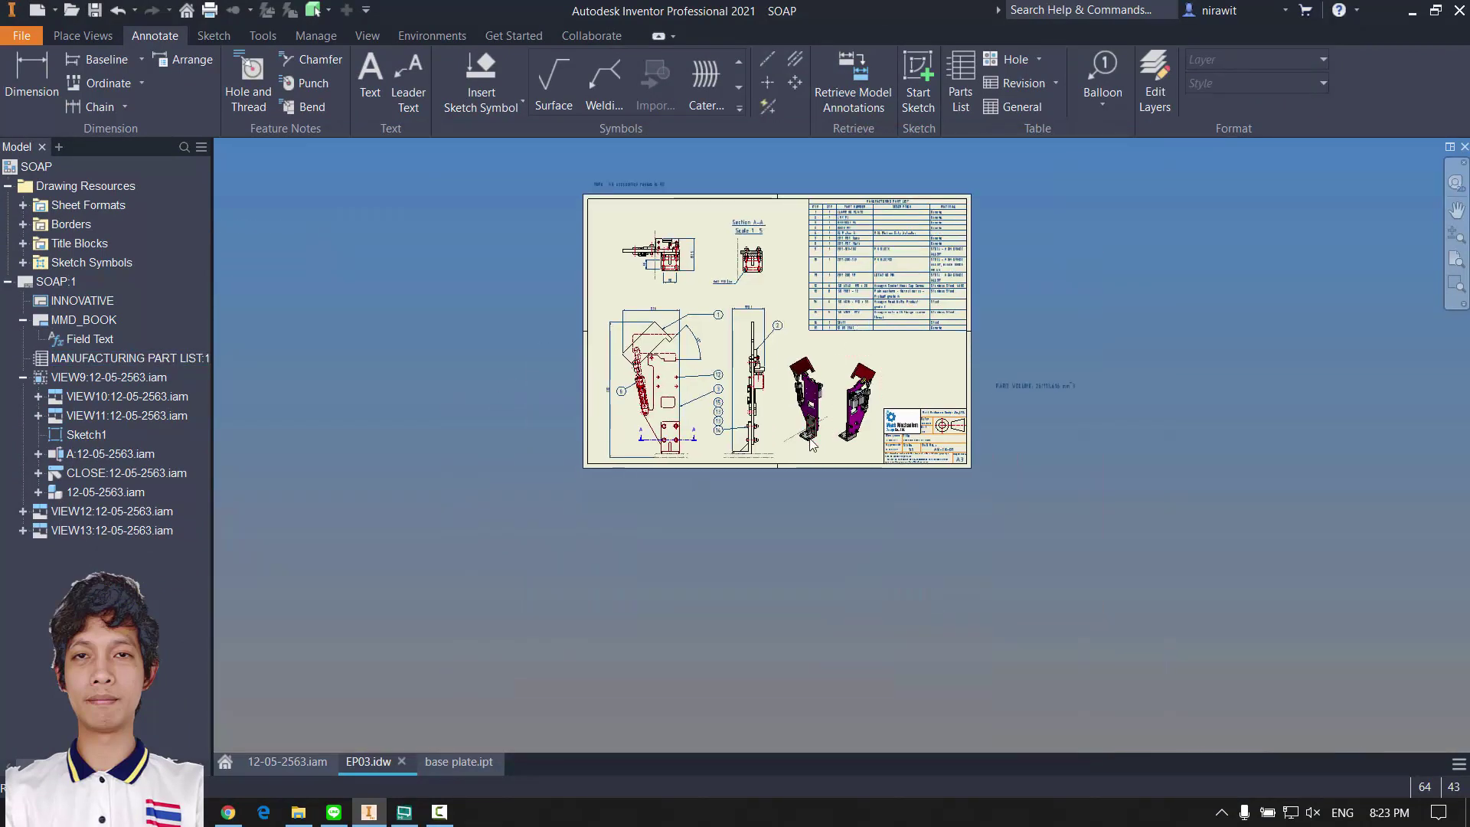
scroll(789, 382, up, 3)
middle_drag(789, 382, 794, 437)
scroll(1026, 535, up, 3)
scroll(1043, 552, down, 5)
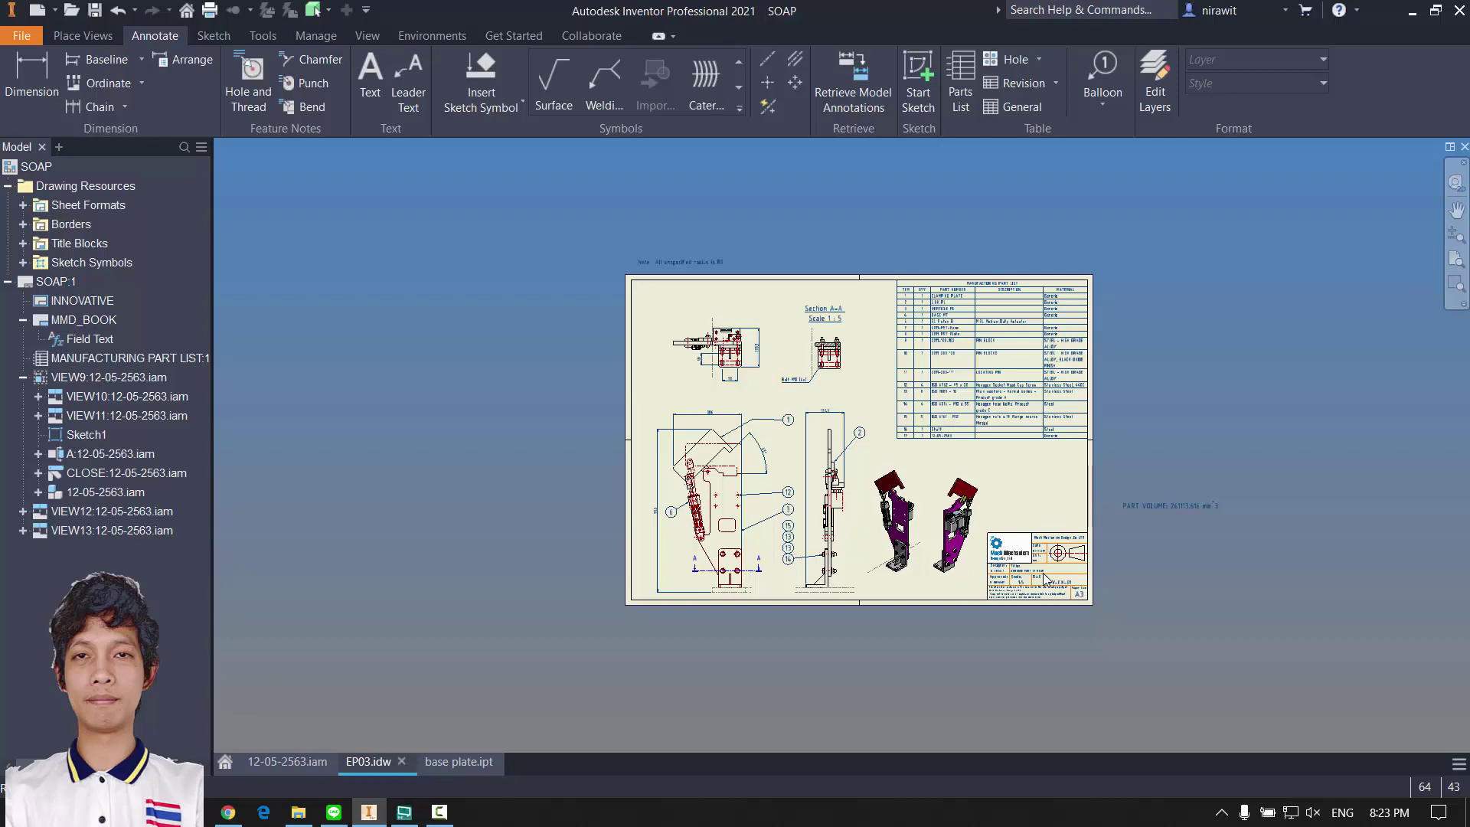
scroll(837, 472, up, 3)
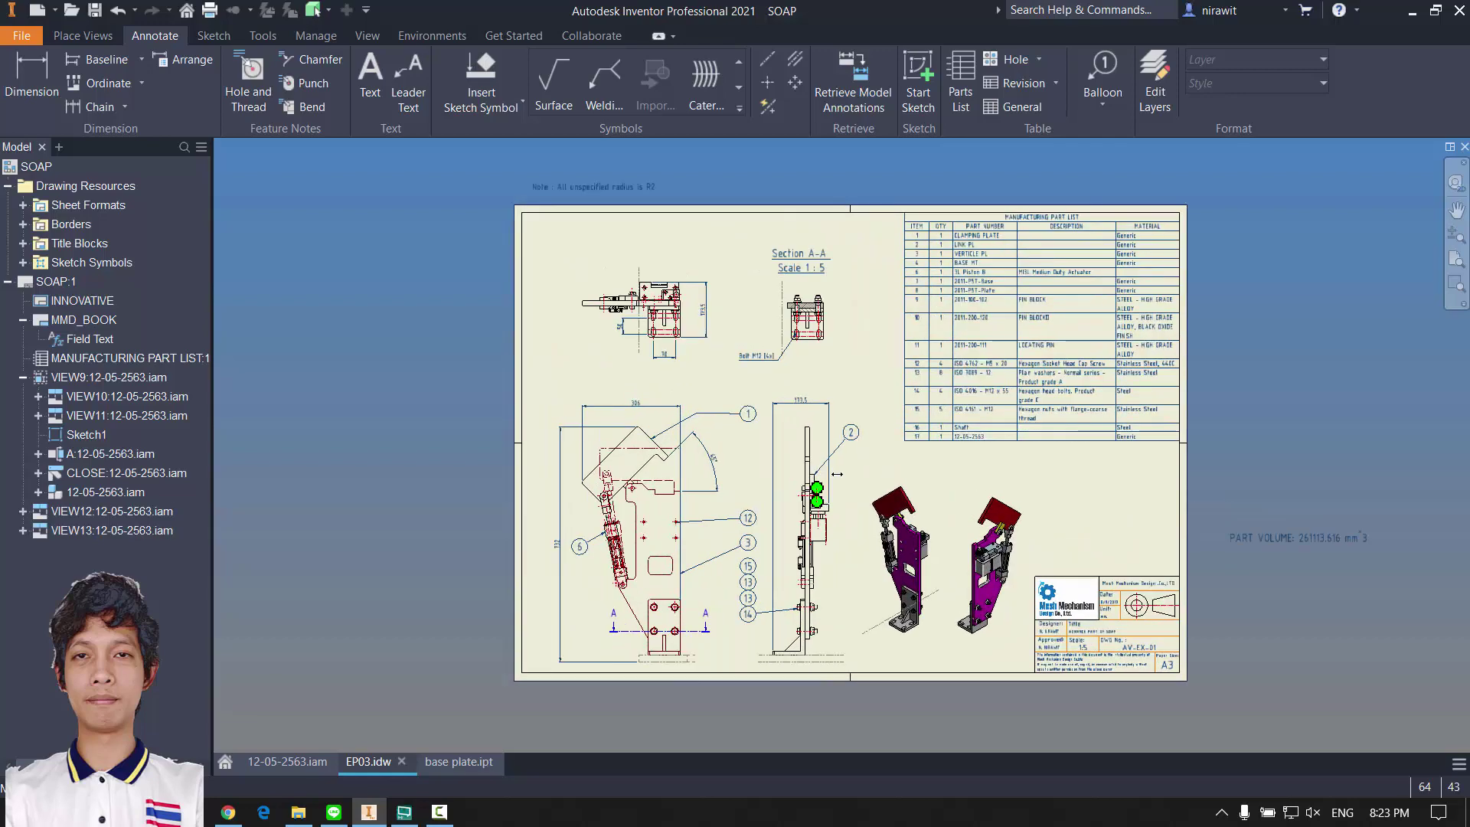
Step: Save the drawing EP03.idw, accepting the listed file changes
key(ctrl+s)
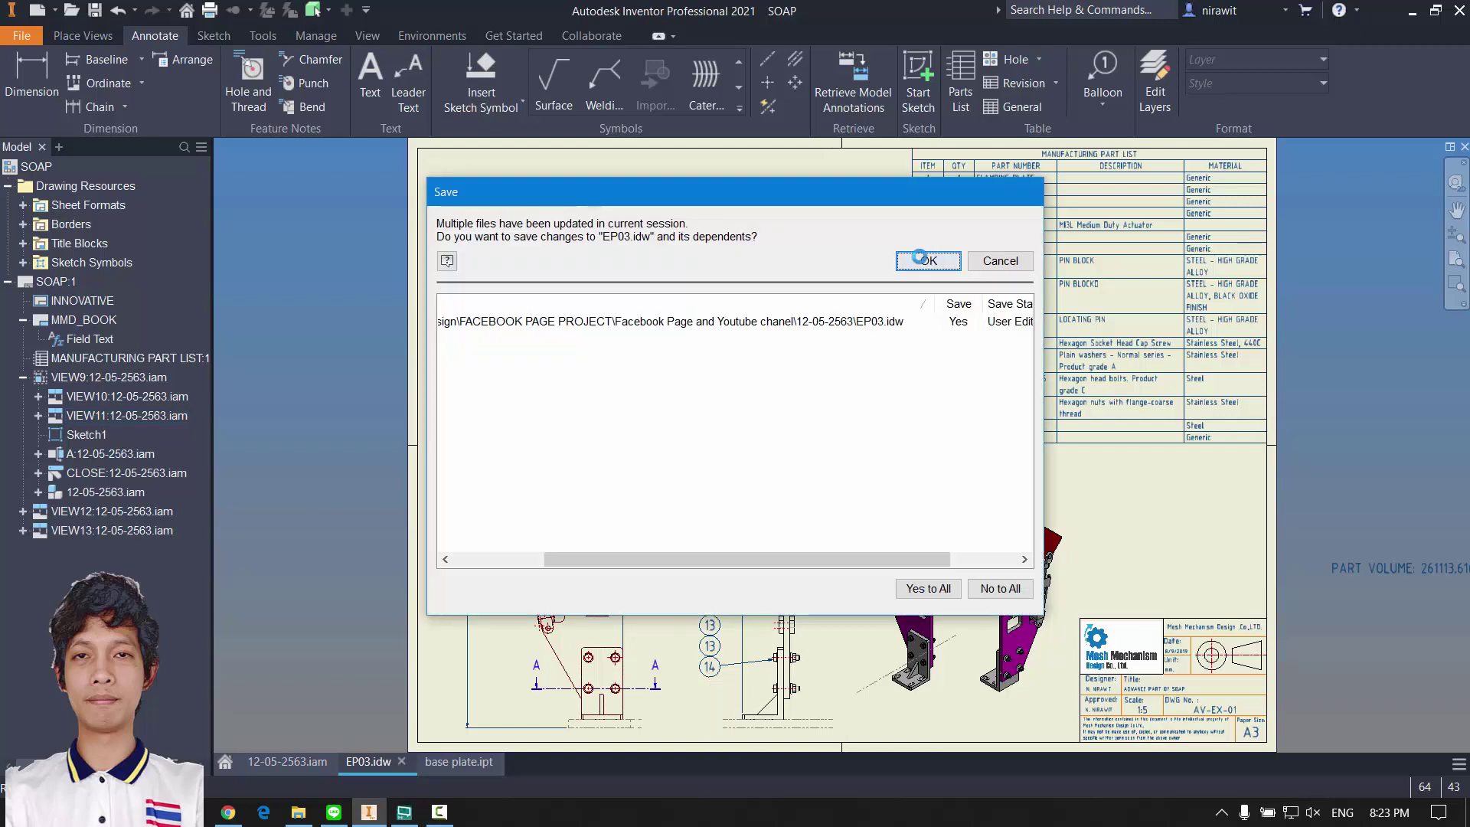
click(928, 259)
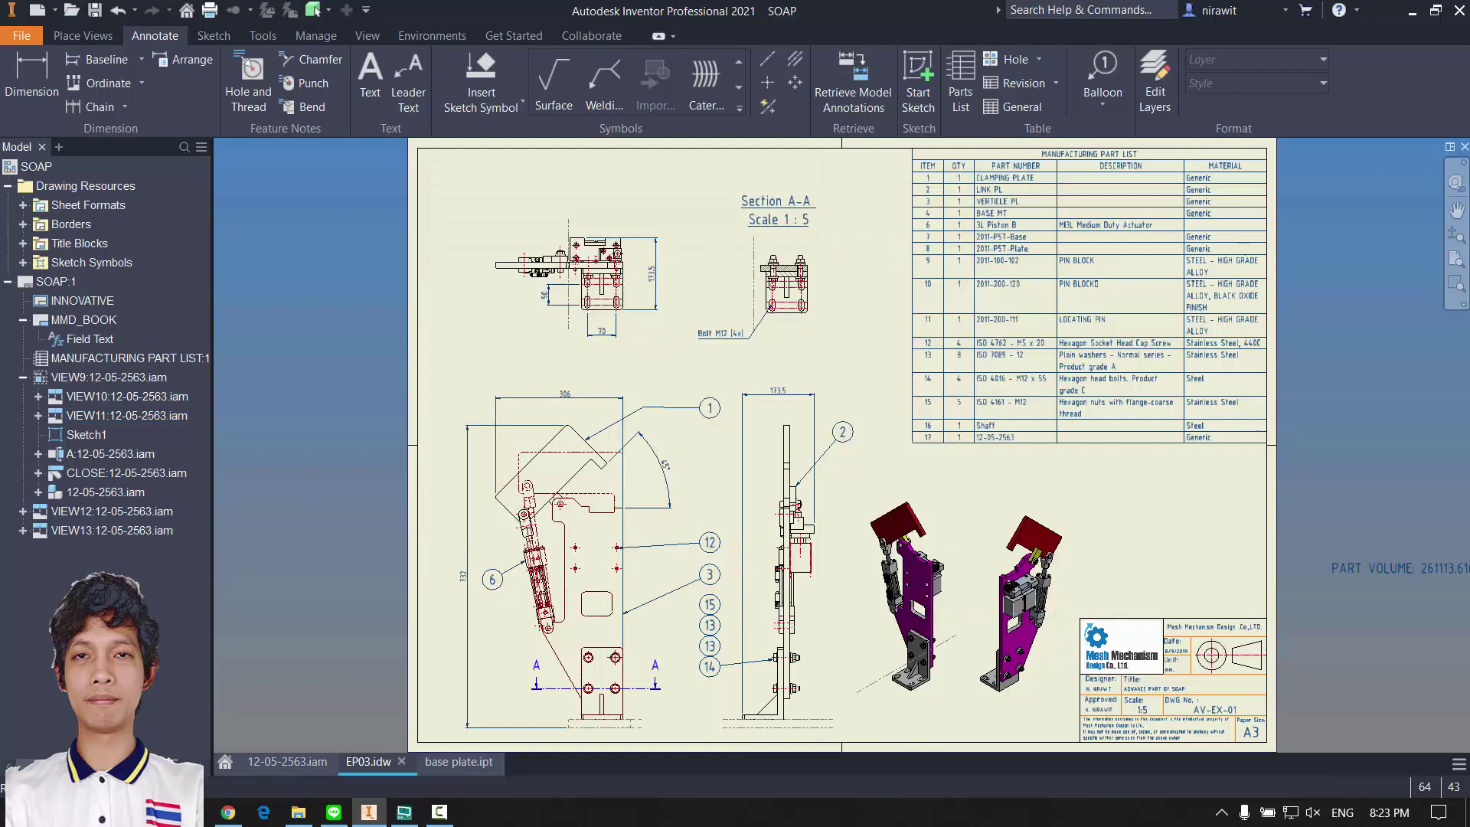
click(940, 271)
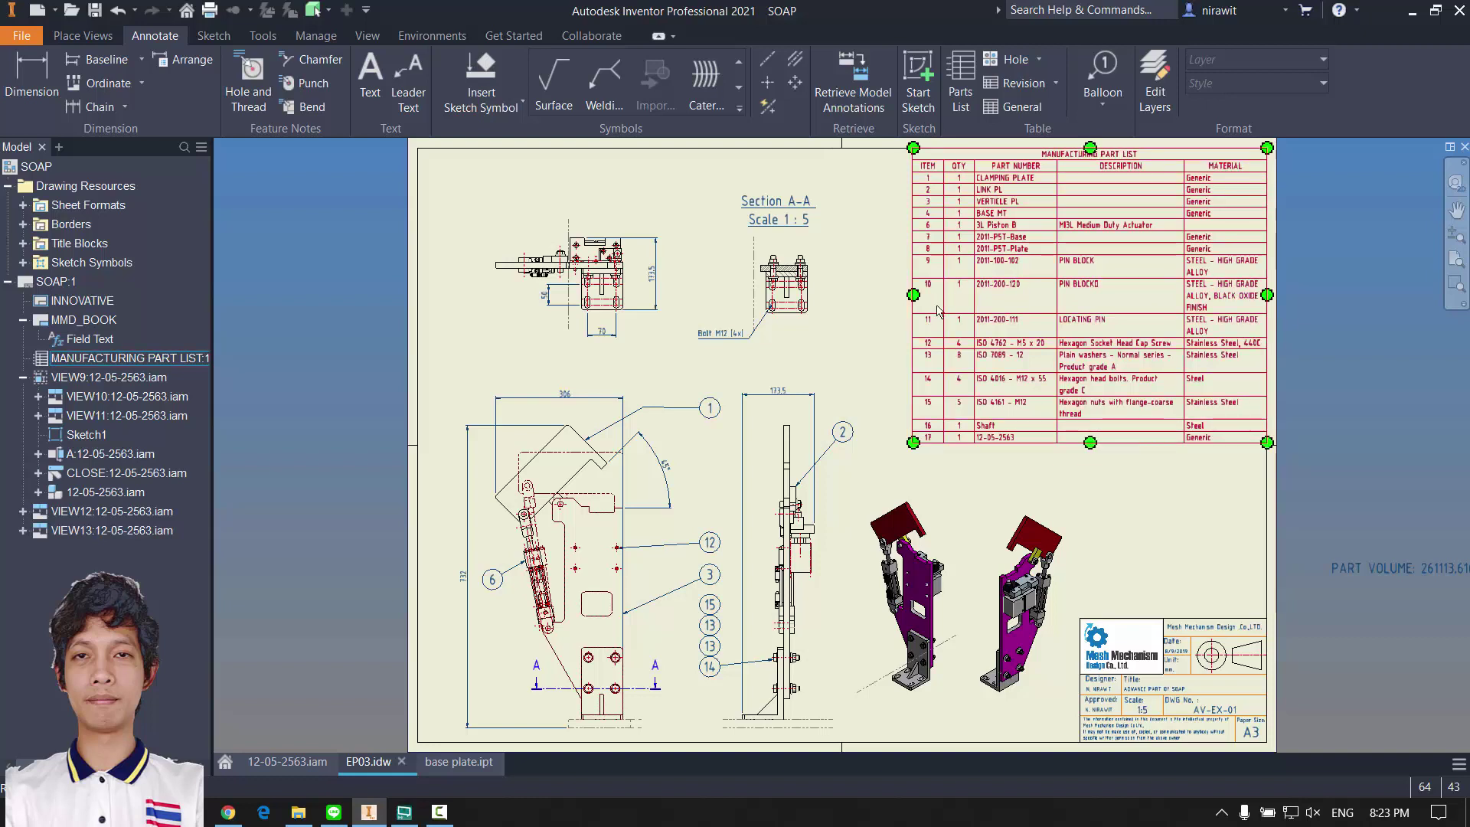
key(Escape)
Step: Examine the balloons, views, part list and title block up close and across the full sheet
scroll(685, 532, up, 6)
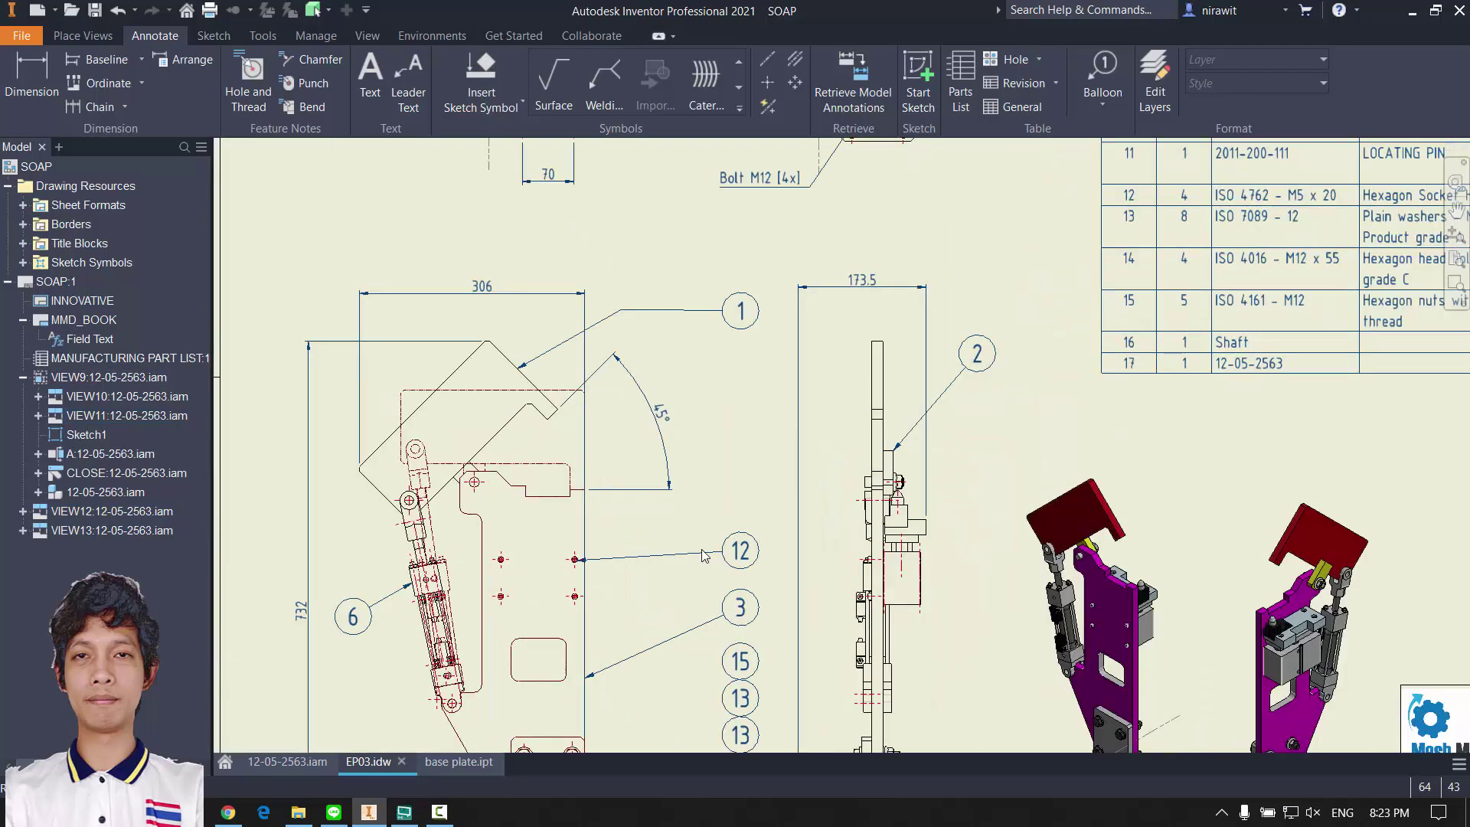
mouse_move(681, 568)
middle_down()
mouse_move(759, 382)
mouse_move(744, 362)
mouse_move(738, 475)
middle_up()
scroll(756, 385, down, 5)
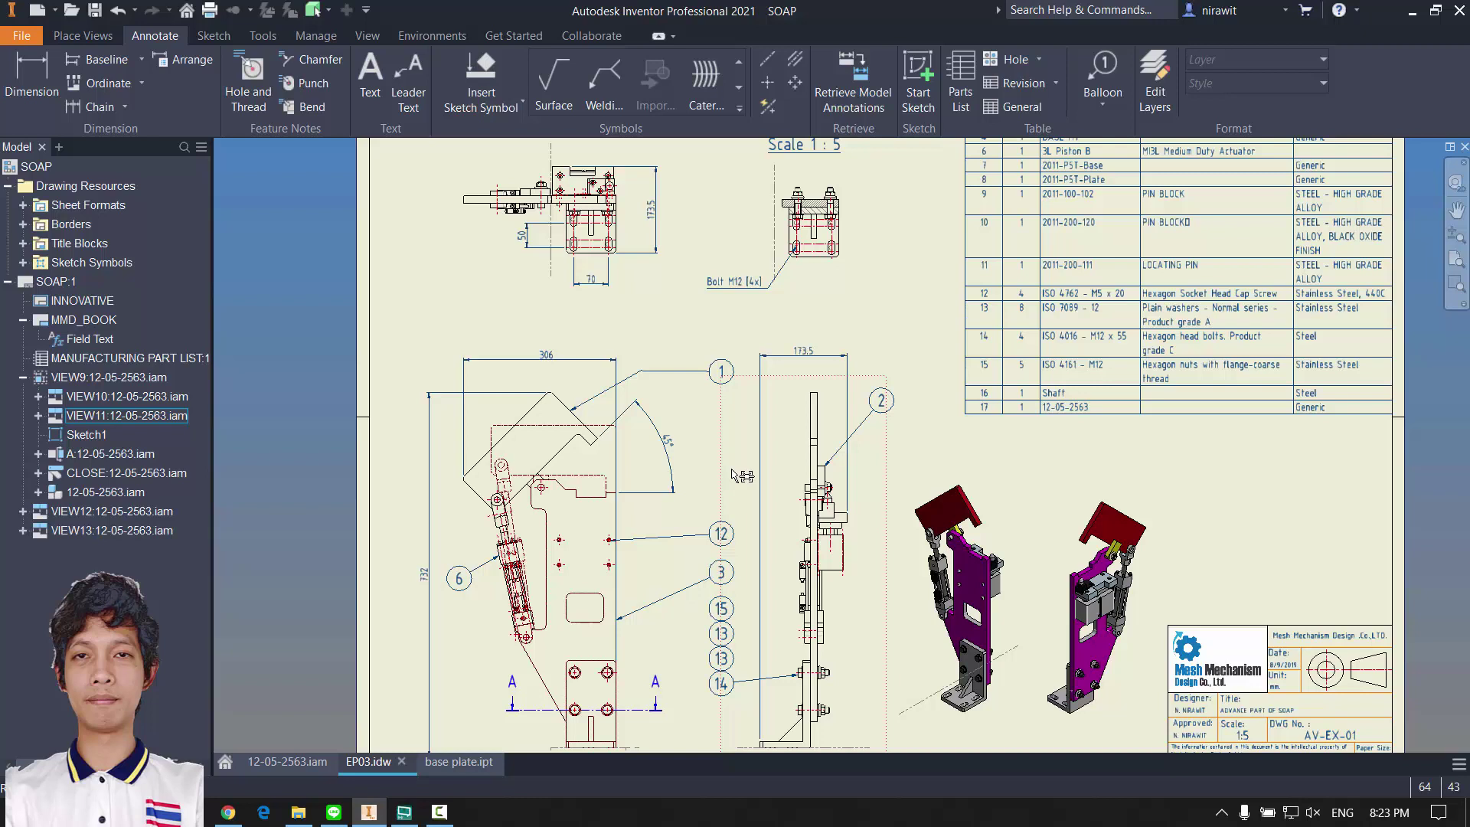
middle_drag(1183, 588, 1106, 574)
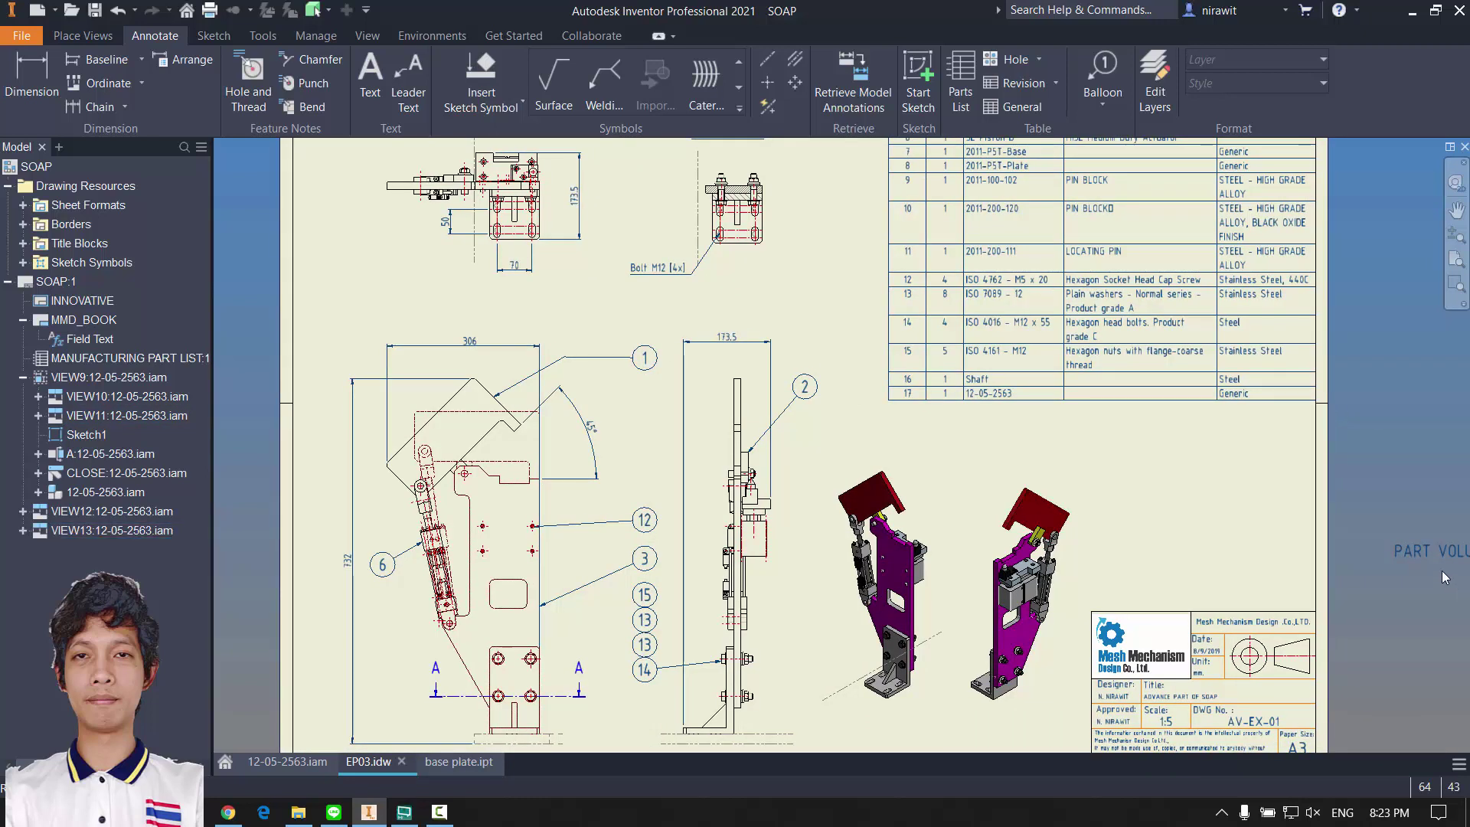
scroll(913, 503, down, 3)
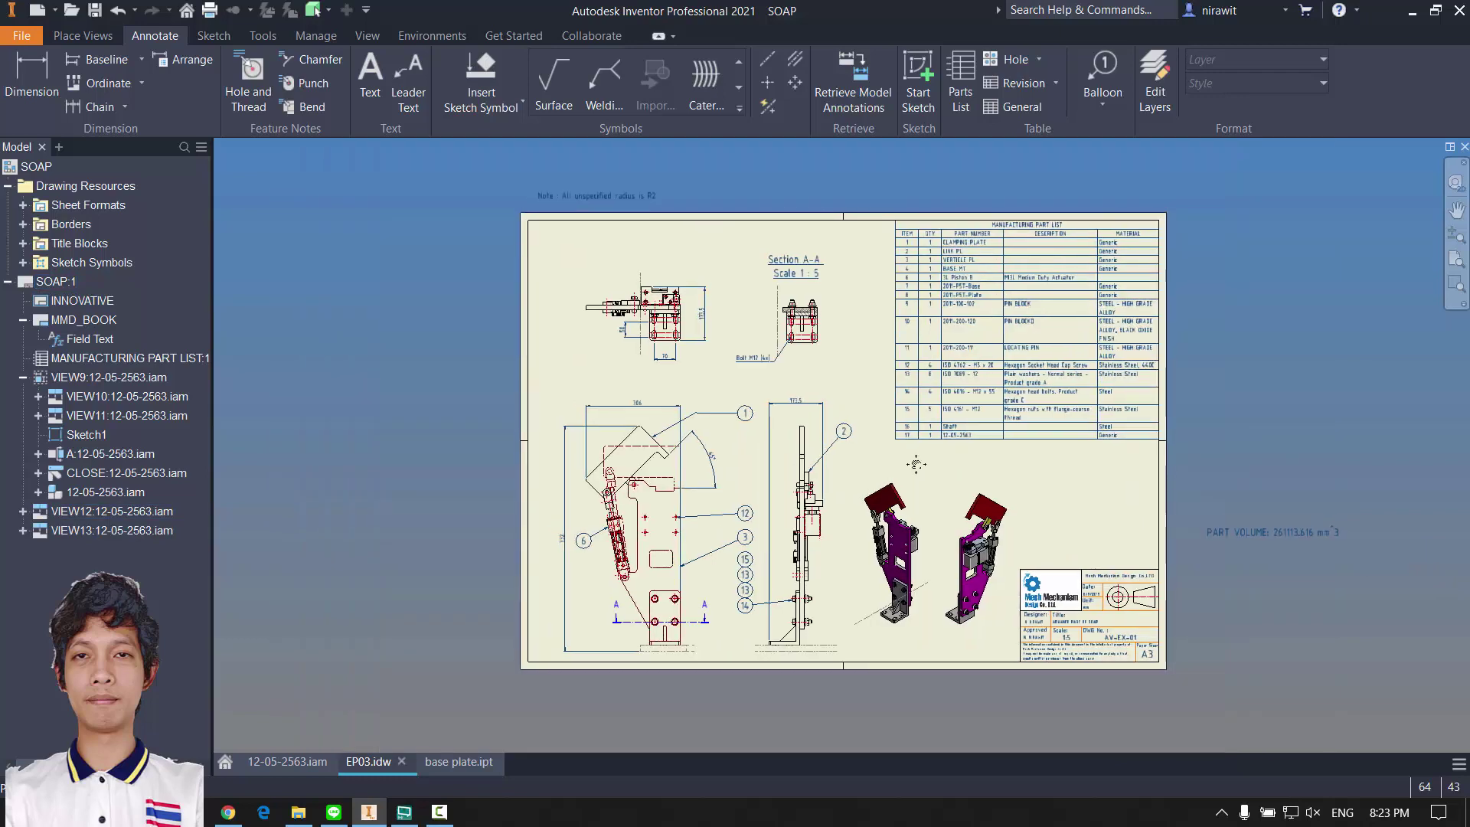
scroll(874, 476, up, 2)
scroll(842, 498, down, 3)
scroll(842, 494, up, 3)
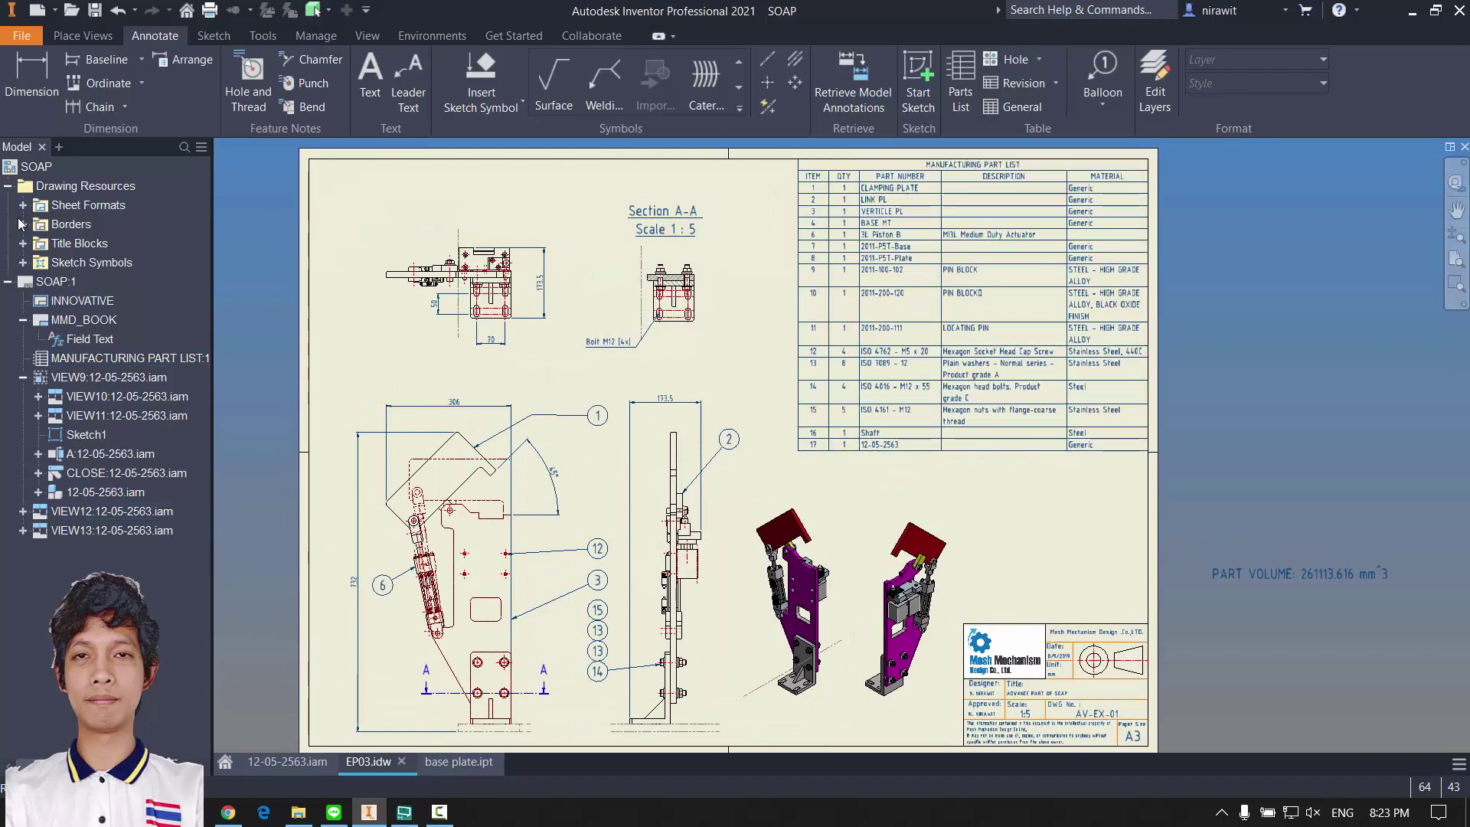
Step: Add a new sheet to the drawing with EXPLODED DRAWING as its title block title, leaving scale and drawing number blank
click(9, 186)
click(7, 205)
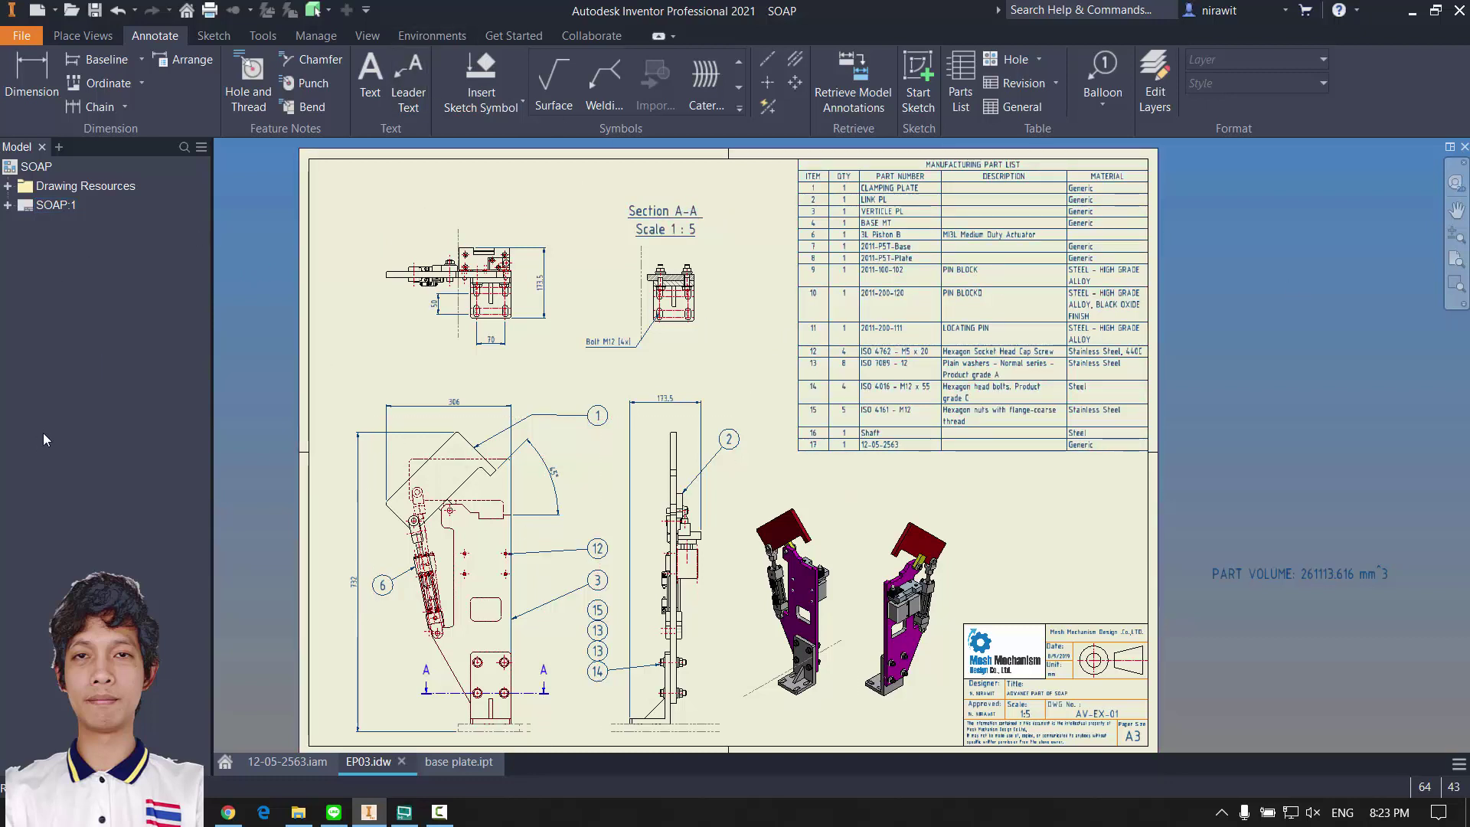
right_click(85, 410)
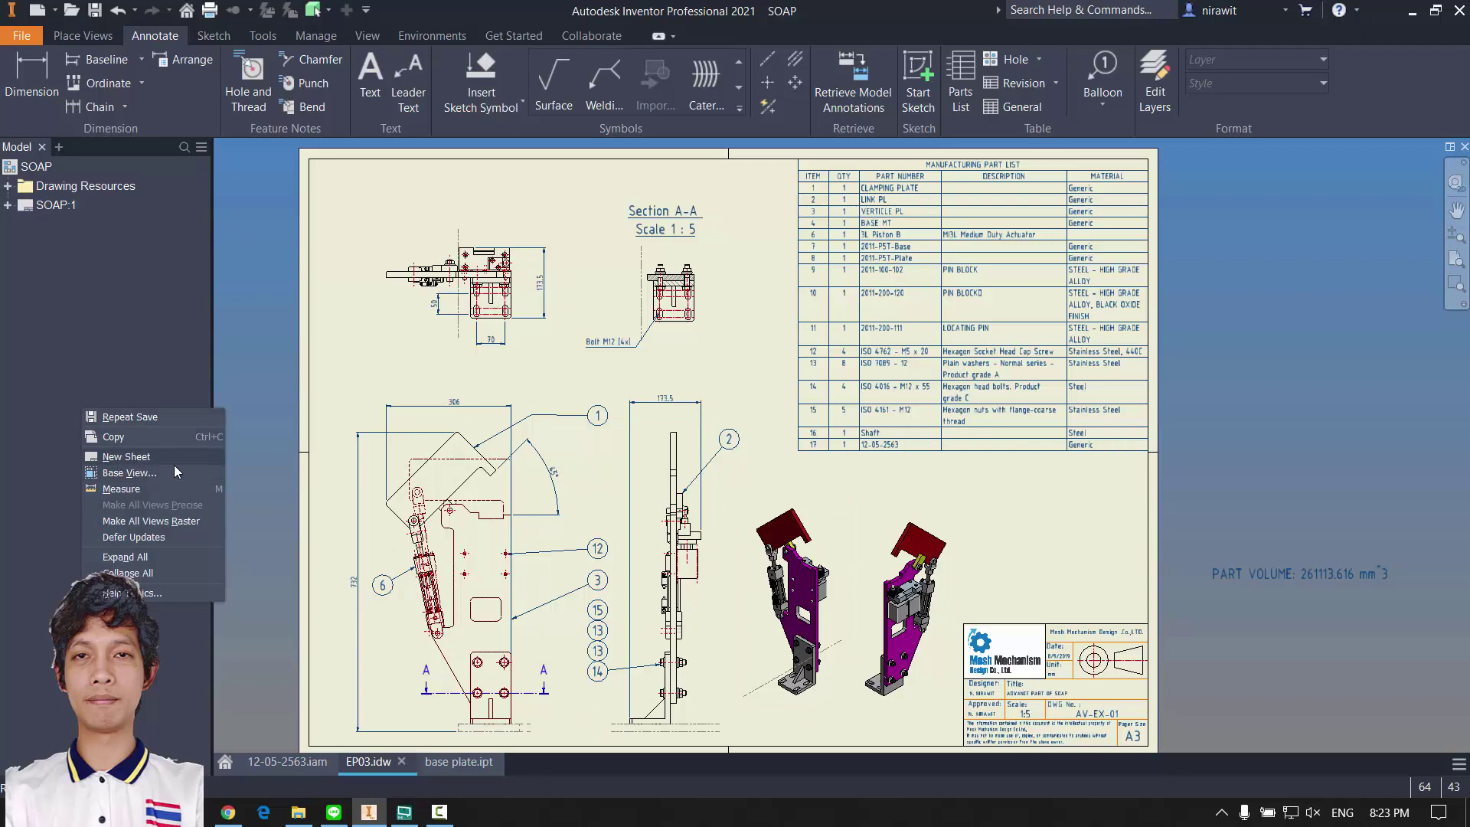
click(127, 456)
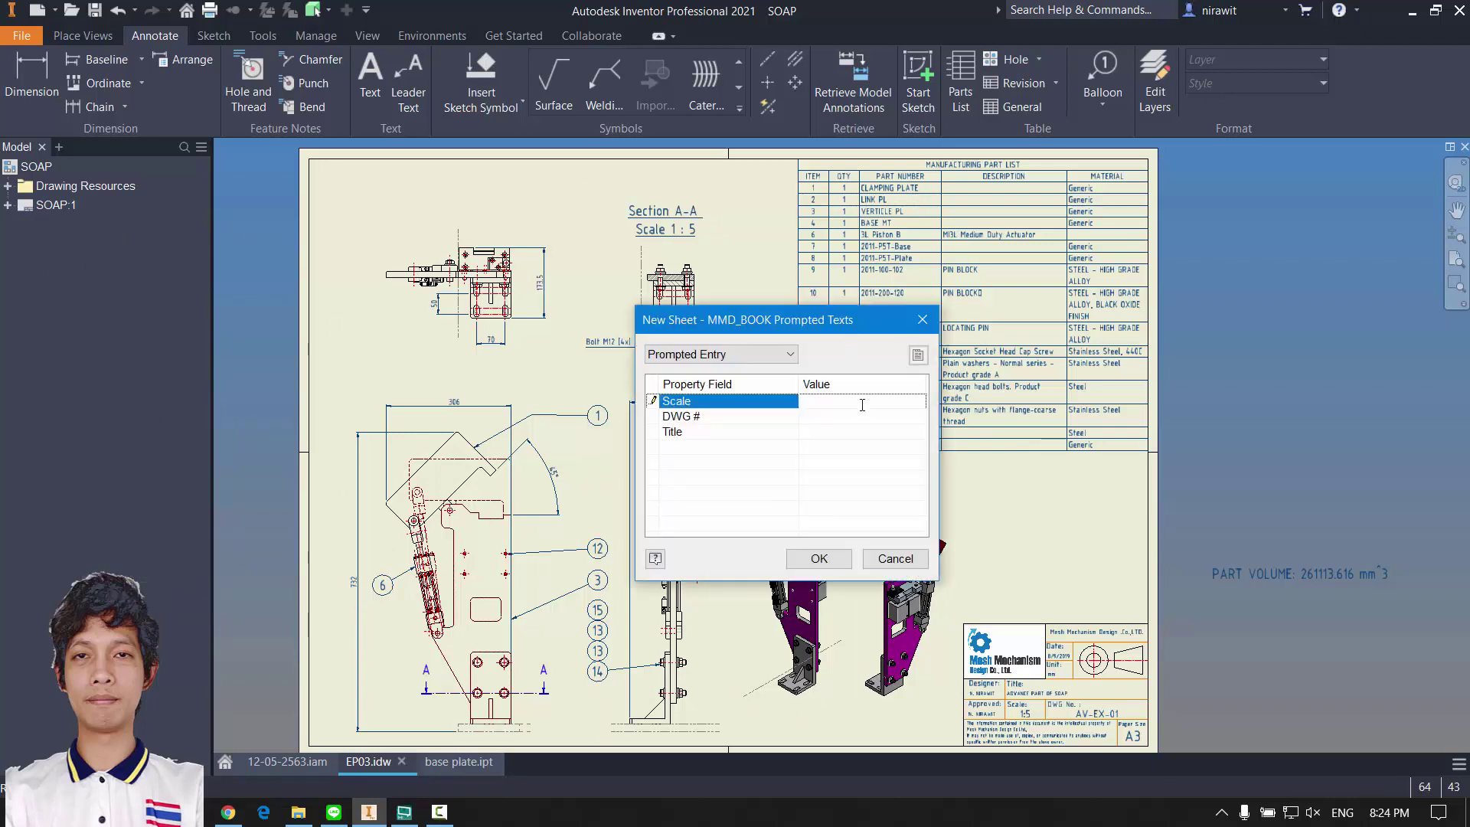
click(825, 415)
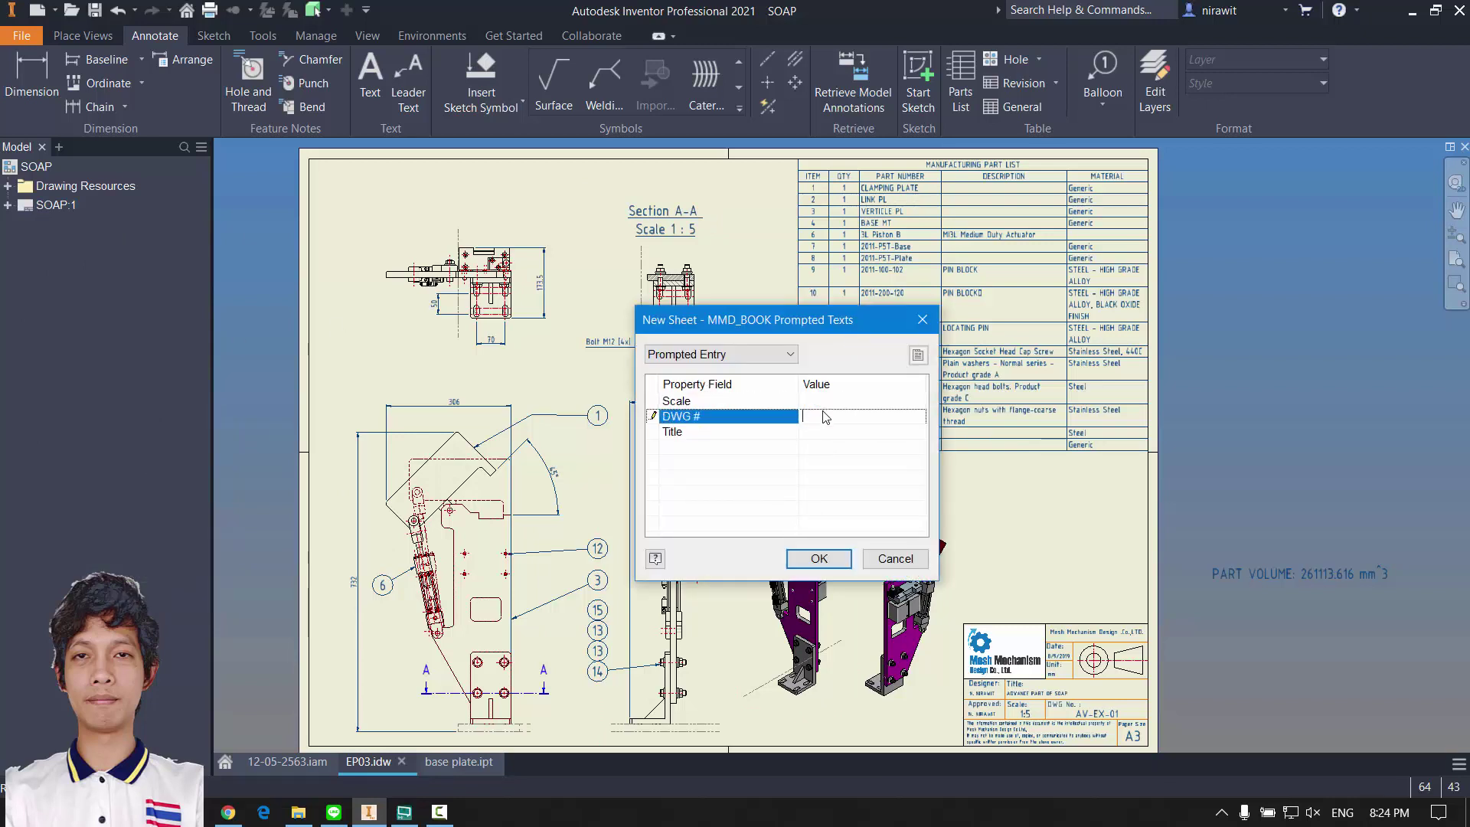
click(826, 430)
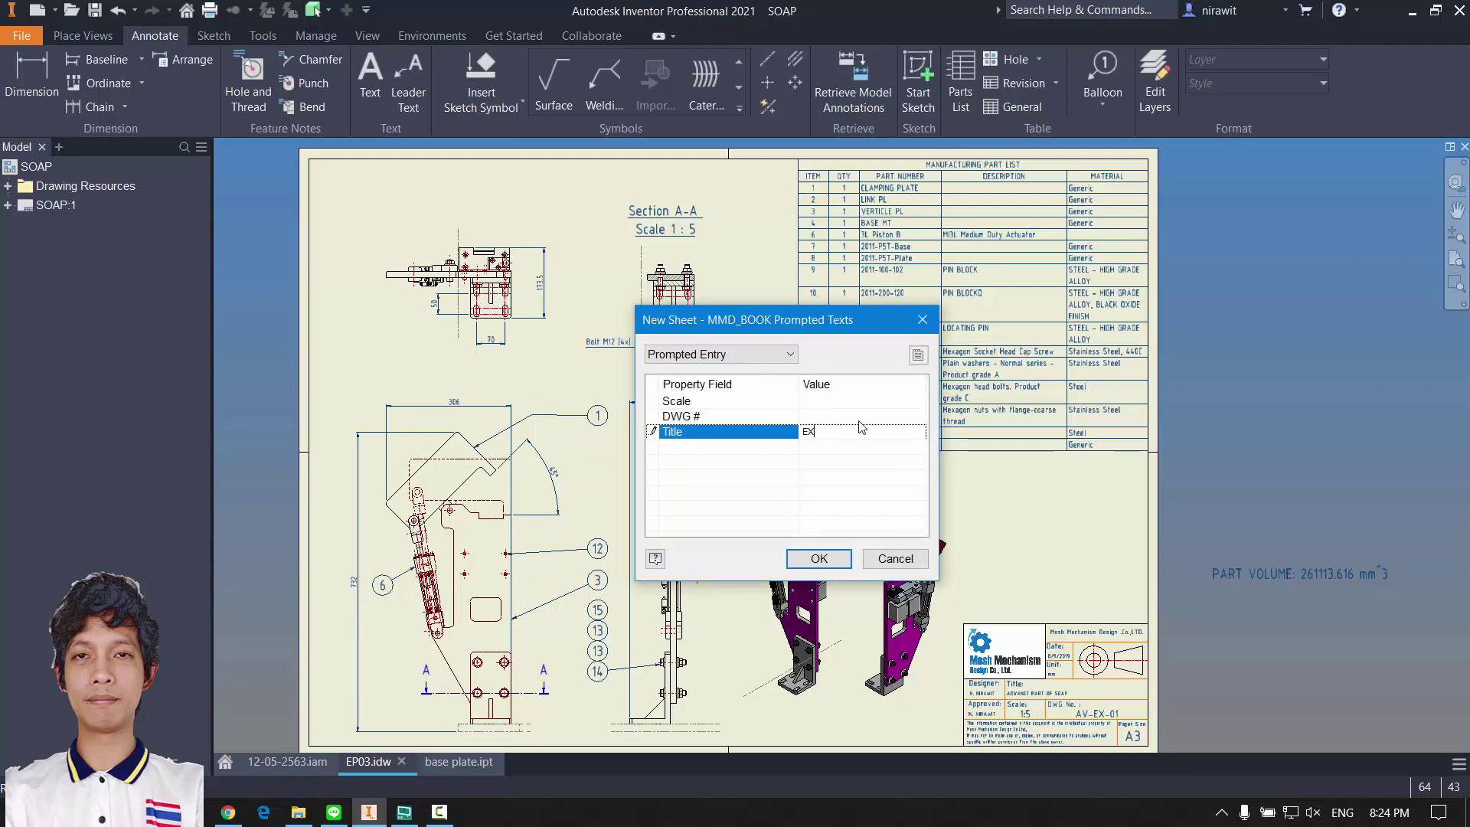
text(EXplo)
key(BackSpace)
key(BackSpace)
key(BackSpace)
text(PLODED DRAWING)
click(842, 559)
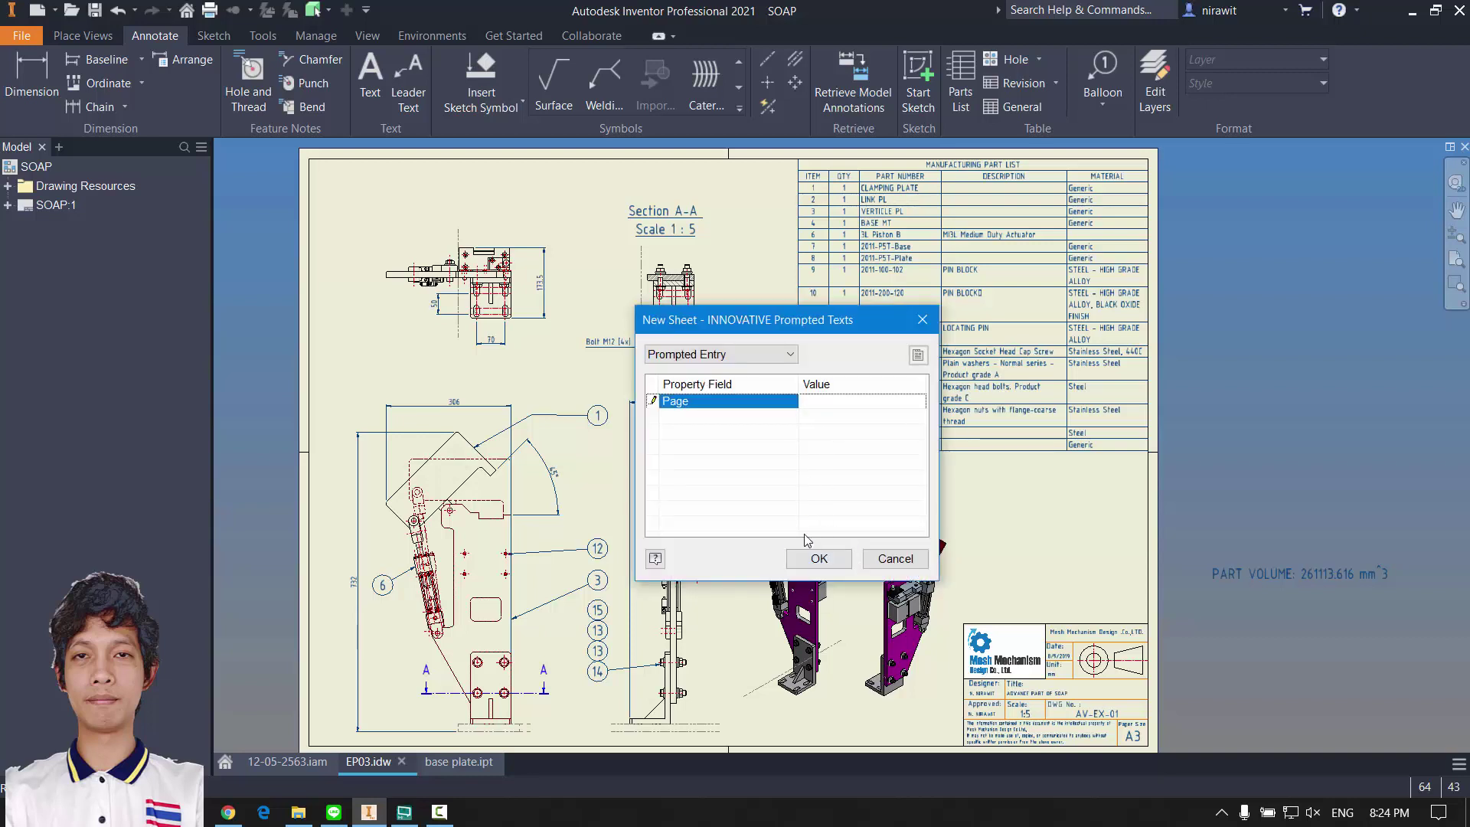
Step: Enter 2/2 as the new sheet's page value and finish creating the sheet
text(2/2)
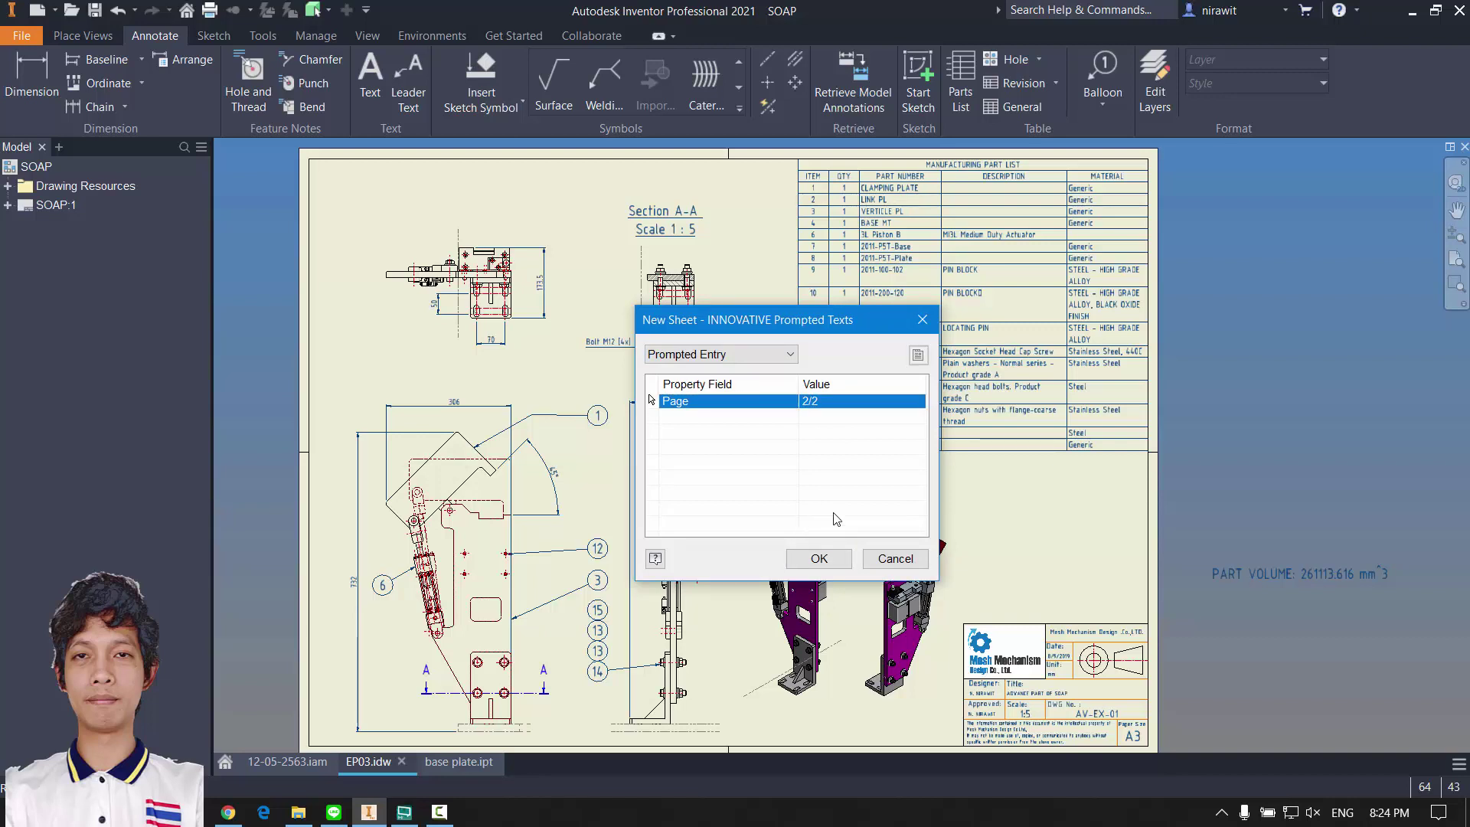
click(896, 559)
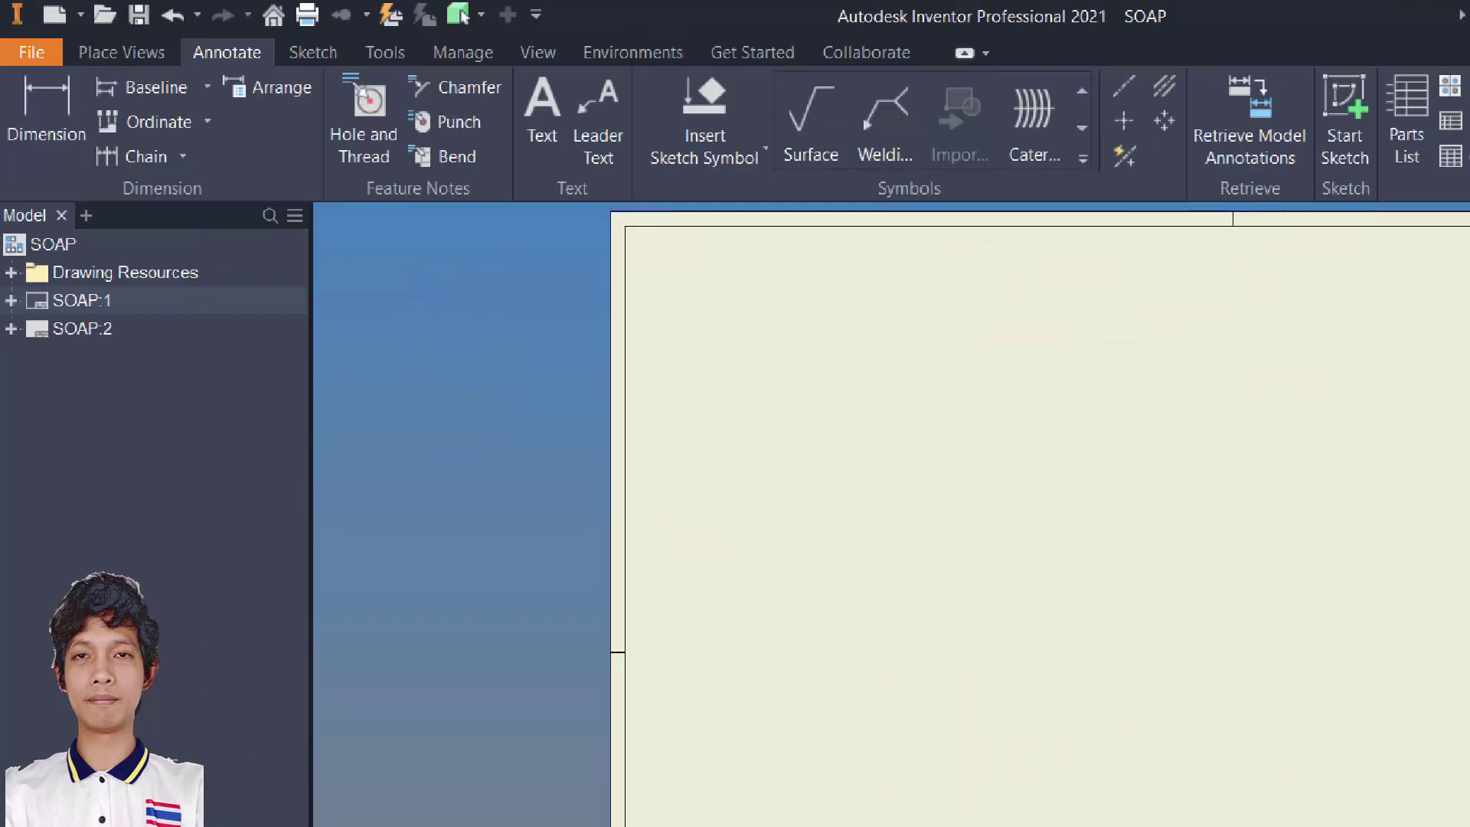
key(alt)
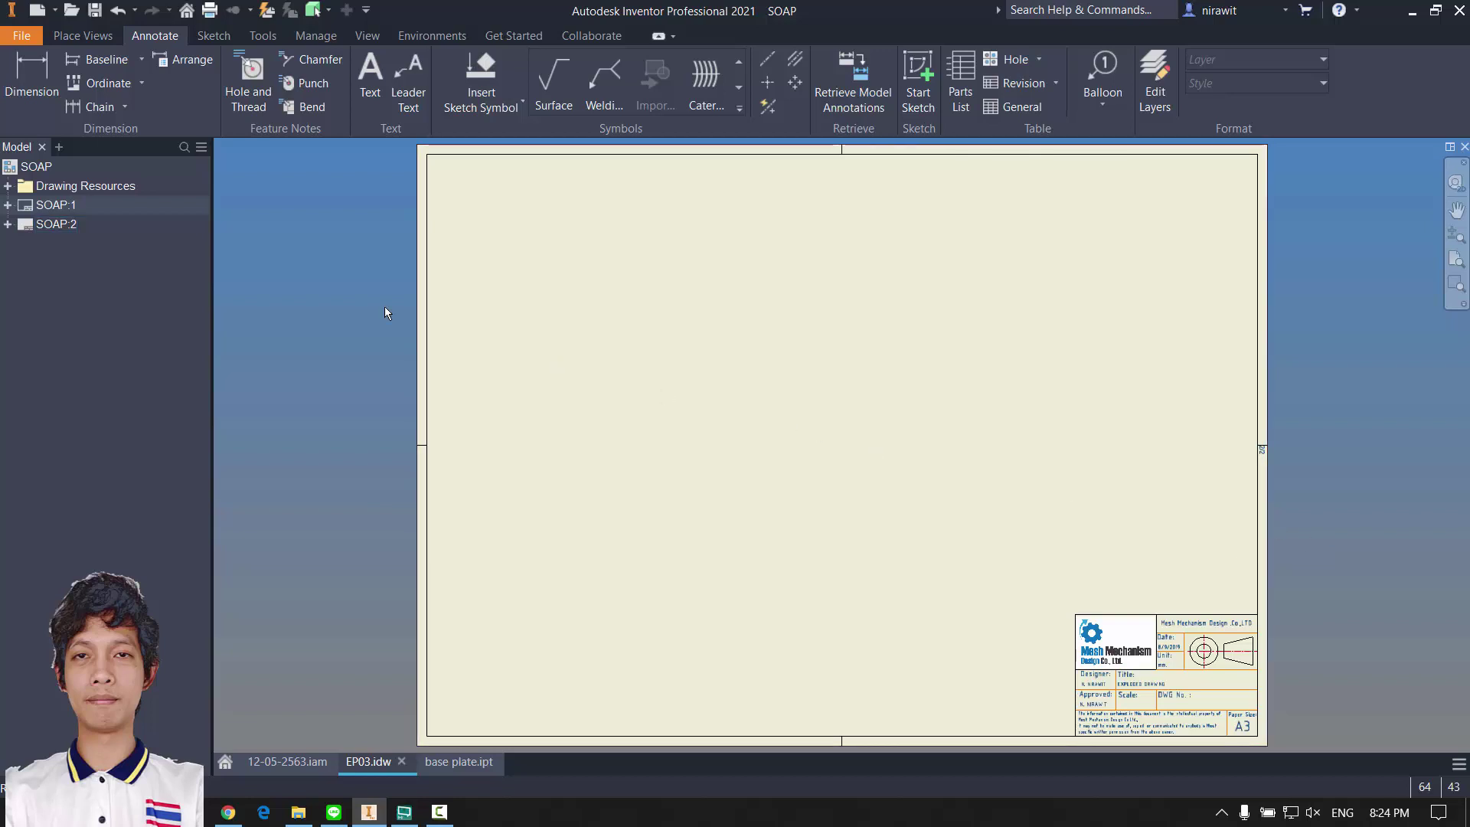
Step: Save EP03.idw with the added blank sheet, accepting the listed file changes
click(94, 10)
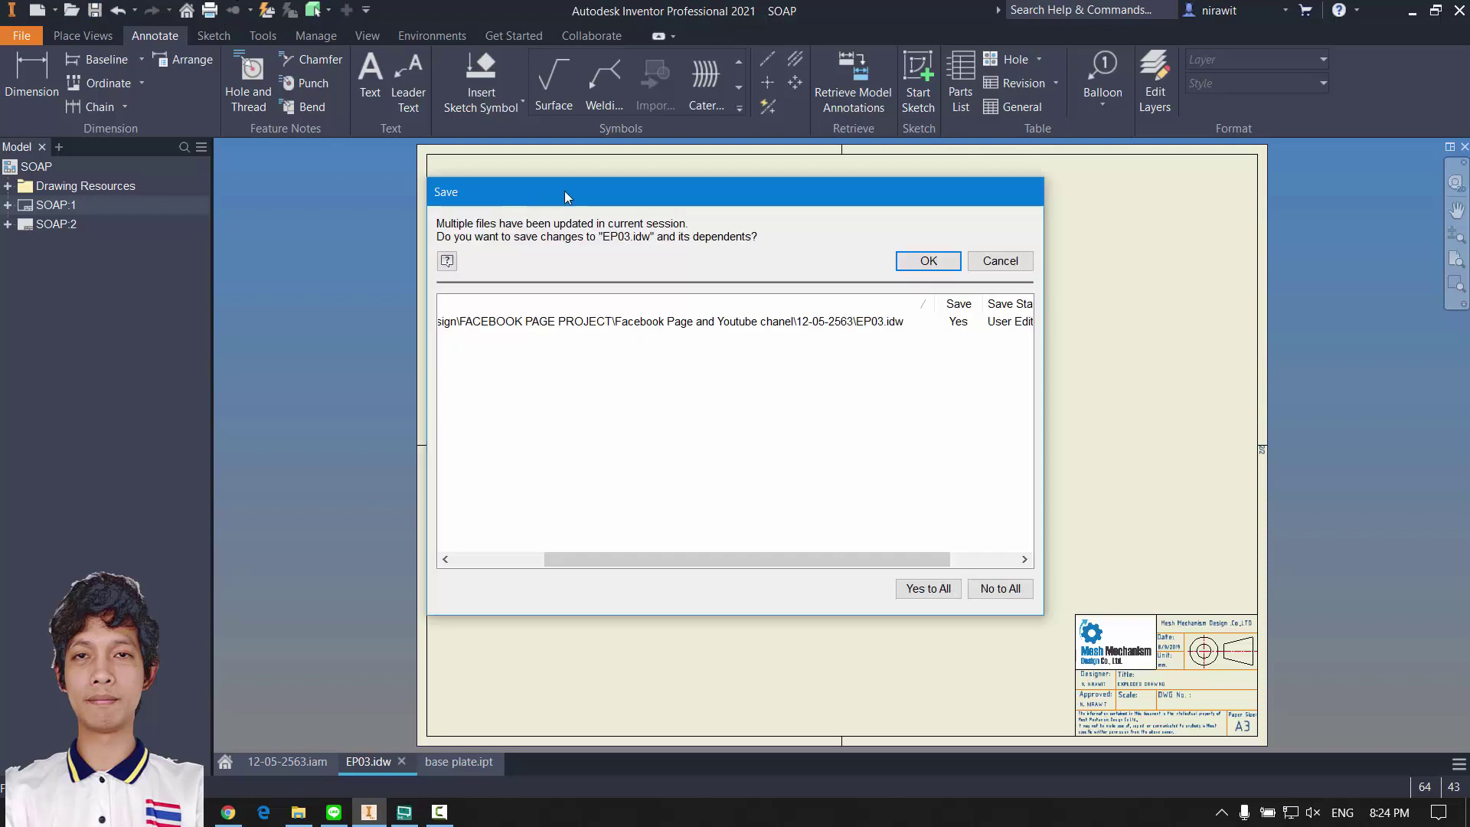
click(927, 261)
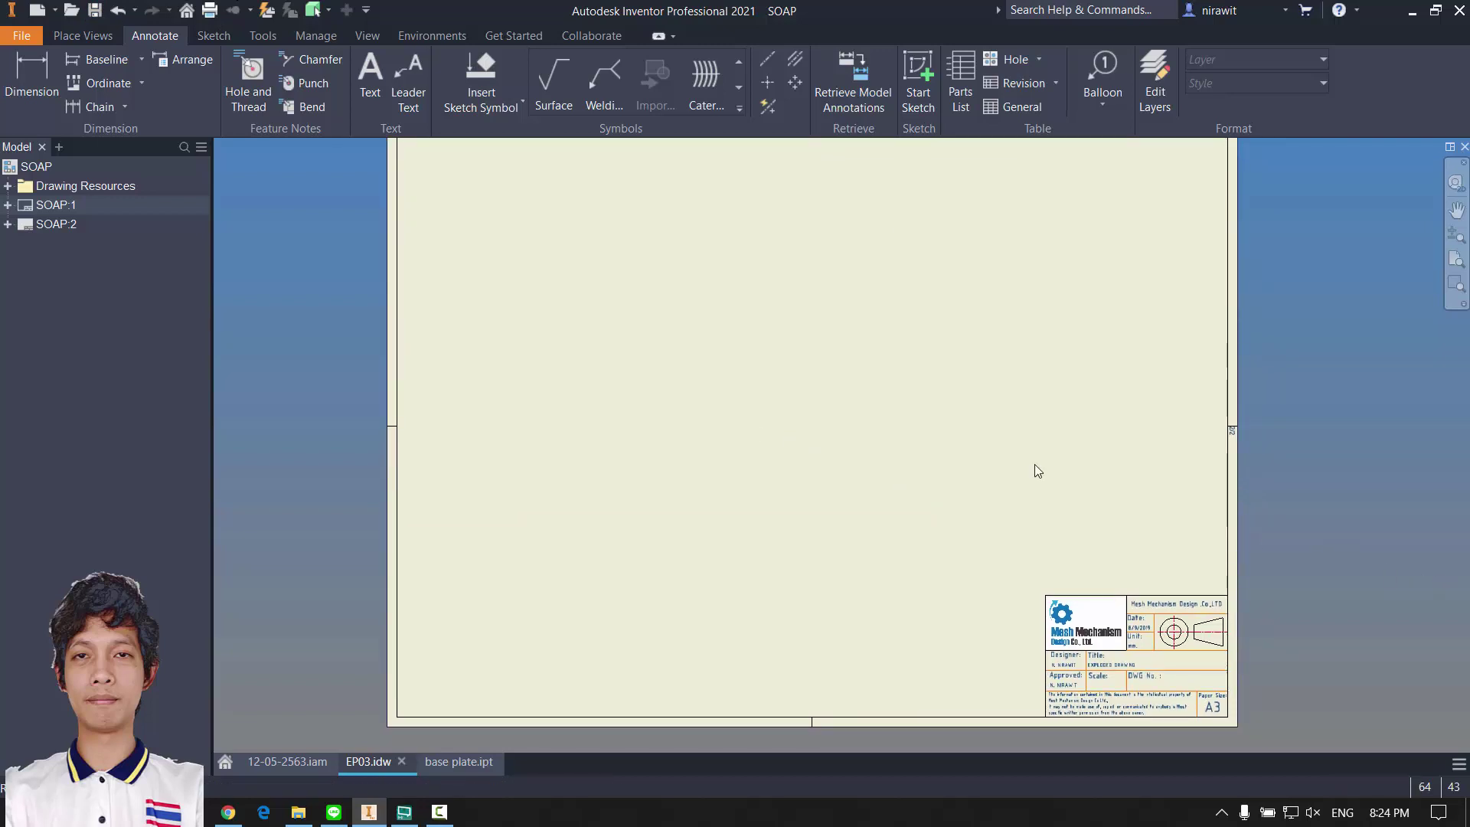
middle_drag(1333, 568, 1227, 589)
middle_drag(1024, 507, 984, 494)
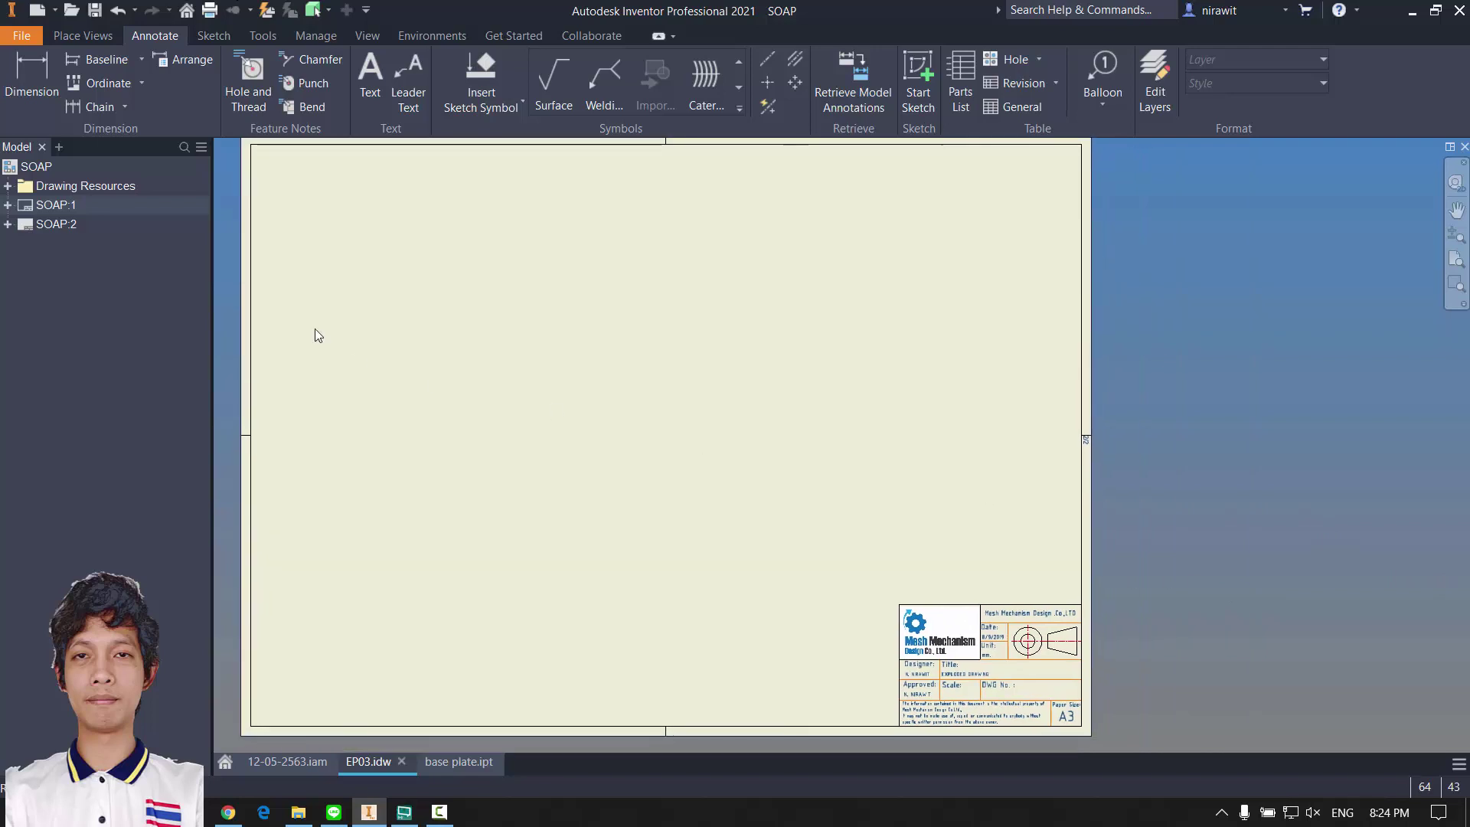
middle_drag(444, 396, 494, 423)
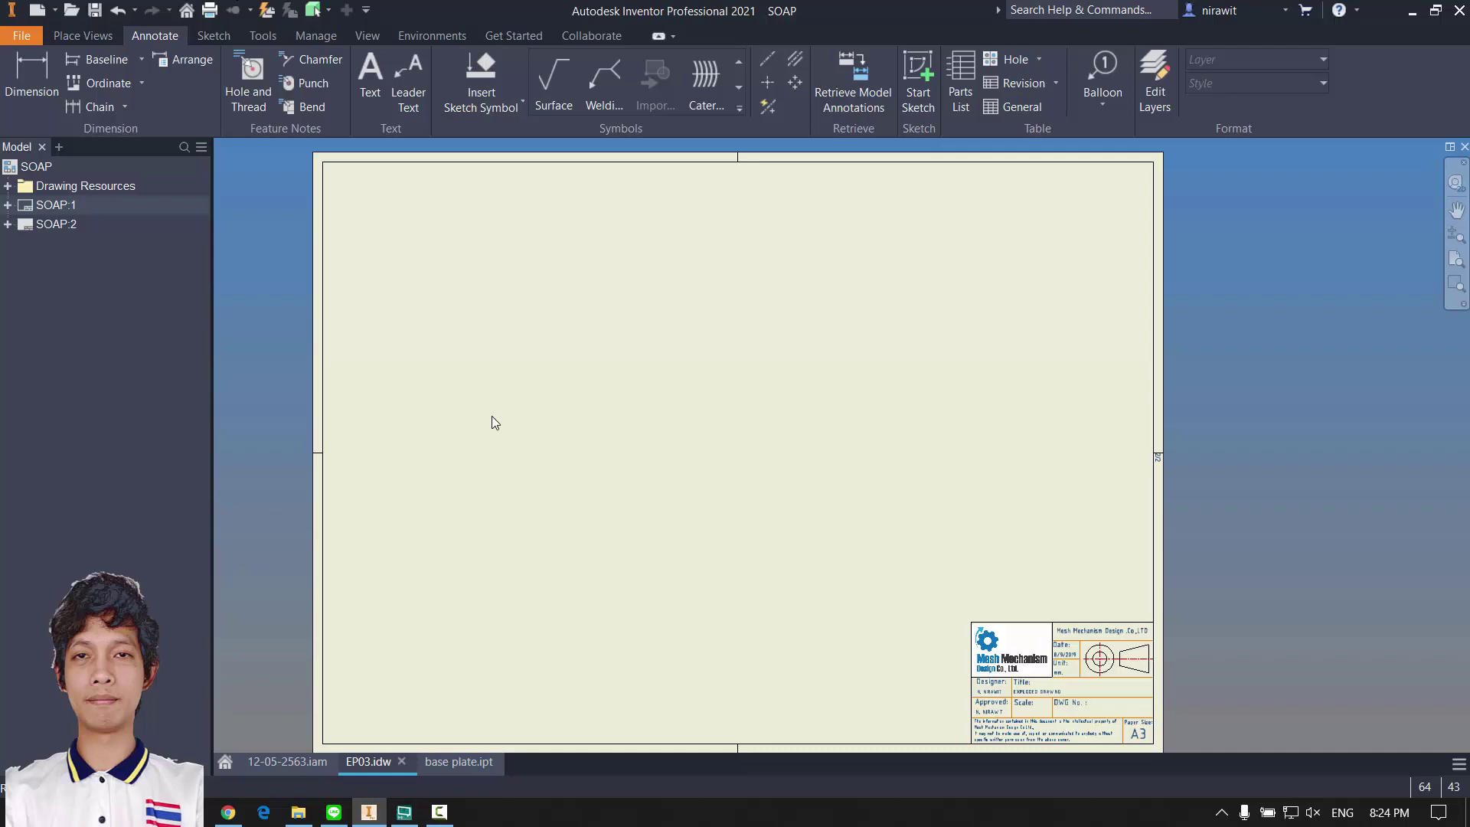
Step: Switch to the assembly 12-05-2563.iam and inspect the clamping unit from another angle
click(261, 762)
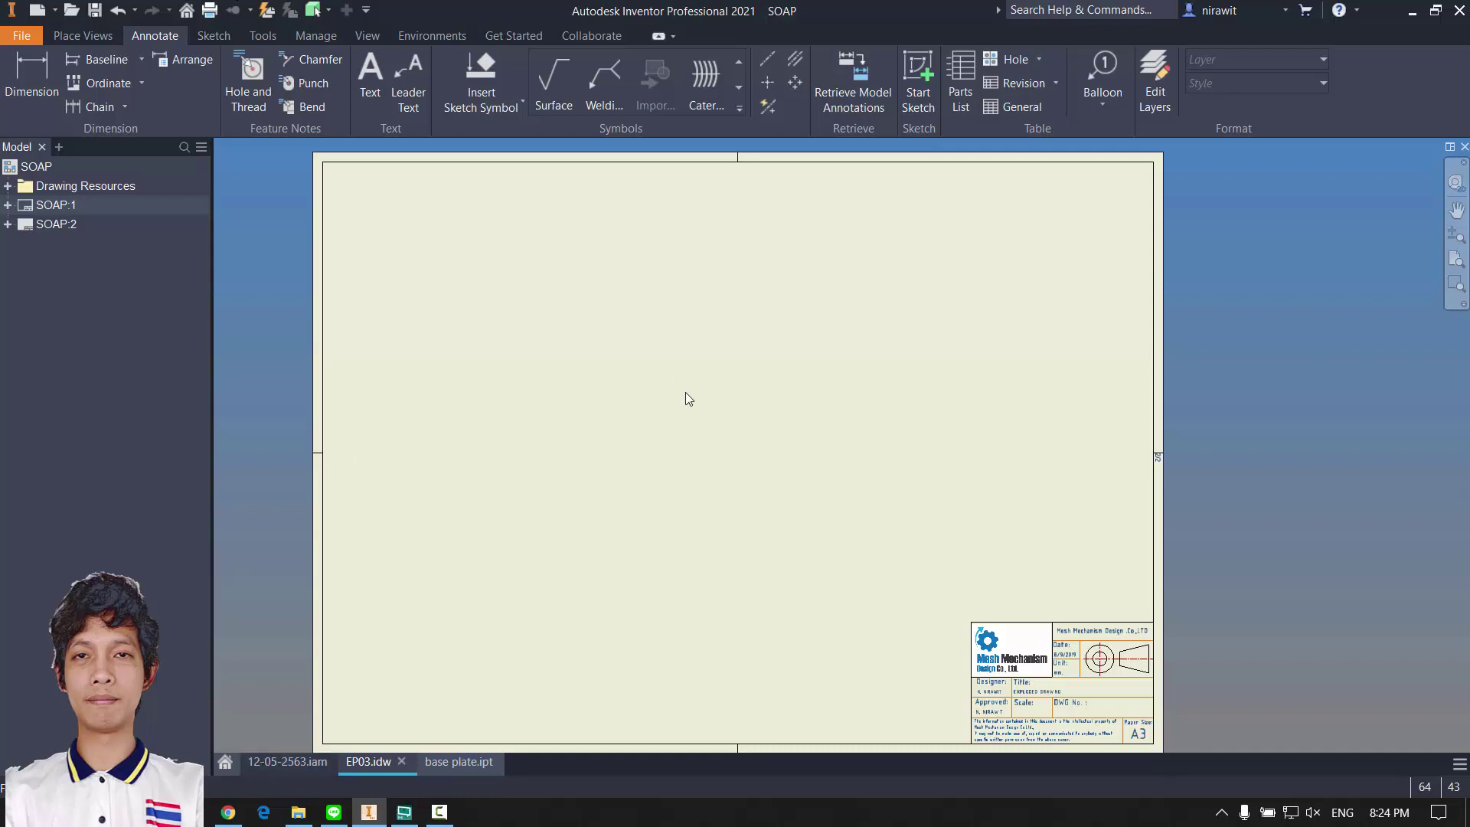
scroll(792, 477, up, 3)
shift+middle_drag(825, 460, 896, 398)
scroll(477, 182, down, 2)
click(895, 398)
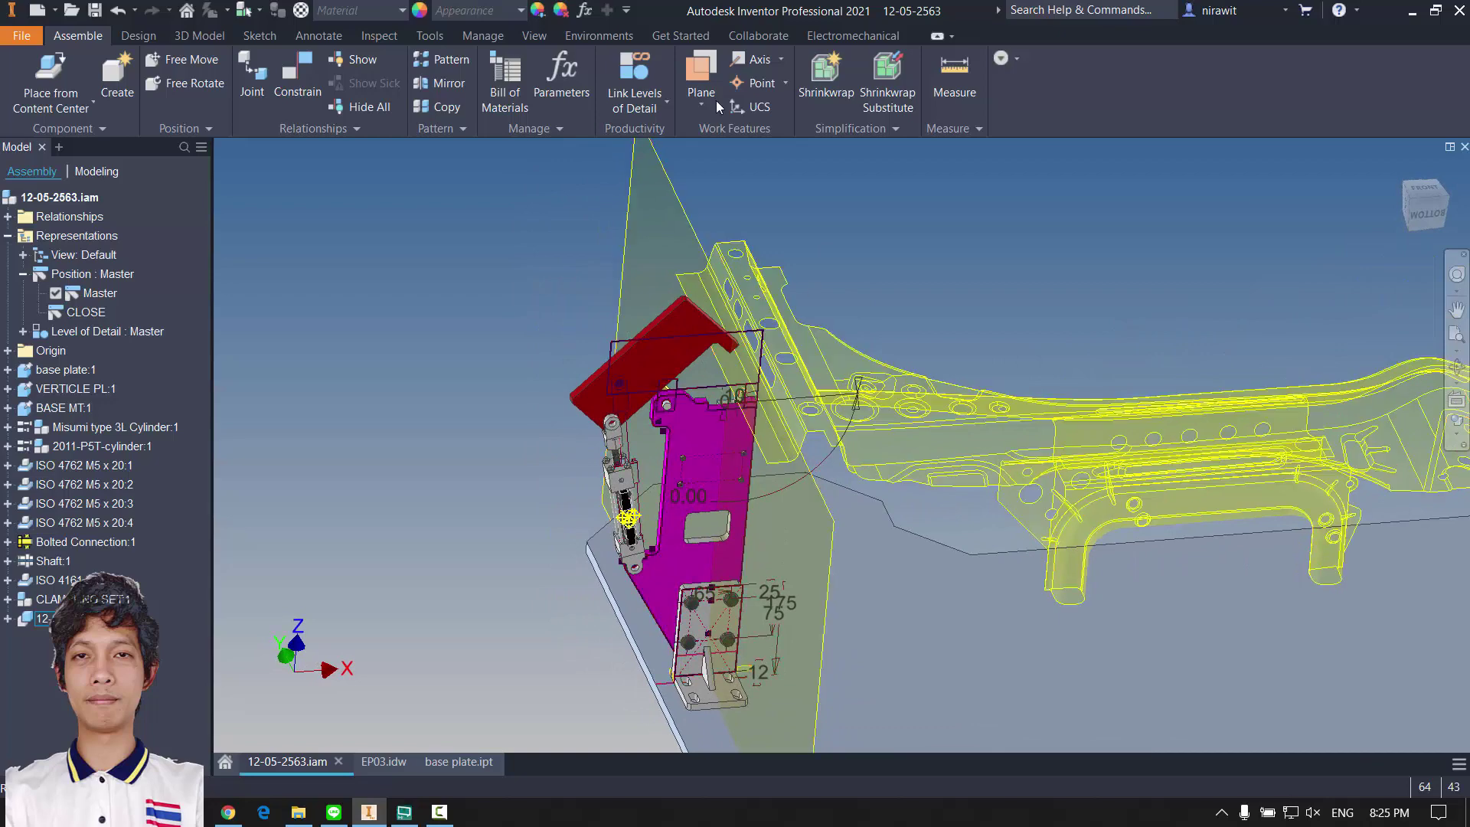
Step: Create a new presentation file from the metric Standard (mm).ipn template and set its view to the home orientation
click(43, 14)
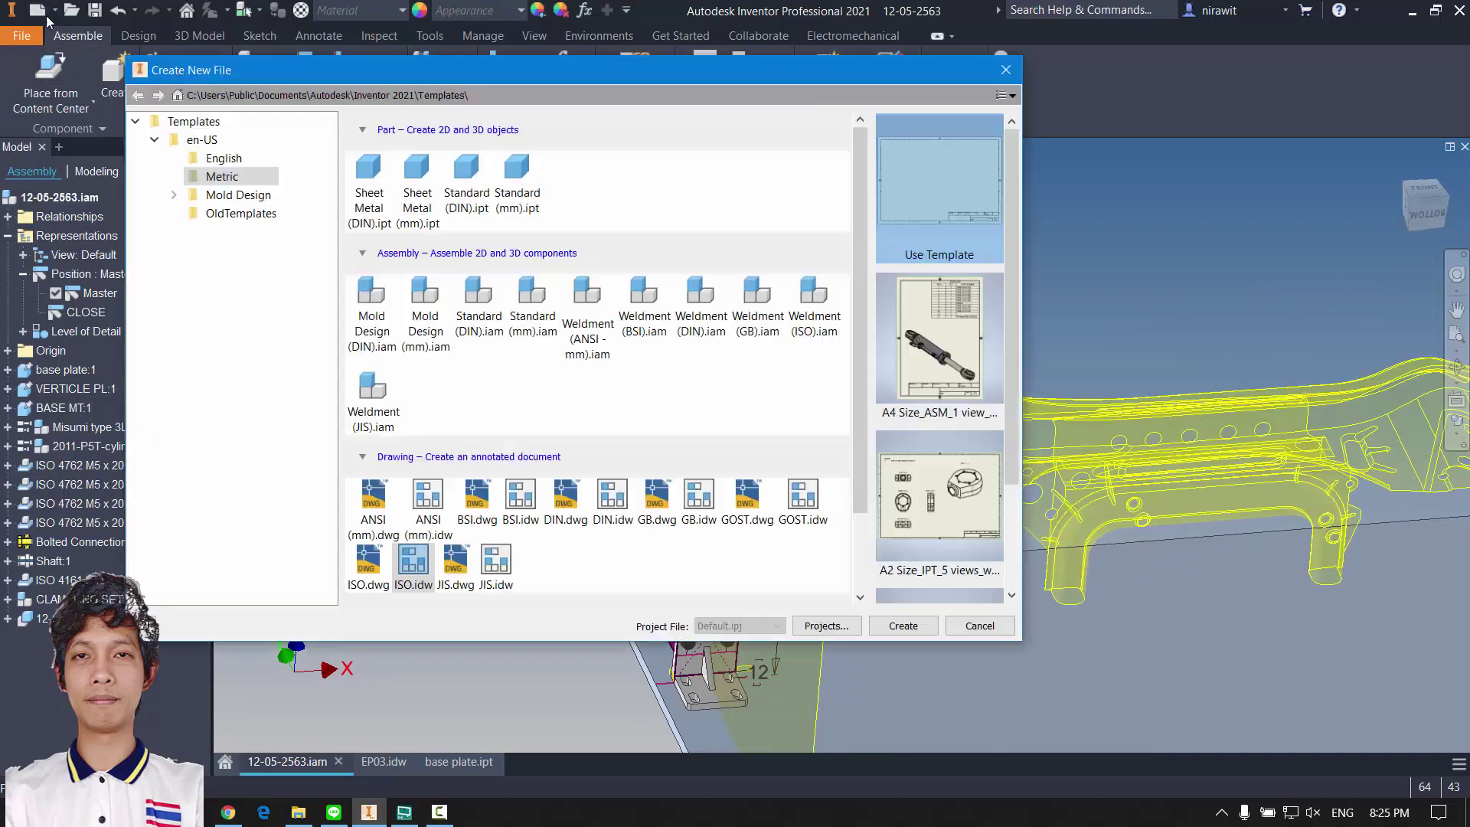
drag(177, 59, 332, 68)
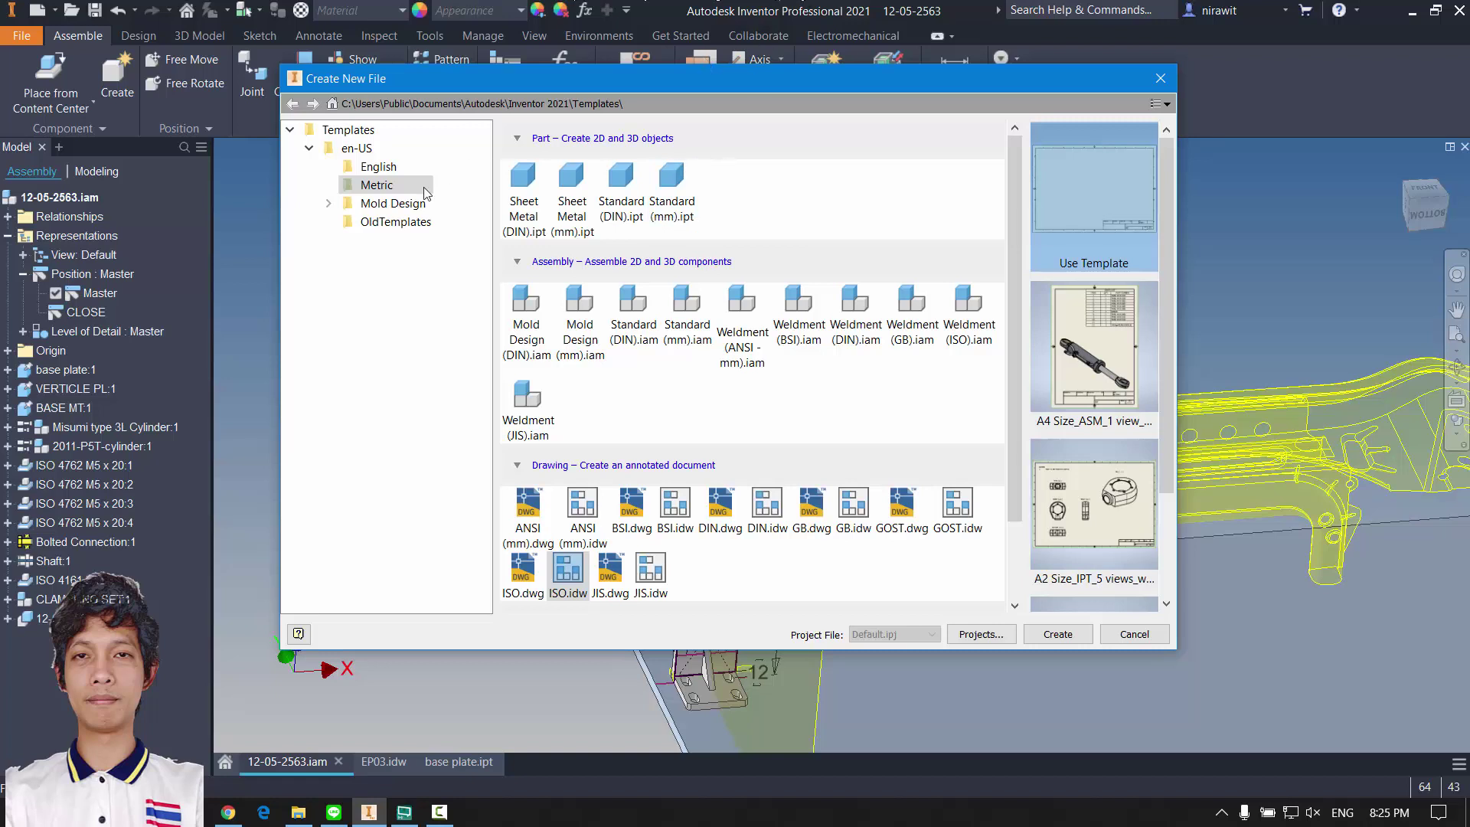
click(389, 186)
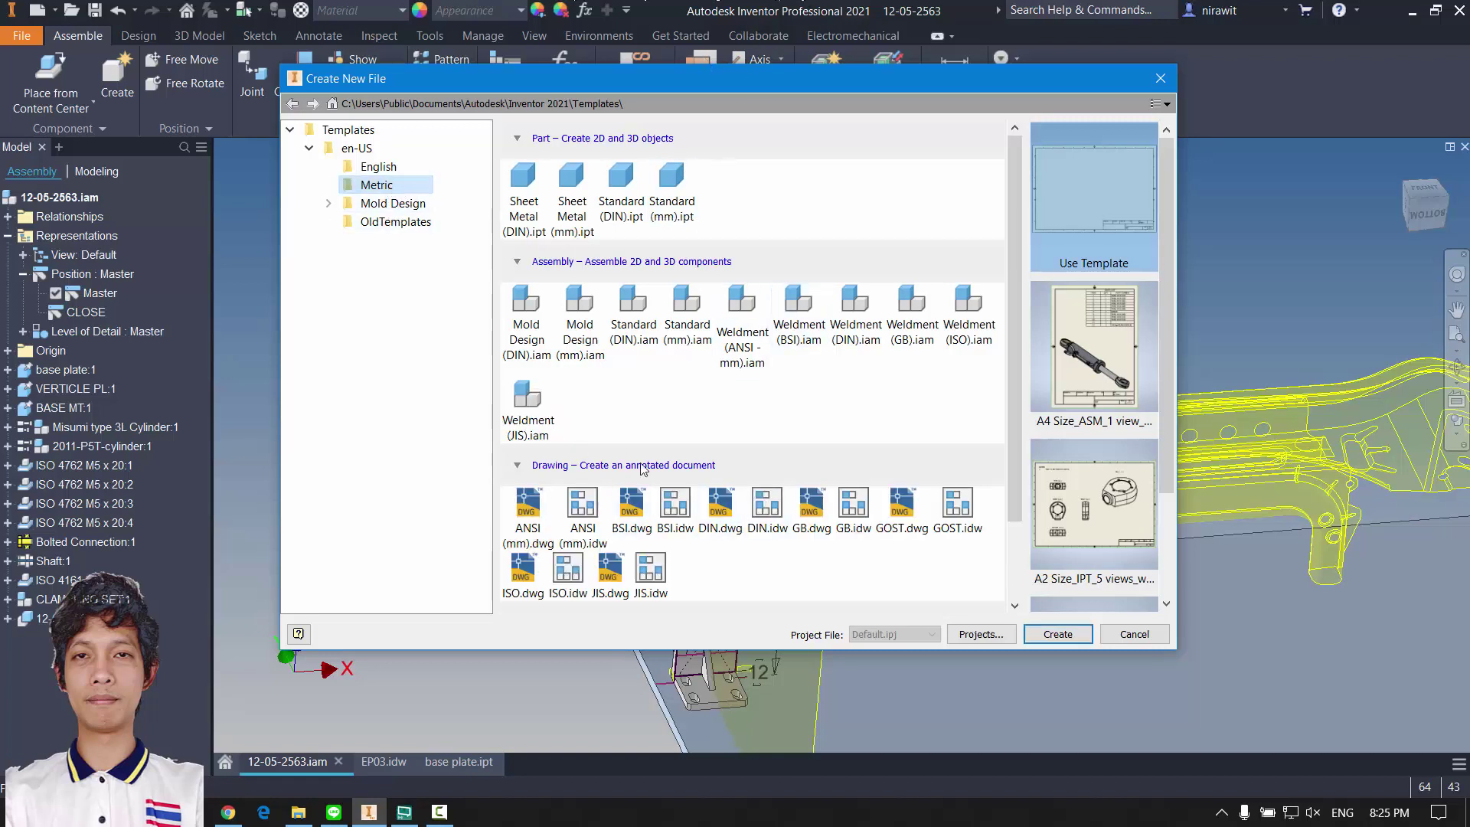
scroll(607, 264, down, 2)
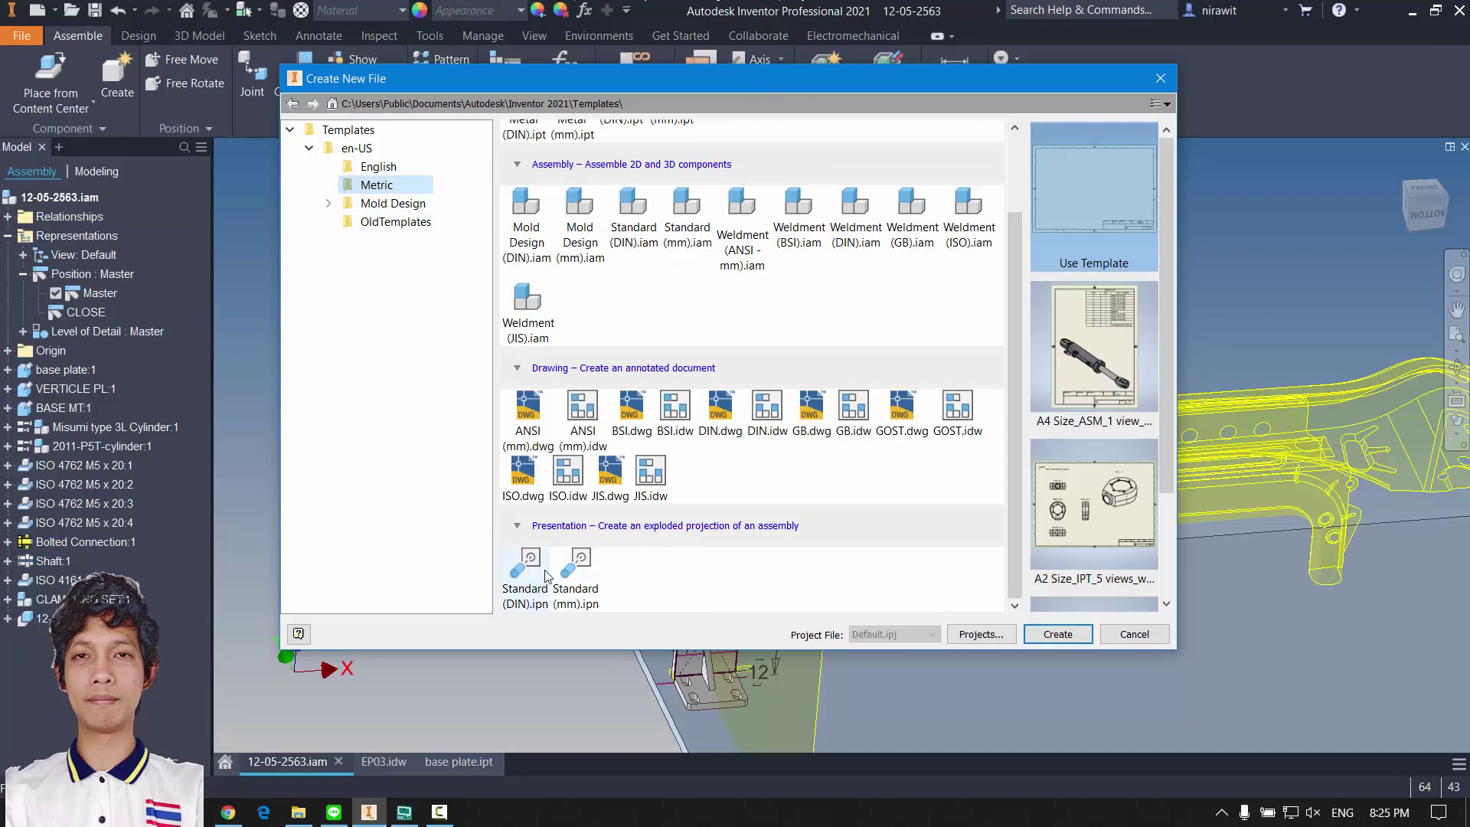
key(ctrl+1)
click(696, 377)
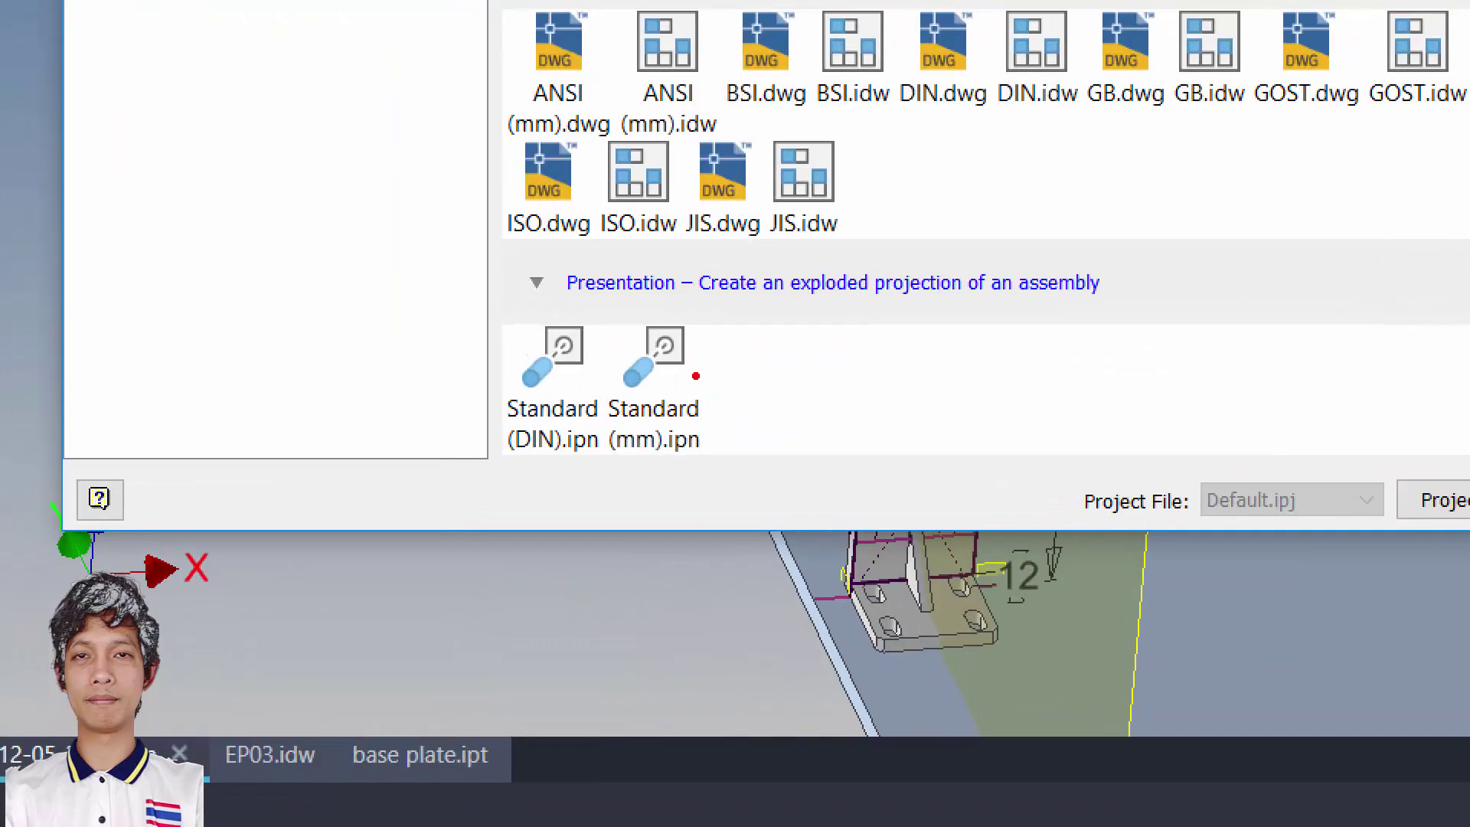
drag(689, 402, 742, 380)
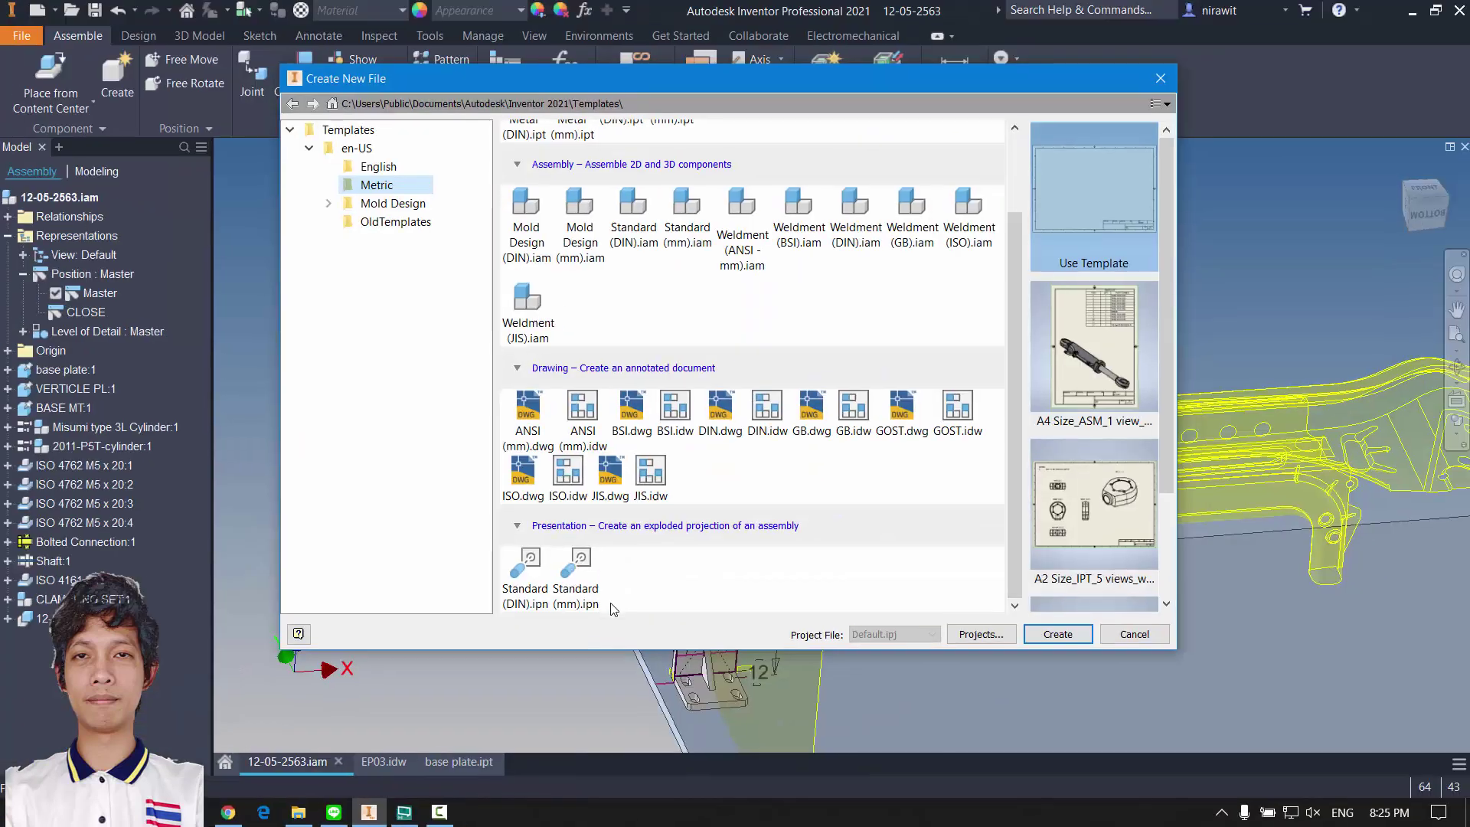
key(Escape)
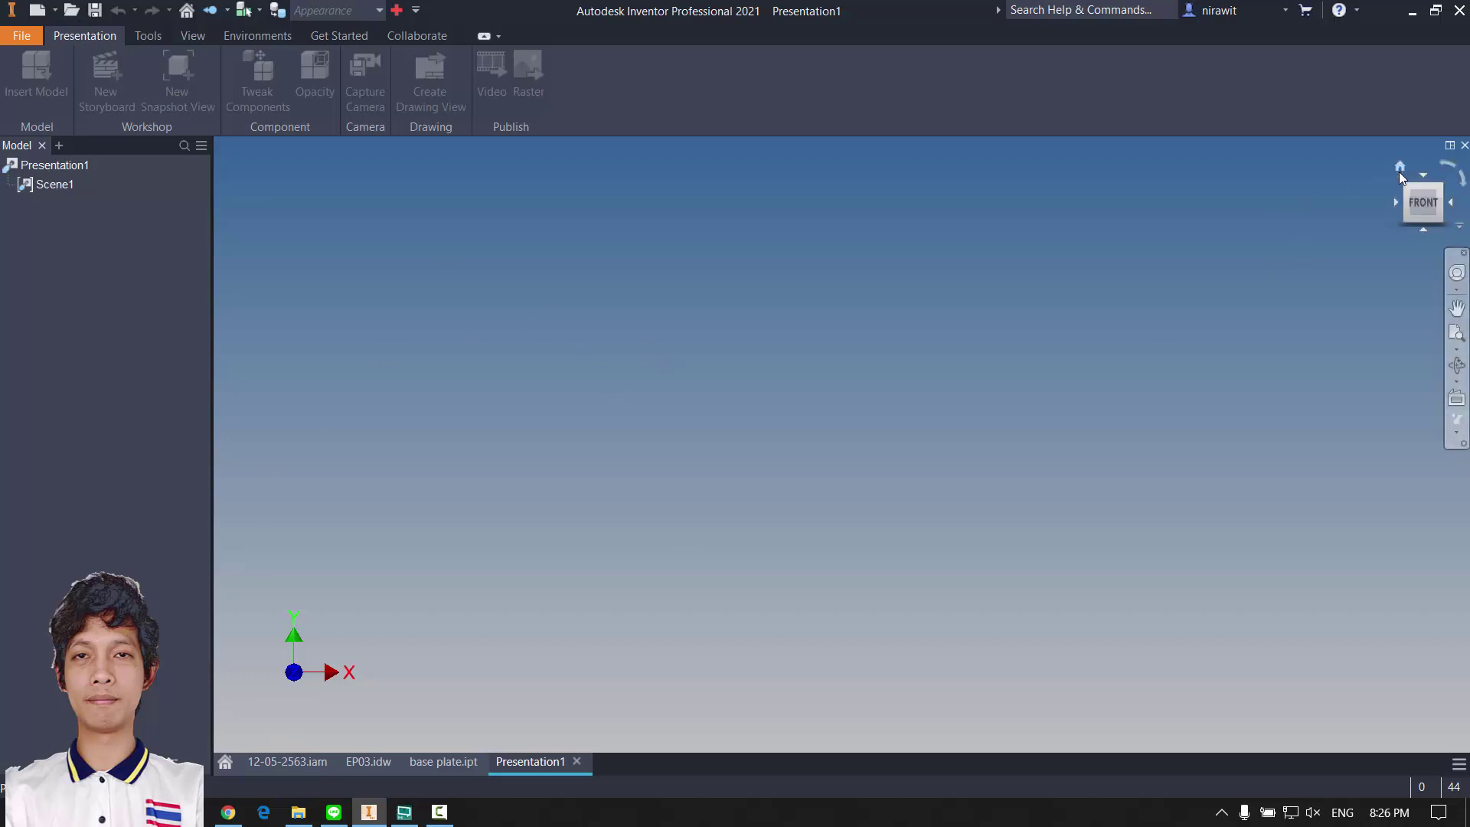
click(1398, 167)
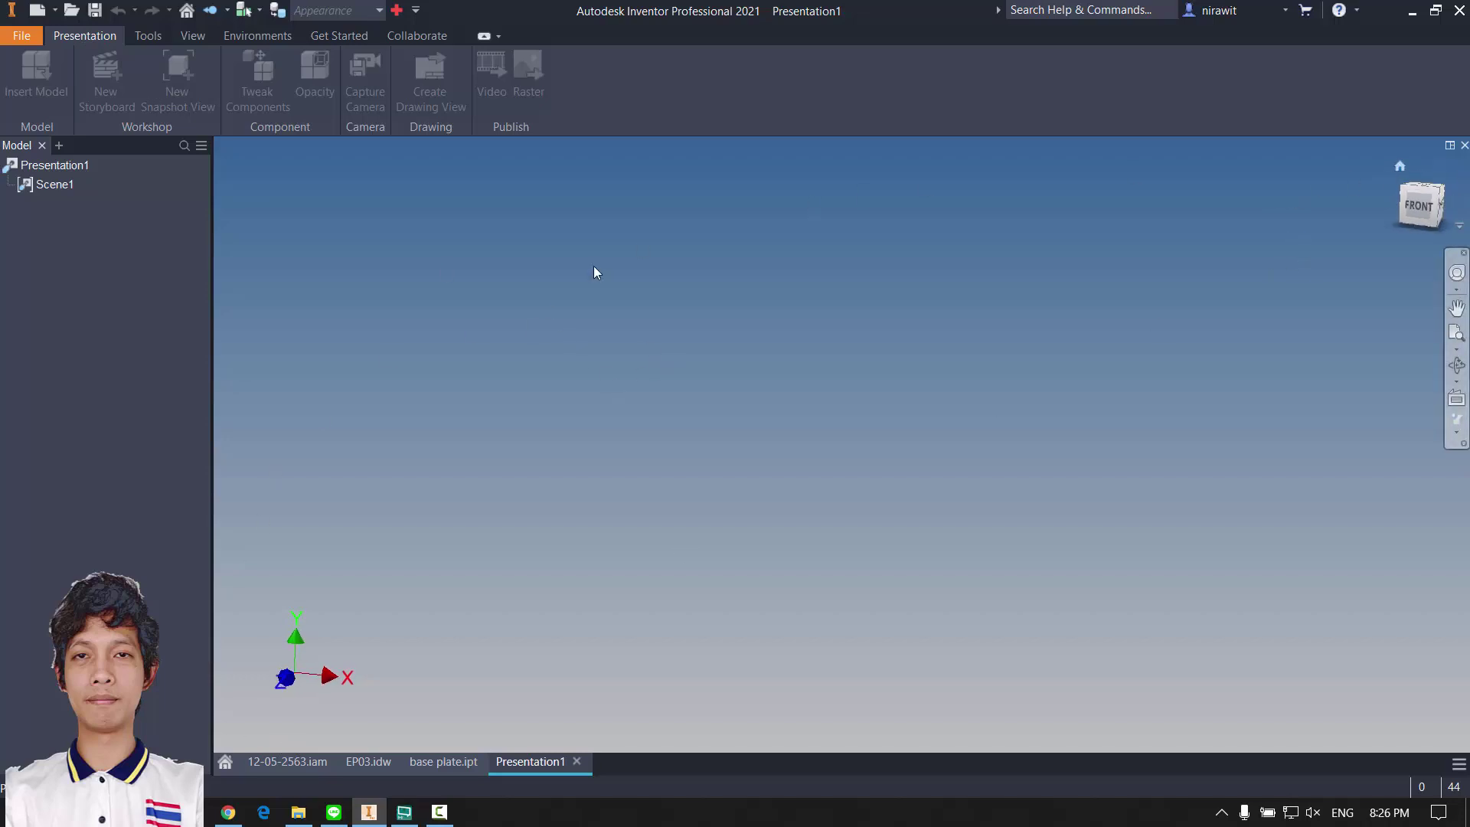
click(153, 36)
click(111, 34)
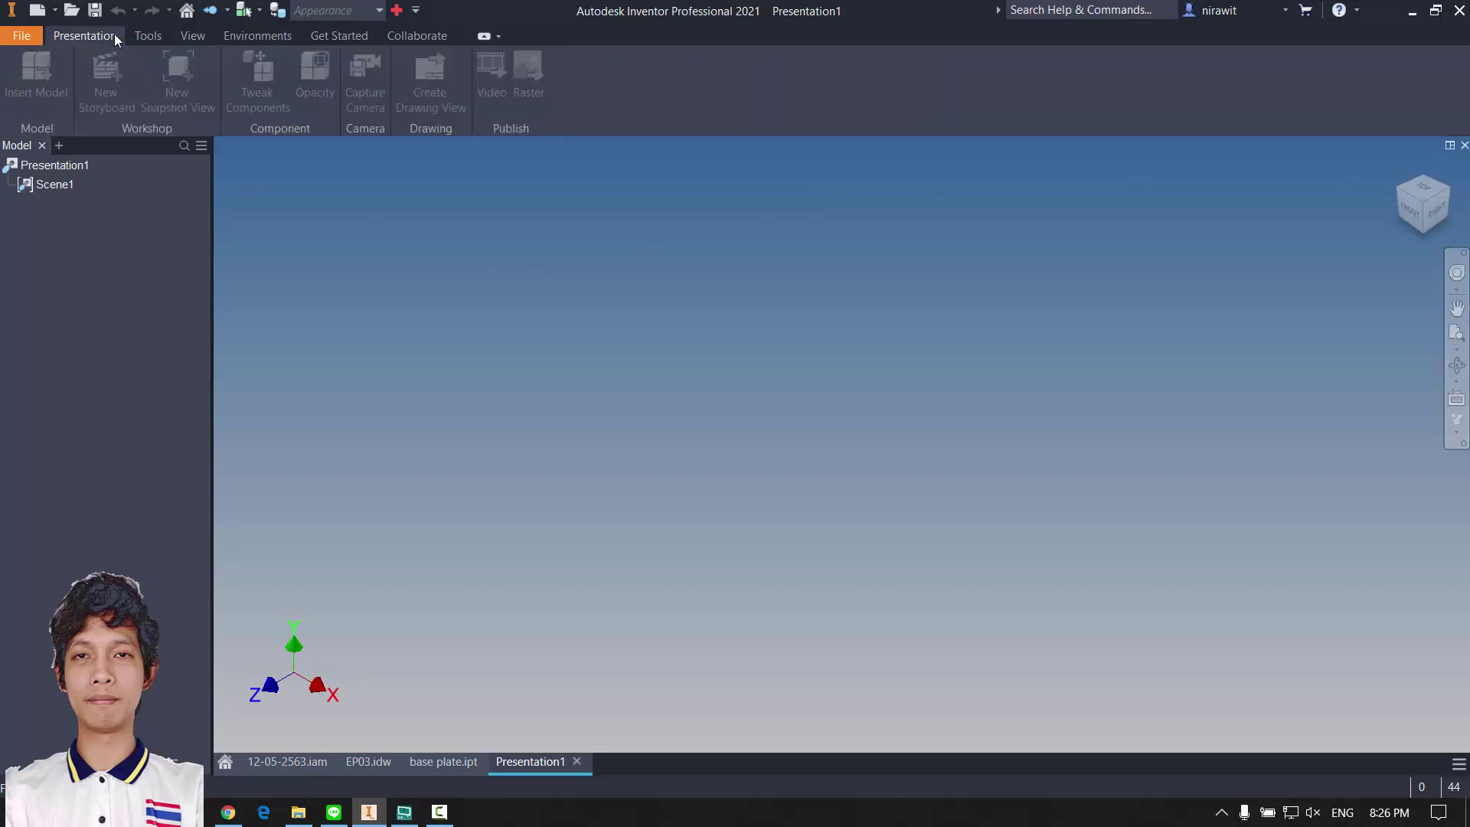
right_click(55, 187)
click(98, 227)
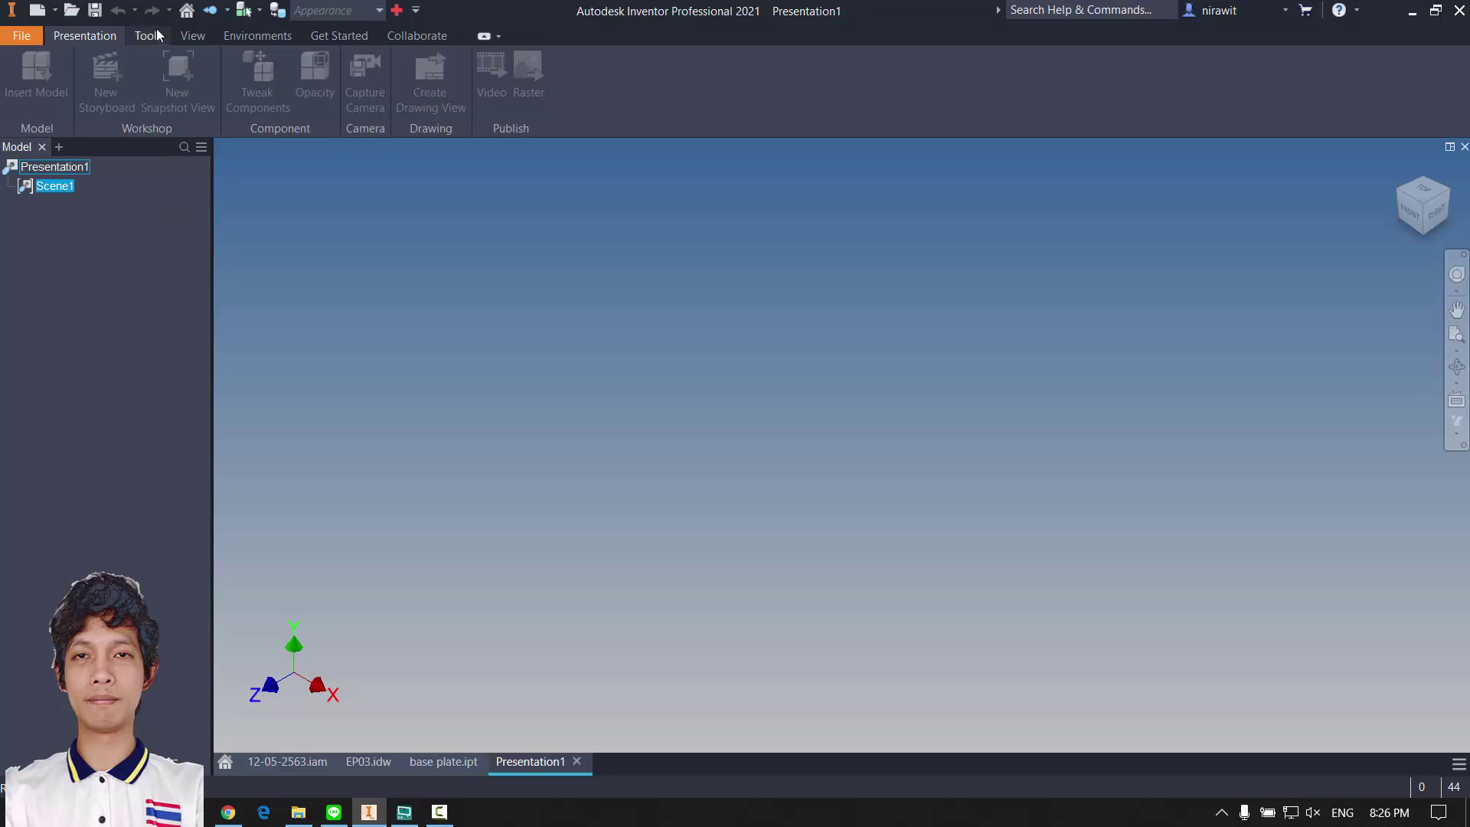
right_click(80, 182)
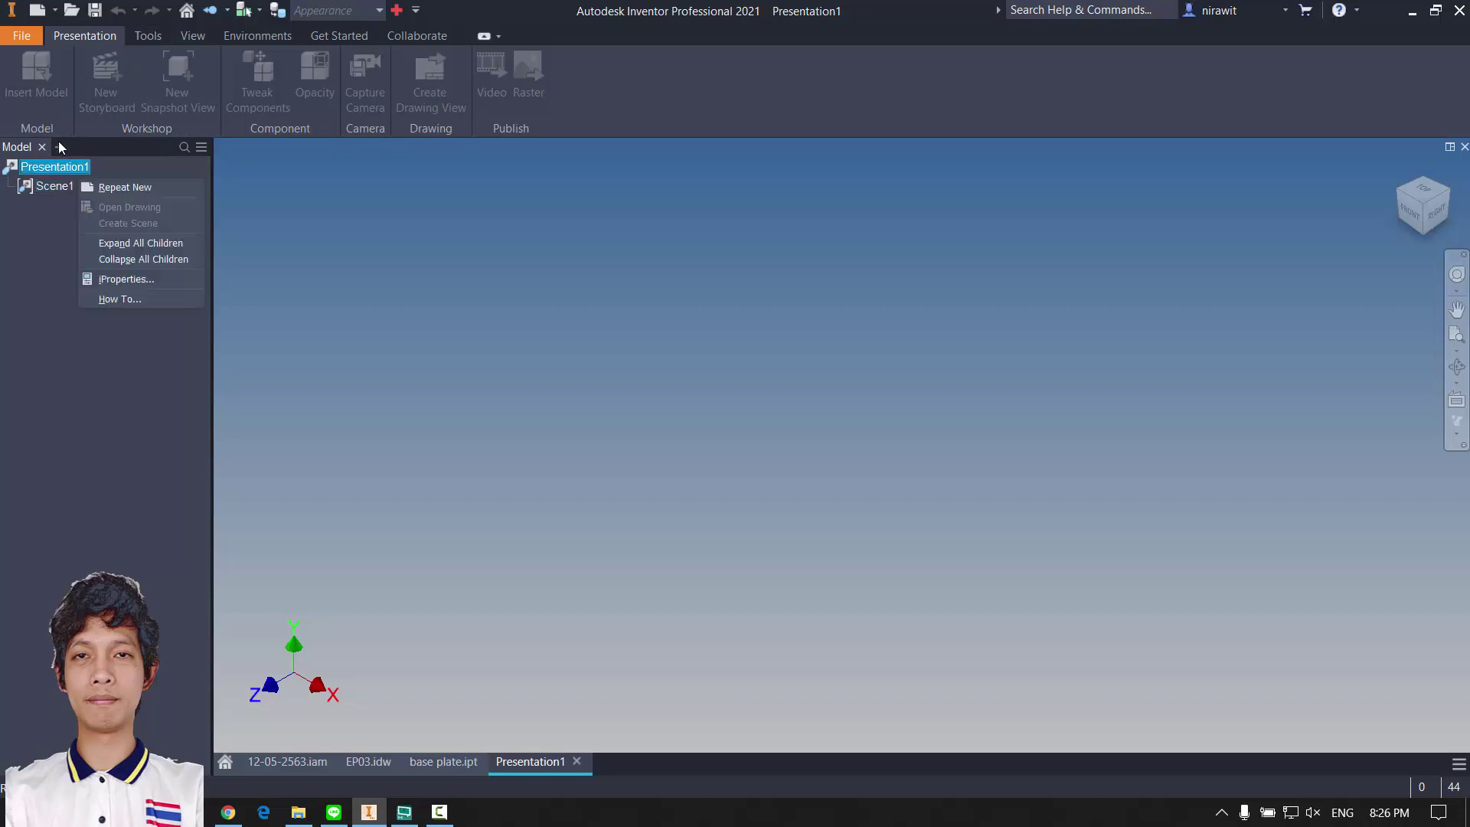
click(406, 416)
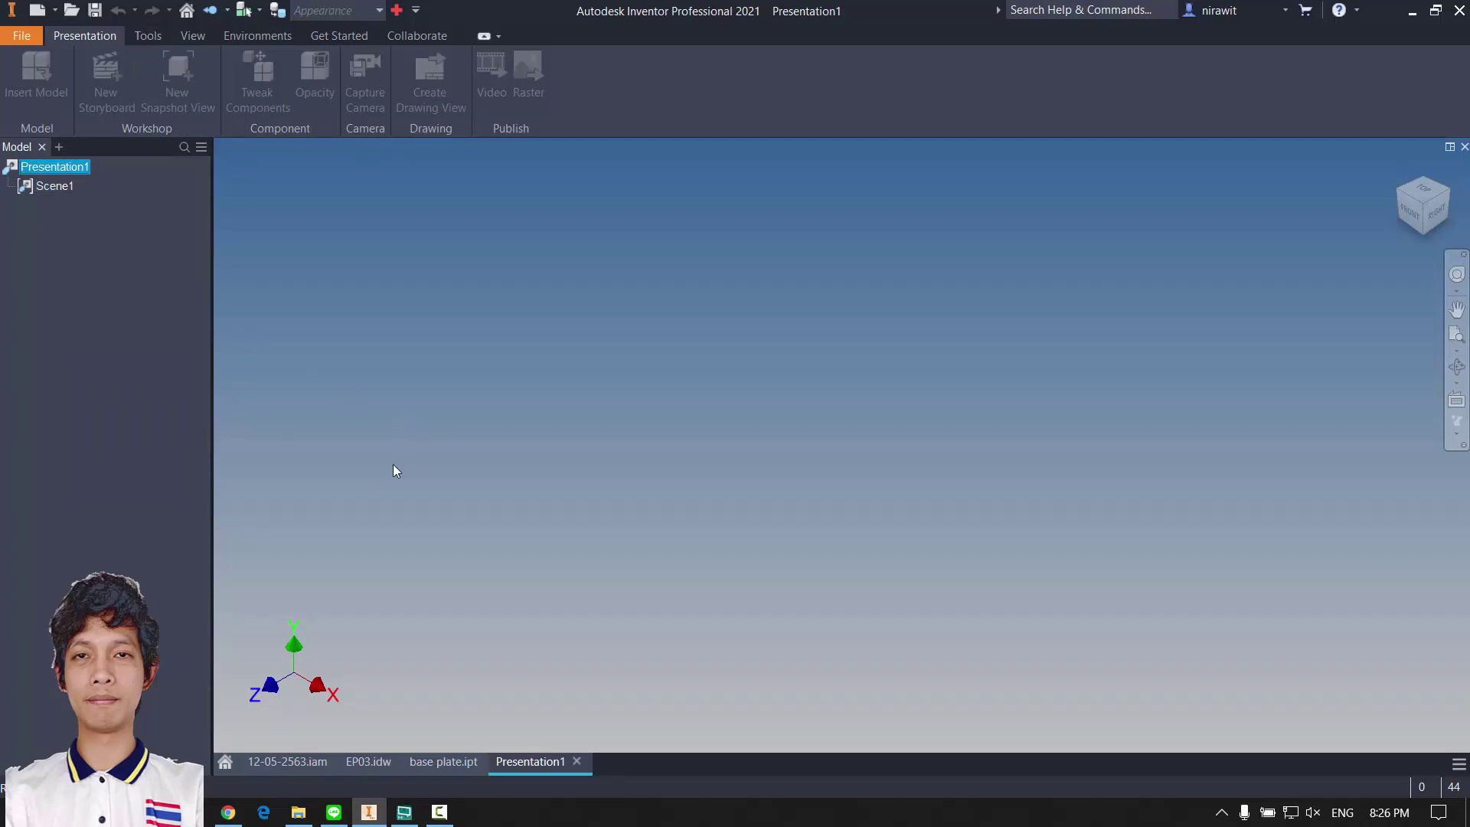
Step: Close the empty presentation, the drawing EP03.idw, base plate.ipt and the assembly 12-05-2563.iam, answering the save prompts
click(577, 761)
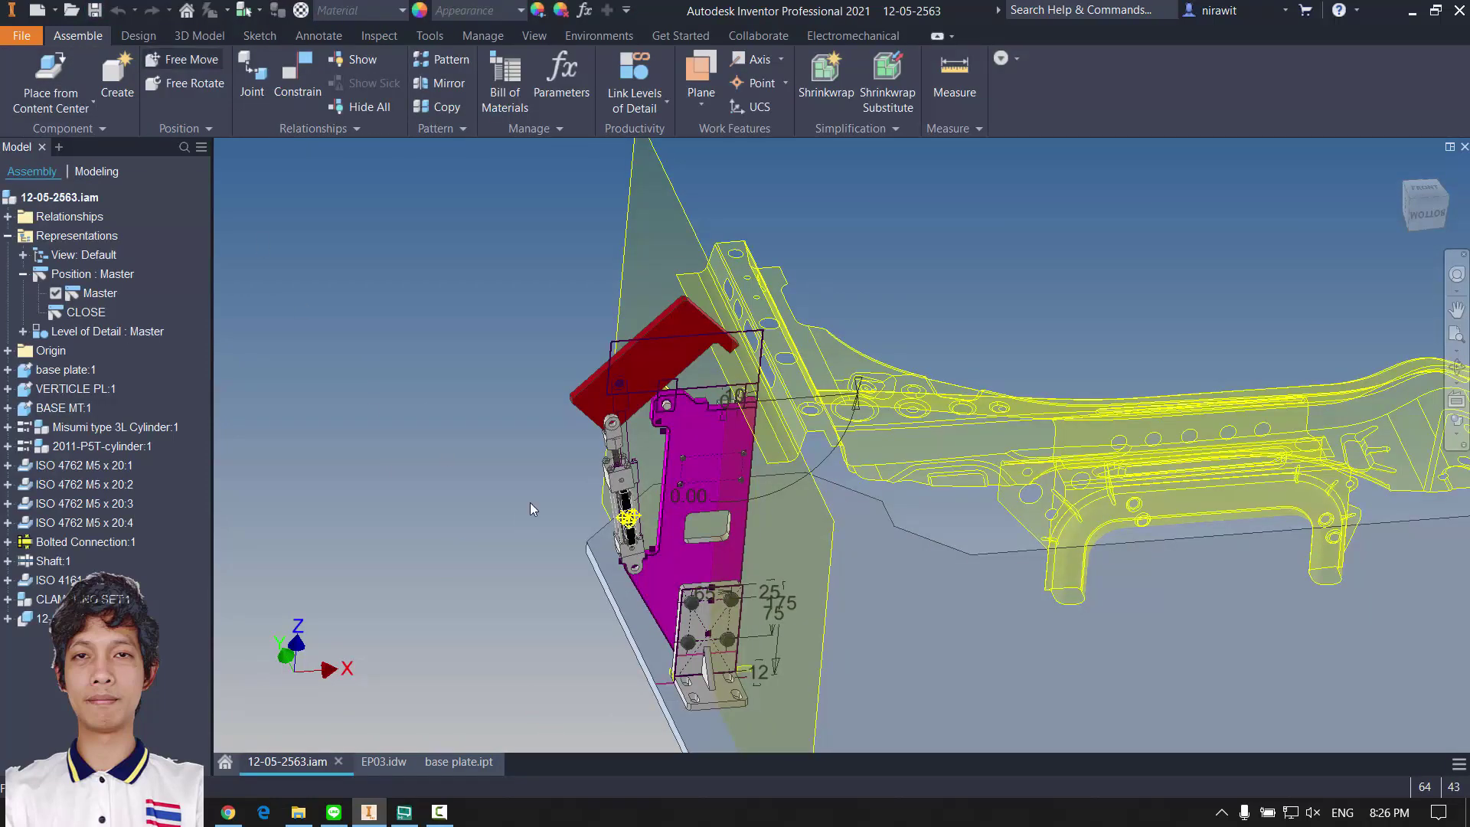
click(384, 761)
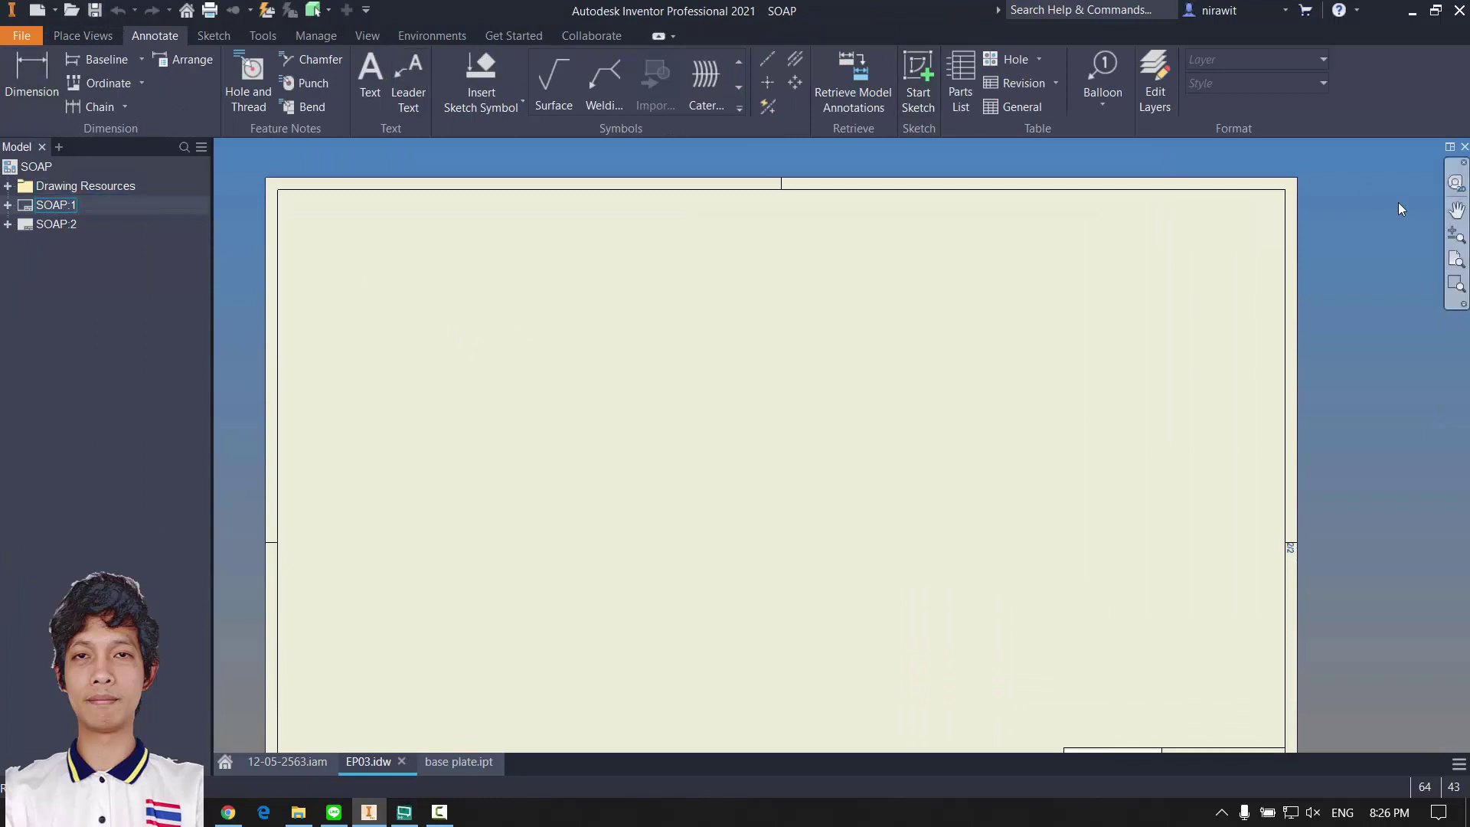
click(1463, 146)
click(604, 443)
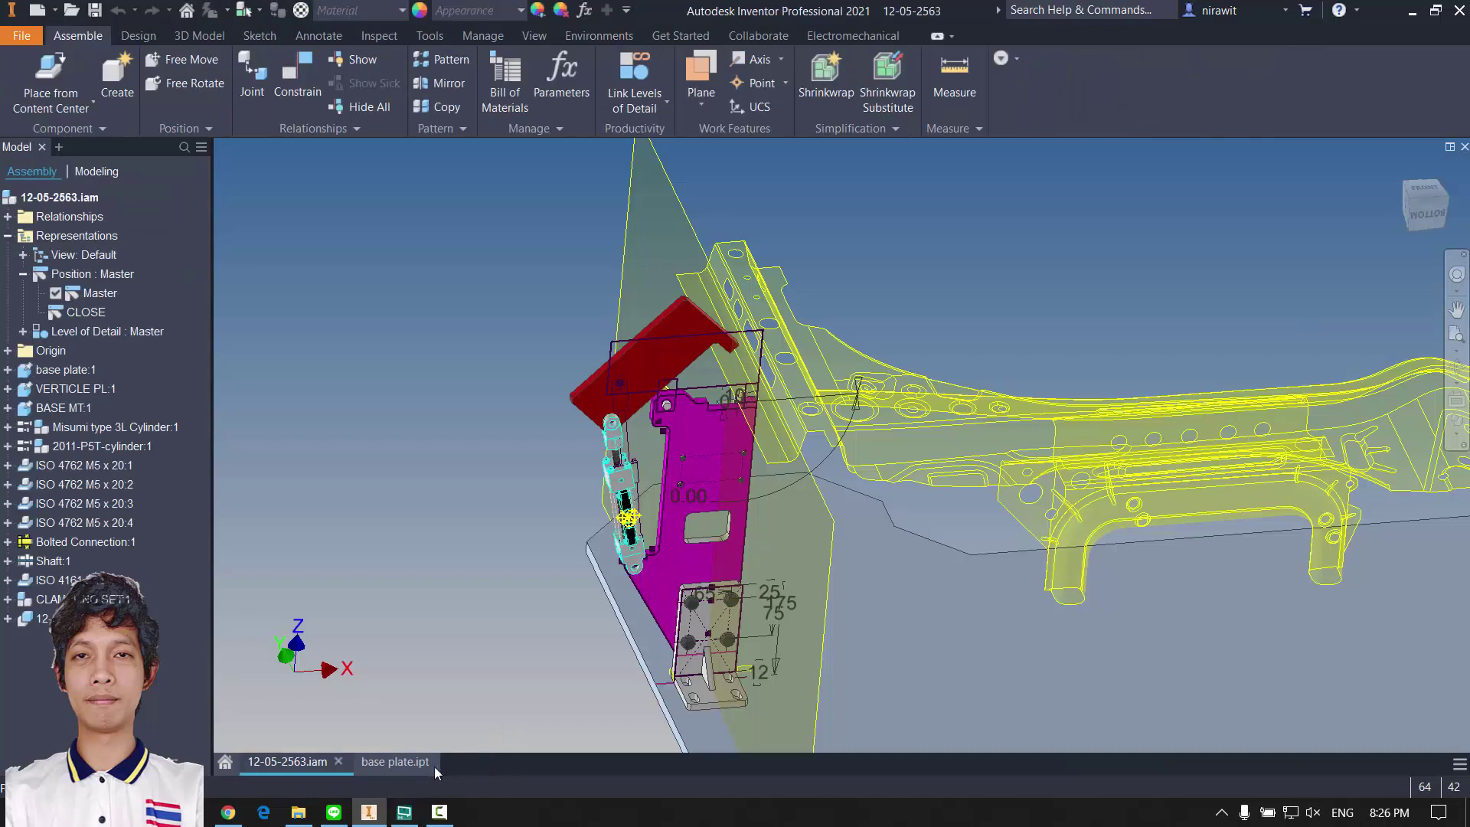
click(403, 766)
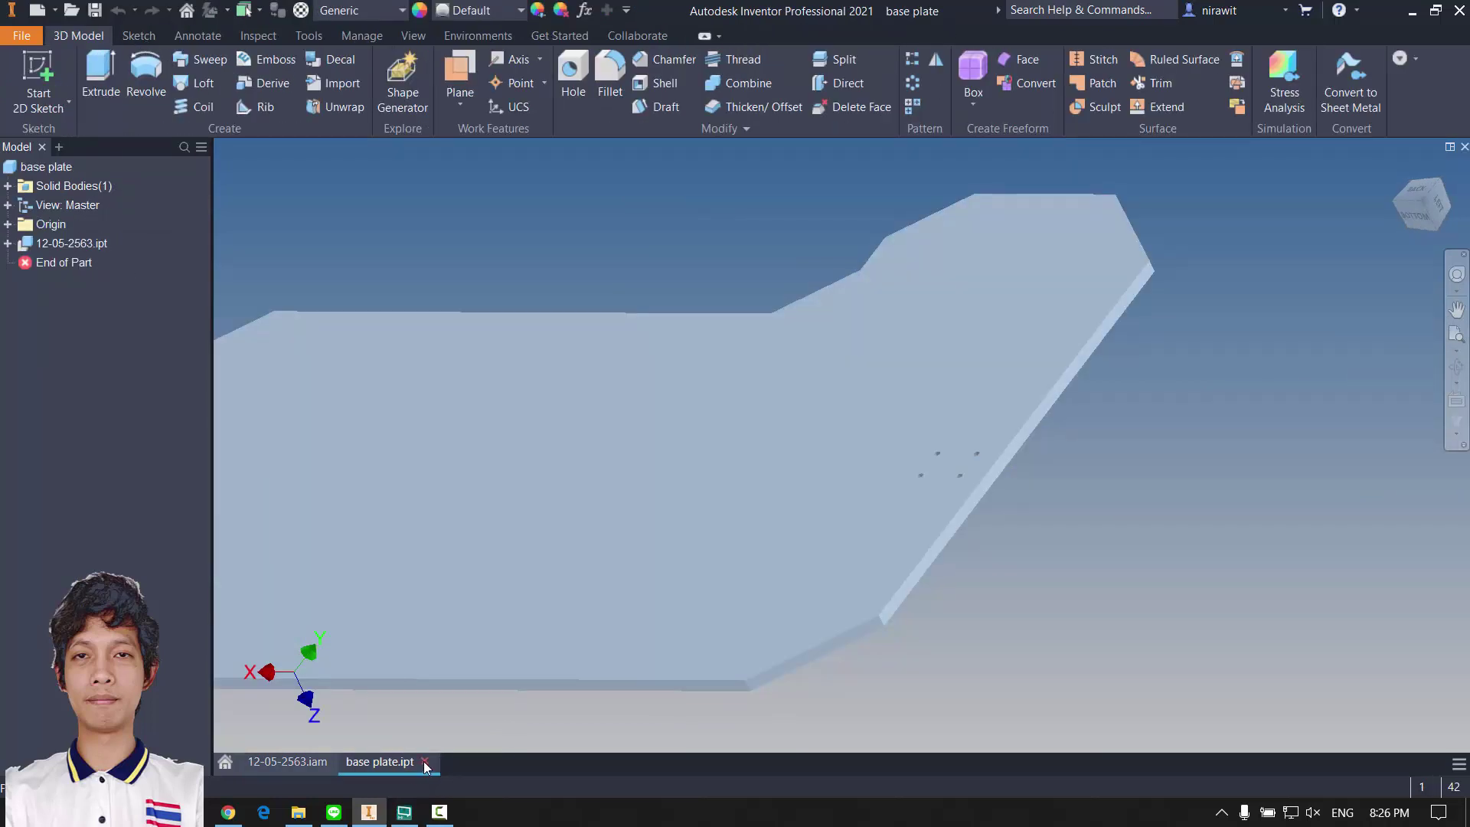
click(424, 761)
click(576, 444)
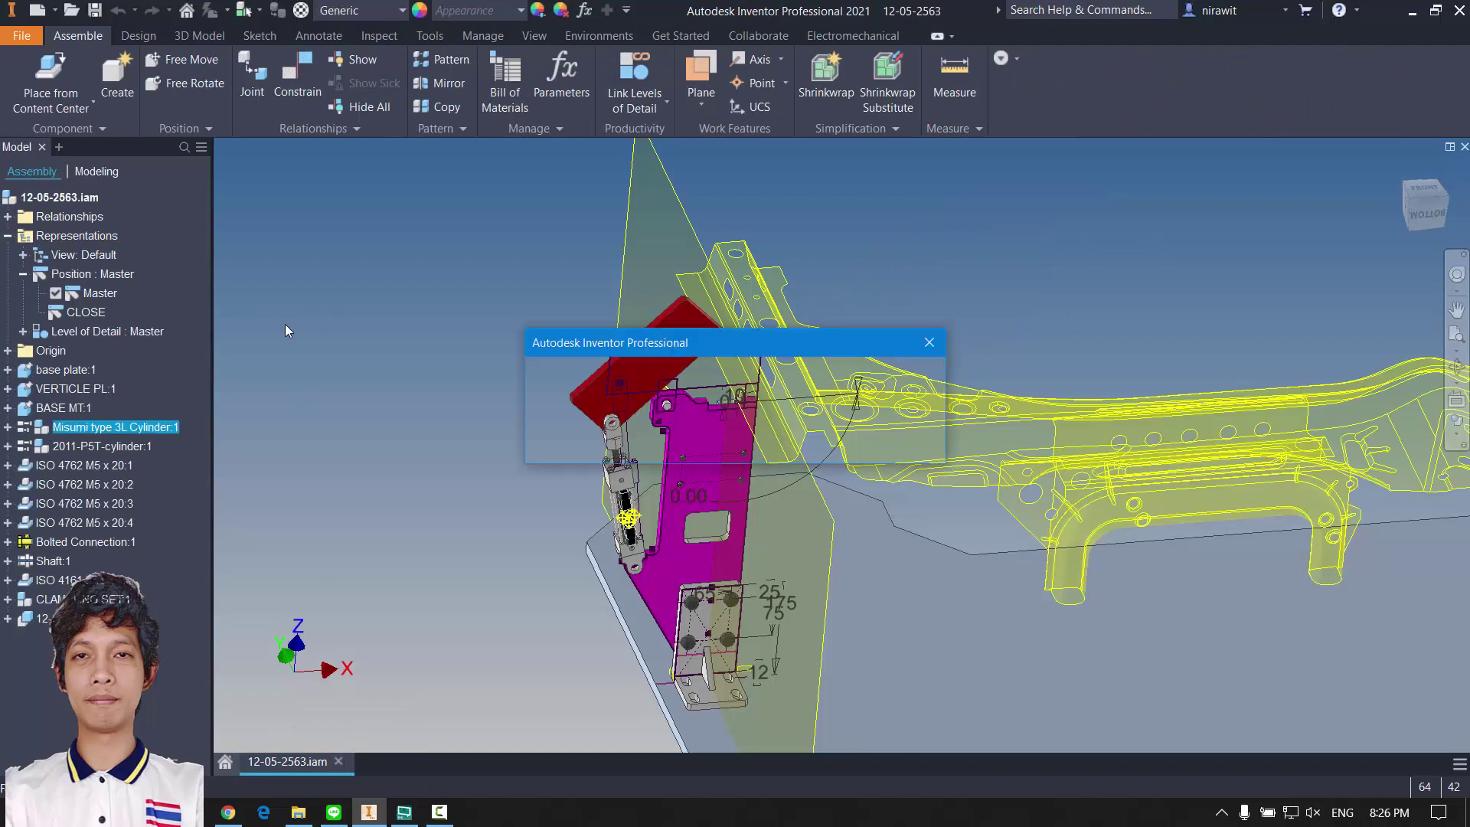
key(Return)
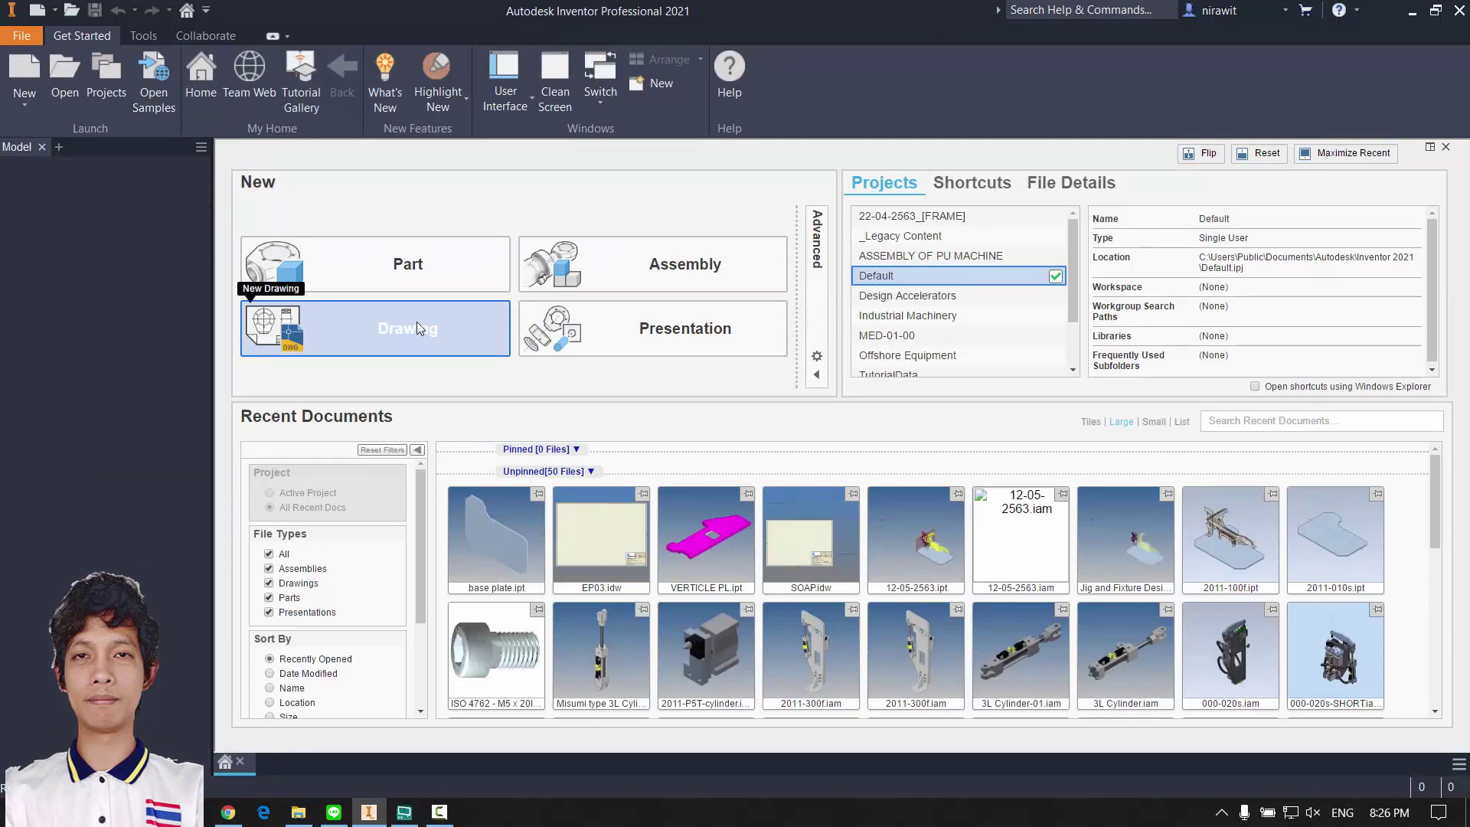
Step: Create a new presentation and restore its model insertion dialog to a smaller, resized window
click(606, 342)
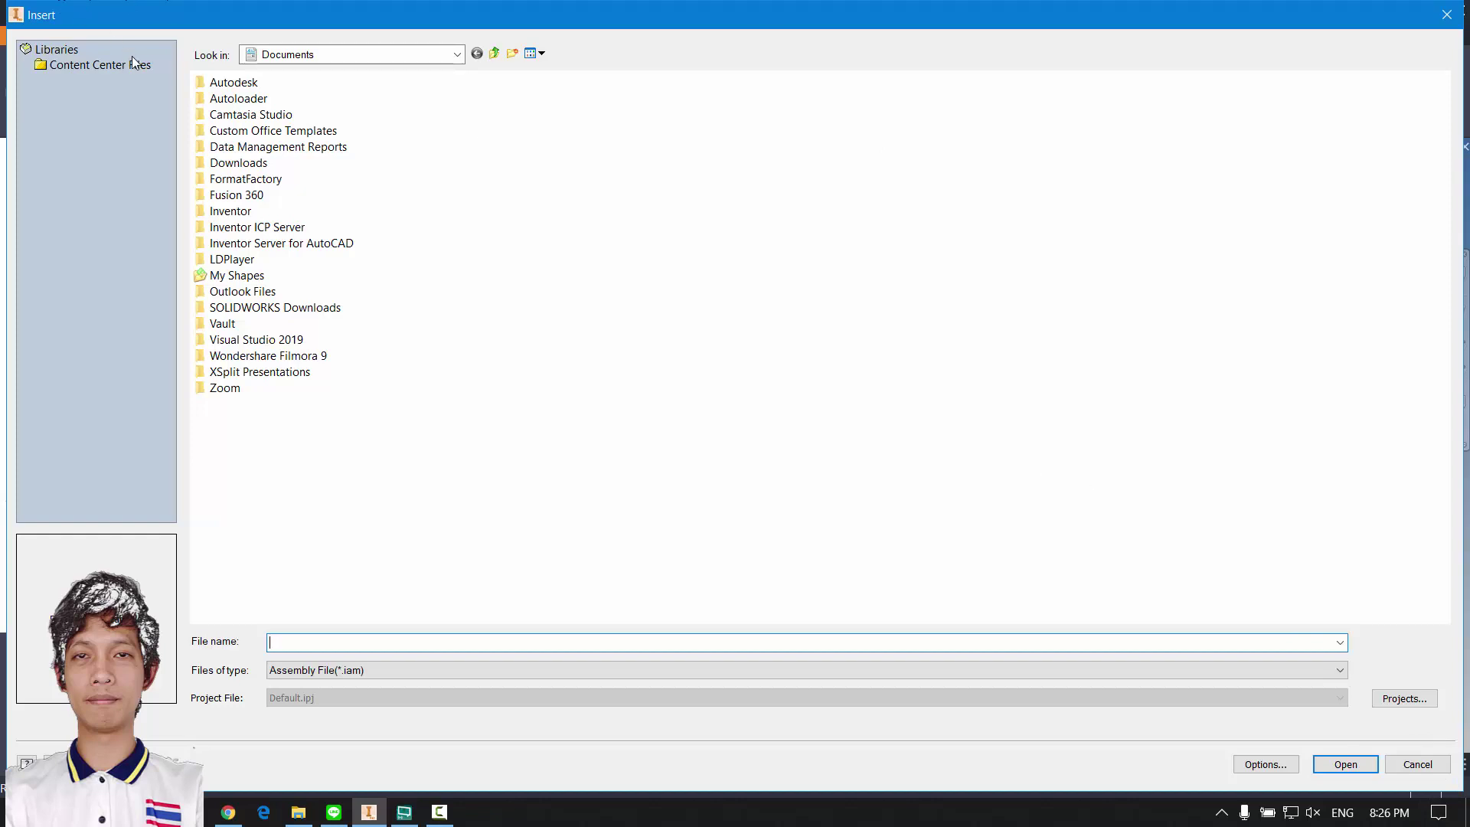
double_click(184, 11)
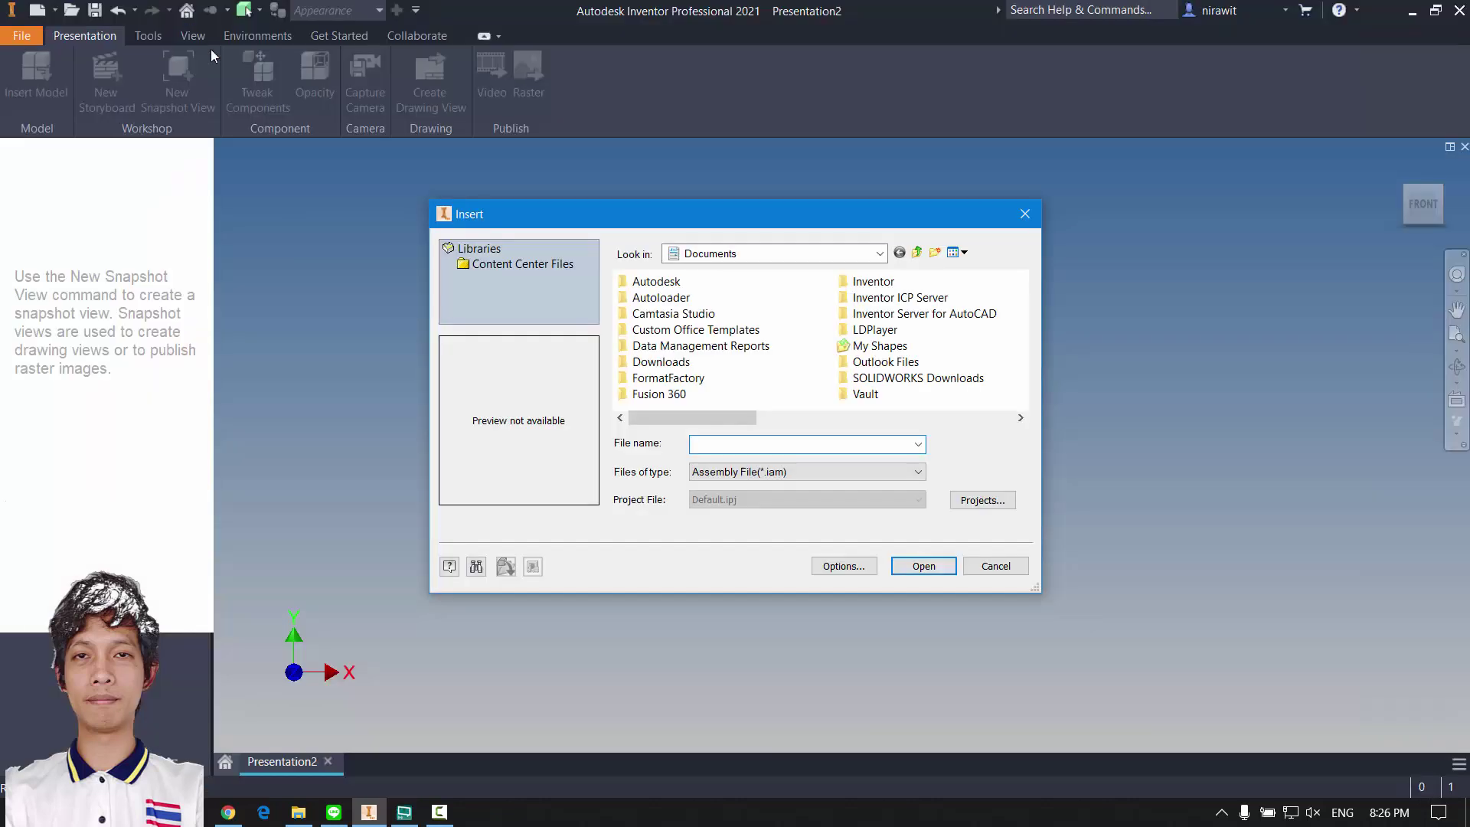
drag(600, 200, 484, 184)
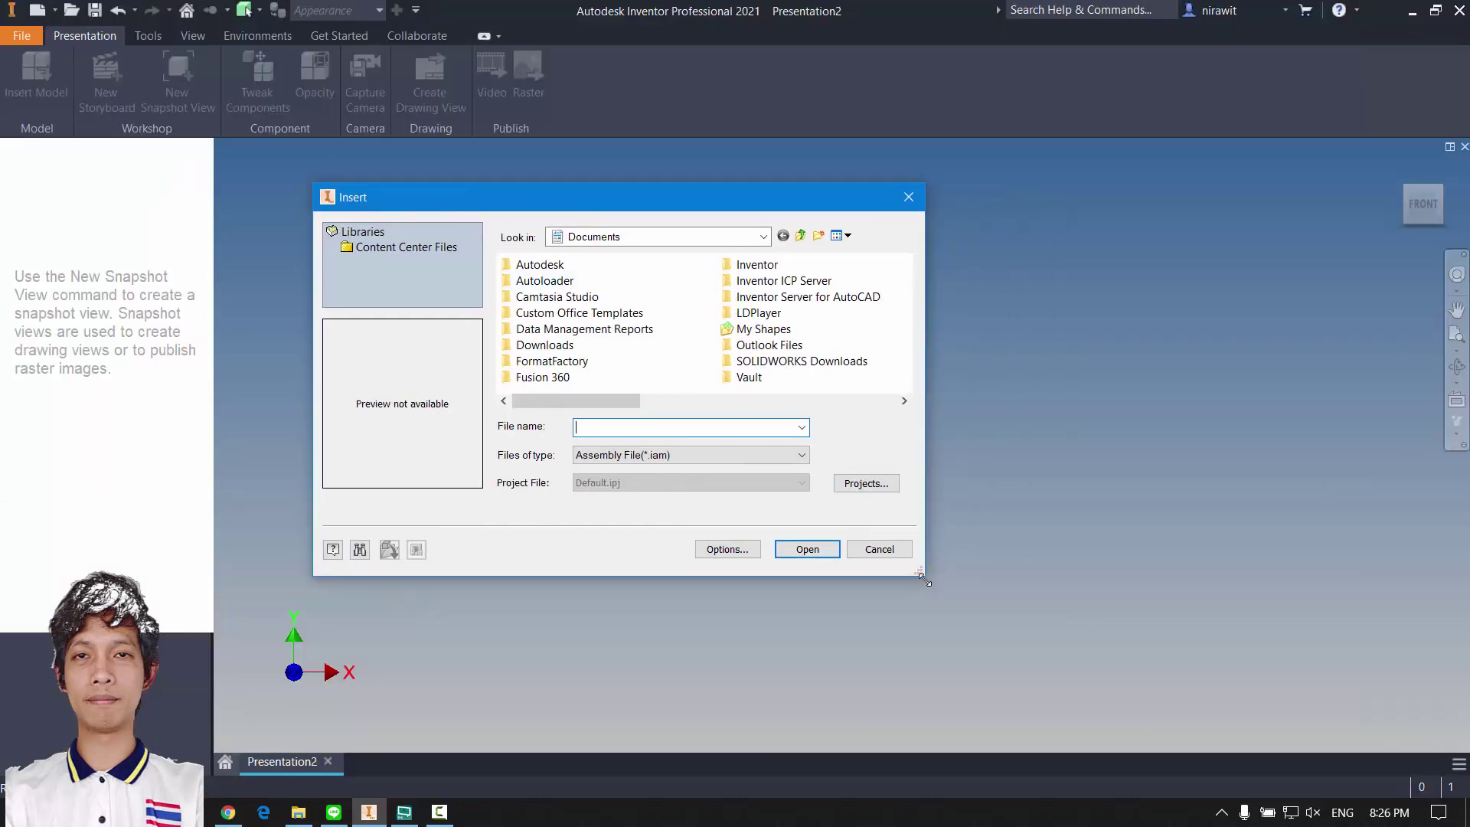
drag(924, 580, 1119, 700)
Step: Insert assembly 12-05-2563 from the D: drive's Mesh_Mechanism_Design, FACEBOOK PAGE PROJECT, Facebook Page and Youtube chanel, 12-05-2563 folder
click(603, 239)
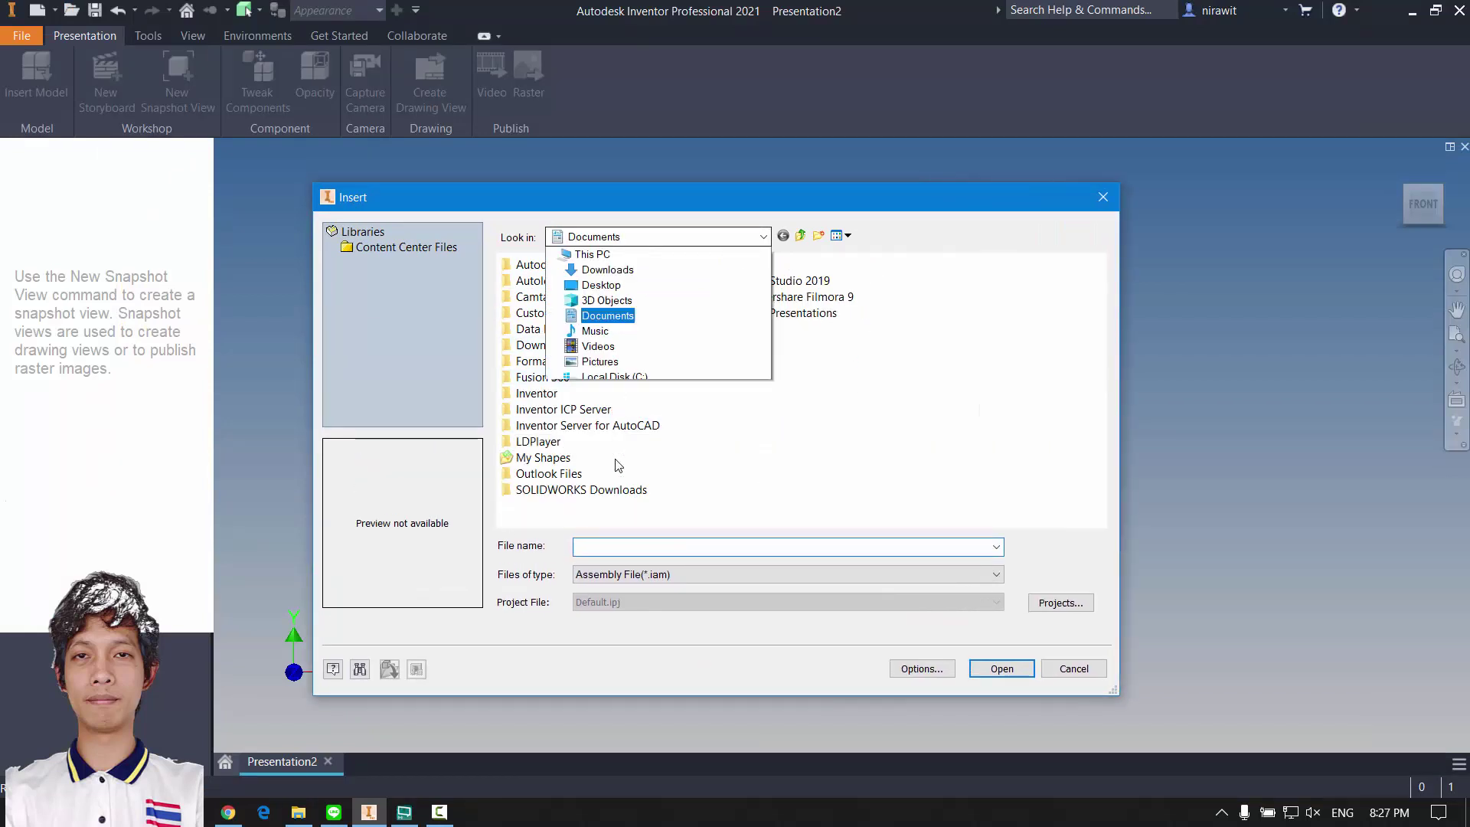
click(632, 486)
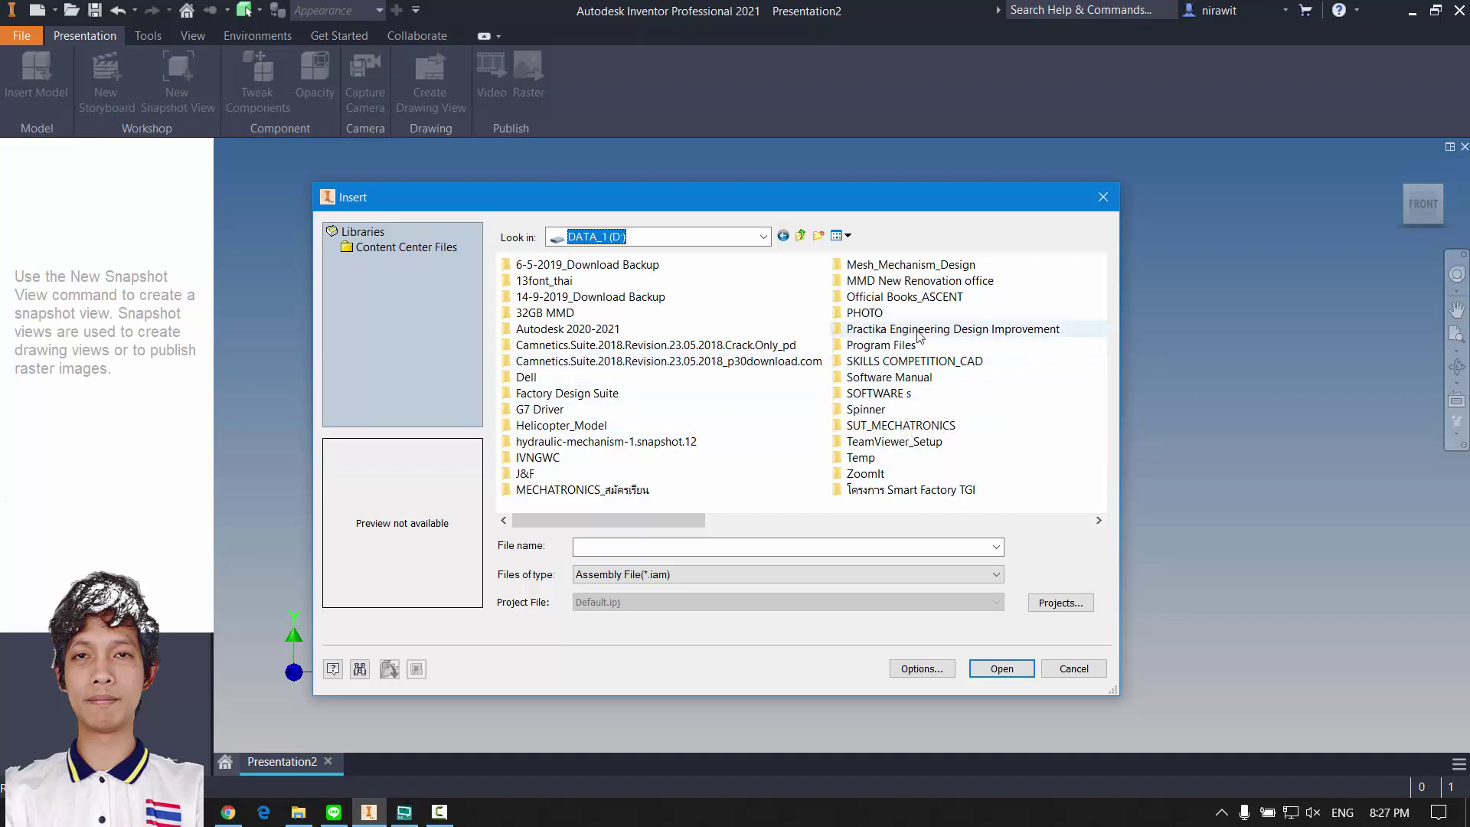
double_click(911, 264)
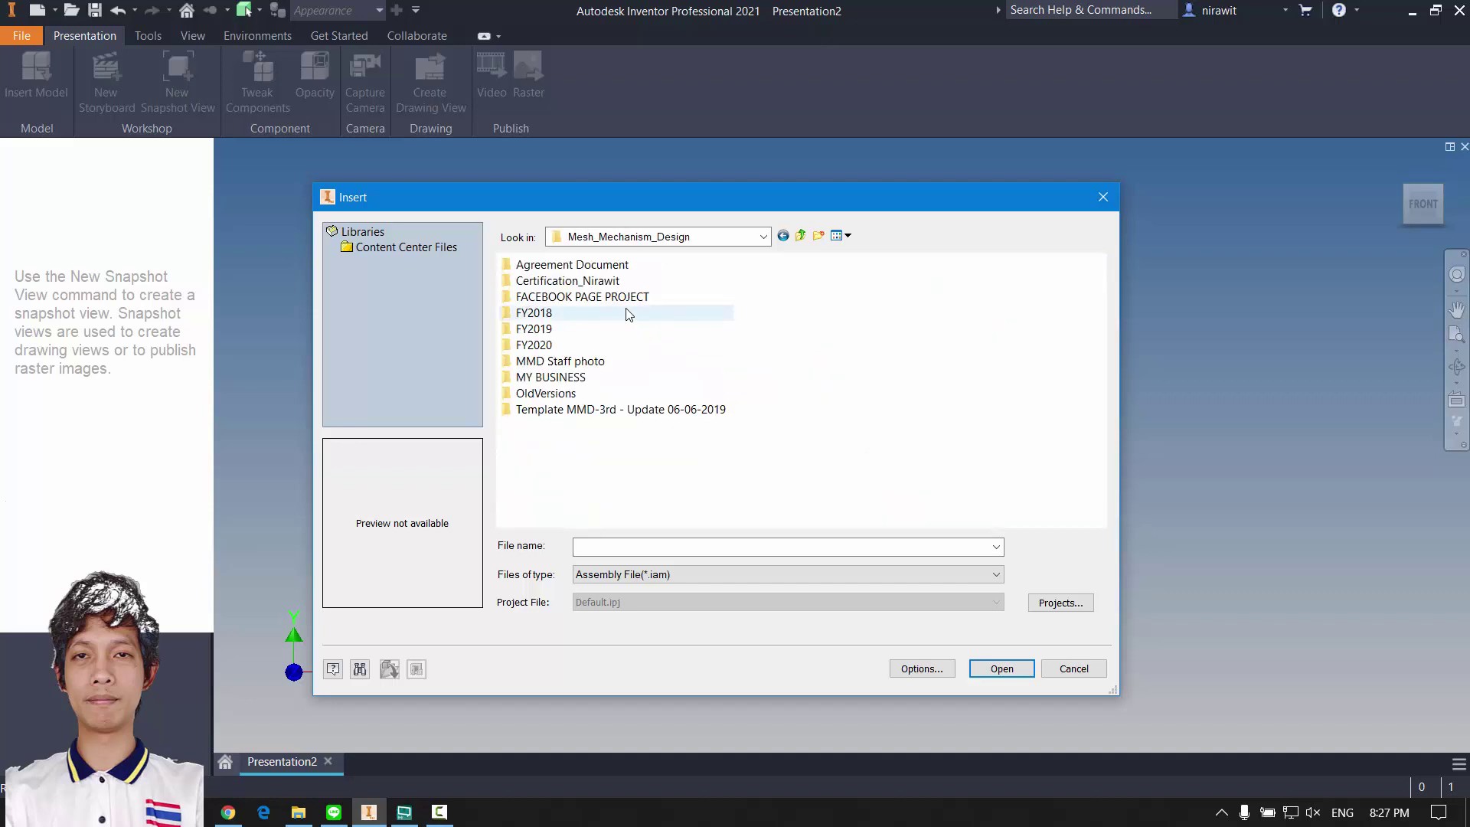
double_click(587, 297)
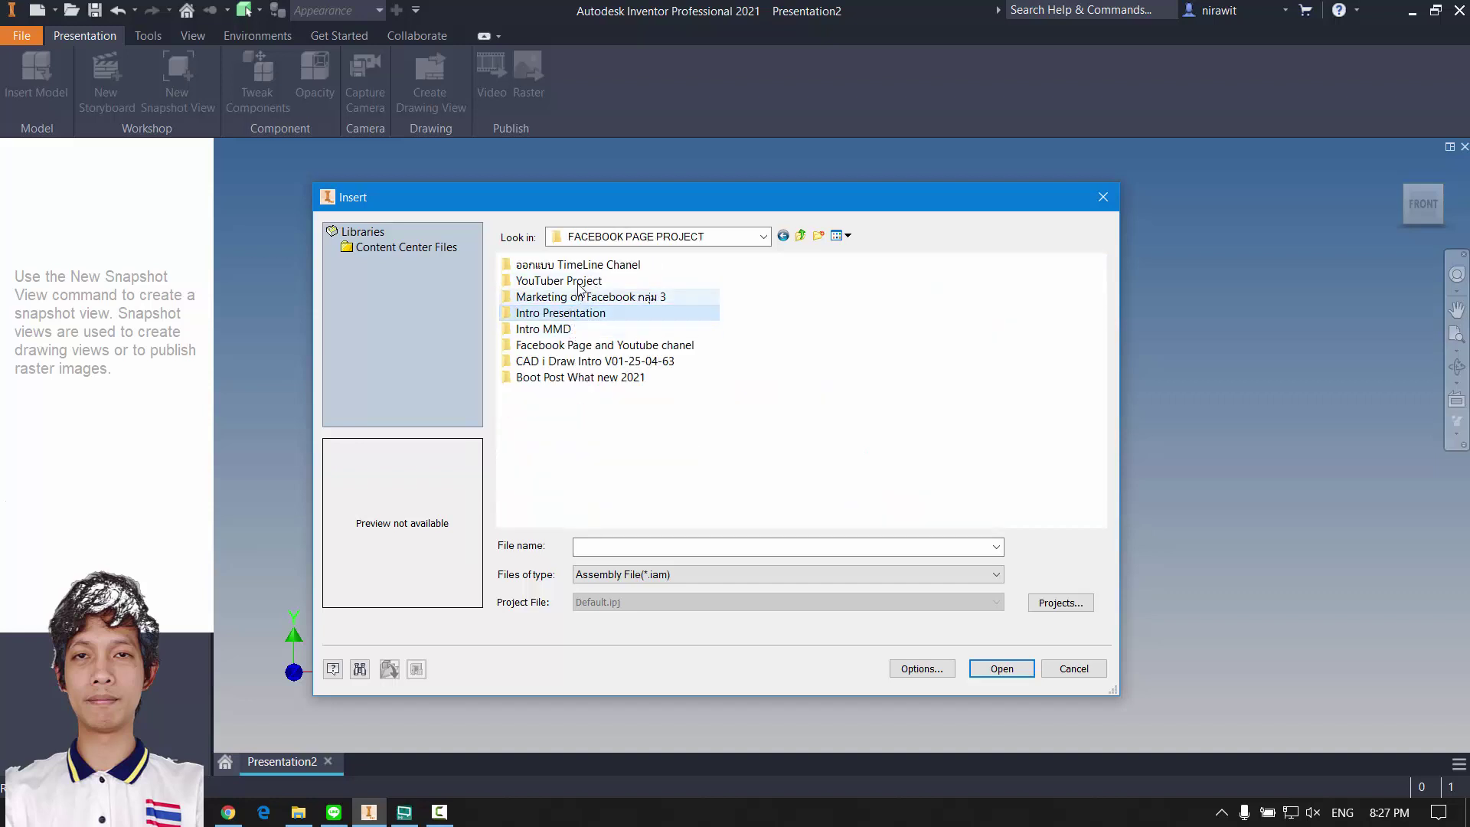
double_click(587, 345)
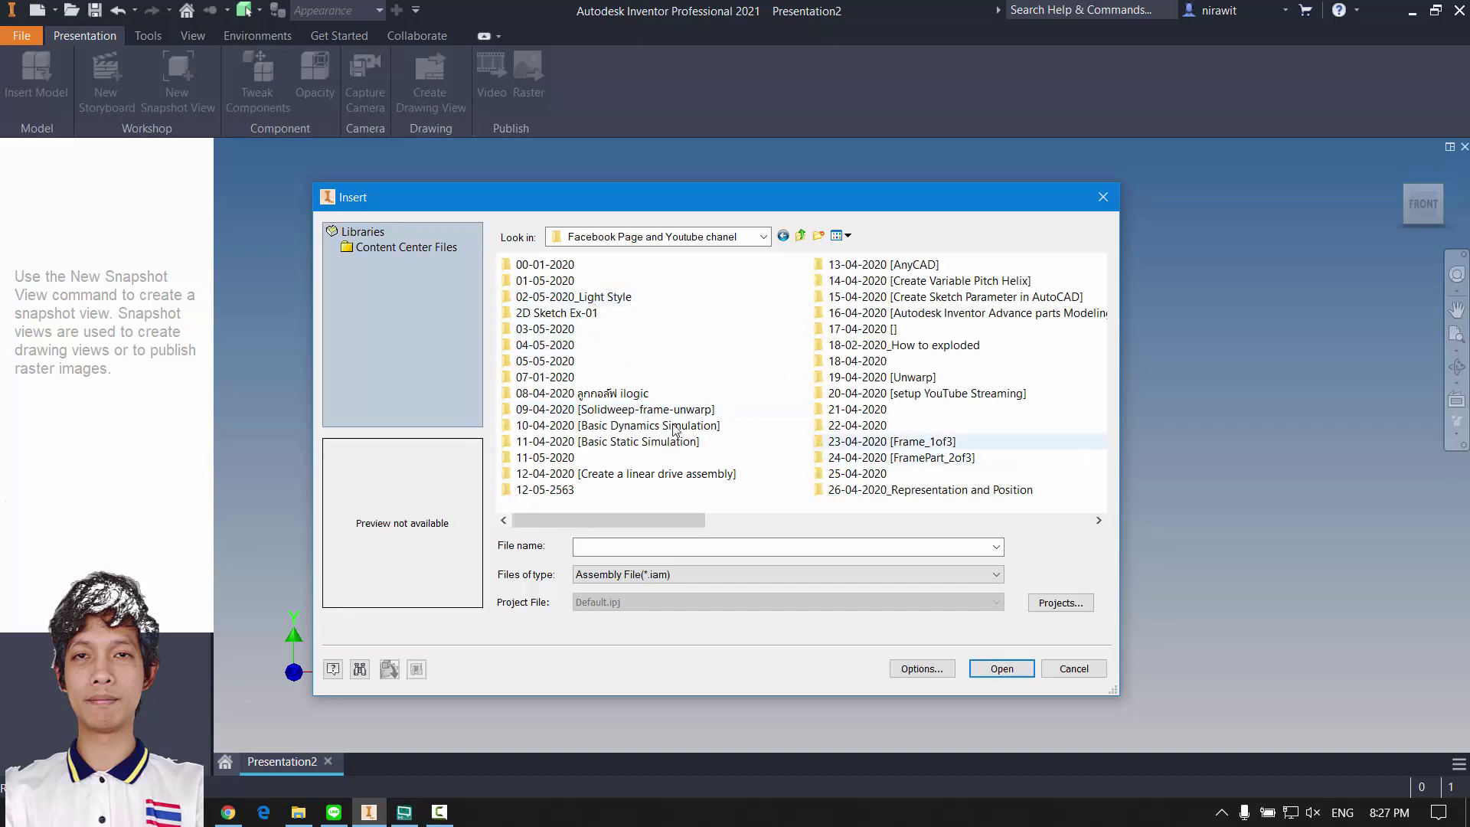
double_click(580, 494)
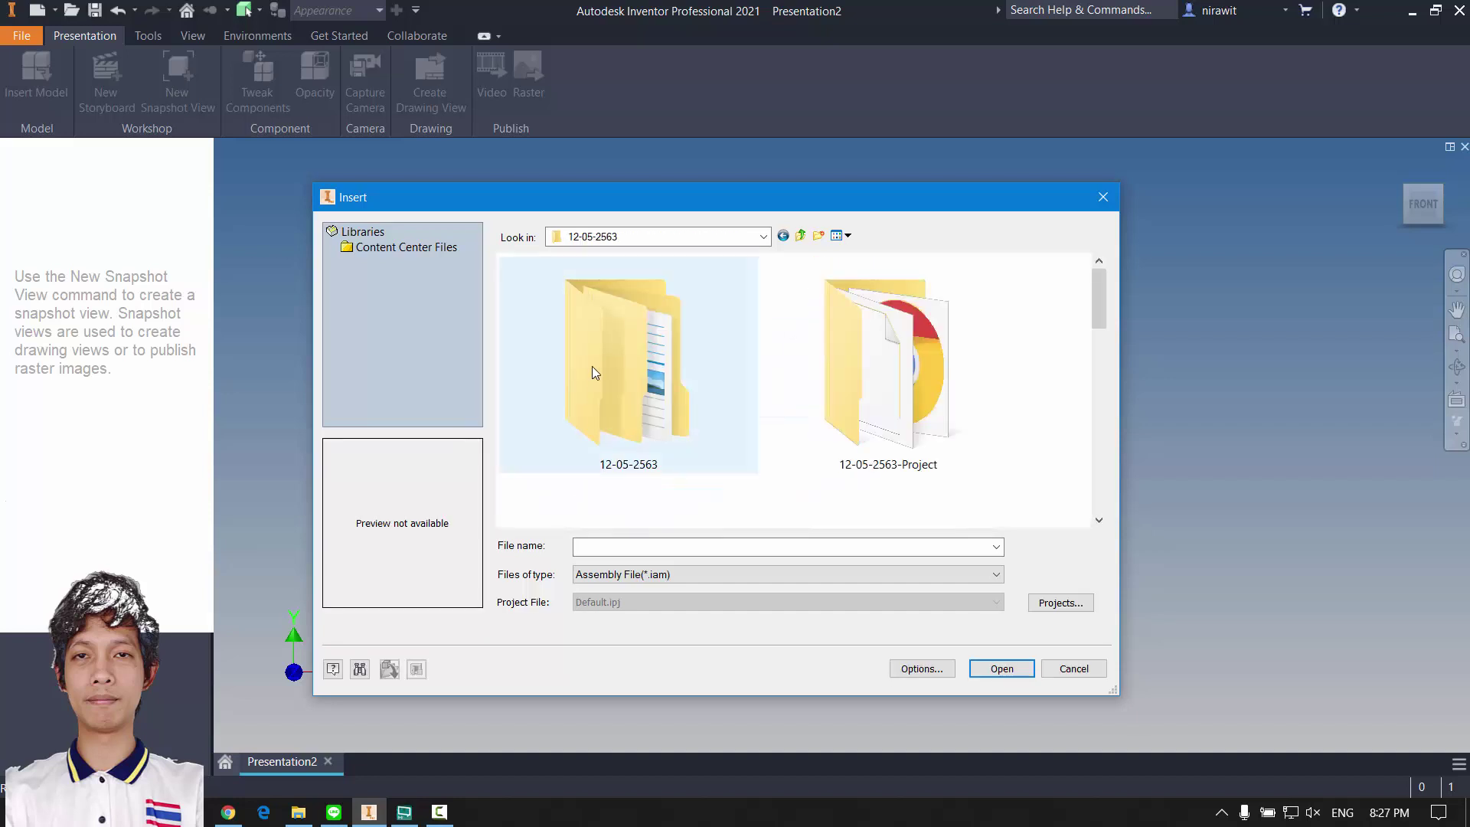
scroll(828, 364, down, 2)
scroll(835, 369, down, 2)
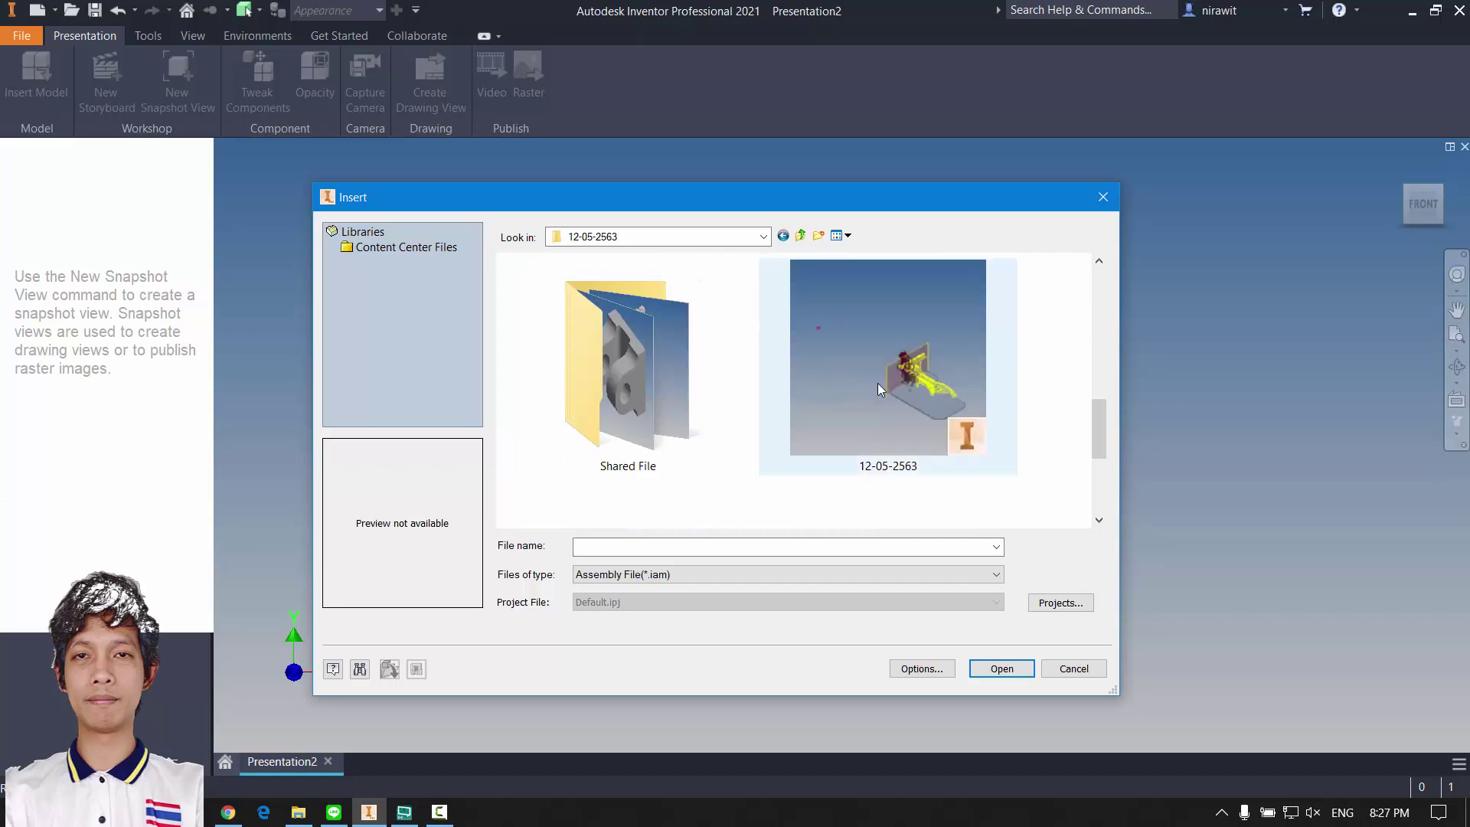
click(876, 384)
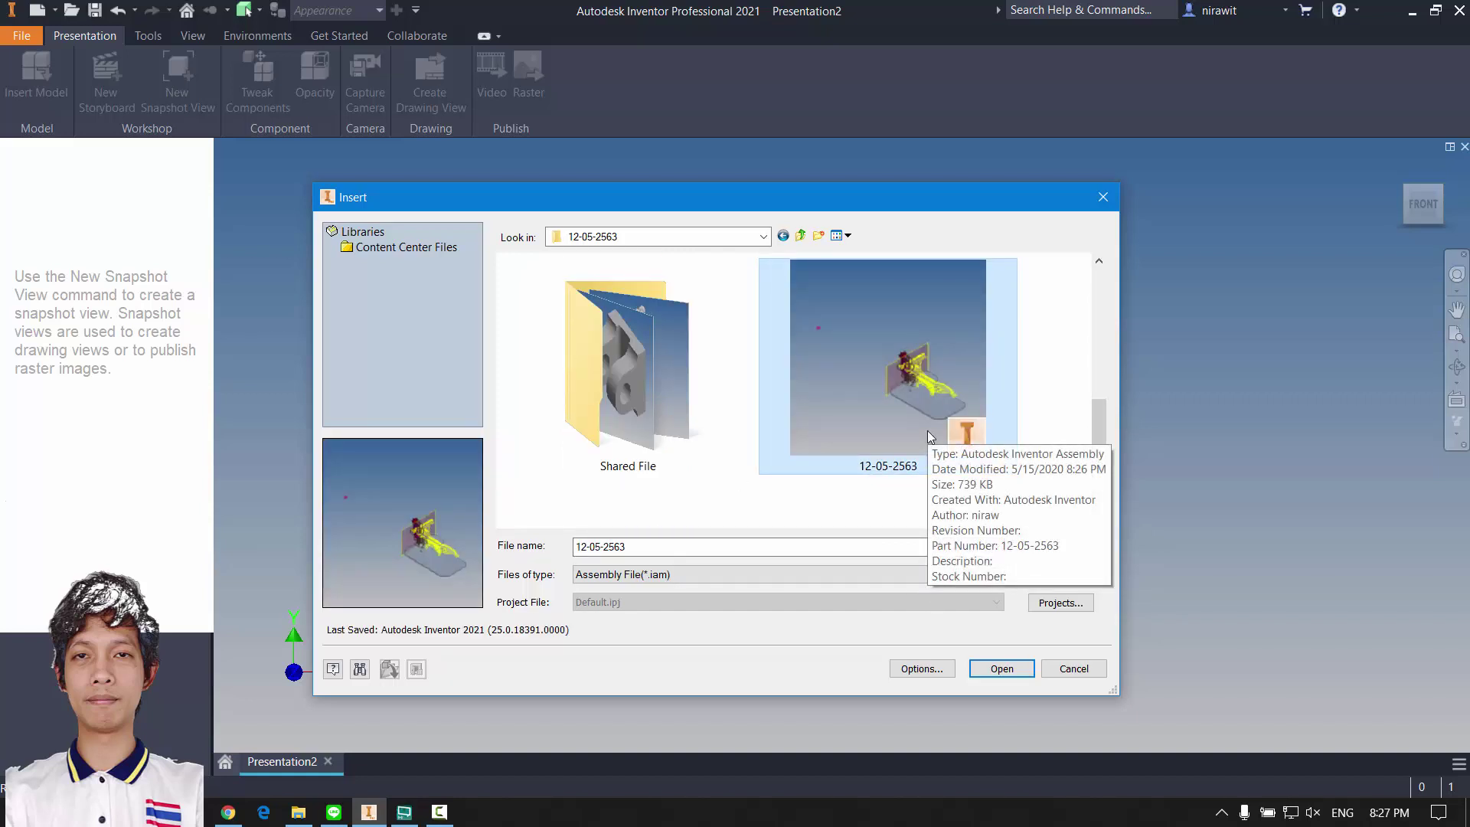
double_click(902, 381)
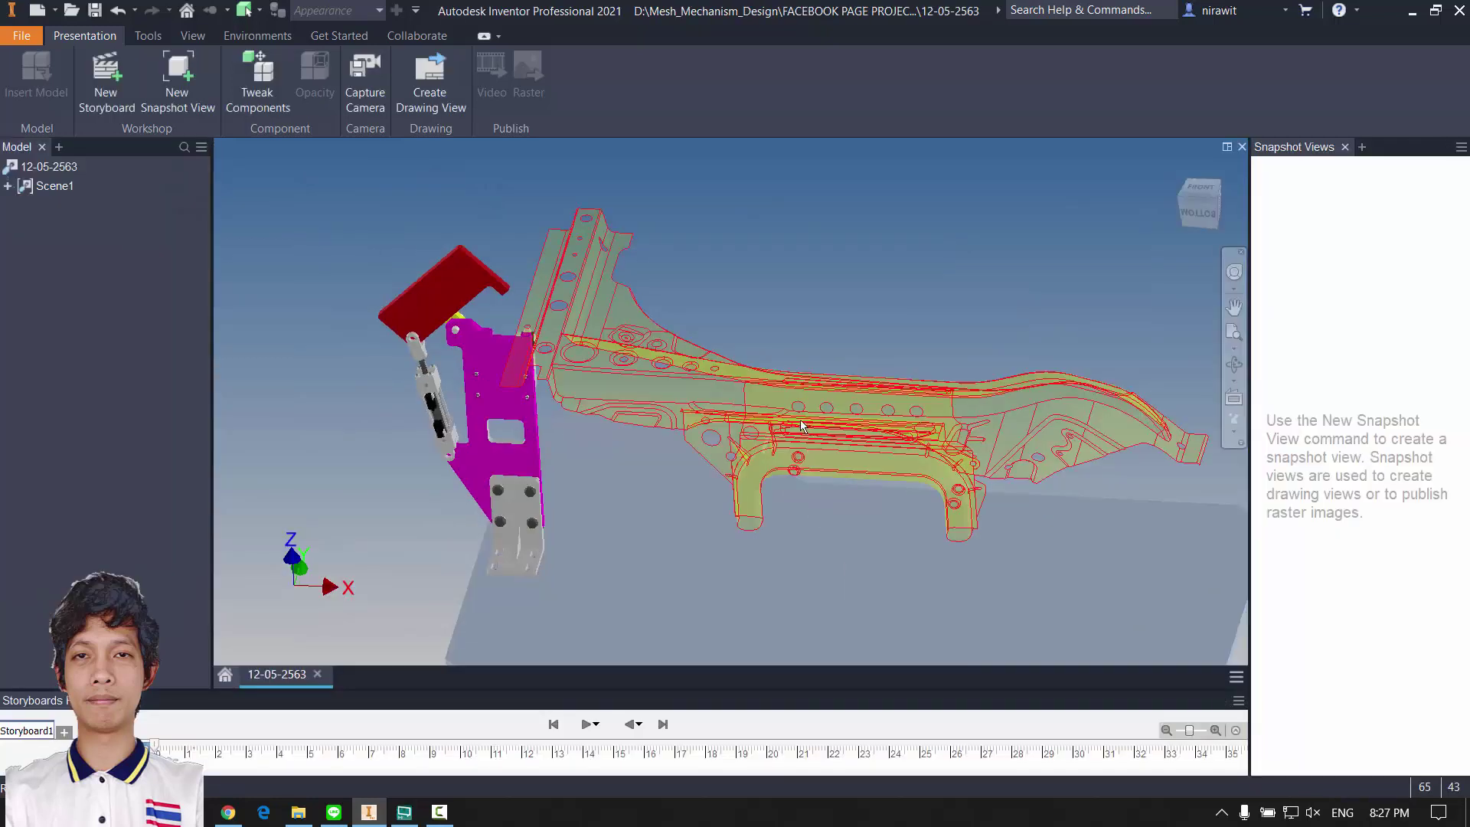
Step: Set the presentation's visual style to Shaded with edges
shift+middle_drag(853, 301, 928, 237)
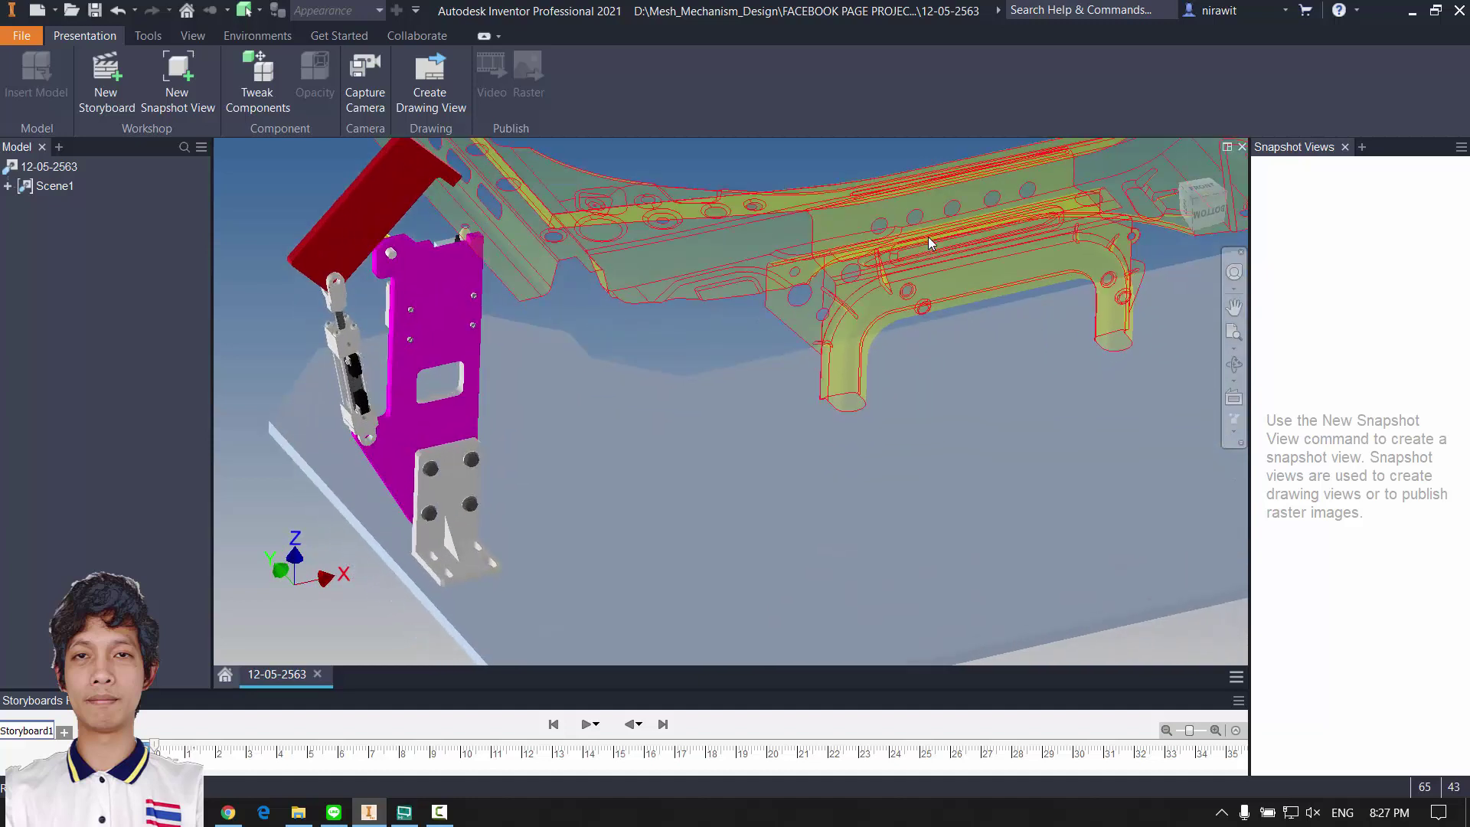
scroll(1077, 375, up, 1)
click(1233, 433)
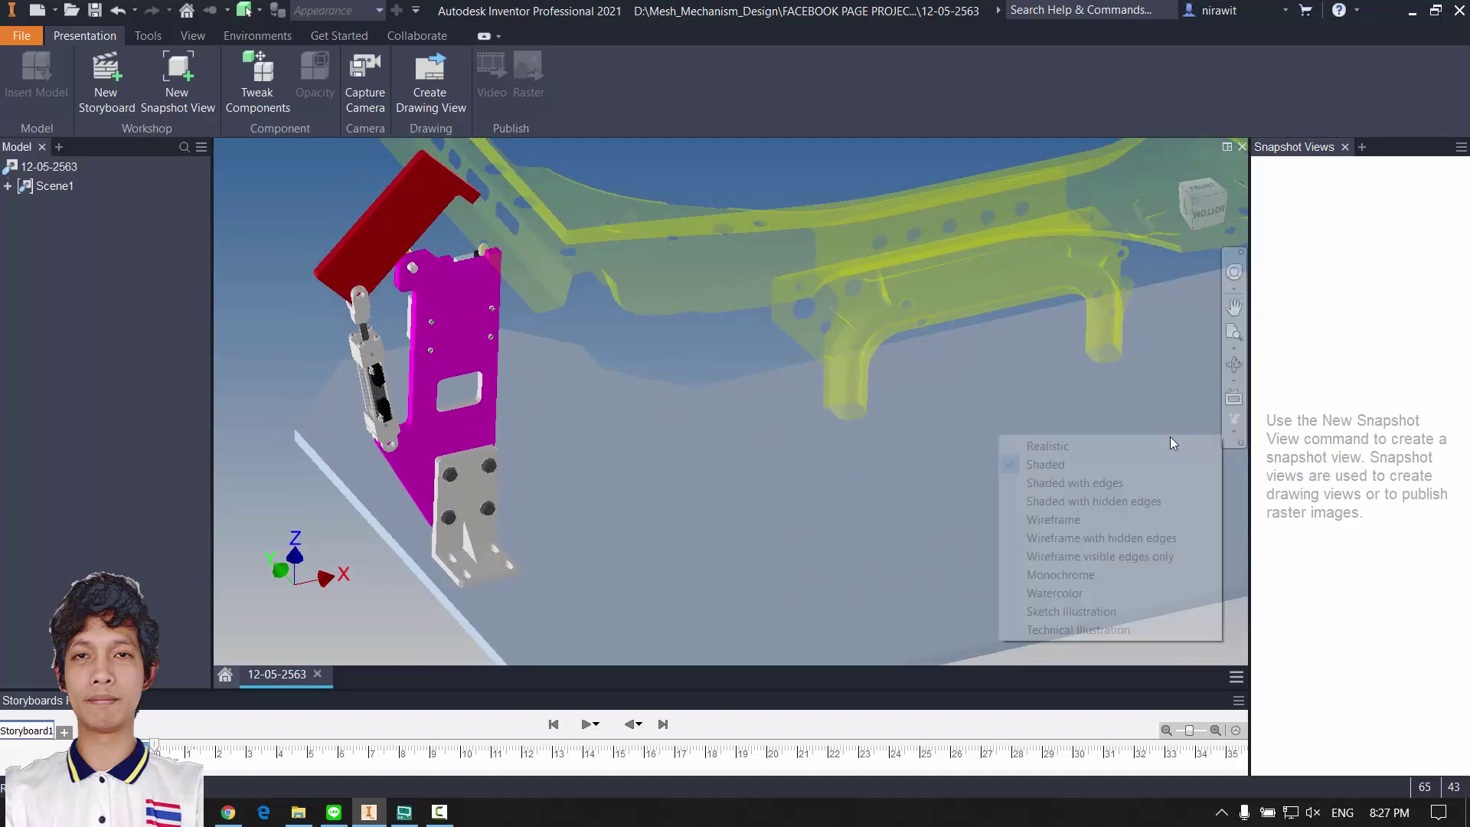
click(1132, 483)
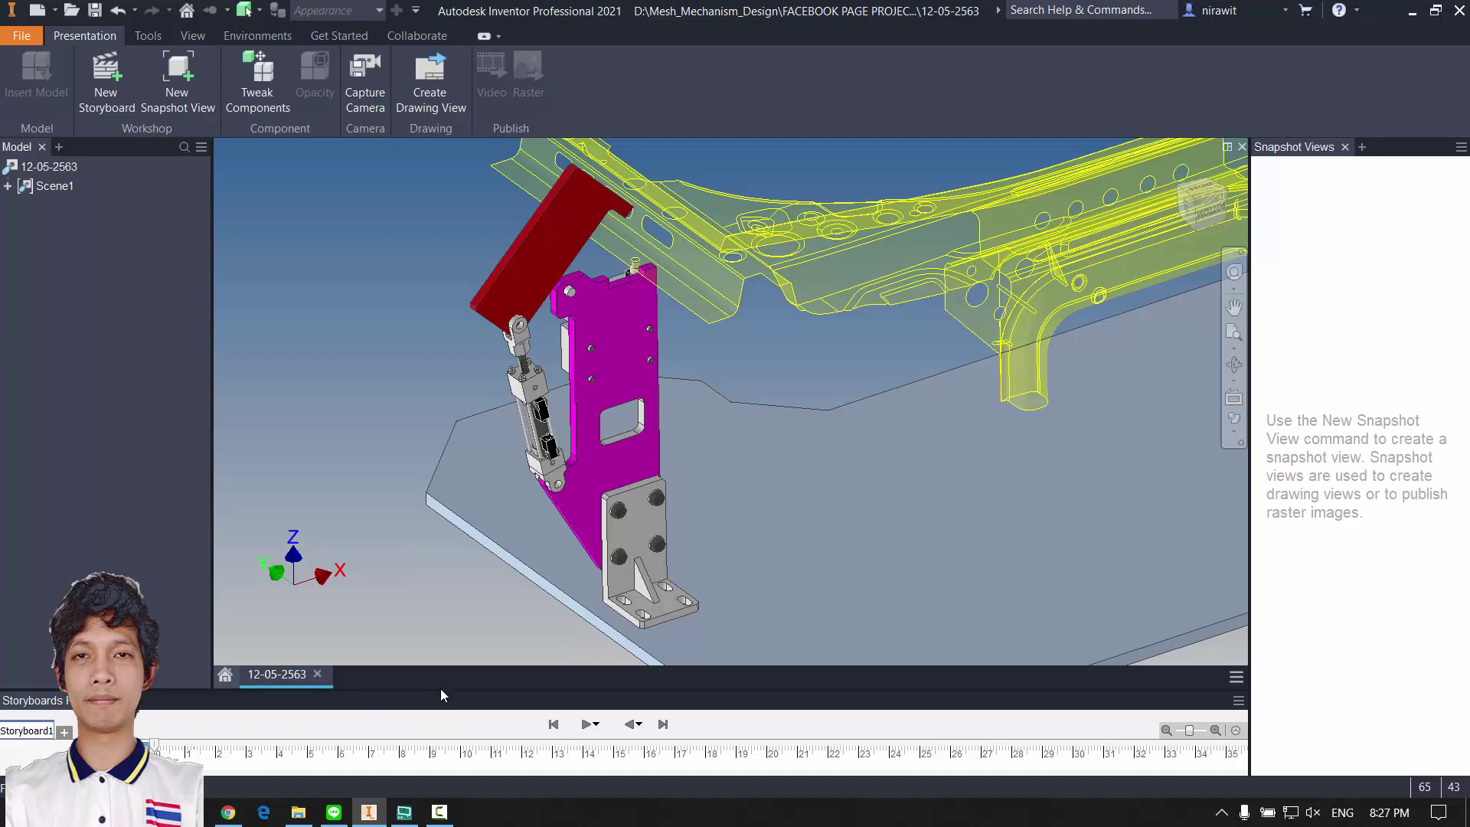
Step: Enlarge the storyboard area and expand Scene1 and 12-05-2563.iam to list the assembly's components
drag(439, 687, 438, 594)
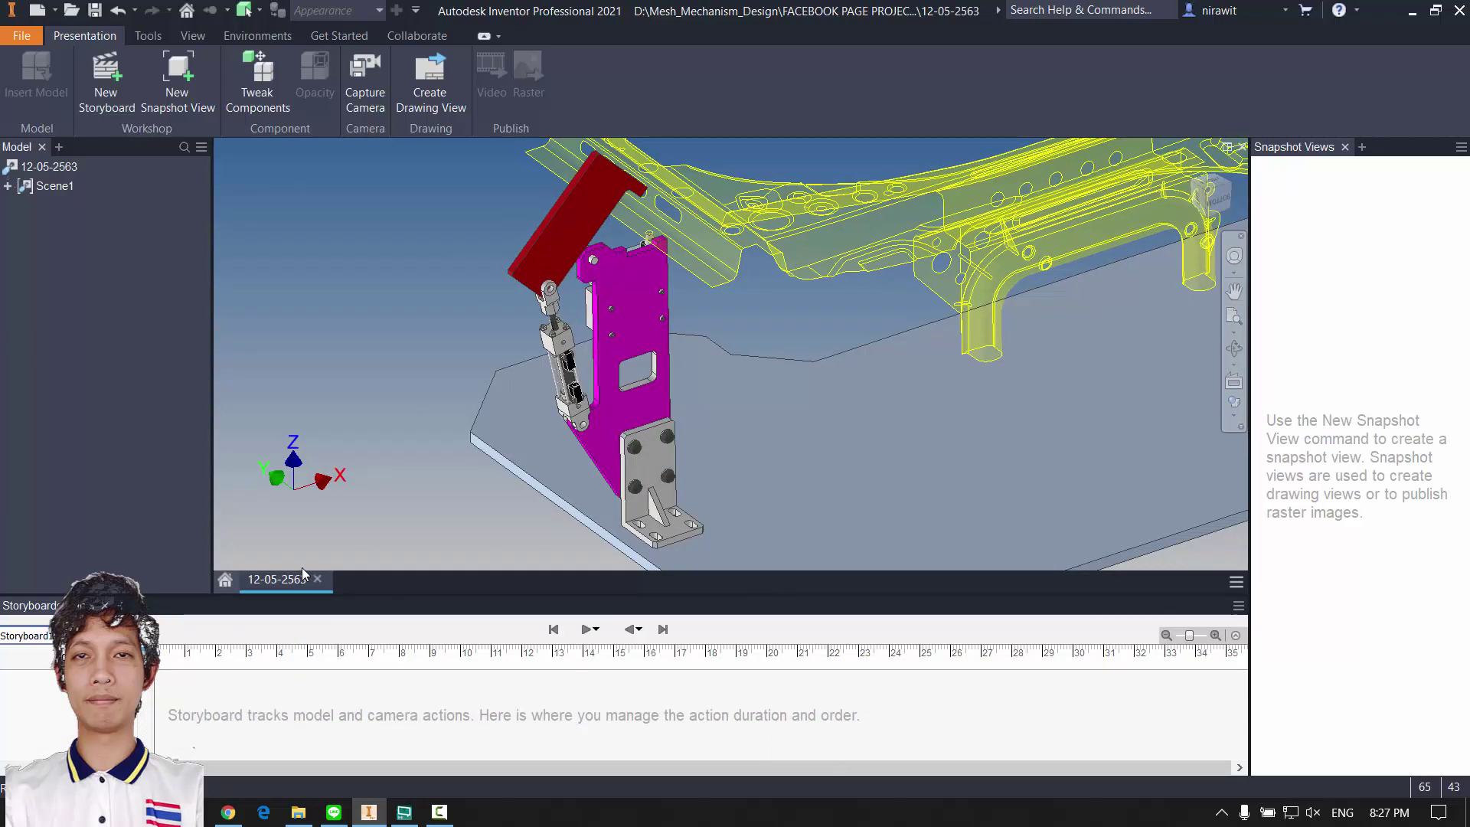
click(8, 186)
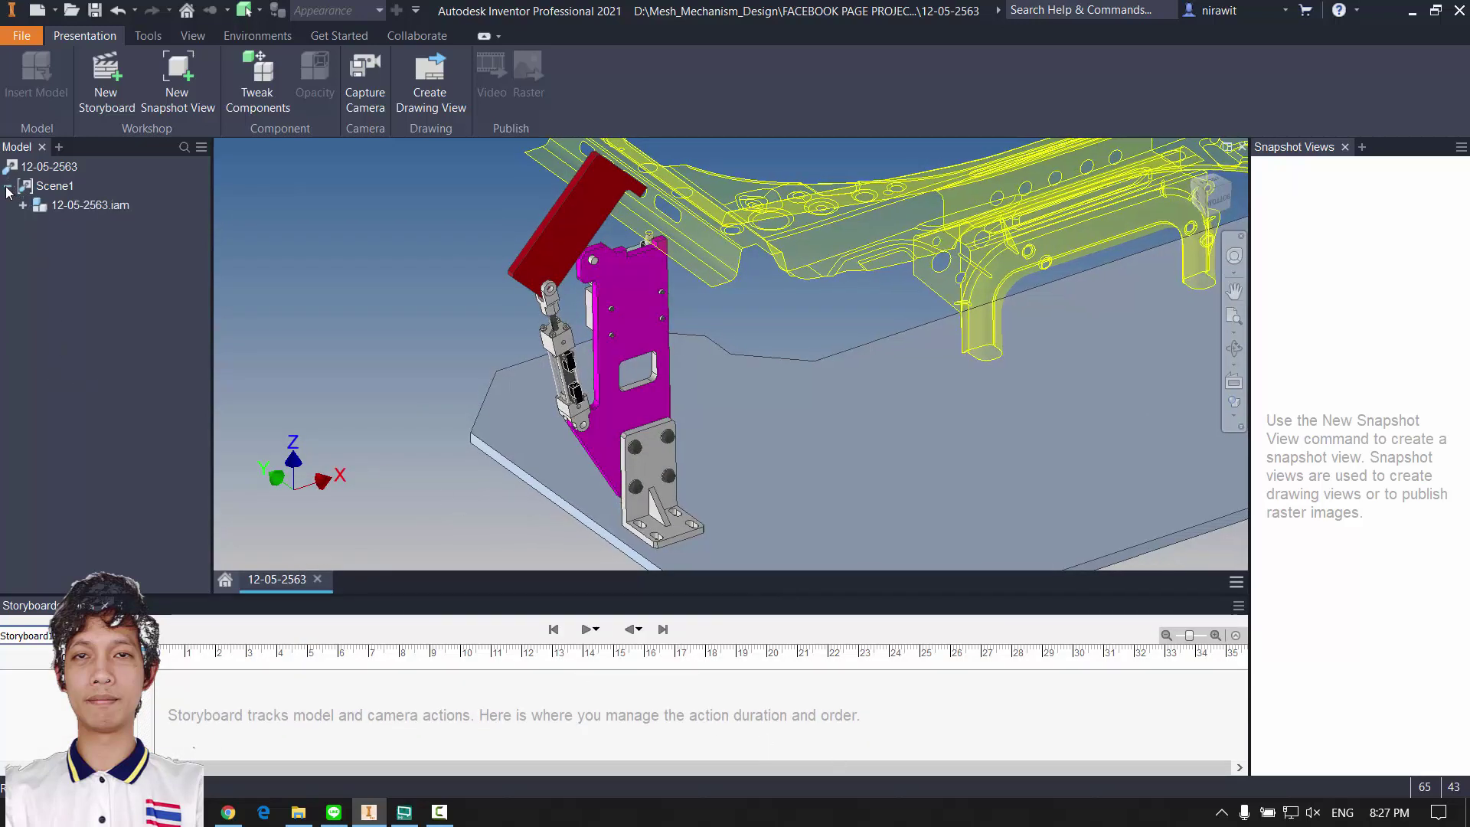
click(23, 205)
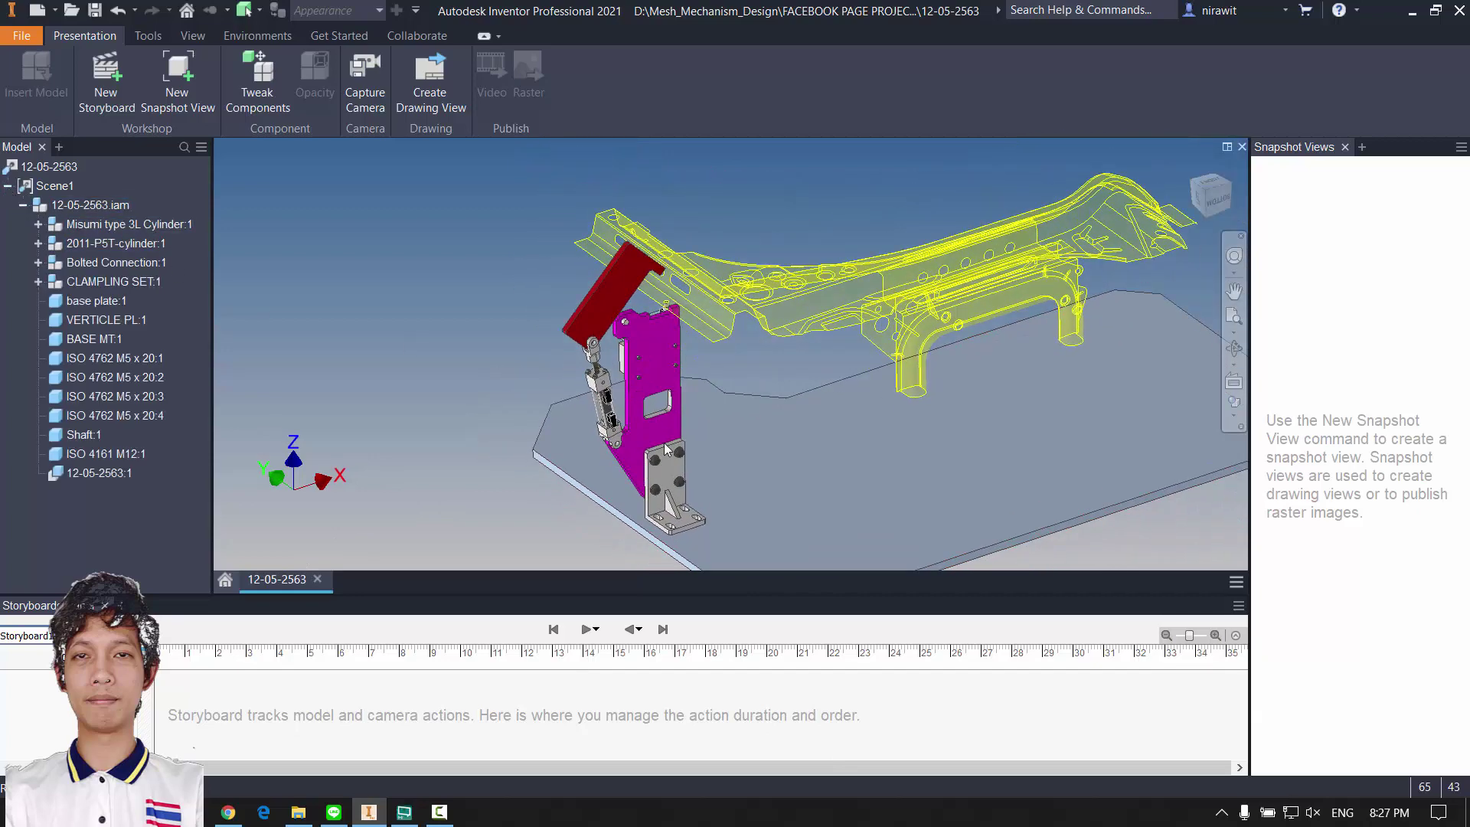
click(252, 73)
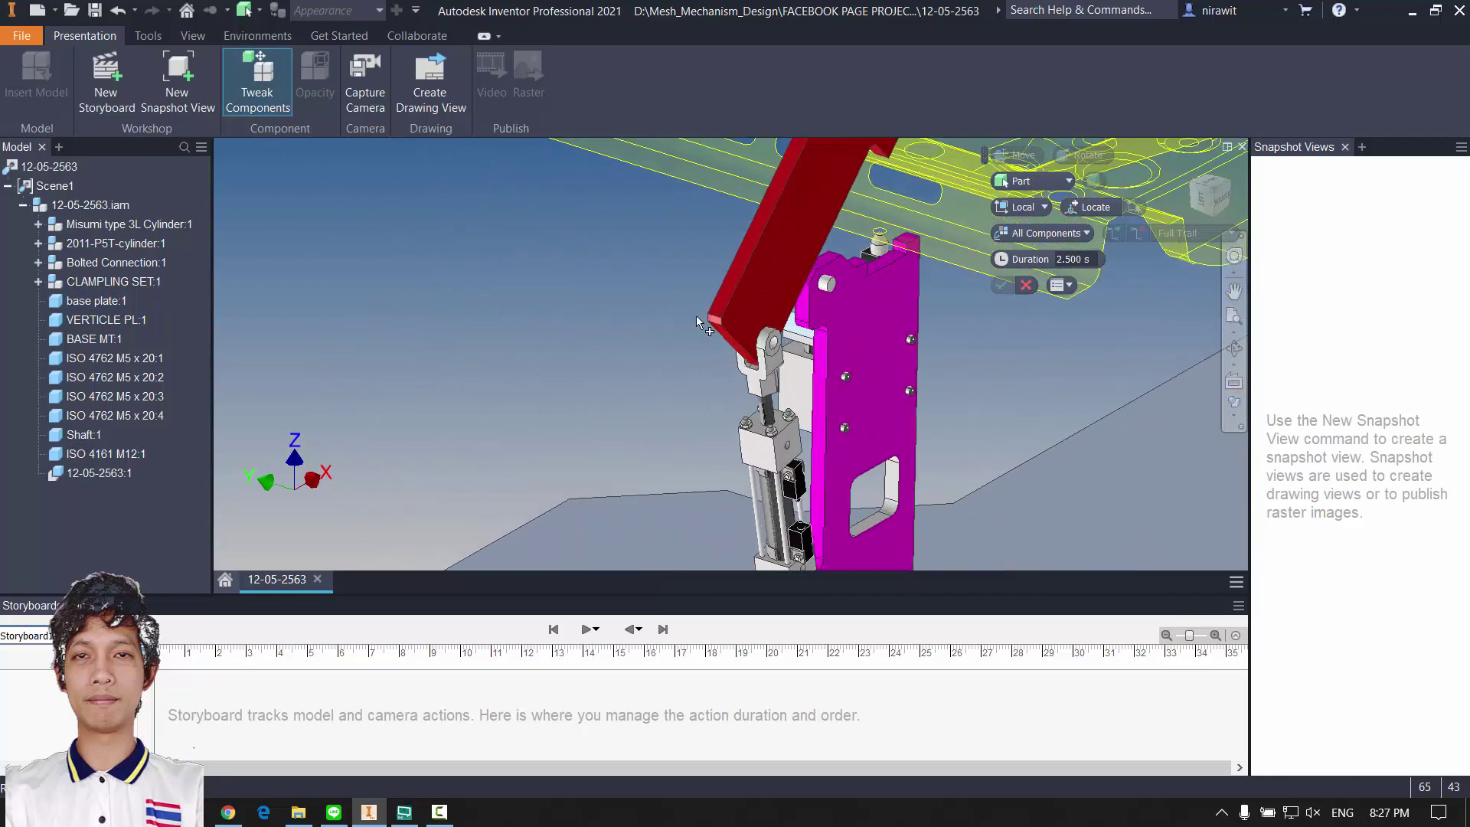
shift+middle_drag(695, 253, 547, 213)
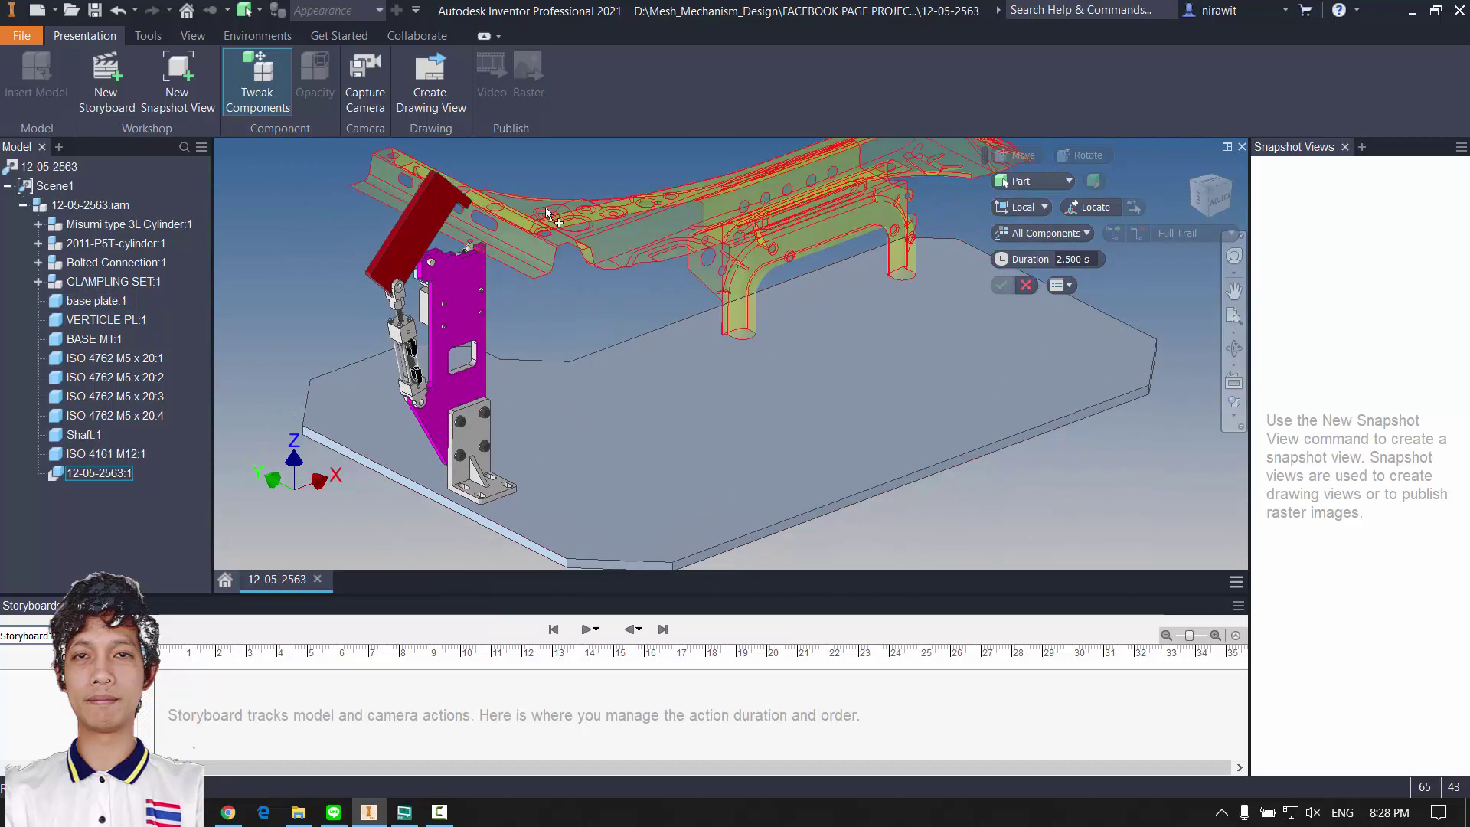
click(574, 234)
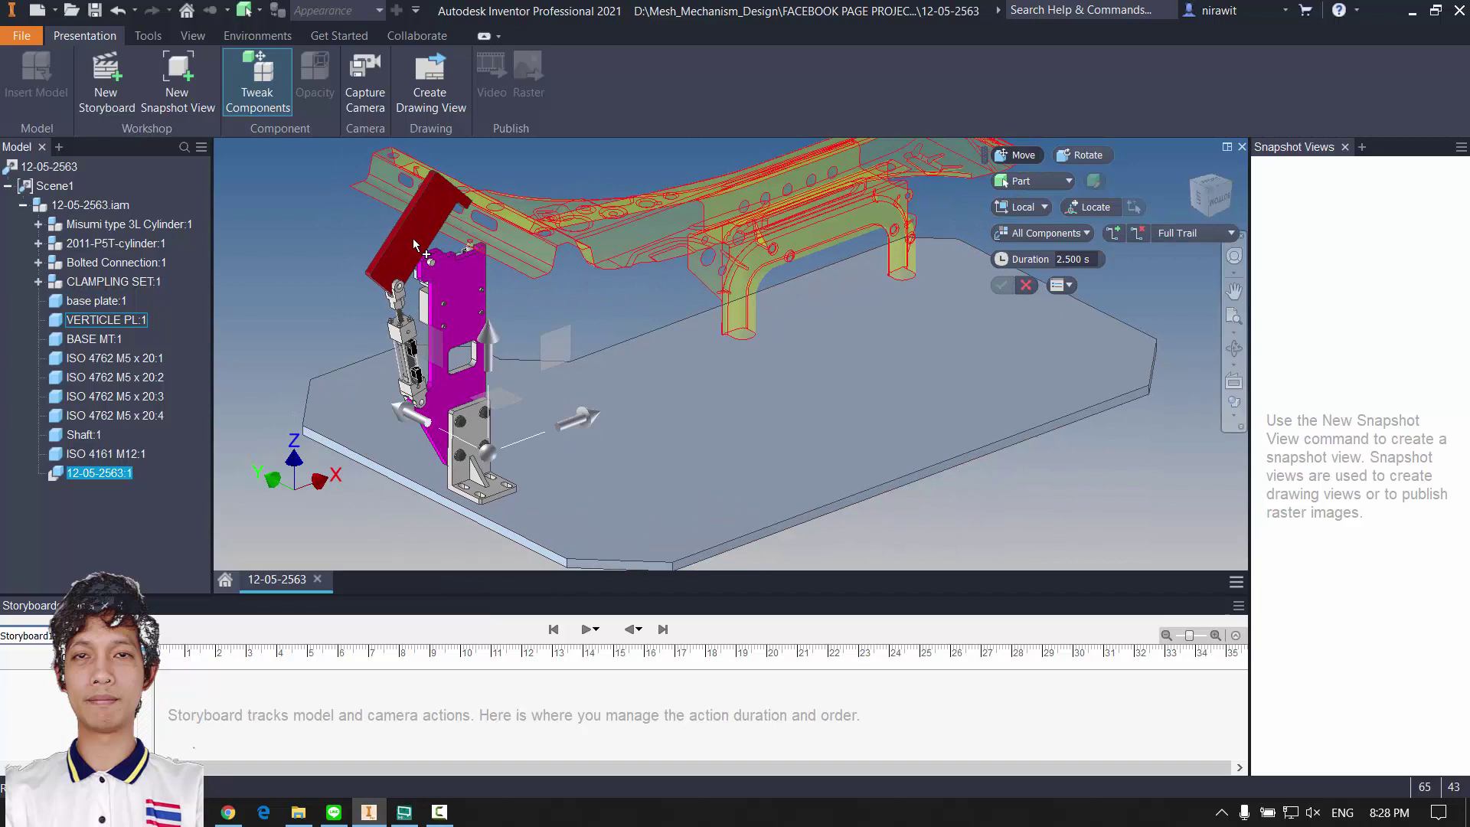
ctrl+click(461, 315)
drag(558, 287, 365, 312)
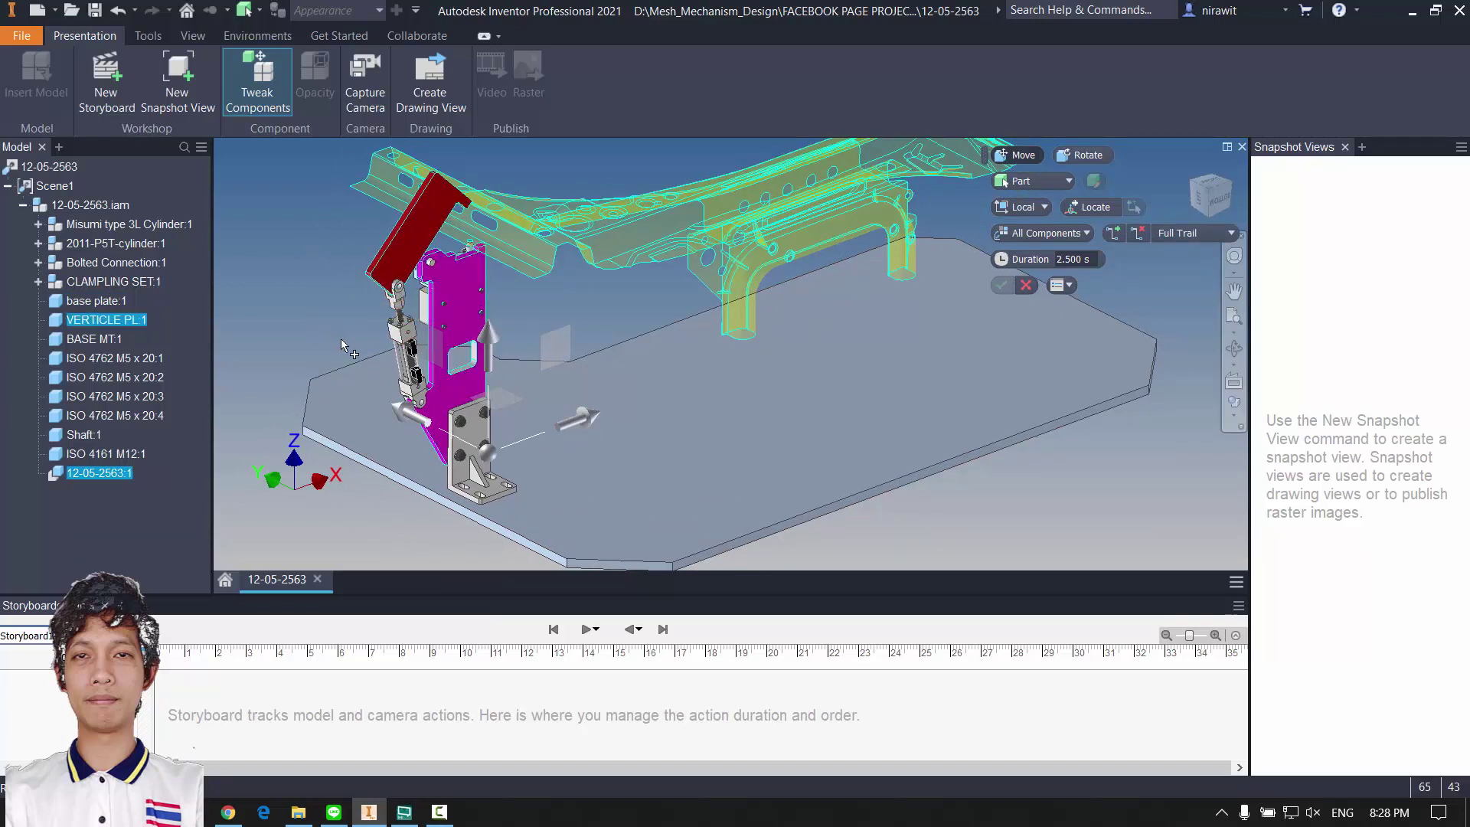
scroll(571, 309, down, 4)
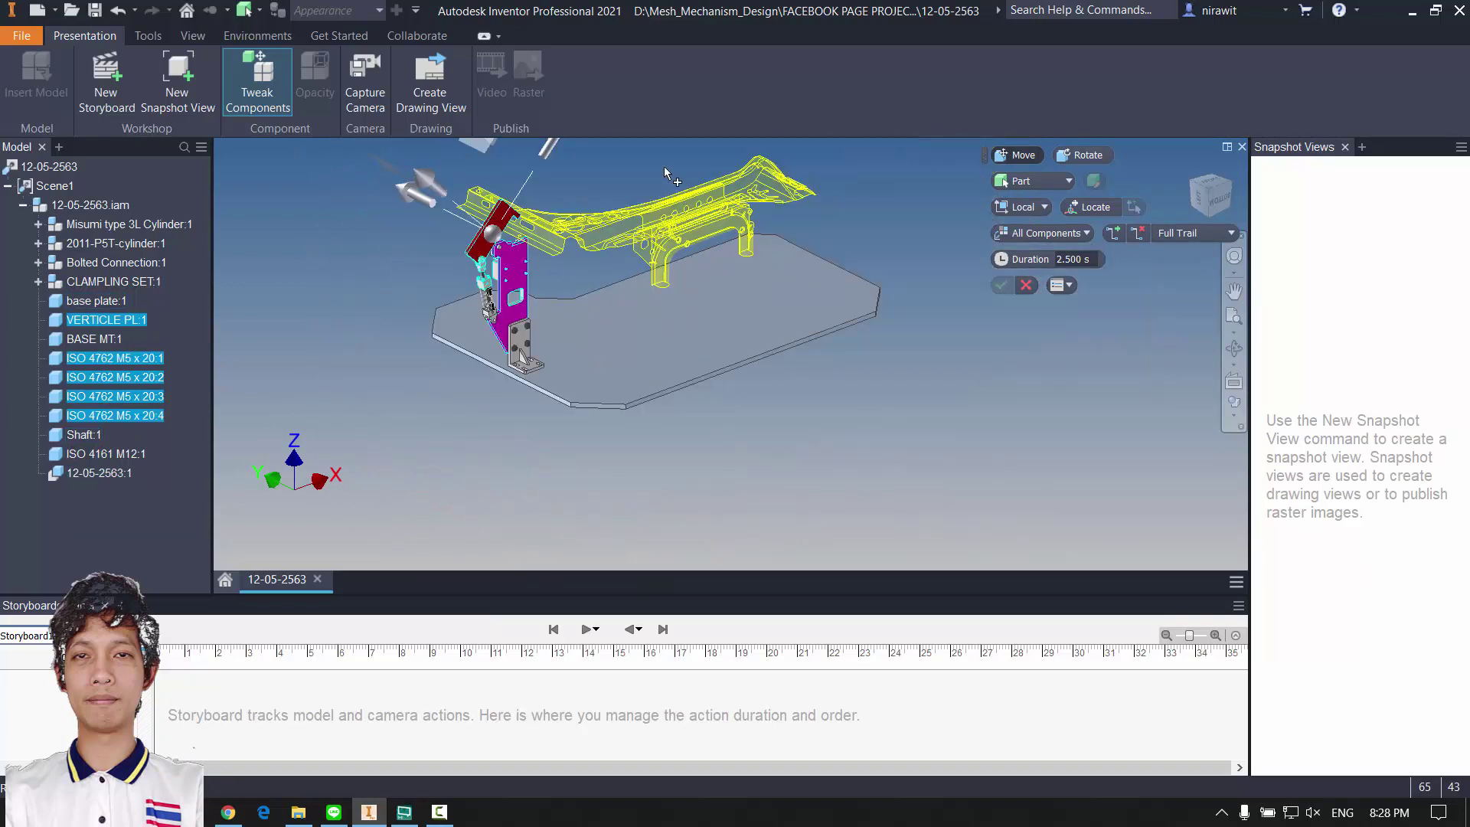
click(1025, 285)
Step: Tweak every component except the base plate upward by about 330 mm along Z
click(257, 82)
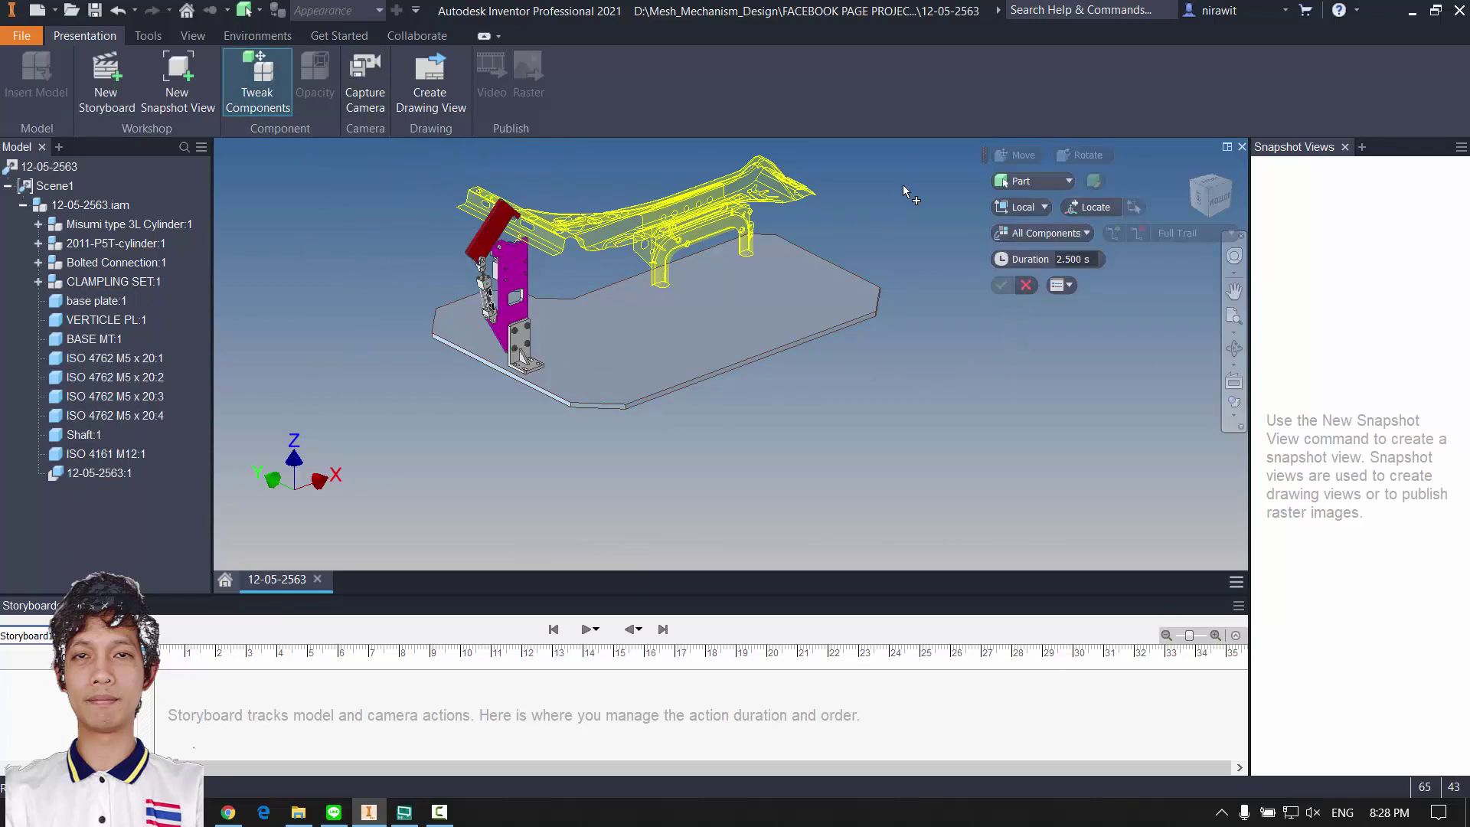
drag(903, 153, 302, 494)
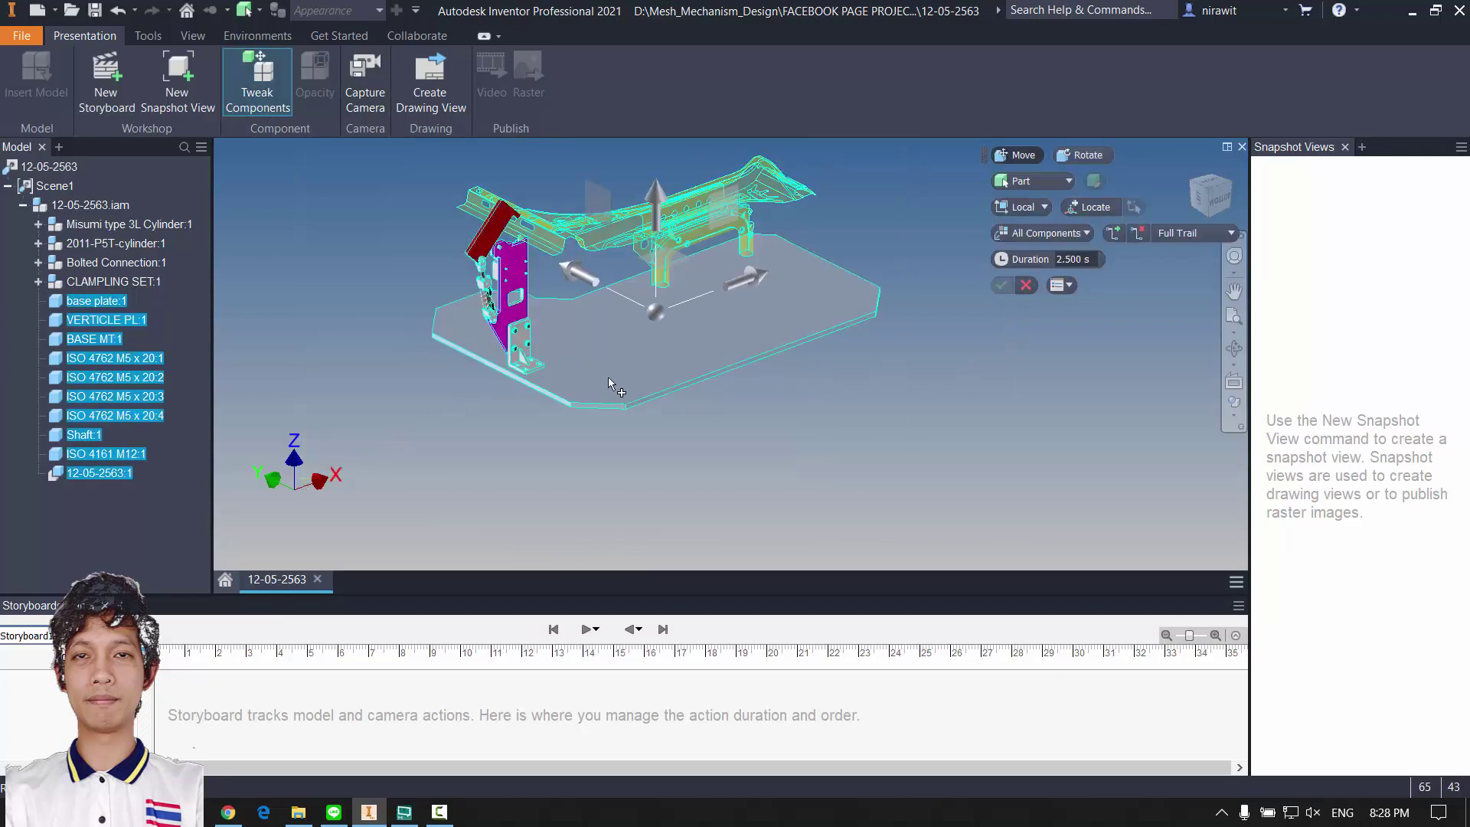
scroll(612, 383, down, 2)
ctrl+click(610, 397)
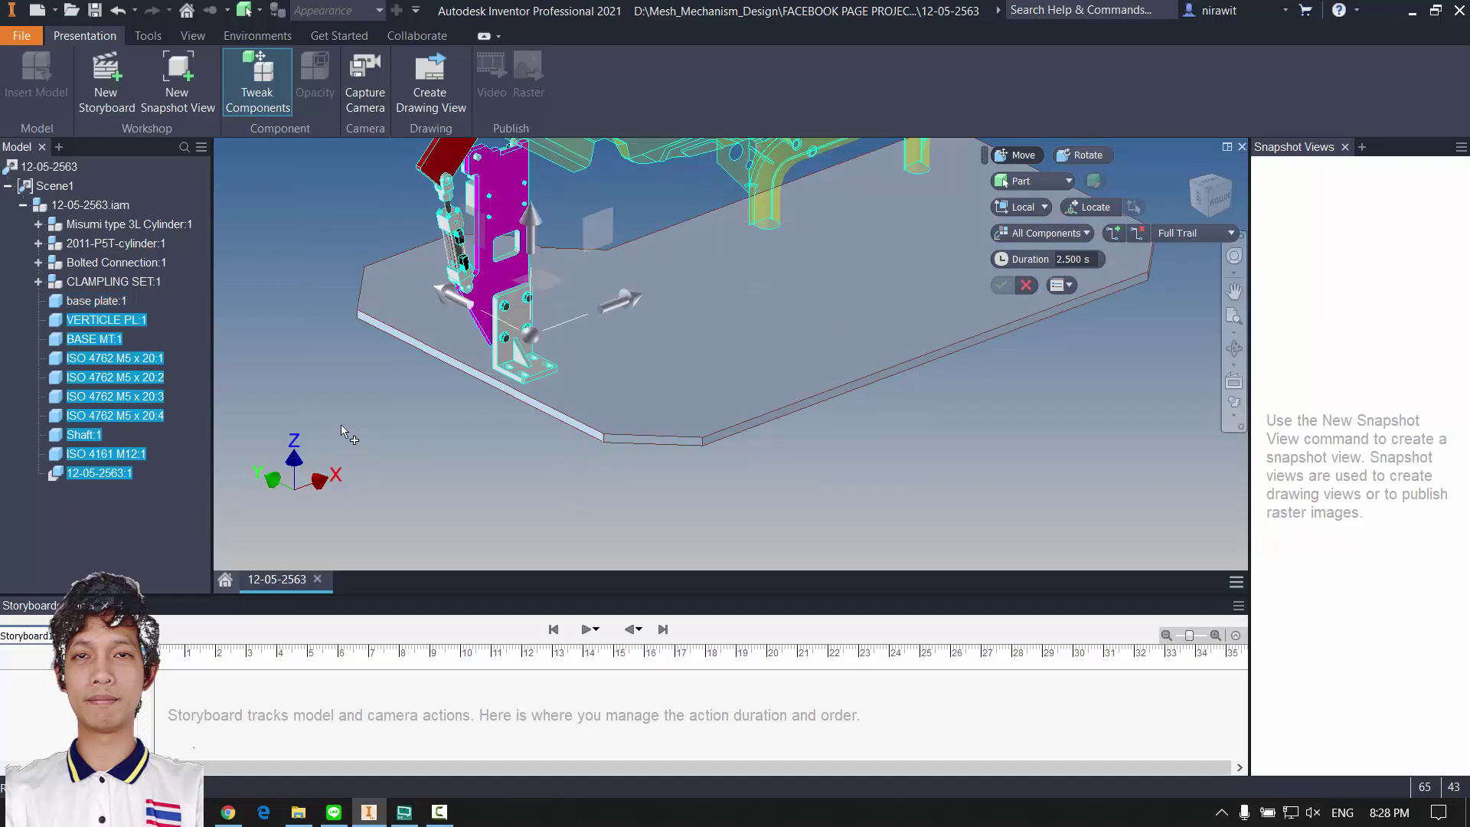
middle_drag(438, 394, 648, 329)
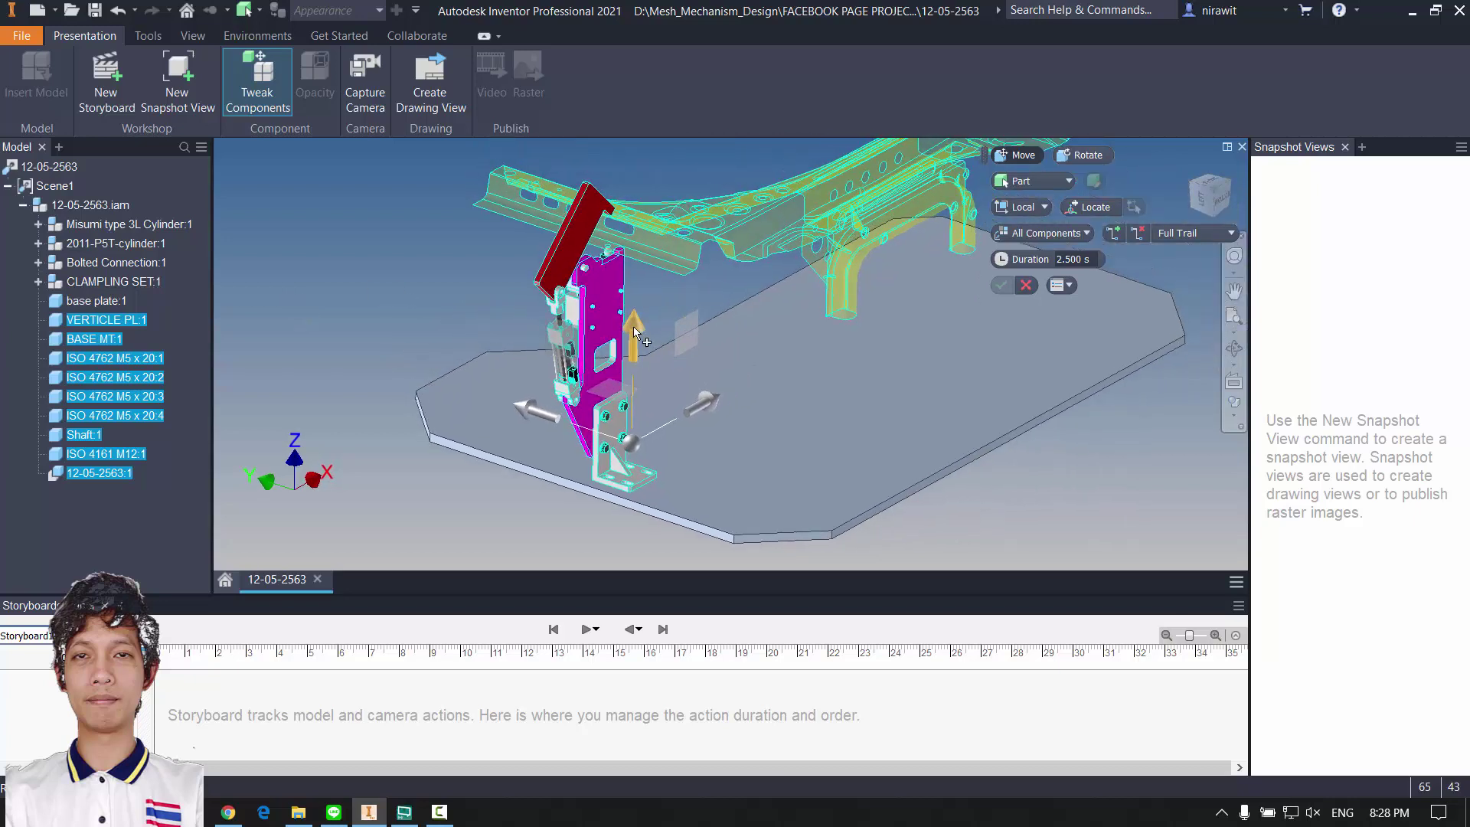
drag(633, 328, 629, 170)
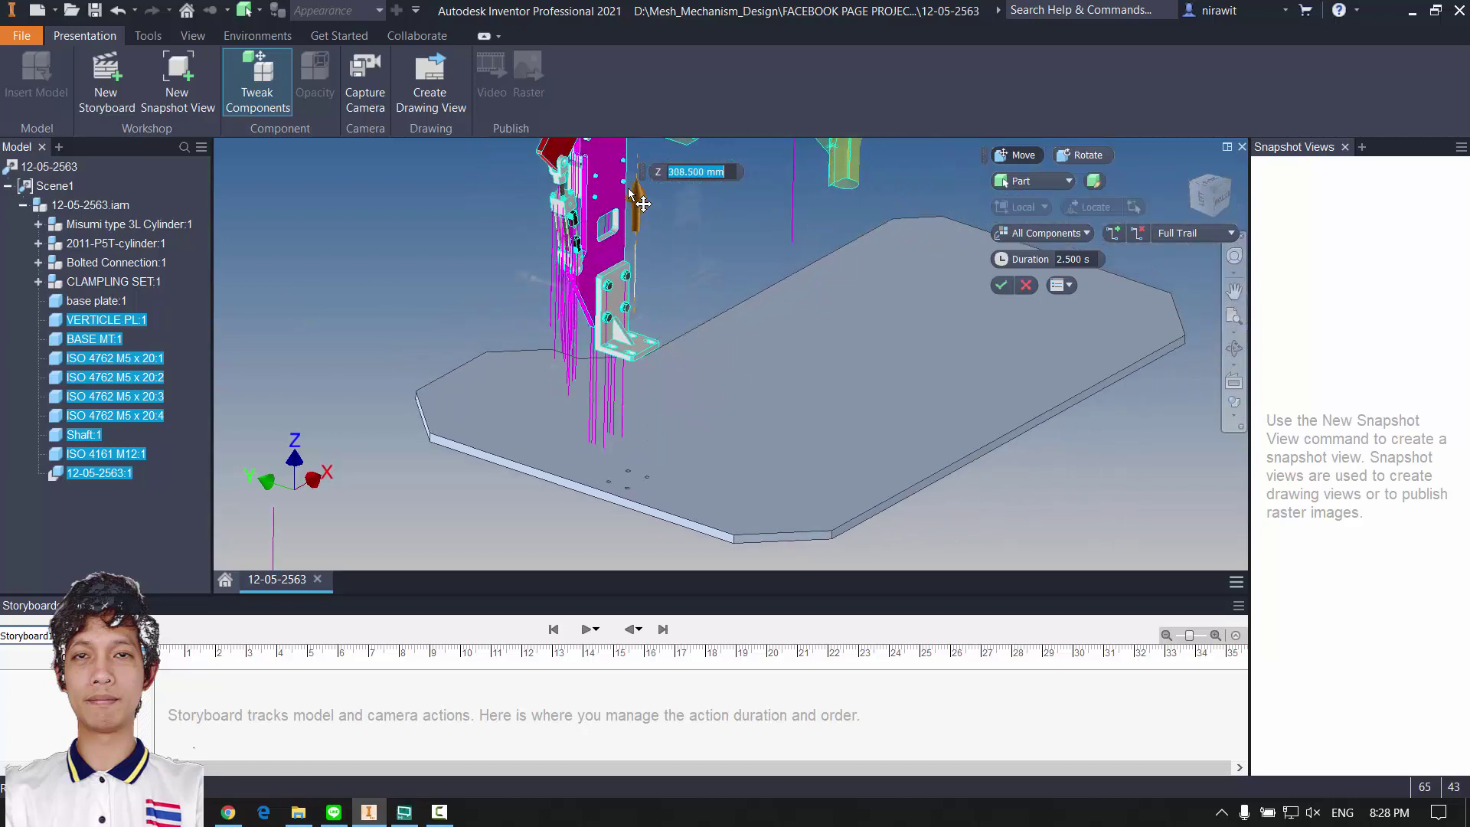
middle_drag(627, 404, 617, 478)
middle_drag(621, 292, 583, 393)
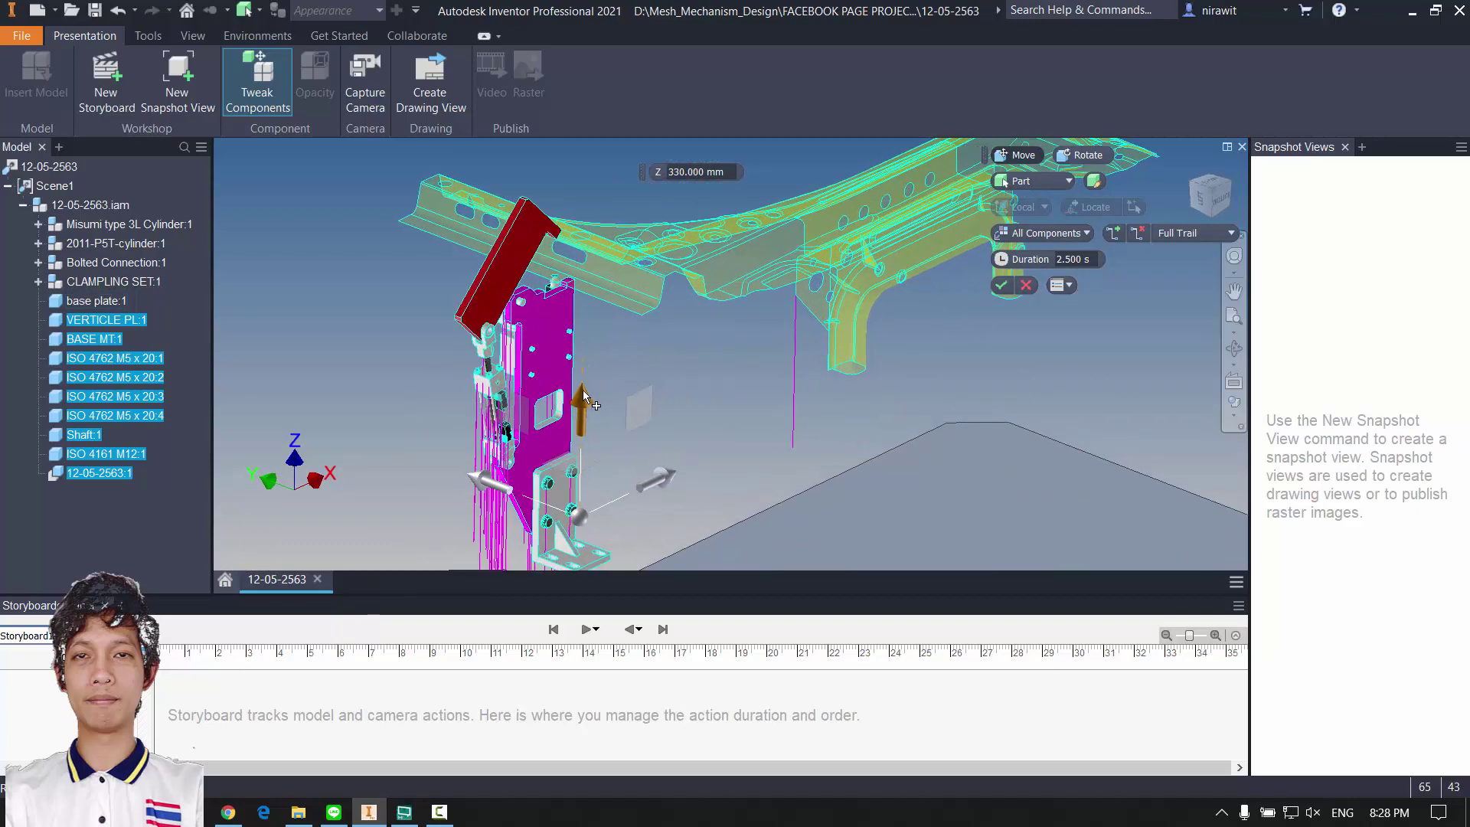
Step: Extend the upward tweak of the lifted components to about 401 mm along Z and apply it
drag(582, 402, 581, 369)
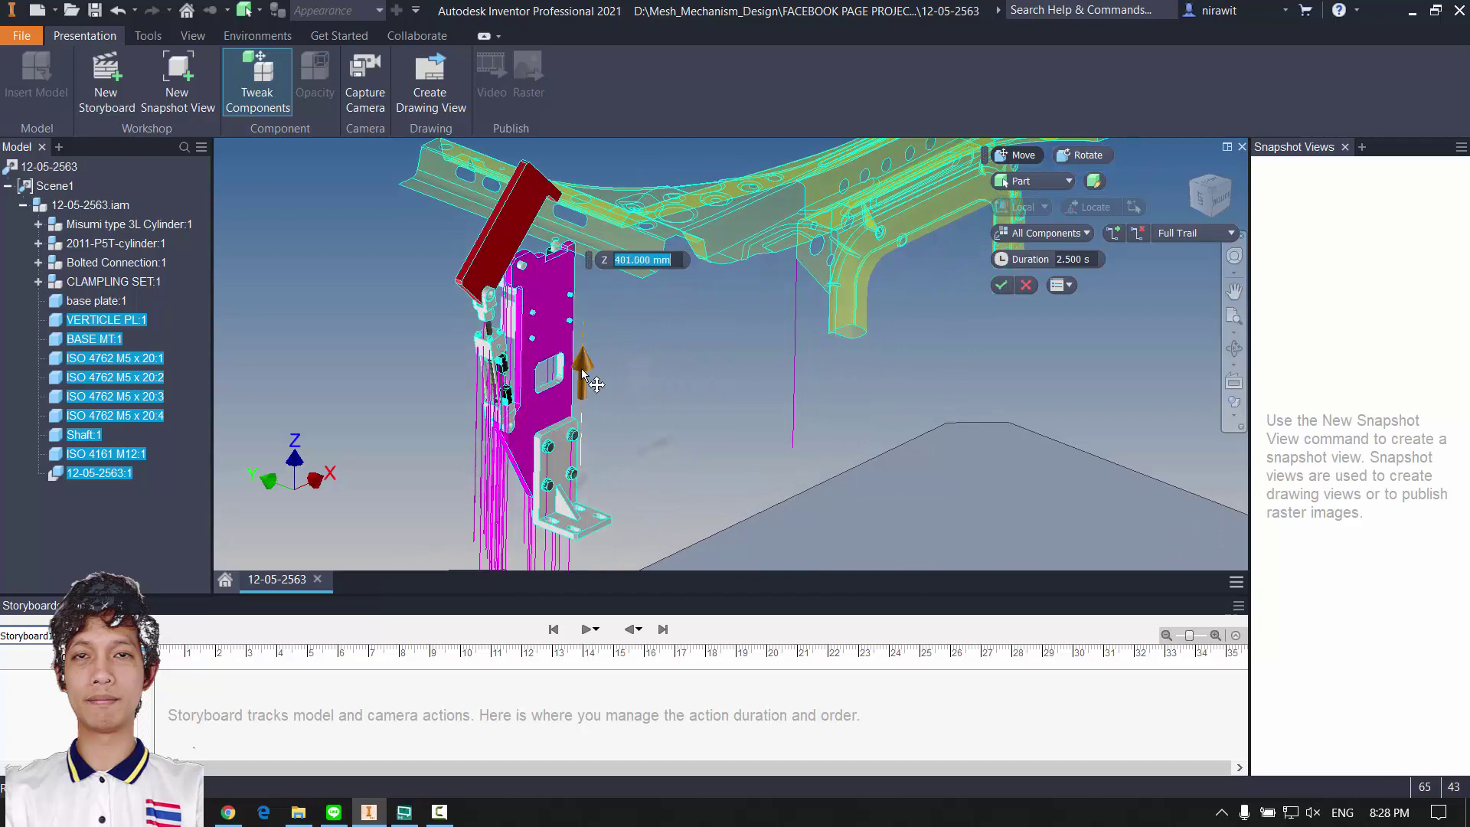
scroll(649, 328, down, 2)
shift+middle_drag(649, 328, 499, 338)
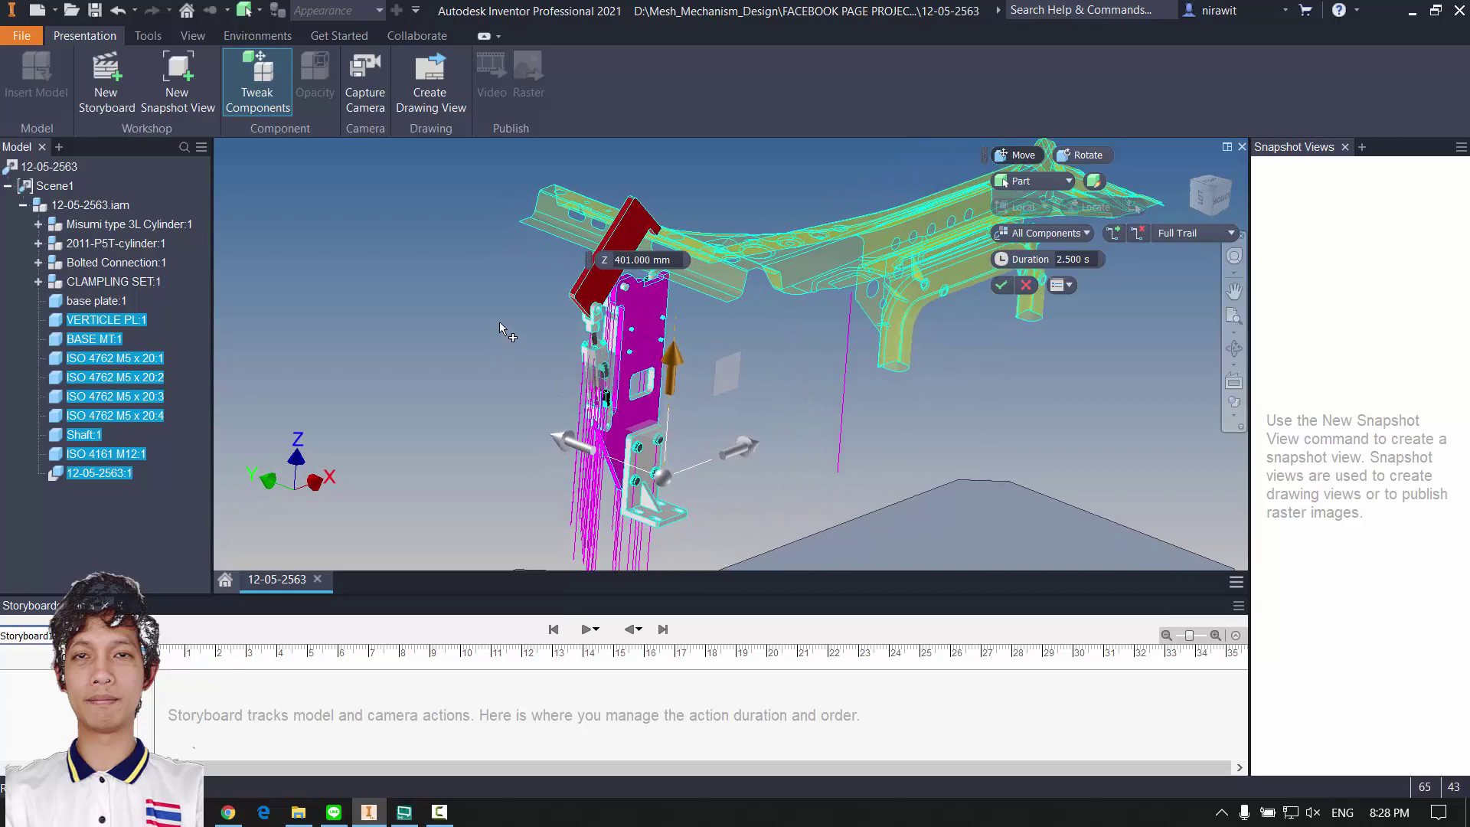
key(F5)
middle_drag(805, 373, 752, 439)
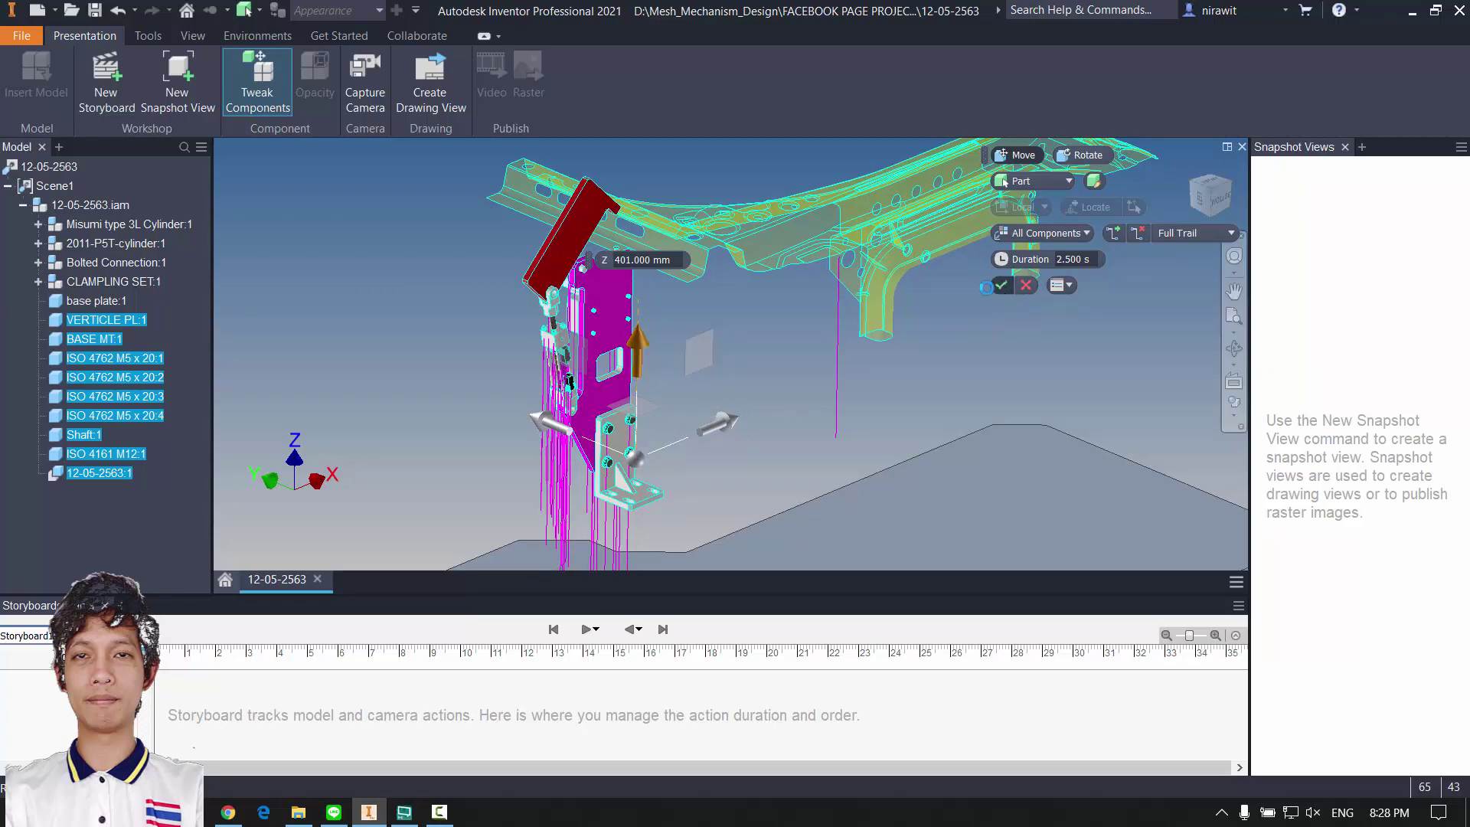
middle_drag(717, 419, 688, 332)
scroll(538, 417, up, 4)
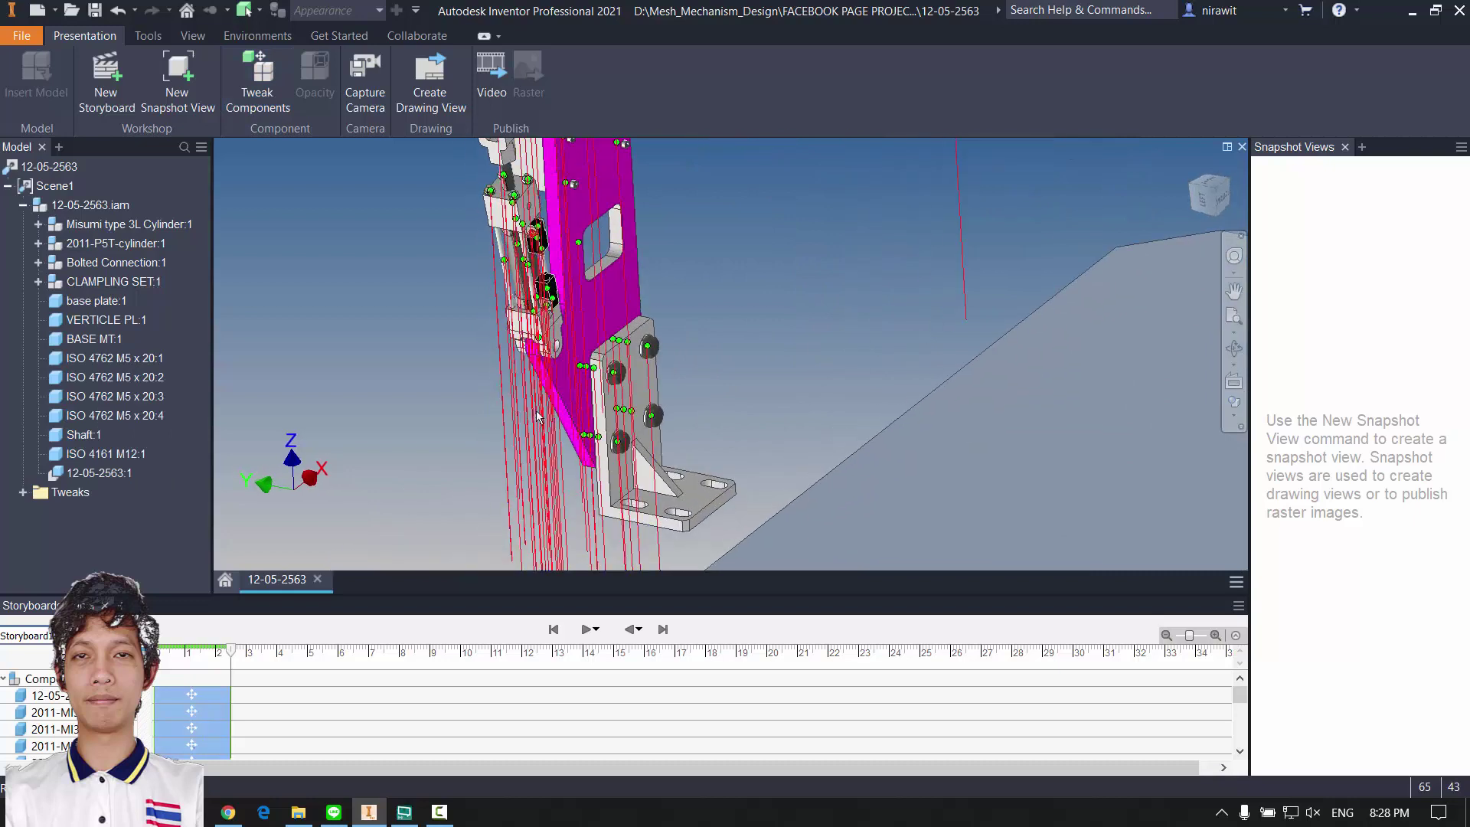
Step: Tweak the four nuts with their washers away from the vertical plate by about 346.5 mm along X
middle_drag(538, 415, 566, 407)
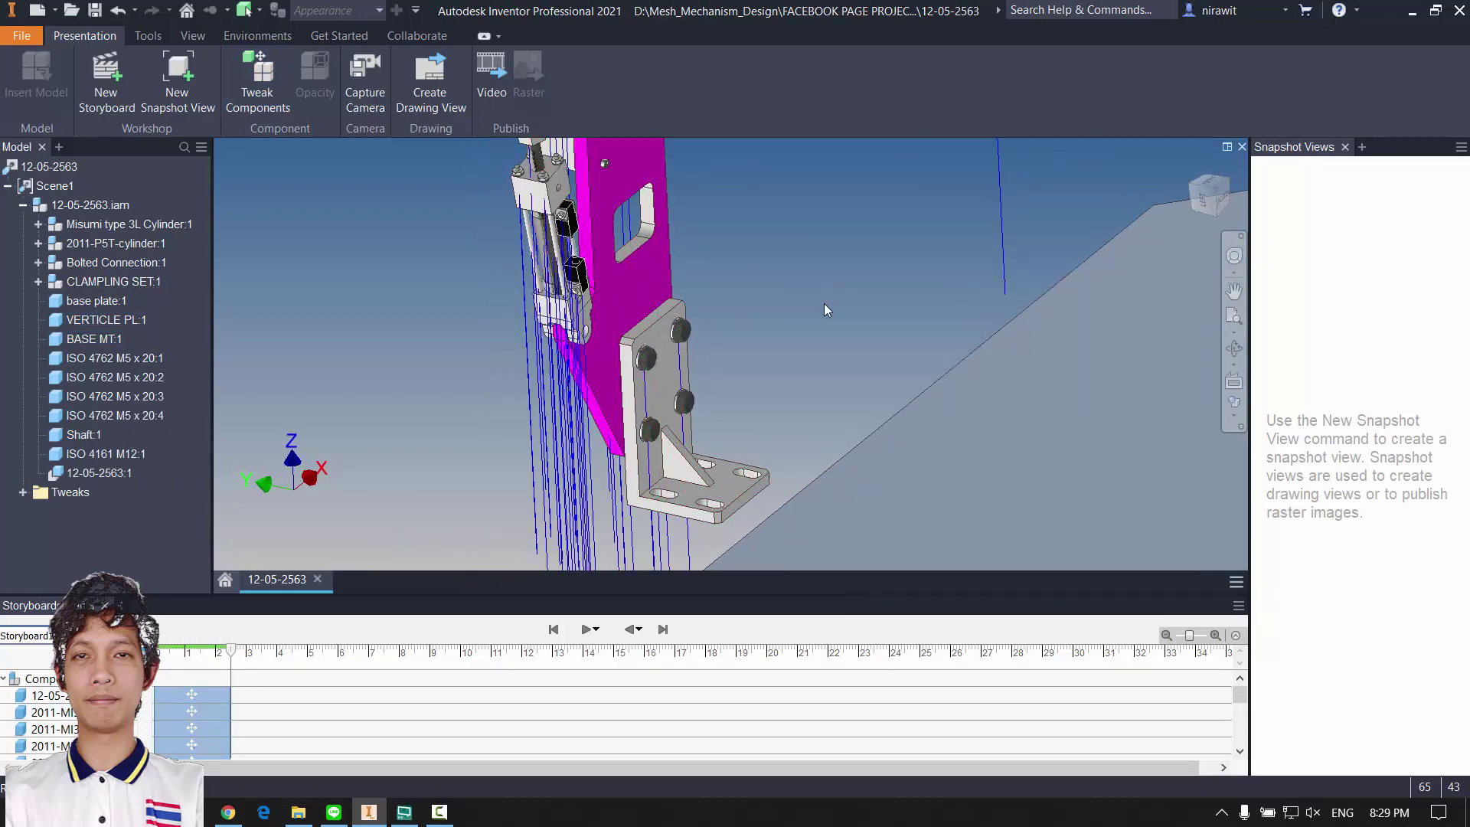
shift+middle_drag(811, 336, 441, 217)
scroll(548, 398, down, 3)
scroll(605, 351, up, 3)
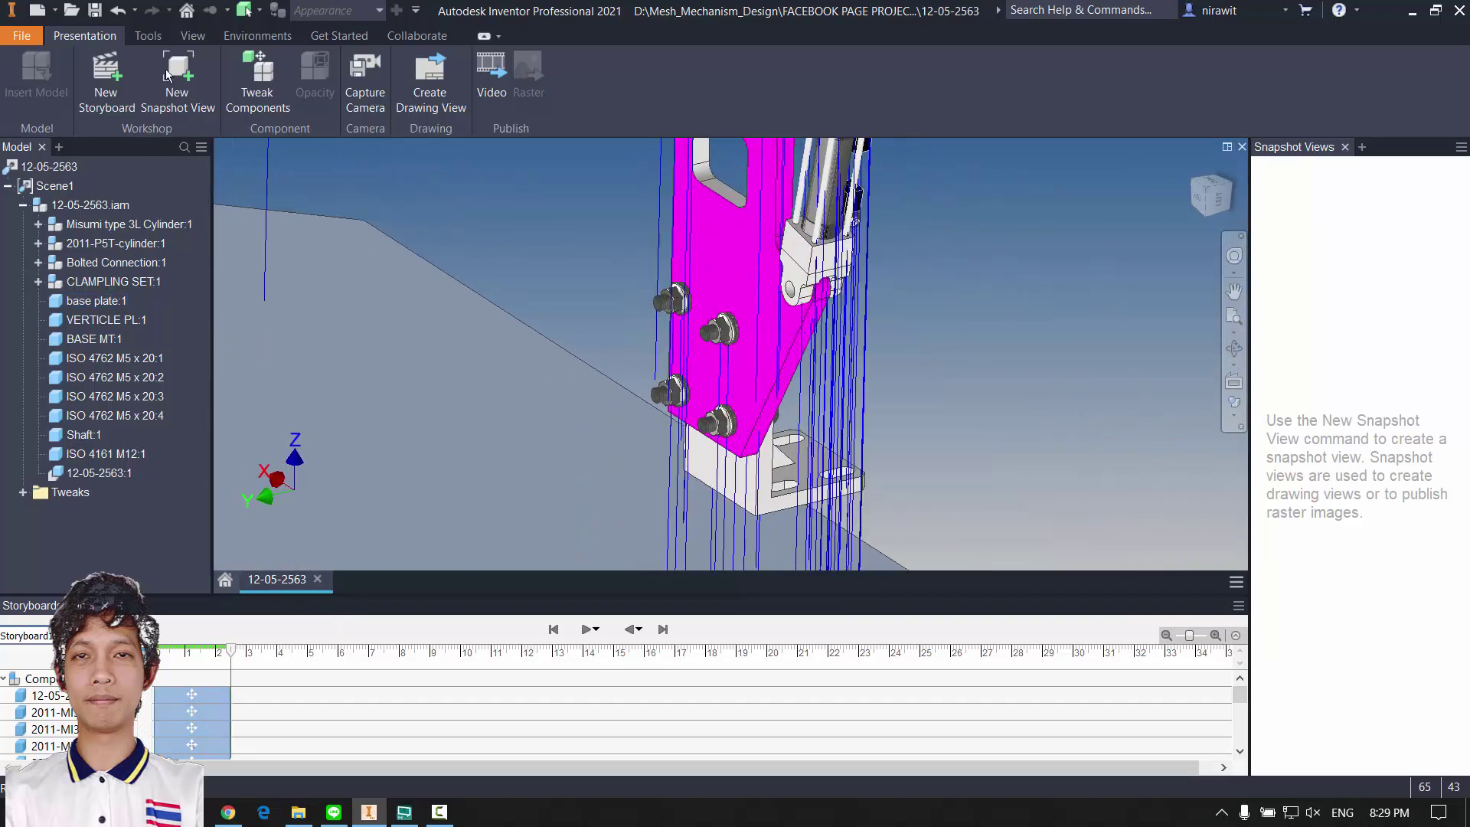
click(257, 84)
click(257, 77)
scroll(693, 274, down, 5)
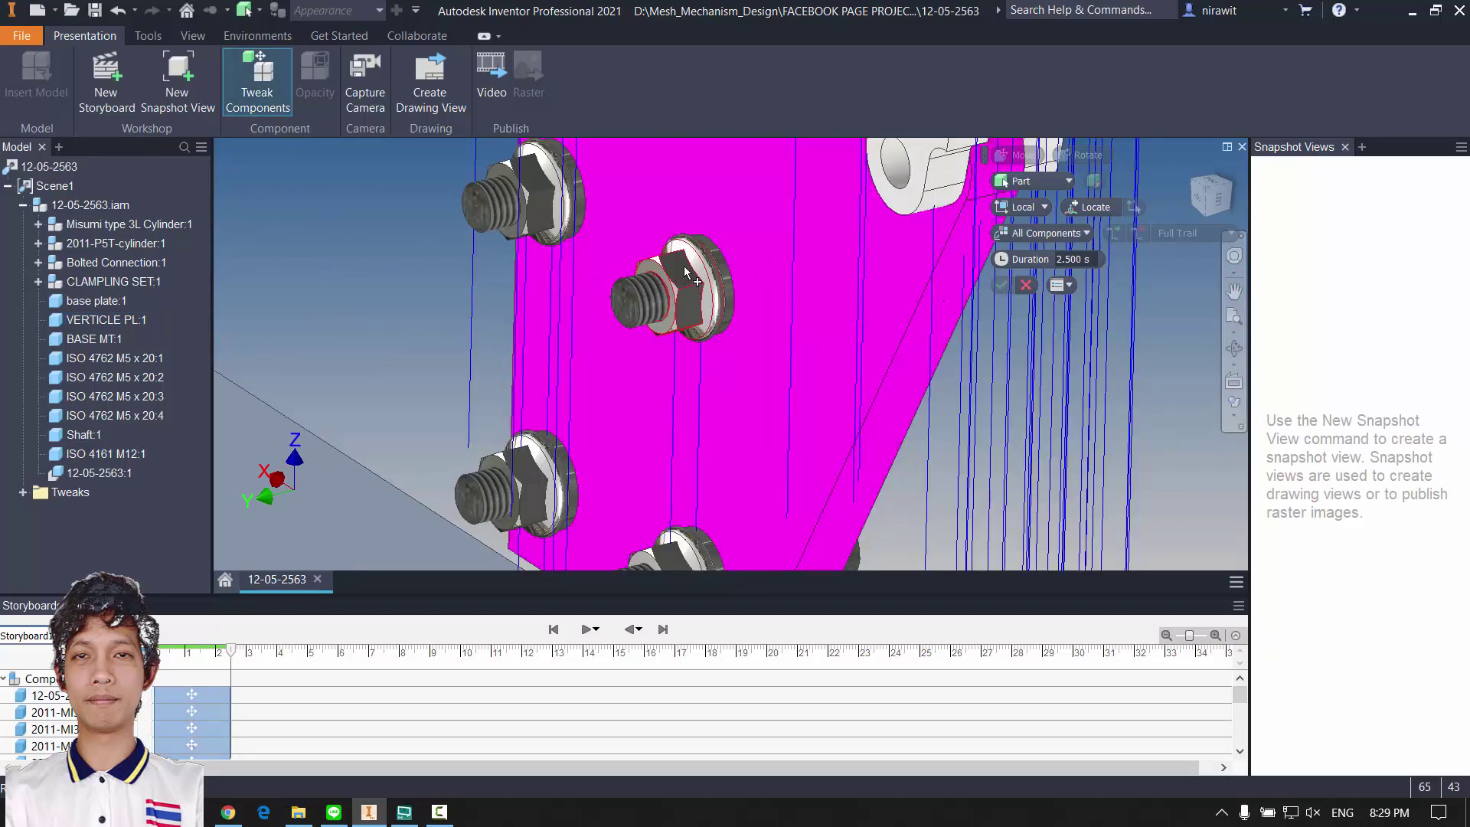
click(685, 272)
scroll(696, 274, down, 5)
scroll(629, 333, up, 5)
middle_drag(629, 332, 804, 413)
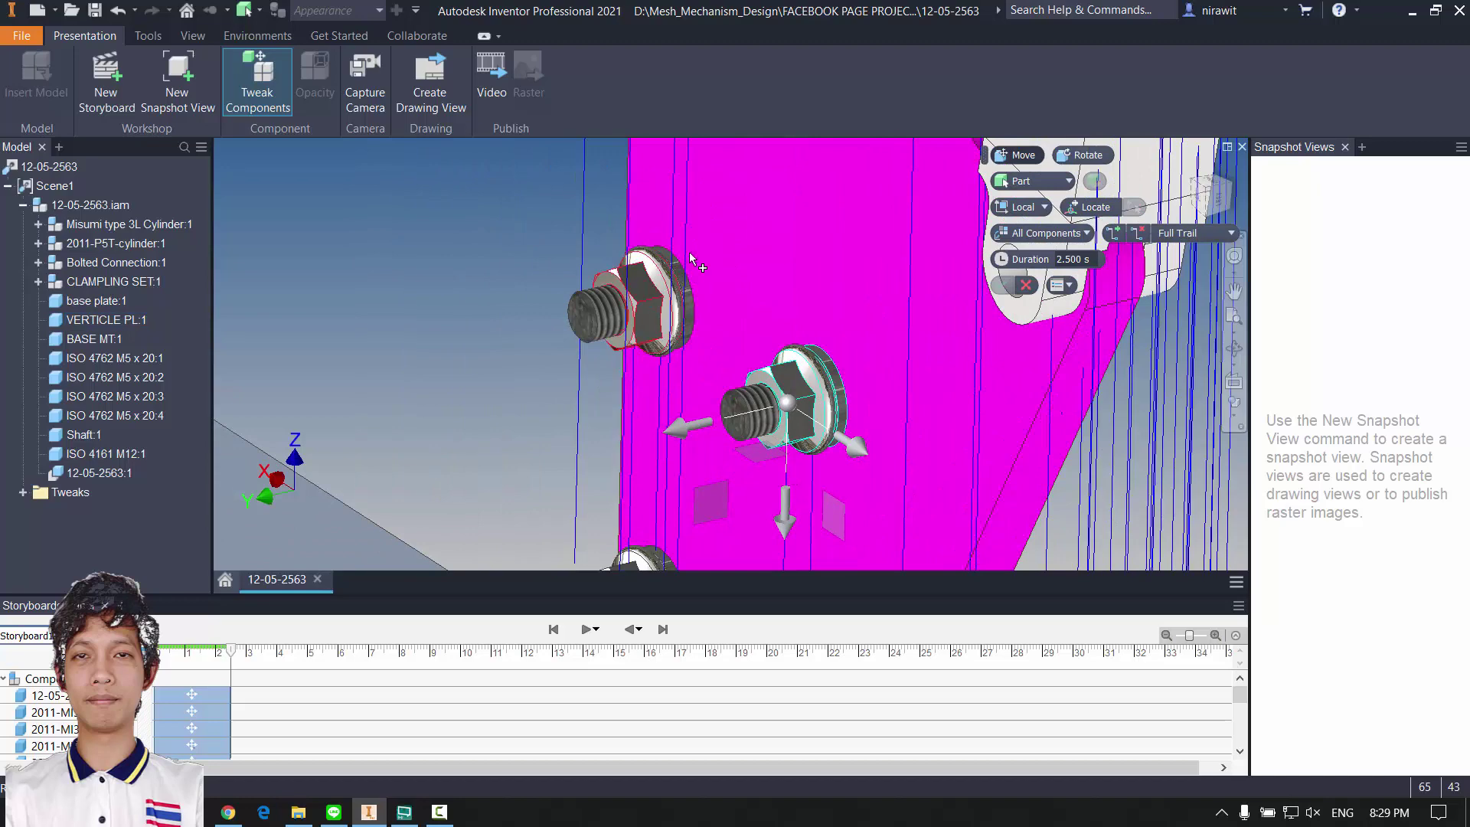
scroll(691, 260, down, 4)
scroll(687, 250, up, 8)
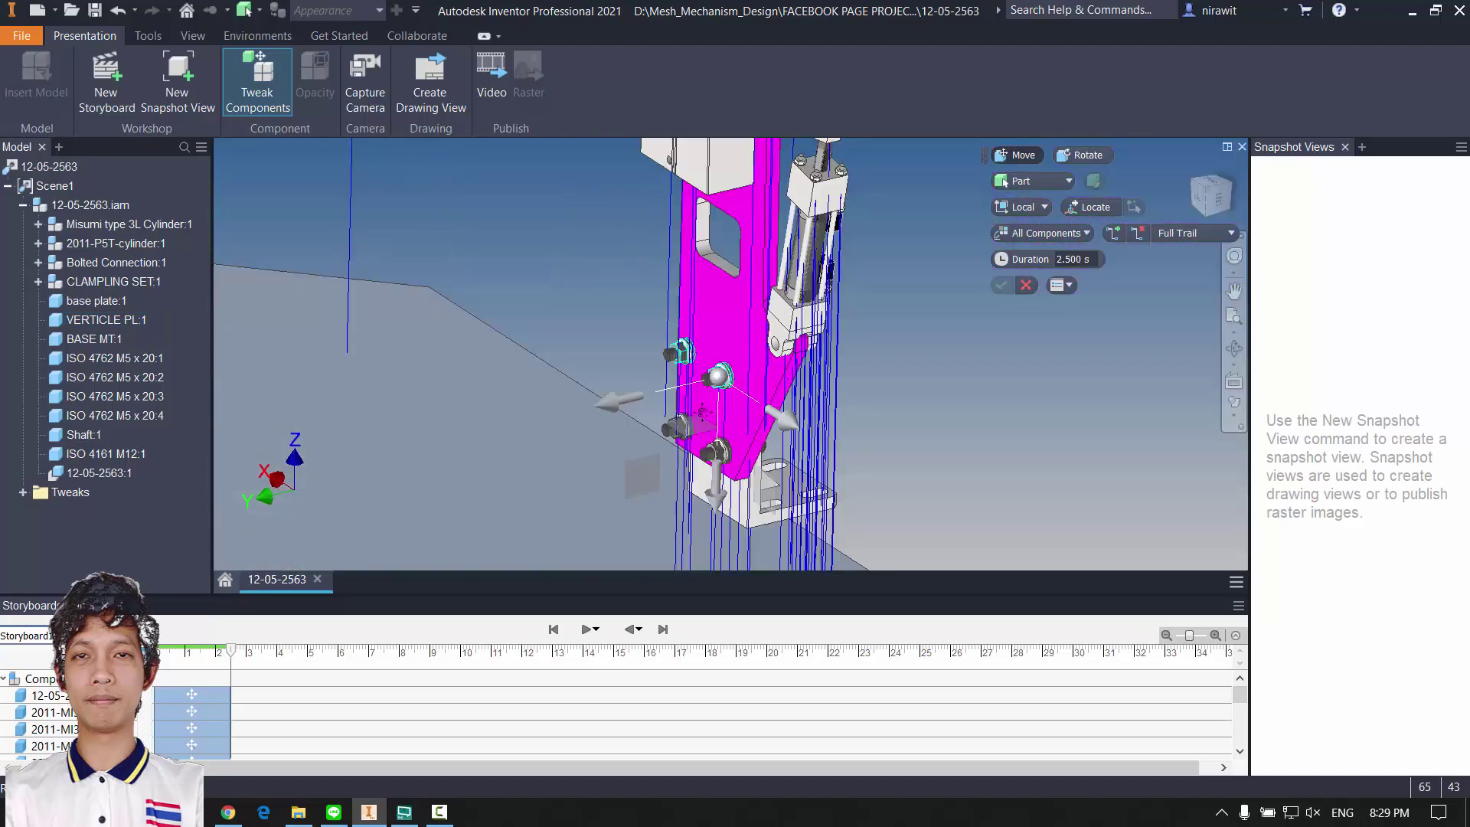
scroll(703, 412, down, 4)
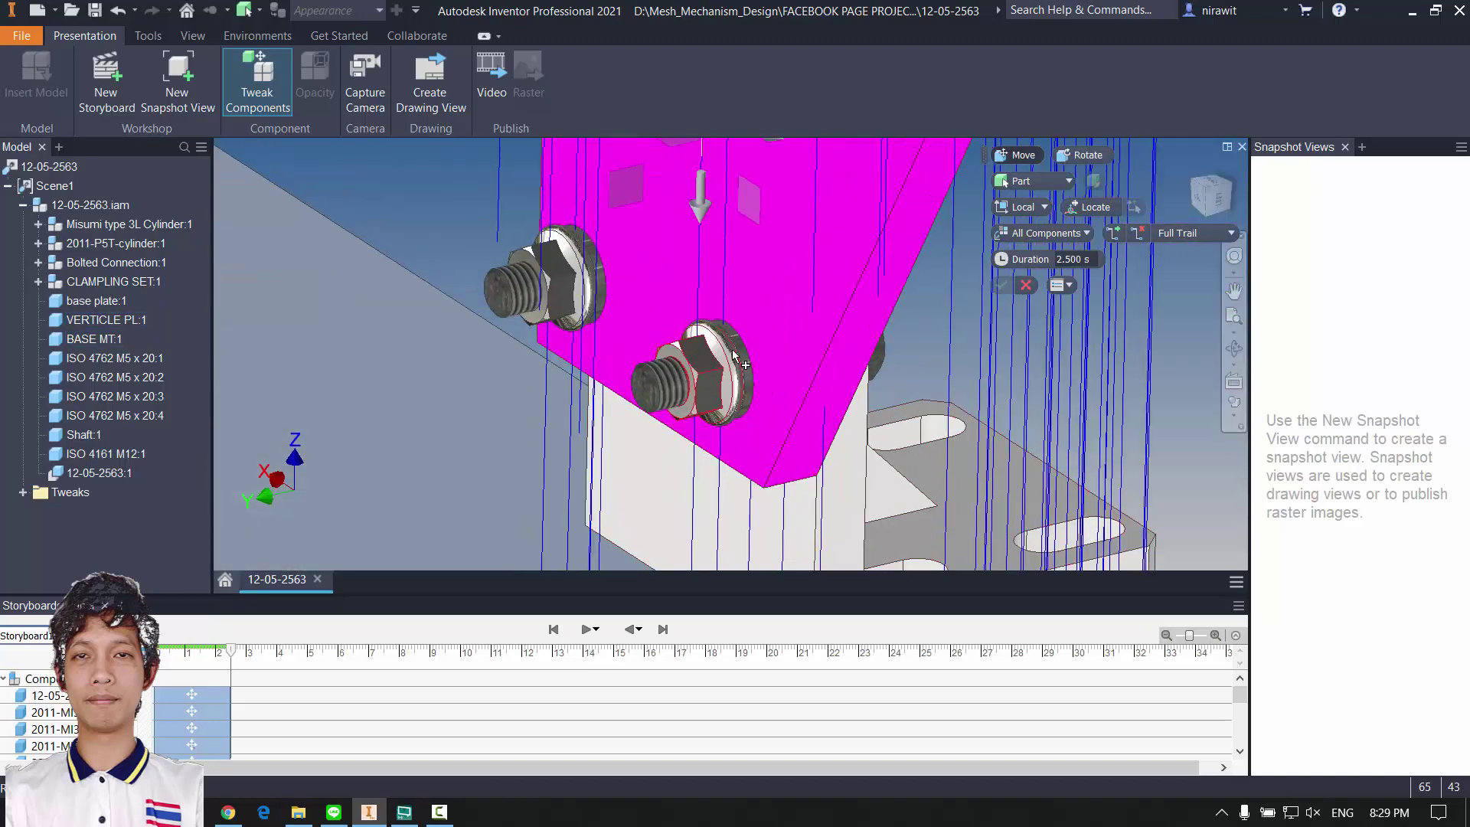
click(736, 355)
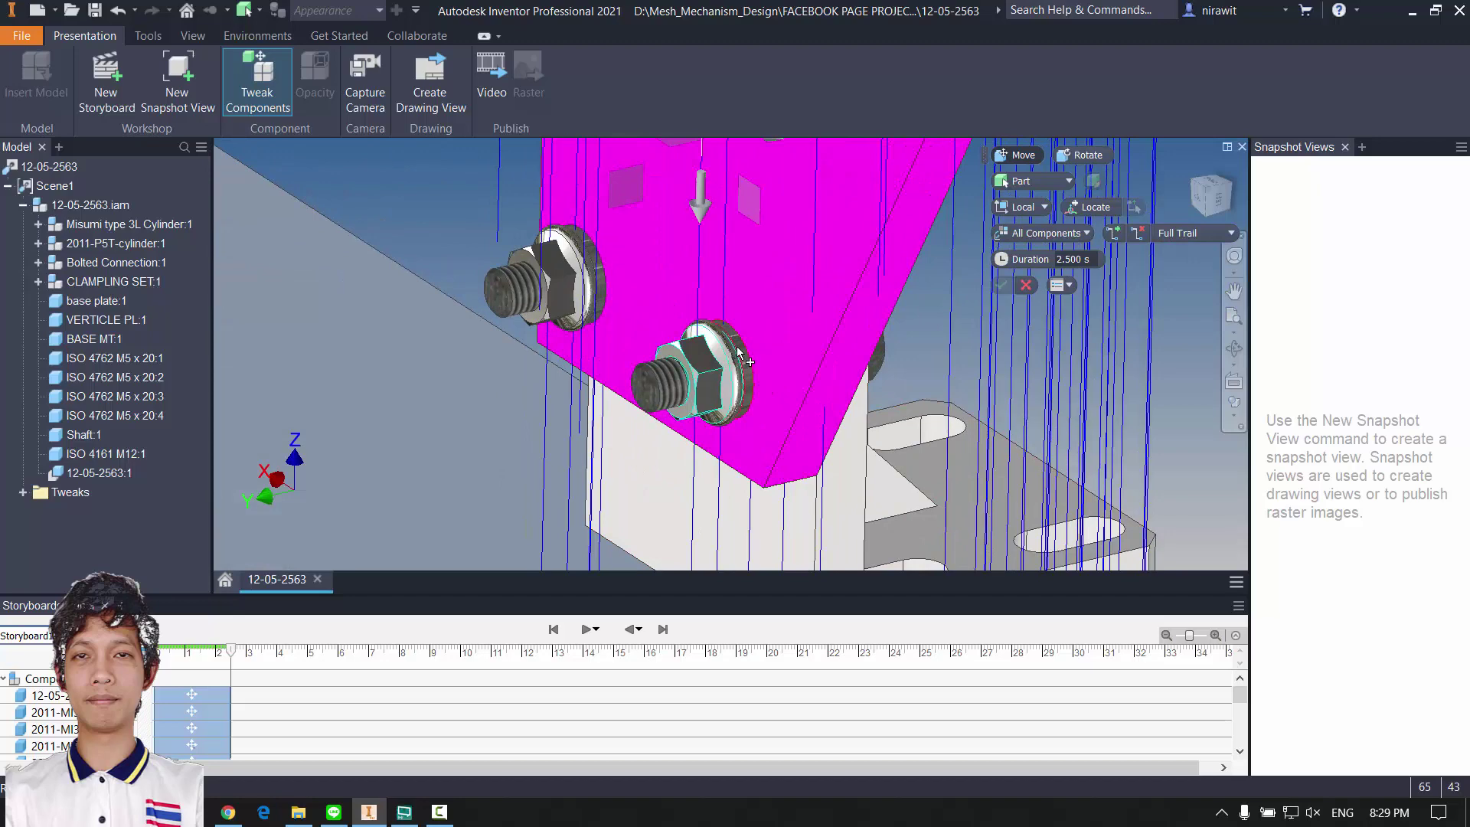
ctrl+click(592, 262)
scroll(702, 364, up, 5)
shift+middle_drag(701, 366, 686, 319)
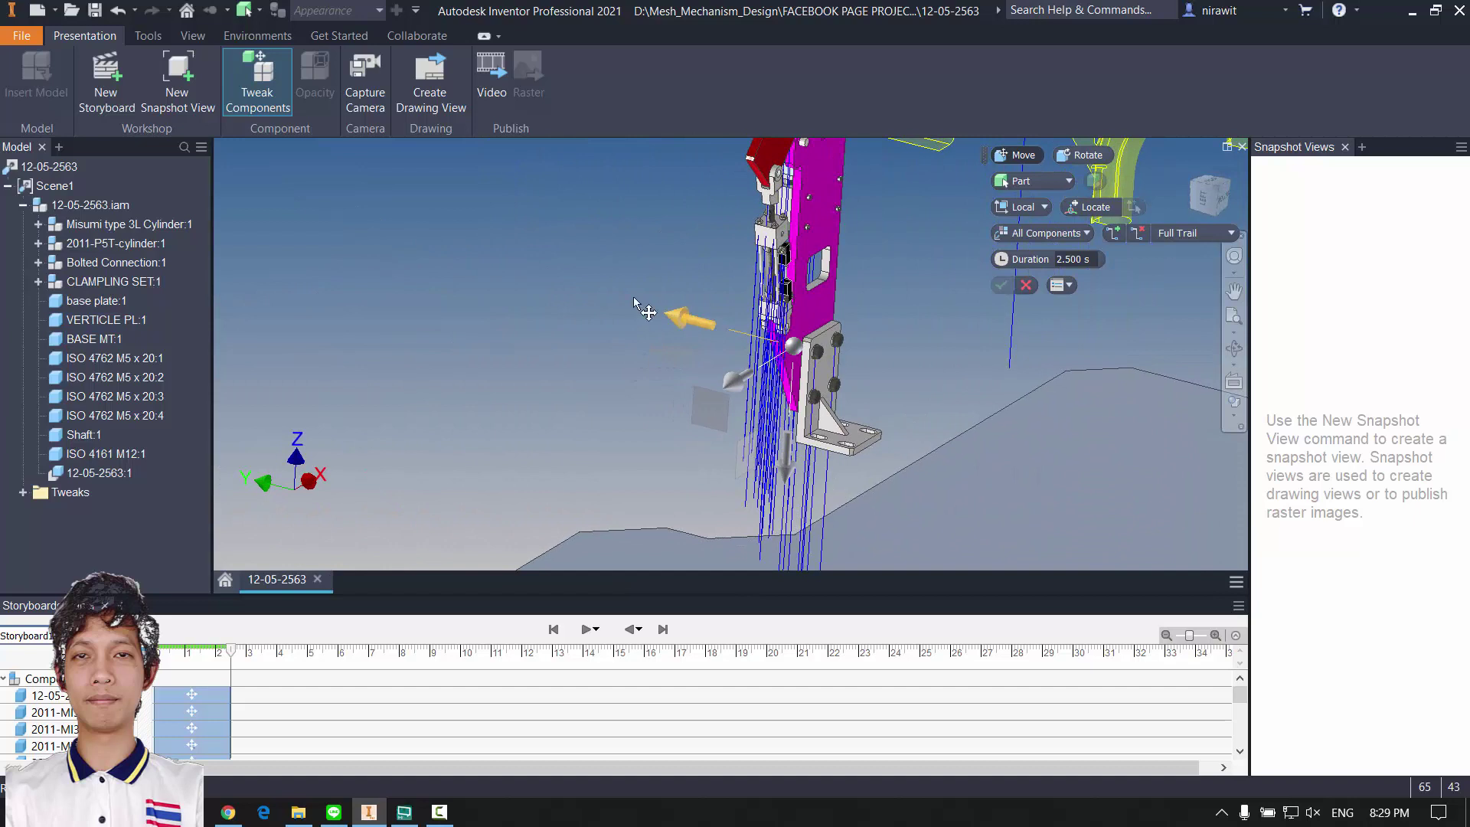
drag(632, 296, 490, 266)
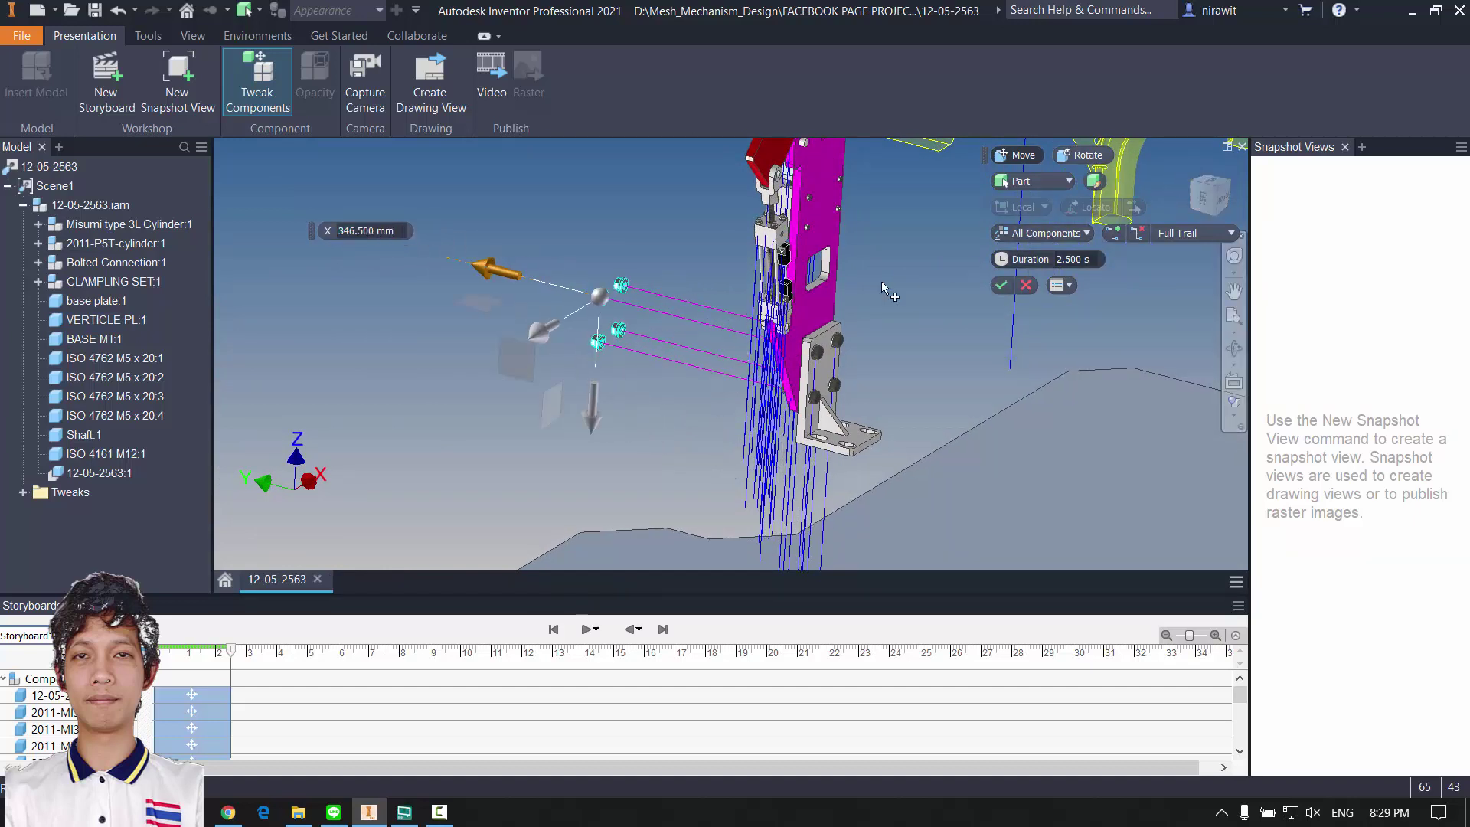
Step: Check the offset nuts from several viewing directions and apply their tweak
click(1176, 176)
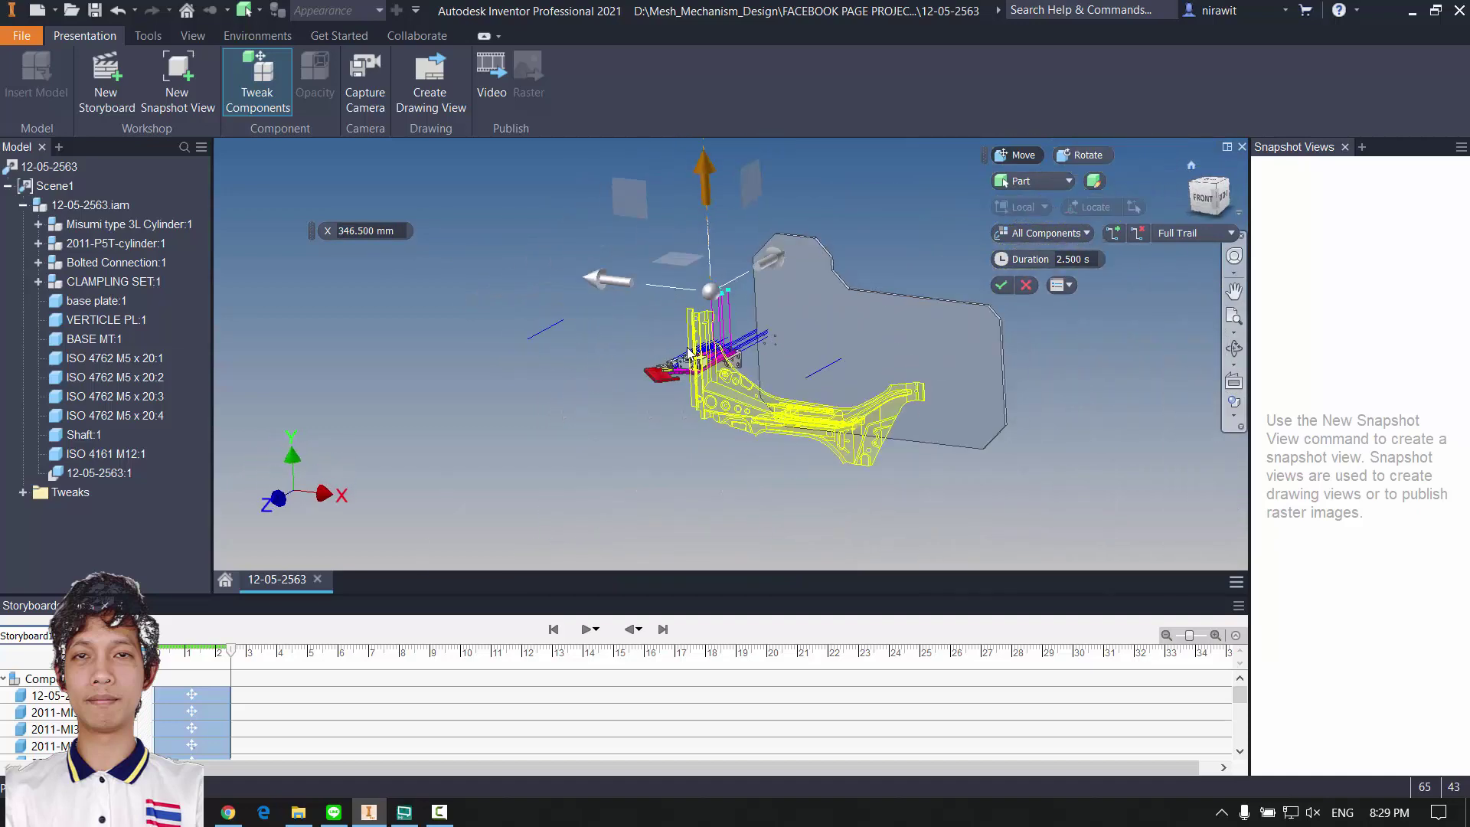
click(1214, 198)
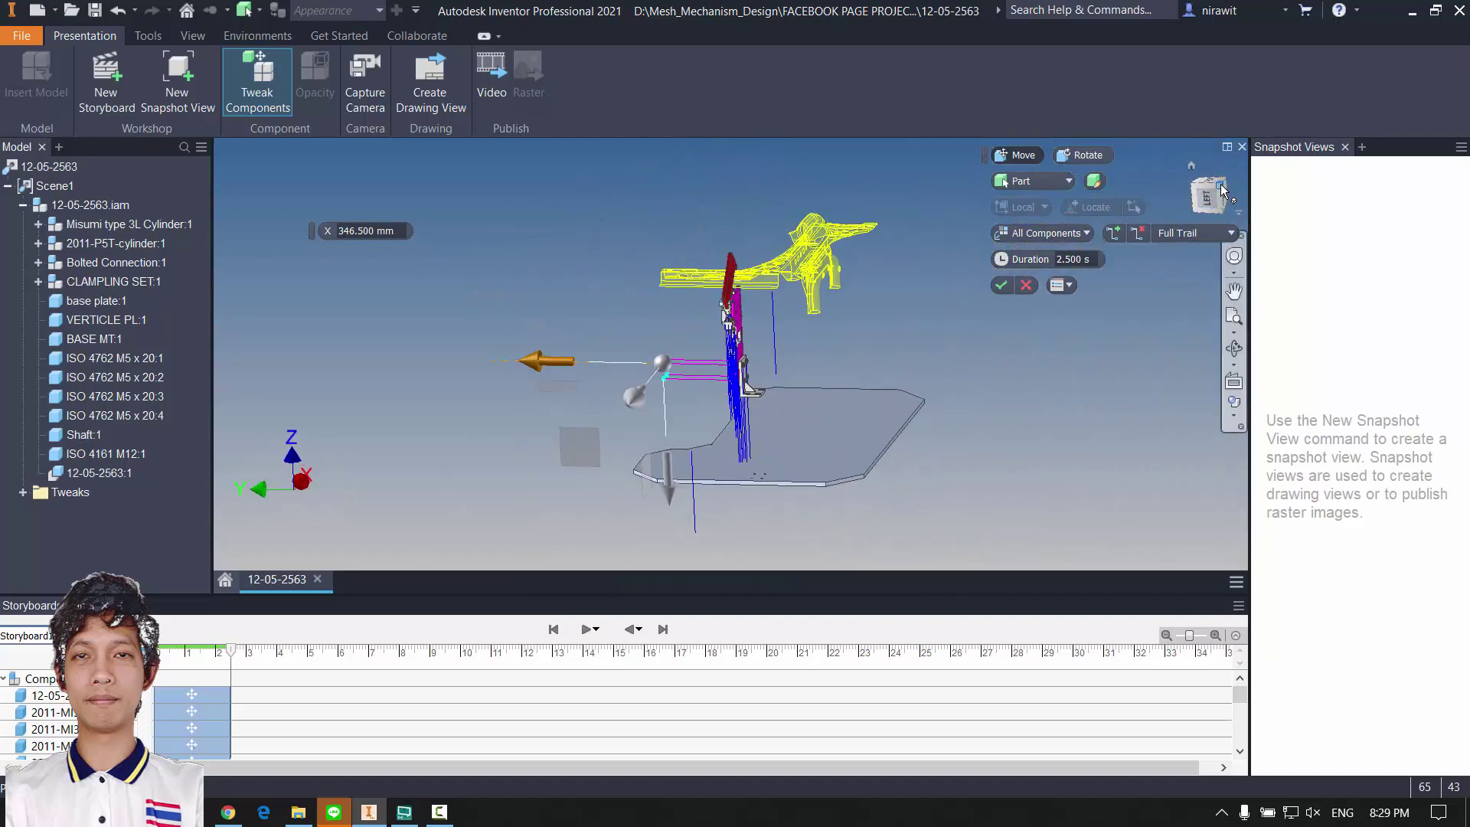
click(1220, 184)
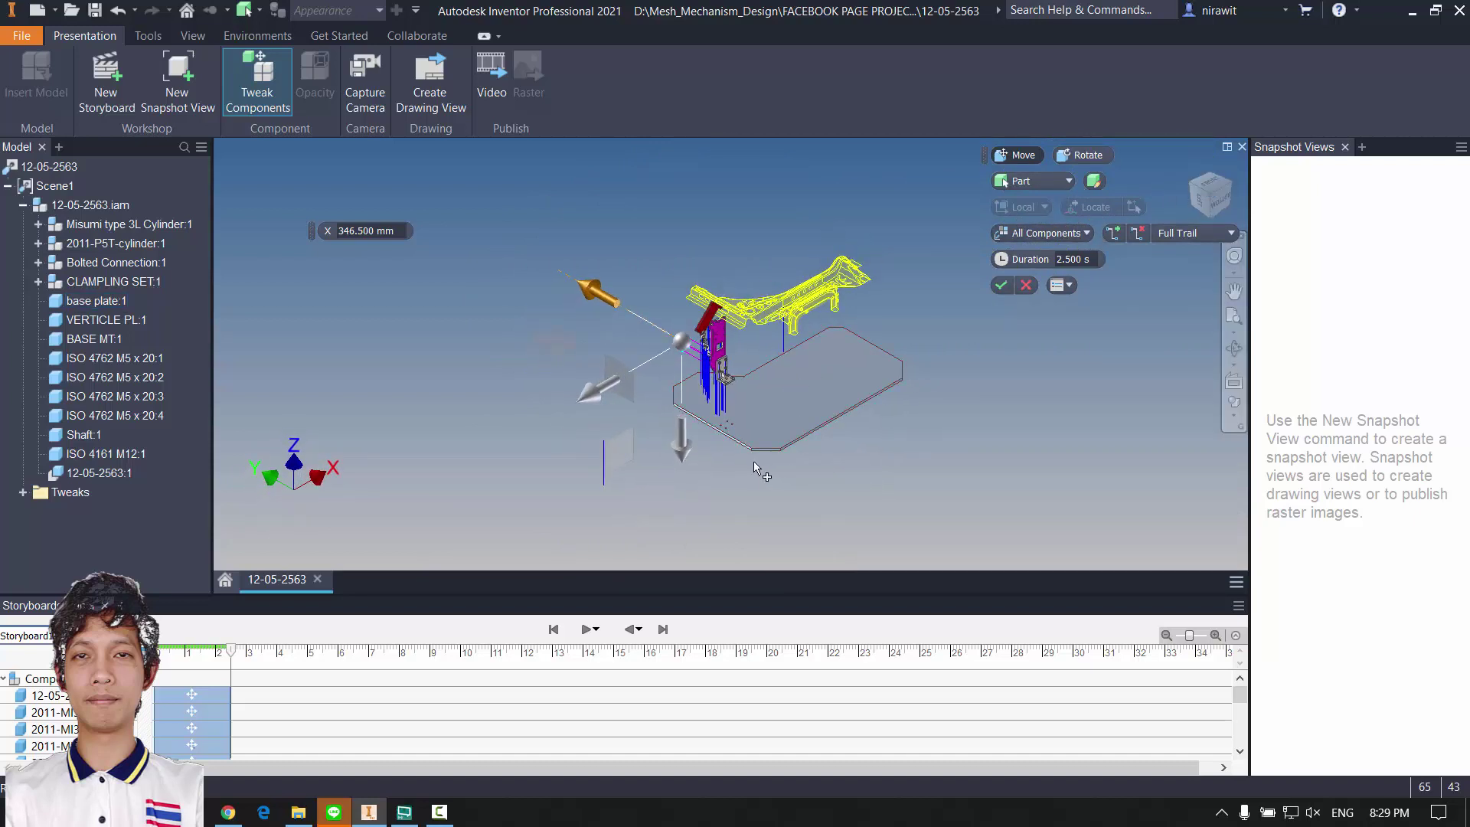
scroll(747, 360, down, 4)
scroll(747, 359, down, 4)
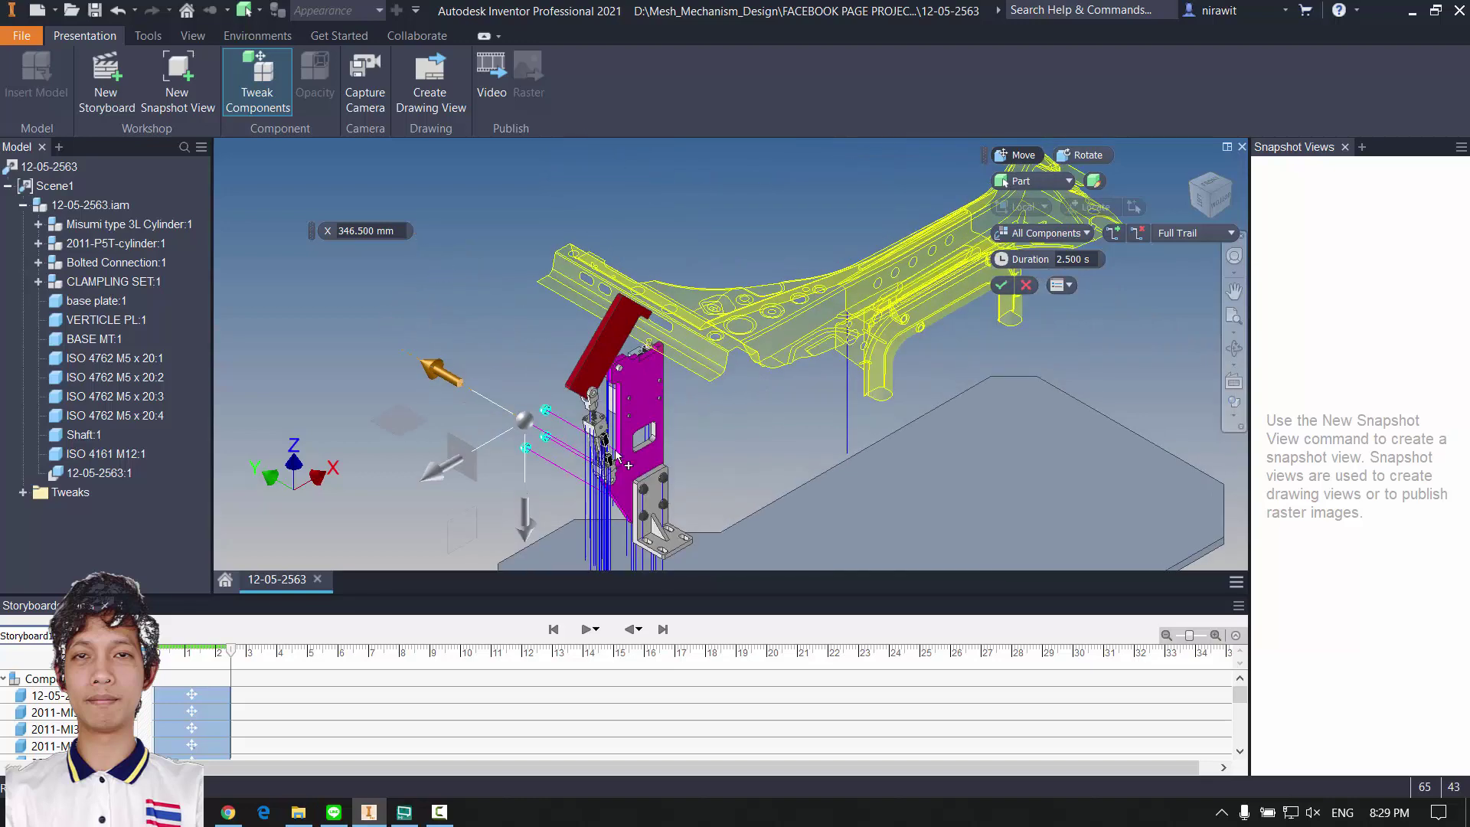
scroll(536, 314, down, 6)
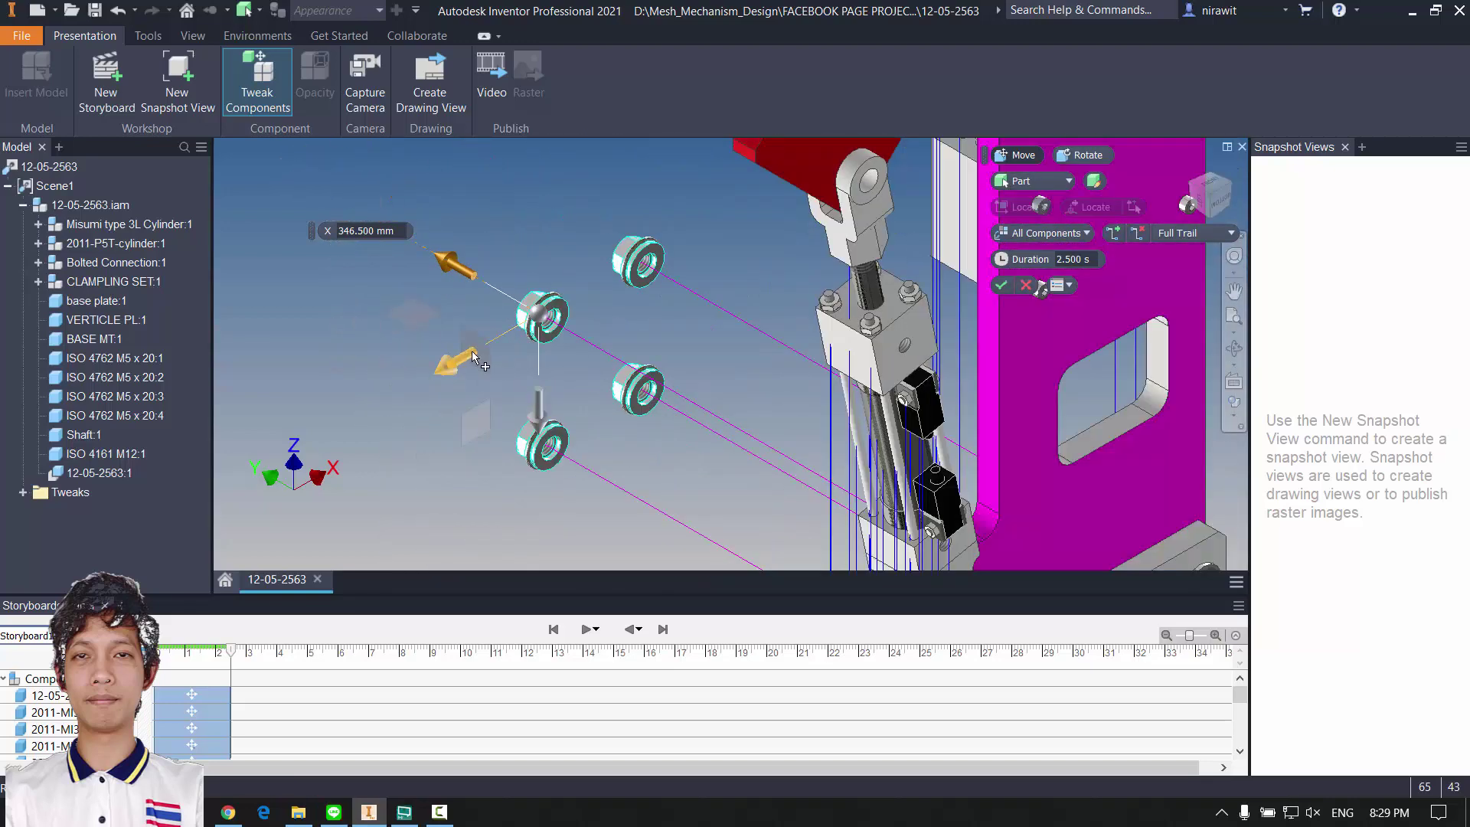
scroll(541, 383, up, 4)
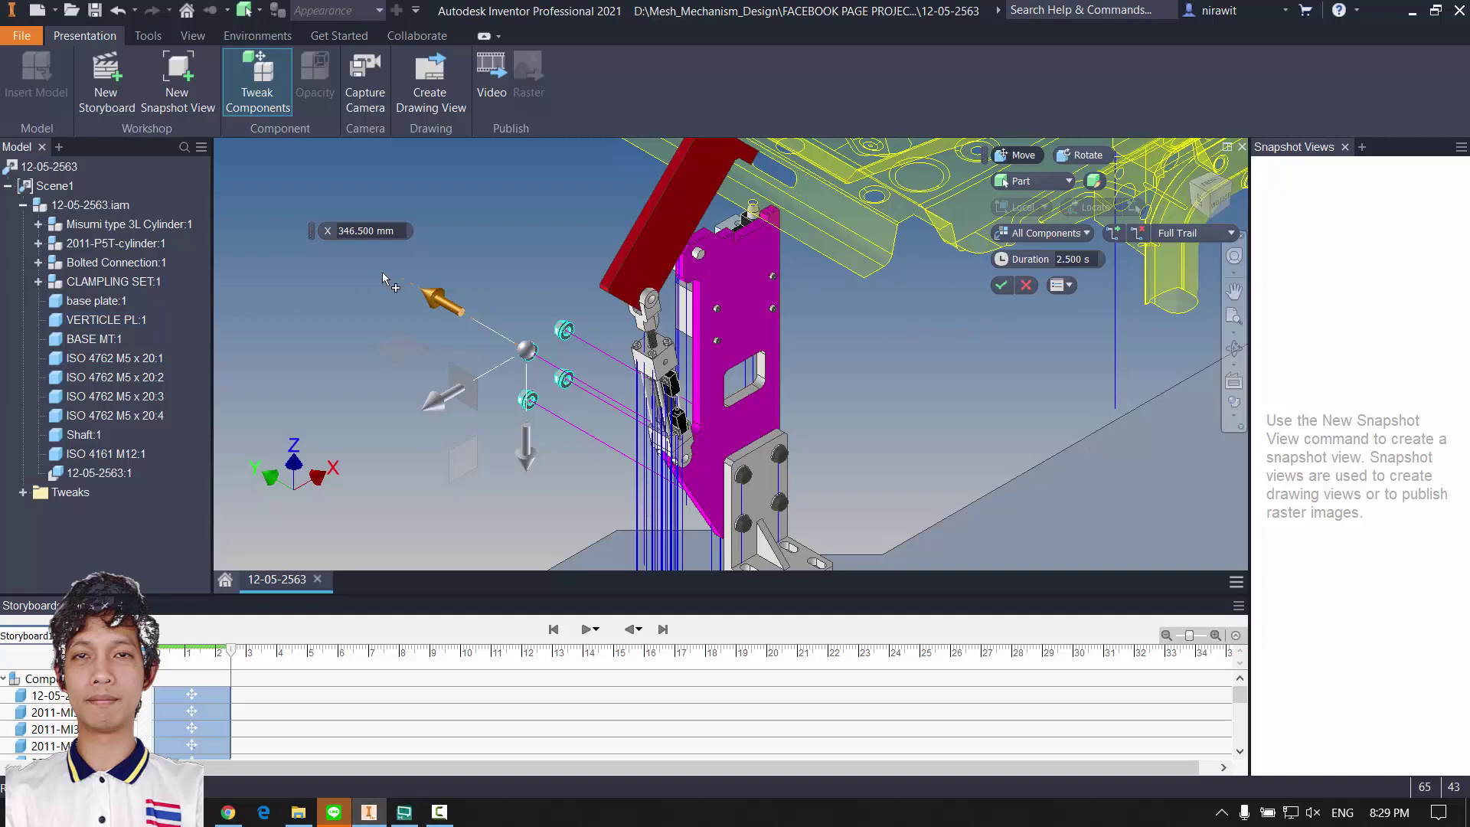
click(1008, 285)
Step: Tweak the four bolts with their washers out of the mounting bracket by about 312 mm along Z and apply it
scroll(463, 209, down, 4)
shift+middle_drag(463, 209, 800, 352)
click(273, 81)
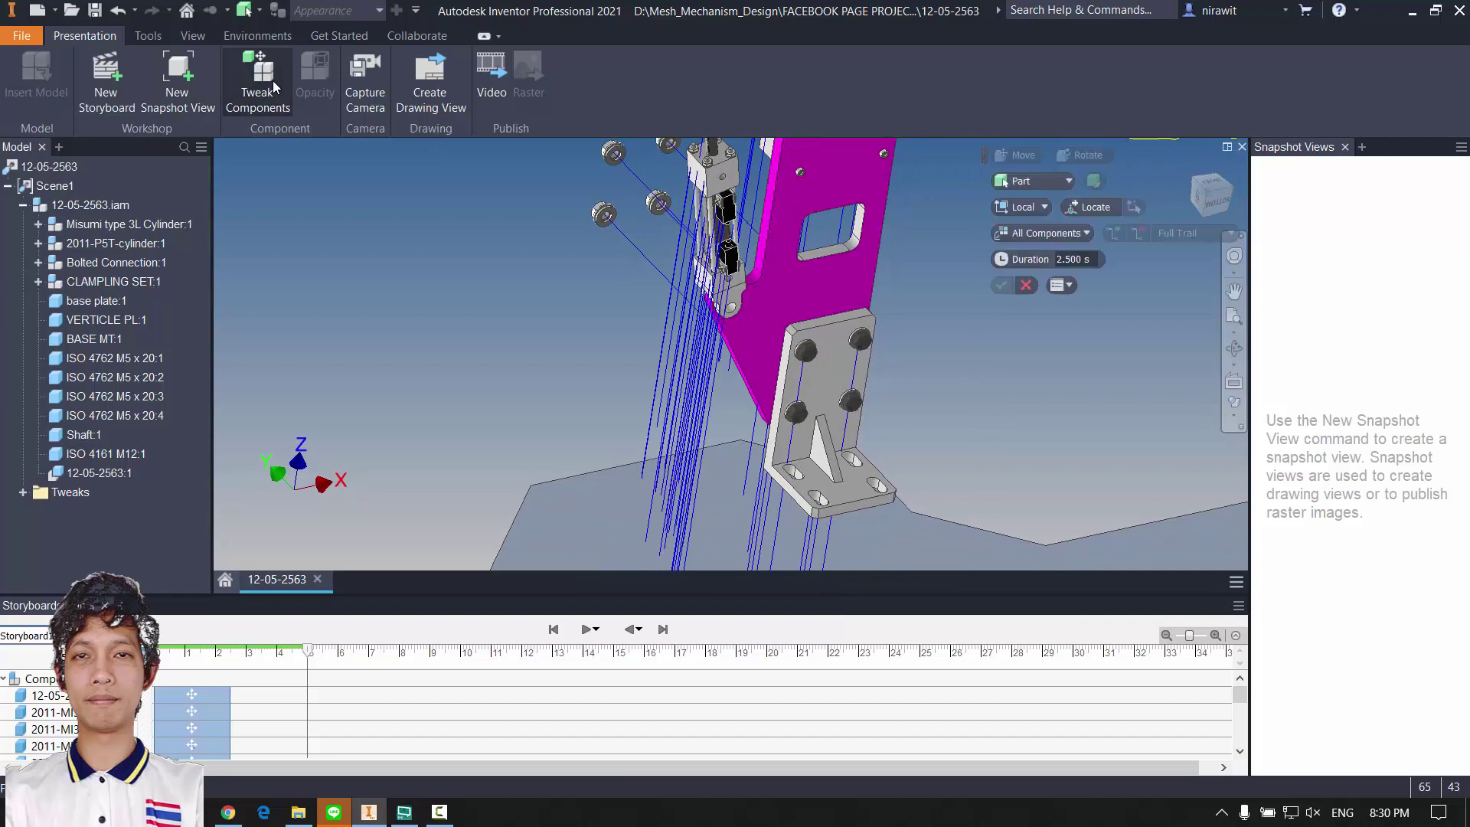
scroll(893, 350, down, 3)
click(796, 325)
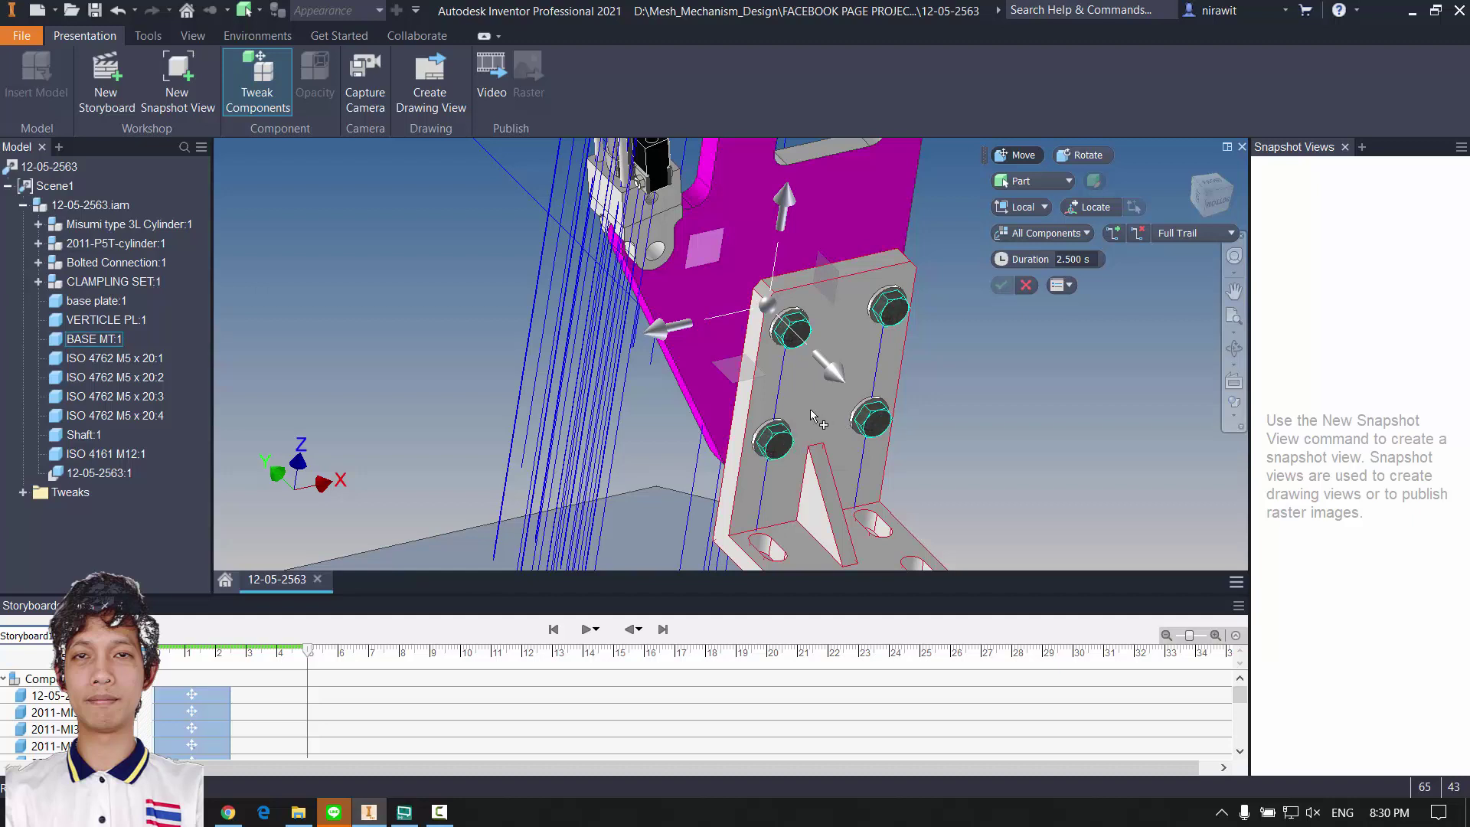
scroll(811, 414, down, 4)
ctrl+click(737, 408)
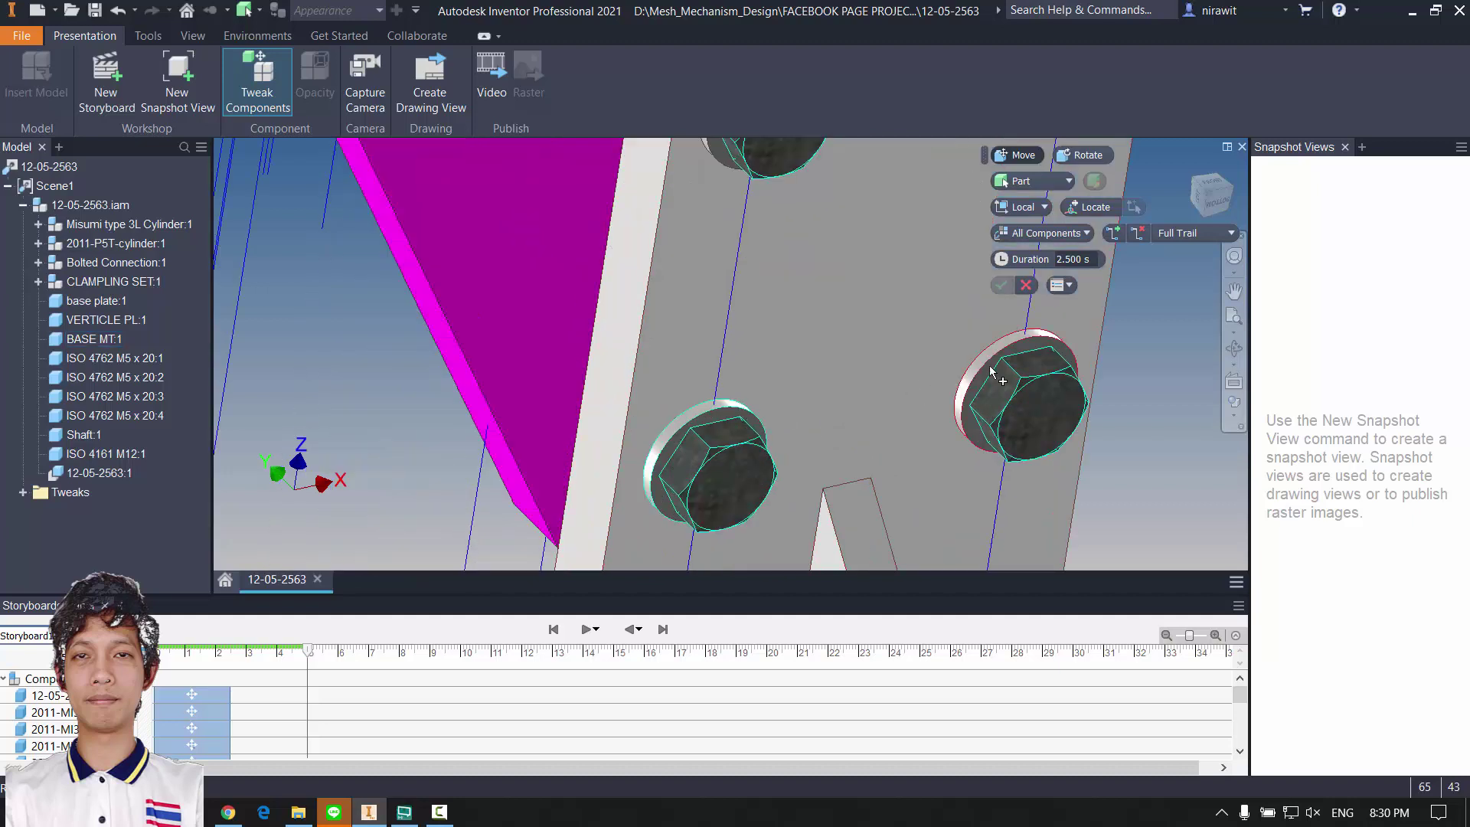
ctrl+click(991, 363)
middle_drag(923, 259, 868, 490)
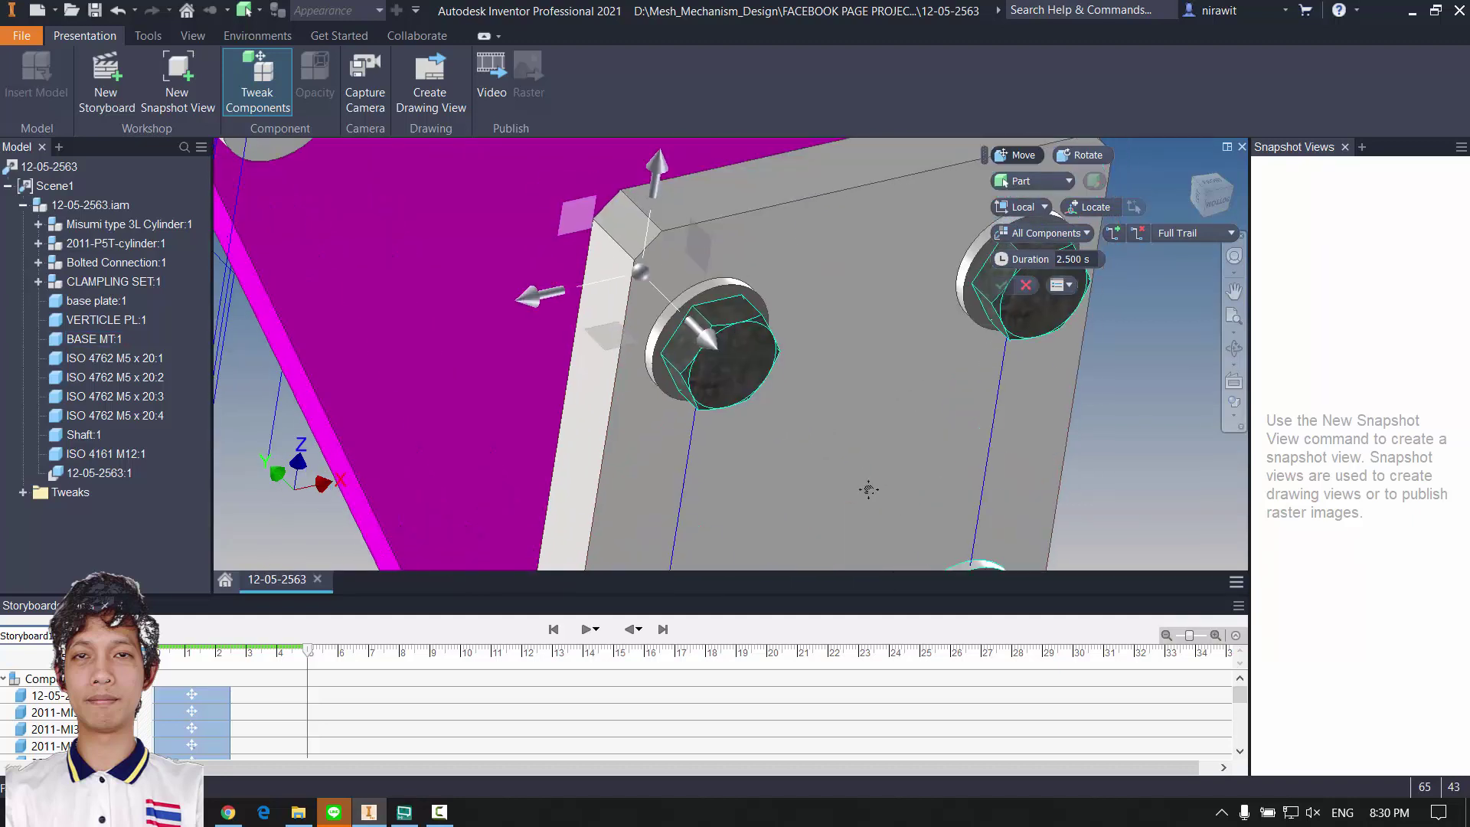
click(757, 292)
ctrl+click(965, 302)
scroll(965, 302, up, 5)
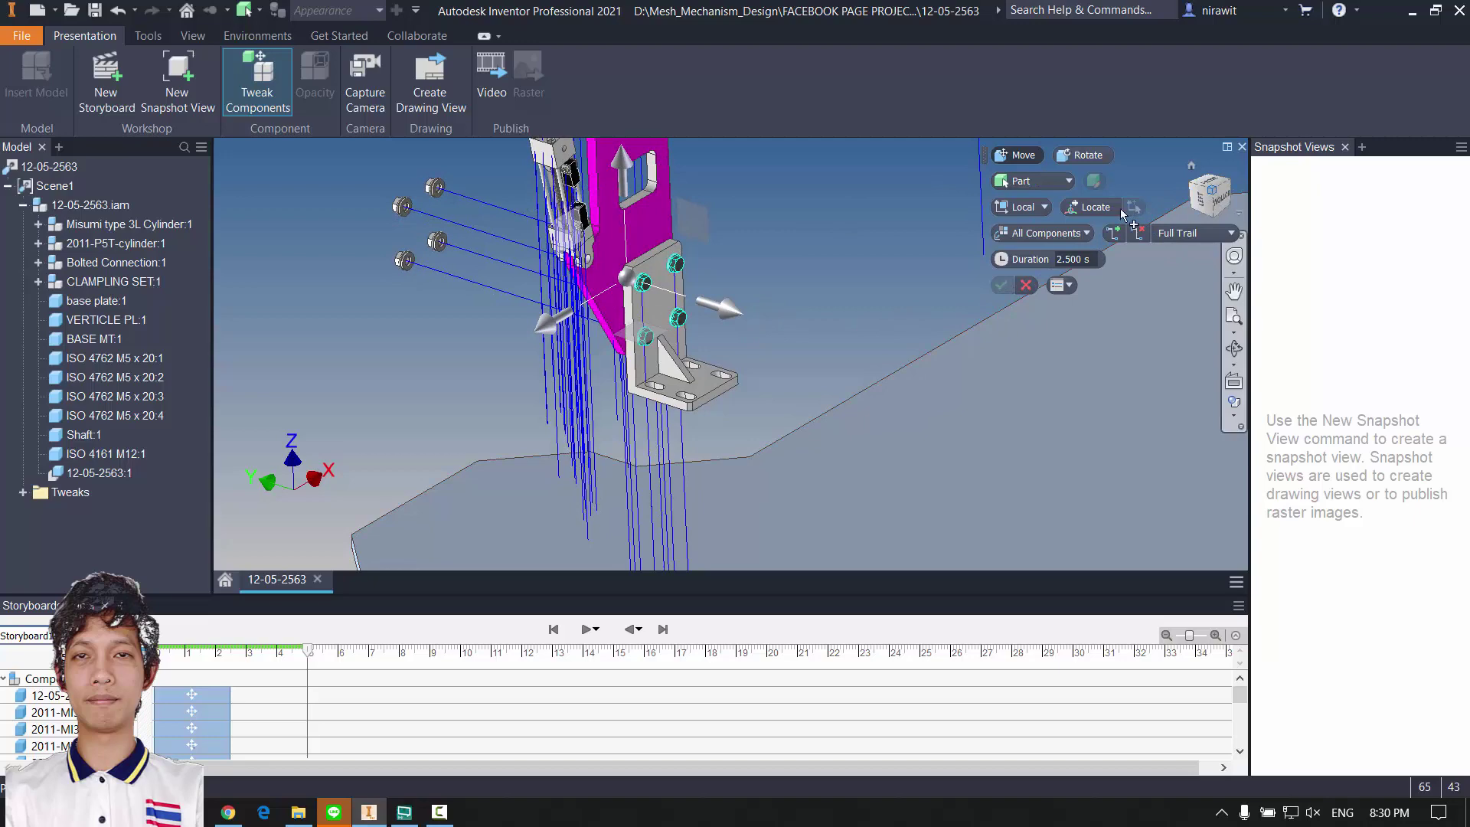
scroll(813, 354, up, 3)
scroll(728, 433, down, 2)
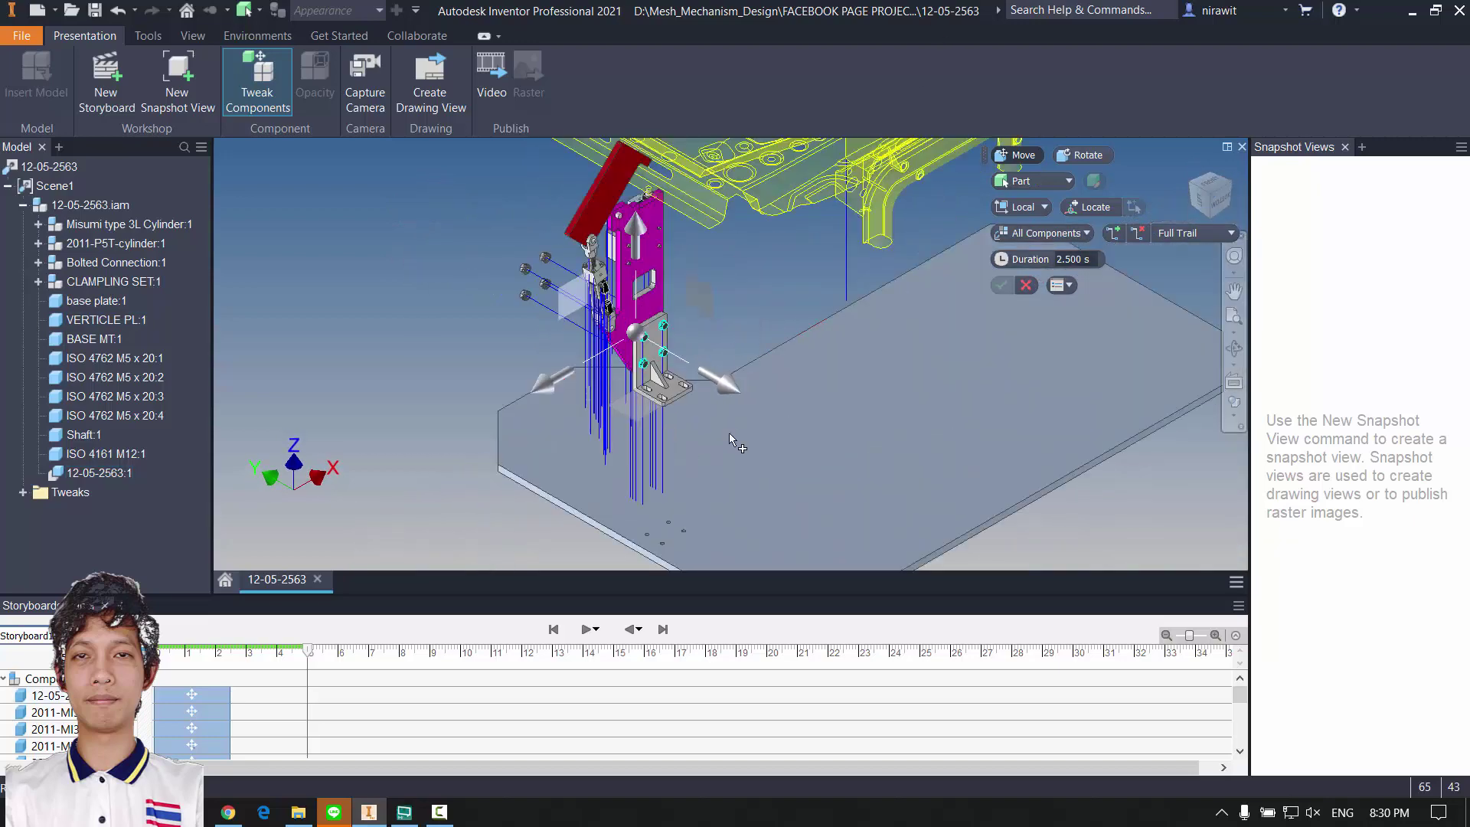
scroll(729, 434, down, 3)
drag(617, 395, 774, 488)
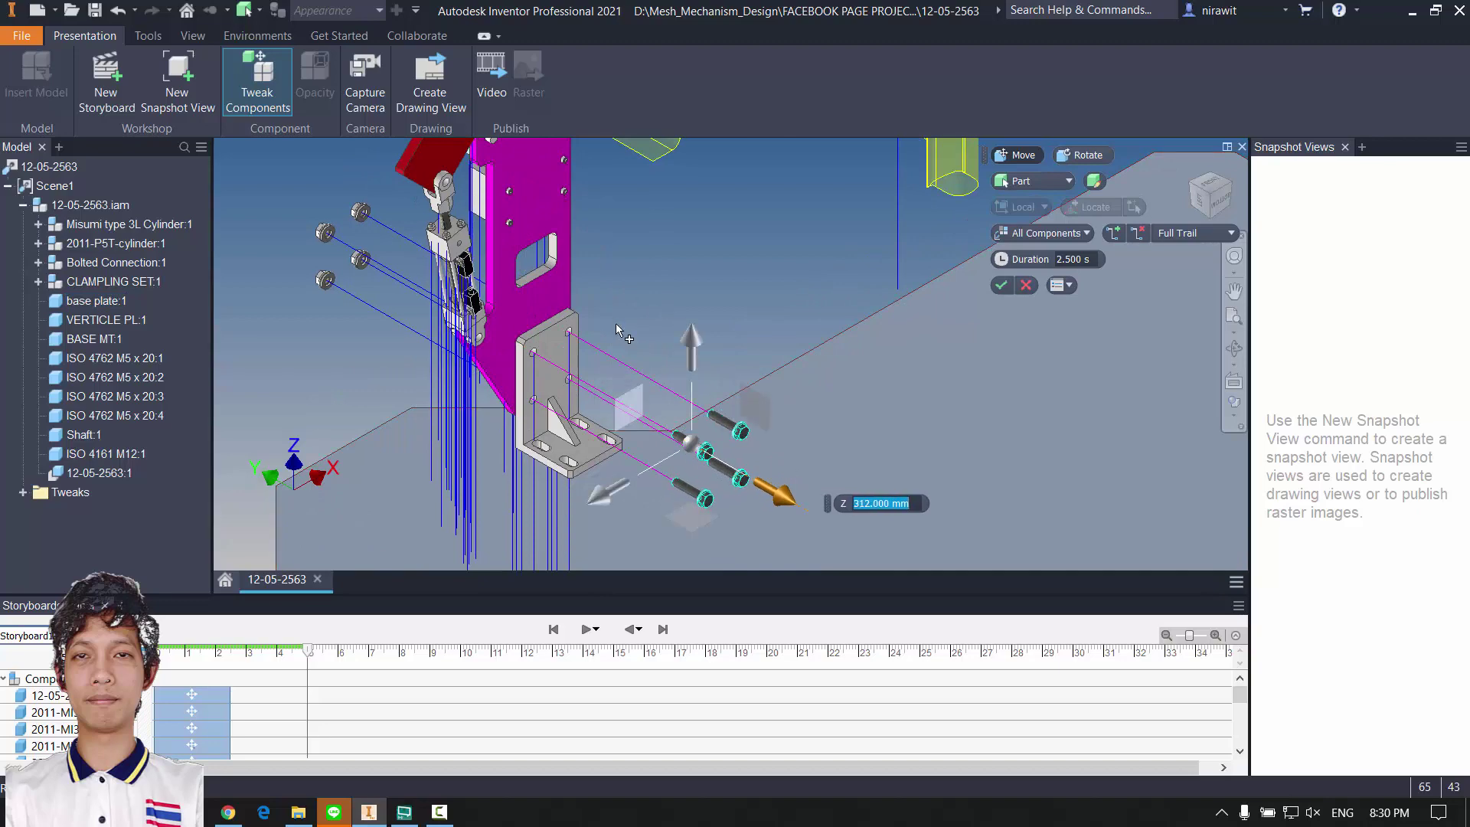
click(1004, 285)
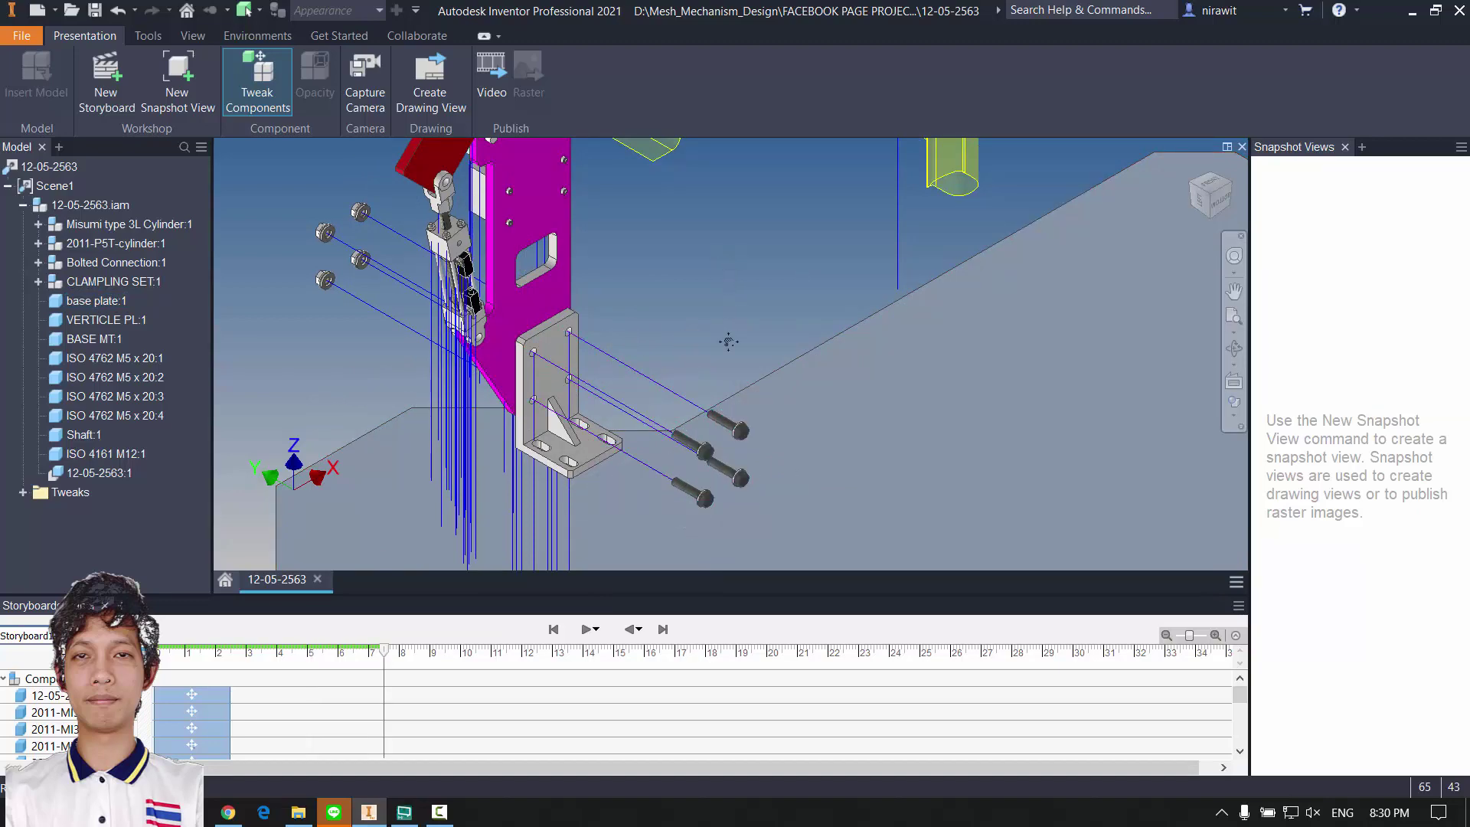
Step: Examine the separated bolts, nuts and mounting bracket in relation to the rest of the assembly
scroll(707, 272, up, 4)
scroll(708, 273, down, 6)
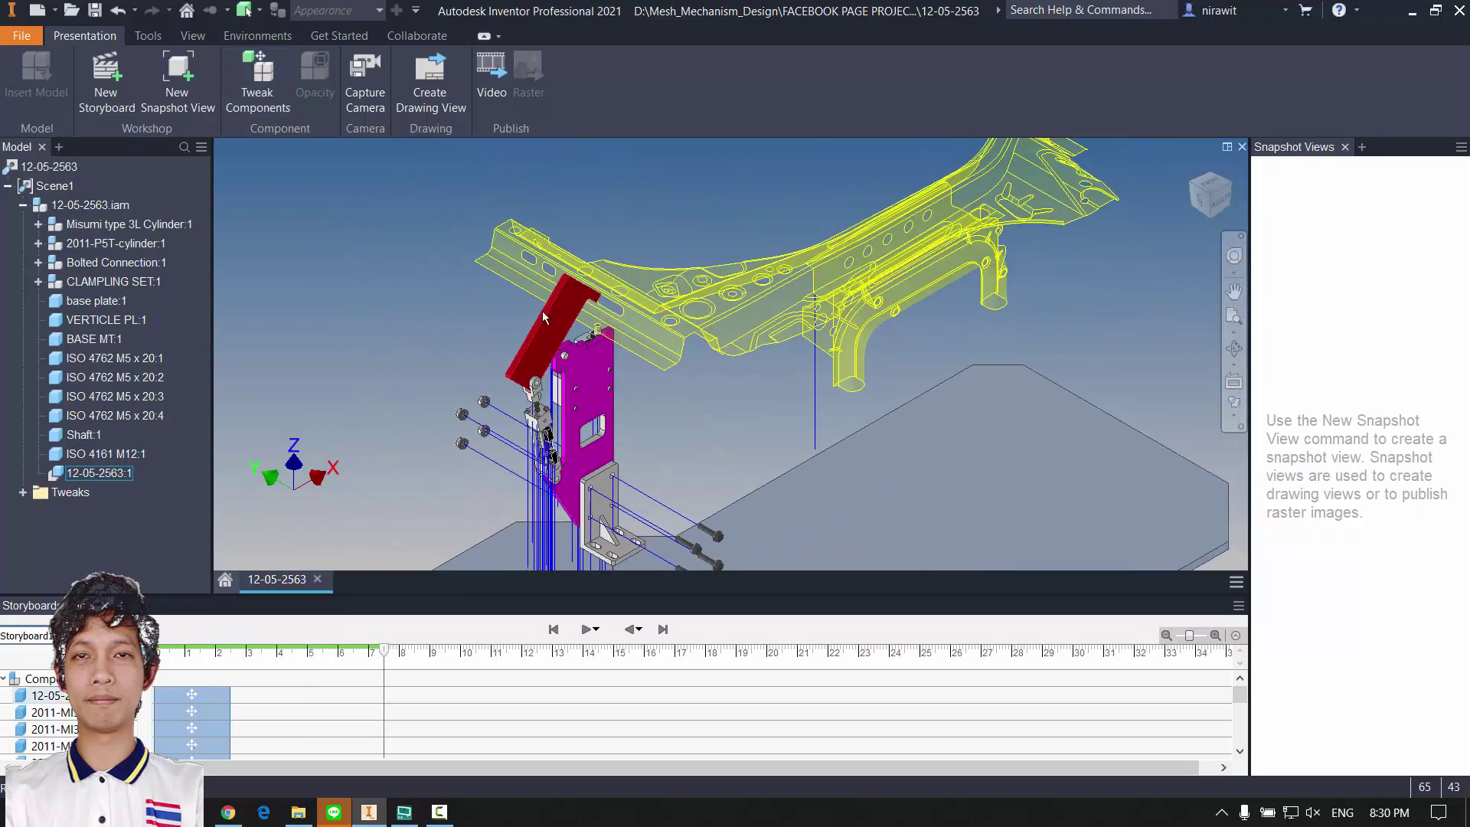
middle_drag(689, 178, 678, 326)
scroll(677, 327, up, 5)
middle_drag(707, 478, 719, 323)
scroll(707, 283, down, 5)
scroll(719, 323, up, 4)
middle_drag(746, 249, 748, 382)
middle_drag(769, 502, 715, 353)
scroll(715, 353, up, 2)
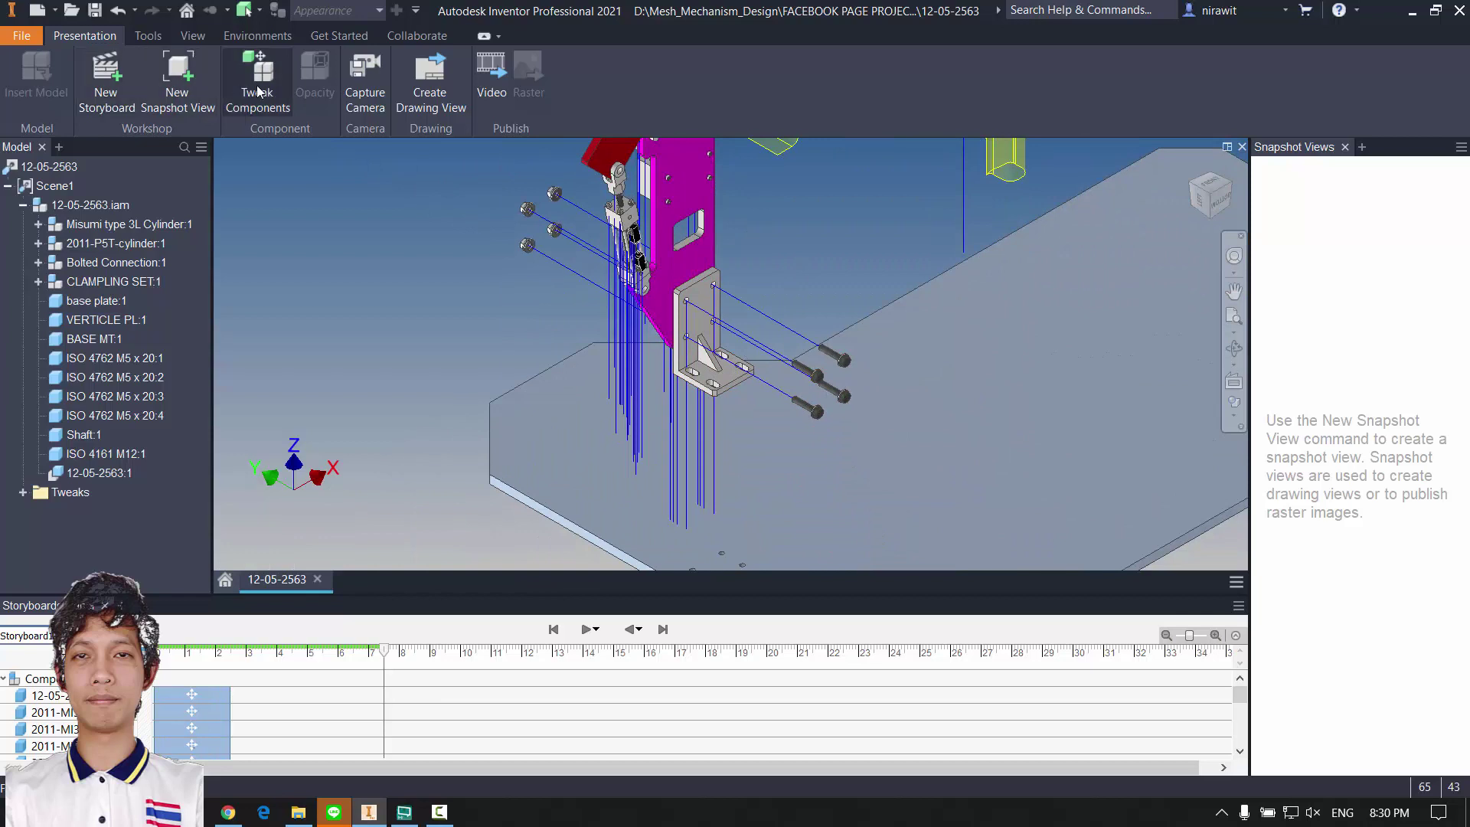
Step: Tweak BASE MT:1 away from the vertical plate by about -114 mm along Y and apply it
scroll(728, 326, down, 3)
click(696, 288)
scroll(693, 284, up, 3)
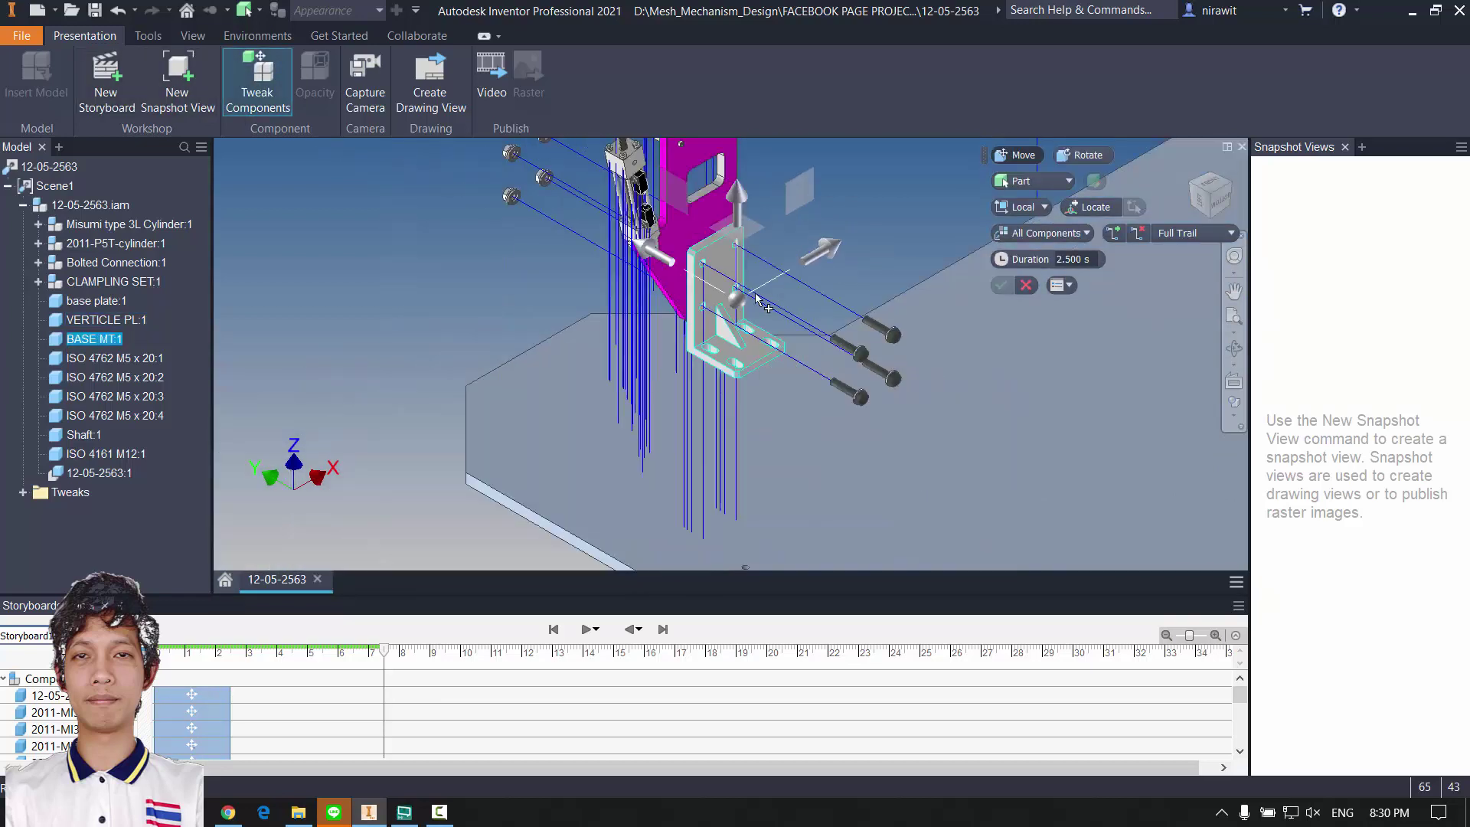
mouse_move(704, 285)
mouse_down()
mouse_move(733, 301)
mouse_move(702, 291)
mouse_move(713, 302)
mouse_up()
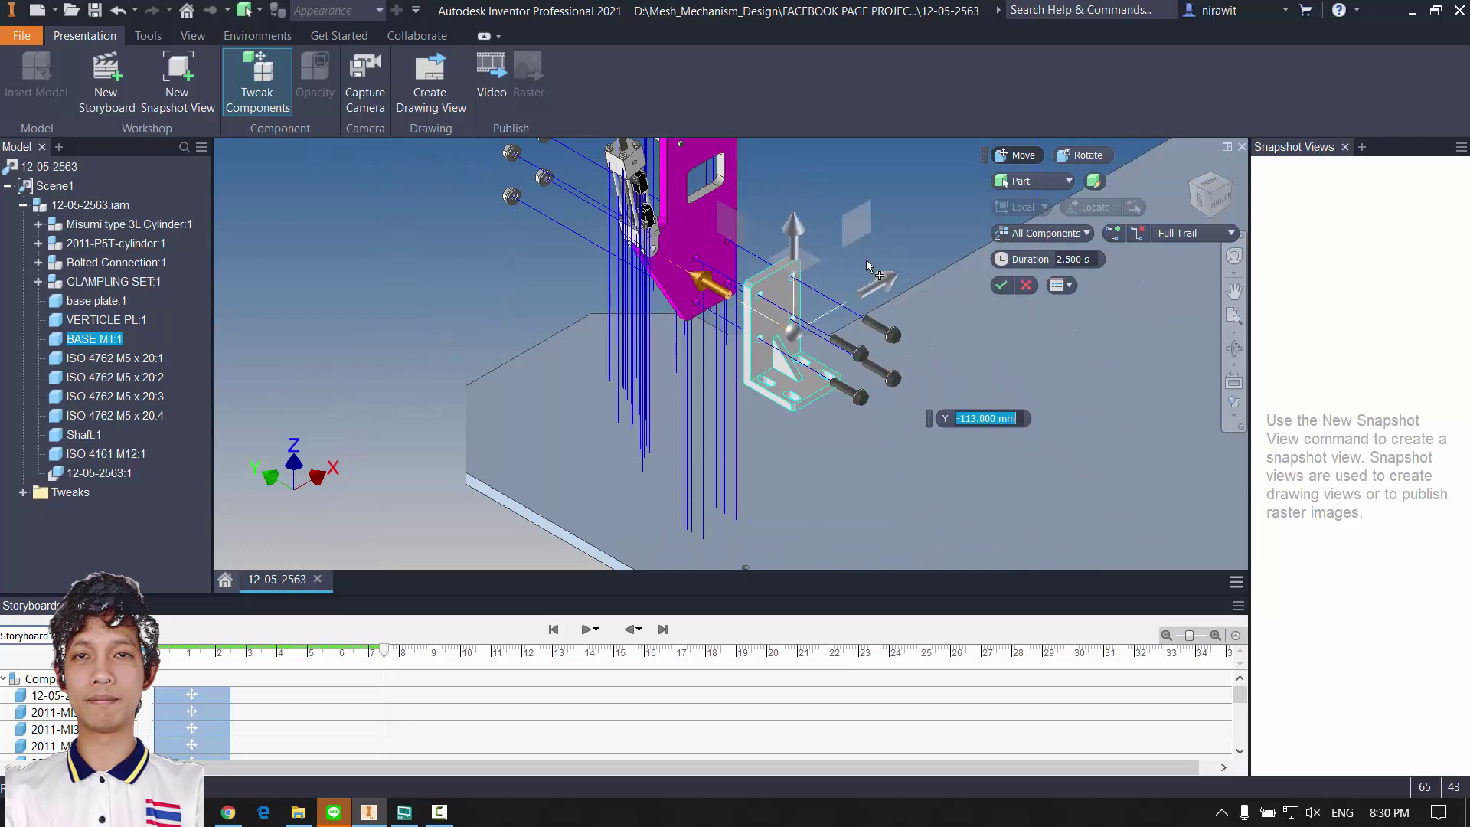
key(Return)
middle_drag(754, 175, 705, 427)
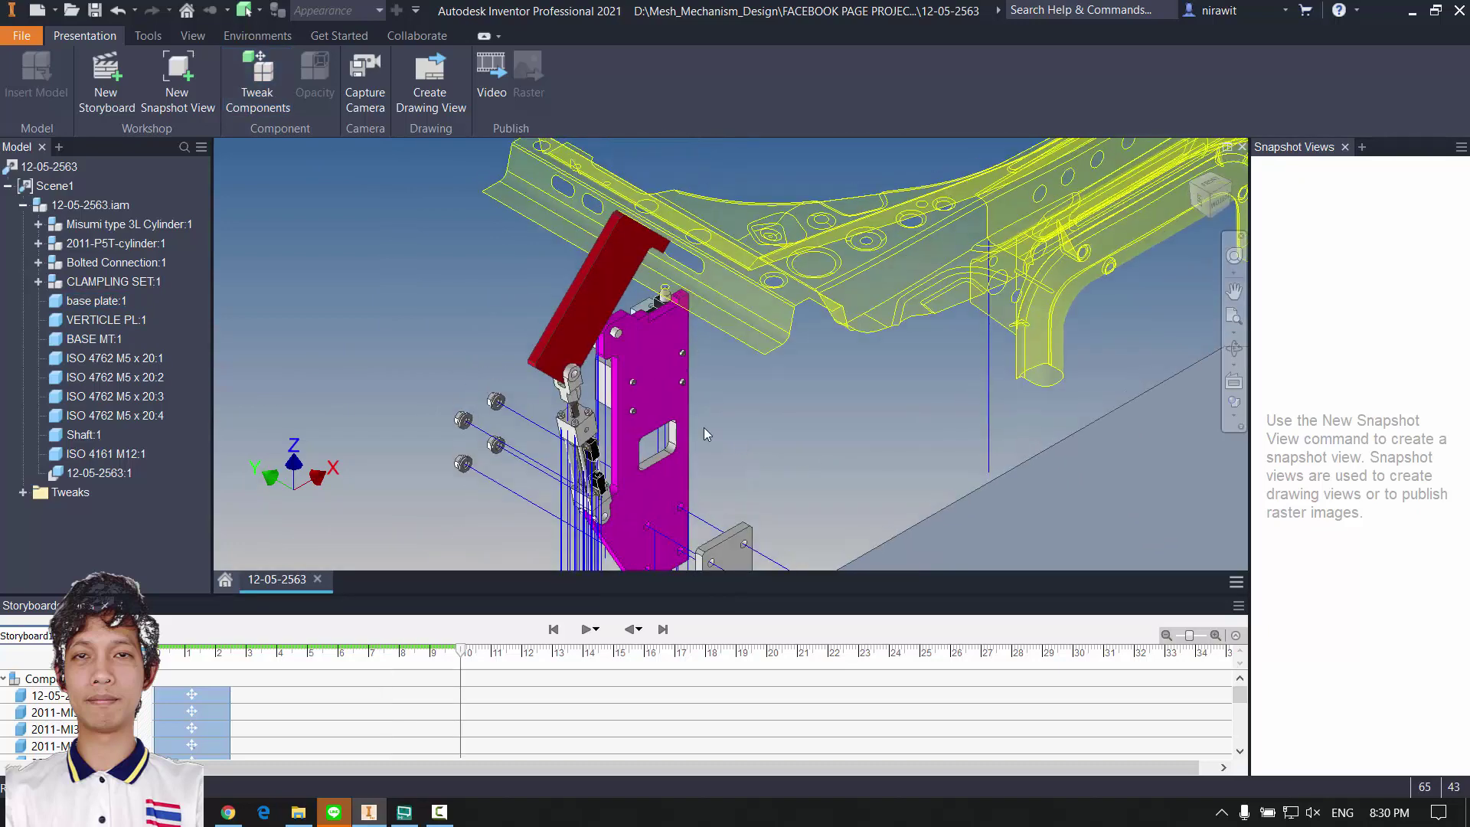
scroll(650, 290, down, 3)
middle_drag(654, 291, 842, 341)
scroll(703, 358, up, 4)
scroll(708, 221, down, 3)
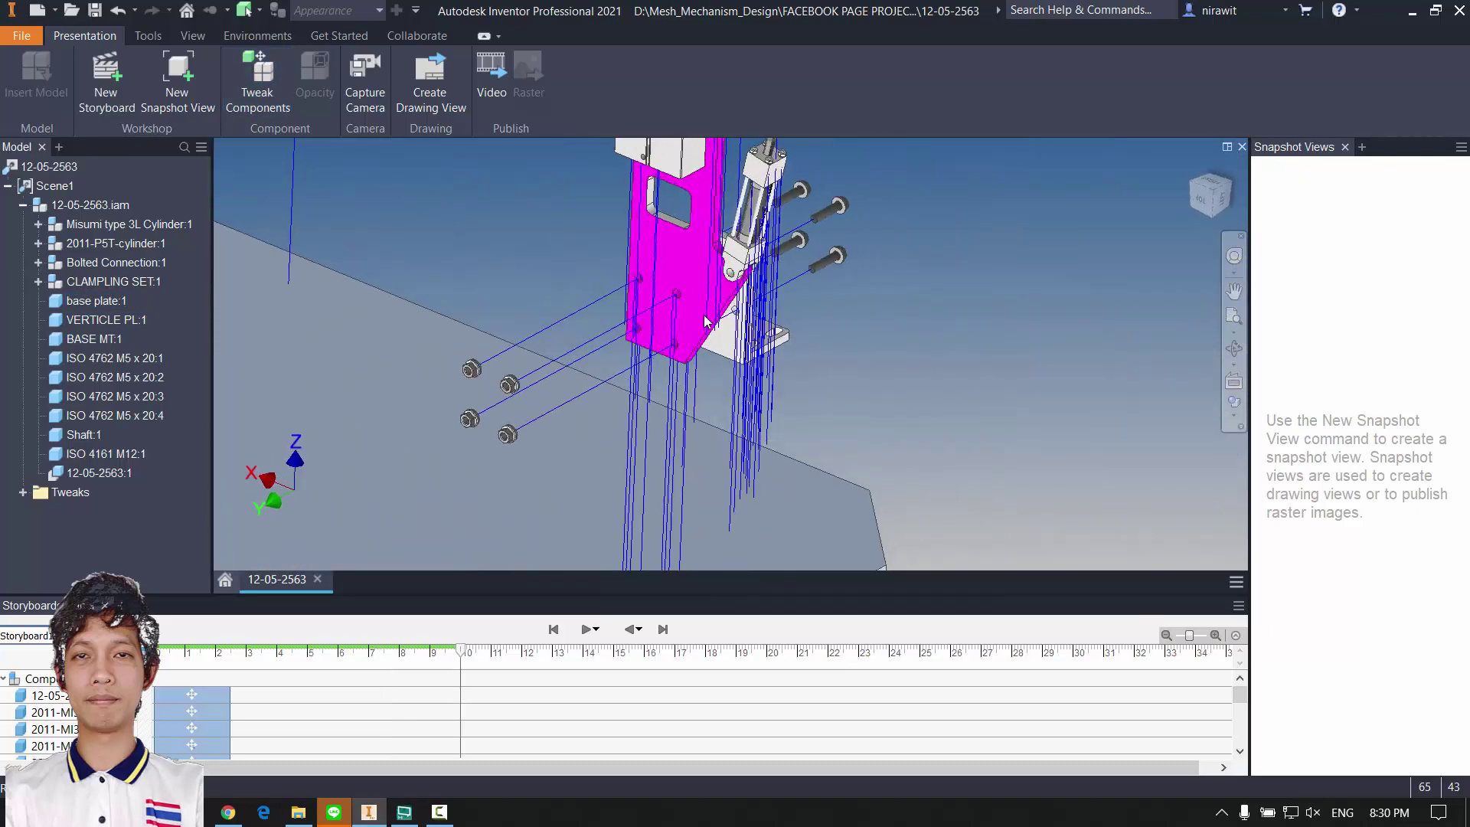
middle_drag(658, 157, 672, 318)
scroll(670, 317, down, 4)
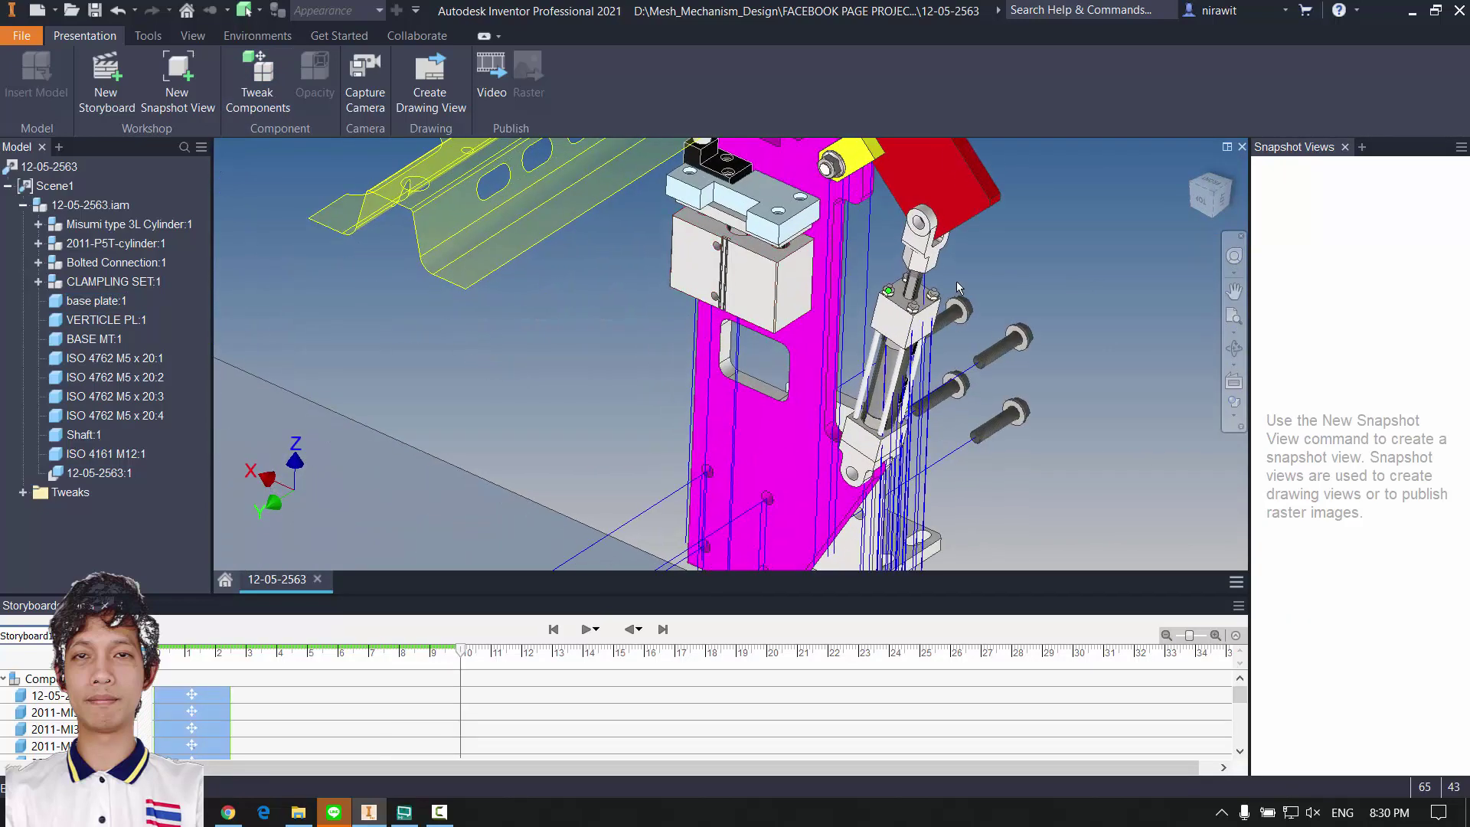
key(t)
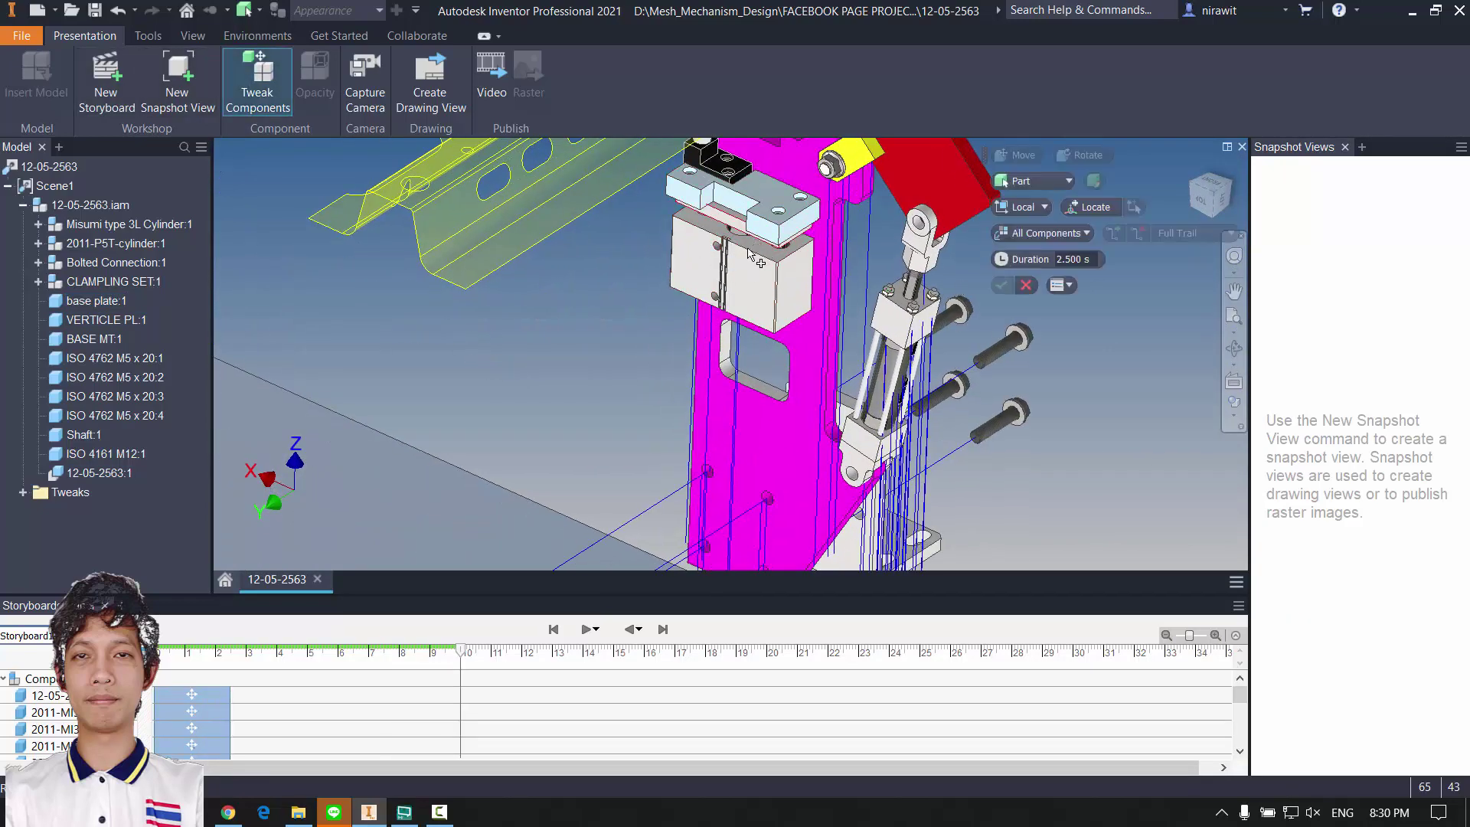
click(745, 256)
shift+middle_drag(768, 224, 639, 266)
drag(906, 274, 669, 271)
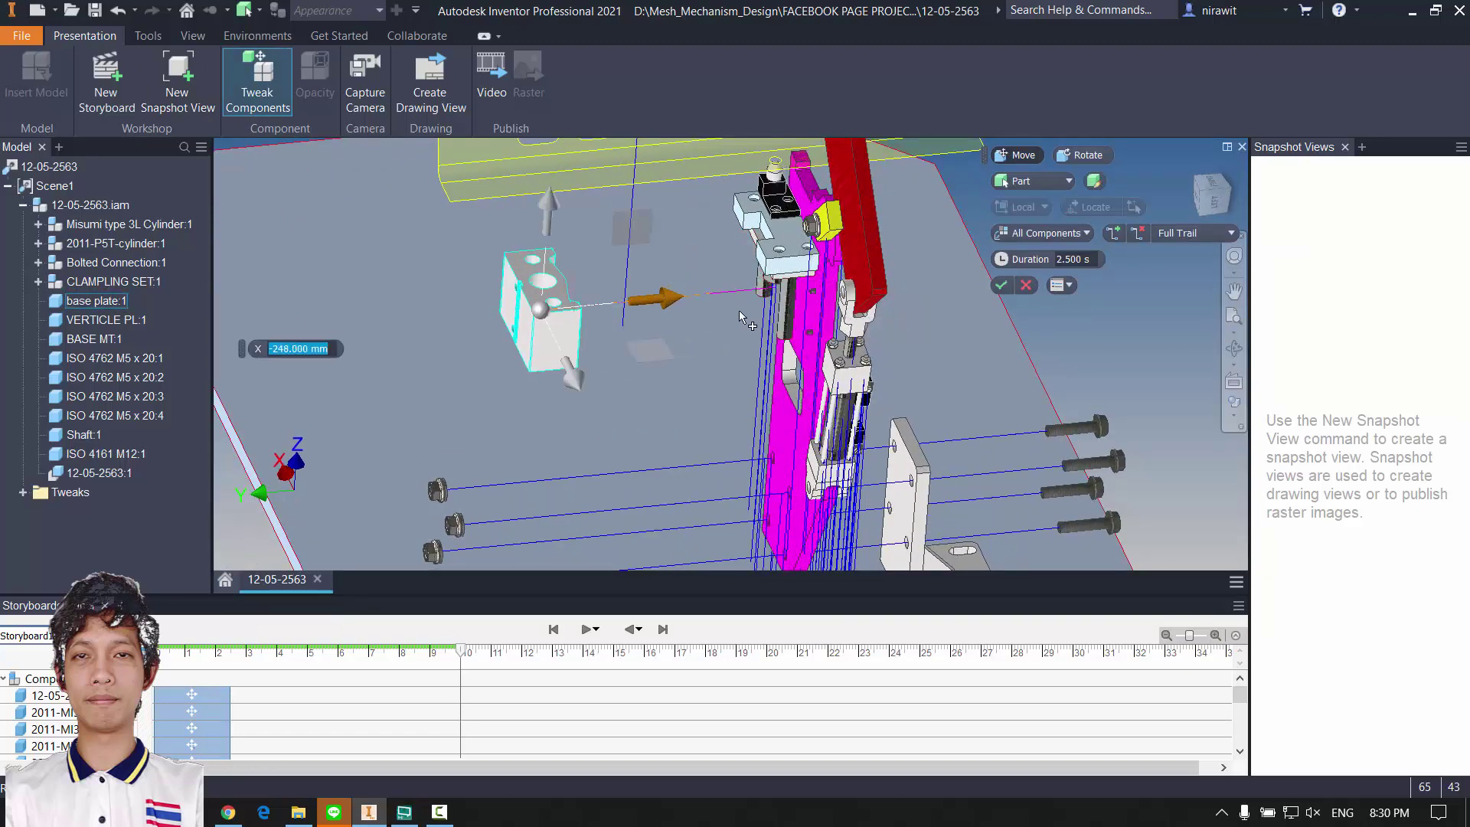
click(1026, 283)
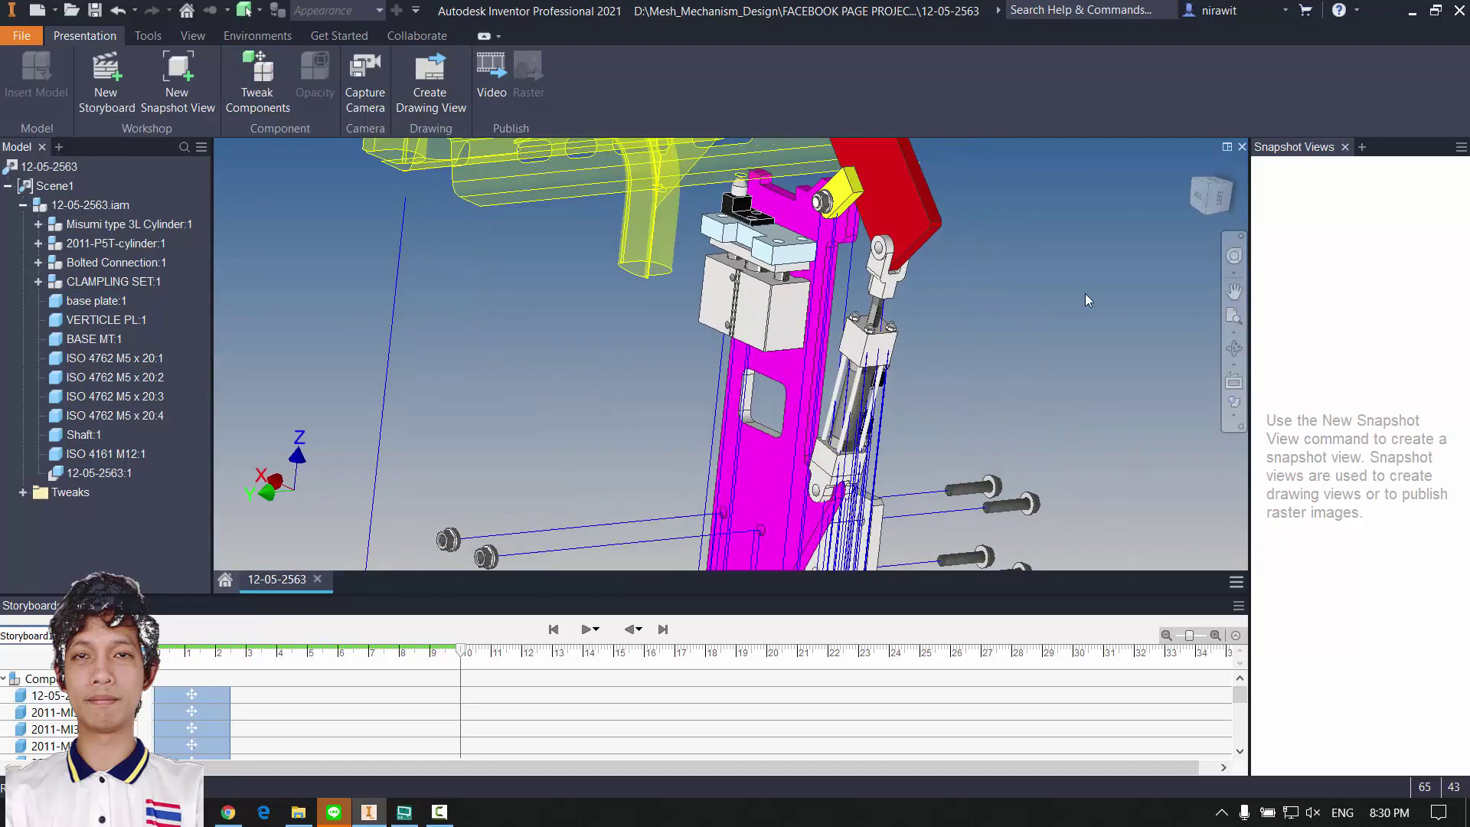
Step: Tweak the 2011-P5T-cylinder subassembly about -287 mm along X, away from the vertical plate
click(281, 100)
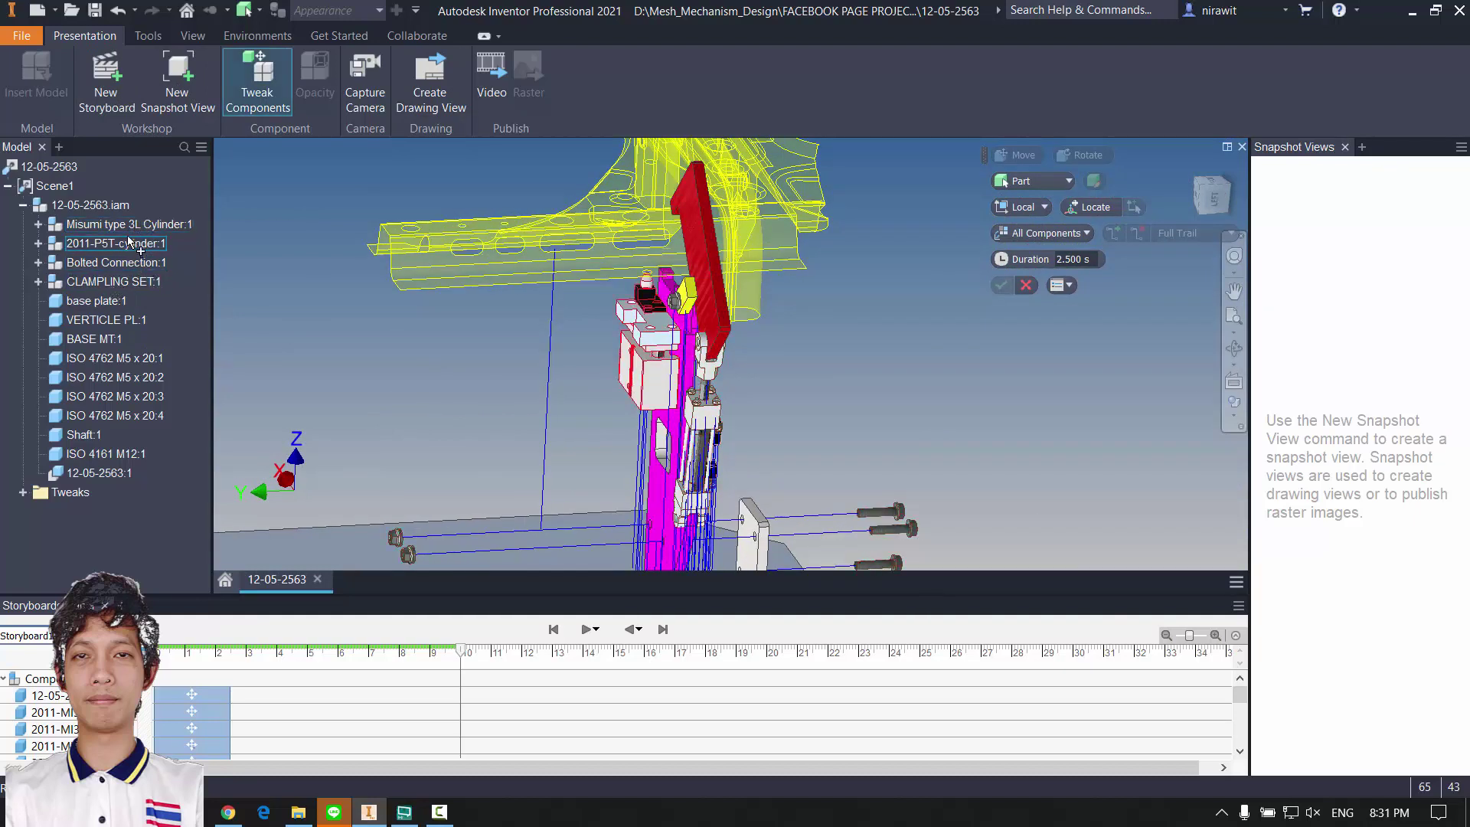
click(124, 243)
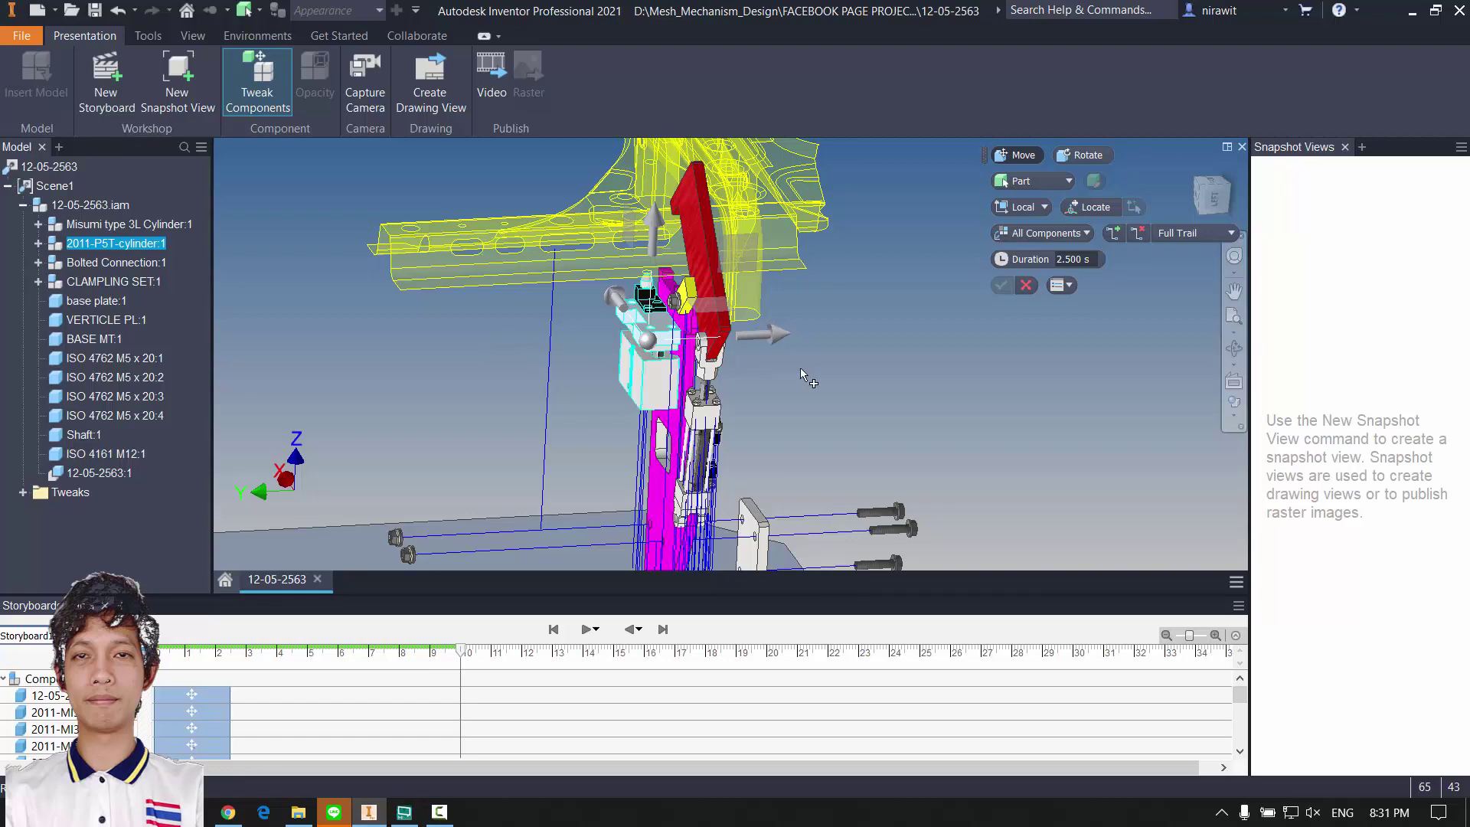
drag(705, 335, 552, 339)
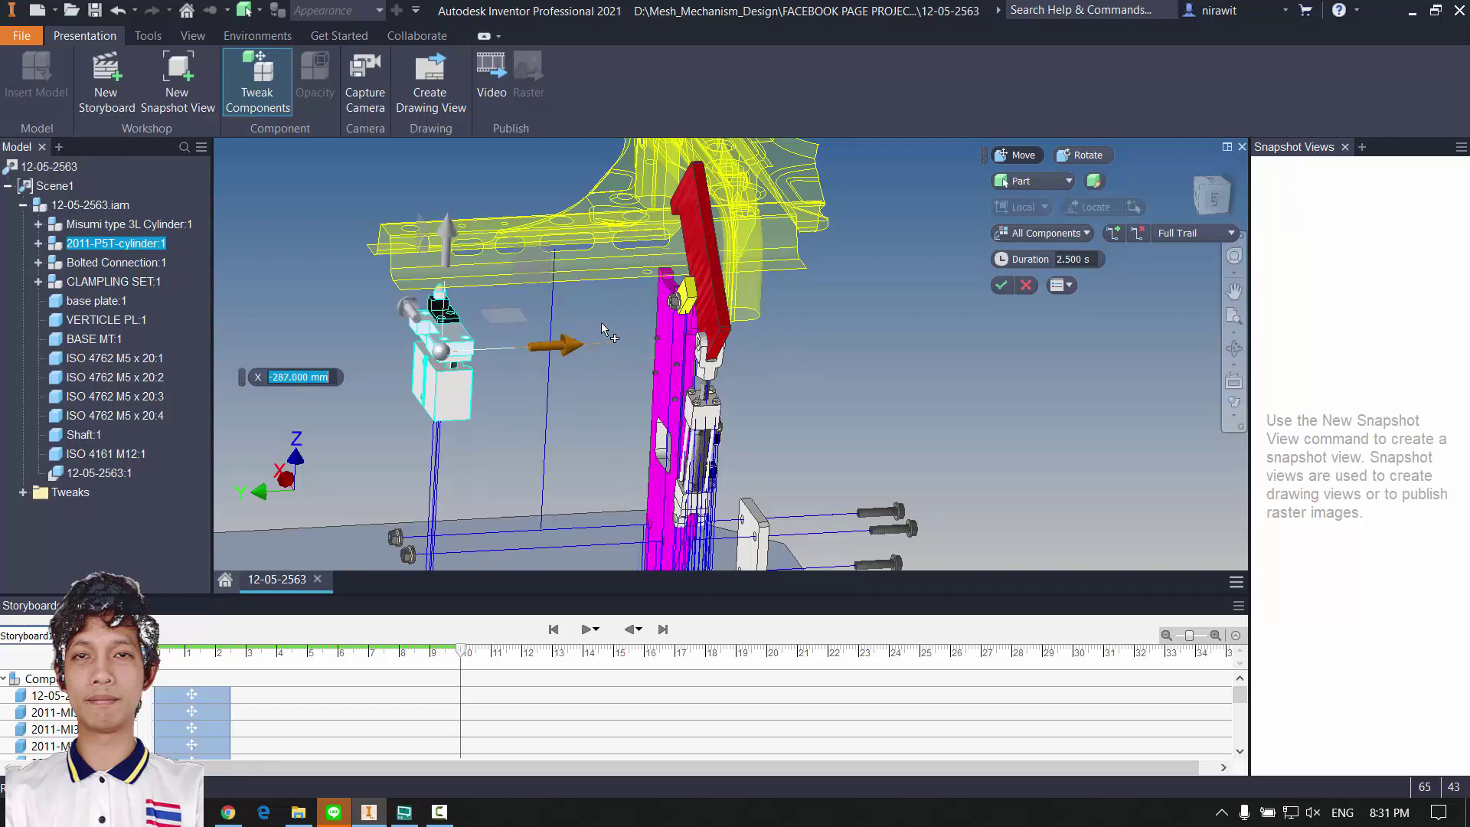
shift+middle_drag(604, 327, 1136, 203)
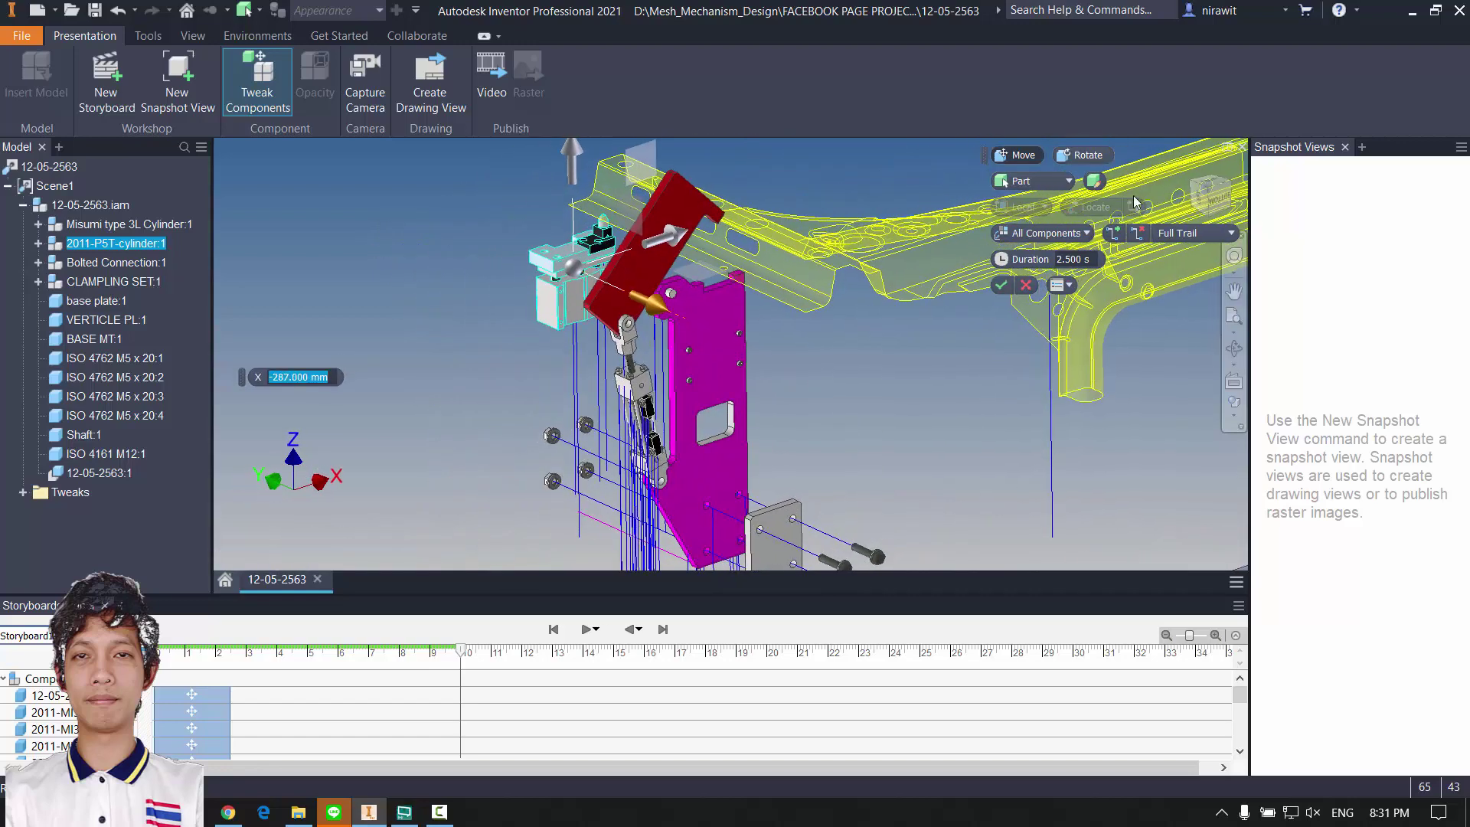
click(1207, 201)
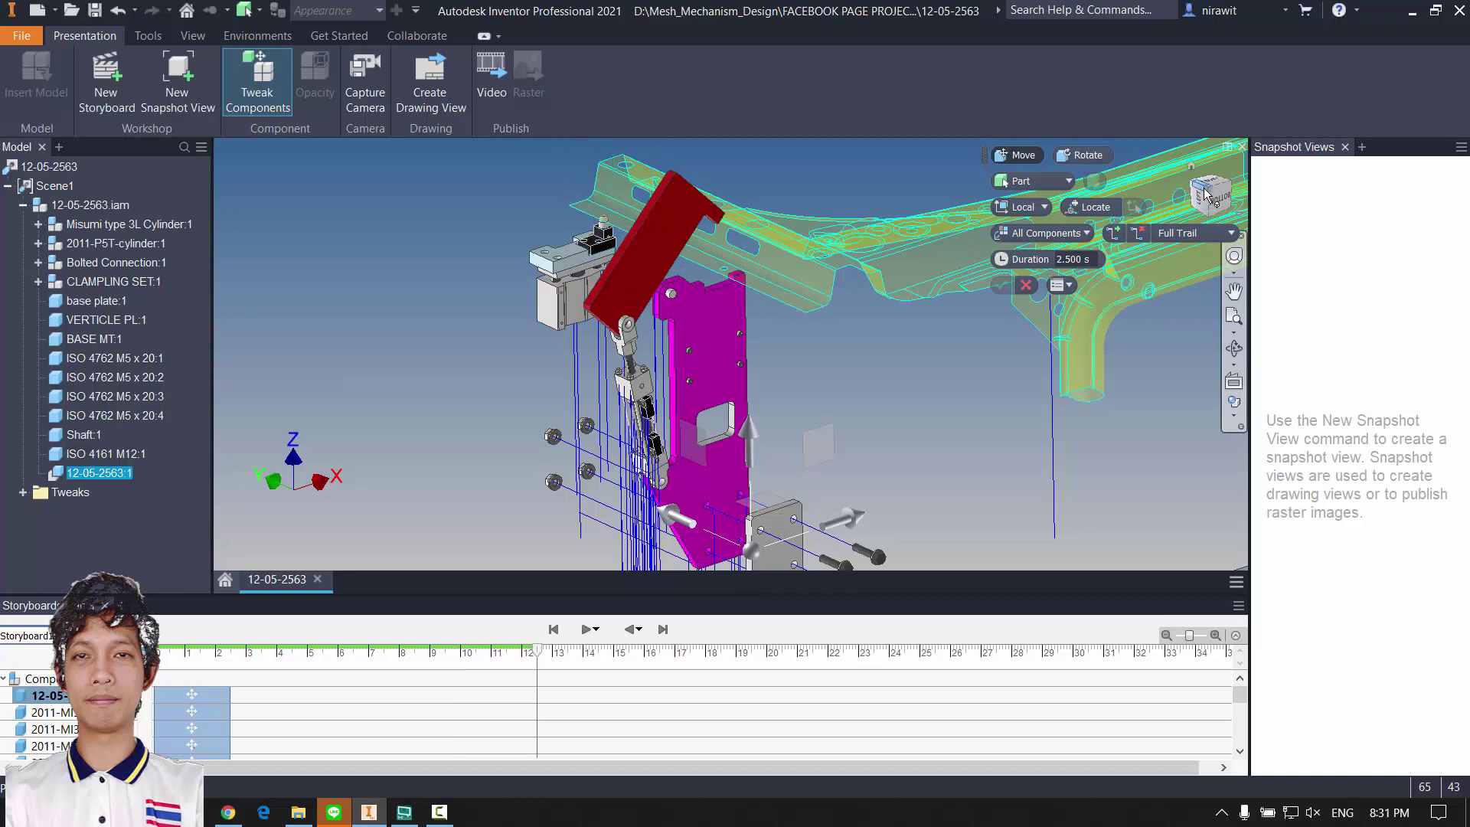
Step: Add a second tweak moving the 2011-P5T-cylinder subassembly about -155 mm farther along X
click(1207, 197)
scroll(707, 327, up, 5)
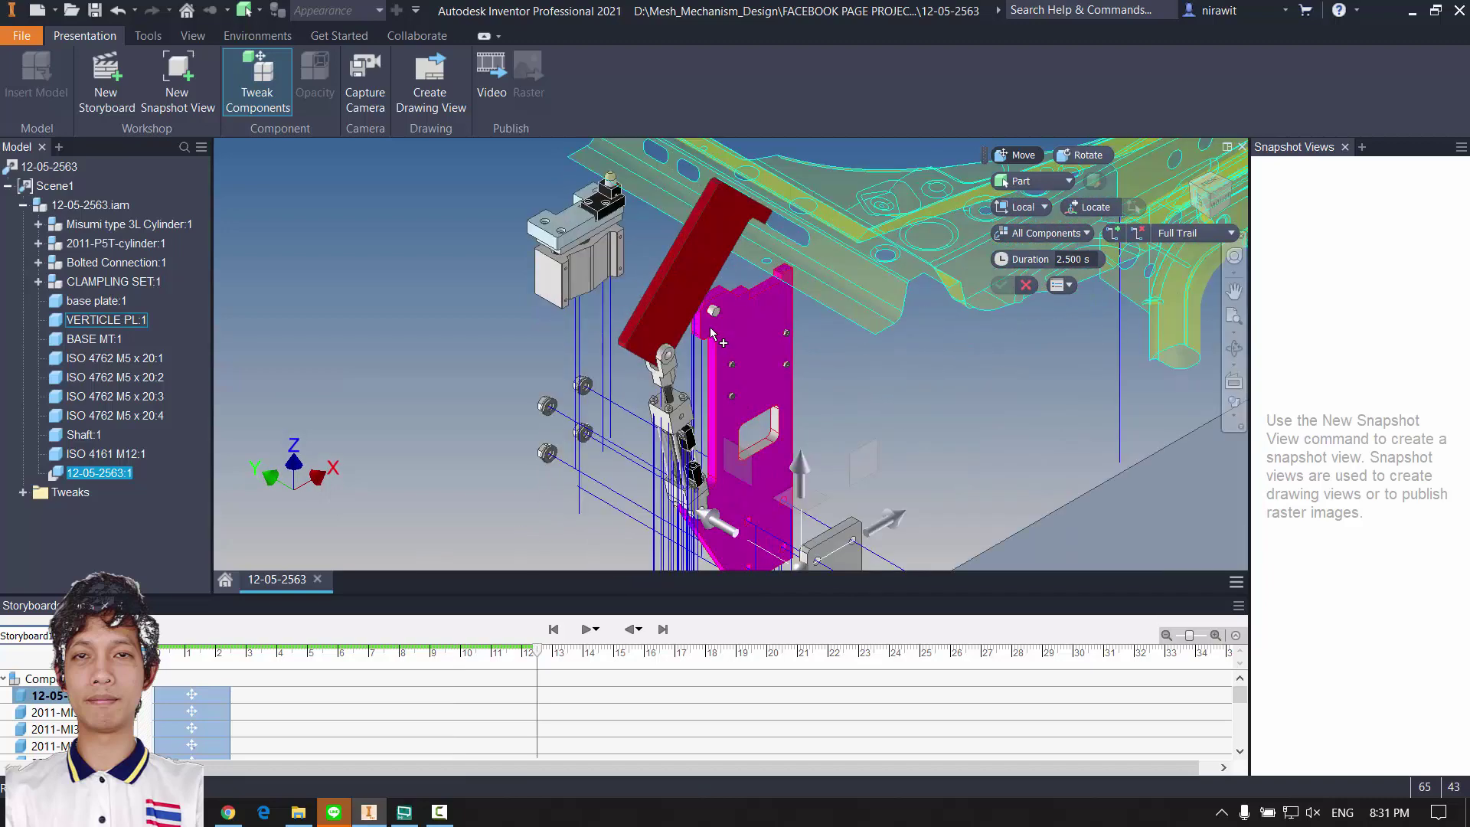
middle_drag(708, 327, 628, 329)
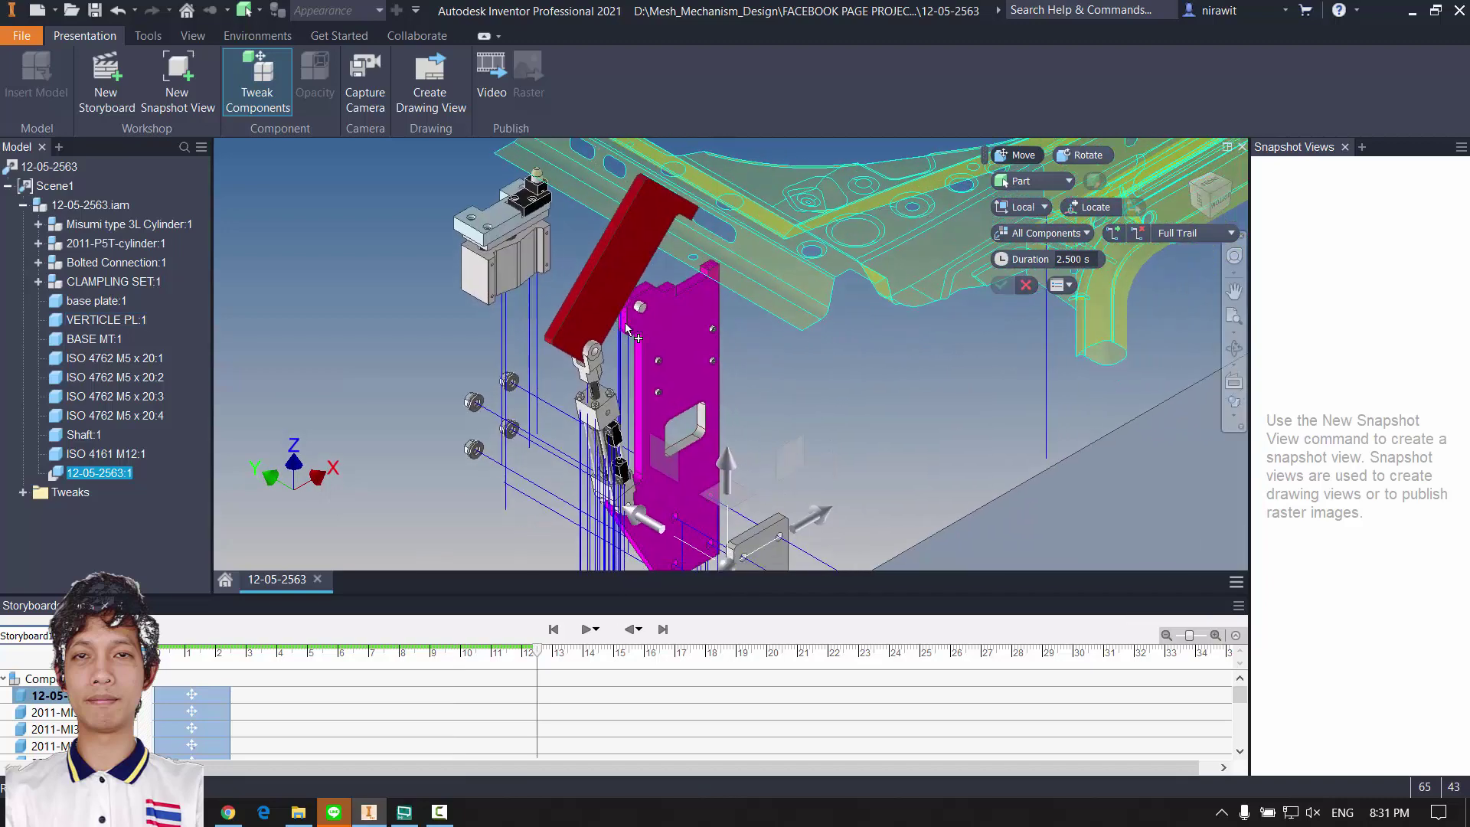
click(514, 247)
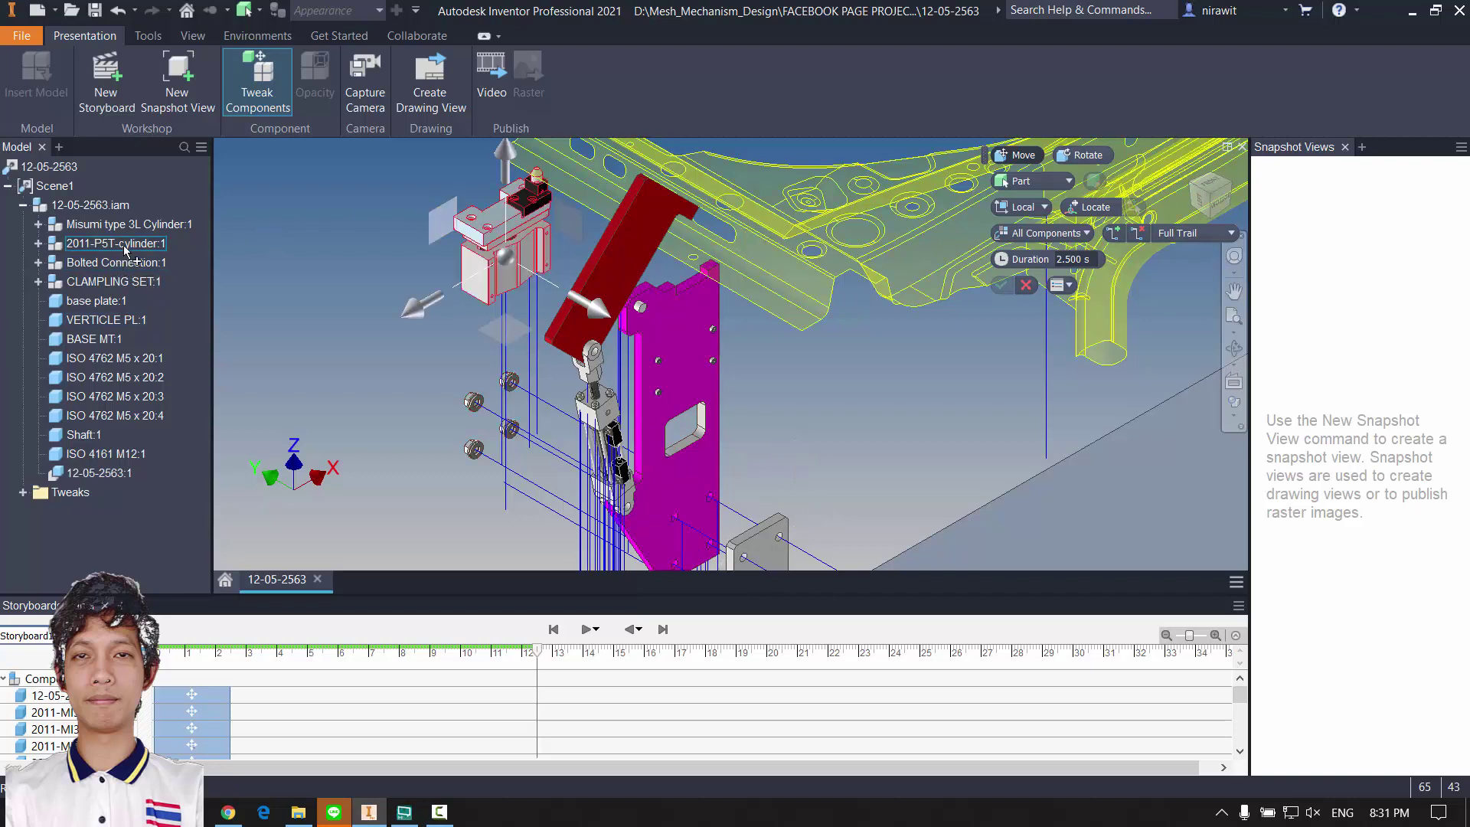
click(111, 243)
drag(595, 283, 519, 261)
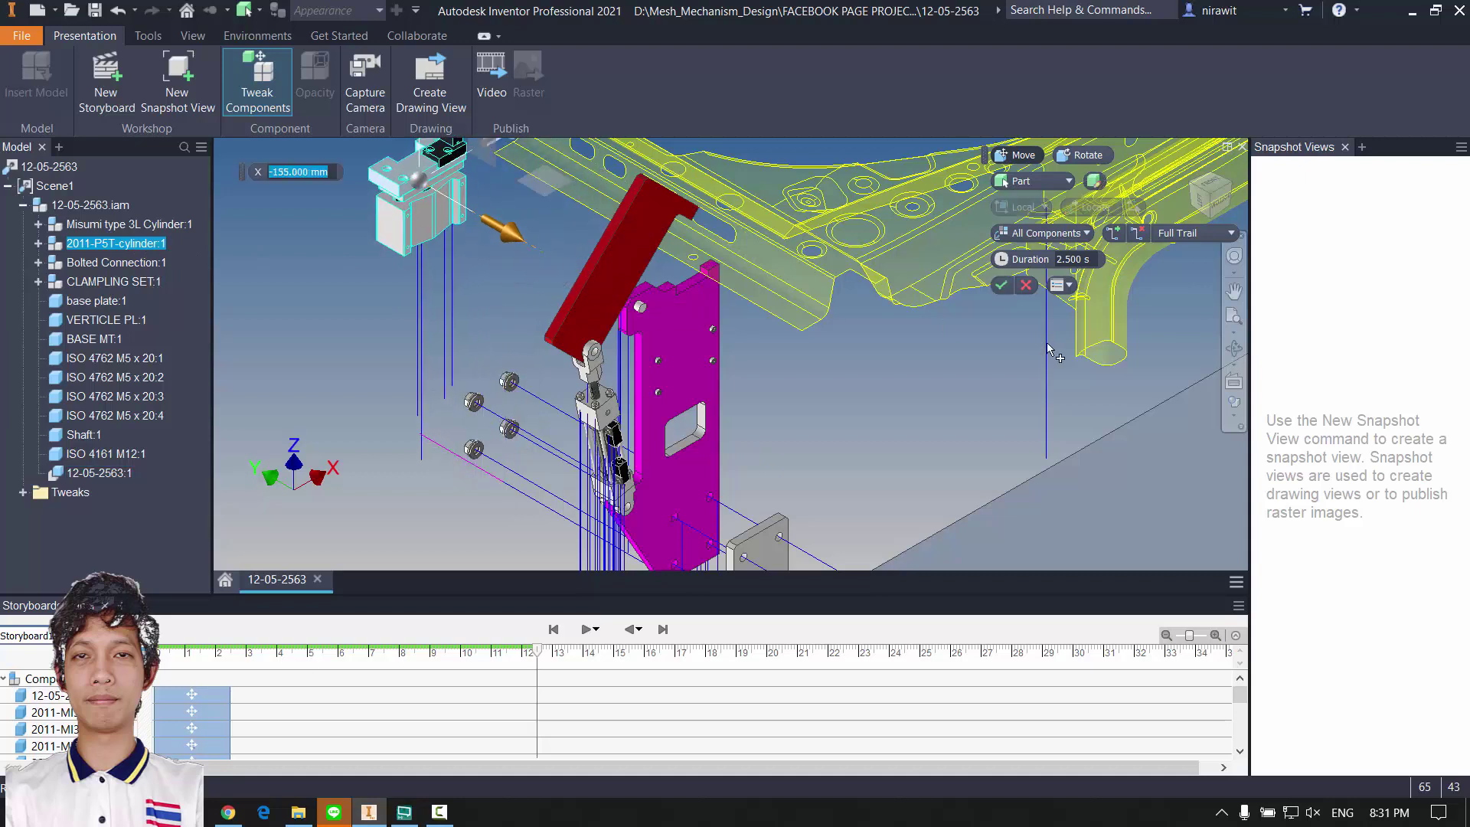
click(996, 293)
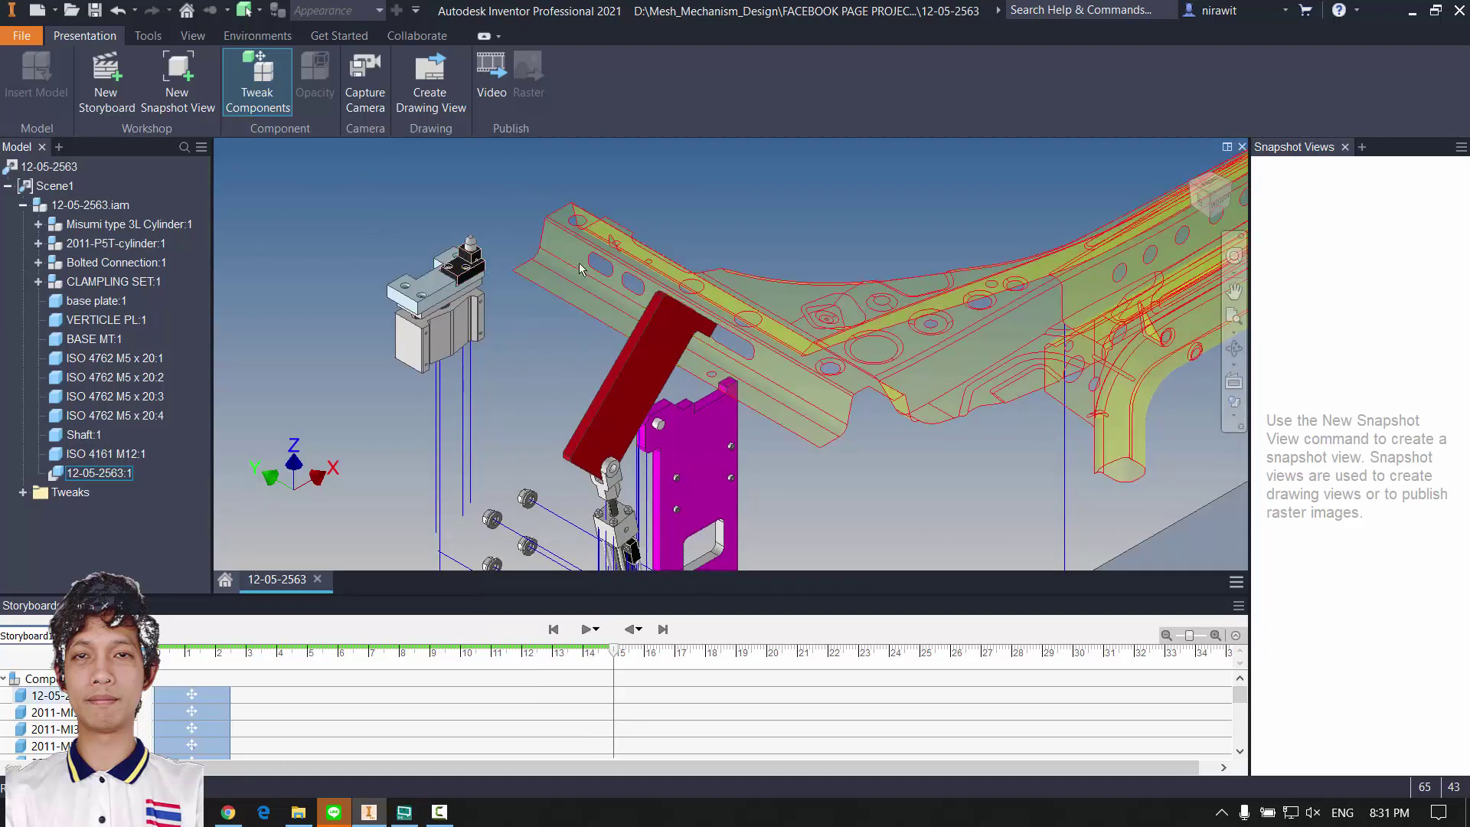
middle_drag(729, 391, 612, 234)
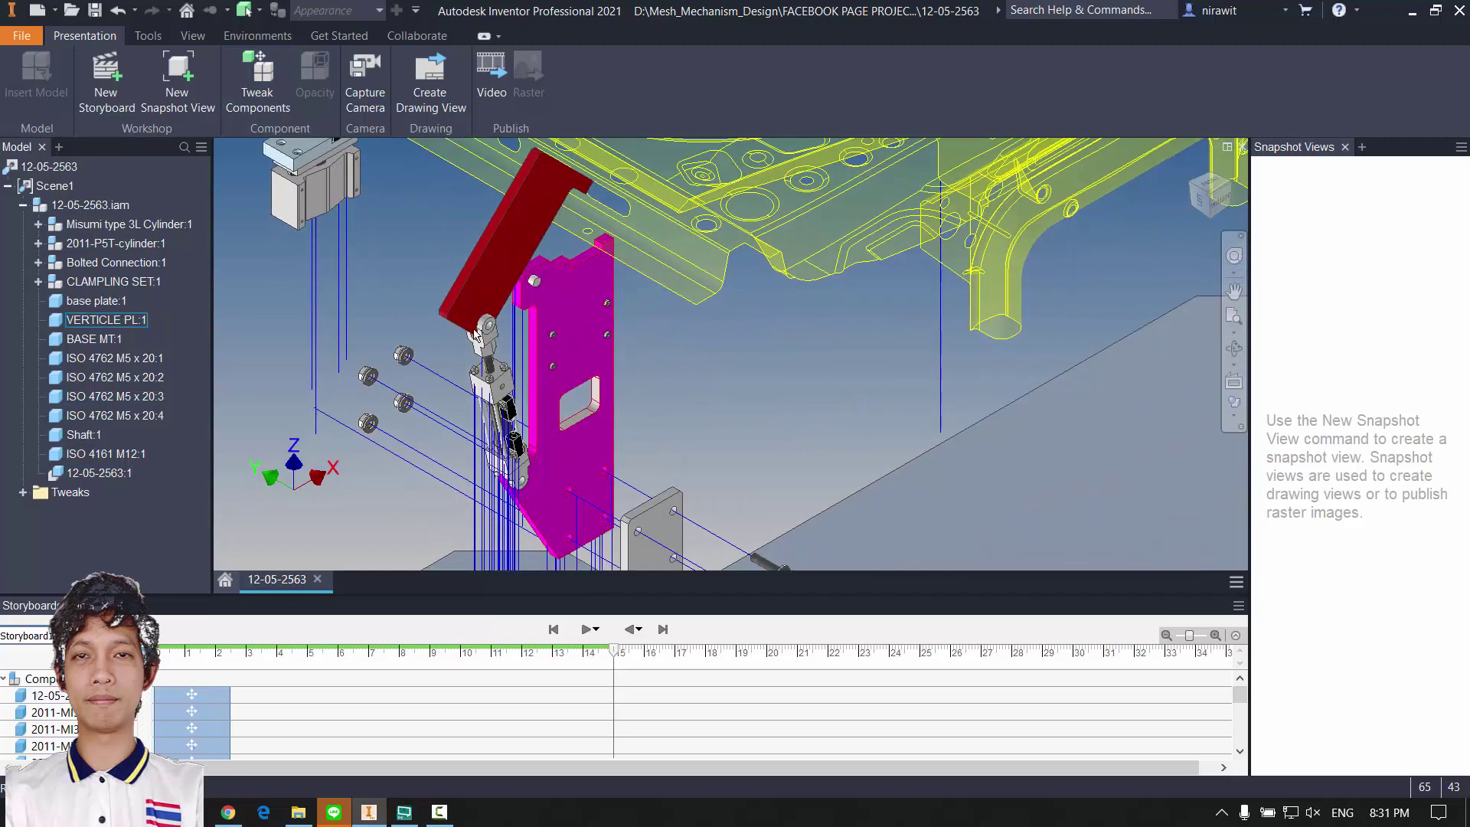
middle_drag(496, 354, 587, 273)
scroll(615, 390, down, 3)
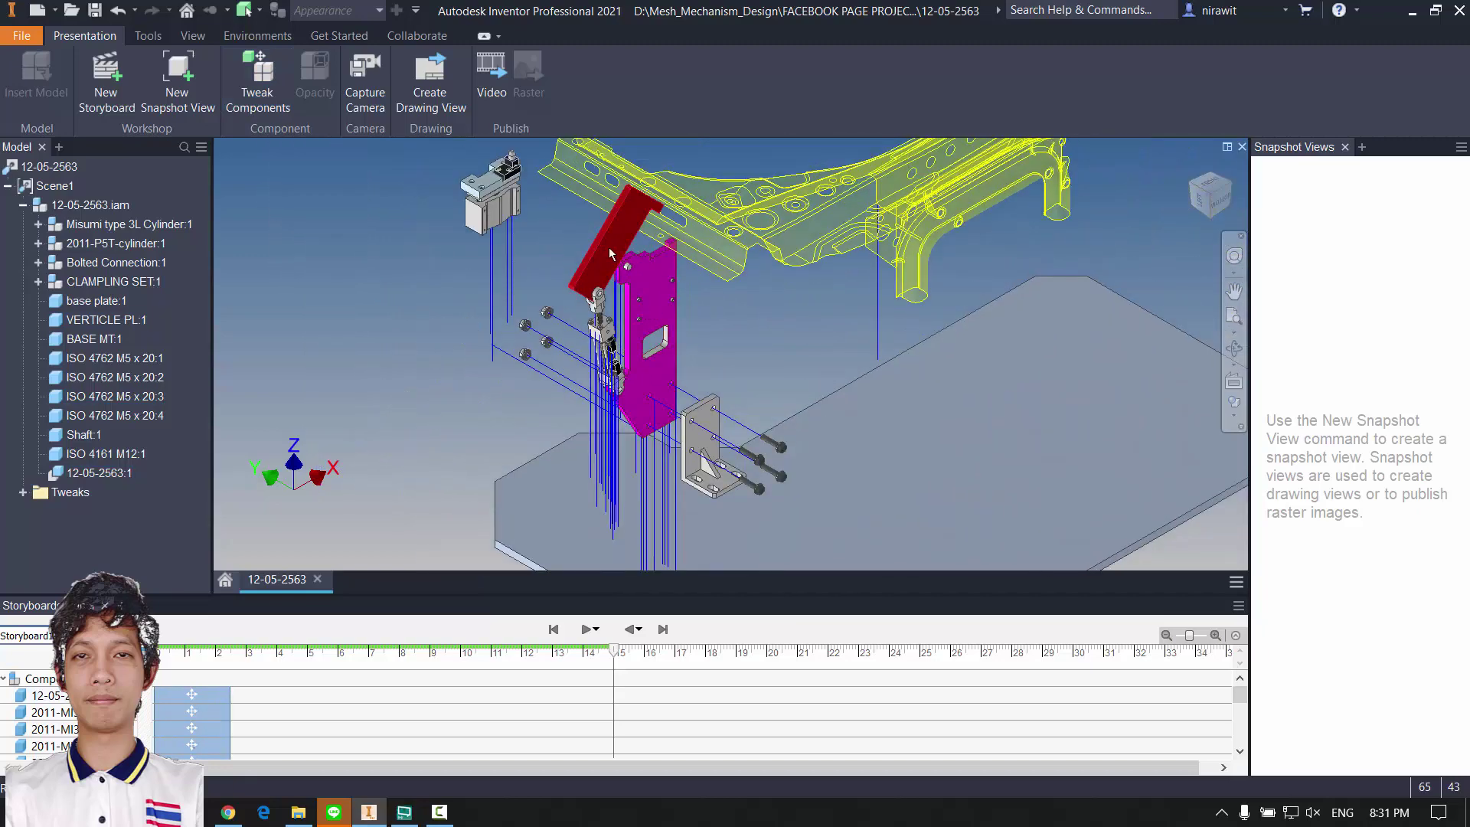
scroll(610, 254, down, 4)
scroll(613, 436, up, 3)
middle_drag(613, 436, 640, 383)
click(229, 103)
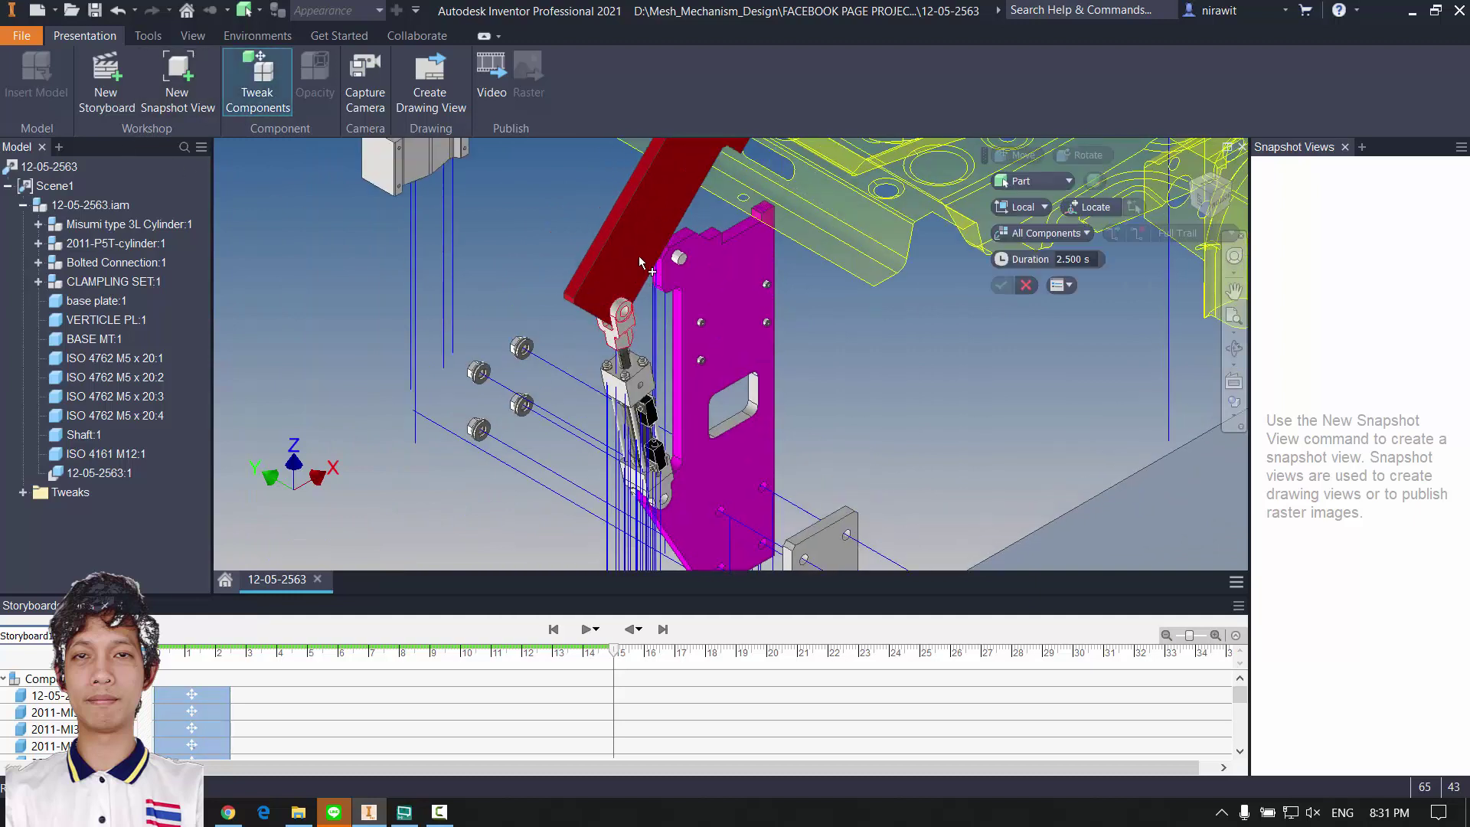
click(646, 228)
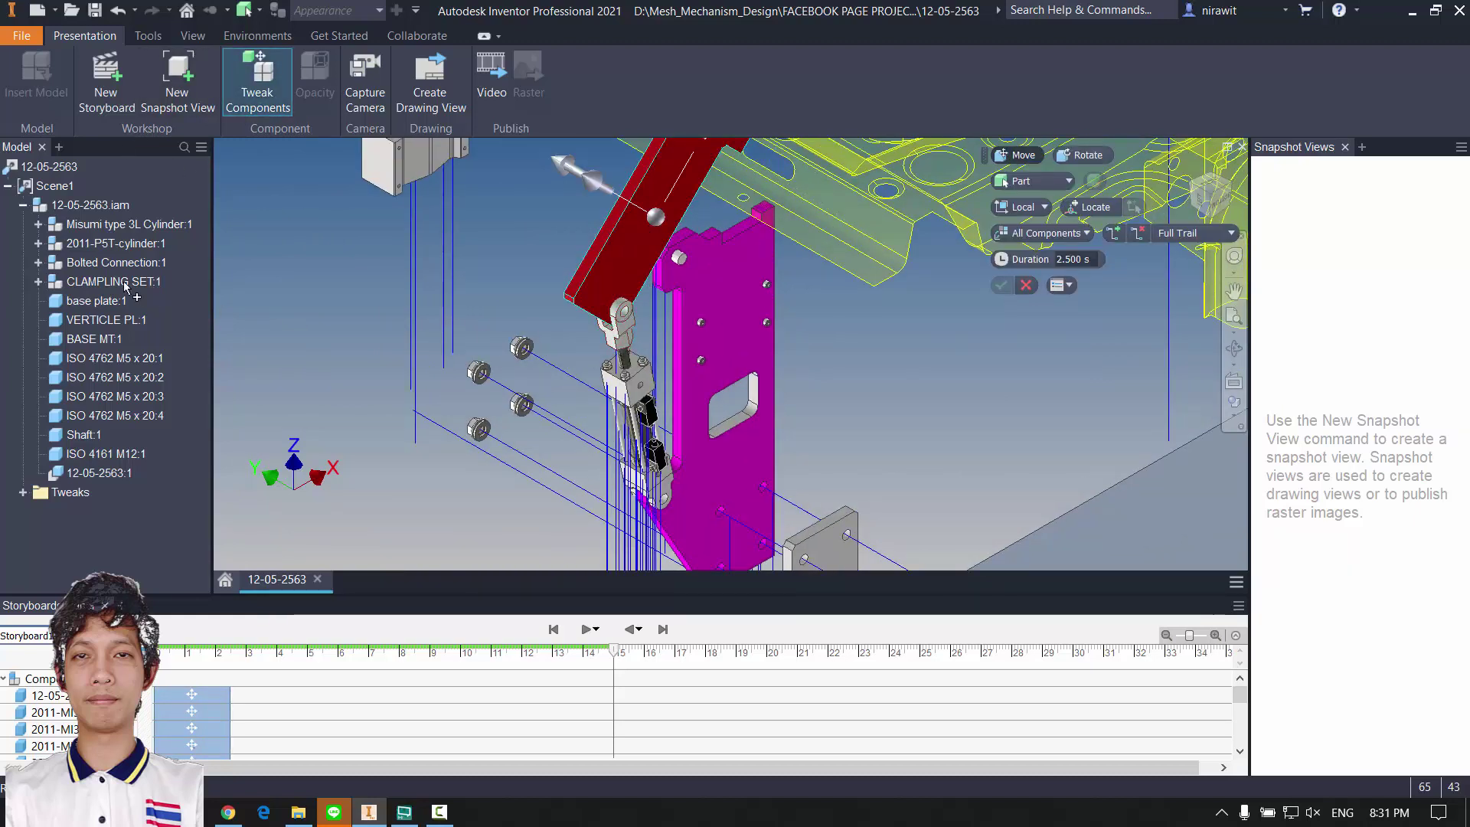
click(146, 227)
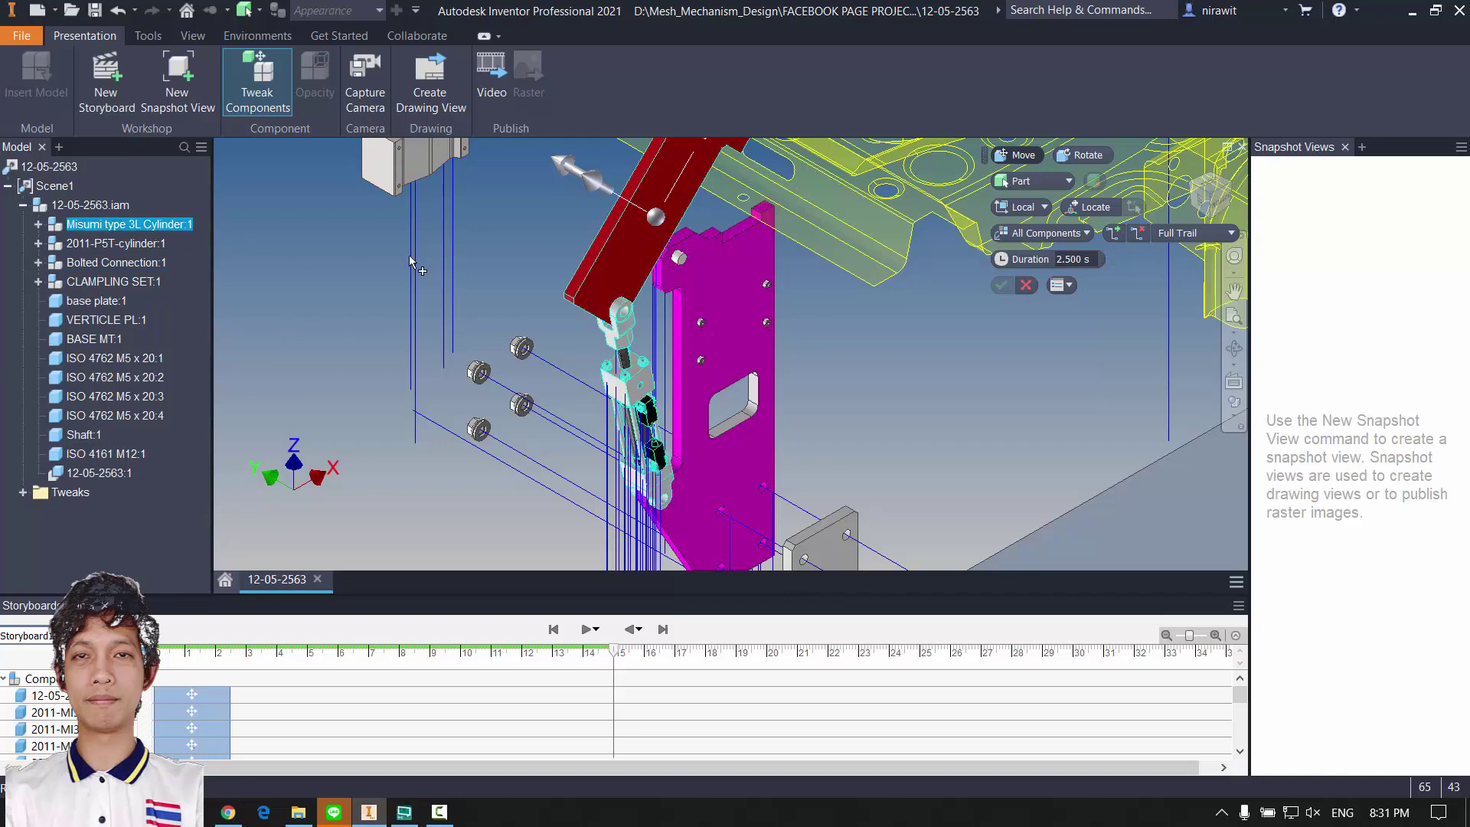
scroll(680, 202, up, 3)
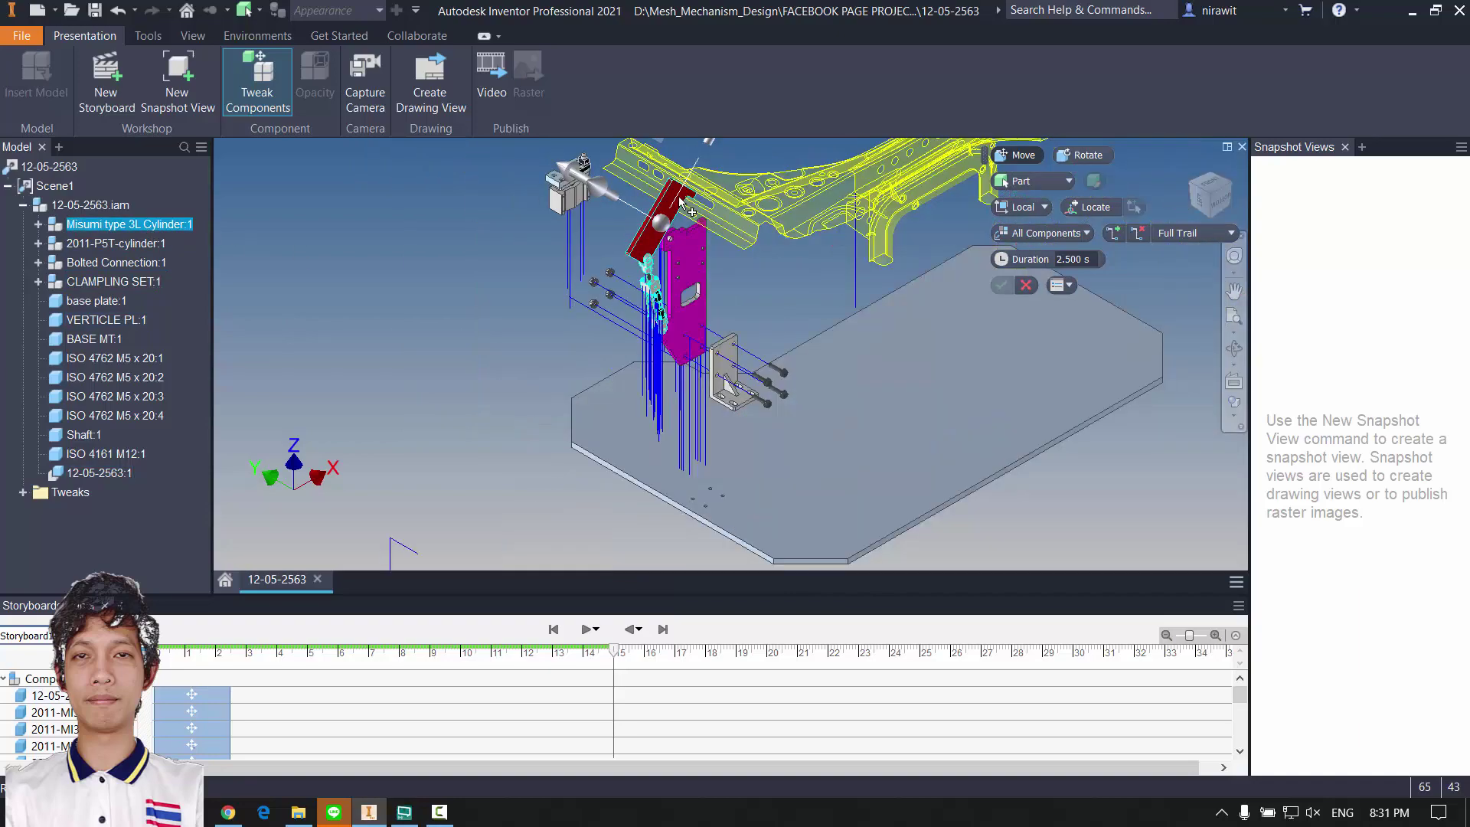
scroll(685, 178, down, 3)
middle_drag(685, 176, 618, 244)
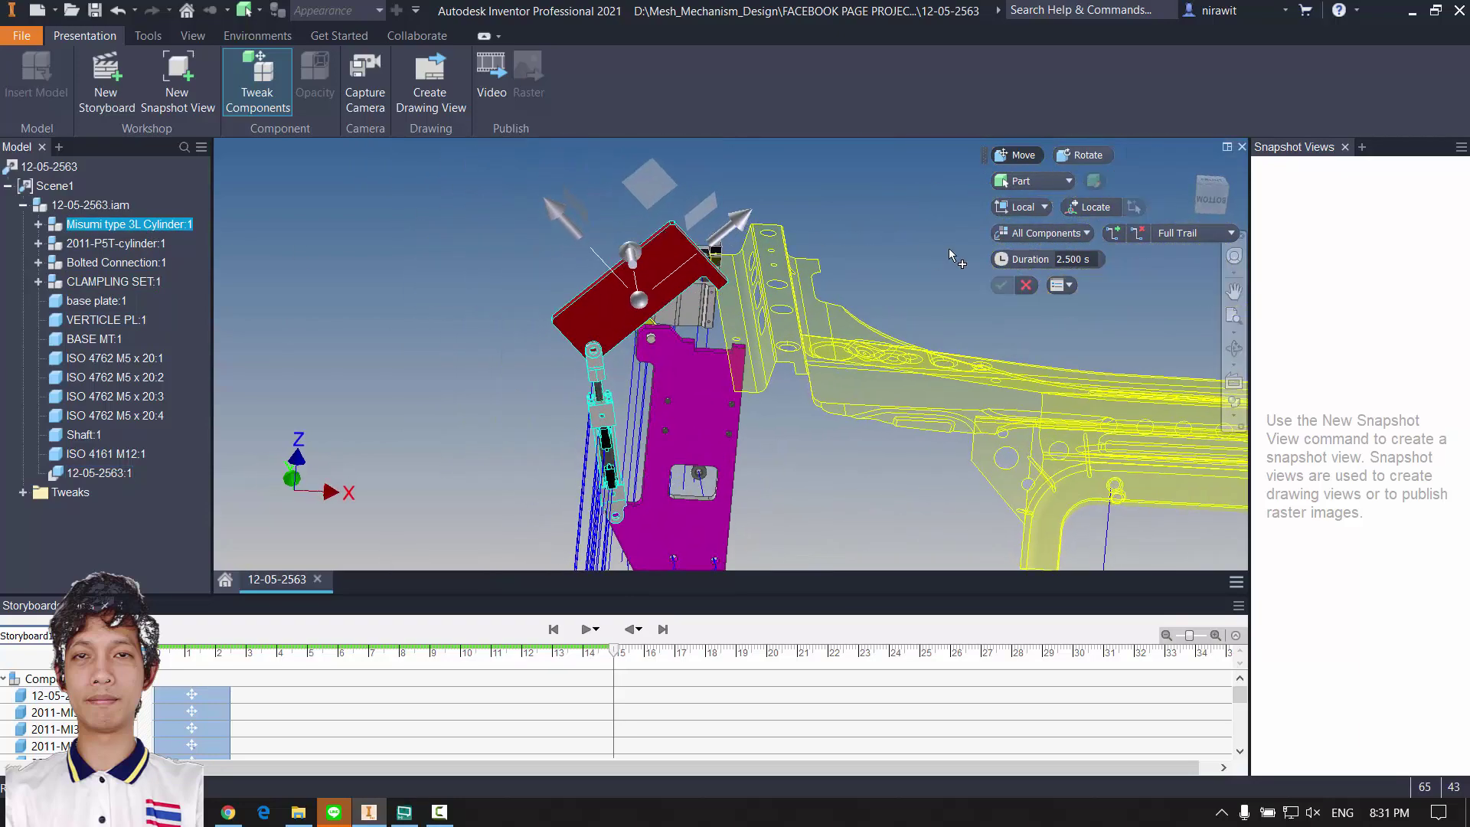
scroll(952, 249, down, 3)
shift+middle_drag(1045, 232, 1027, 208)
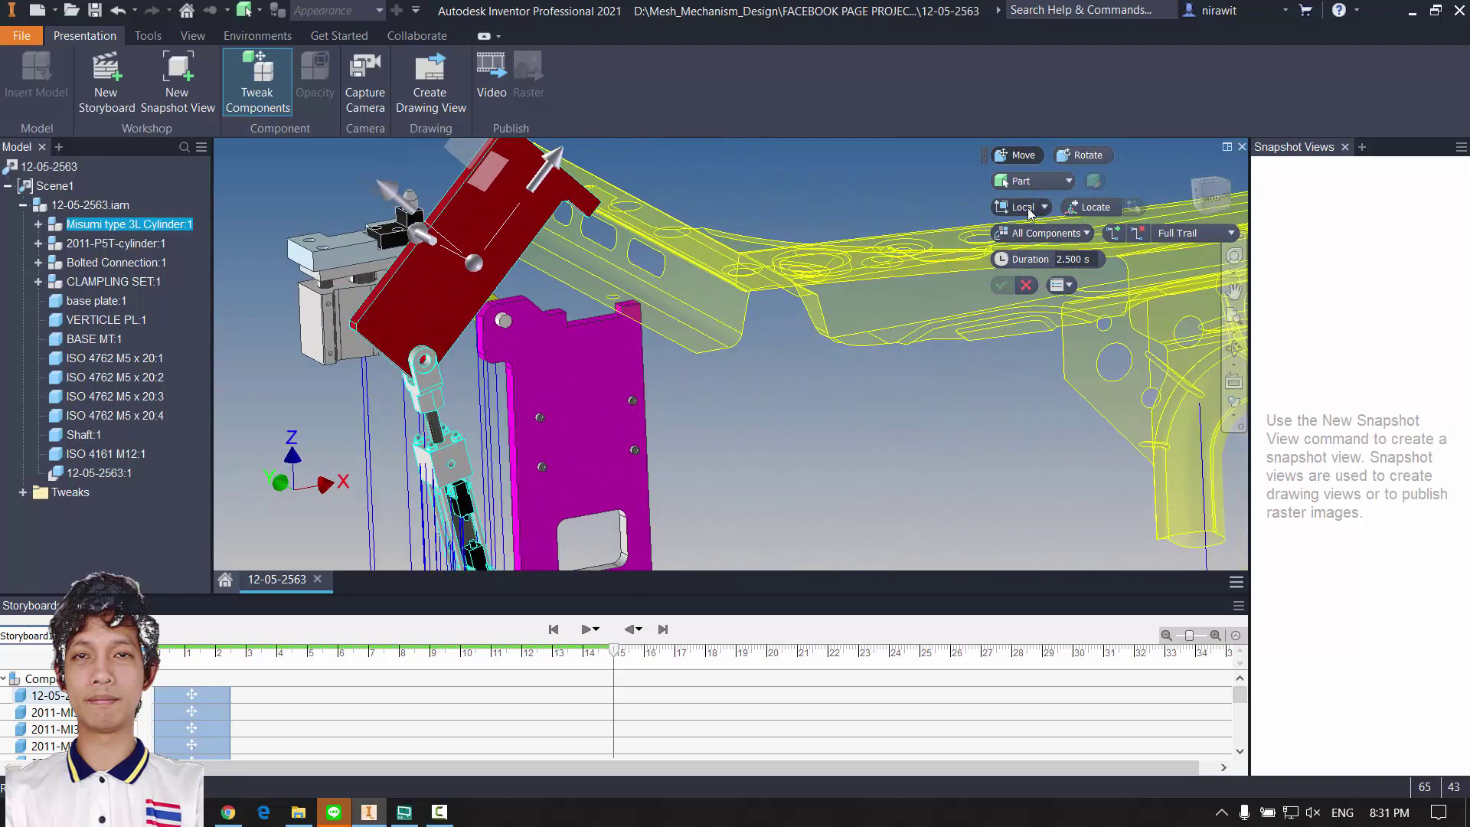
click(1027, 207)
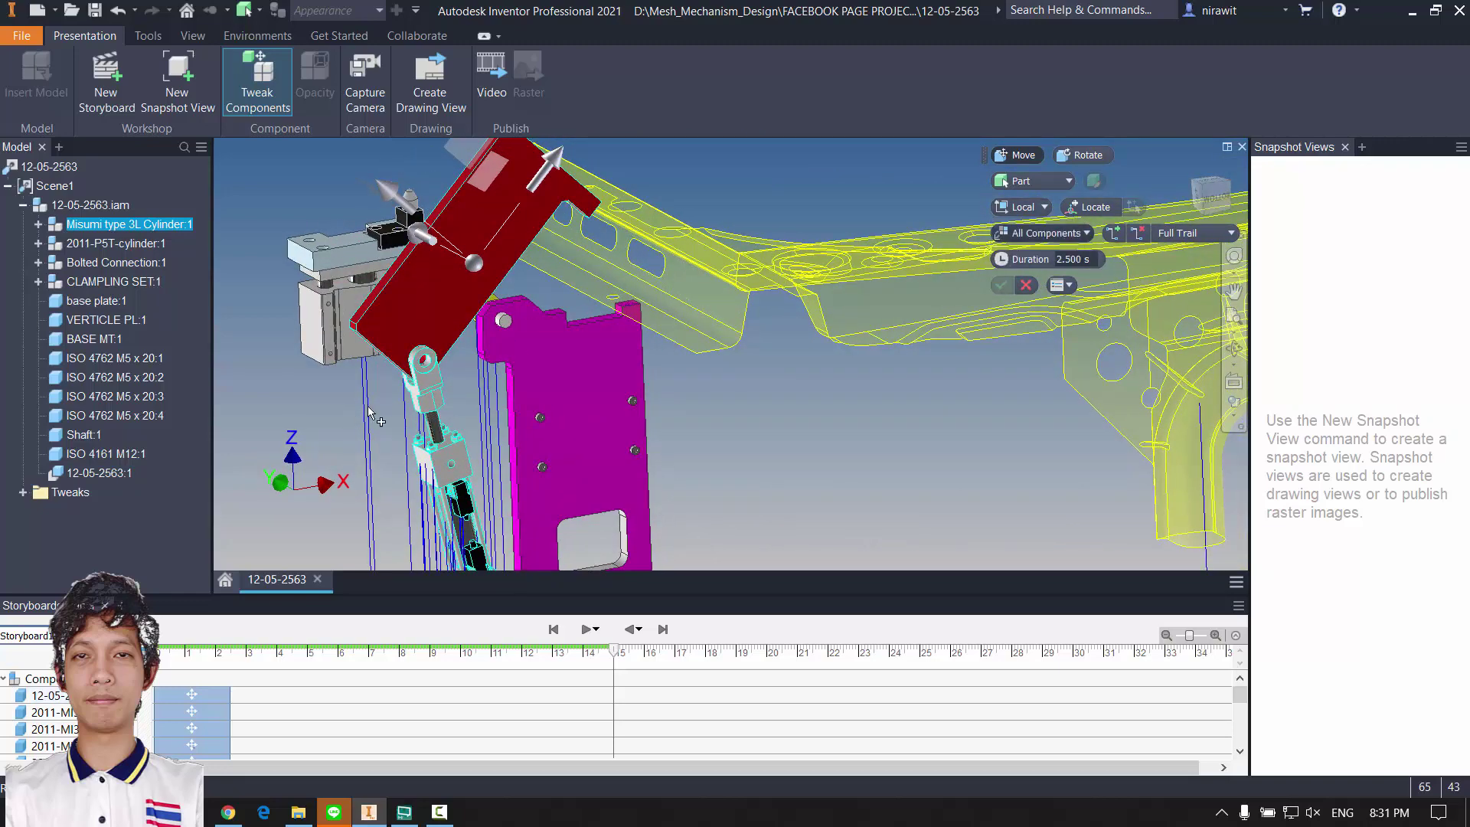
click(424, 362)
shift+middle_drag(412, 371, 540, 371)
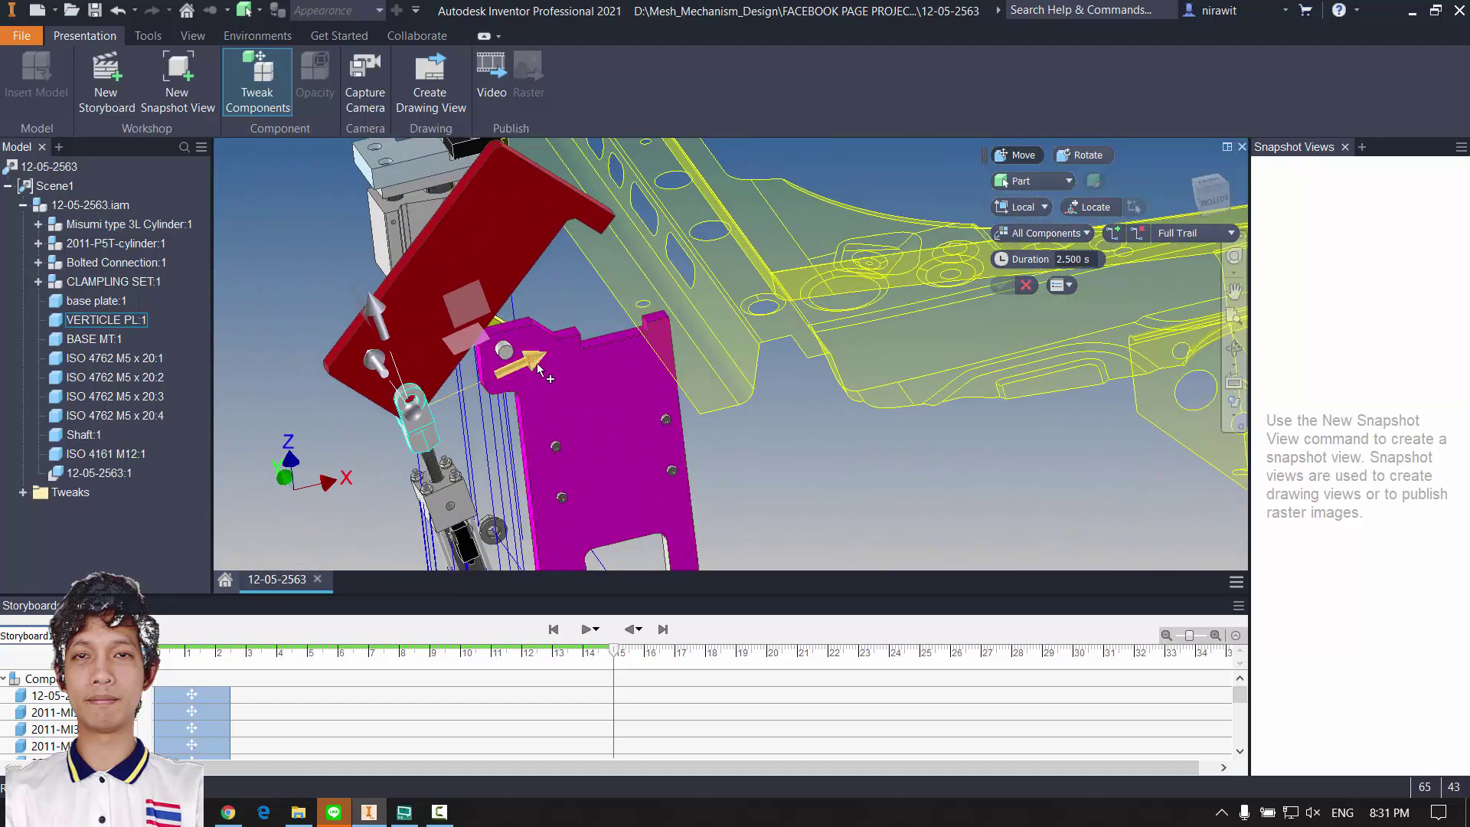
drag(384, 398, 301, 421)
scroll(582, 336, up, 2)
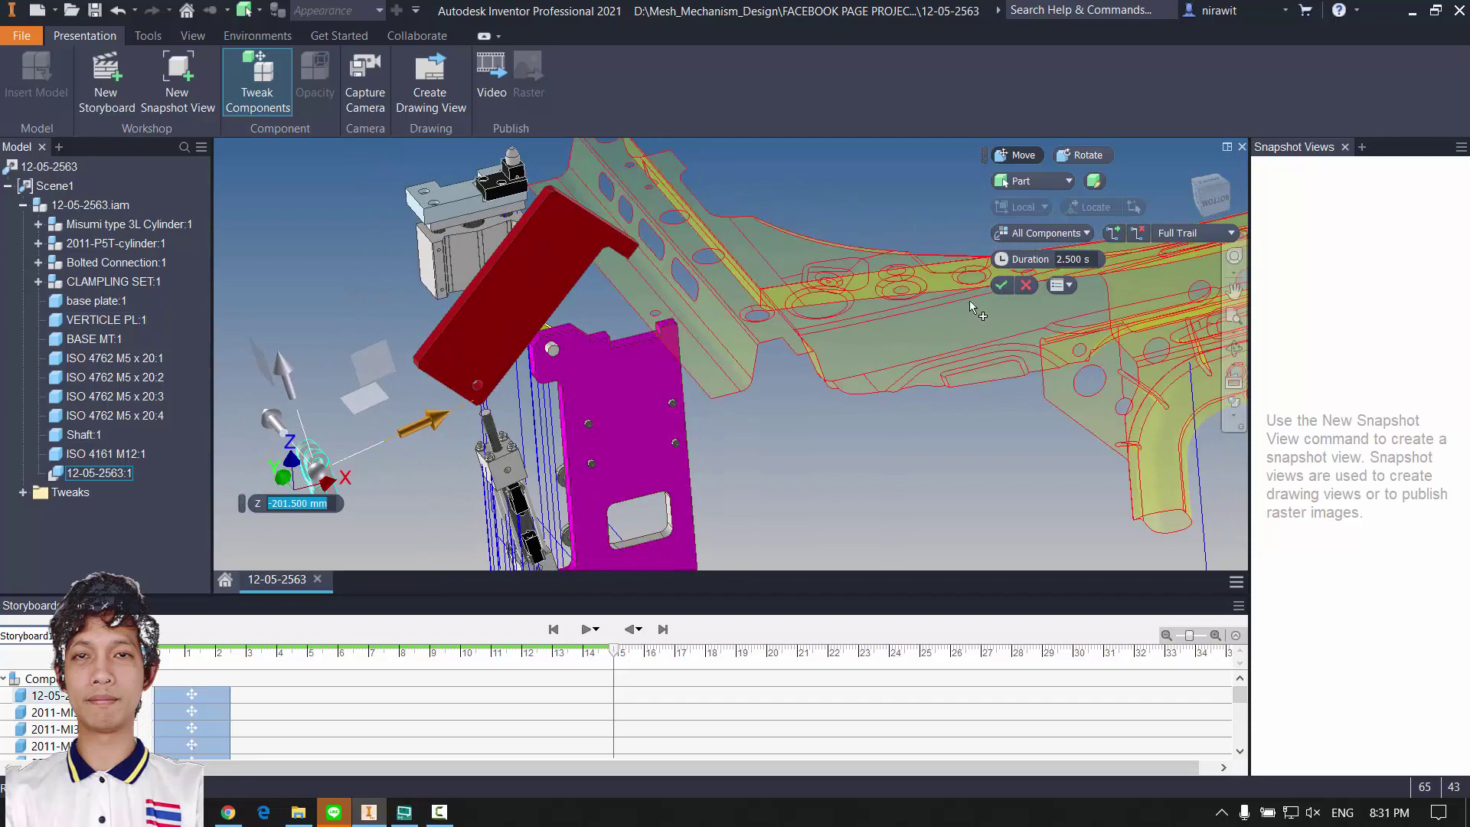
click(1026, 286)
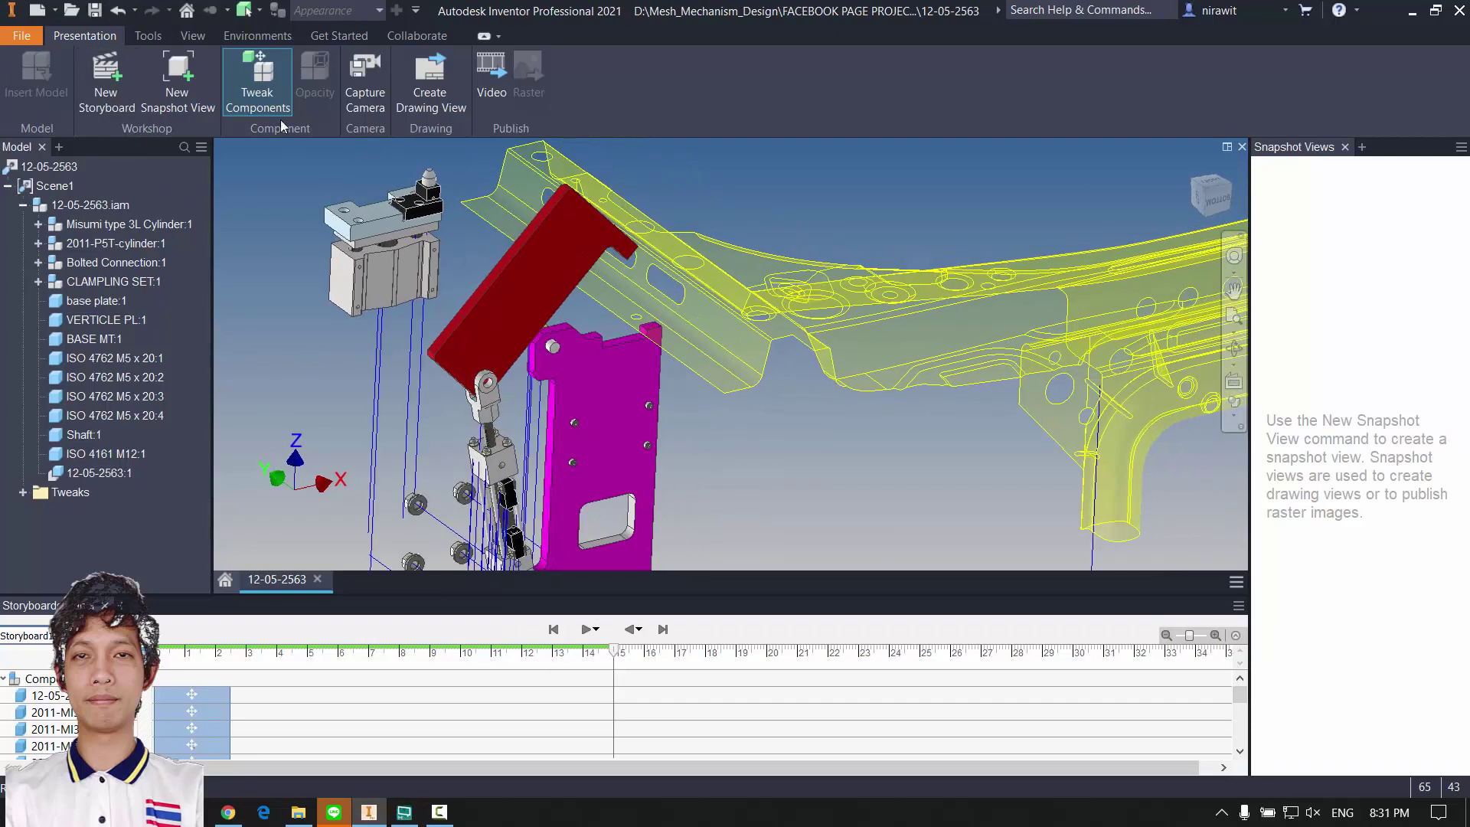
Step: Try to tweak the Misumi type 3L Cylinder subassembly away from the vertical plate by -350 mm along X
click(260, 84)
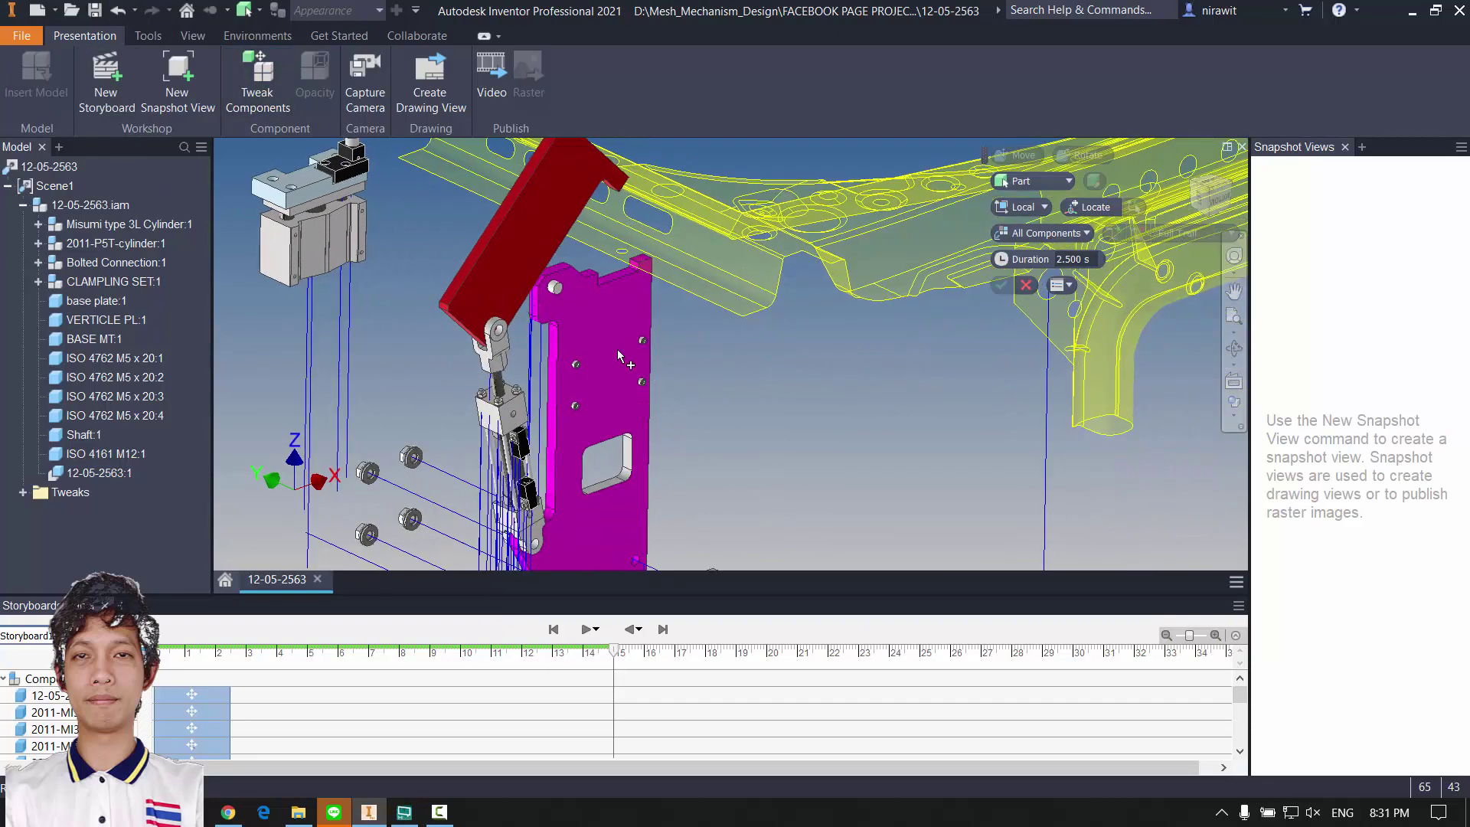
click(140, 245)
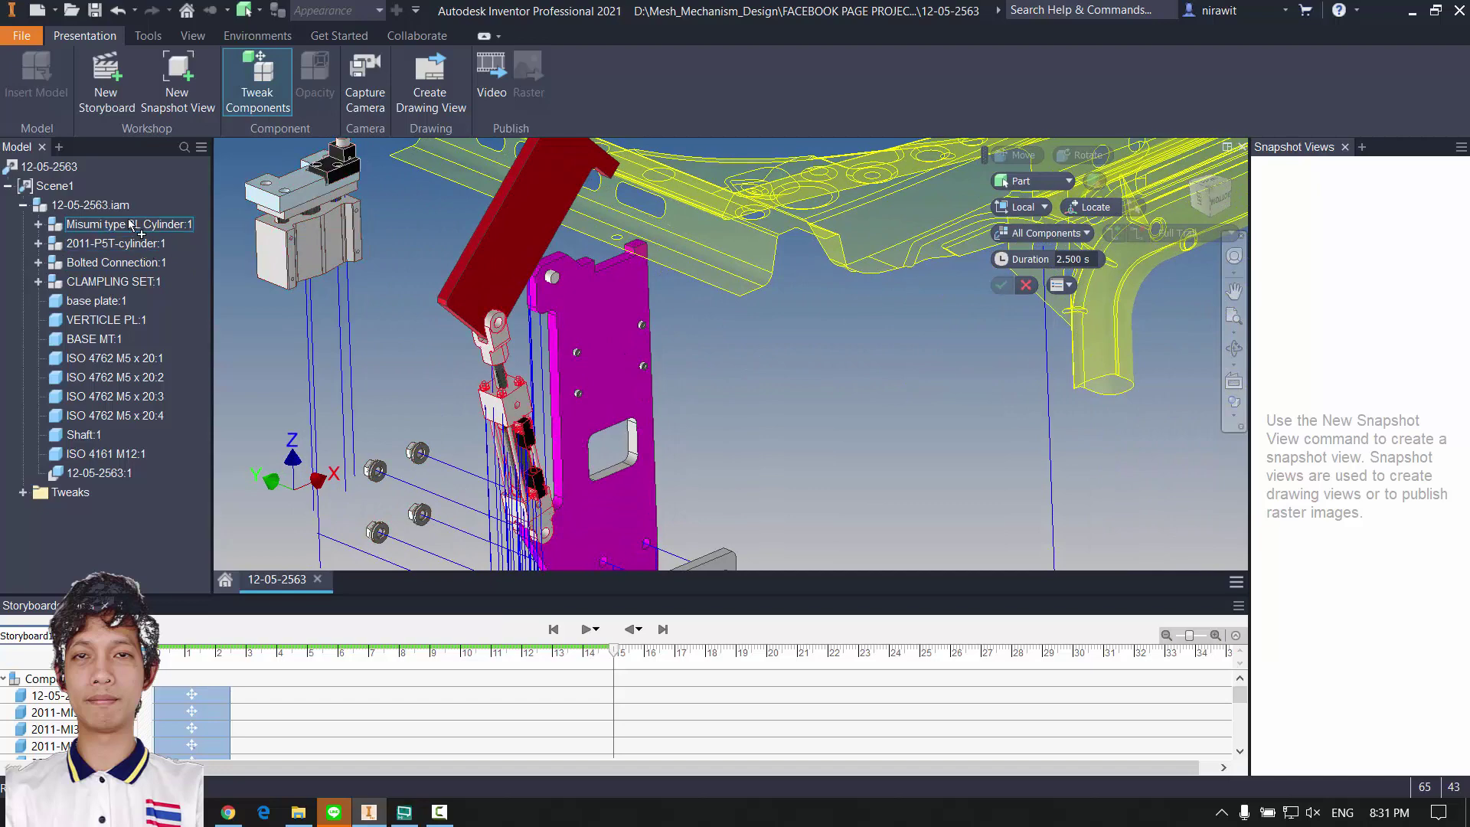
click(127, 222)
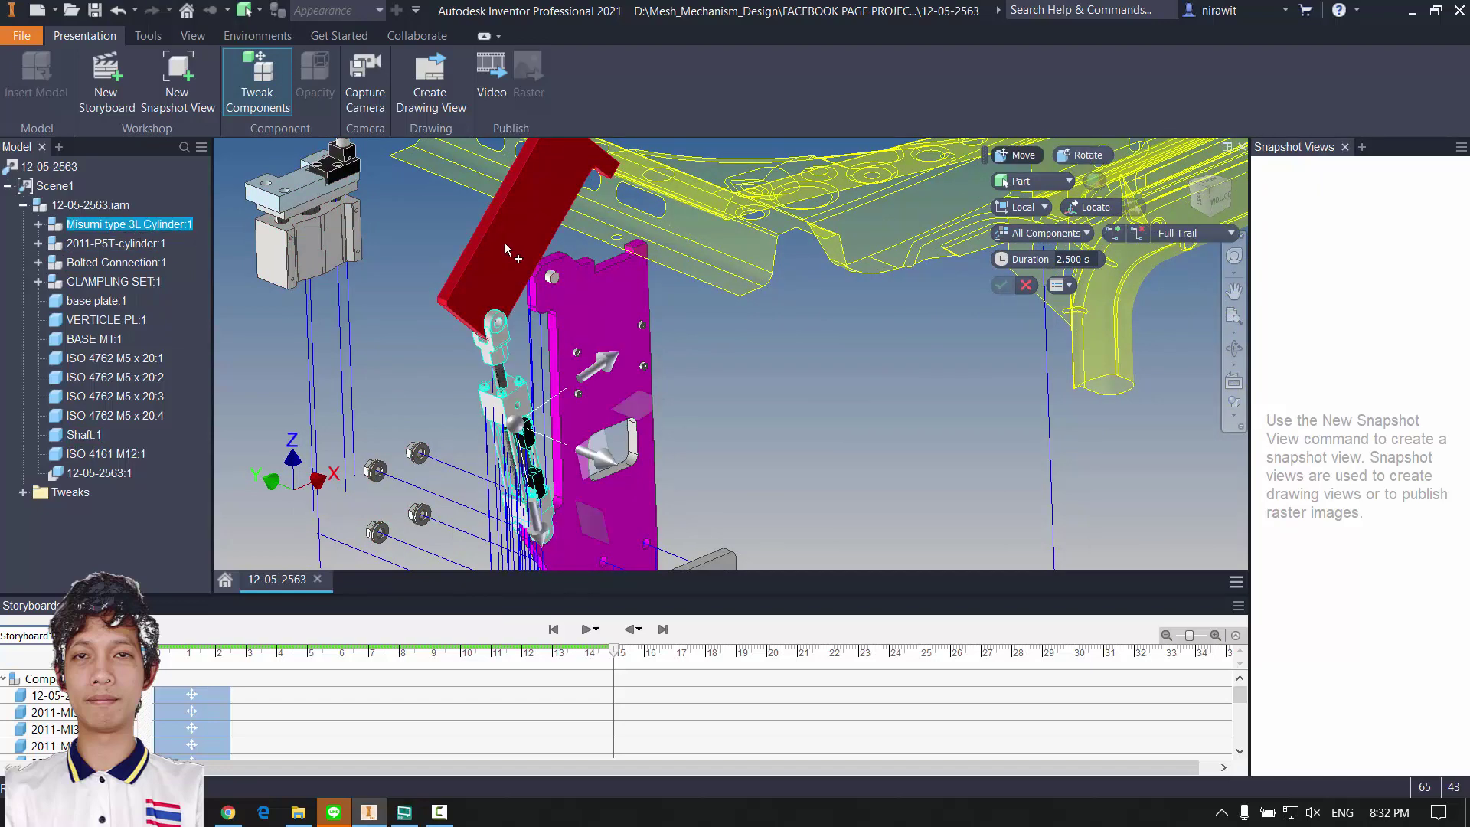
shift+middle_drag(639, 377, 628, 362)
drag(428, 388, 333, 440)
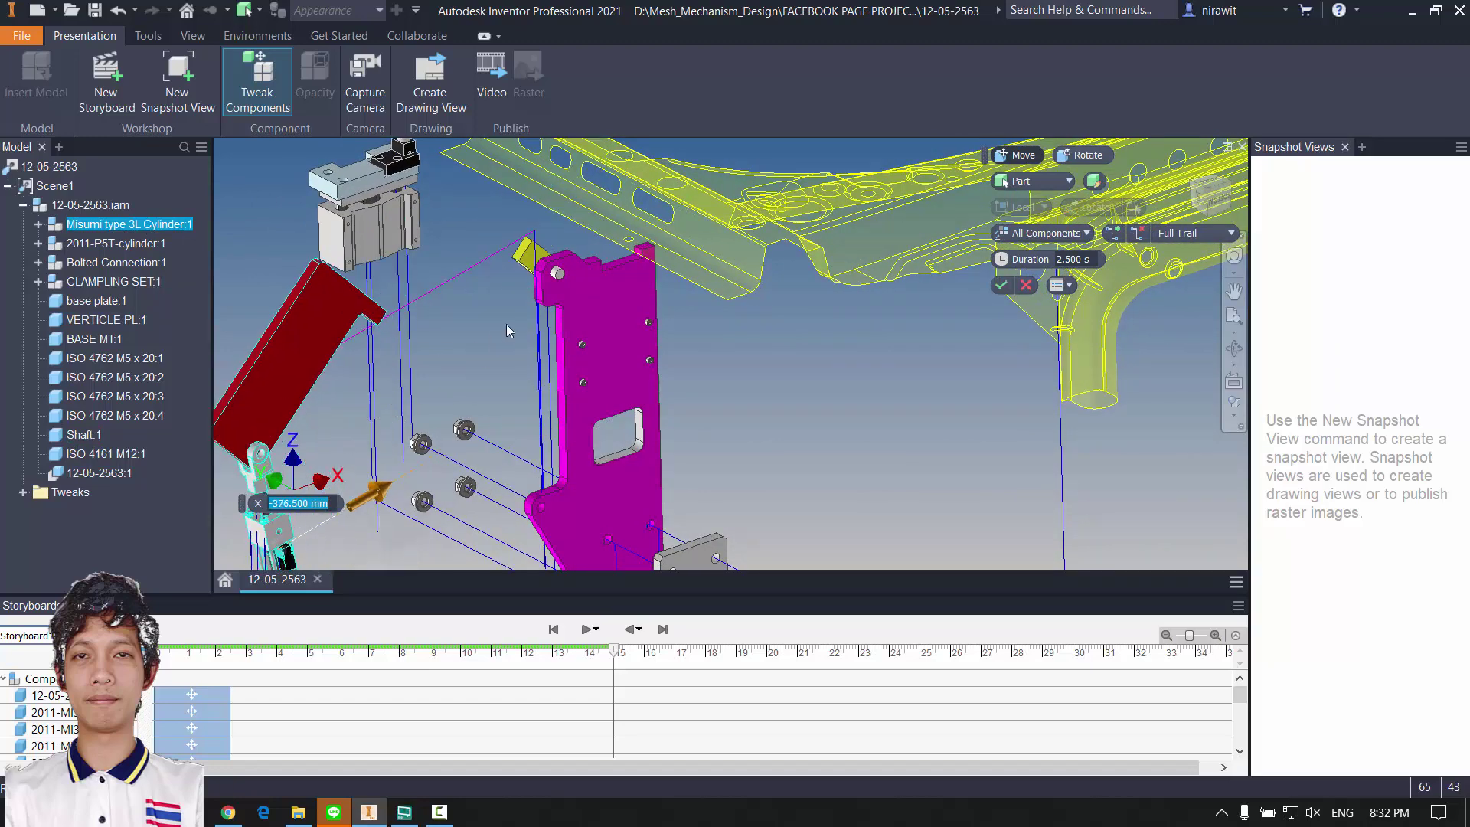
shift+middle_drag(507, 323, 557, 296)
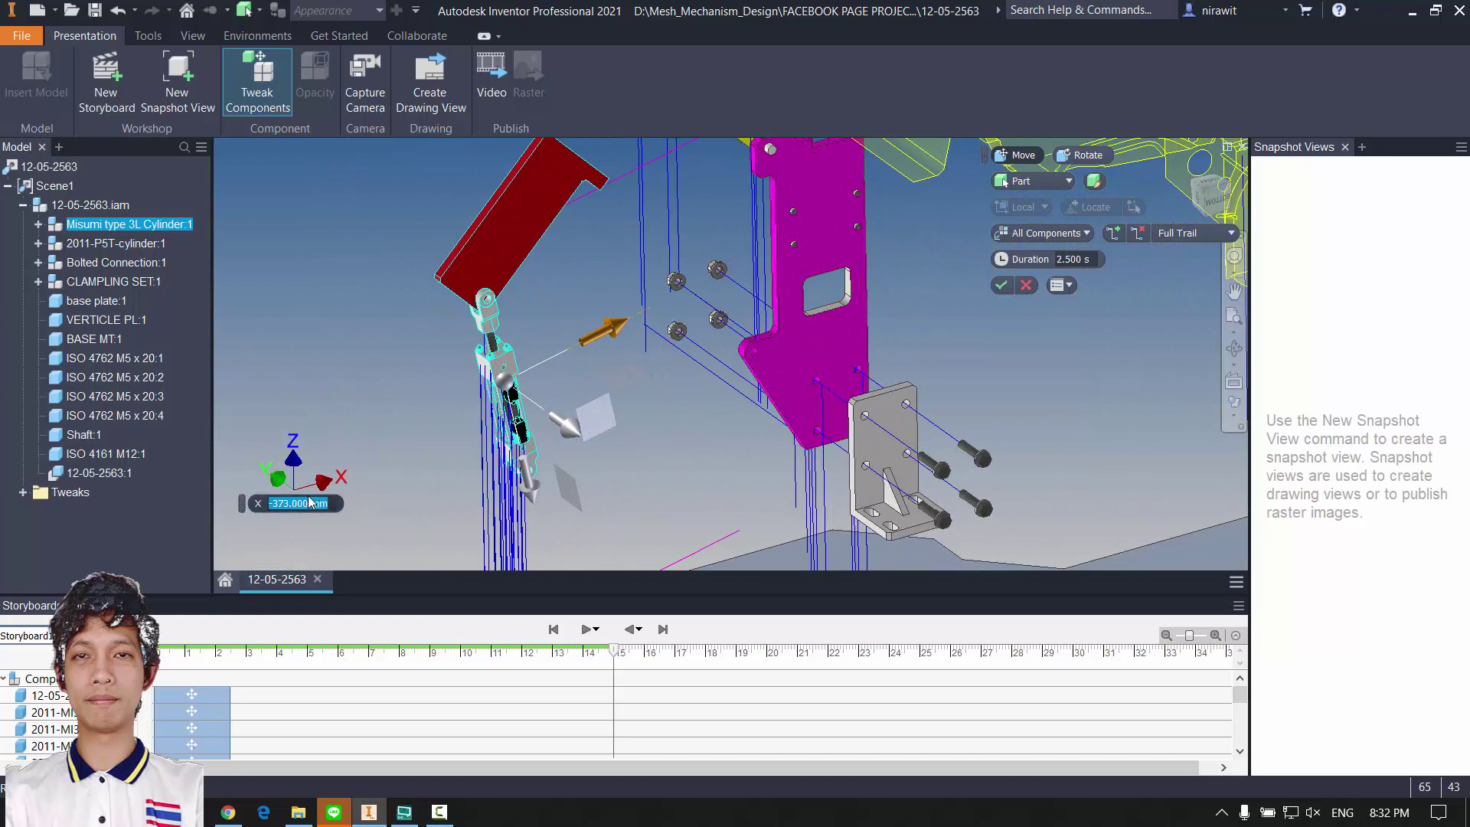
key(BackSpace)
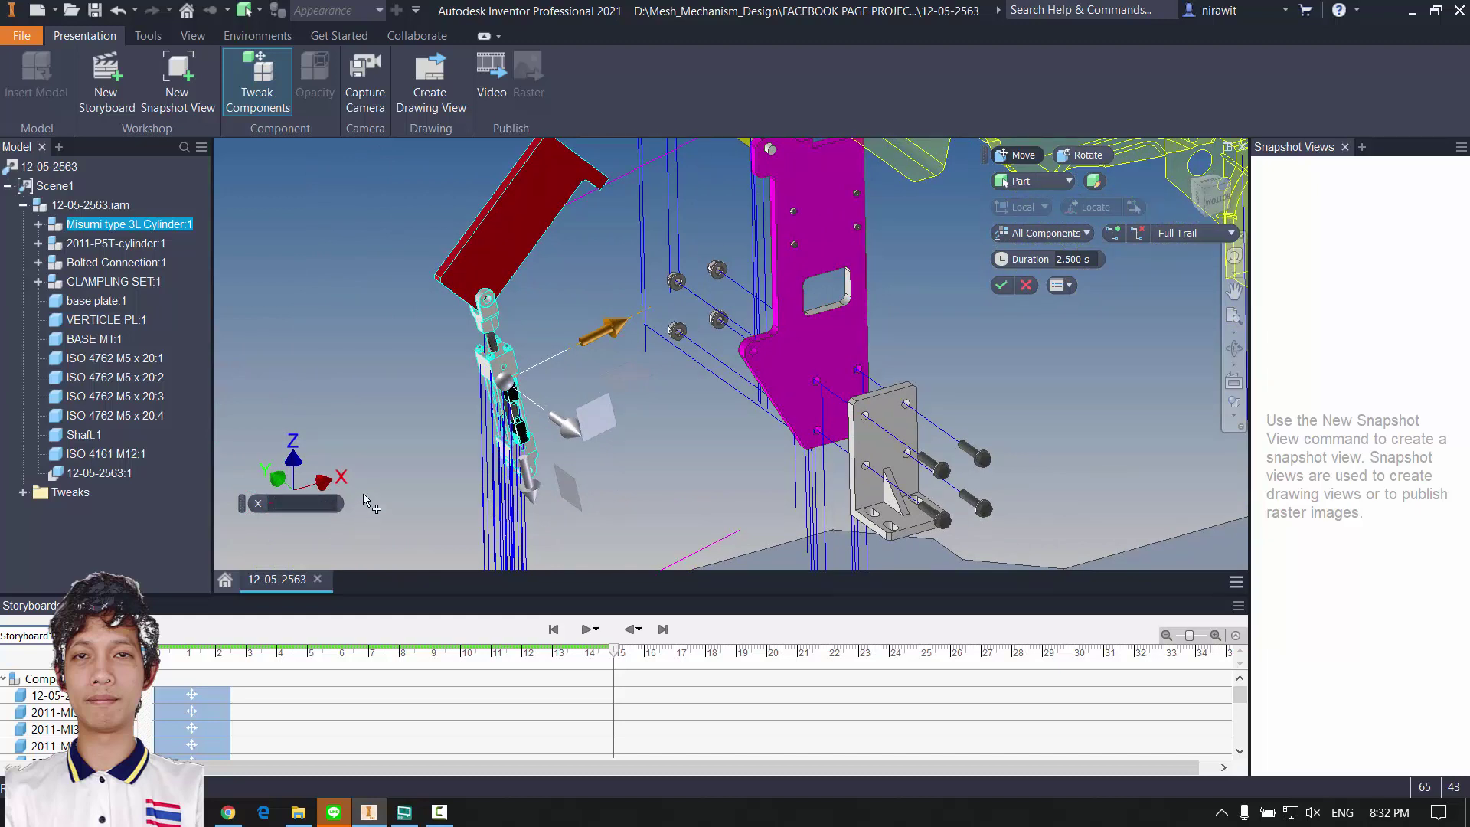
text(-350)
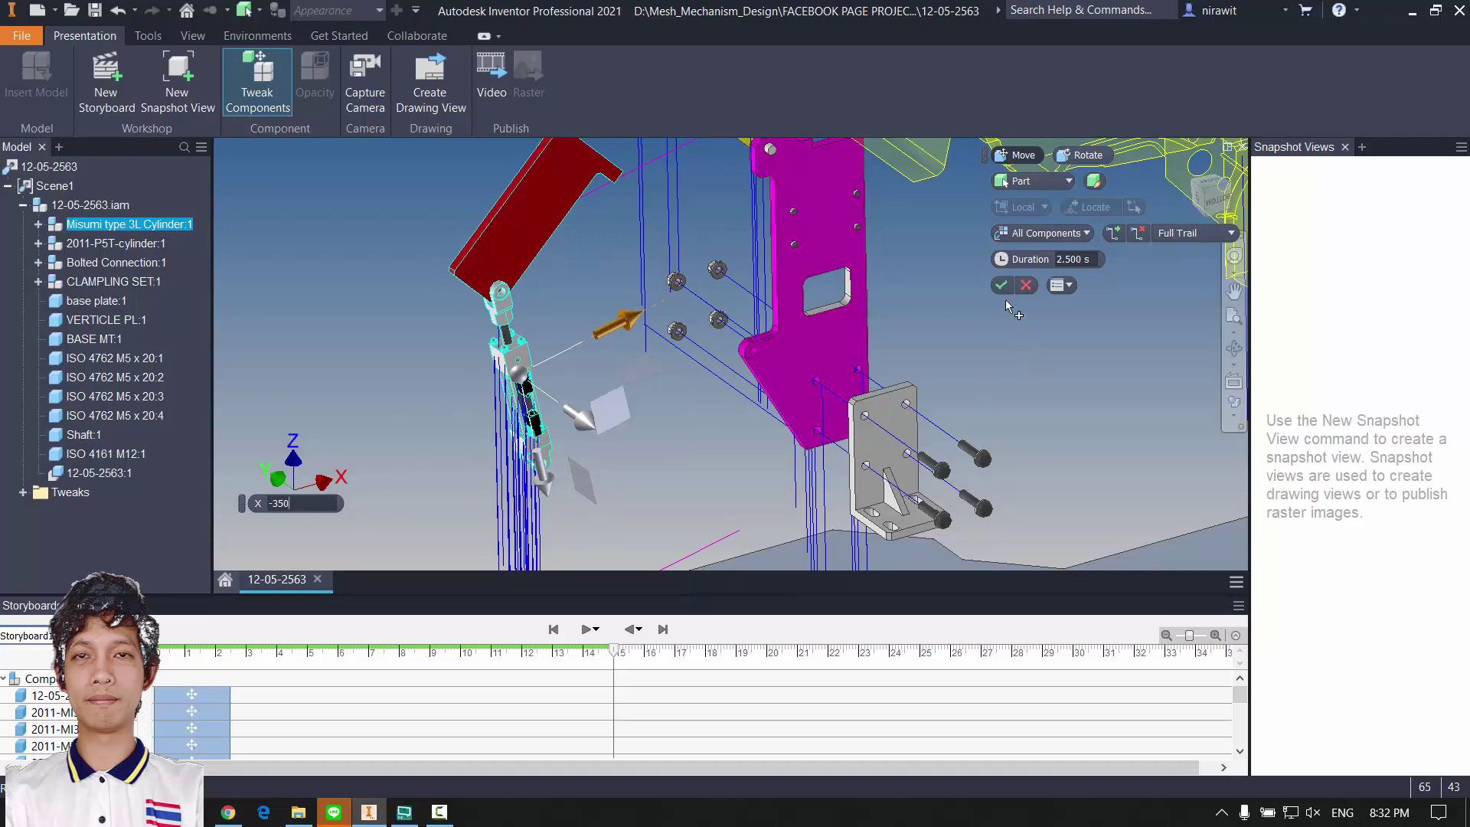
key(Return)
Step: Tweak the Misumi type 3L Cylinder subassembly about -317.5 mm along X, away from the vertical plate
middle_drag(703, 150, 225, 199)
scroll(749, 368, down, 3)
click(262, 73)
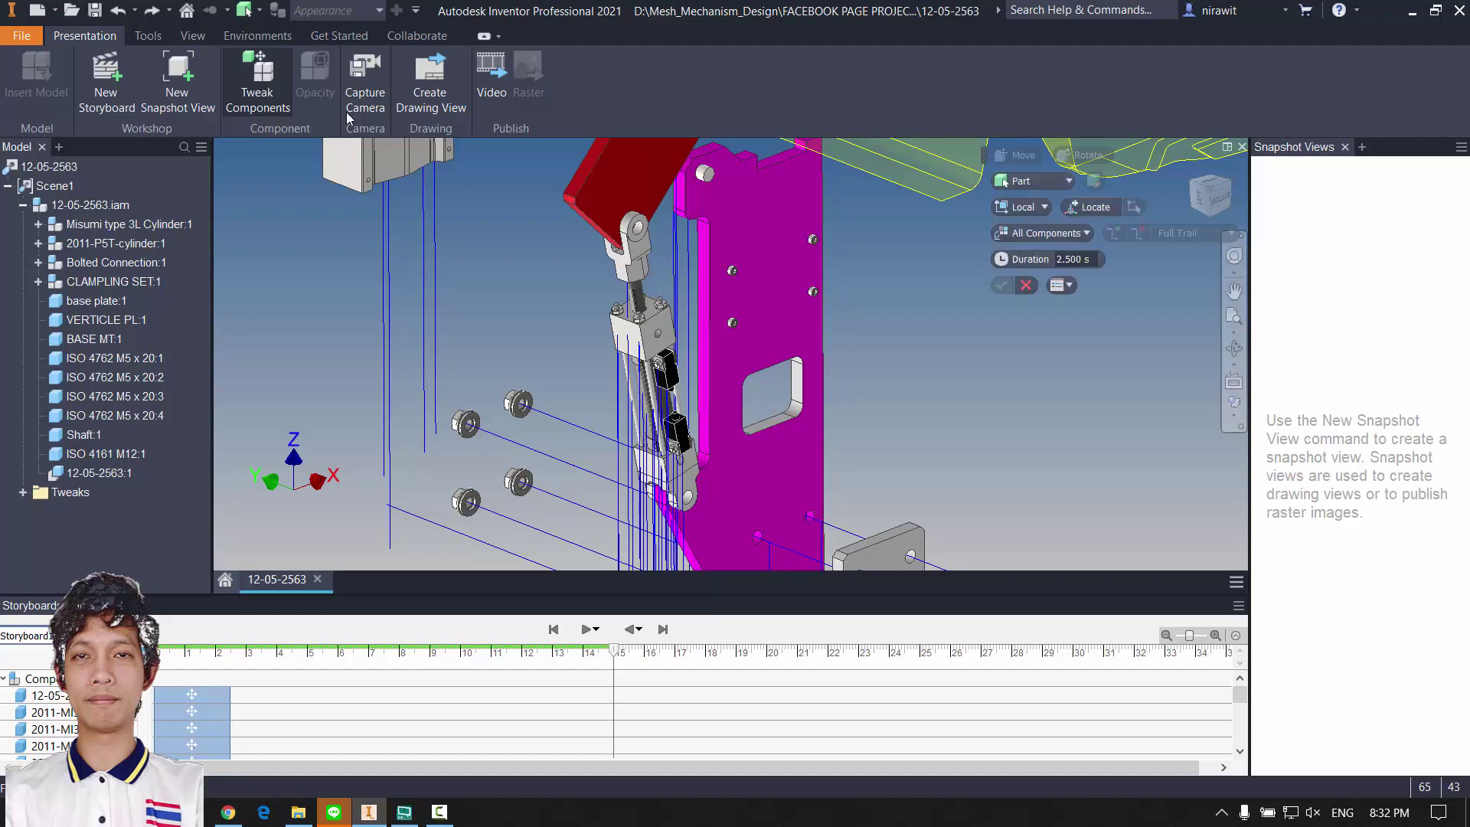
click(126, 226)
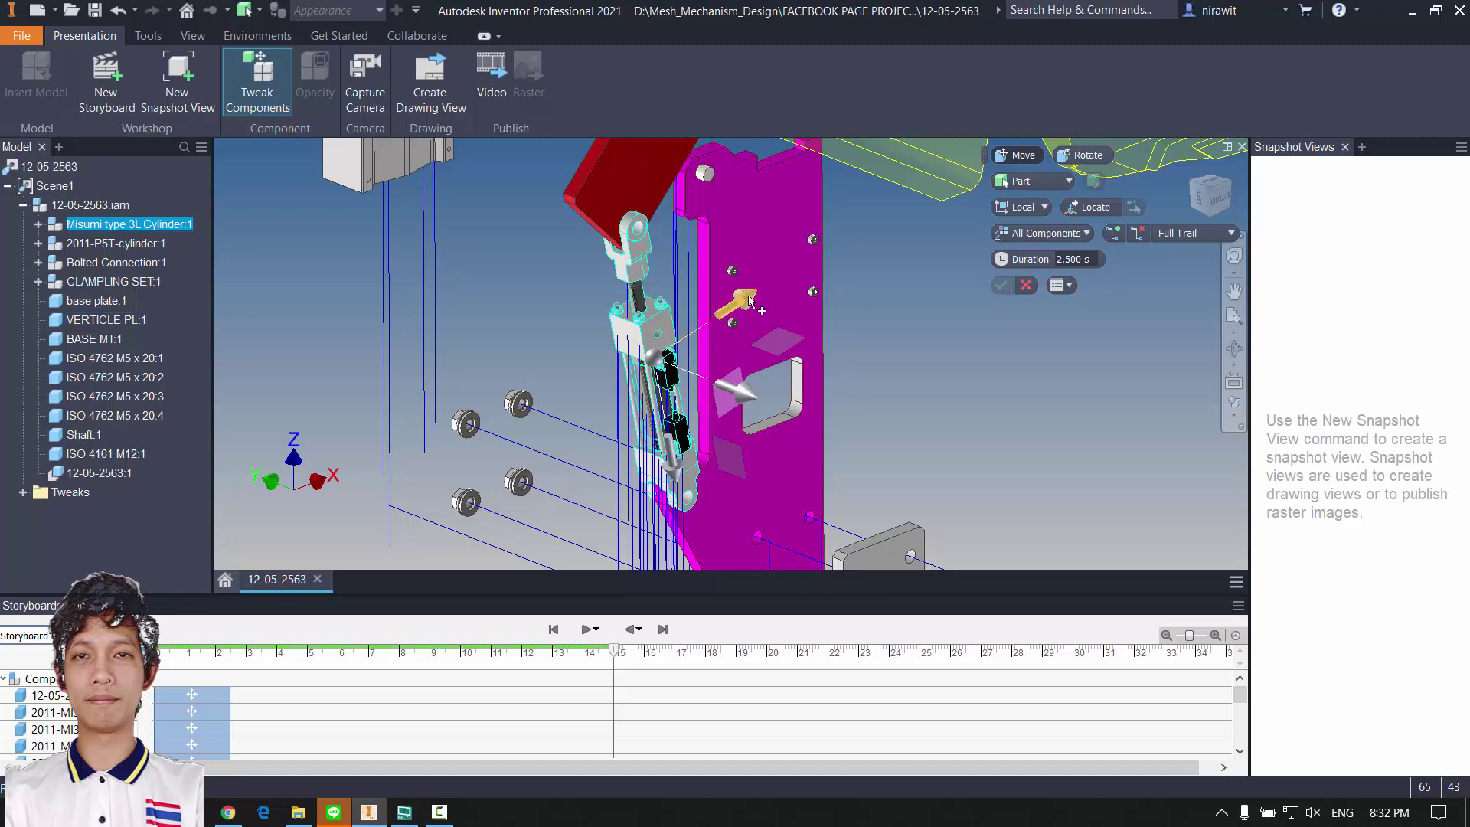
drag(750, 301, 465, 372)
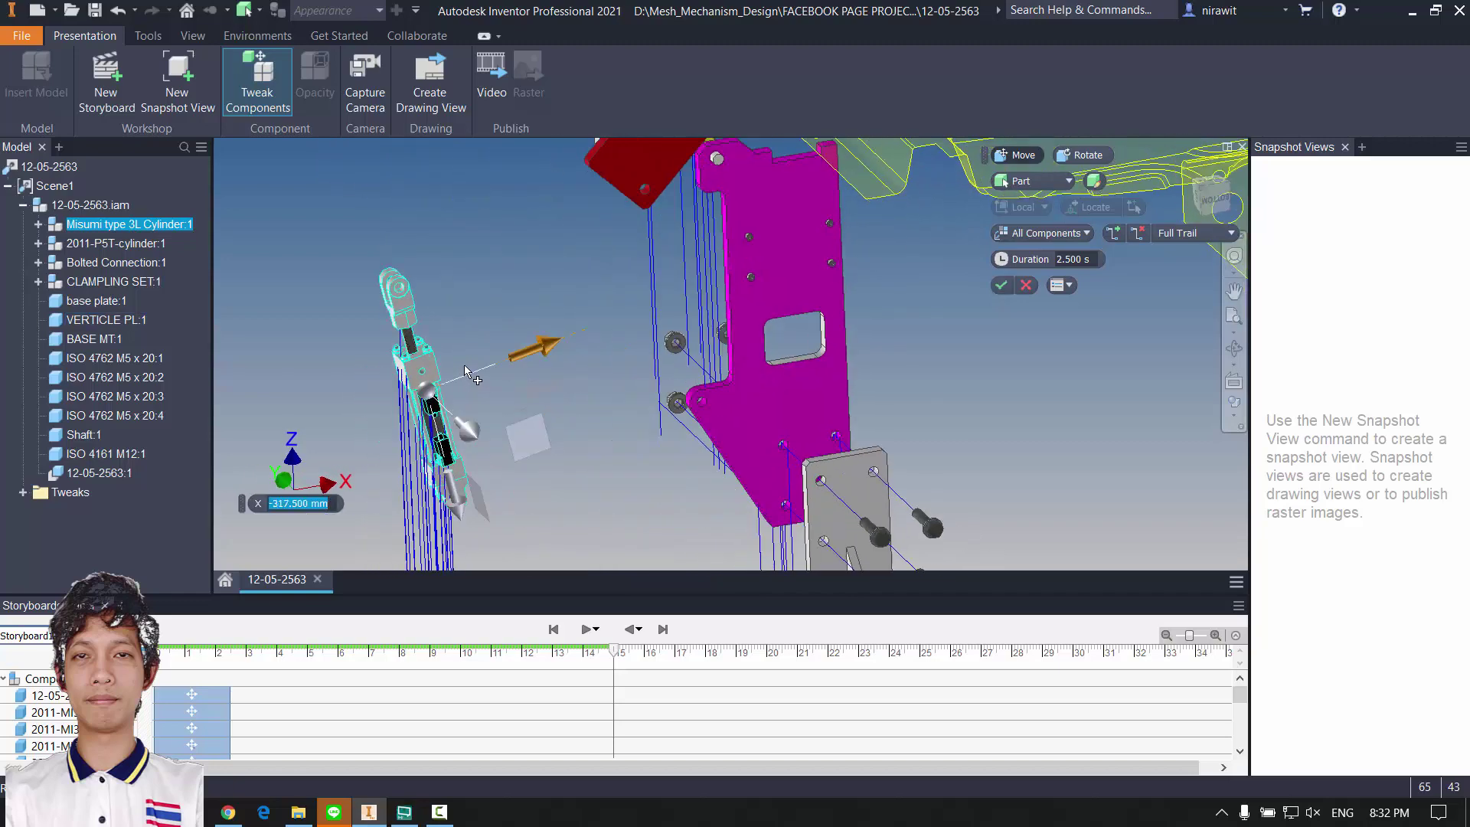
shift+middle_drag(465, 371, 577, 307)
middle_drag(1011, 430, 968, 481)
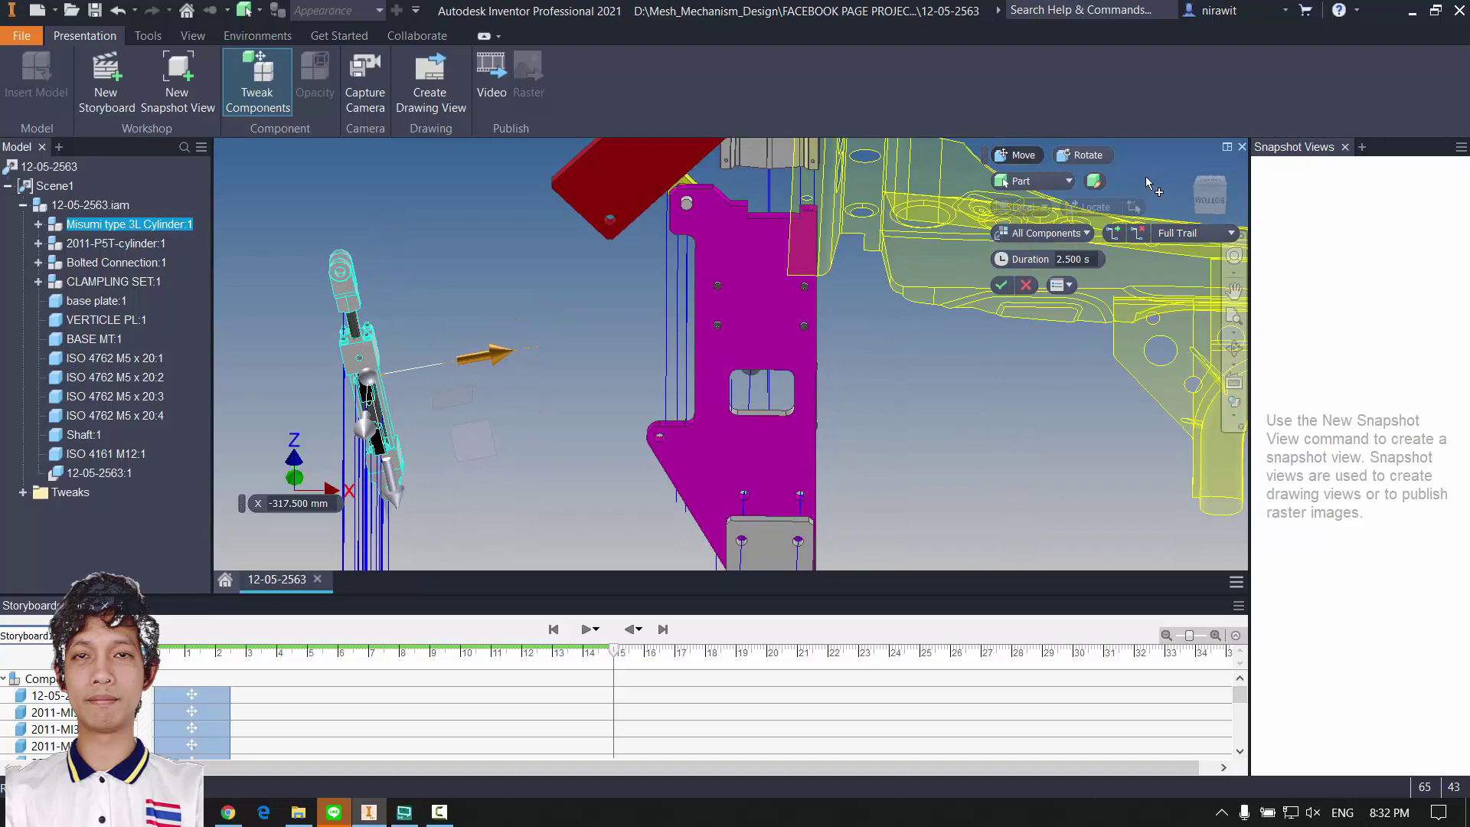
shift+middle_drag(1007, 485, 796, 406)
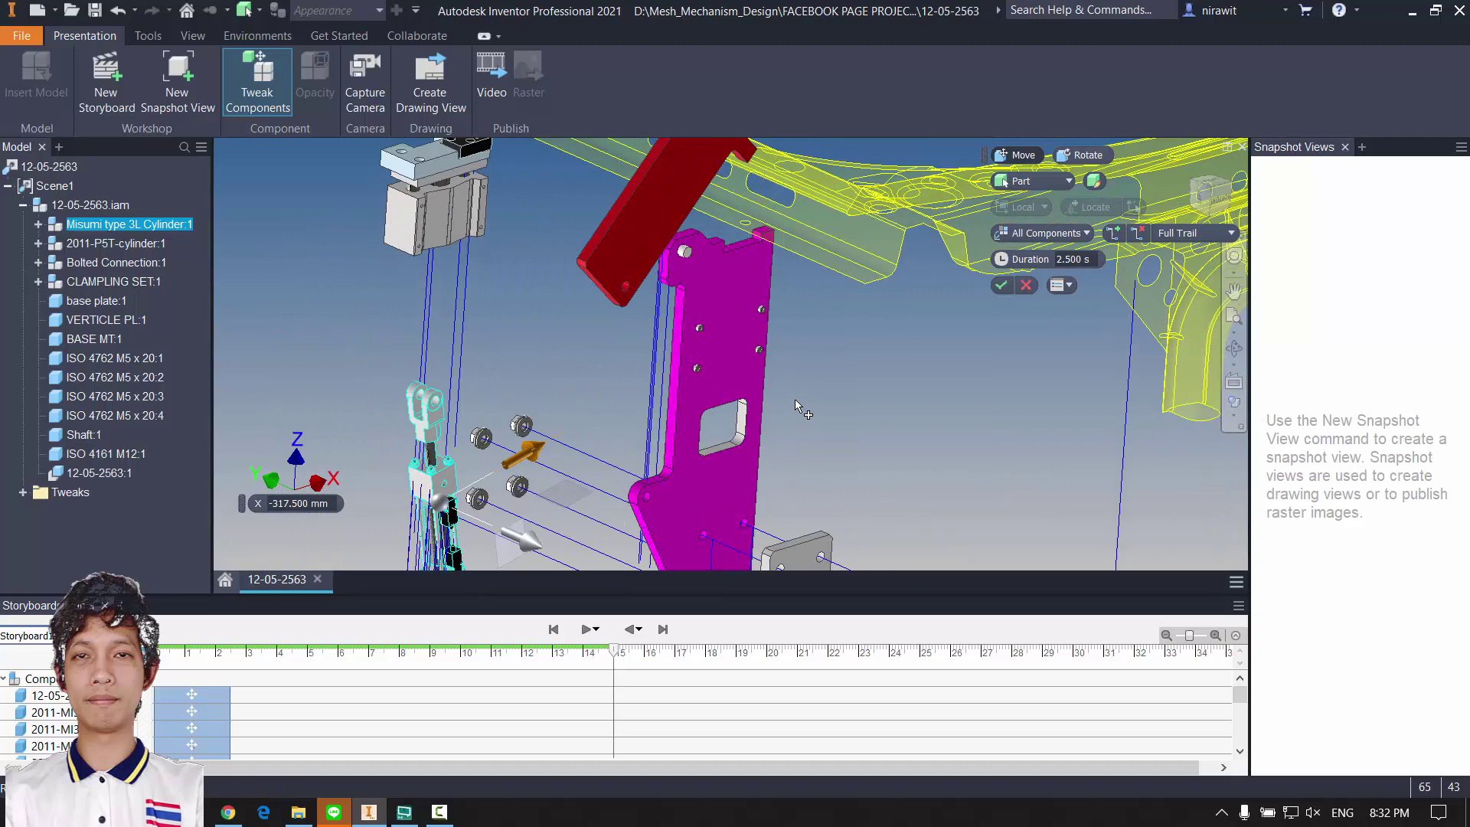
click(999, 285)
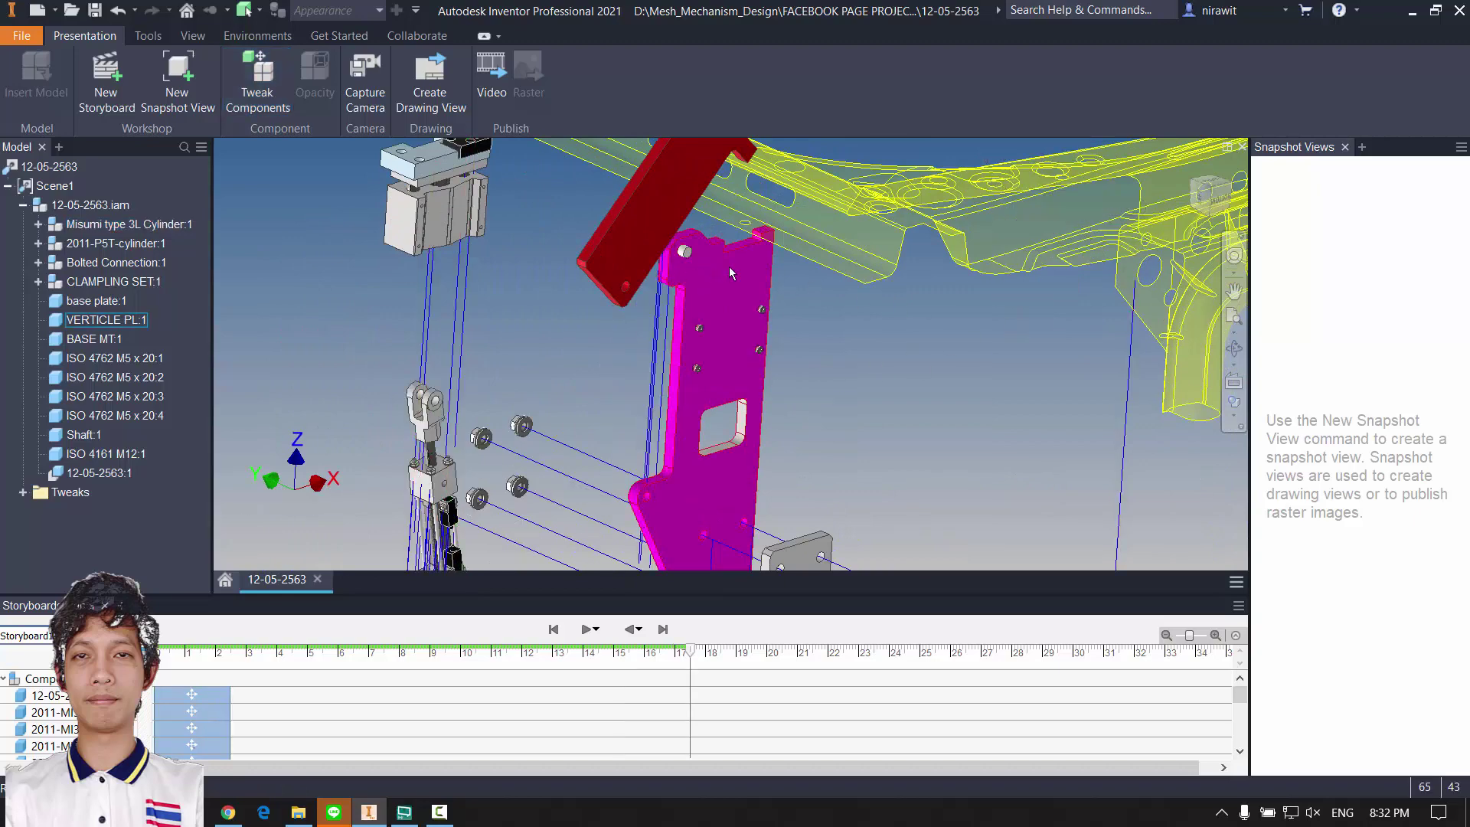
shift+middle_drag(779, 266, 842, 306)
click(257, 76)
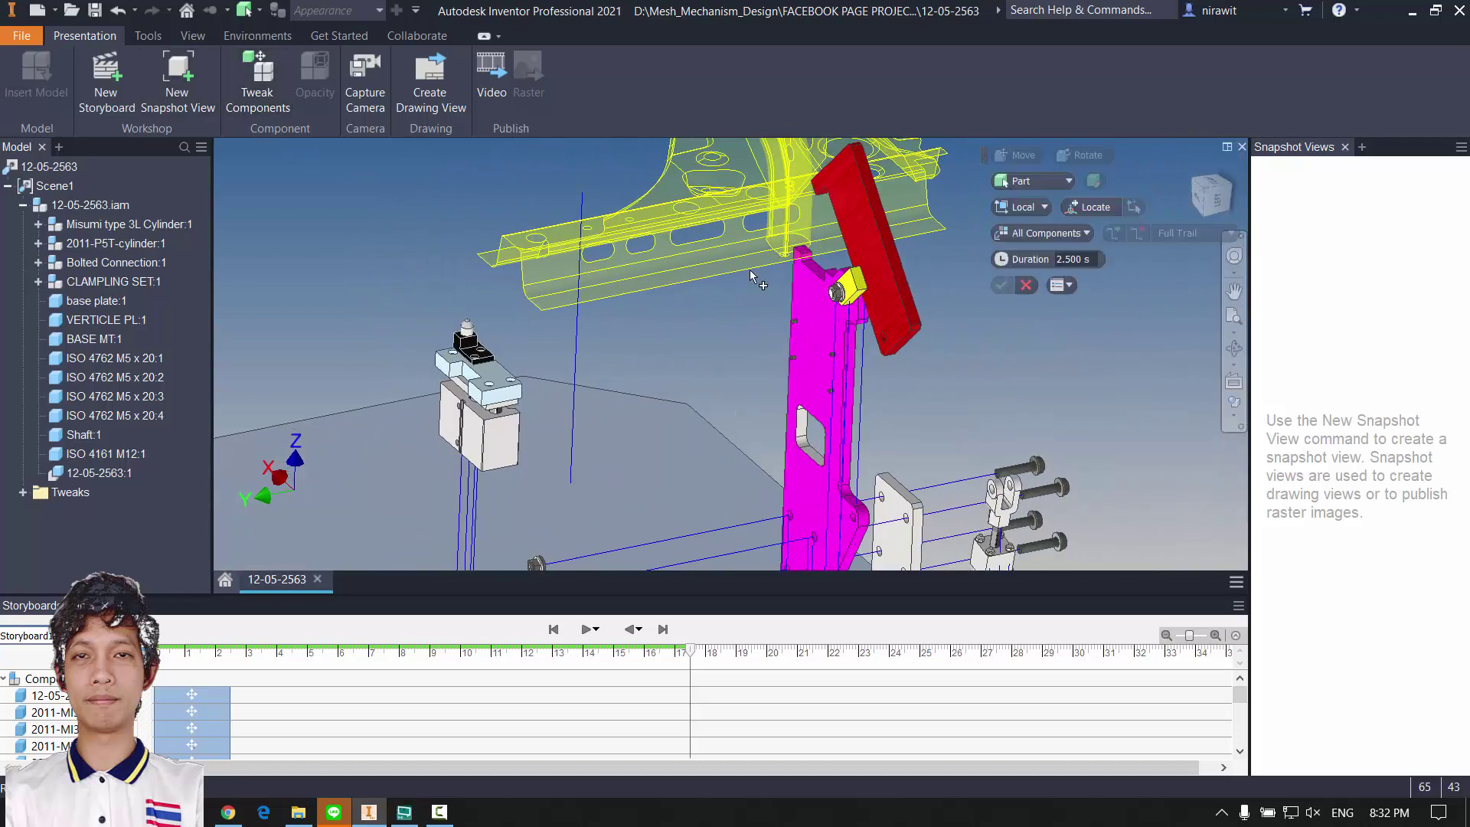
click(905, 277)
scroll(892, 289, up, 4)
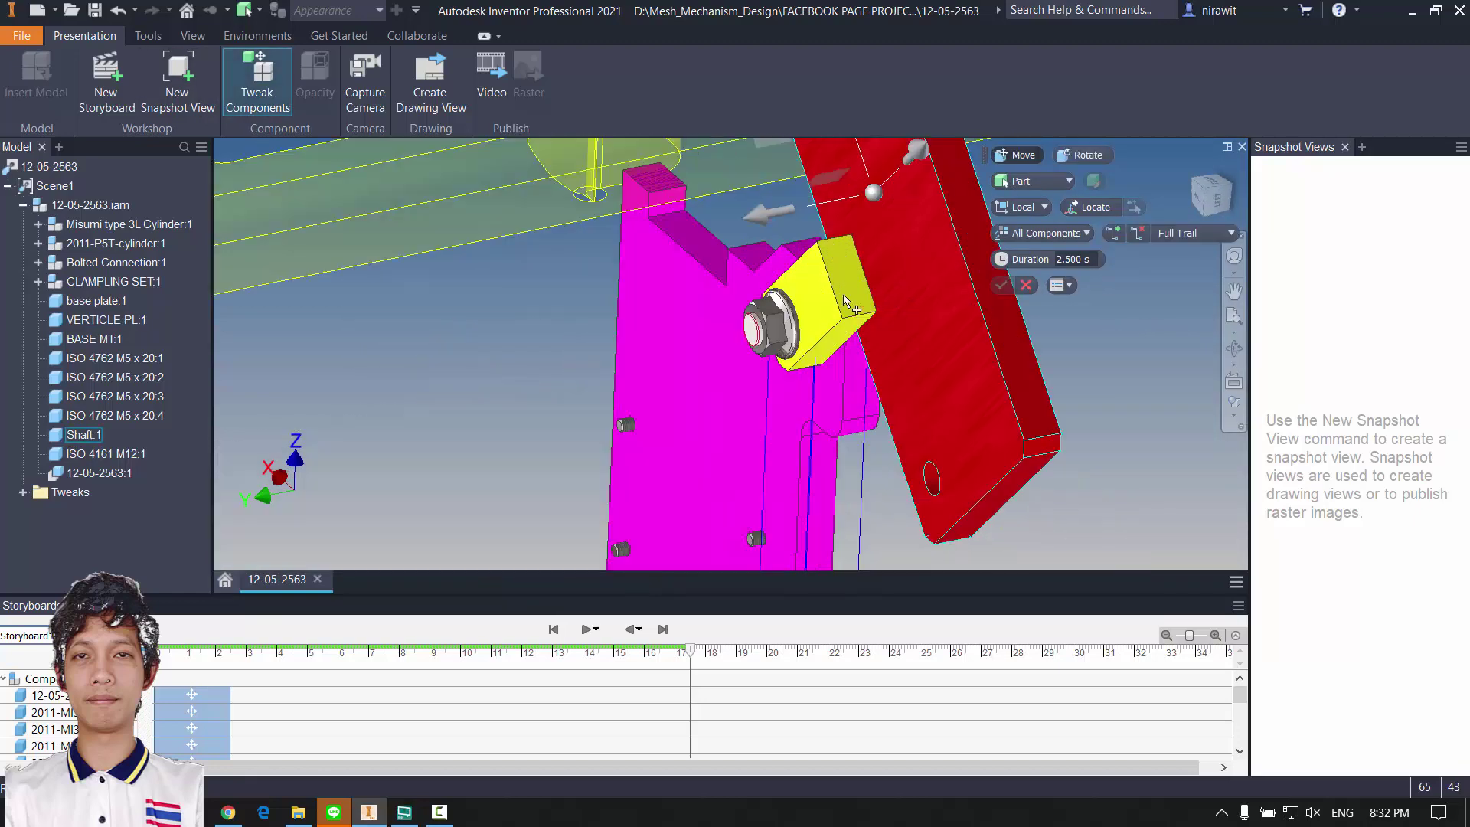
key(Escape)
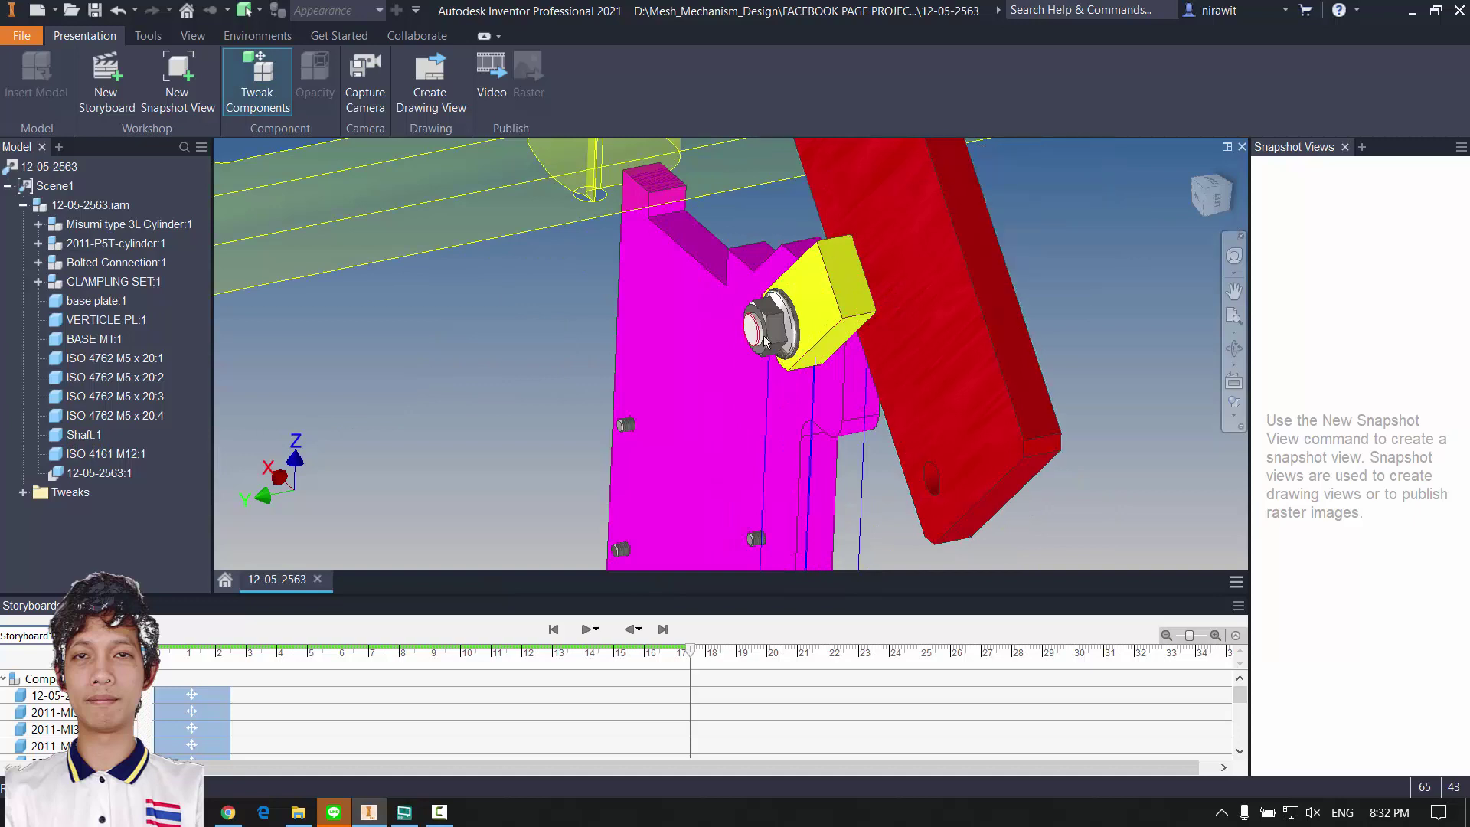
Step: Tweak the ISO 4161 M12 nut about 189.5 mm along X, off the end of the shaft
click(239, 101)
scroll(776, 329, up, 6)
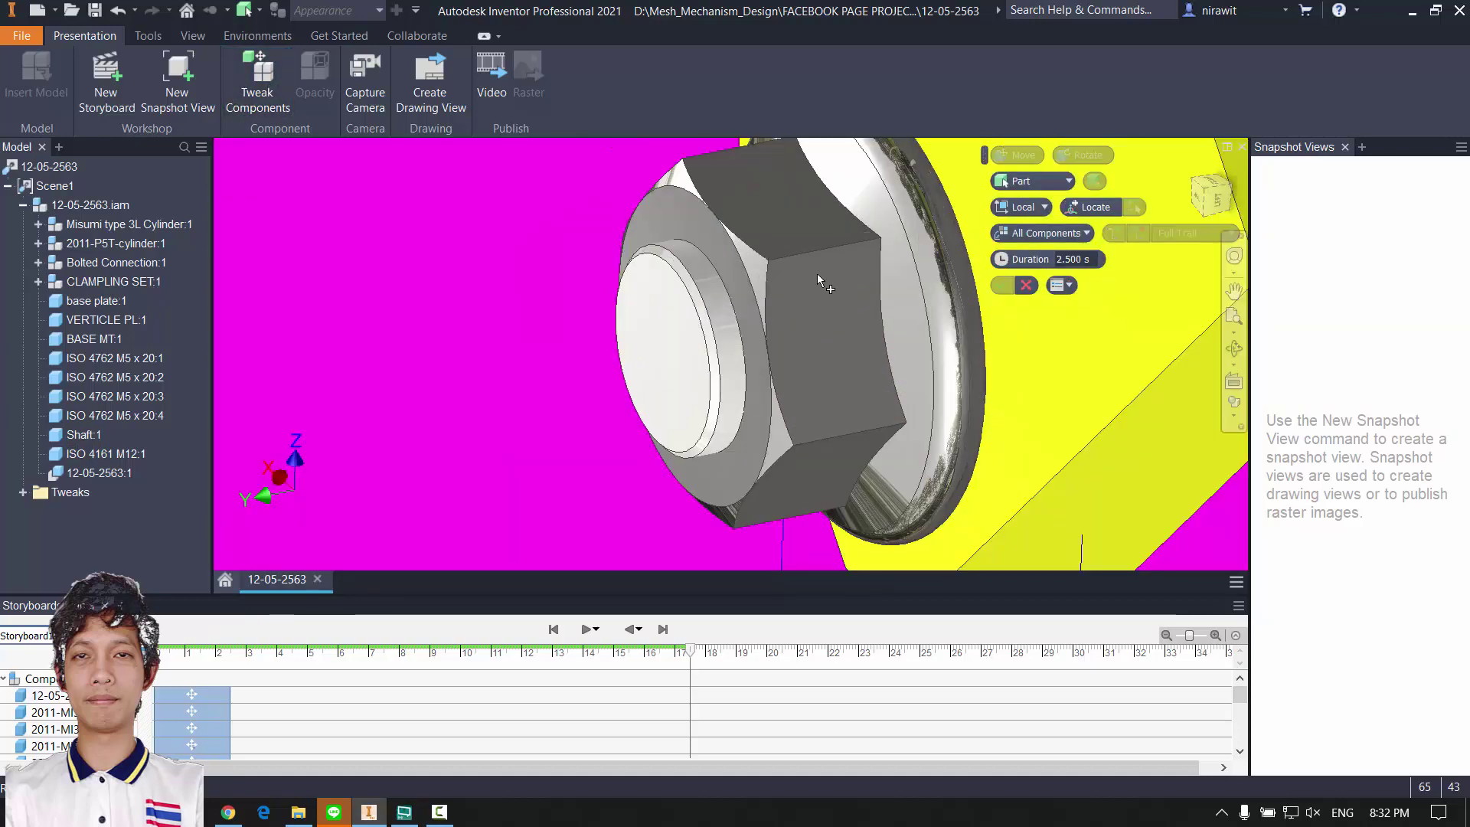
click(828, 254)
scroll(828, 255, down, 6)
shift+middle_drag(829, 256, 739, 272)
drag(632, 332, 201, 291)
shift+middle_drag(365, 293, 551, 296)
shift+middle_drag(1062, 192, 883, 309)
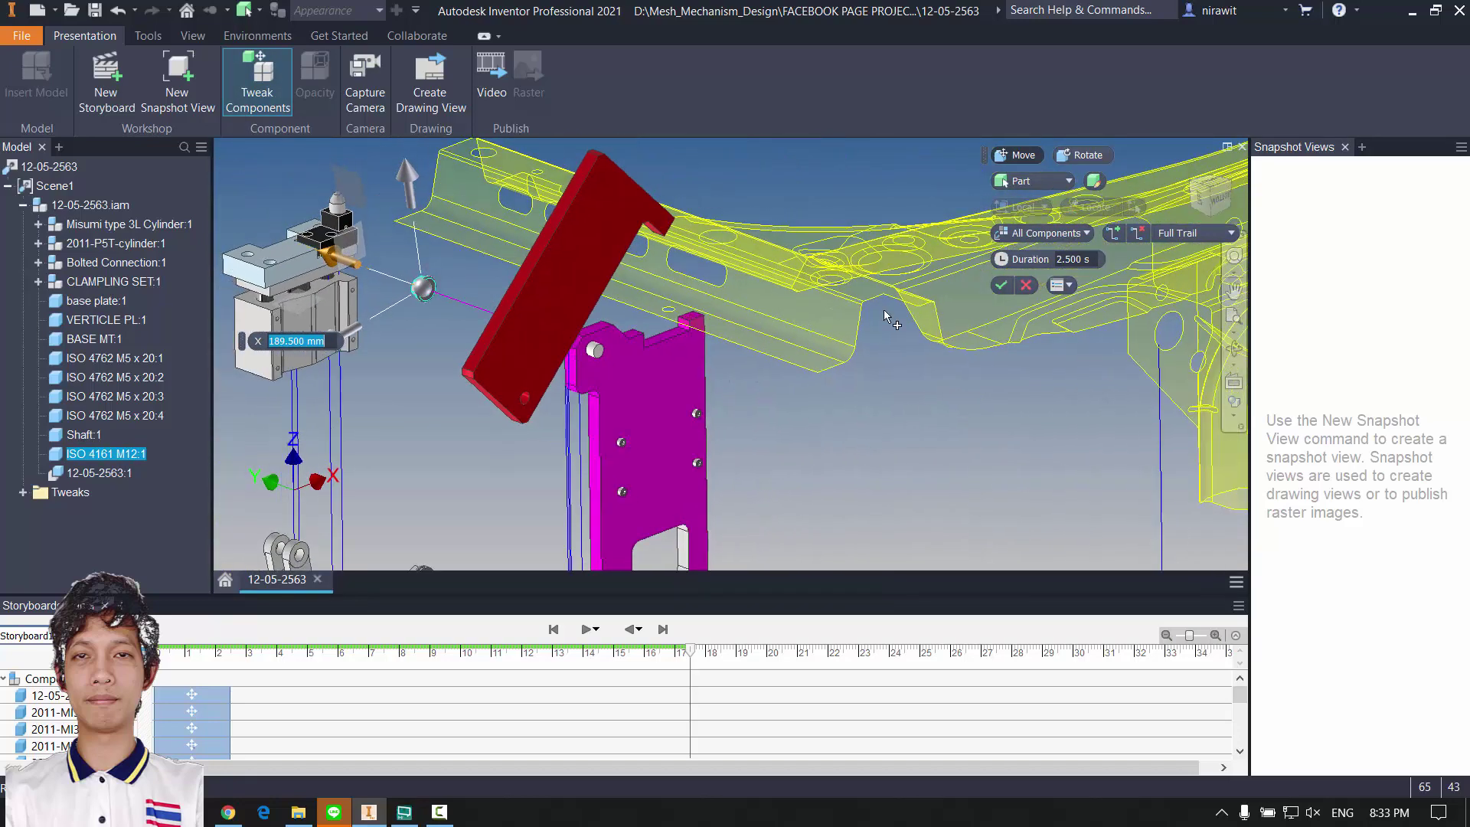
click(1000, 285)
Step: Tweak the shaft about -182.5 mm along X, out of the vertical plate on the side opposite the nut
click(260, 76)
scroll(604, 349, up, 3)
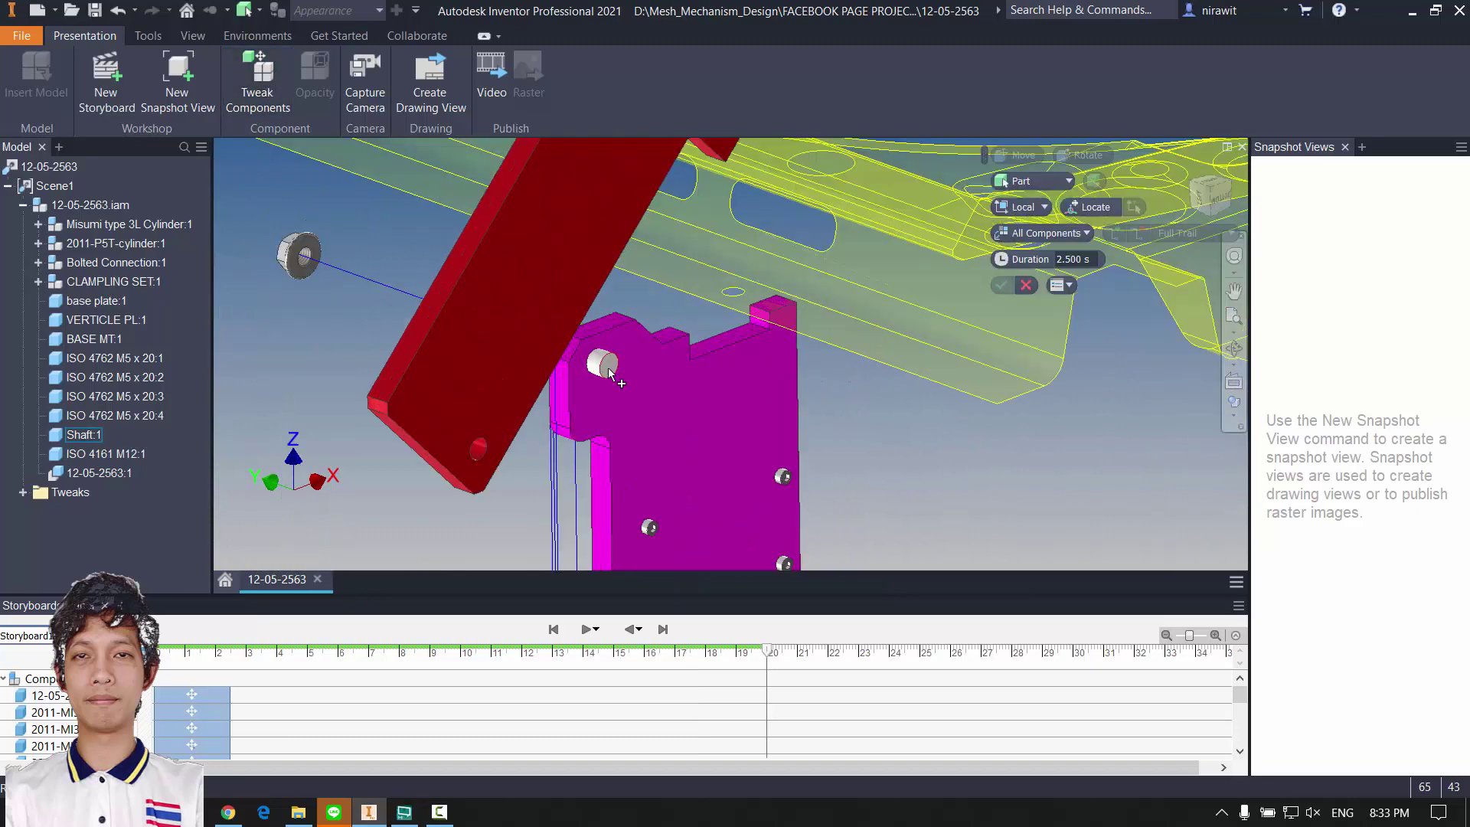
click(604, 365)
shift+middle_drag(610, 372, 701, 388)
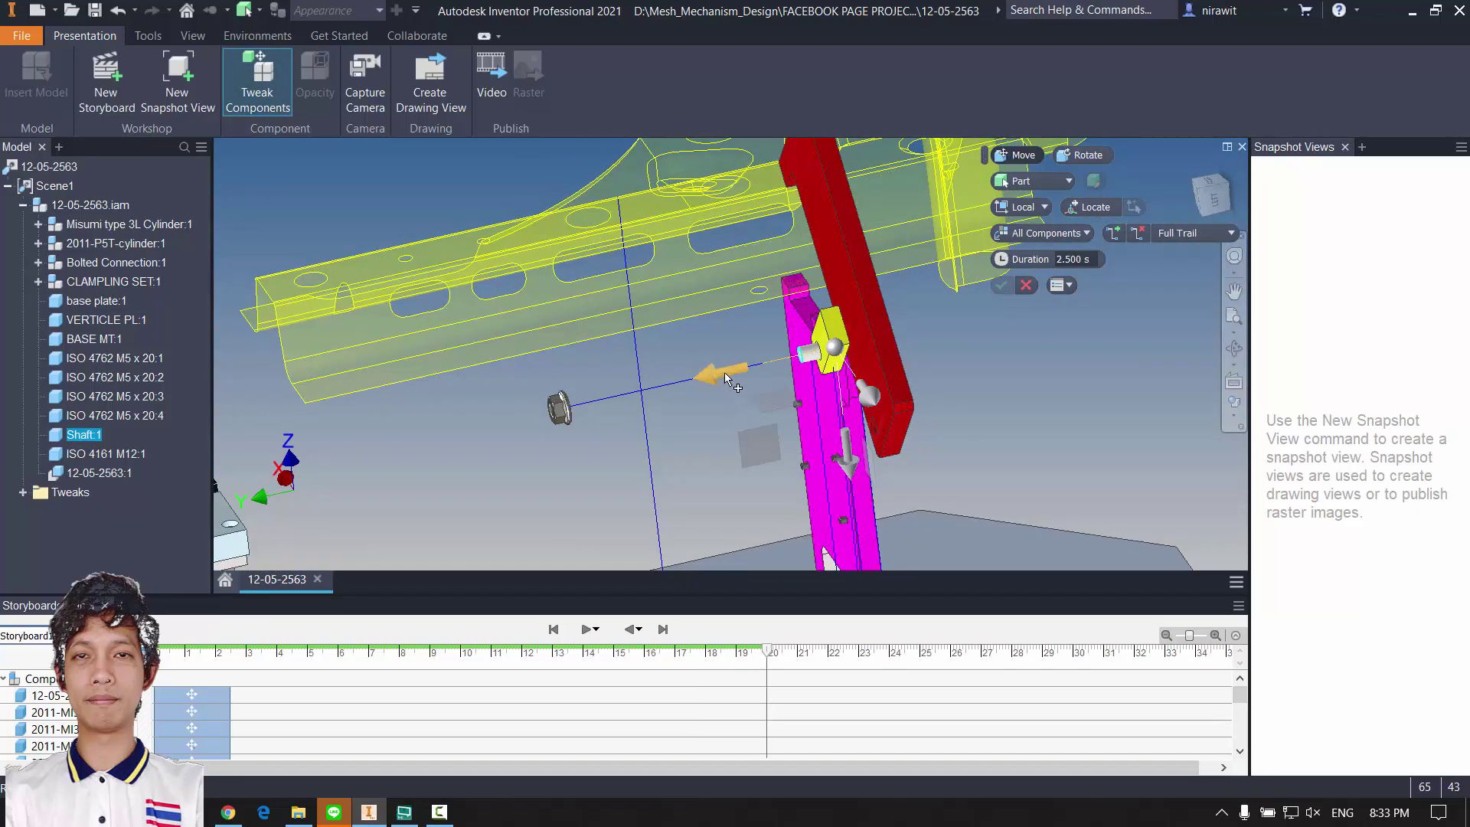
drag(721, 372, 992, 356)
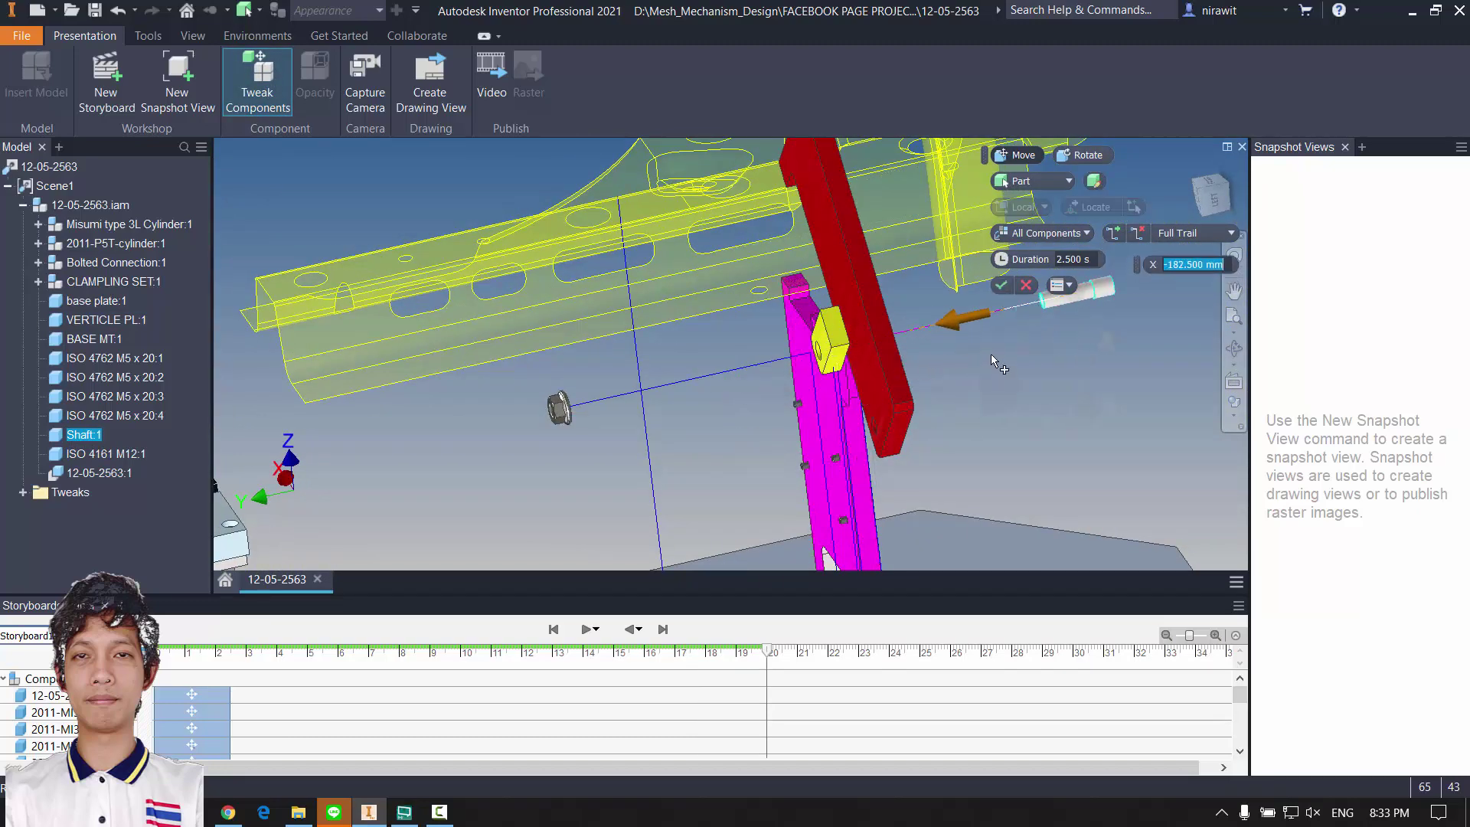
shift+middle_drag(992, 356, 989, 350)
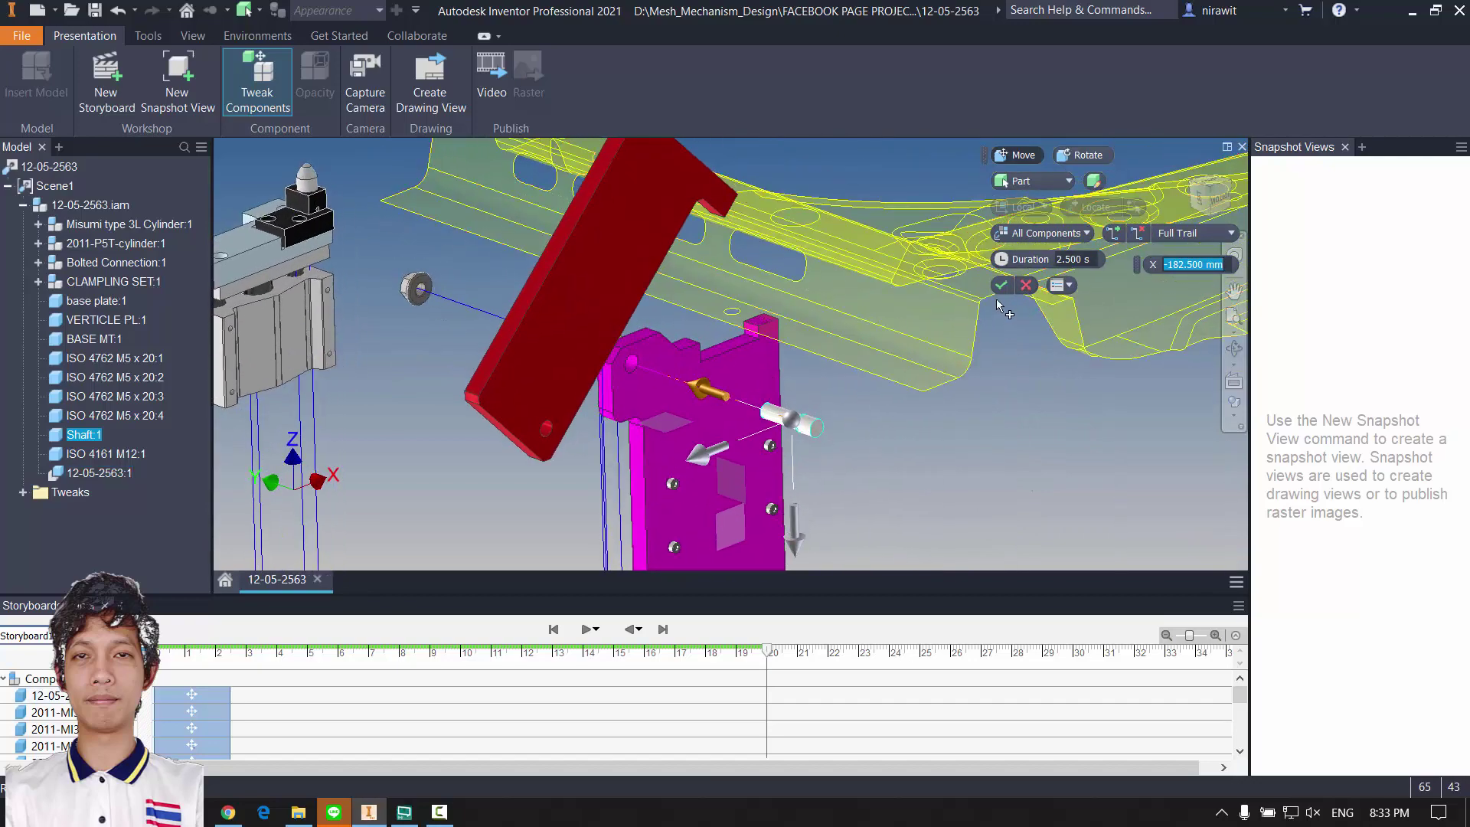
click(1000, 285)
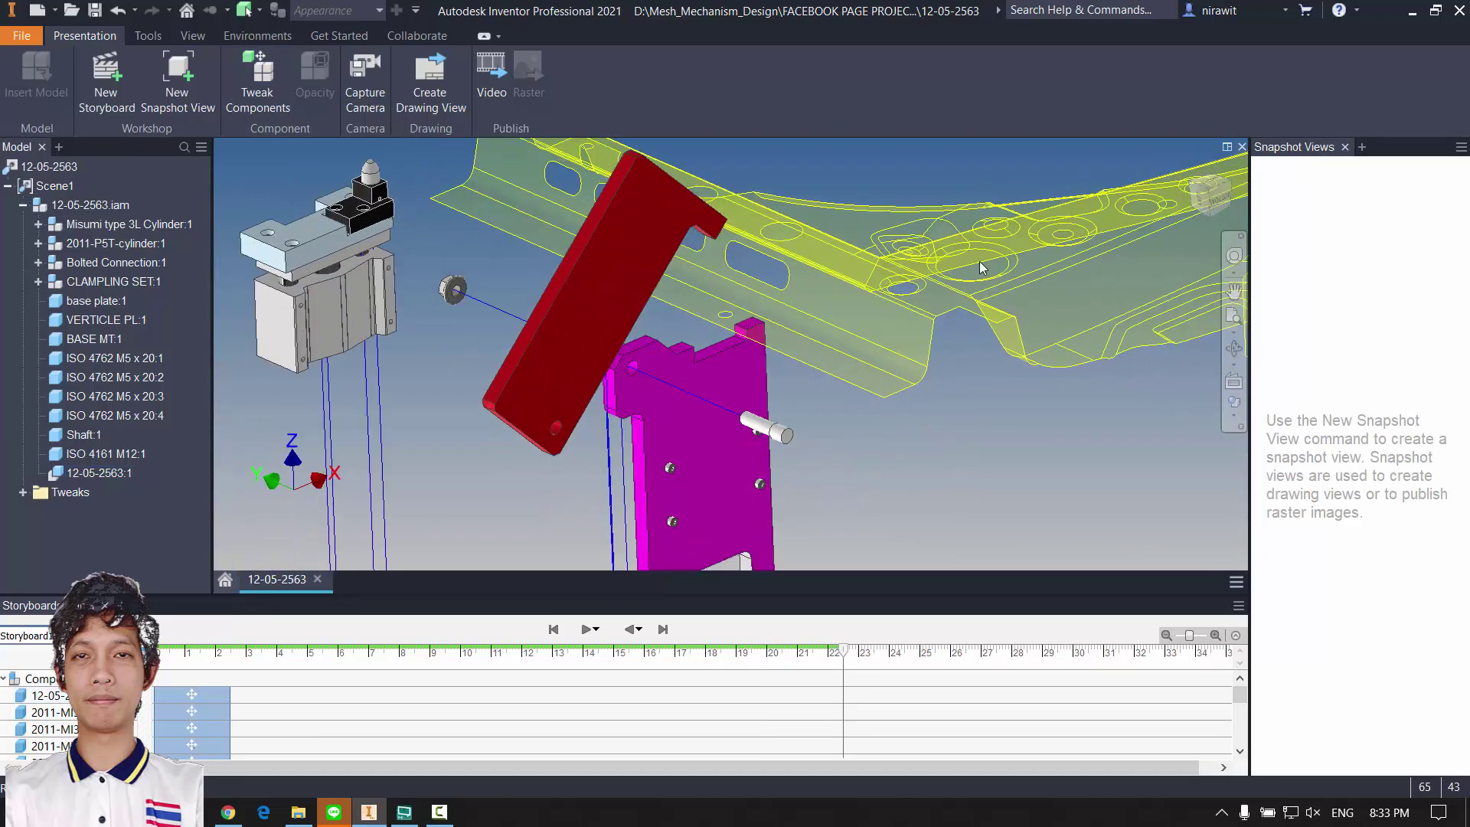
Step: Tweak the red clamp arm about 333 mm along Z, away from the vertical plate, with the move triad relocated onto that plate
click(255, 71)
click(590, 302)
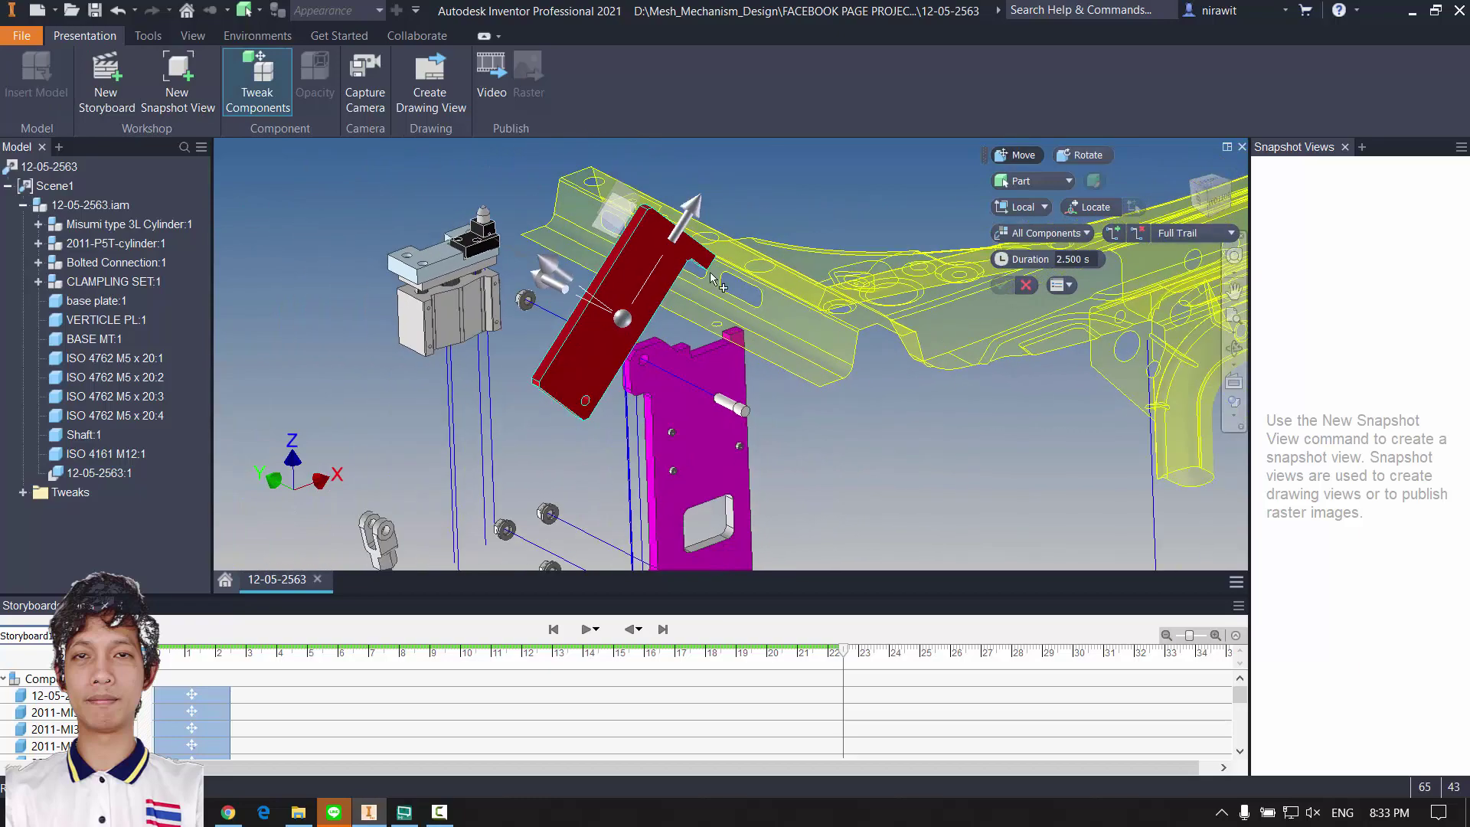
shift+middle_drag(710, 279, 629, 264)
scroll(690, 348, down, 3)
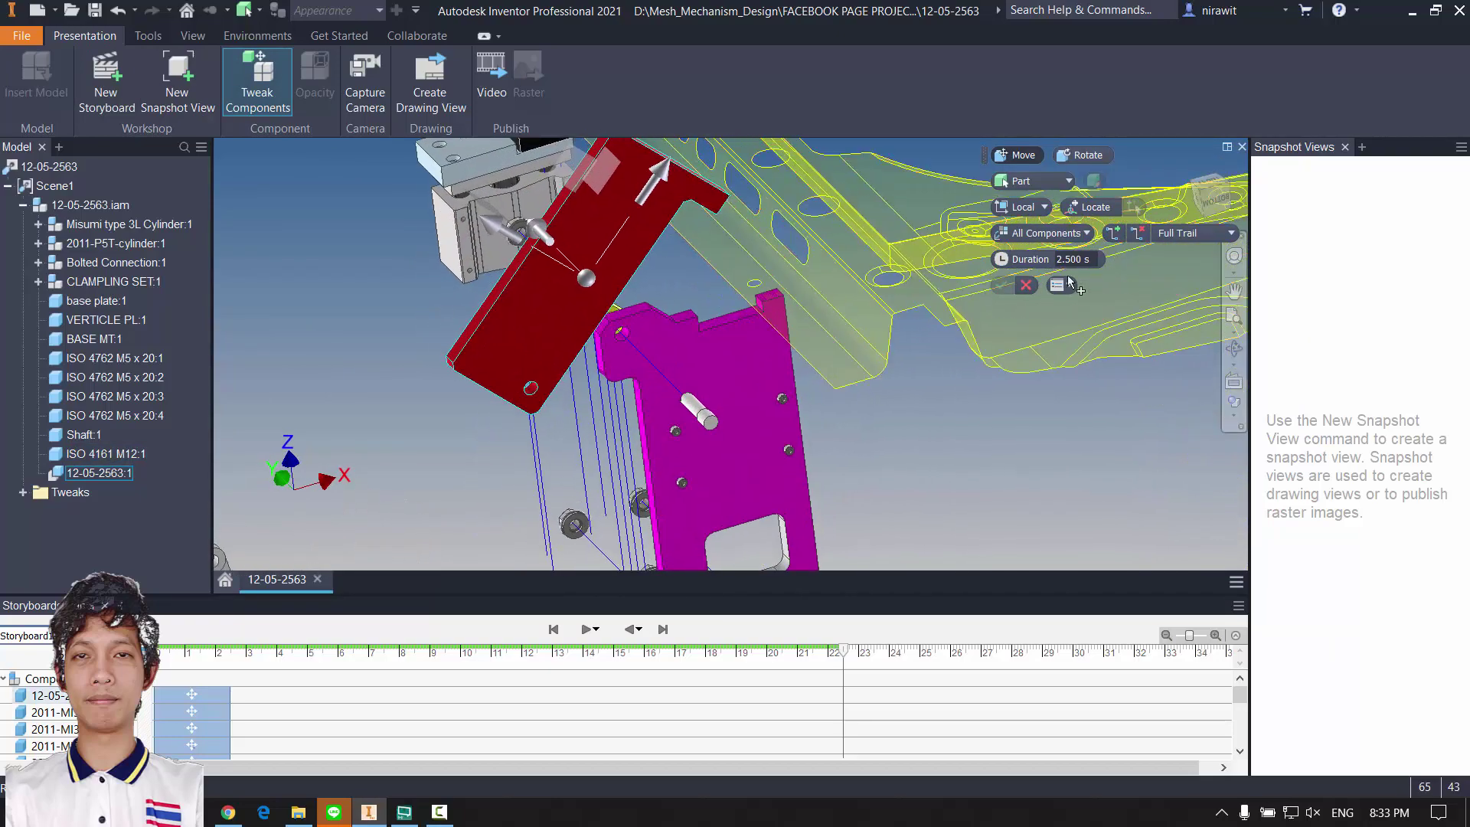
scroll(1069, 281, up, 1)
click(1084, 207)
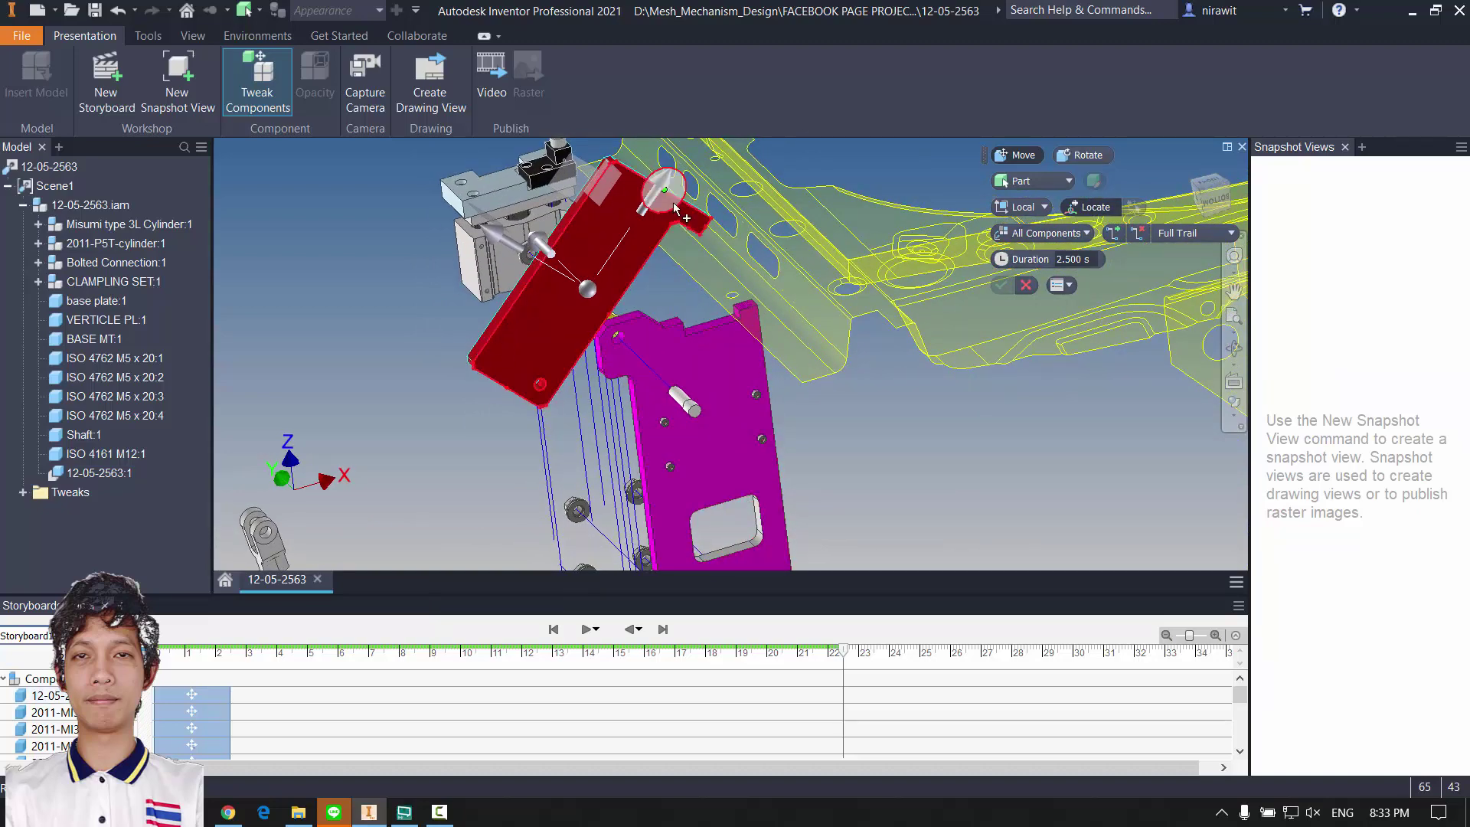
click(643, 322)
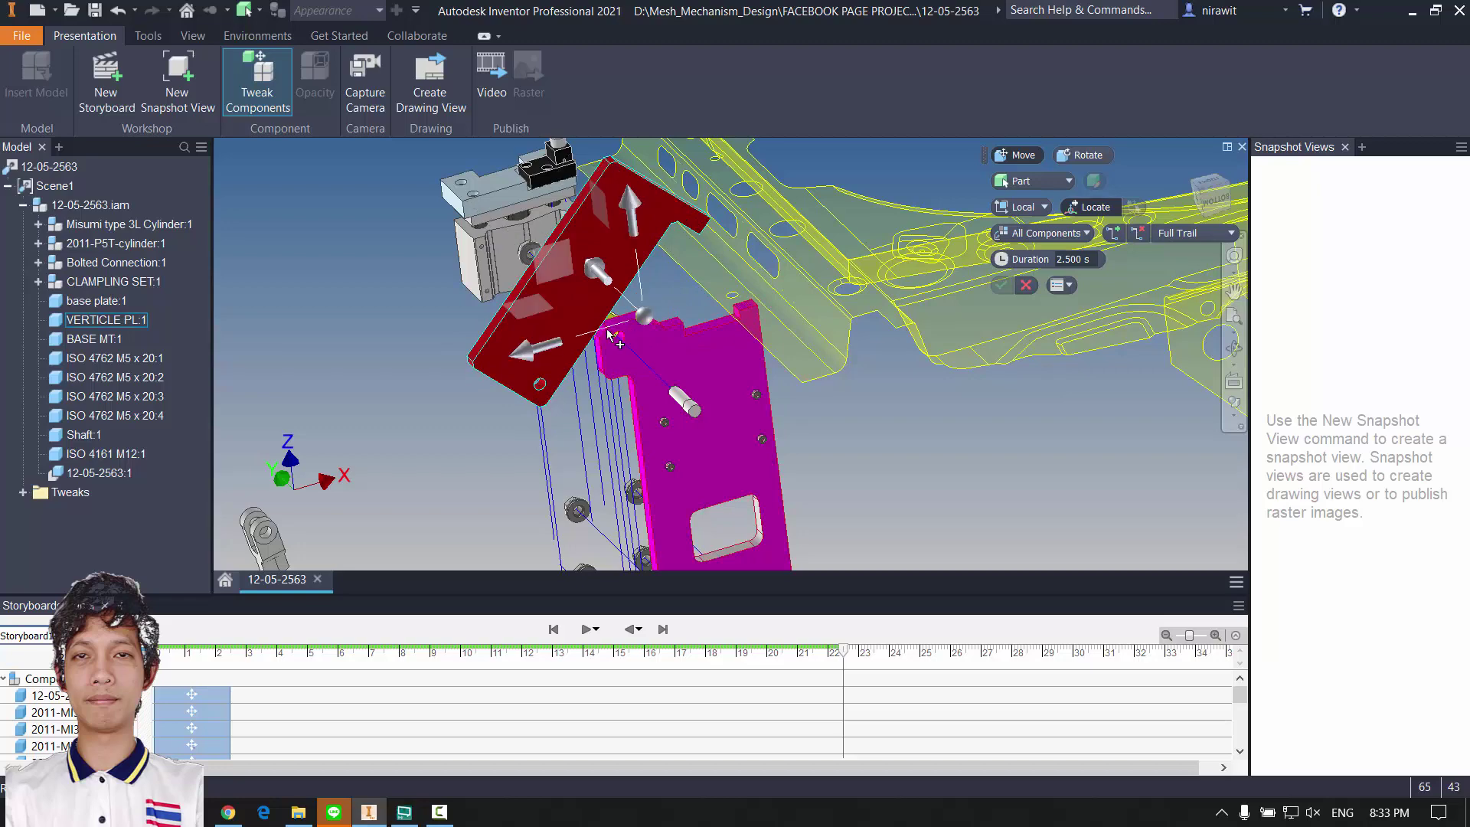
scroll(537, 351, up, 3)
shift+middle_drag(537, 350, 597, 354)
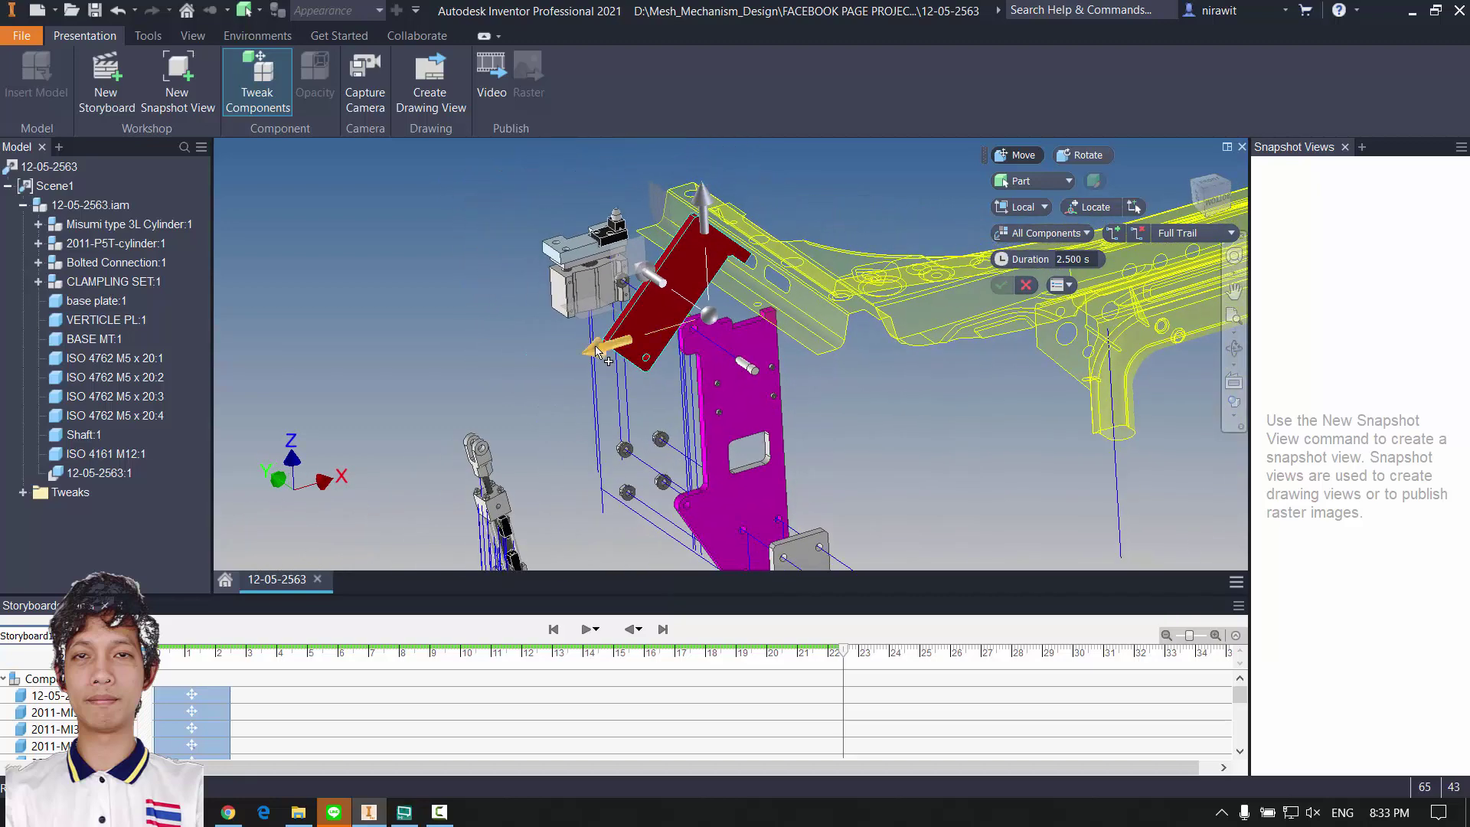
drag(599, 359, 413, 395)
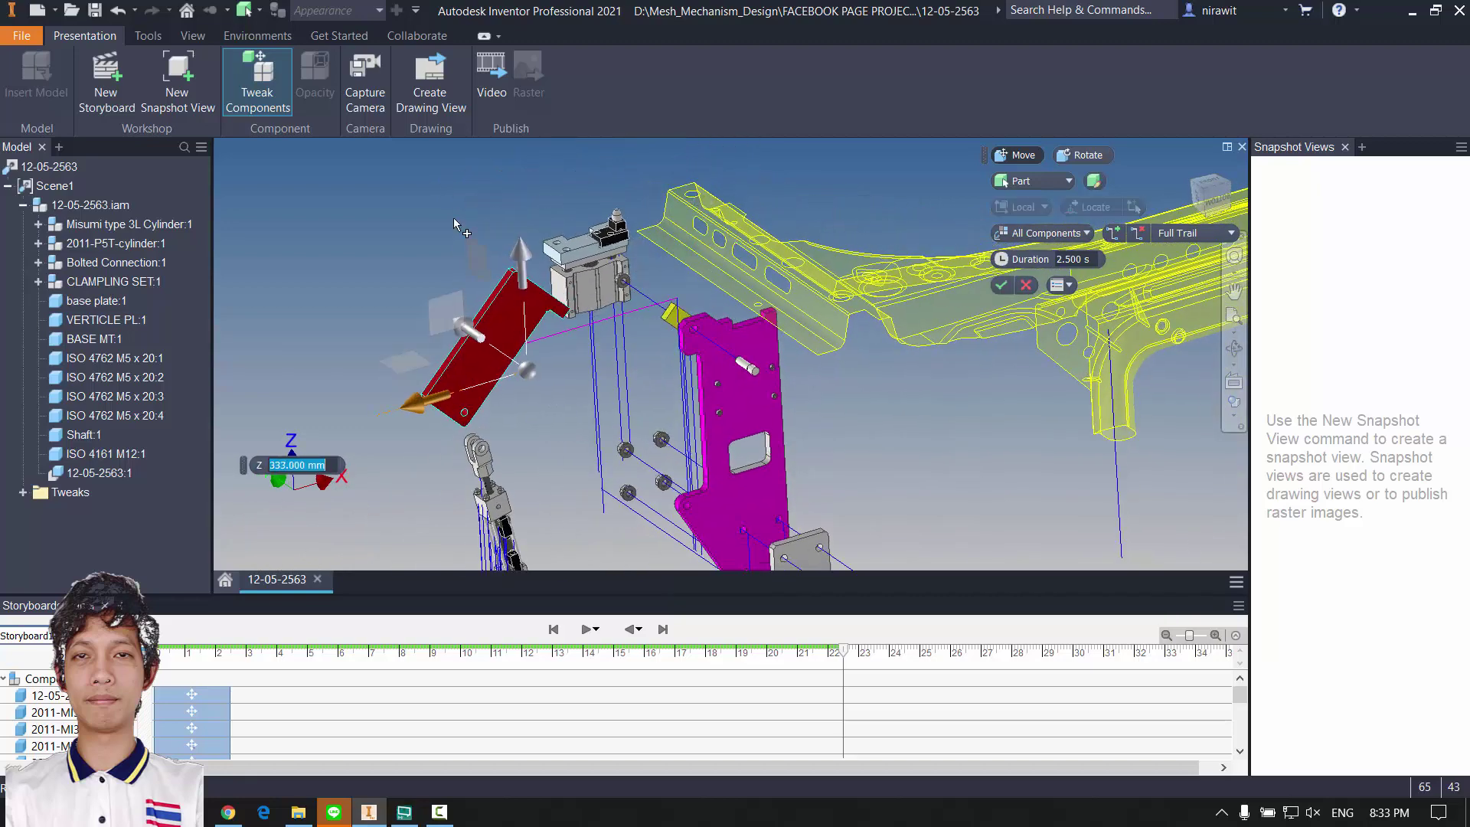
shift+middle_drag(453, 217, 505, 229)
click(1002, 286)
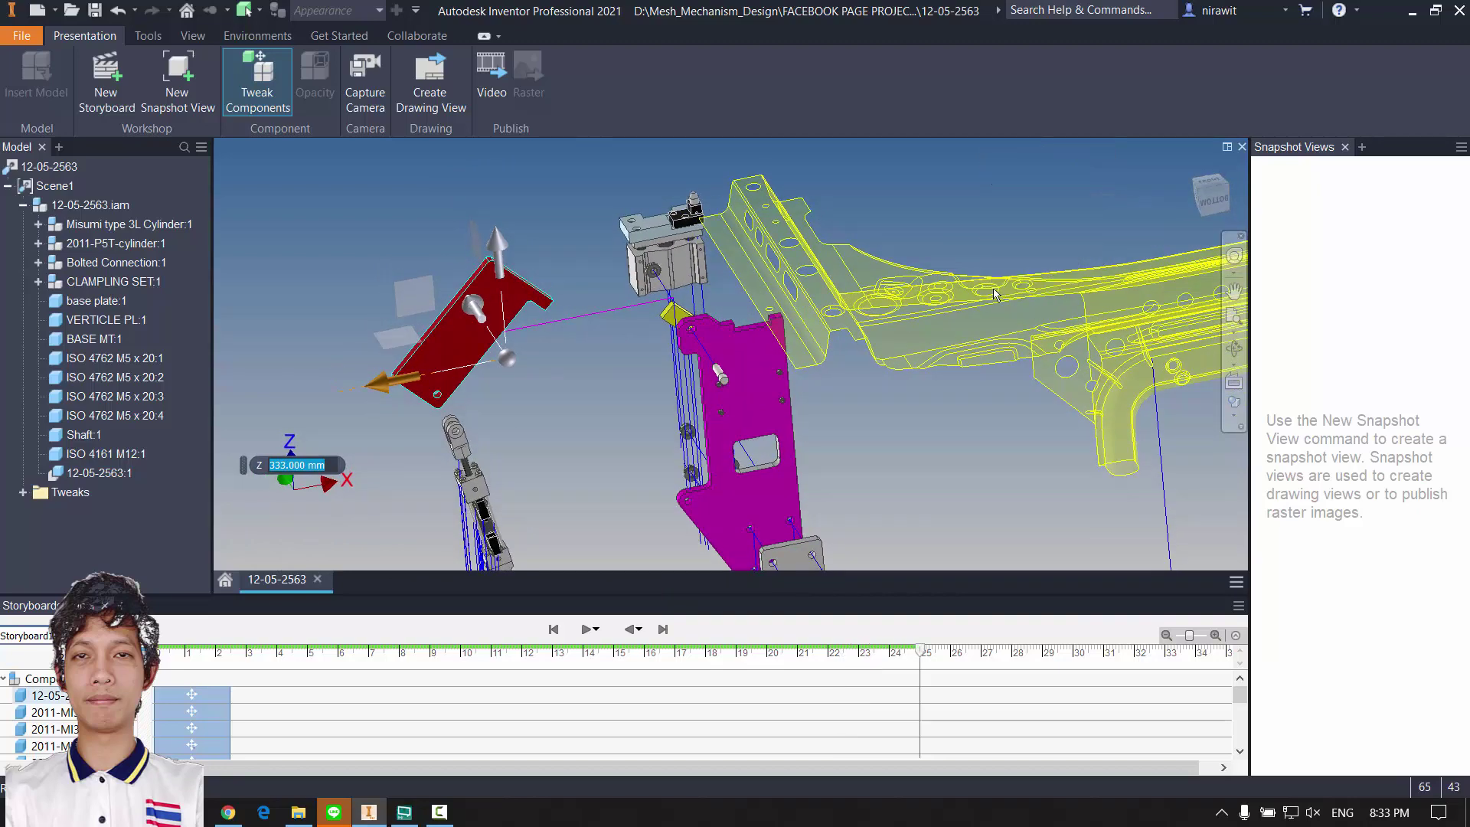
Step: Tweak the four ISO 4762 M5 x 20 screws together about -258.5 mm along X, out of the vertical plate
shift+middle_drag(917, 335, 513, 352)
scroll(641, 387, up, 5)
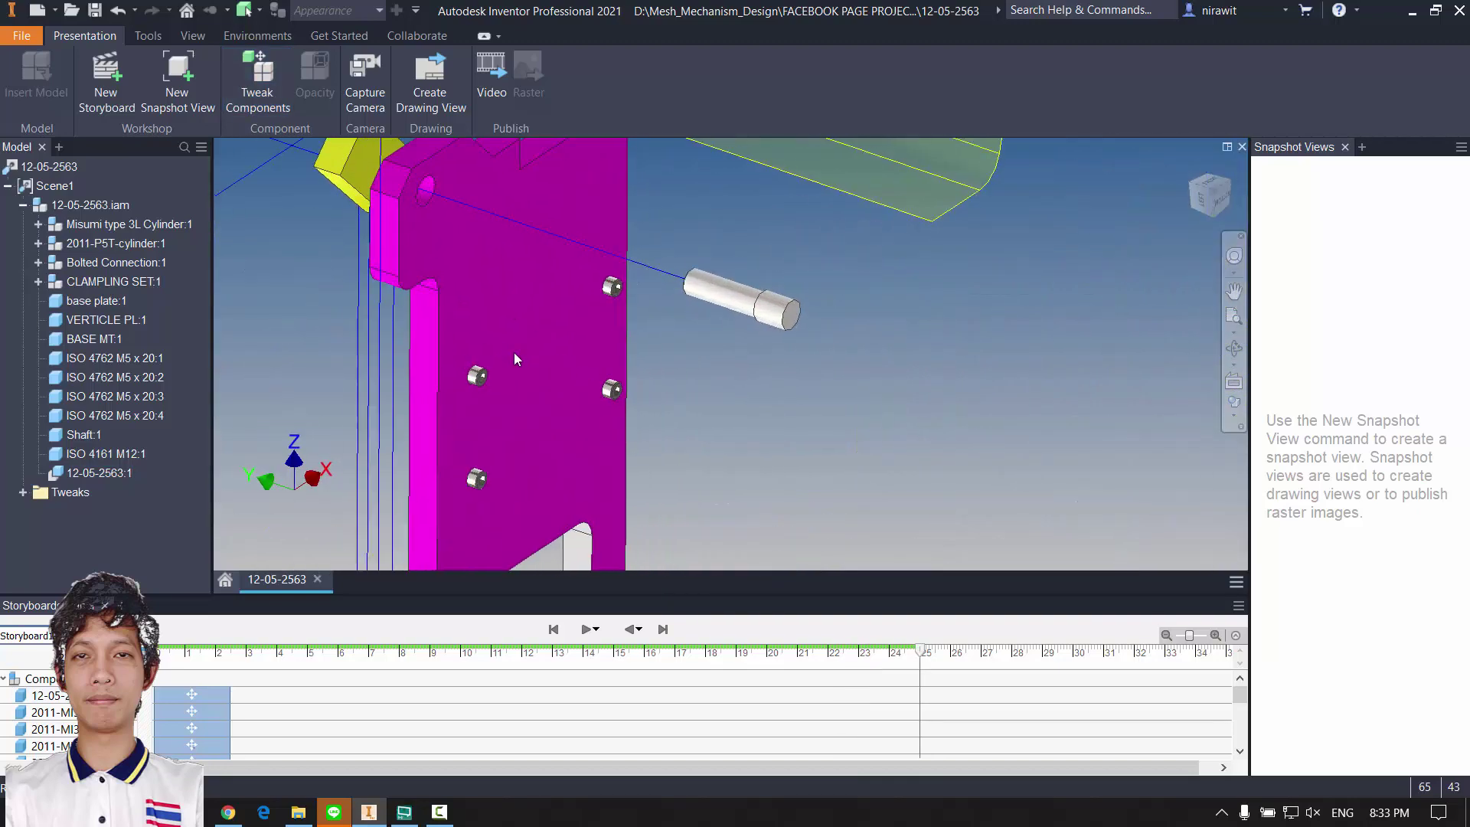
shift+middle_drag(987, 308, 980, 288)
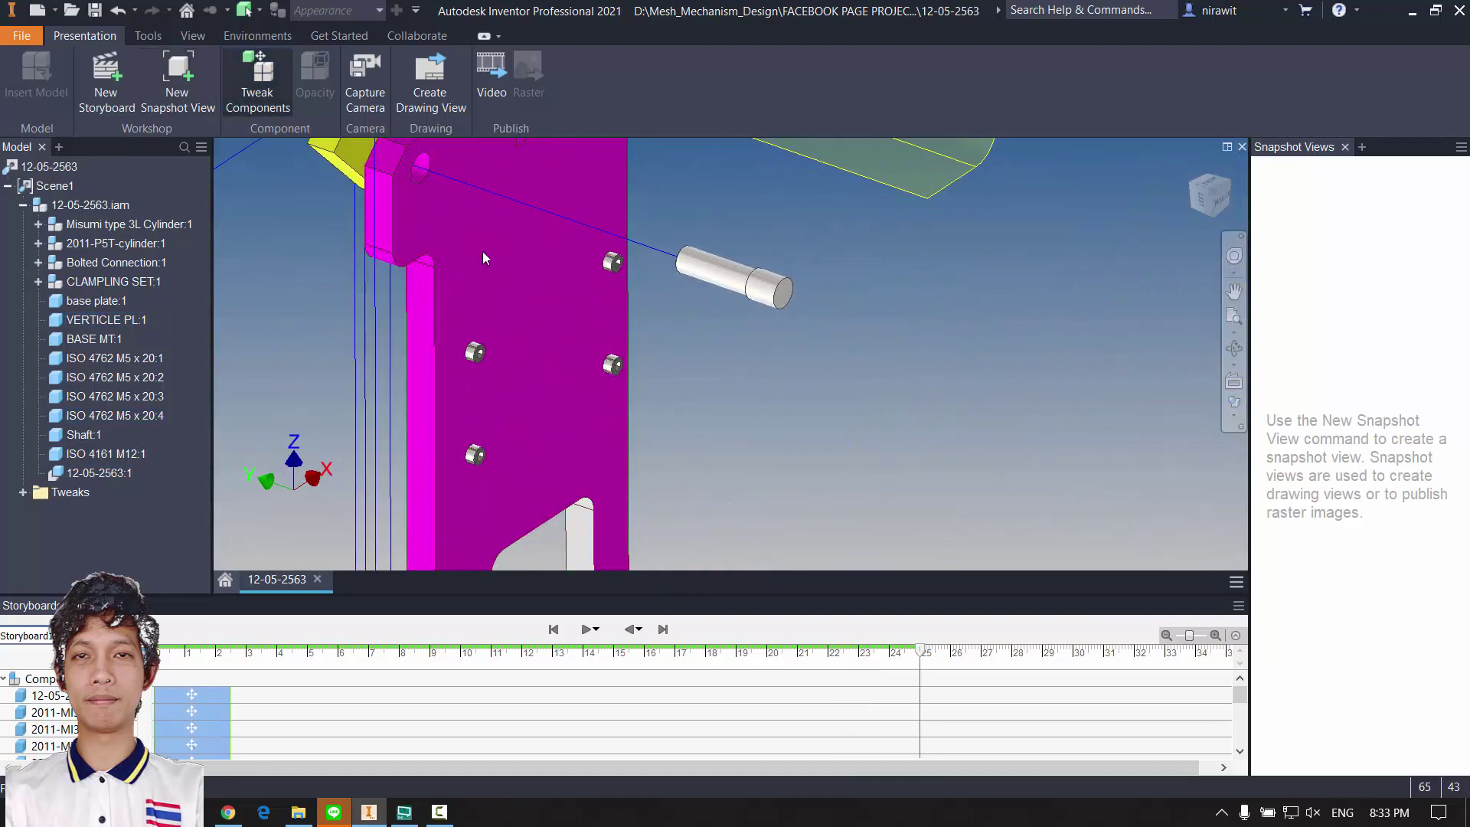
key(t)
click(475, 352)
ctrl+click(474, 456)
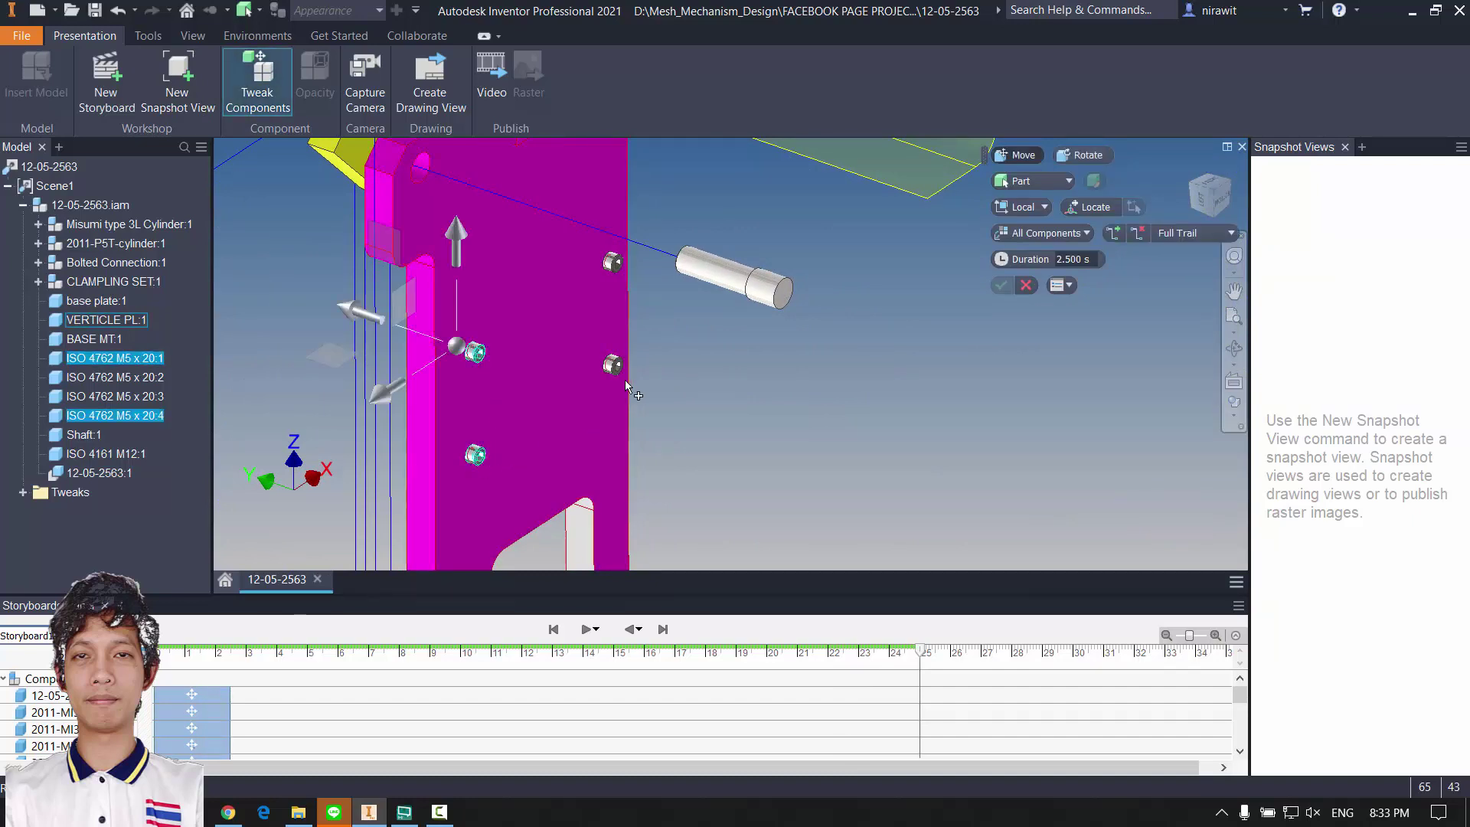
ctrl+click(613, 365)
ctrl+click(613, 262)
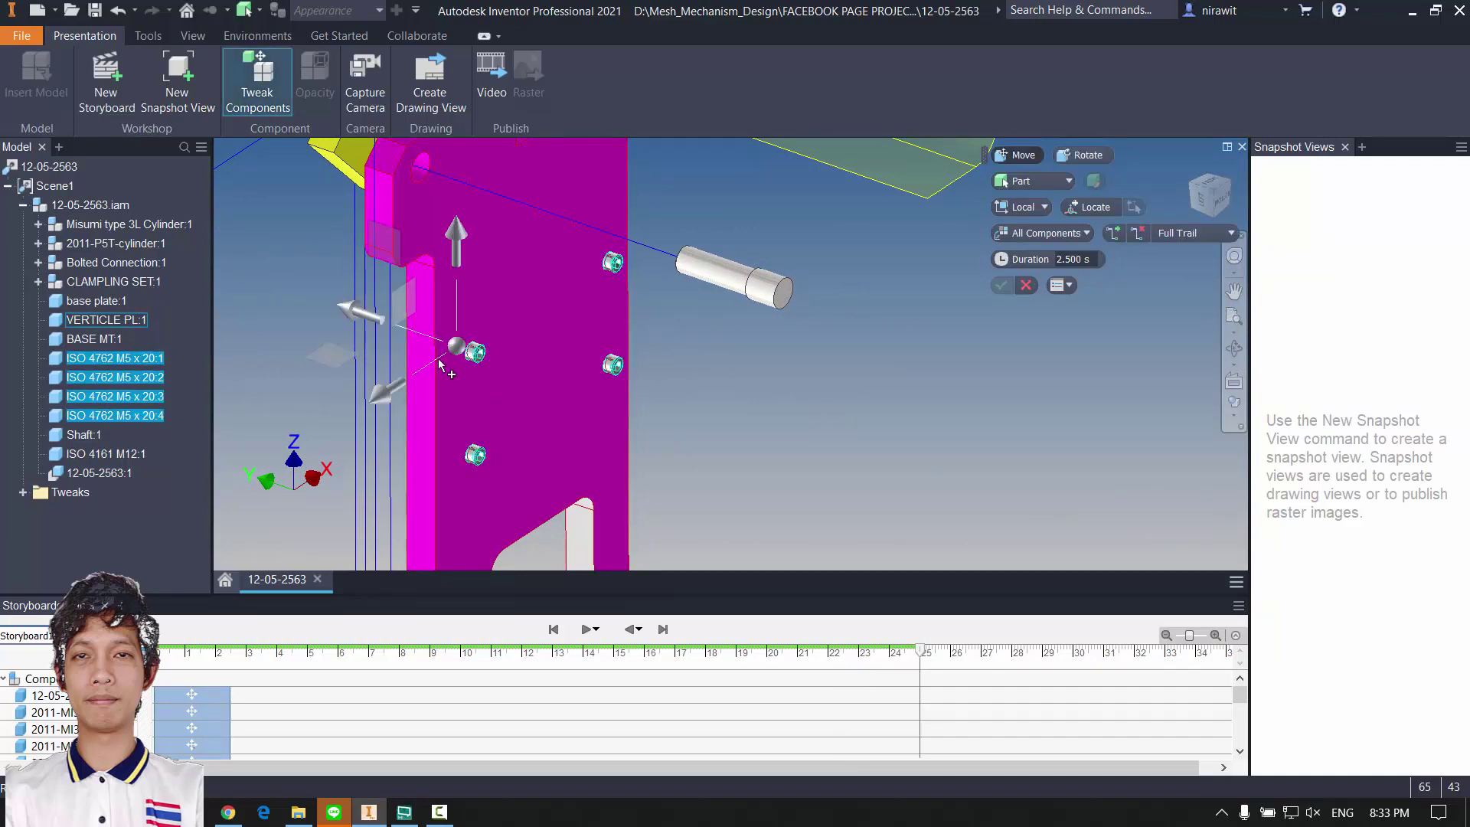
drag(631, 398, 872, 484)
key(F6)
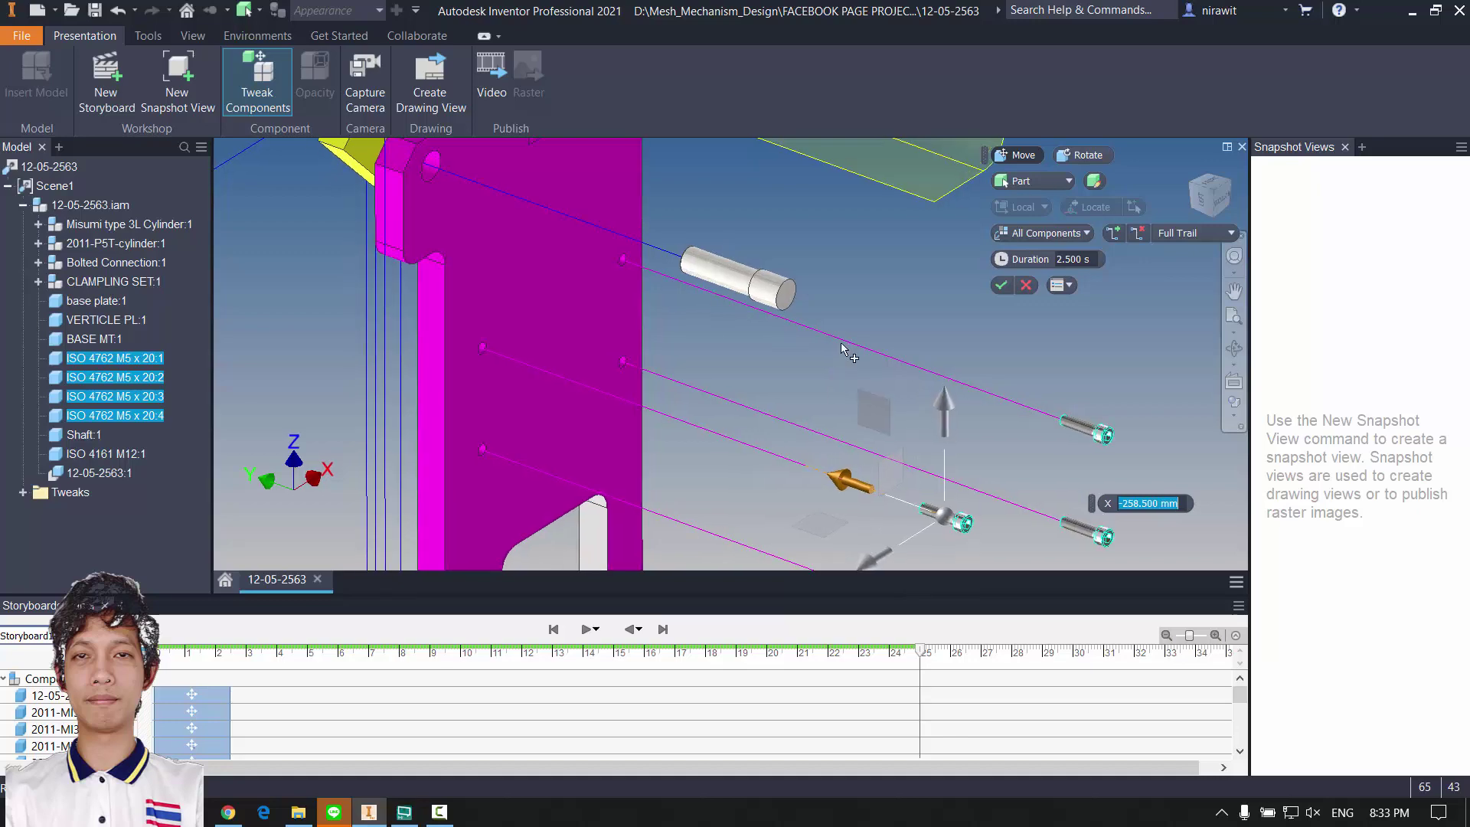
click(1204, 198)
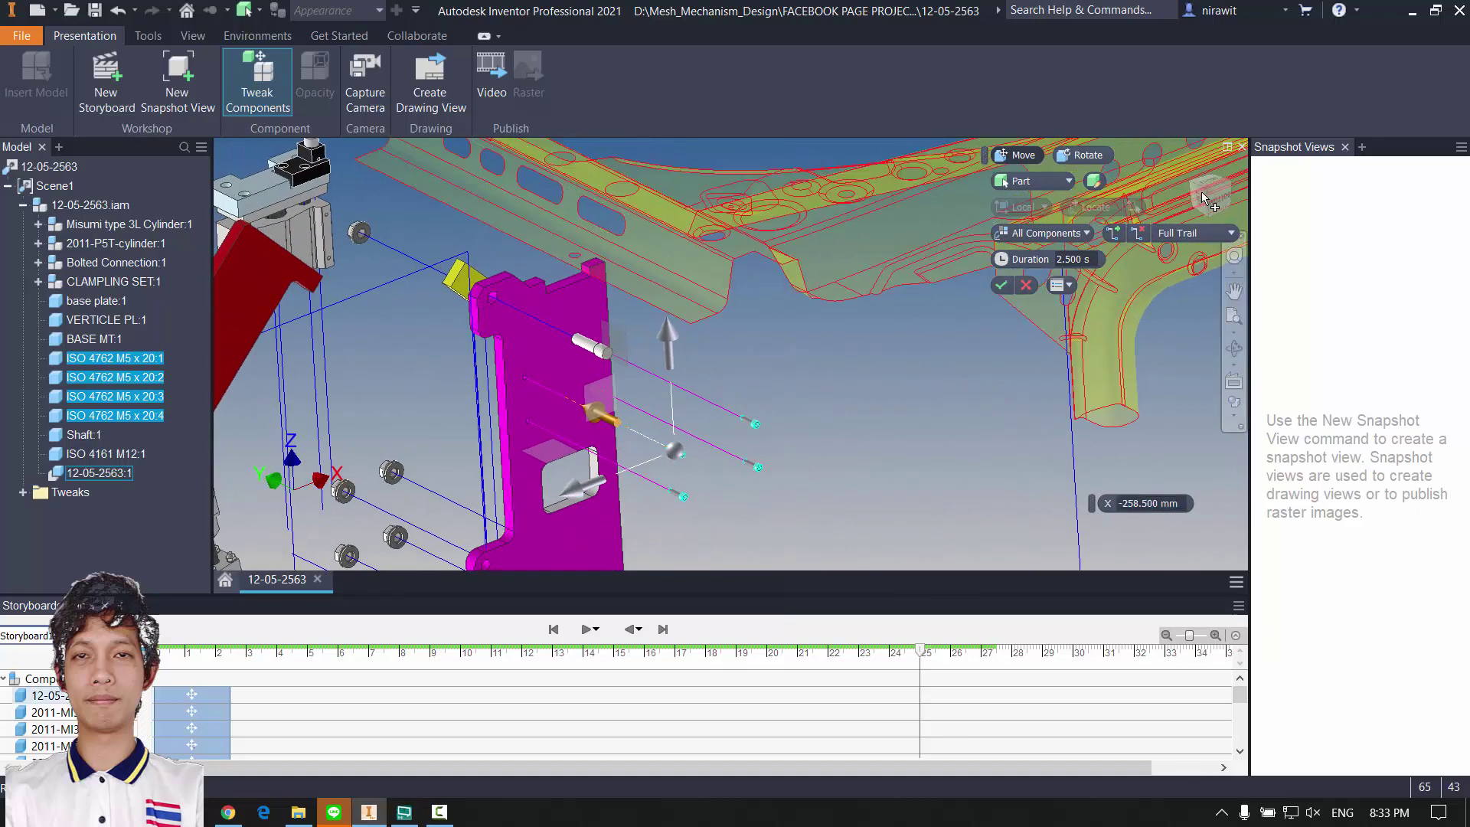
click(1211, 196)
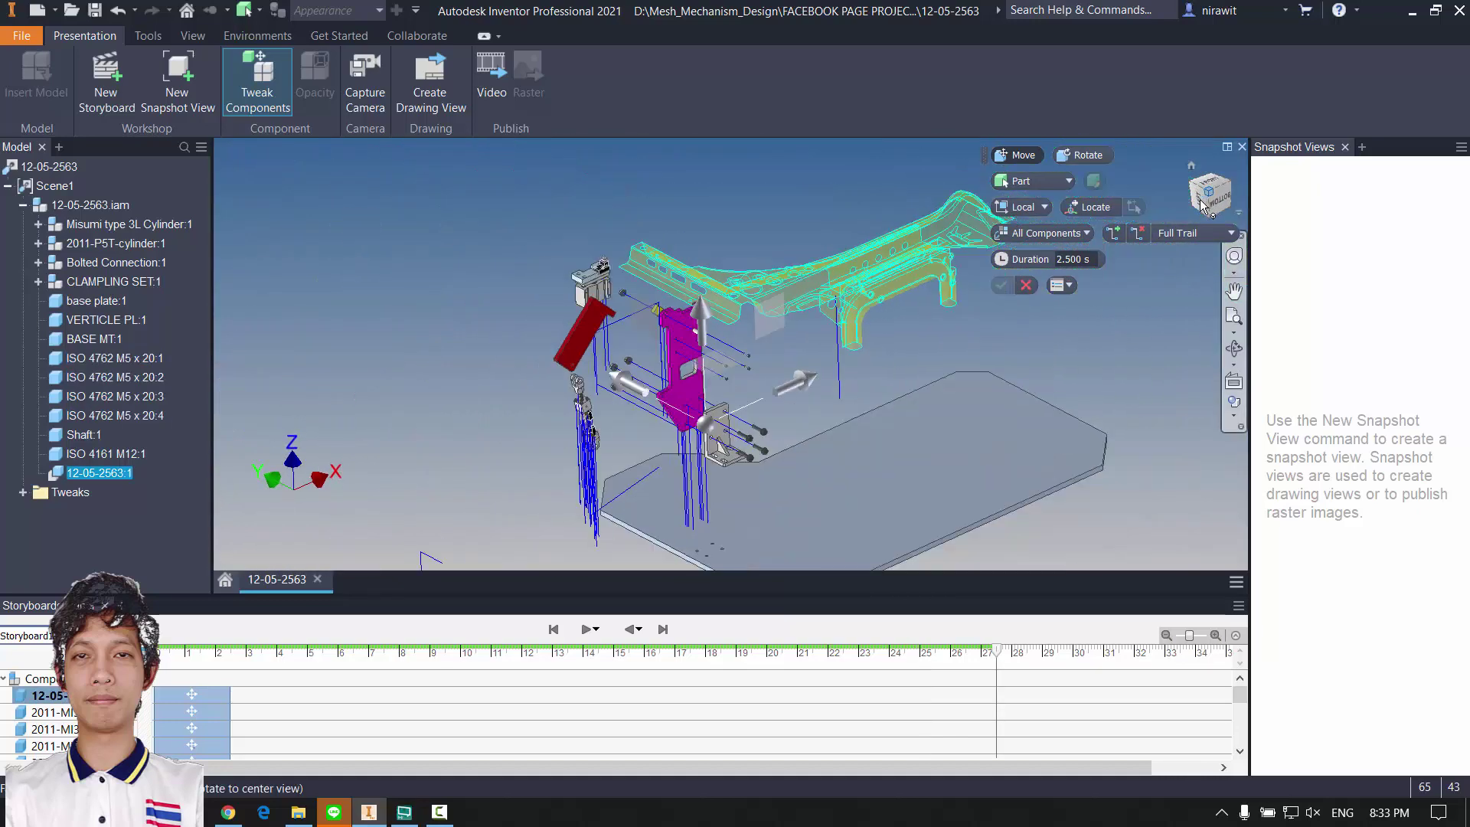
scroll(750, 352, down, 6)
scroll(796, 338, down, 5)
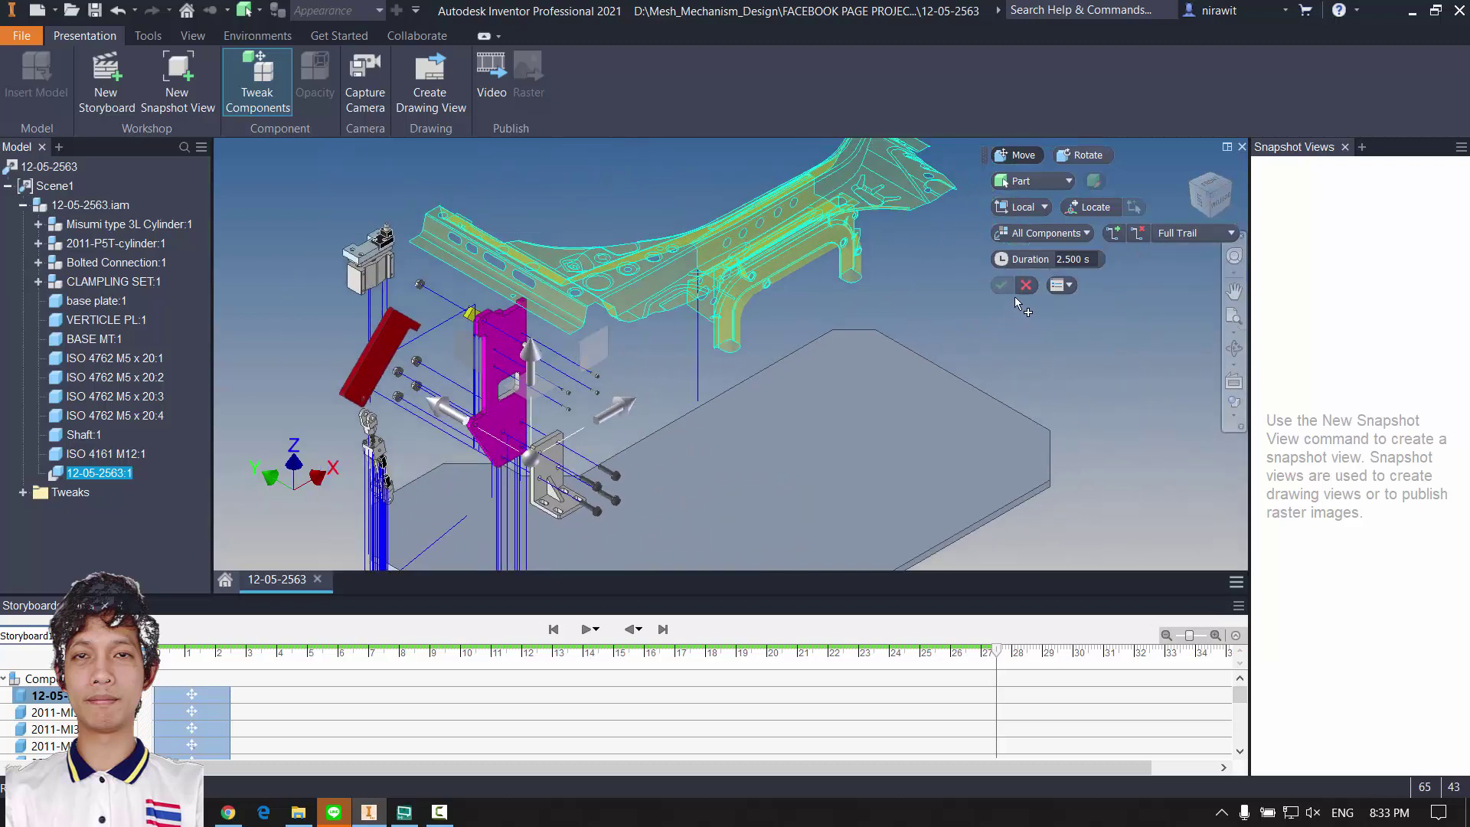
middle_drag(734, 376, 819, 345)
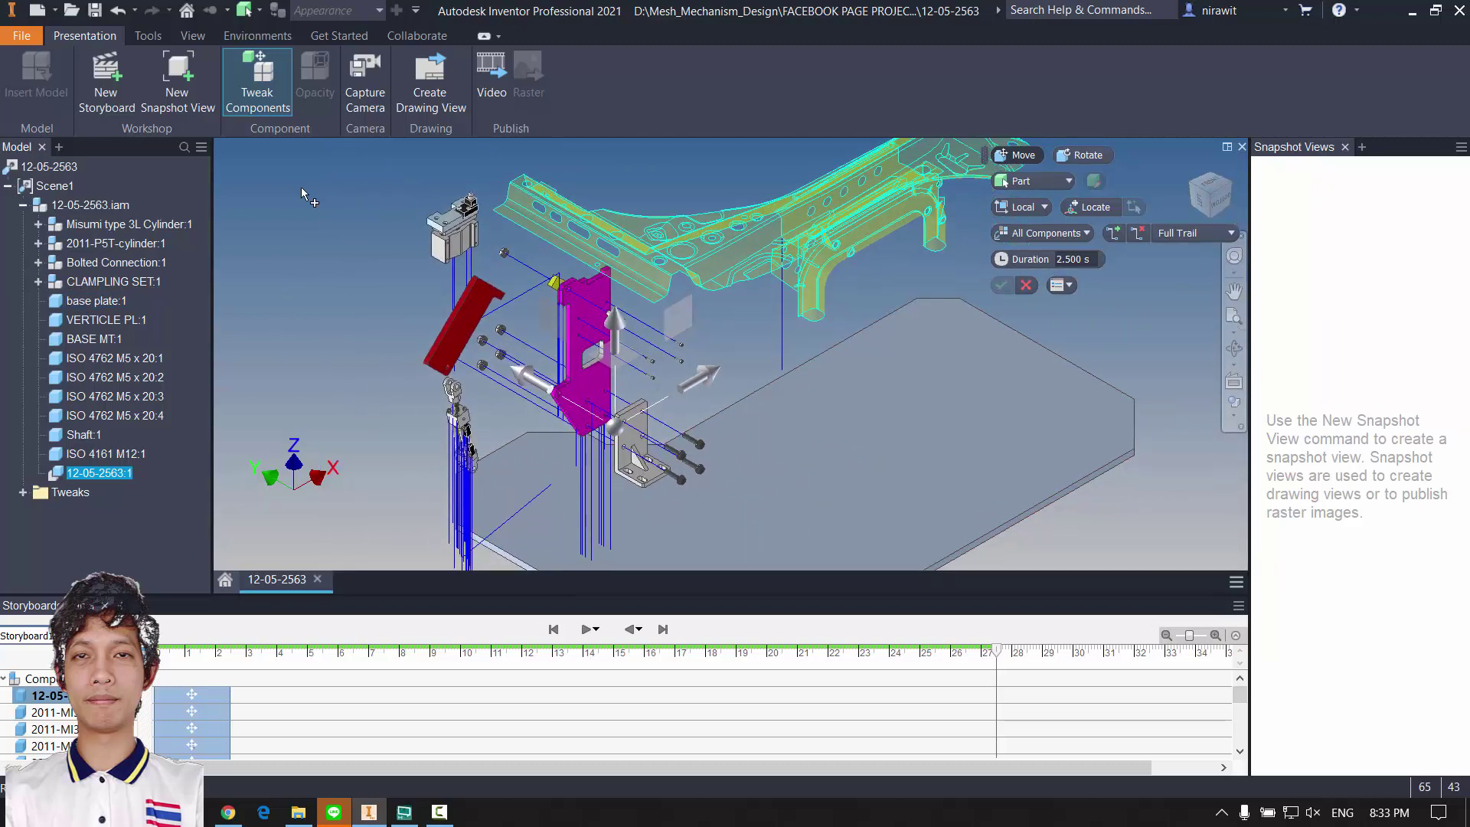
right_drag(301, 187, 365, 194)
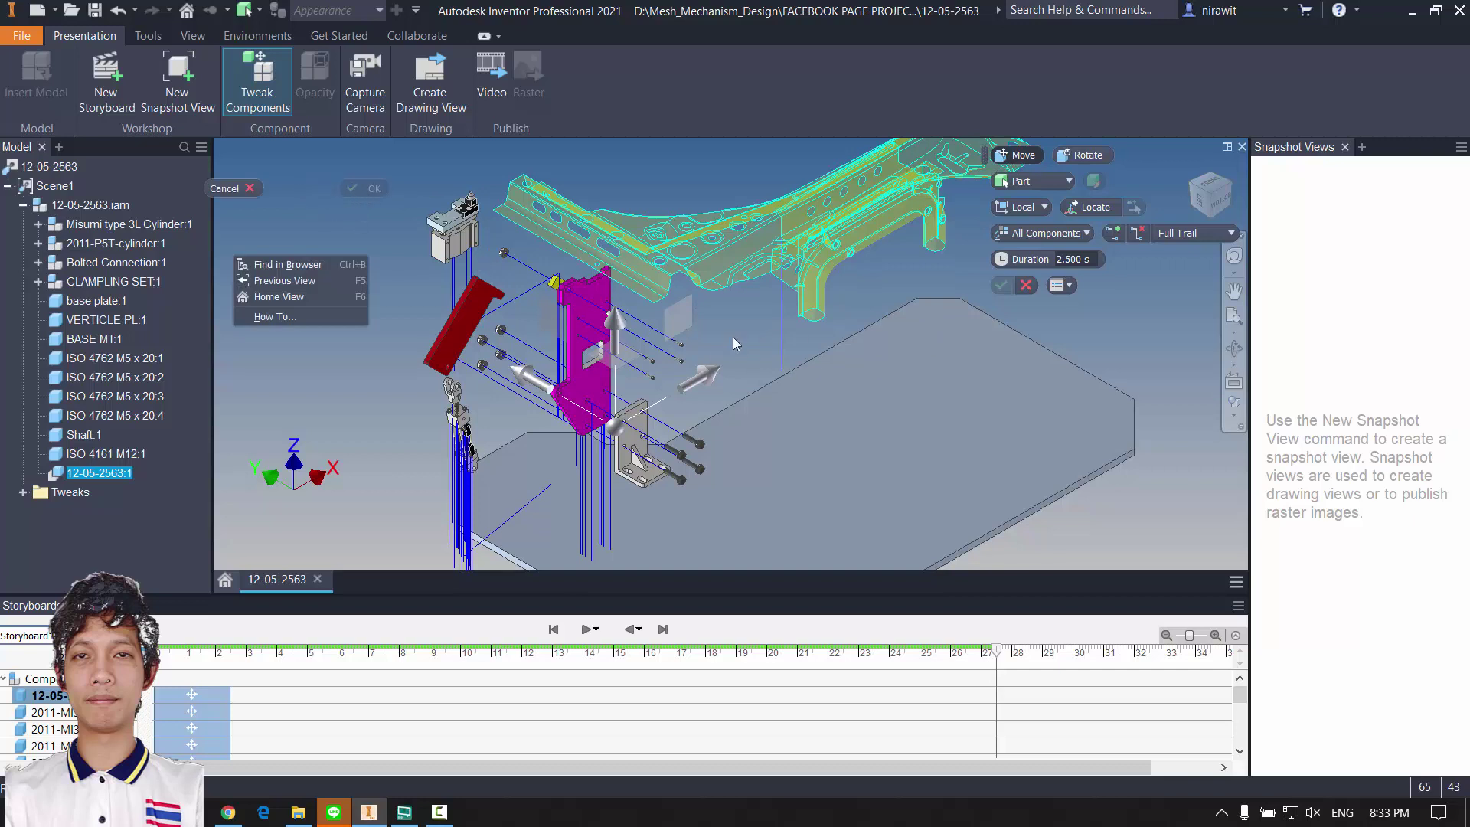
key(Escape)
scroll(719, 352, up, 4)
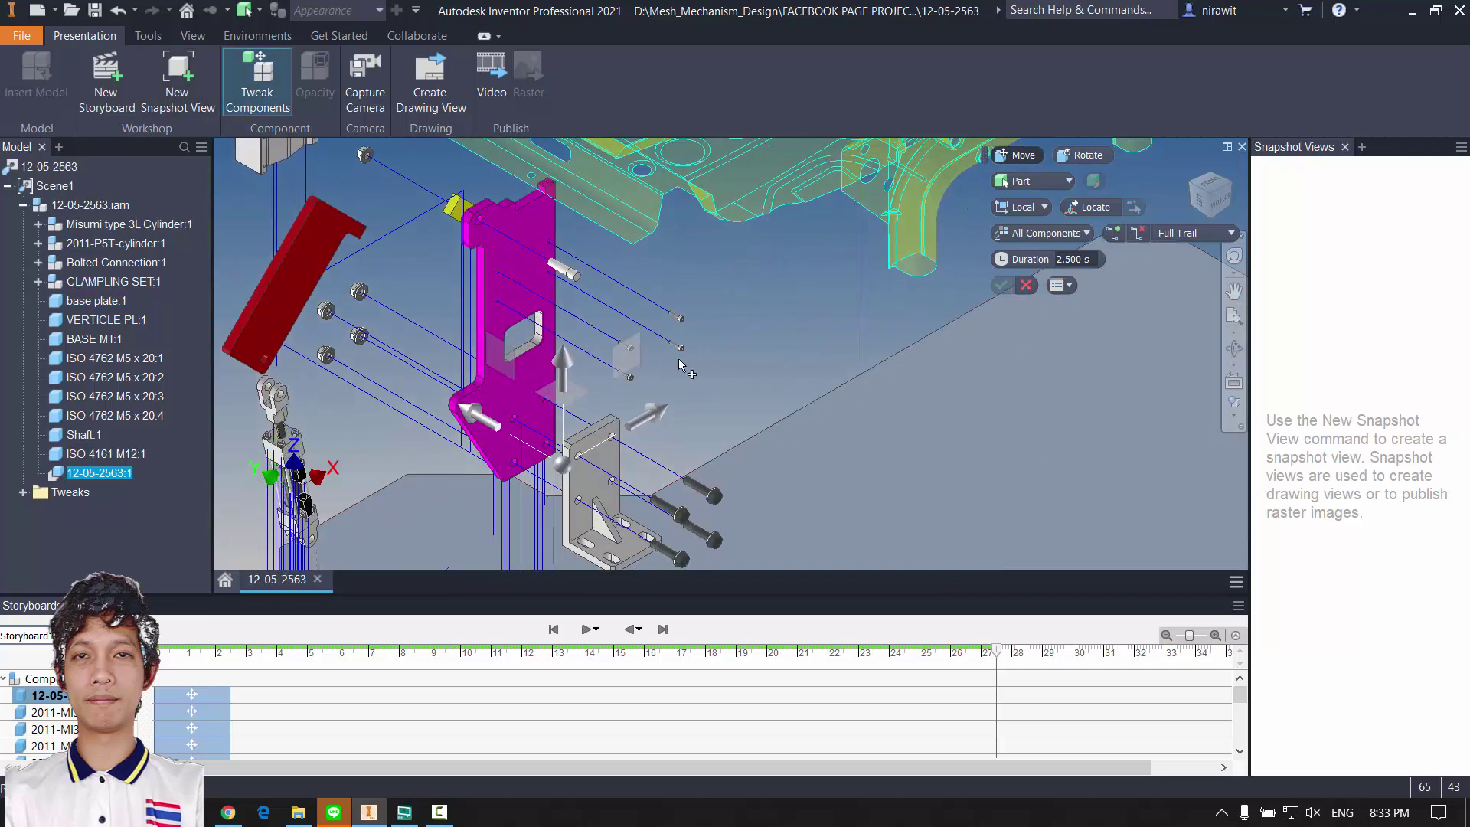
middle_drag(679, 364, 652, 342)
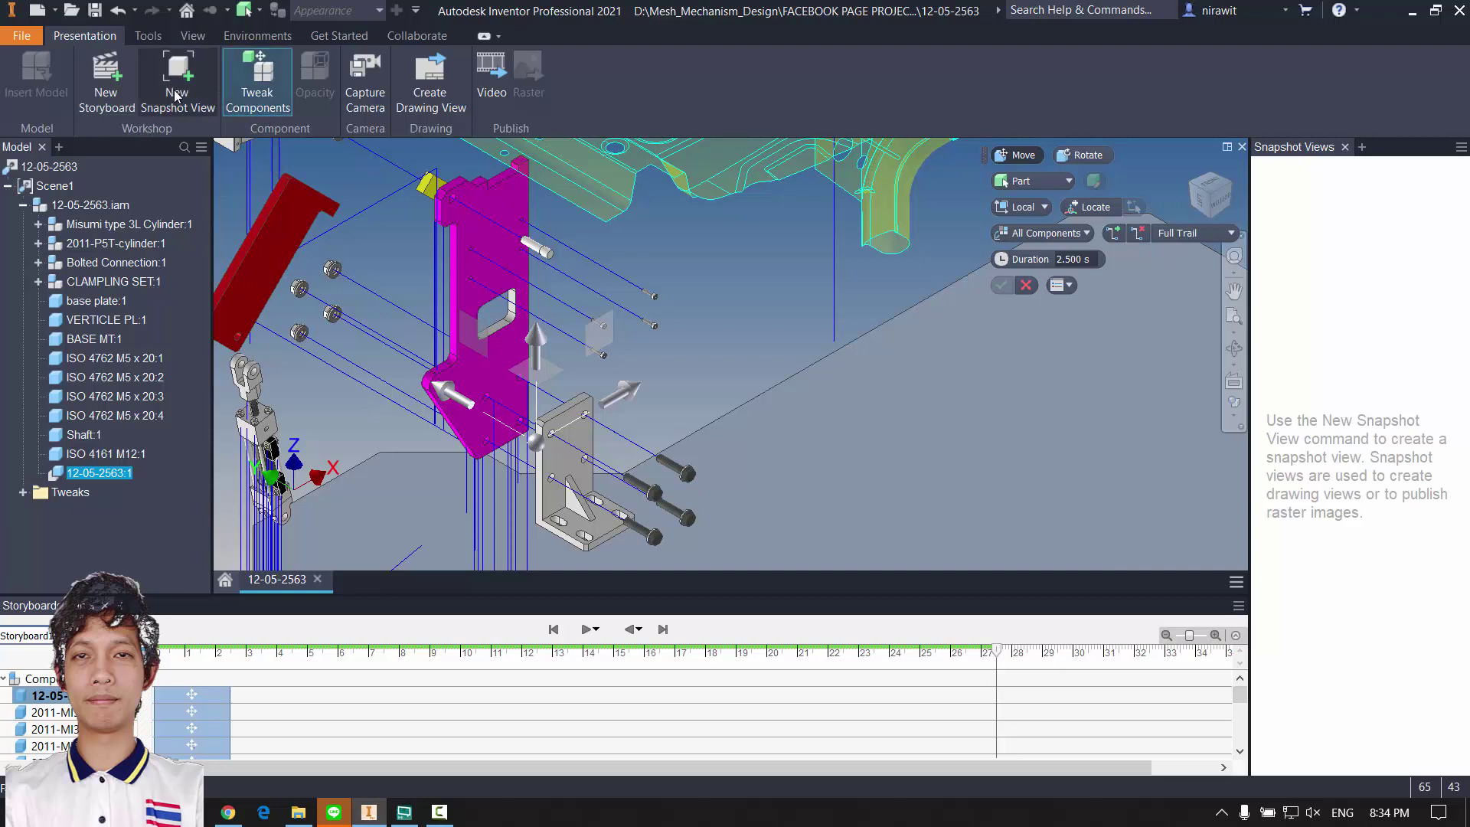
middle_drag(417, 271, 568, 331)
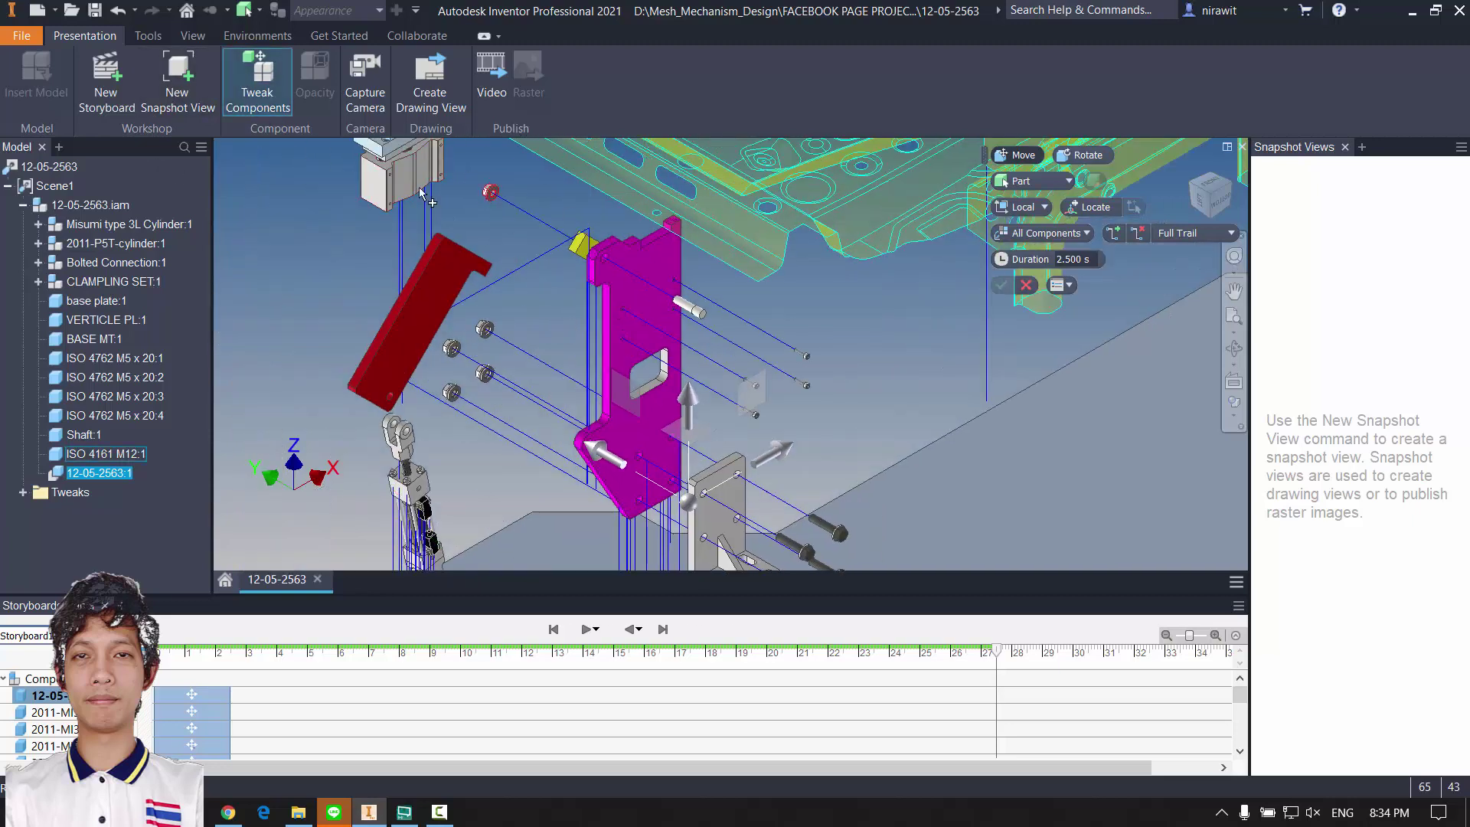
scroll(621, 299, up, 3)
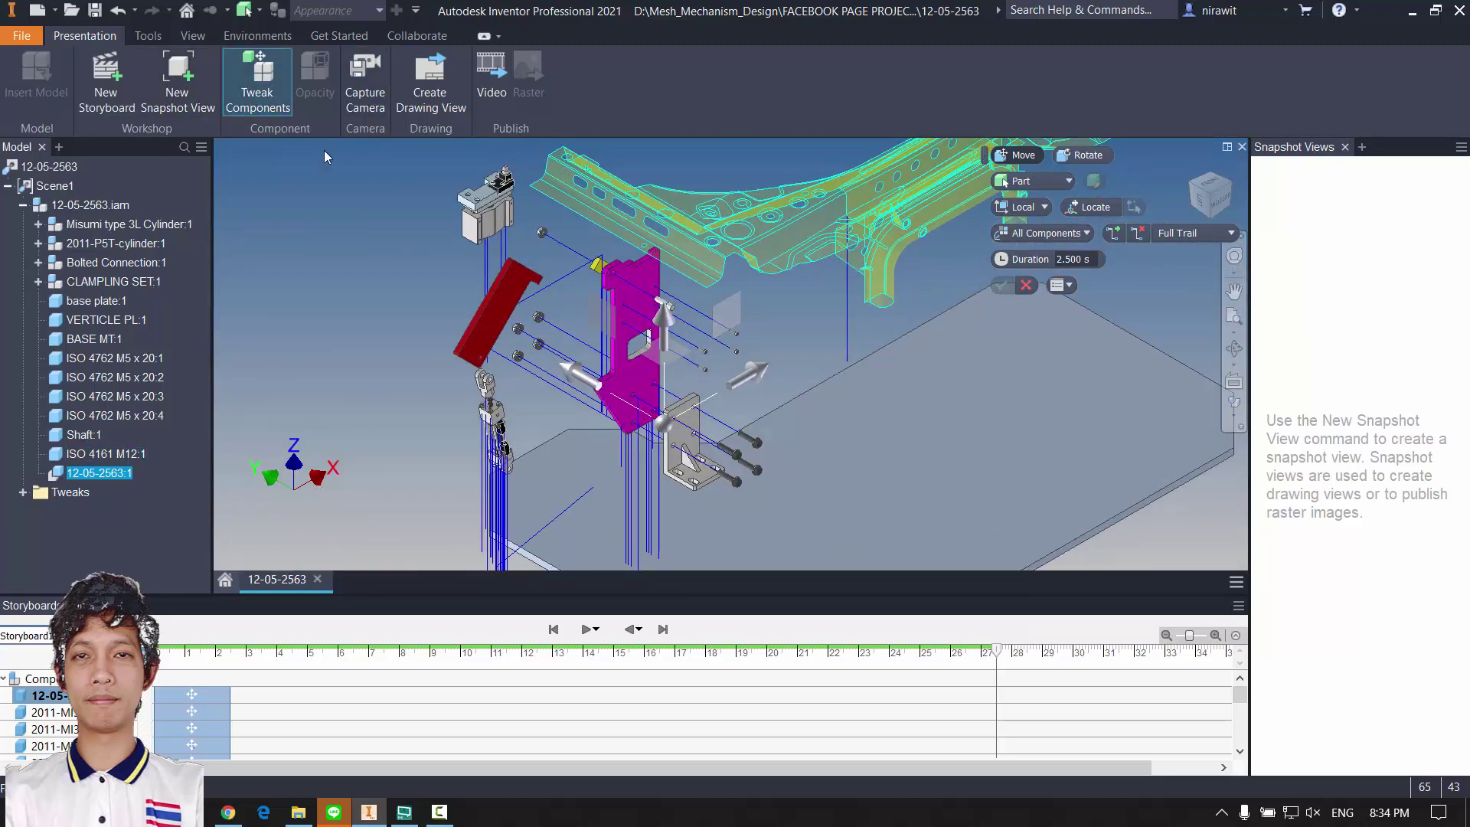
click(443, 110)
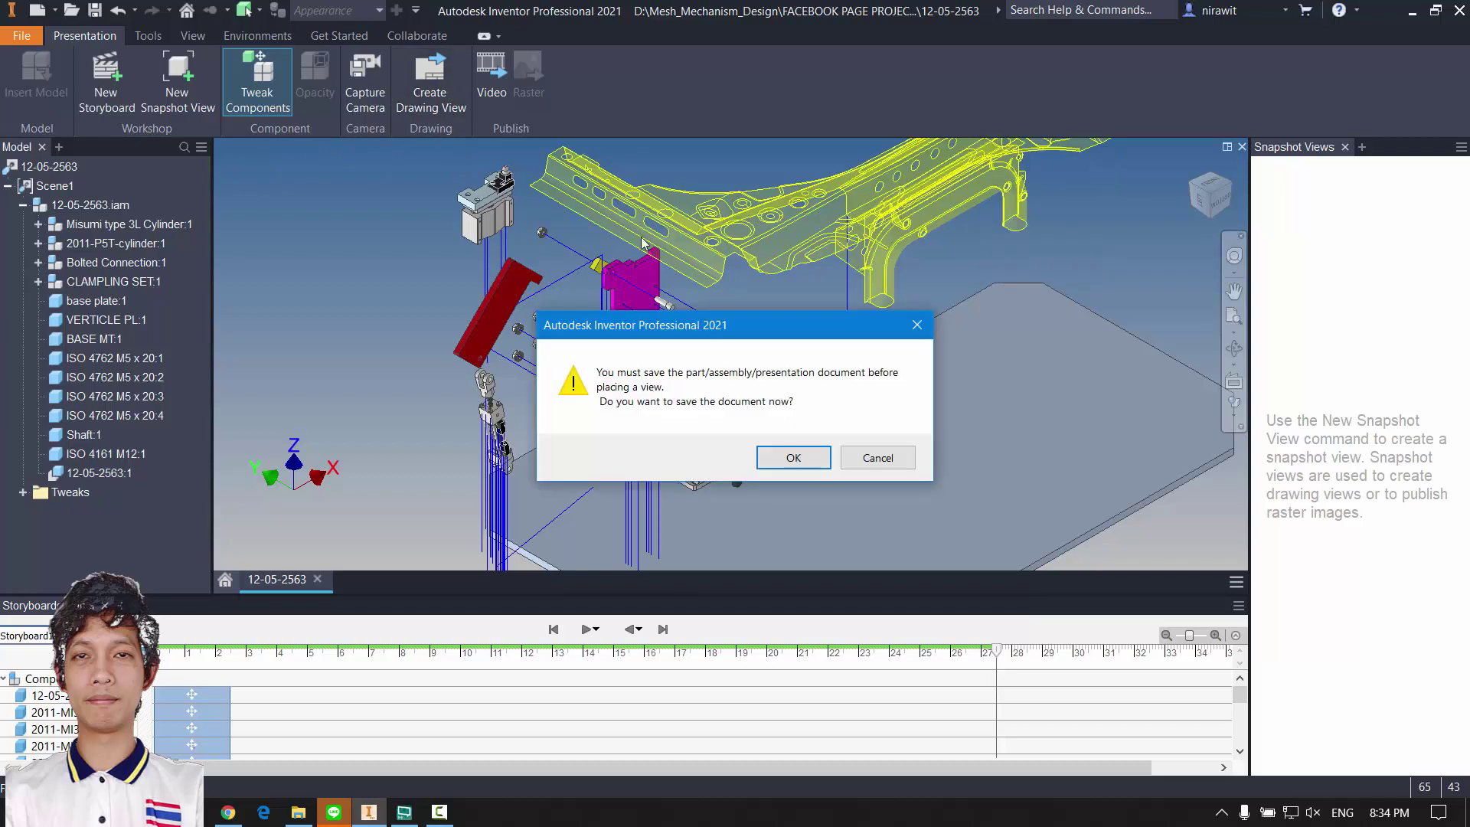
click(793, 457)
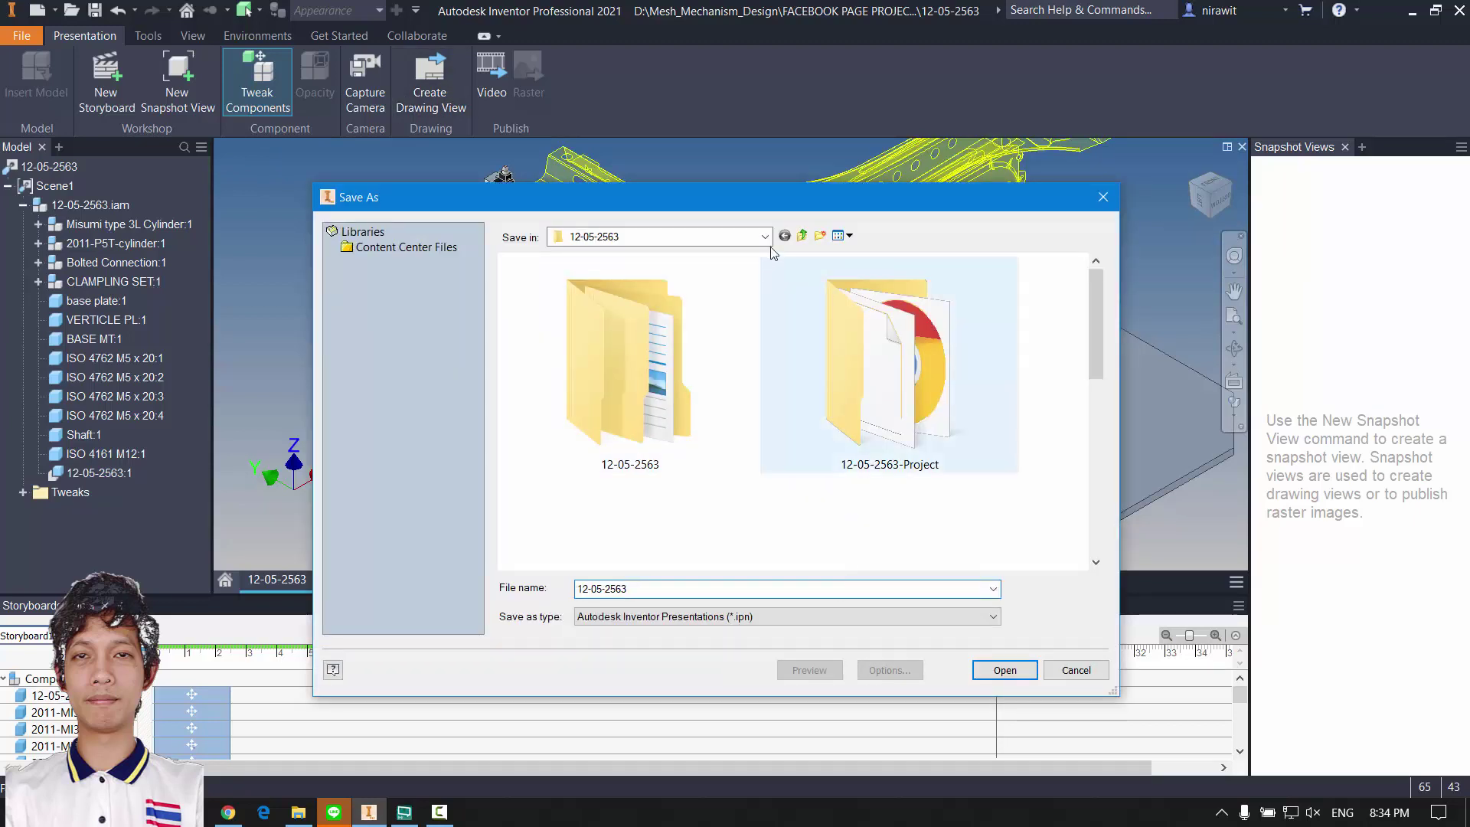
drag(760, 187, 698, 162)
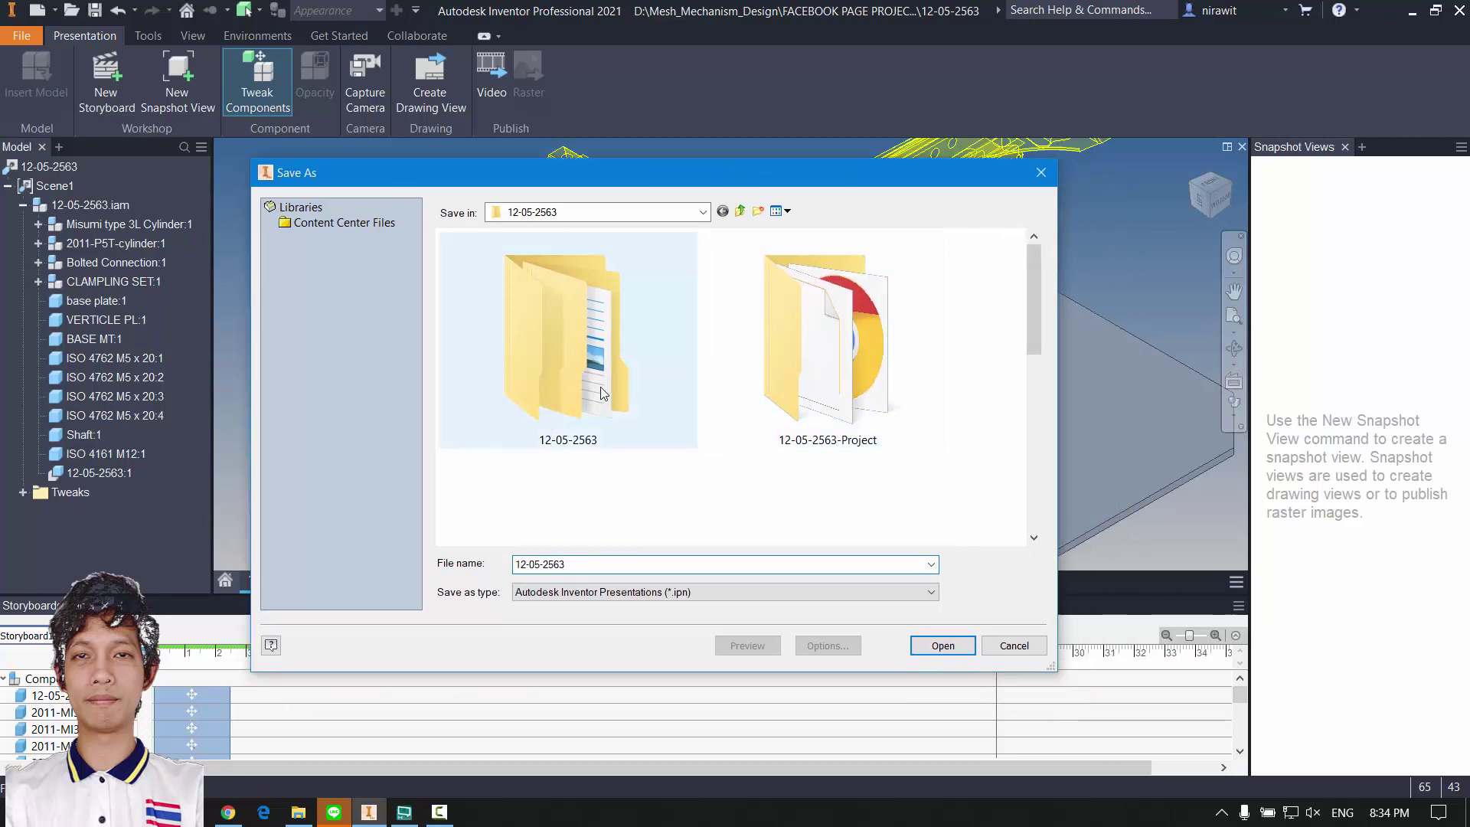
scroll(601, 393, down, 5)
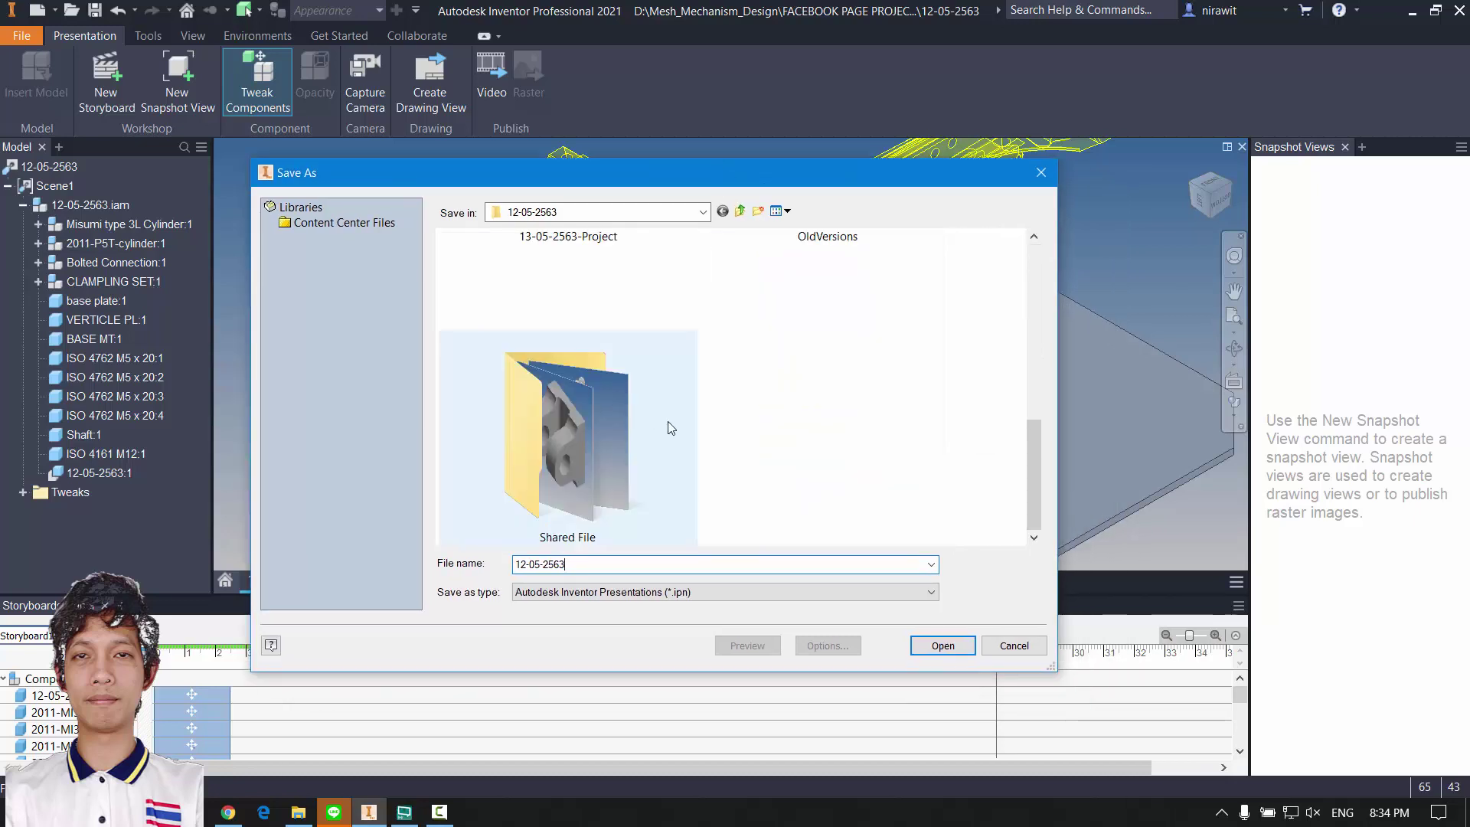
click(1012, 645)
click(94, 11)
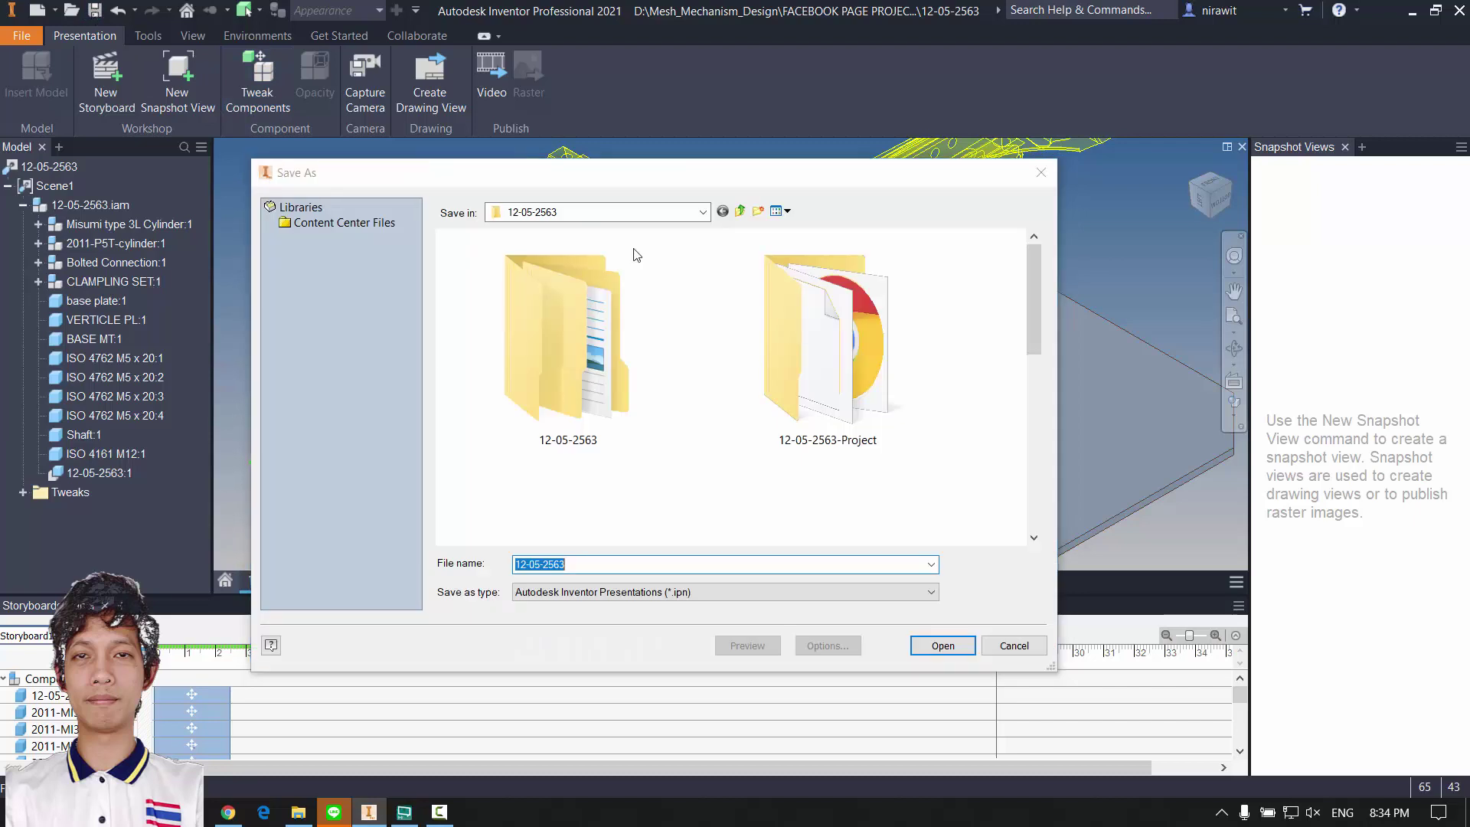
scroll(735, 370, down, 5)
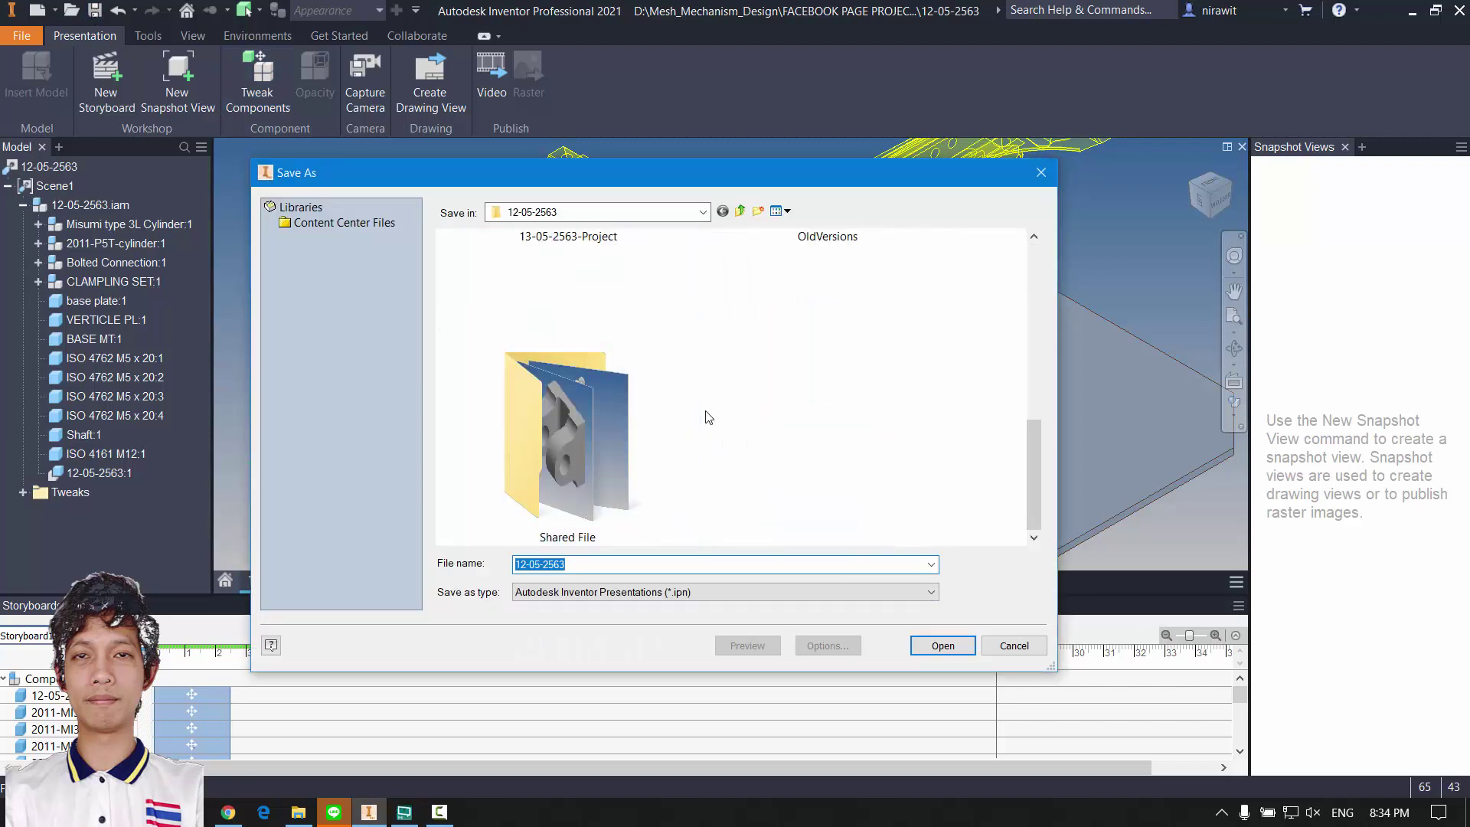
click(1013, 646)
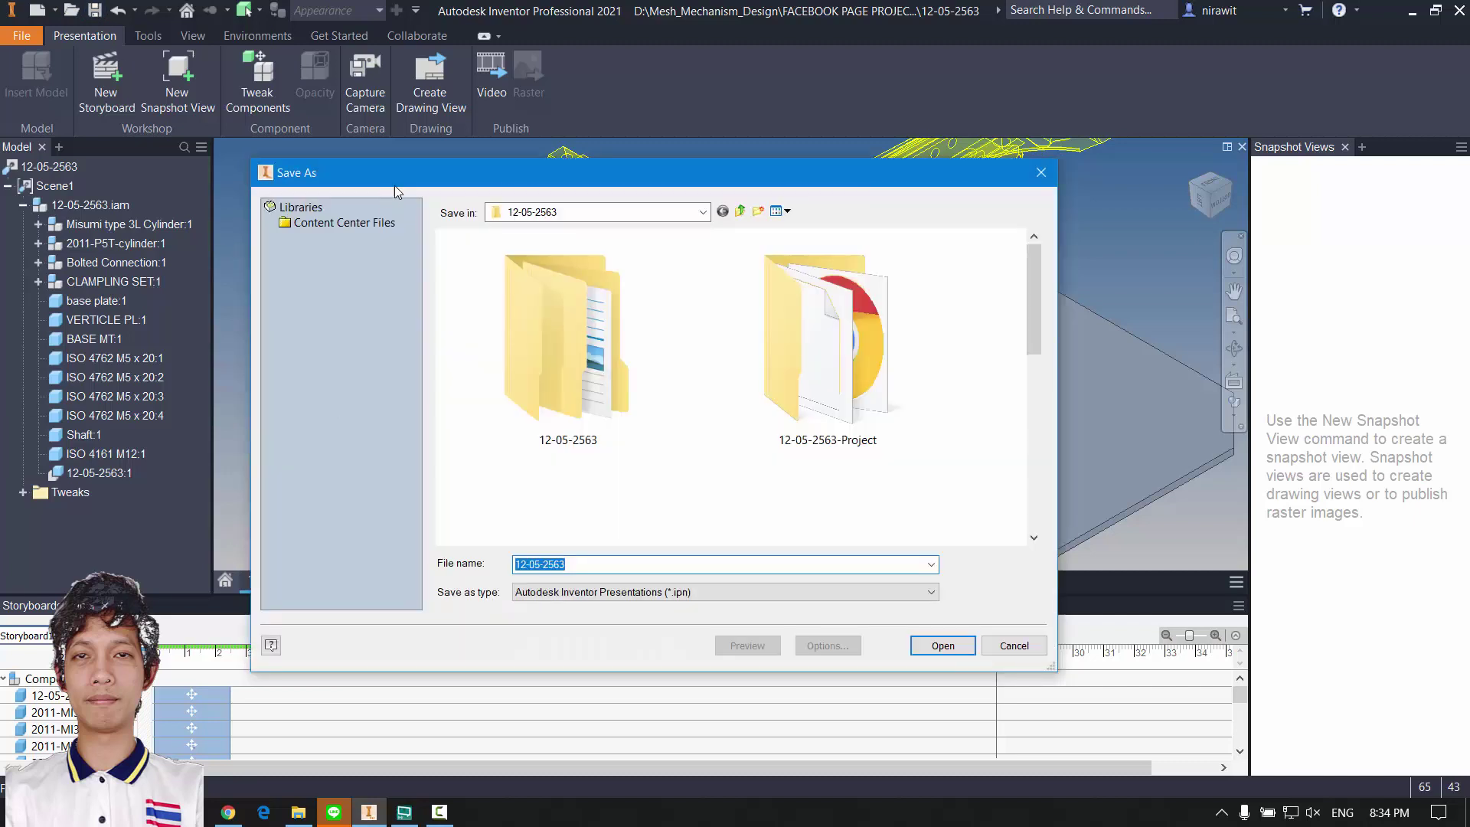
Step: Save the presentation as 12-05-2563-exploded in the 12-05-2563 folder, including its dependent files
drag(393, 185, 235, 131)
scroll(519, 341, down, 5)
click(579, 416)
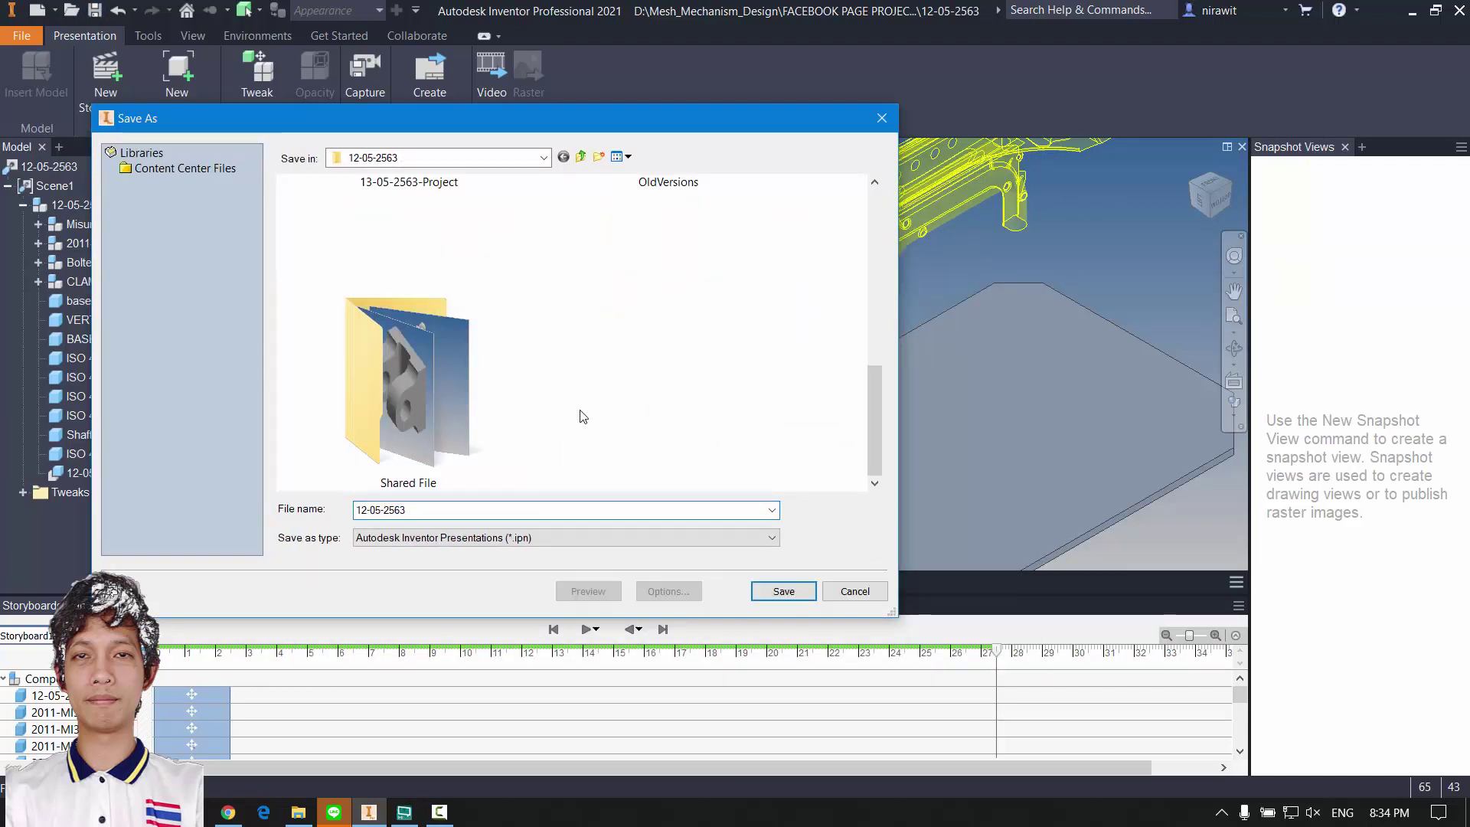
click(469, 511)
double_click(489, 514)
text(-)
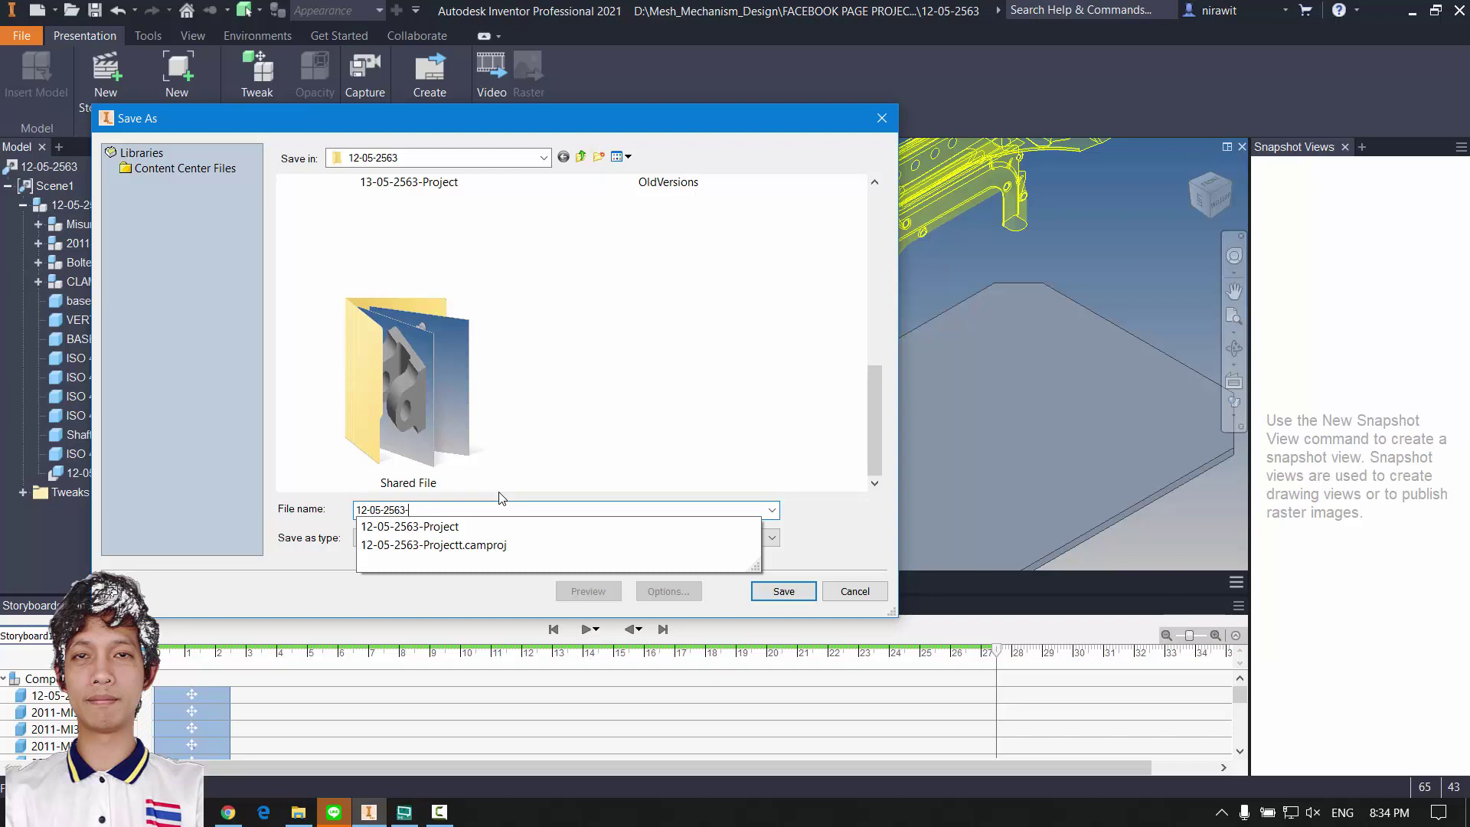
text(exploded)
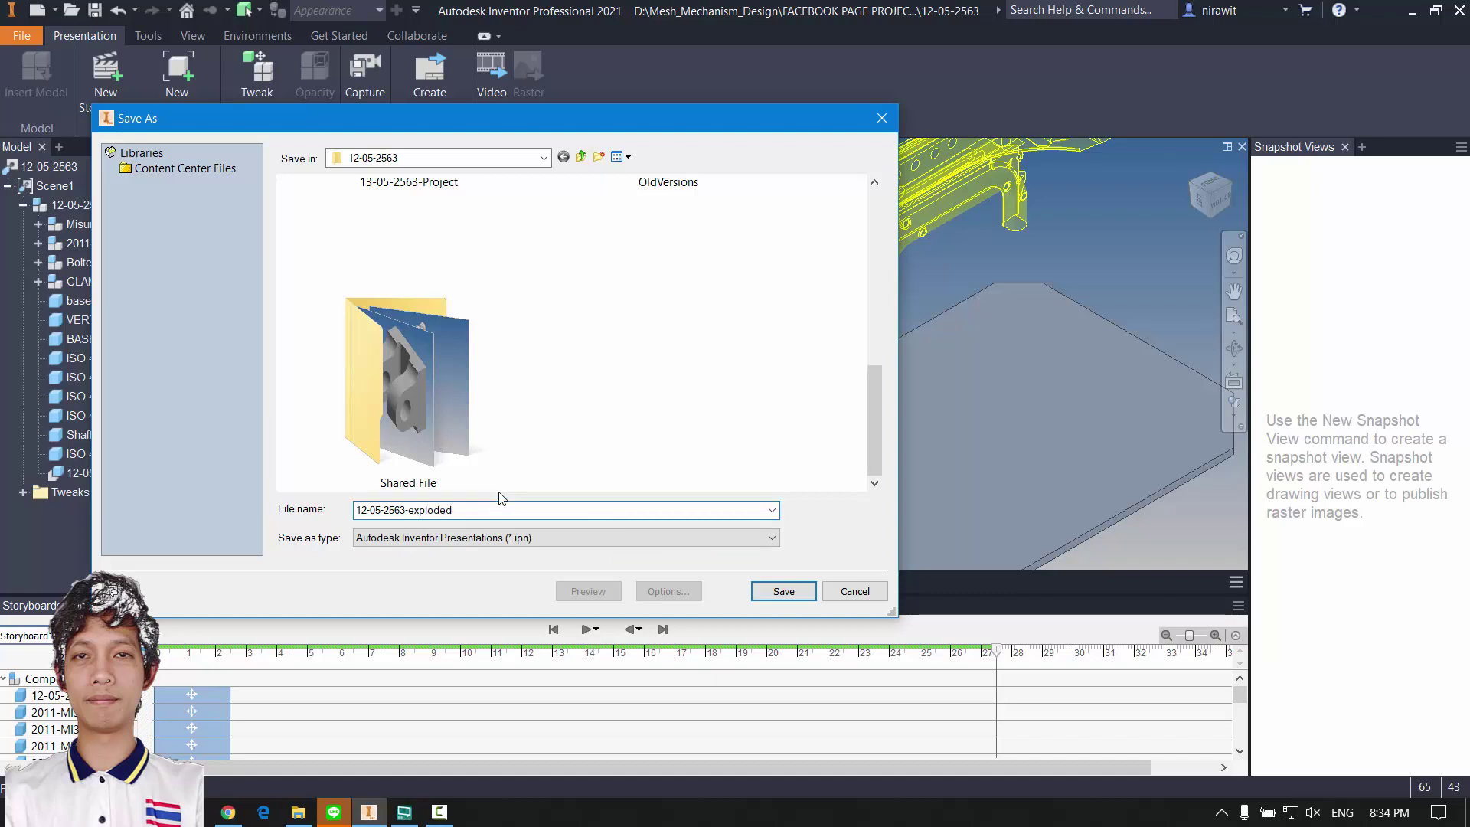
key(Return)
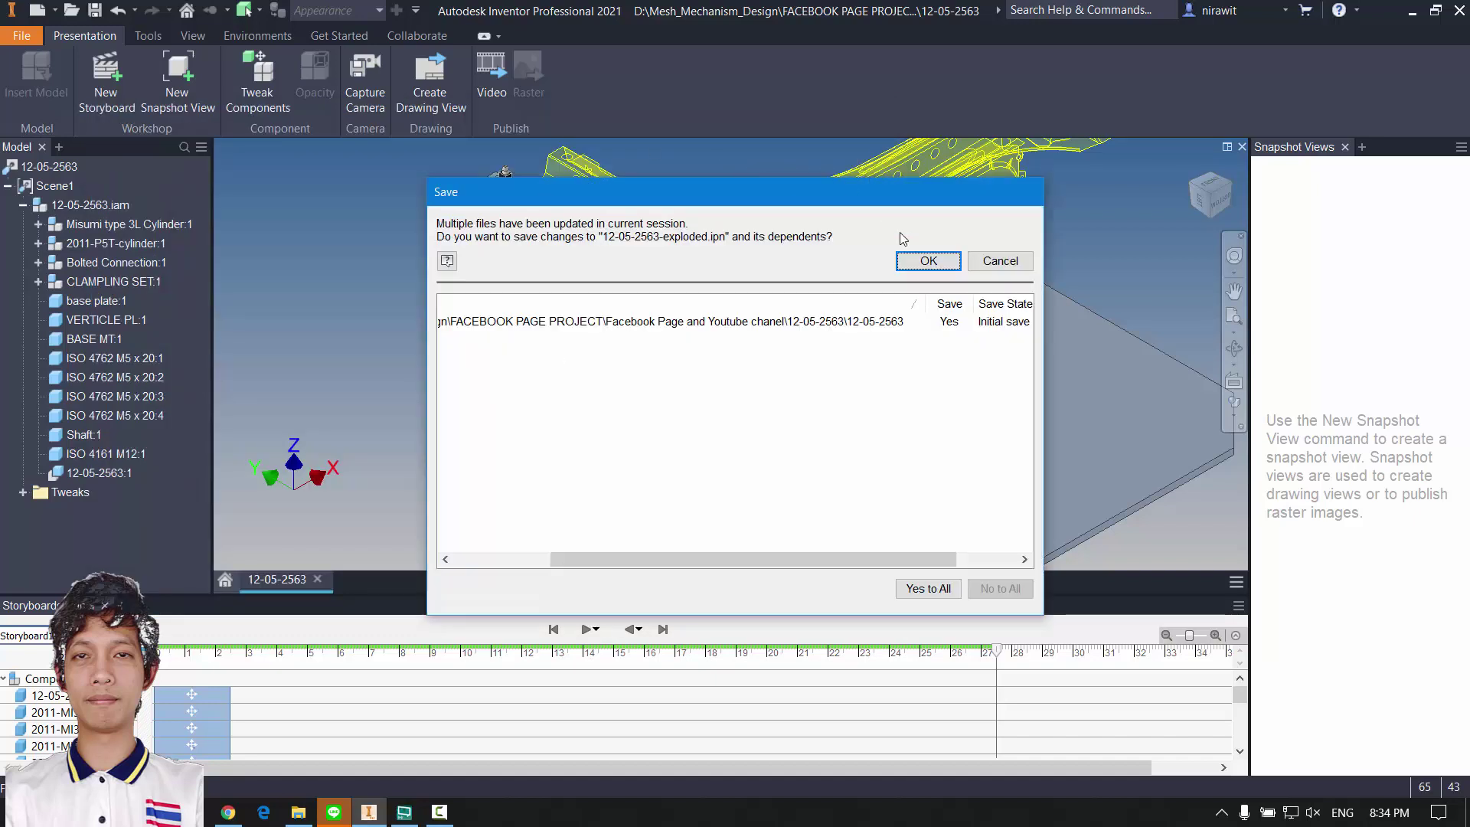
click(927, 262)
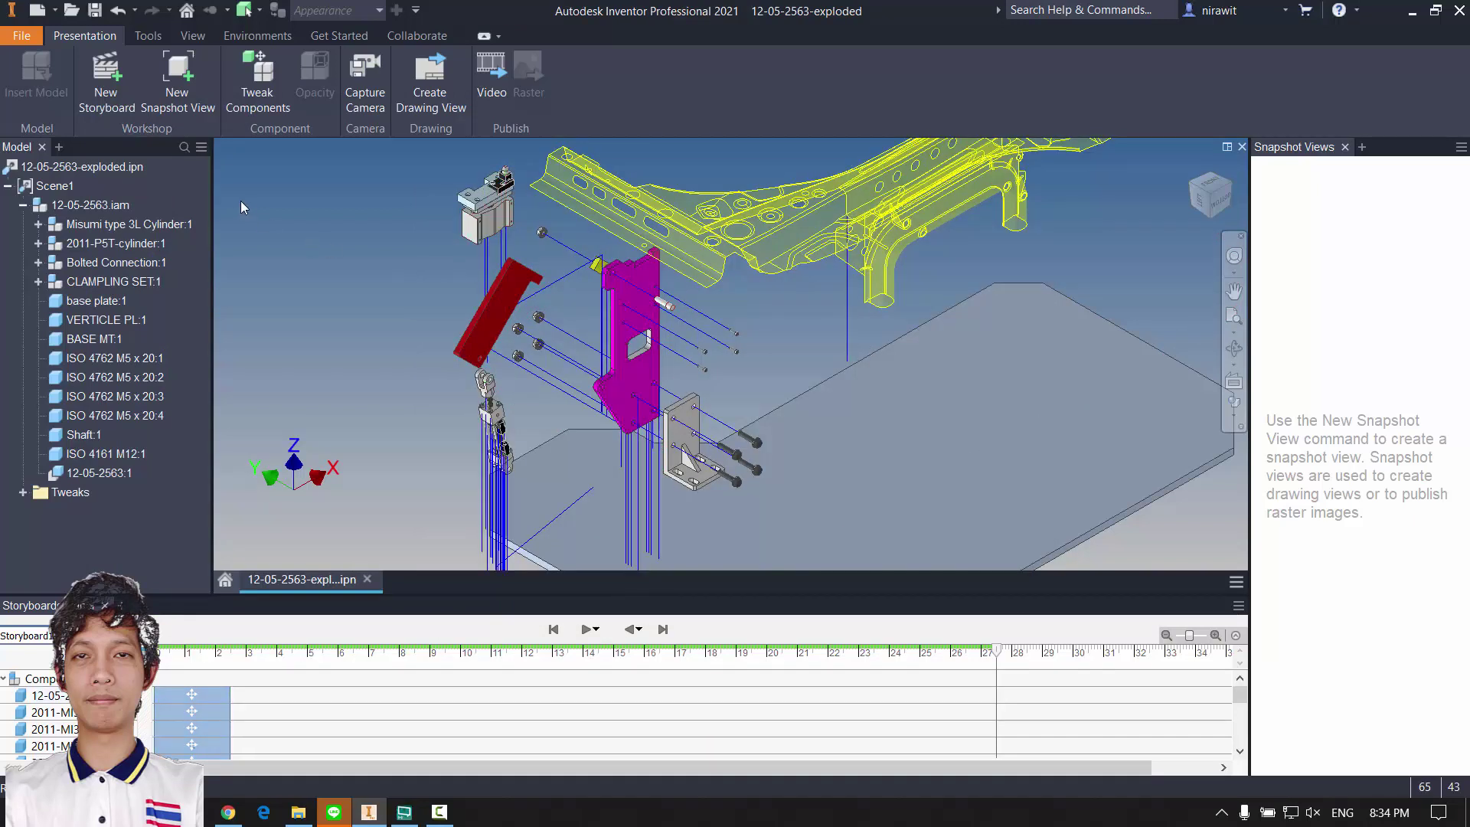
click(432, 90)
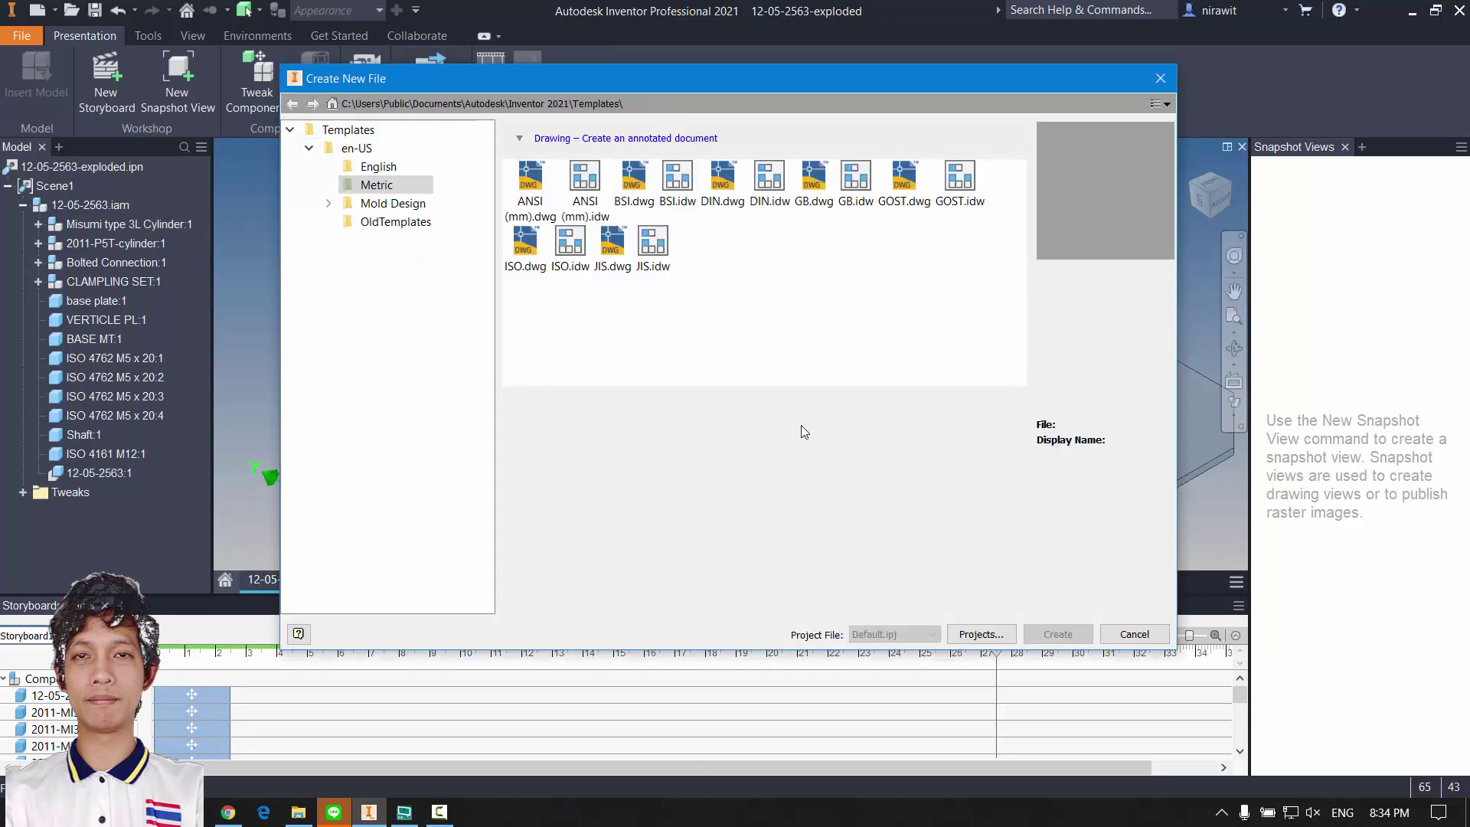
drag(651, 83, 482, 54)
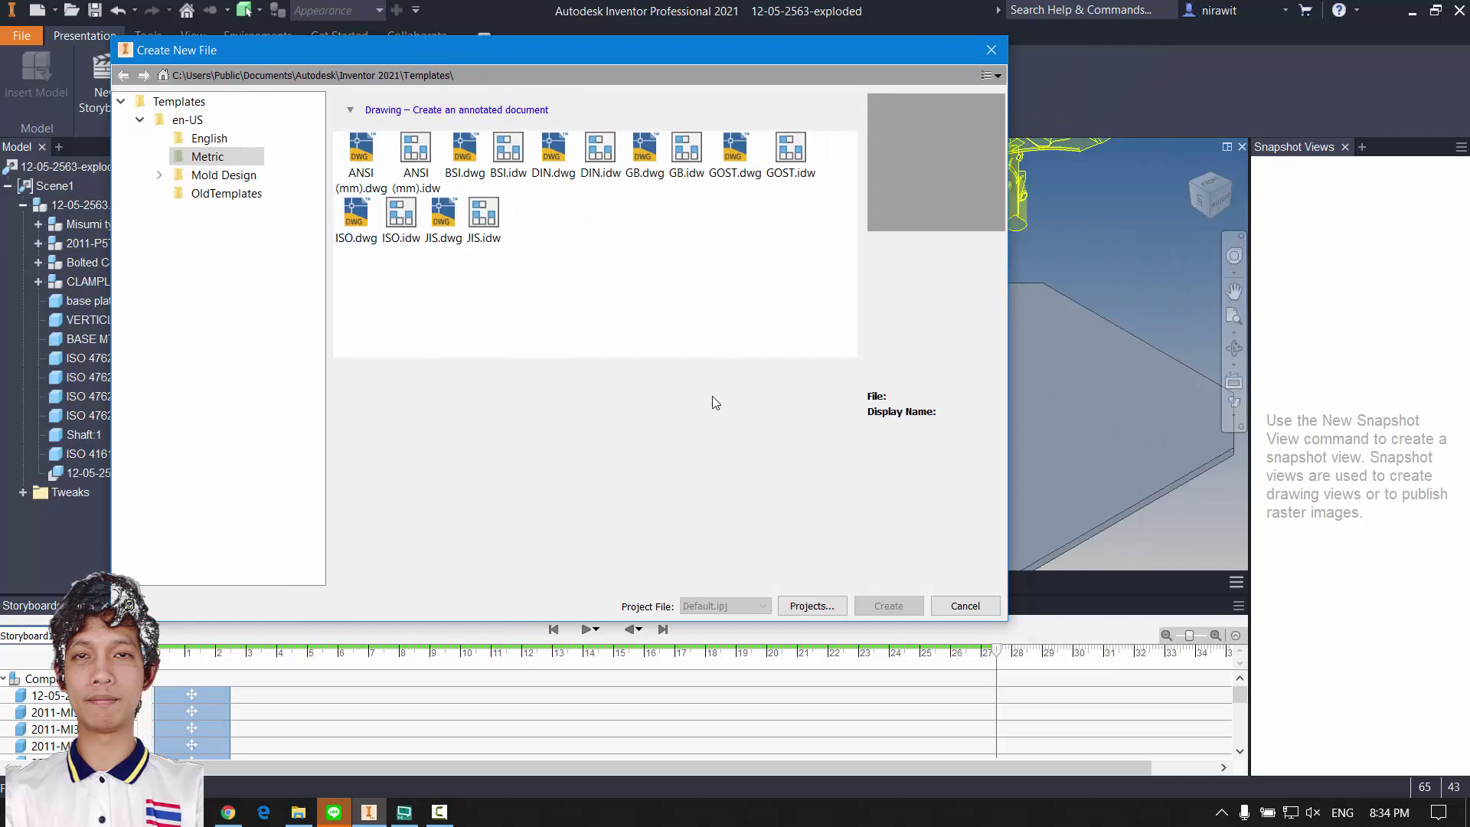
click(966, 605)
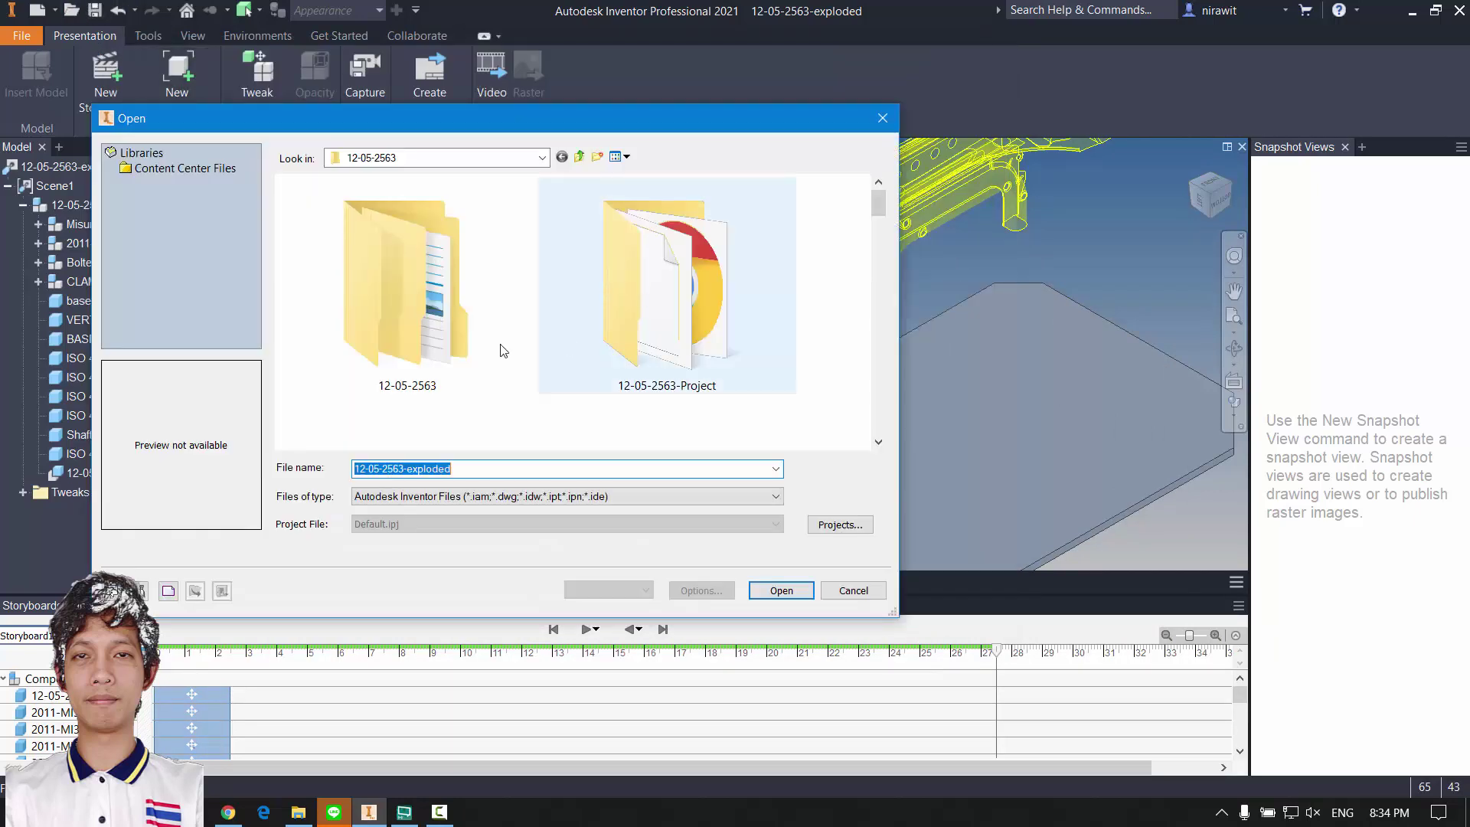
Step: Open the EP03 drawing from the 12-05-2563 folder, skipping the unresolved ASCKL.png image link
double_click(449, 131)
scroll(1164, 435, down, 5)
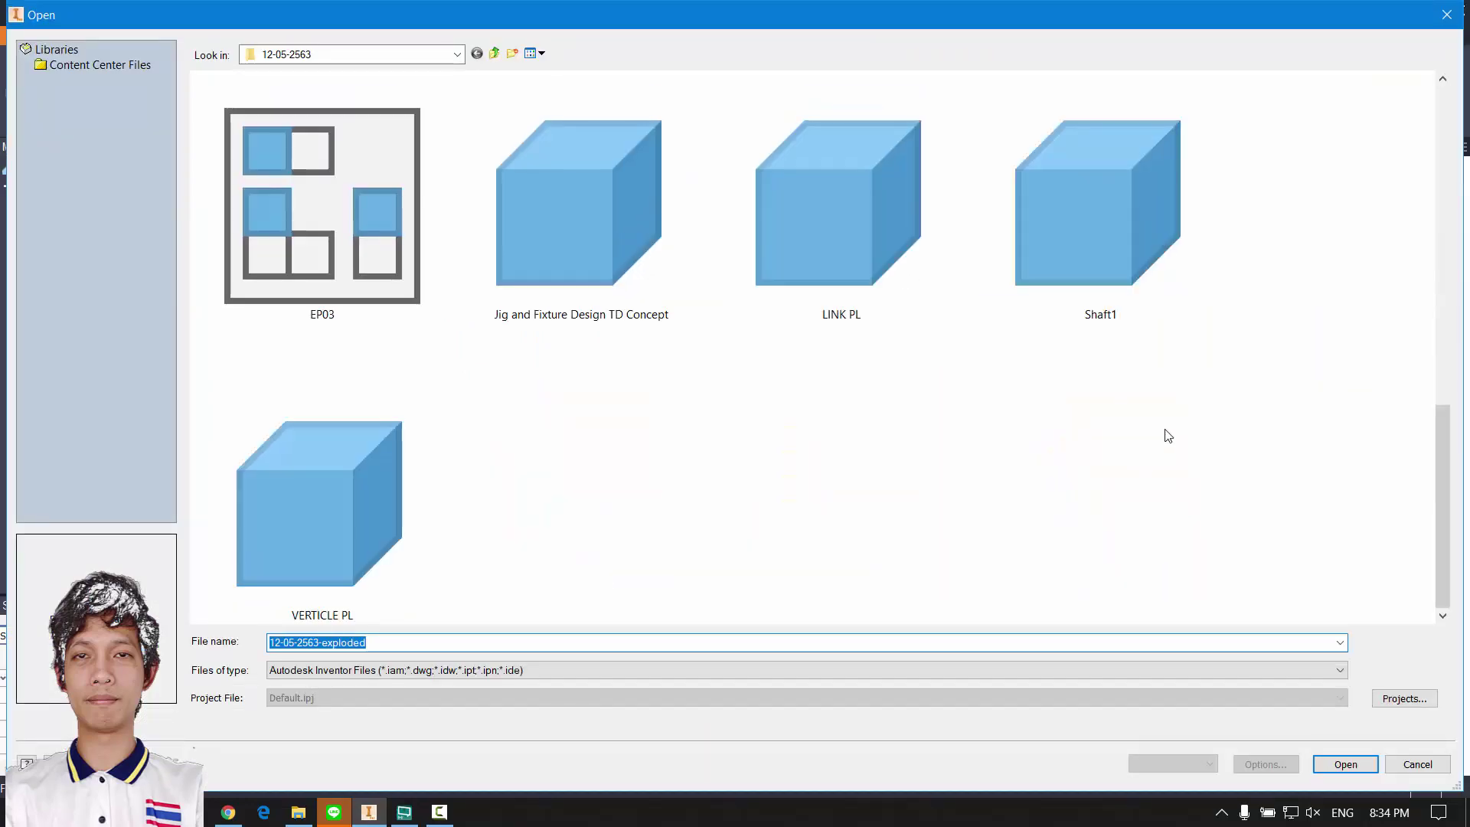
double_click(322, 253)
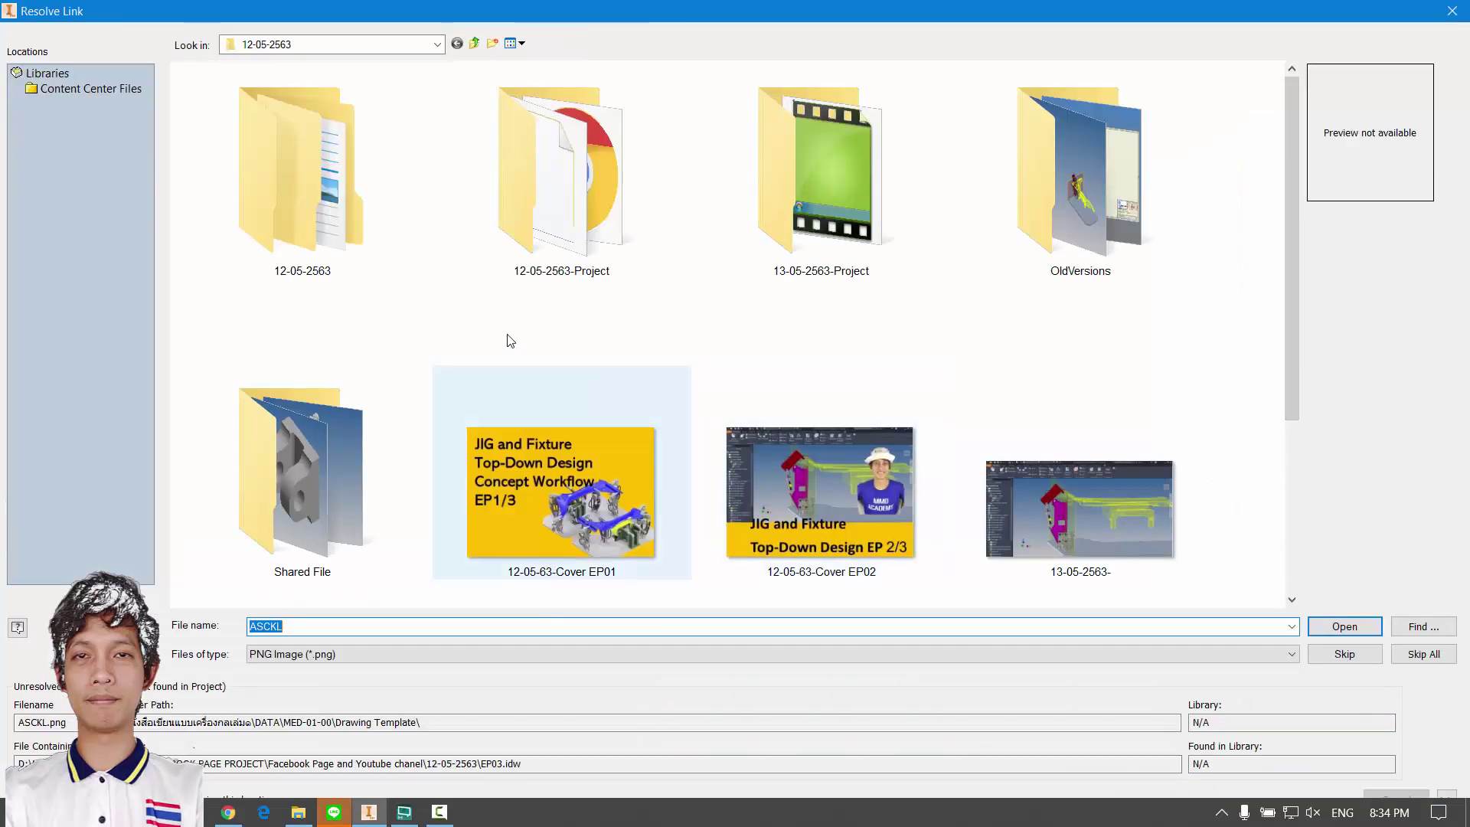
scroll(880, 426, down, 4)
click(1344, 654)
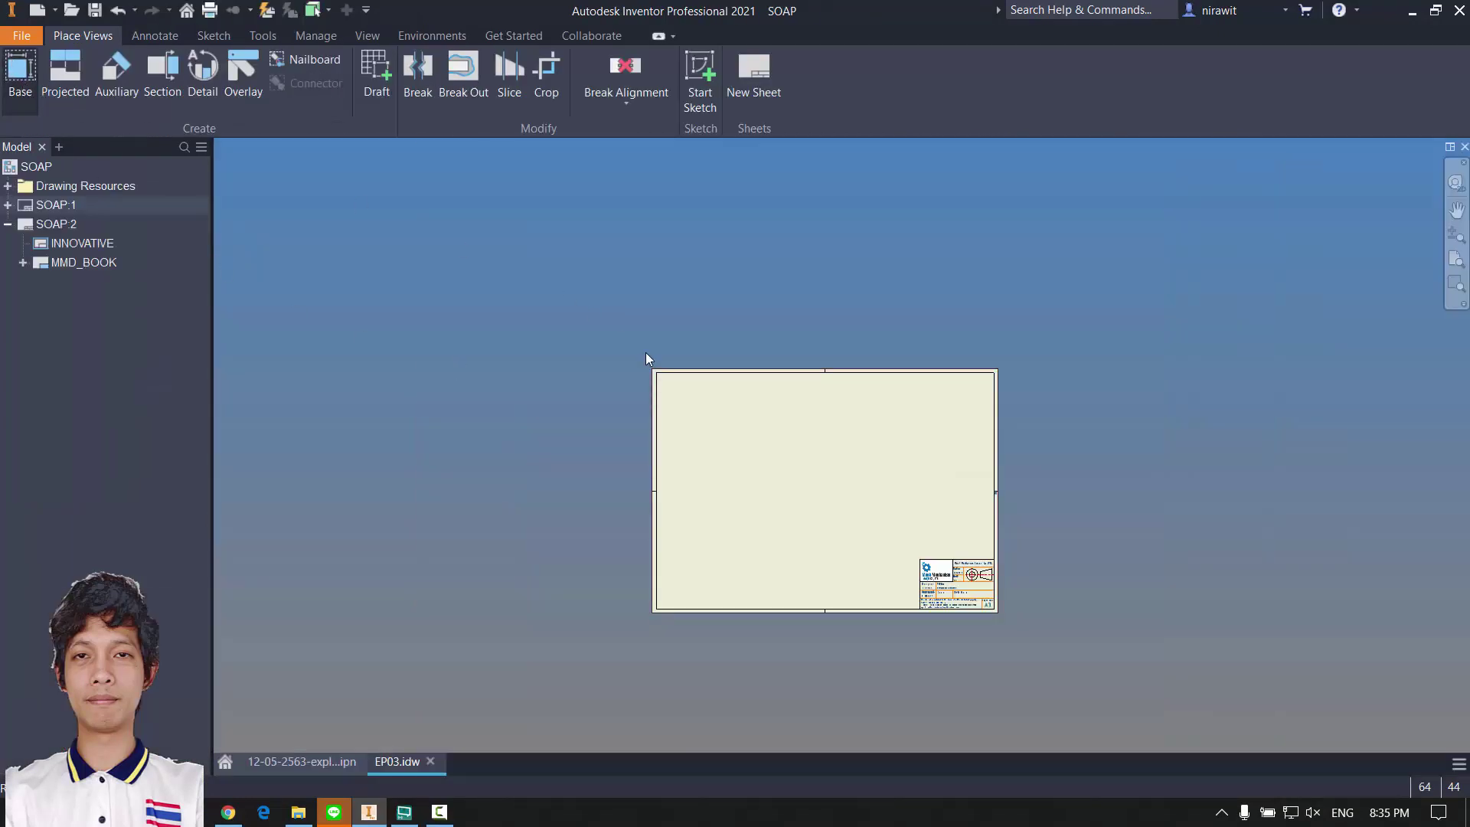
Step: Start a base view of the exploded presentation and orient it isometrically, with the cube's Front face on top and Bottom face at the right
click(800, 489)
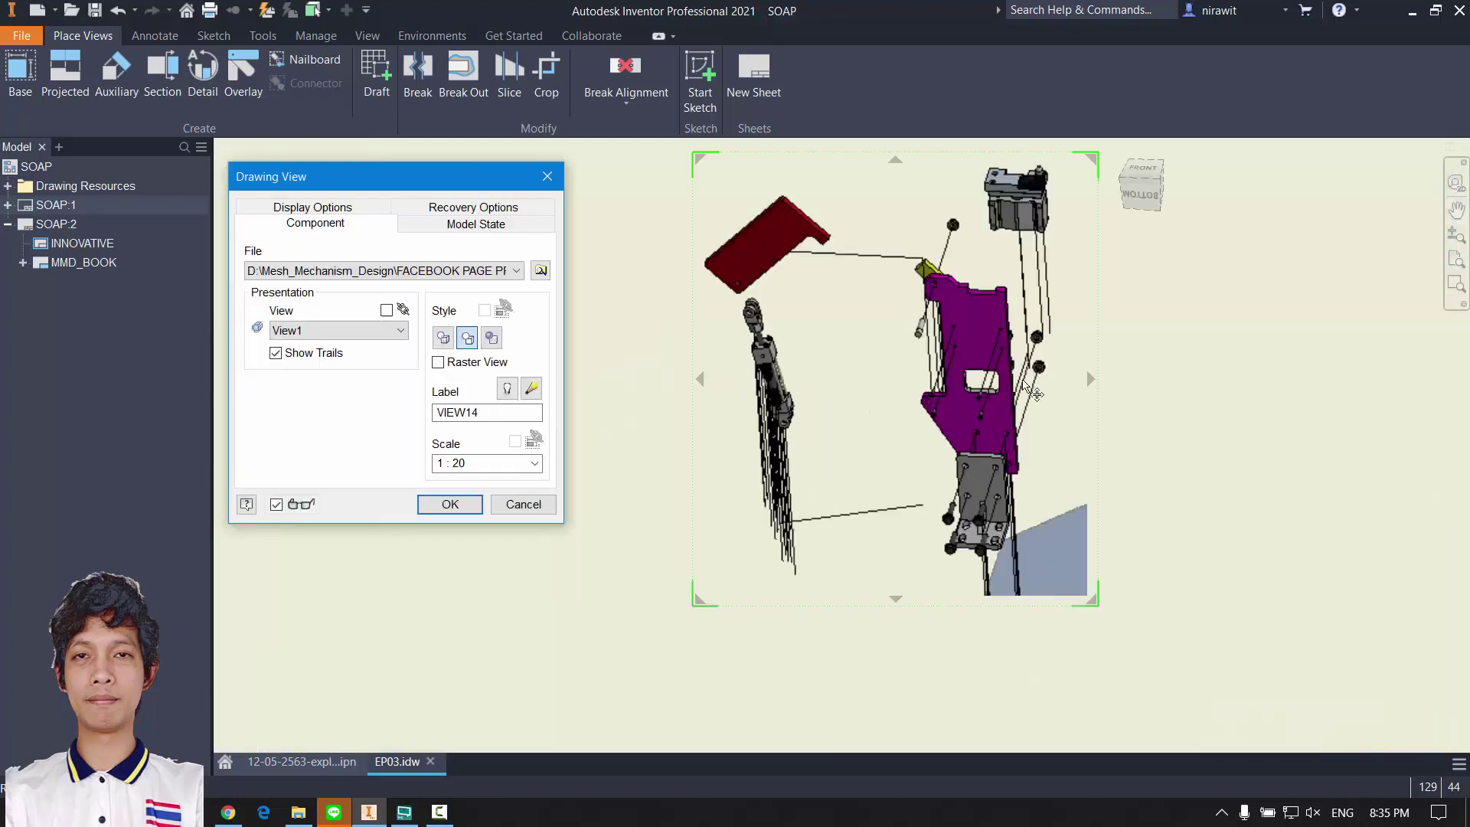
mouse_move(1044, 385)
mouse_down()
mouse_move(990, 391)
mouse_move(956, 456)
mouse_up()
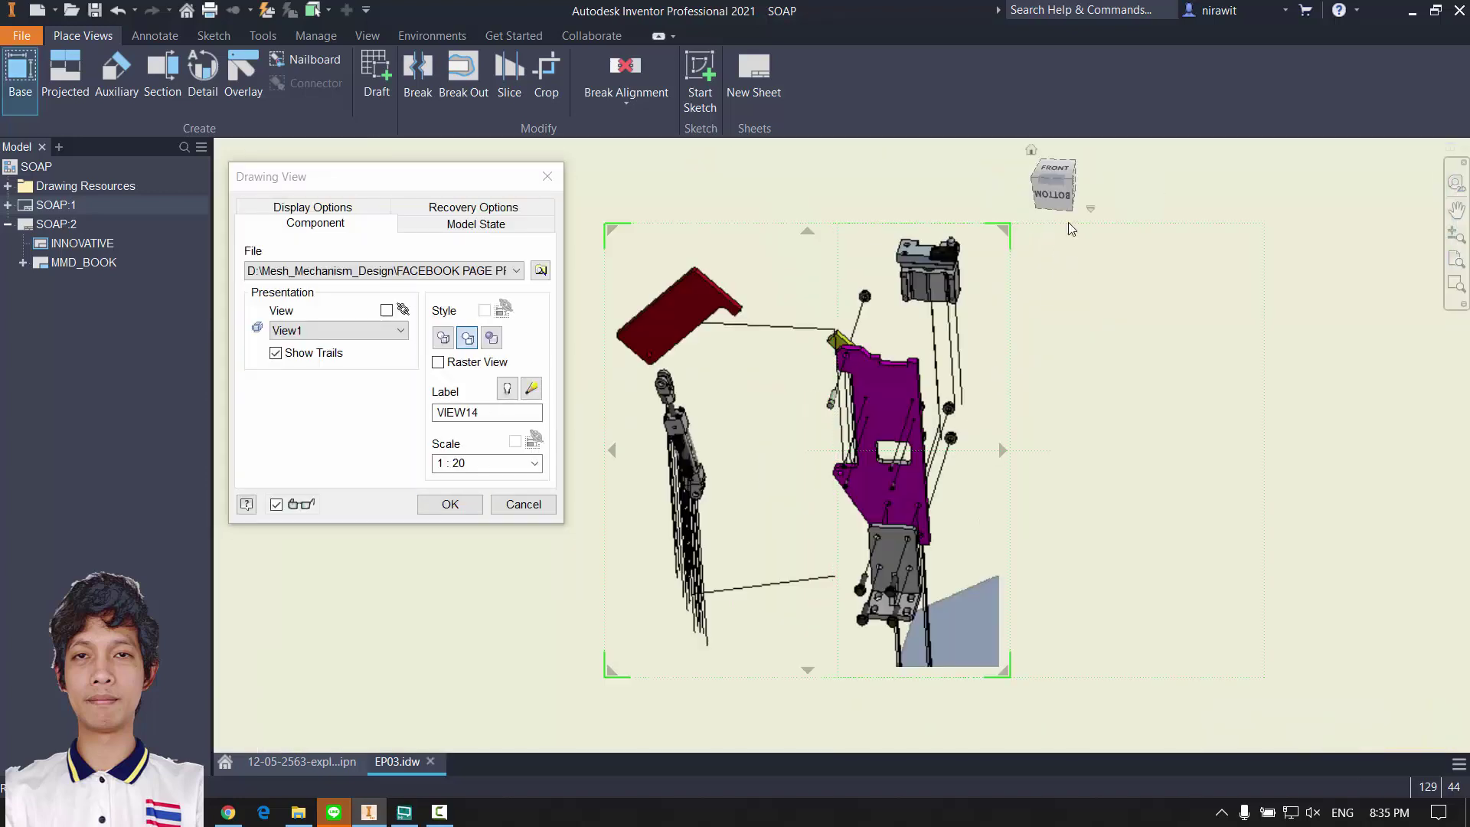
click(1071, 188)
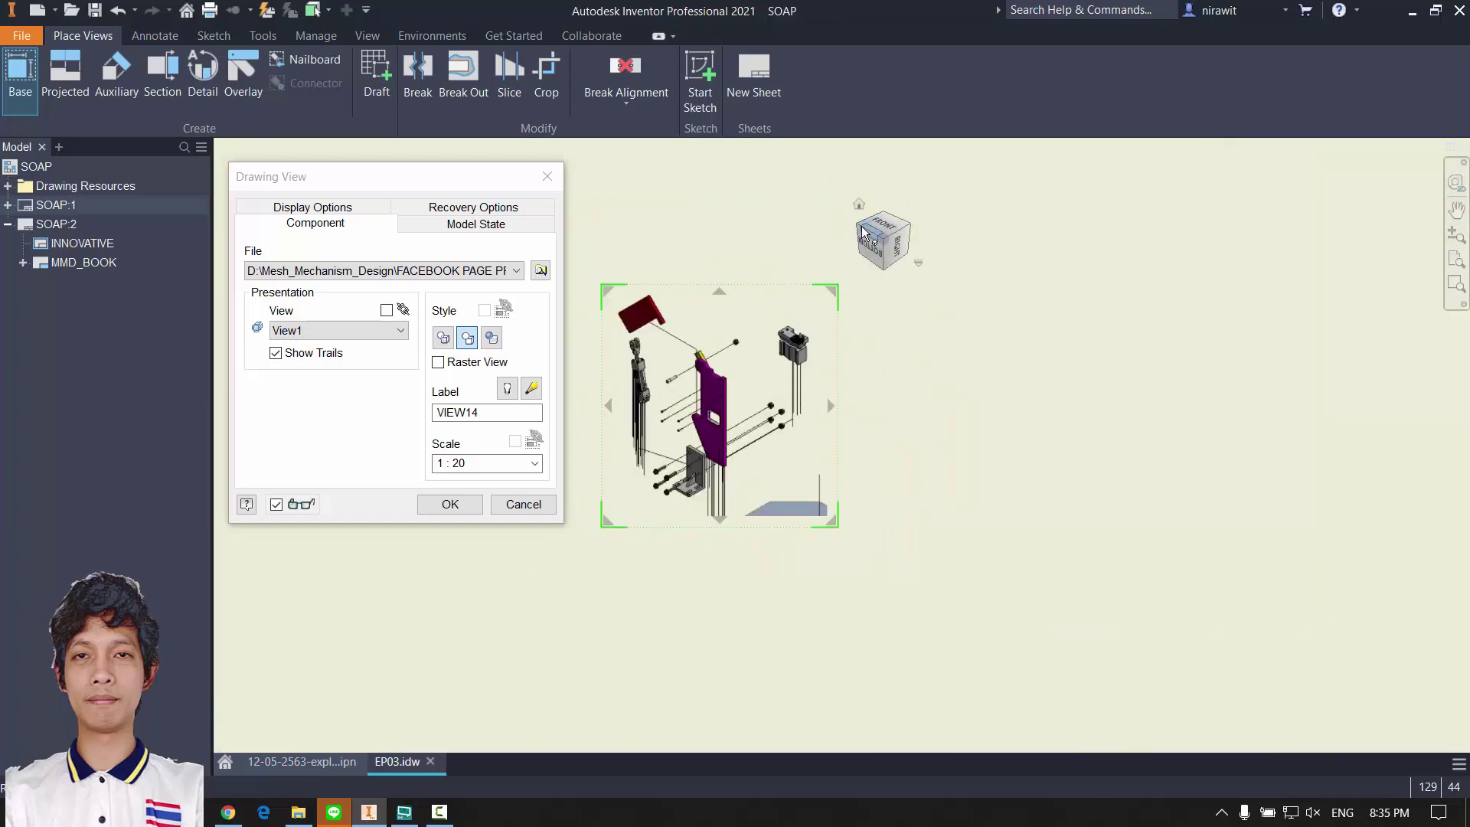
click(858, 227)
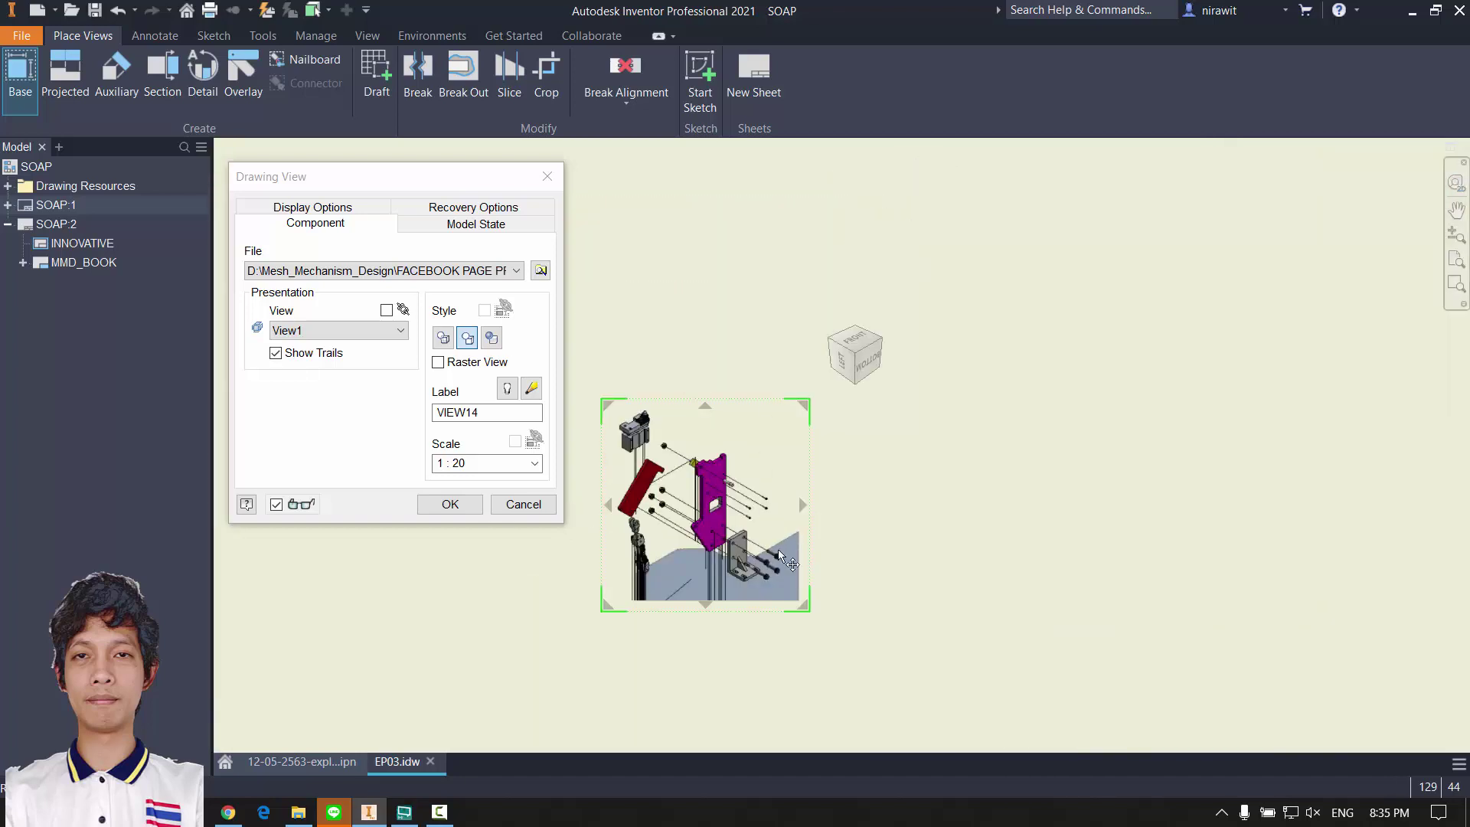
drag(787, 563, 785, 589)
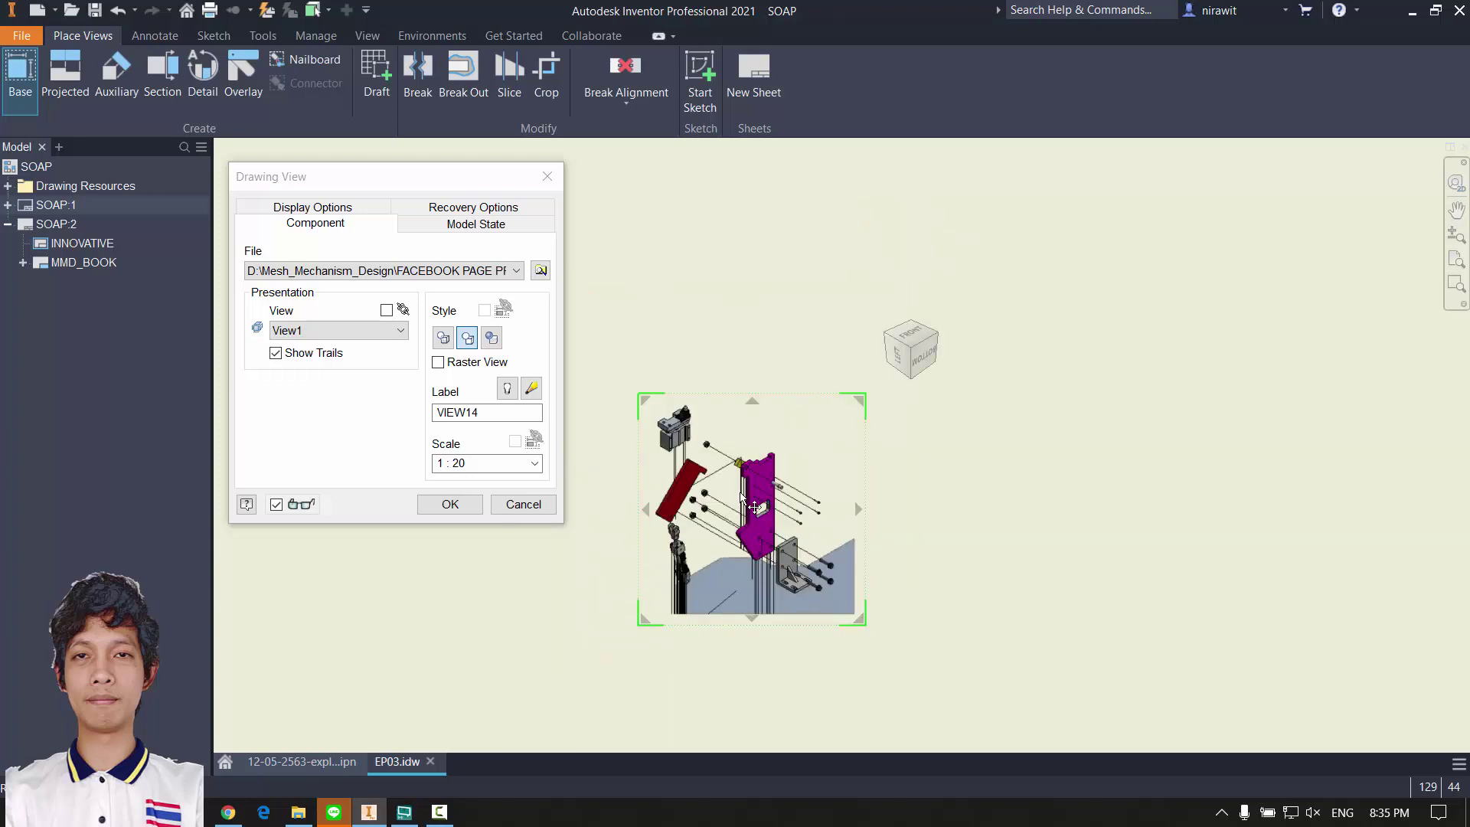
scroll(741, 497, up, 2)
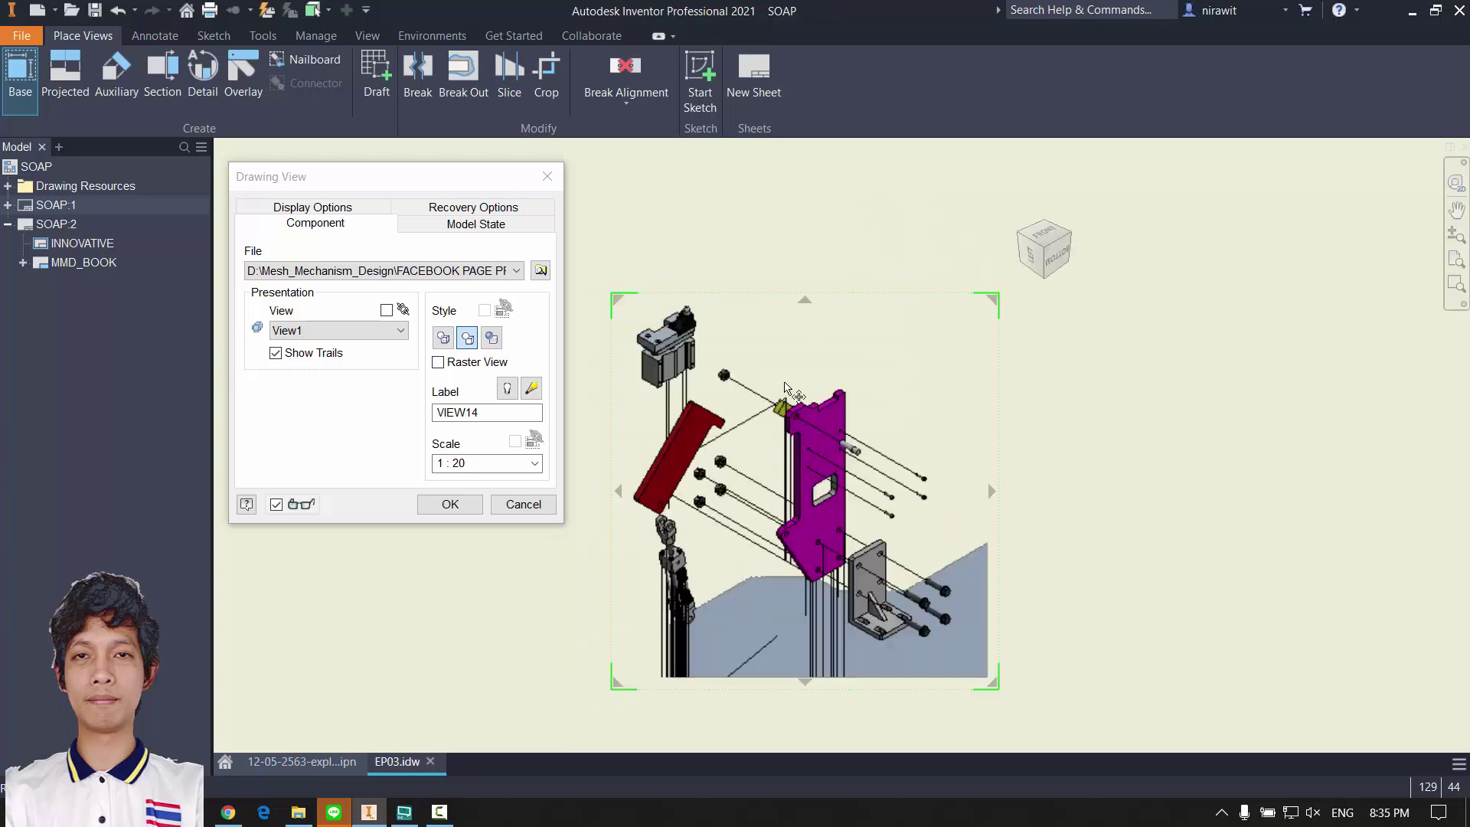
scroll(807, 475, down, 2)
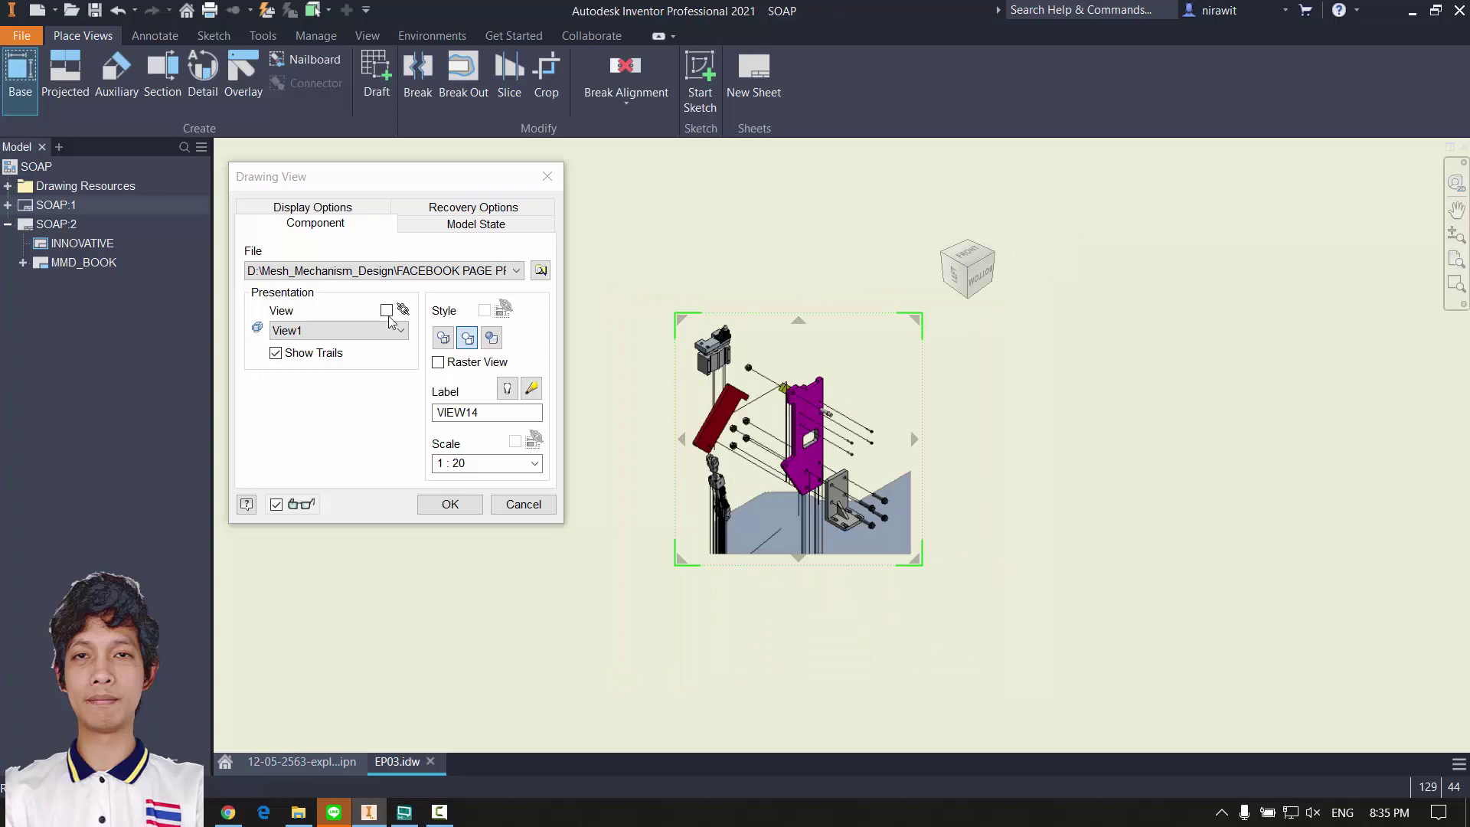
Step: Try the base view at scales 1 : 10 and 1 : 5 to judge its fit on the sheet
double_click(498, 464)
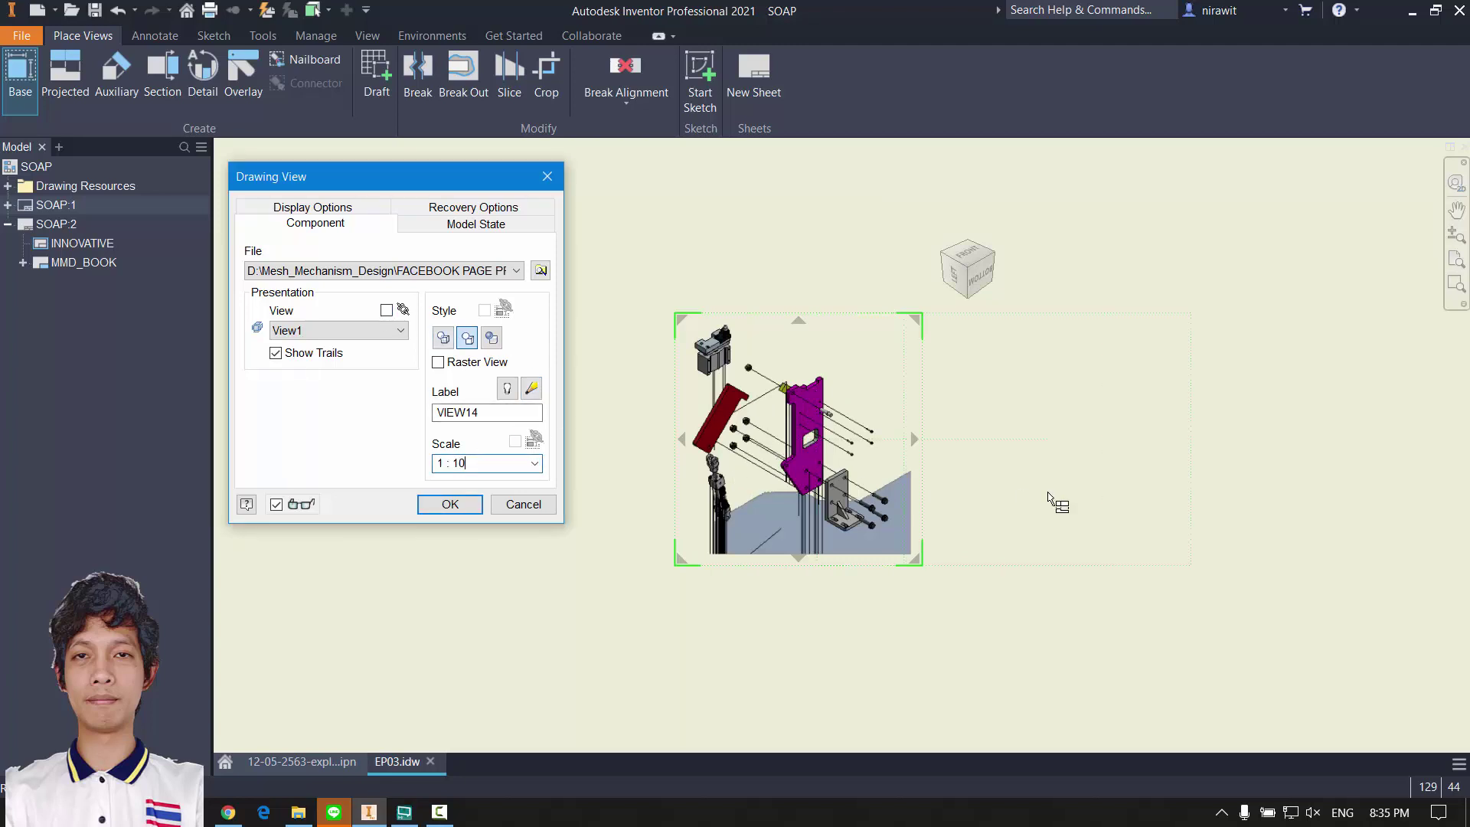
scroll(1048, 502, down, 3)
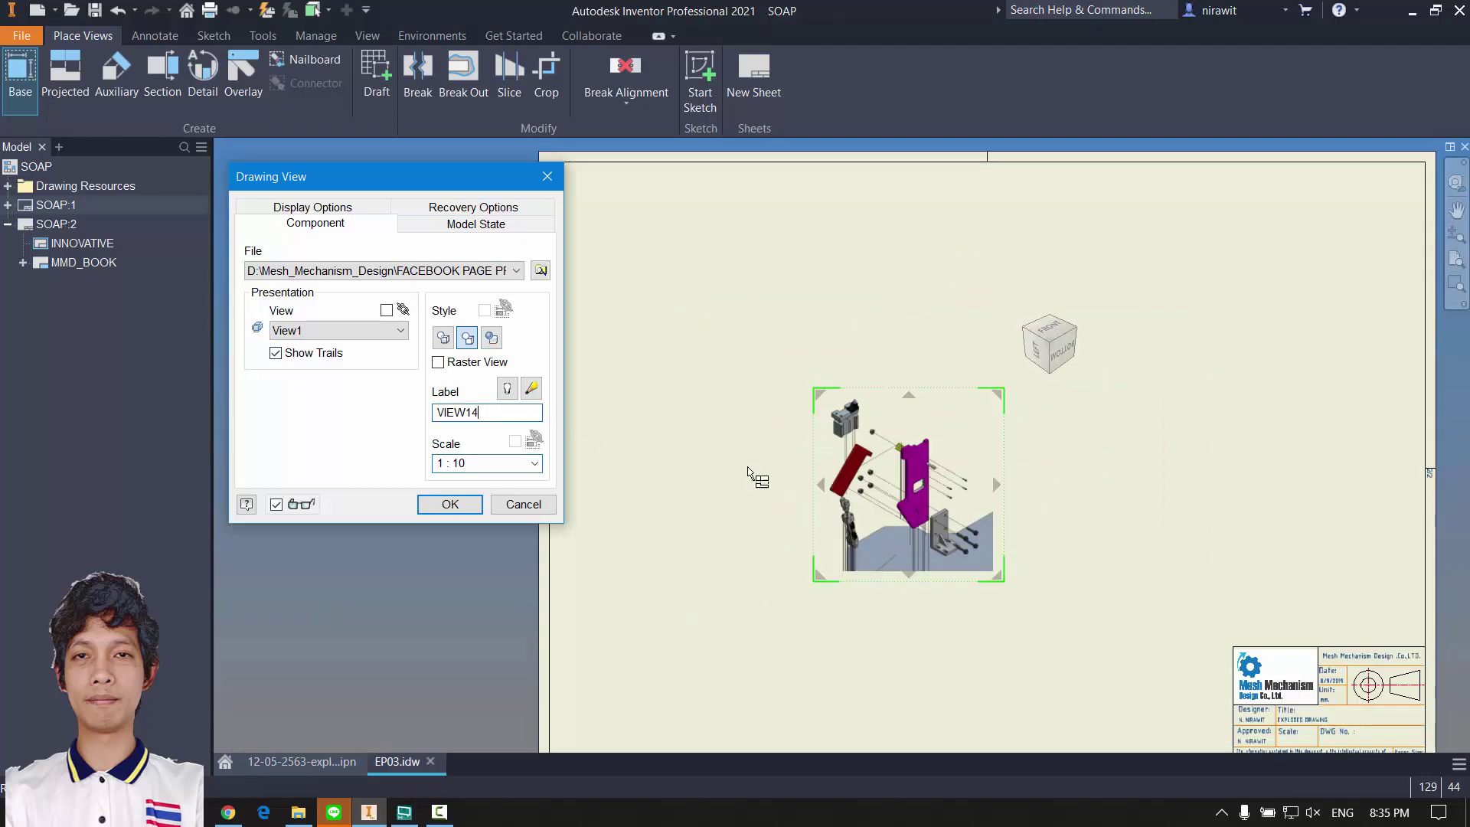
middle_drag(1103, 543, 917, 492)
double_click(475, 463)
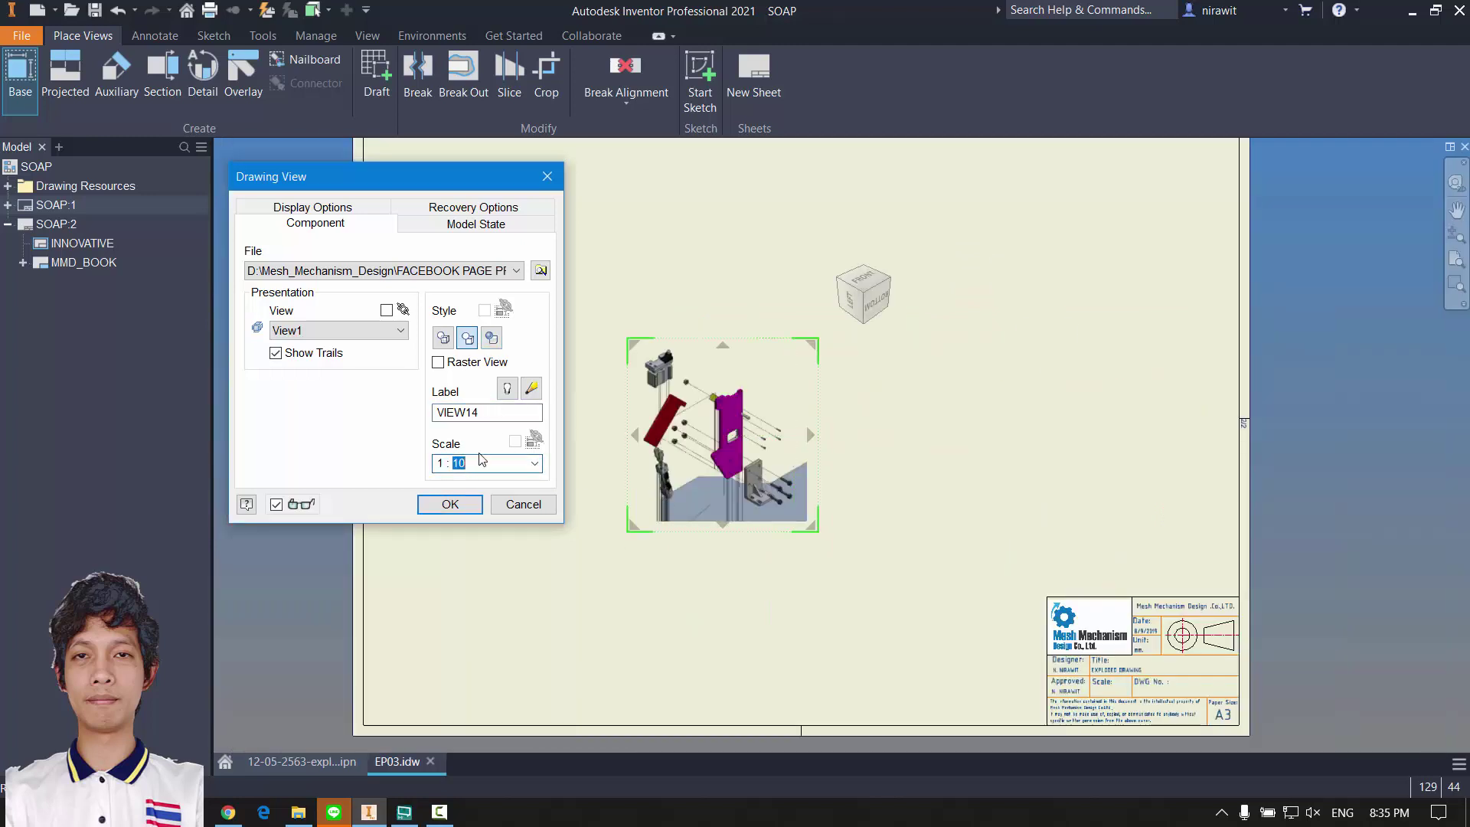
text(5)
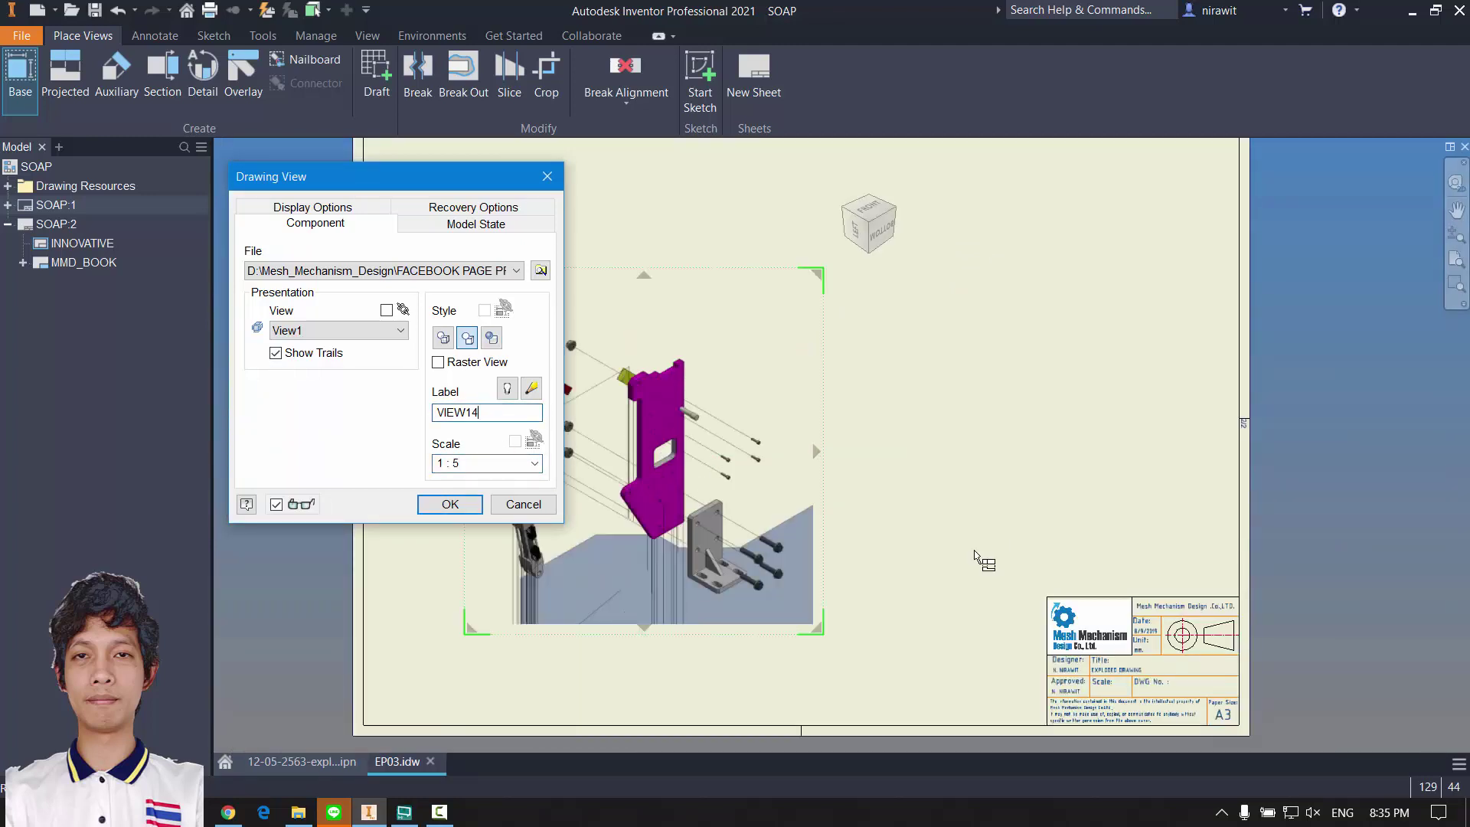
scroll(980, 555, down, 3)
Step: Set the base view's scale to 1 : 2.5 with the shaded style and create it on the sheet
click(482, 463)
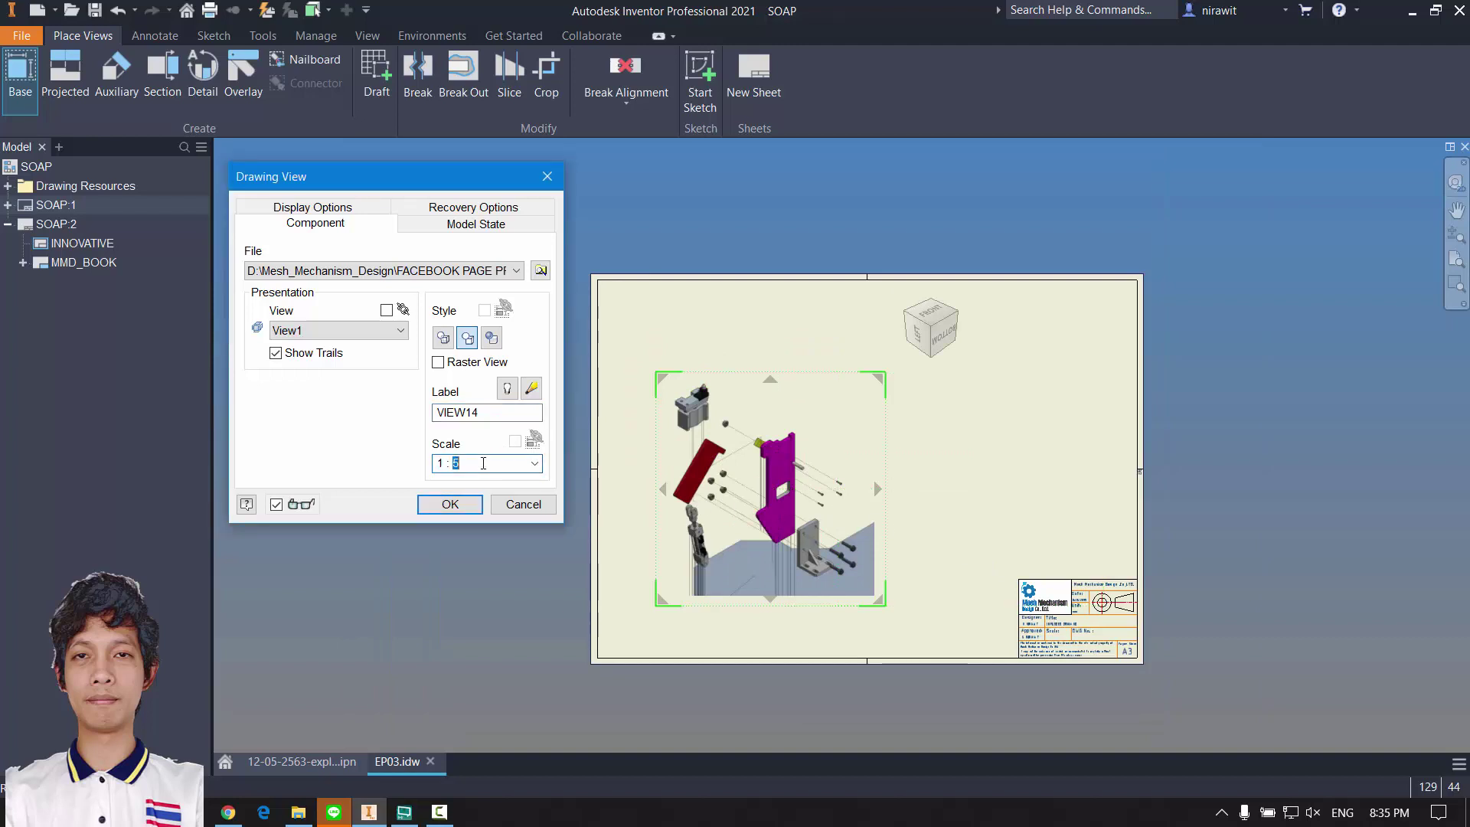
text(2.5)
scroll(894, 508, down, 2)
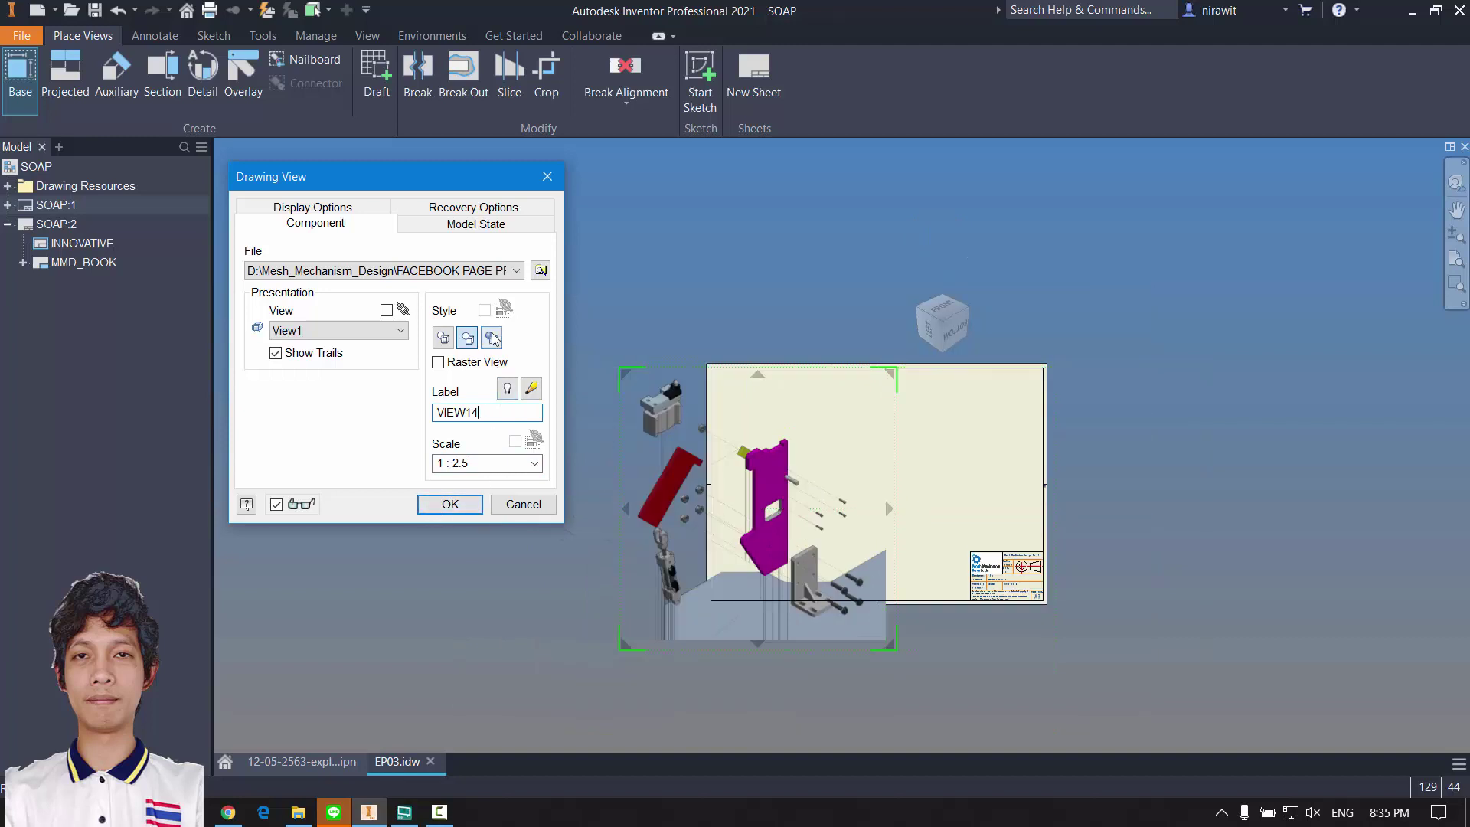
click(450, 505)
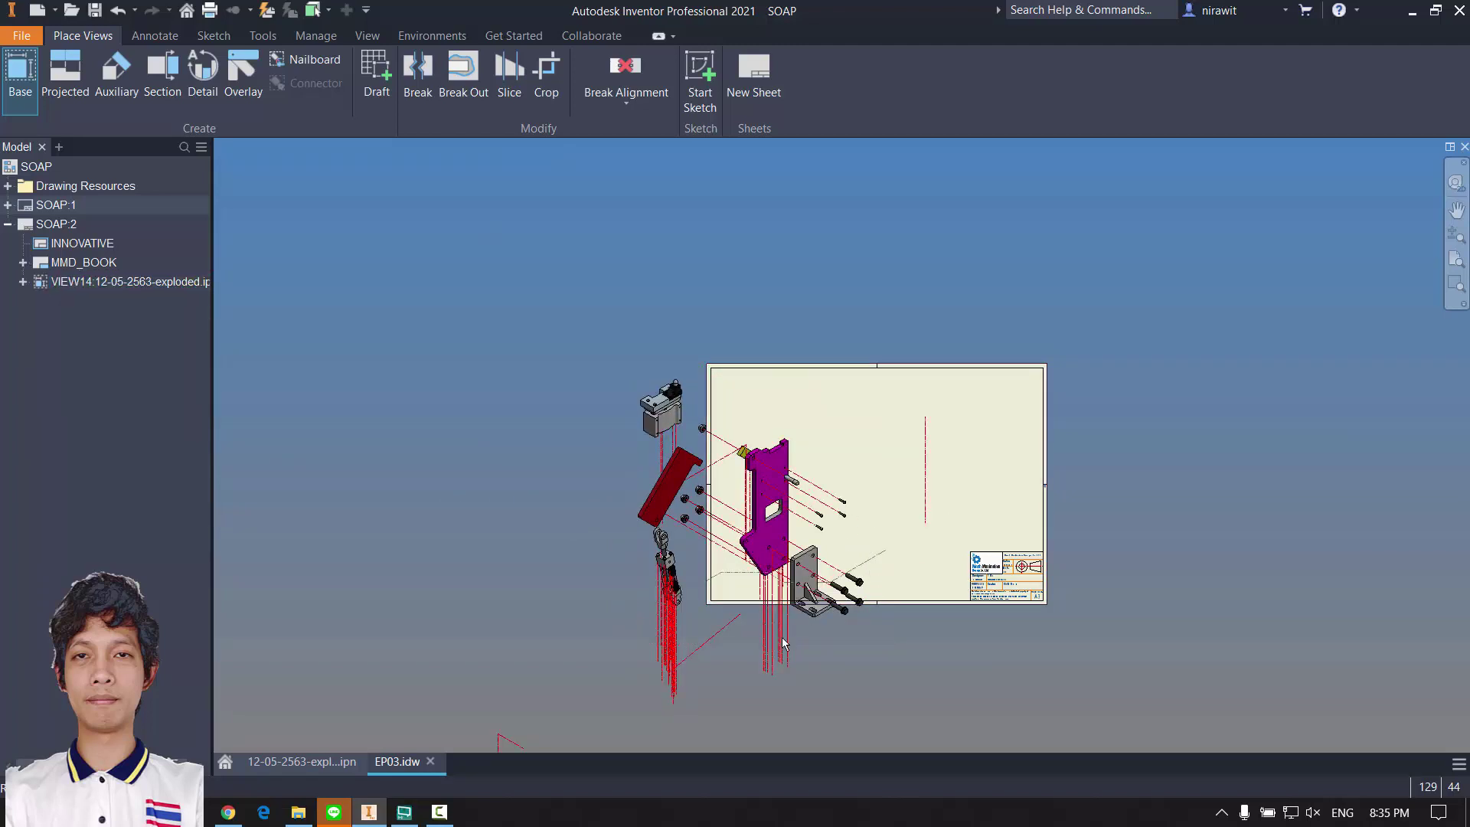
Step: Move the exploded view from the sheet's left edge toward the middle of the A3 sheet
drag(888, 600, 1001, 516)
scroll(842, 521, up, 5)
scroll(846, 490, down, 5)
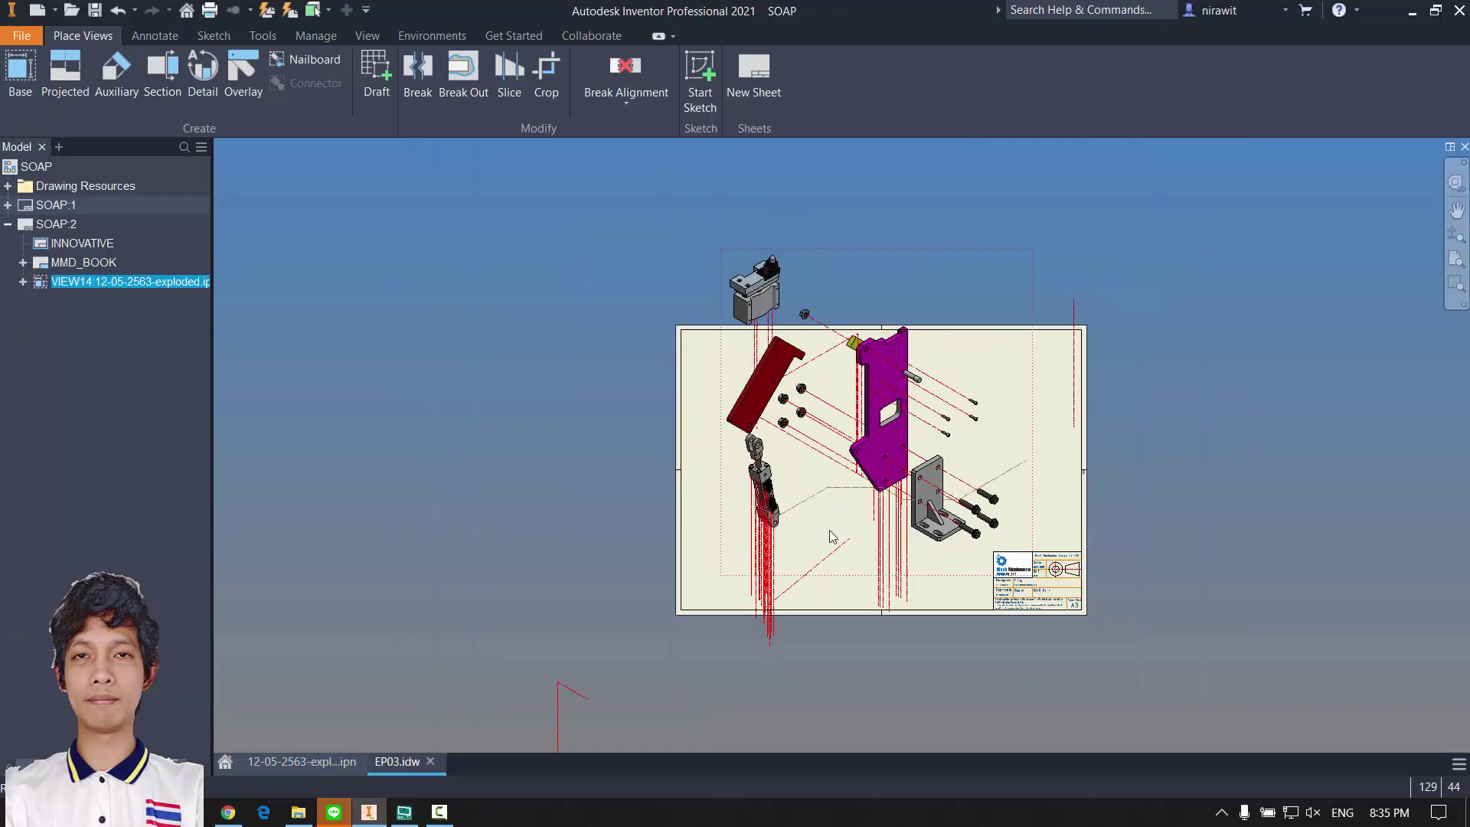
Step: Set the exploded view's scale to 1 : 5 and move the view to the left-centre area of the A3 sheet
double_click(829, 523)
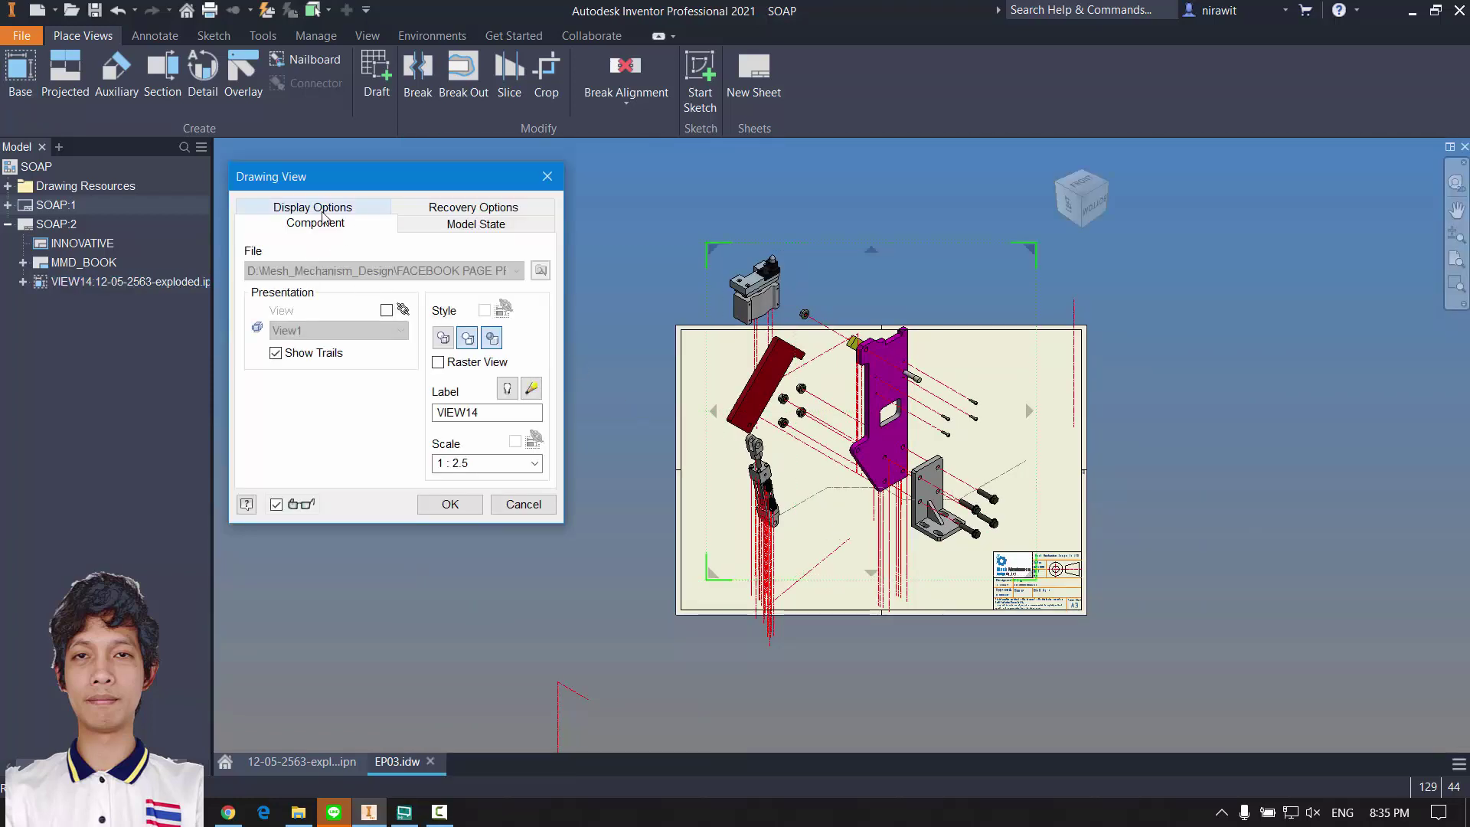
double_click(493, 463)
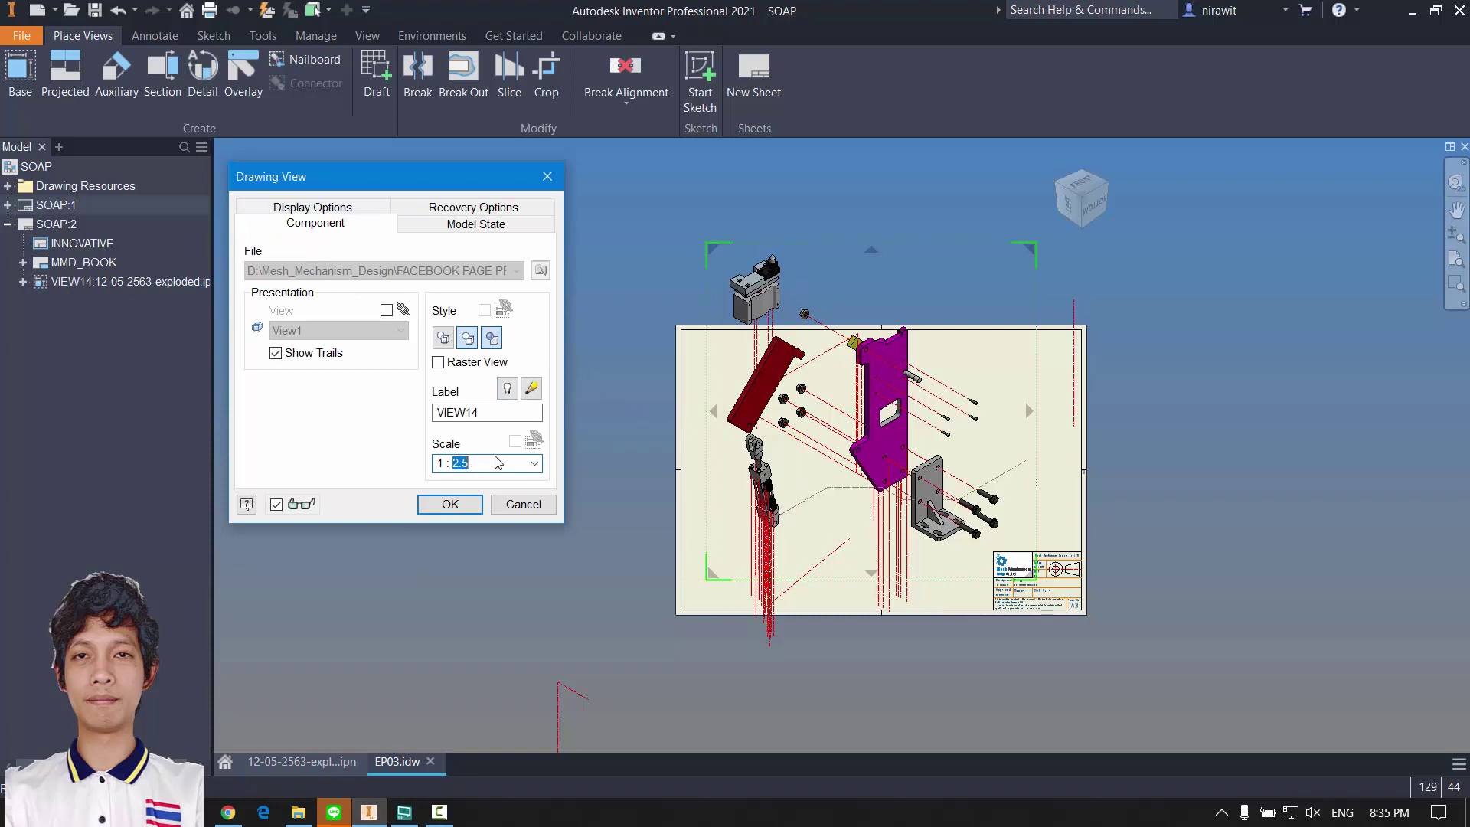
key(Return)
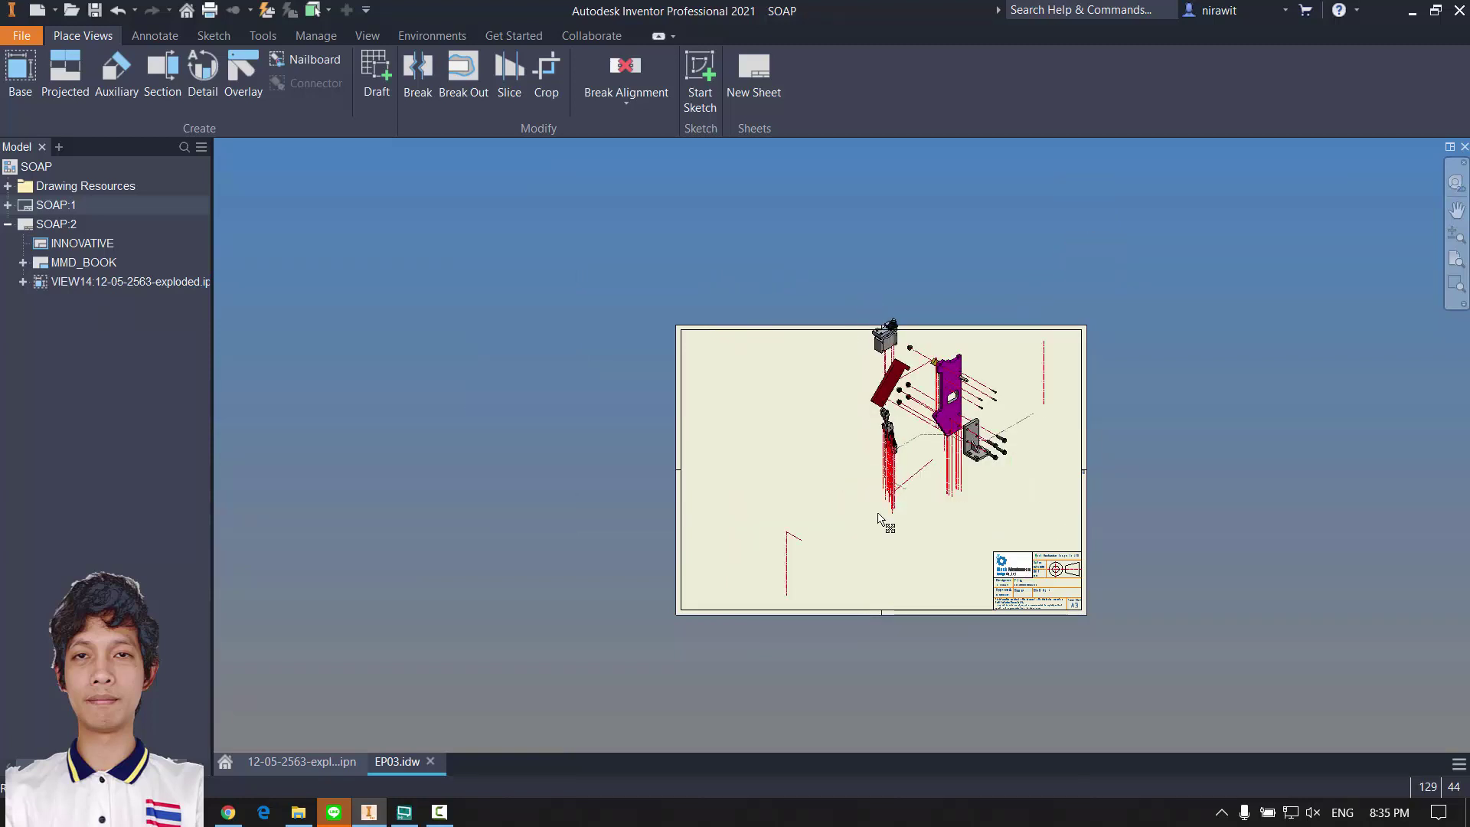
drag(867, 459, 746, 529)
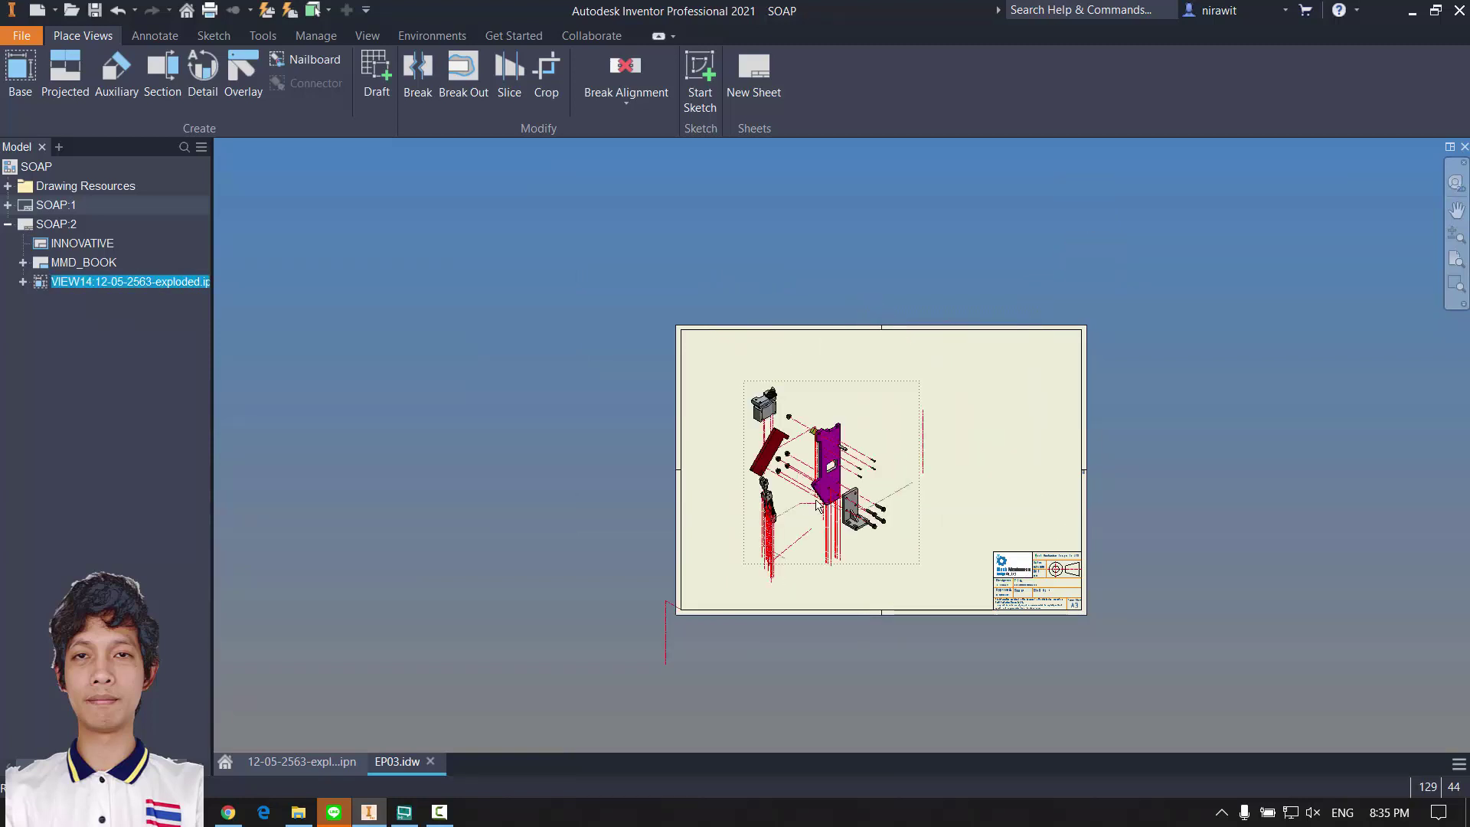
scroll(804, 500, down, 3)
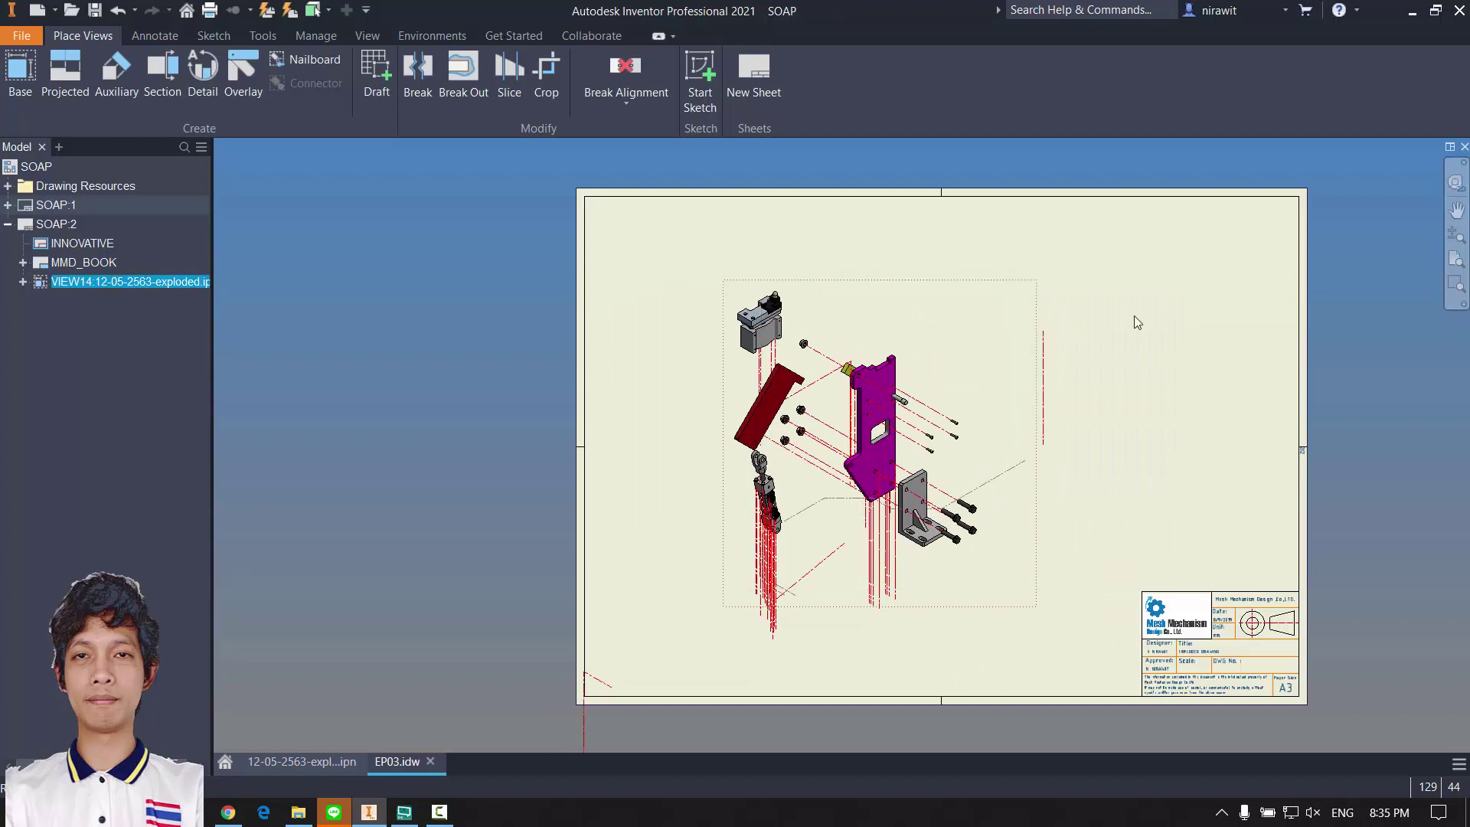
Step: Turn off Show Trails for the exploded view and apply the change
scroll(846, 361, down, 3)
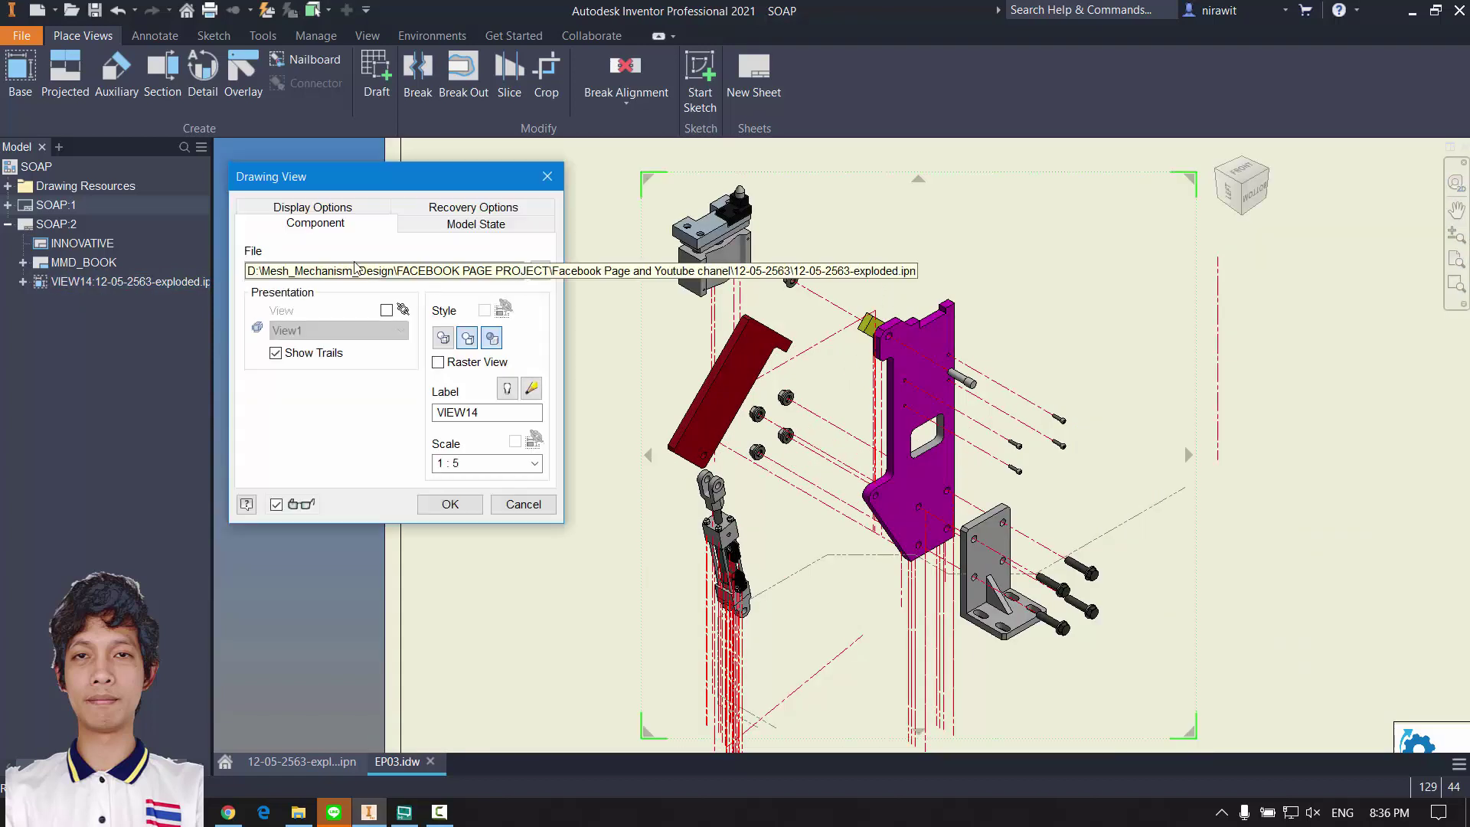
click(334, 222)
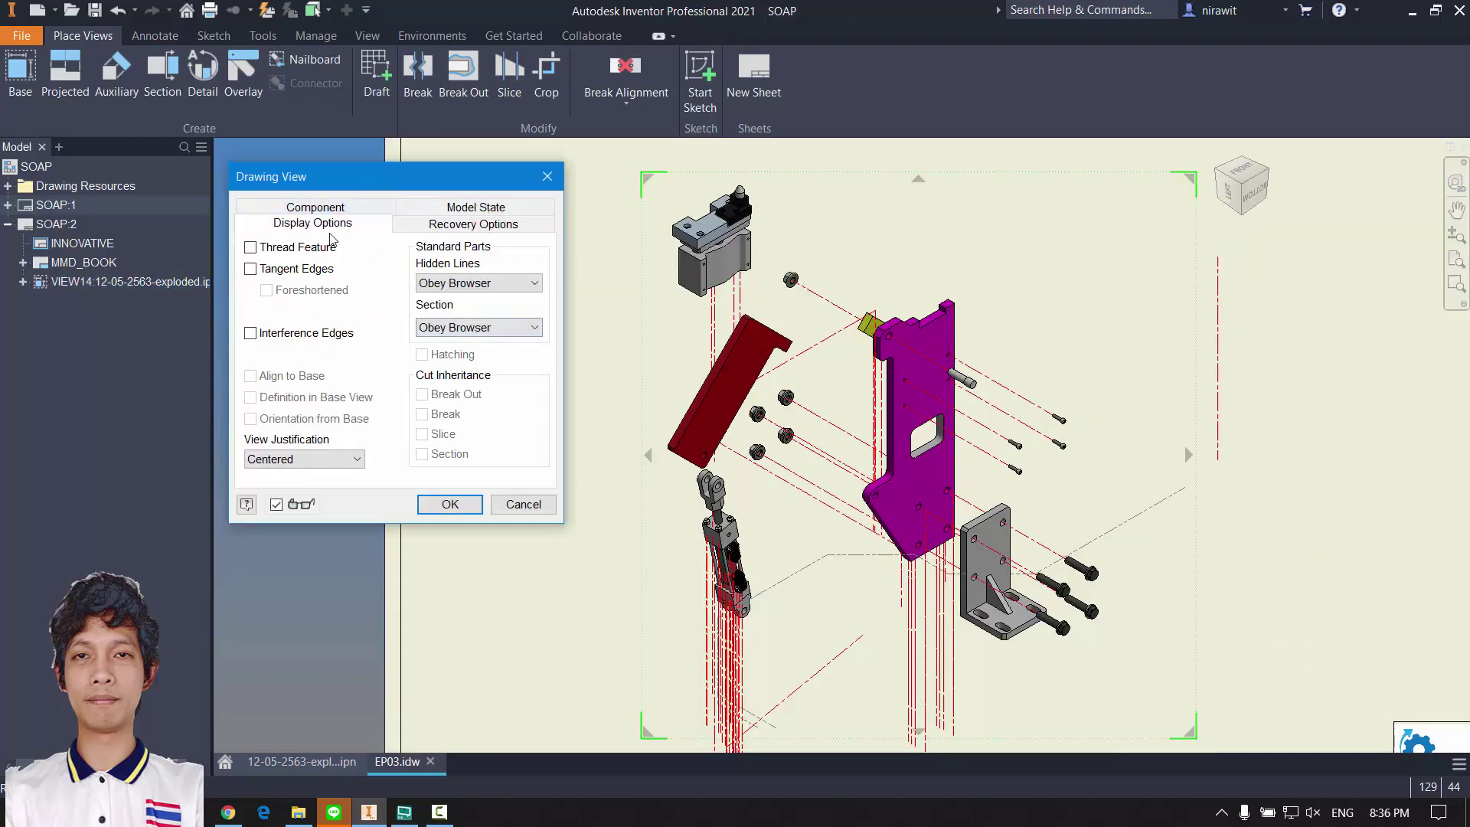
click(307, 210)
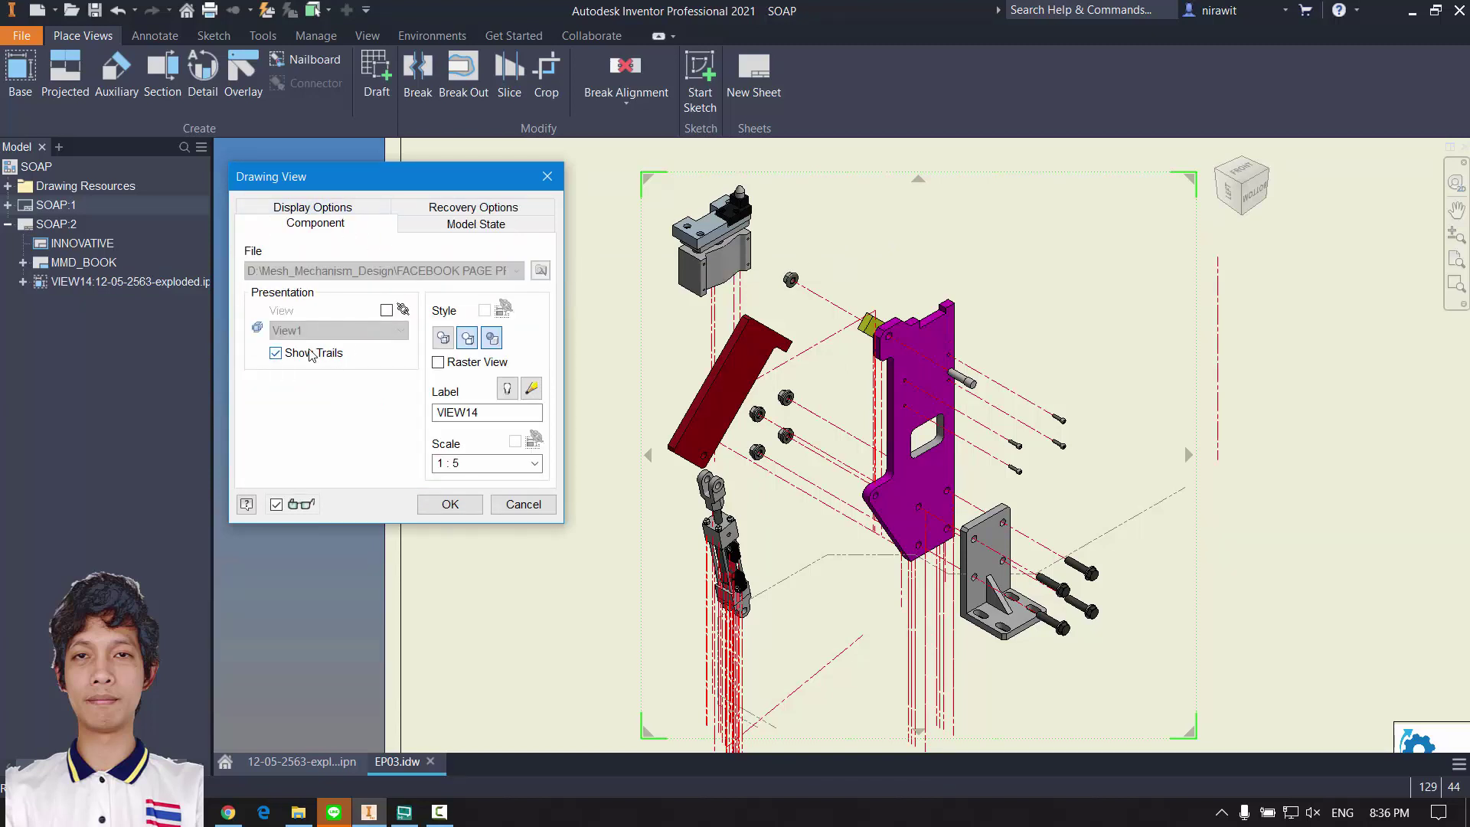
click(452, 505)
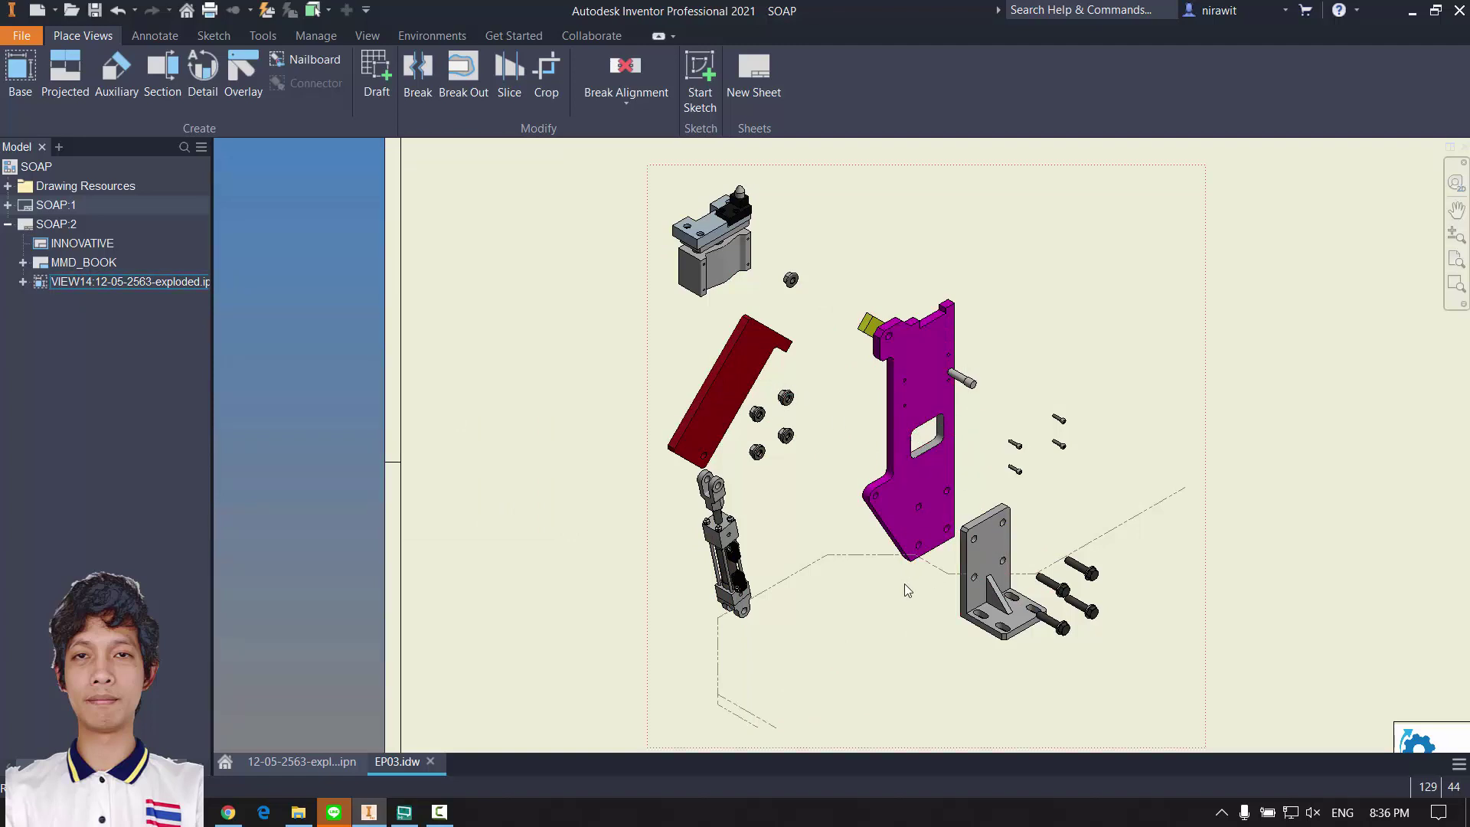
Step: Examine the arrangement of the exploded parts on the sheet with the trails hidden
scroll(1080, 574, up, 4)
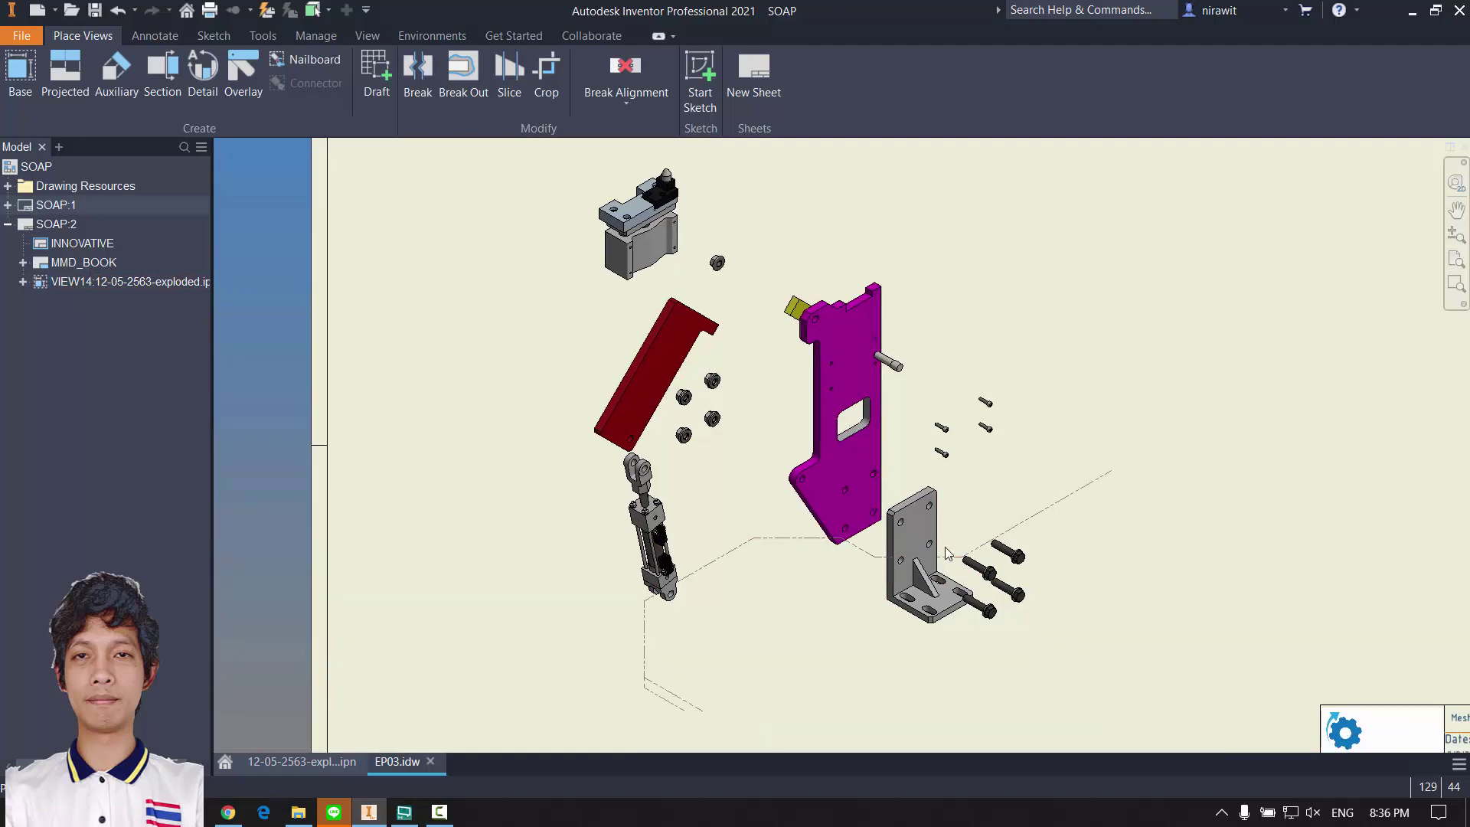
scroll(839, 458, down, 4)
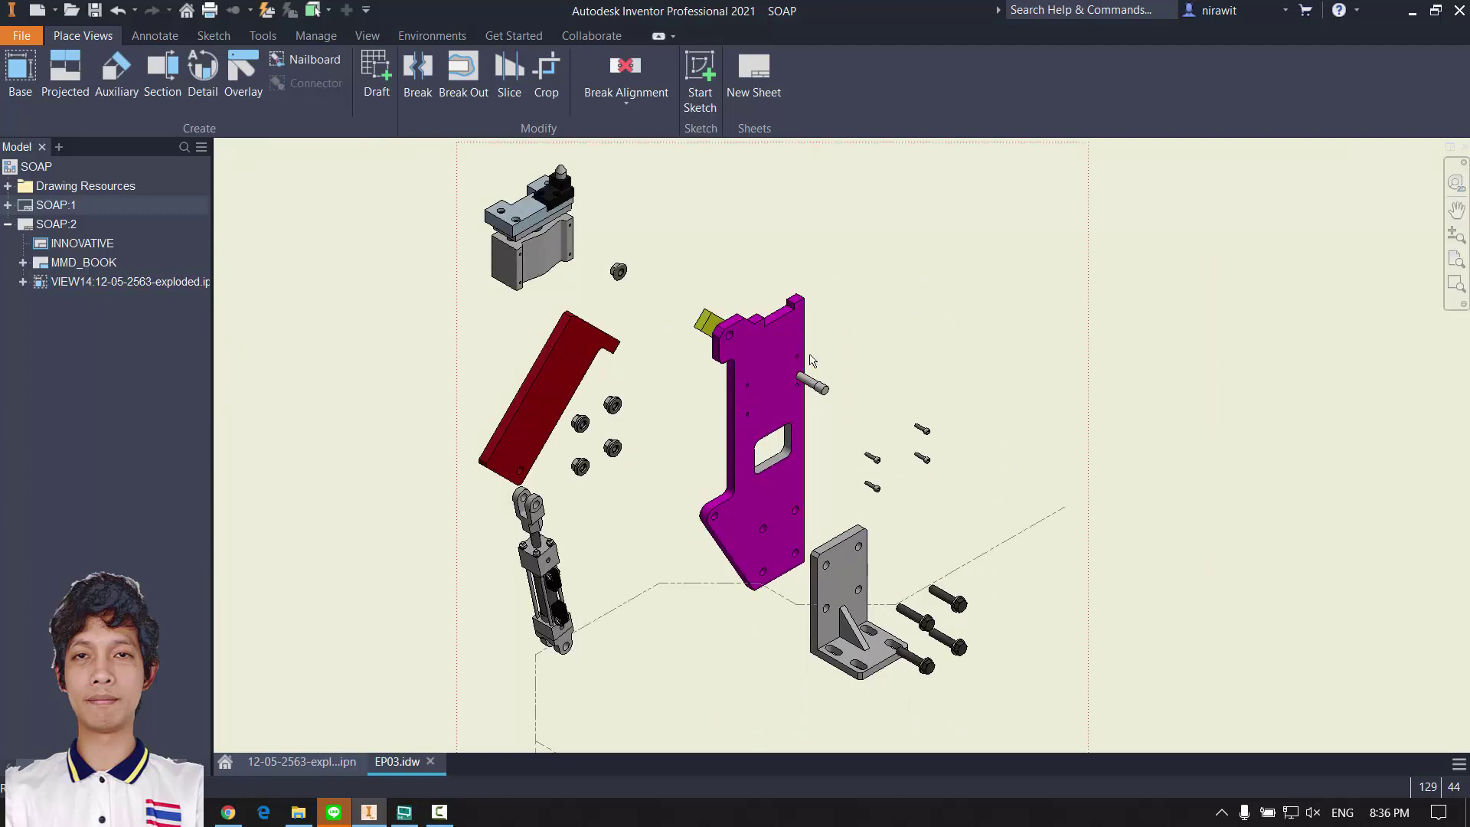
scroll(578, 250, up, 3)
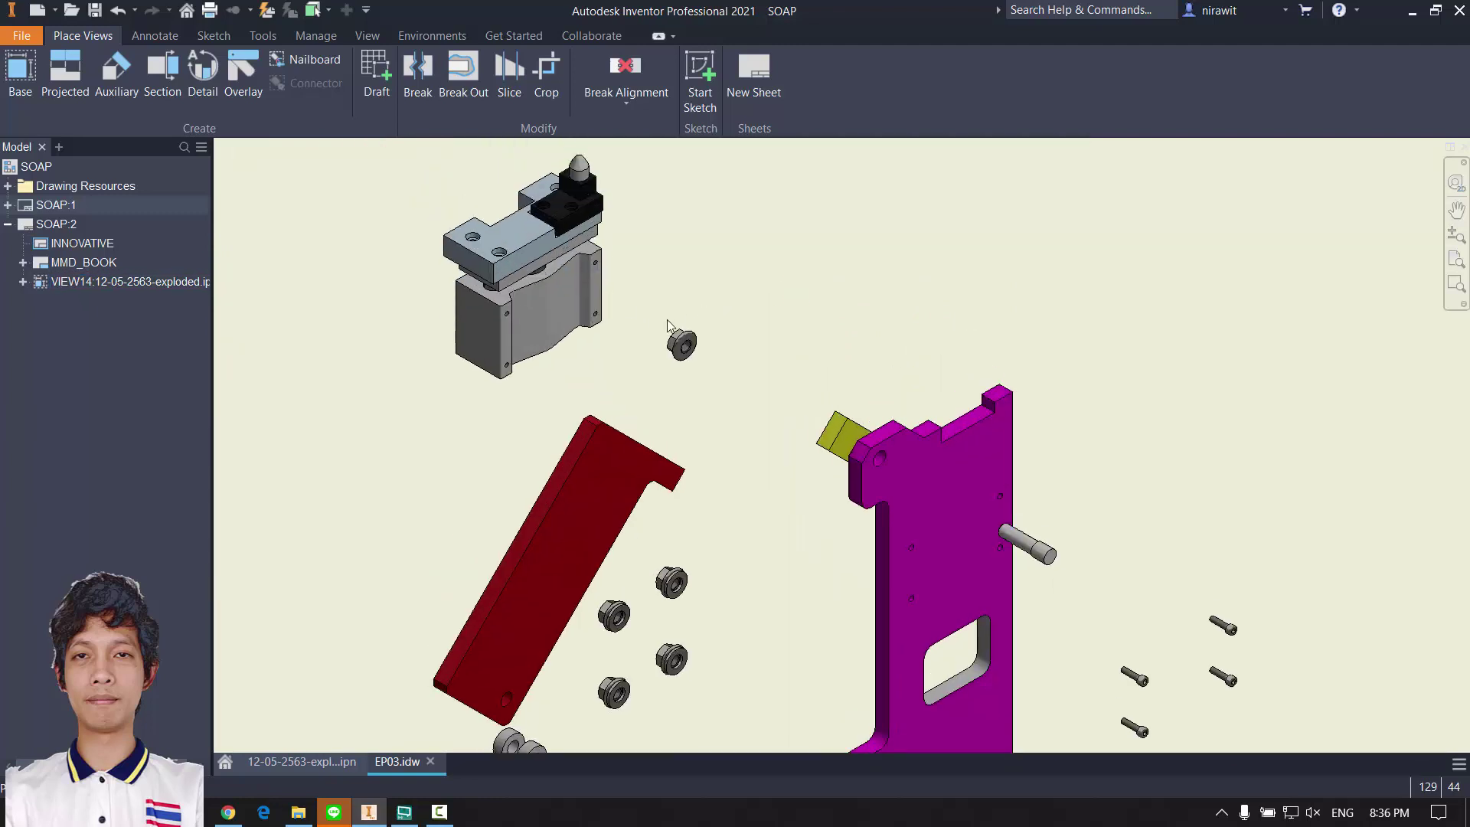
mouse_move(813, 445)
middle_down()
mouse_move(788, 446)
mouse_move(727, 378)
middle_up()
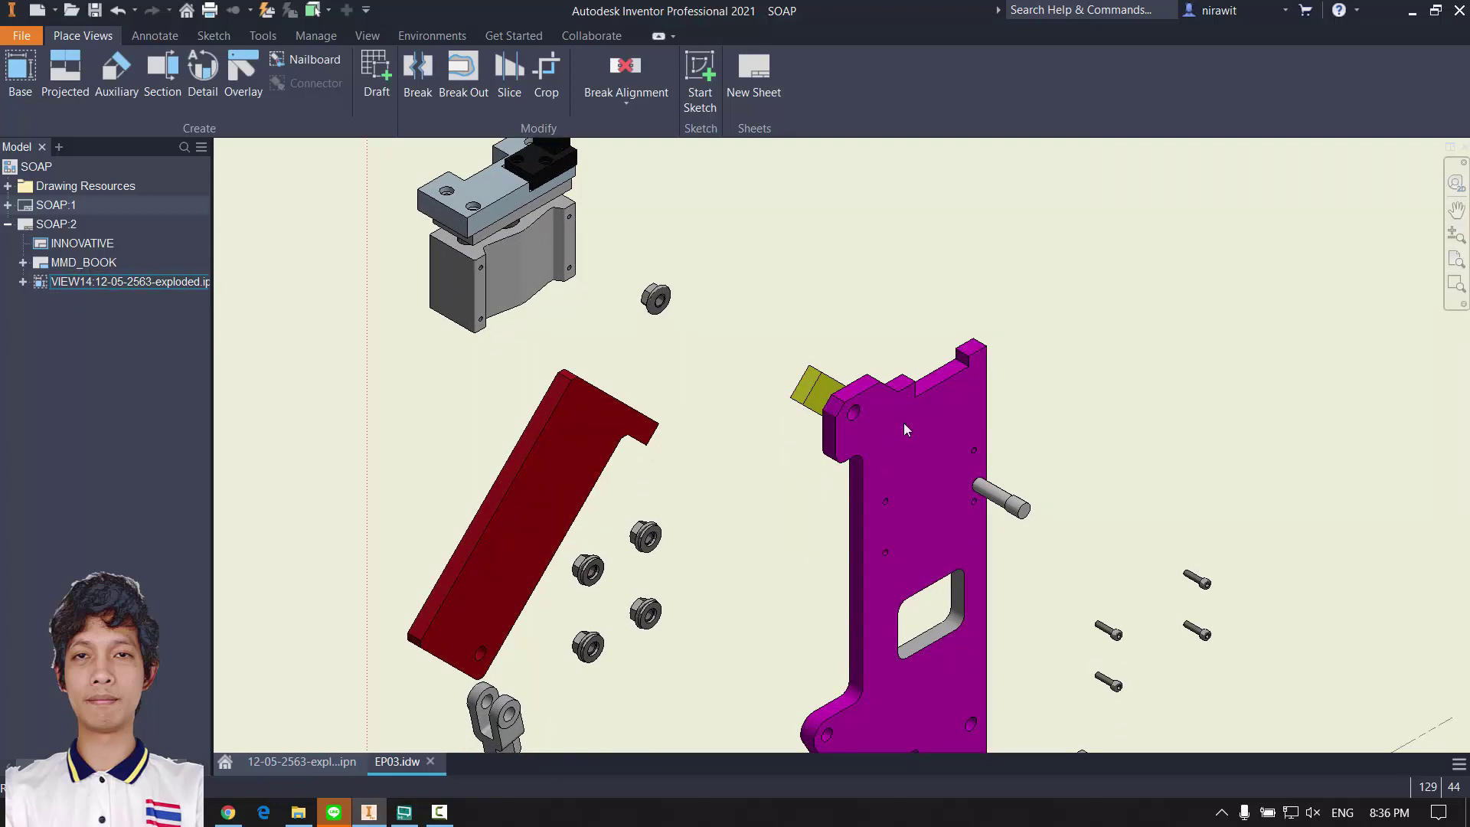
middle_drag(936, 510, 851, 441)
middle_drag(721, 517, 783, 409)
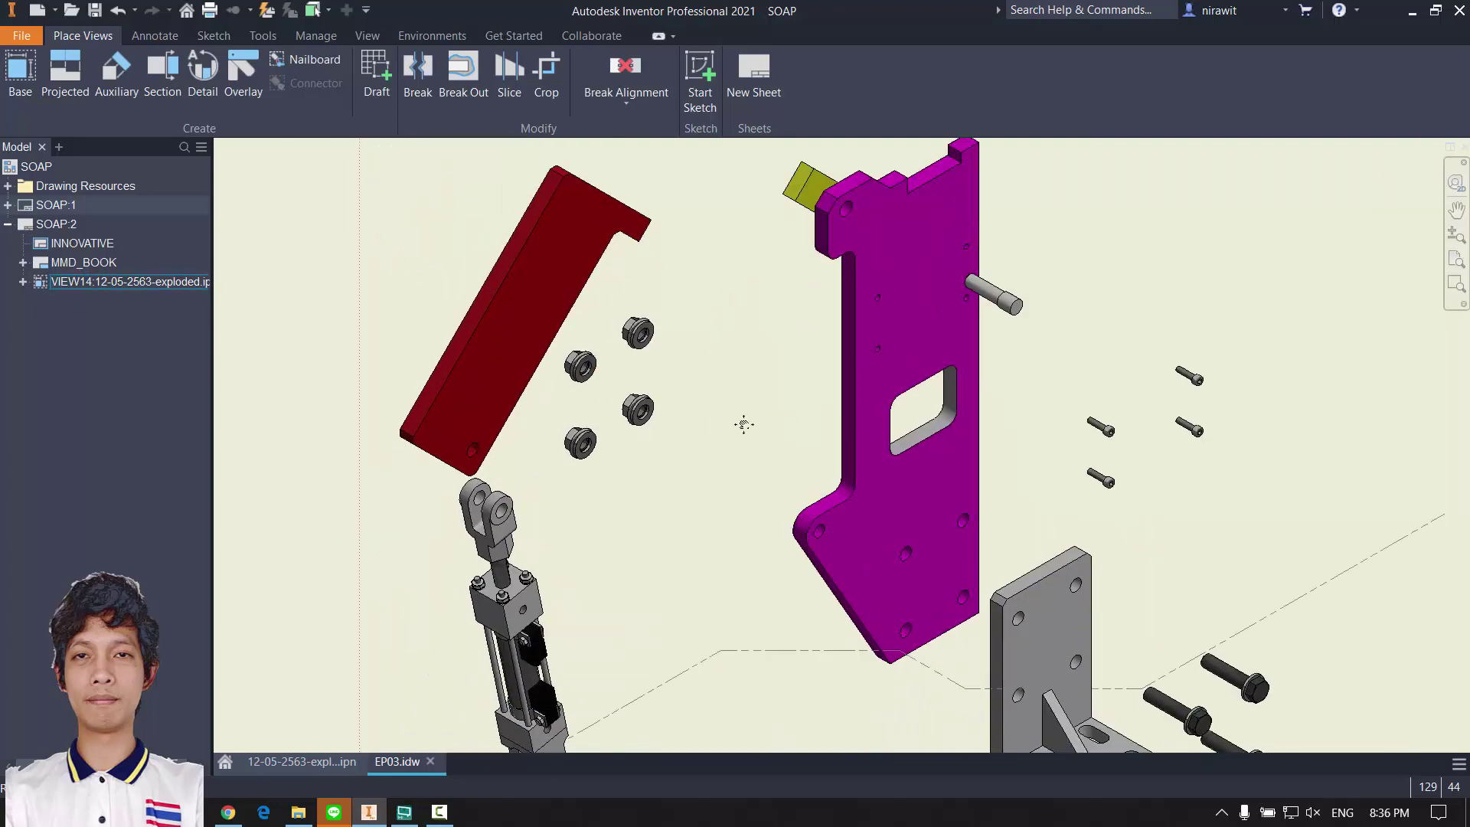
scroll(743, 424, down, 5)
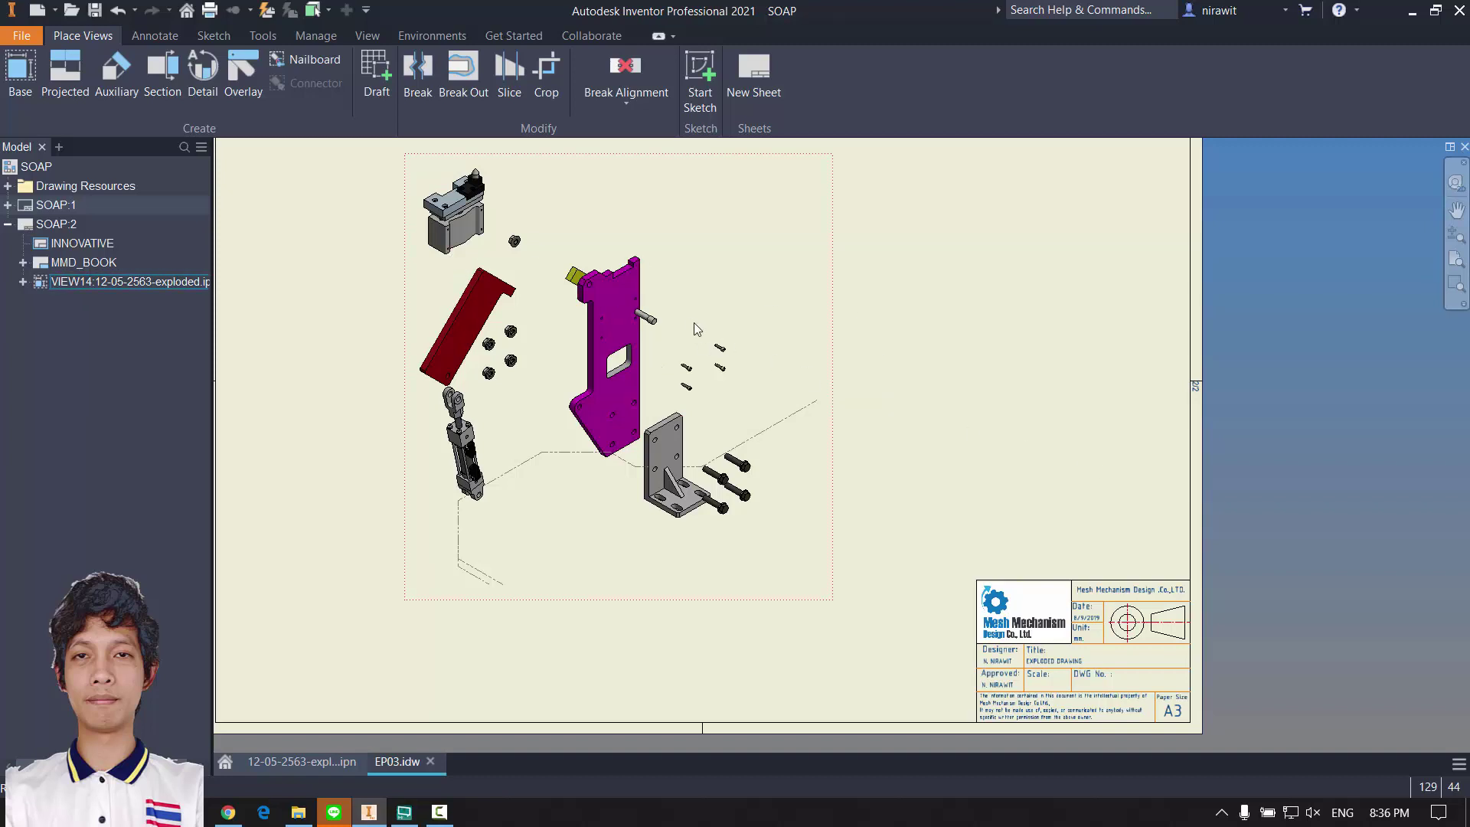
middle_drag(711, 443, 767, 449)
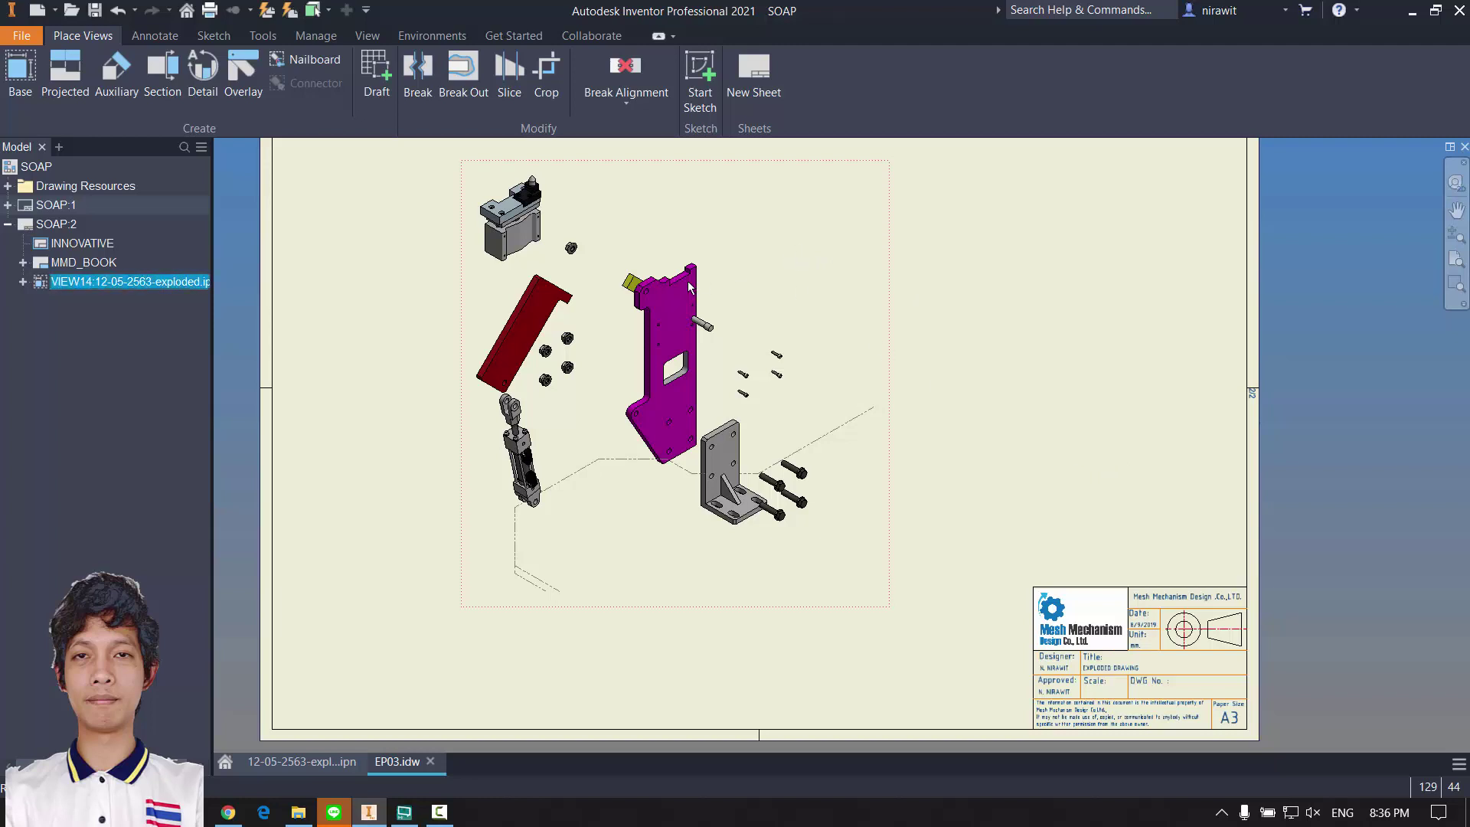
Step: Start a drawing sketch attached to the exploded view
click(699, 77)
scroll(544, 237, up, 5)
middle_drag(565, 397, 579, 454)
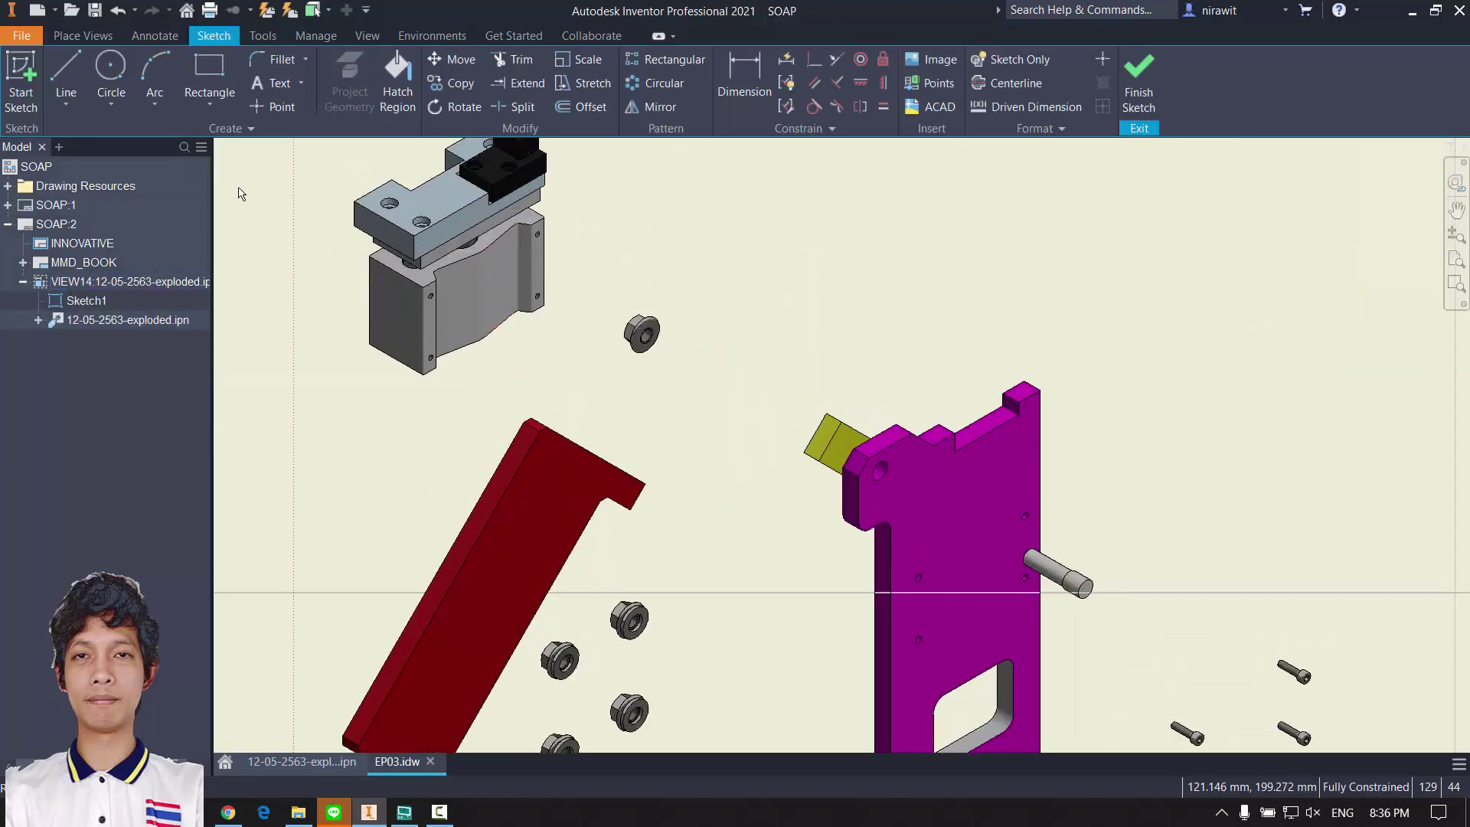
Step: Sketch a line from the centre of the single upper flange nut through the yellow block to the grey pin on the purple plate
click(66, 105)
click(84, 134)
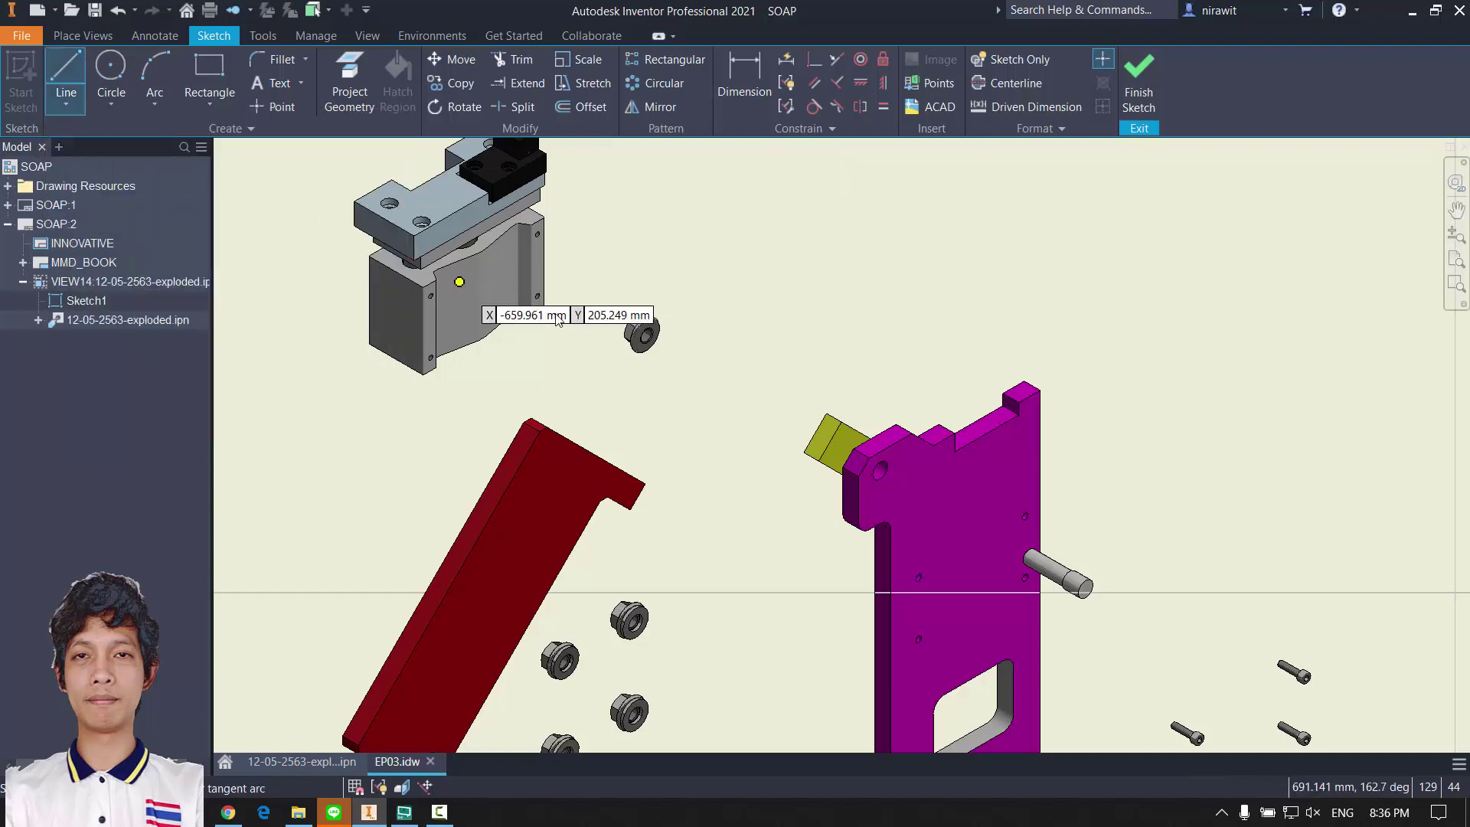
middle_drag(476, 279, 493, 212)
scroll(597, 214, down, 2)
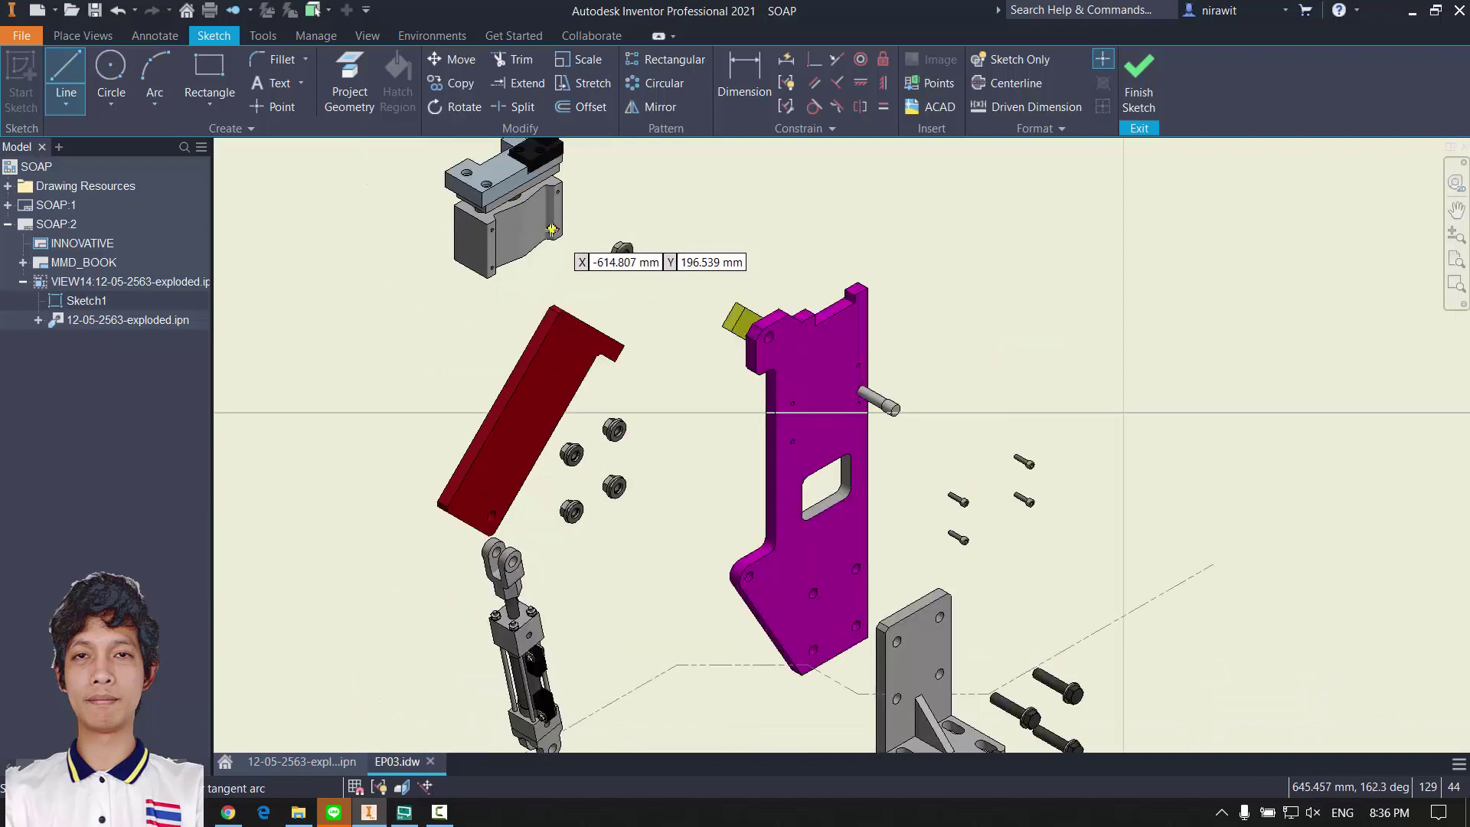
scroll(583, 243, up, 5)
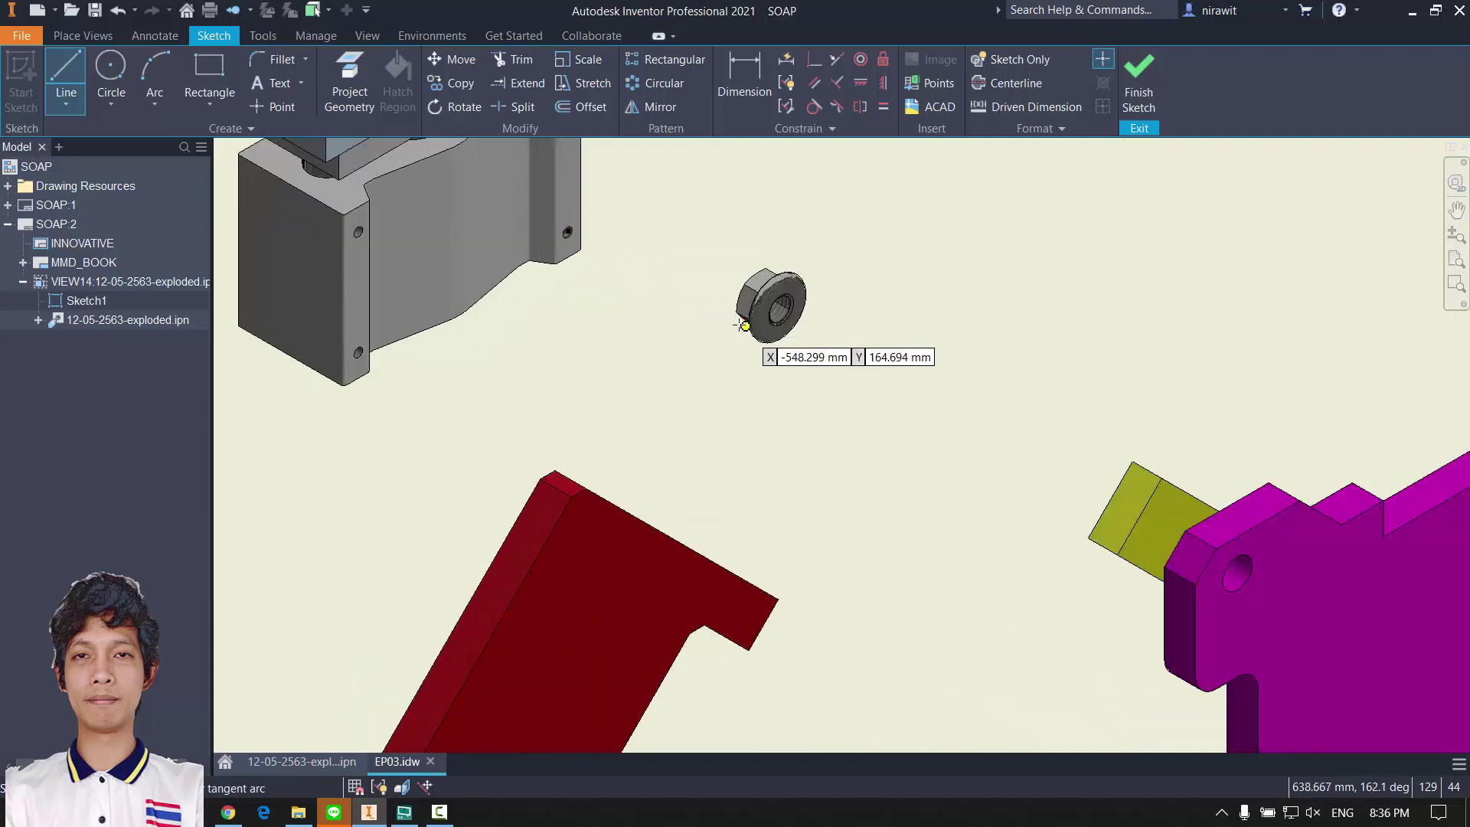
scroll(781, 329, down, 2)
scroll(779, 315, up, 3)
click(772, 319)
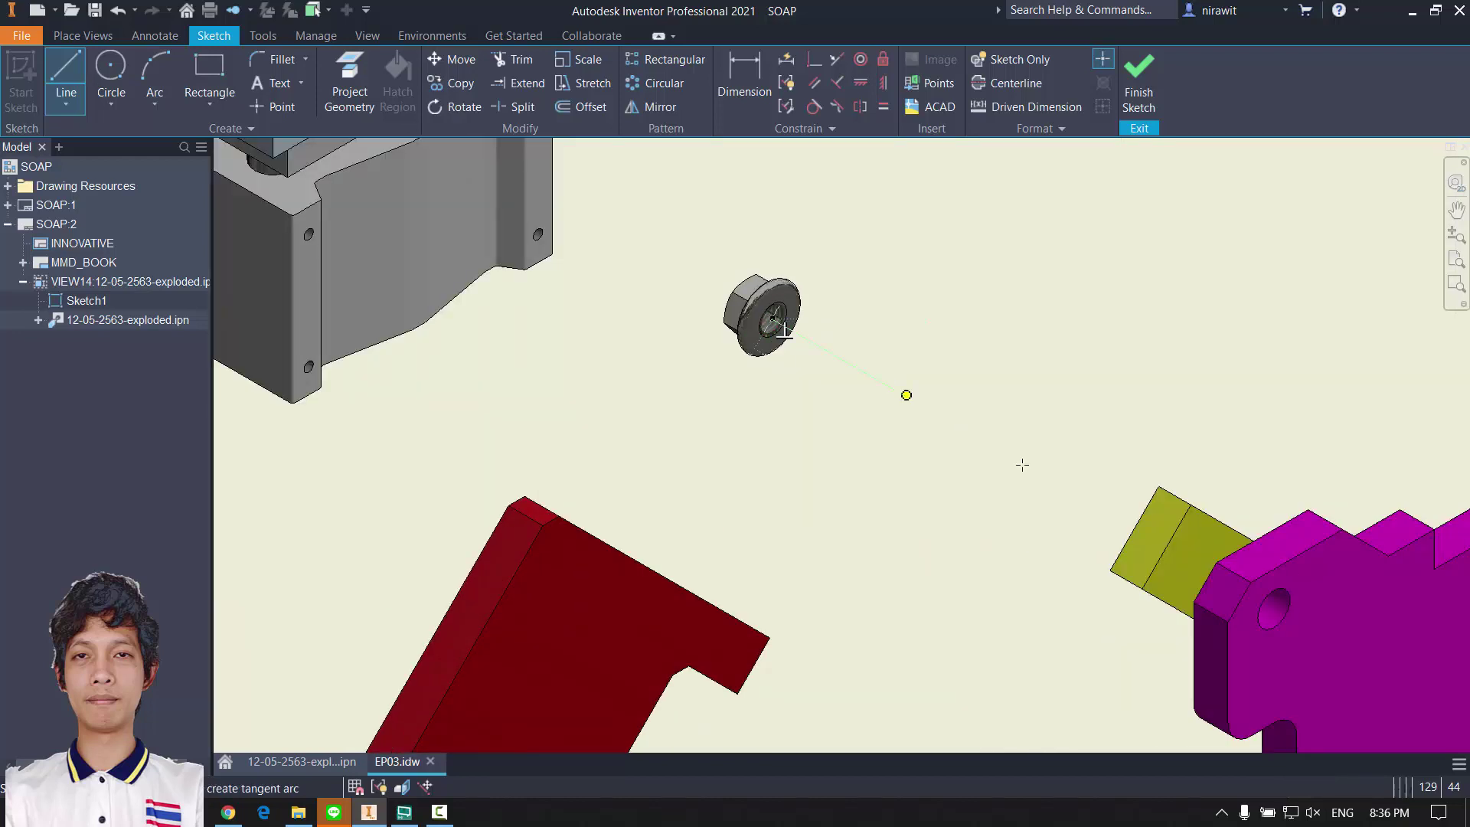
scroll(1018, 459, down, 2)
scroll(910, 406, up, 3)
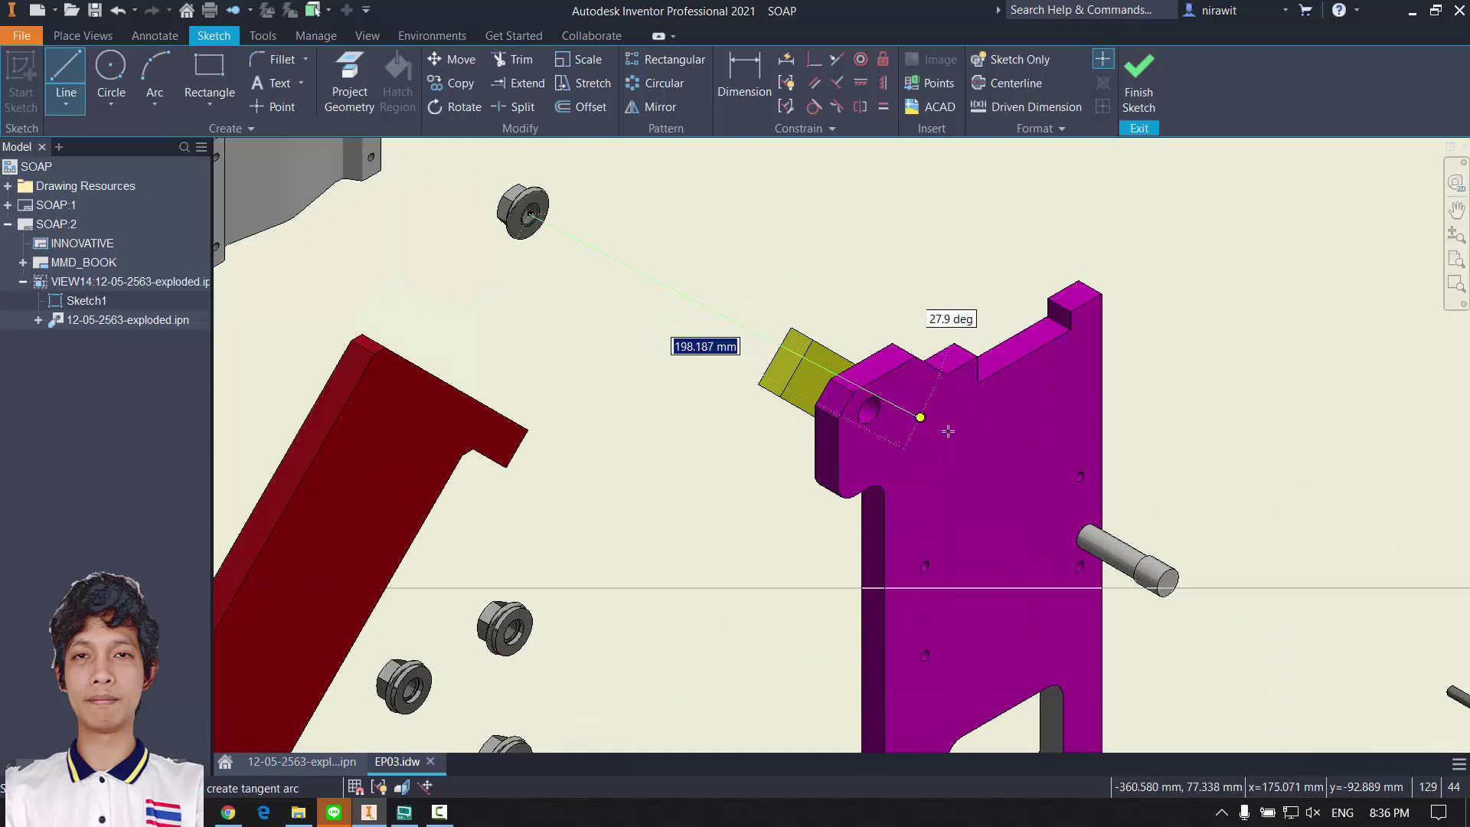
middle_drag(1133, 536, 1008, 492)
scroll(953, 349, down, 3)
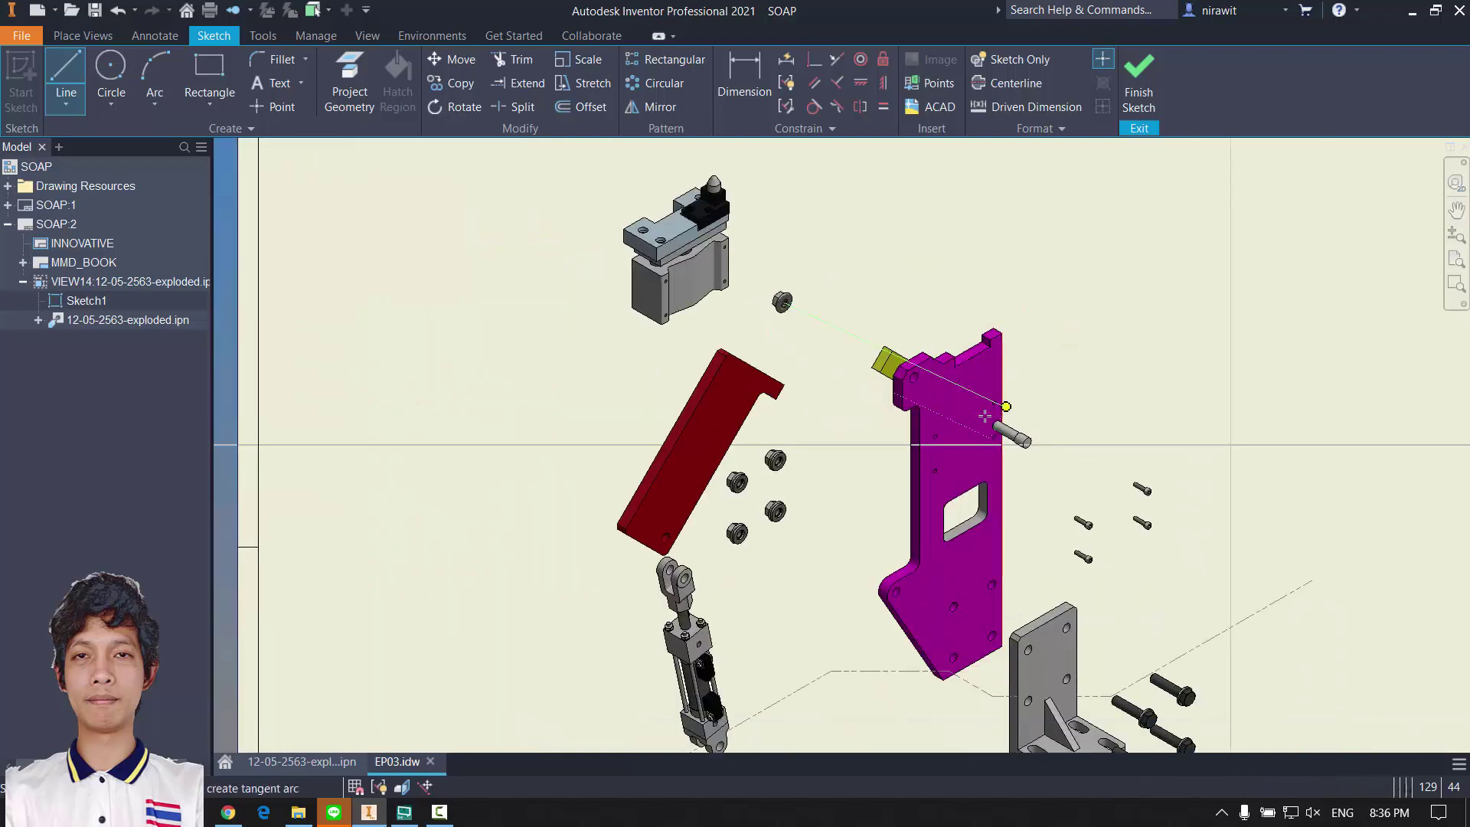
scroll(953, 387, up, 2)
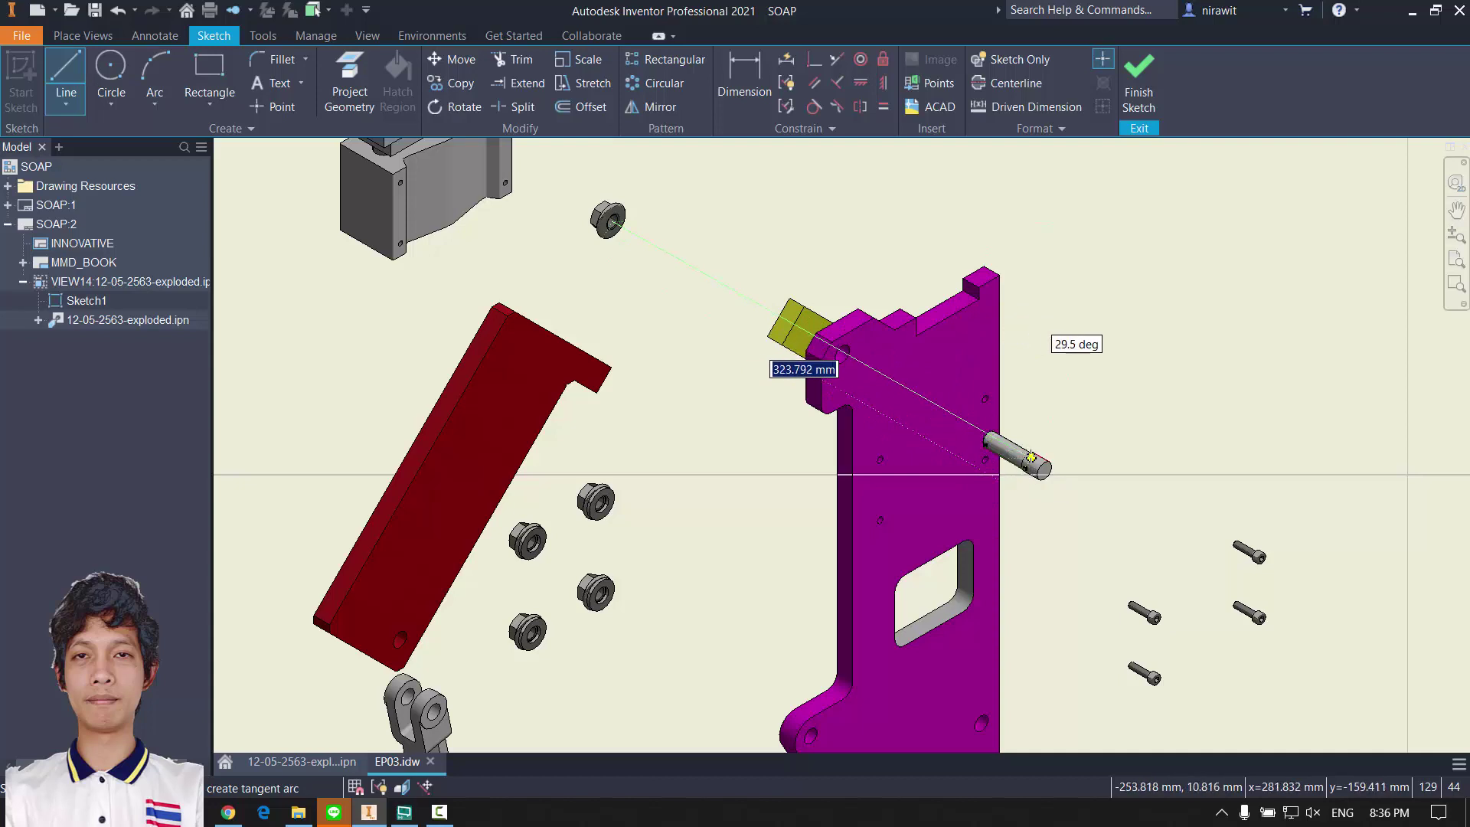
click(1037, 464)
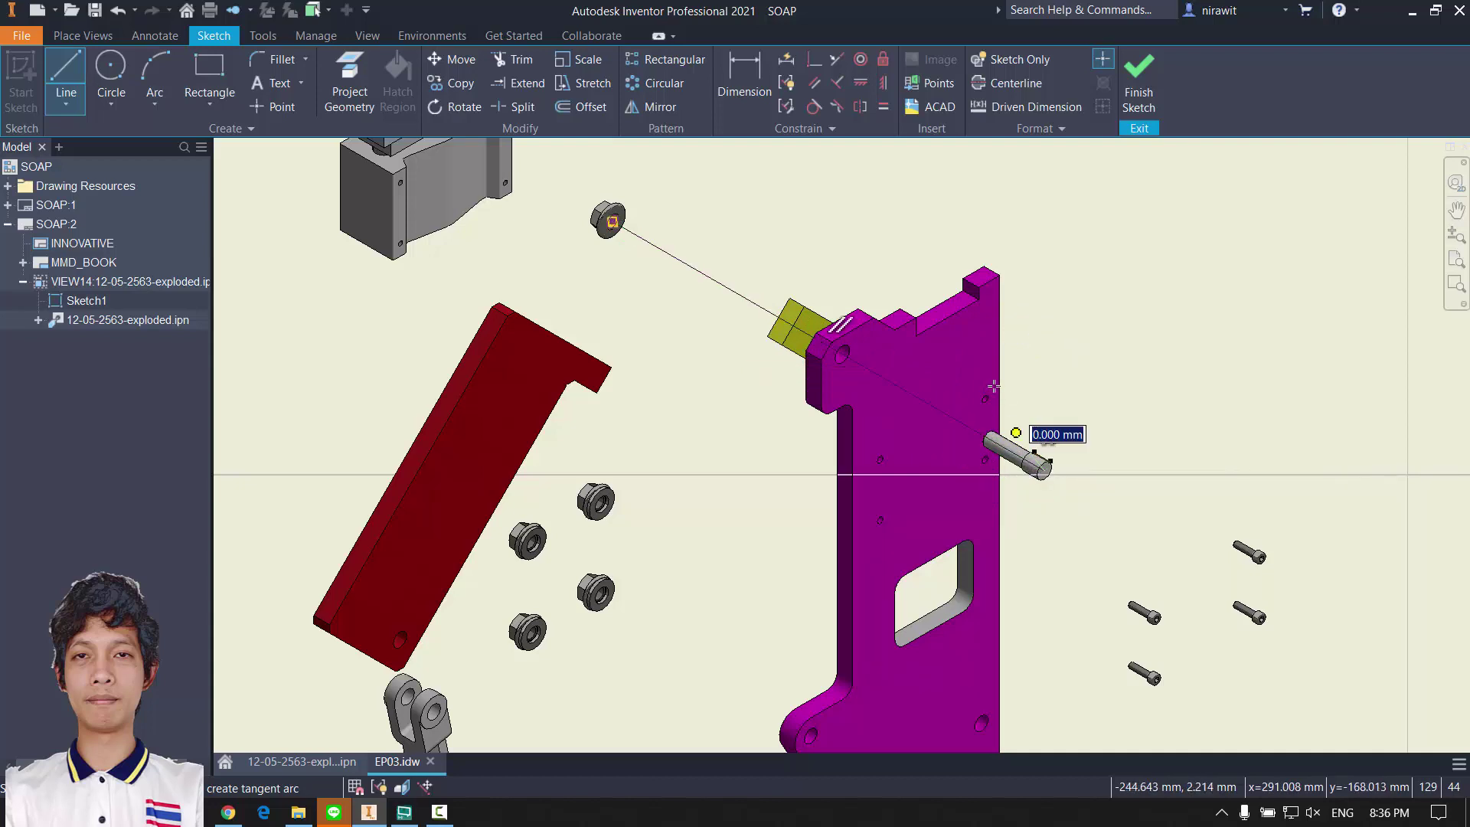
scroll(861, 314, down, 2)
key(Escape)
Step: Sketch a line from the upper-right nut of the group of four to the upper-right mounting hole in the purple plate's lower part
scroll(857, 291, up, 5)
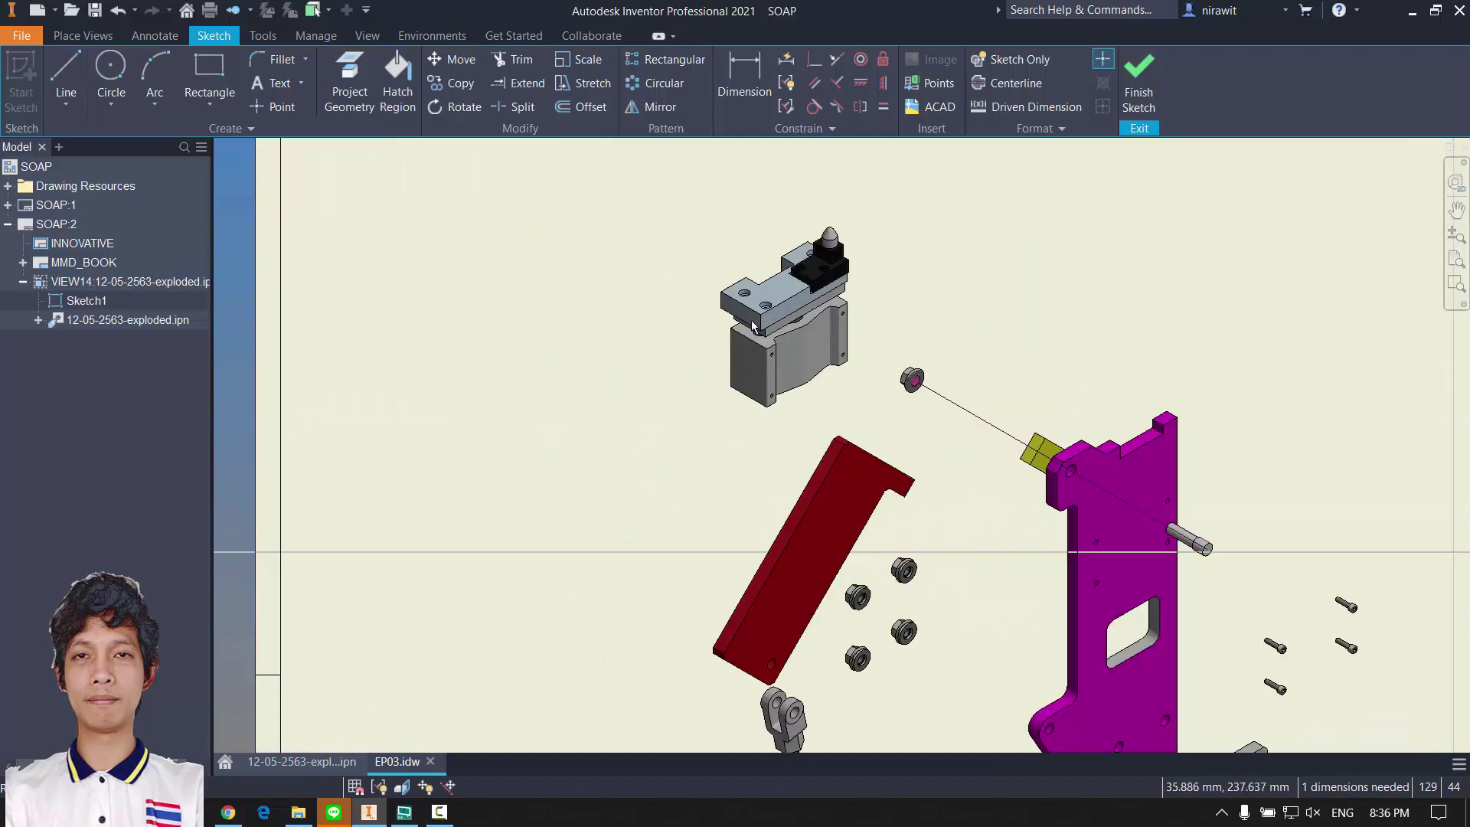
key(l)
middle_drag(572, 421, 700, 352)
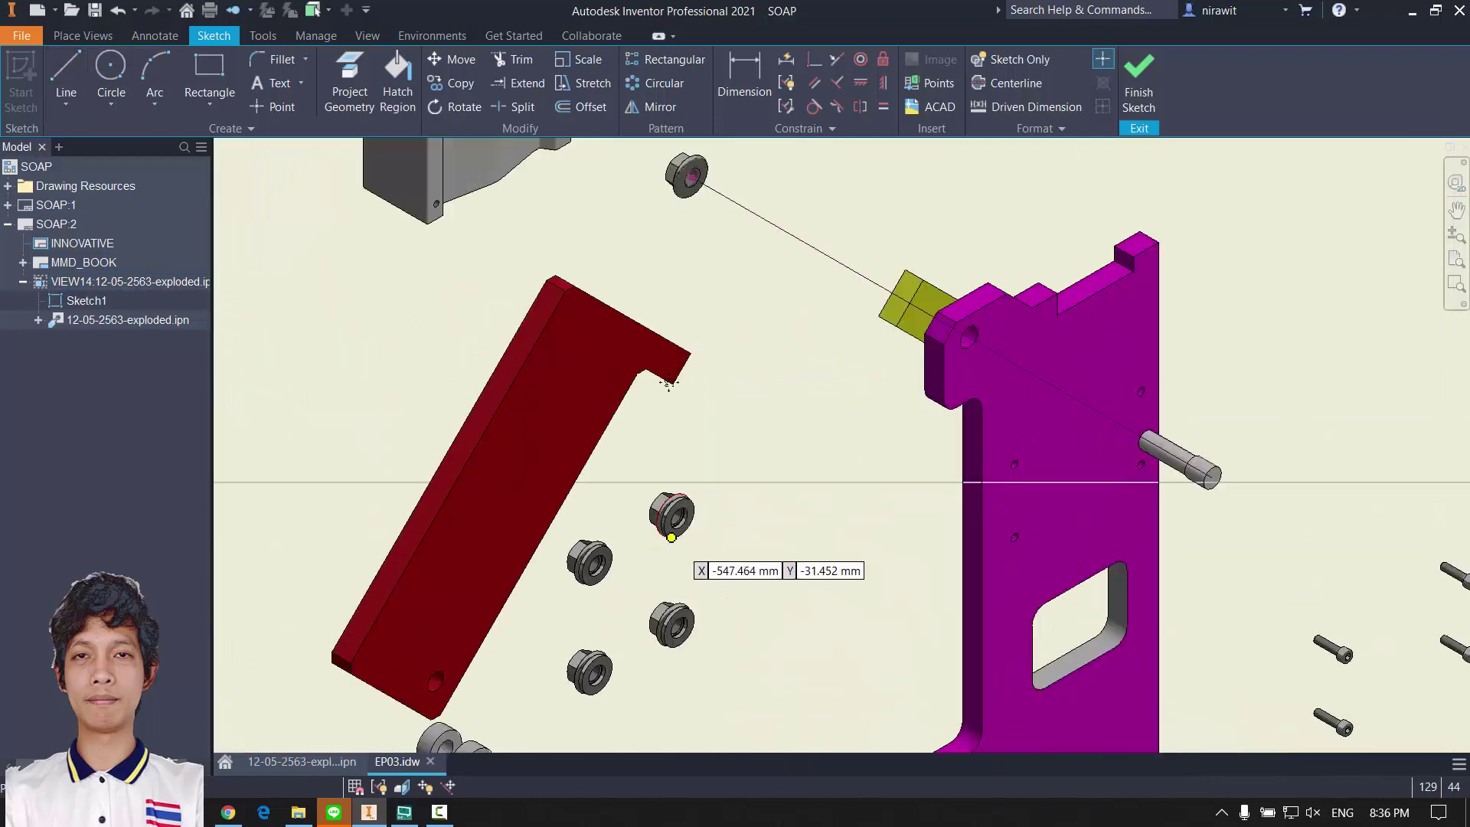
middle_drag(677, 535, 677, 375)
scroll(671, 368, up, 3)
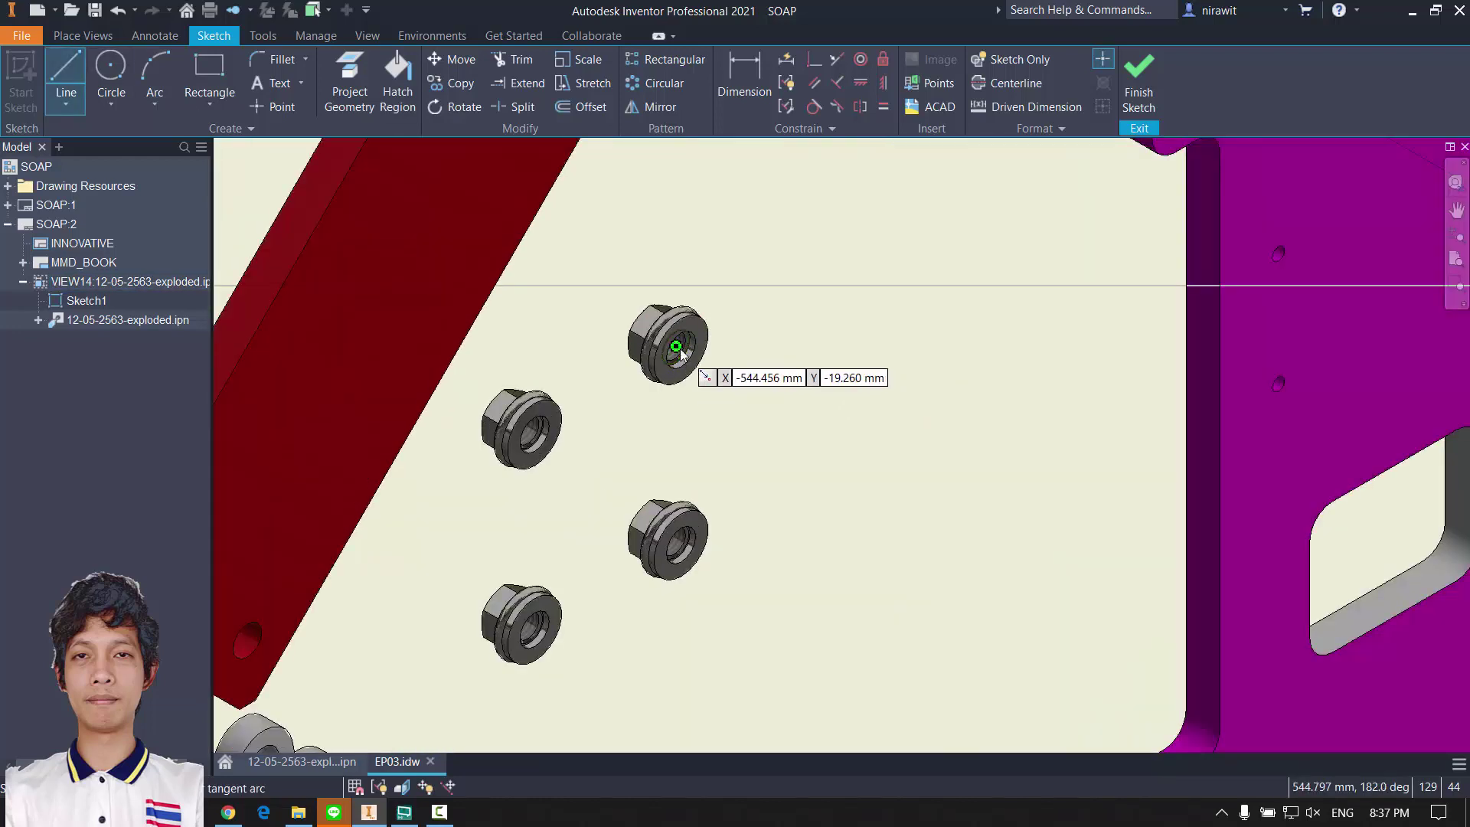
click(678, 348)
scroll(1095, 579, down, 5)
middle_drag(1211, 638, 979, 526)
scroll(1016, 555, up, 3)
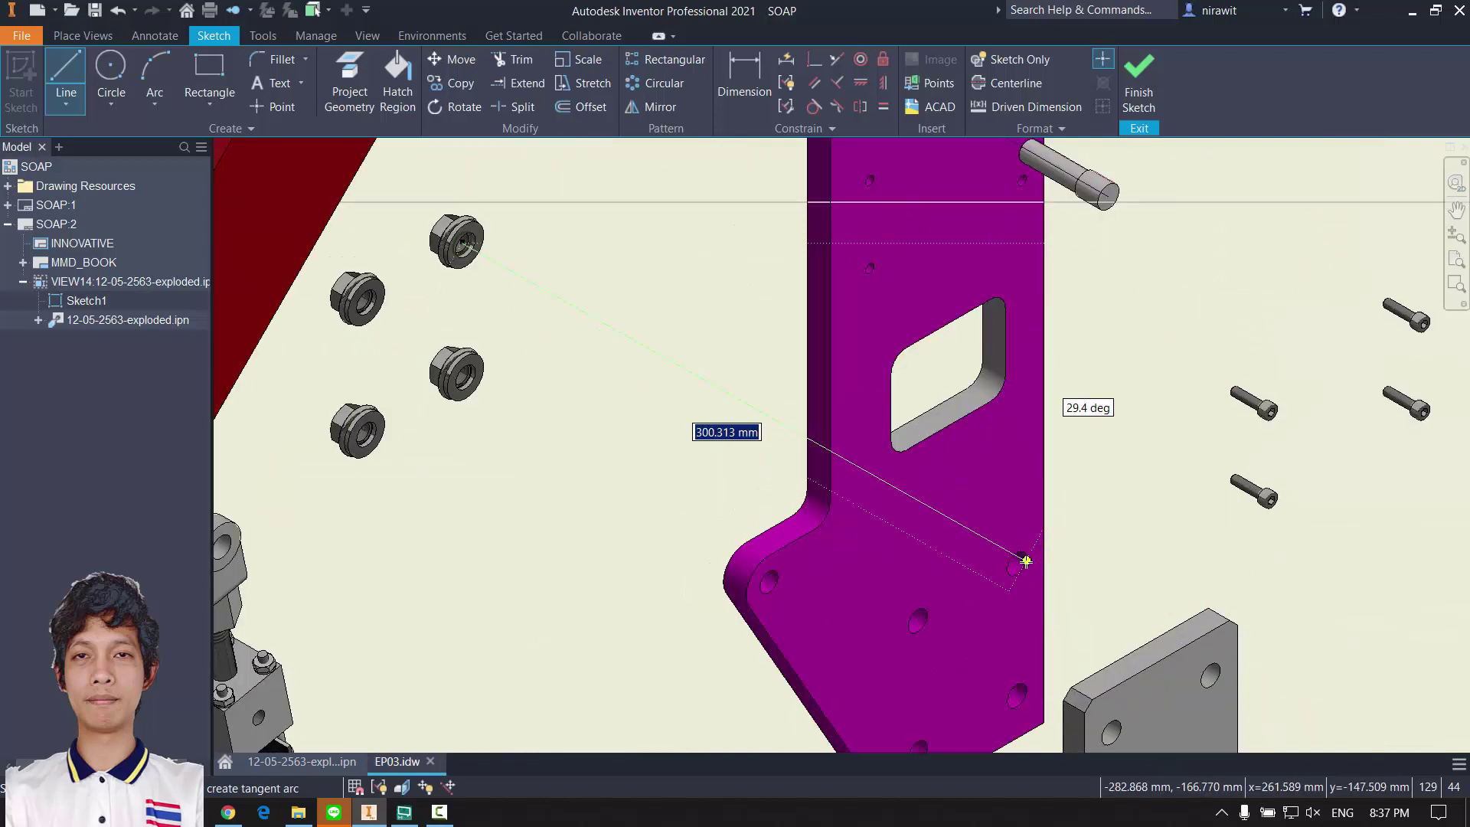
click(1017, 561)
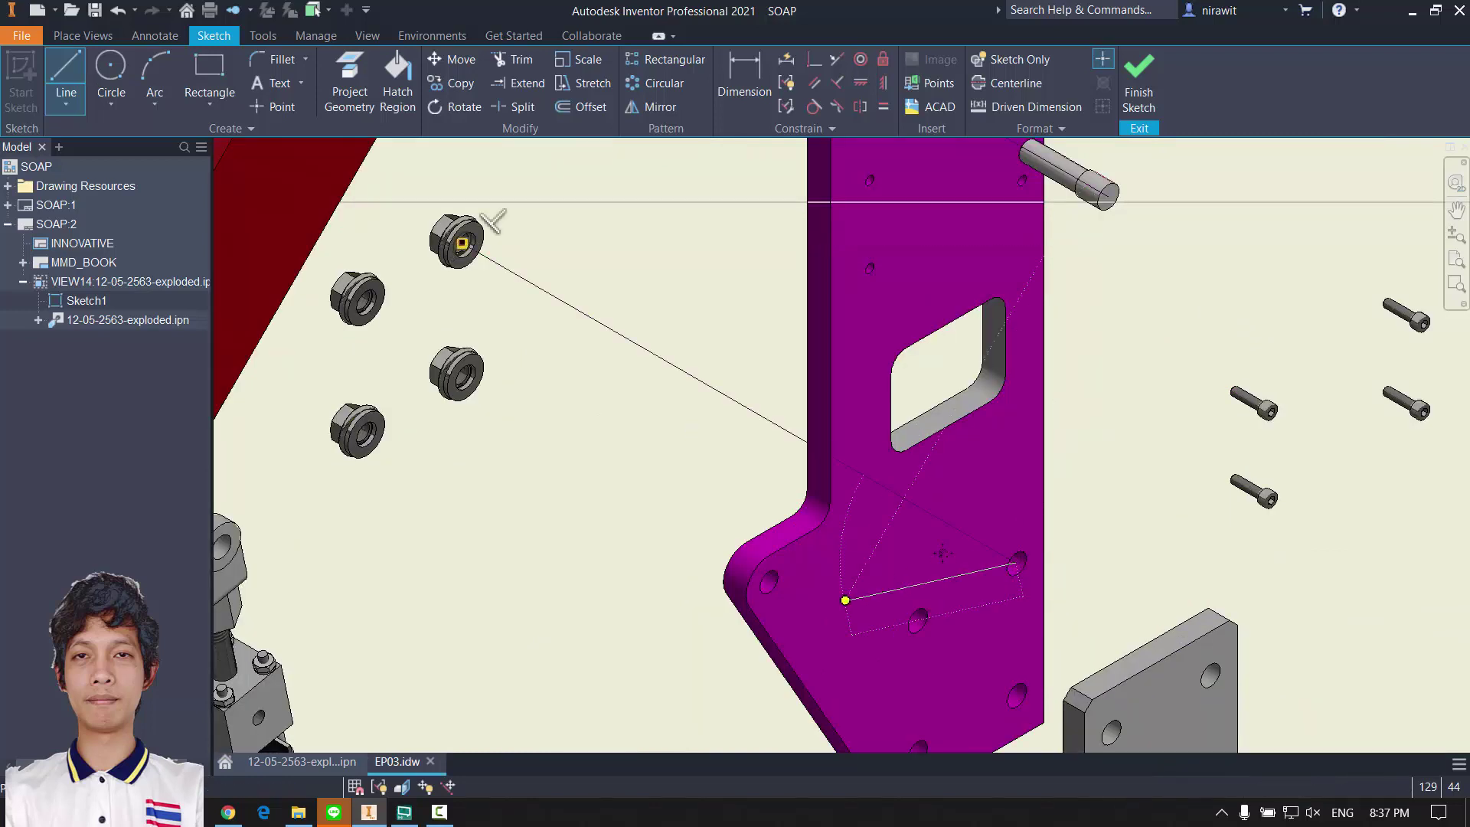
middle_drag(455, 453, 554, 404)
key(Escape)
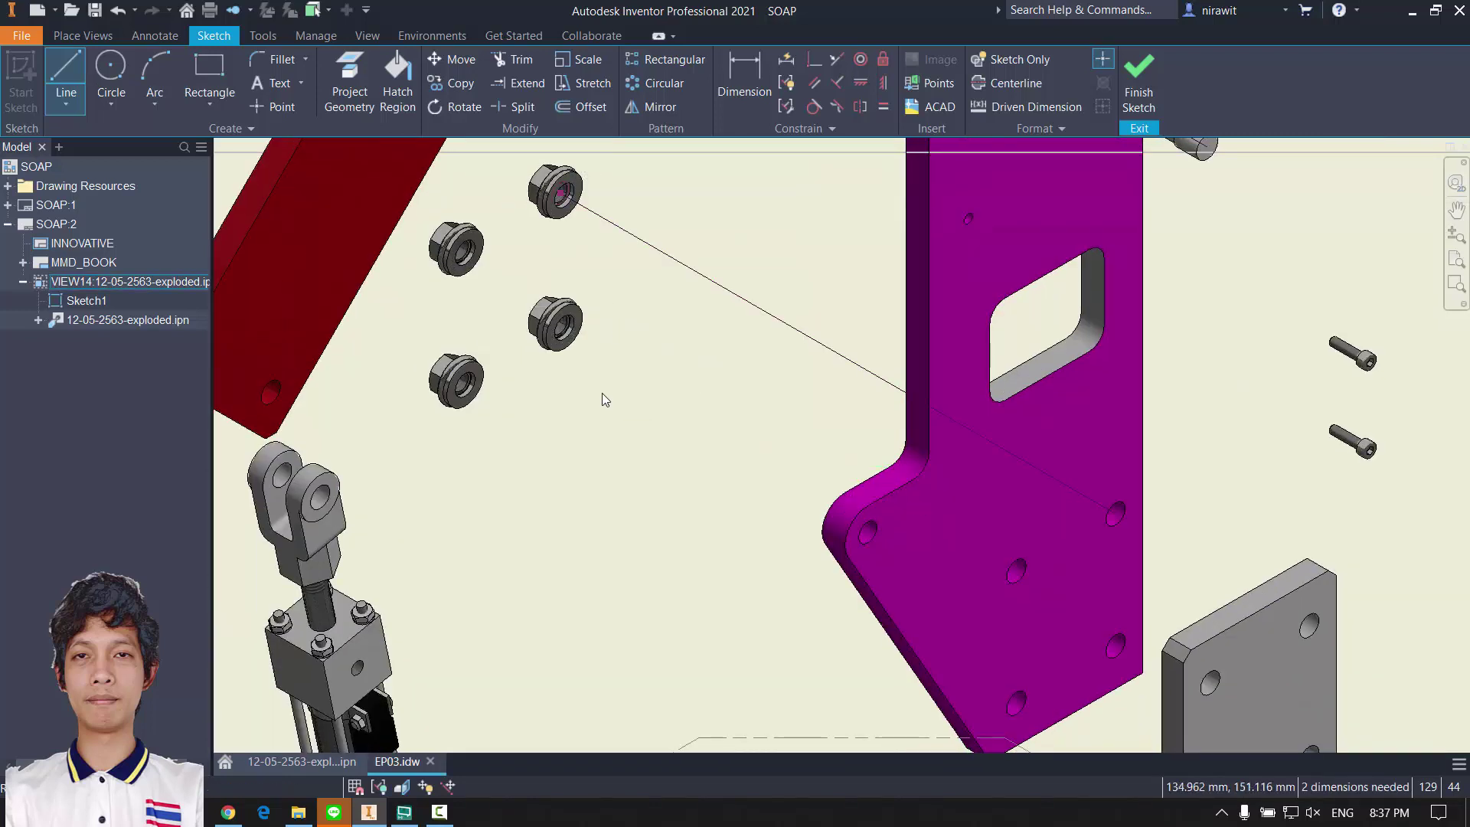
Step: Sketch a line from the upper-left nut of the group of four to the upper-left mounting hole in the purple plate
click(470, 255)
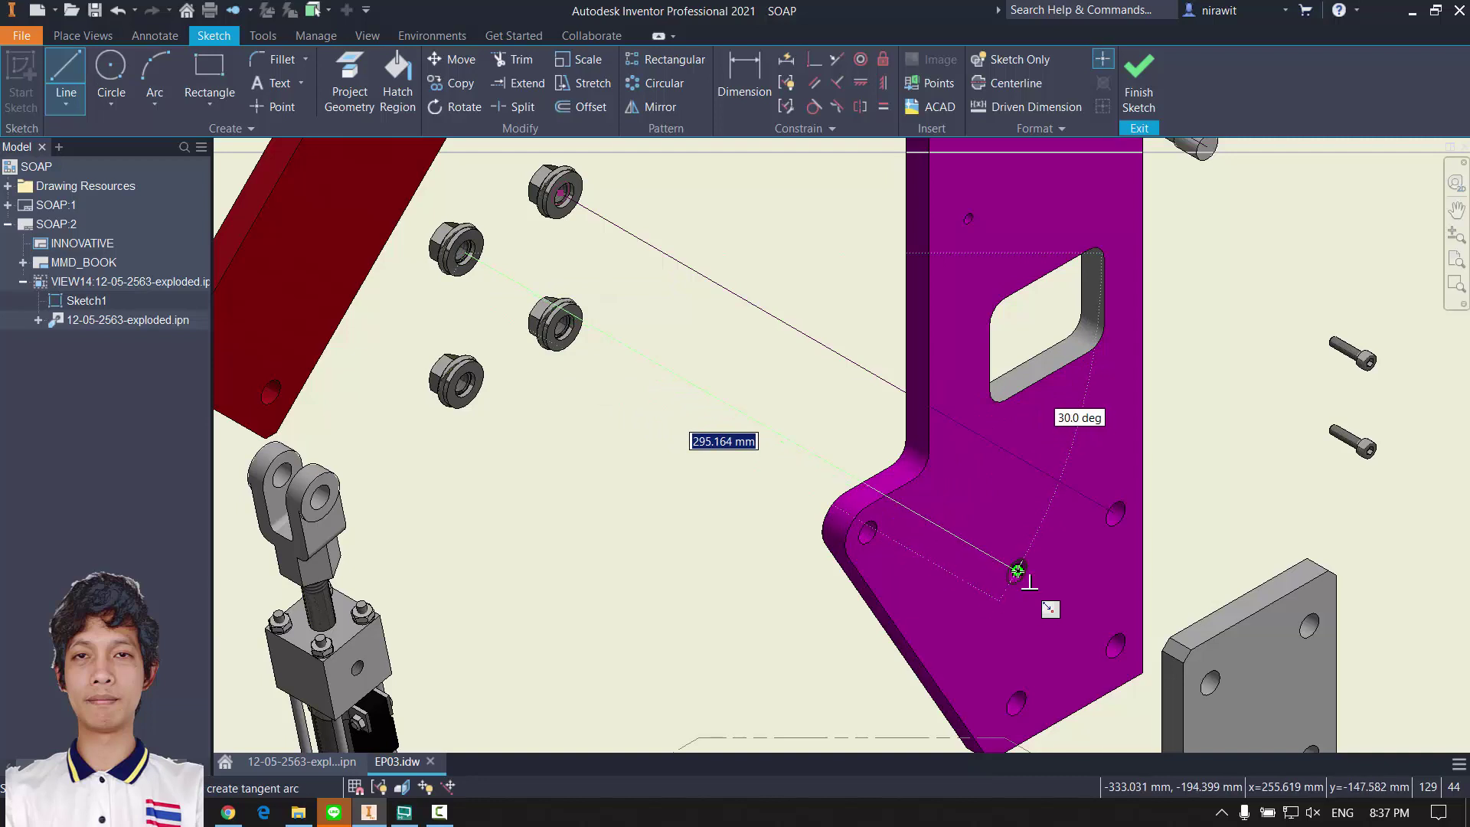
scroll(735, 482, up, 2)
key(Escape)
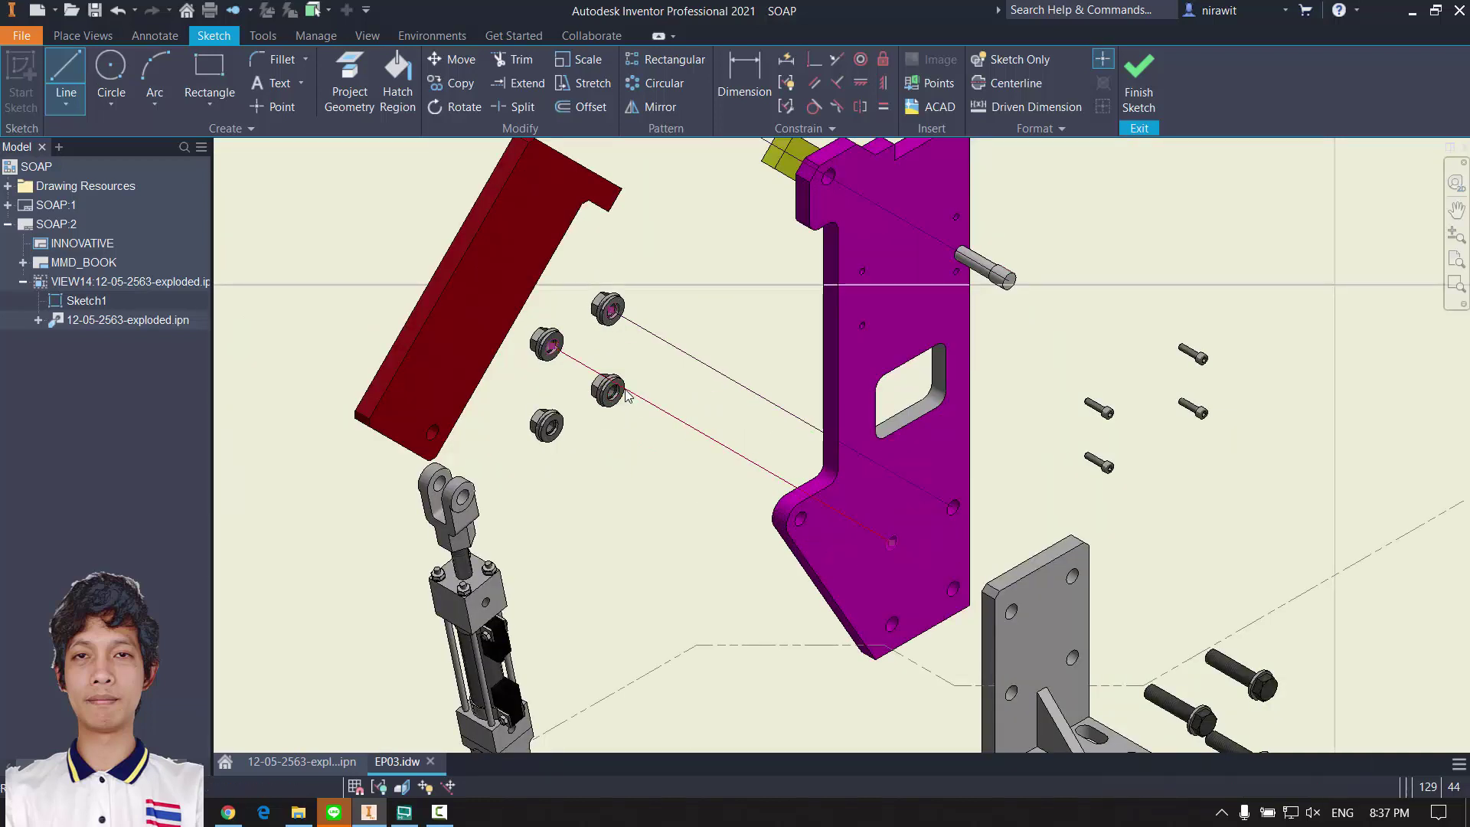
key(Escape)
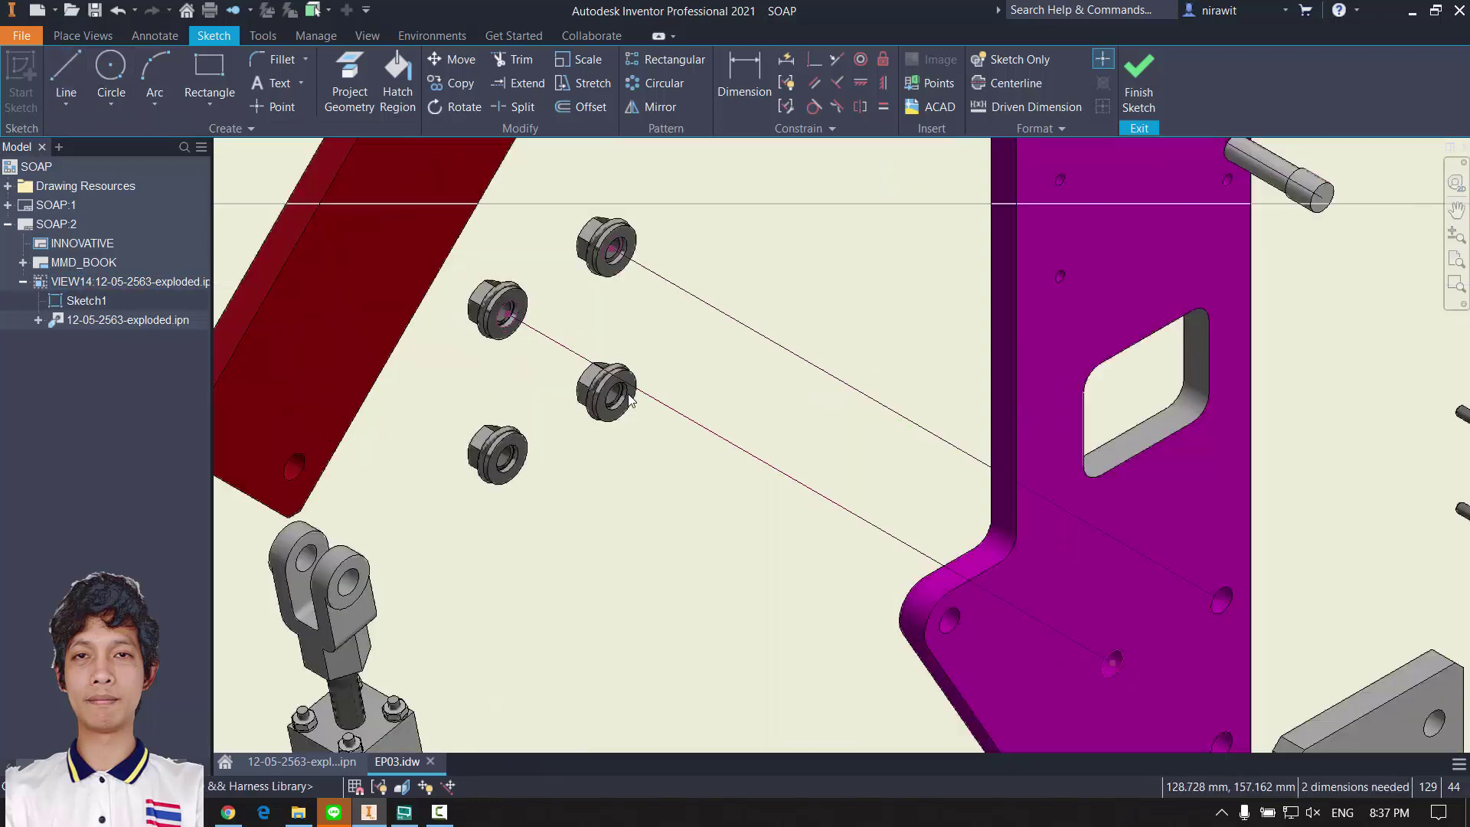
Step: Sketch a line from the lower-right nut of the group of four to the lower-right mounting hole in the purple plate
scroll(619, 397, up, 3)
key(l)
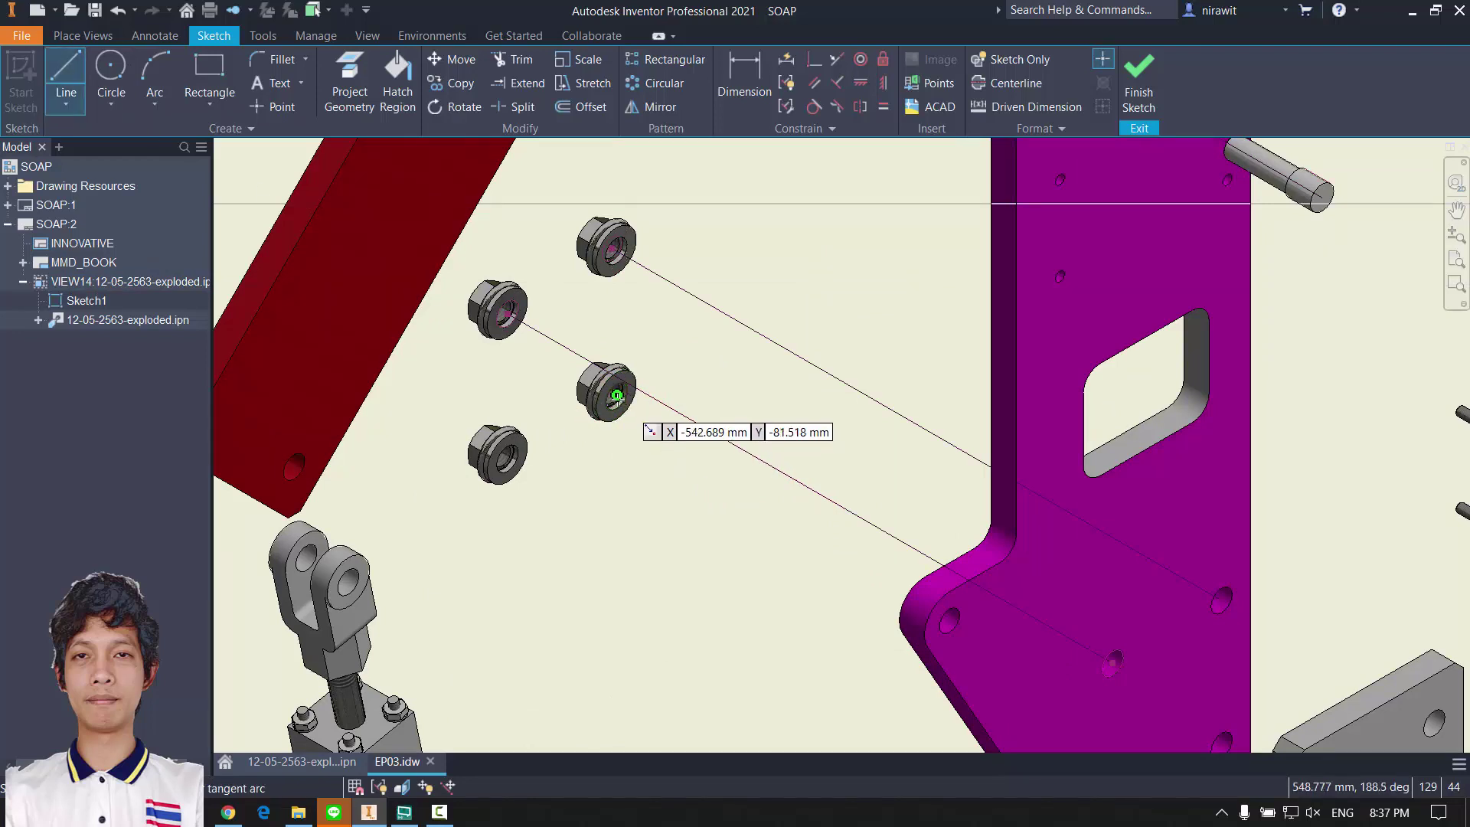
click(620, 396)
middle_drag(965, 619, 816, 525)
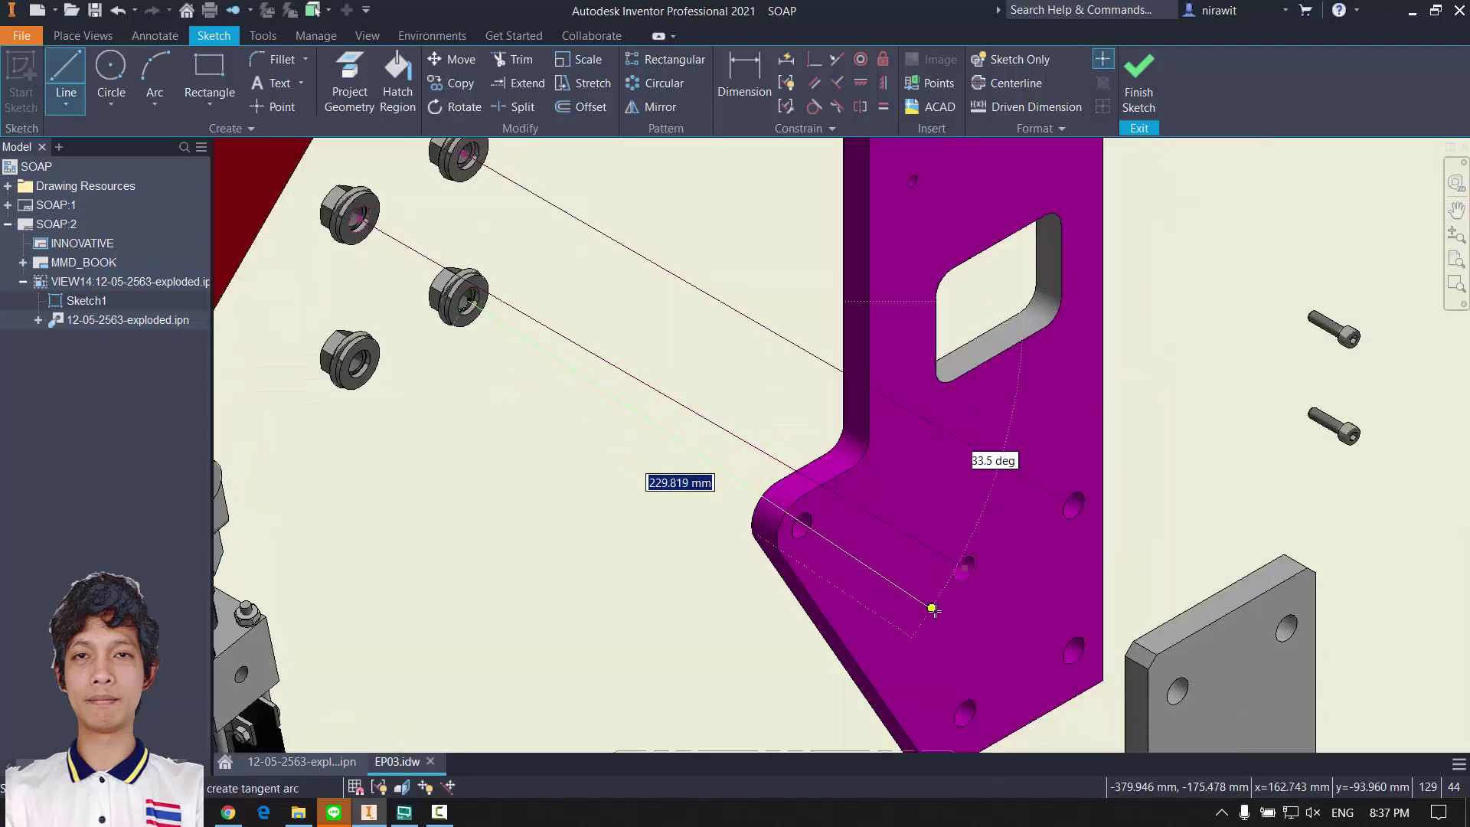
click(1078, 644)
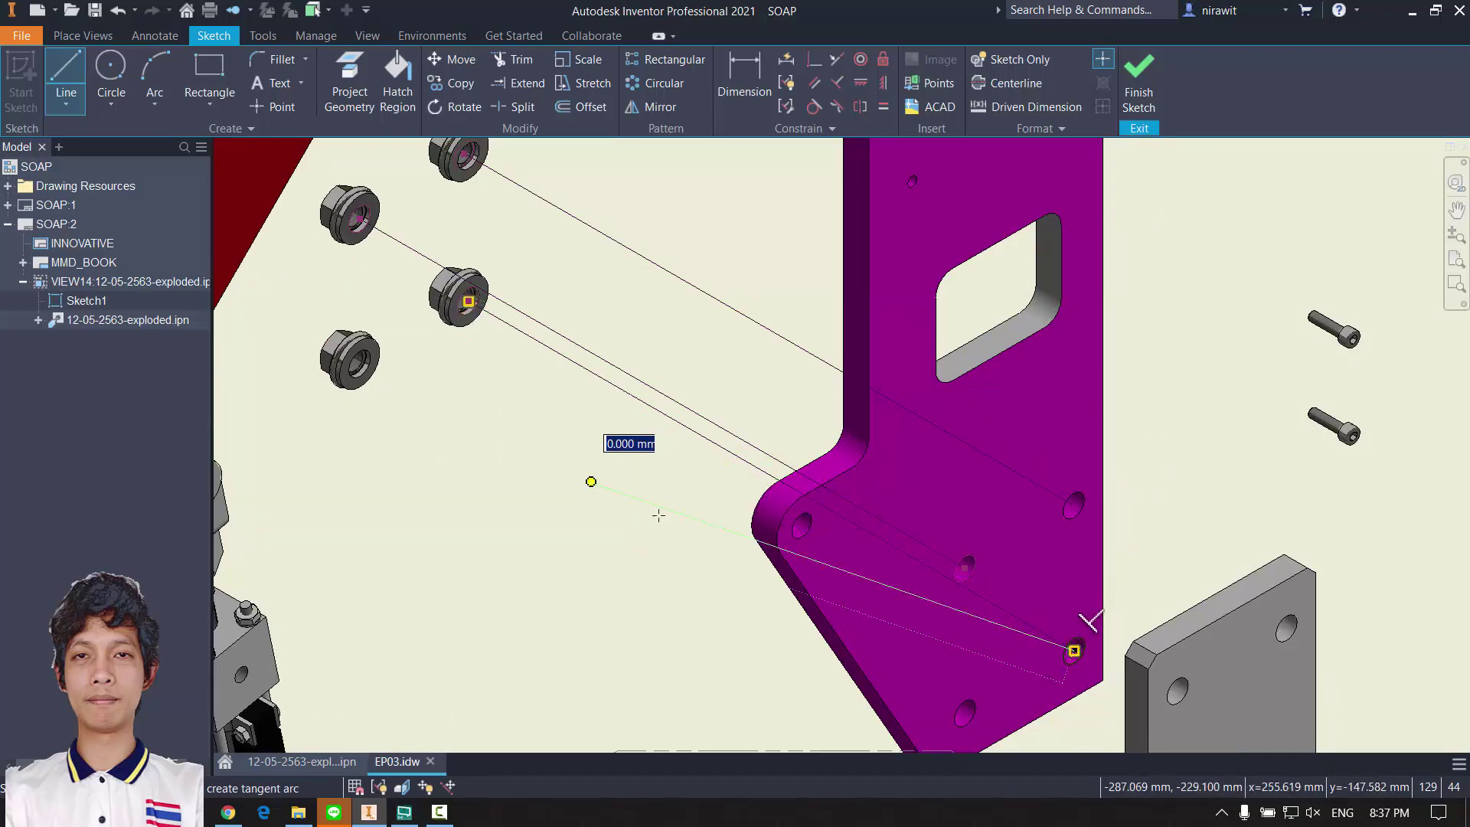
scroll(529, 551, down, 3)
key(Escape)
Step: Sketch a line from the lower-left nut of the group of four to the lower-left mounting hole in the purple plate
scroll(335, 309, up, 6)
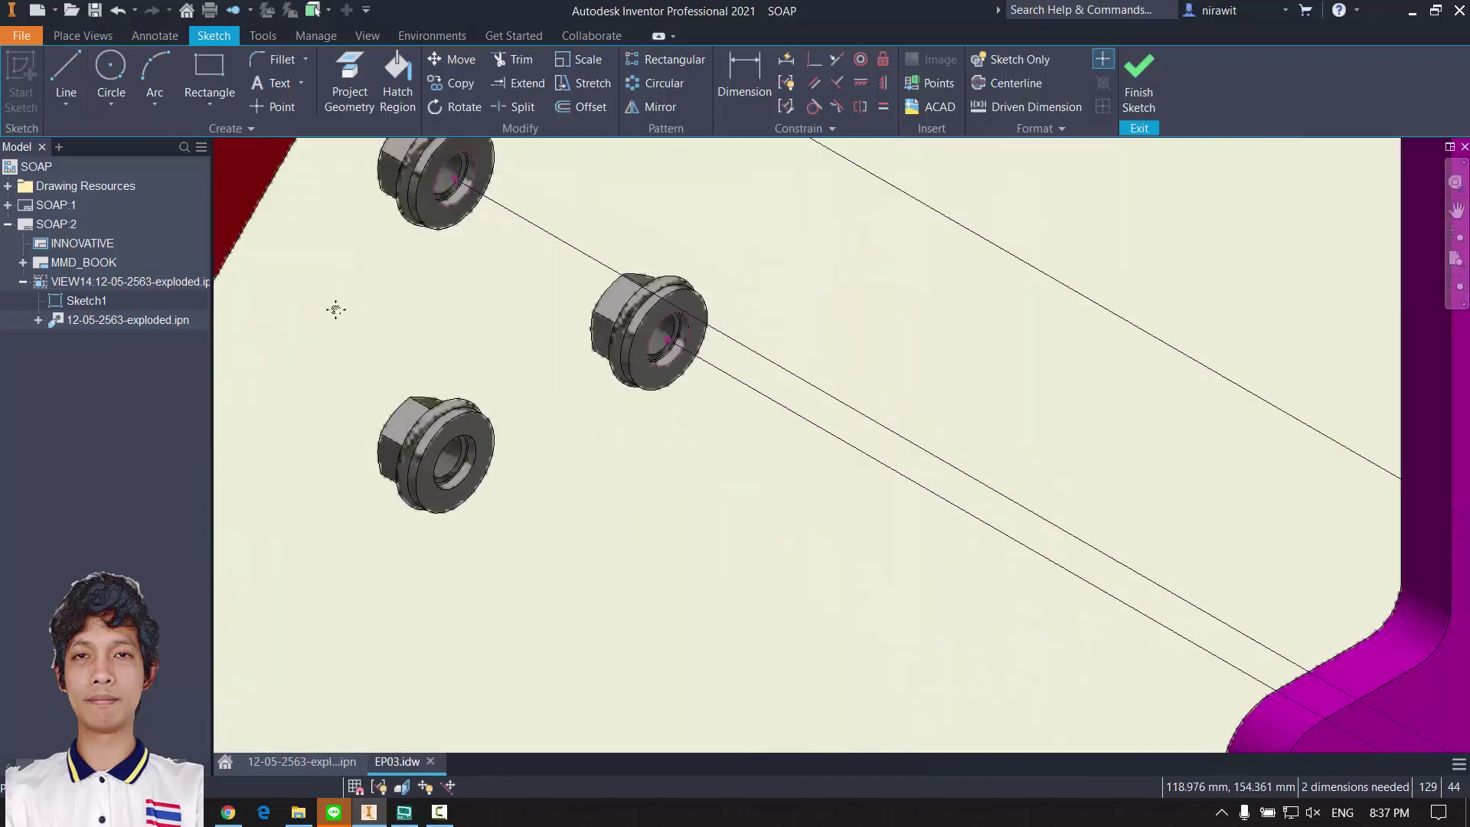
key(l)
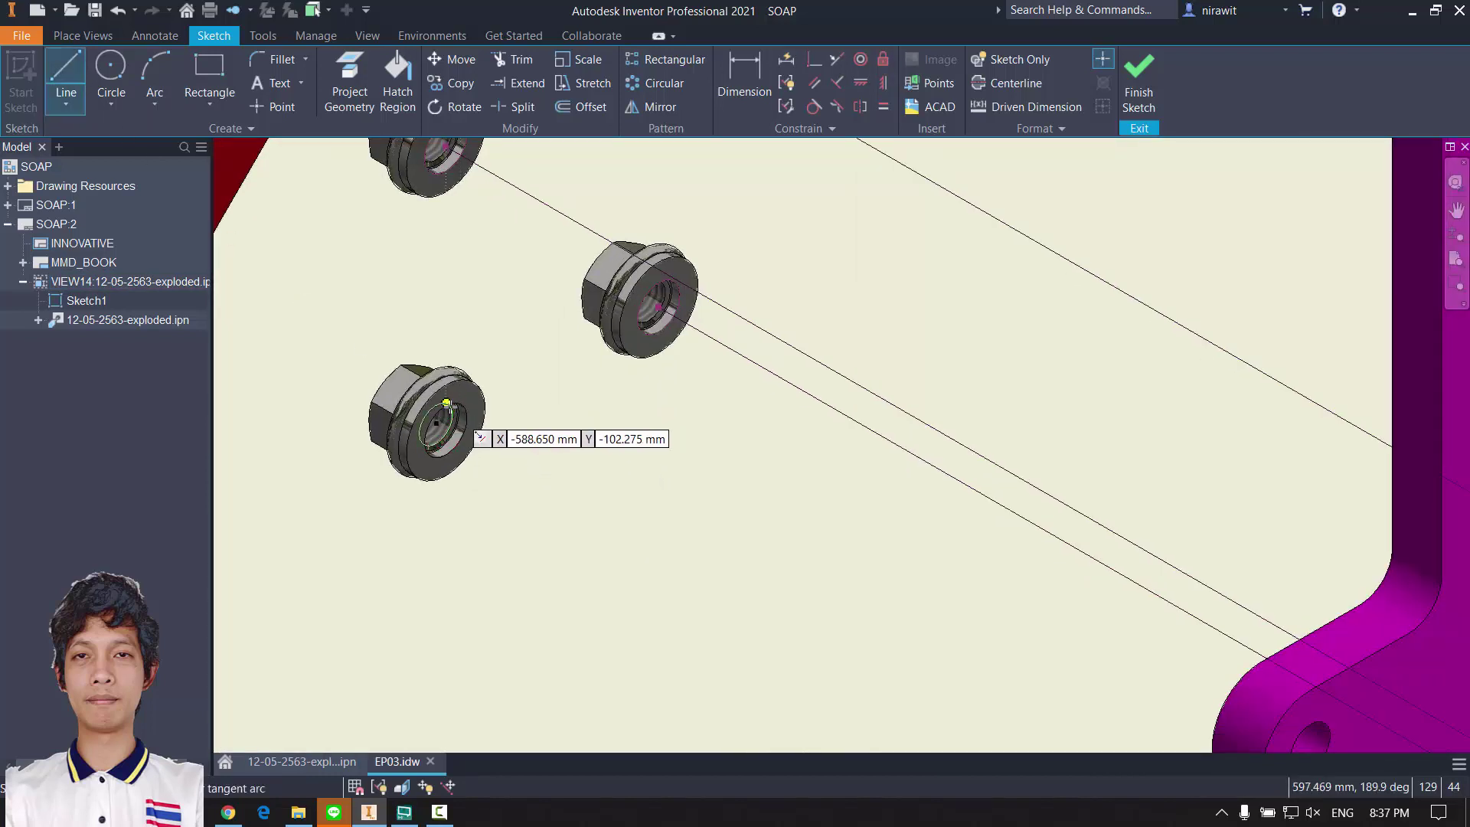
click(438, 426)
scroll(1010, 665, down, 4)
scroll(628, 385, up, 3)
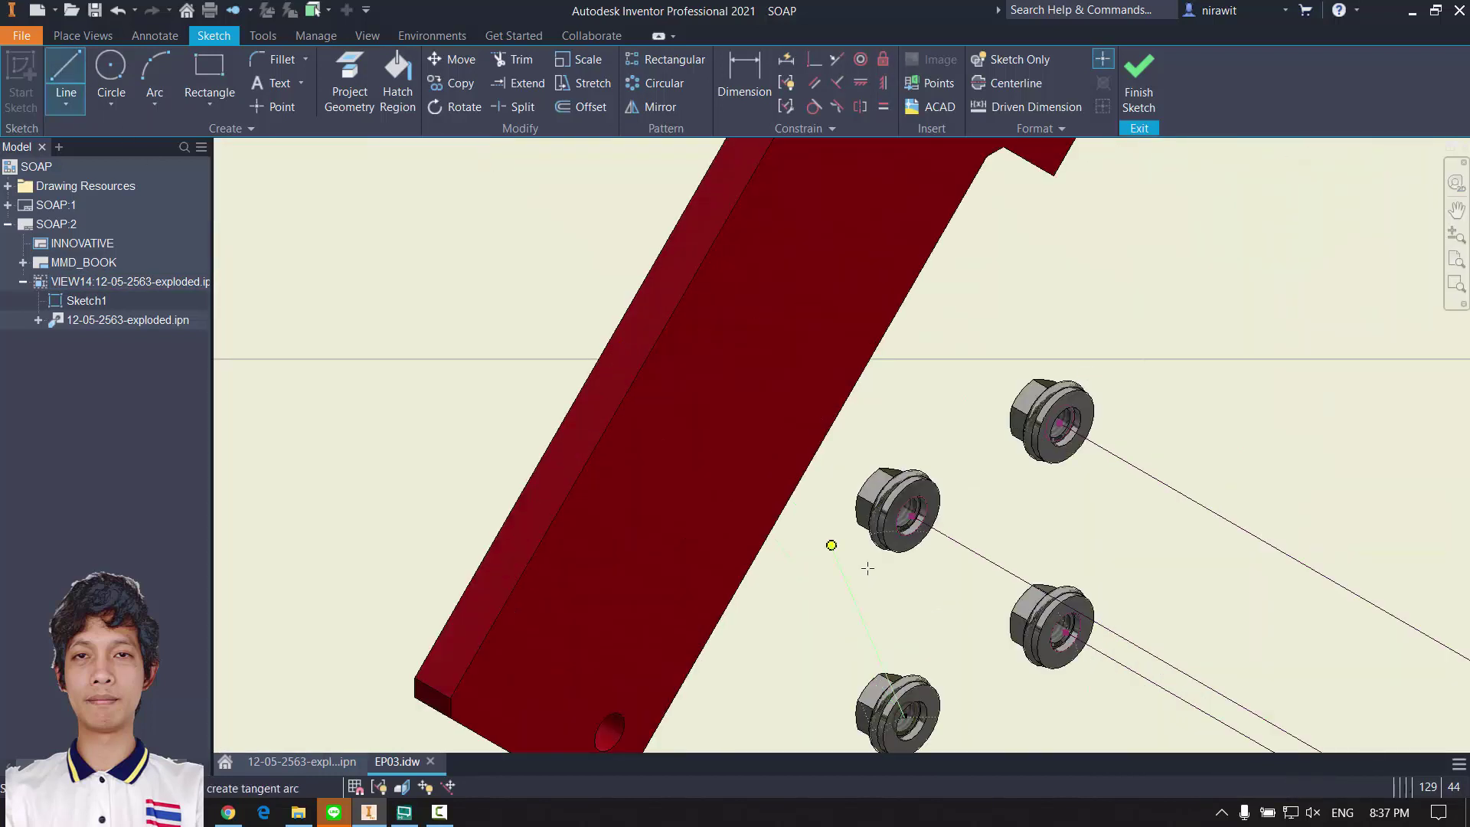
scroll(949, 616, down, 2)
middle_drag(945, 608, 535, 378)
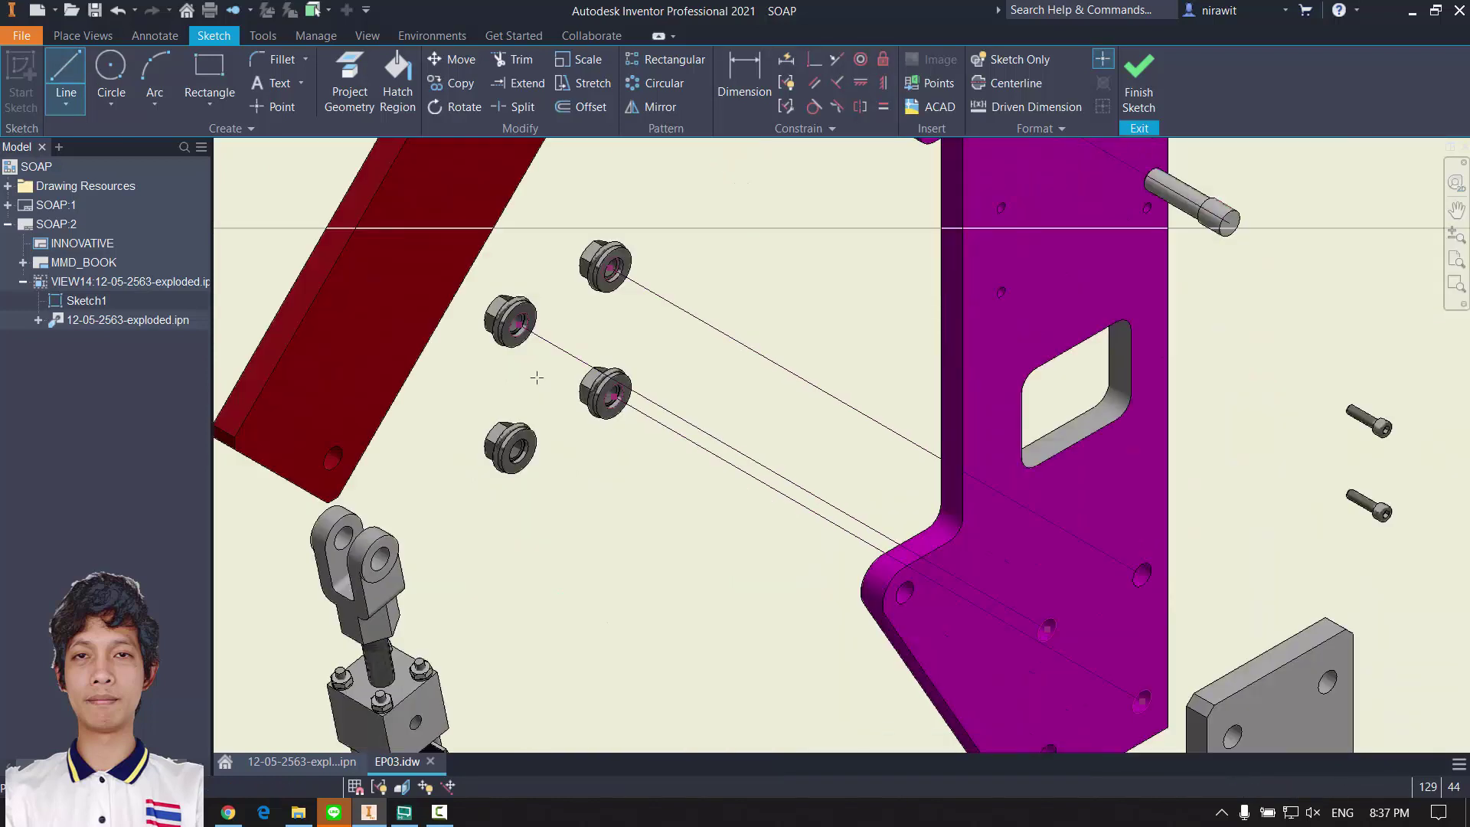
middle_drag(773, 511, 630, 371)
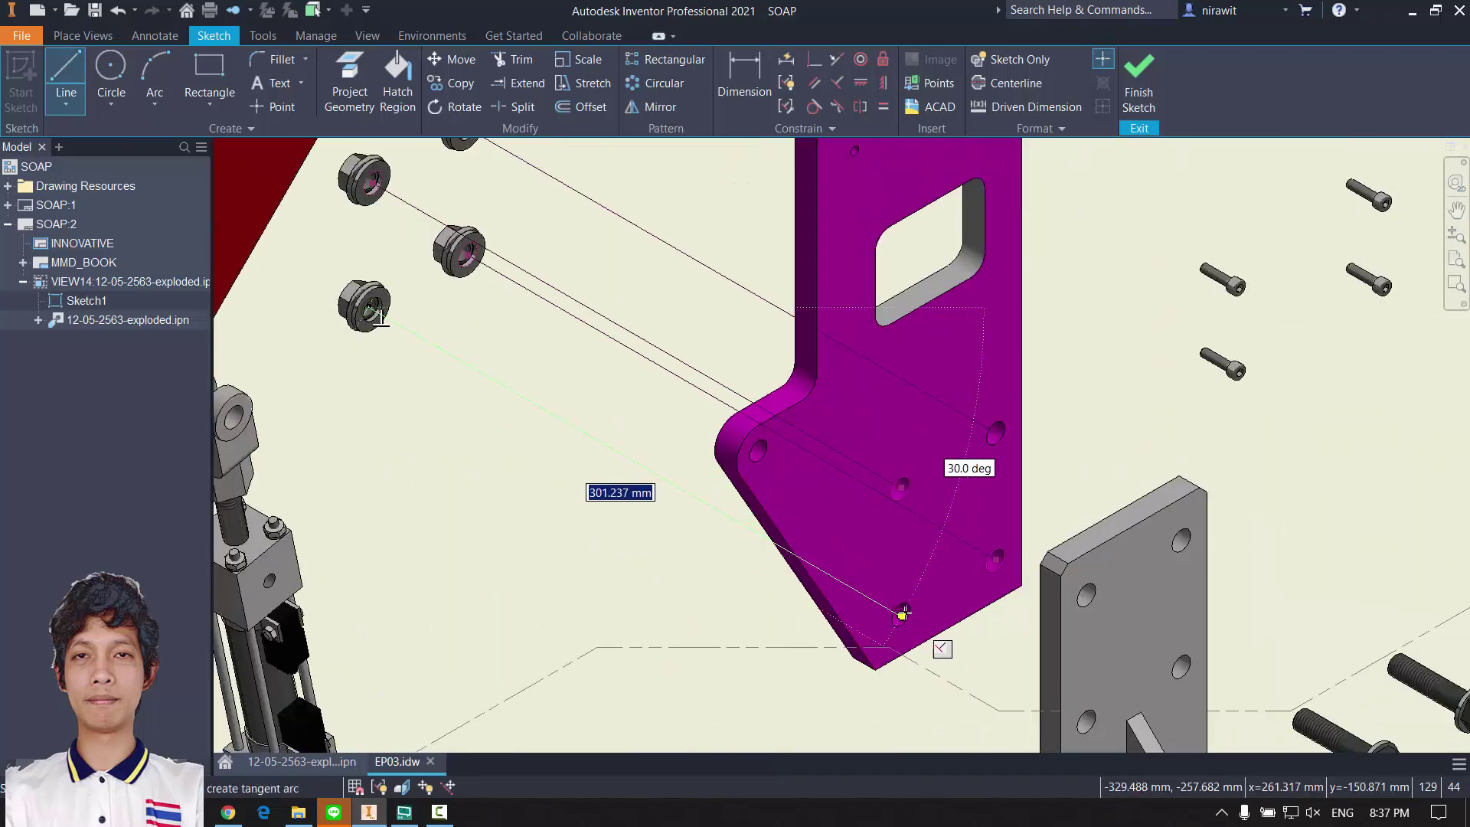
click(899, 603)
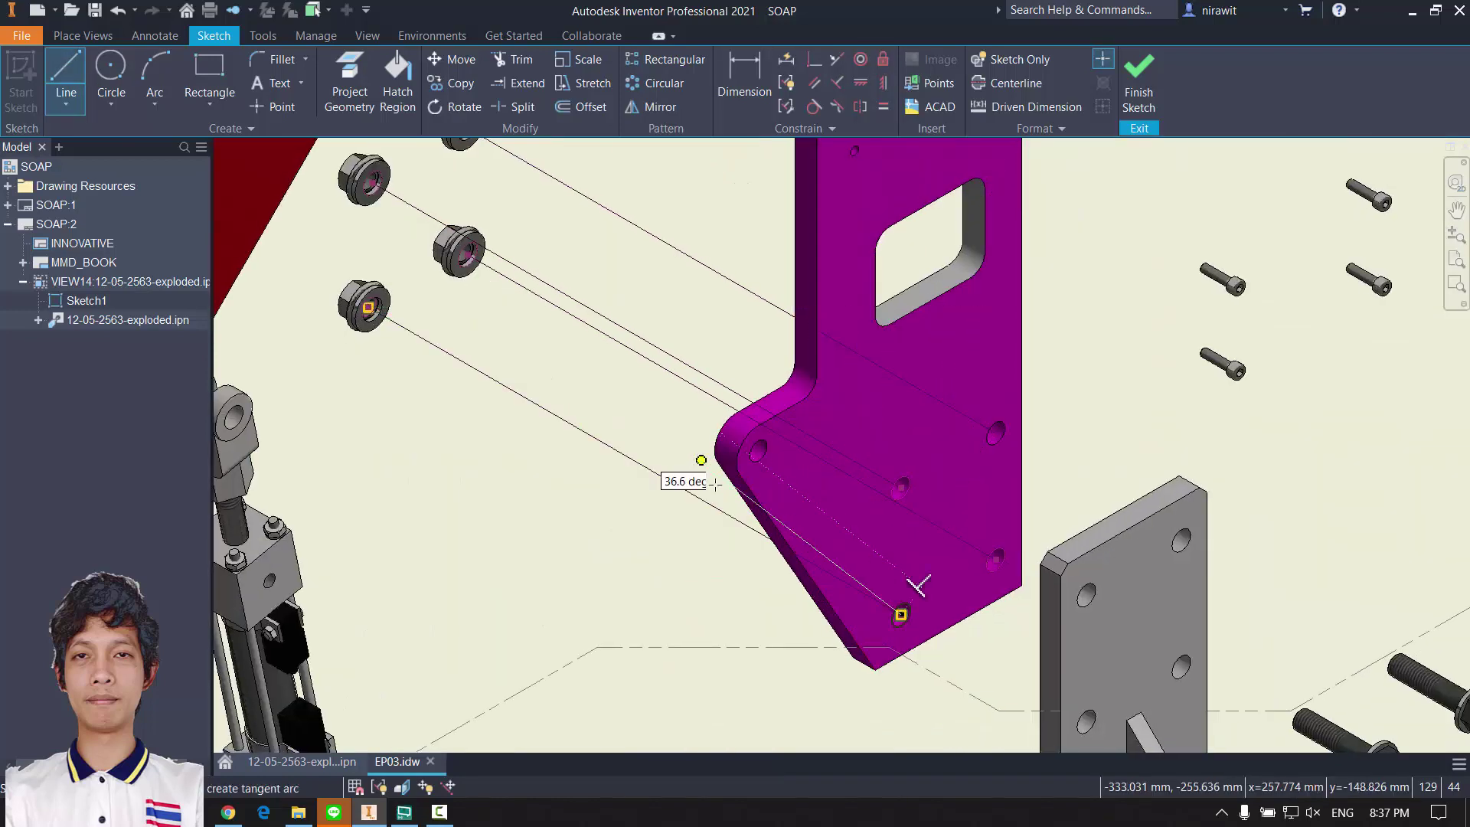
scroll(911, 605, down, 3)
scroll(702, 422, up, 3)
scroll(712, 485, down, 3)
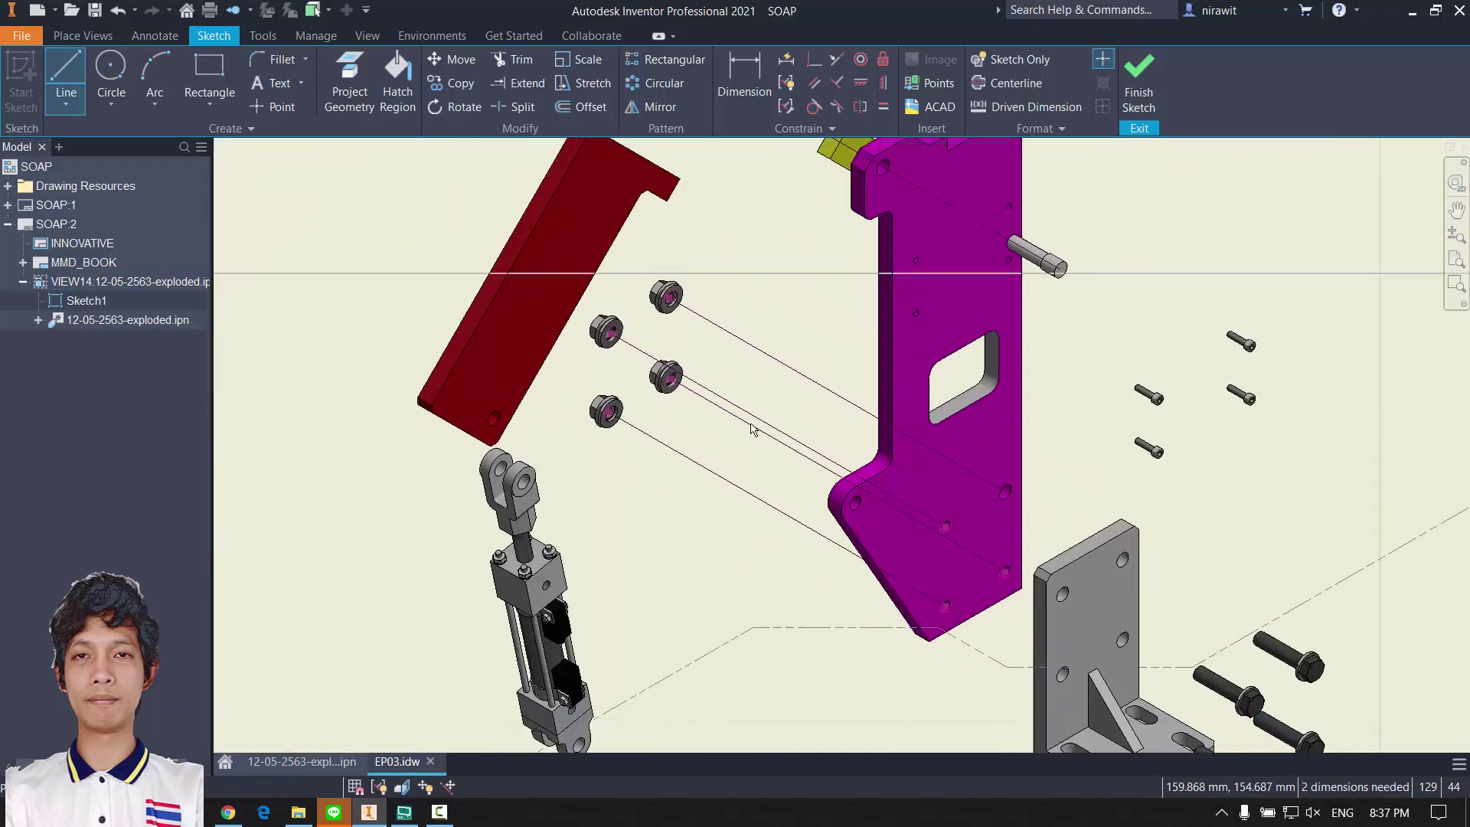
Step: Project the purple plate's front-face edges that the four nut lines cross into the sketch
scroll(751, 426, up, 3)
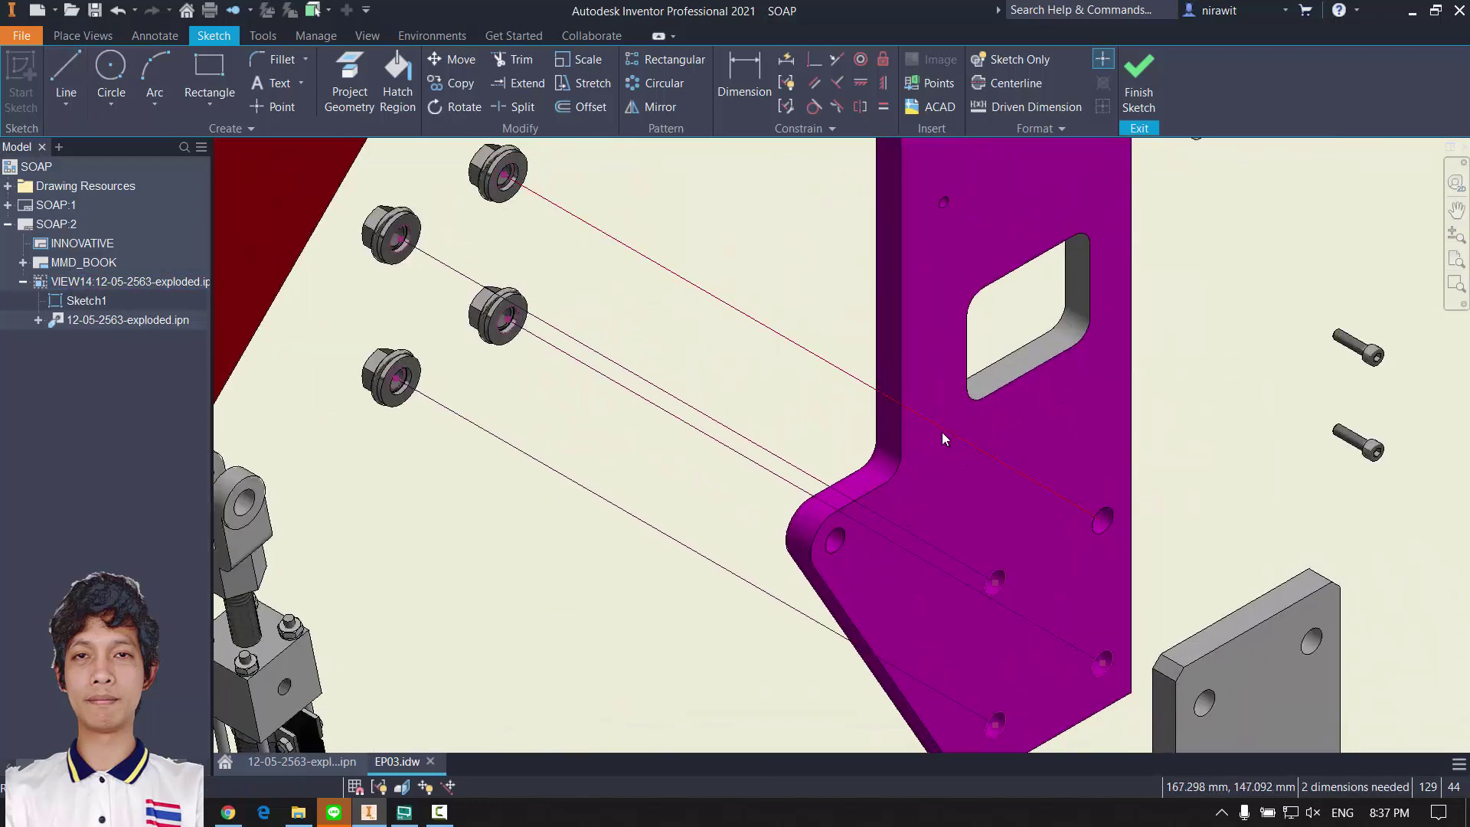
middle_drag(725, 375, 715, 365)
click(357, 78)
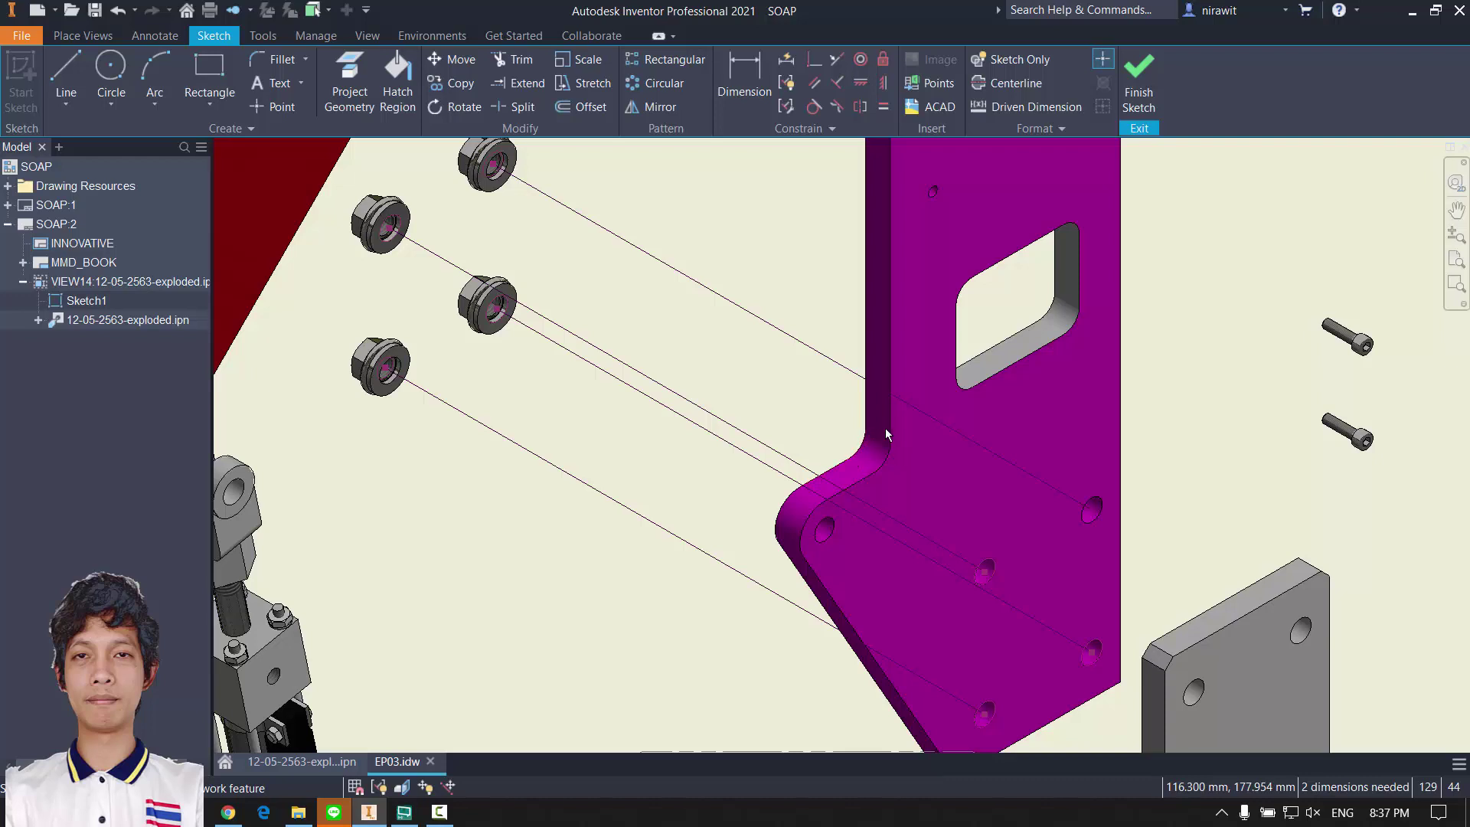
key(p)
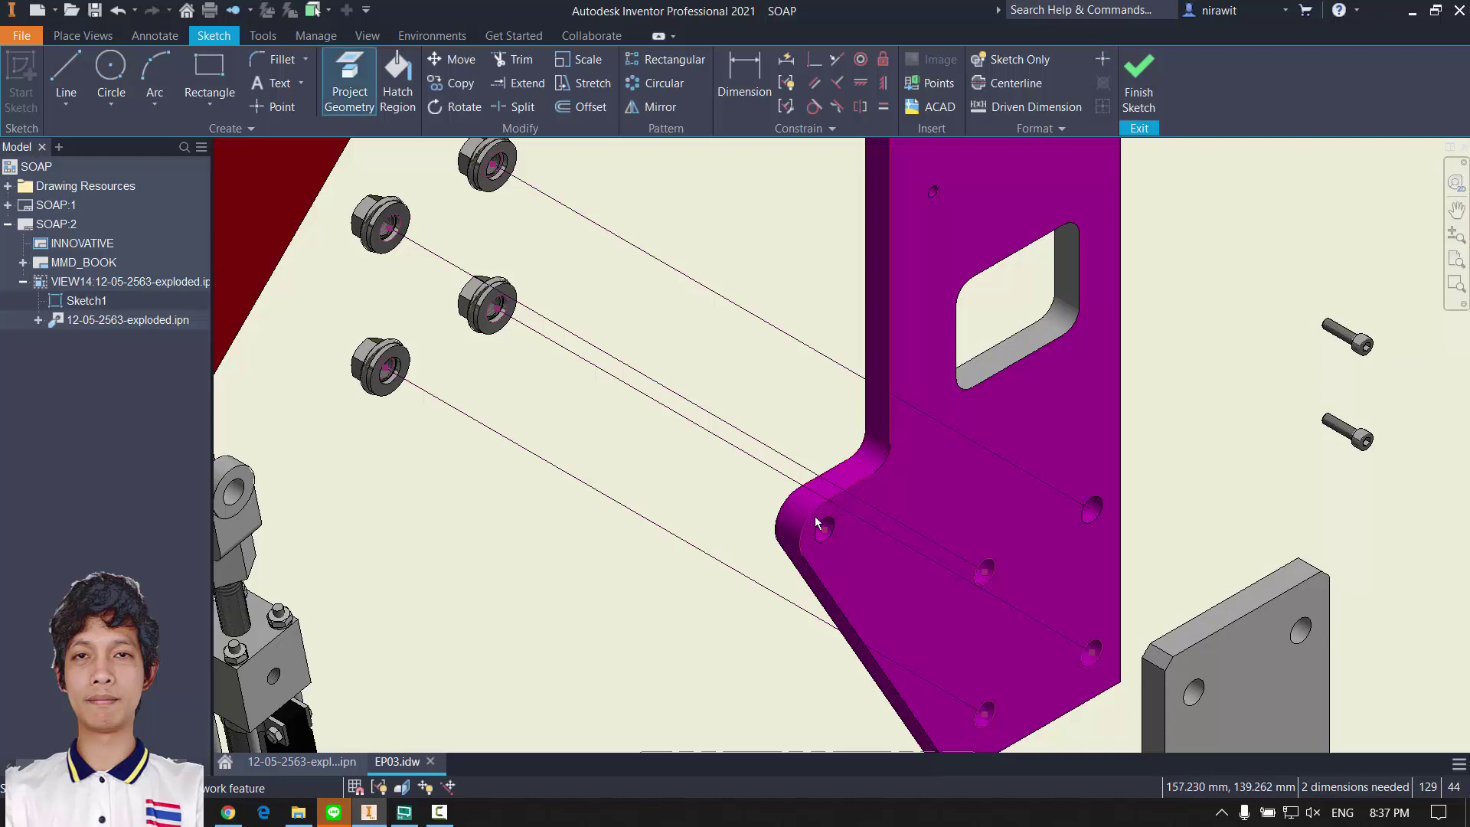
right_click(520, 284)
click(606, 284)
middle_drag(768, 283, 720, 205)
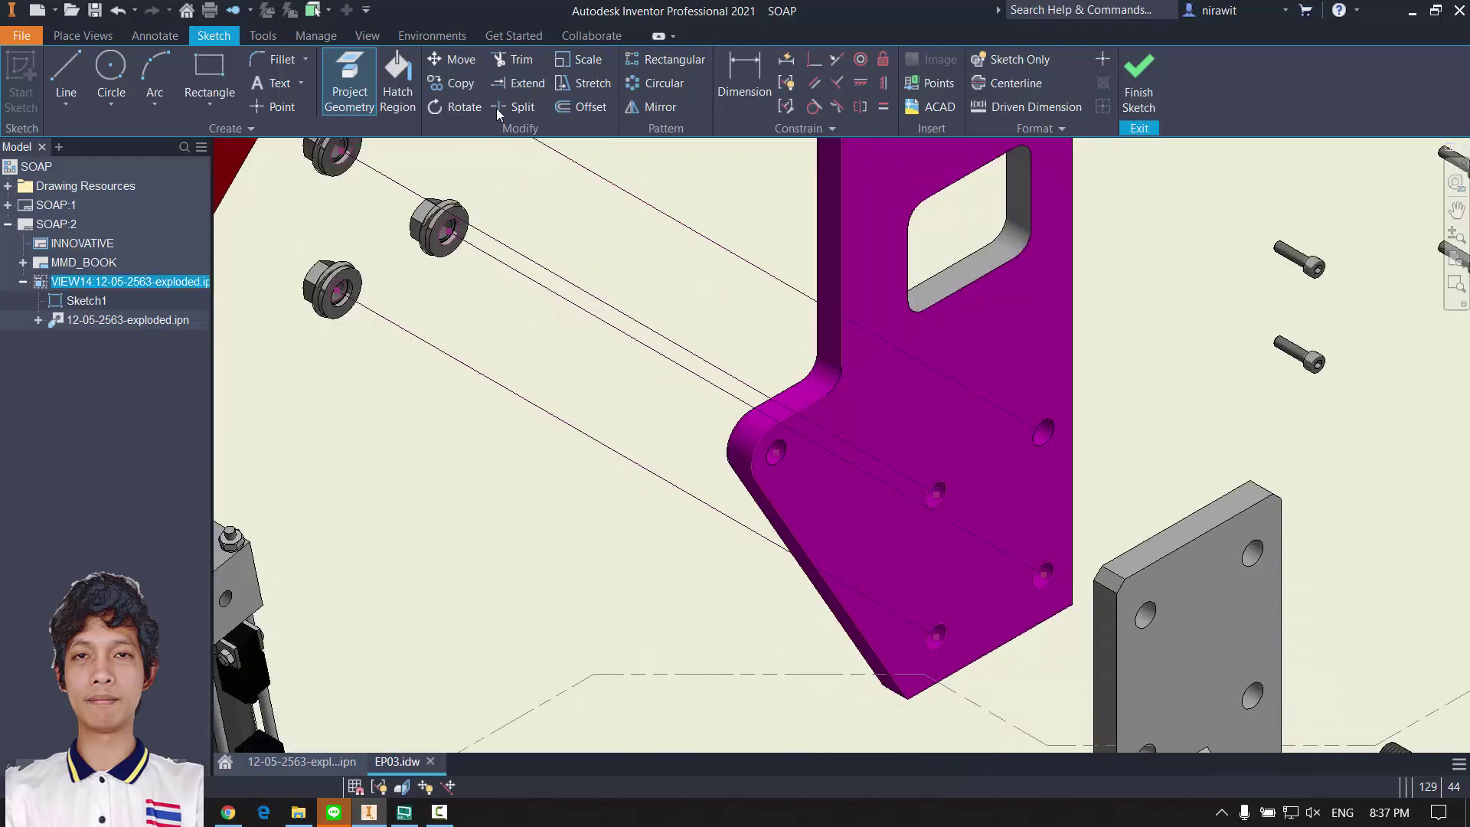
Step: Trim the four nut lines at the purple plate's edge, removing the portions that run across its face to the holes
click(508, 61)
click(842, 444)
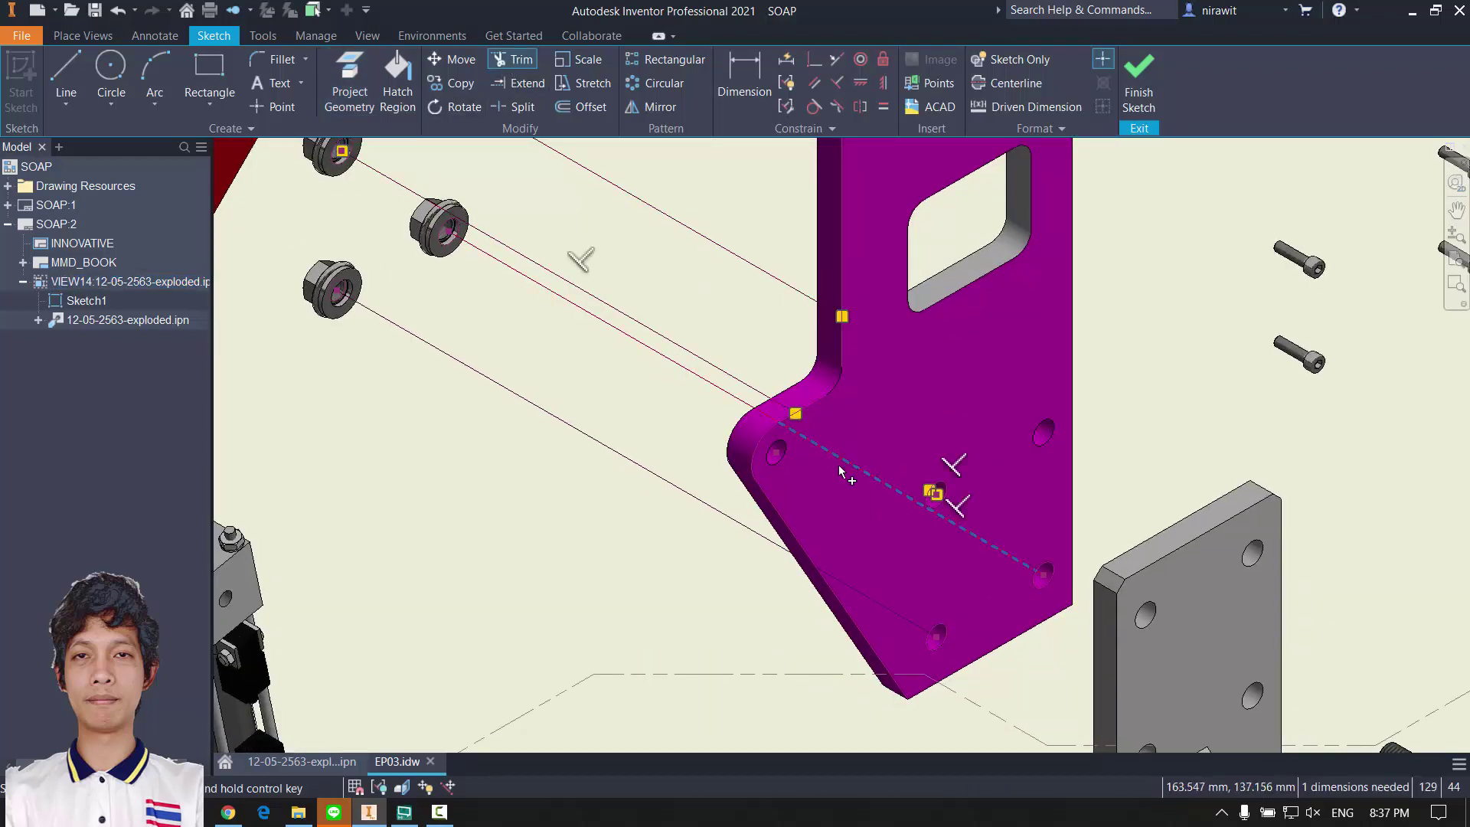
click(880, 595)
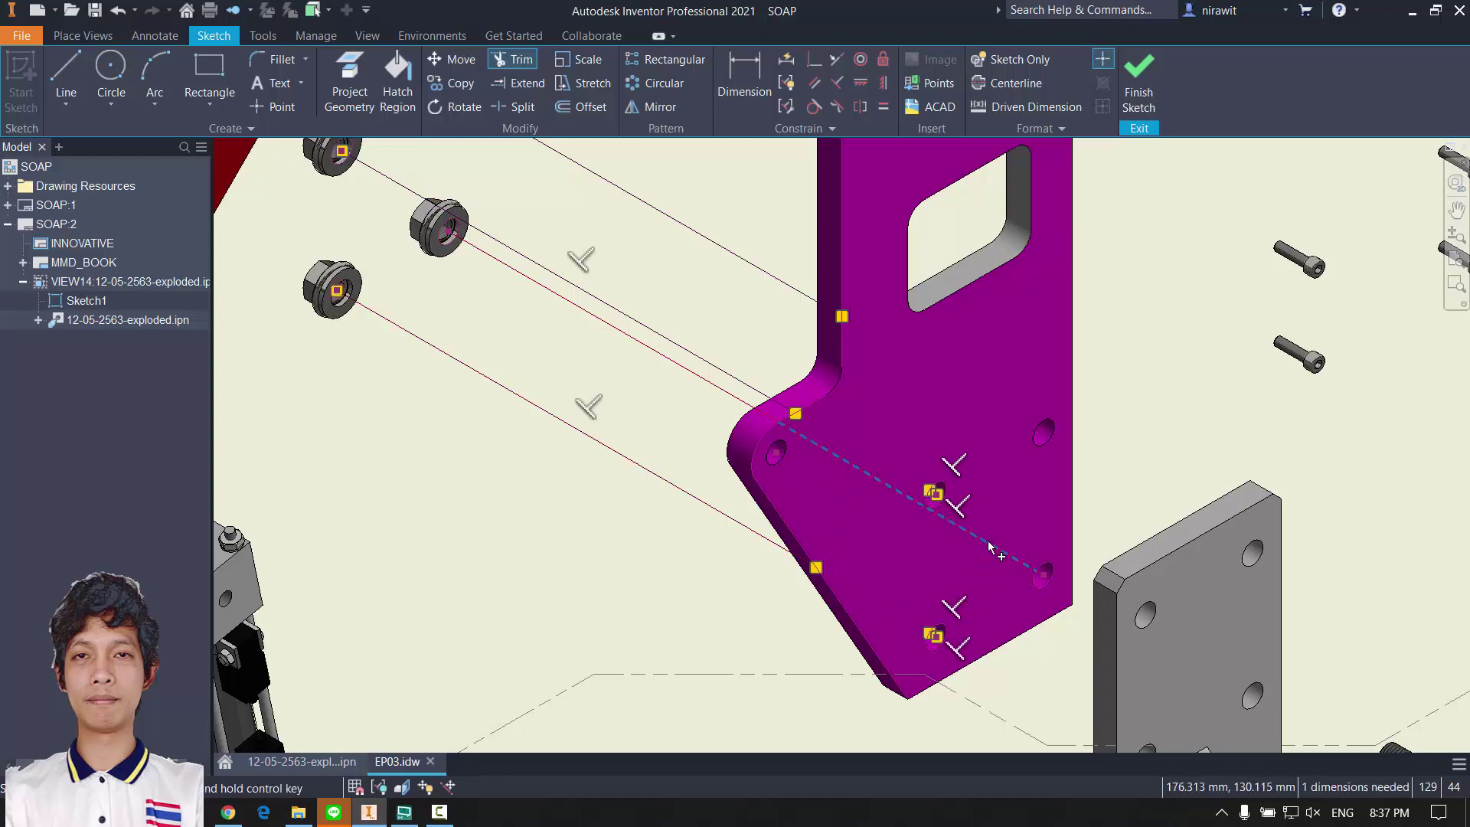
click(999, 556)
scroll(915, 635, down, 3)
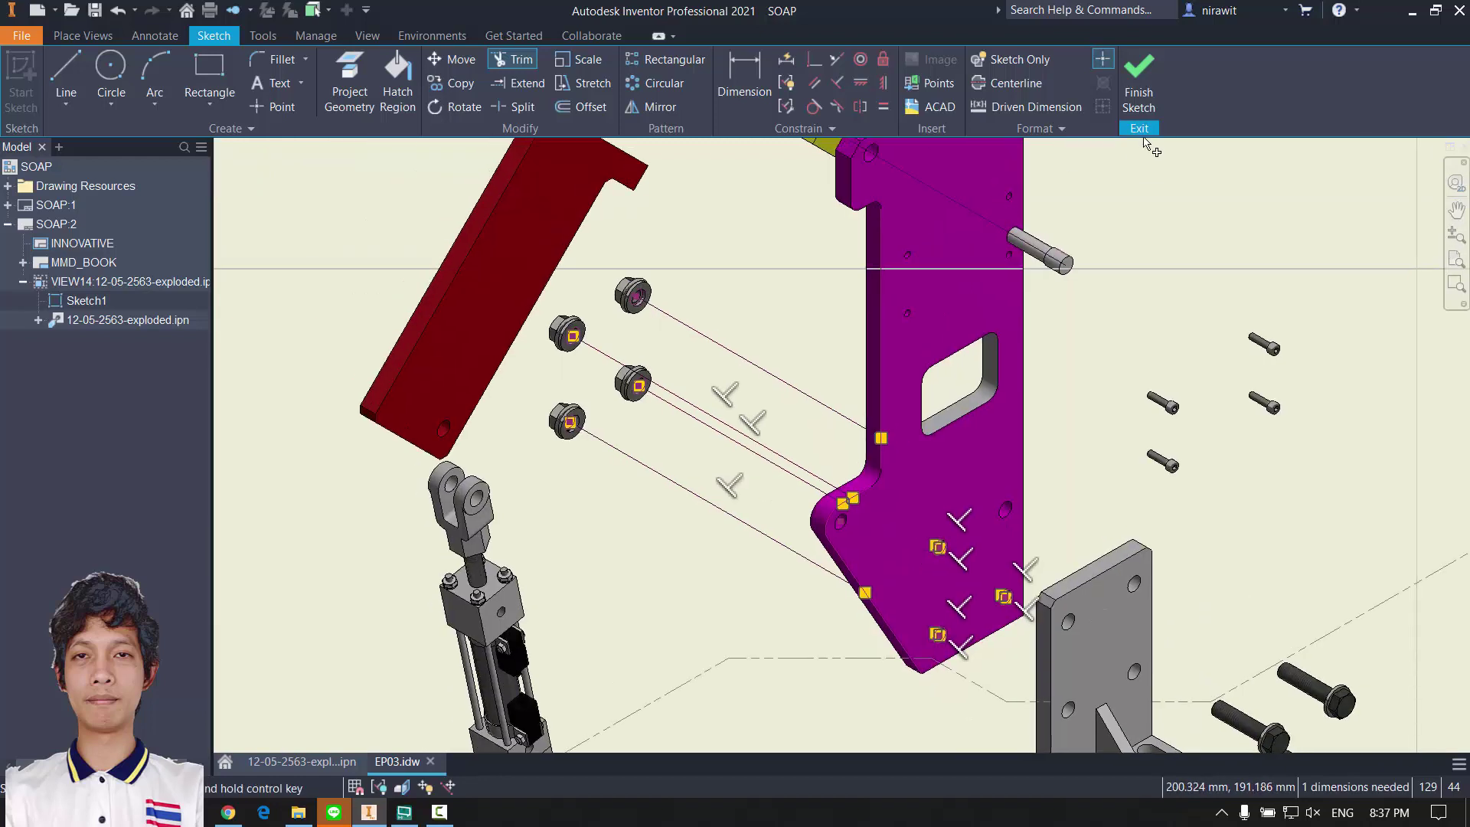
right_click(1160, 180)
click(1190, 193)
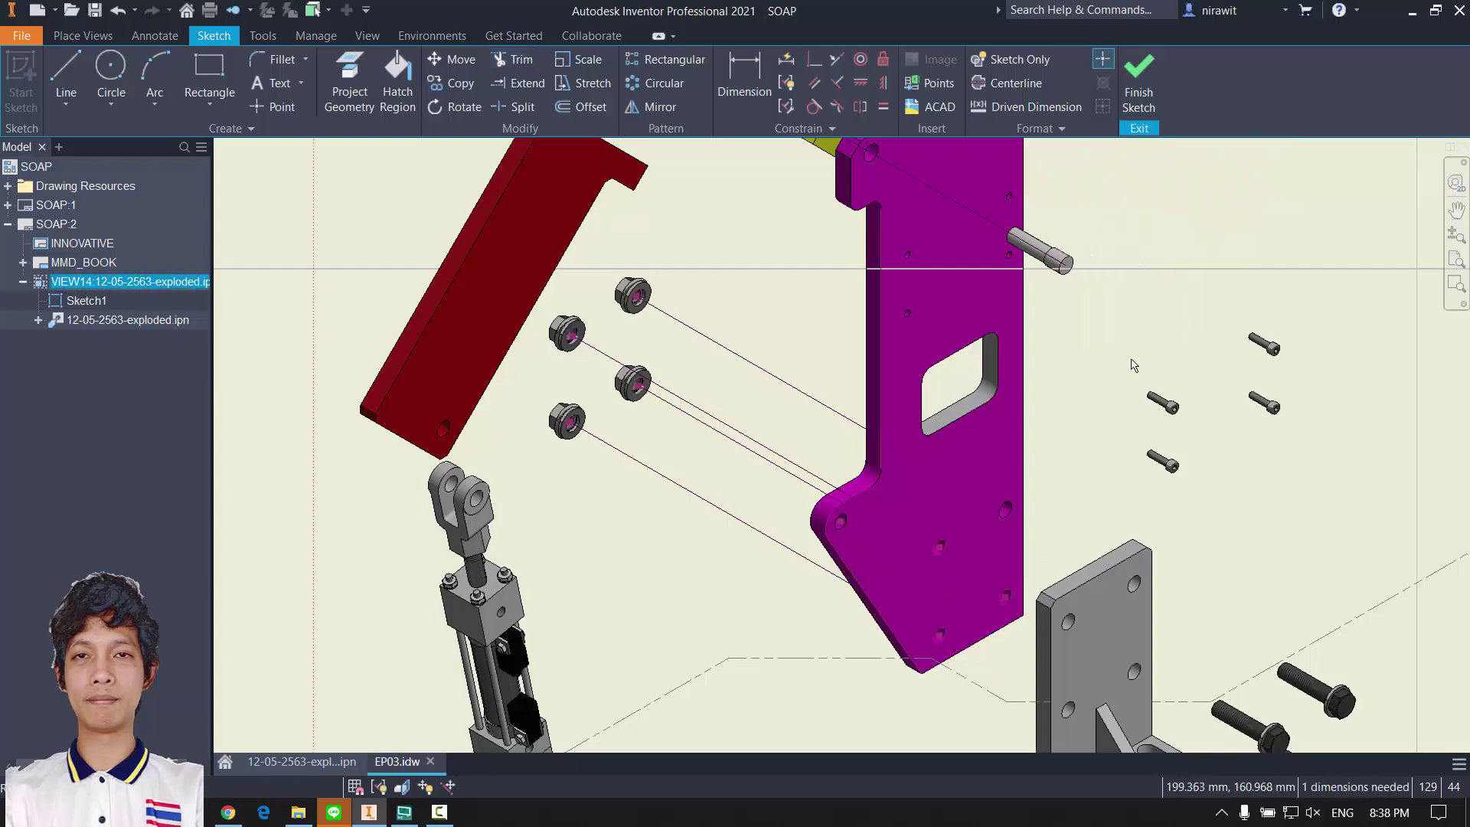
Step: Examine the trimmed explosion lines between the four nuts and the purple plate, and the neighbouring screws and bracket
scroll(752, 420, down, 3)
scroll(842, 425, up, 5)
scroll(787, 466, down, 3)
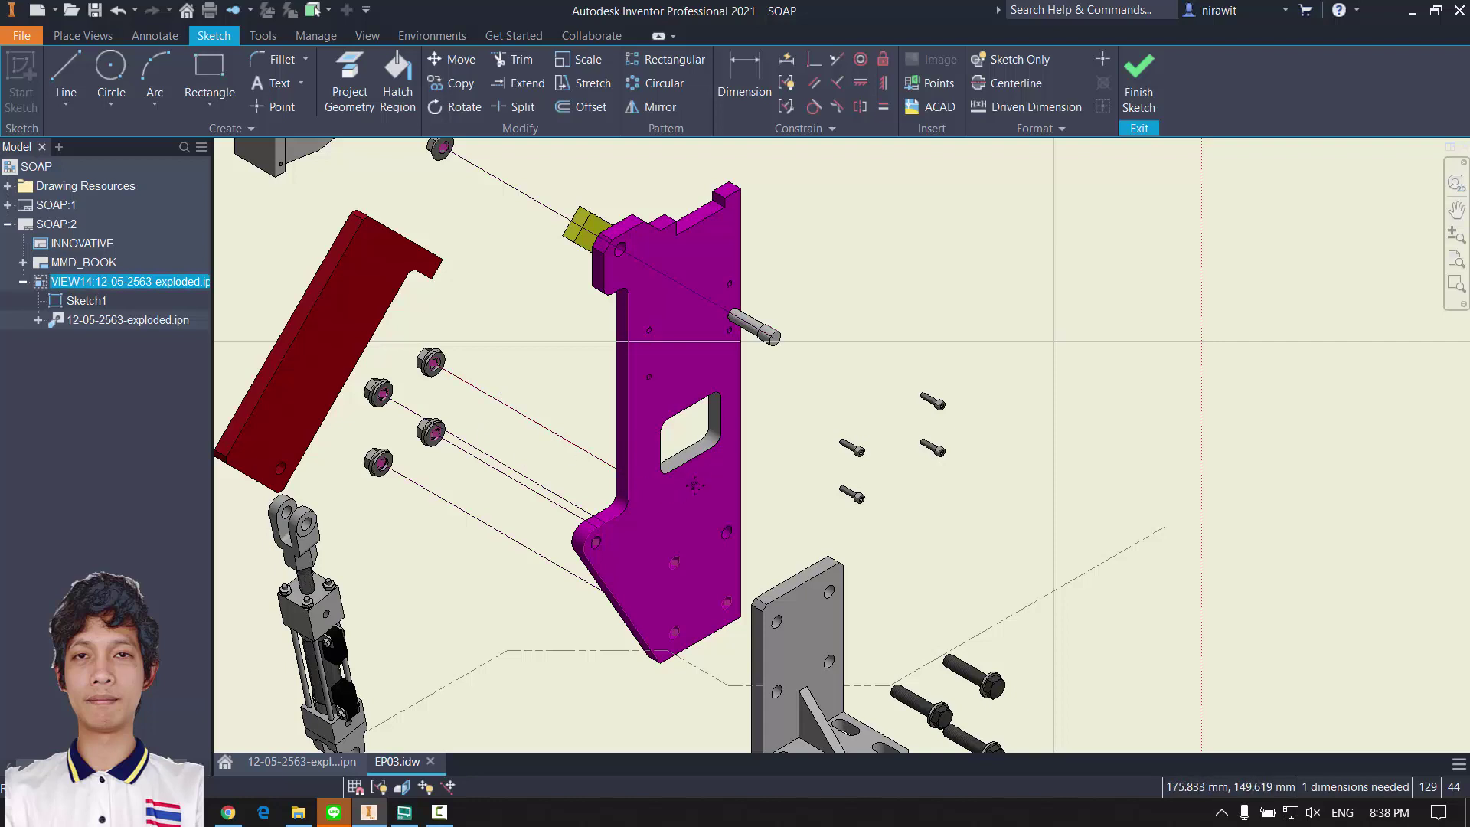
scroll(417, 355, up, 2)
scroll(342, 446, up, 2)
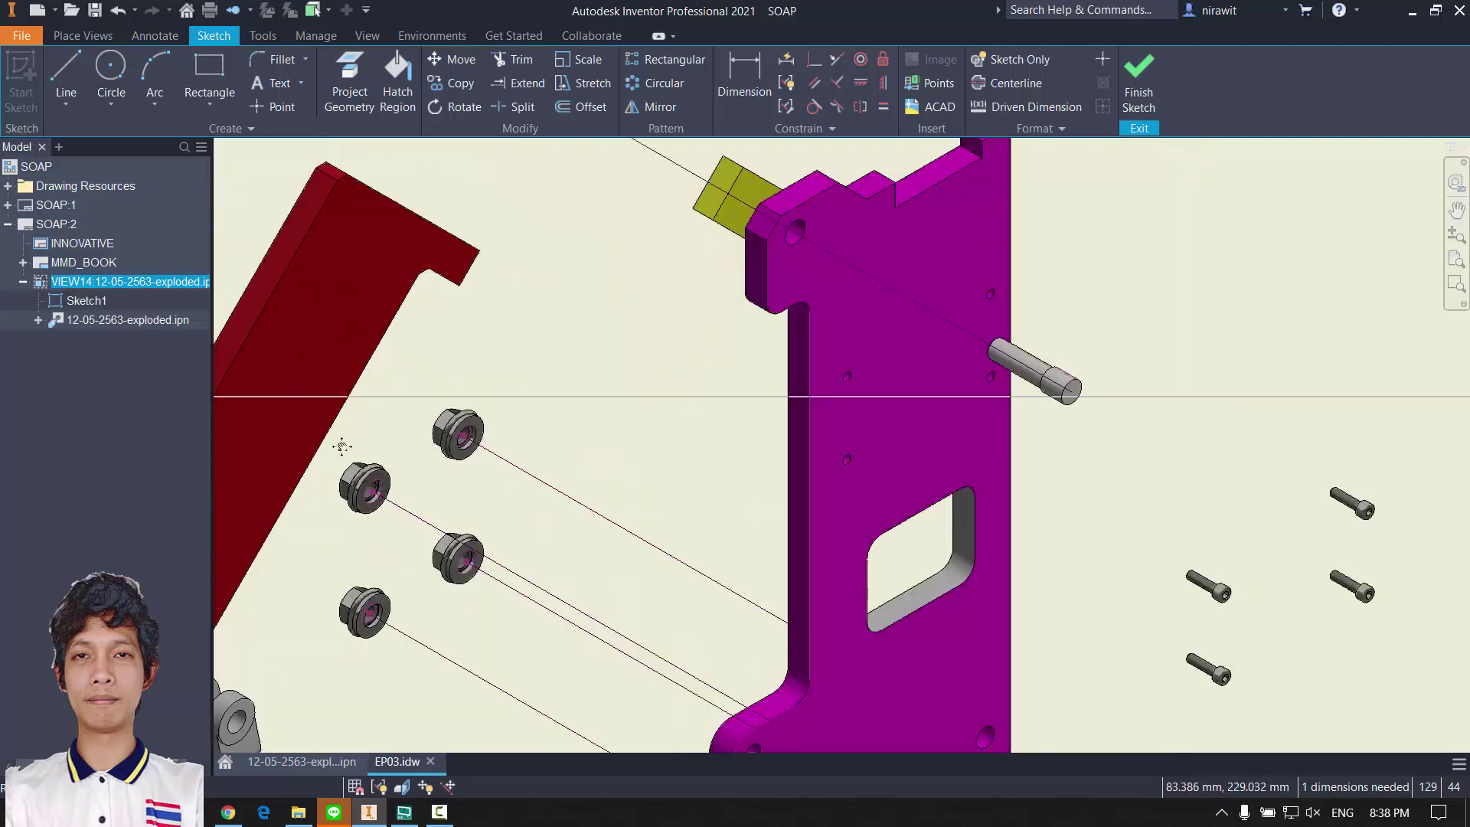
middle_drag(342, 446, 405, 426)
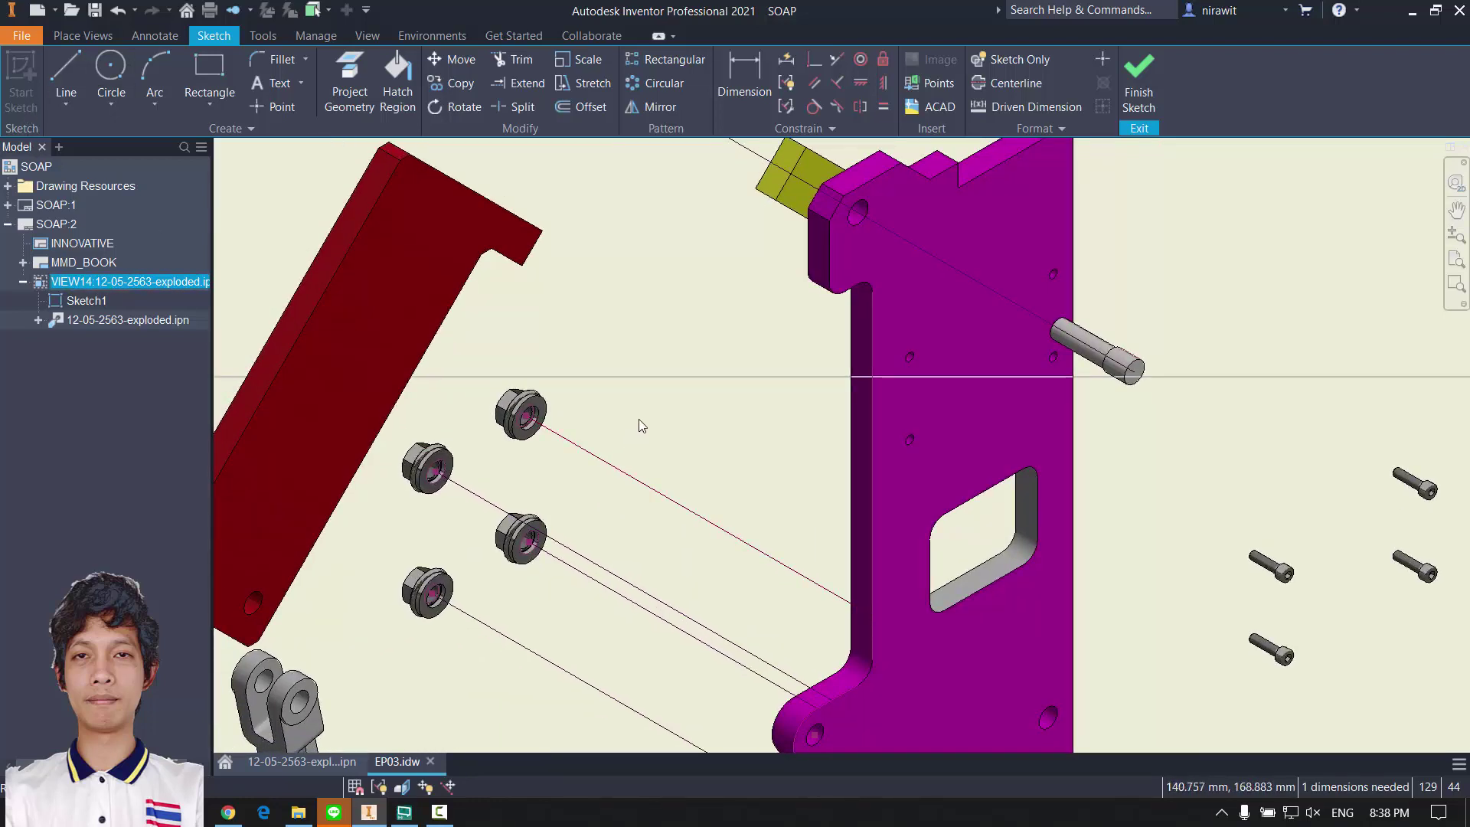
mouse_move(646, 485)
middle_down()
mouse_move(686, 413)
mouse_move(668, 344)
middle_up()
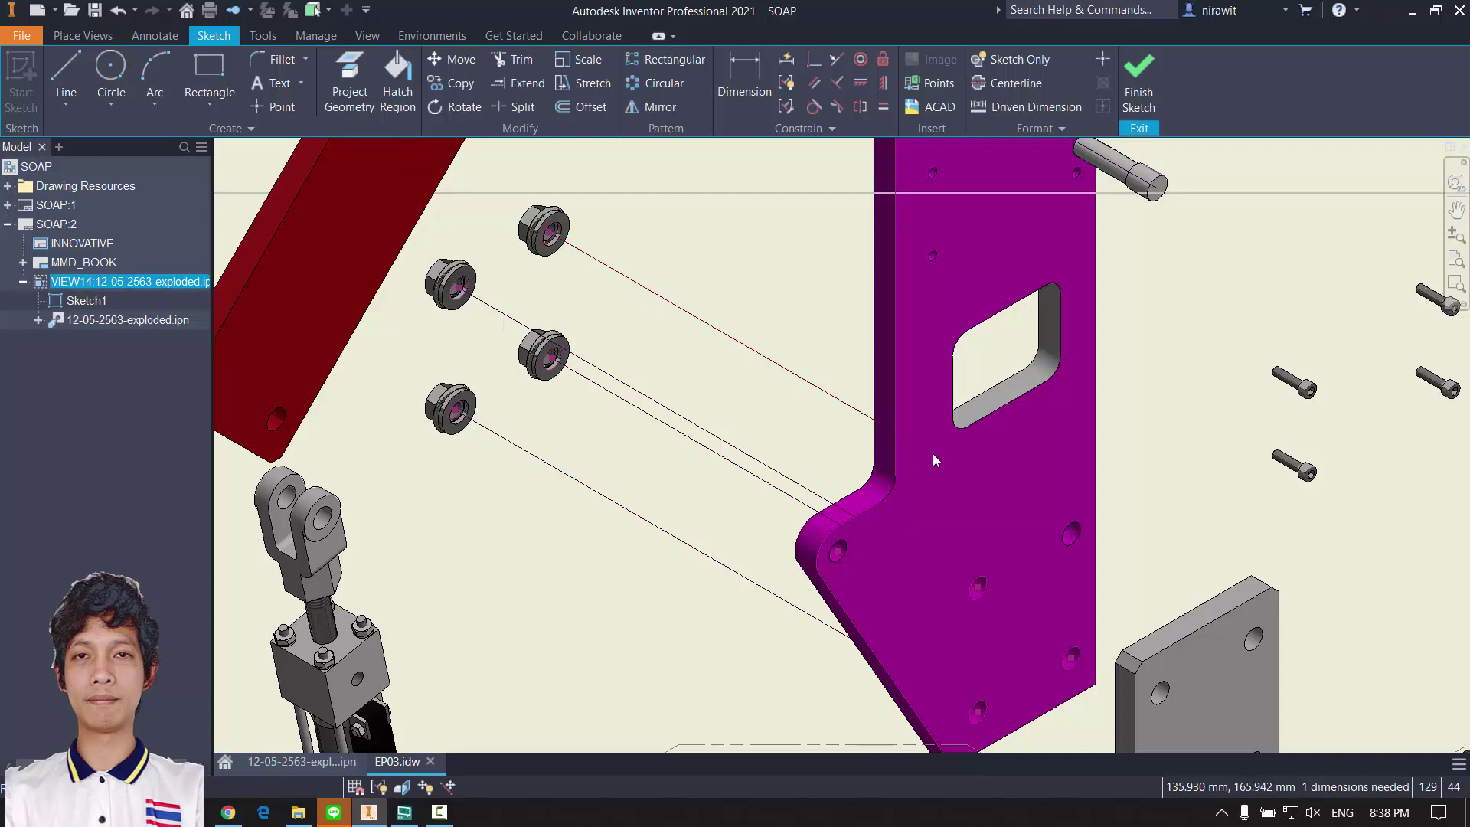
scroll(584, 329, down, 3)
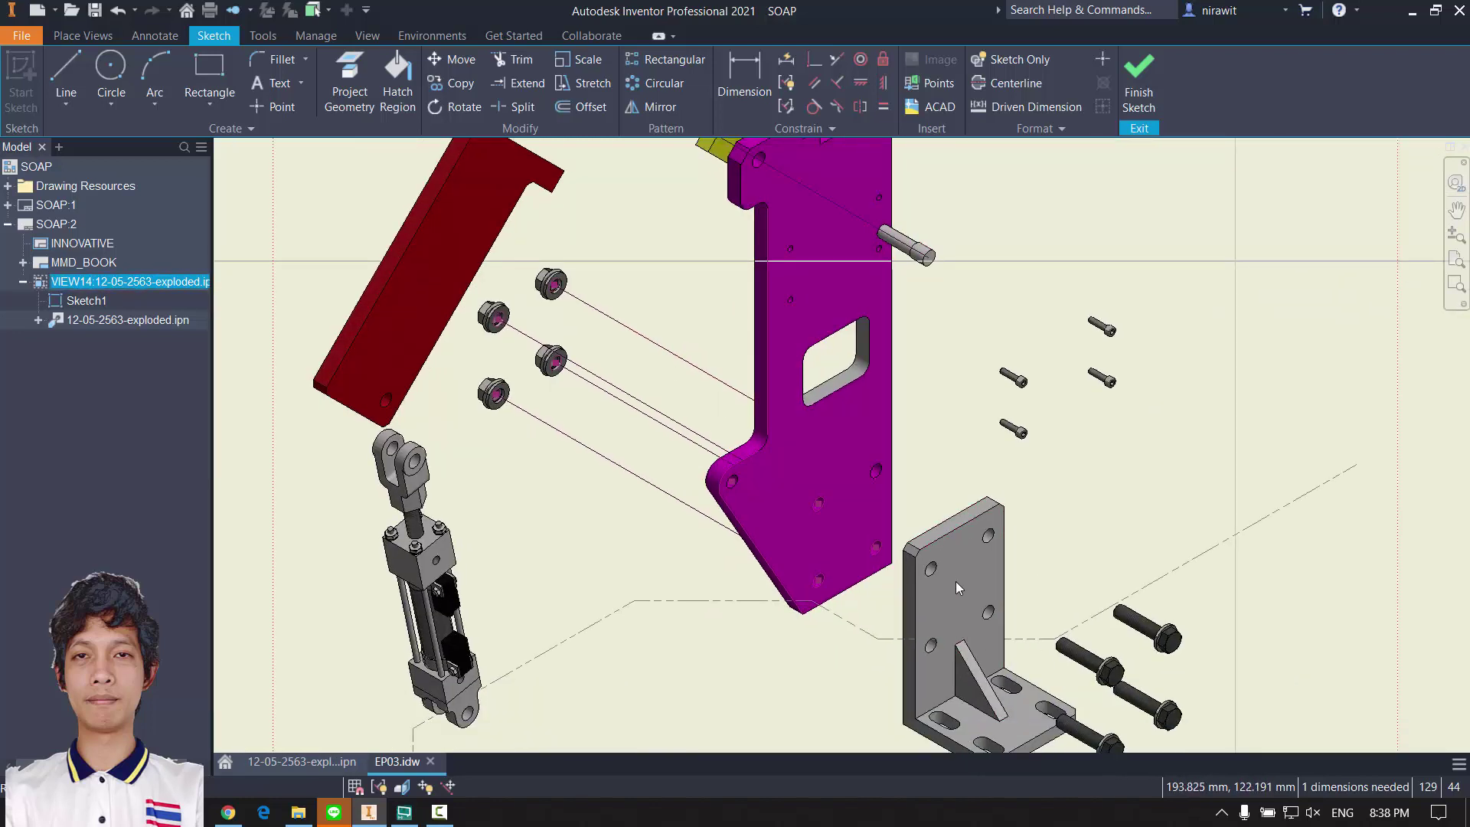
middle_drag(581, 430, 541, 499)
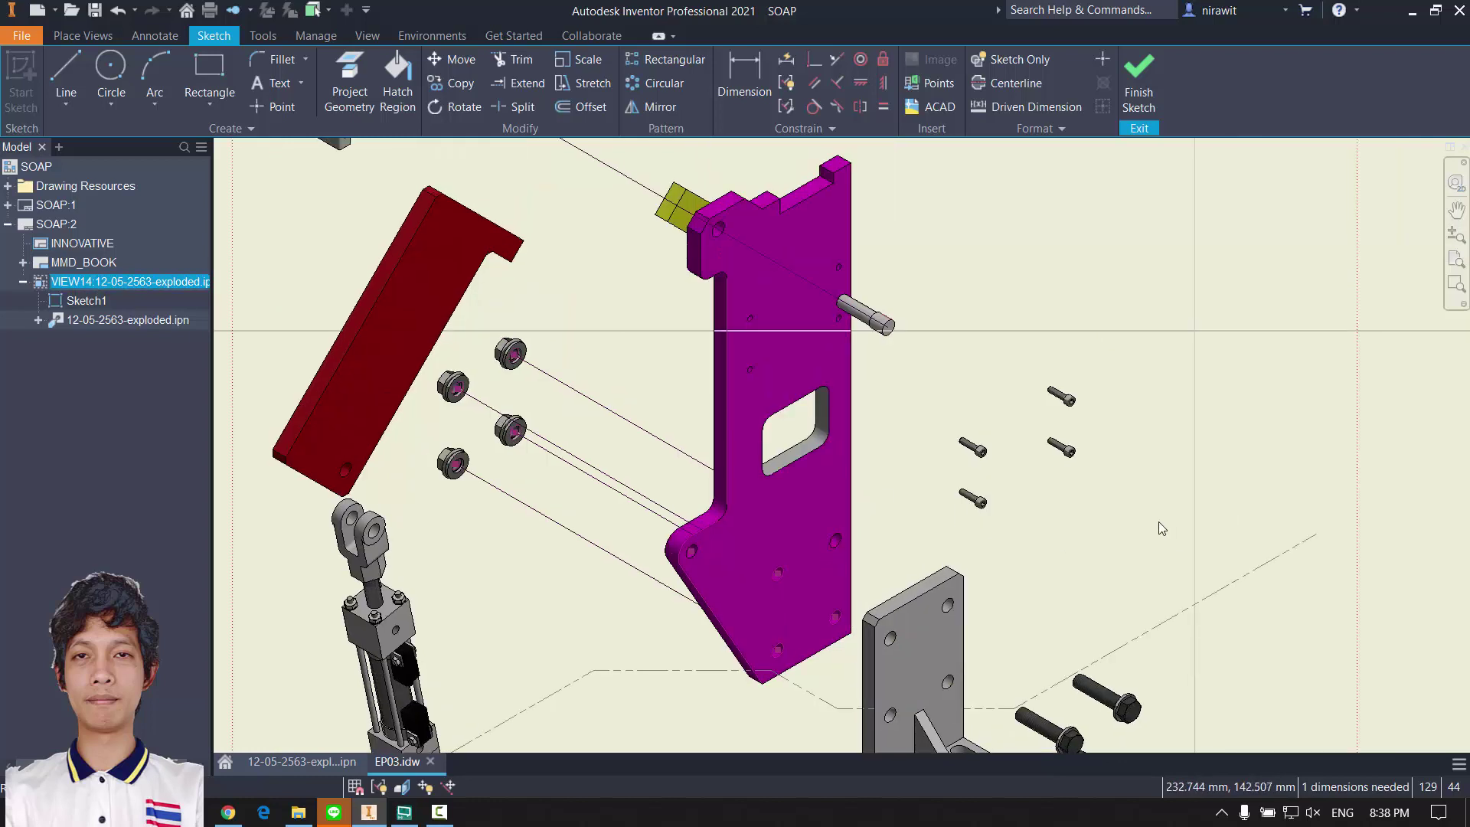
mouse_move(912, 462)
middle_down()
mouse_move(823, 488)
mouse_move(787, 532)
middle_up()
Step: Project the threaded end edges of the four socket head screws beside the purple plate into the sketch
click(349, 69)
scroll(872, 480, up, 5)
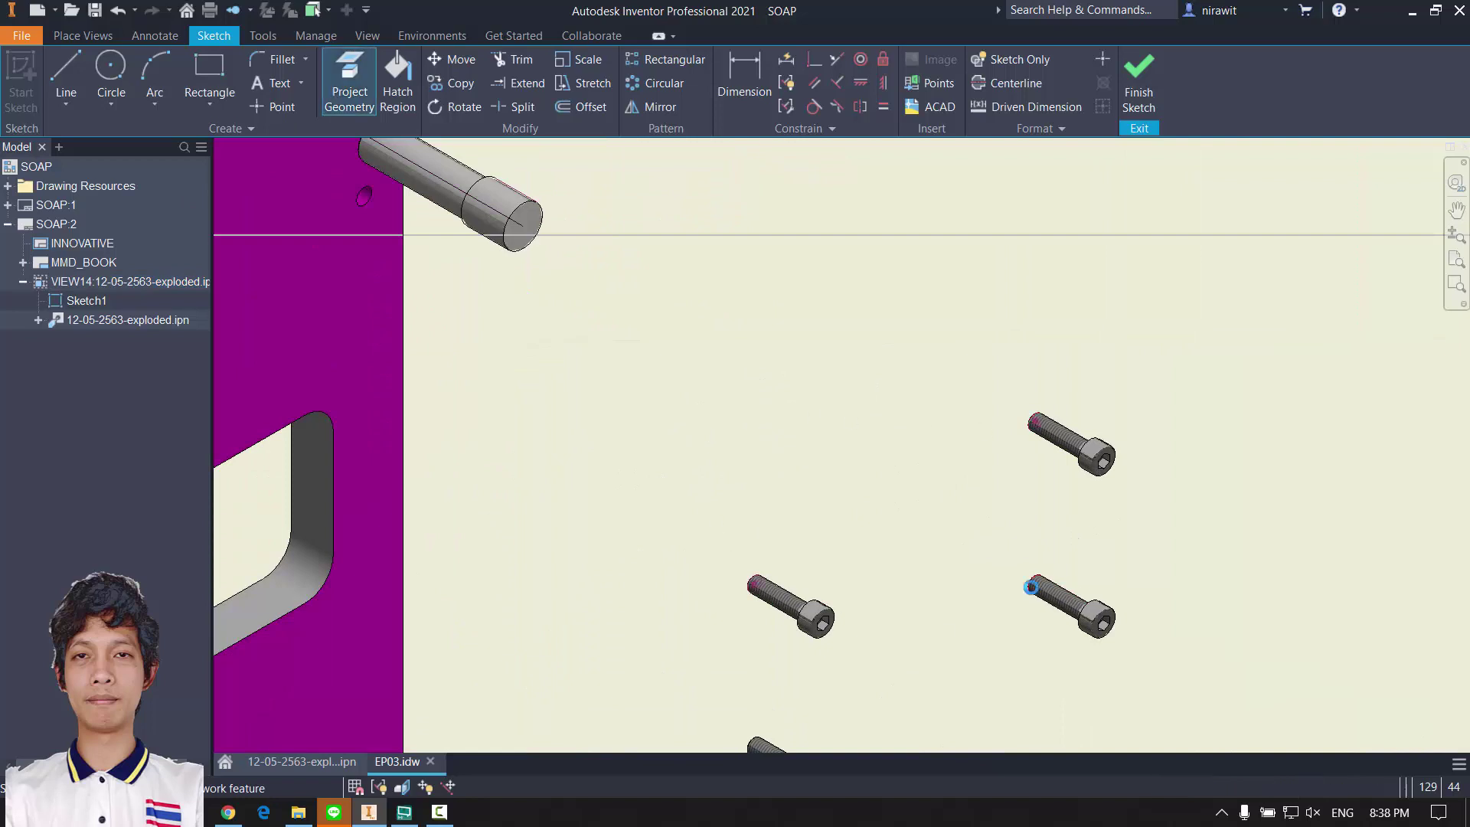
middle_drag(1049, 591, 970, 398)
click(671, 554)
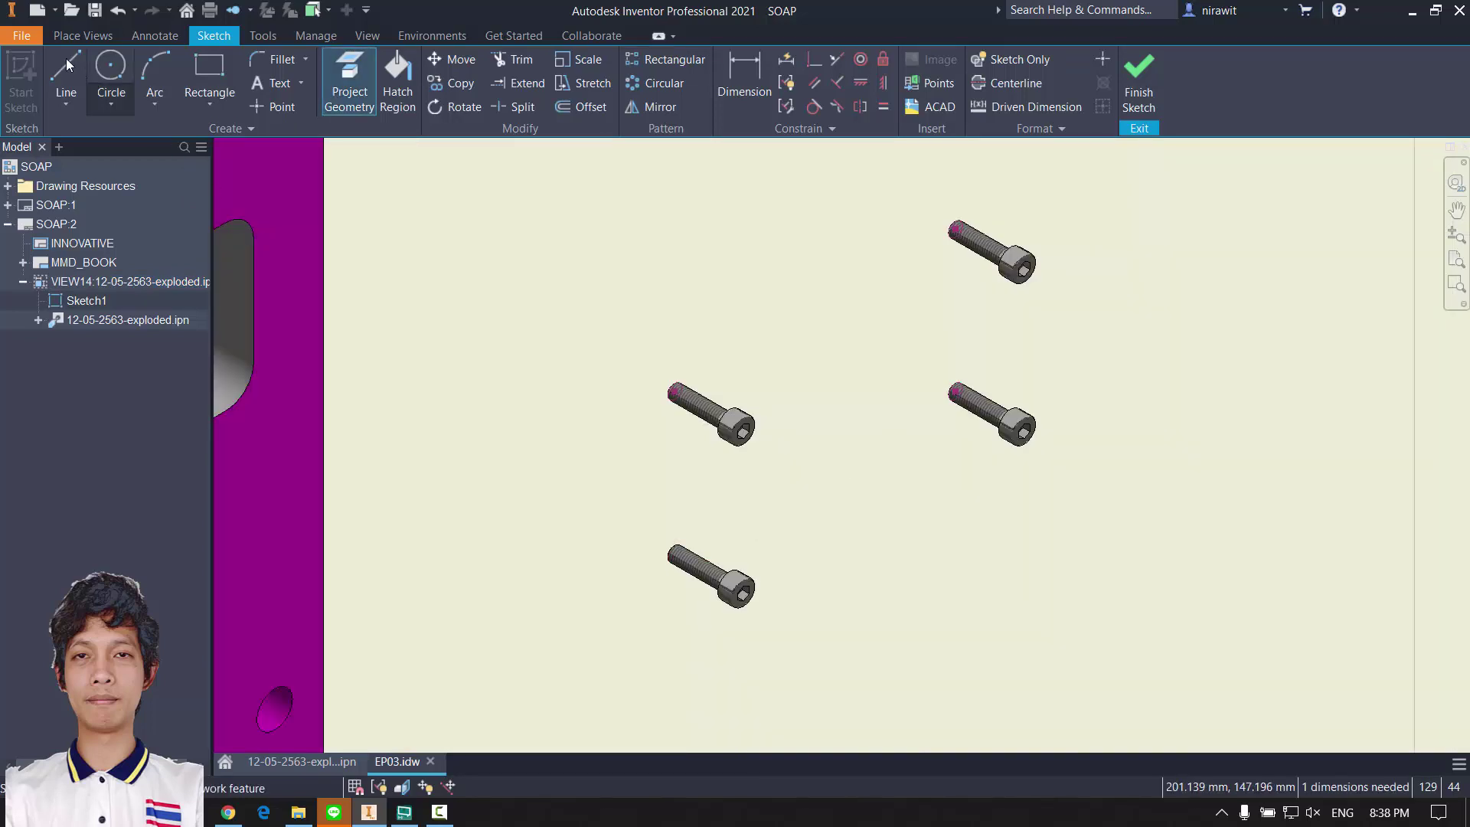
Step: Sketch a short line from the centre of the upper-right socket screw's threaded end towards the purple plate
click(67, 73)
middle_drag(803, 325, 803, 552)
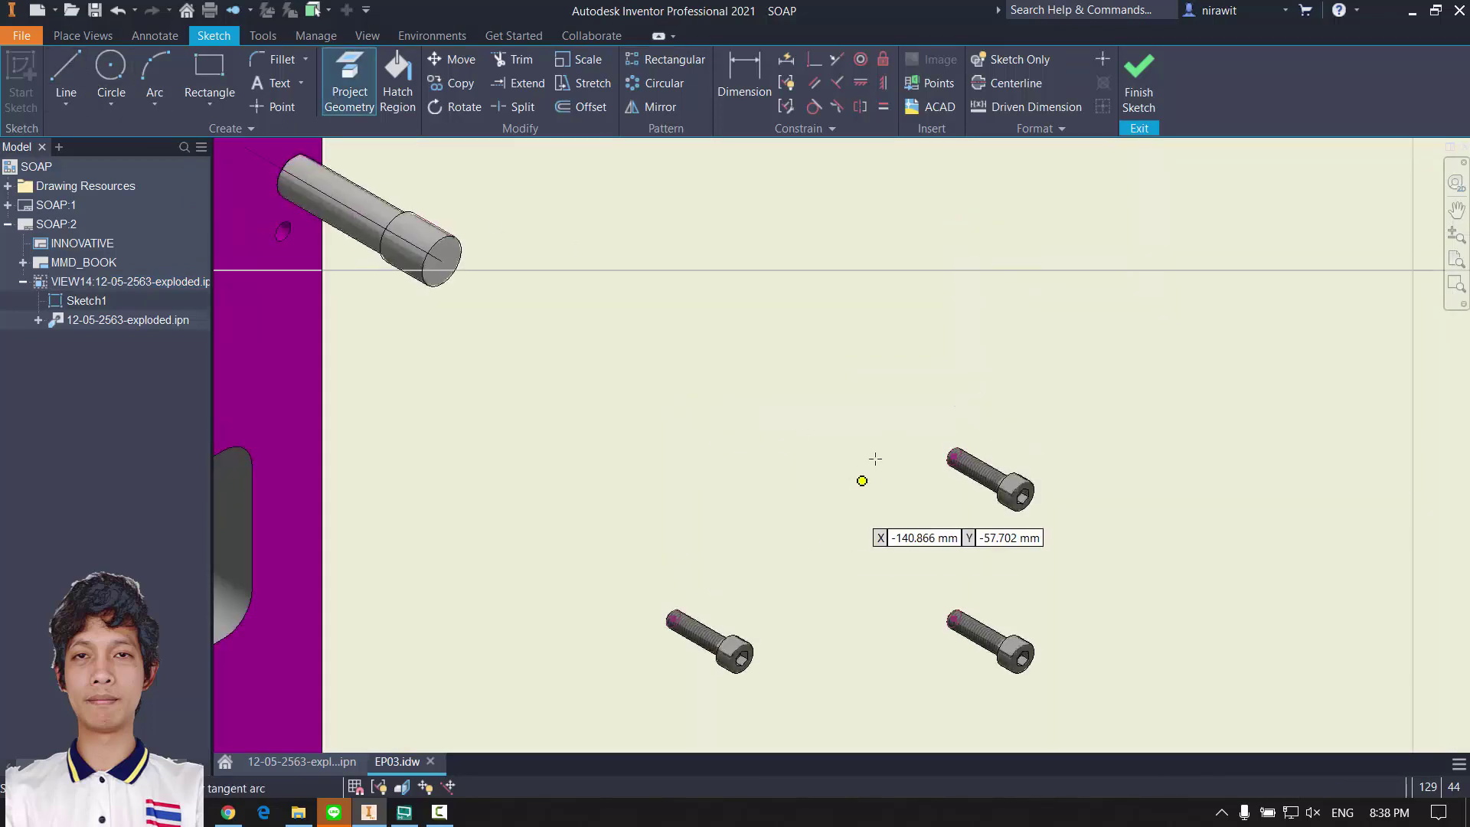
click(954, 459)
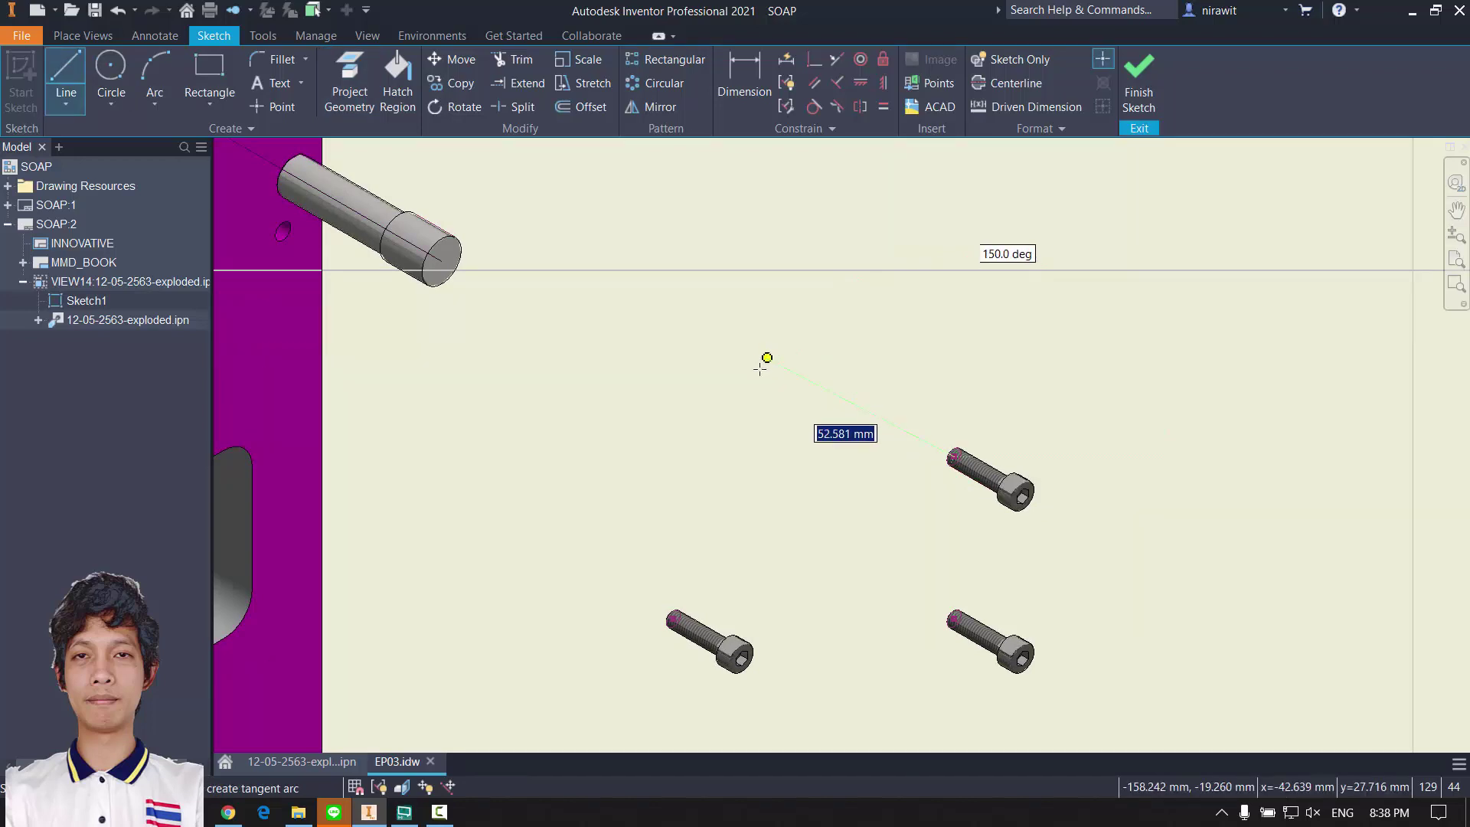
scroll(810, 429, up, 3)
scroll(864, 451, down, 3)
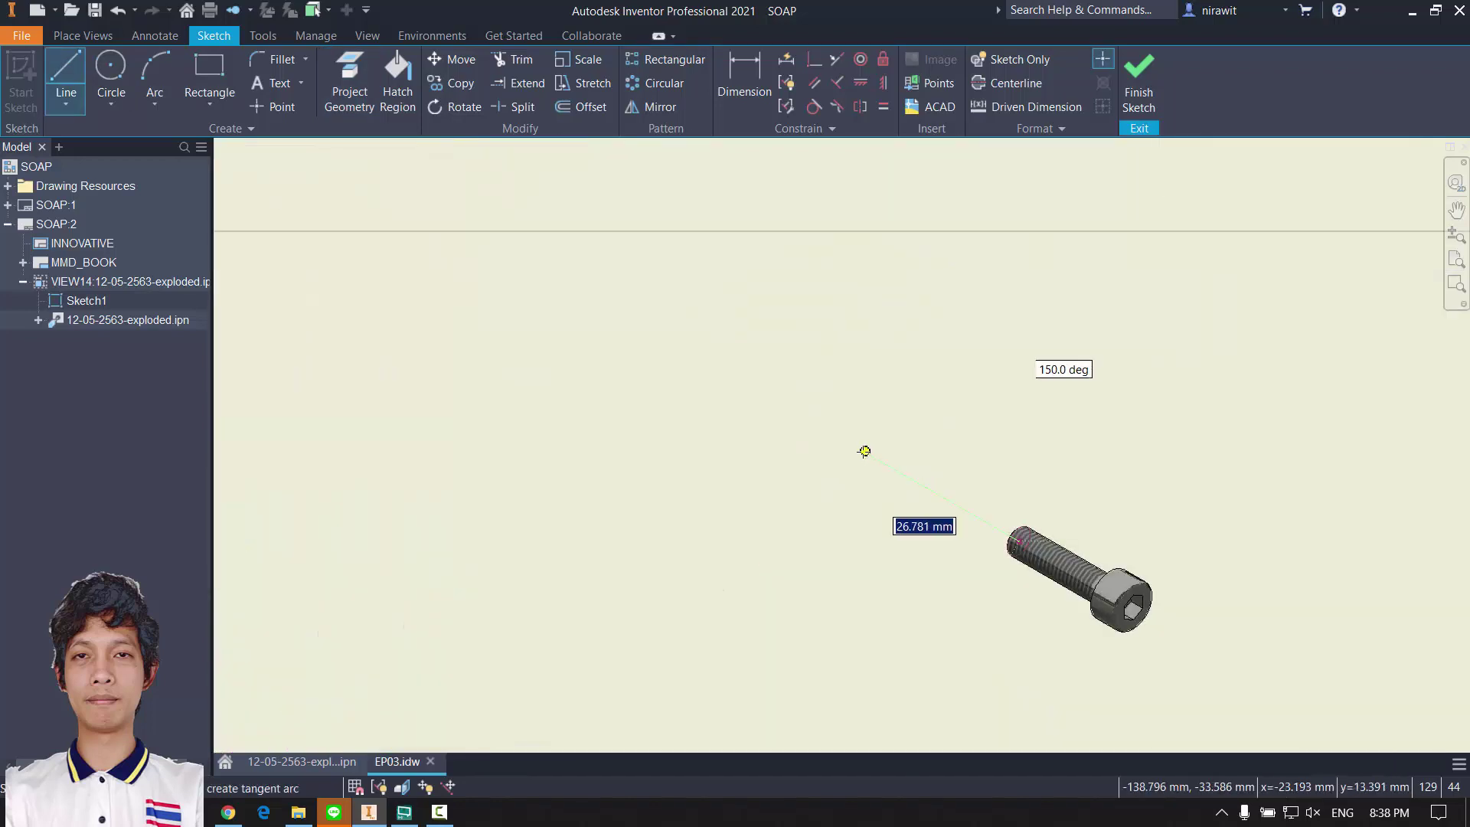
scroll(811, 397, up, 3)
scroll(949, 548, down, 5)
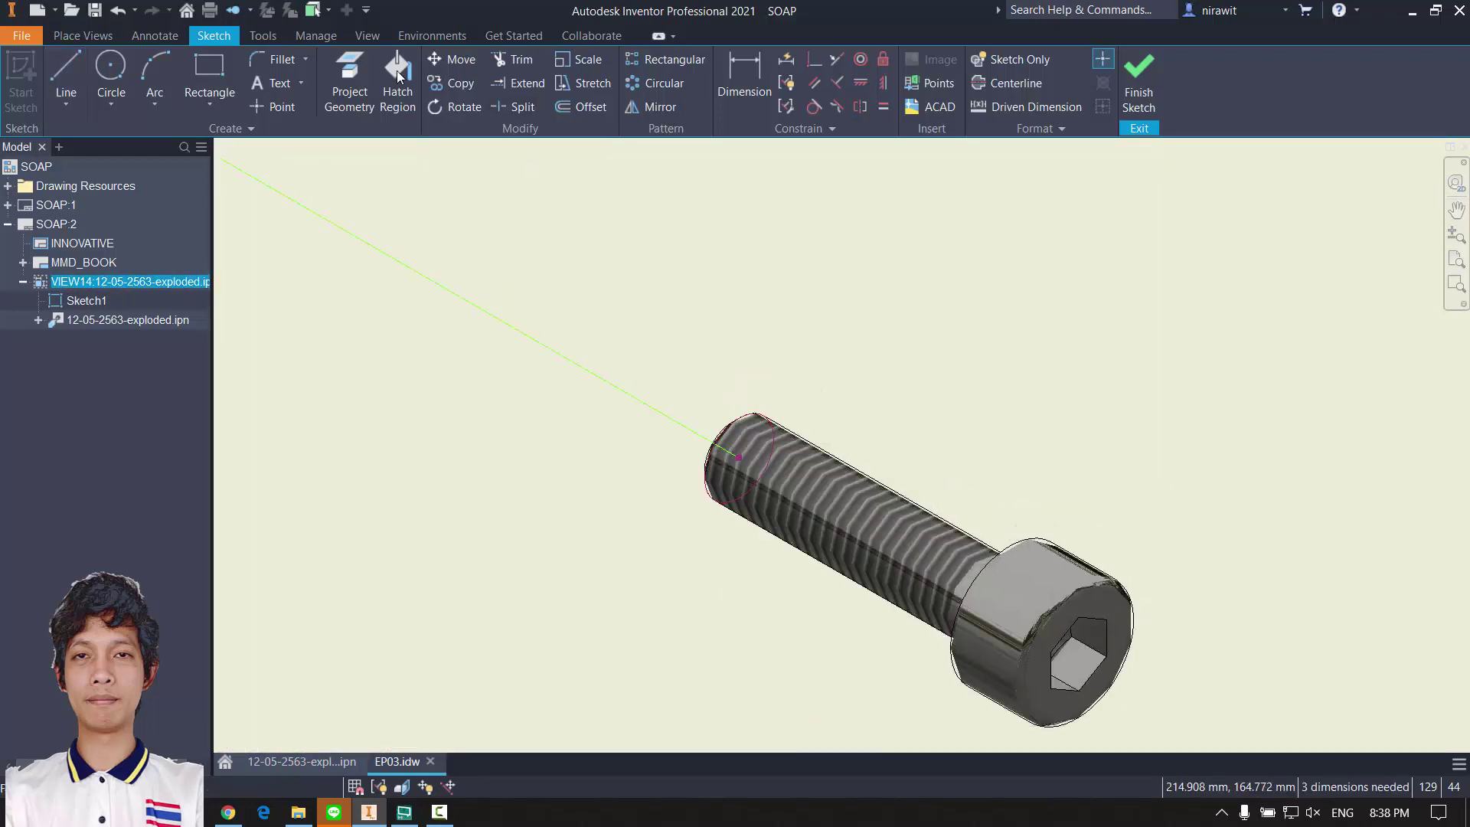
Step: Project the long upper edge of the upper-right socket screw's shank into the sketch
click(372, 90)
click(791, 434)
right_click(719, 377)
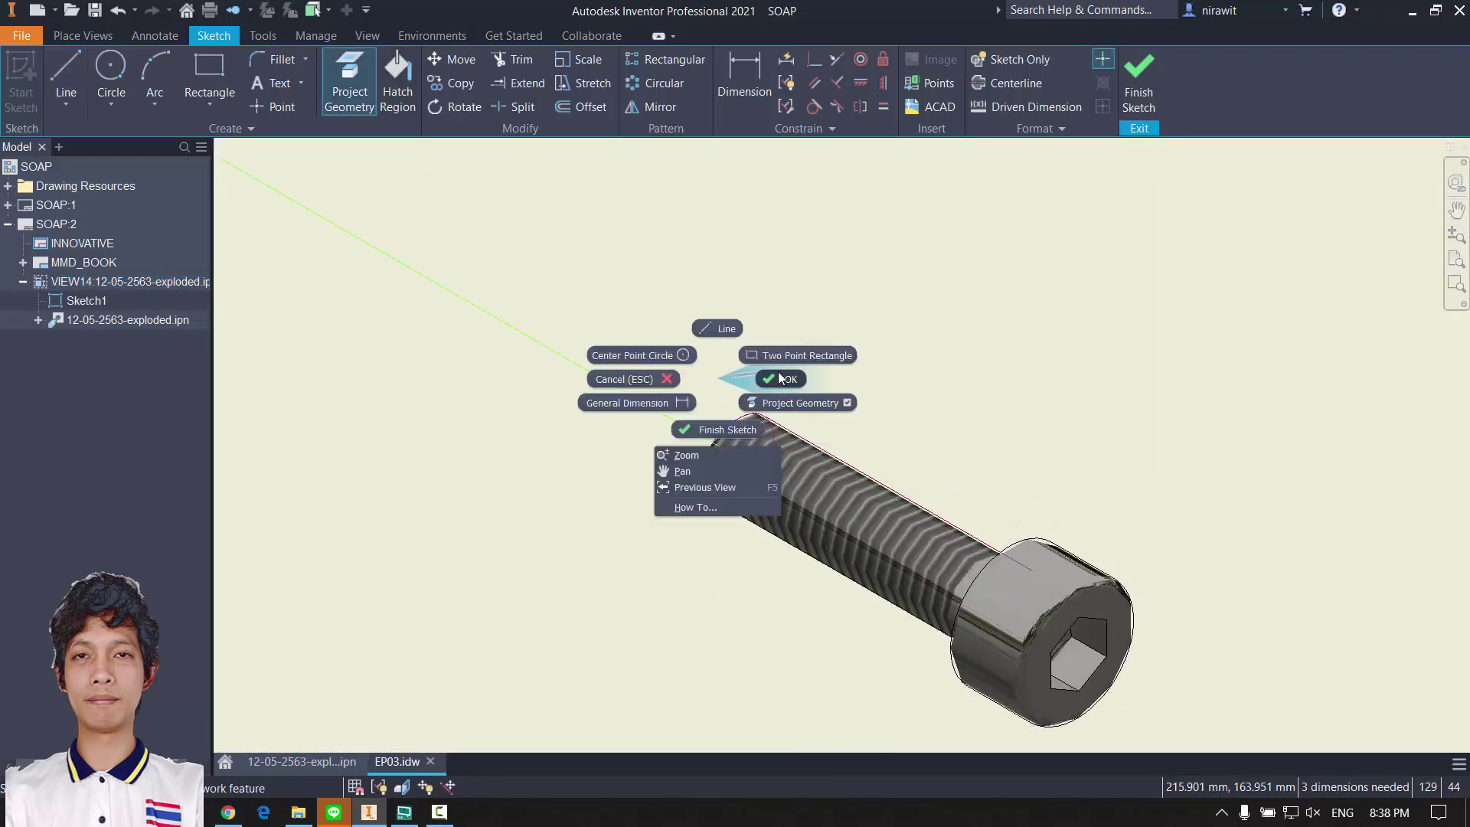
click(778, 375)
Step: Make the short explosion line parallel to the projected shank edge of the upper-right socket screw
key(Escape)
click(818, 83)
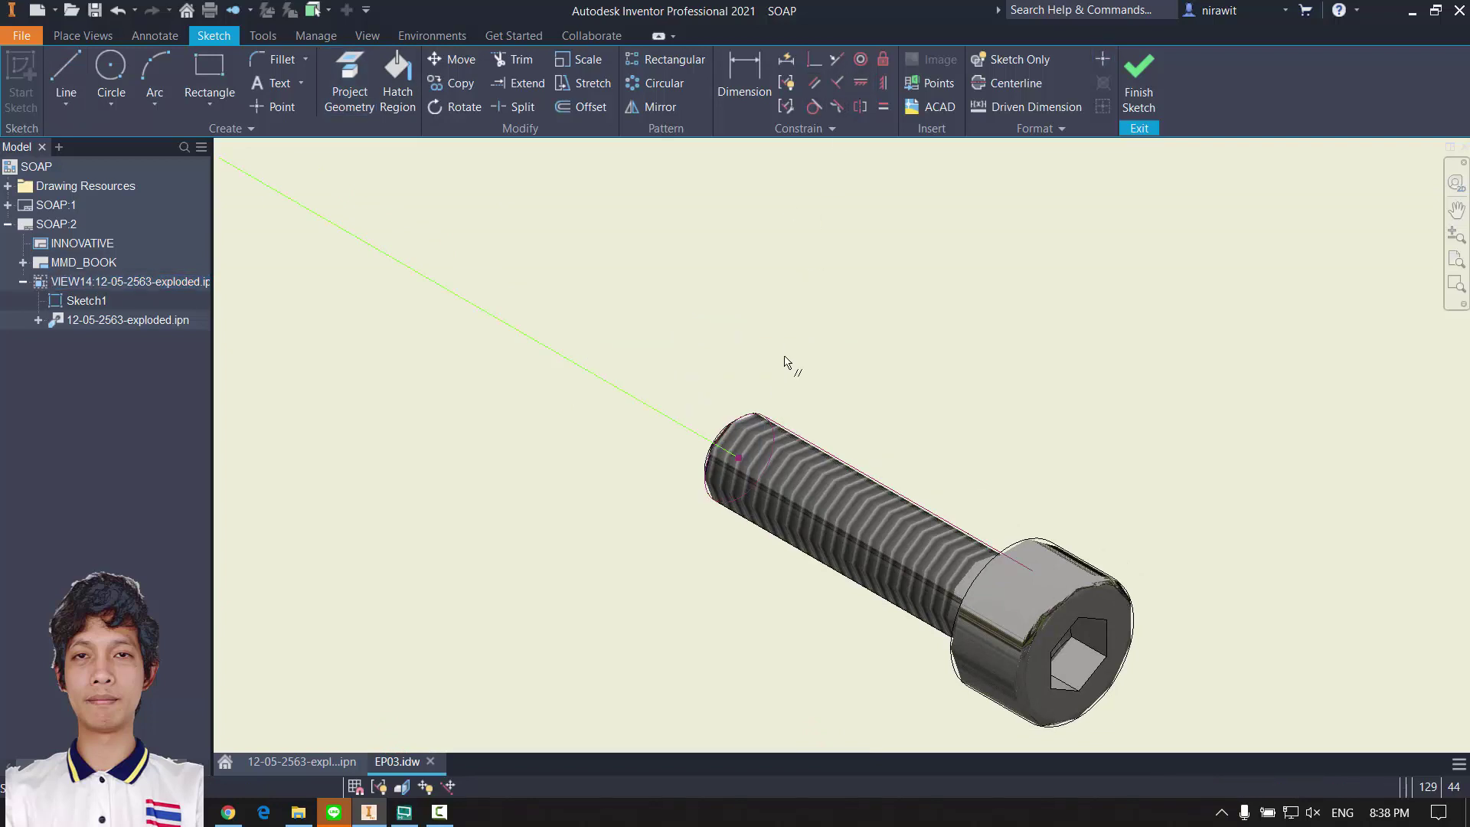
click(815, 447)
click(665, 414)
key(Escape)
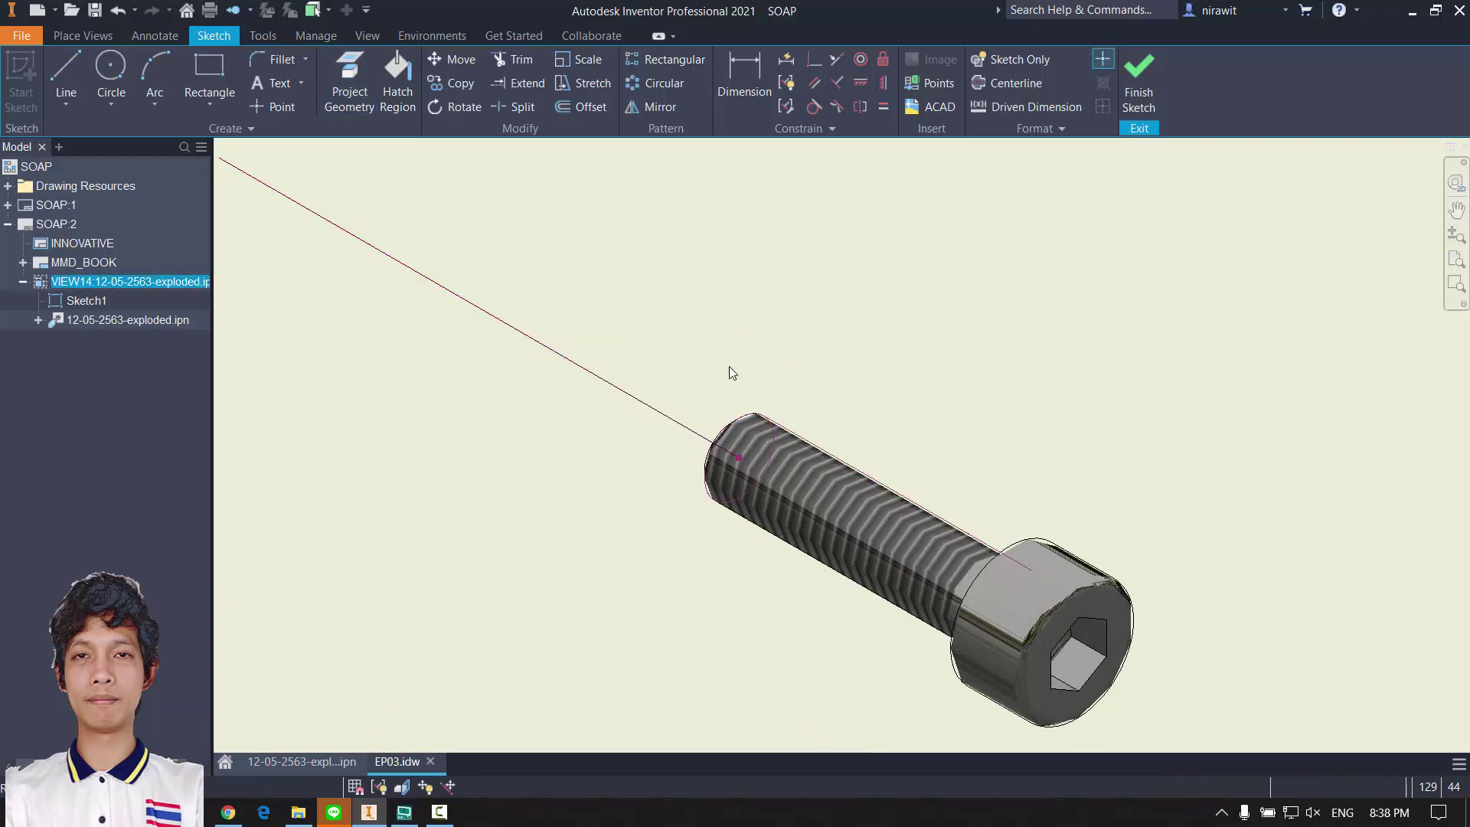
Step: Copy the upper-right socket screw's short explosion line to the two middle-row socket screws, using its threaded end as base point
scroll(724, 345, down, 6)
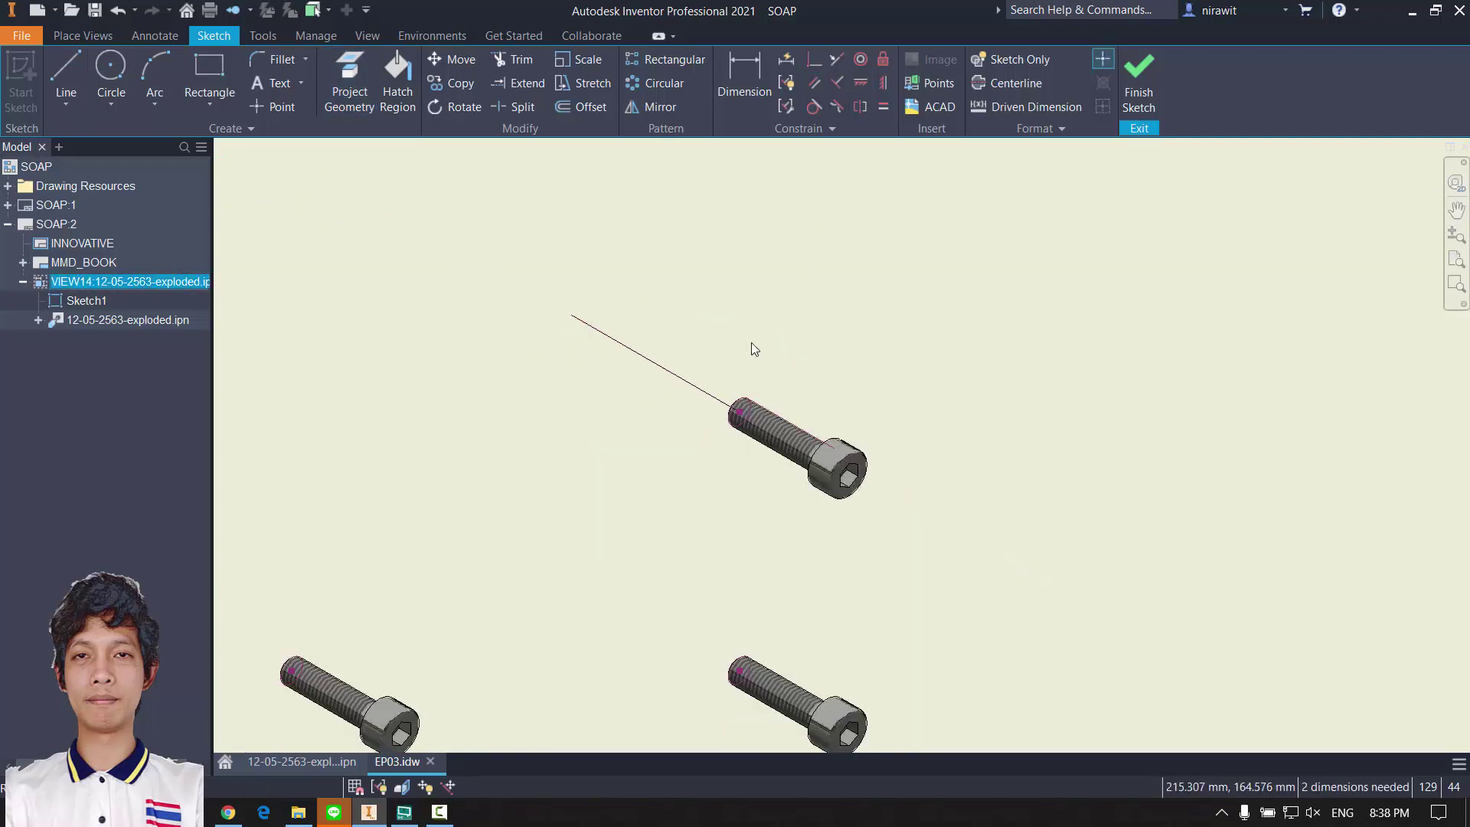
click(463, 84)
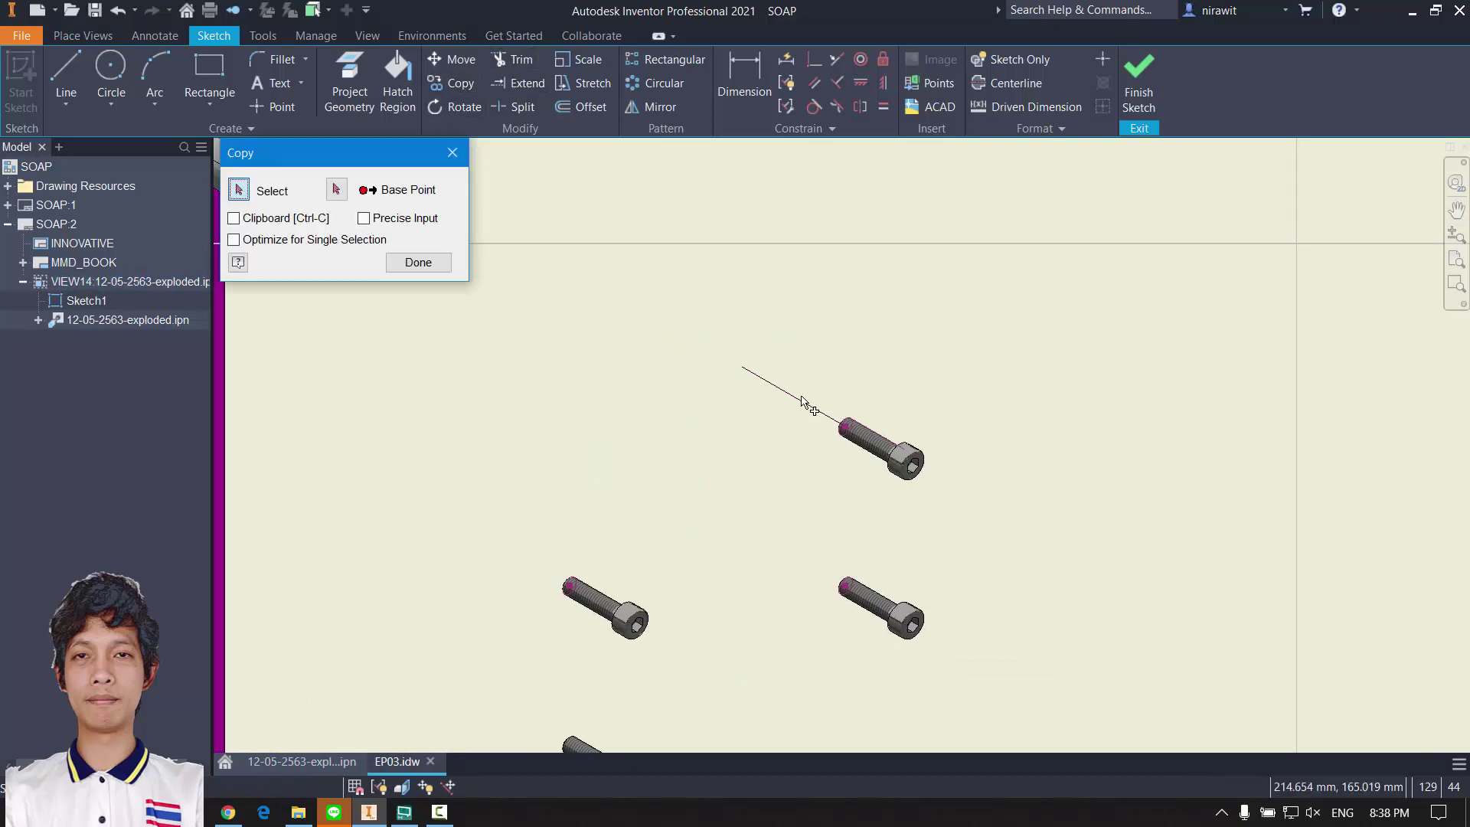
click(337, 189)
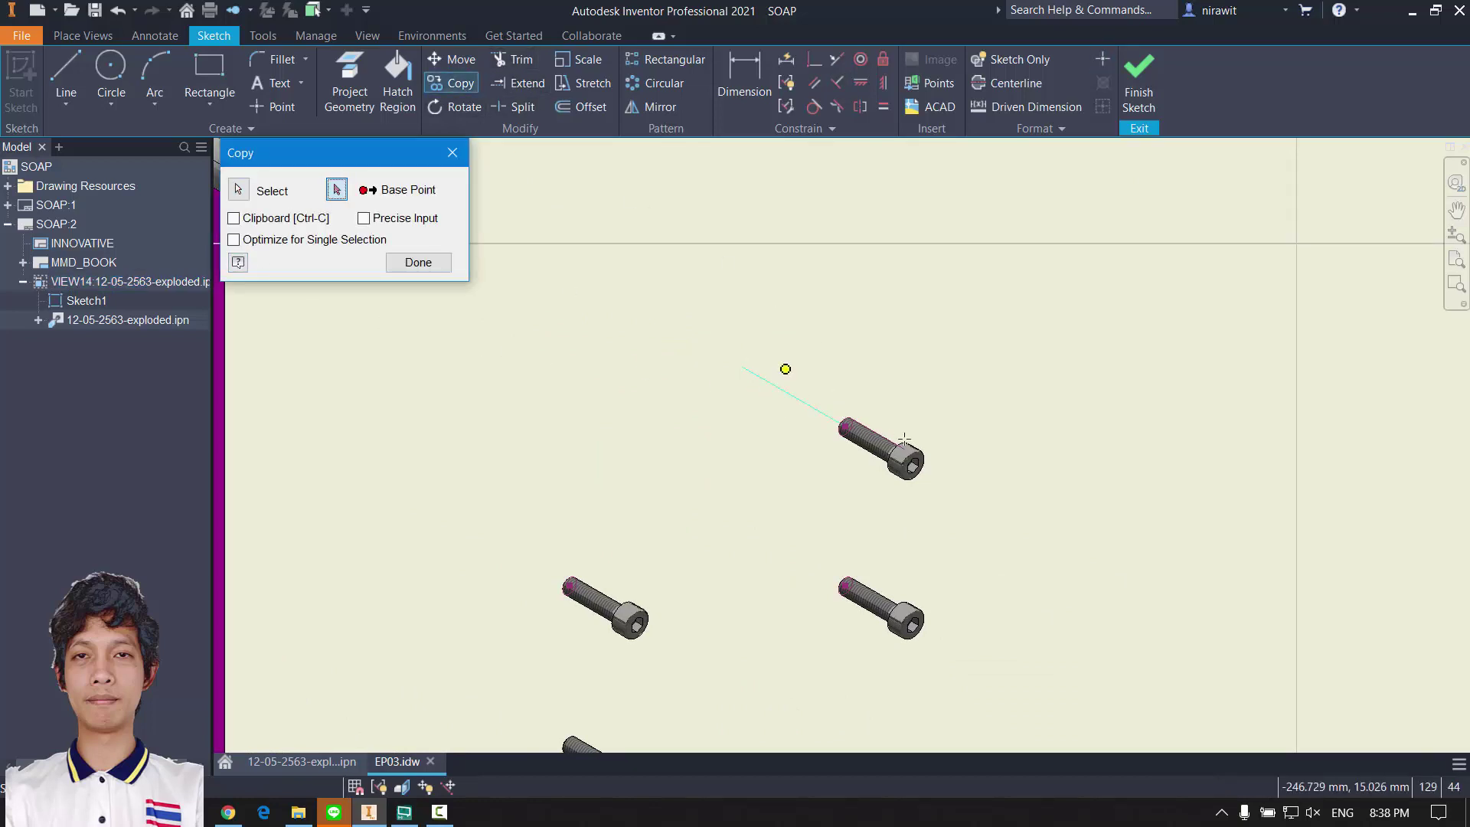
scroll(725, 392, up, 5)
click(718, 367)
scroll(827, 457, down, 5)
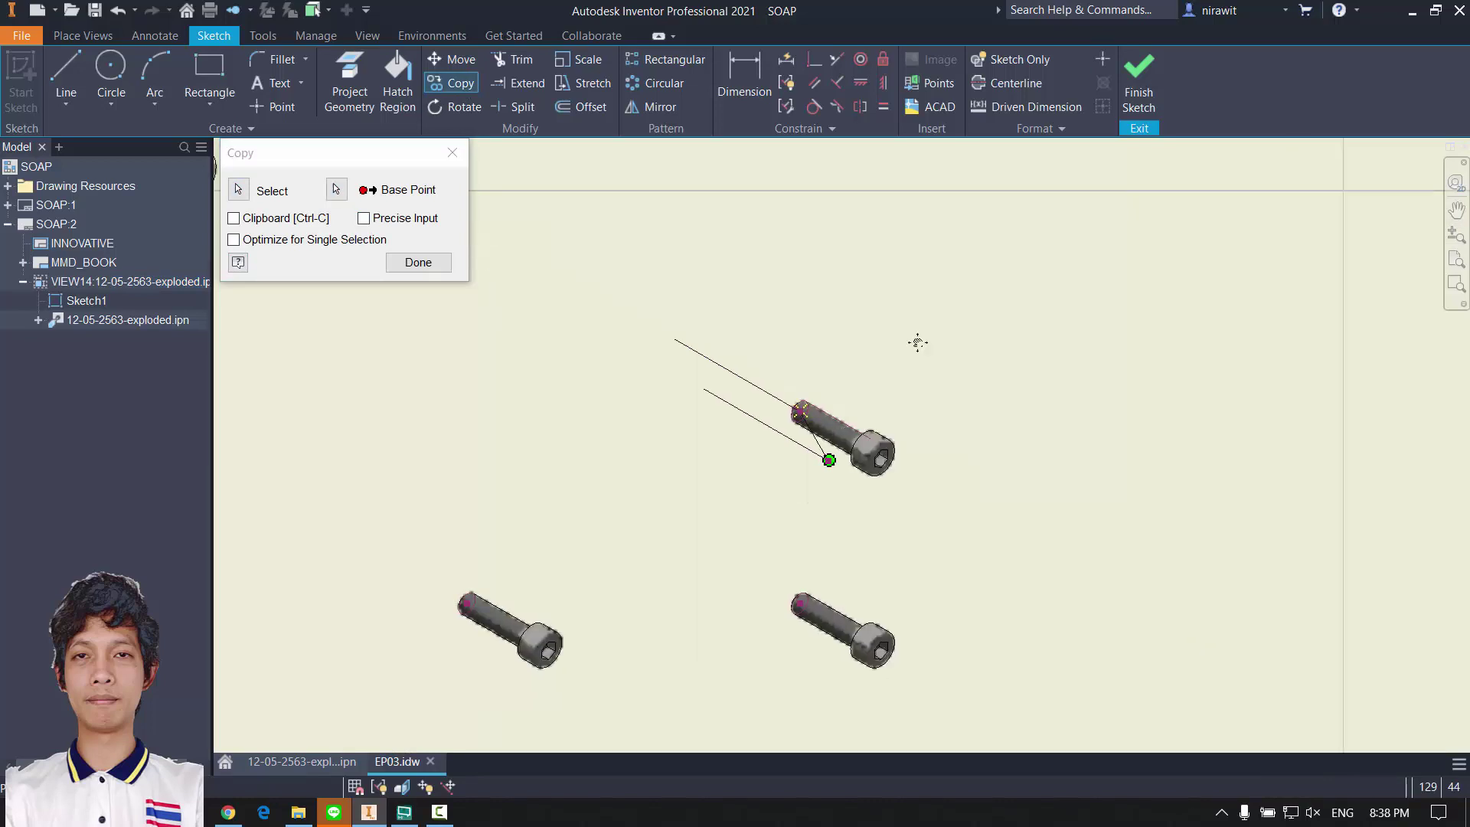
click(567, 468)
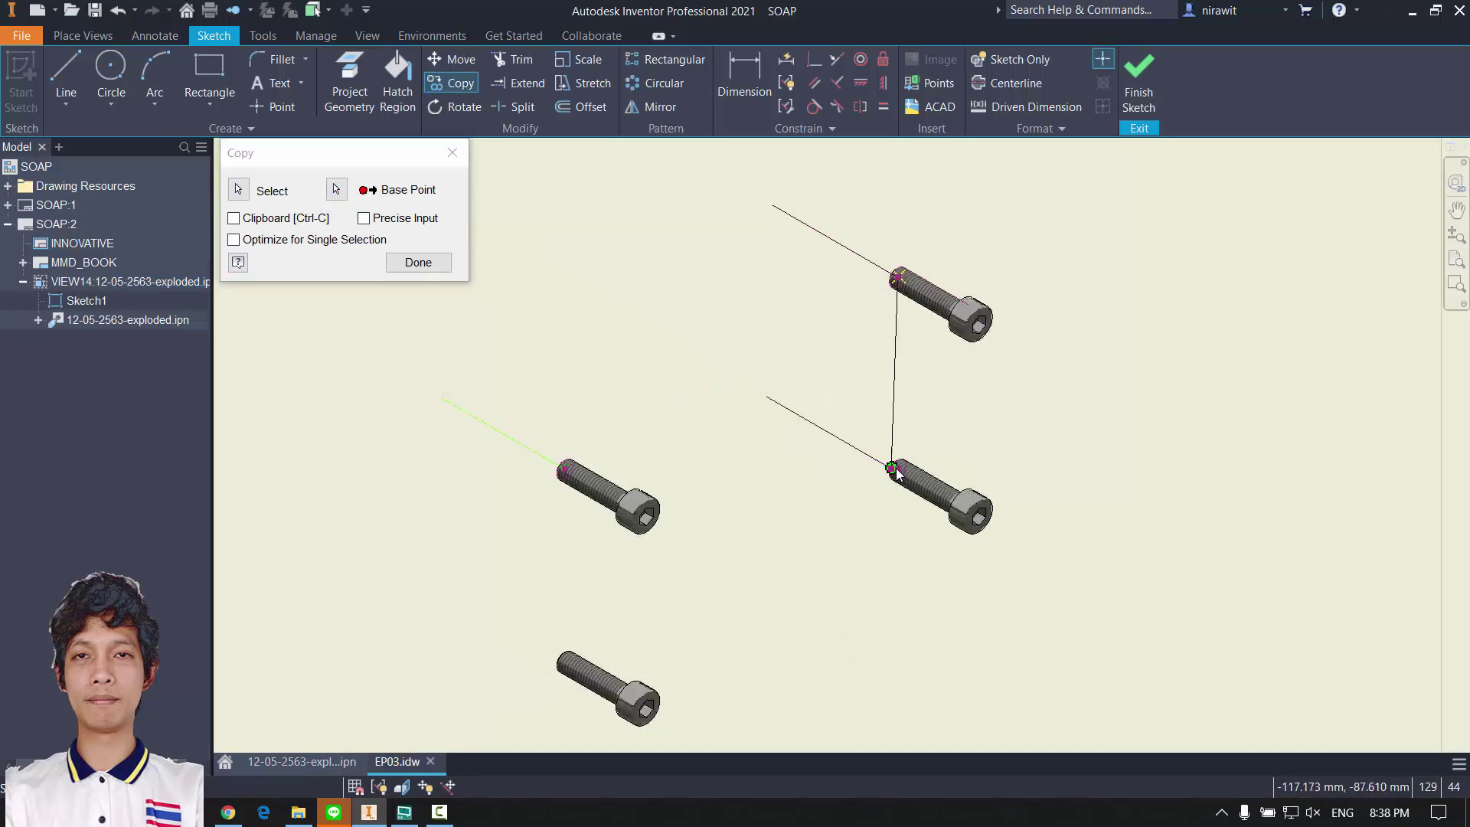
click(899, 469)
Step: Copy the same explosion line to the threaded end of the lowest socket screw and end the Copy command
middle_drag(679, 655, 900, 489)
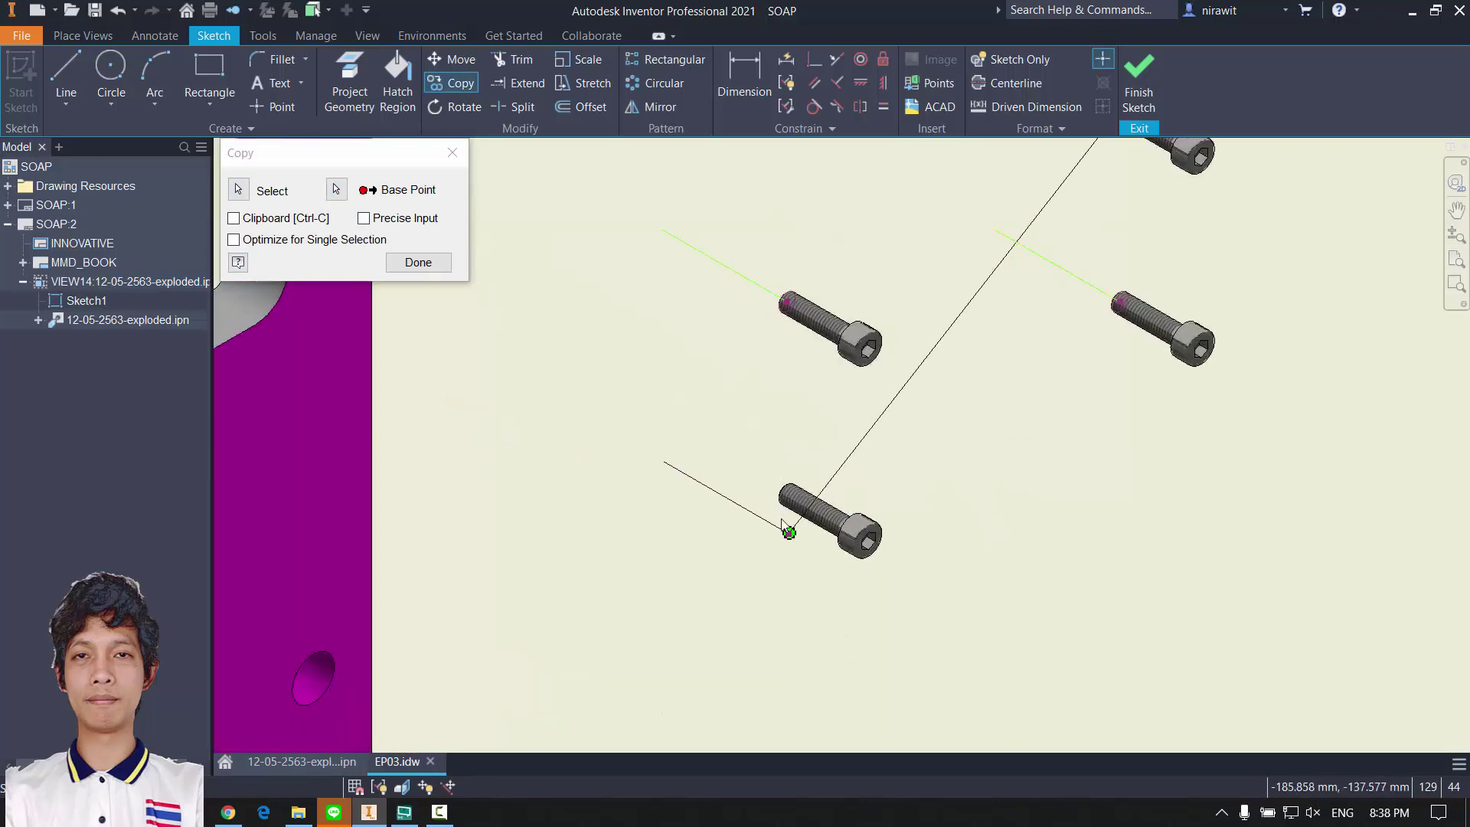
scroll(789, 528, up, 3)
scroll(865, 538, down, 3)
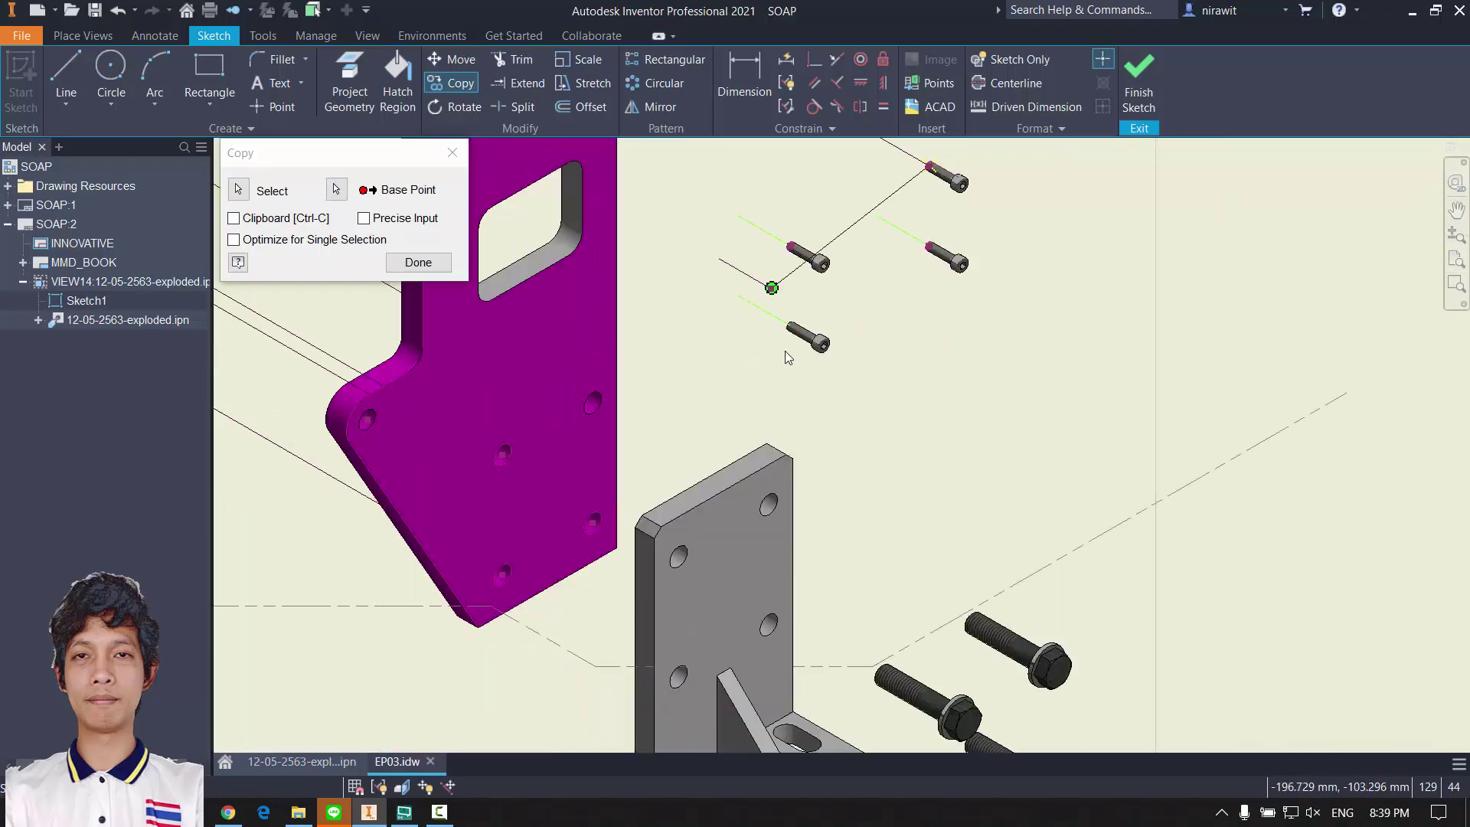
scroll(846, 448, up, 5)
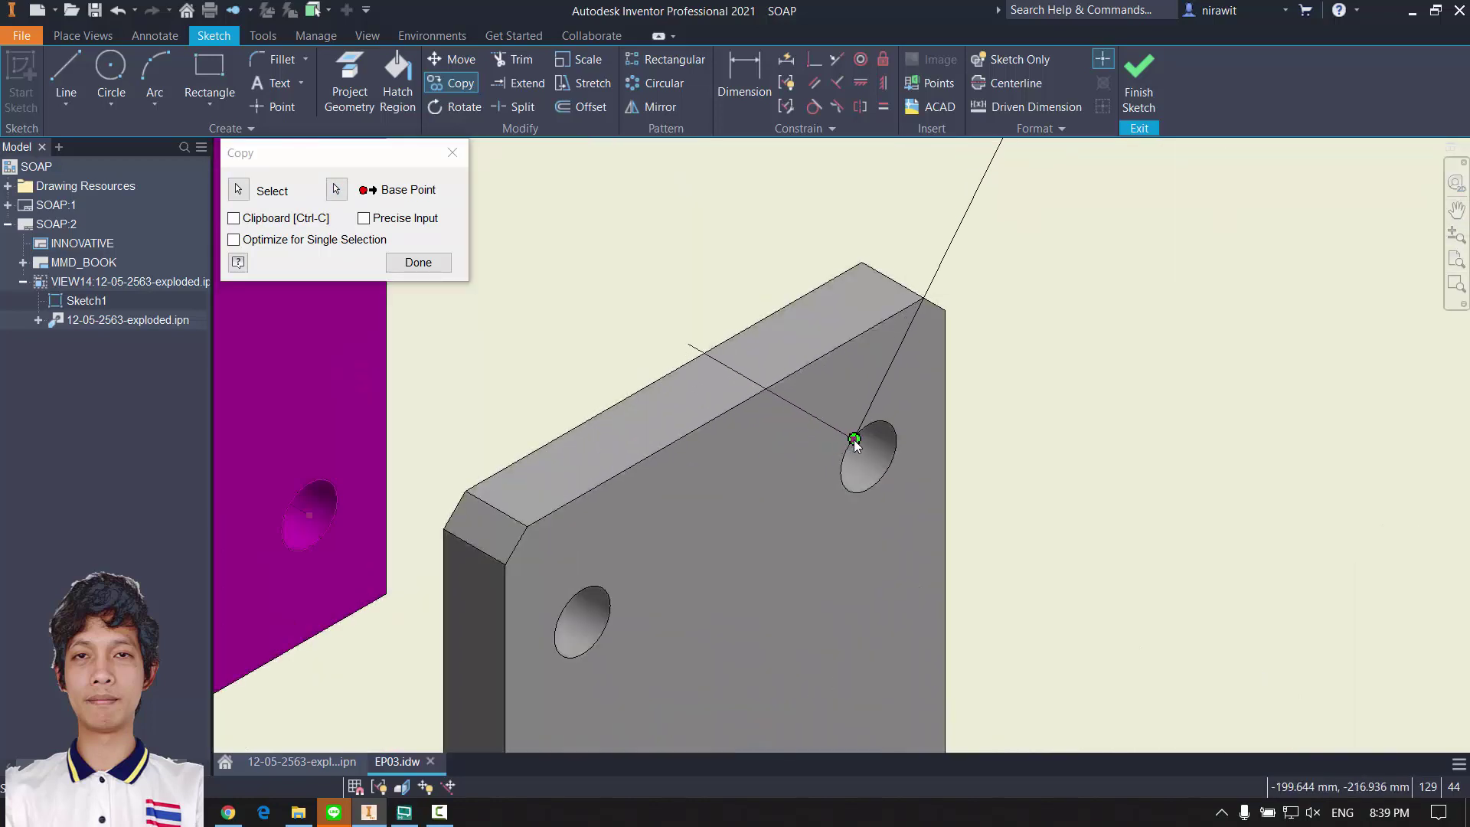
scroll(846, 443, down, 3)
scroll(915, 509, down, 1)
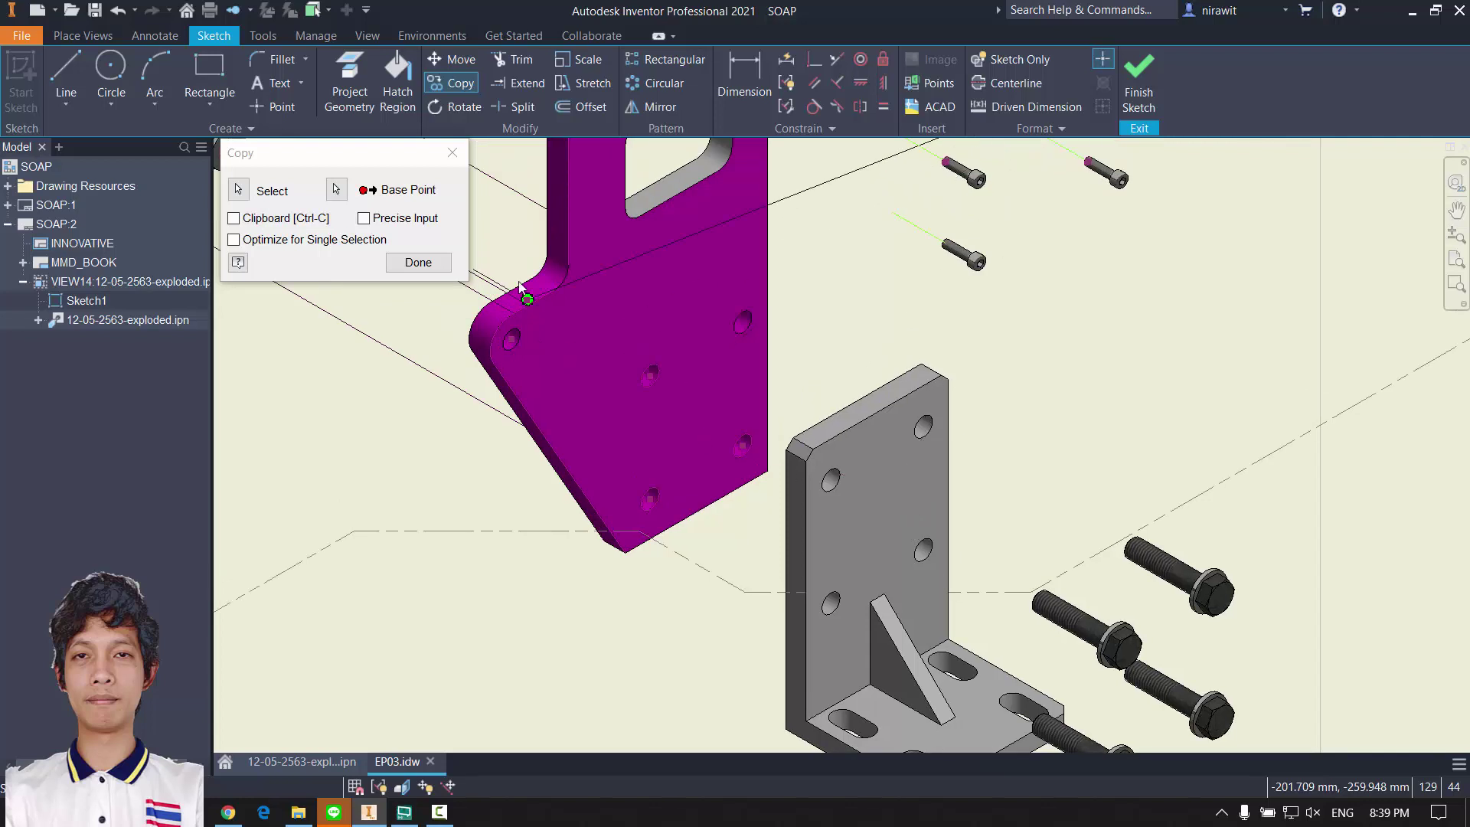
scroll(867, 367, down, 1)
right_click(864, 360)
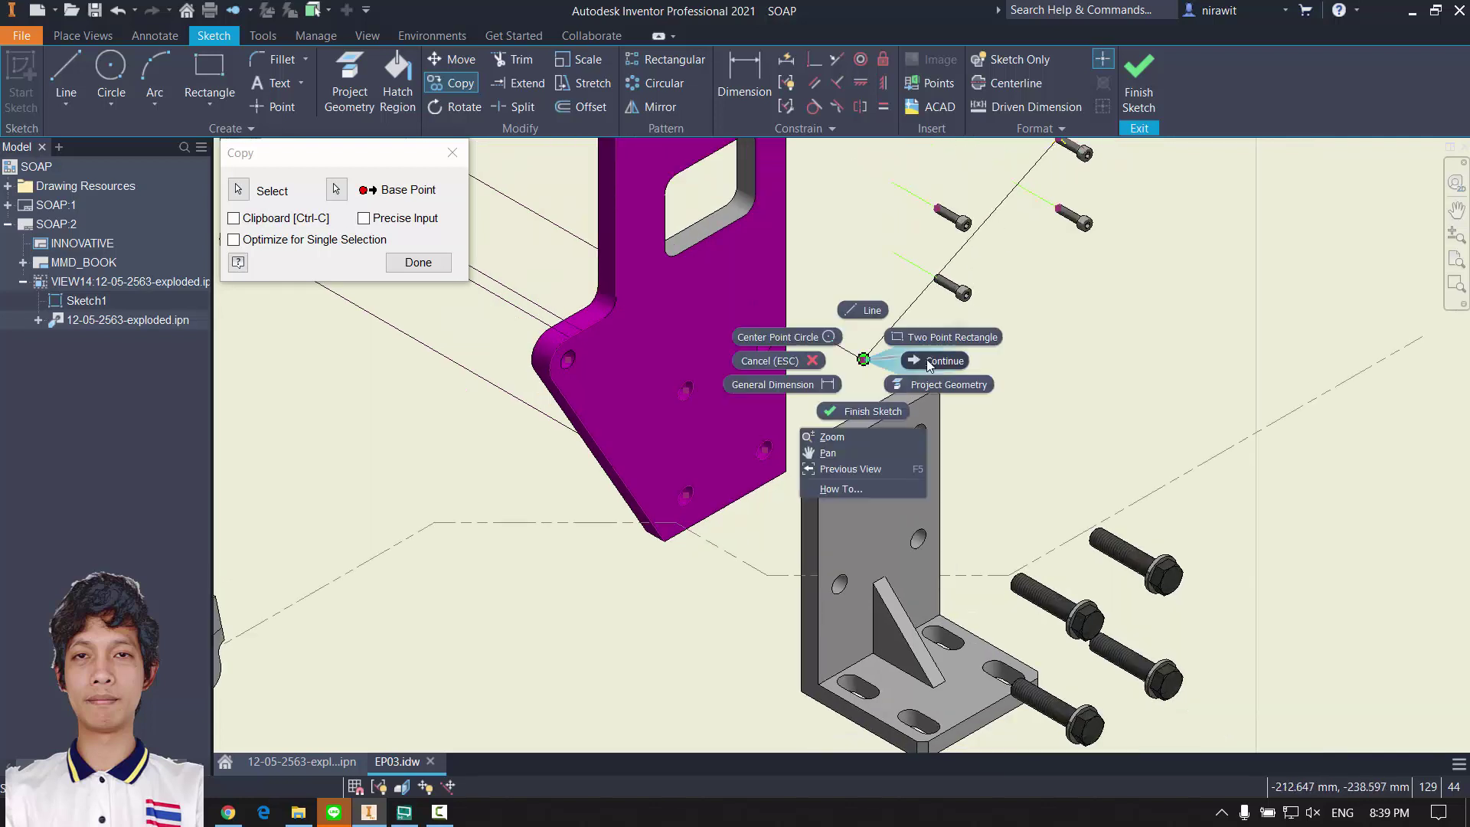
click(941, 362)
scroll(970, 503, up, 2)
click(417, 262)
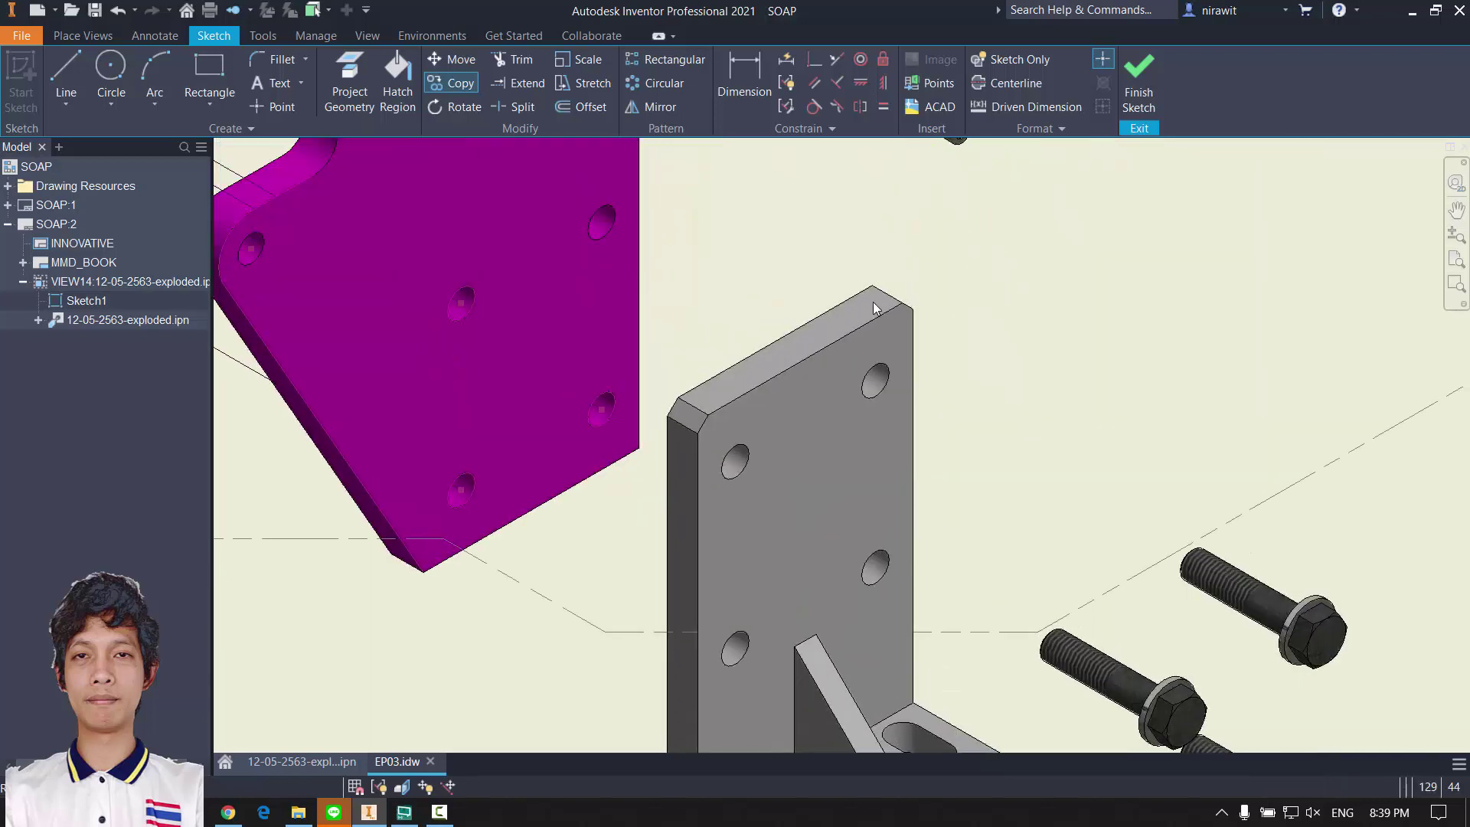
Step: Finish the explosion-line sketch on the exploded view
middle_drag(1085, 340, 857, 610)
scroll(857, 608, down, 2)
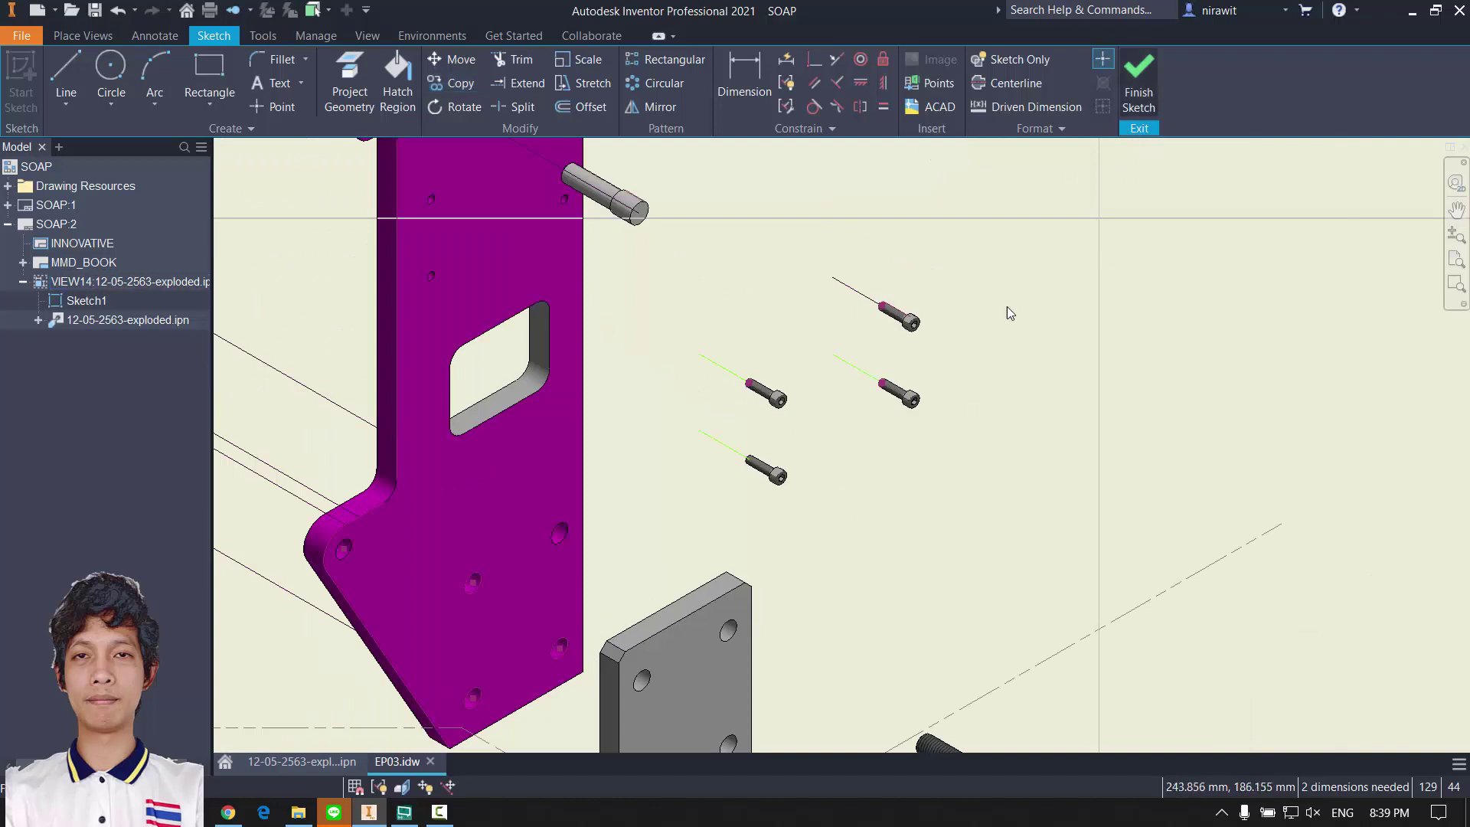
scroll(1007, 312, down, 3)
scroll(649, 313, up, 1)
scroll(649, 314, up, 2)
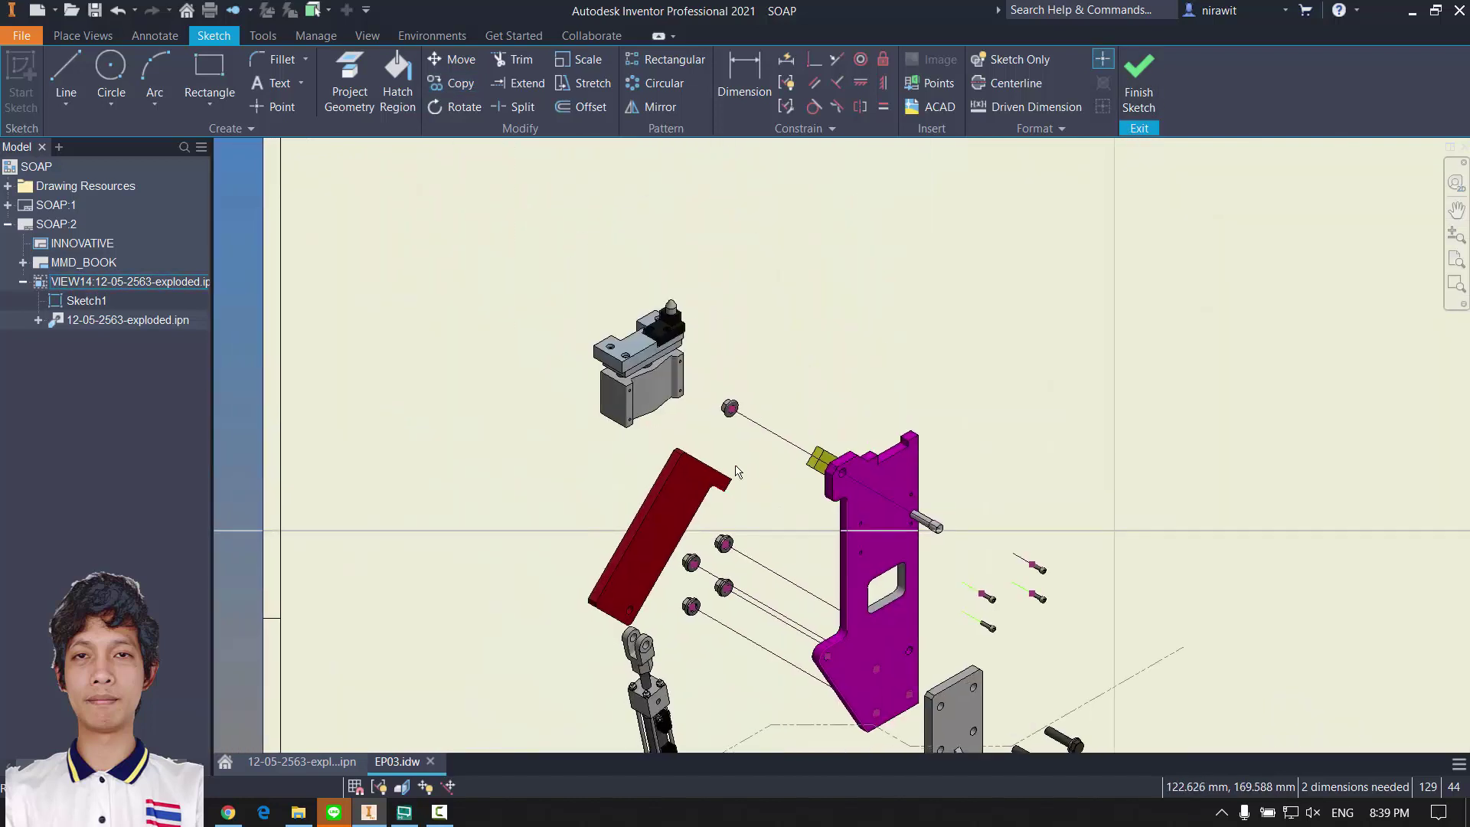
scroll(1074, 228, up, 1)
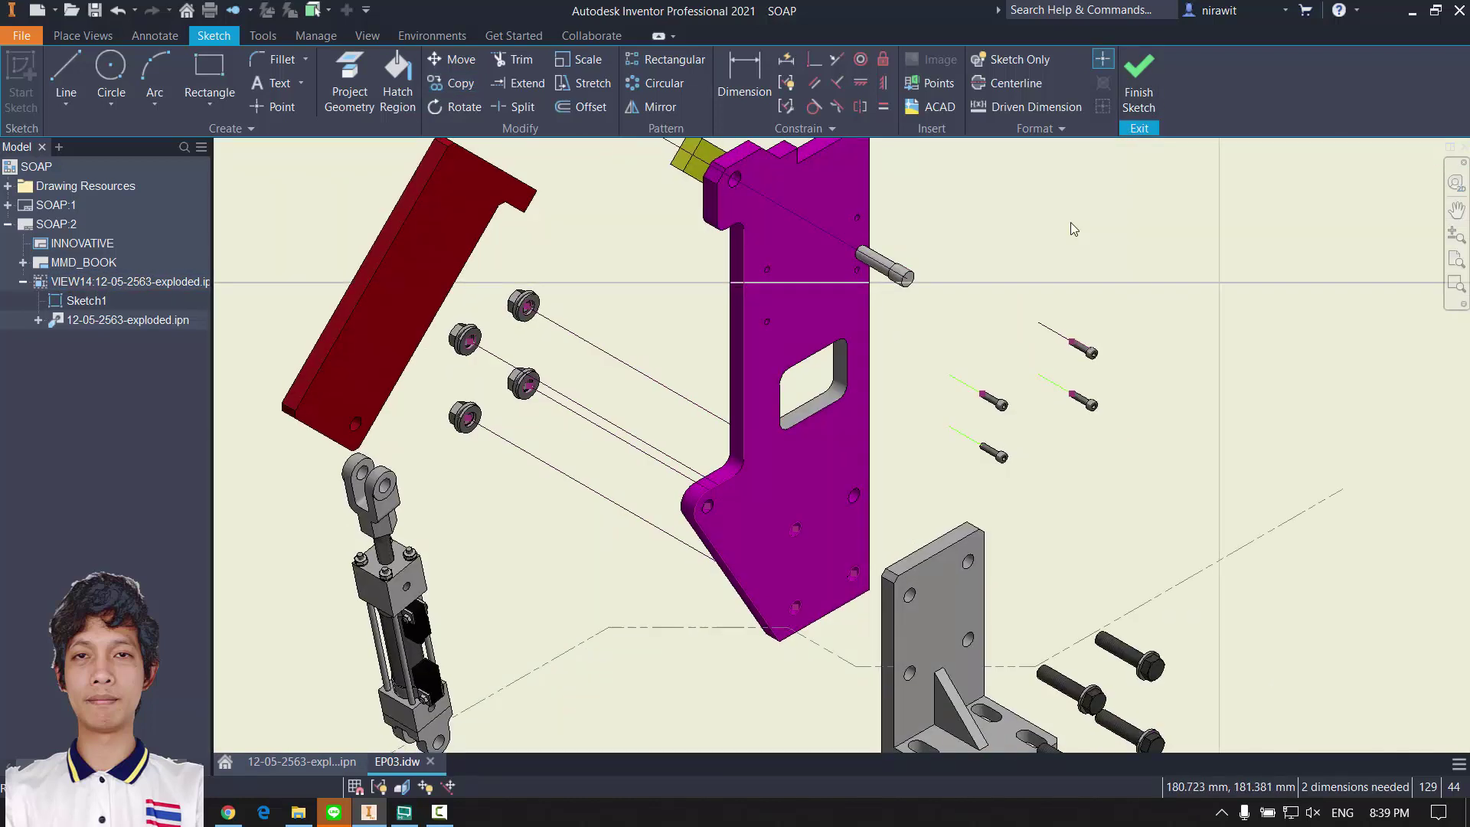
click(1137, 76)
Step: Set the explosion-line sketch's line type to Chain and its colour to red in the sketch properties
scroll(958, 436, down, 3)
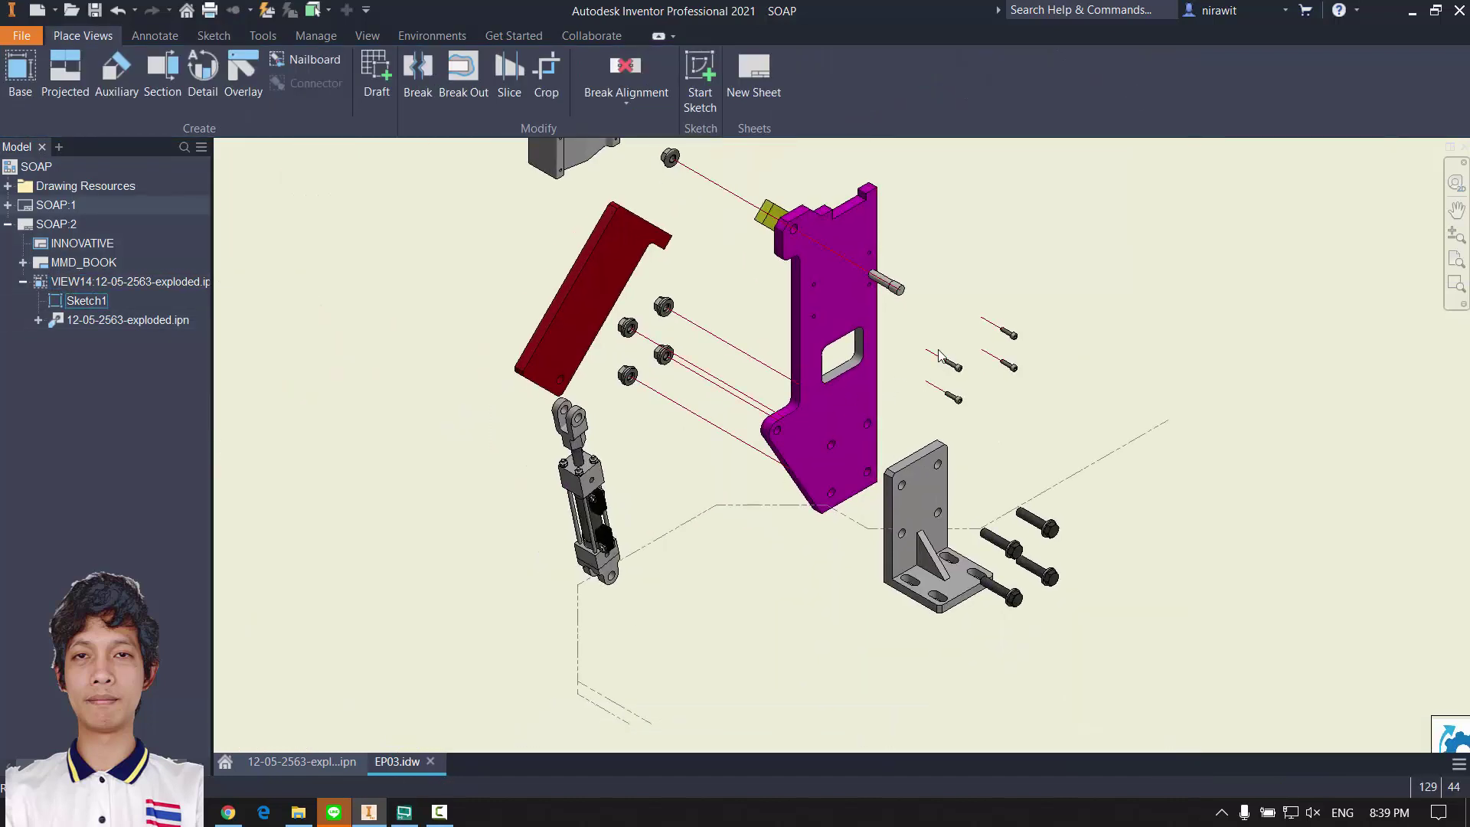
scroll(906, 373, up, 3)
scroll(772, 493, down, 2)
scroll(772, 492, up, 5)
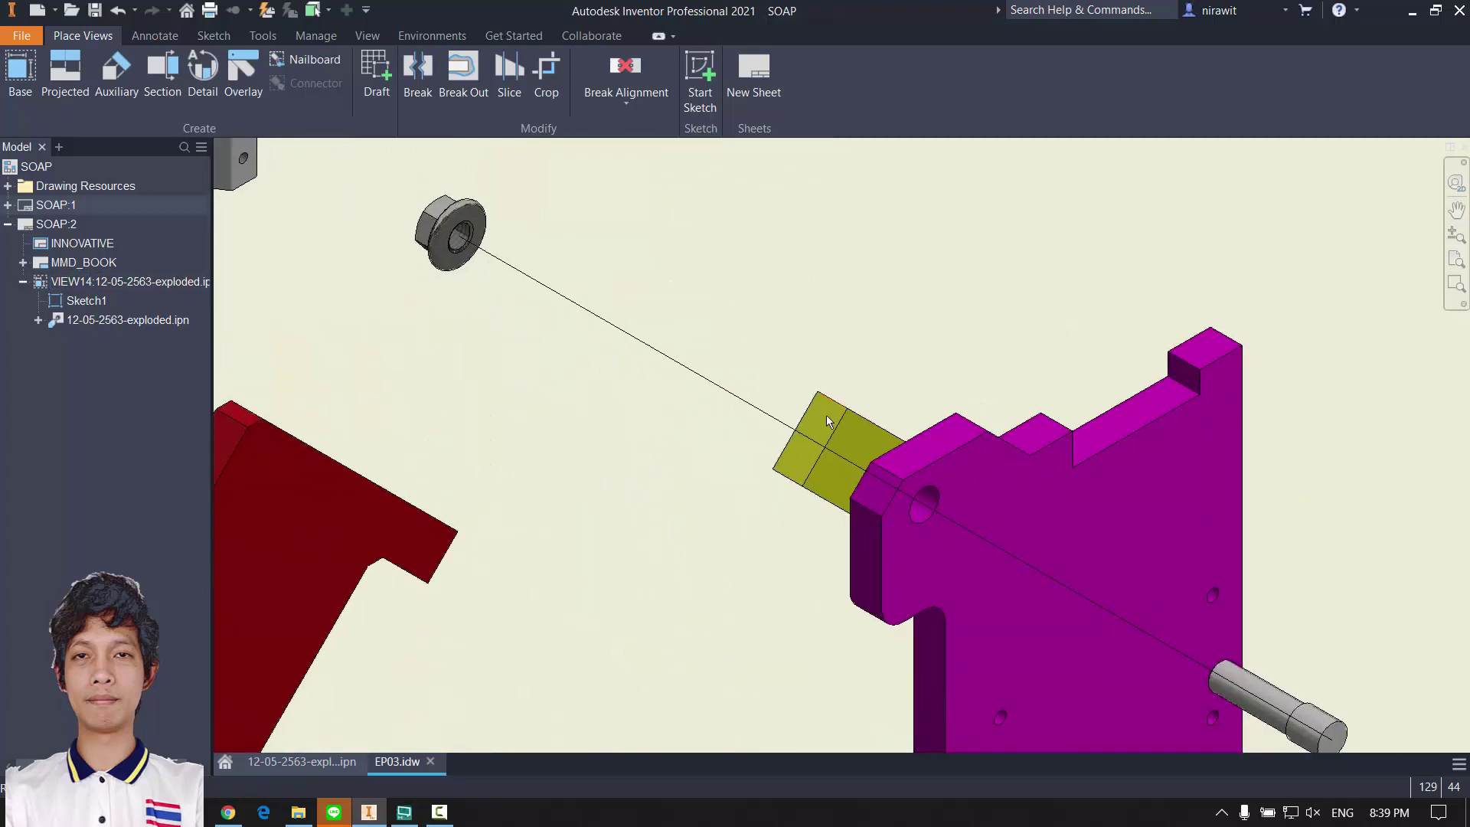
scroll(736, 392, down, 2)
scroll(997, 589, down, 3)
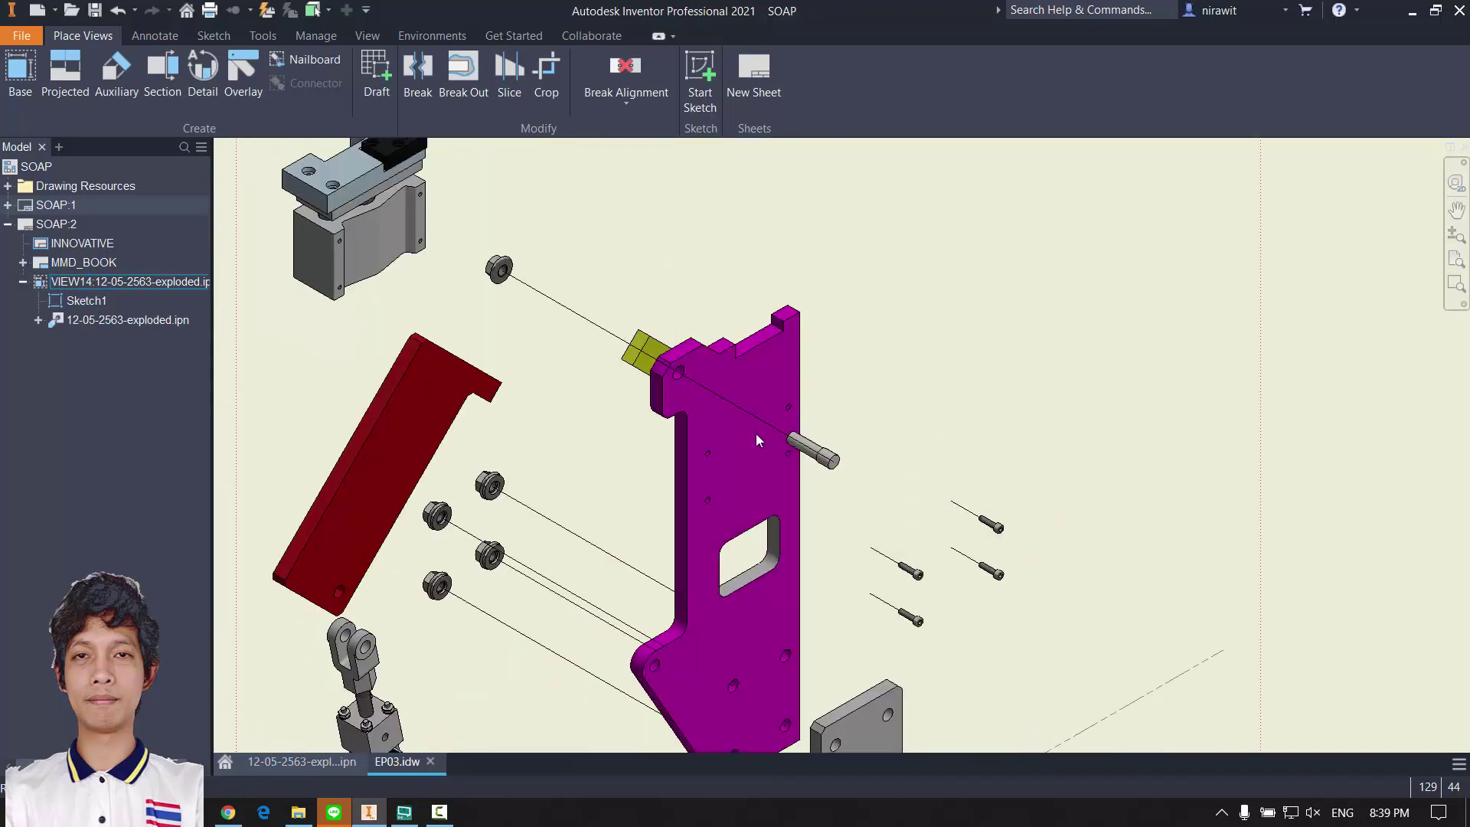
middle_drag(613, 485, 607, 405)
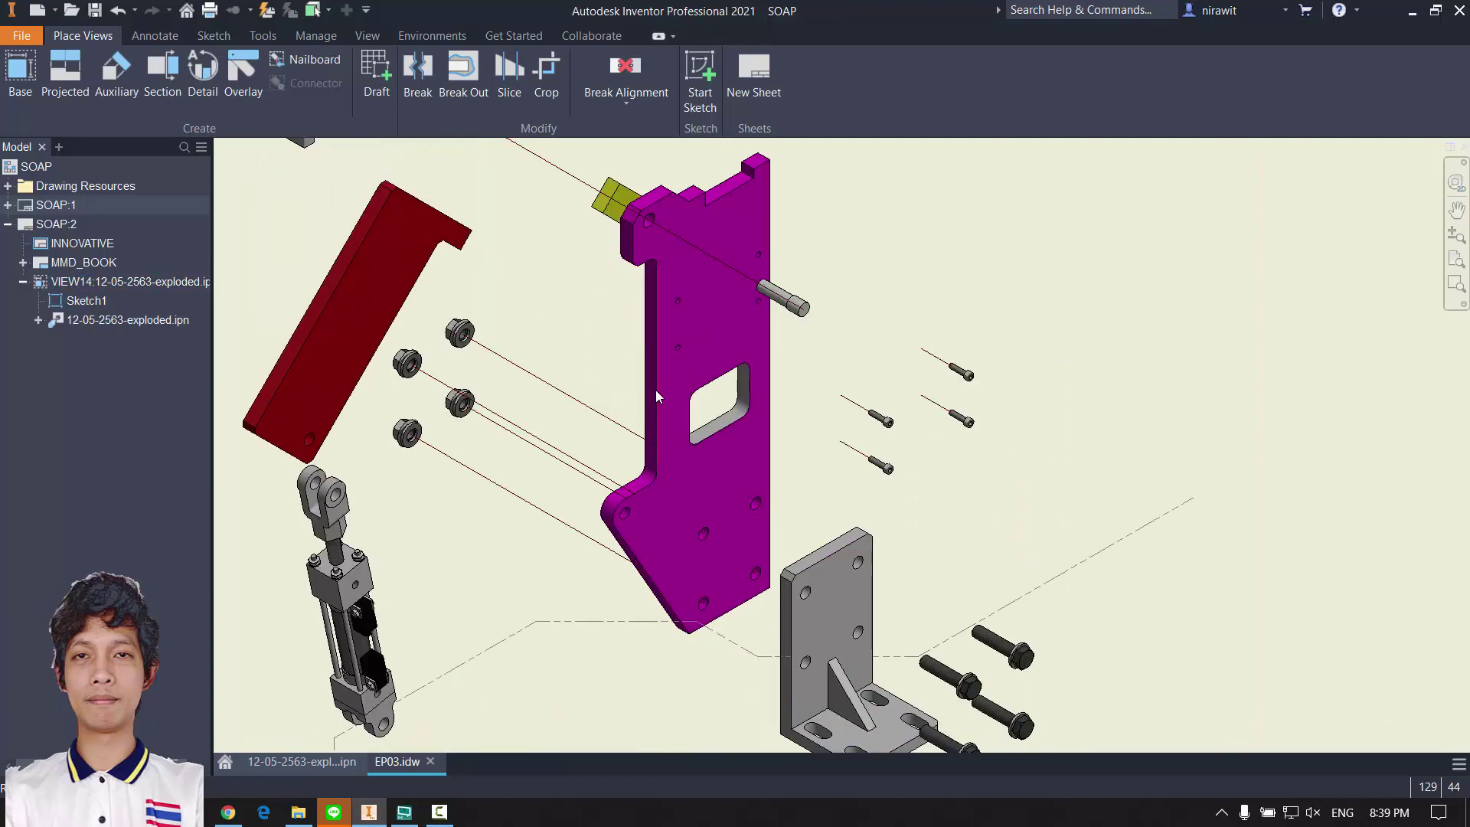
scroll(543, 390, up, 4)
right_click(546, 386)
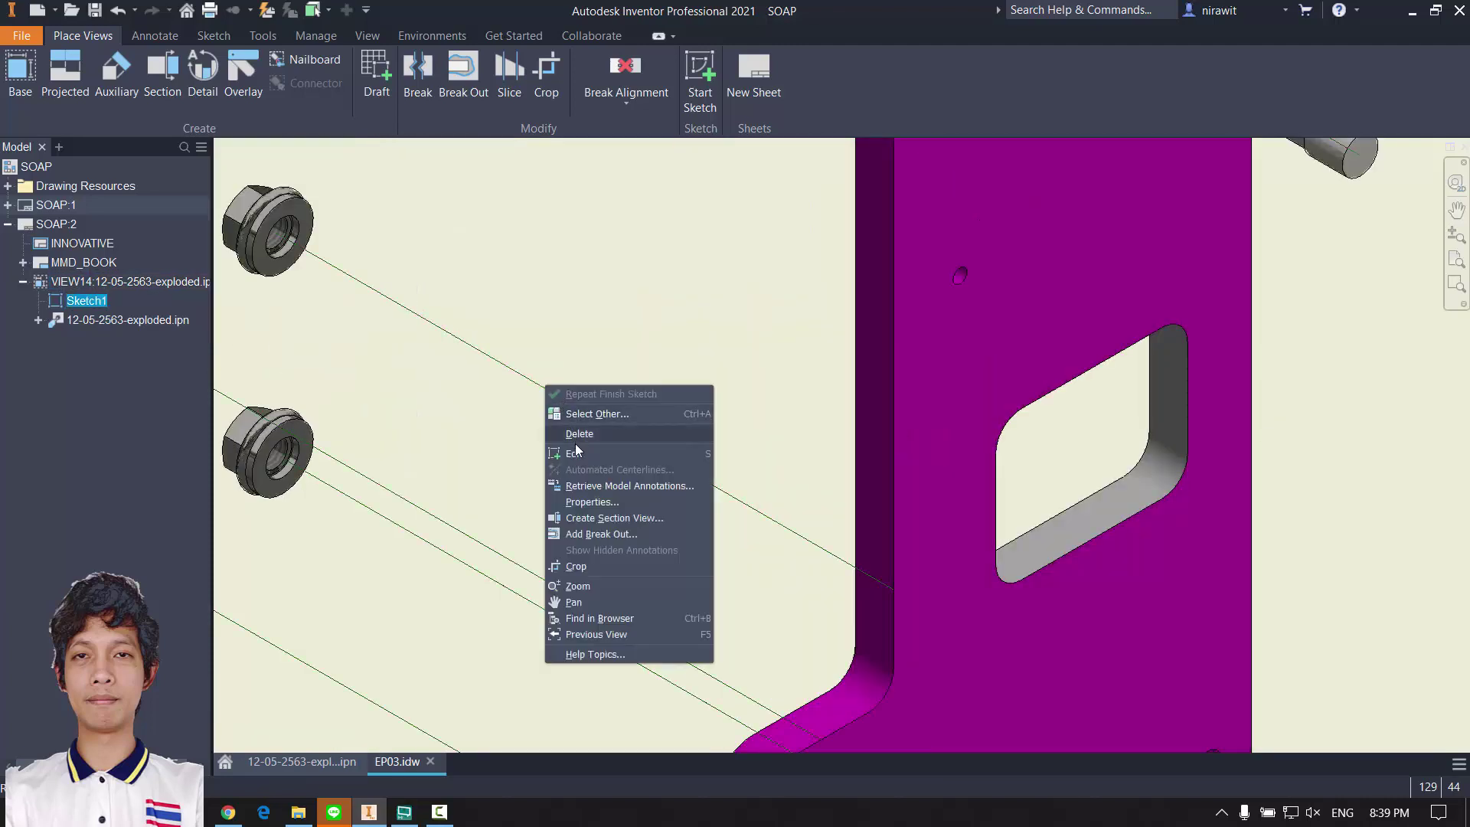
click(605, 502)
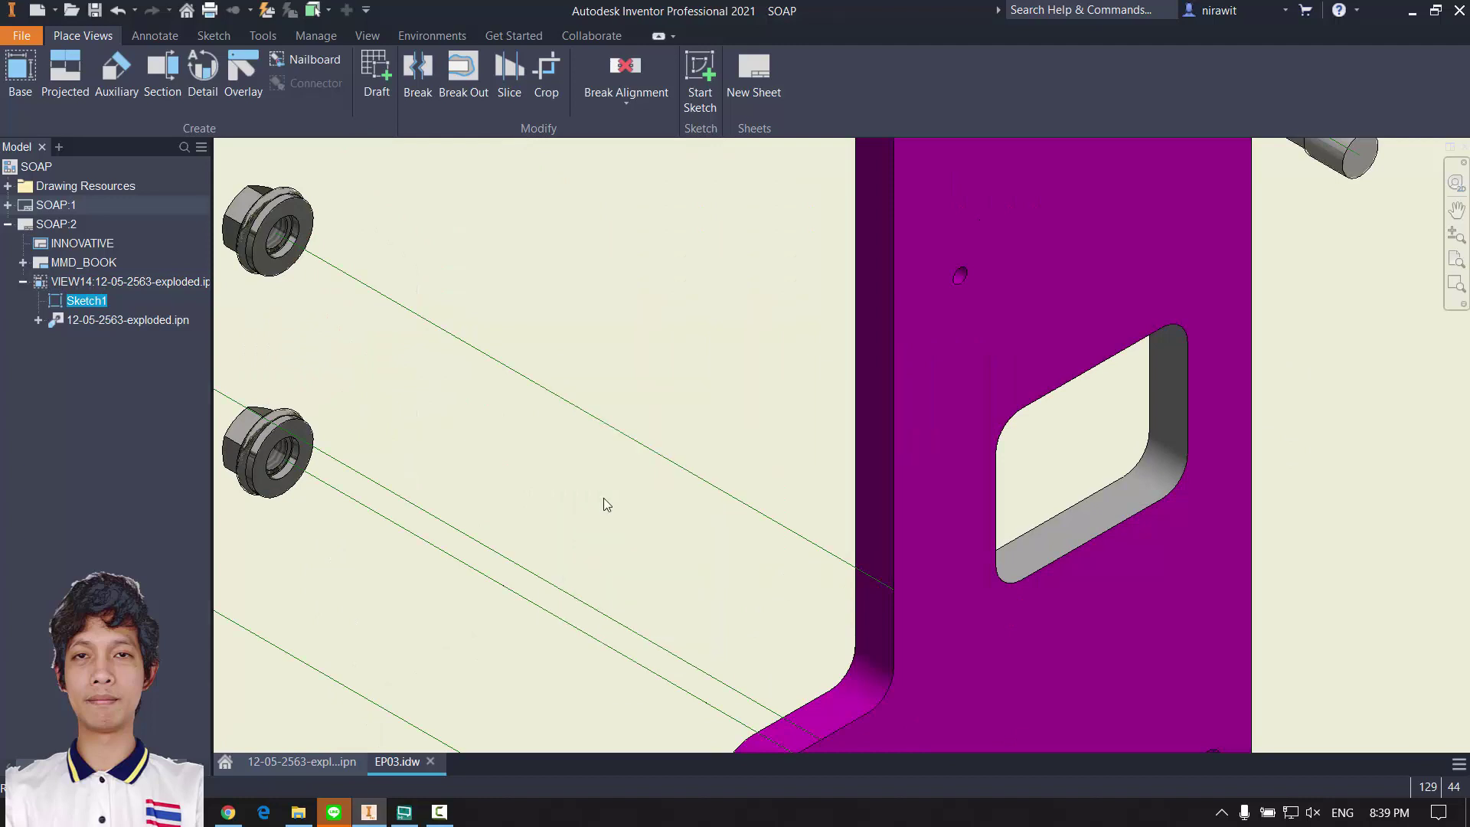
click(364, 202)
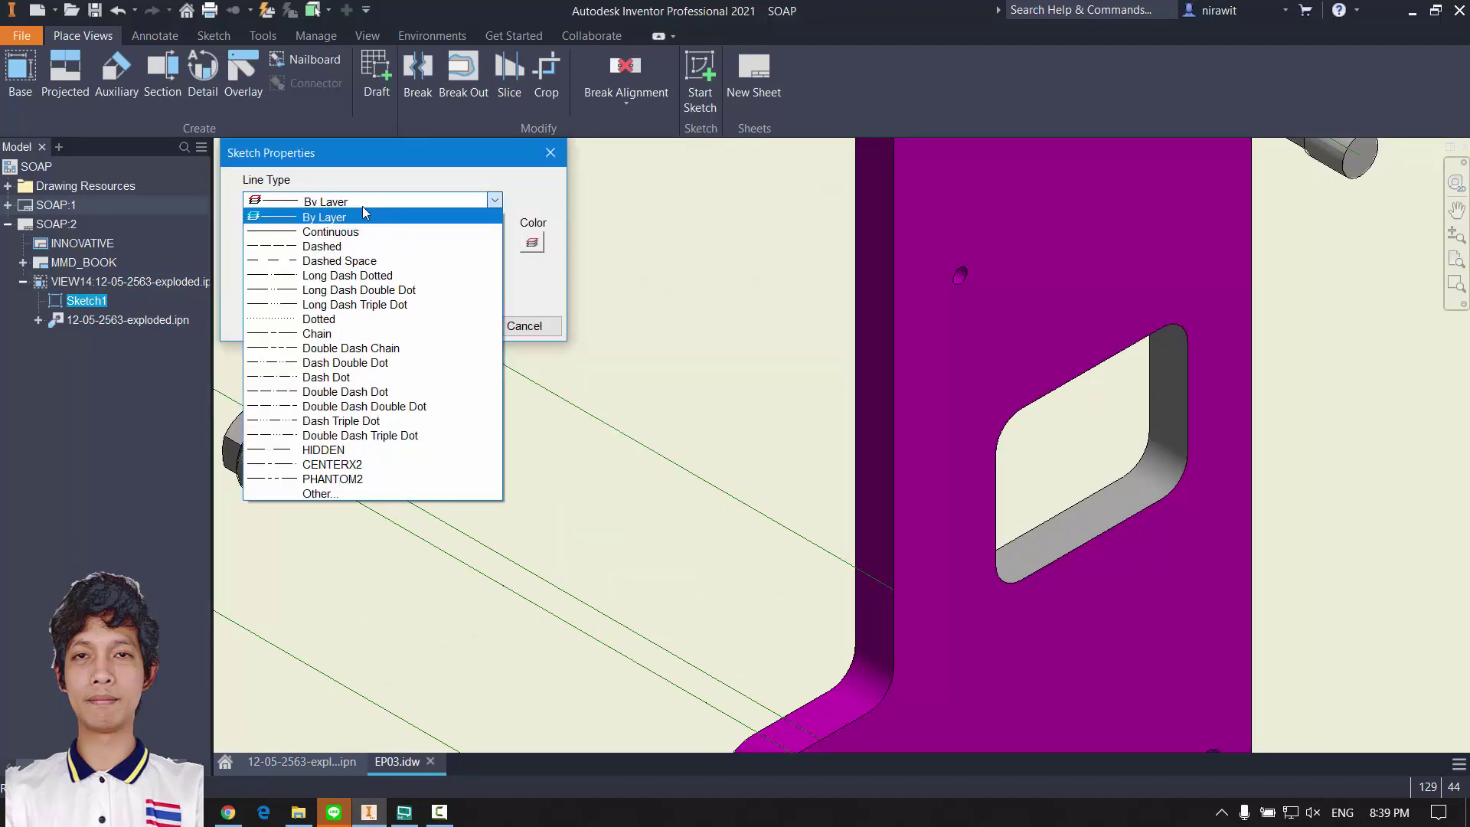
click(372, 333)
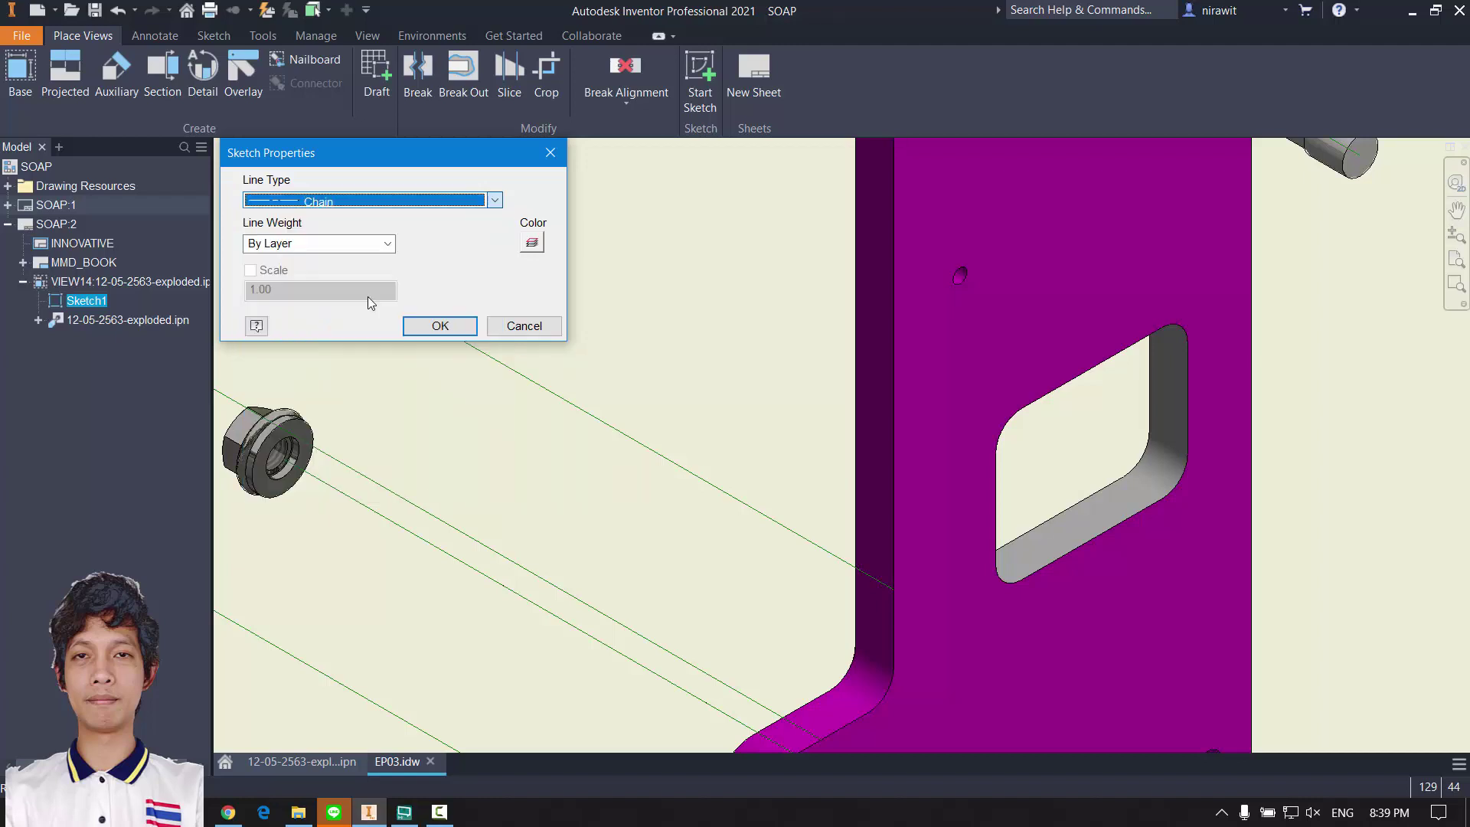
click(532, 243)
click(313, 176)
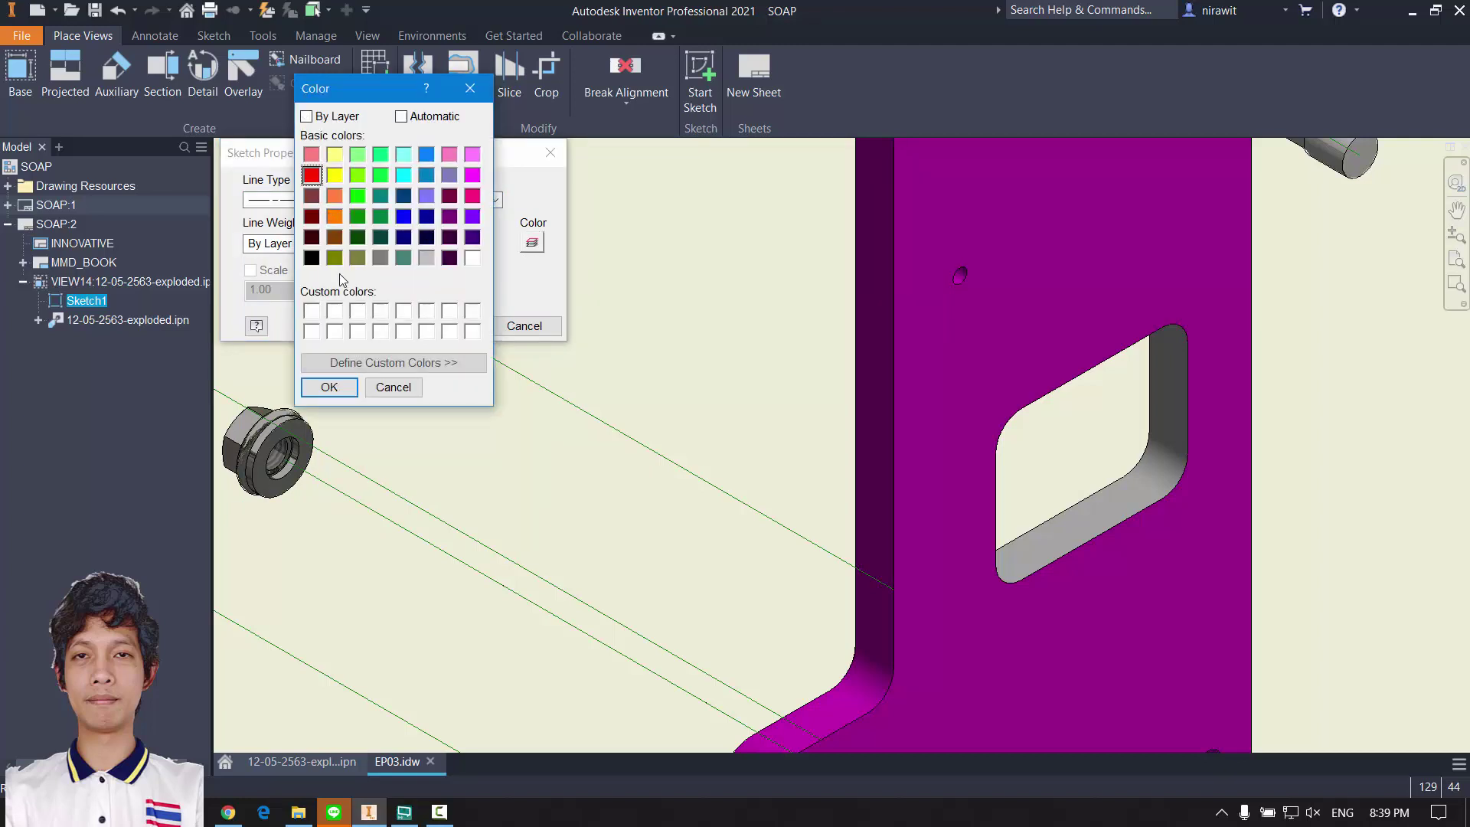
click(329, 387)
click(437, 325)
scroll(737, 510, down, 5)
middle_drag(737, 511, 740, 447)
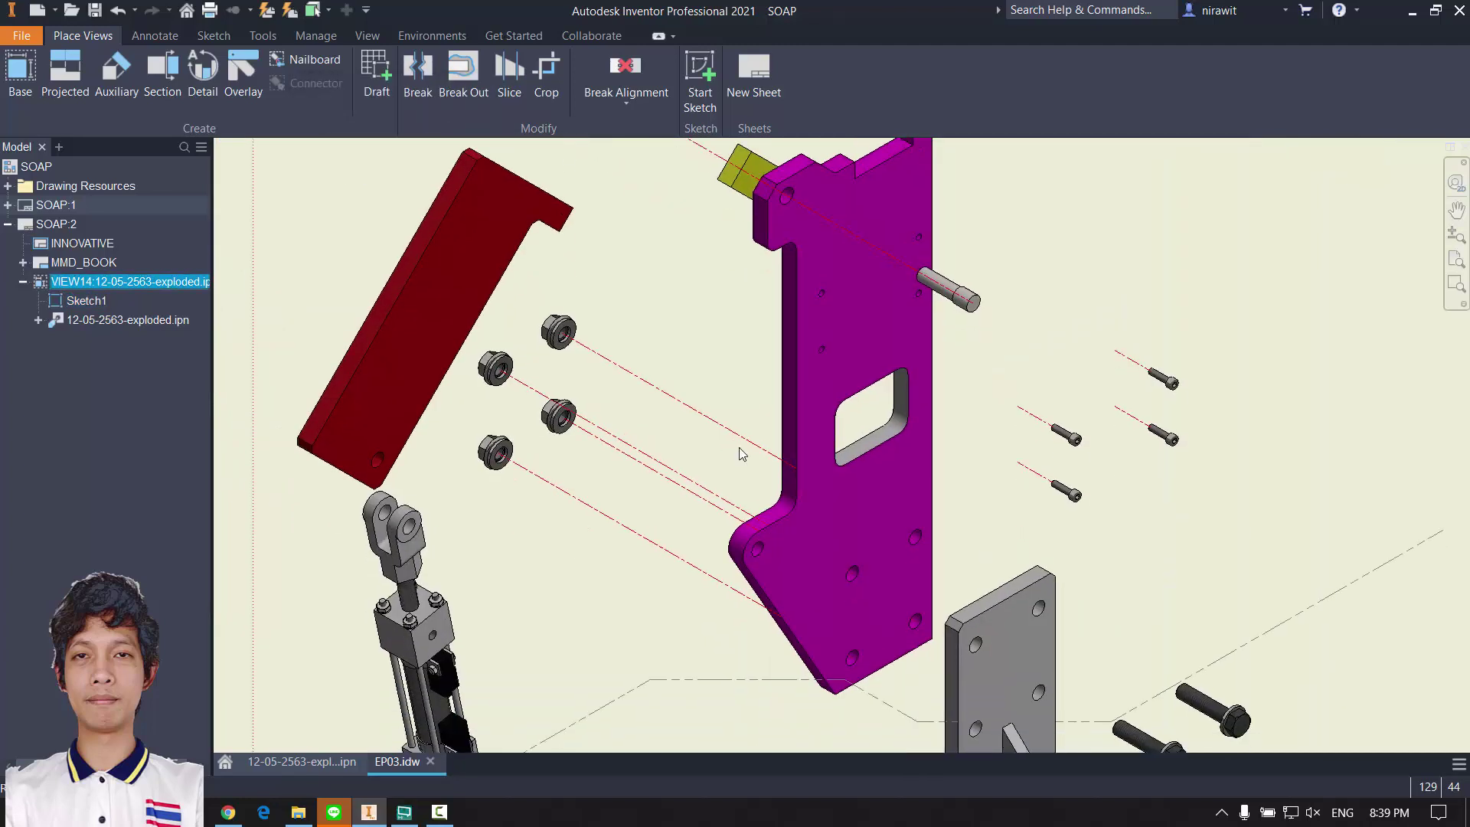
middle_drag(1060, 546, 1032, 576)
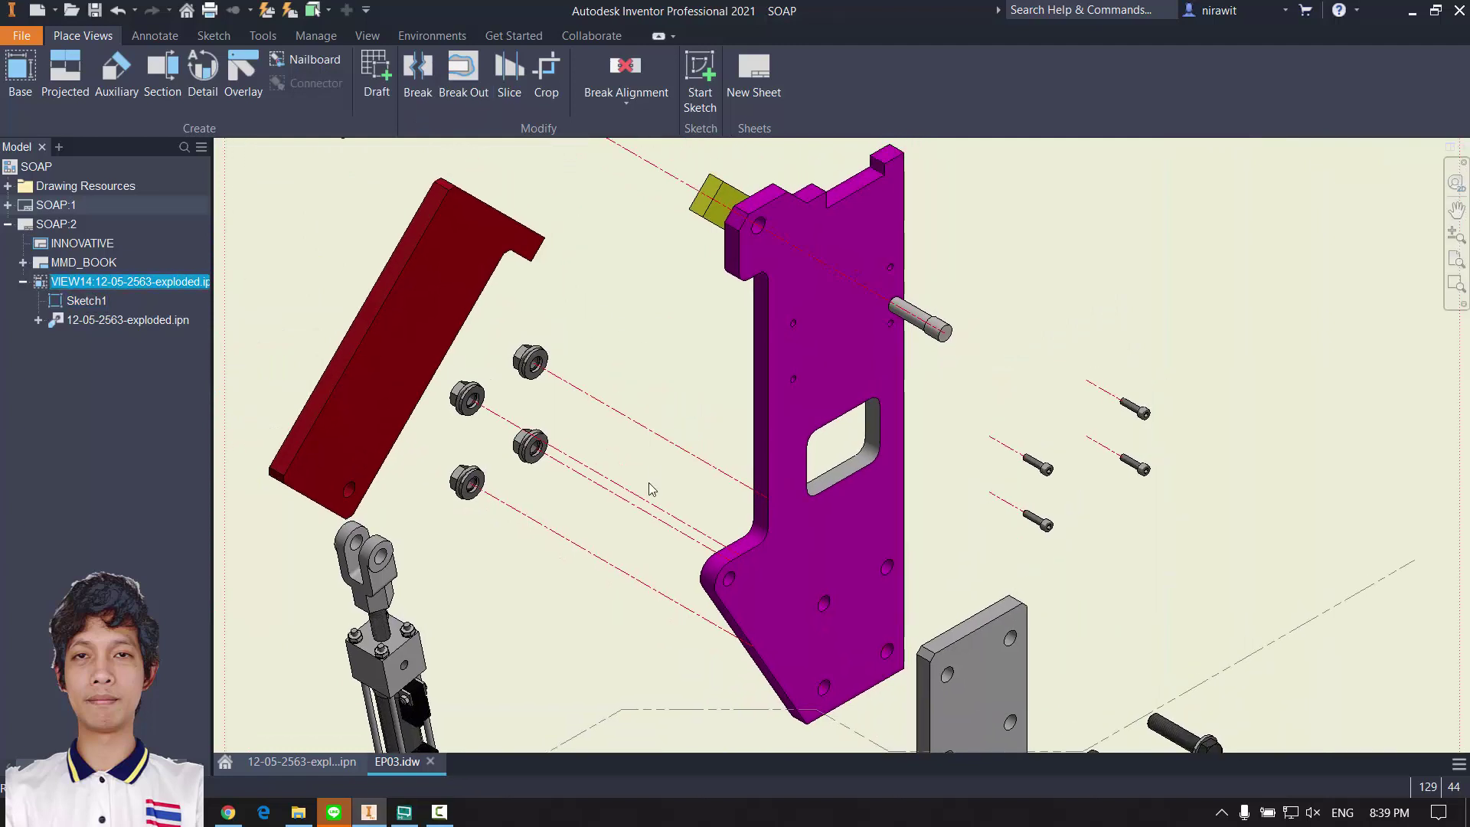
Step: Look through the Layers list and layer styles in the Style and Standard Editor, leaving all settings as they are
click(154, 35)
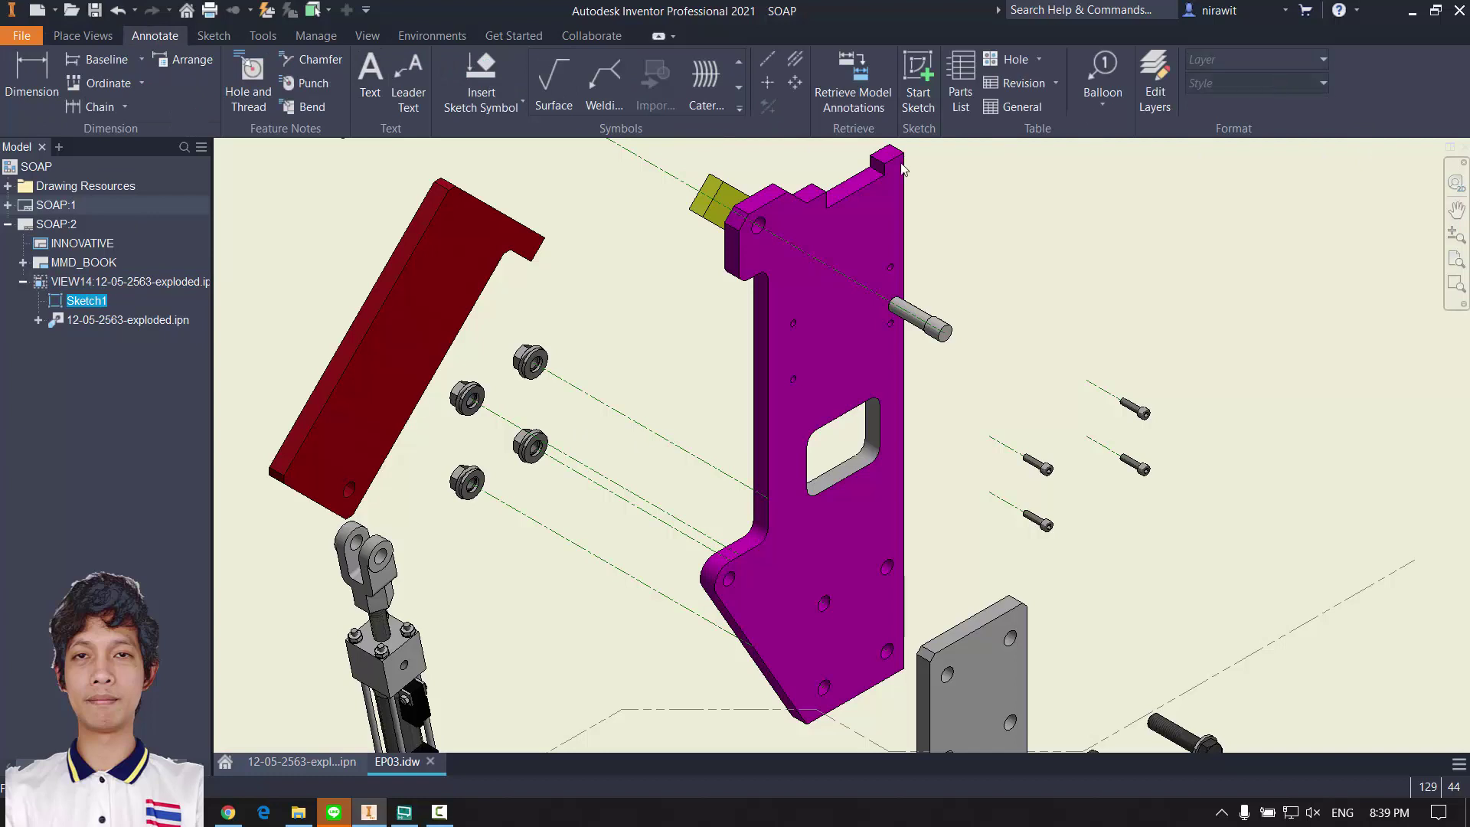
click(1242, 82)
click(1247, 83)
click(1252, 84)
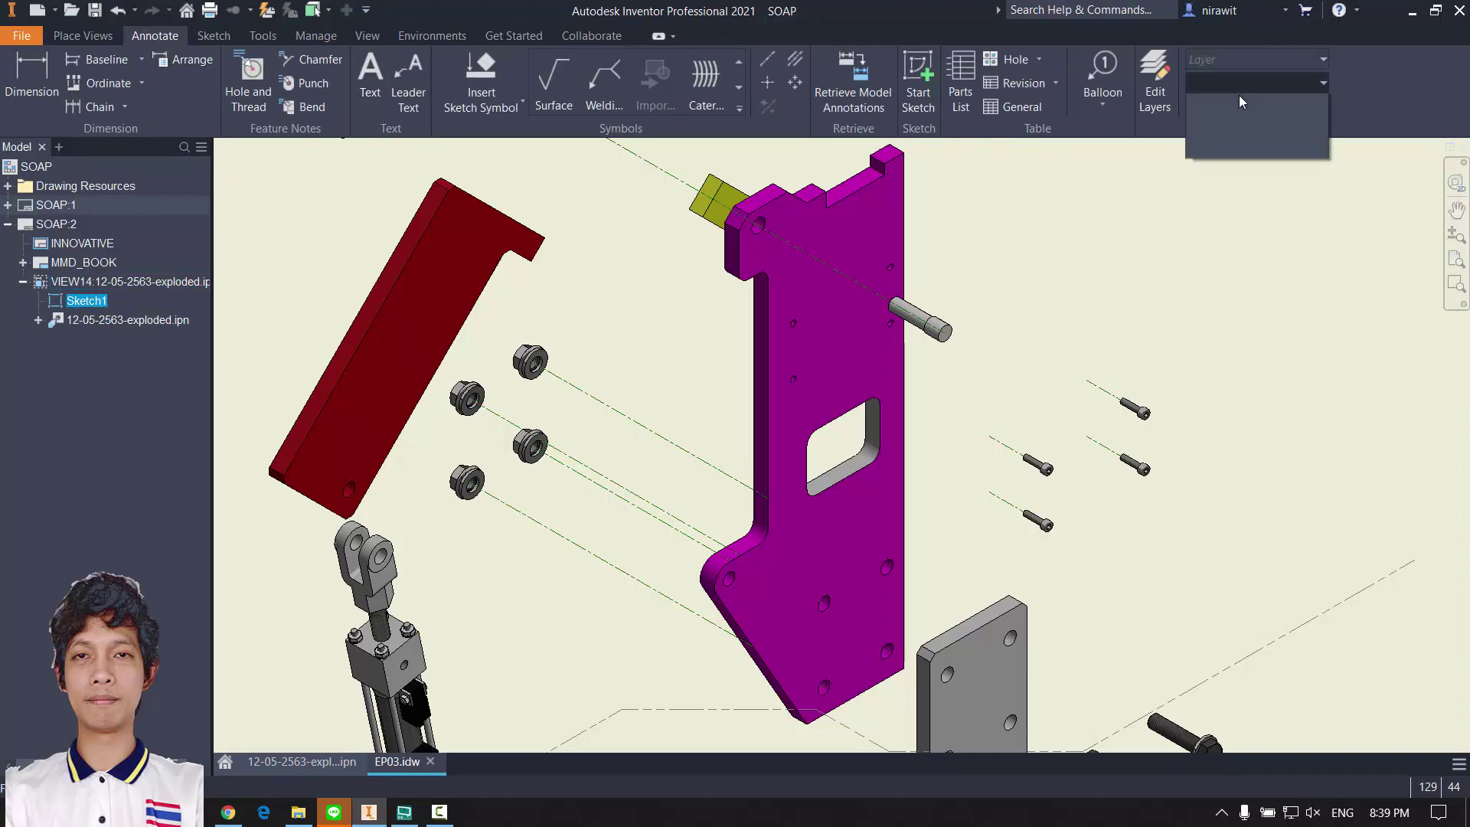
click(1404, 88)
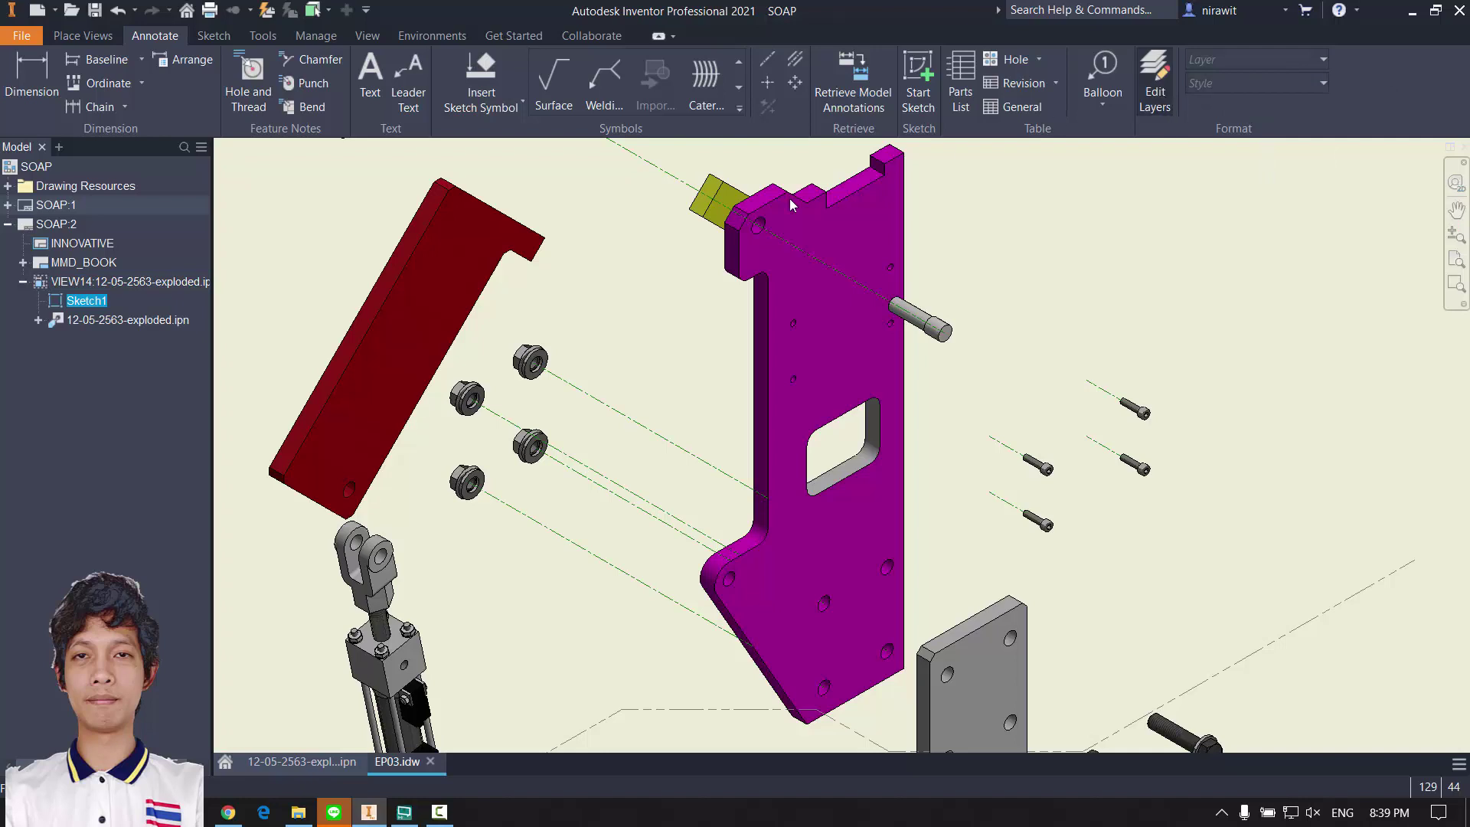
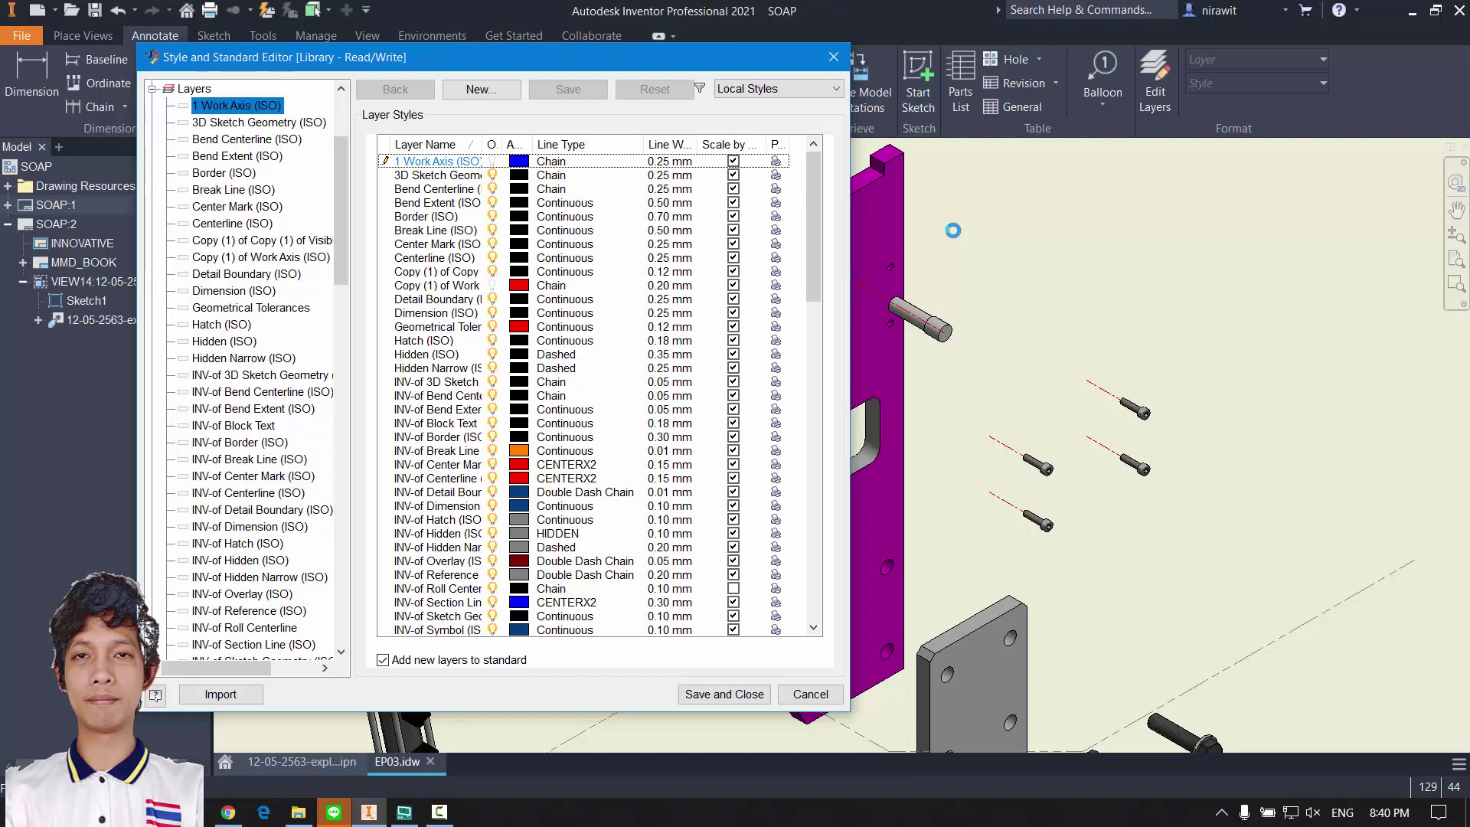
drag(538, 55, 691, 42)
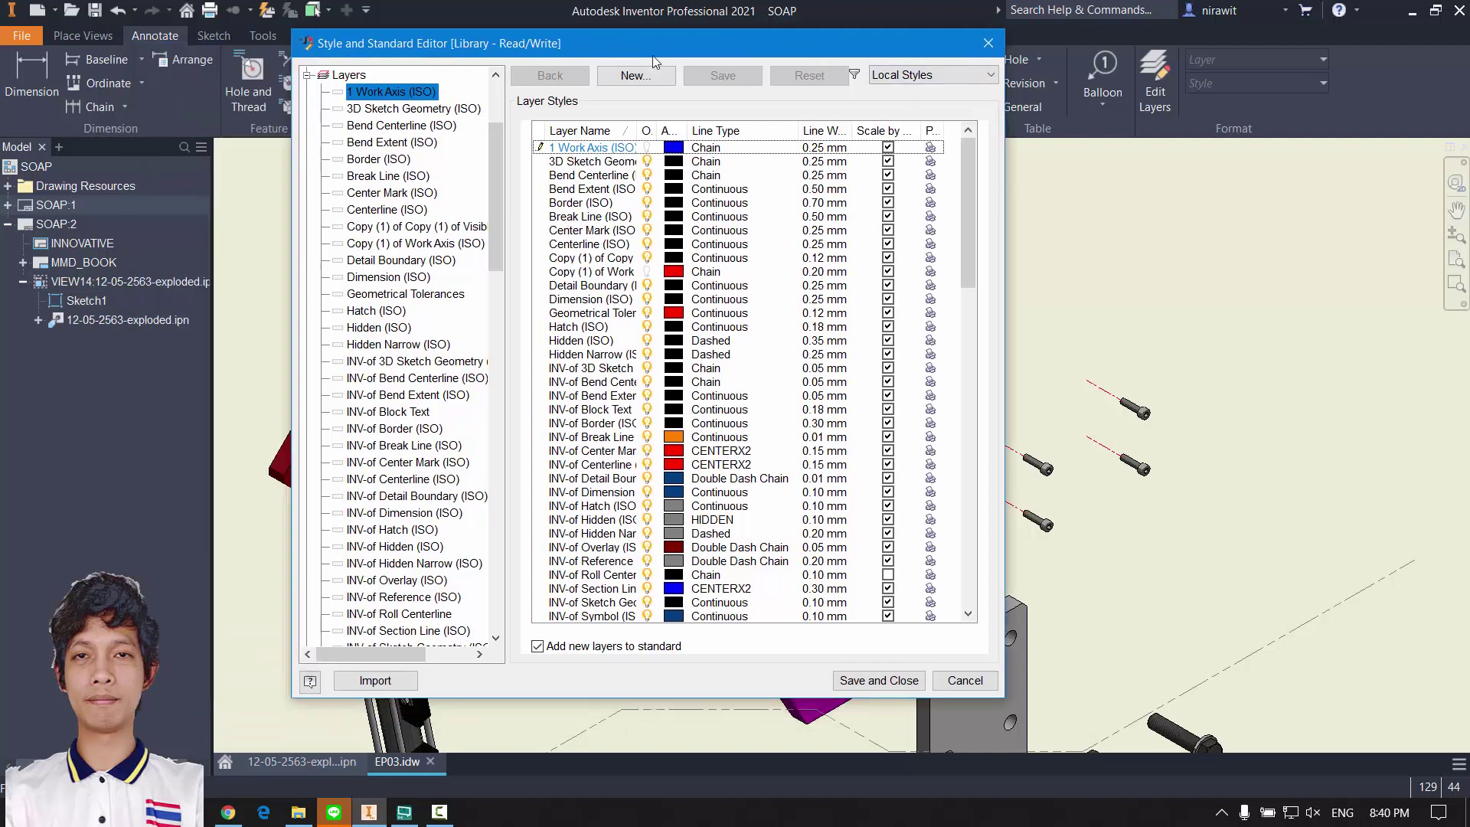
scroll(416, 337, down, 14)
scroll(426, 306, up, 11)
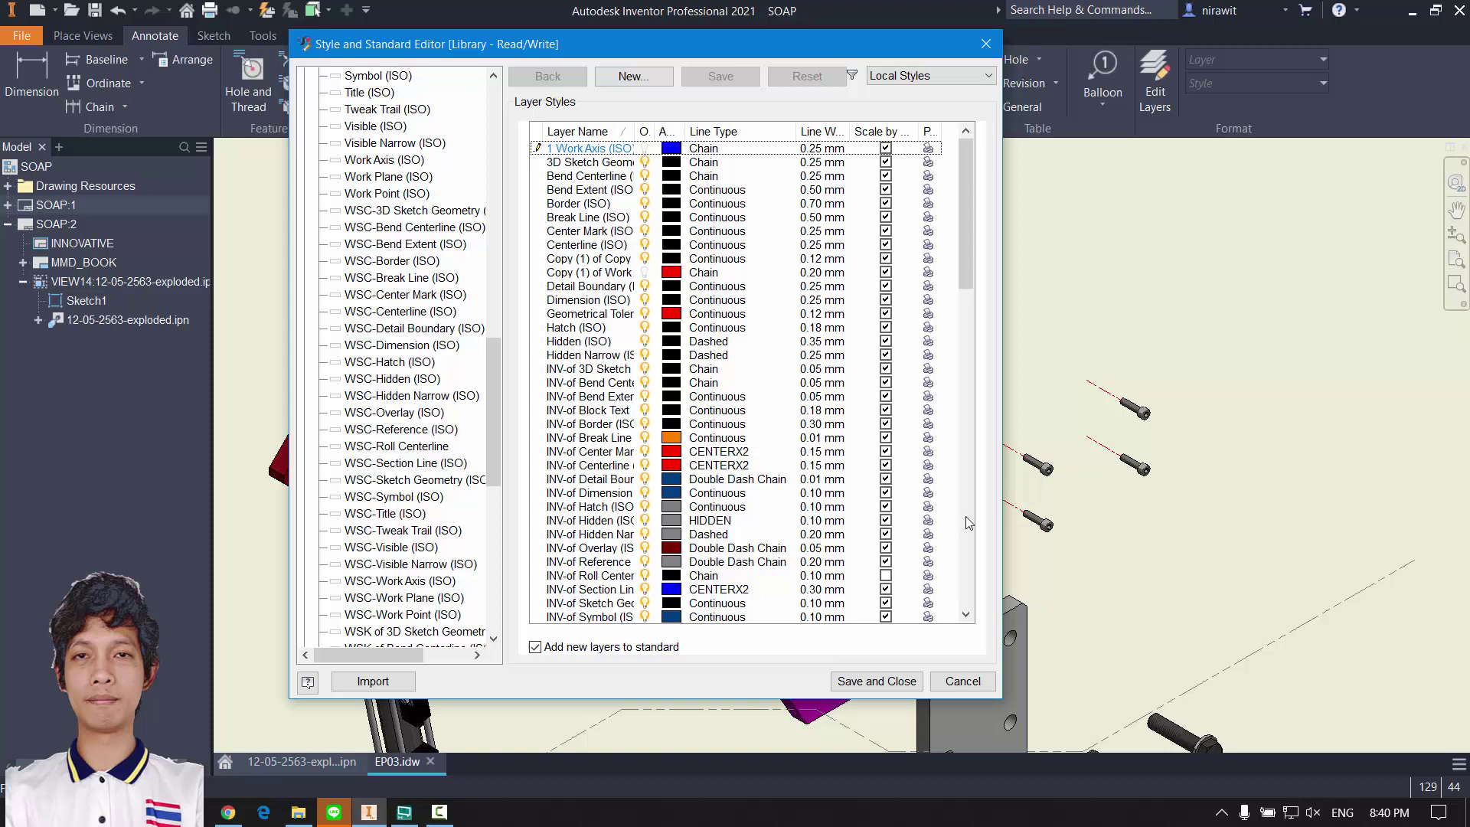
scroll(392, 369, down, 11)
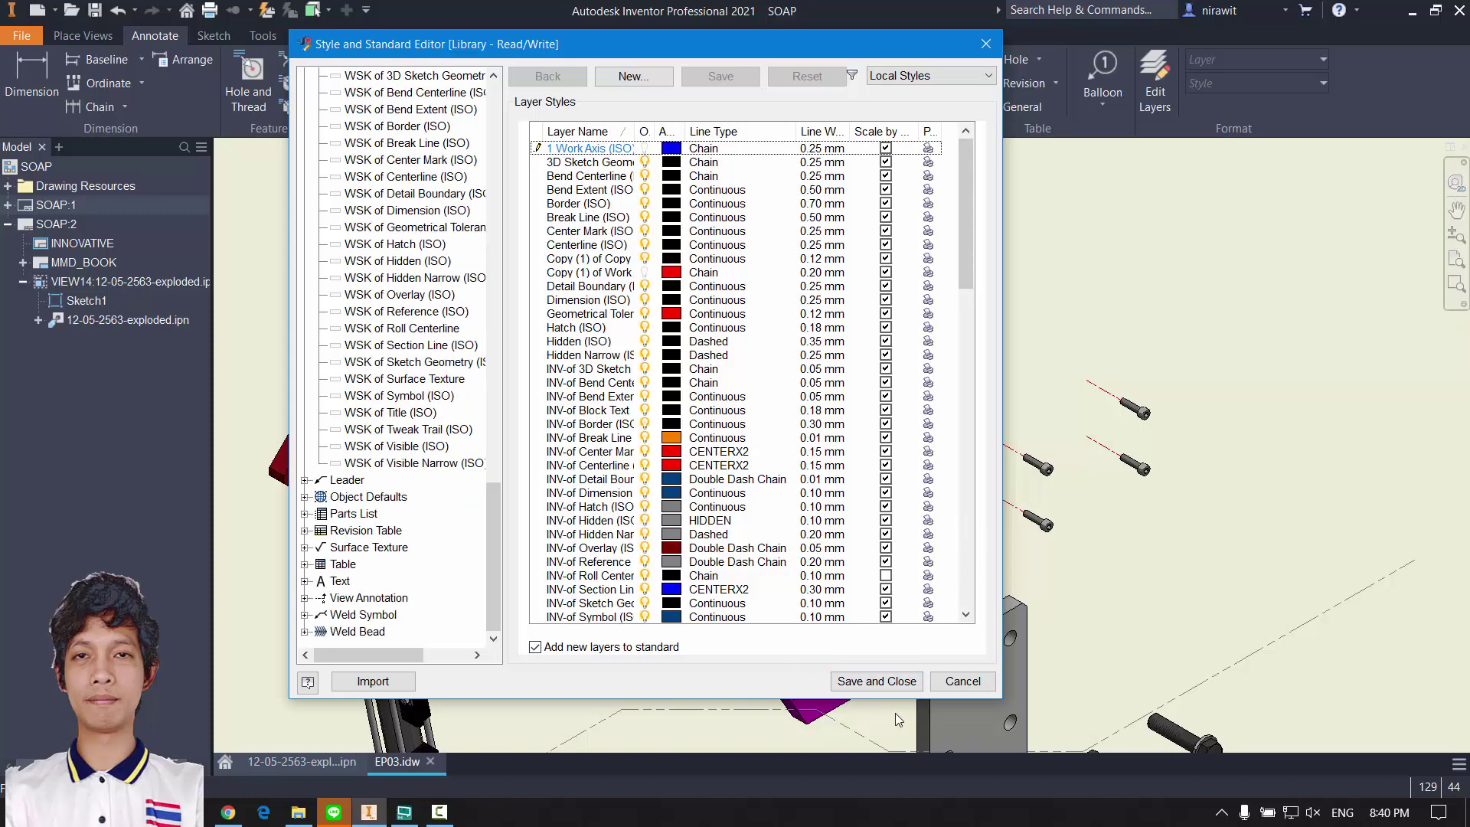
click(876, 681)
Step: Start another base view on the sheet and choose the assembly file 12-05-2563 as its source model
scroll(949, 451, down, 3)
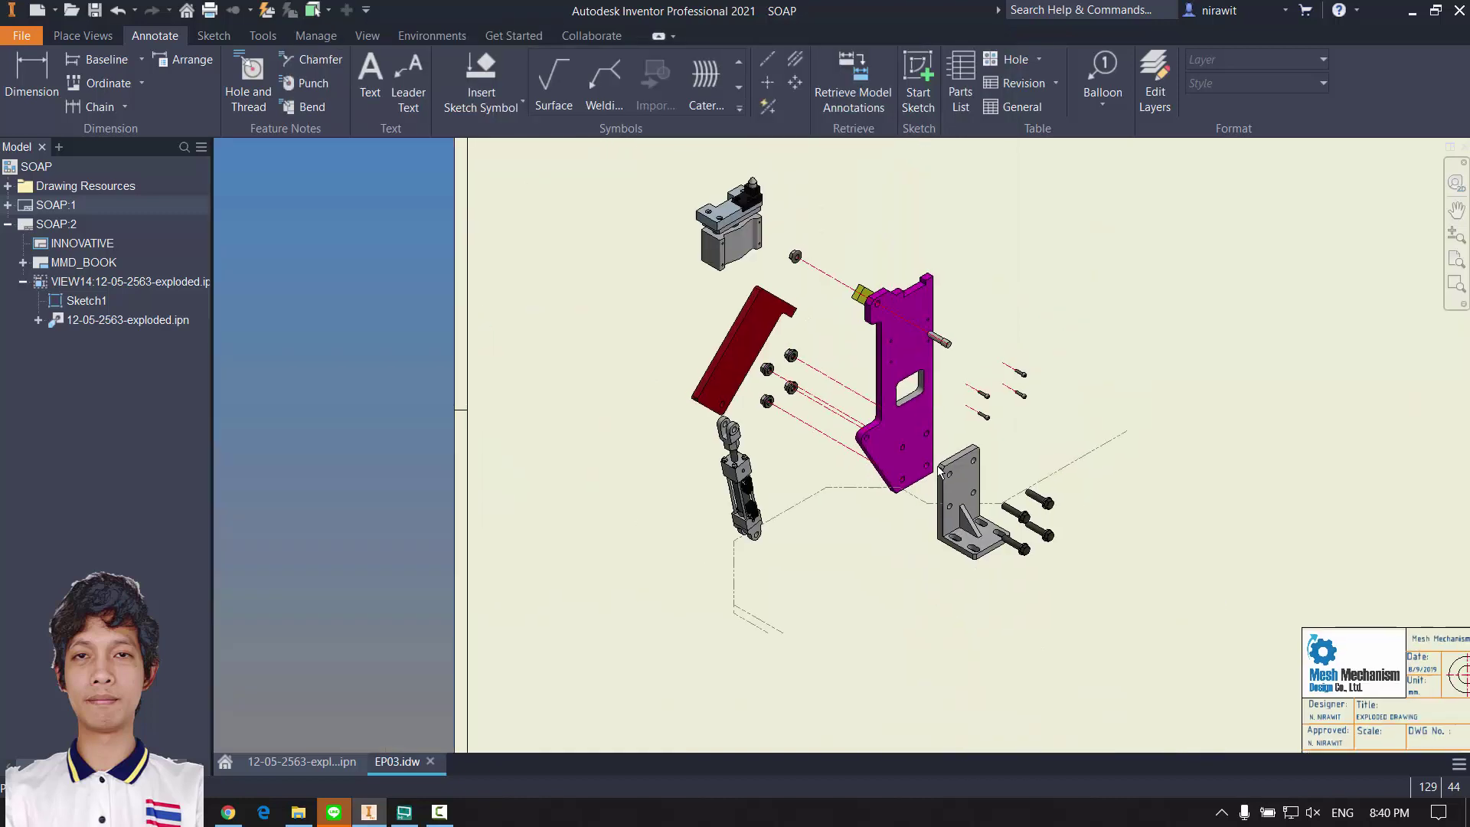
scroll(940, 470, up, 2)
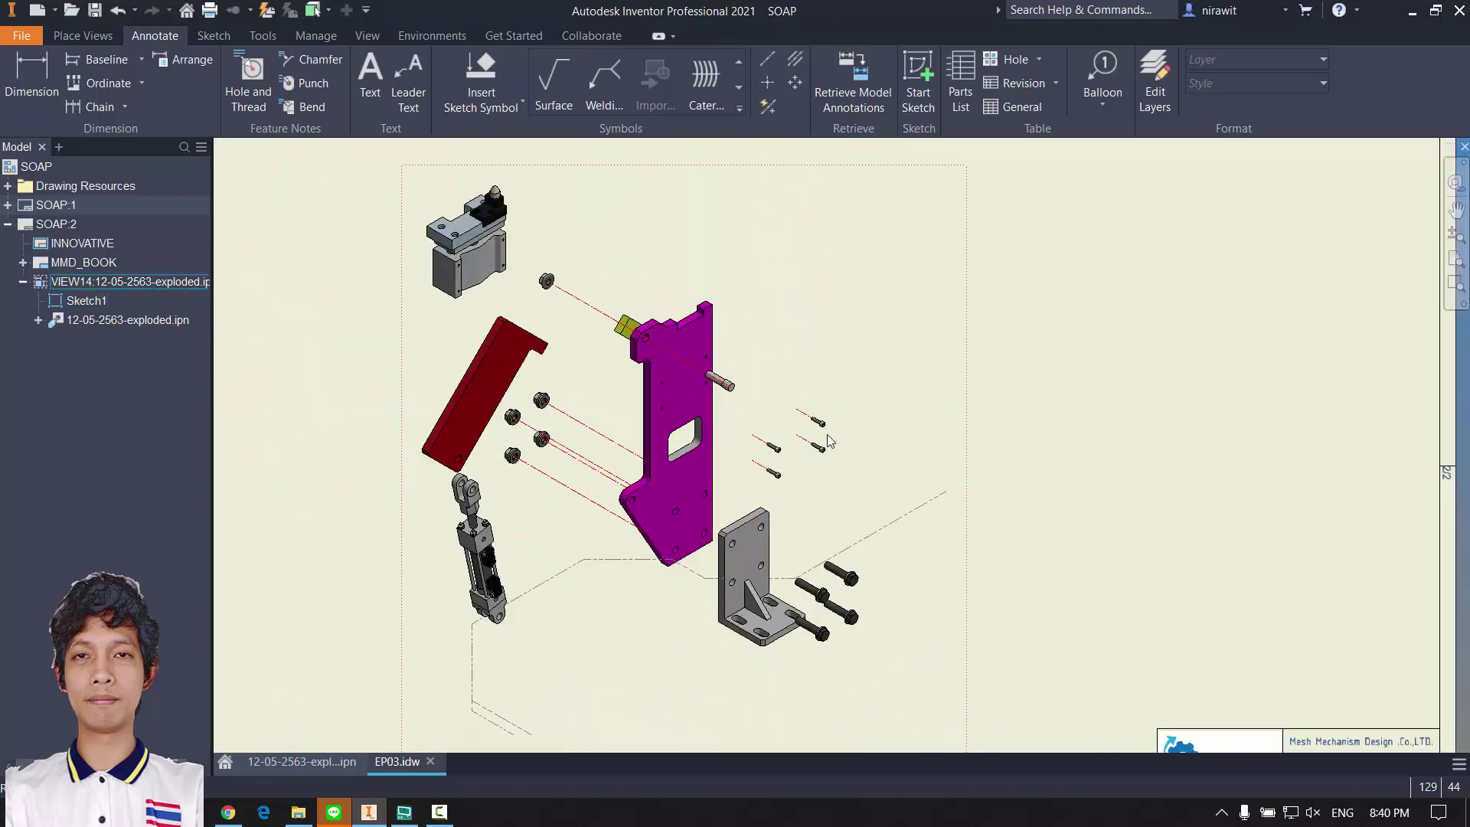
click(70, 36)
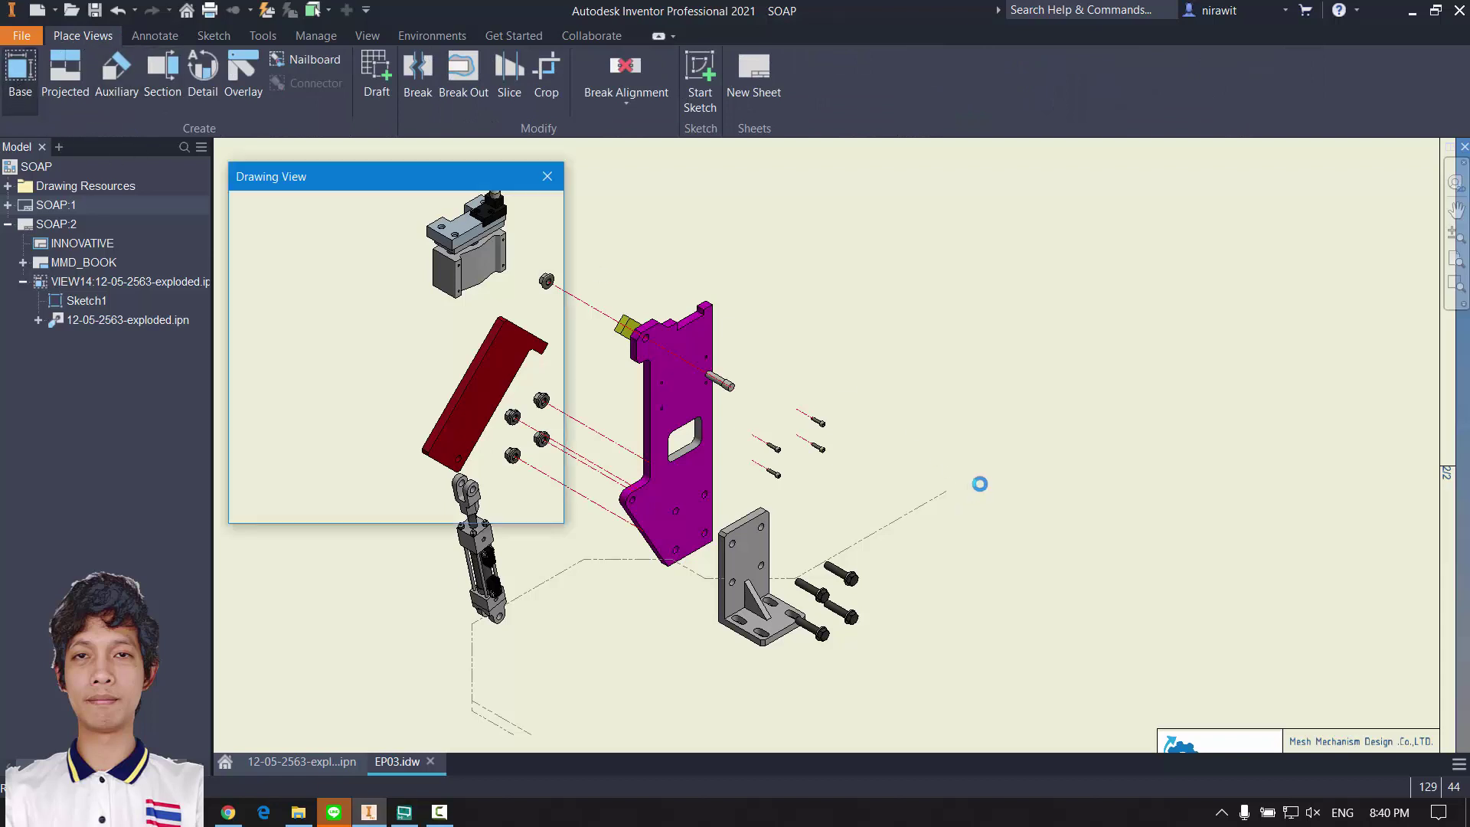
click(535, 272)
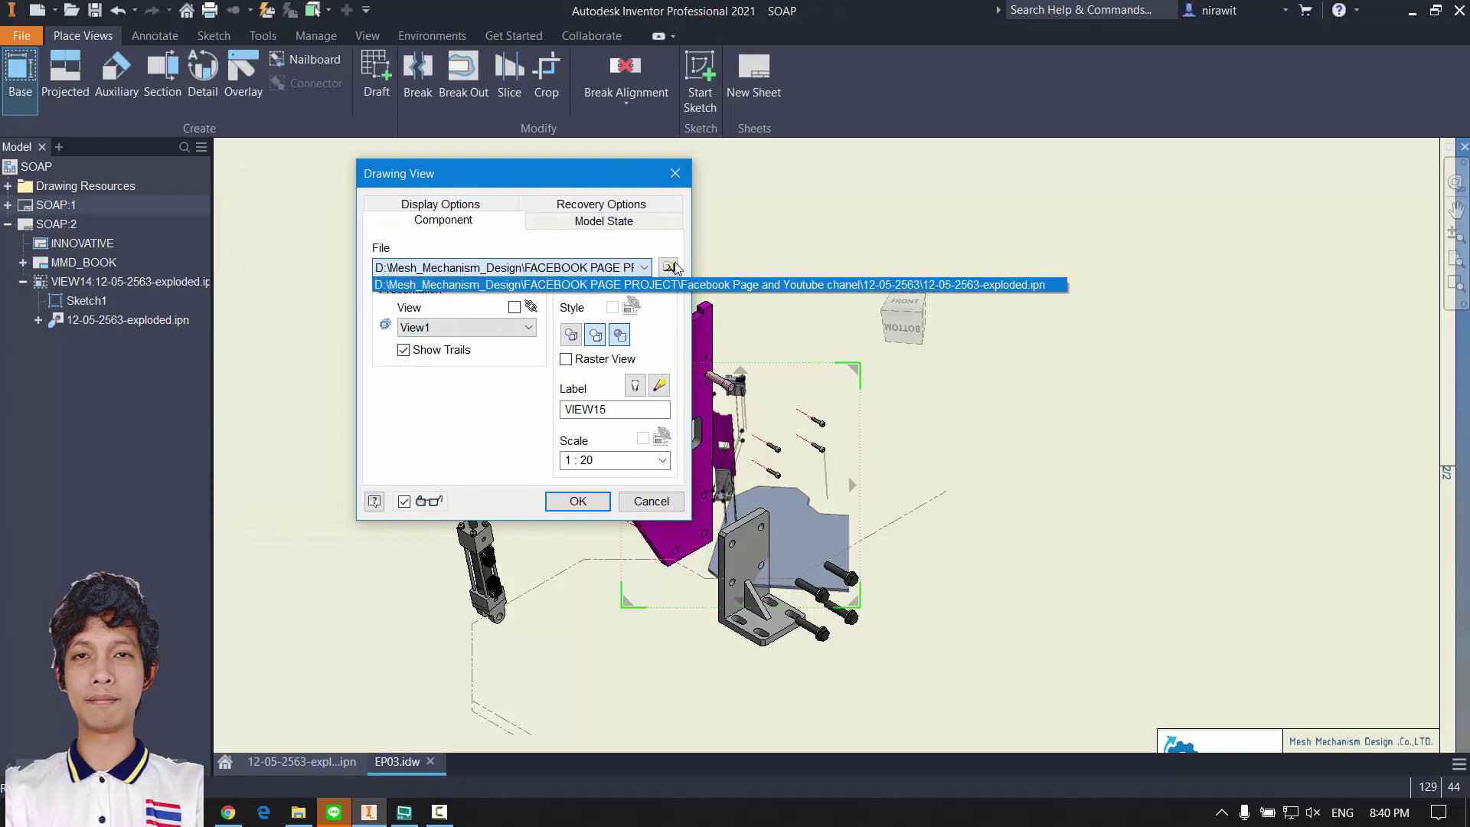
click(673, 268)
click(669, 268)
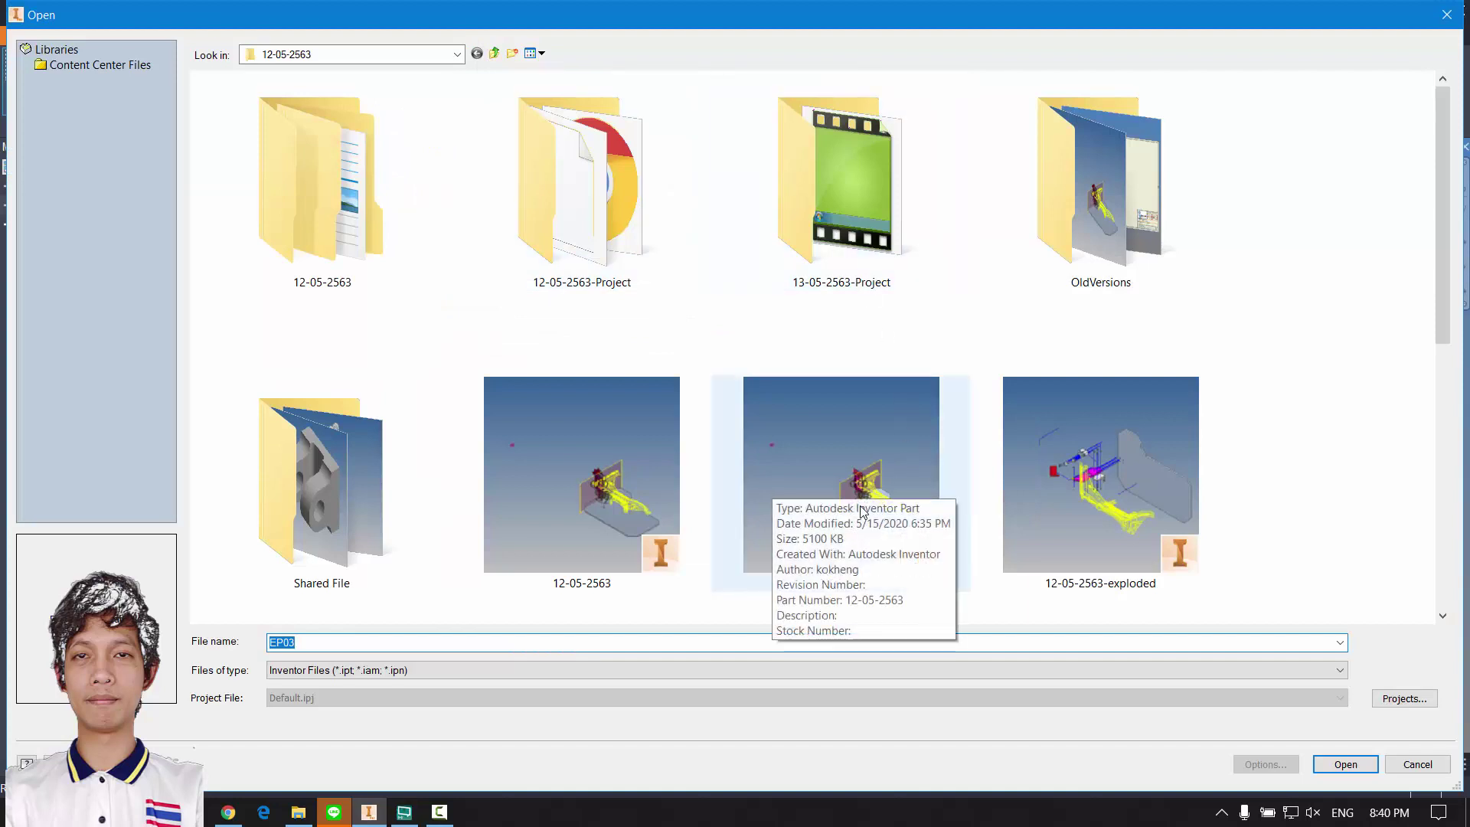
click(607, 490)
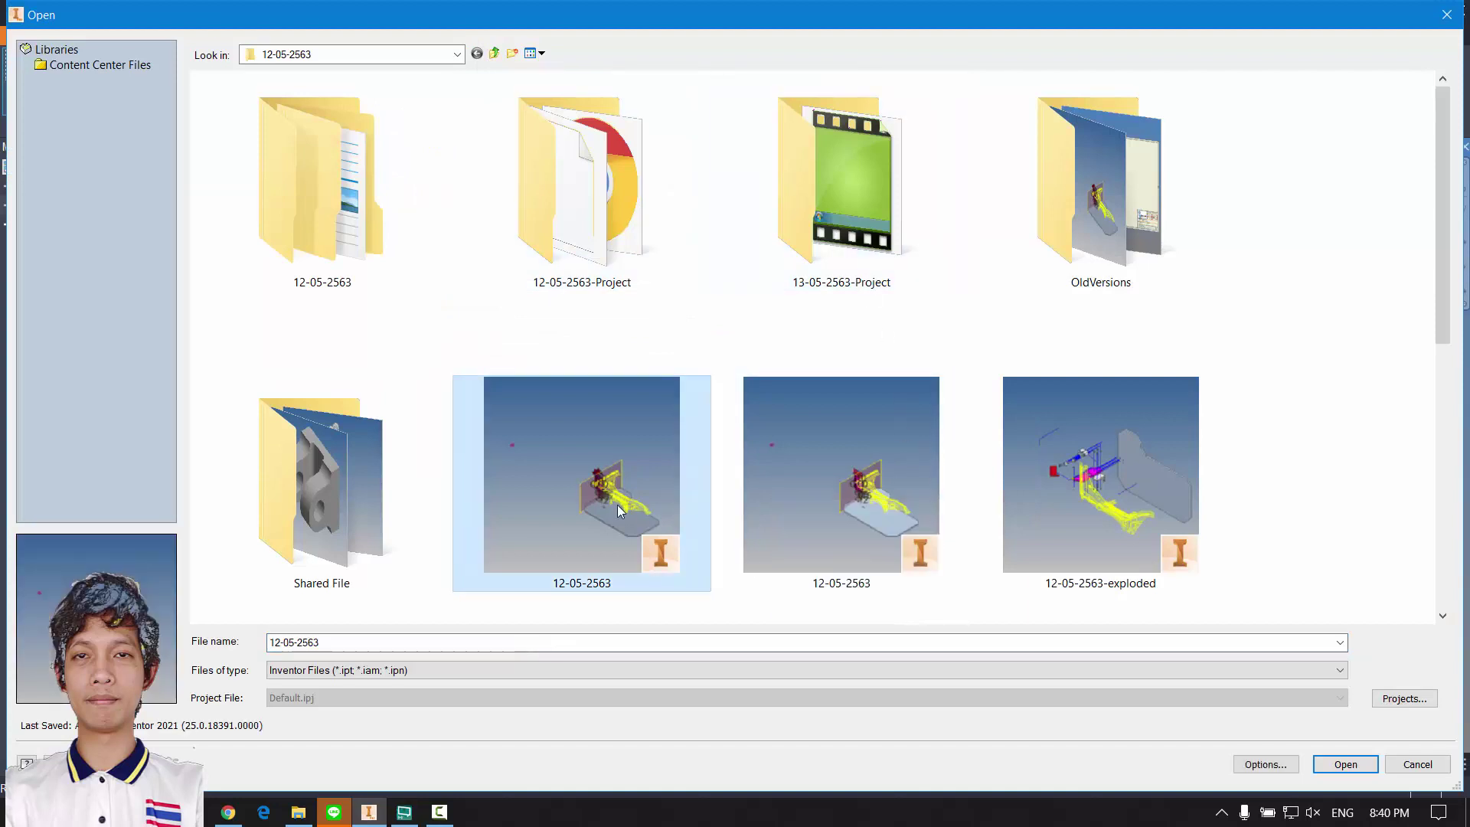
click(1322, 756)
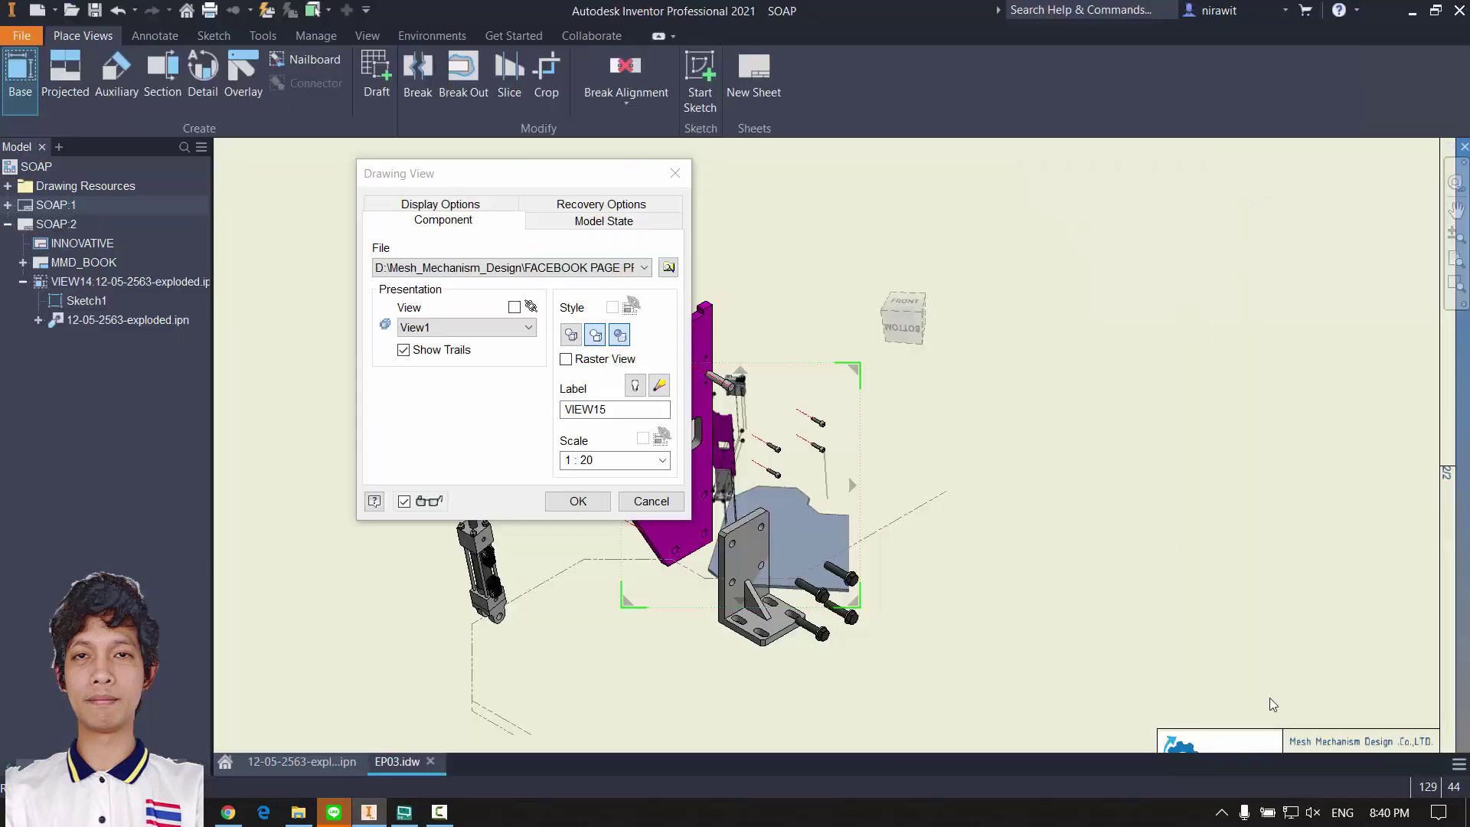
Step: Turn the new base view to an isometric orientation beside the exploded view and set its scale to 1:5
scroll(935, 458, down, 5)
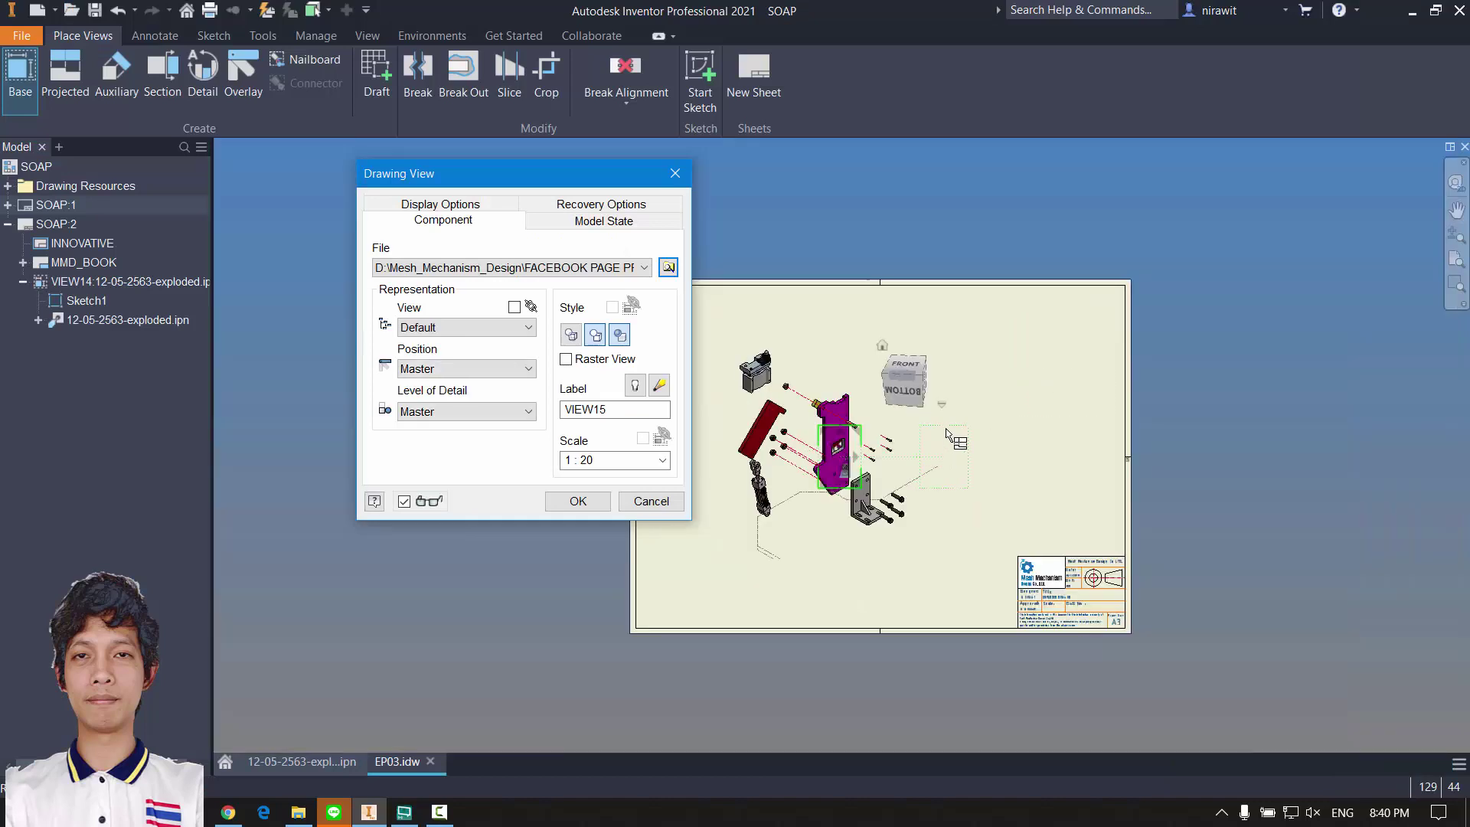
click(922, 378)
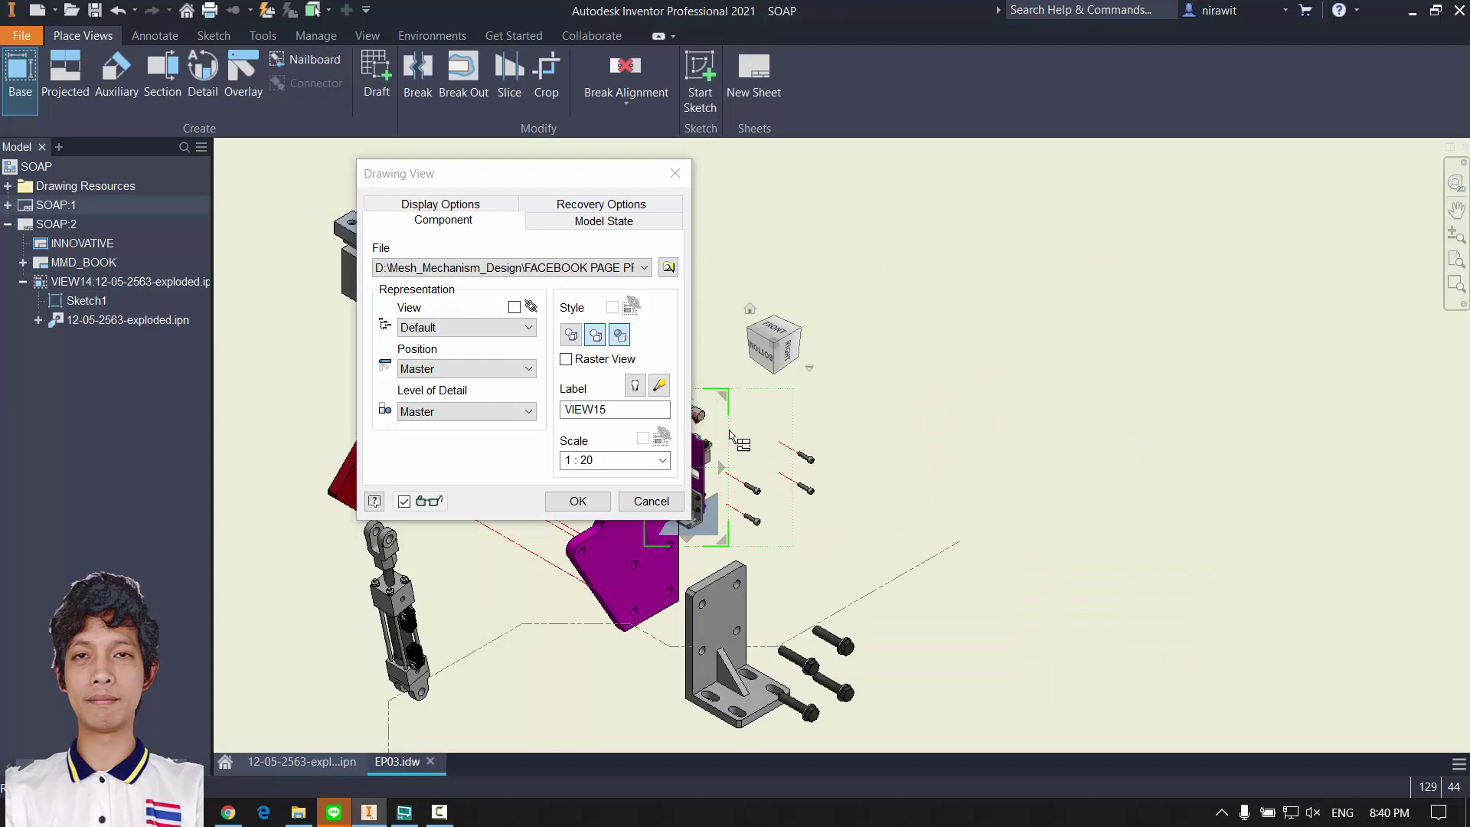
drag(727, 430, 1206, 318)
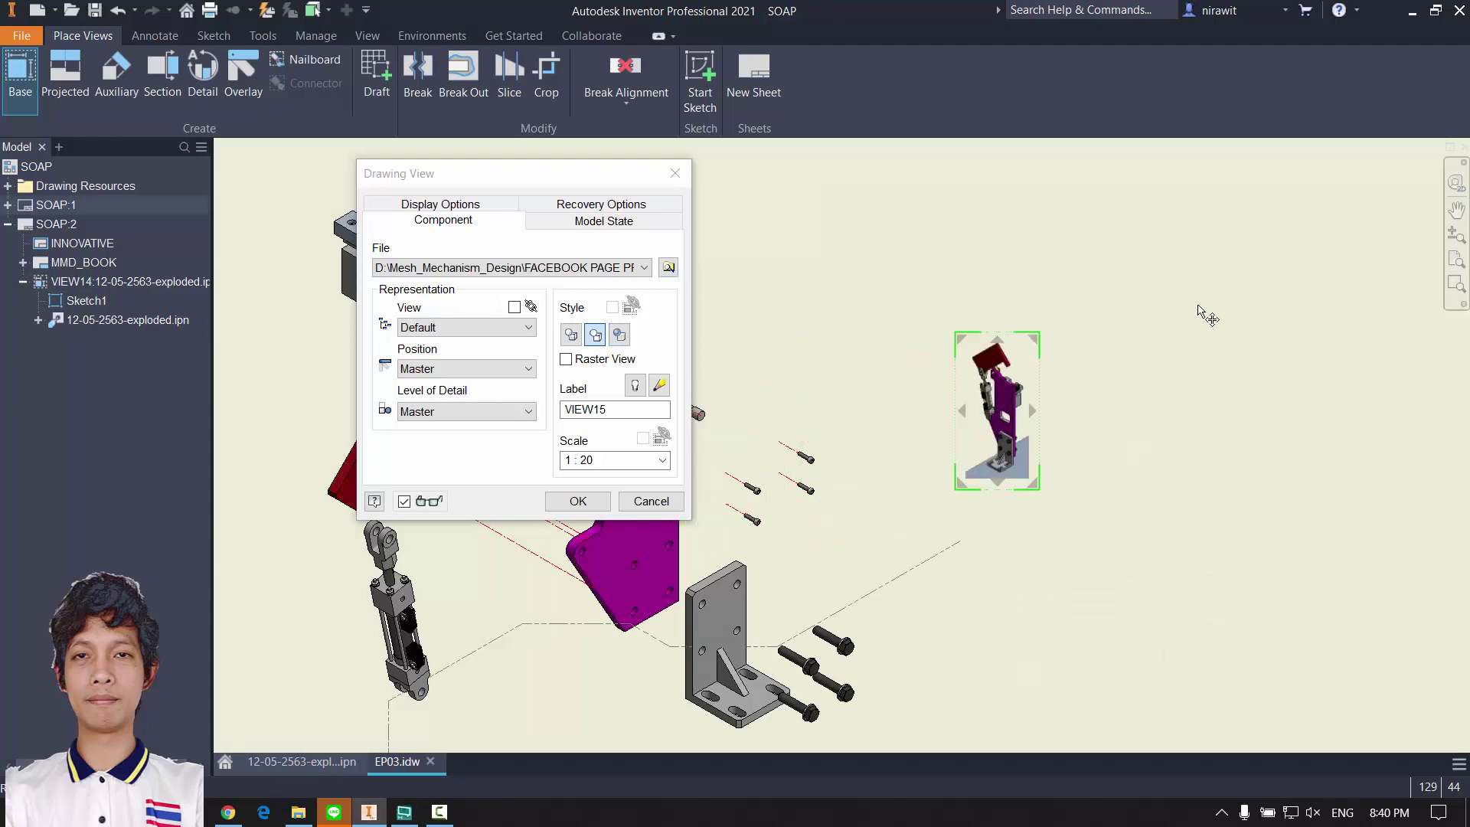
double_click(607, 456)
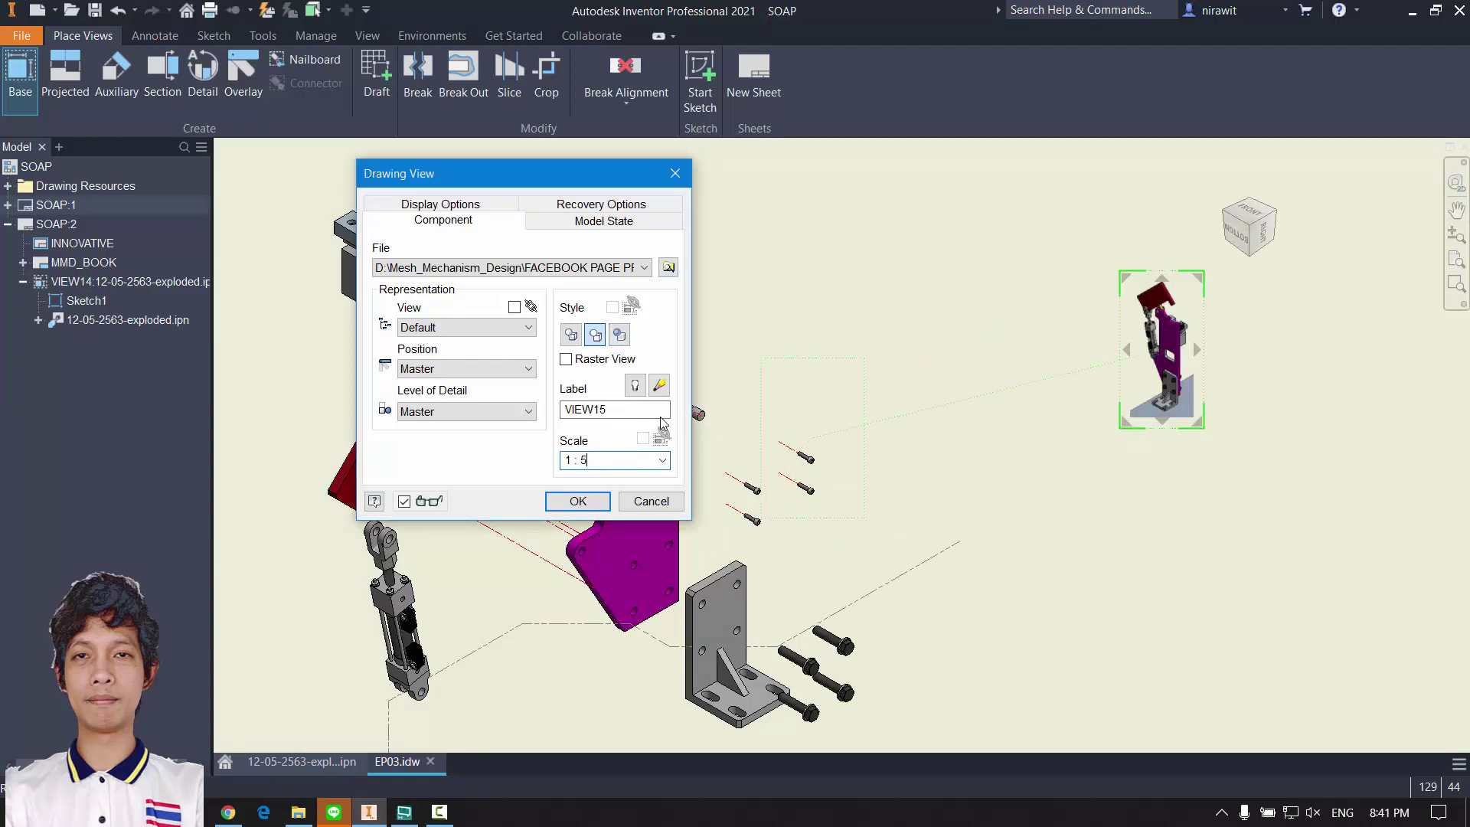
Step: Position the assembled view in the sheet's upper-right area, turn on tangent edges and create the view
scroll(1219, 446, down, 2)
middle_drag(1194, 387, 1026, 437)
scroll(930, 434, down, 2)
middle_drag(930, 434, 1116, 462)
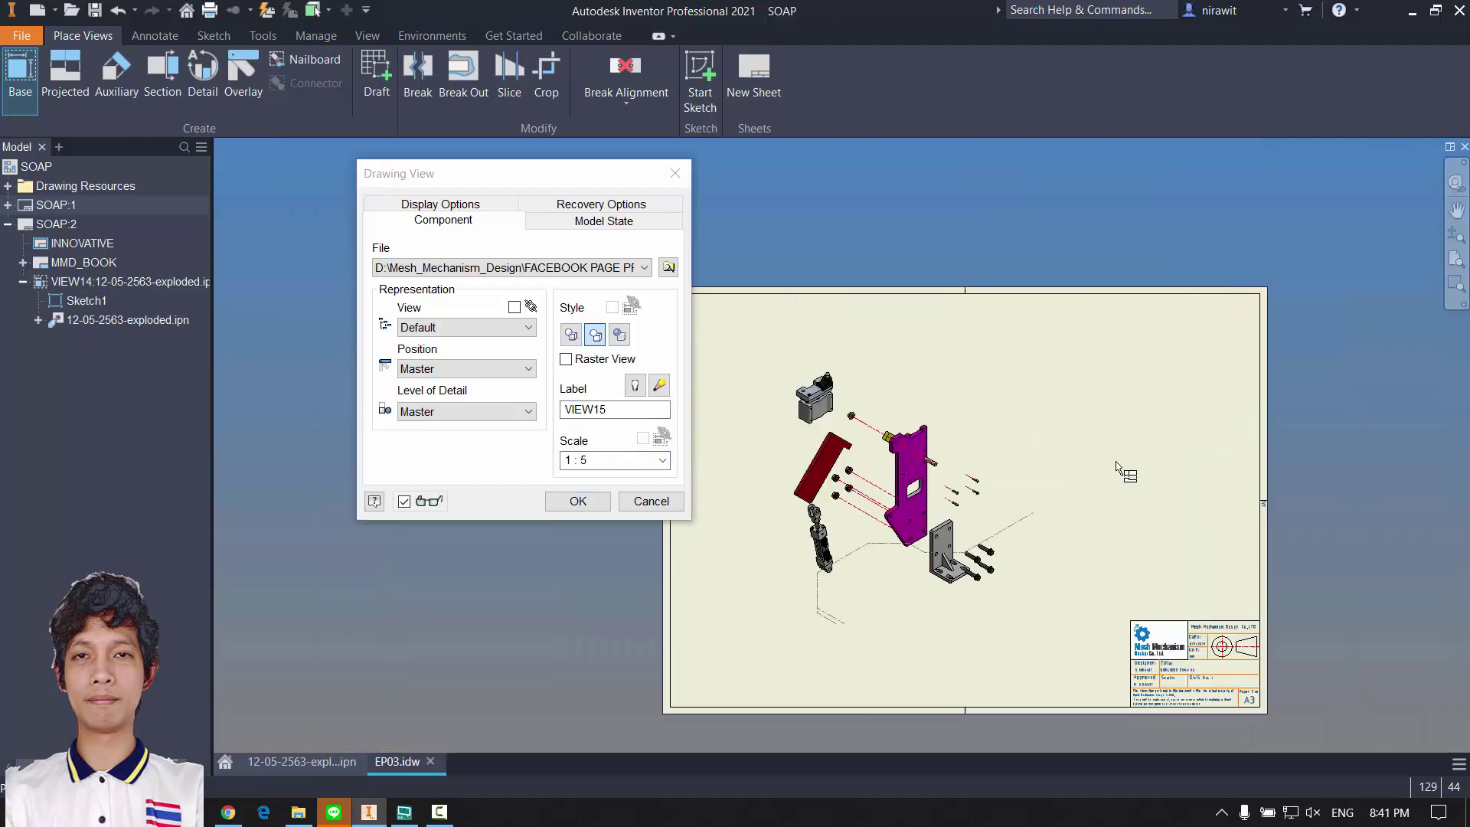
drag(1059, 425, 1193, 476)
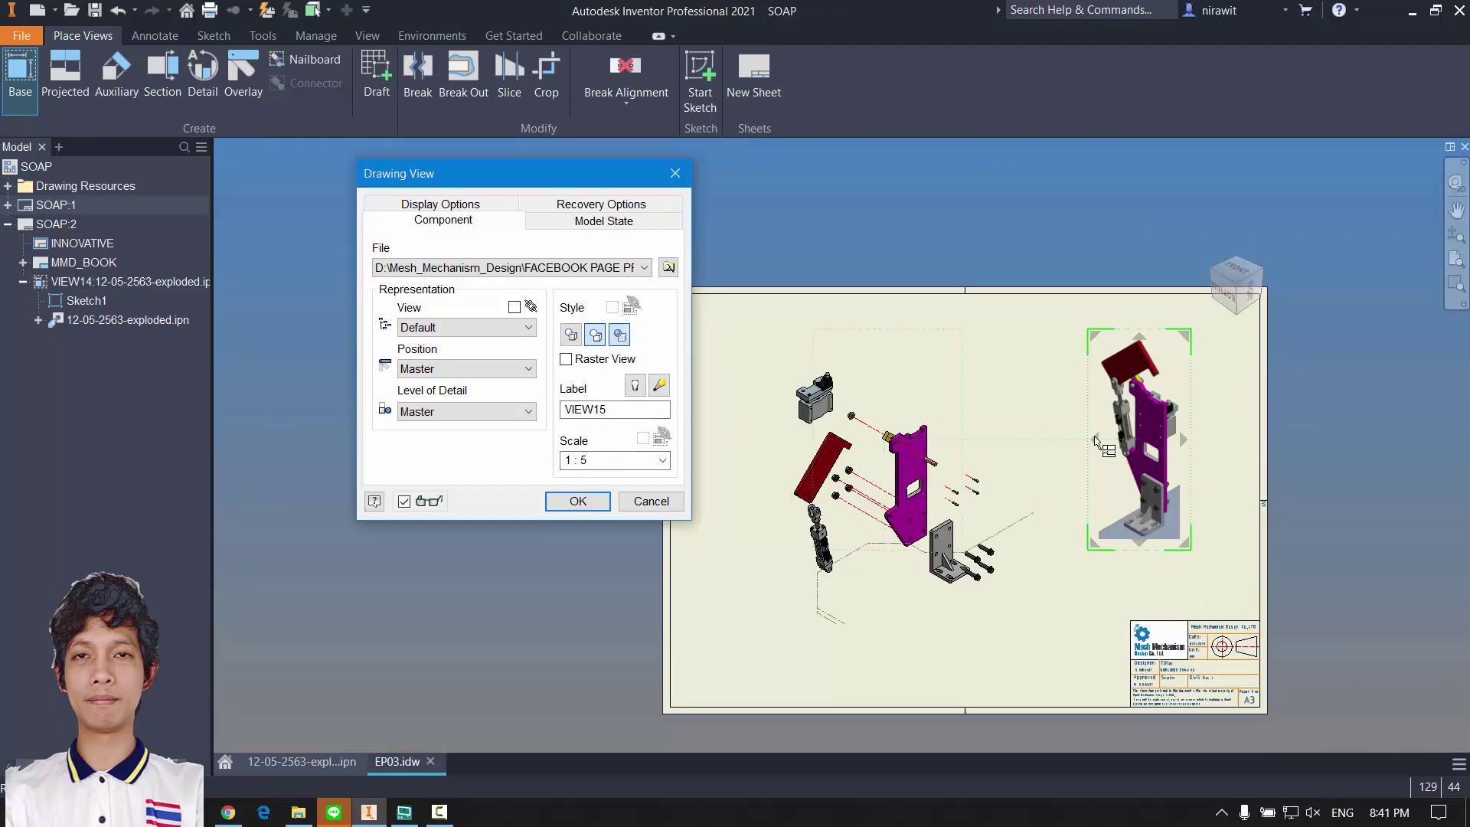
click(494, 205)
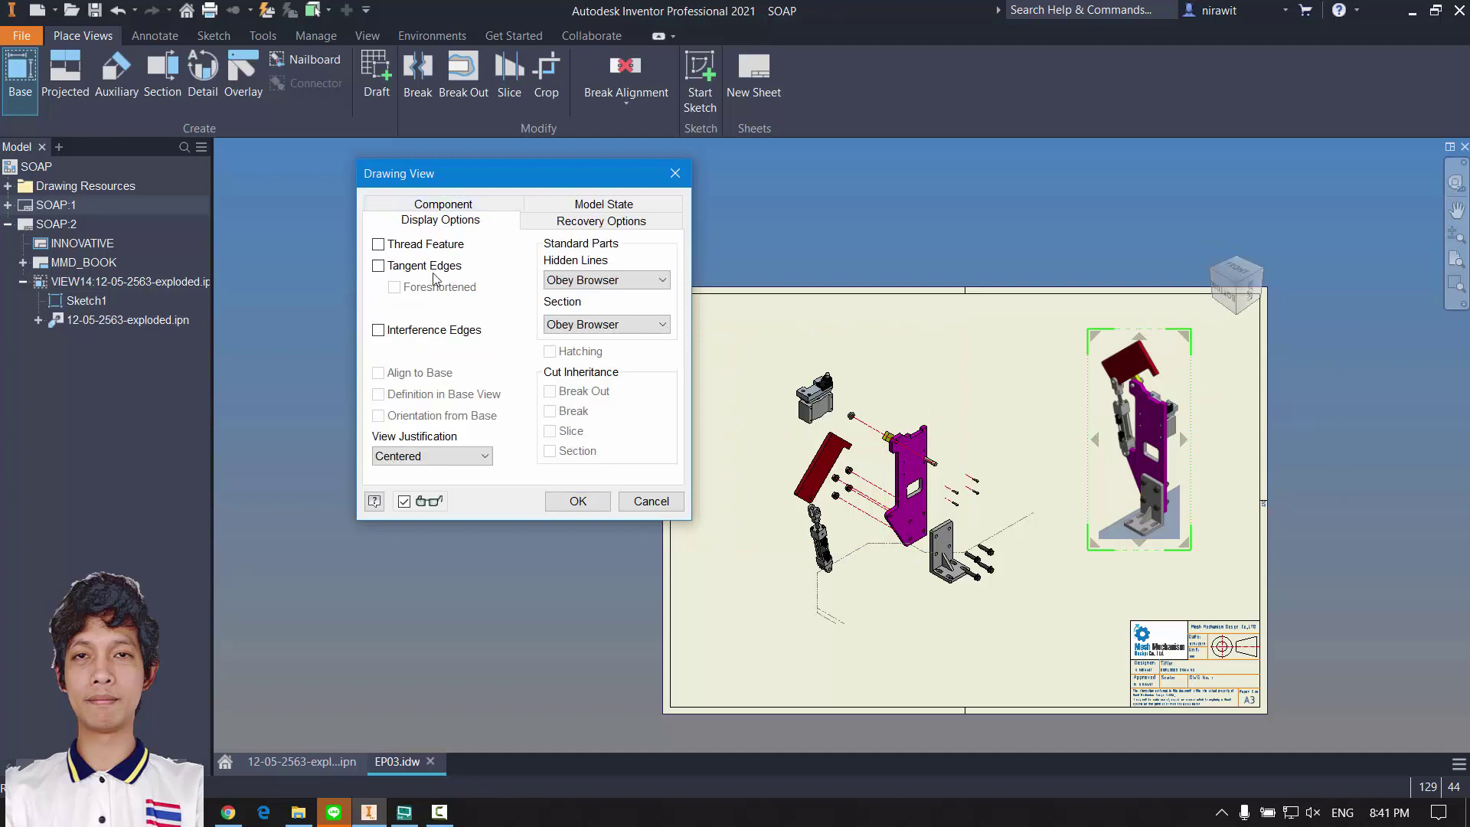
click(406, 269)
click(551, 500)
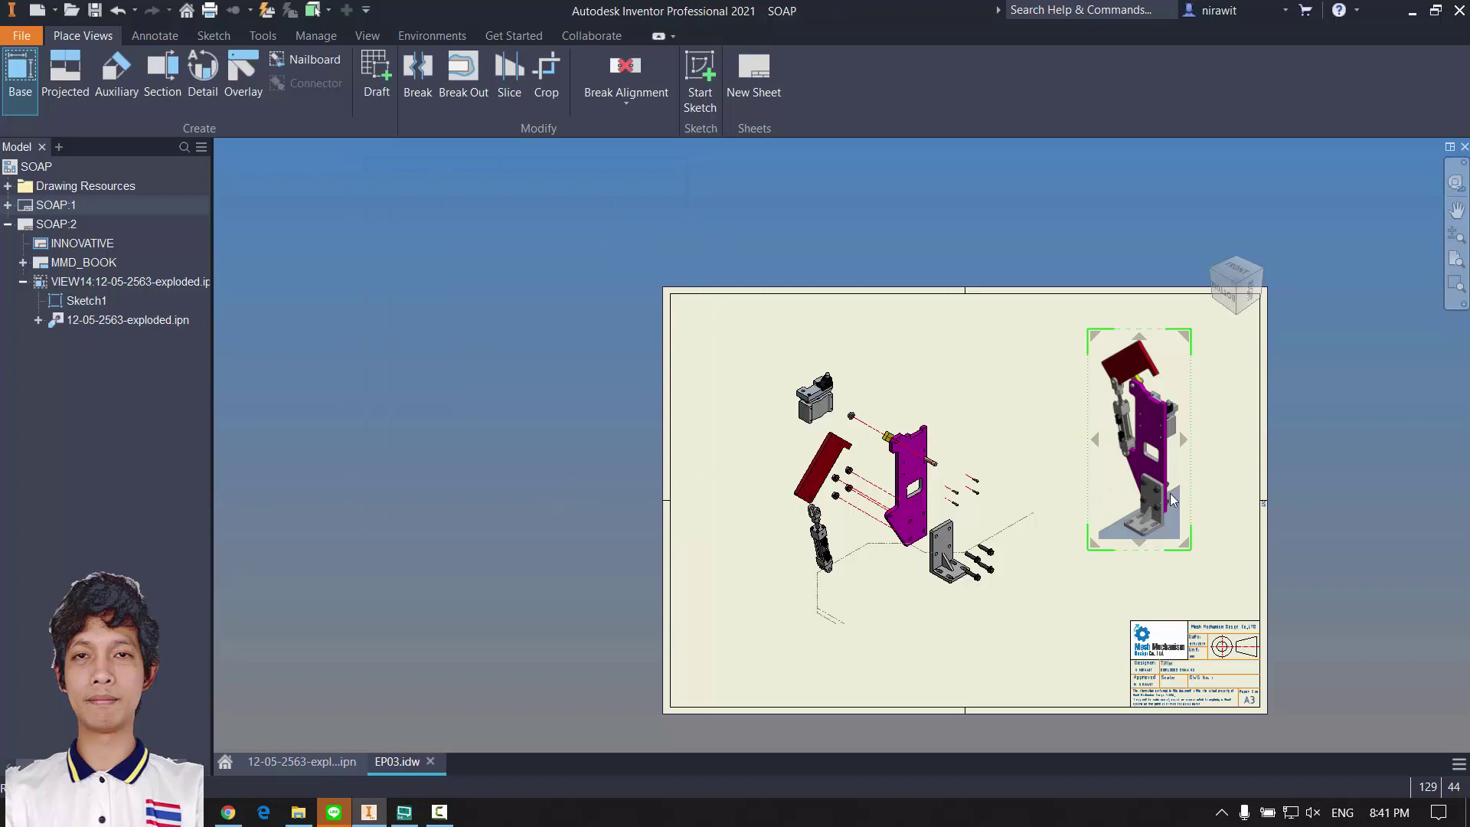
Step: Arrange the sheet with the exploded view at its lower left and the assembled view right of its top centre
scroll(1260, 436, up, 5)
middle_drag(1190, 460, 1244, 387)
scroll(849, 378, down, 4)
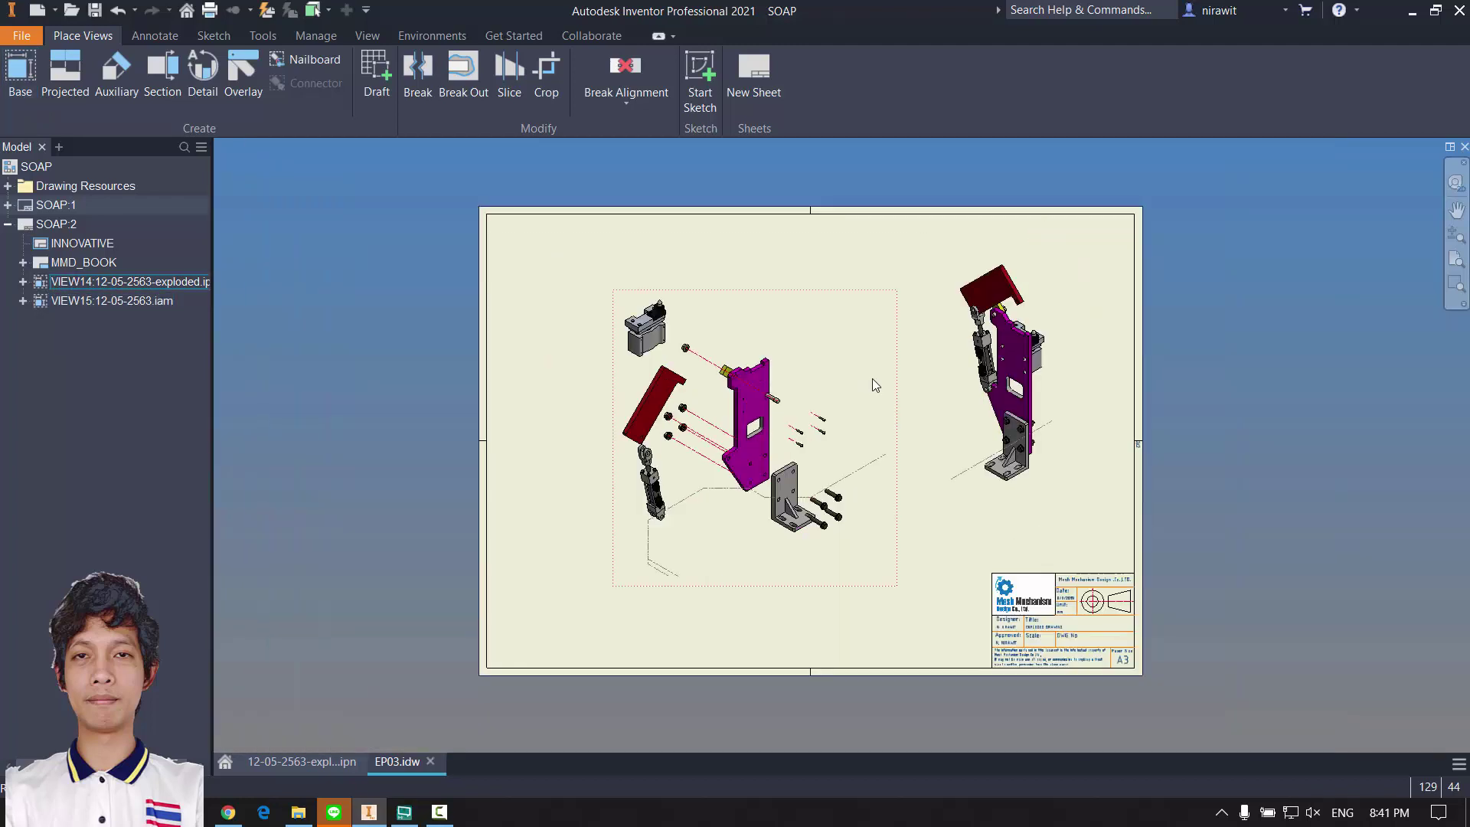
mouse_move(907, 373)
mouse_down()
mouse_move(863, 321)
mouse_move(880, 337)
mouse_up()
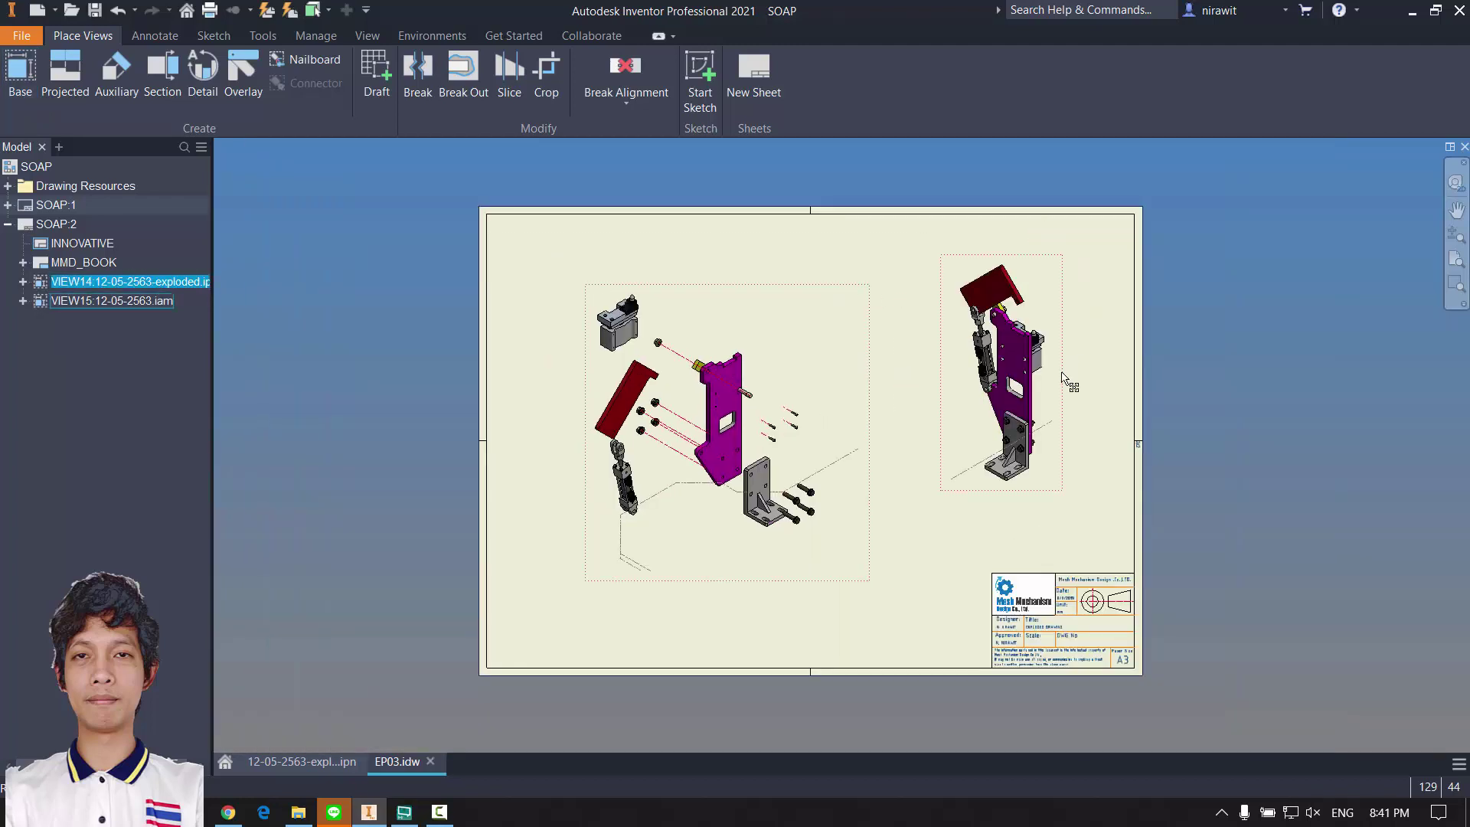
double_click(1003, 372)
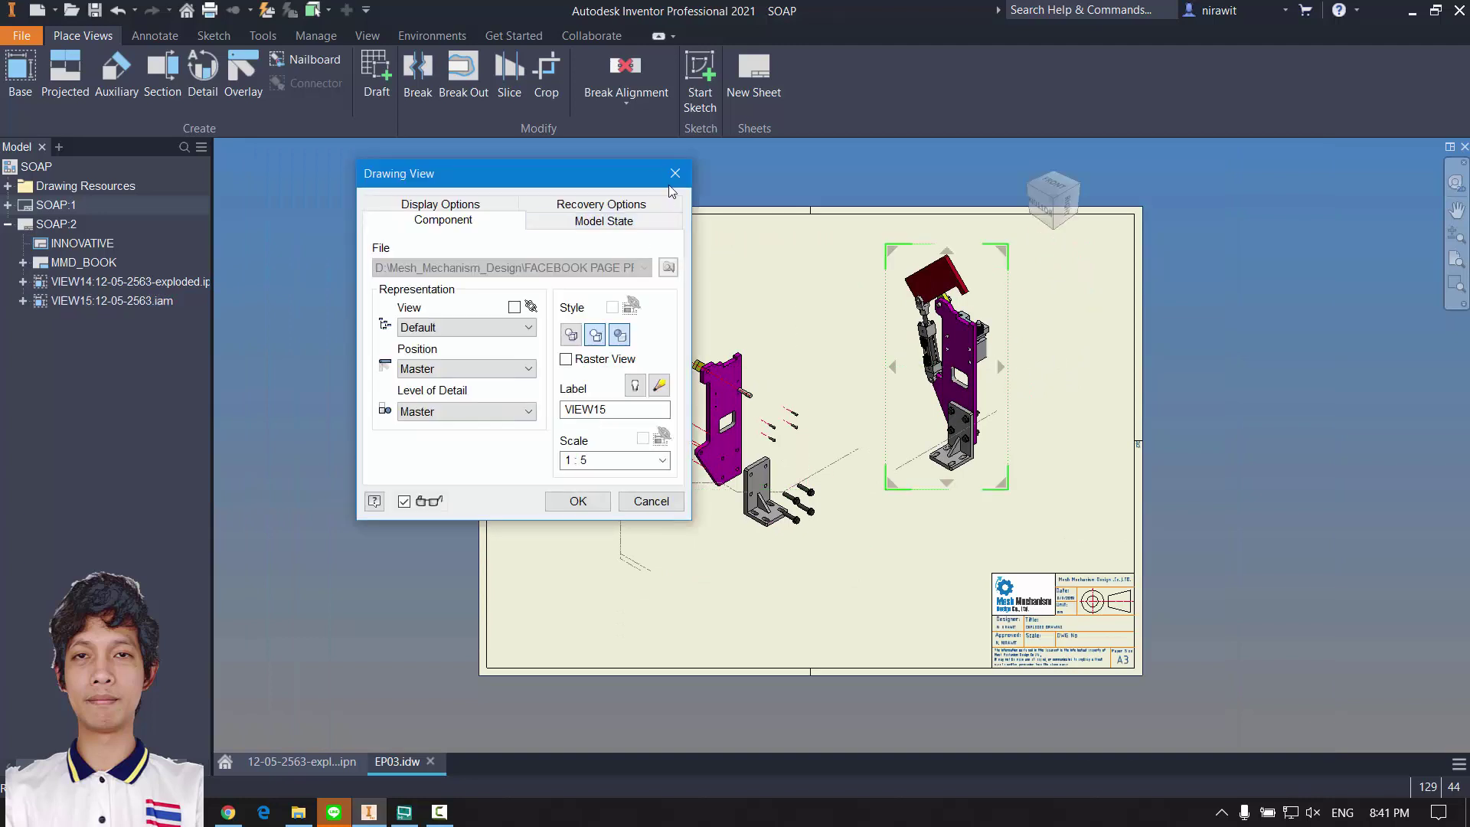
click(674, 174)
drag(731, 303, 725, 341)
drag(1009, 351, 933, 337)
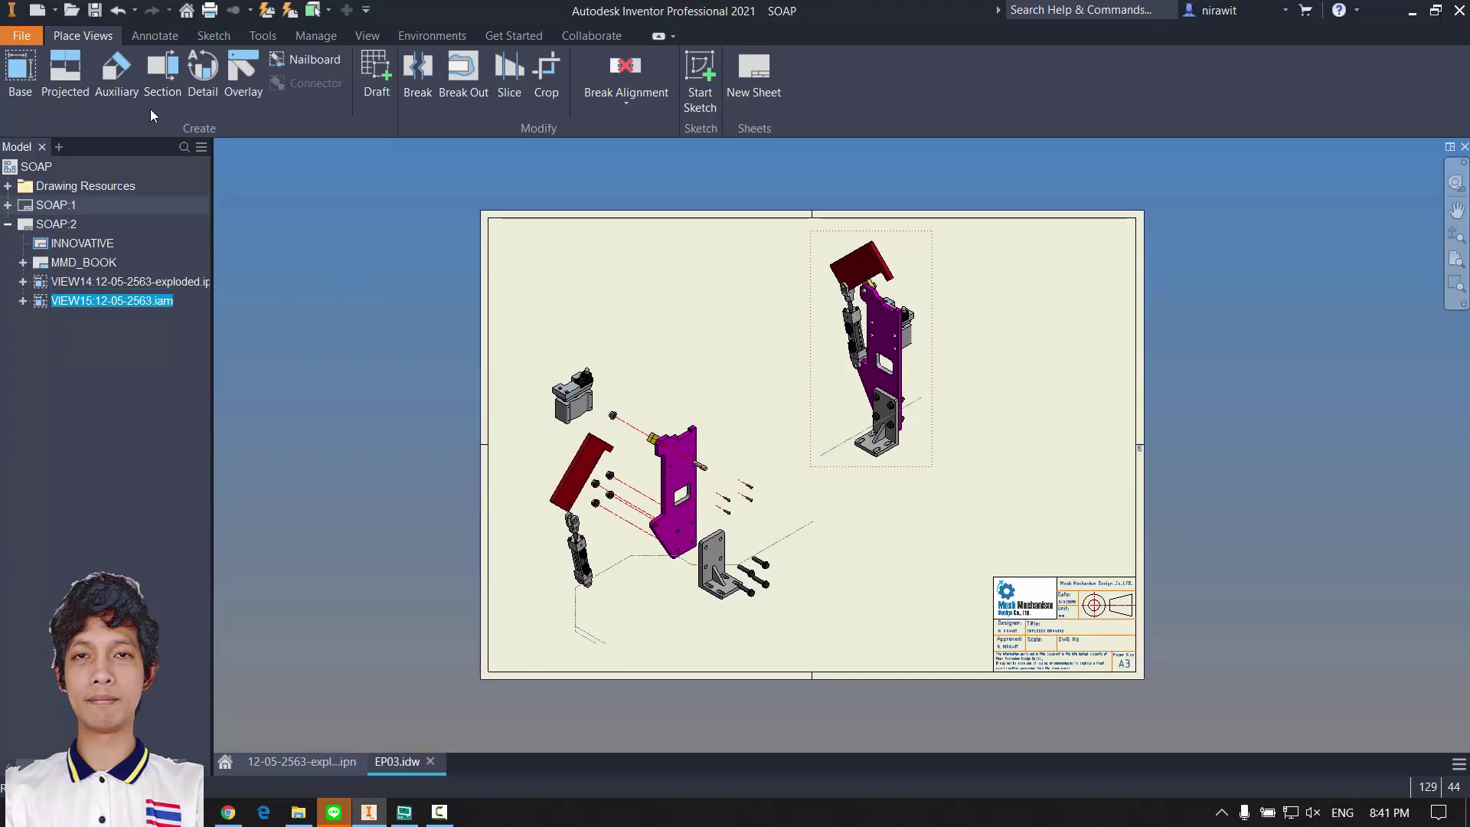
click(154, 37)
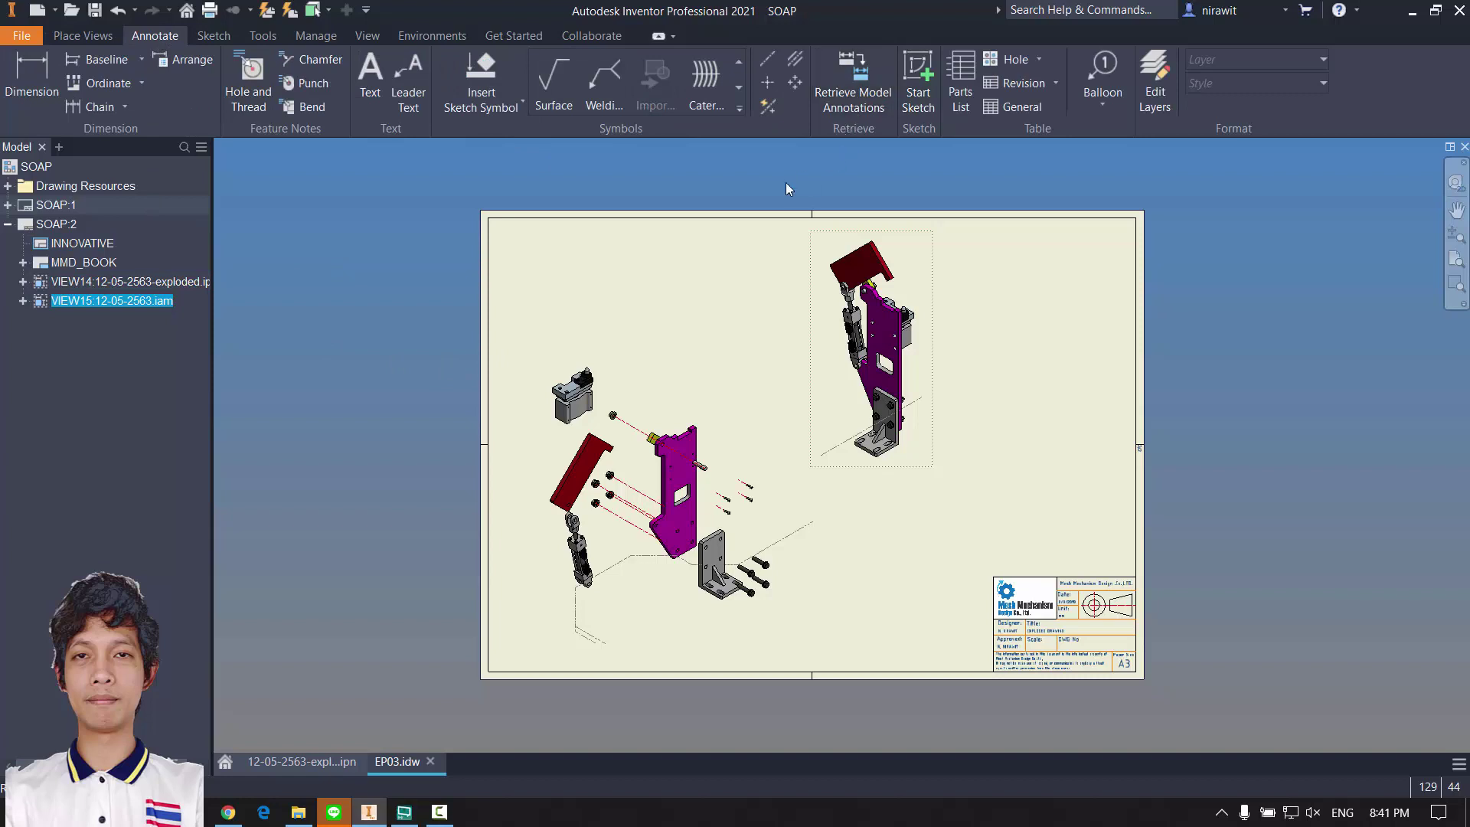
click(1105, 105)
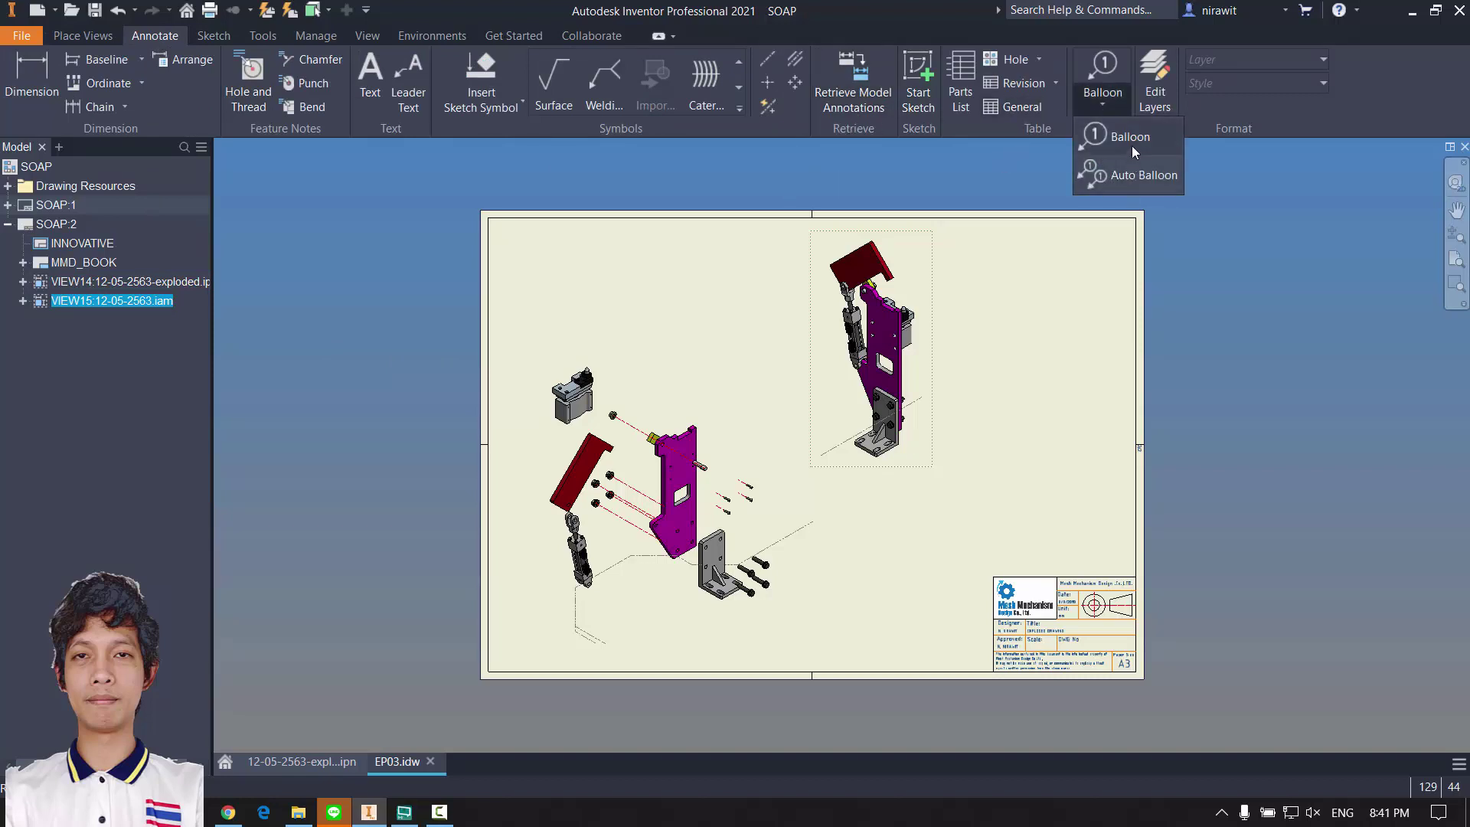
click(1081, 176)
middle_drag(841, 440, 985, 367)
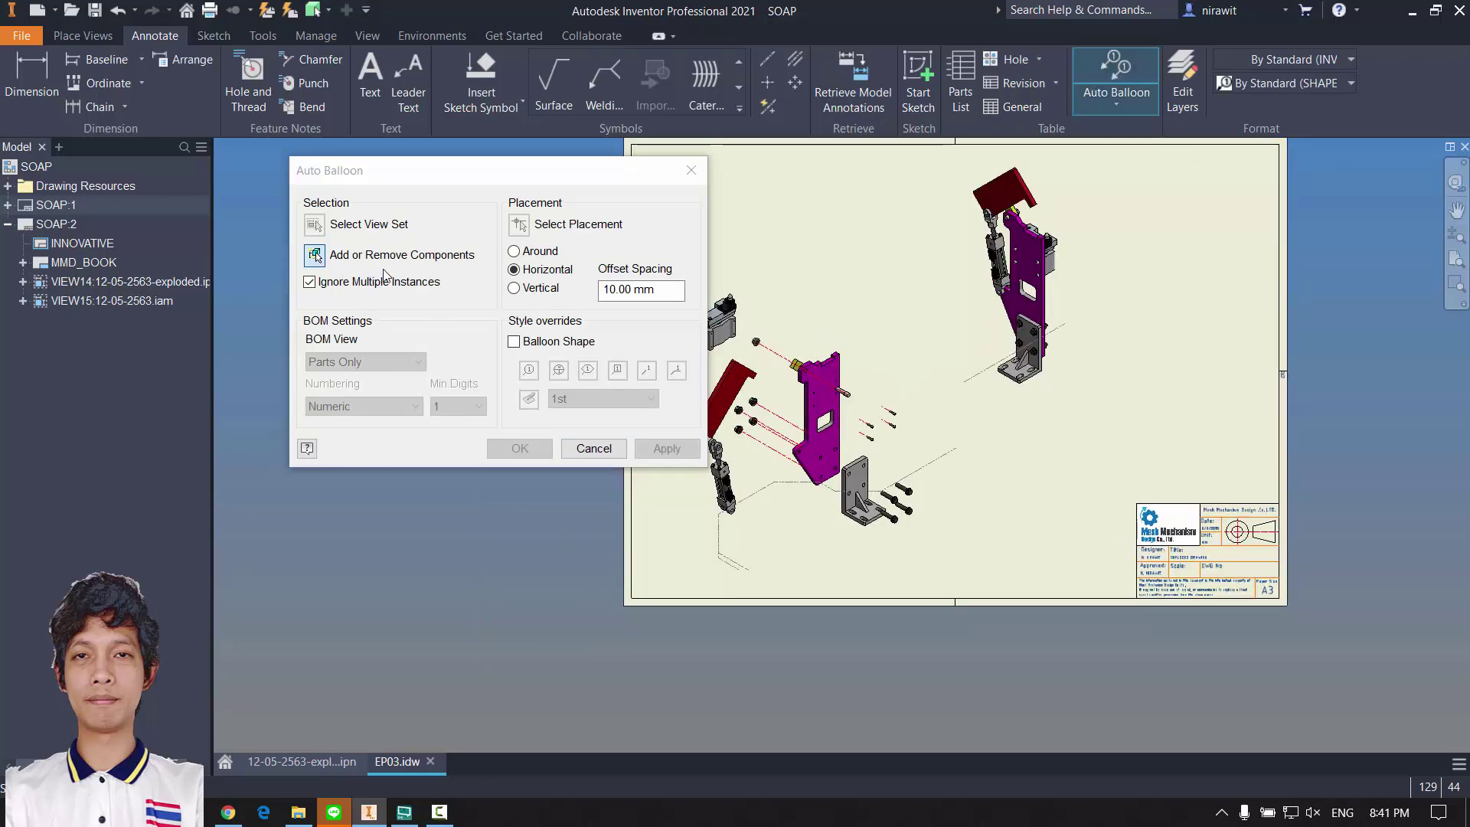
scroll(790, 319, down, 3)
mouse_move(862, 267)
mouse_down()
mouse_move(713, 482)
mouse_move(670, 514)
mouse_up()
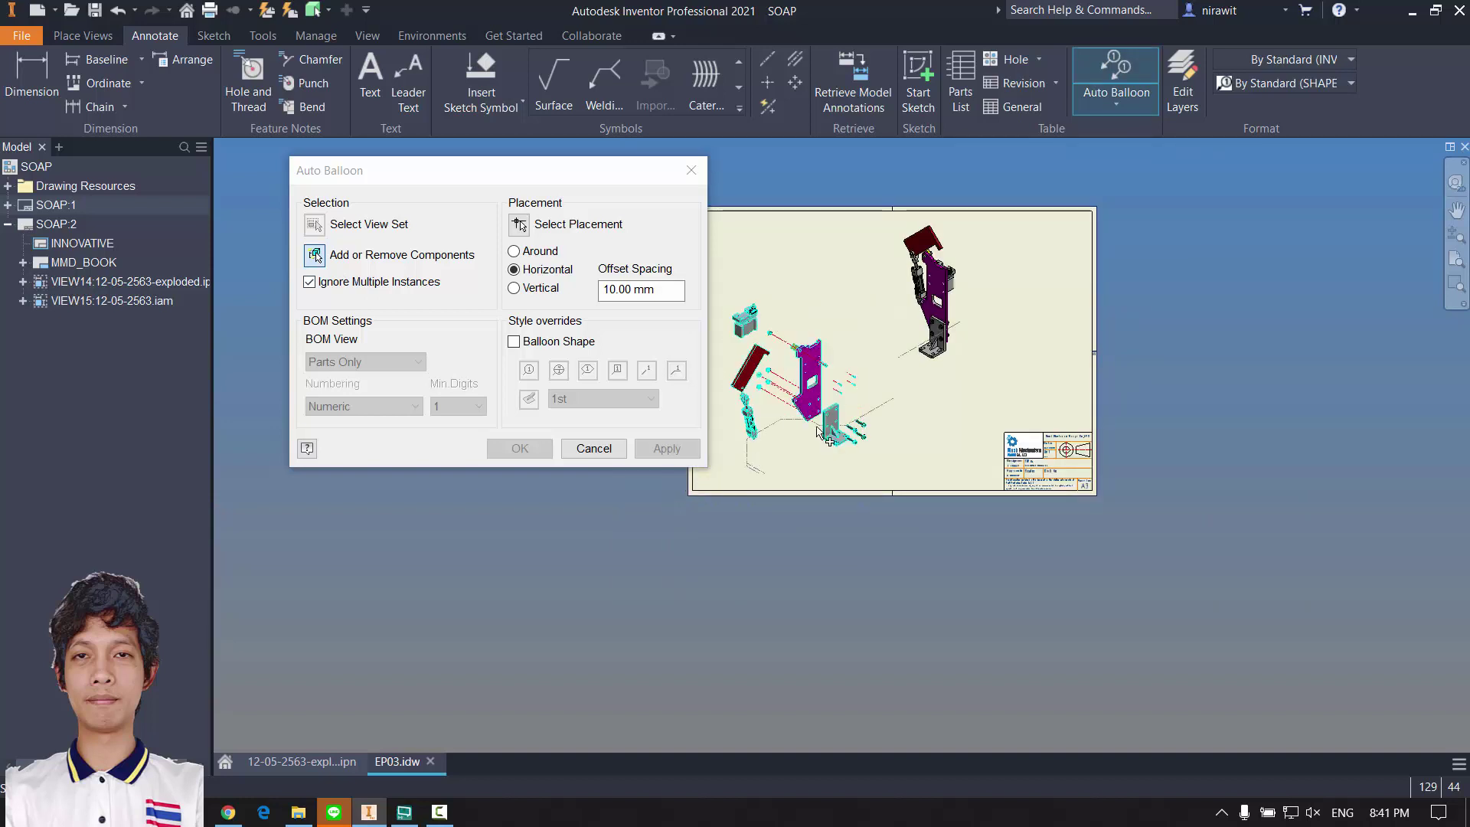
middle_drag(868, 443, 930, 453)
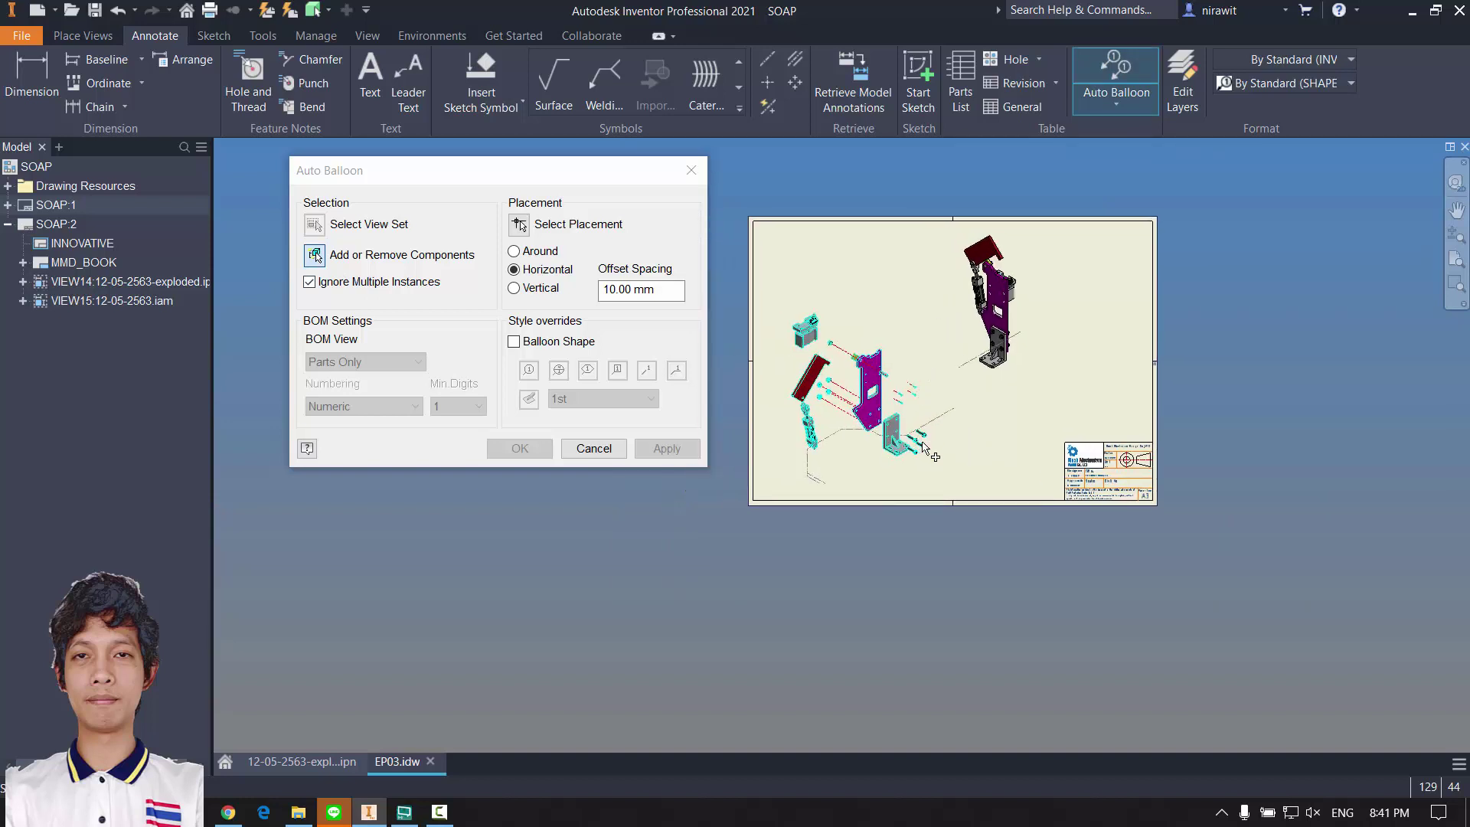
scroll(911, 450, up, 1)
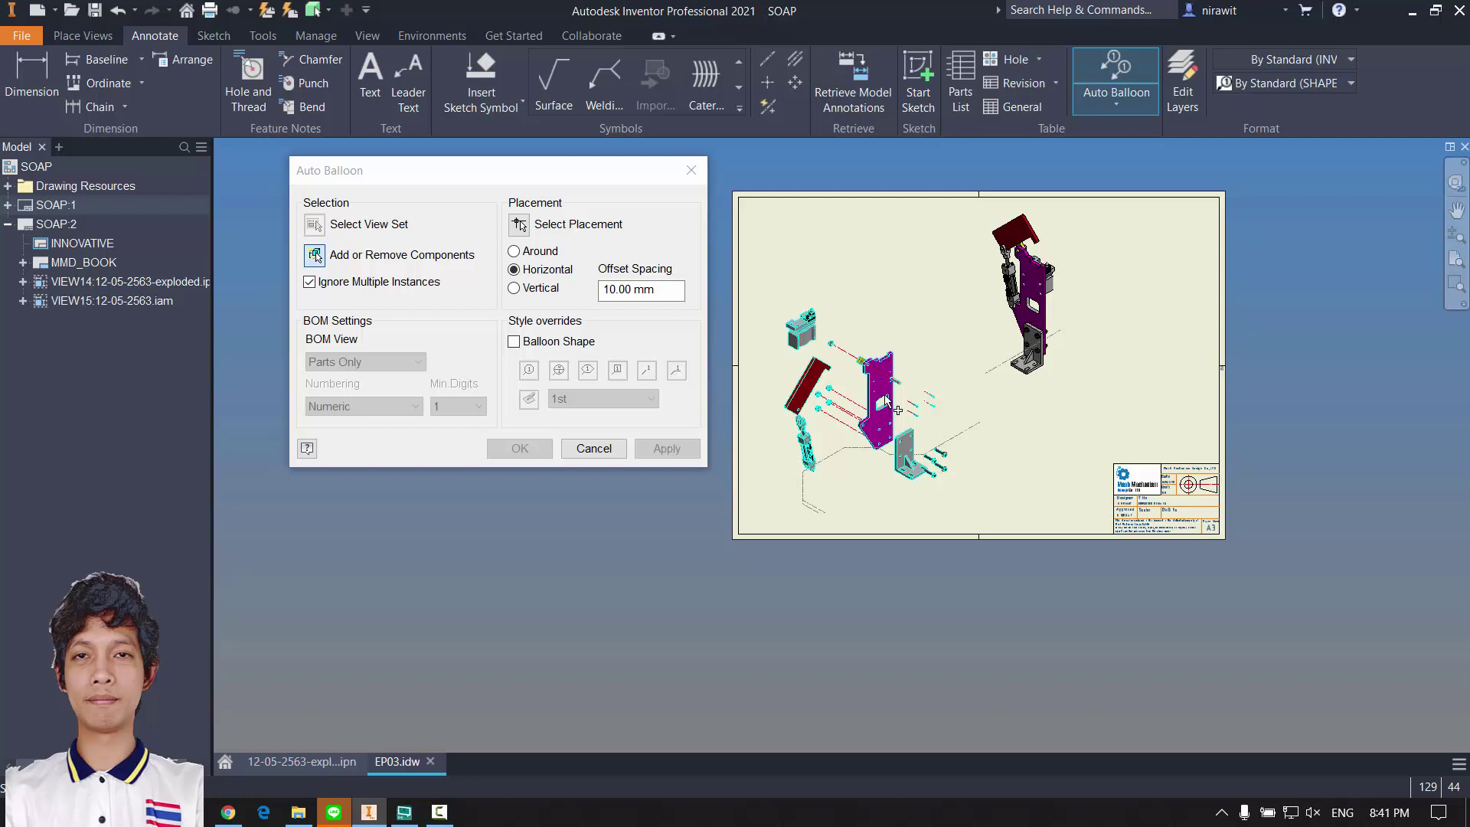
click(519, 224)
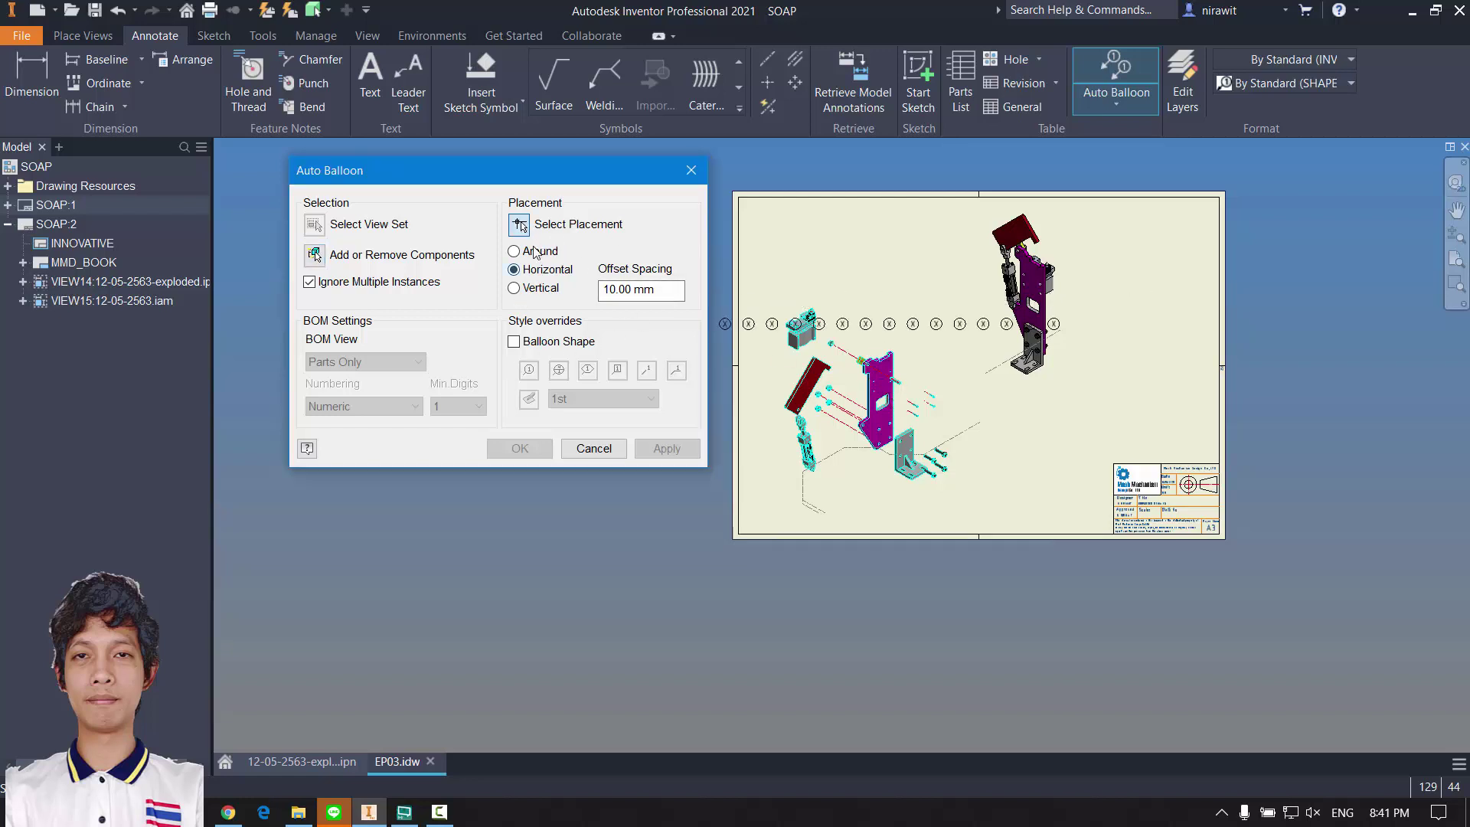
click(534, 254)
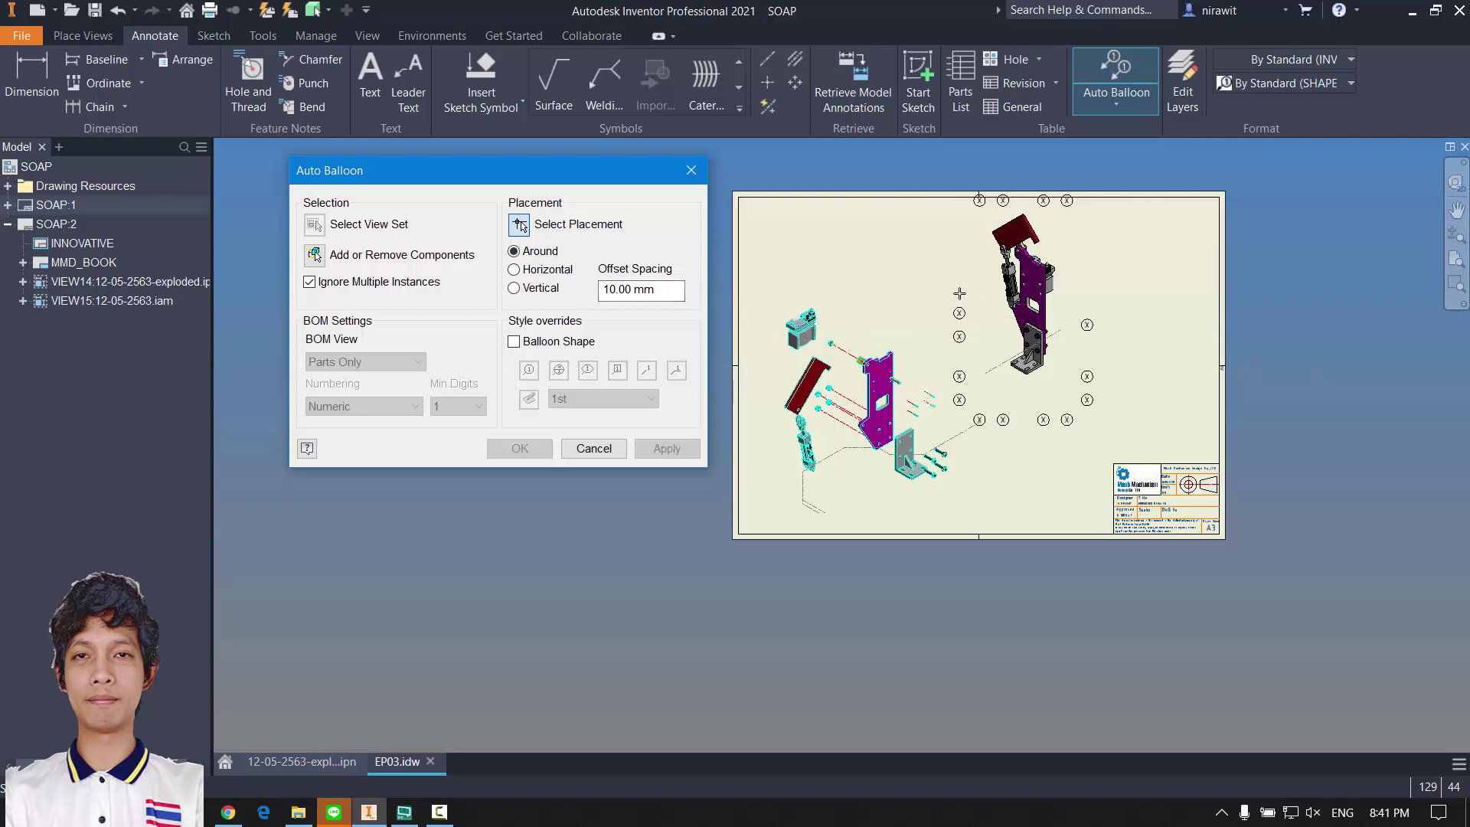
key(Escape)
click(824, 491)
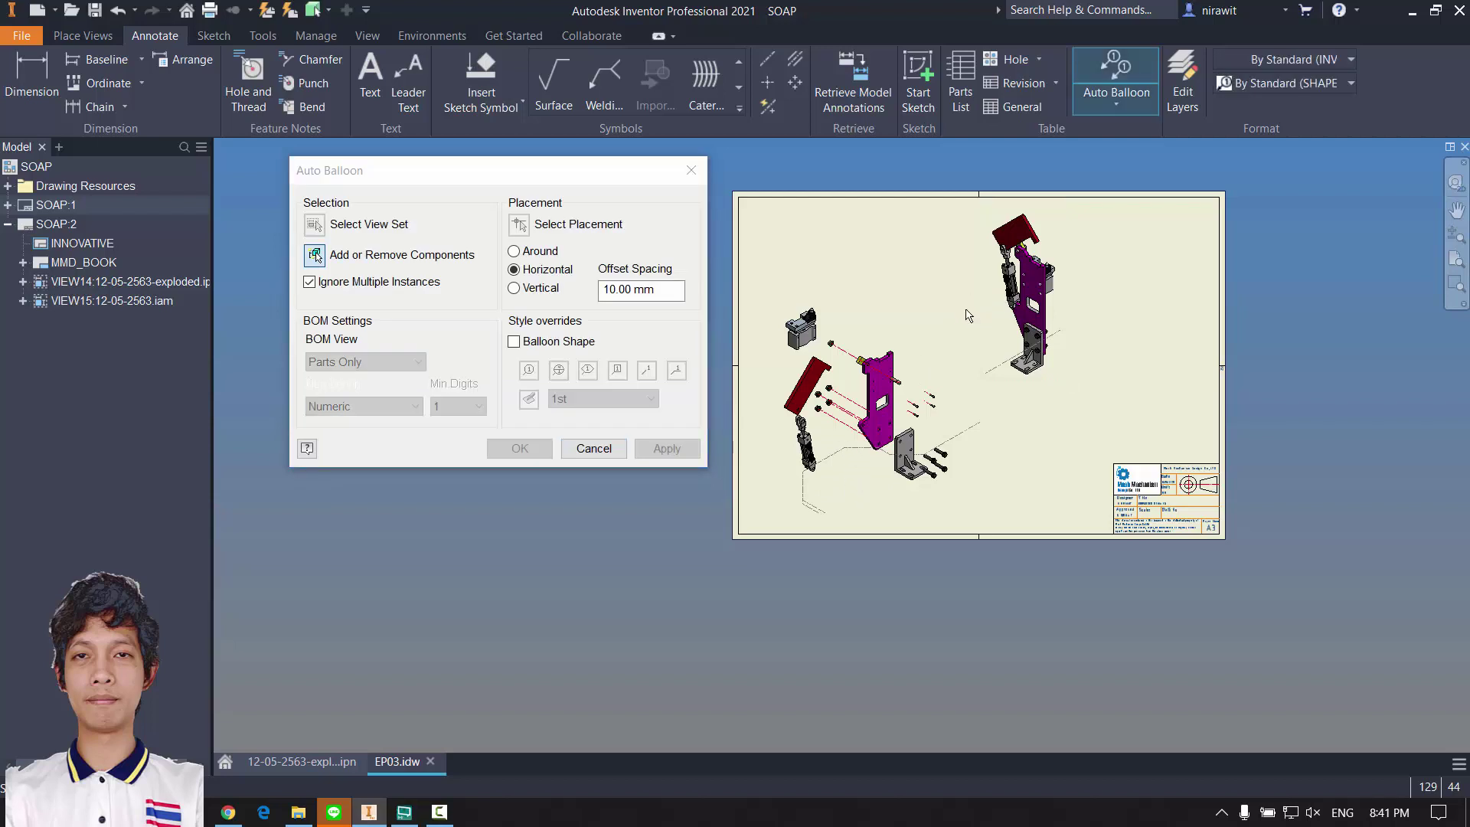
drag(966, 308, 751, 523)
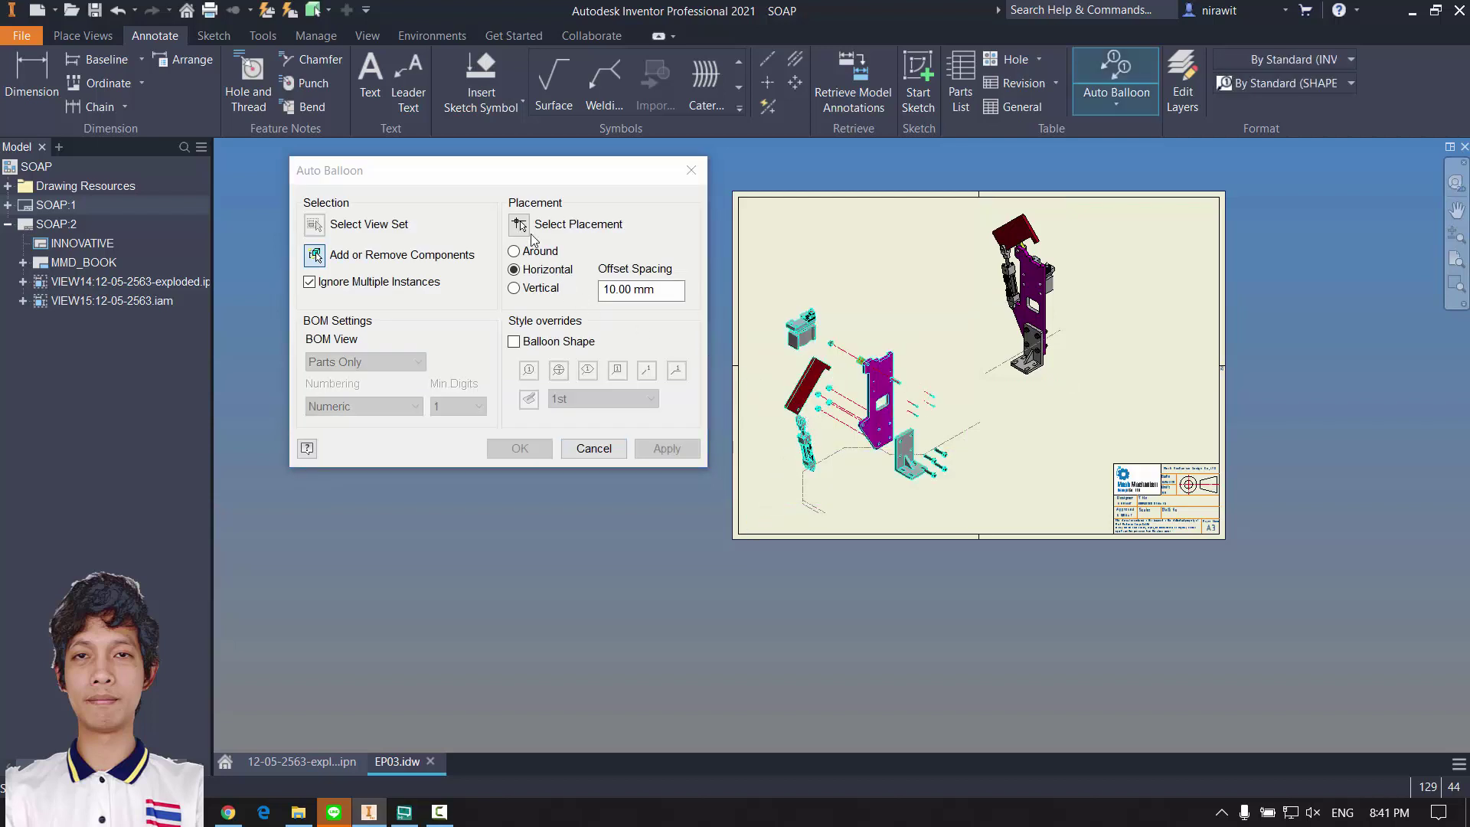
click(520, 225)
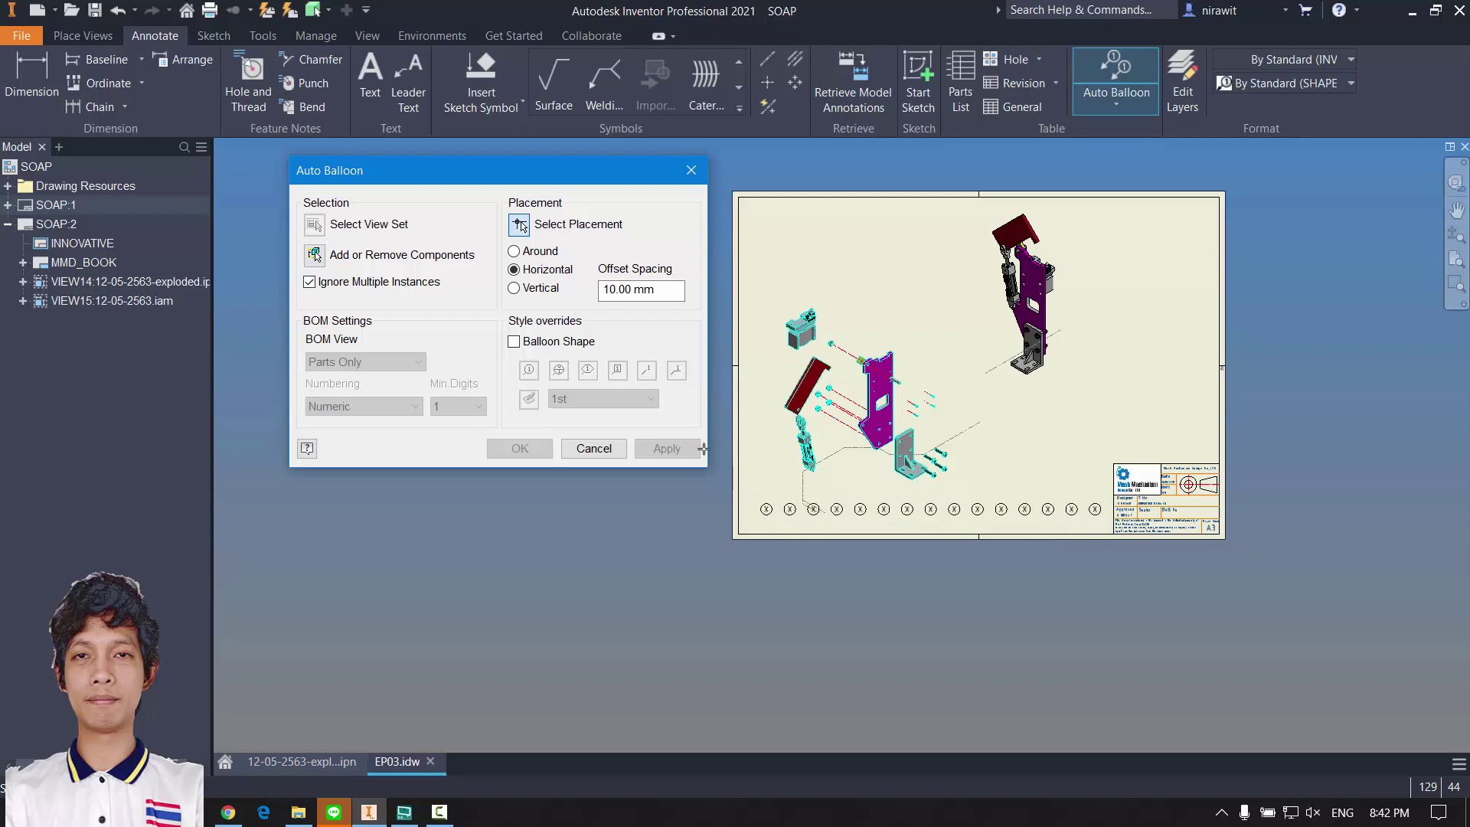
click(536, 251)
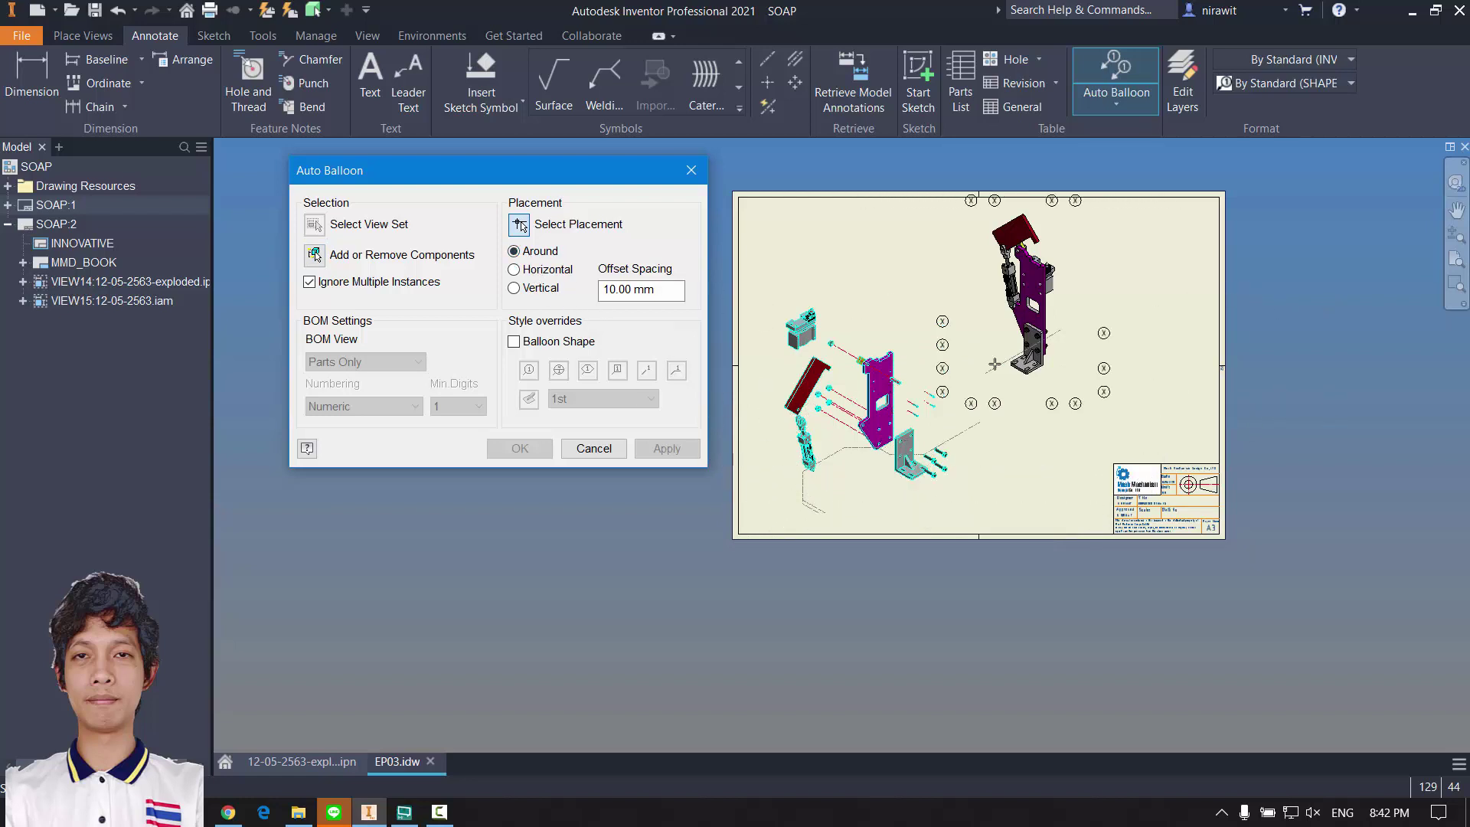
key(Escape)
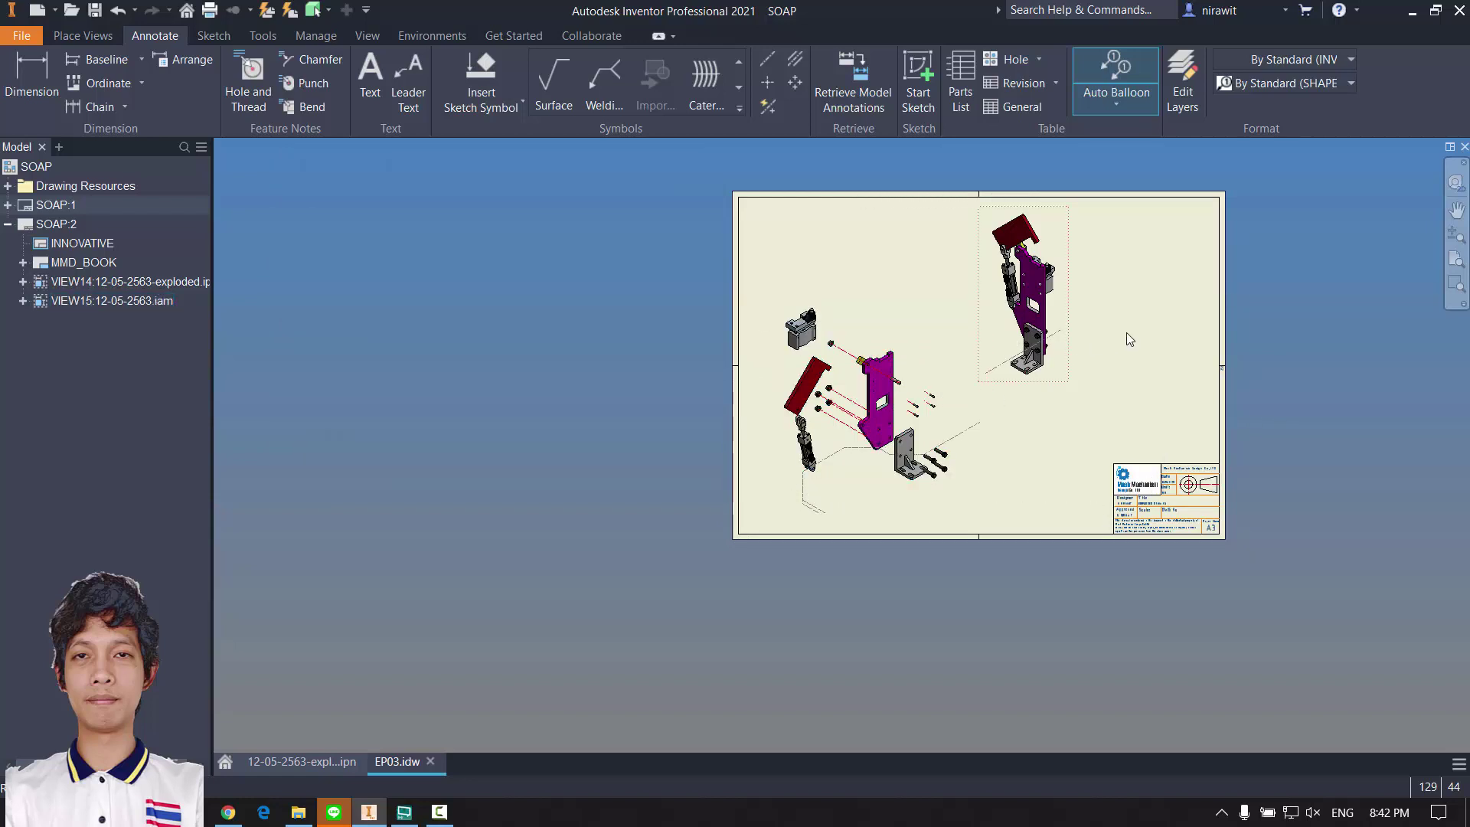
Step: Save the EP03 drawing
middle_drag(1077, 387, 1082, 319)
key(ctrl+s)
click(913, 261)
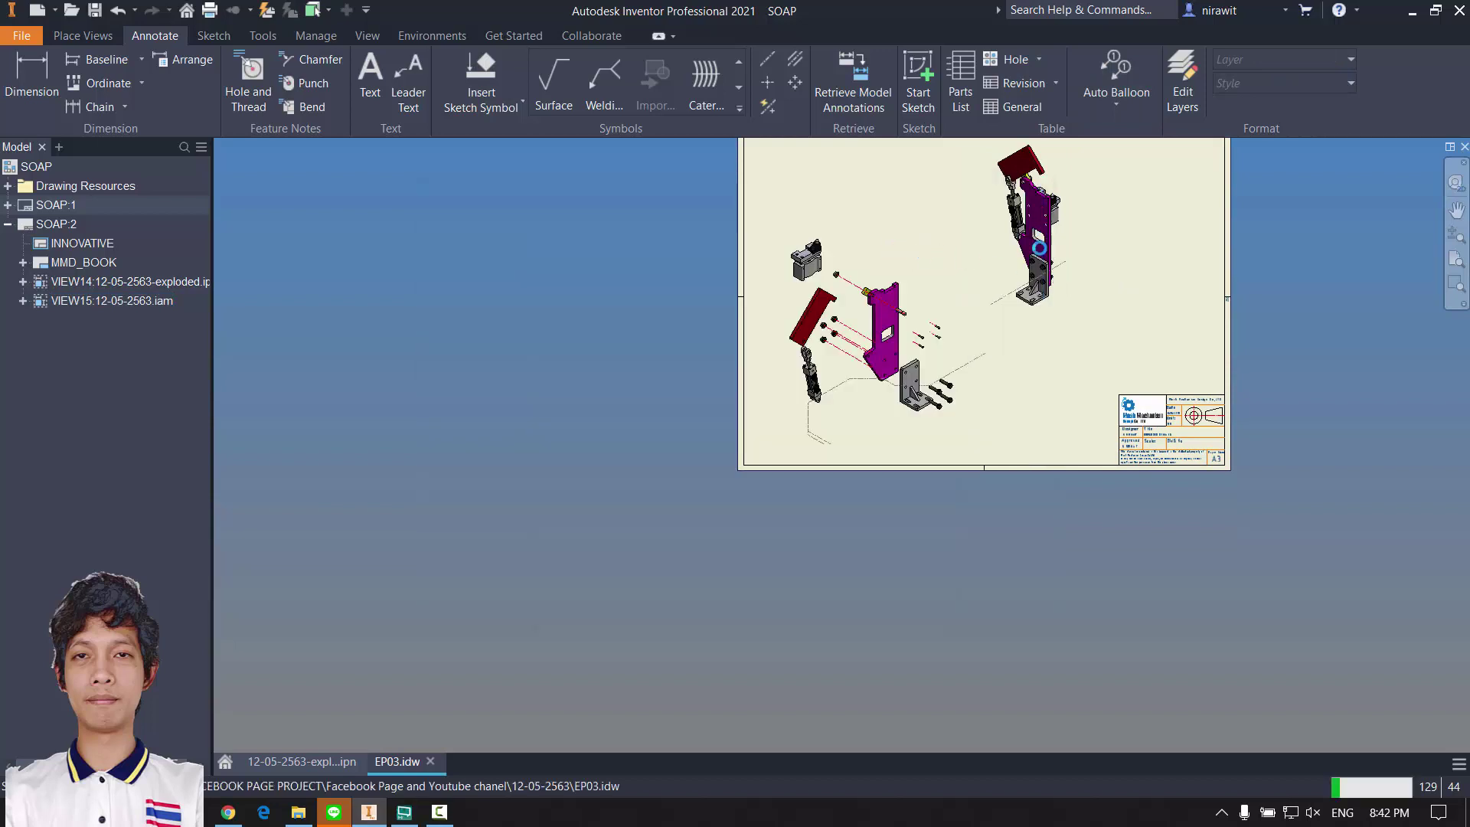
click(911, 247)
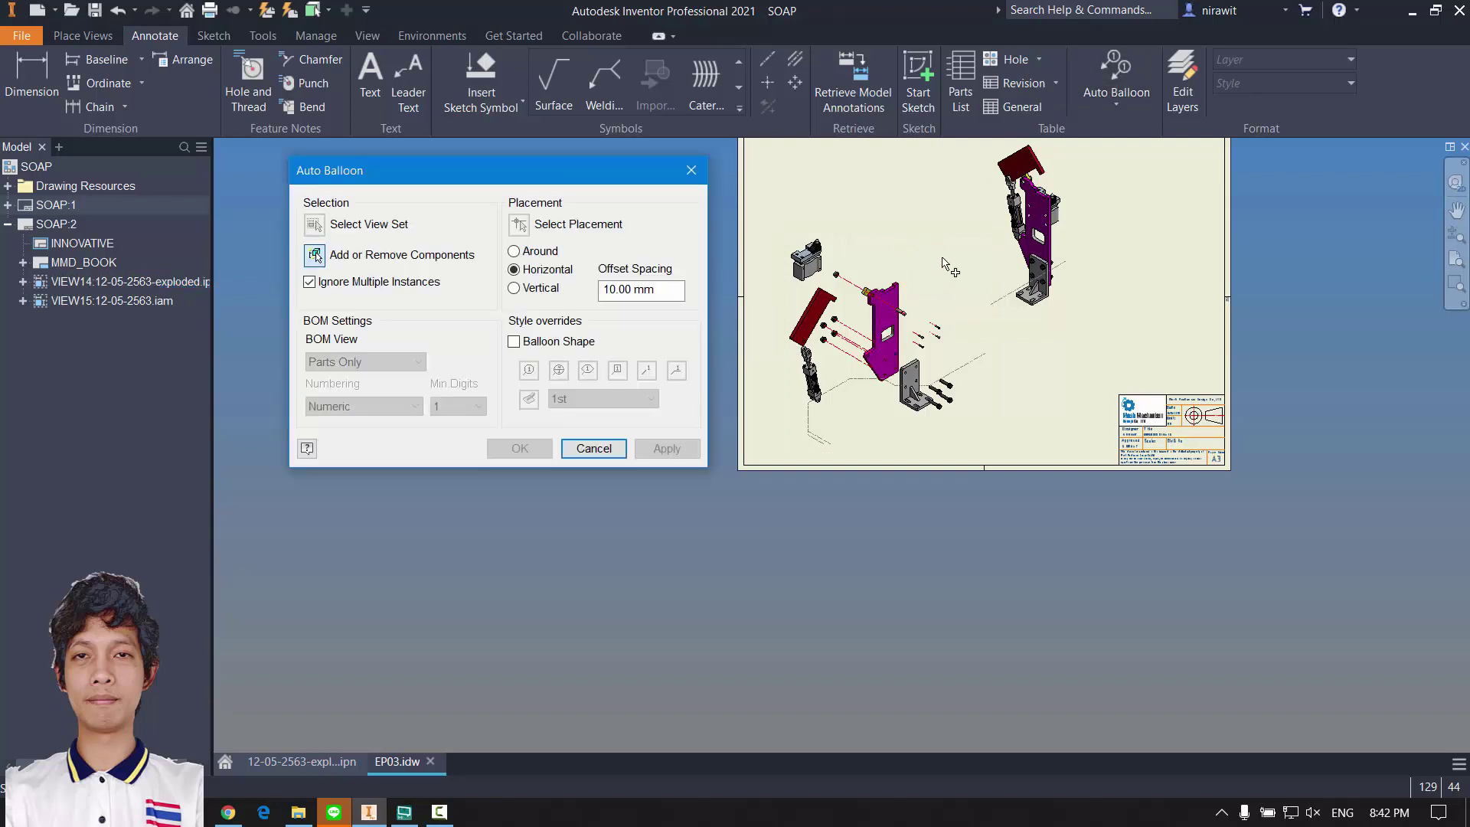
drag(964, 223, 798, 407)
click(777, 409)
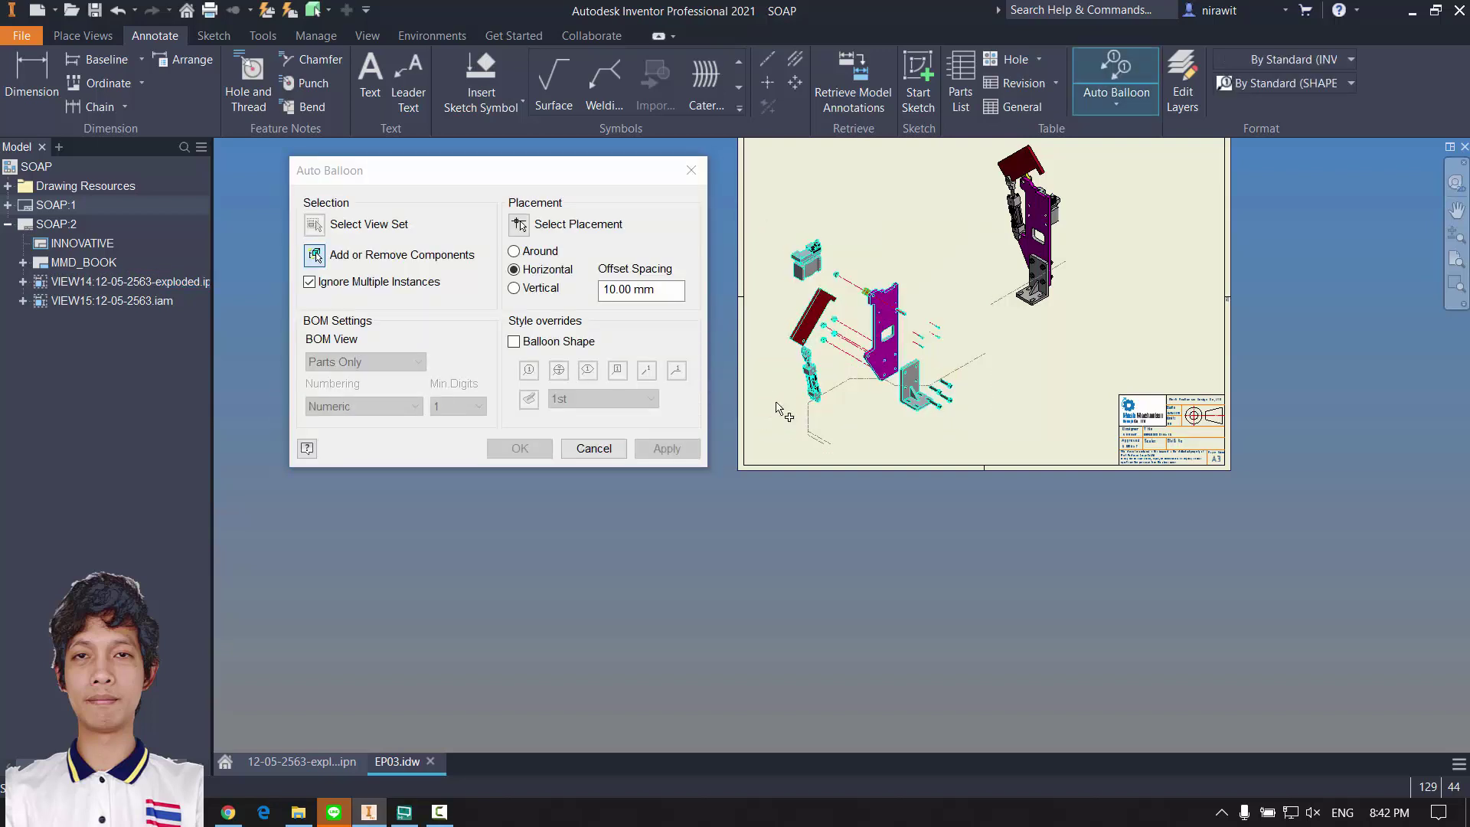
click(519, 223)
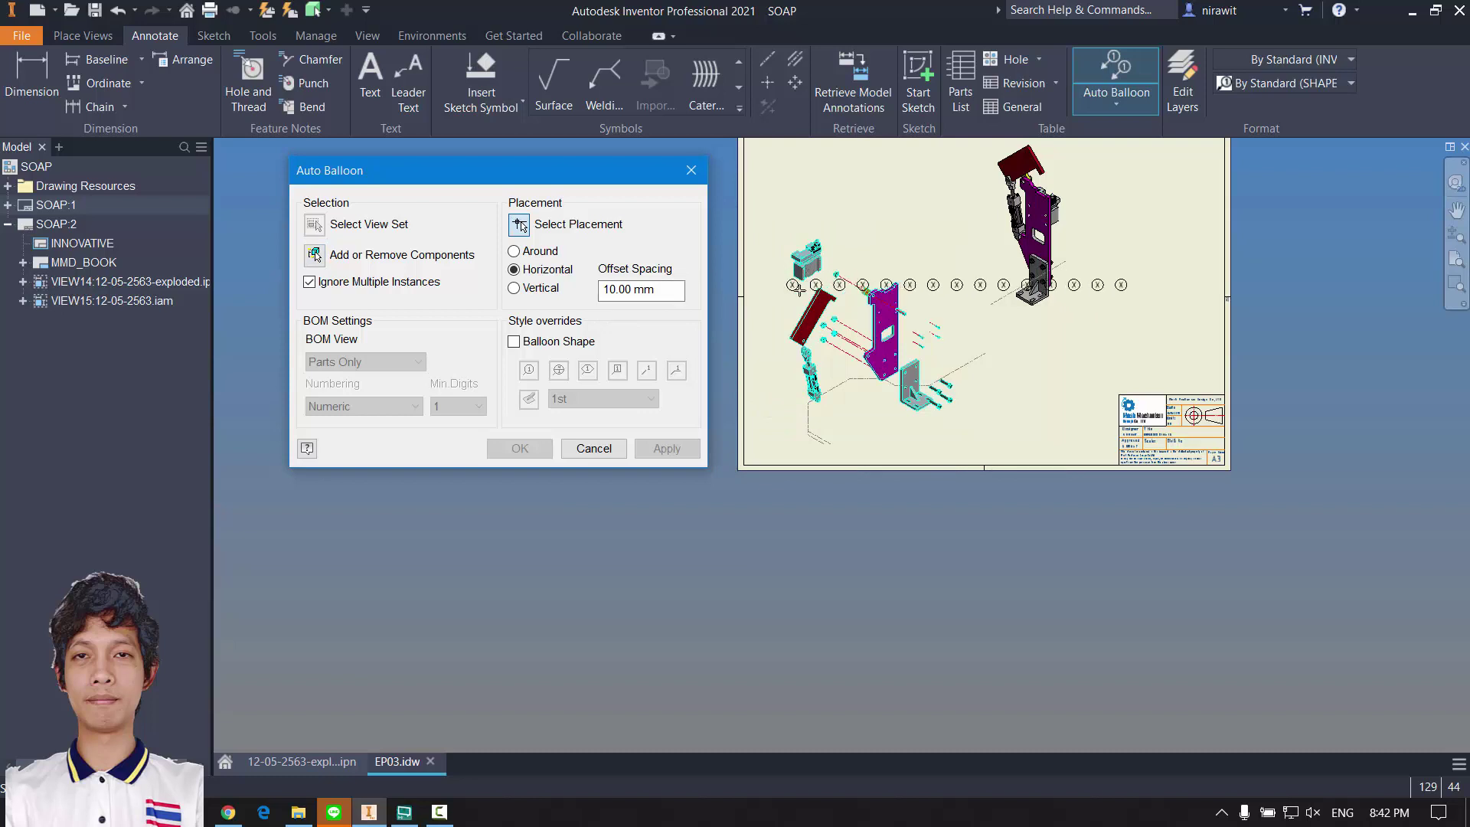
click(534, 251)
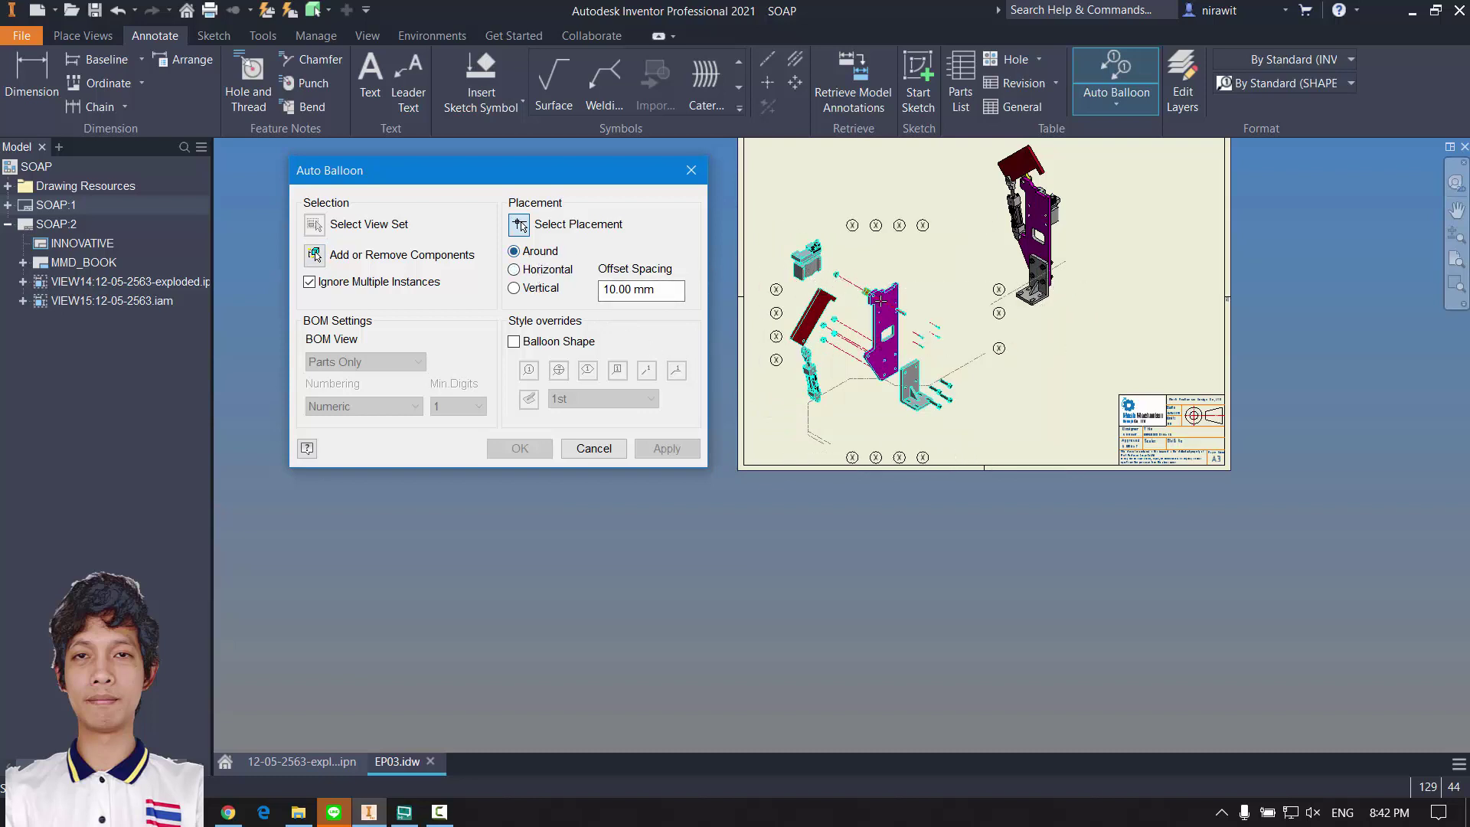
click(875, 248)
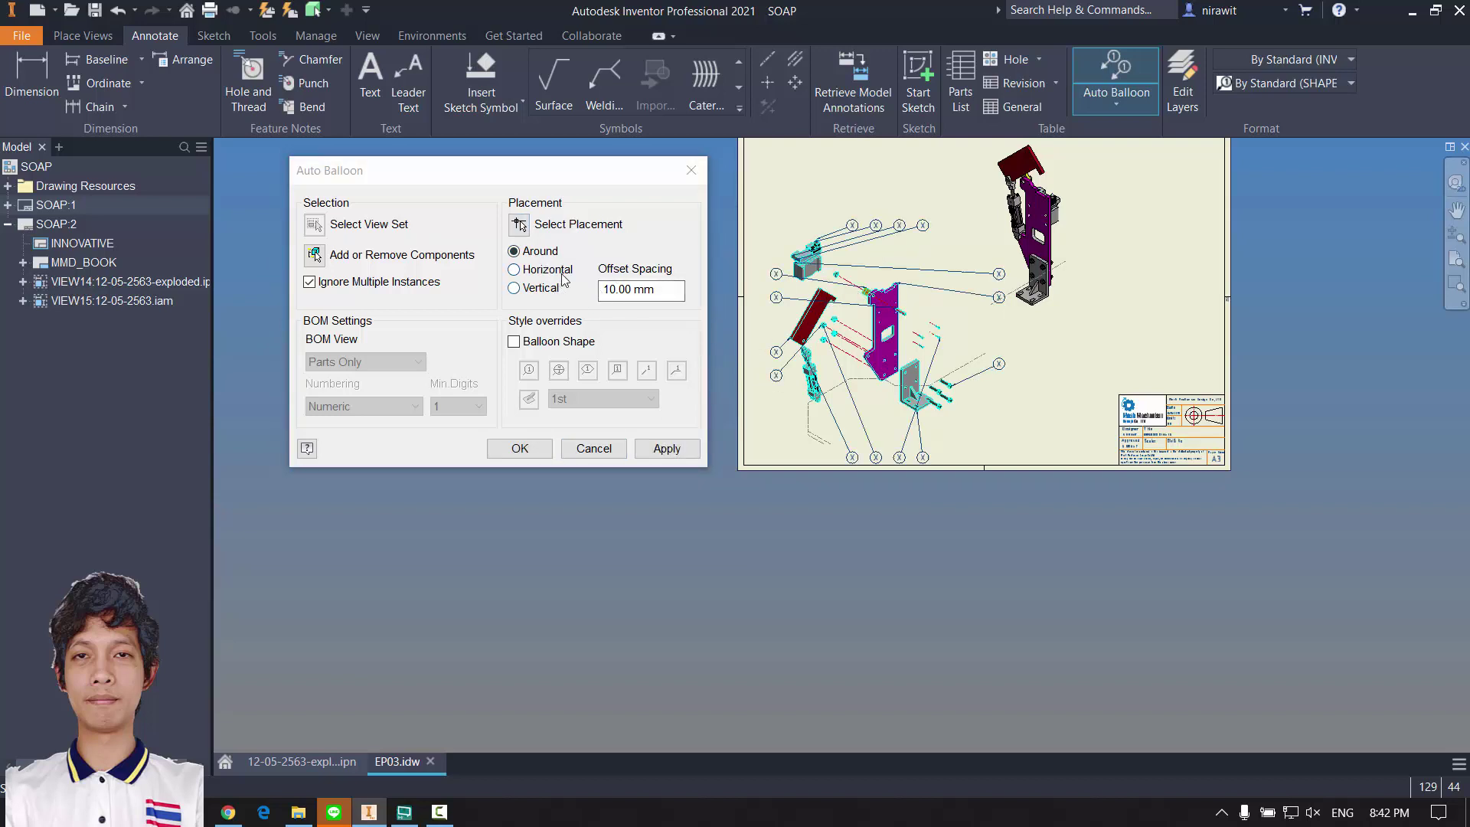
click(592, 449)
Step: Start auto ballooning the exploded view and pick the pin block base, upper nut, yellow link plate and purple vertical plate
click(1116, 80)
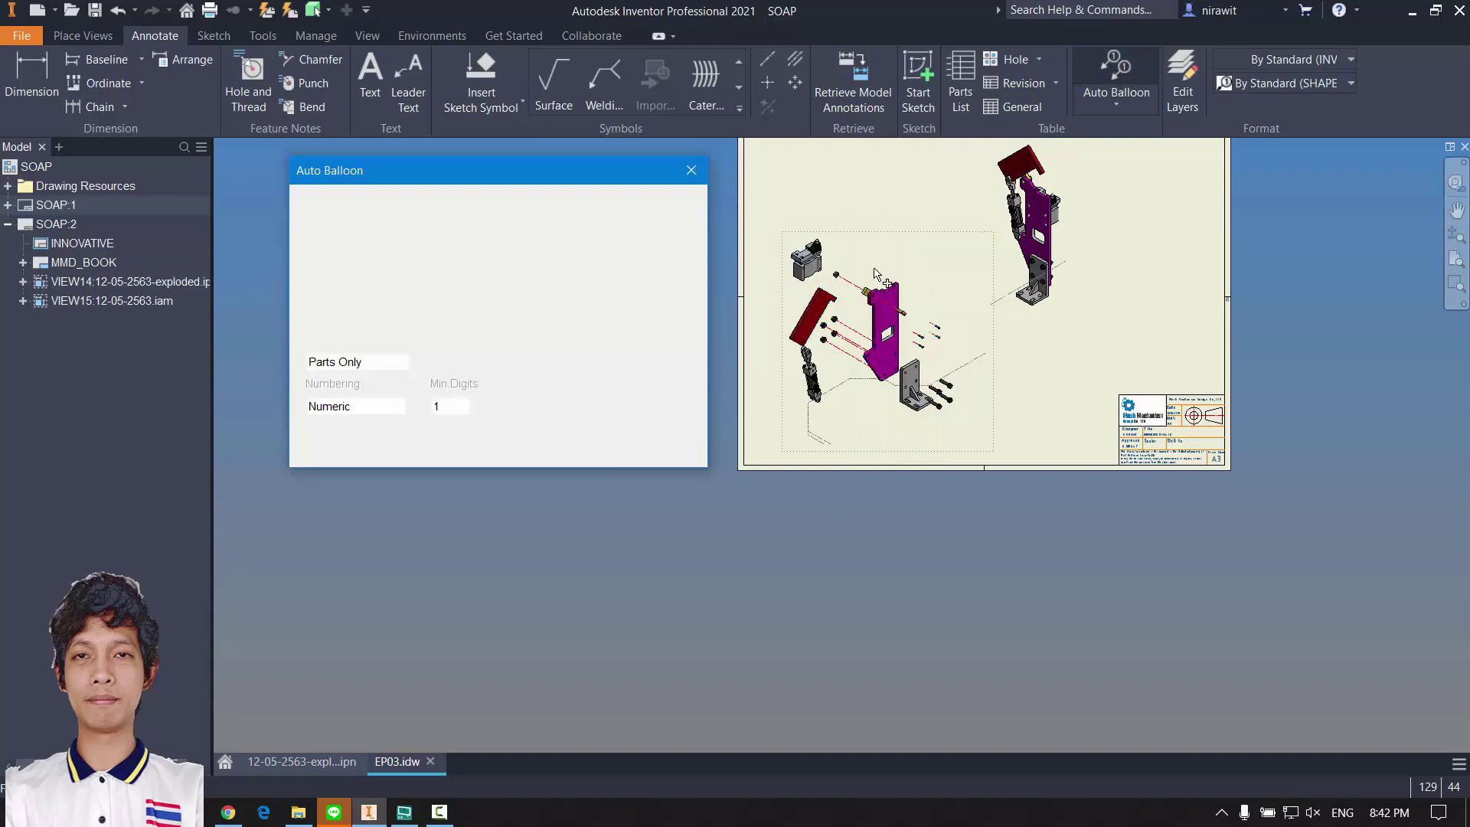
scroll(926, 259, up, 2)
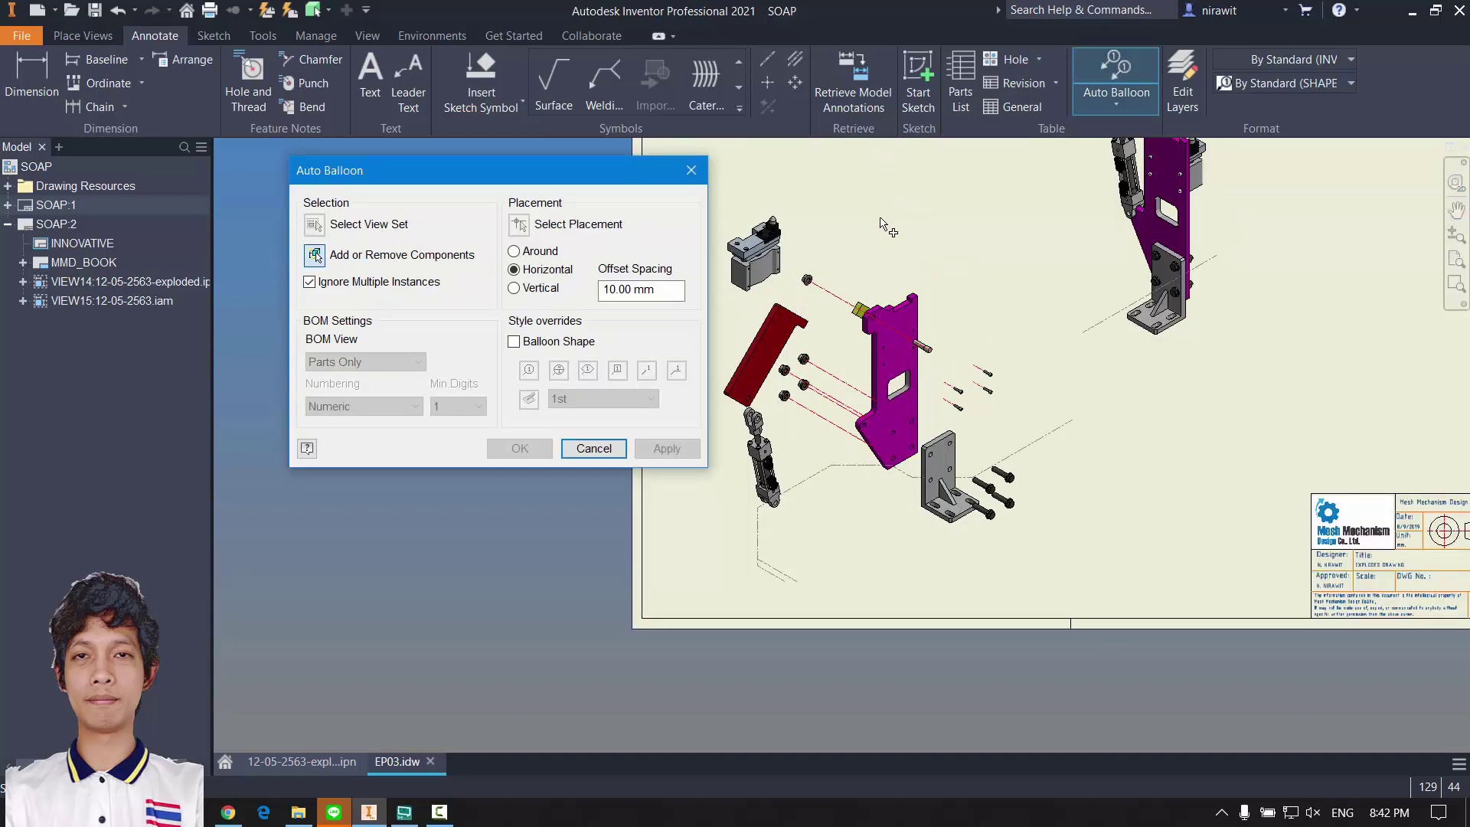
mouse_move(875, 291)
middle_down()
mouse_move(894, 312)
mouse_move(1089, 355)
middle_up()
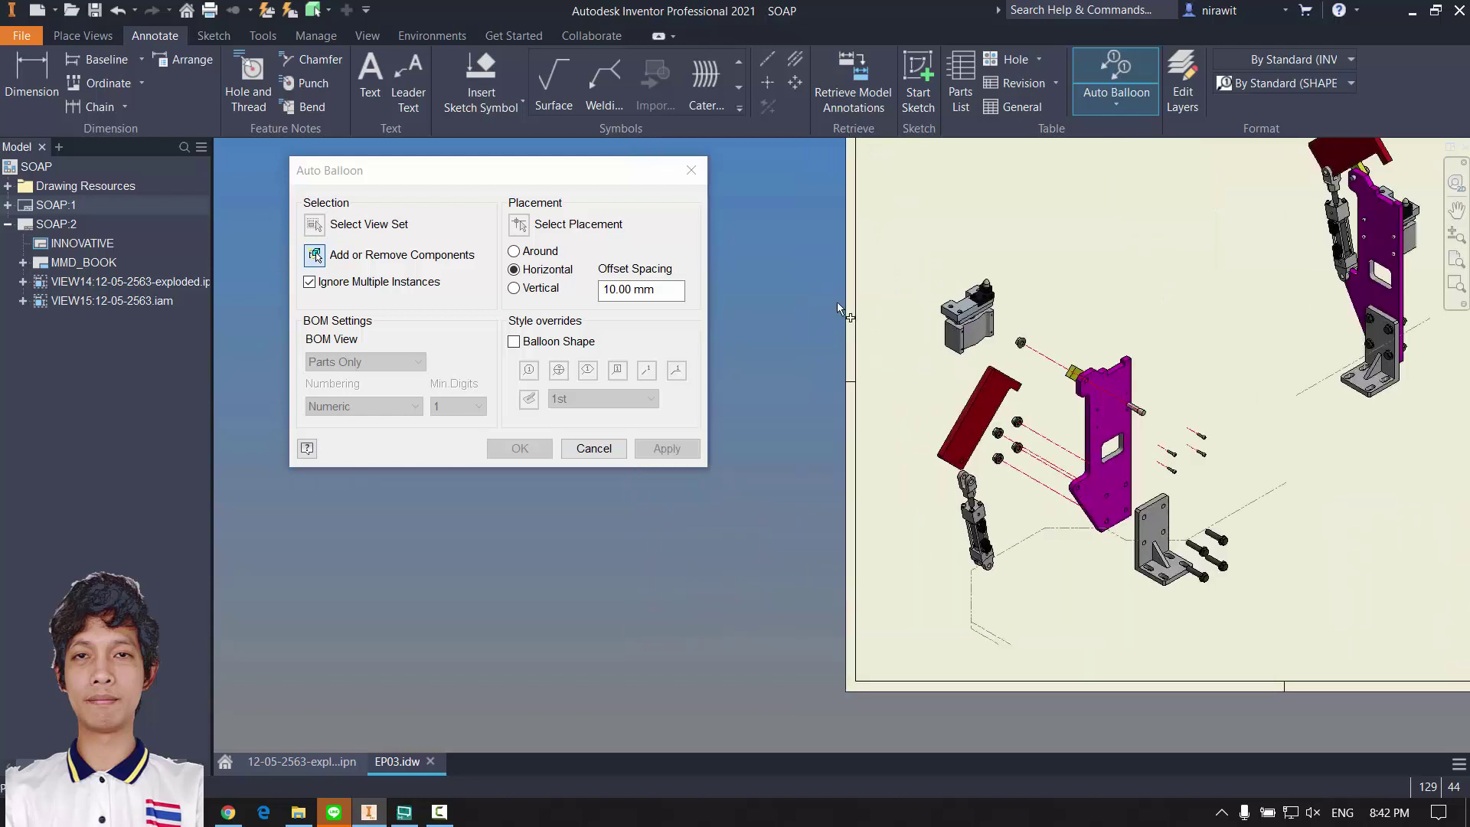
scroll(970, 300, up, 2)
click(965, 294)
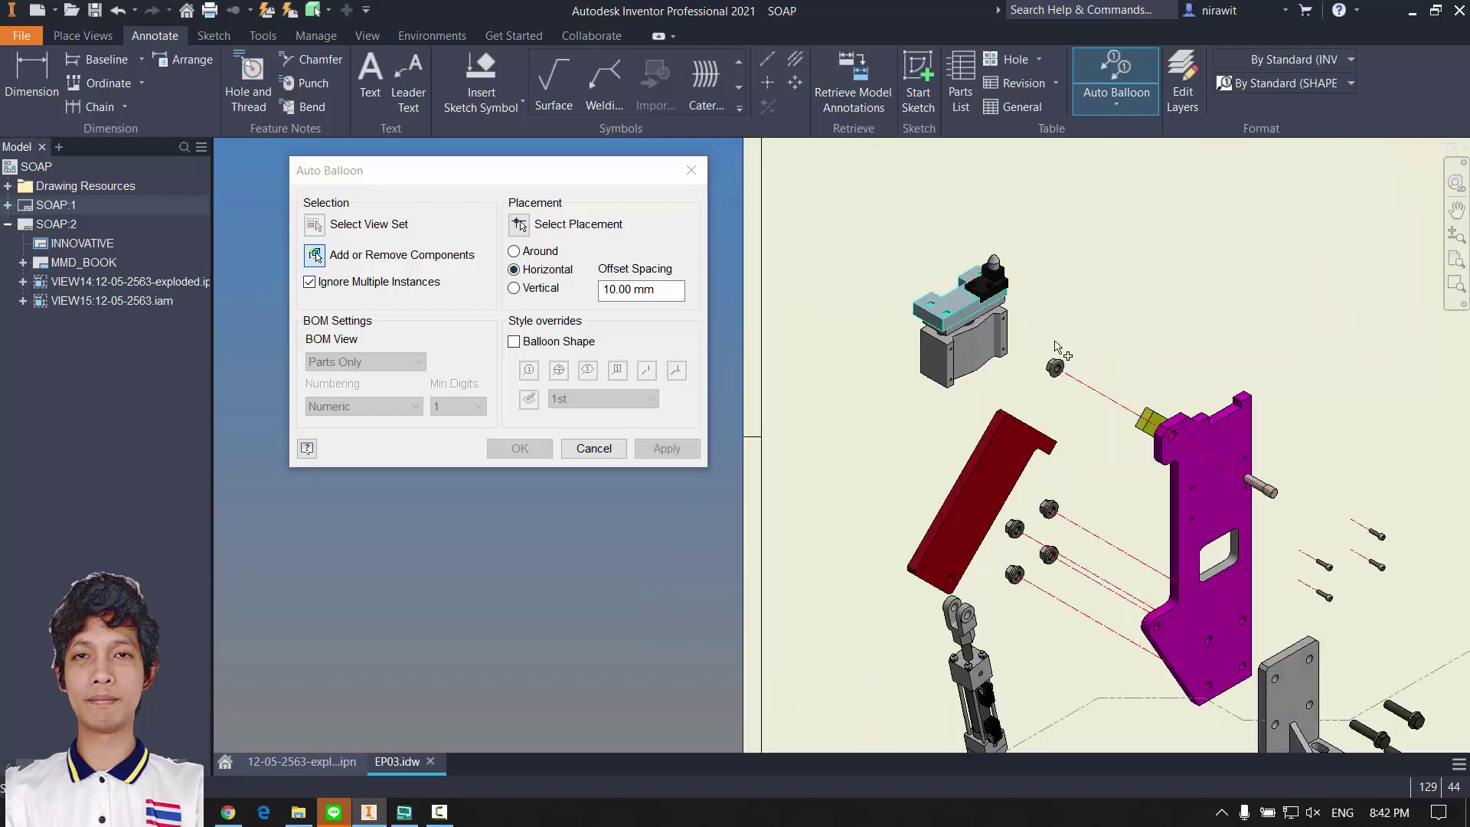
click(1163, 415)
click(1240, 415)
scroll(1294, 454, up, 3)
middle_drag(1294, 455, 1079, 377)
scroll(1079, 379, down, 3)
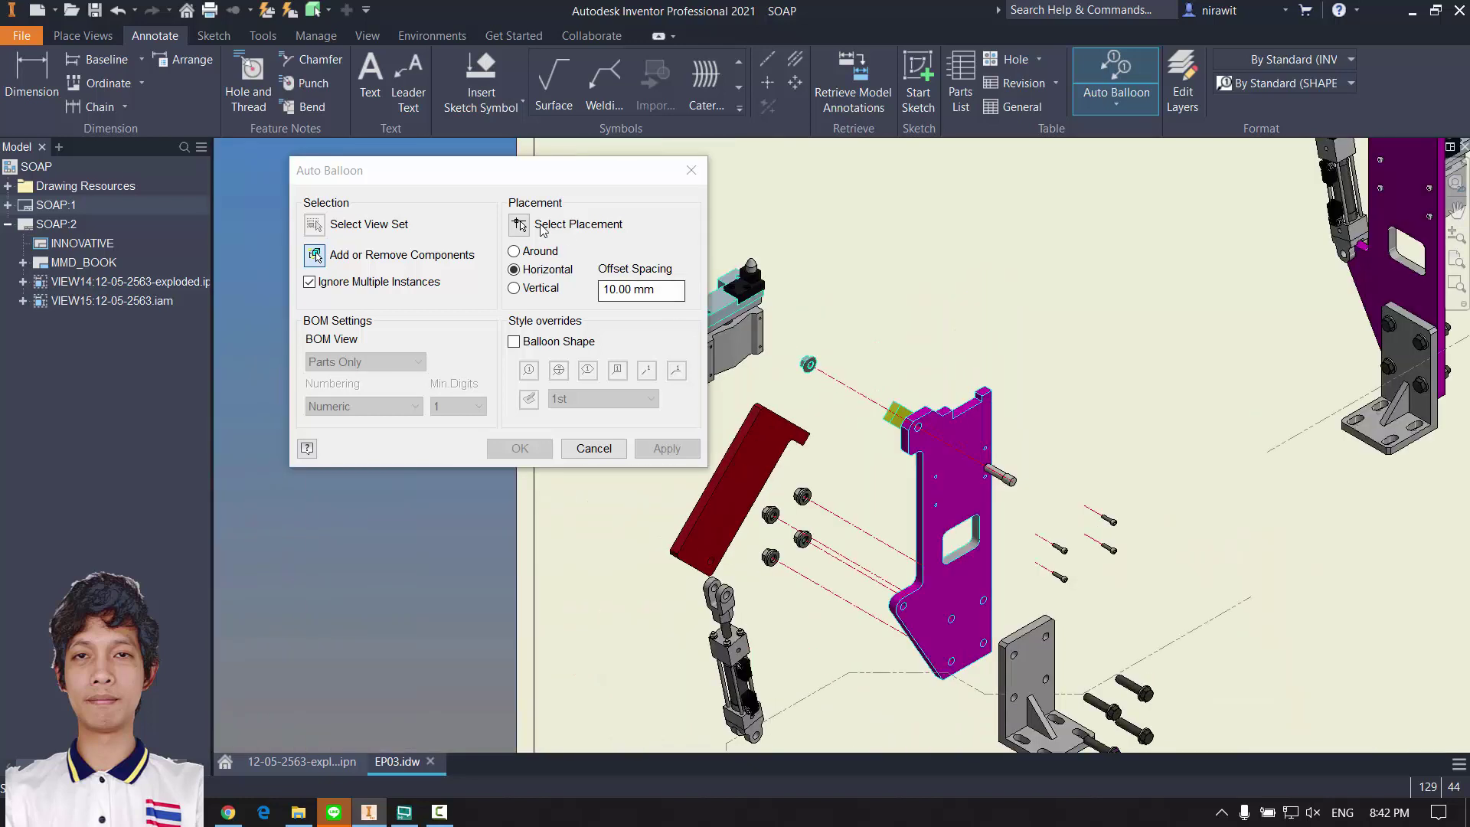
Step: Place the four balloons in a horizontal row above the exploded view with 10 mm offset spacing and apply them
click(521, 228)
middle_drag(915, 275, 1068, 349)
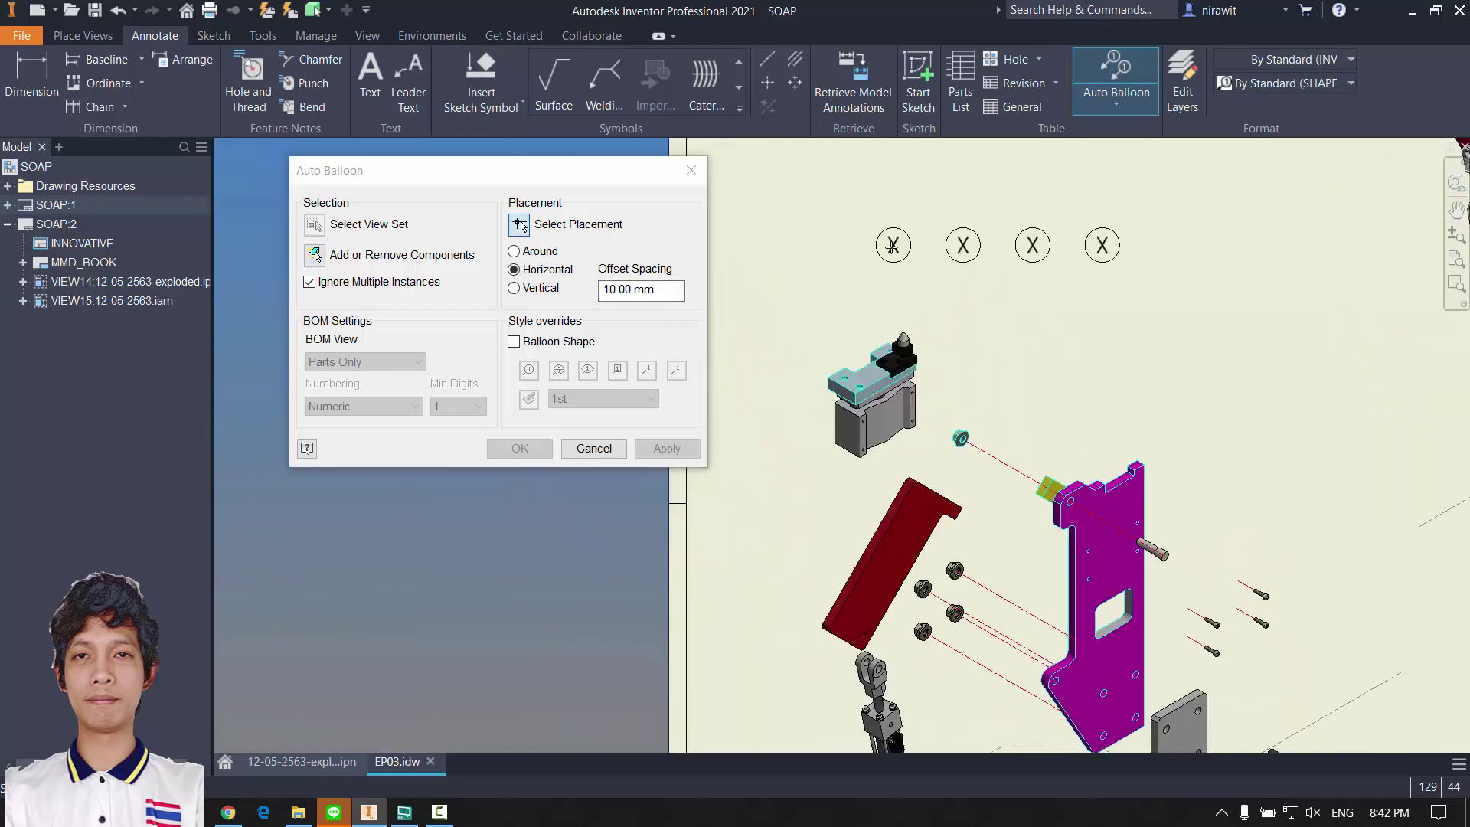
click(892, 245)
middle_drag(866, 373, 738, 303)
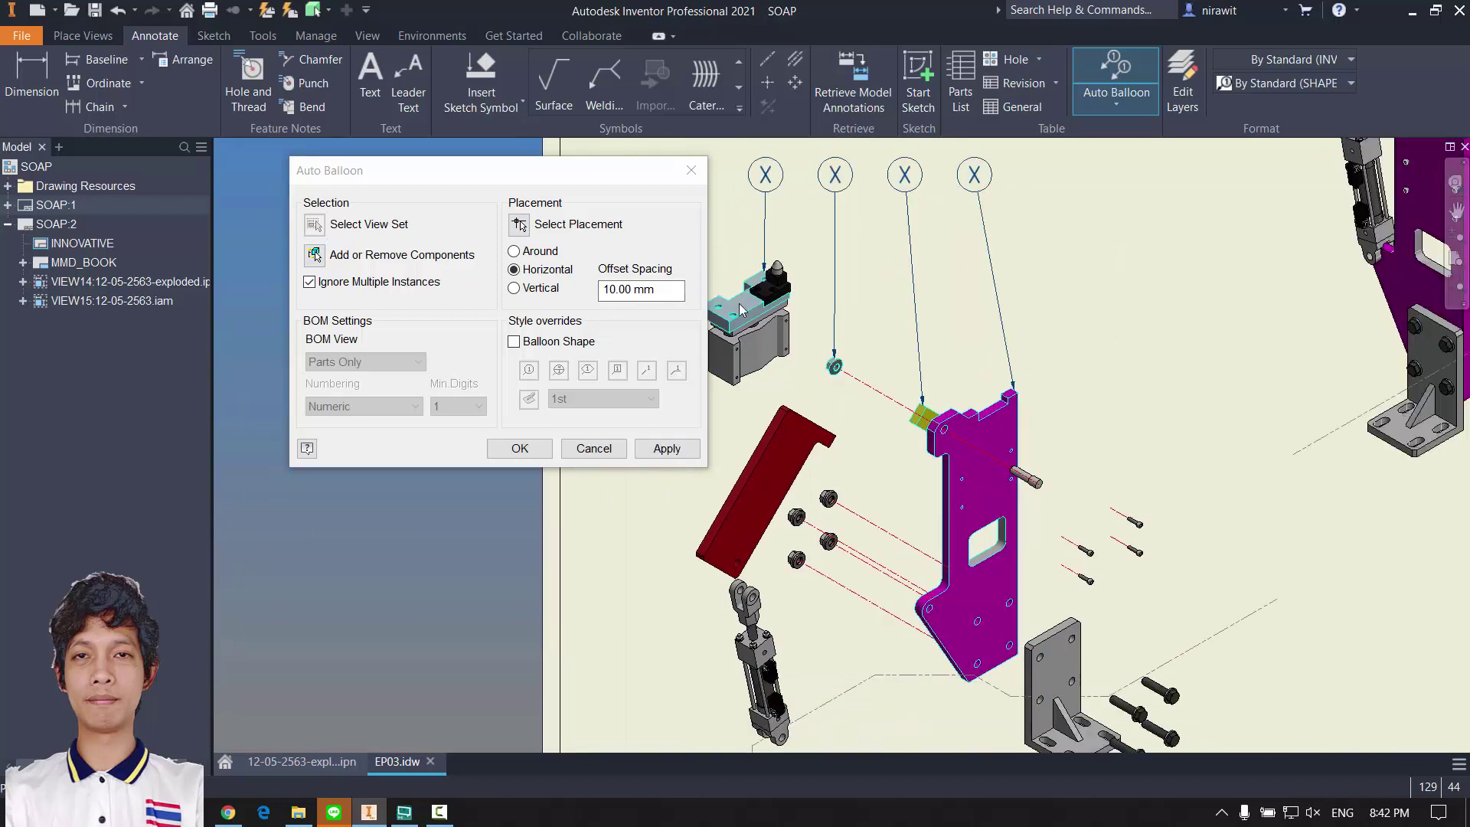
click(666, 449)
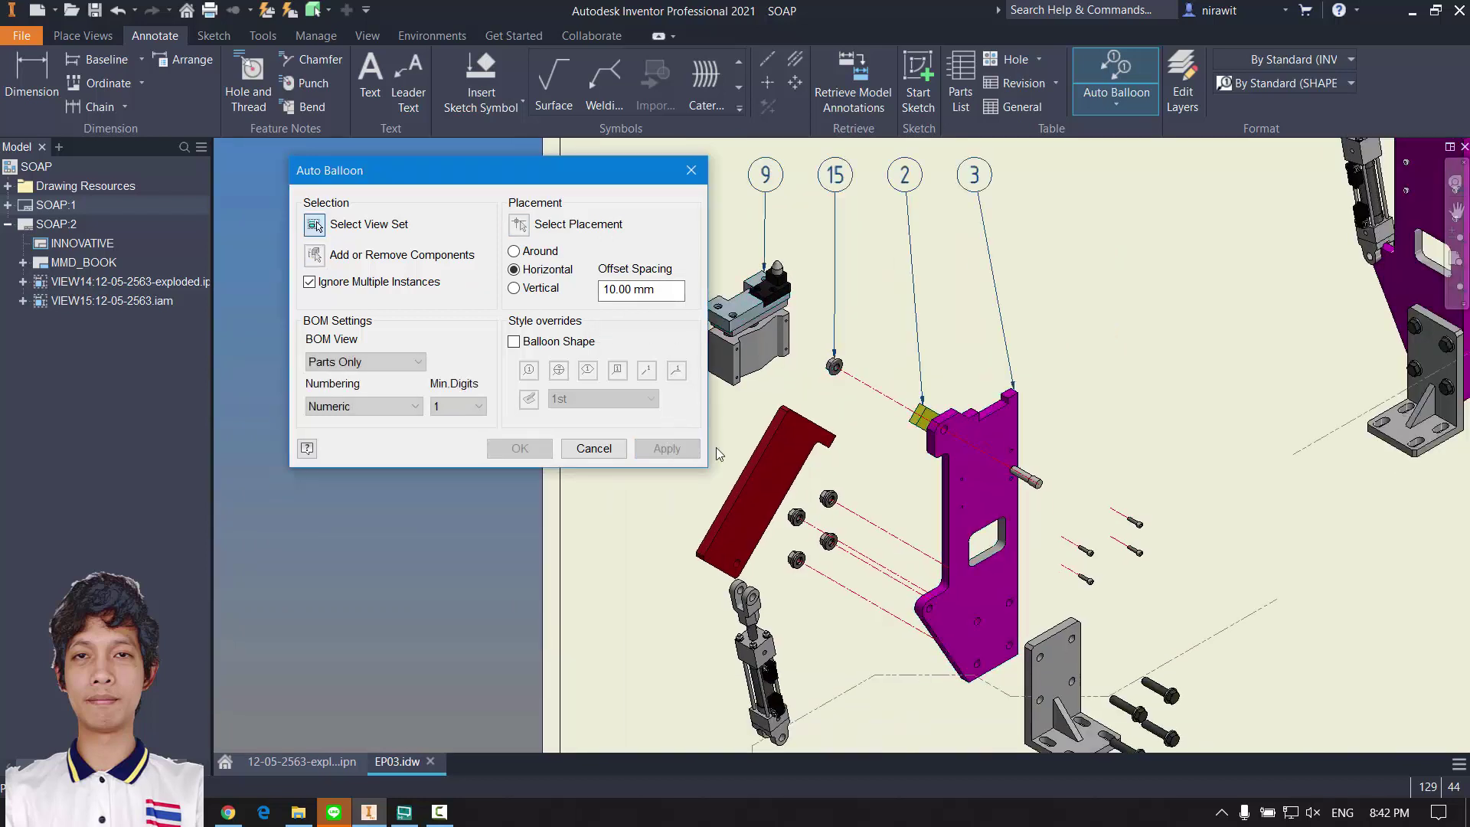
Step: Select the exploded view for ballooning again and pick the cylinder, the red clamping plate and one of the lower nut-and-washer parts
scroll(1056, 392, down, 3)
scroll(1056, 392, up, 2)
scroll(1058, 393, up, 2)
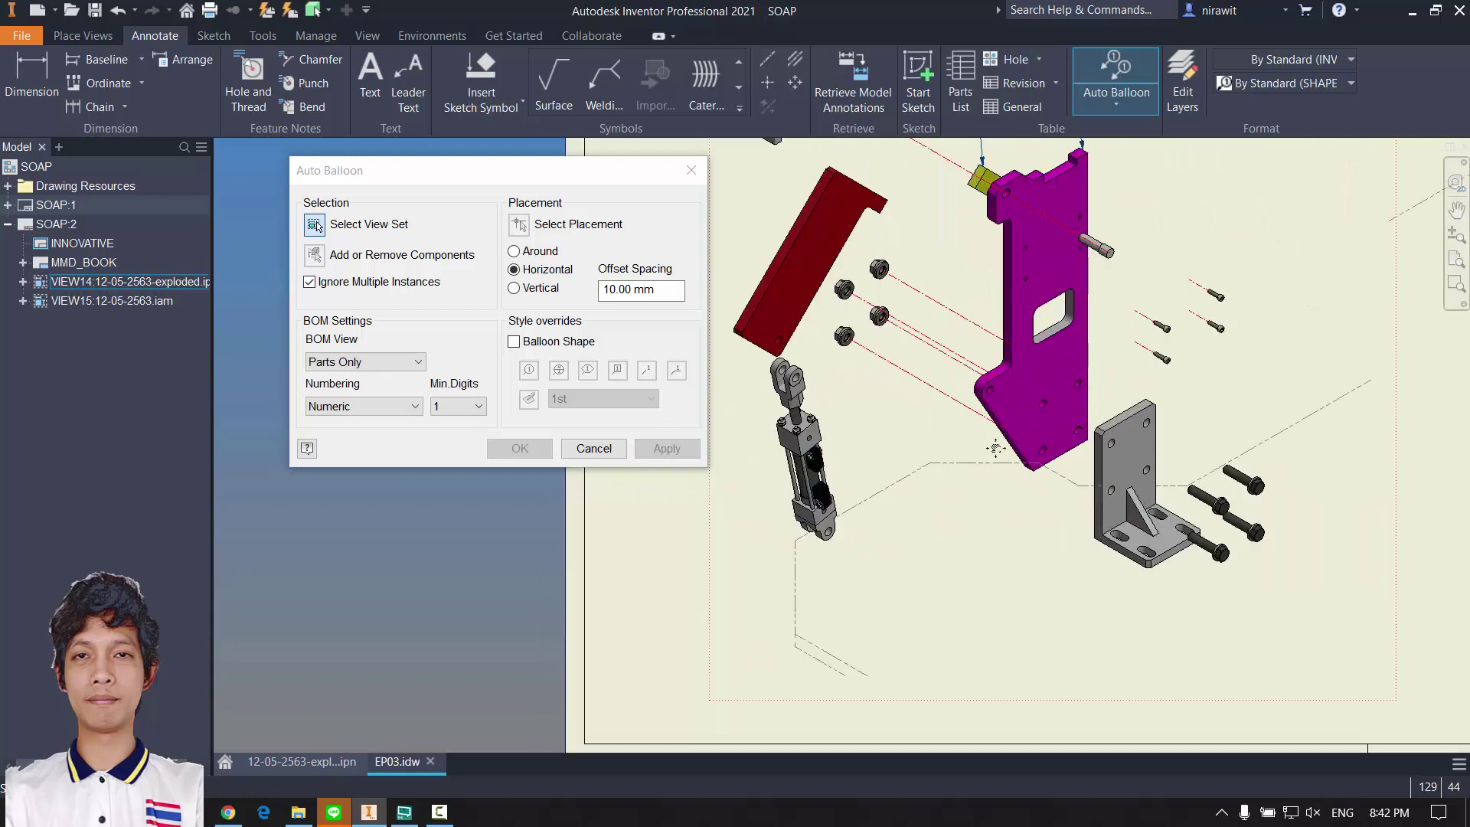
click(983, 524)
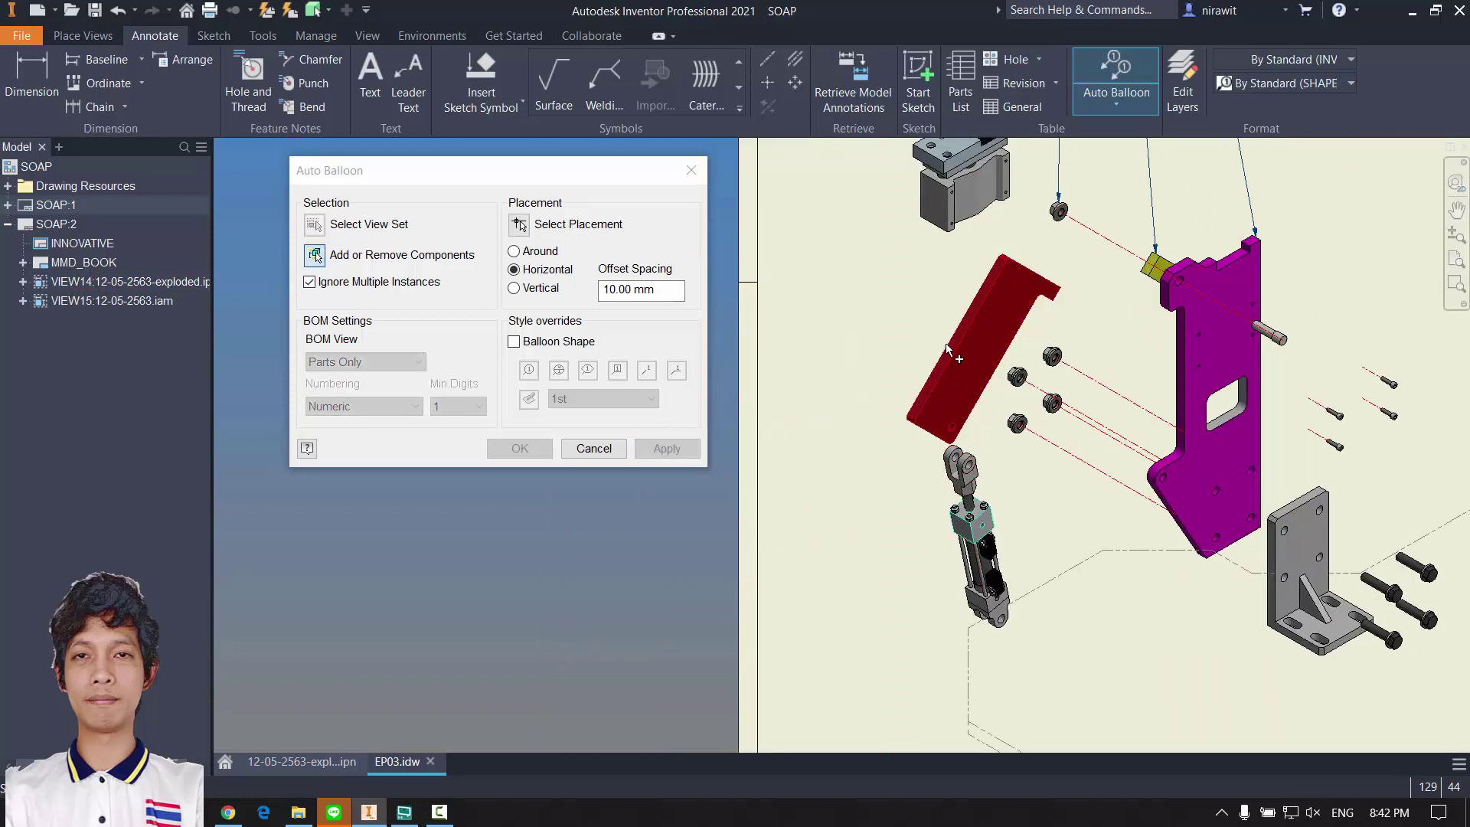
scroll(803, 440, up, 2)
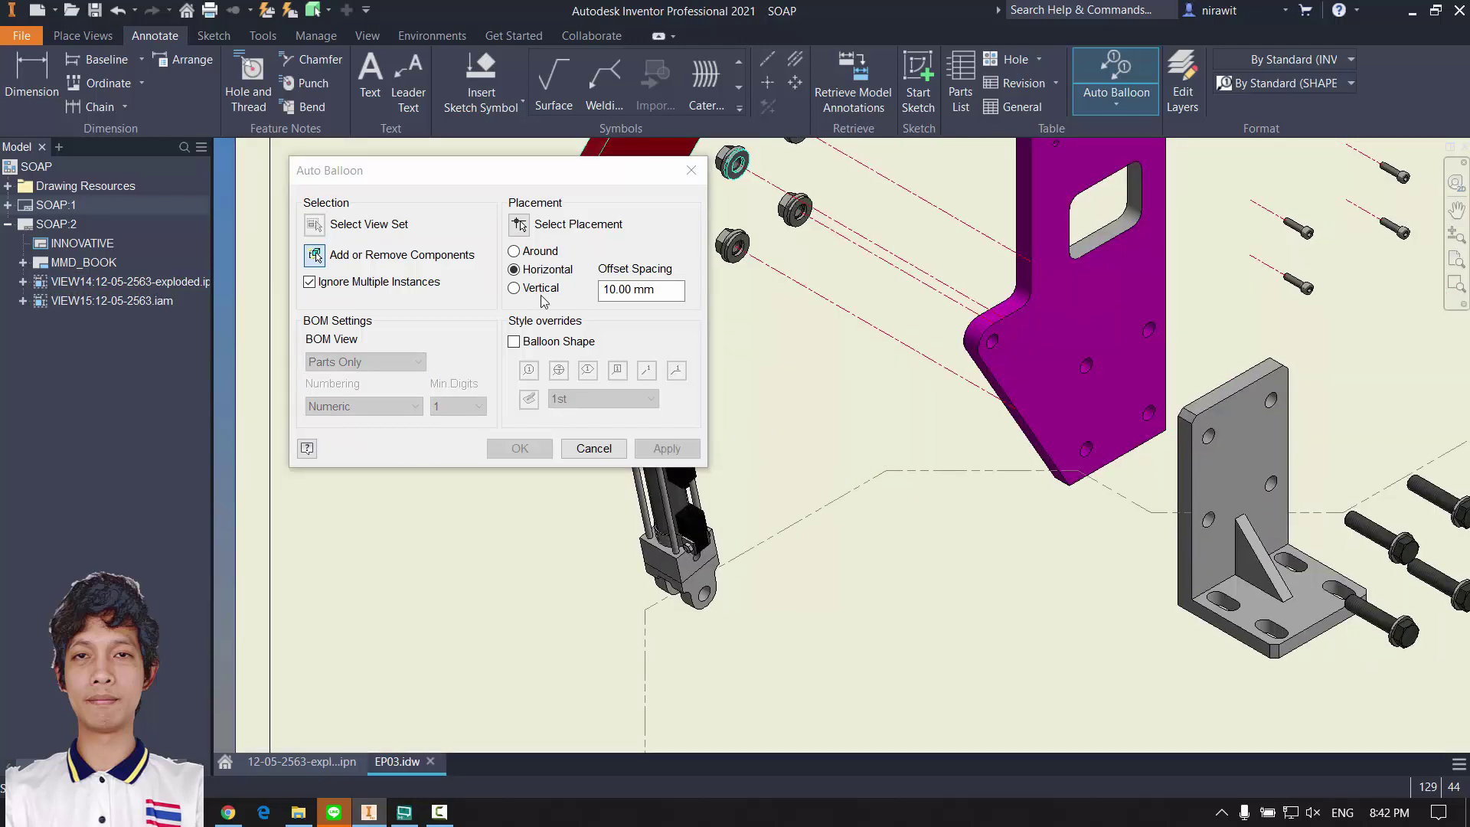
Step: Place the three balloons in a vertical column beside the red clamping plate and cylinder, and apply them
click(519, 224)
scroll(976, 479, down, 3)
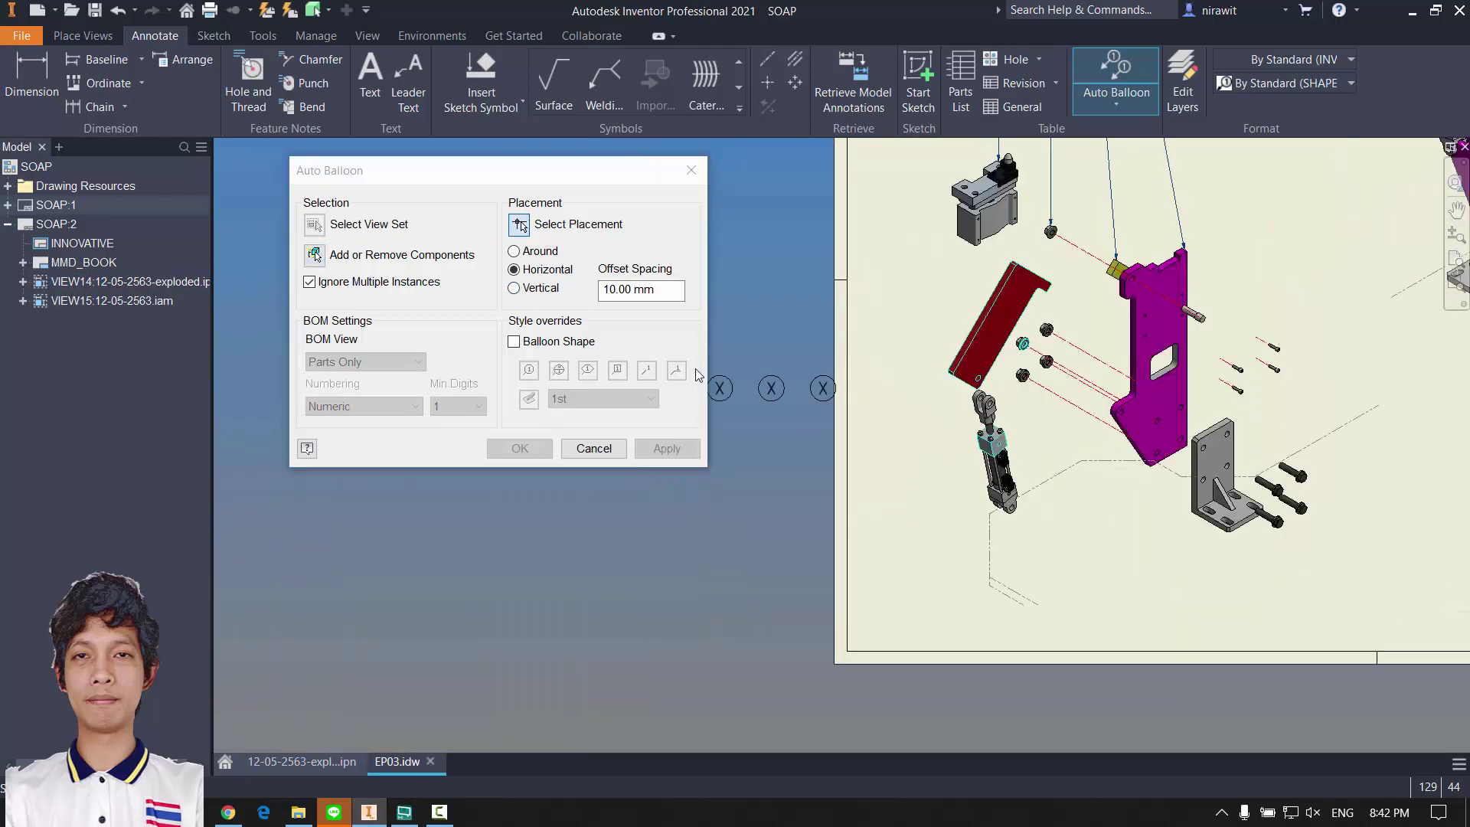
click(535, 287)
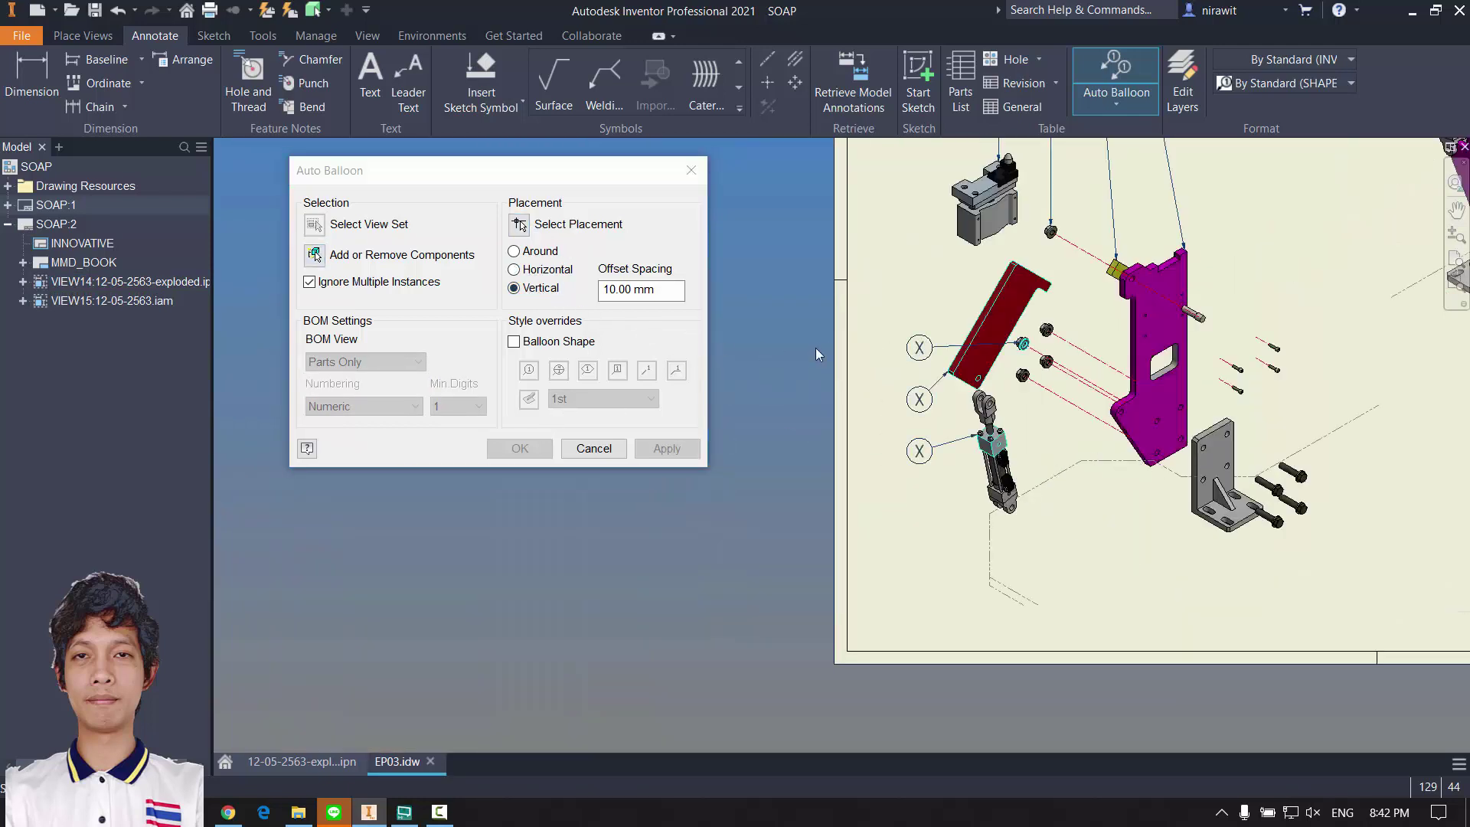
click(666, 448)
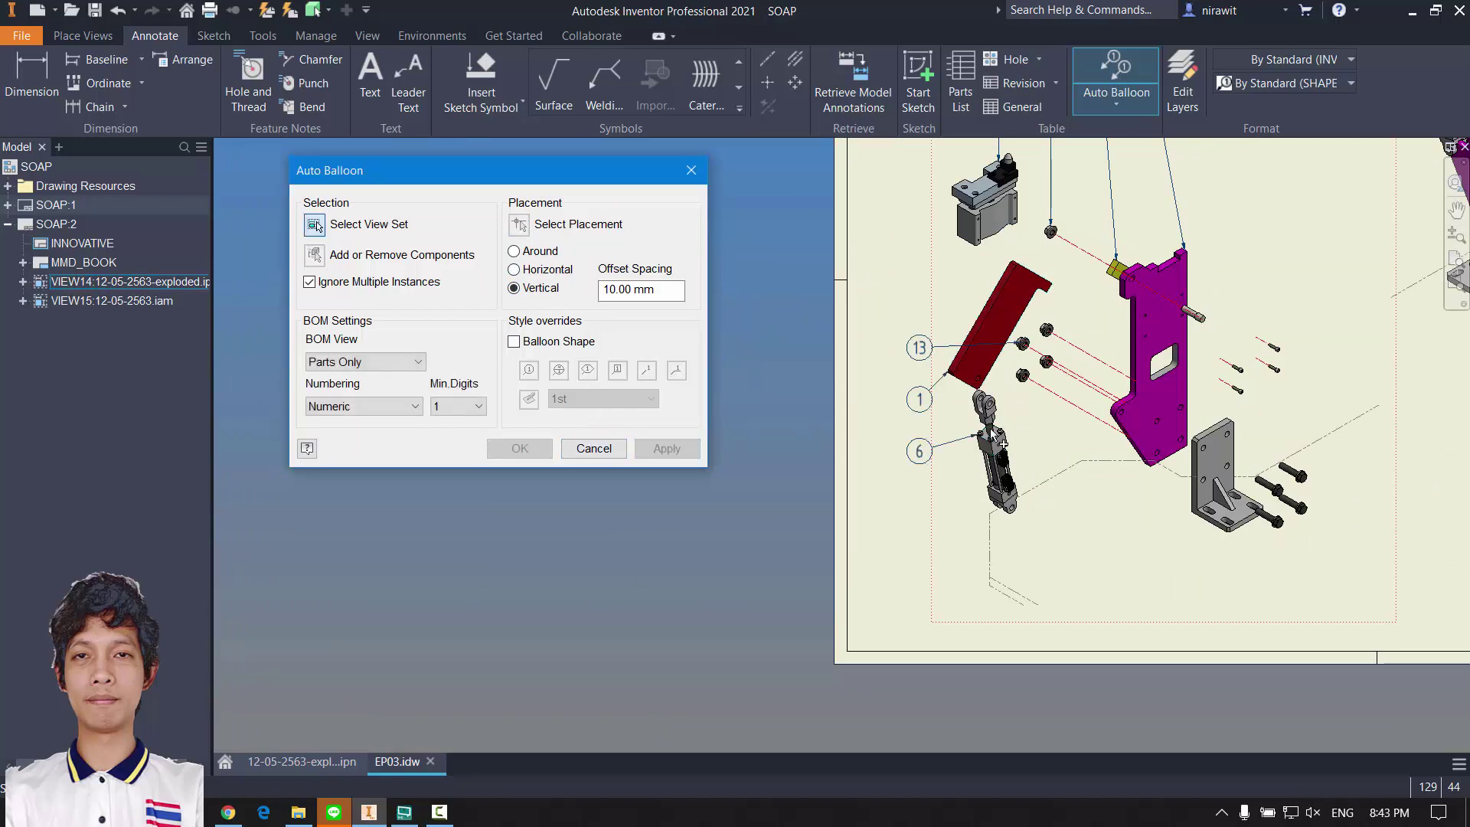
Step: Select the exploded view for more balloons and pick a small cap screw, the shaft, the base bracket and a hex bolt
scroll(866, 428, down, 3)
middle_drag(850, 360, 737, 371)
scroll(995, 429, up, 3)
middle_drag(1157, 459, 972, 465)
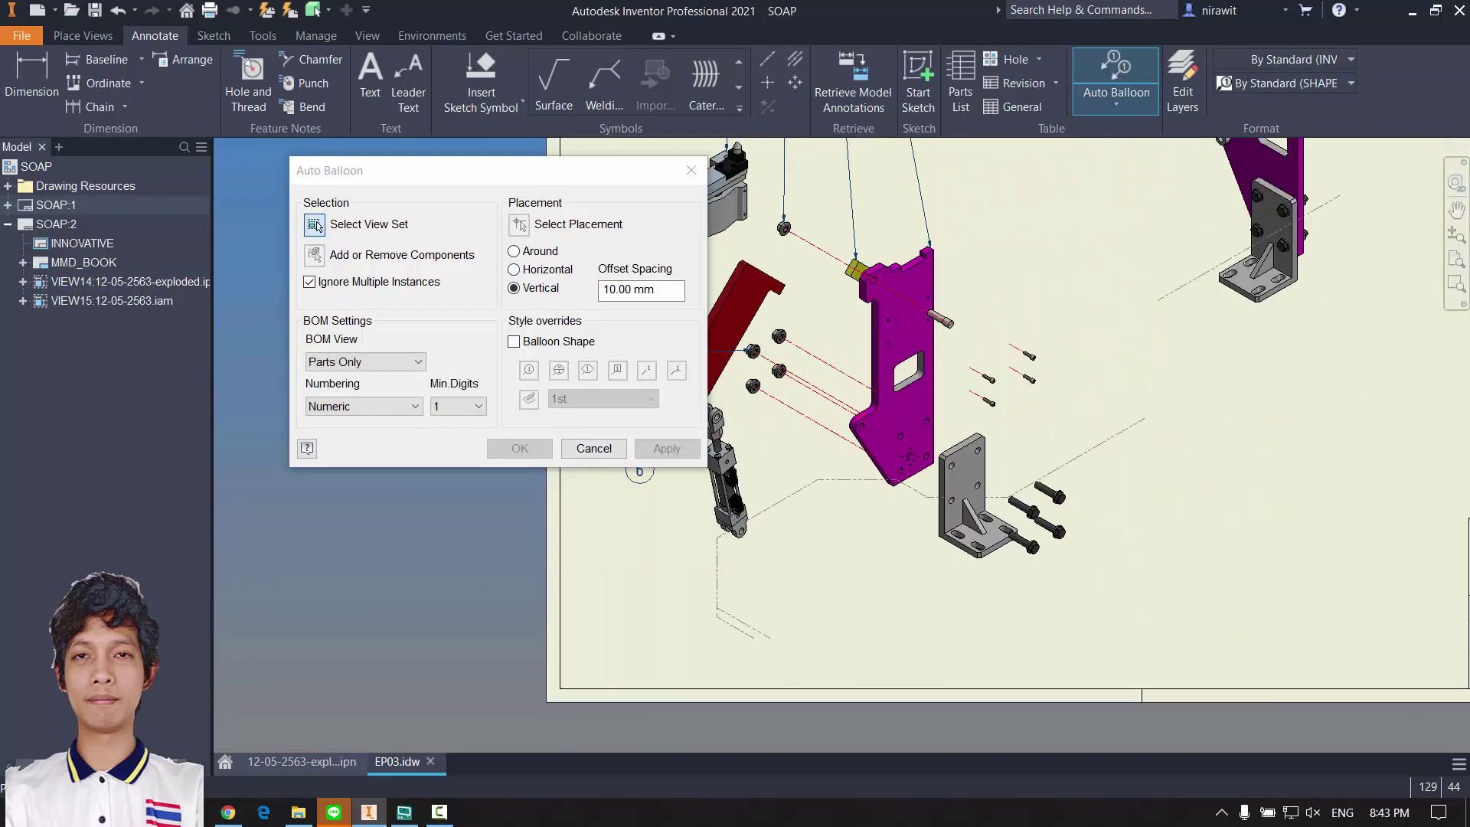
scroll(1004, 328, down, 2)
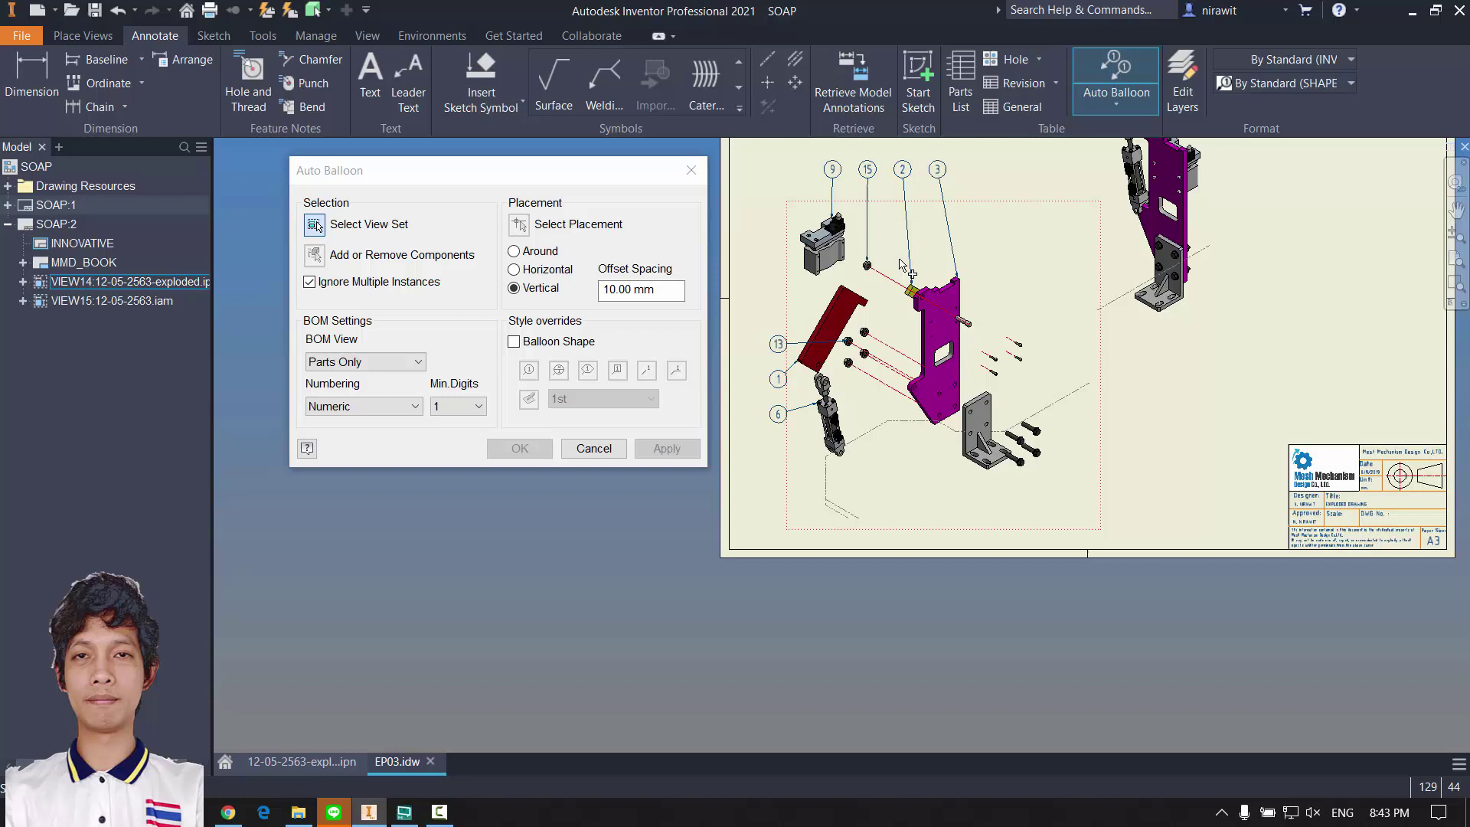
click(1000, 295)
scroll(987, 299, up, 2)
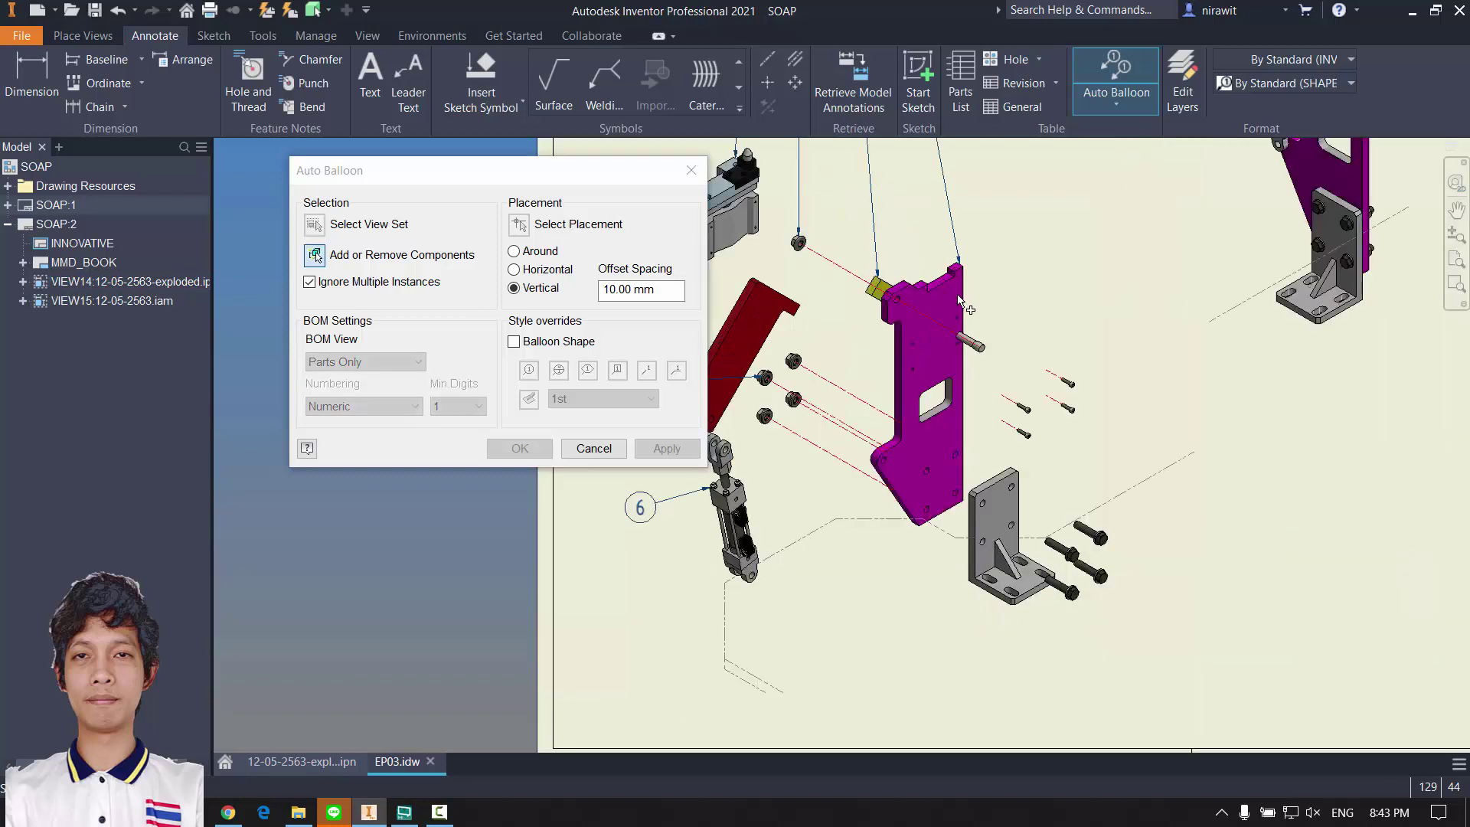
click(1071, 384)
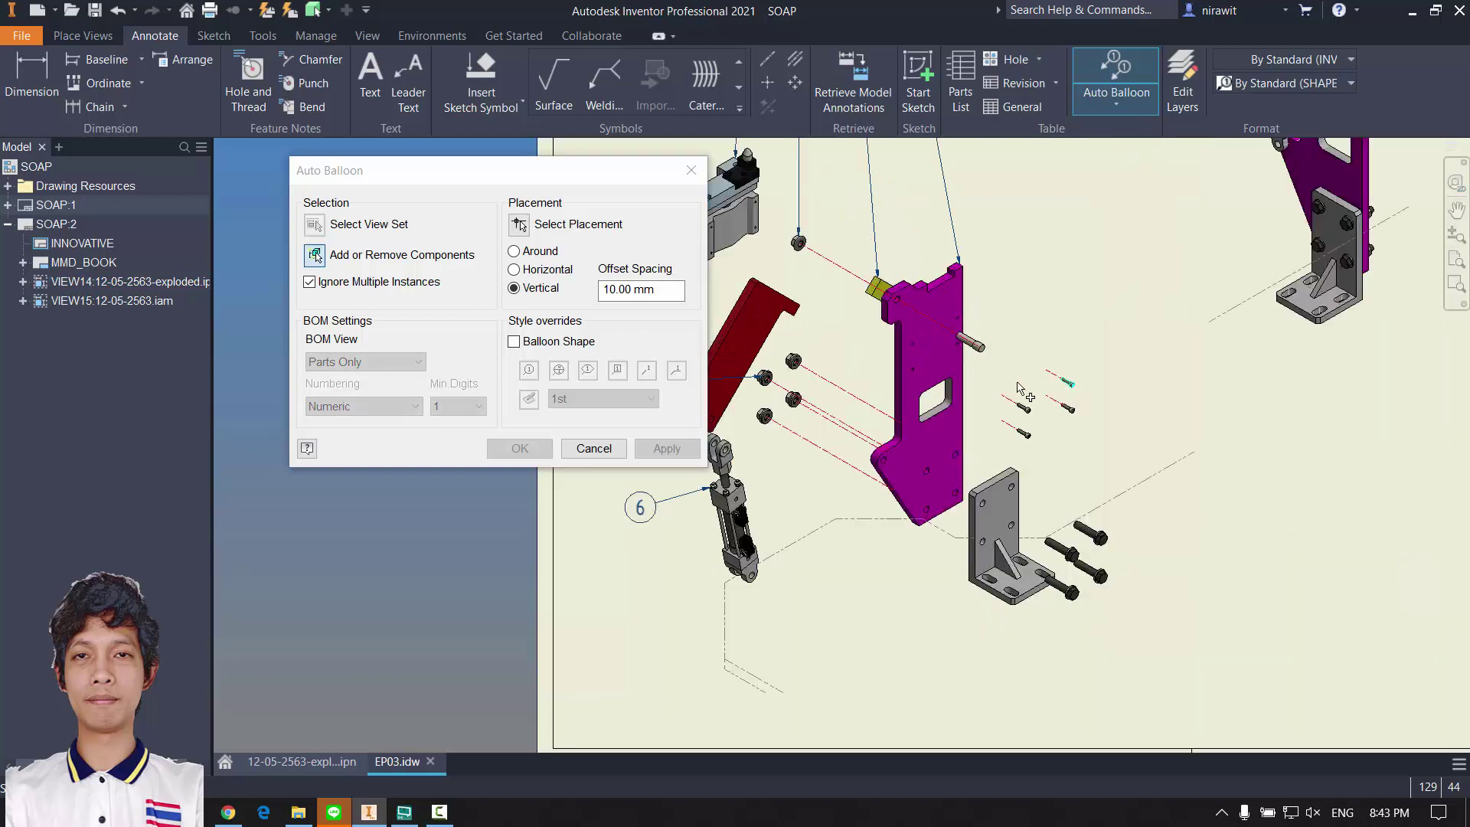
click(981, 349)
click(1014, 506)
click(1095, 534)
scroll(1122, 549, up, 2)
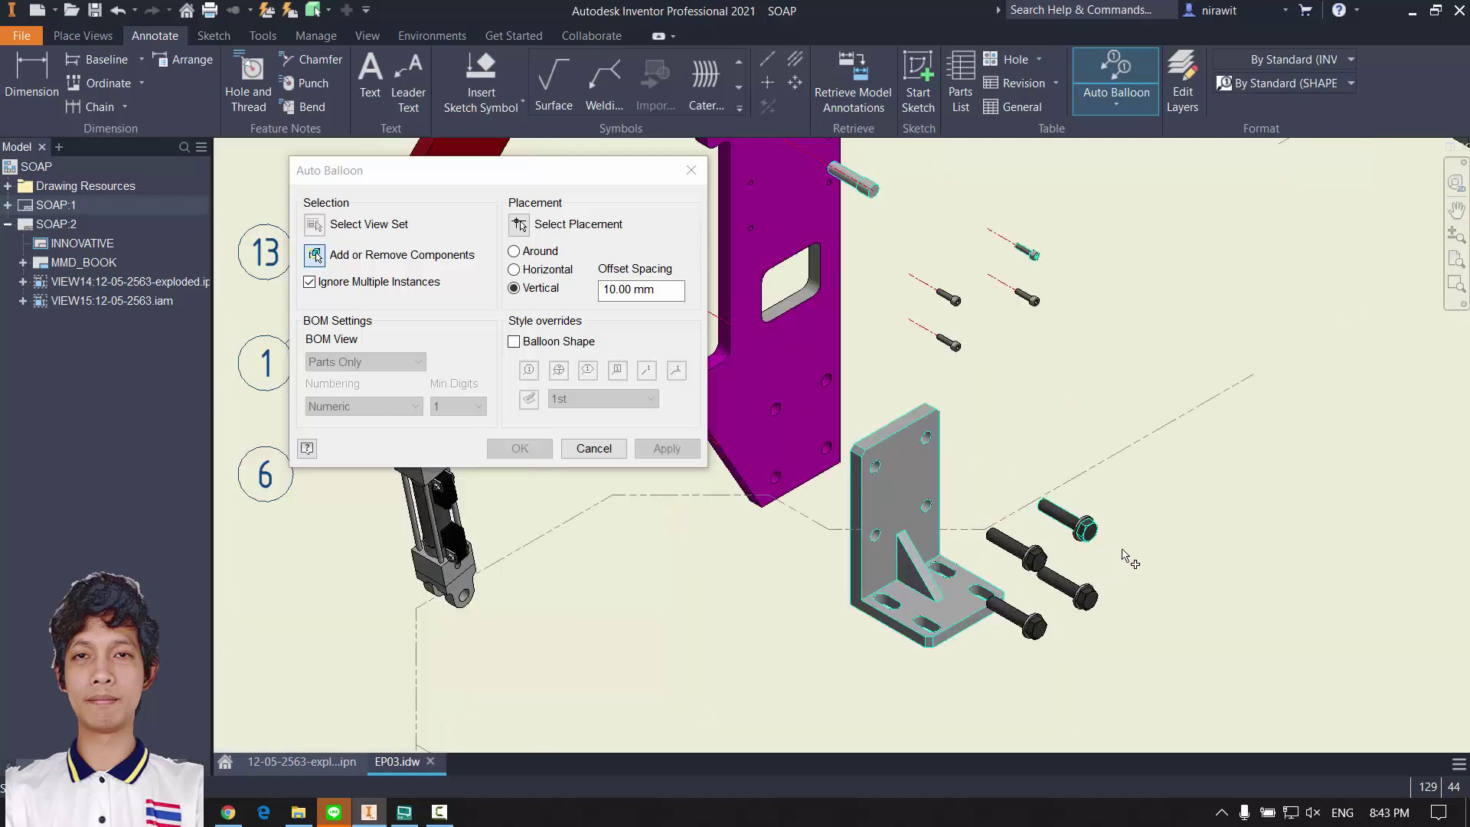
scroll(1122, 551, up, 2)
scroll(1057, 501, down, 4)
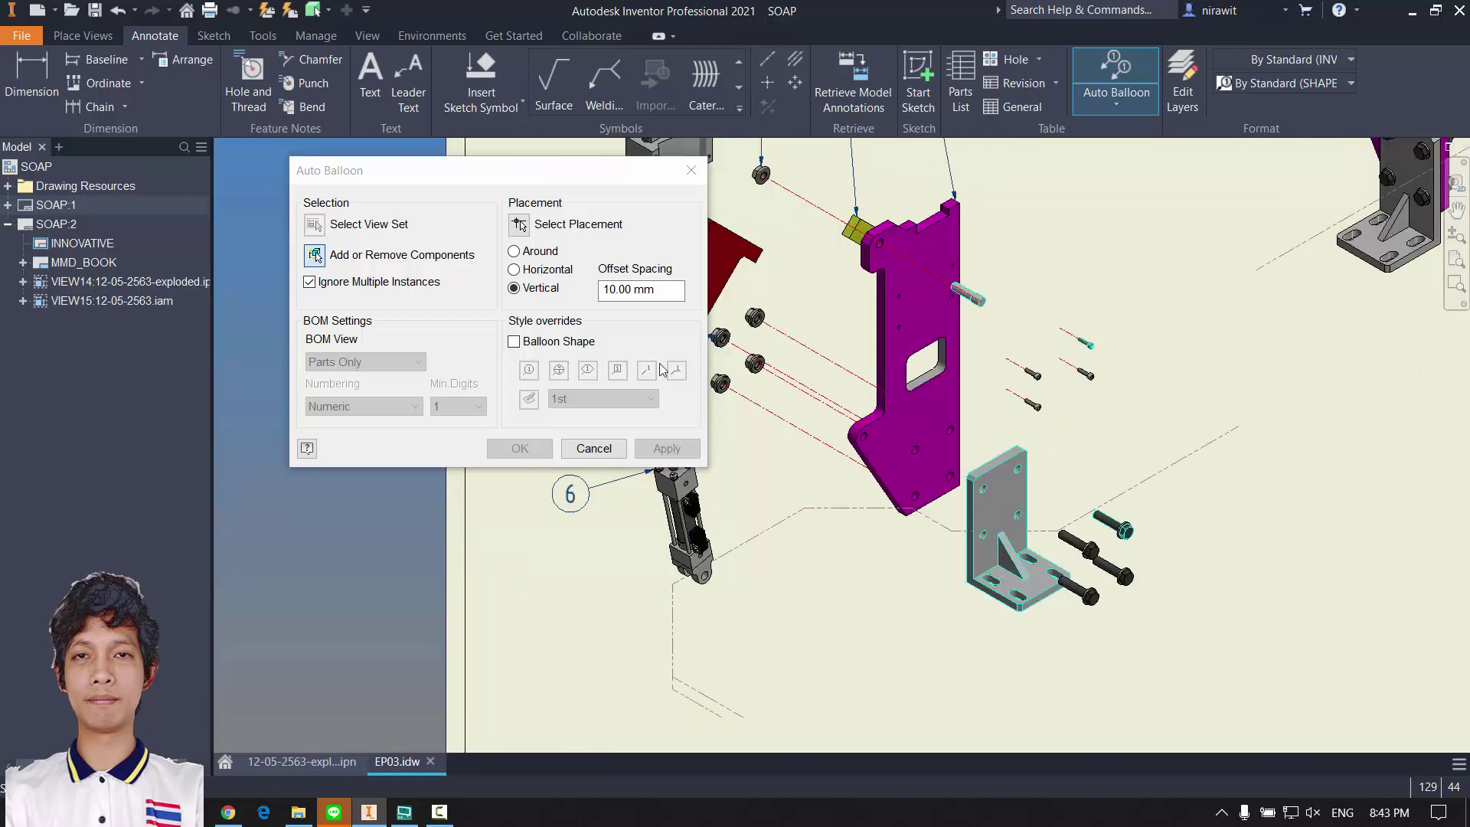
Step: Place the four balloons in a vertical column to the right of the shaft and screws, and finish auto ballooning
click(518, 224)
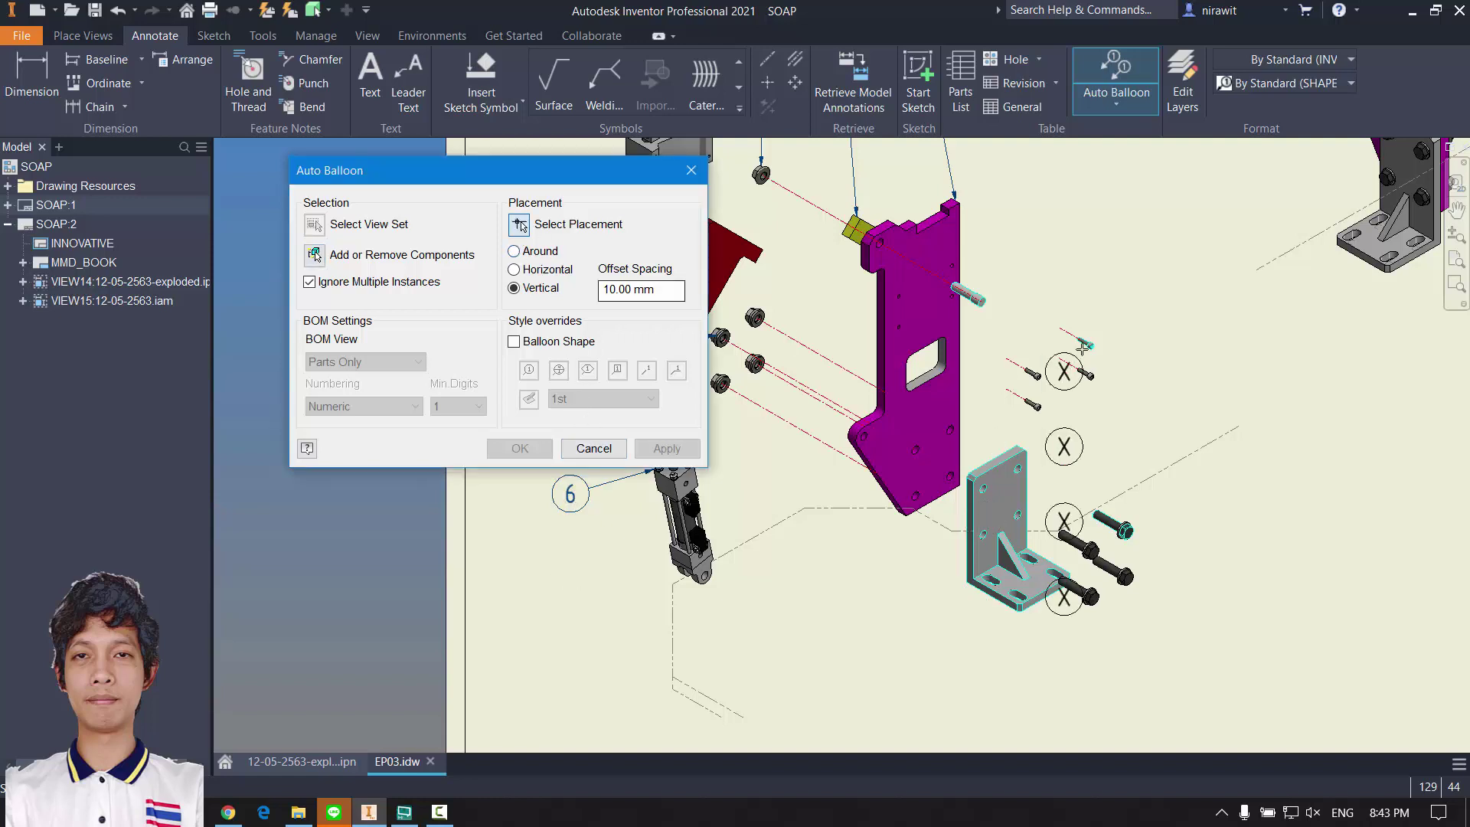
scroll(1117, 301, down, 3)
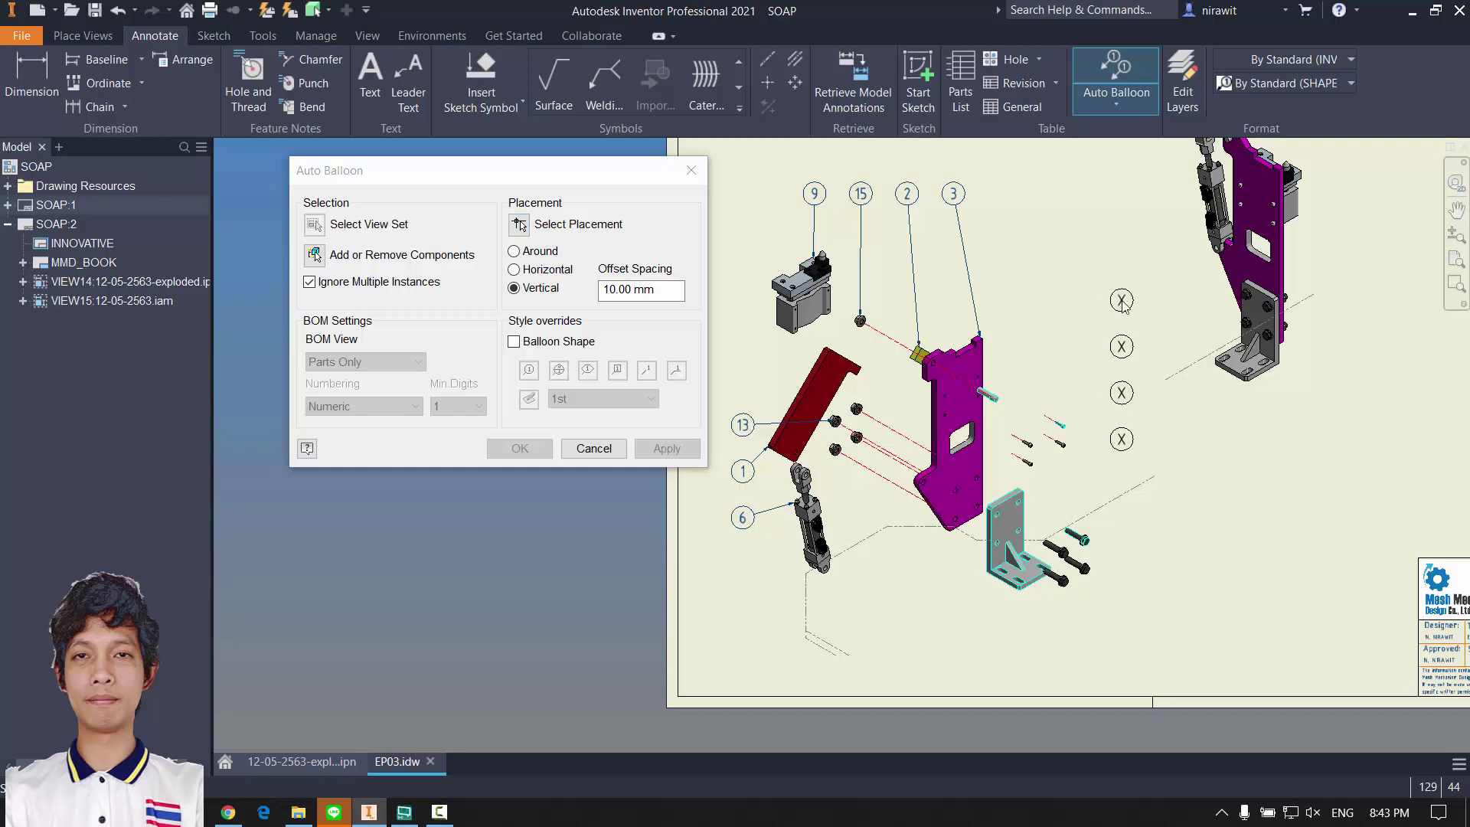
click(1122, 304)
click(520, 448)
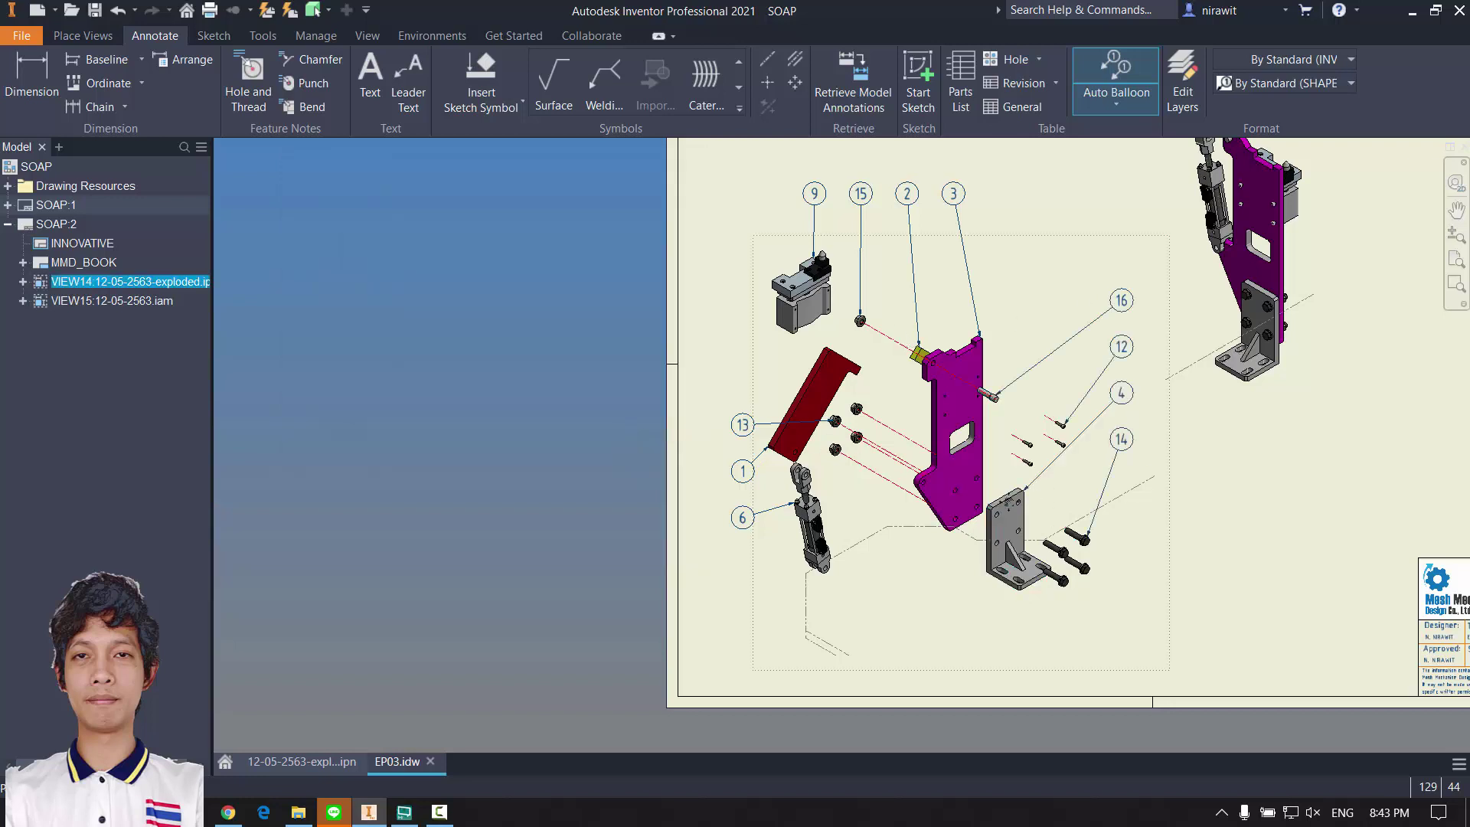
scroll(972, 388, down, 3)
key(Escape)
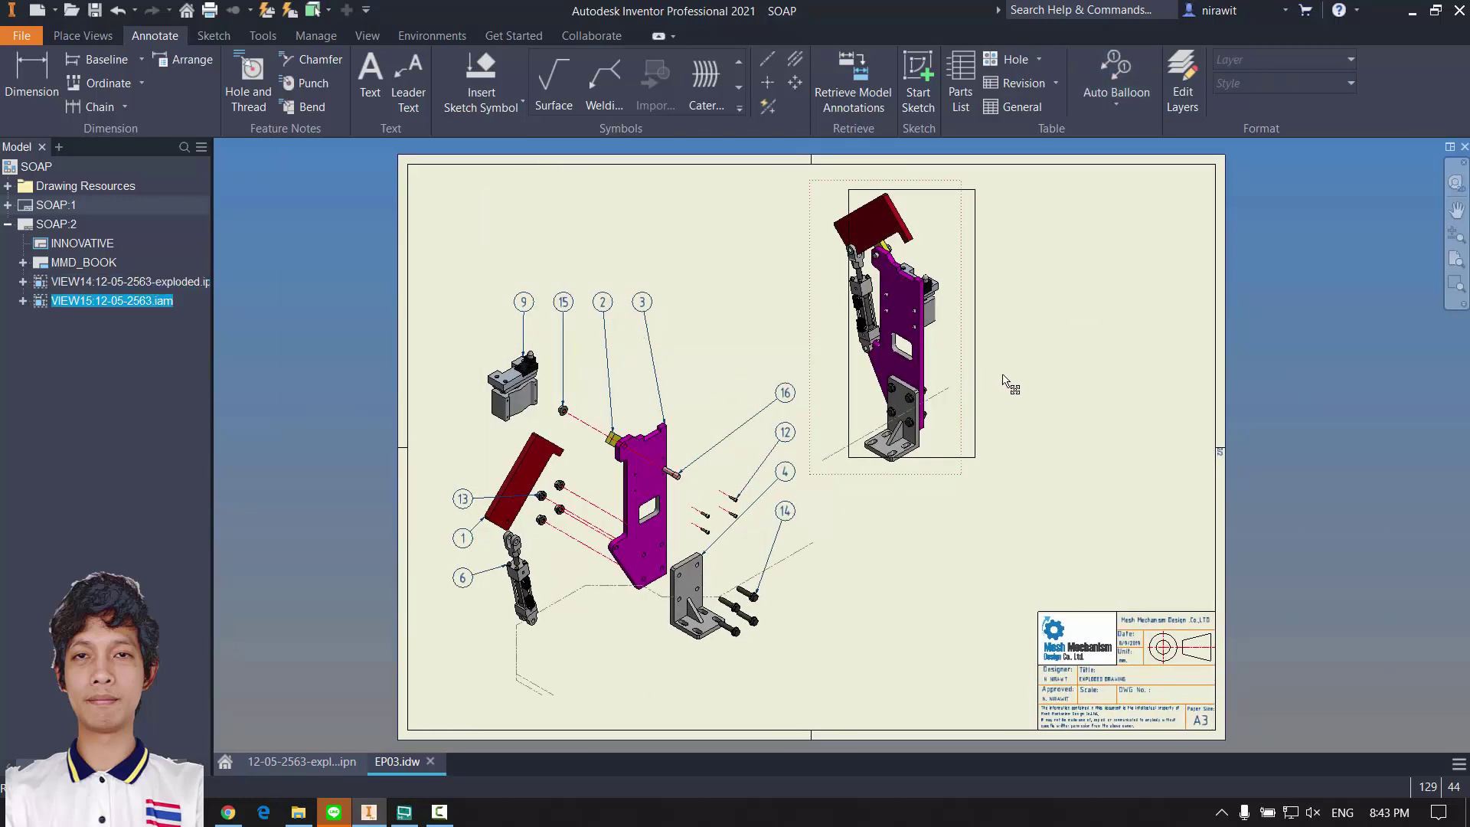
Step: Move the assembled view slightly left and up on the sheet, and save the EP03 drawing
middle_drag(1126, 396, 1125, 474)
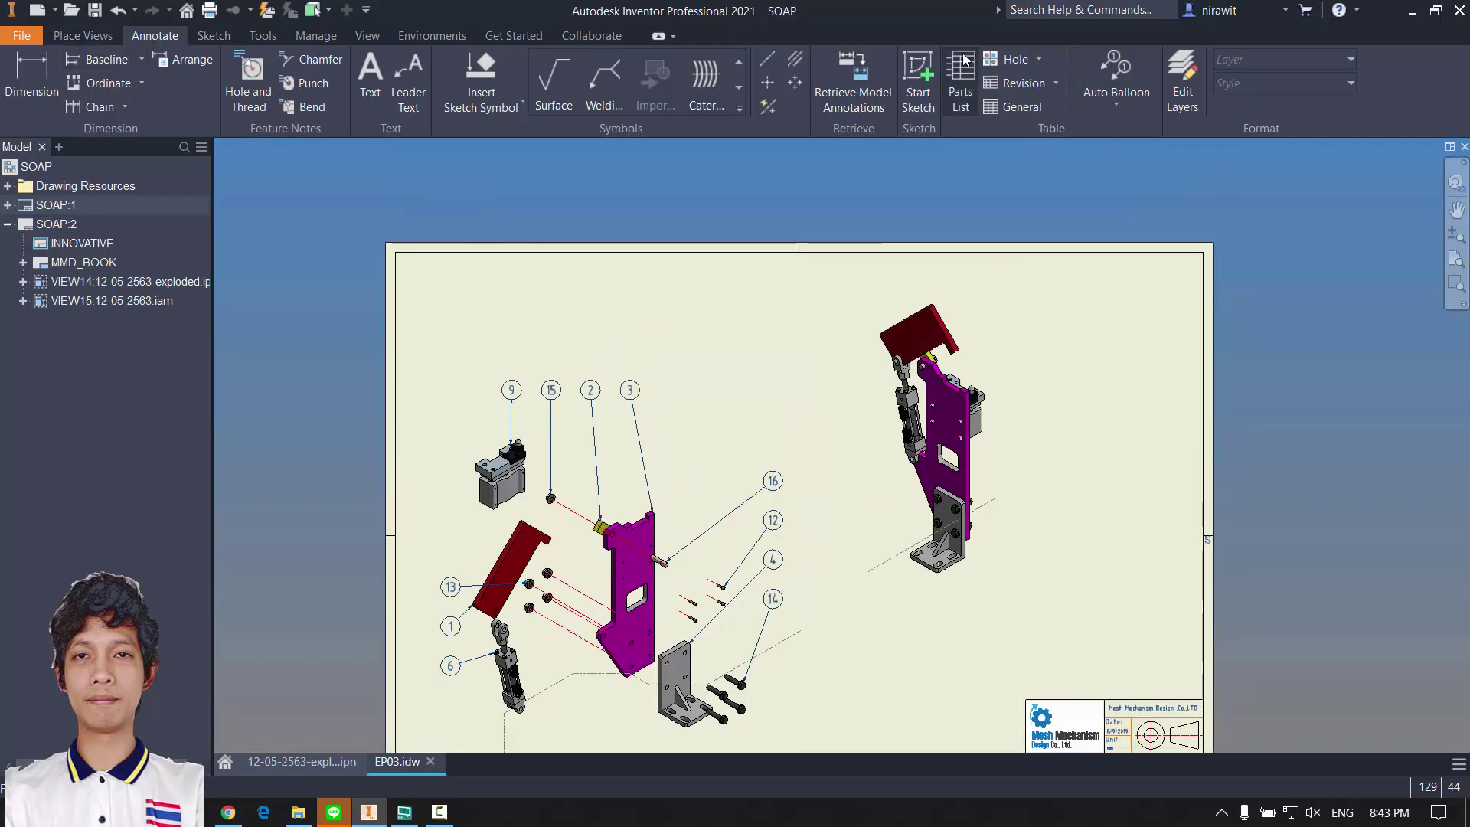
drag(1006, 371, 959, 353)
key(ctrl+s)
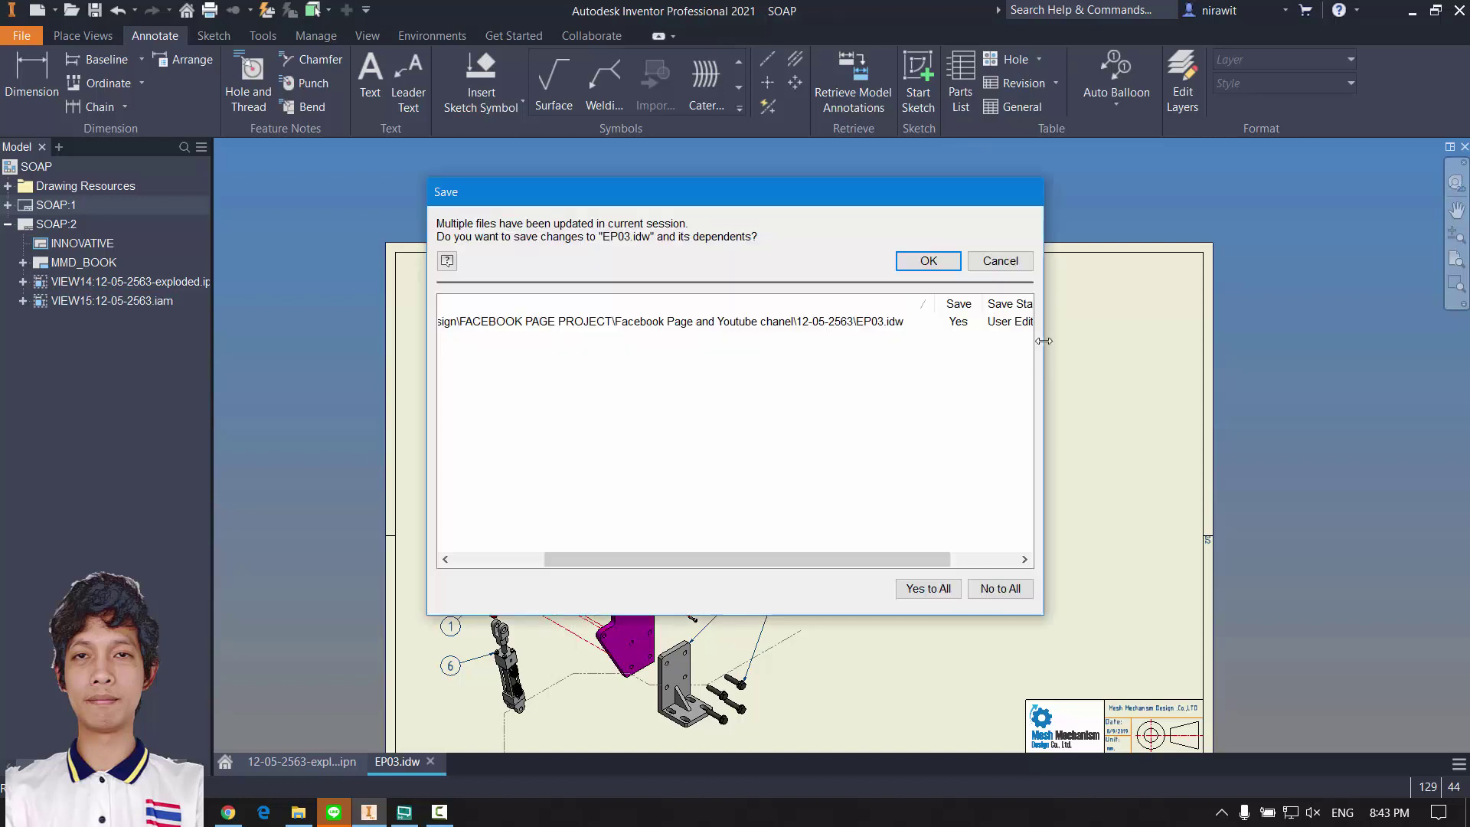
click(927, 261)
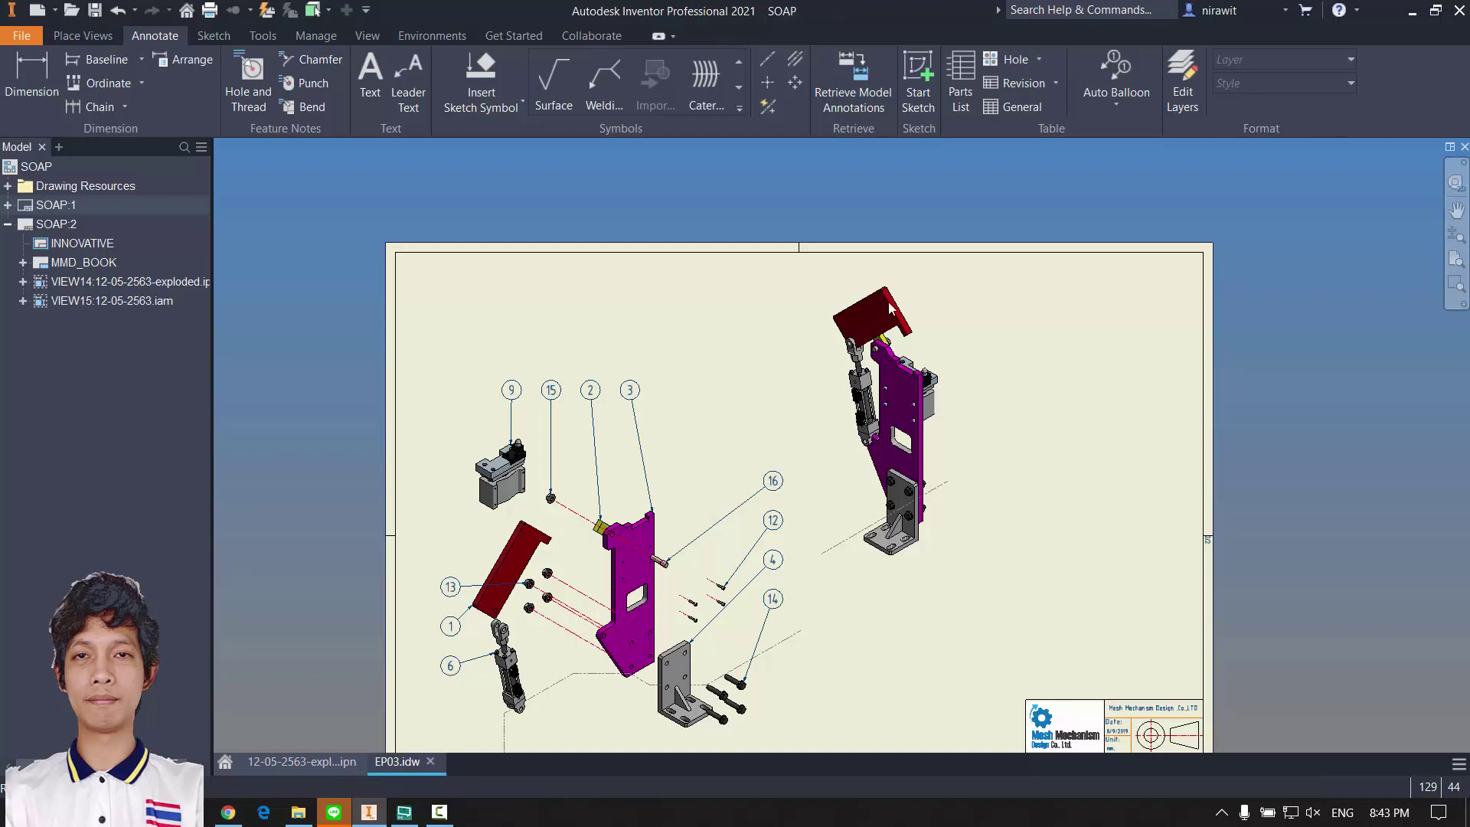
Step: Activate the SOAP:1 sheet
middle_drag(902, 528, 915, 469)
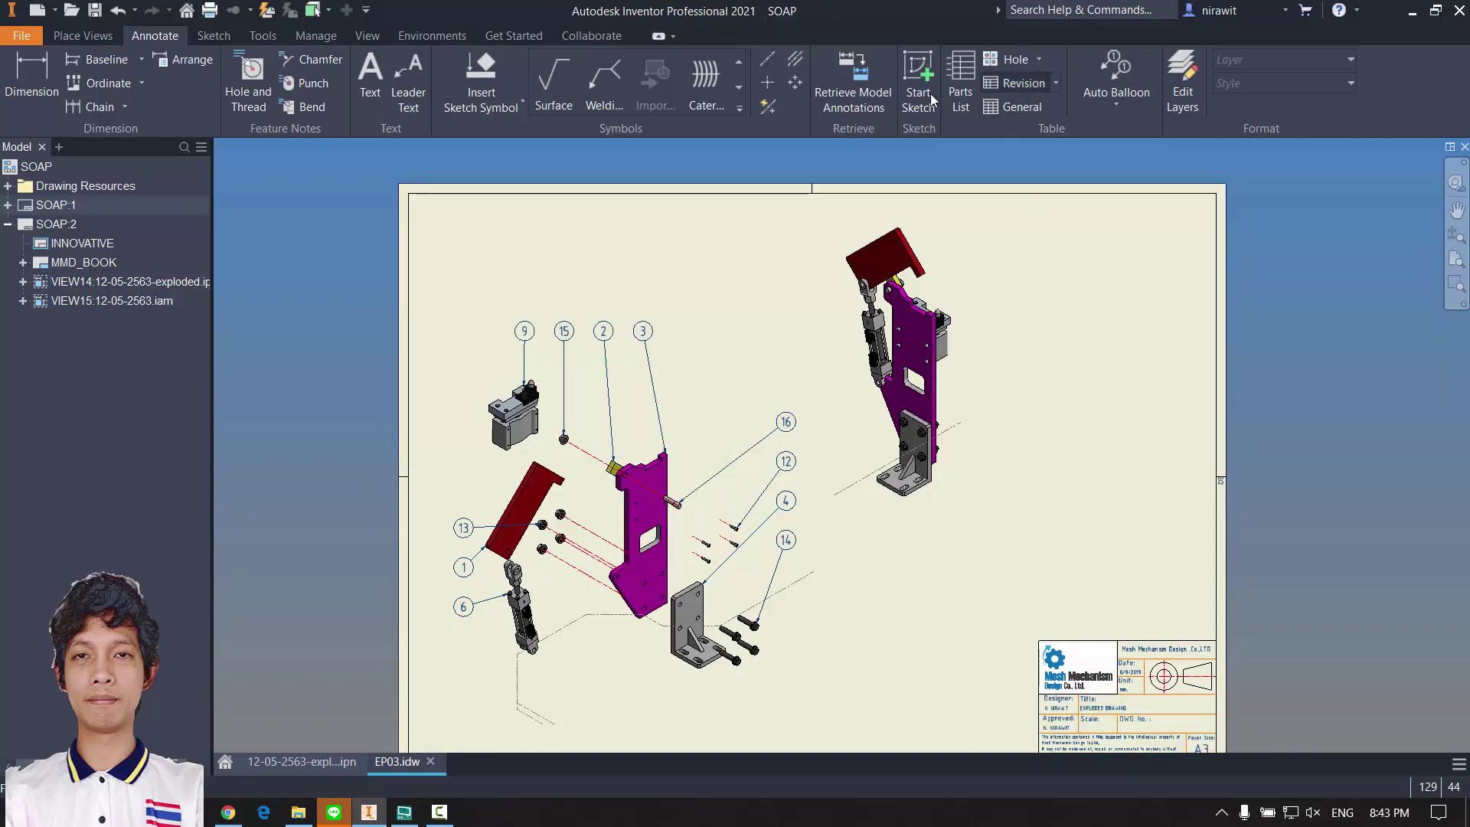
double_click(46, 202)
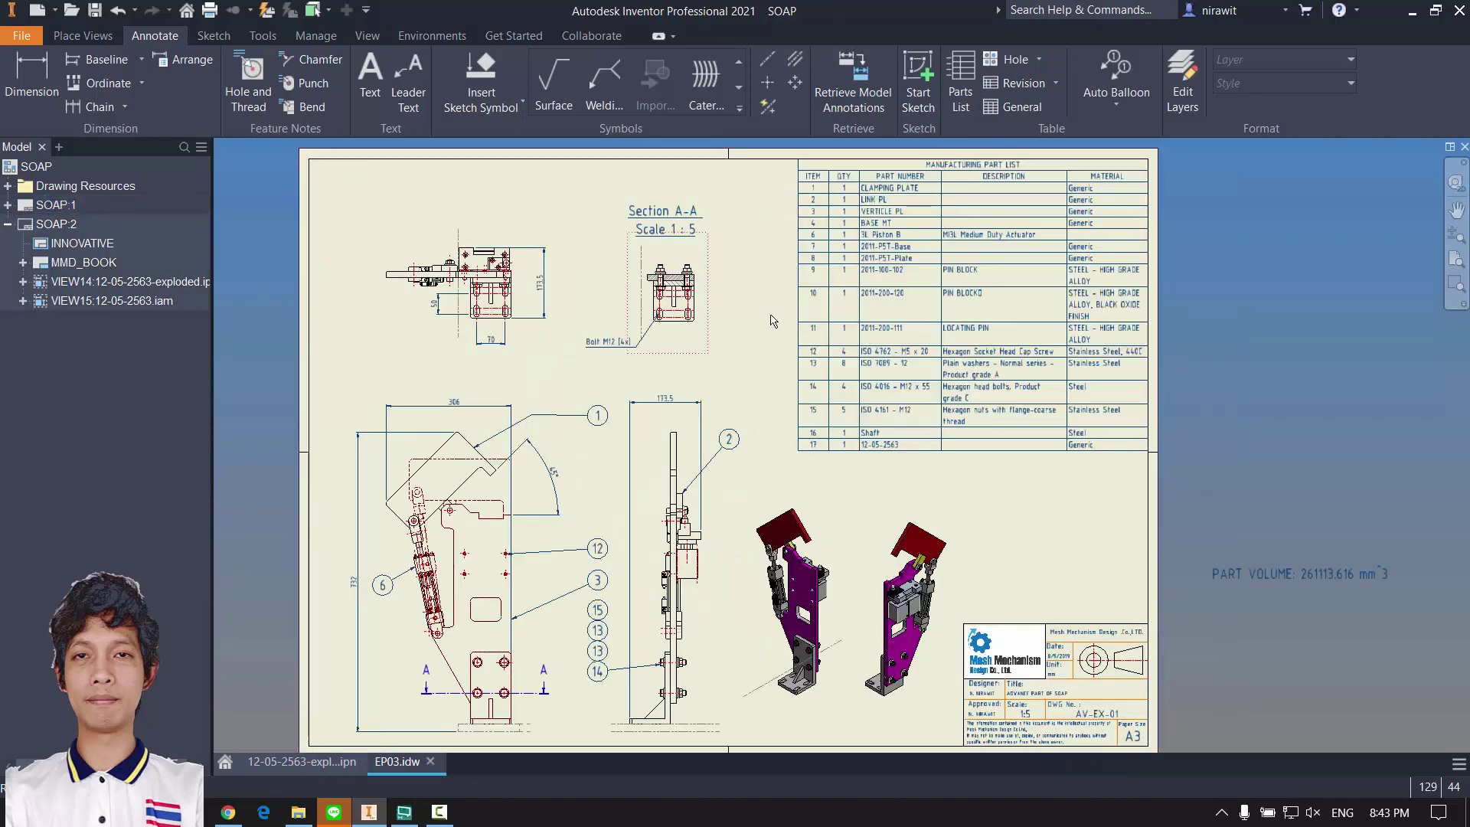
Step: Copy the manufacturing part list from the SOAP:1 sheet and paste it onto the SOAP:2 sheet
click(866, 259)
right_click(868, 257)
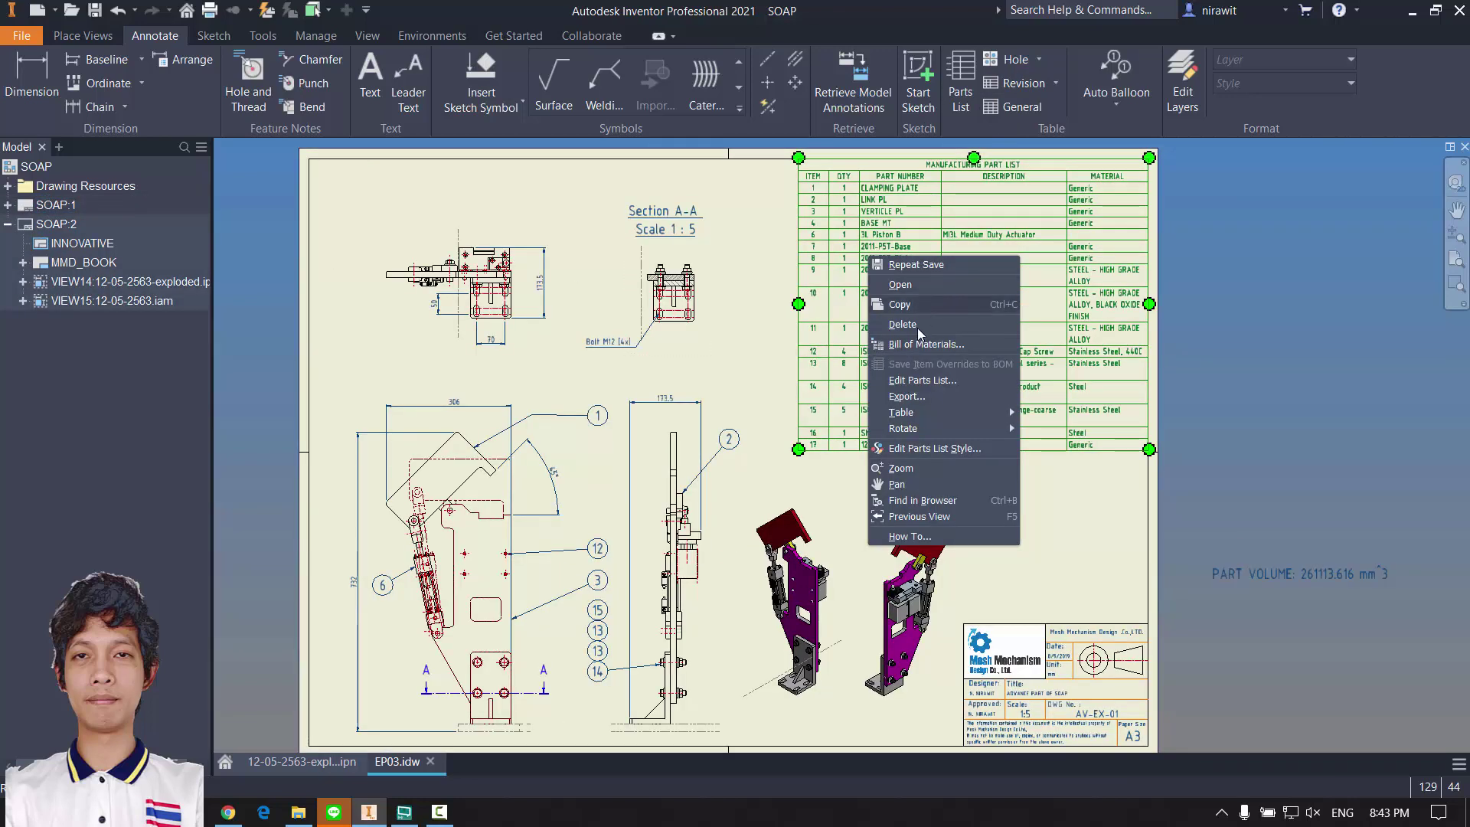
click(917, 305)
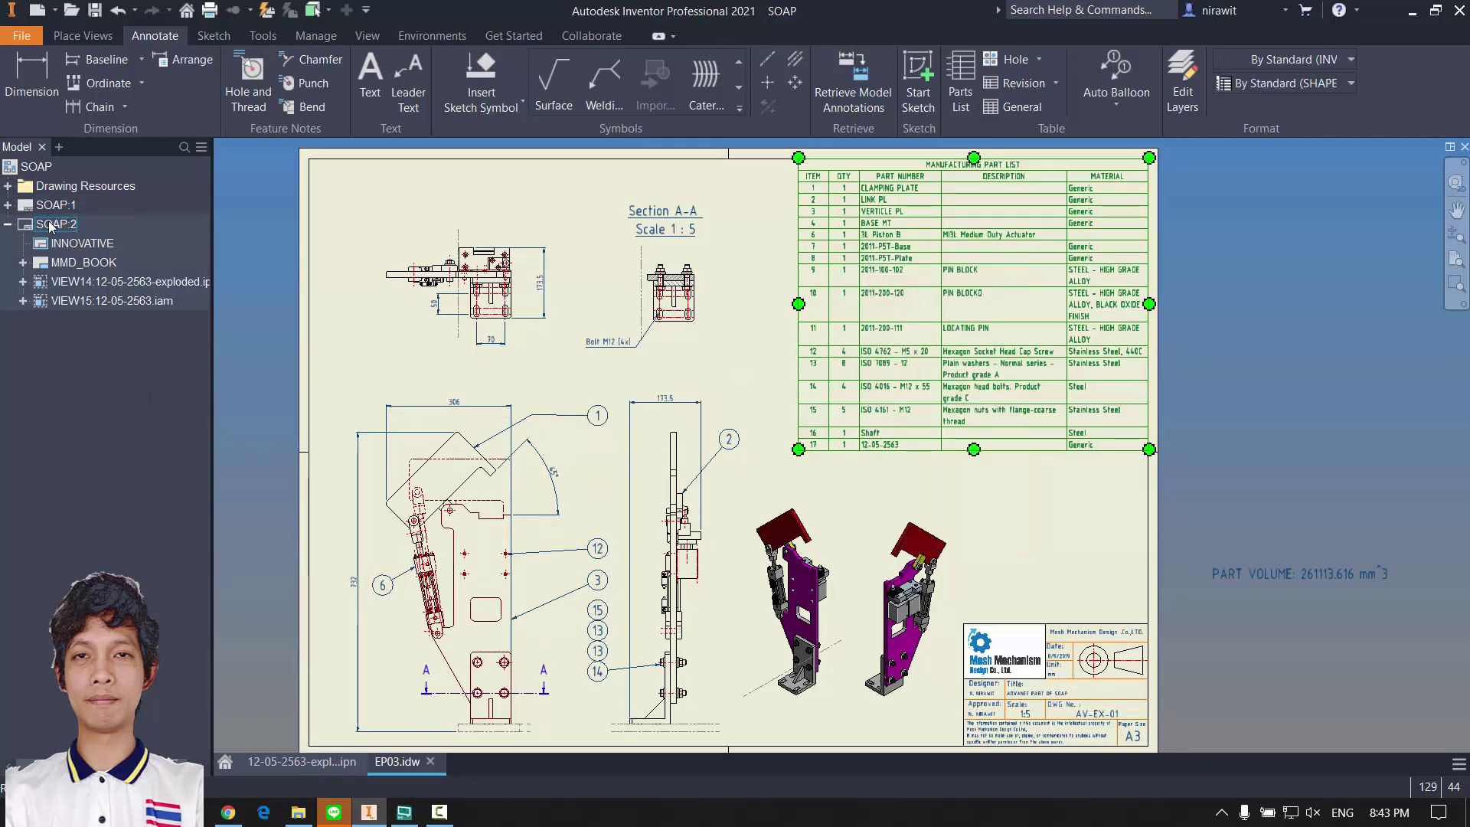
double_click(52, 225)
right_click(1105, 325)
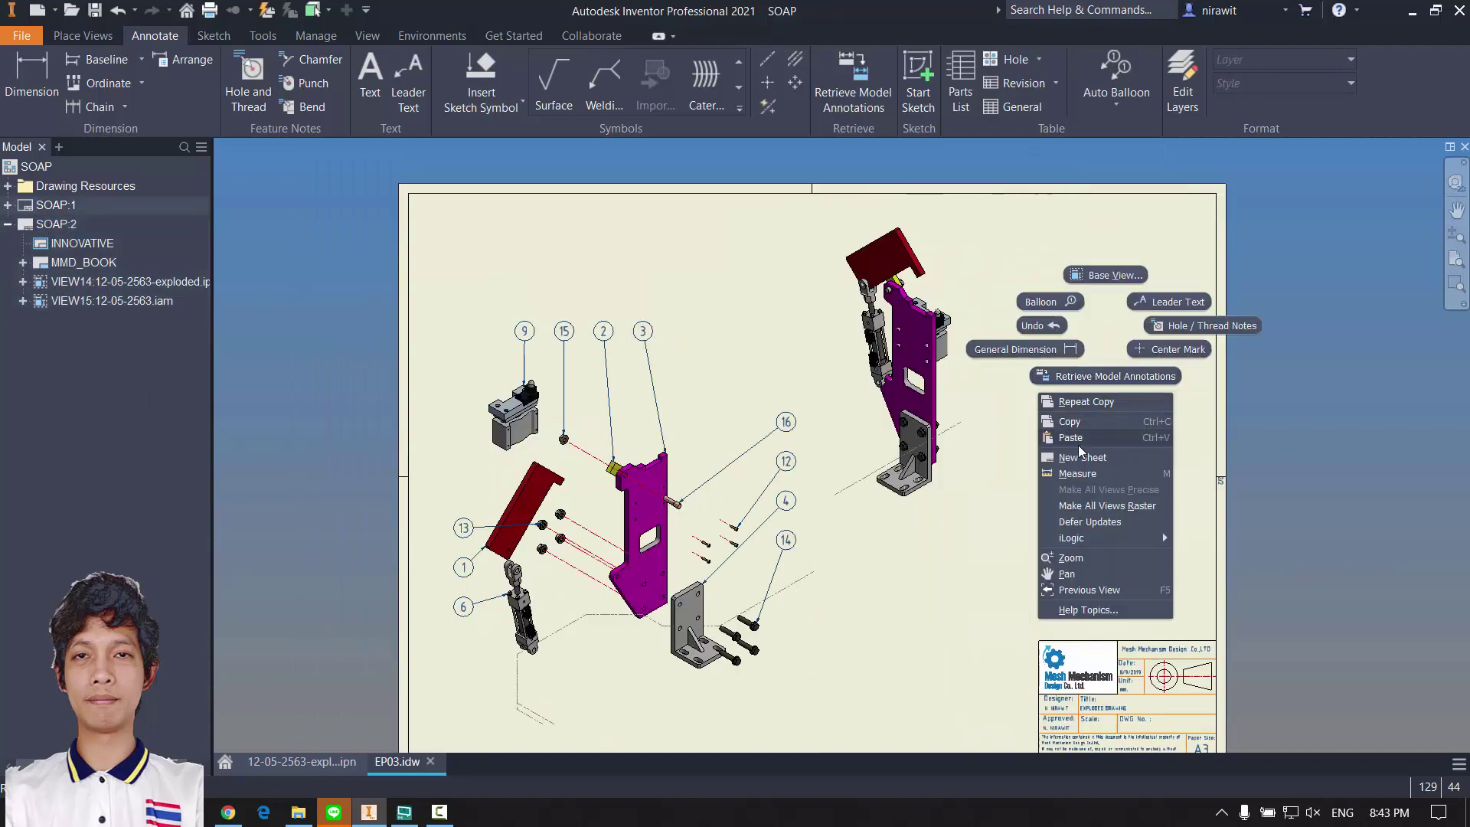
click(1071, 440)
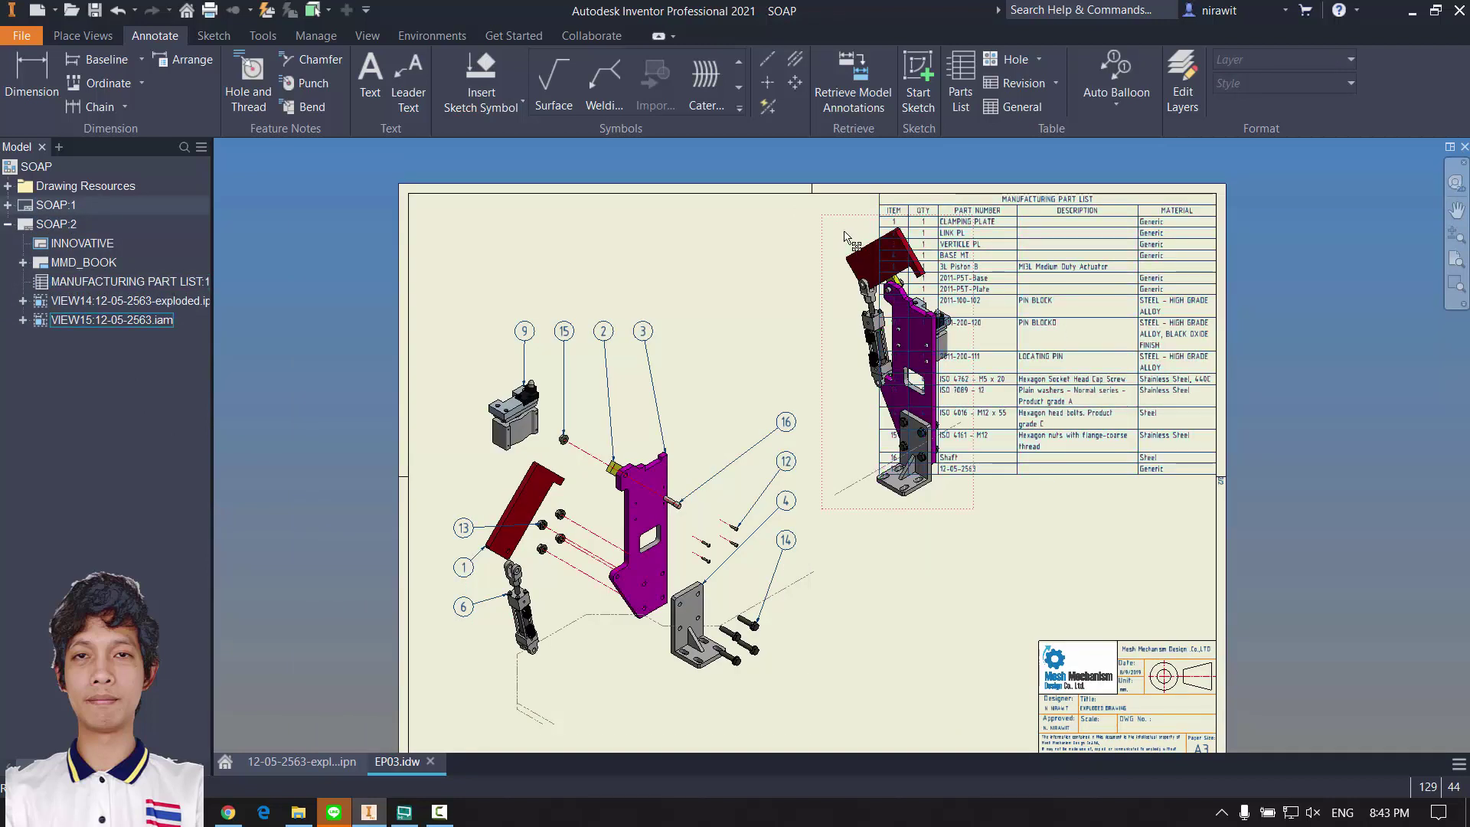
Step: Move the assembled isometric view on SOAP:2 down the sheet so it sits below the pasted part list
drag(829, 222, 870, 498)
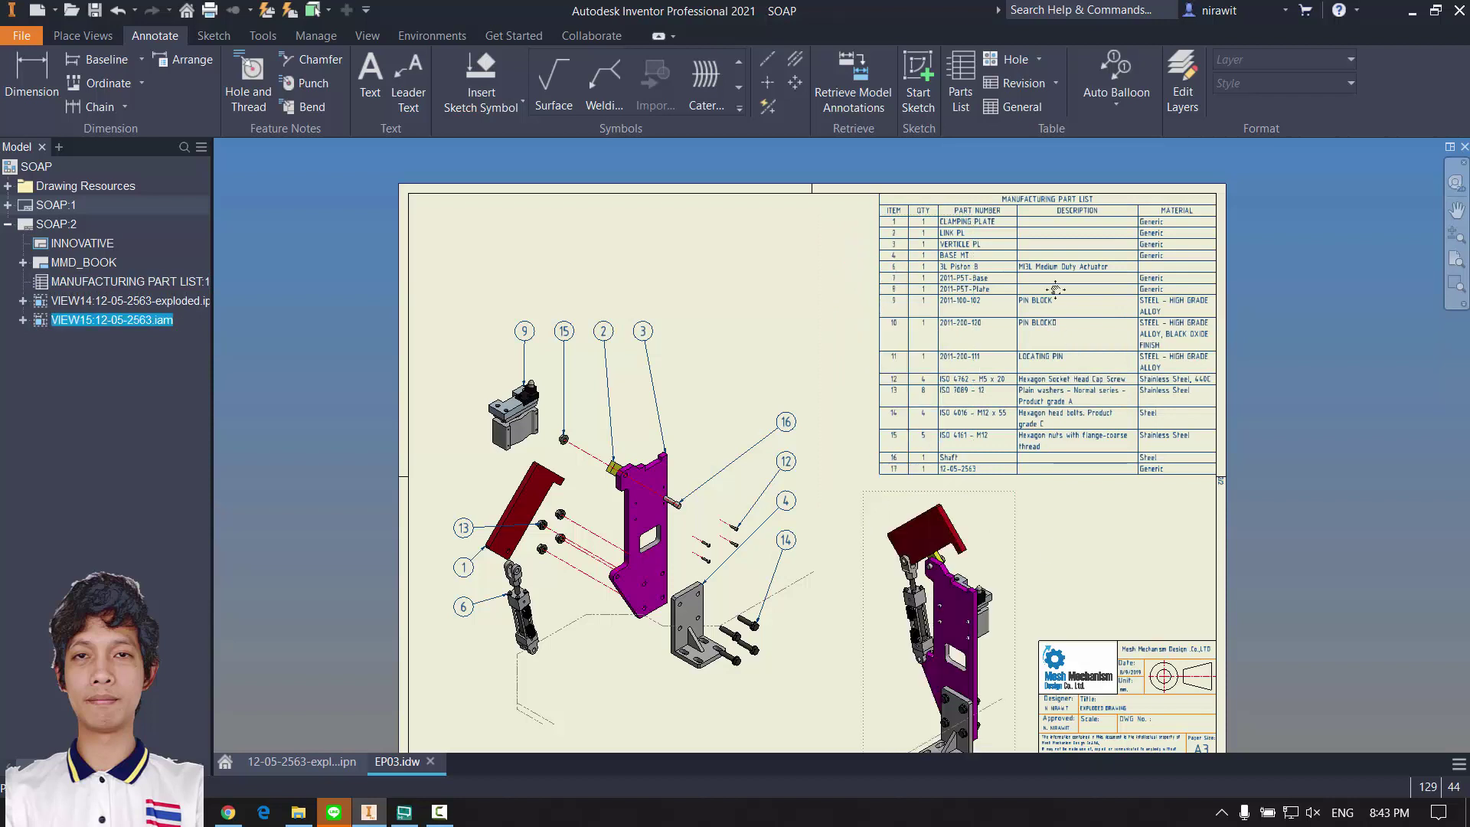
middle_drag(1003, 622, 1014, 363)
drag(1025, 357, 1028, 349)
middle_drag(722, 195, 813, 351)
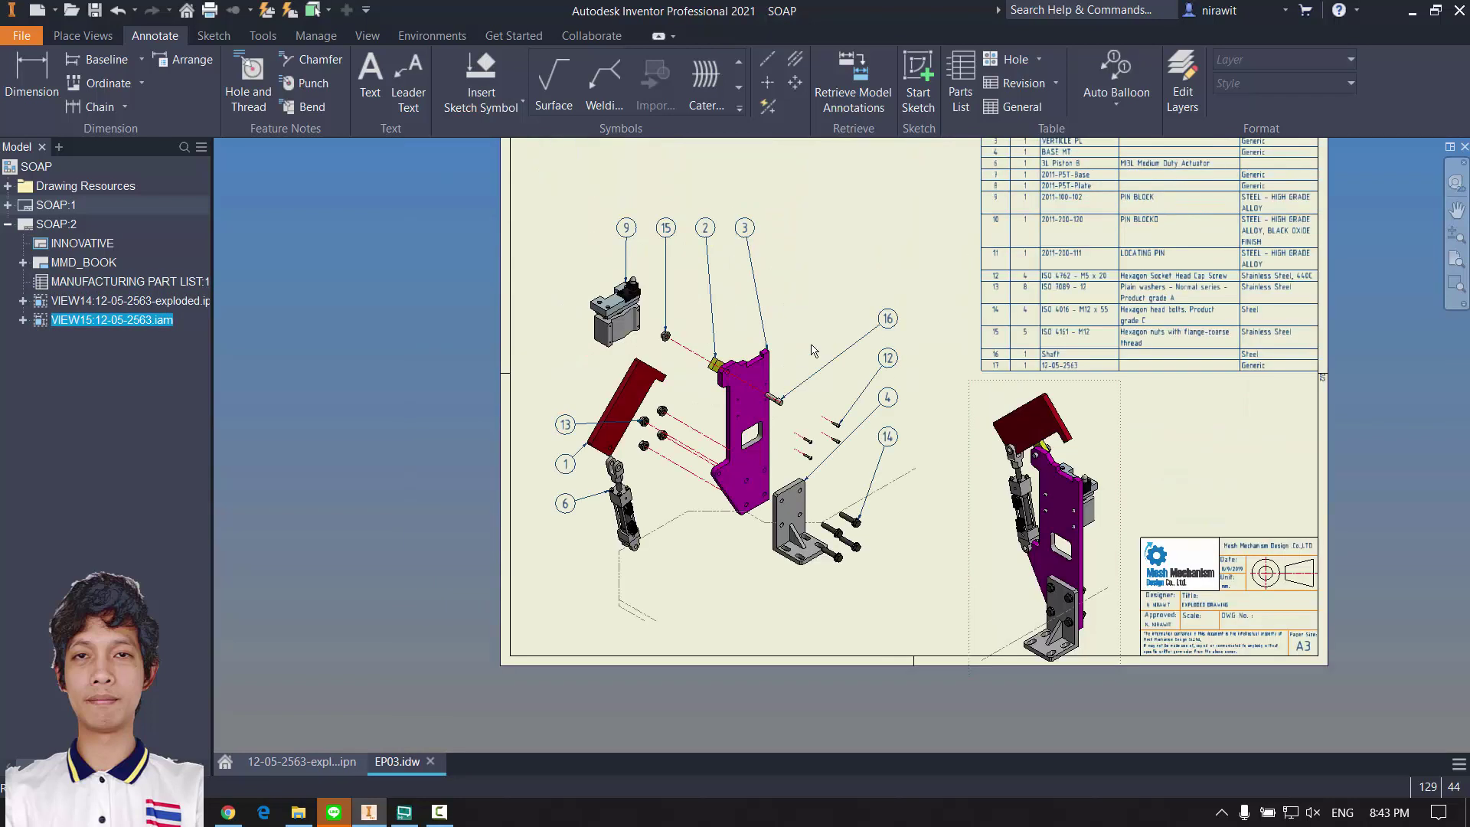
mouse_move(901, 396)
middle_down()
mouse_move(931, 447)
mouse_move(1060, 565)
middle_up()
click(971, 423)
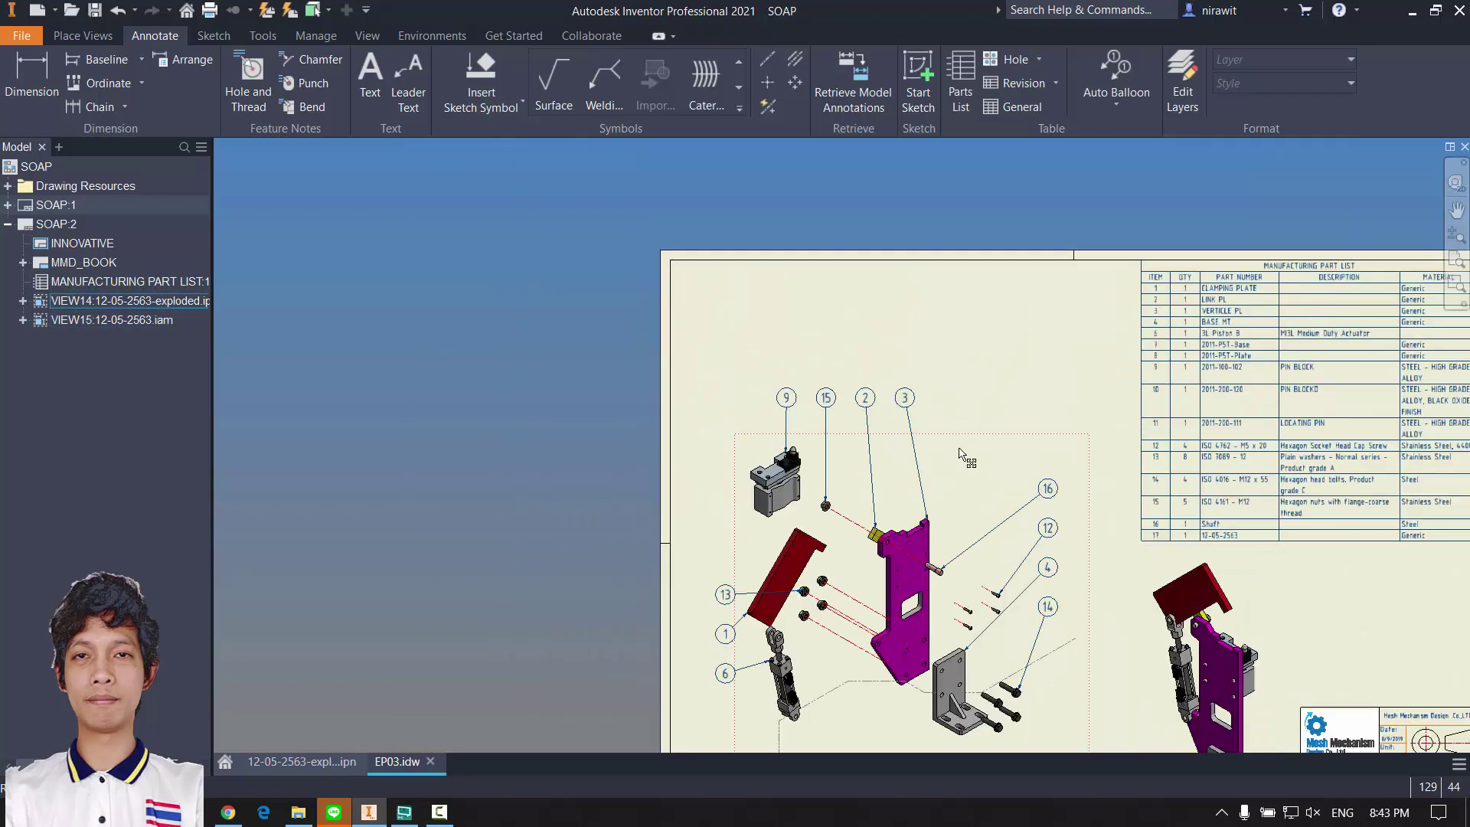
Step: Move the exploded view up and slightly left on the sheet, and shift the assembled view left and up, away from the title block
drag(953, 441, 936, 342)
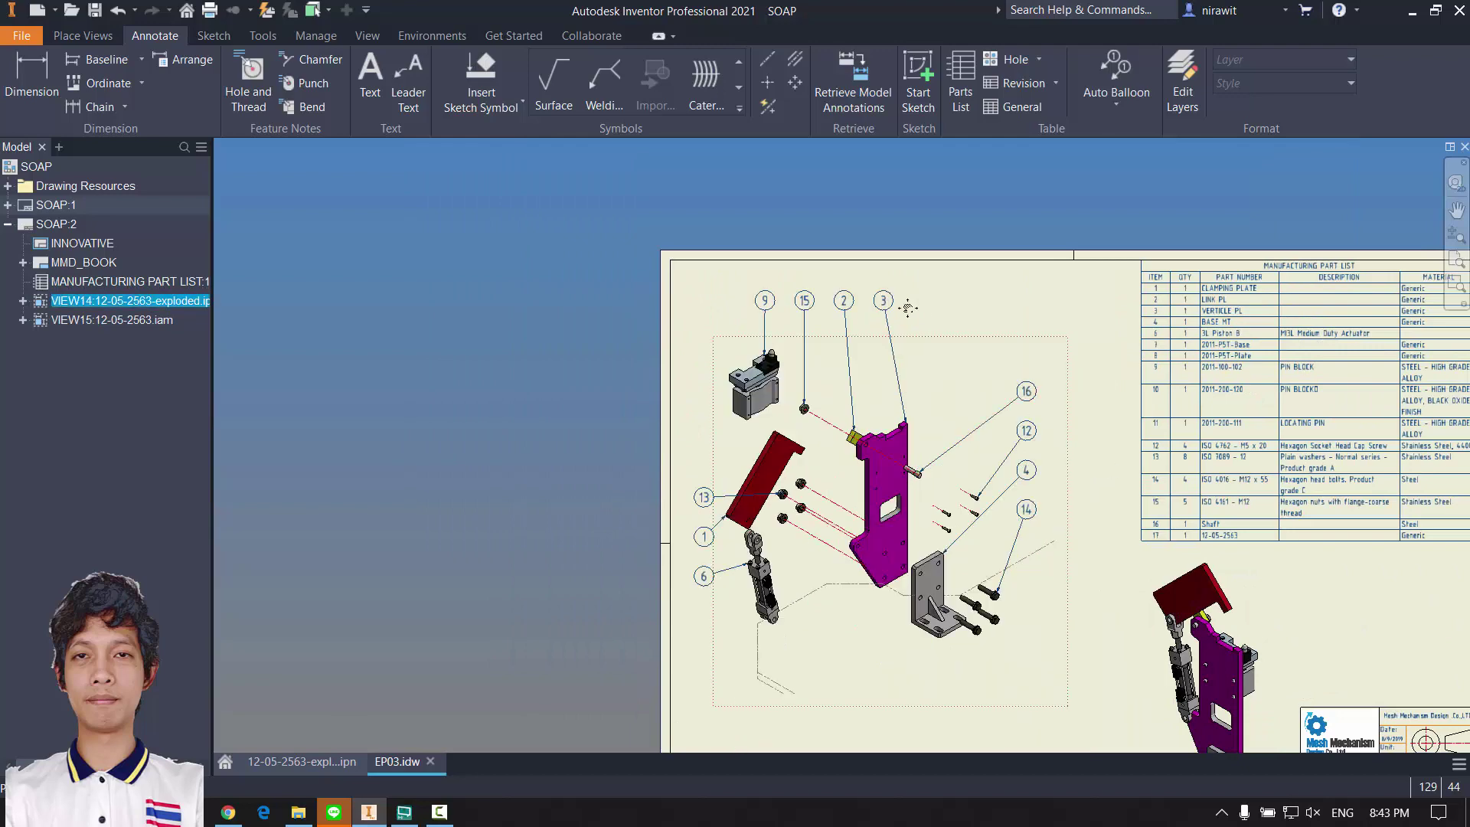
scroll(908, 303, down, 1)
middle_drag(1171, 546, 743, 235)
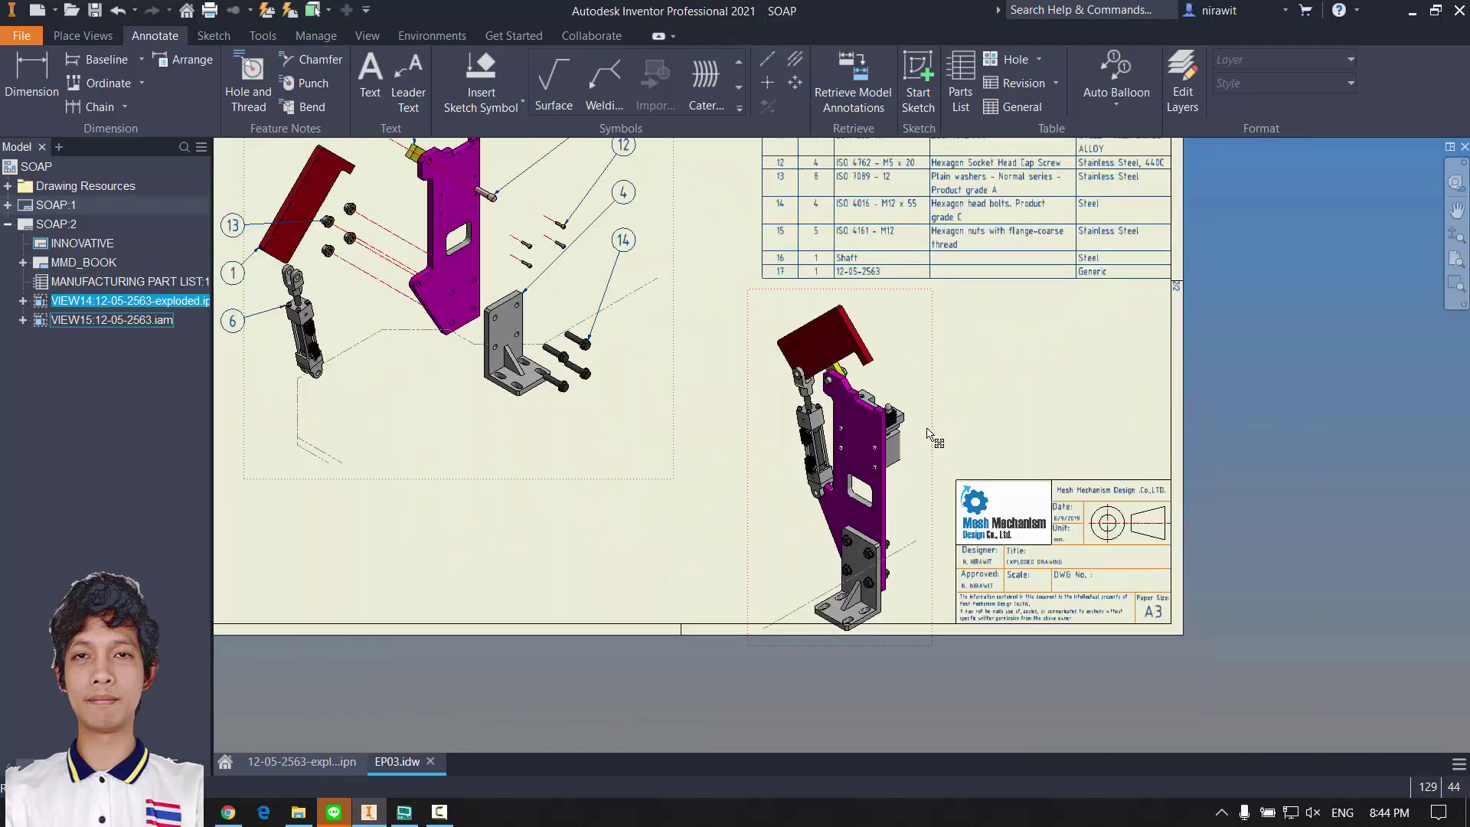
drag(929, 430, 817, 398)
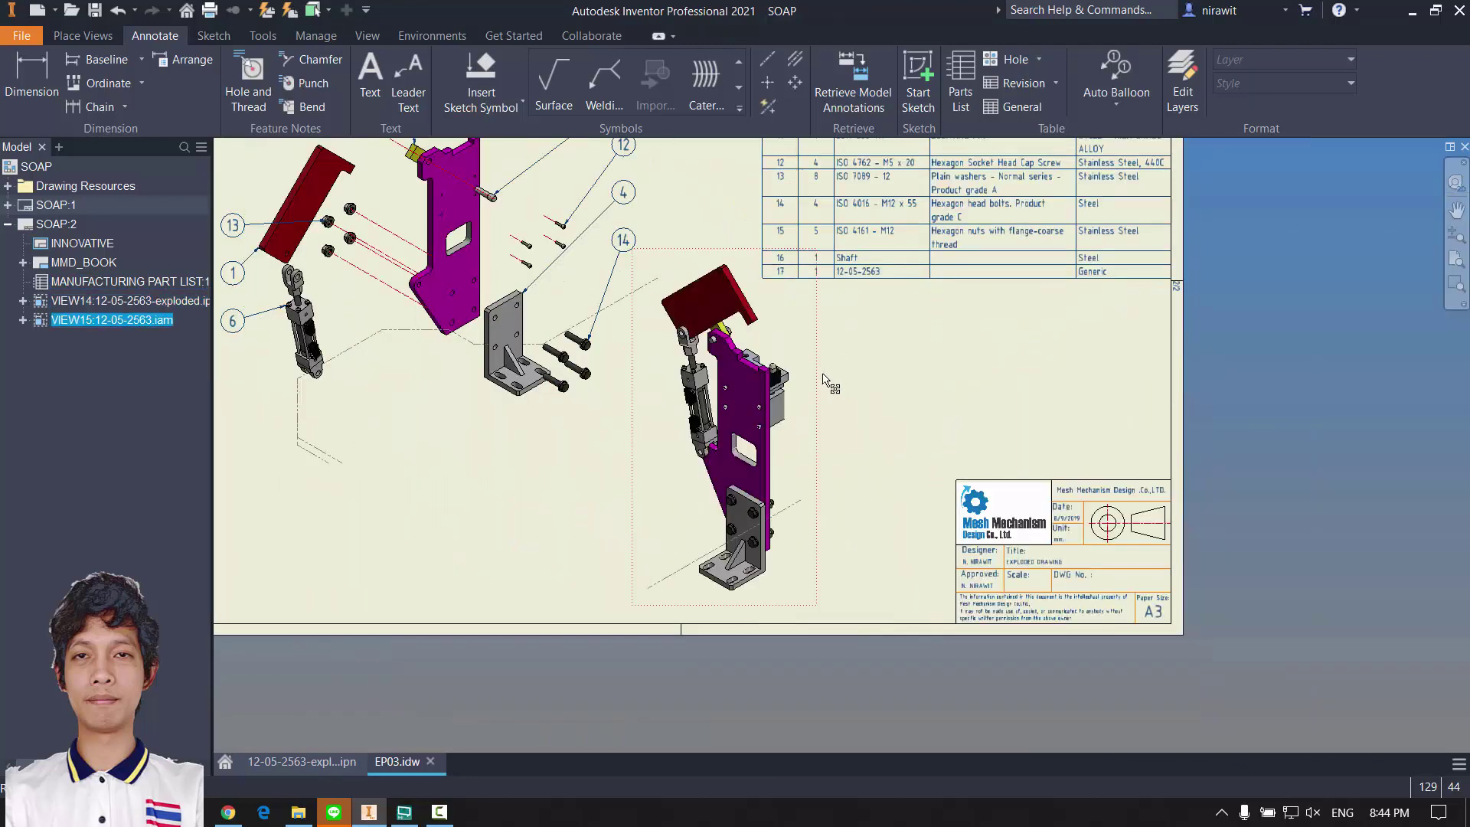
click(982, 434)
Step: Check the layout of the whole exploded sheet and save the EP03 drawing
middle_drag(901, 389, 1108, 520)
middle_click(1108, 521)
middle_click(1108, 521)
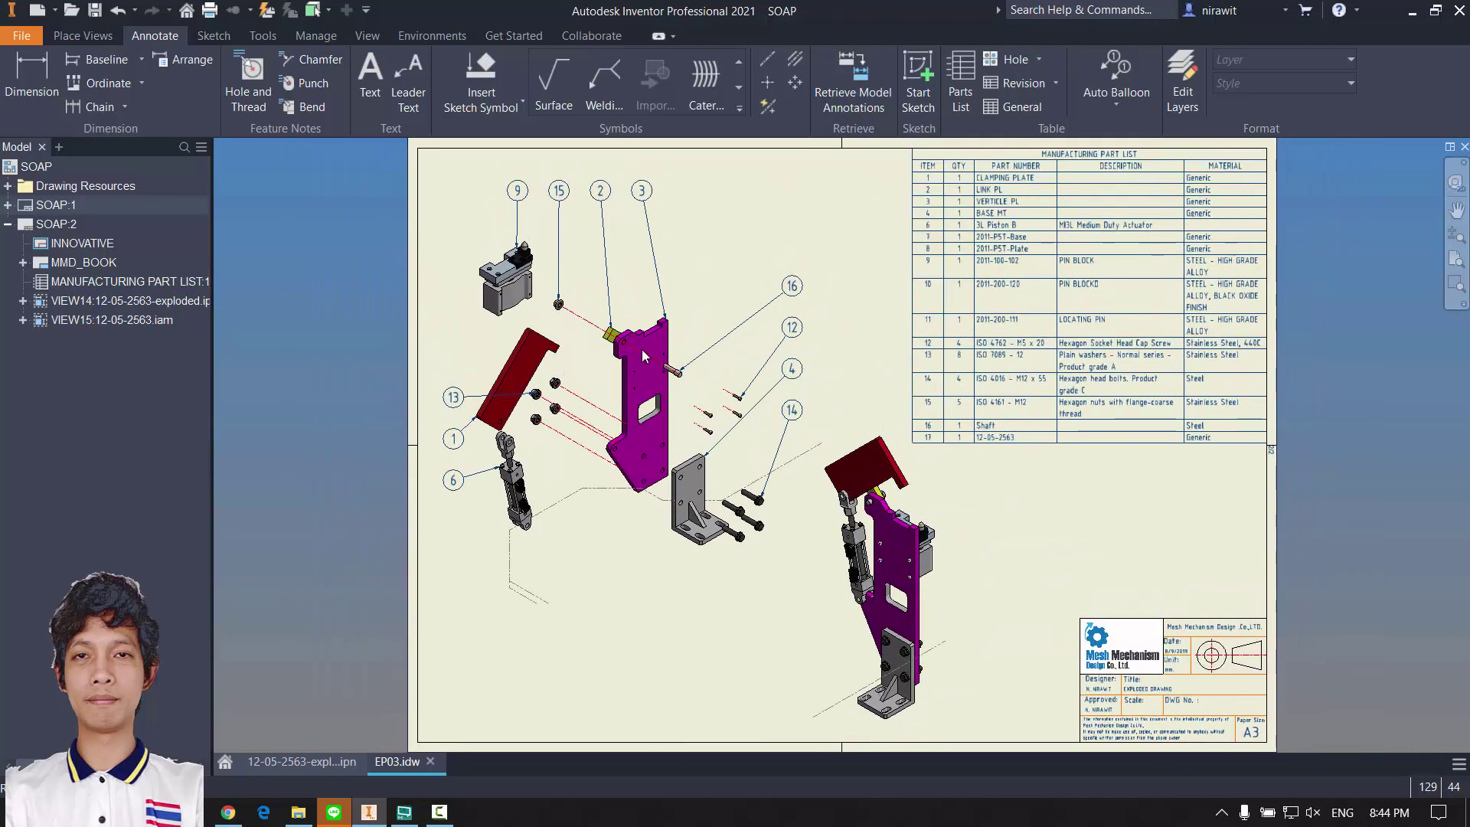
scroll(704, 315, down, 2)
scroll(708, 315, up, 5)
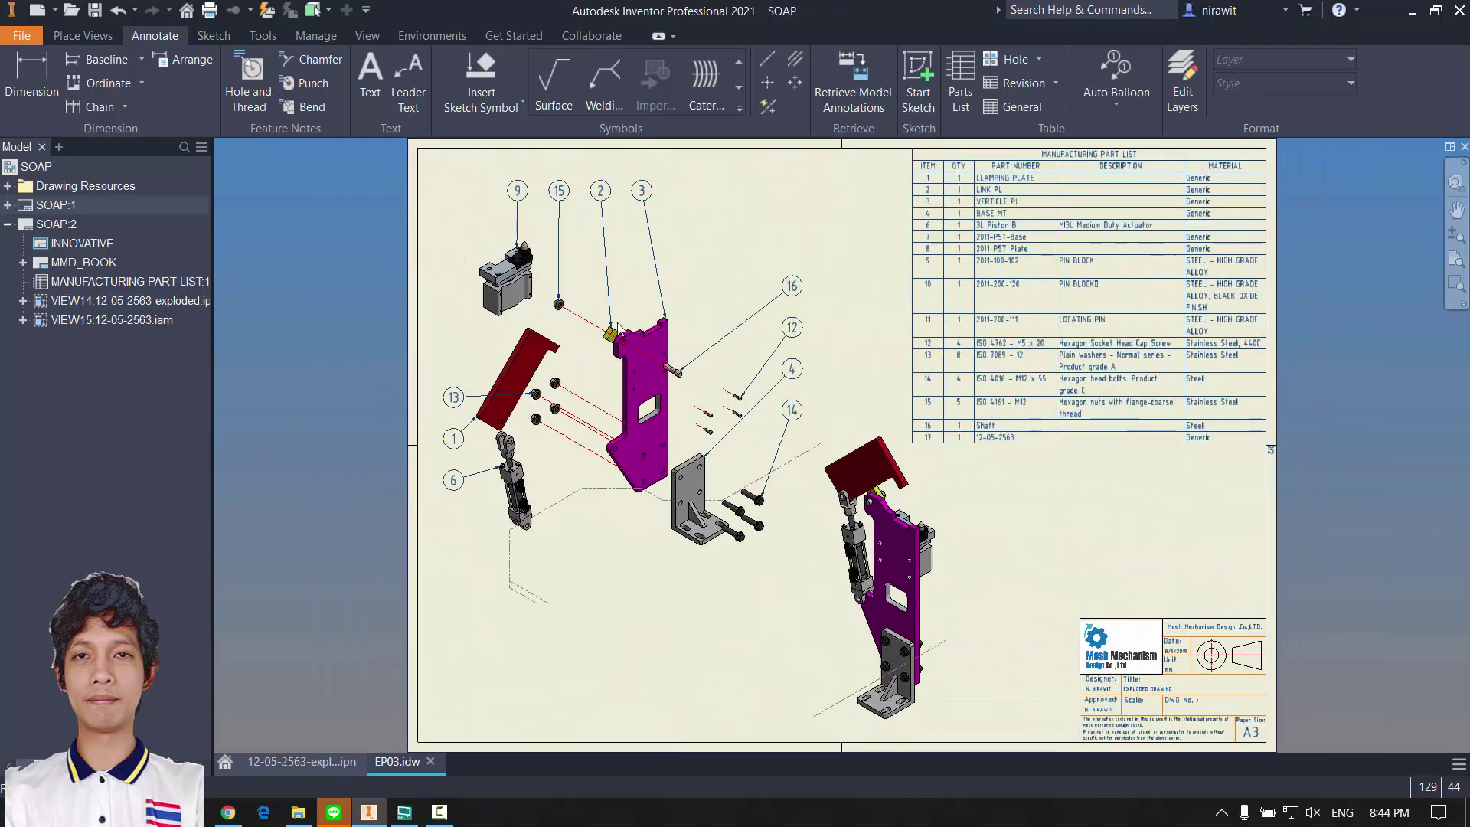
scroll(876, 418, down, 3)
middle_drag(920, 421, 884, 408)
key(Home)
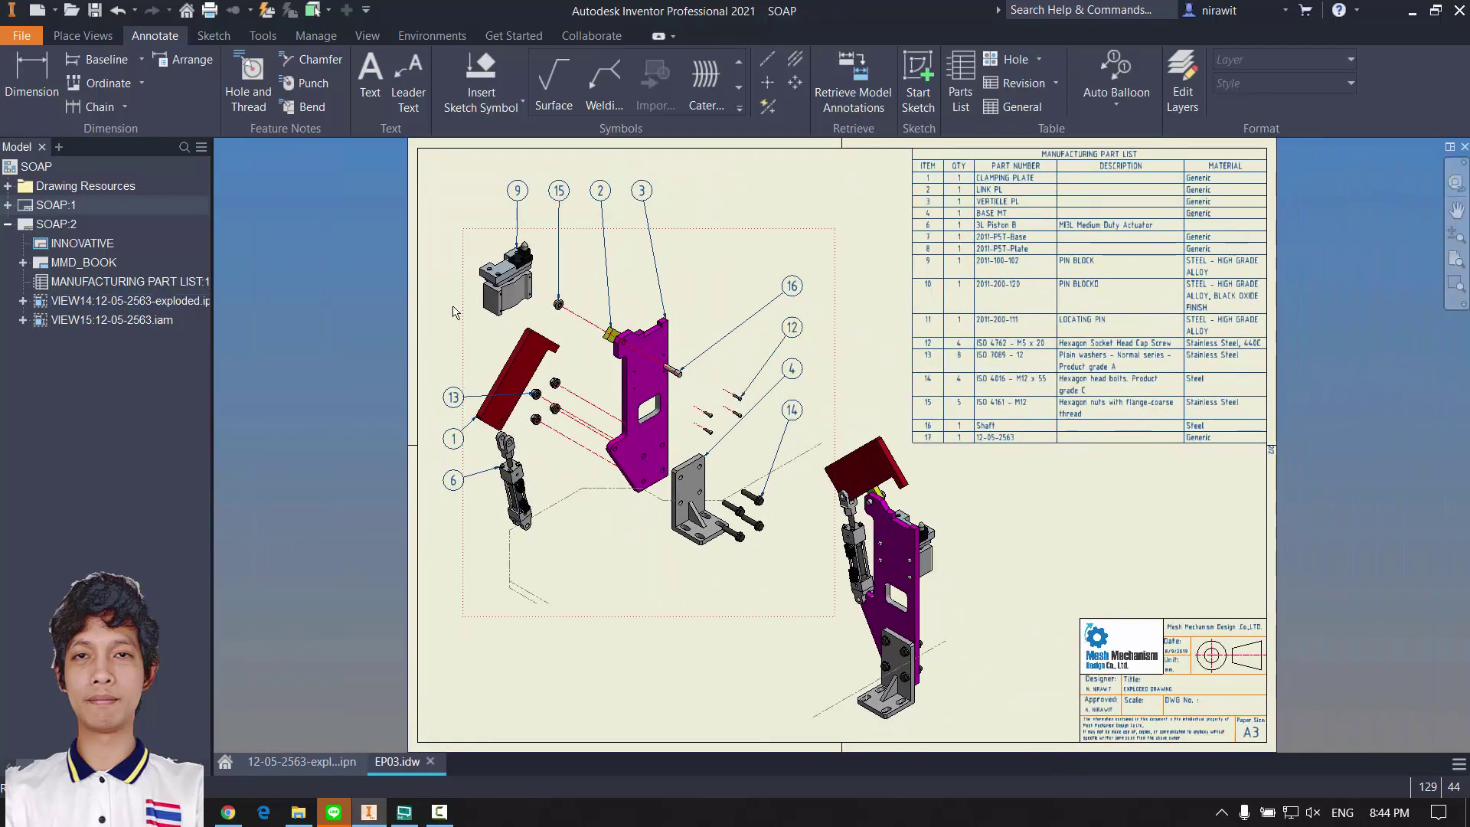
click(95, 10)
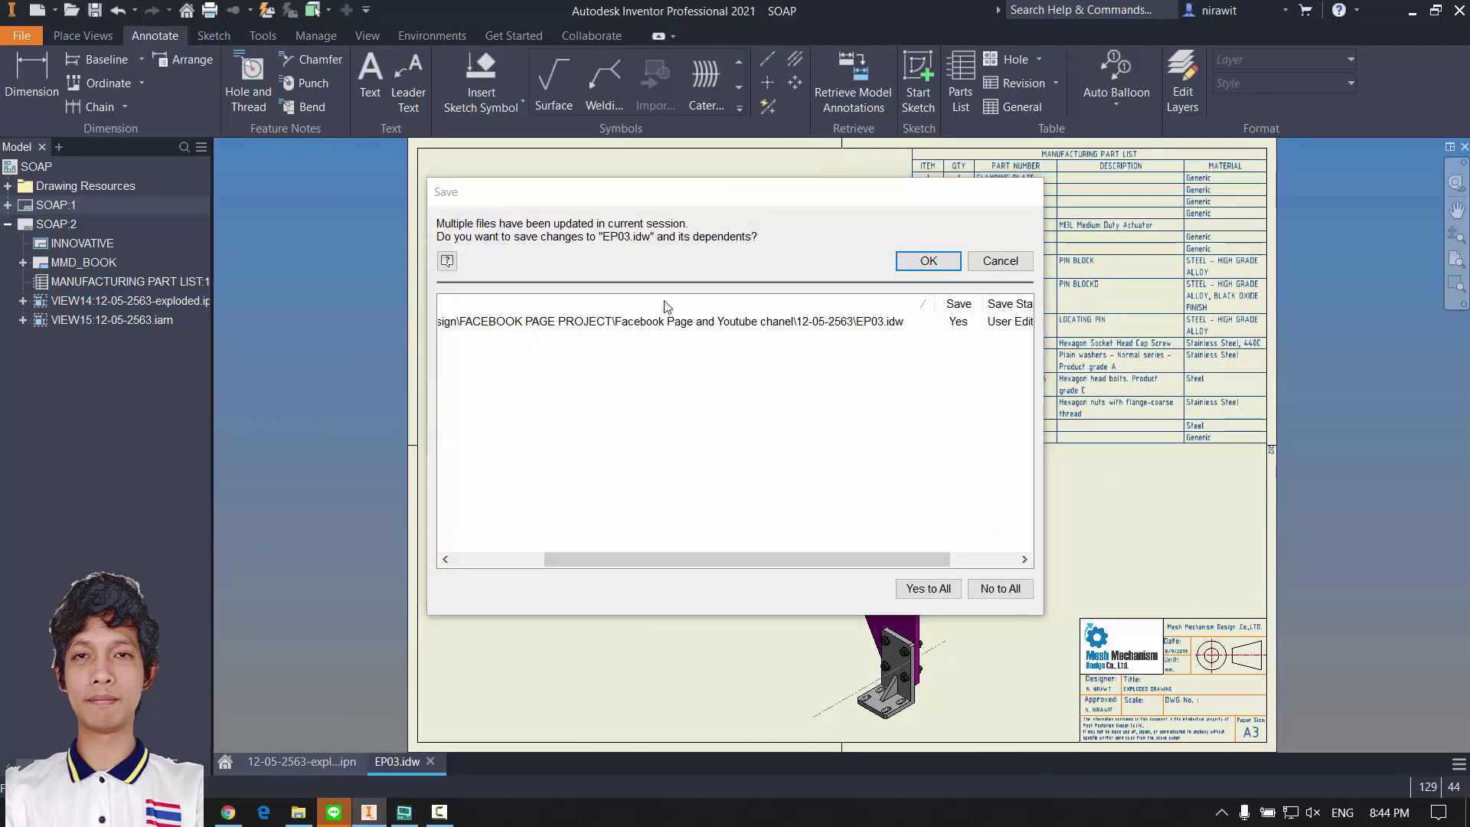
click(929, 260)
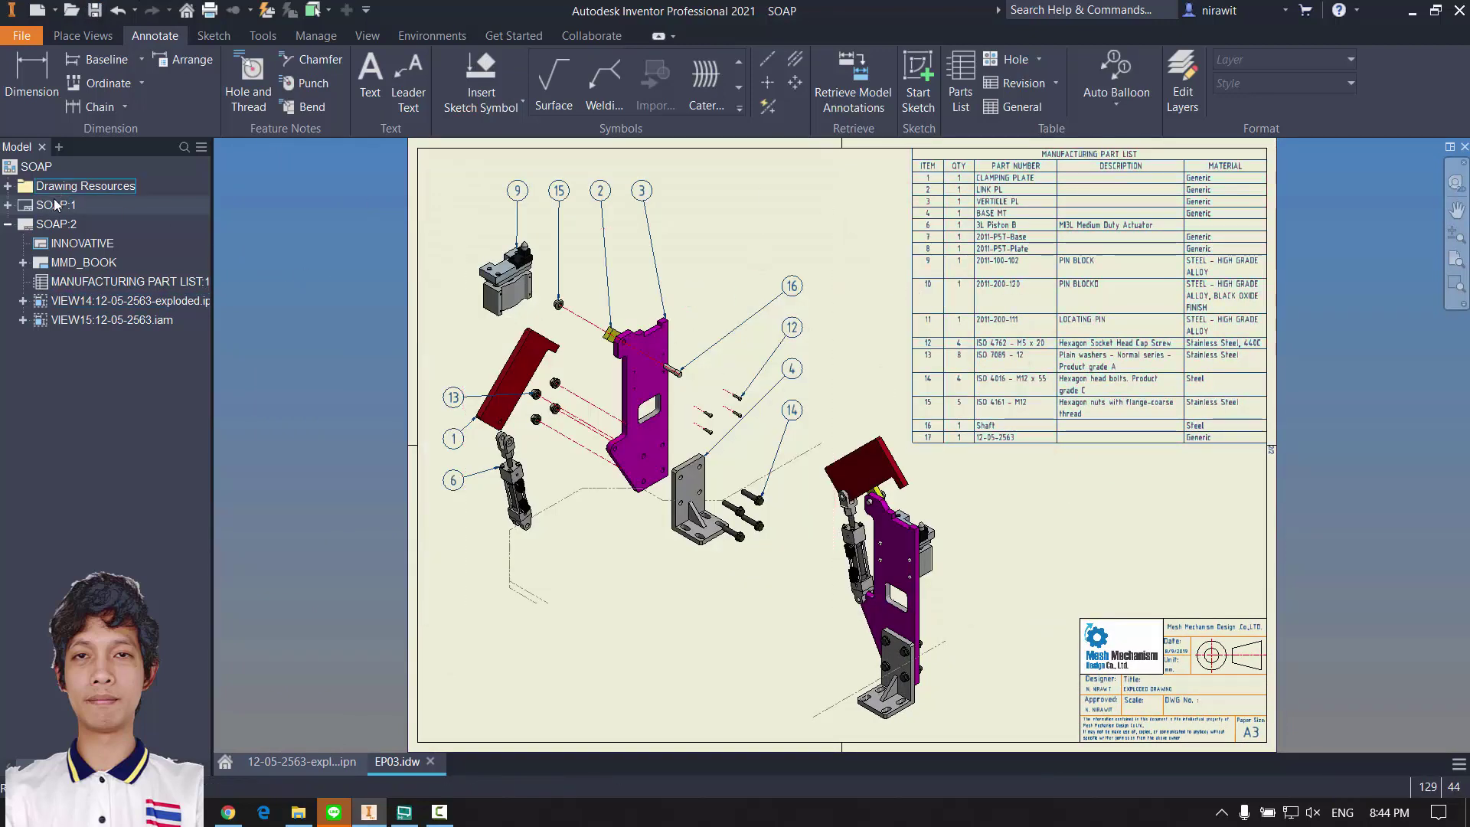
Step: Review the SOAP:1 and SOAP:2 sheets in turn and leave SOAP:1 active
click(56, 204)
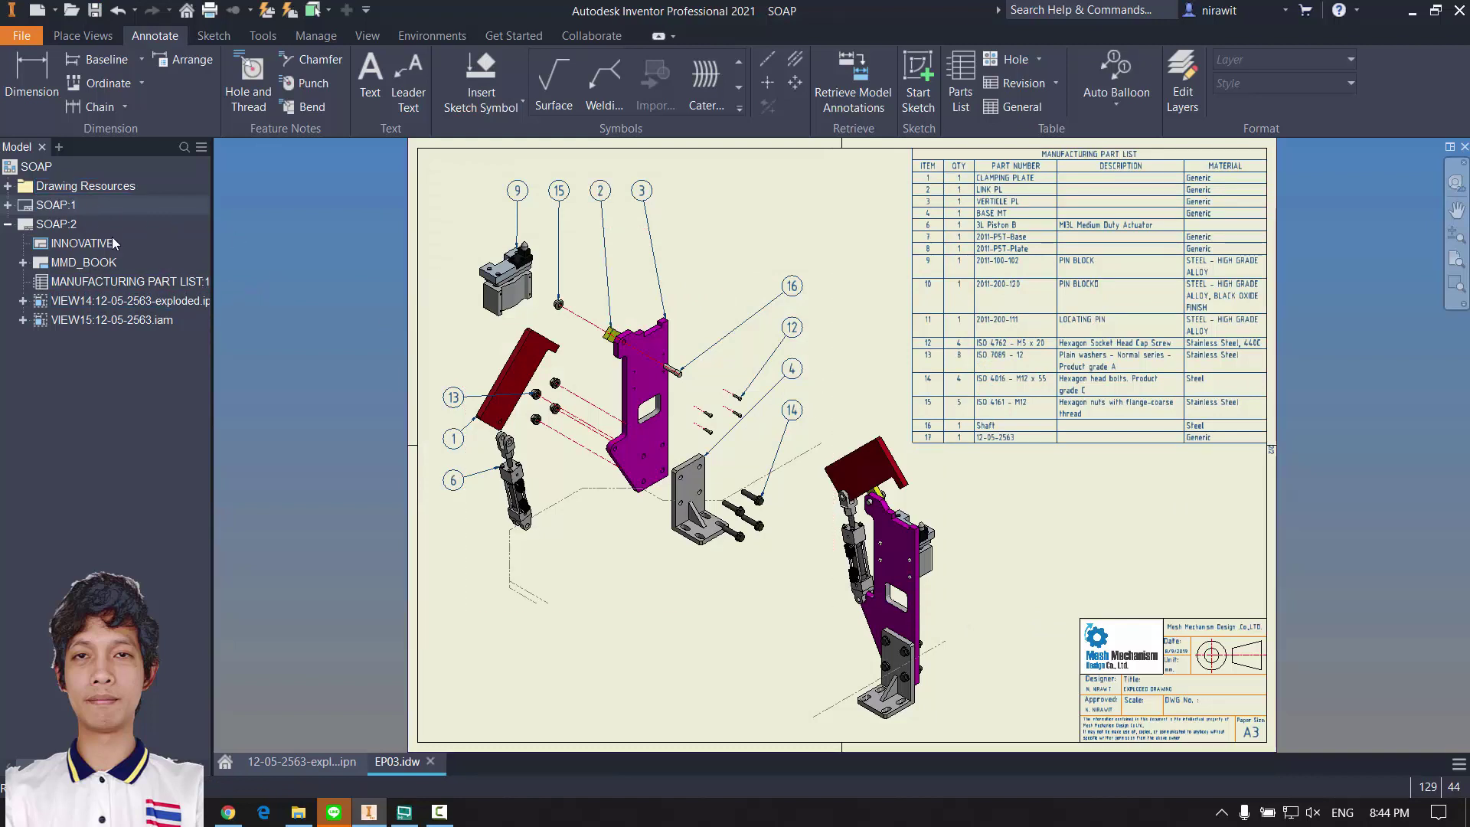
double_click(69, 206)
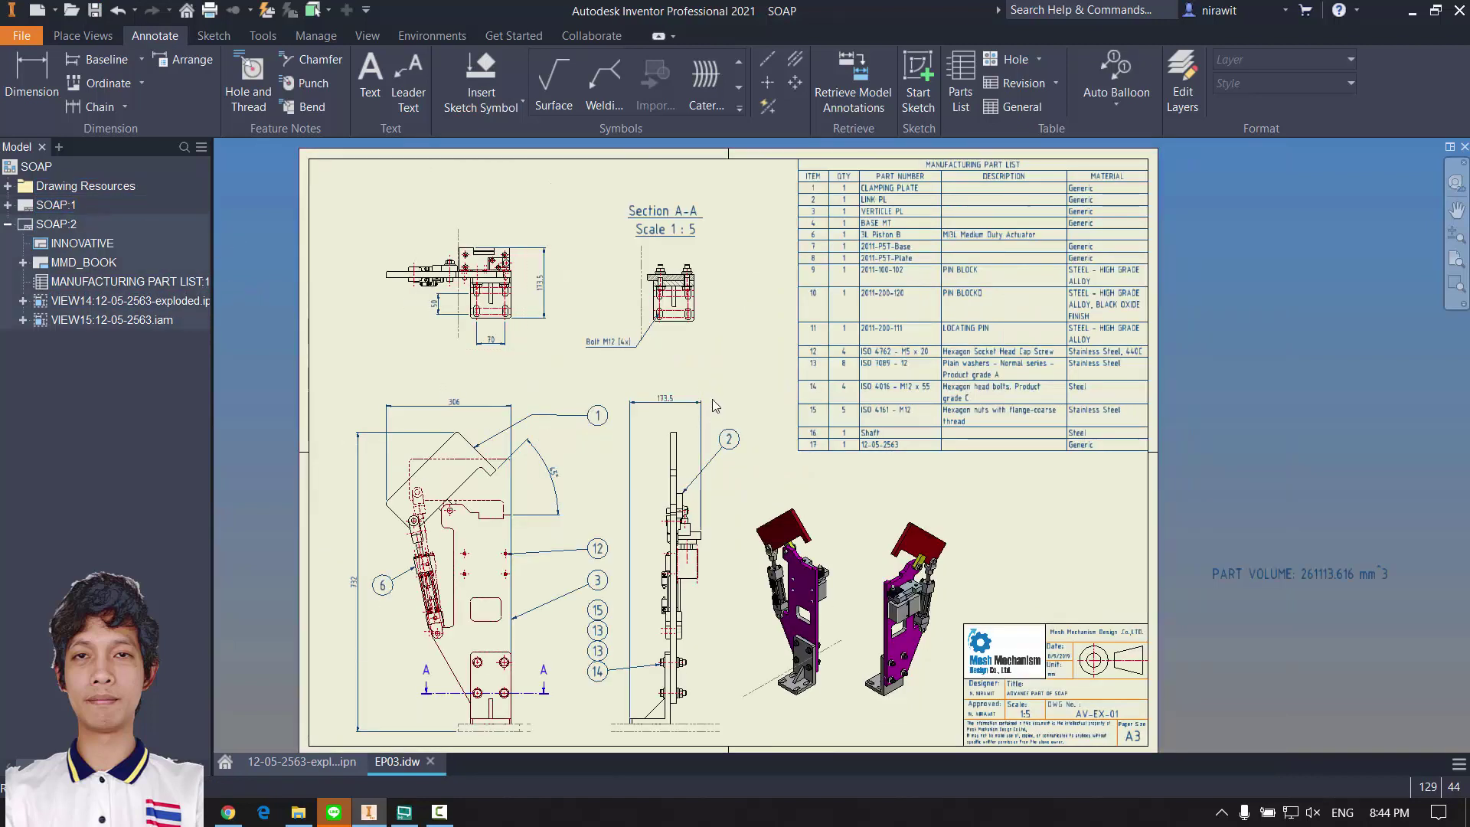
double_click(55, 224)
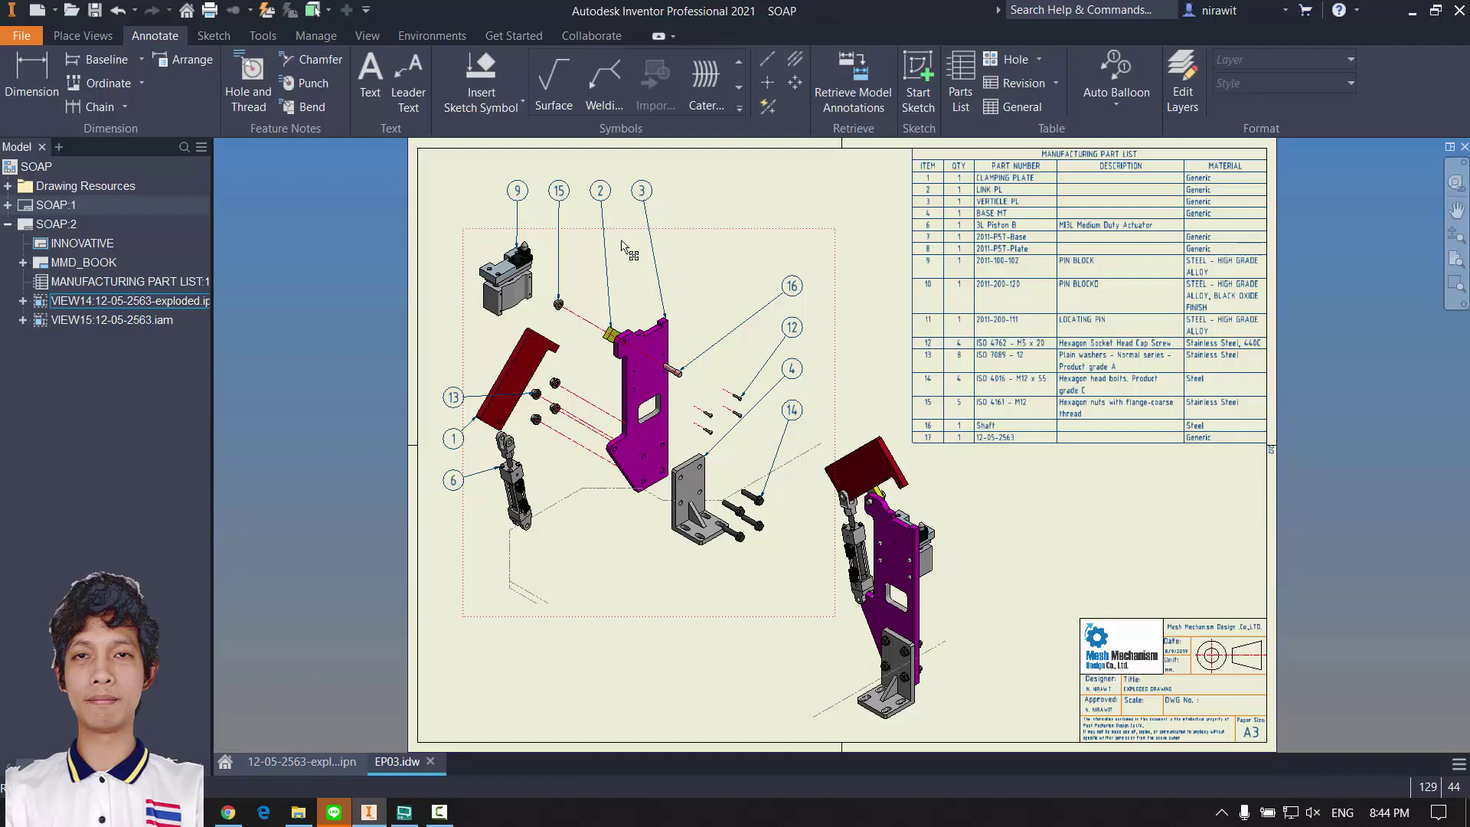
double_click(49, 204)
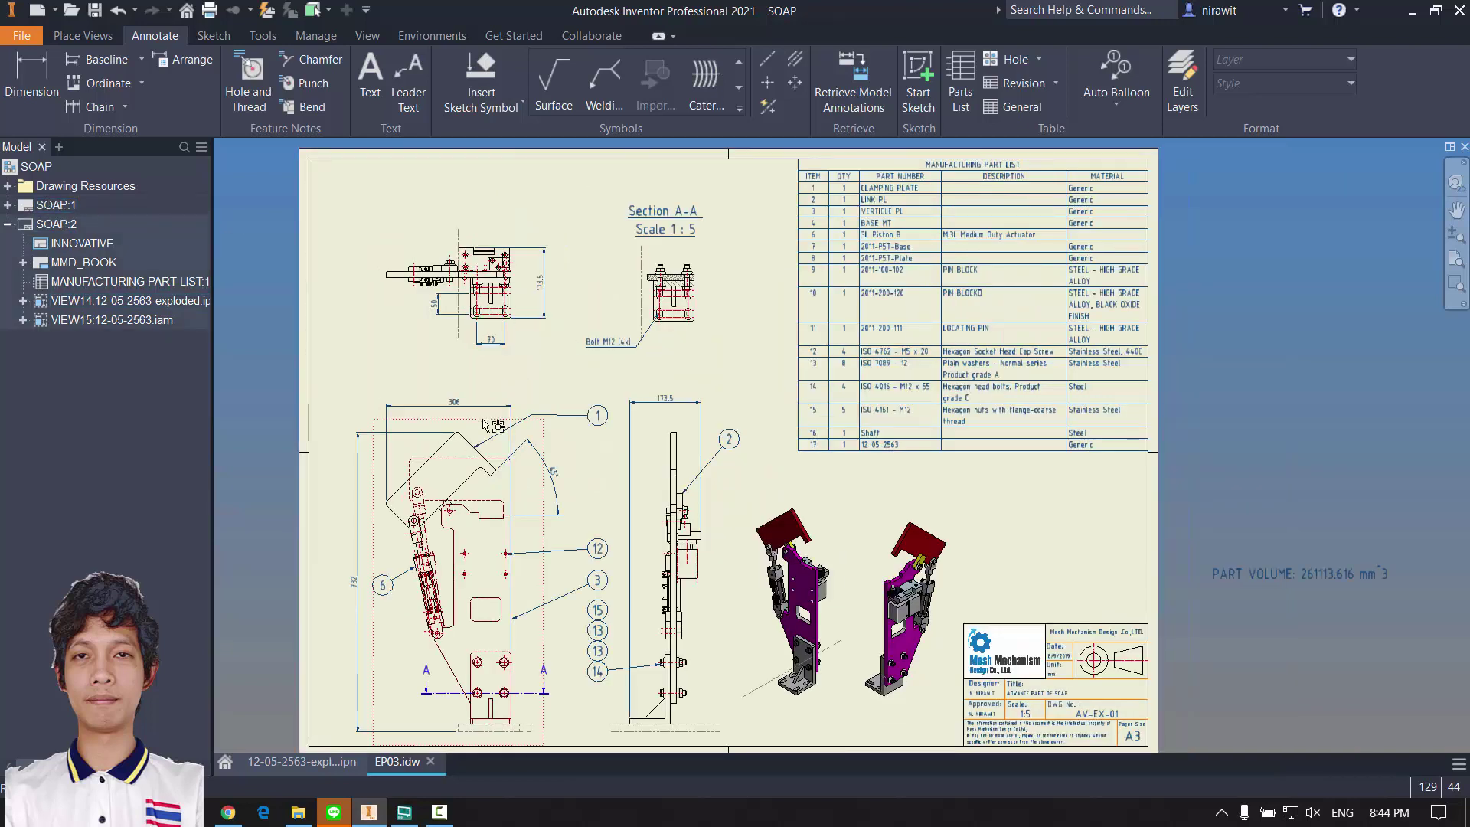
Step: Move the front view and Section A-A slightly up on the SOAP:1 sheet, and save the EP03 drawing
drag(486, 392, 547, 300)
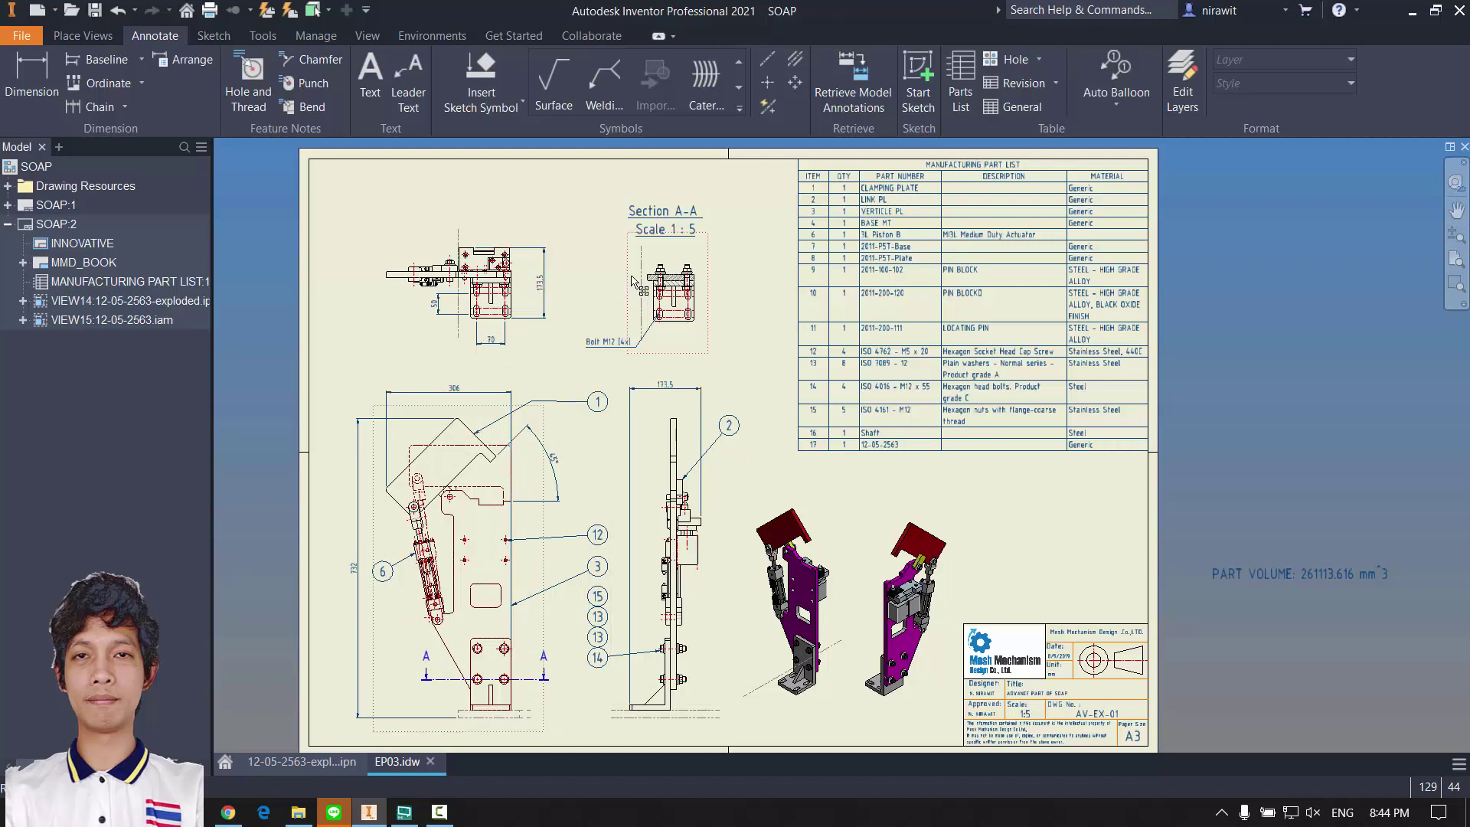
drag(633, 270, 632, 260)
middle_drag(516, 342, 656, 329)
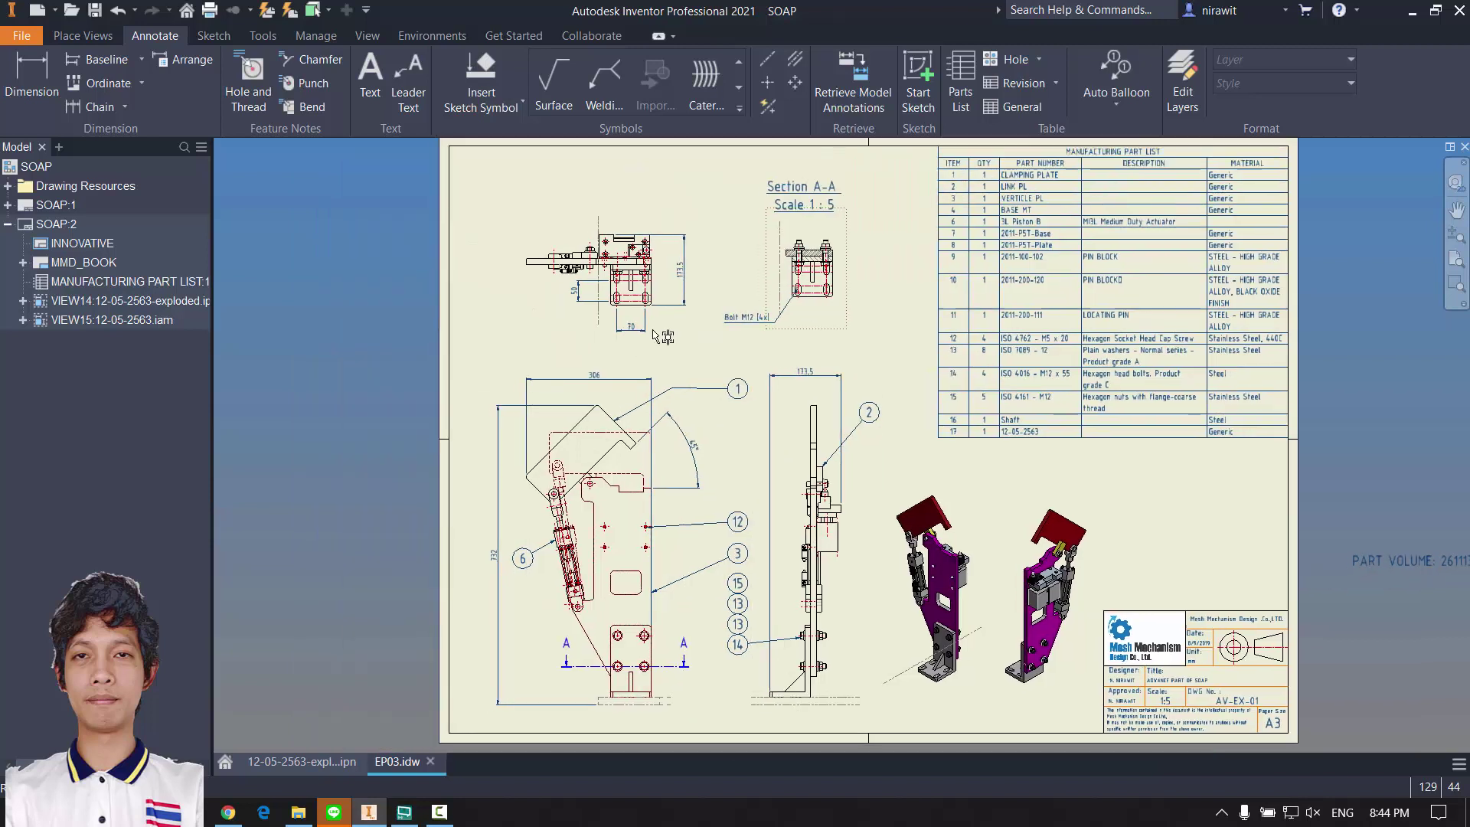
click(95, 10)
click(926, 261)
Step: Set up printing of the drawing with Microsoft Print to PDF as the printer and zoom into the print preview
click(209, 11)
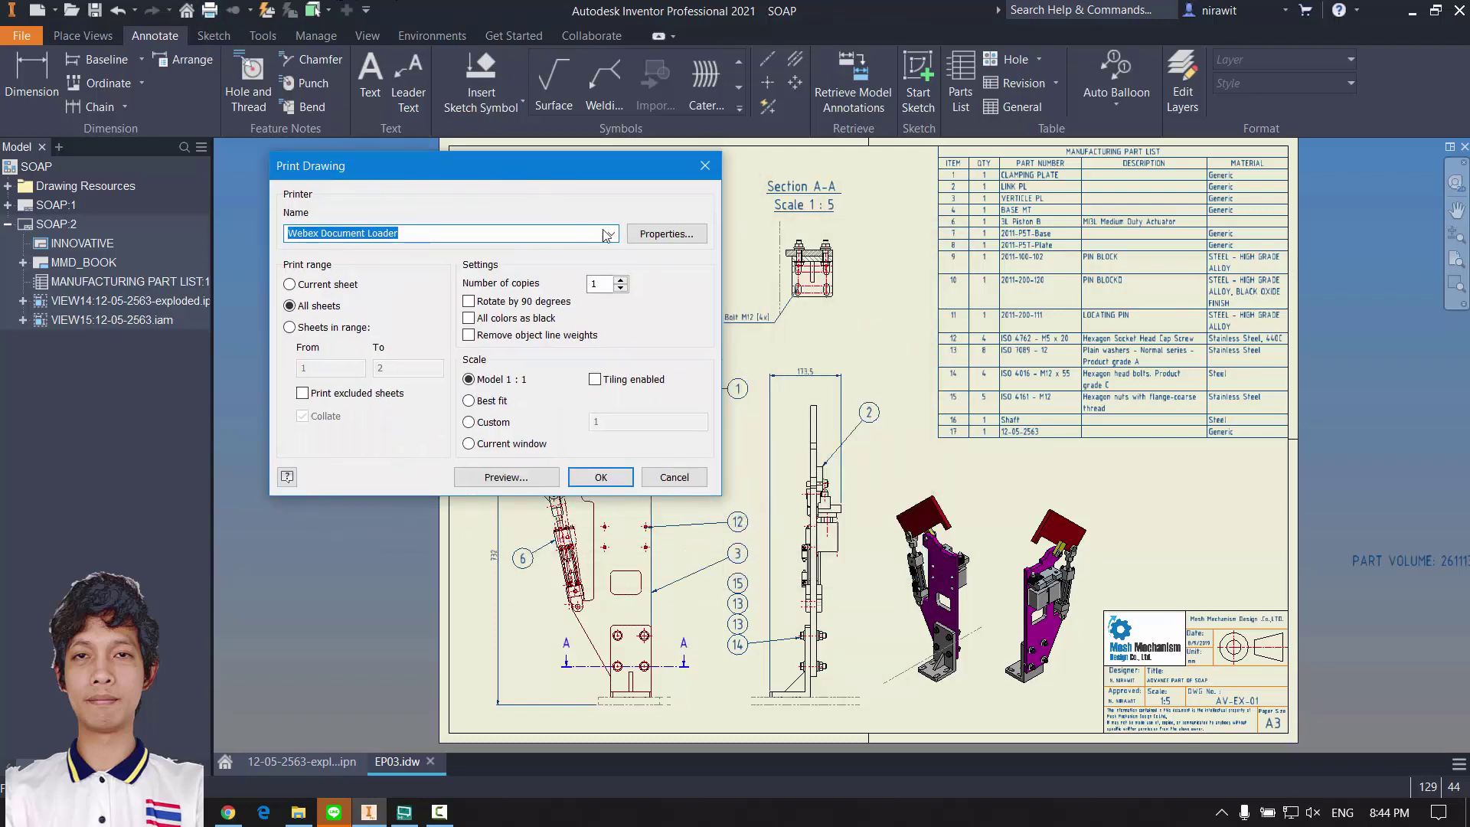
click(608, 234)
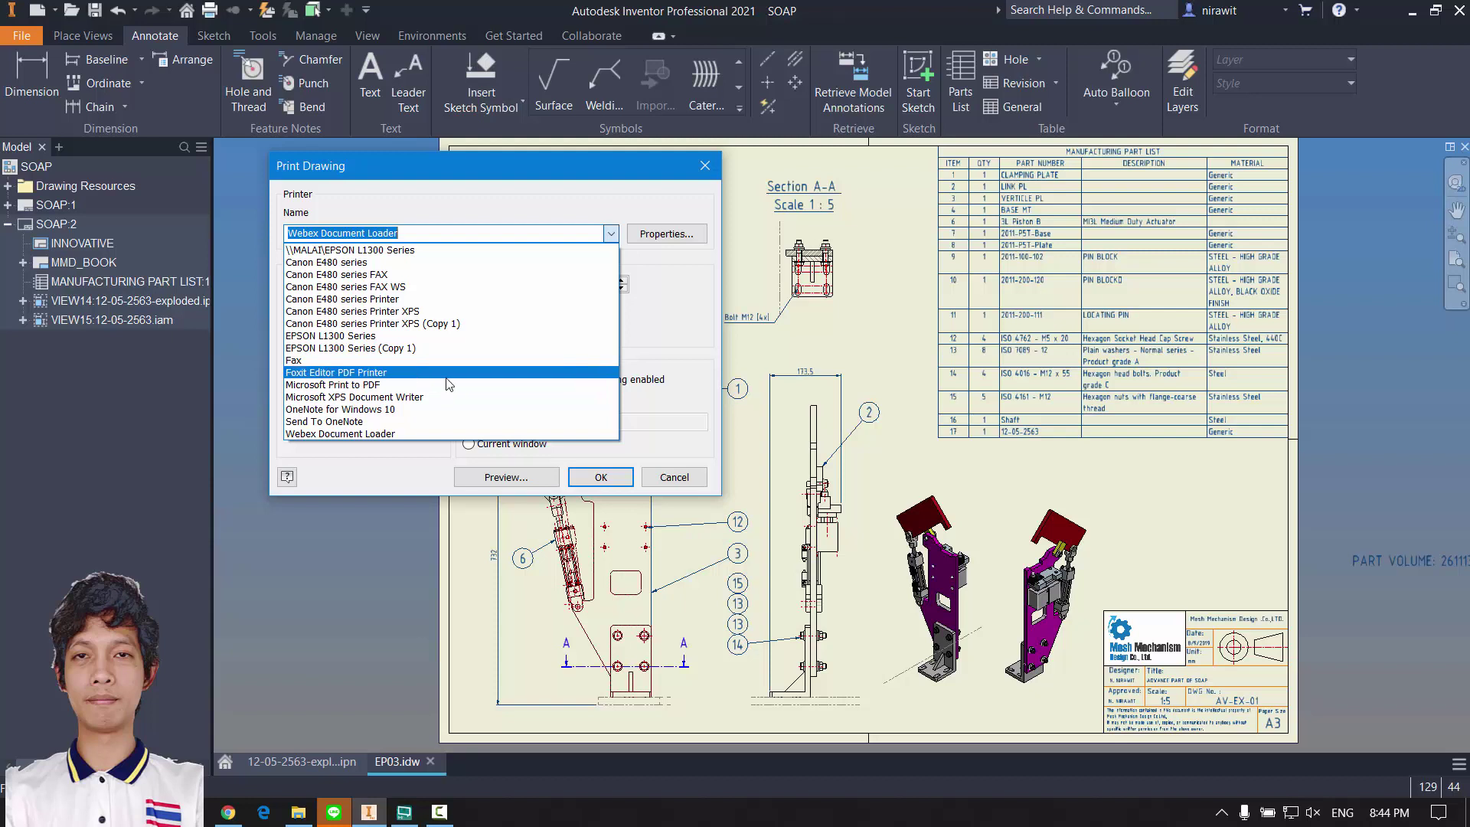
click(463, 385)
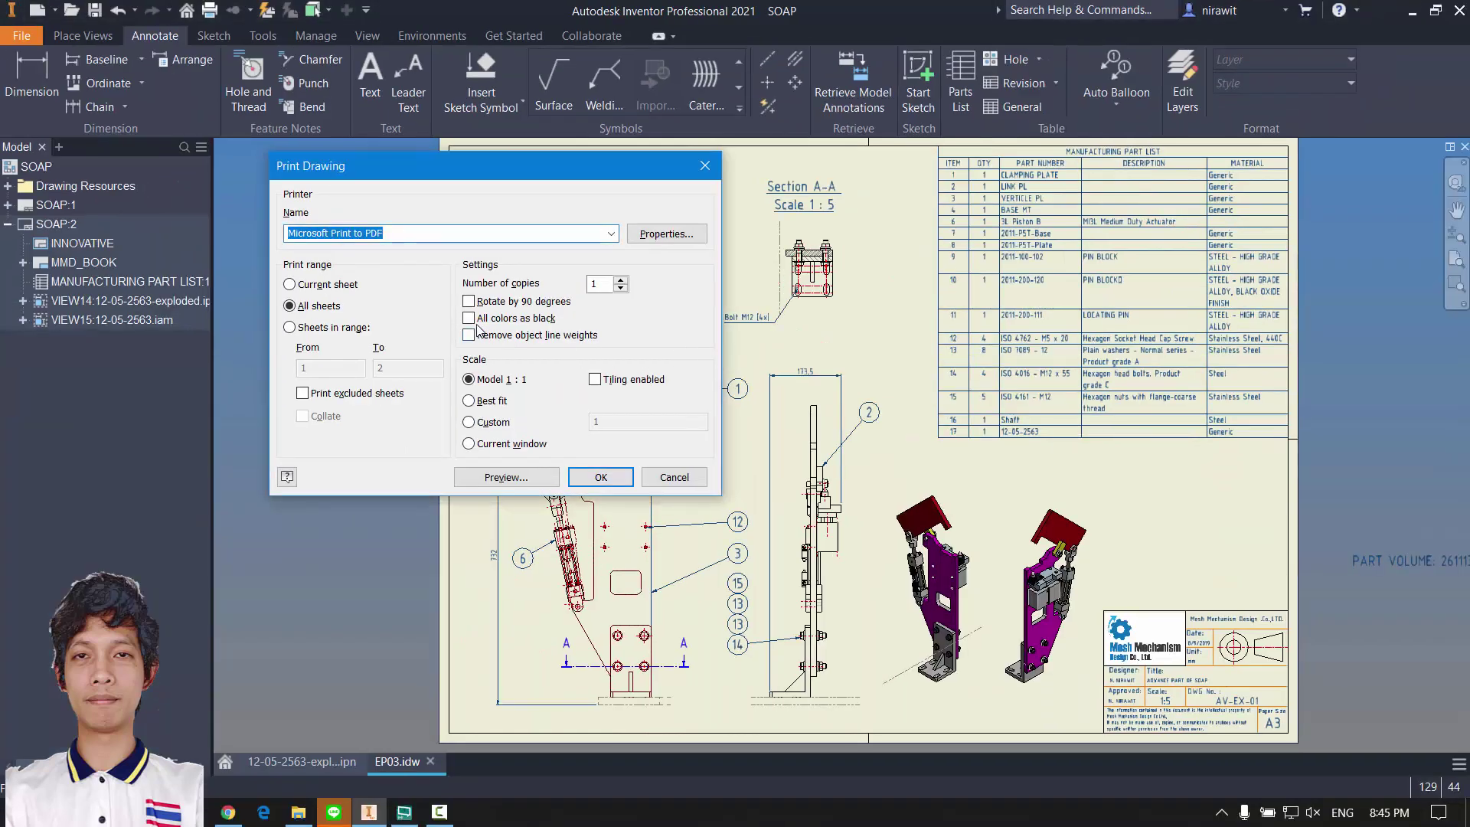
click(476, 318)
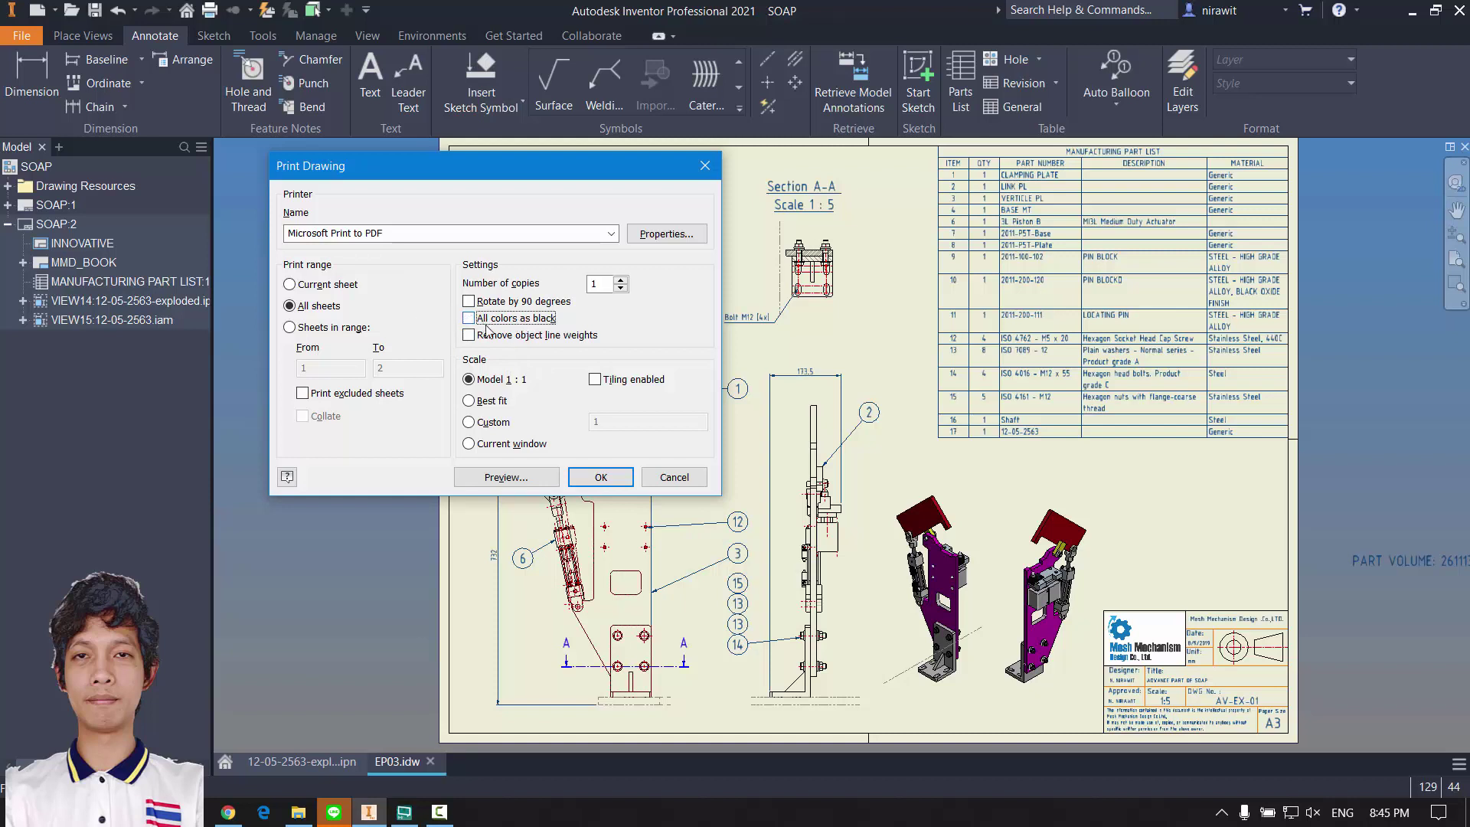
click(494, 477)
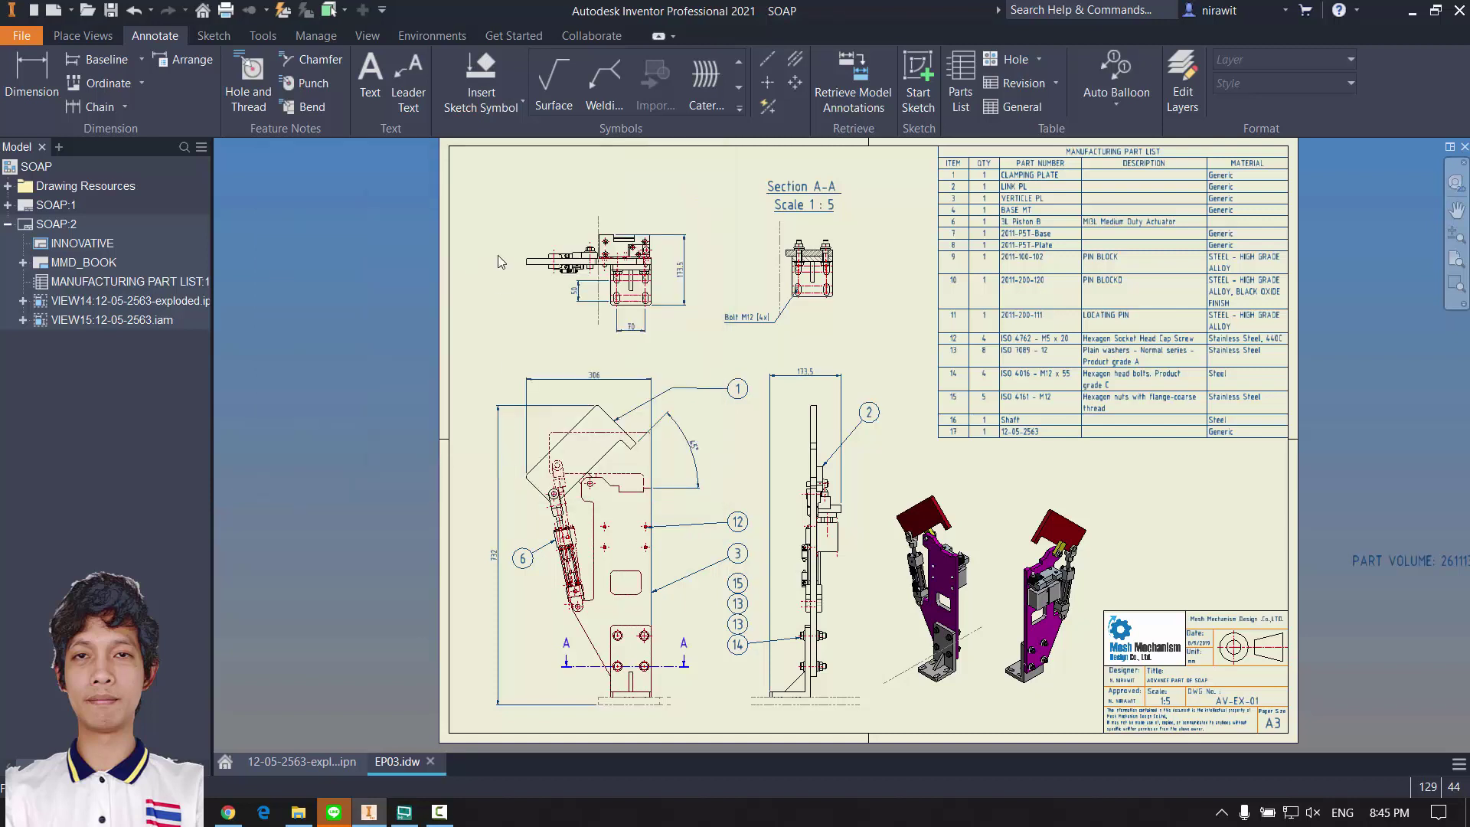
click(711, 231)
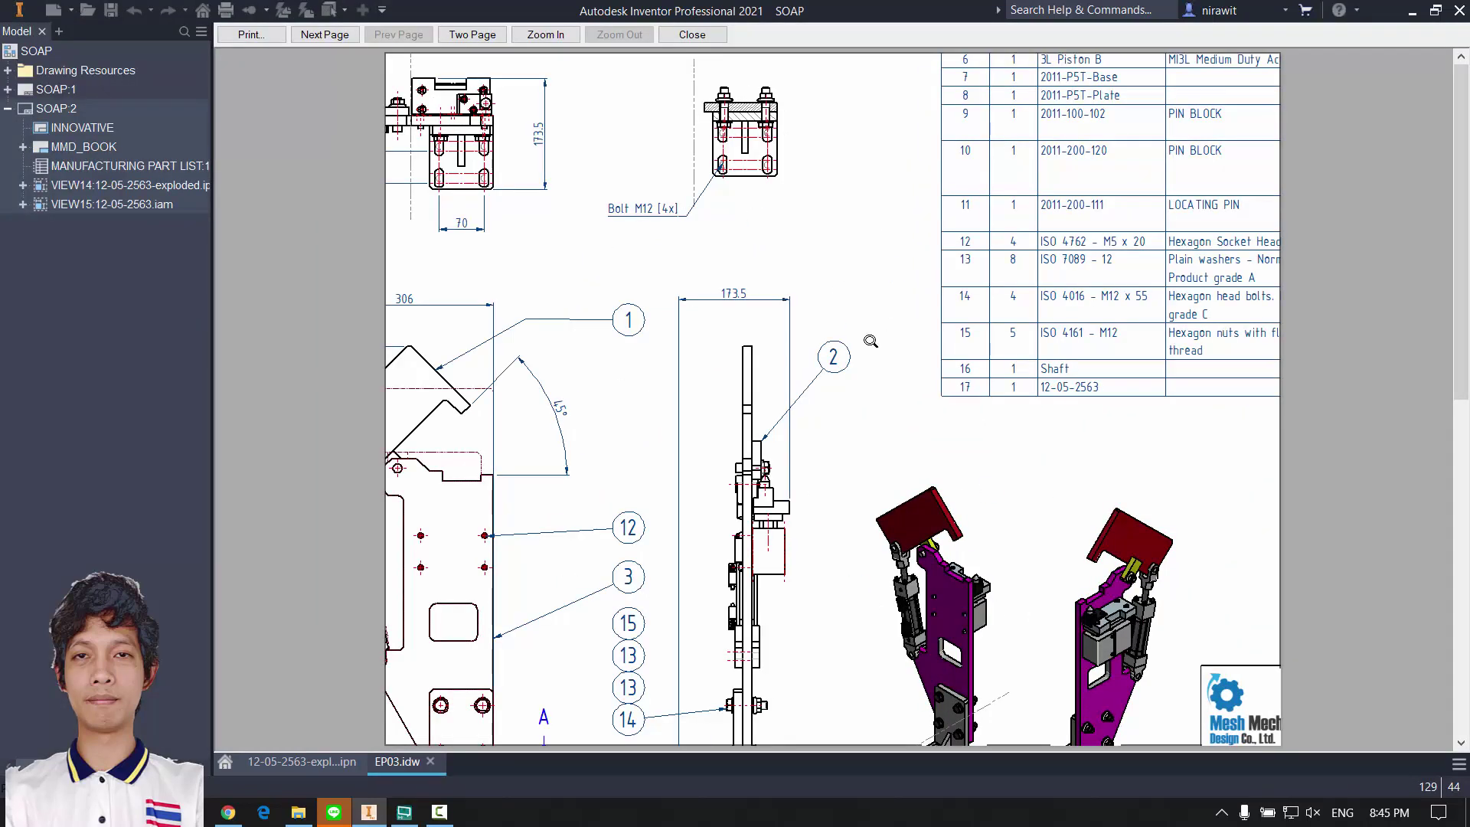
Step: Set the PDF printer's paper size to A3 in its advanced options and return to the print preview
click(245, 36)
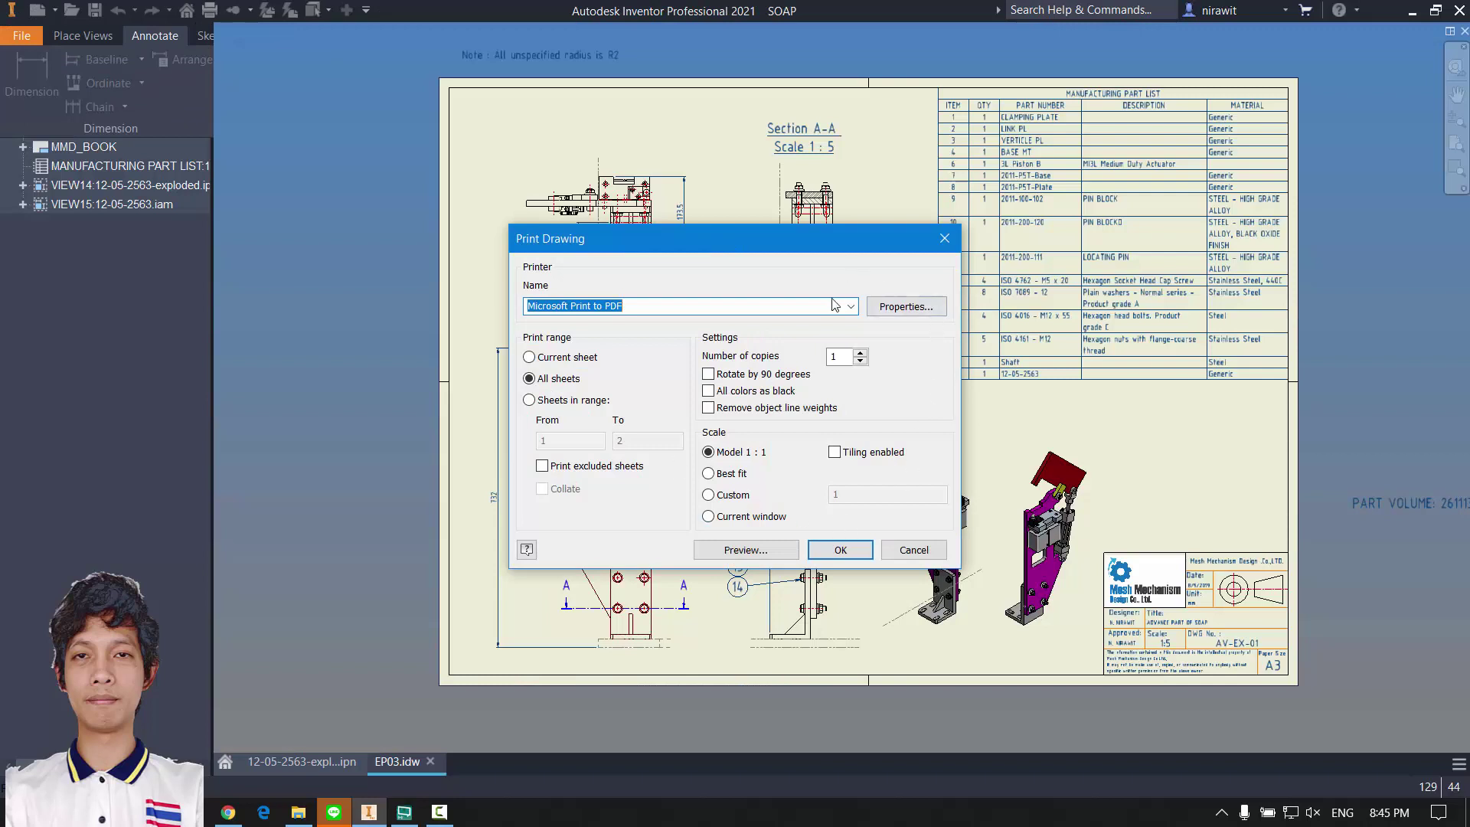
click(905, 307)
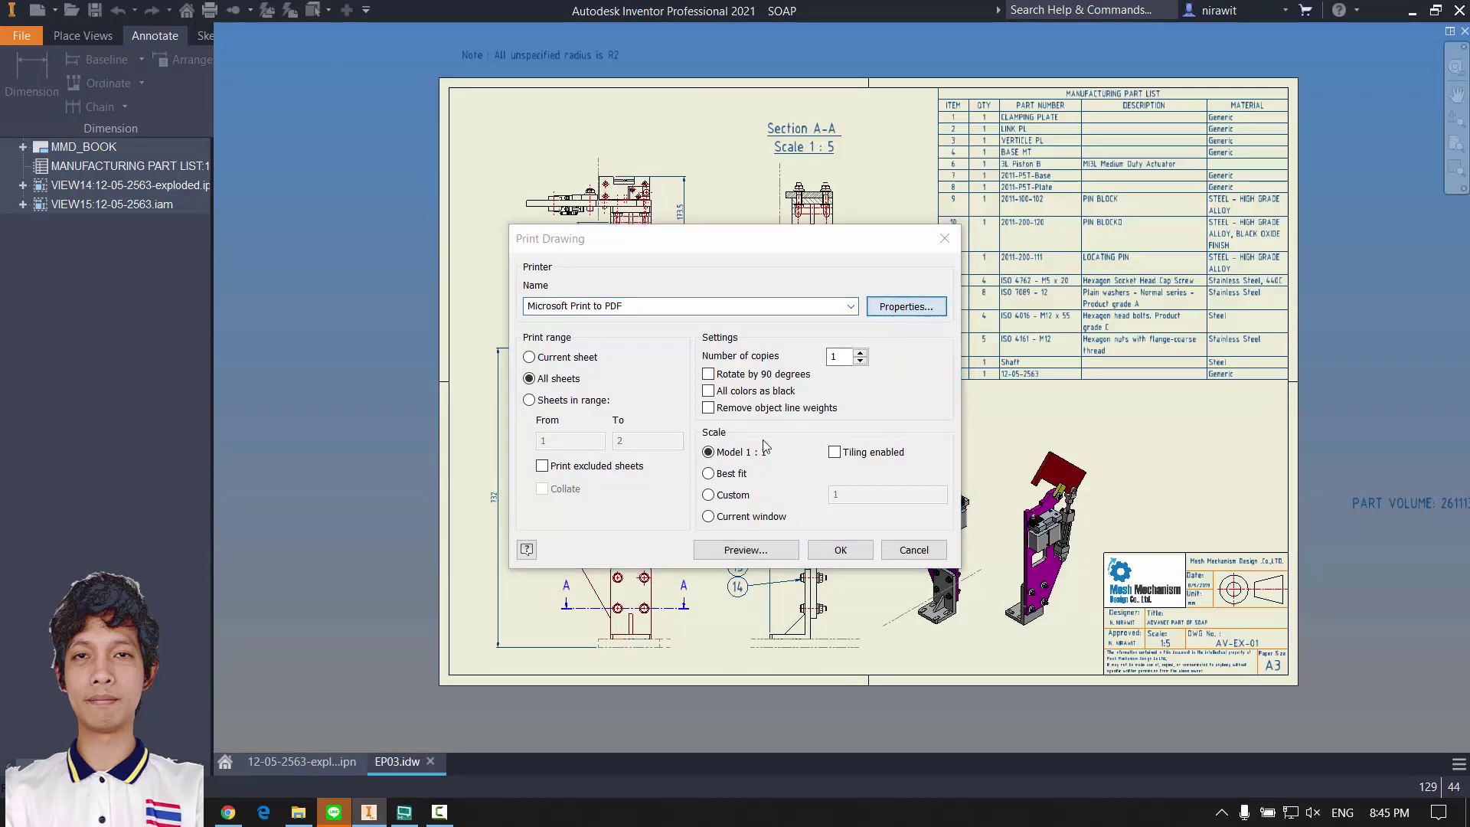
click(947, 663)
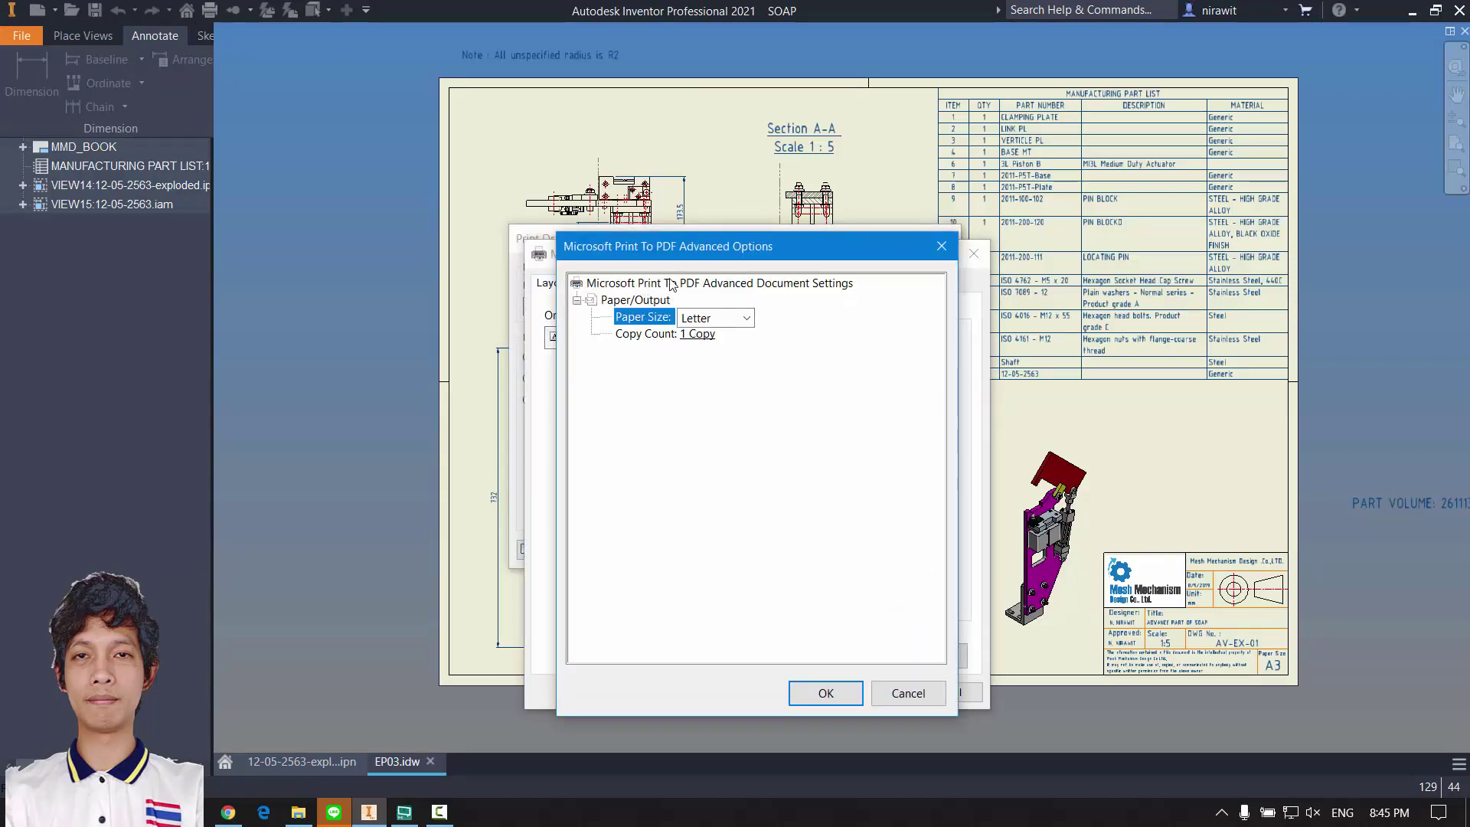
click(708, 317)
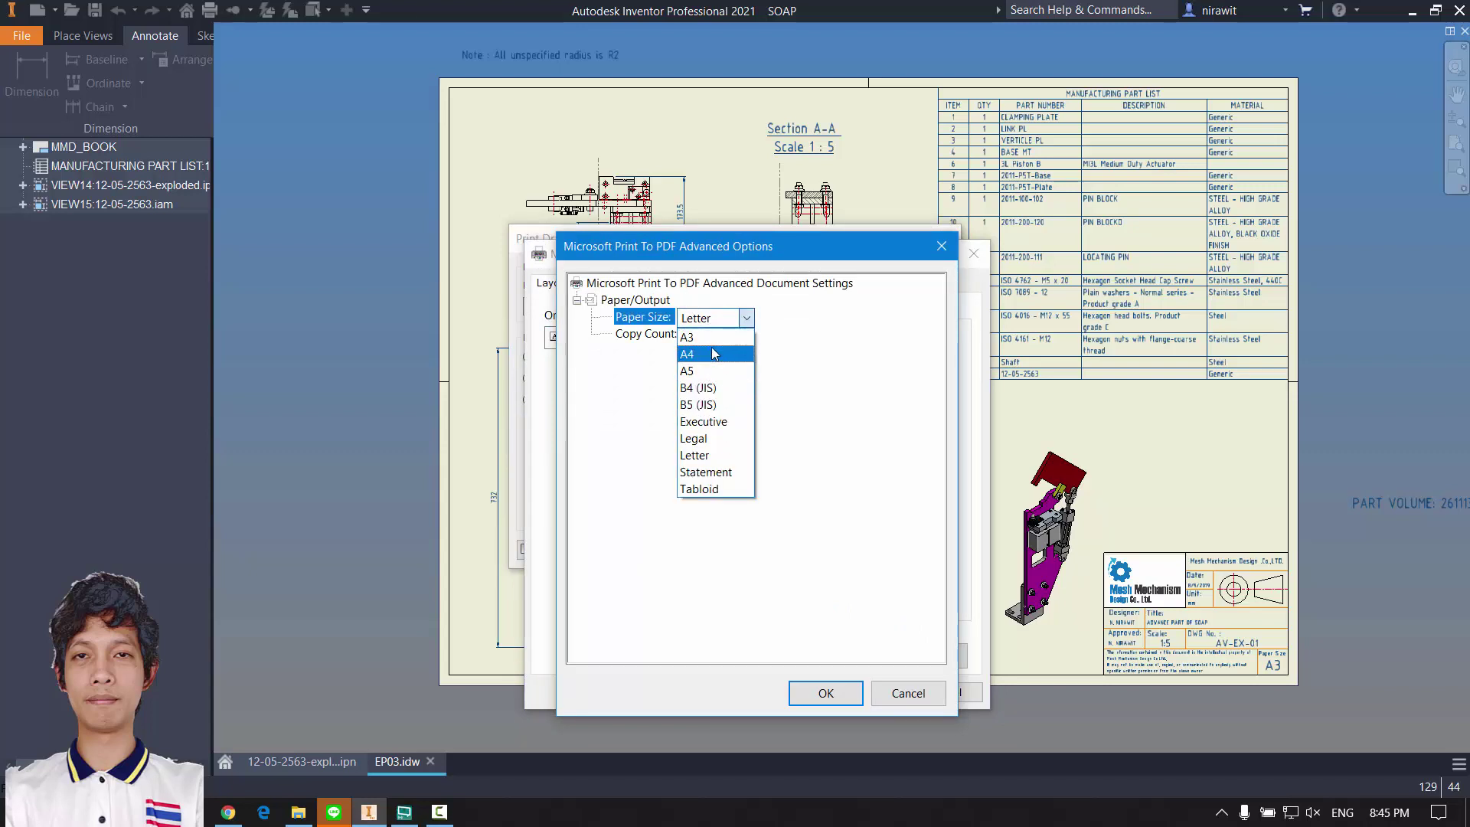
click(711, 337)
click(826, 693)
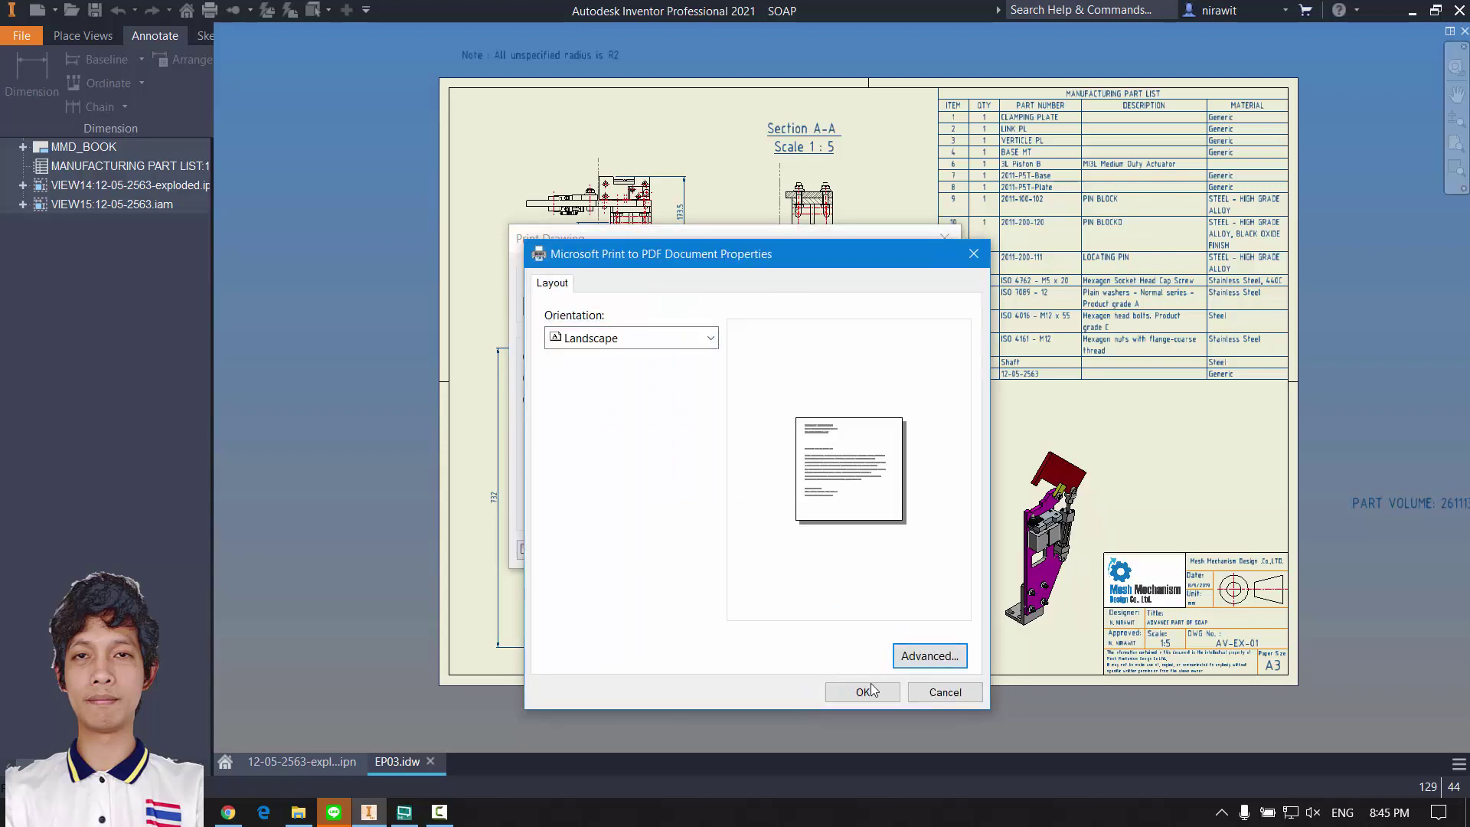
click(863, 689)
key(ctrl+p)
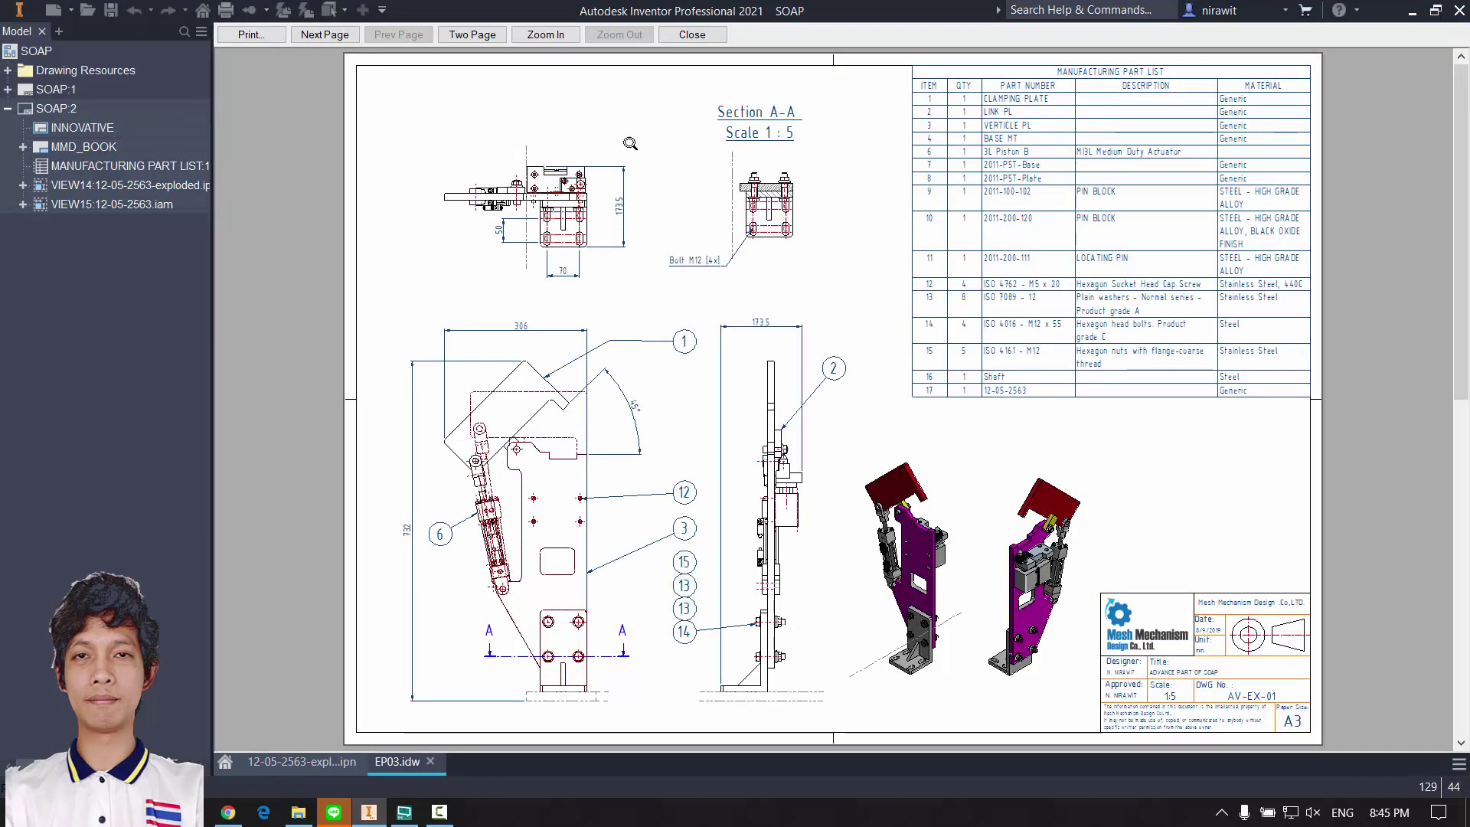
Step: Send all sheets at model scale 1:1 to Microsoft Print to PDF and choose the Desktop as the output folder
click(258, 35)
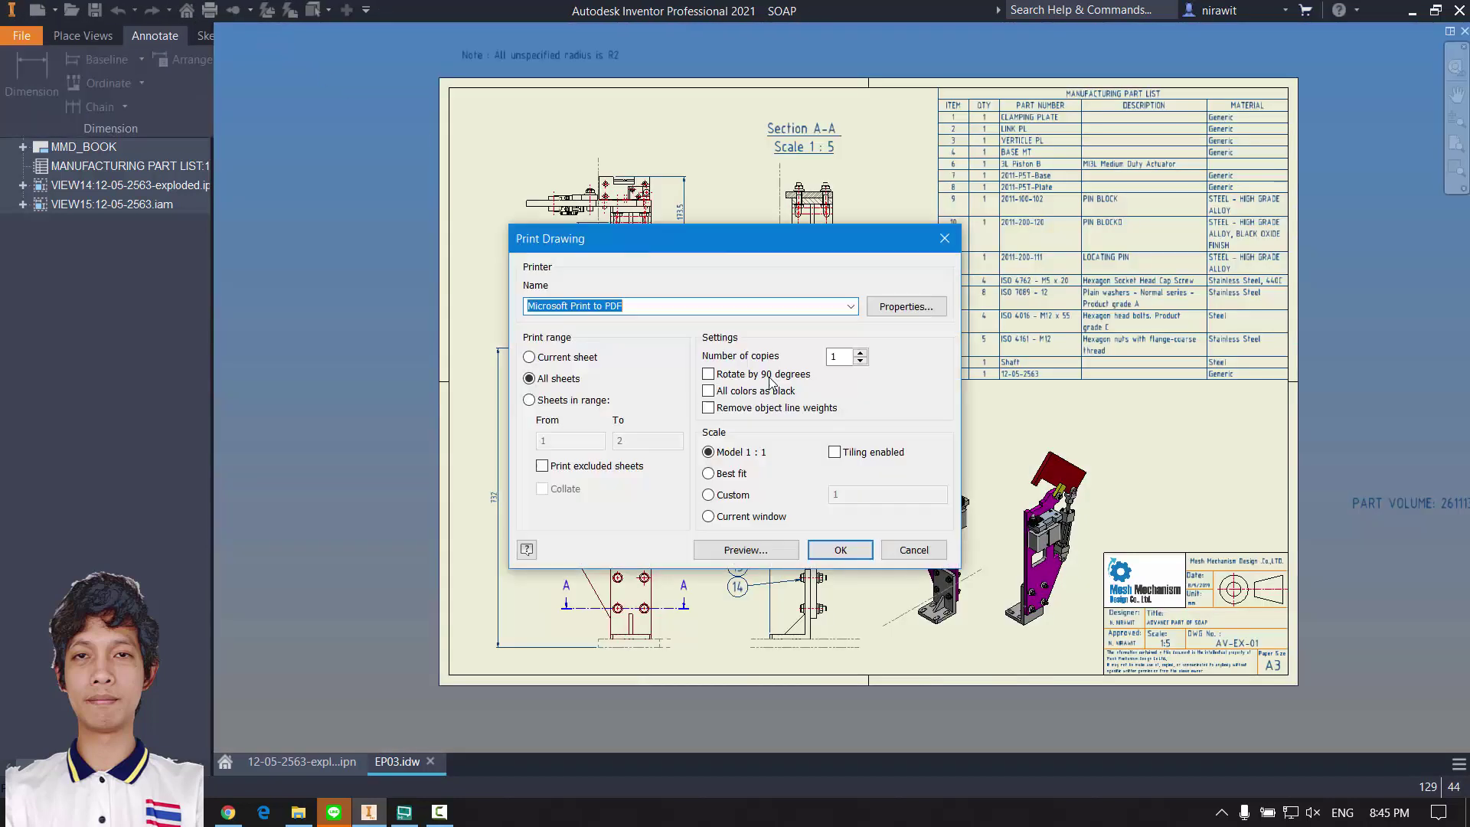
click(838, 550)
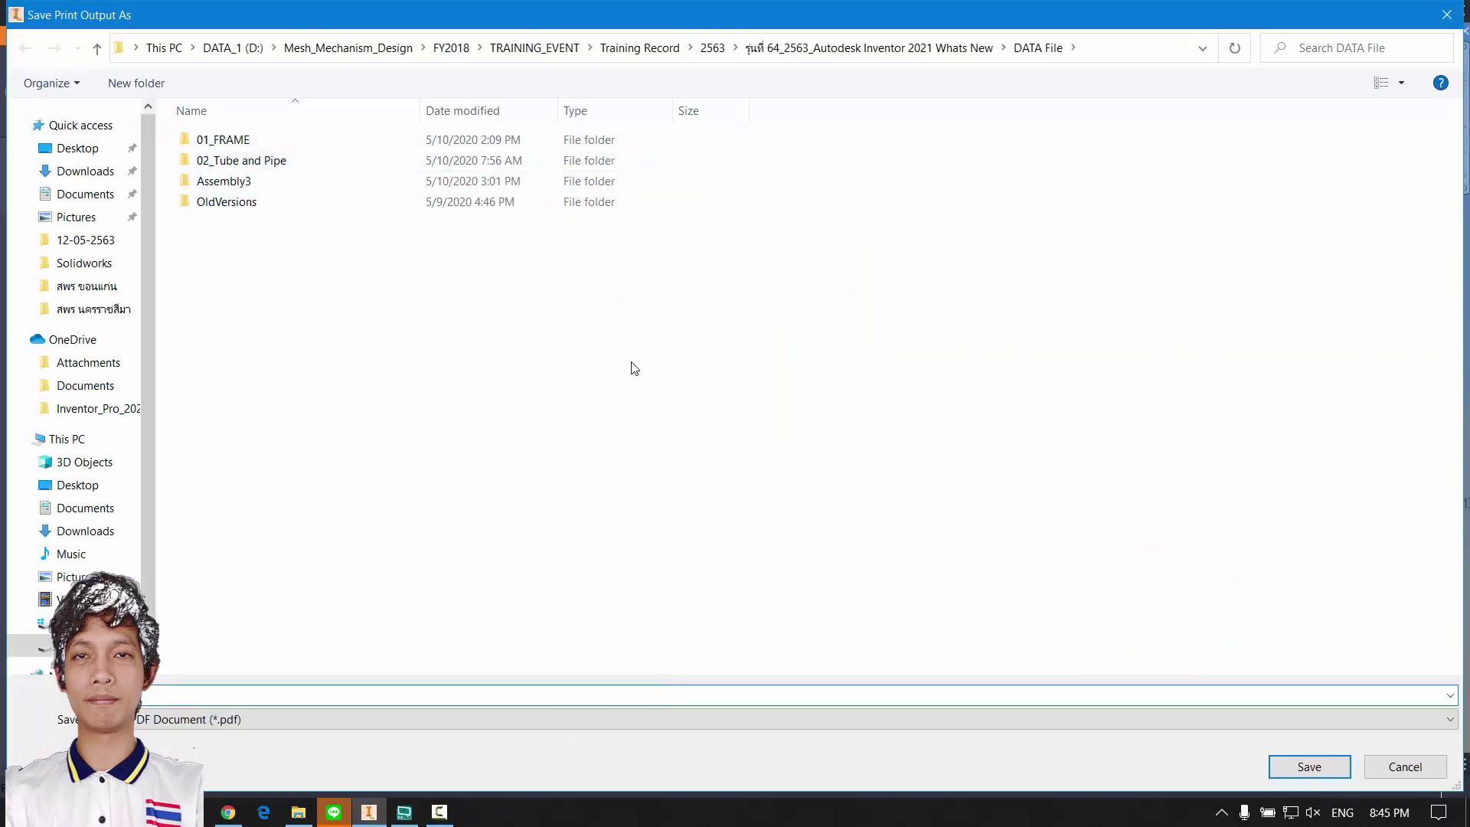
click(763, 47)
click(711, 48)
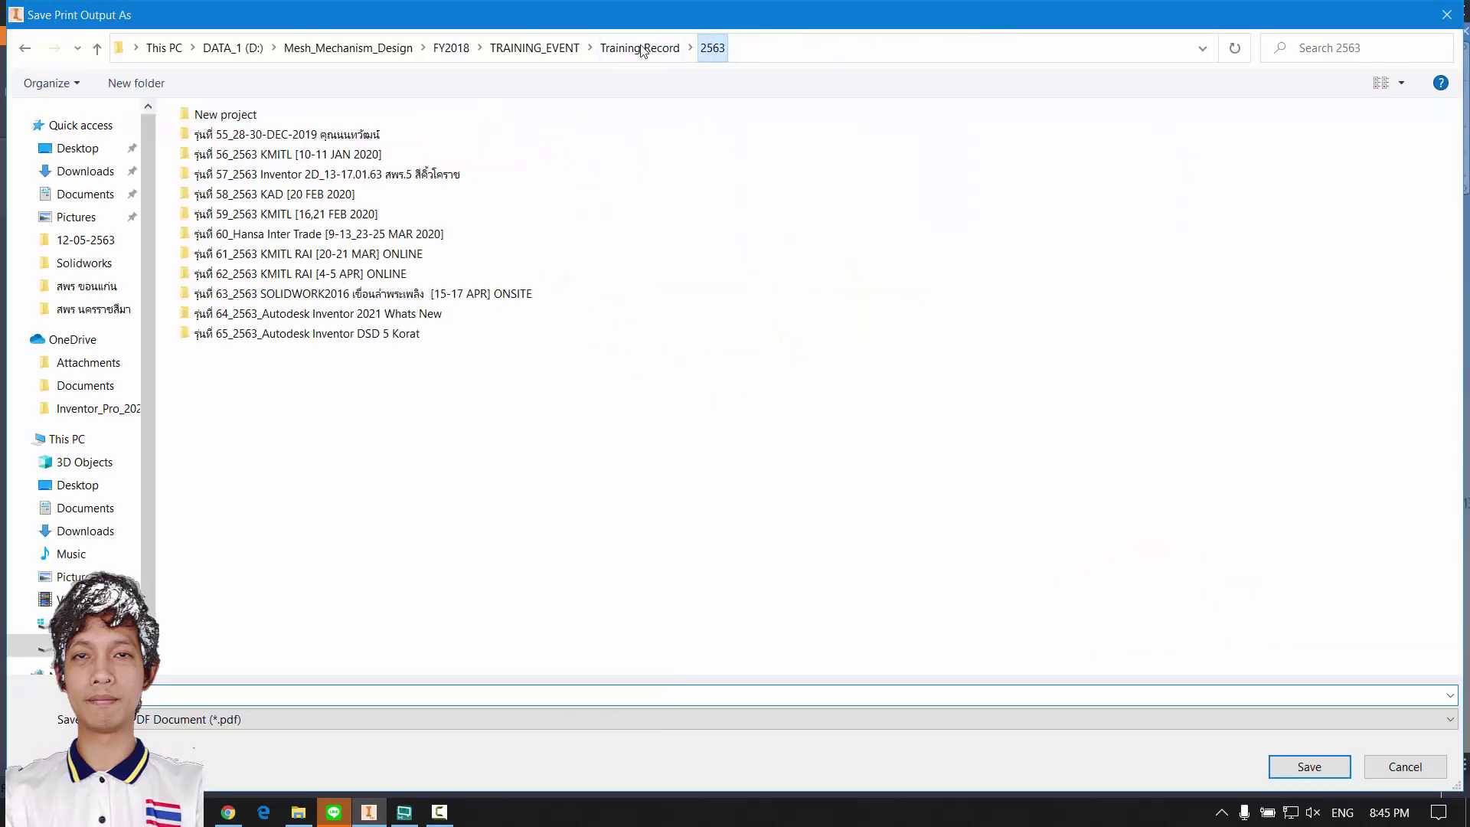
click(639, 48)
click(80, 152)
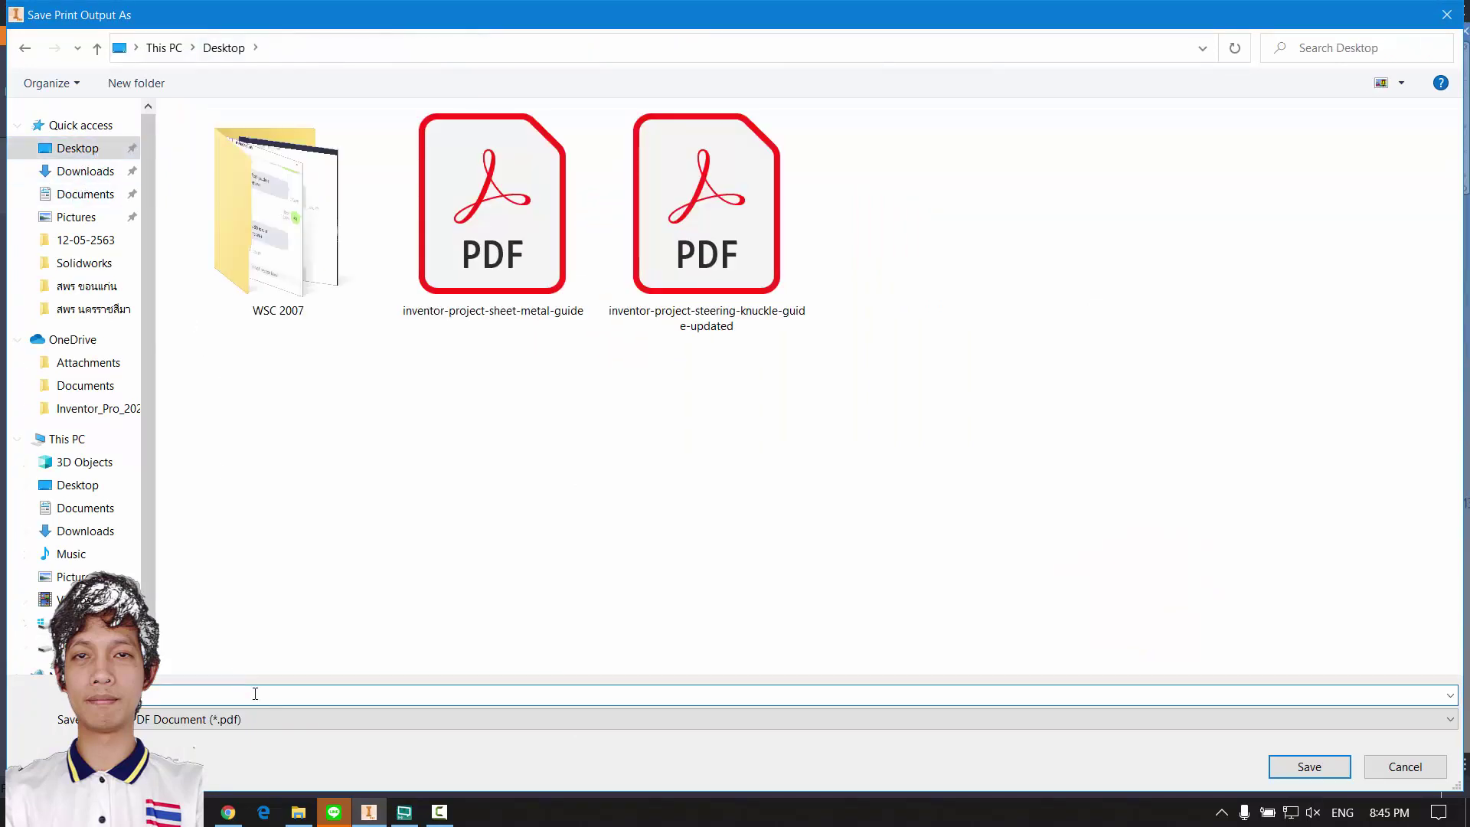
Step: Name the PDF output ASSEMBLY DWG JIG and save it
text(a)
key(BackSpace)
key(BackSpace)
key(BackSpace)
text(As)
key(BackSpace)
key(BackSpace)
key(BackSpace)
key(BackSpace)
text(SSEMBLY DWG JIG)
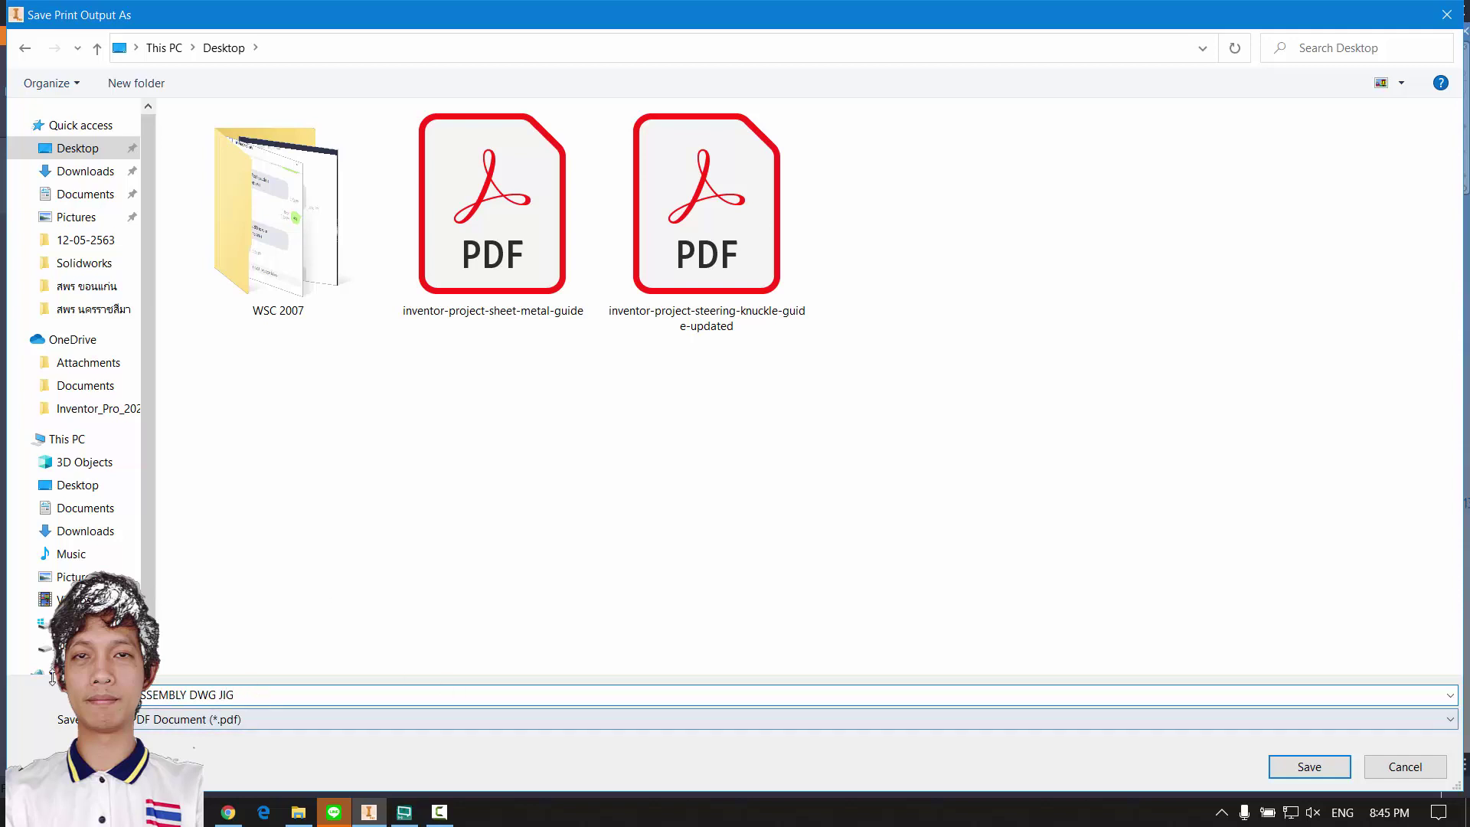
click(1276, 771)
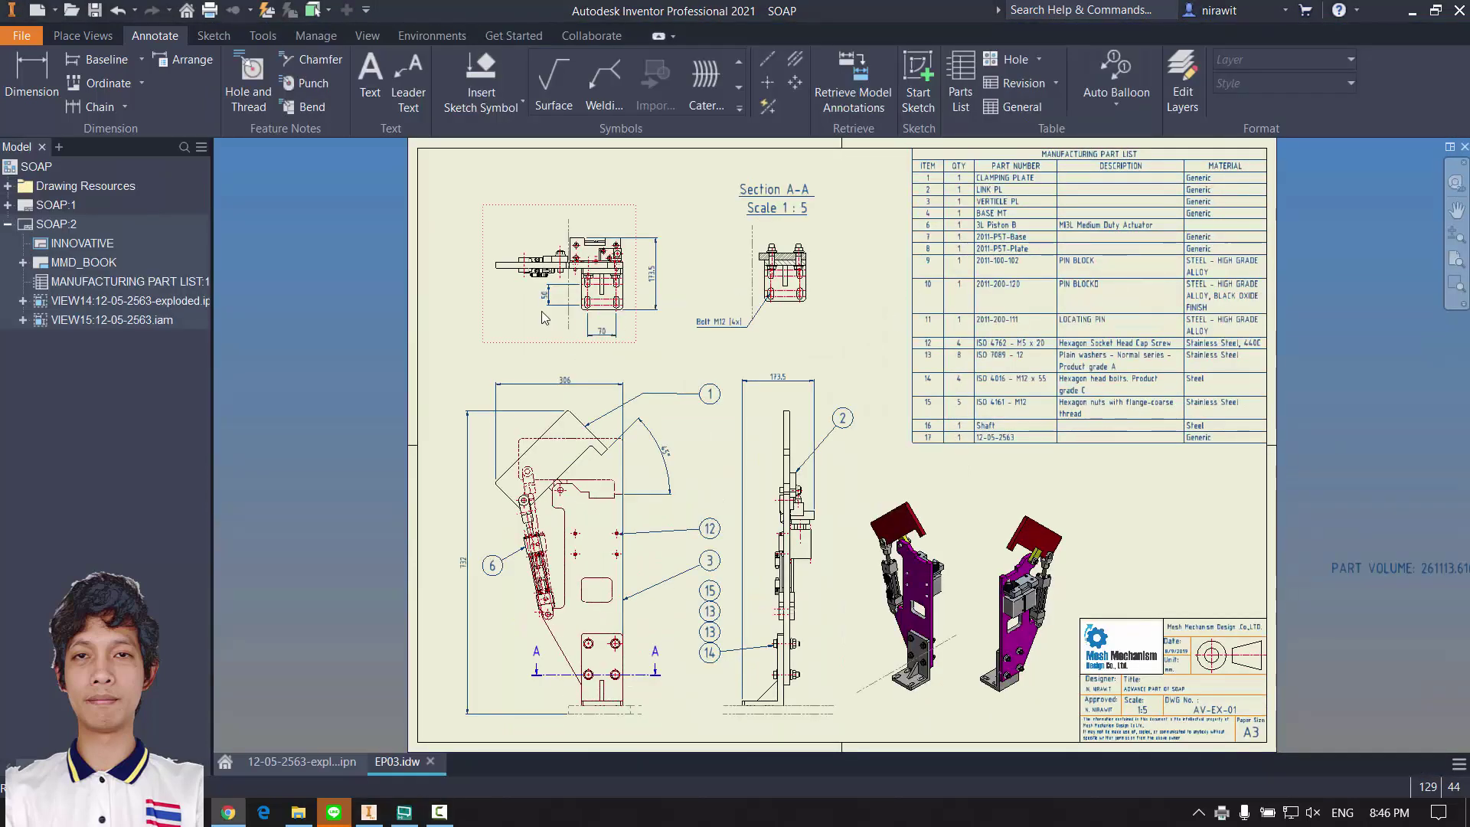
Step: Open the ASSEMBLY DWG JIG PDF from the desktop in Acrobat Reader and turn off the display of desktop icons
click(1412, 11)
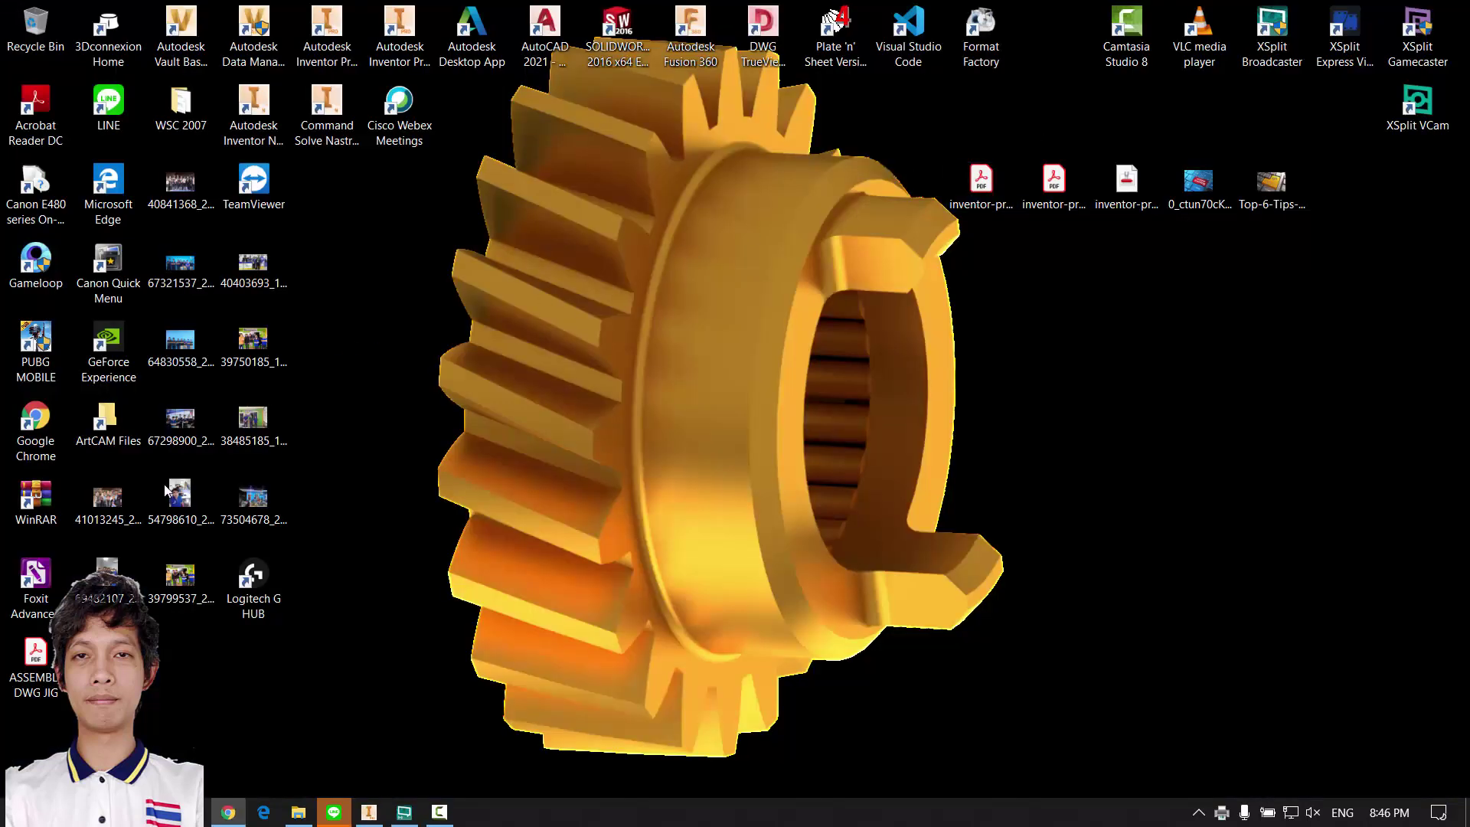
click(36, 660)
right_click(441, 264)
mouse_move(479, 278)
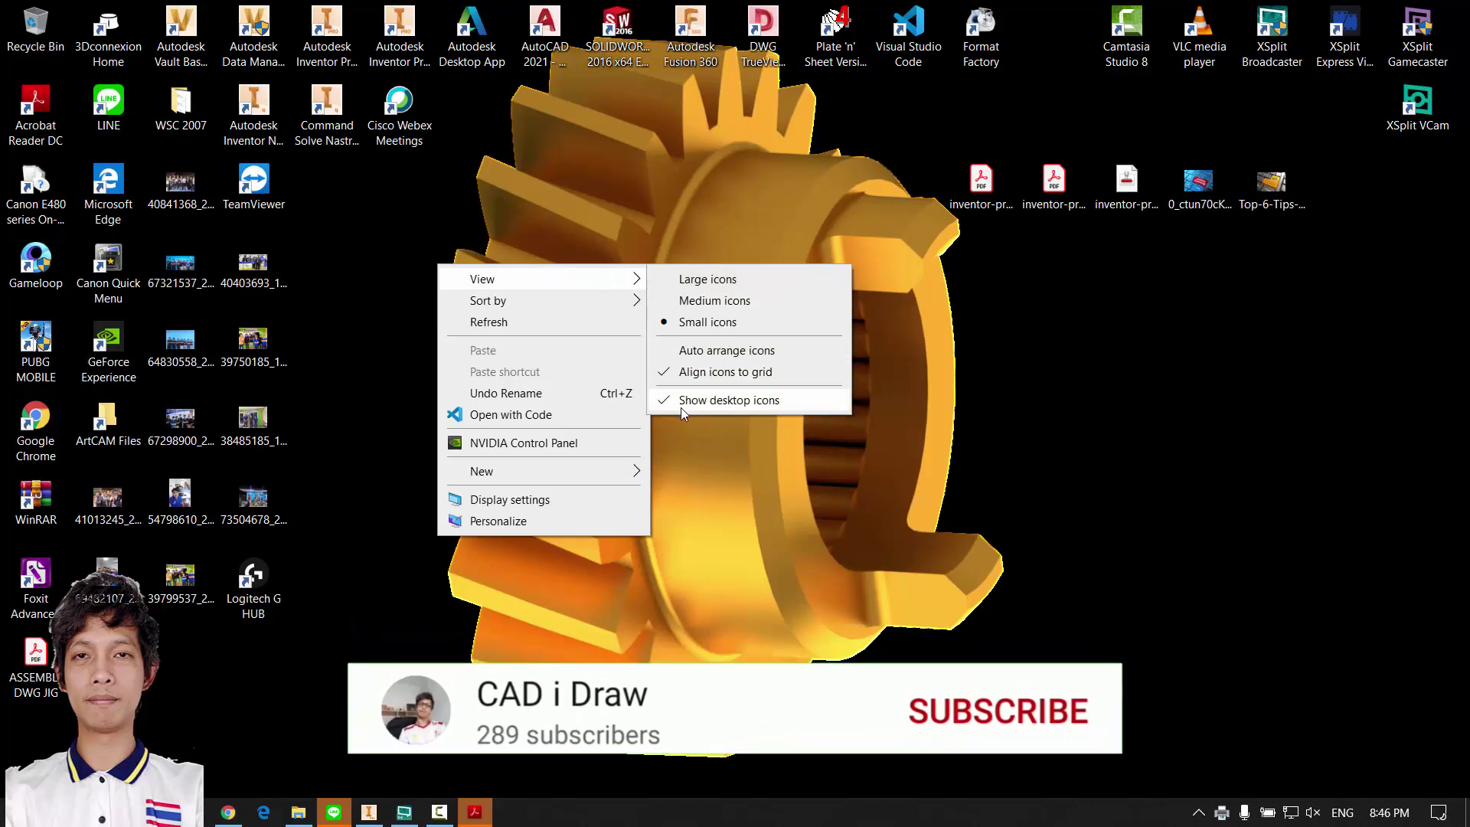
click(738, 397)
drag(1469, 322, 417, 0)
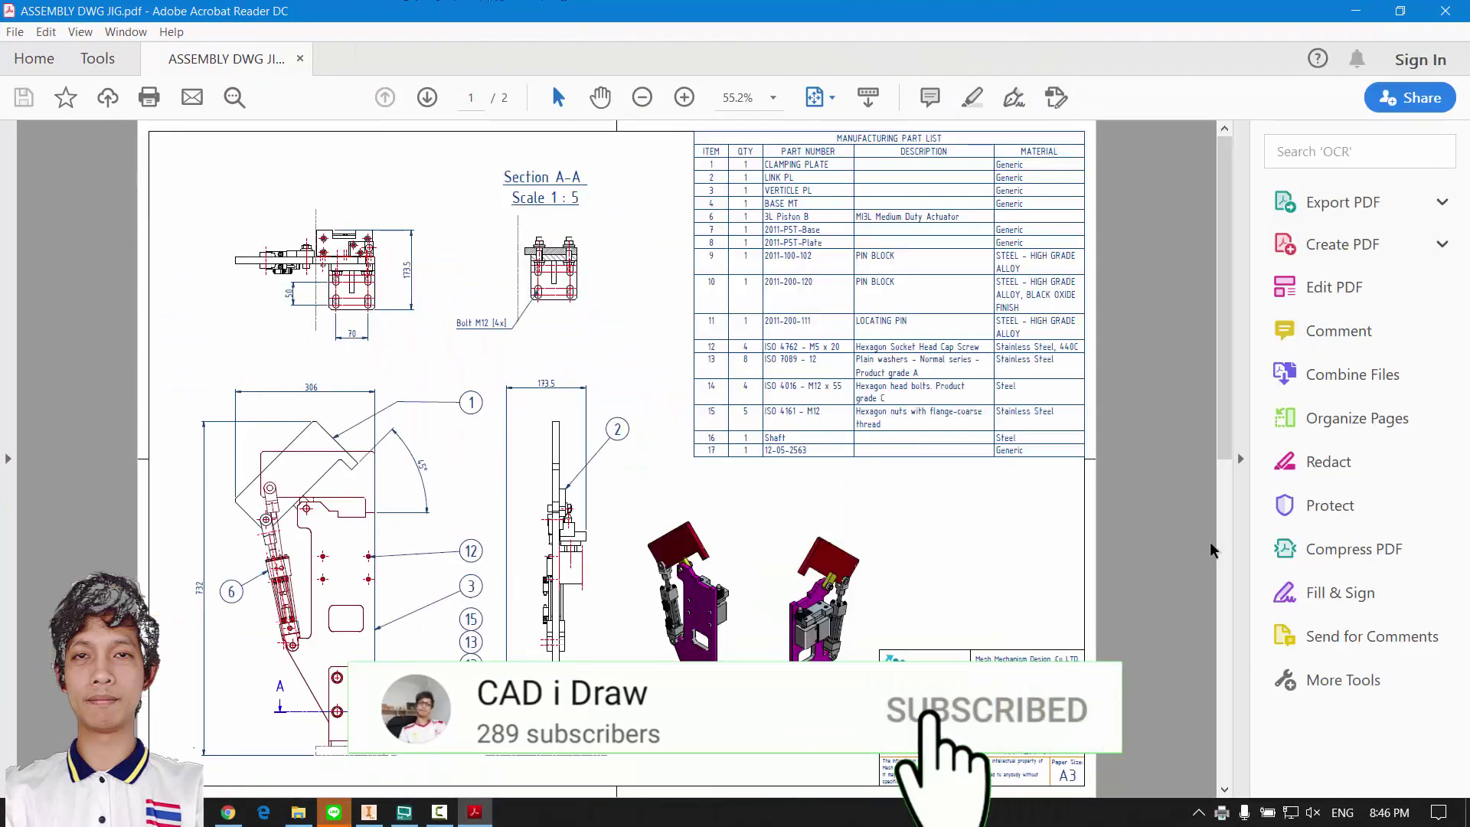
Step: Hide the tools pane and check both pages of the PDF, the assembly drawing and the exploded drawing, up close and in full
click(1241, 456)
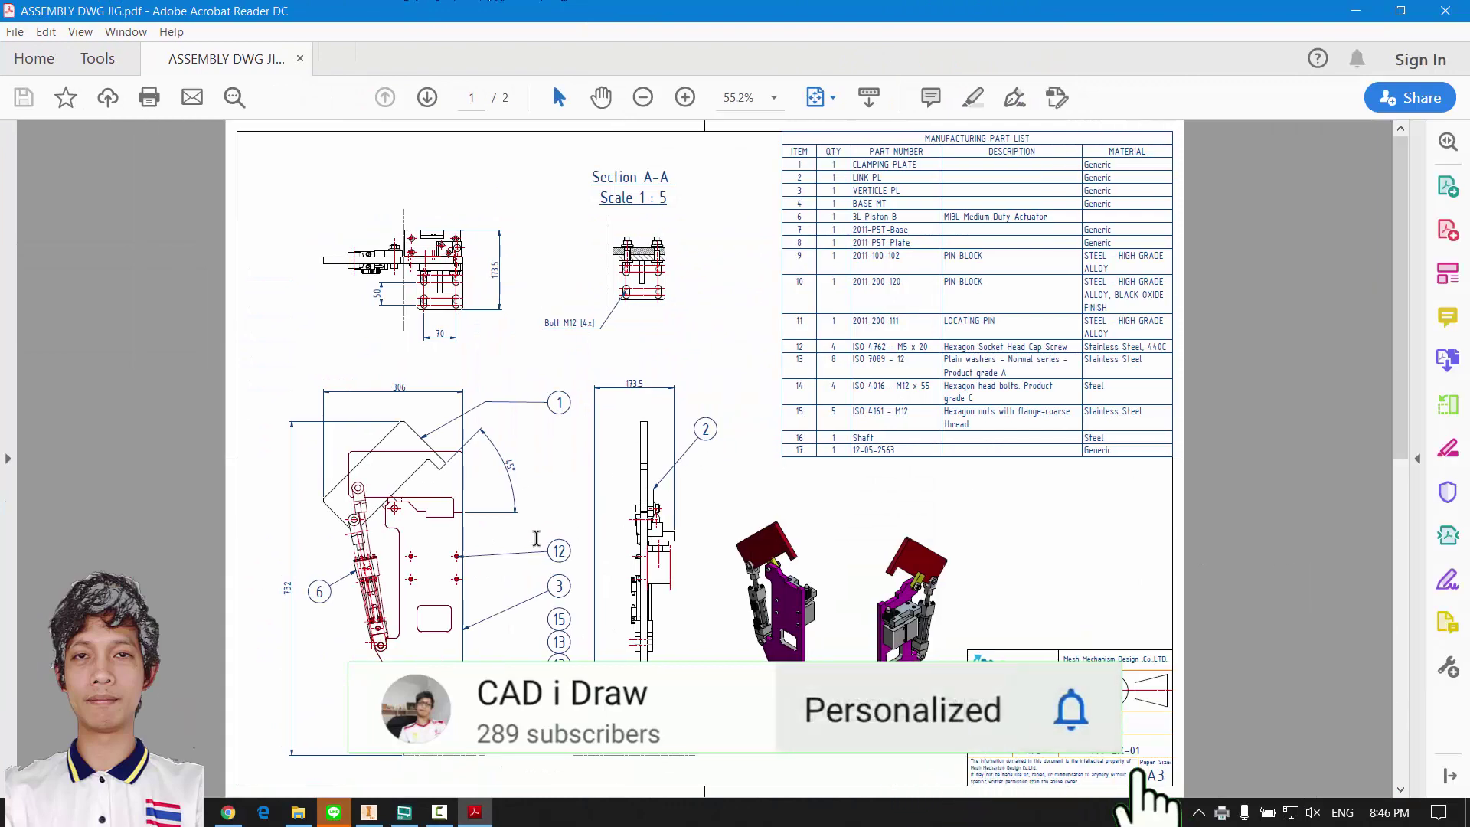
ctrl+scroll(629, 543, up, 2)
ctrl+scroll(493, 360, down, 2)
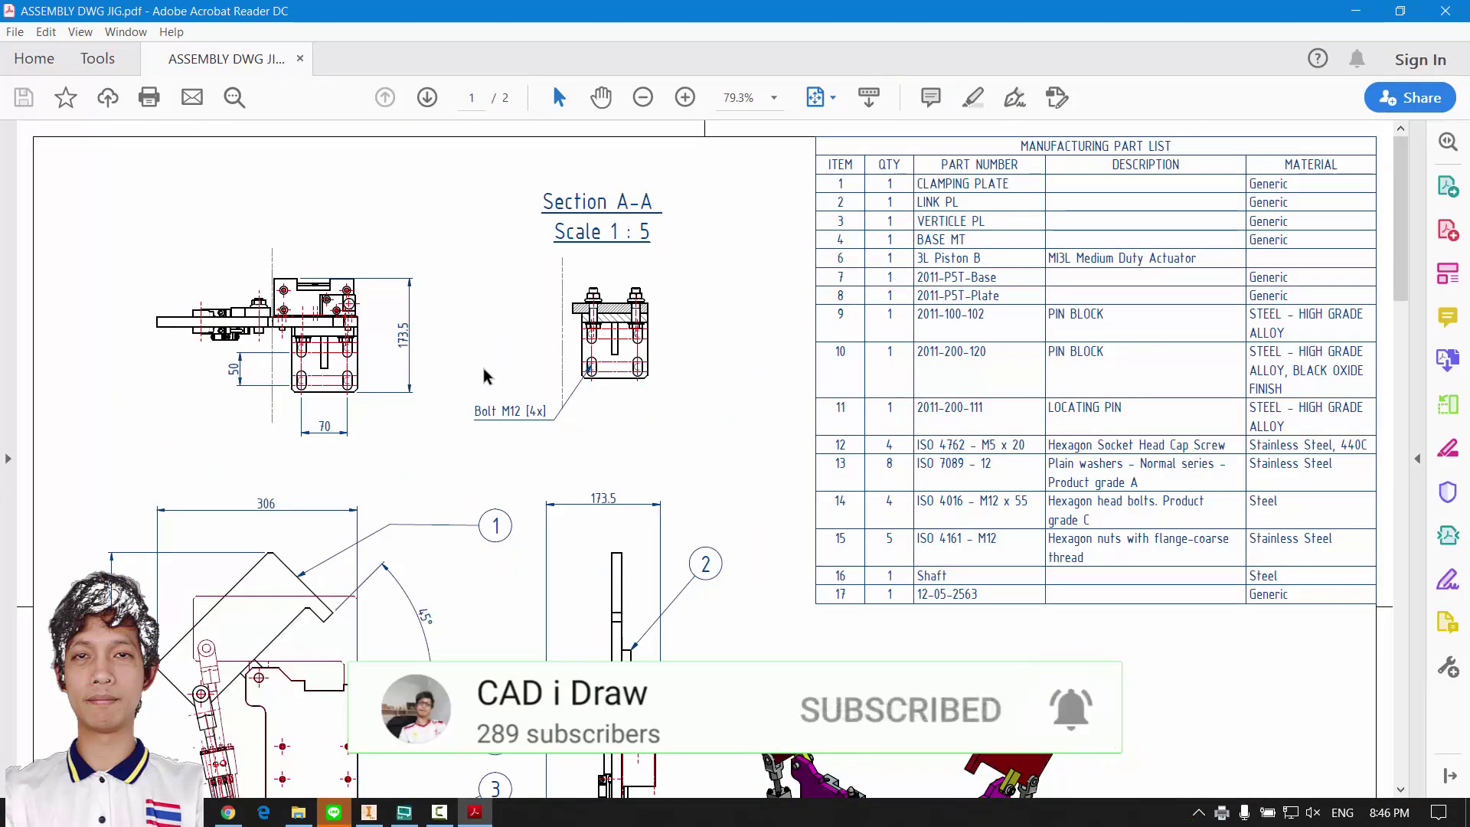
ctrl+scroll(494, 359, up, 1)
scroll(551, 429, down, 1)
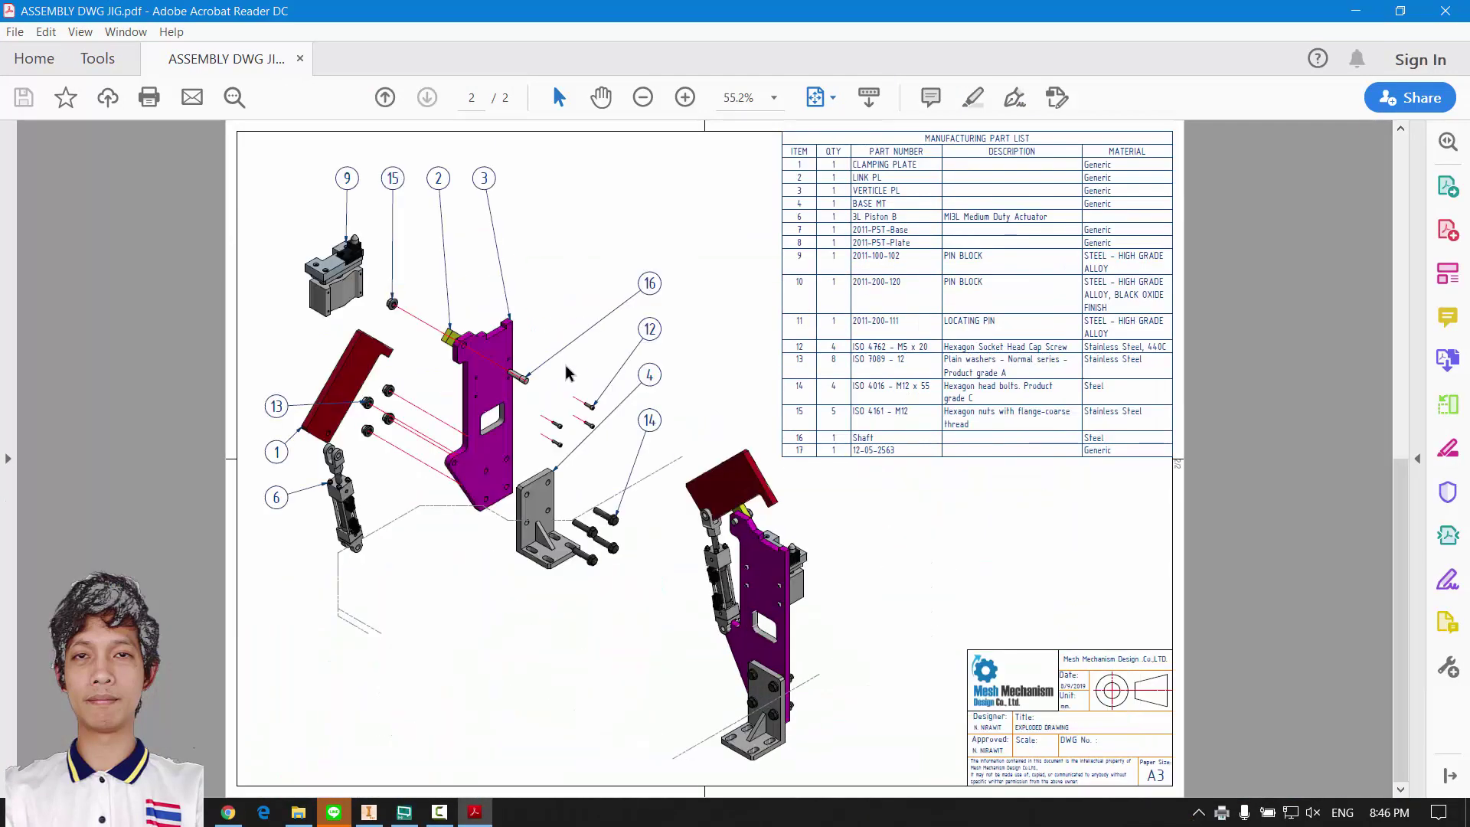
ctrl+scroll(601, 469, up, 1)
ctrl+scroll(601, 469, down, 1)
scroll(880, 344, up, 1)
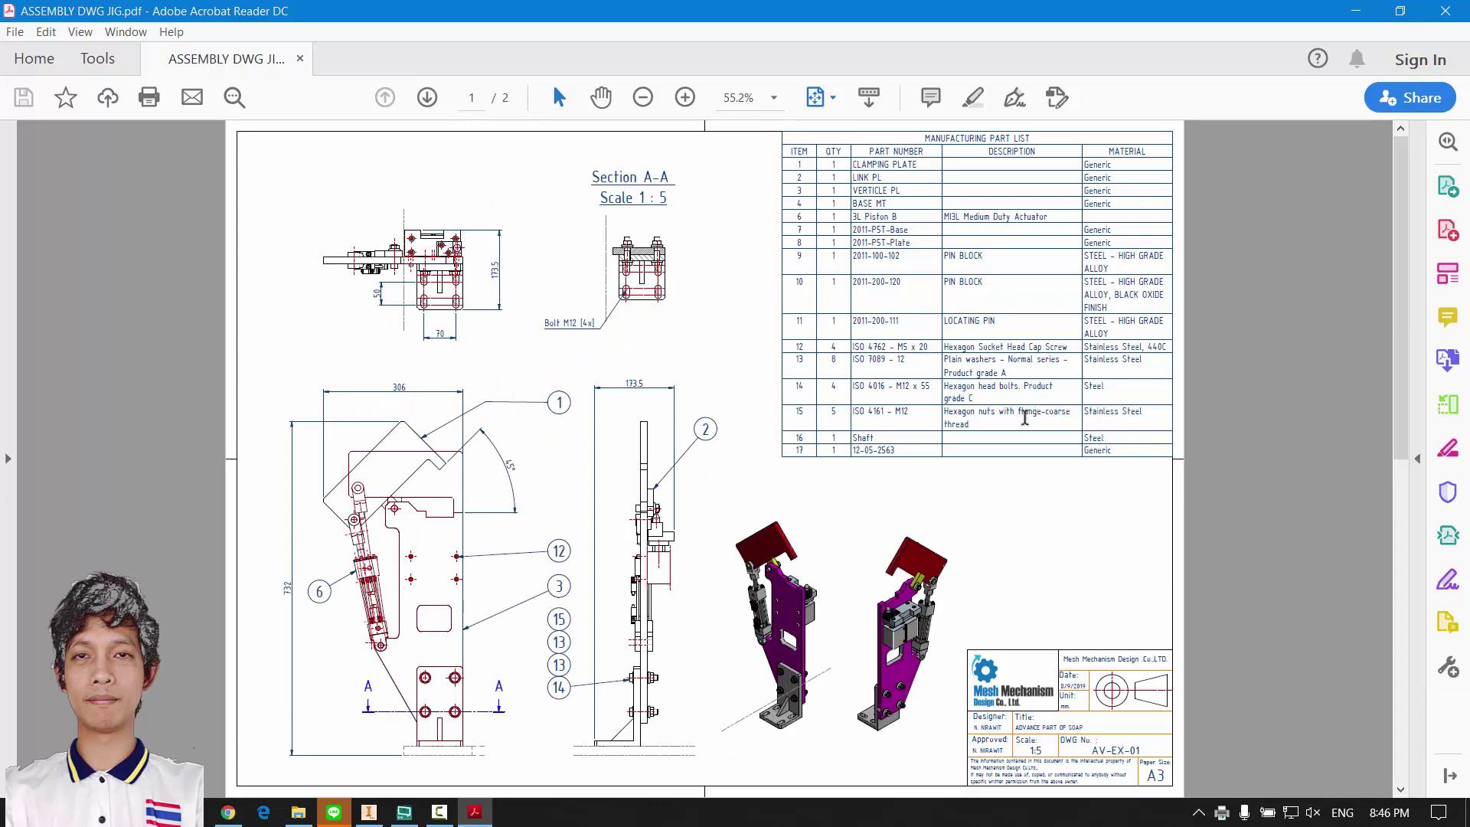
scroll(719, 354, down, 1)
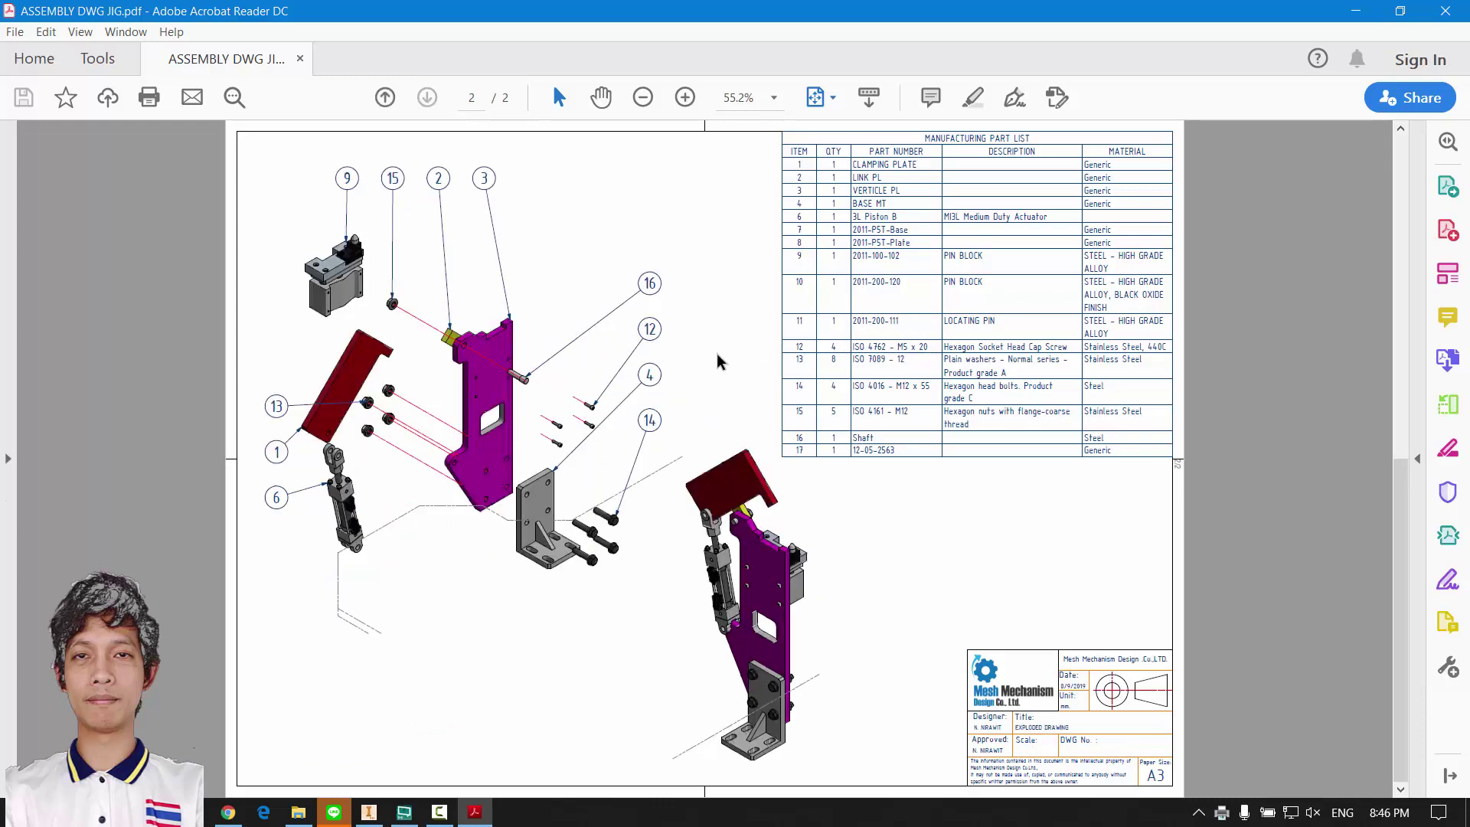
scroll(725, 360, up, 1)
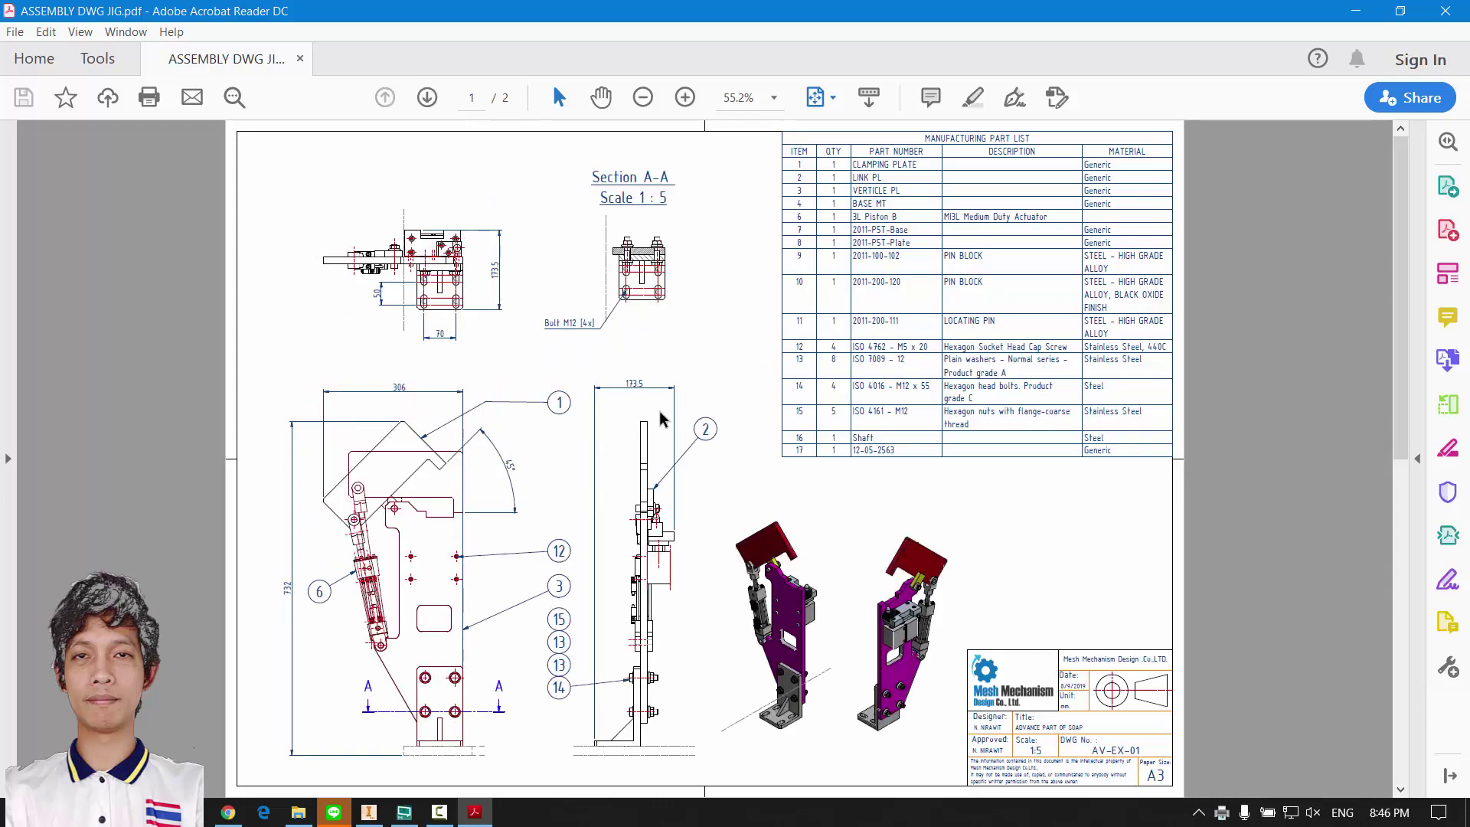